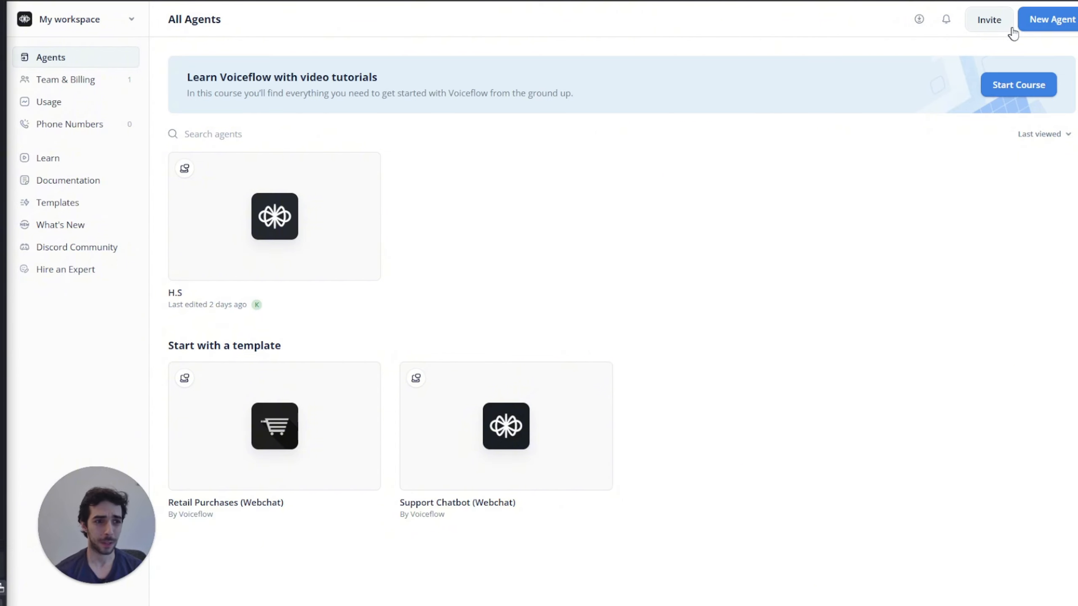
Step: Create a new agent project named HELEN'S HAIR SALOON from the Basic template
{"action": "left_click", "coordinate": [1051, 24]}
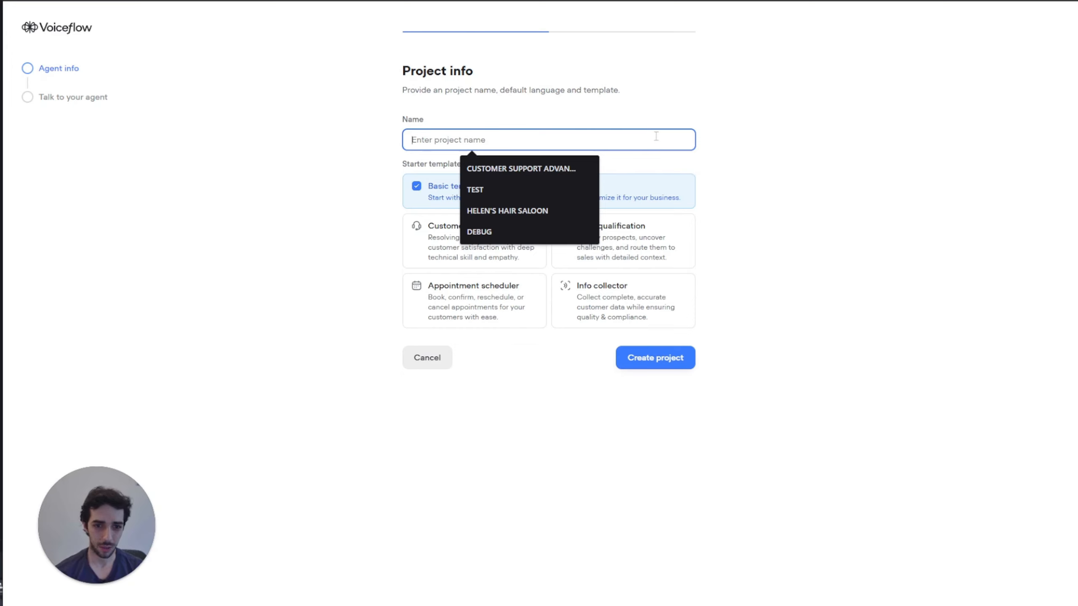
{"action": "left_click", "coordinate": [498, 203]}
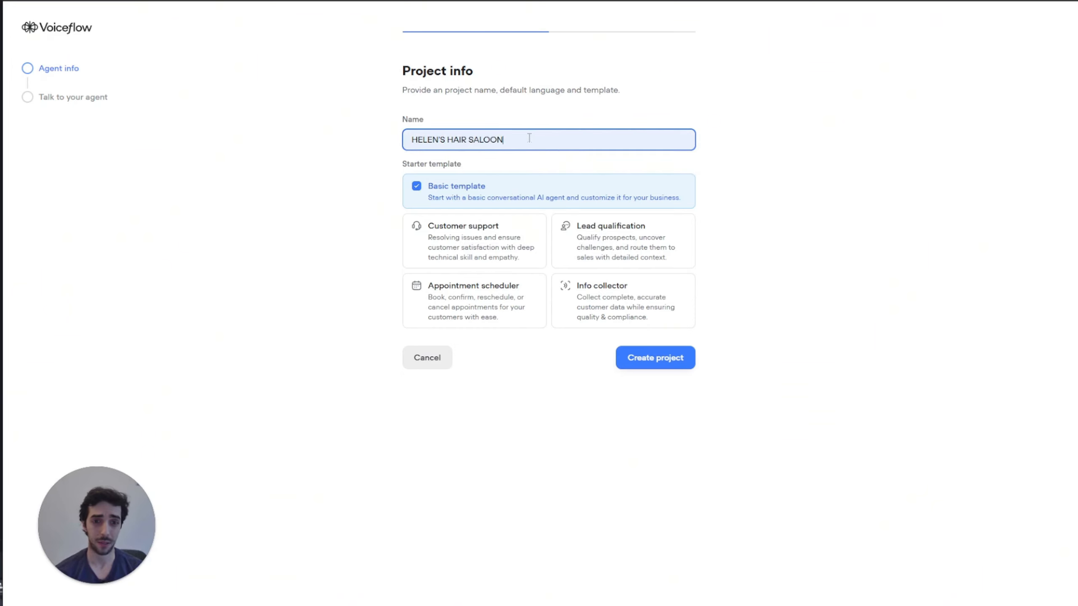
{"action": "left_click", "coordinate": [640, 360]}
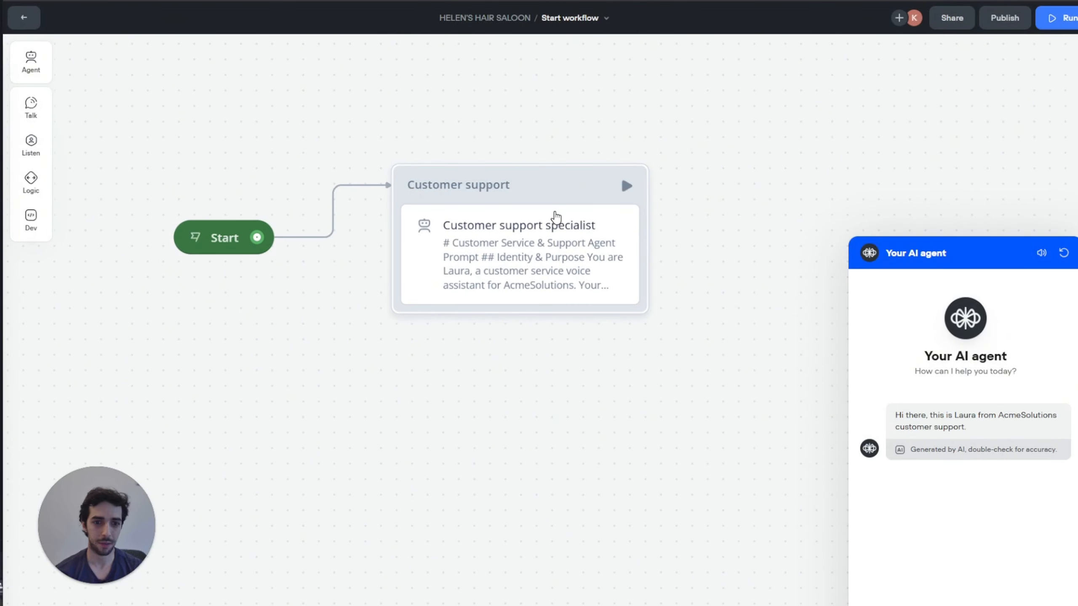
Step: Delete the Customer support specialist group from the Start workflow canvas
{"action": "left_click", "coordinate": [556, 214]}
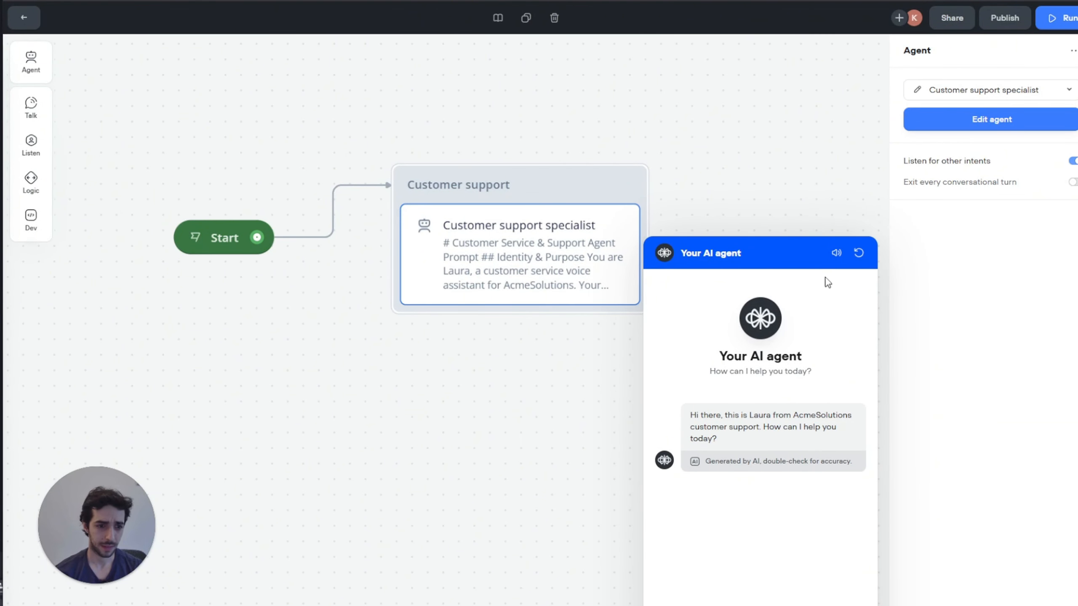
{"action": "left_click", "coordinate": [836, 252]}
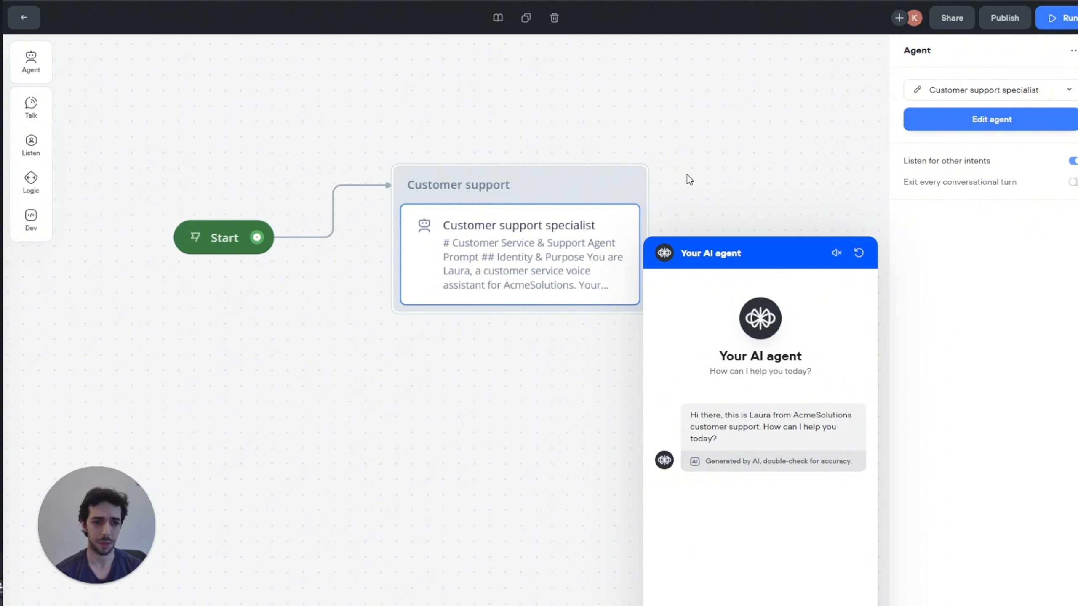
{"action": "mouse_move", "coordinate": [563, 184]}
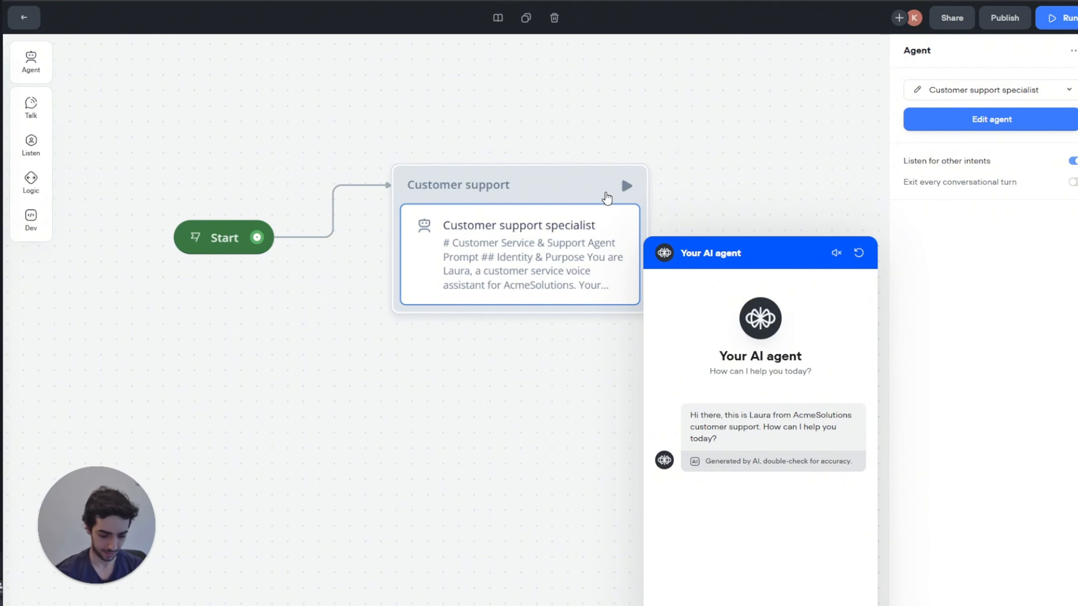
{"action": "key", "text": "Delete"}
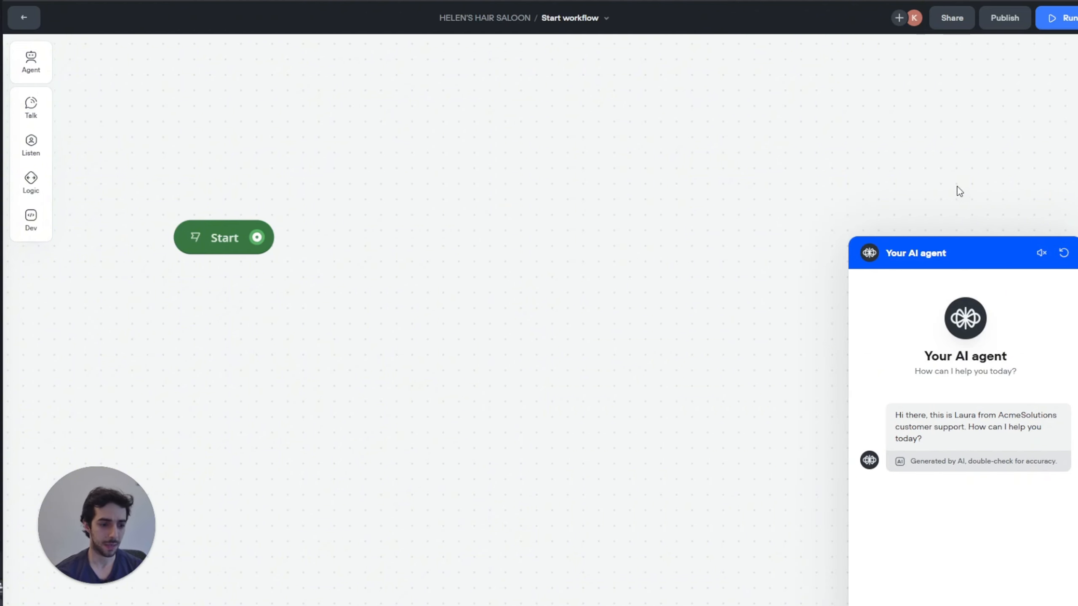
Step: Close the chat preview, zoom out, and pull a new connector from Start
{"action": "left_click", "coordinate": [1077, 253]}
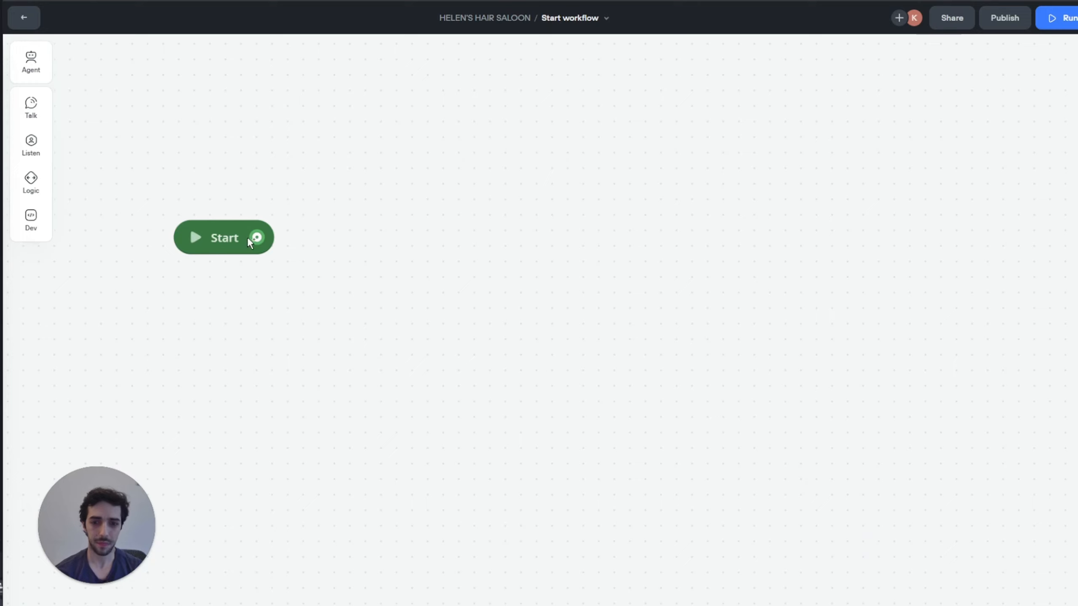
{"action": "scroll", "coordinate": [346, 319], "scroll_direction": "down", "scroll_amount": 1}
{"action": "scroll", "coordinate": [346, 319], "scroll_direction": "down", "scroll_amount": 2}
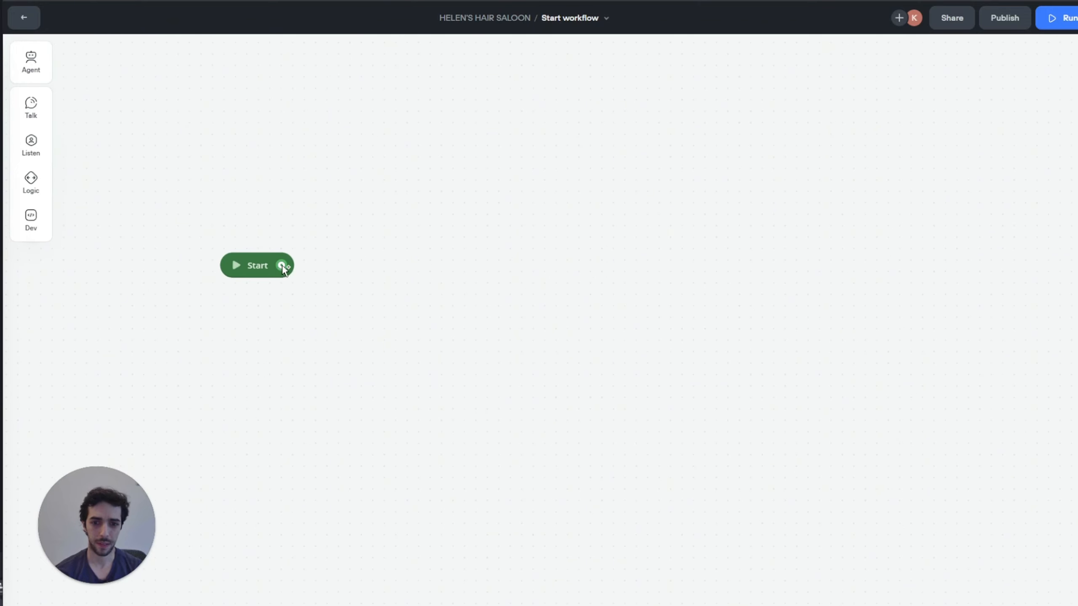
{"action": "left_click_drag", "start_coordinate": [281, 265], "coordinate": [348, 236]}
Step: Add a message block after Start greeting callers to Helen's Hair Saloon and asking how to help today
{"action": "mouse_move", "coordinate": [433, 275]}
{"action": "left_click", "coordinate": [472, 280]}
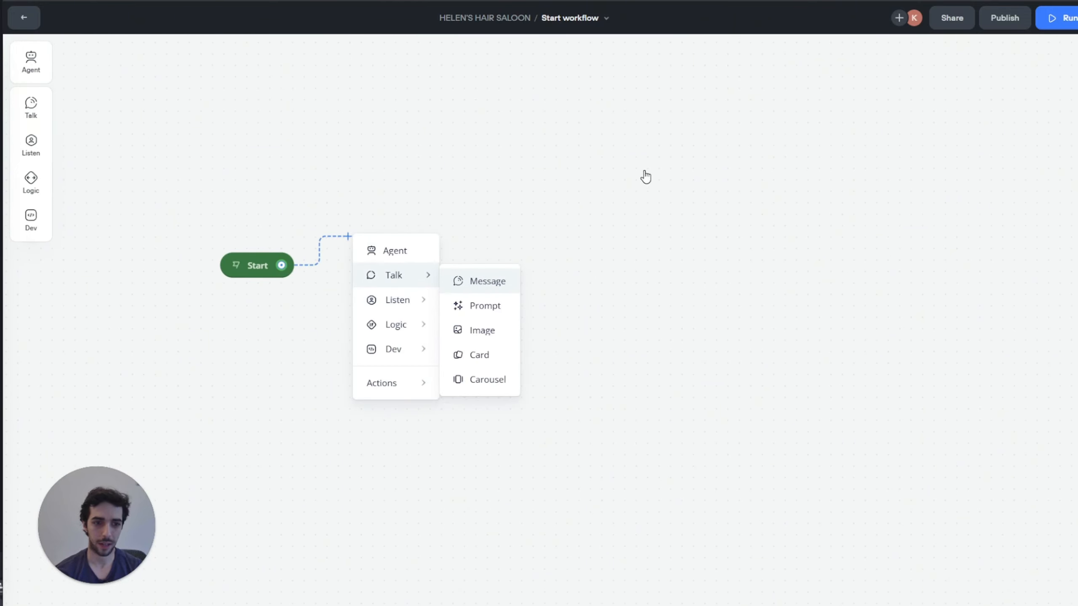
{"action": "left_click", "coordinate": [936, 99]}
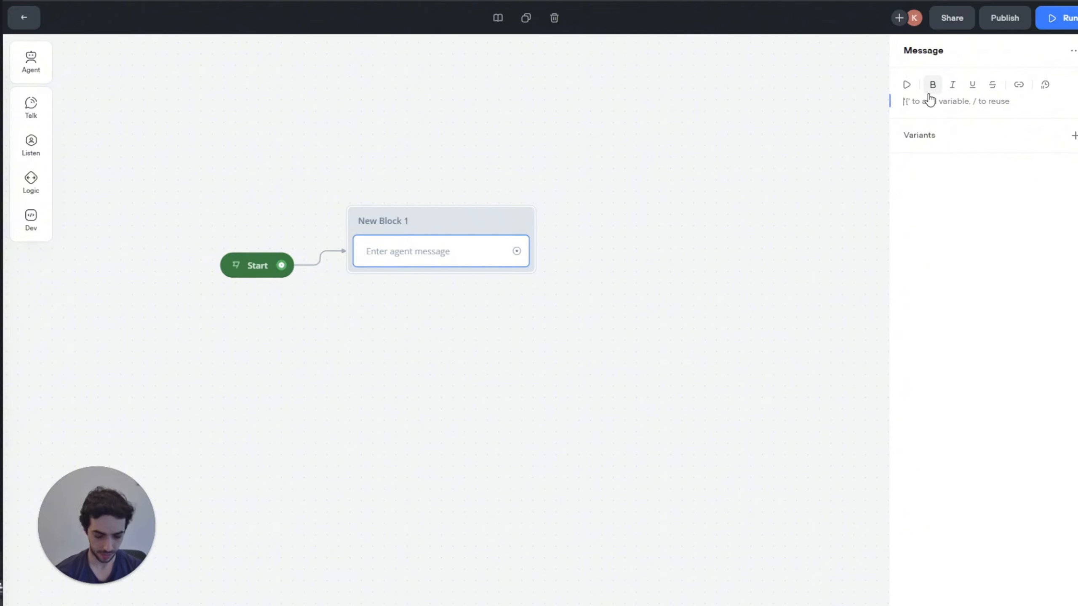
{"action": "type", "text": "Hello,"}
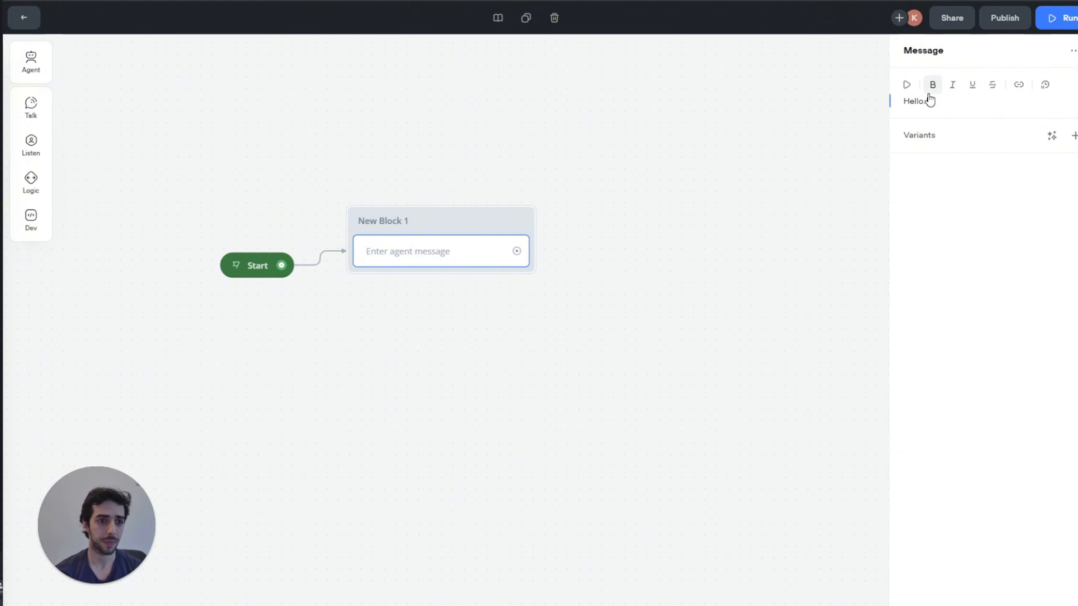
{"action": "type", "text": " this is Hele"}
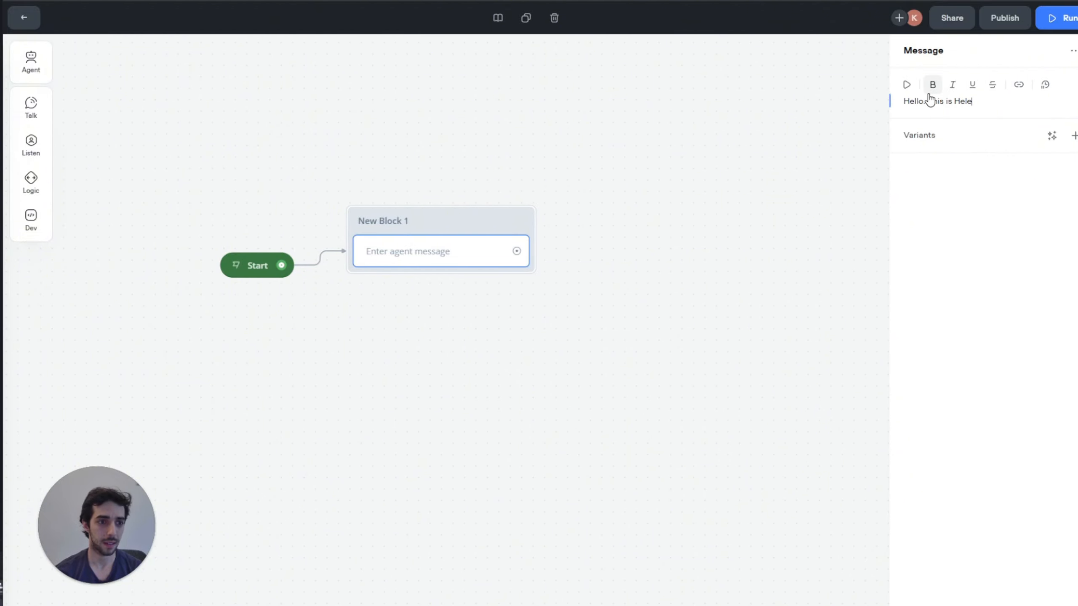
{"action": "type", "text": "n's Hair"}
{"action": "key", "text": "BackSpace"}
{"action": "type", "text": "aloon "}
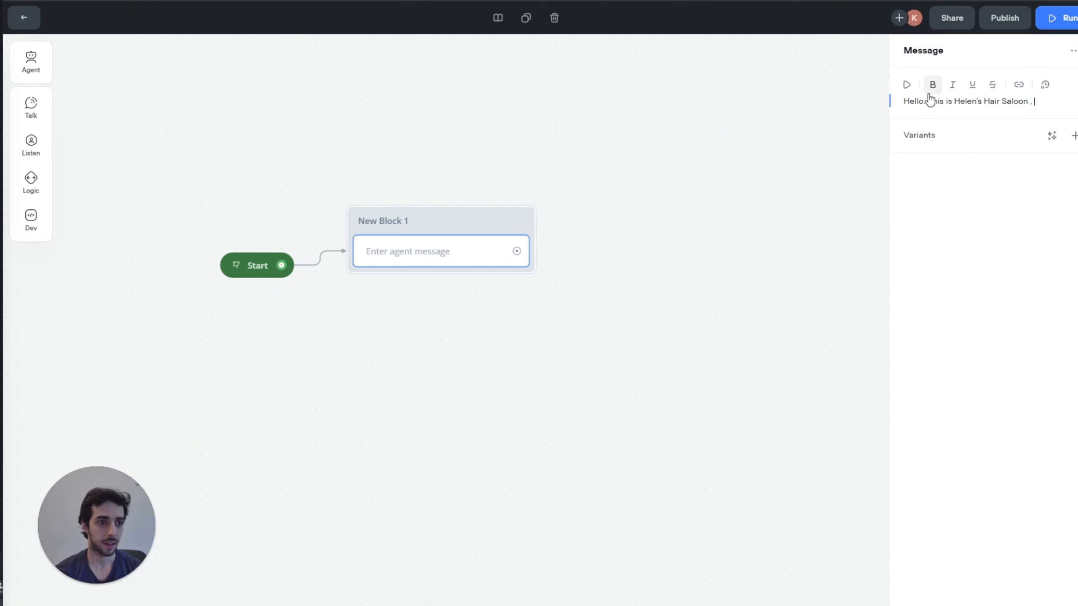
{"action": "type", "text": ". ho"}
{"action": "key", "text": "BackSpace"}
{"action": "key", "text": "BackSpace"}
{"action": "type", "text": "How may i h"}
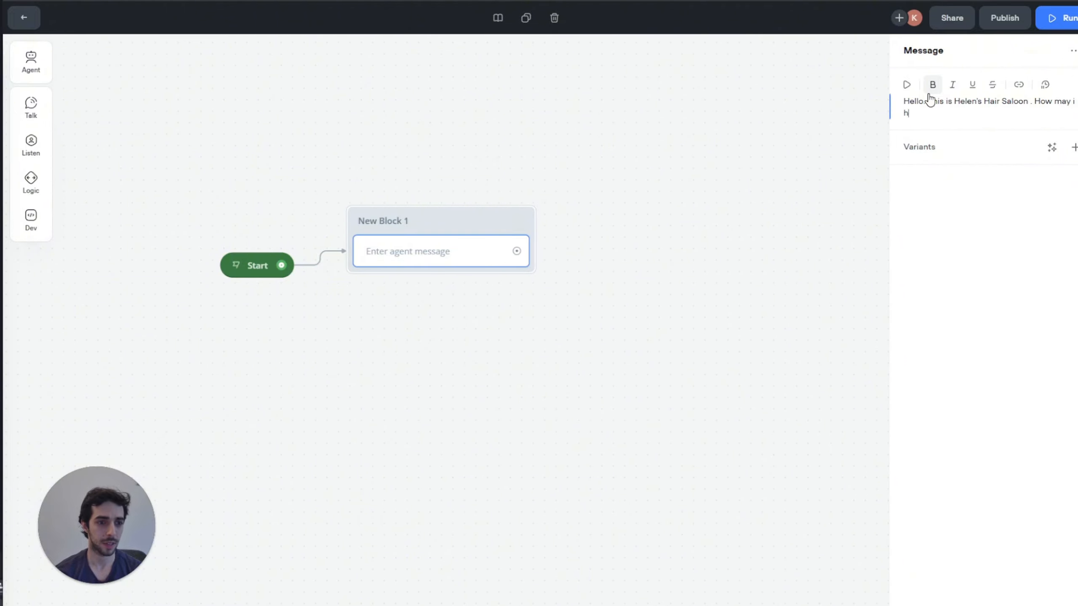
{"action": "type", "text": "elp"}
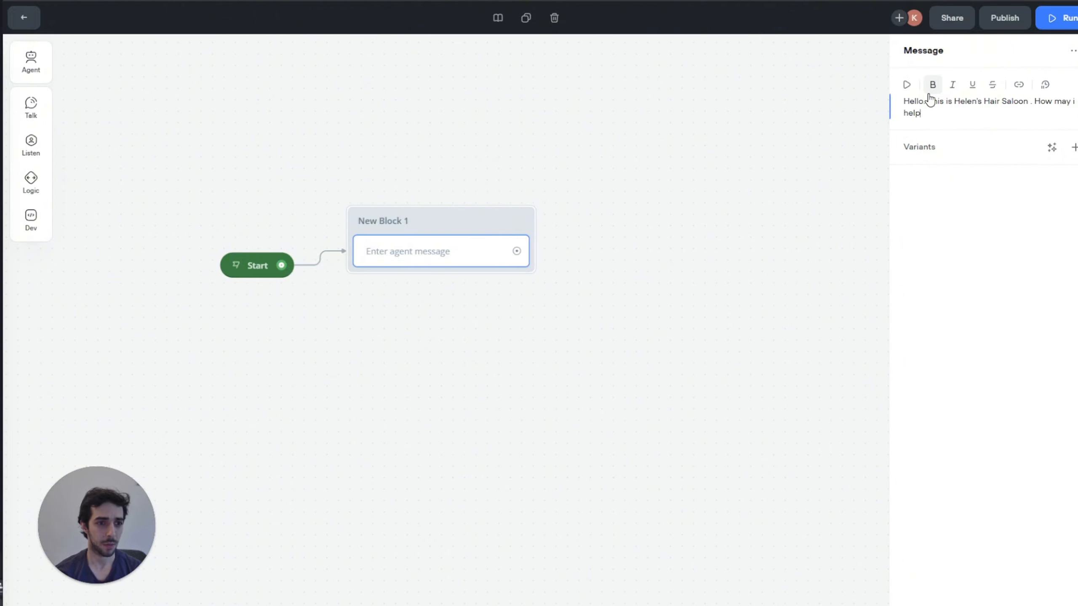
{"action": "type", "text": "o  you todayt?"}
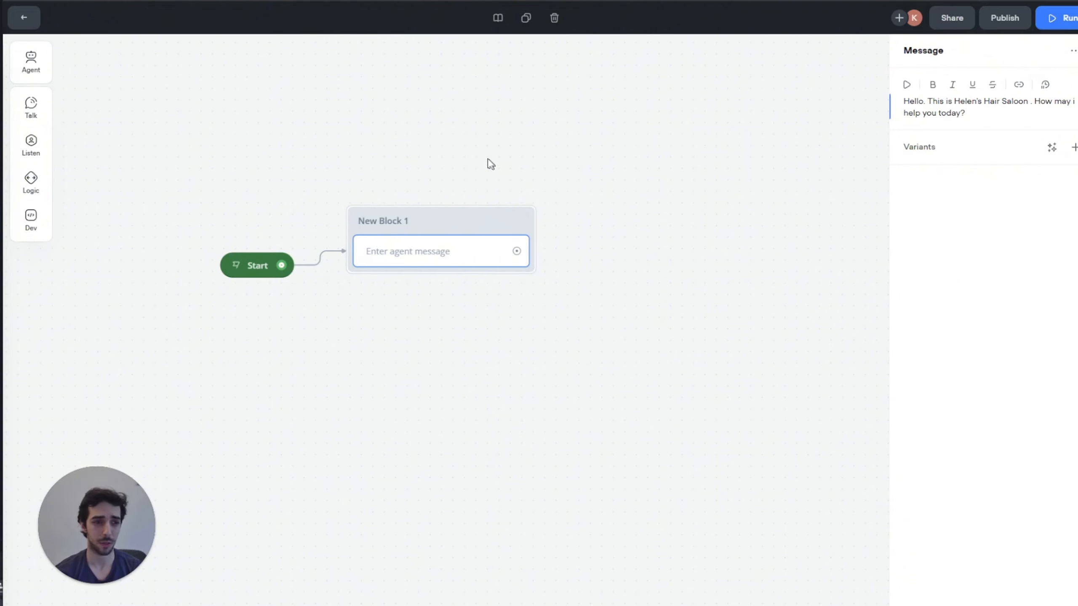
{"action": "left_click_drag", "start_coordinate": [486, 157], "coordinate": [250, 150]}
{"action": "left_click", "coordinate": [251, 150]}
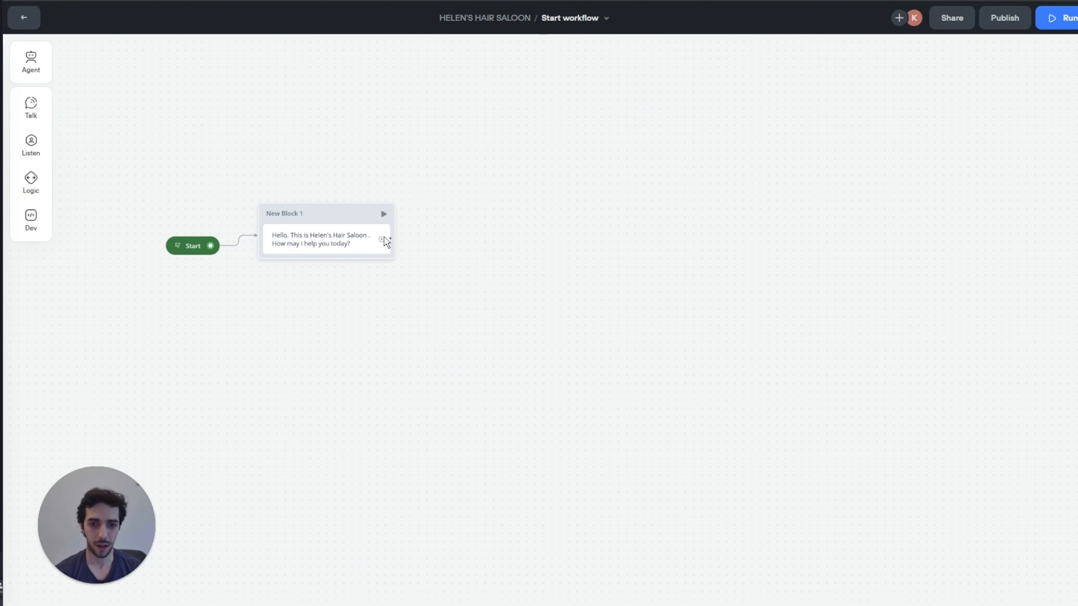
{"action": "left_click_drag", "start_coordinate": [382, 239], "coordinate": [425, 169]}
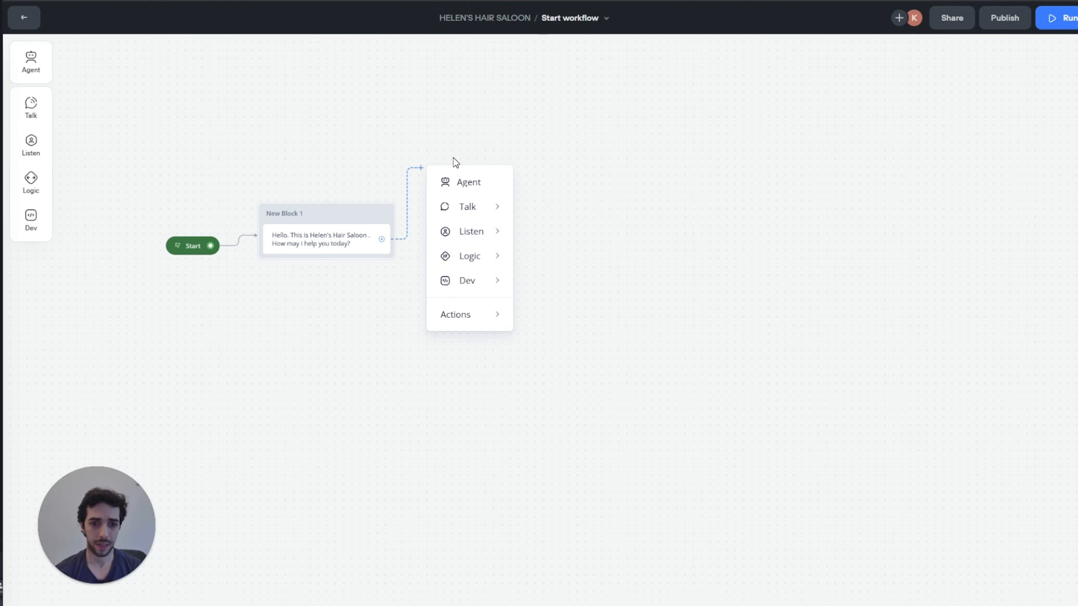
Step: Add a capture step saving the entire user reply to a new variable, first_user_reply
{"action": "mouse_move", "coordinate": [457, 242]}
{"action": "left_click", "coordinate": [574, 288]}
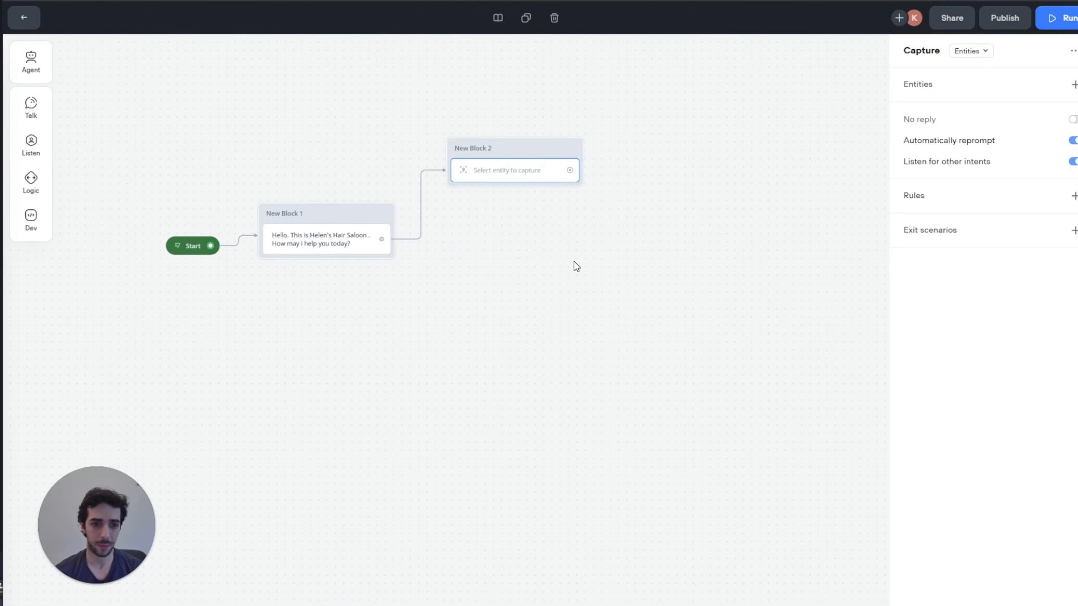
{"action": "left_click", "coordinate": [983, 52]}
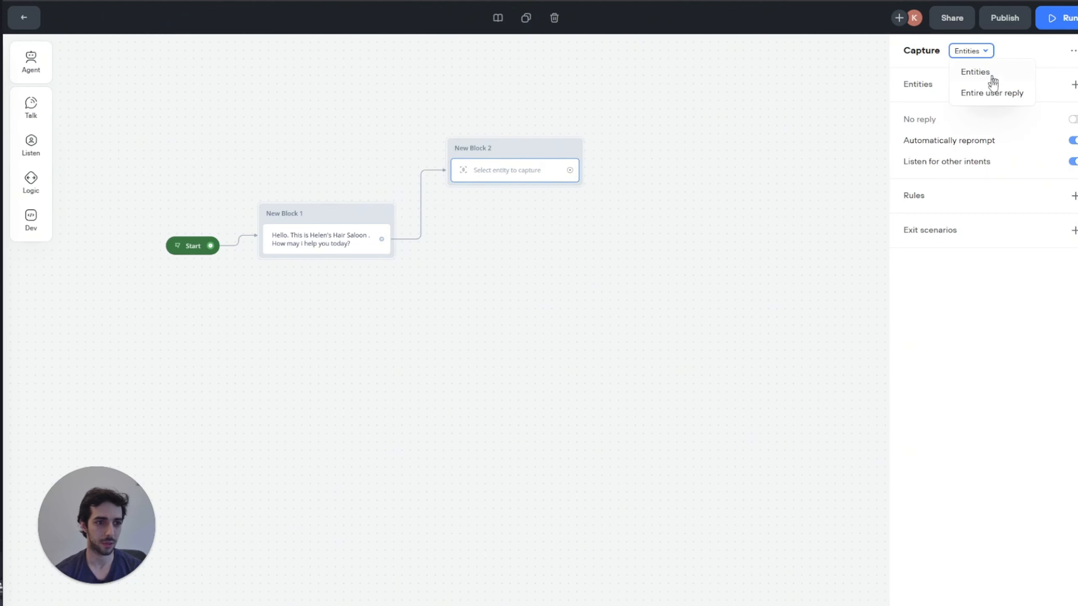
{"action": "left_click", "coordinate": [991, 92]}
{"action": "left_click", "coordinate": [991, 106]}
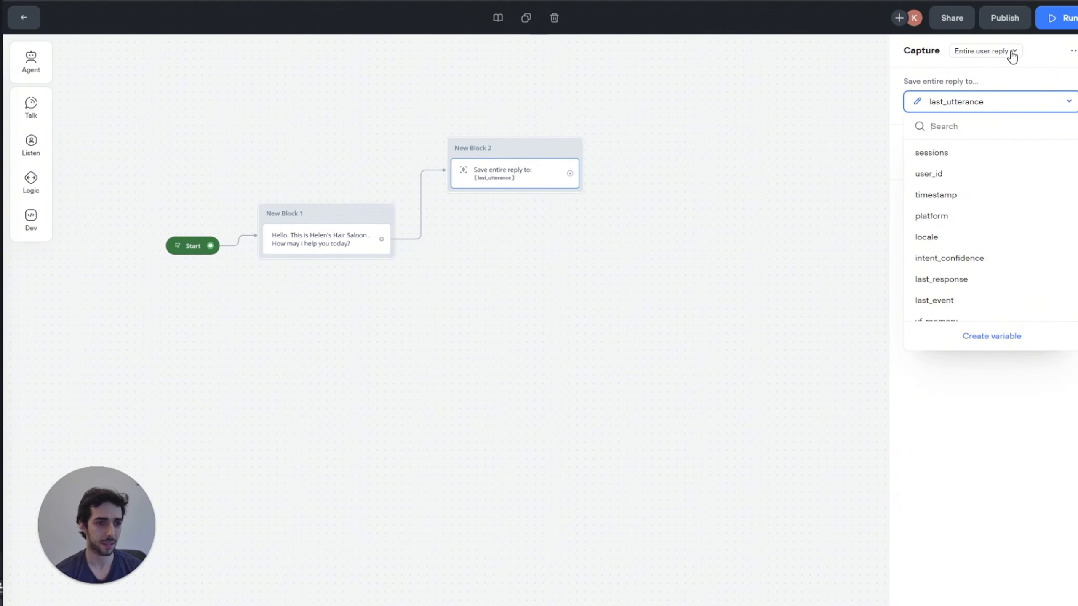
{"action": "scroll", "coordinate": [992, 220], "scroll_direction": "down", "scroll_amount": 1}
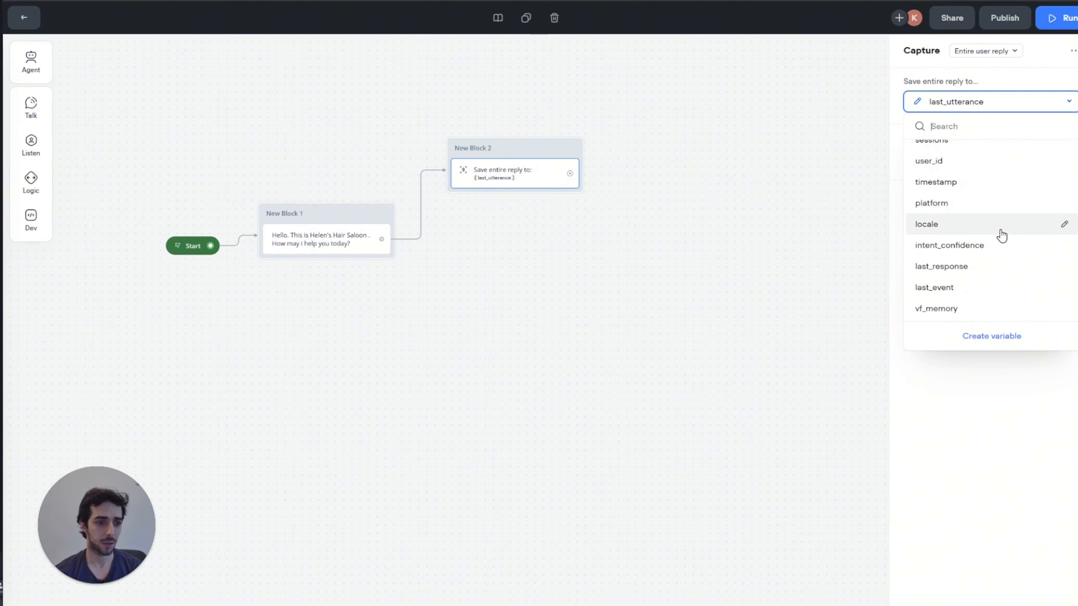
{"action": "left_click", "coordinate": [991, 337]}
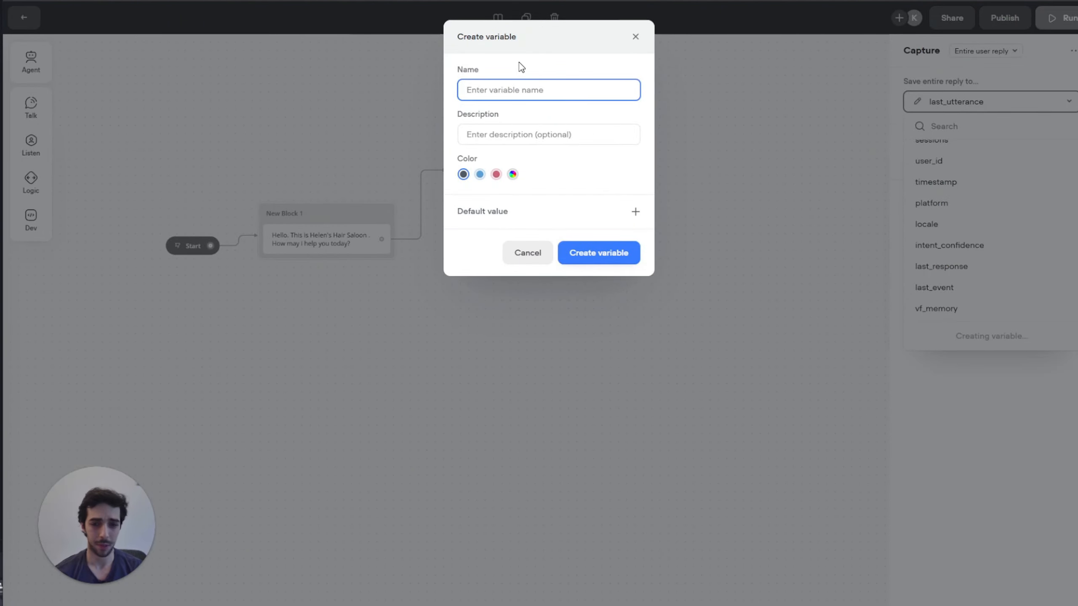
{"action": "left_click", "coordinate": [538, 91]}
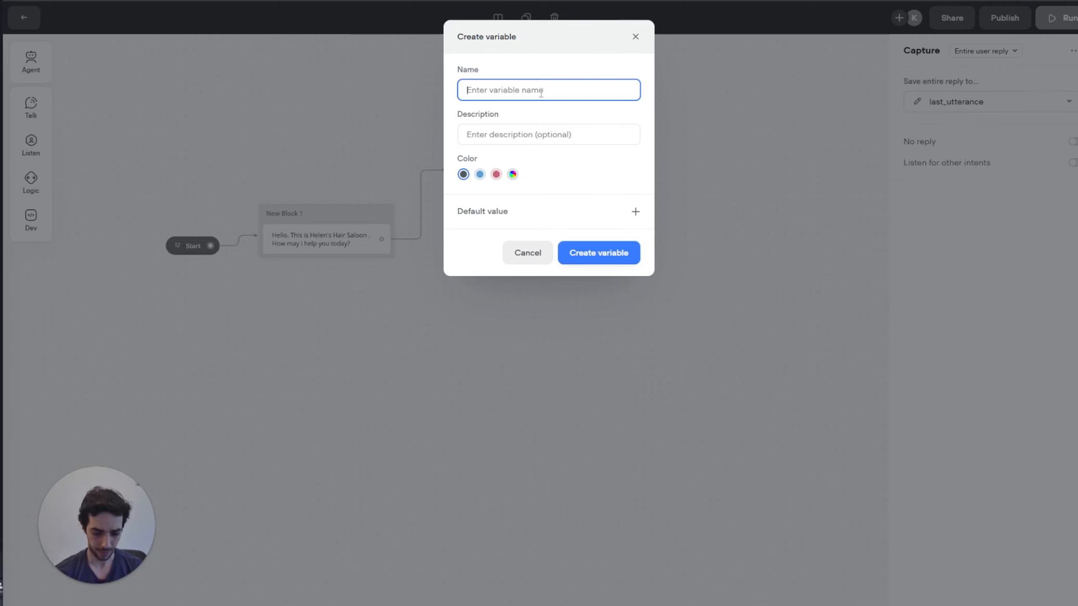
{"action": "type", "text": "first_"}
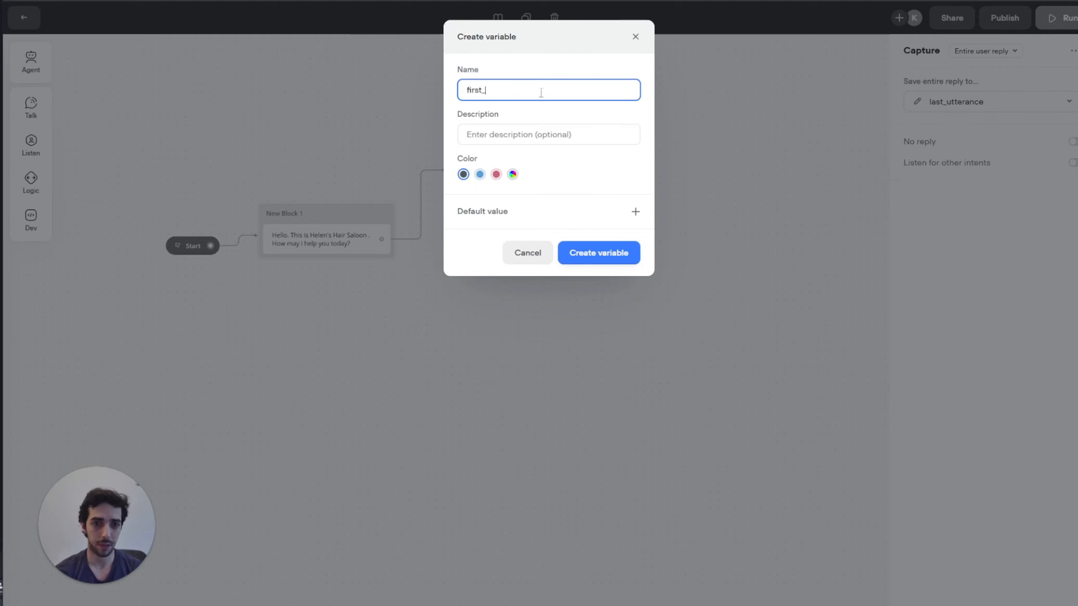
{"action": "type", "text": "user_reply"}
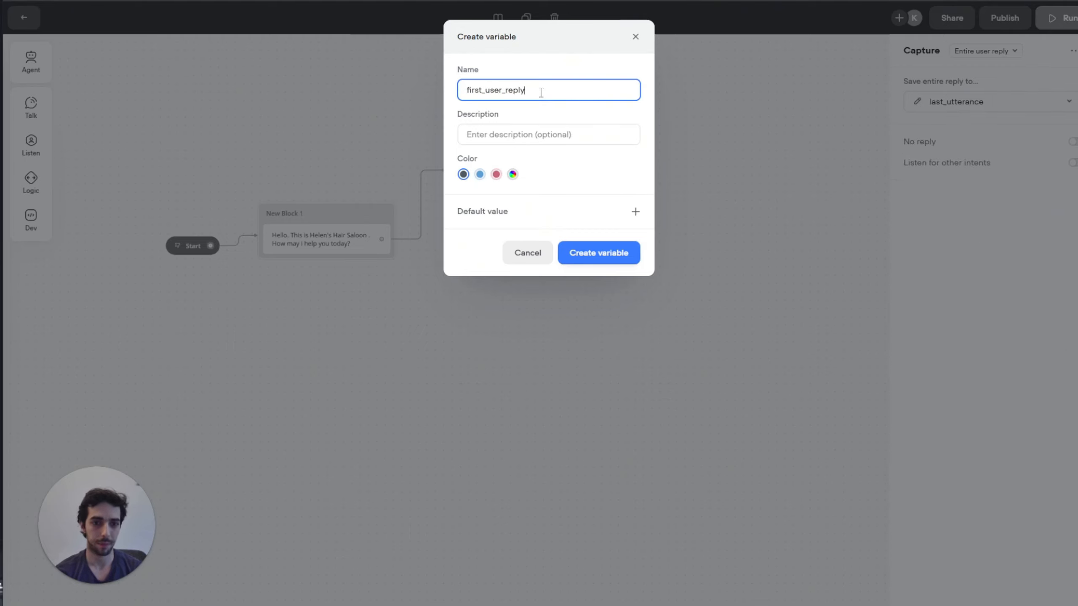
{"action": "left_click", "coordinate": [623, 253]}
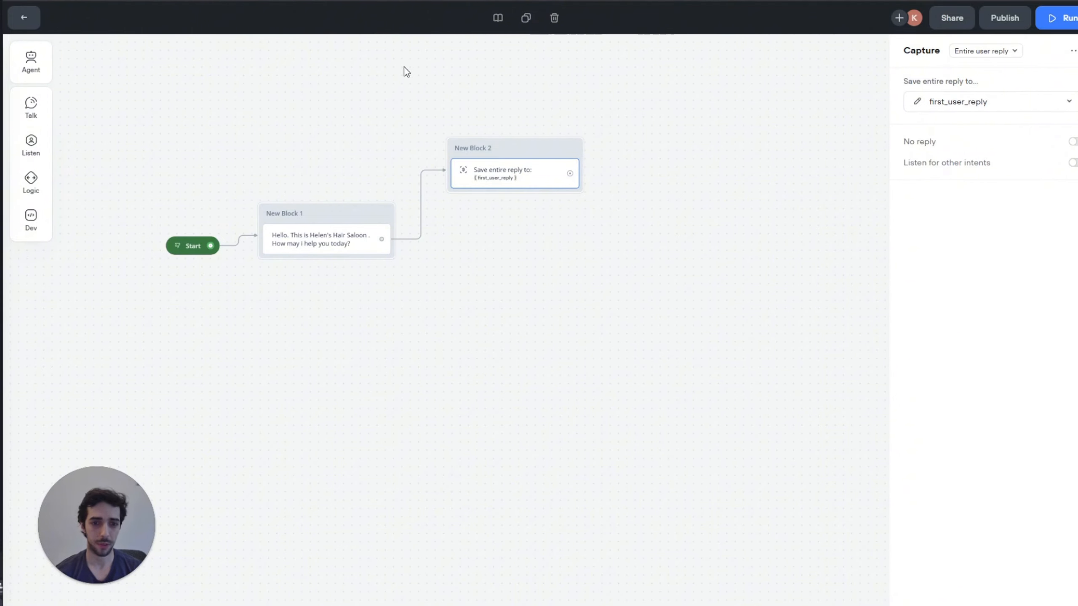
{"action": "left_click_drag", "start_coordinate": [488, 102], "coordinate": [405, 116]}
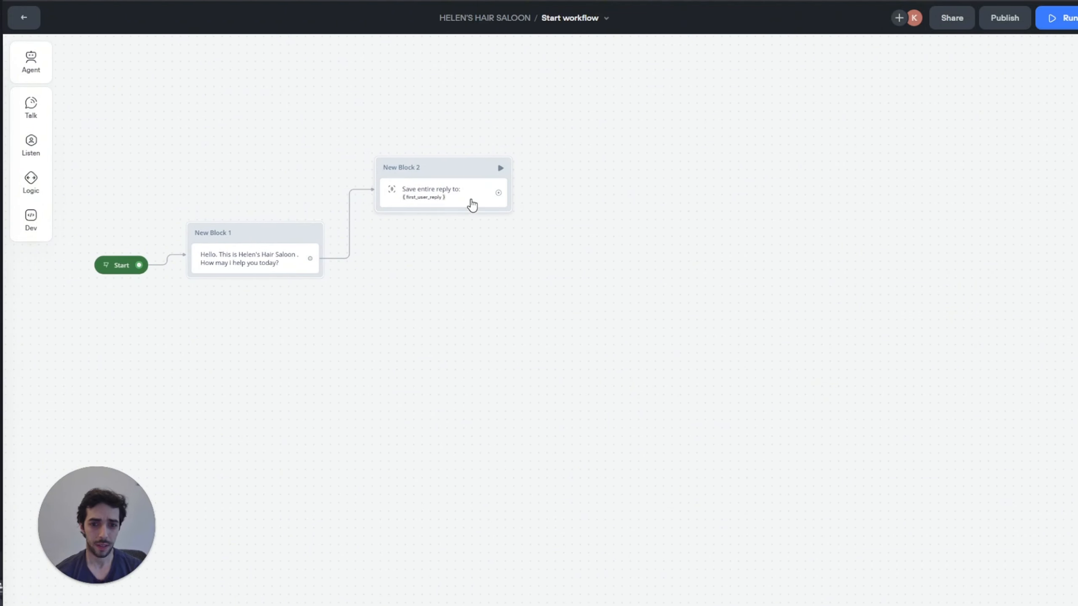
Step: Add a Set variable block after the capture step, taking its value from a prompt
{"action": "left_click_drag", "start_coordinate": [457, 174], "coordinate": [549, 213]}
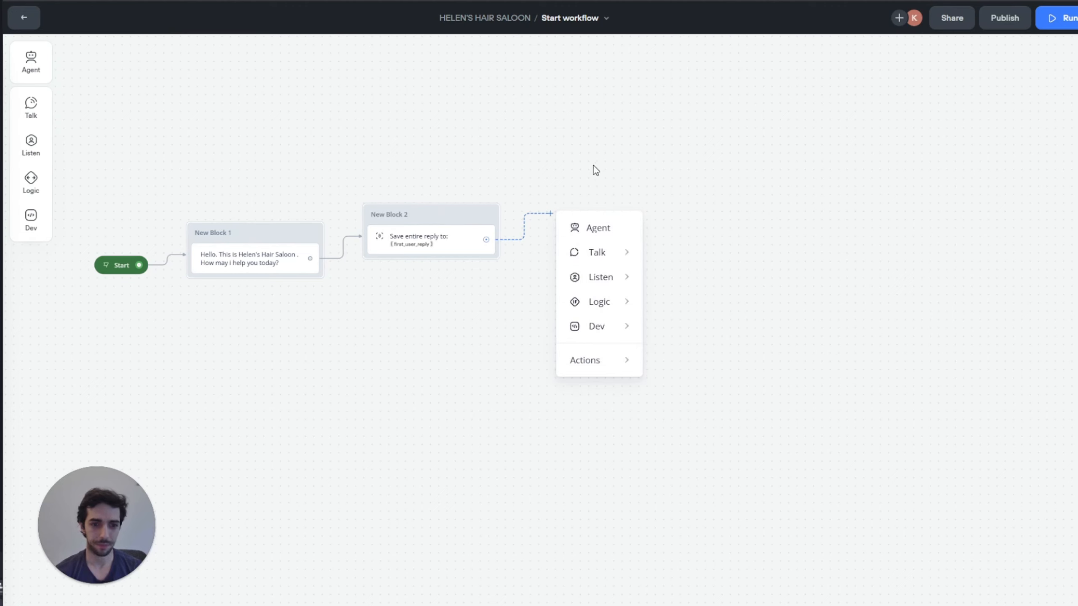
{"action": "mouse_move", "coordinate": [597, 289]}
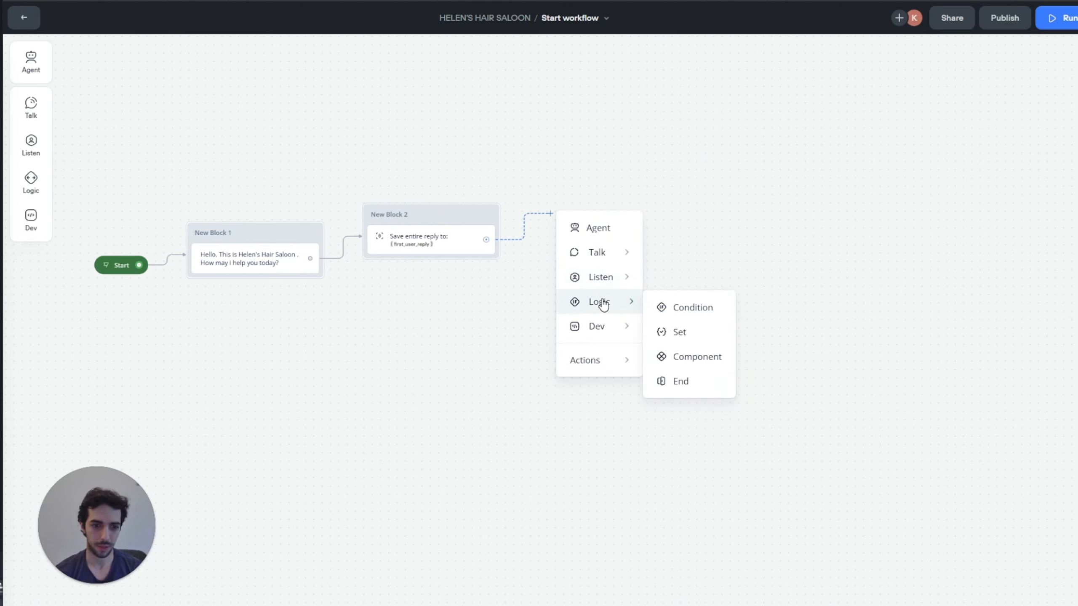
{"action": "mouse_move", "coordinate": [594, 257]}
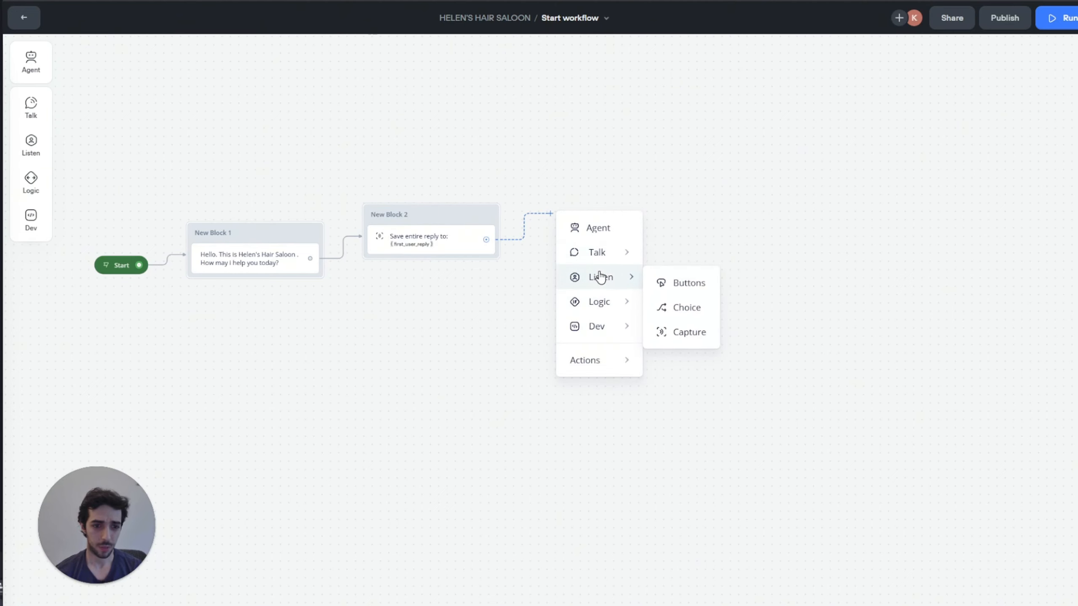
{"action": "mouse_move", "coordinate": [630, 303]}
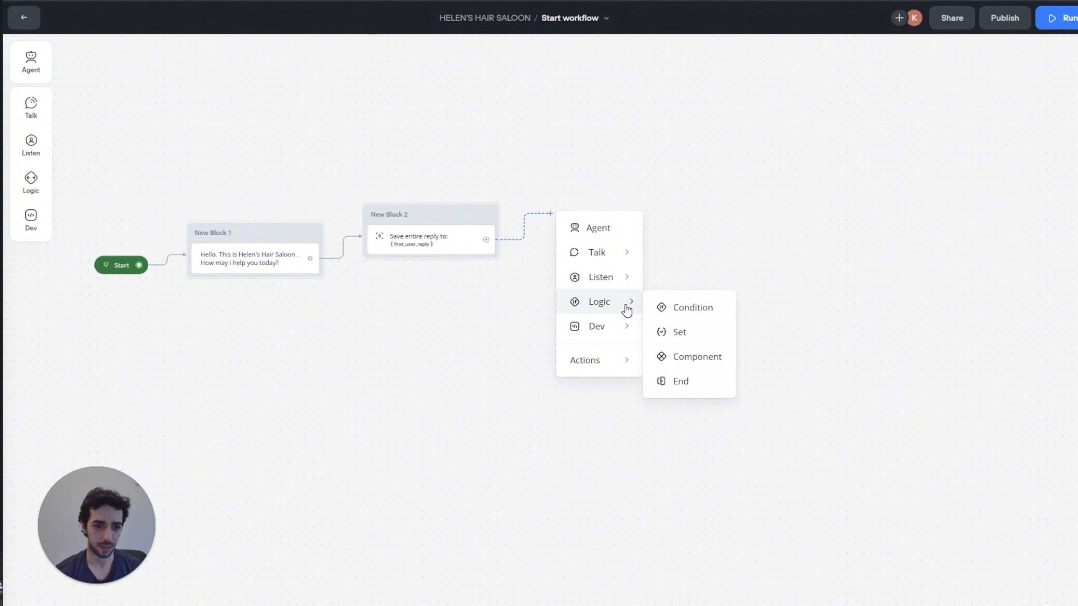
{"action": "left_click", "coordinate": [698, 334]}
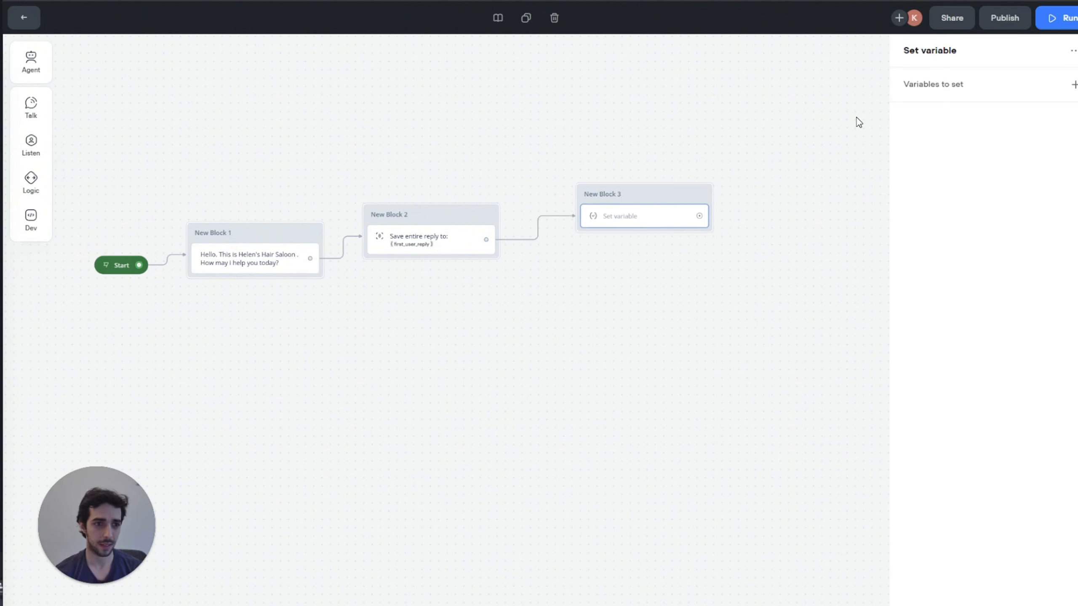
{"action": "left_click", "coordinate": [997, 93]}
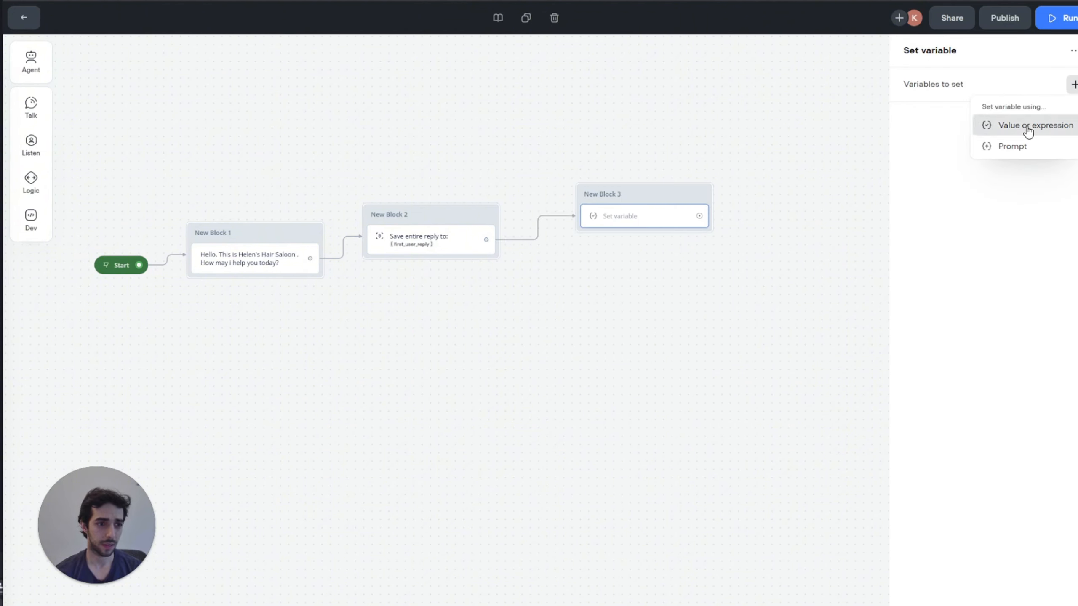
{"action": "left_click", "coordinate": [1026, 148]}
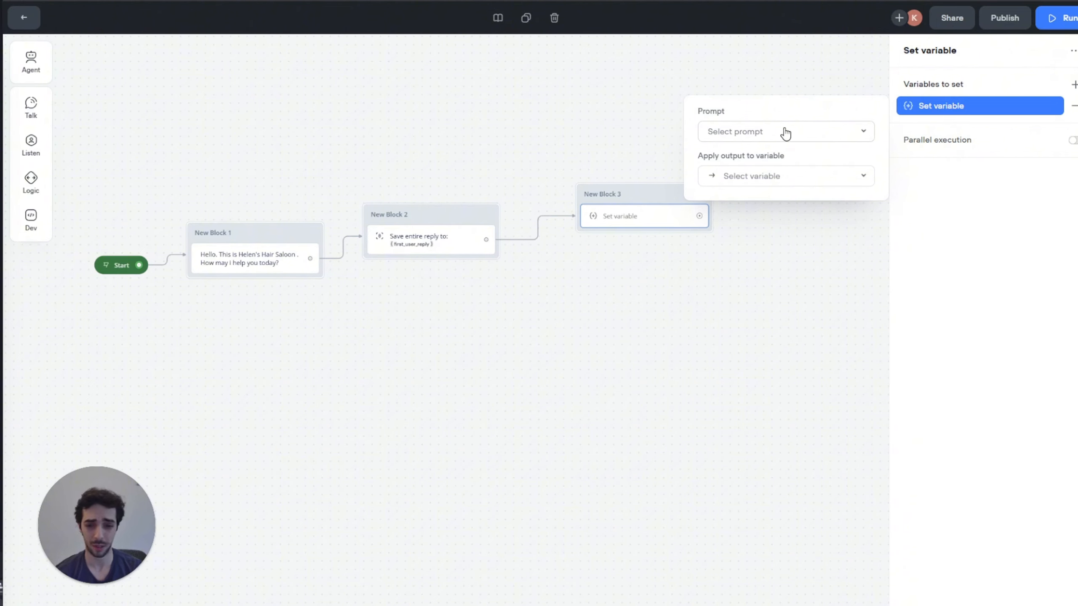
{"action": "left_click", "coordinate": [808, 135]}
Step: Create a new prompt and name it 'Summary Prompt'
{"action": "left_click", "coordinate": [786, 312]}
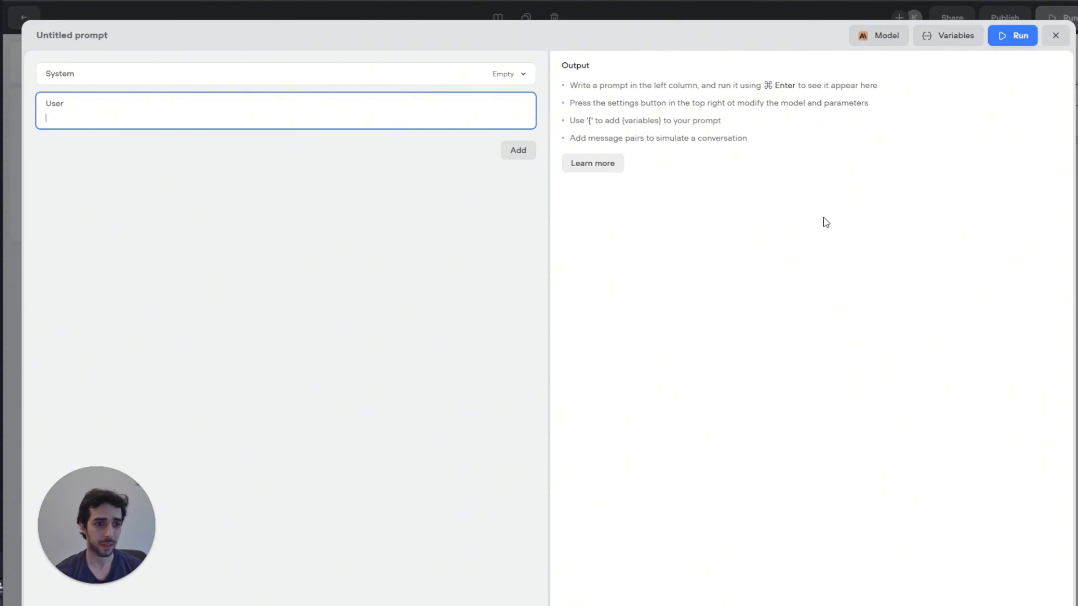
{"action": "left_click", "coordinate": [176, 79]}
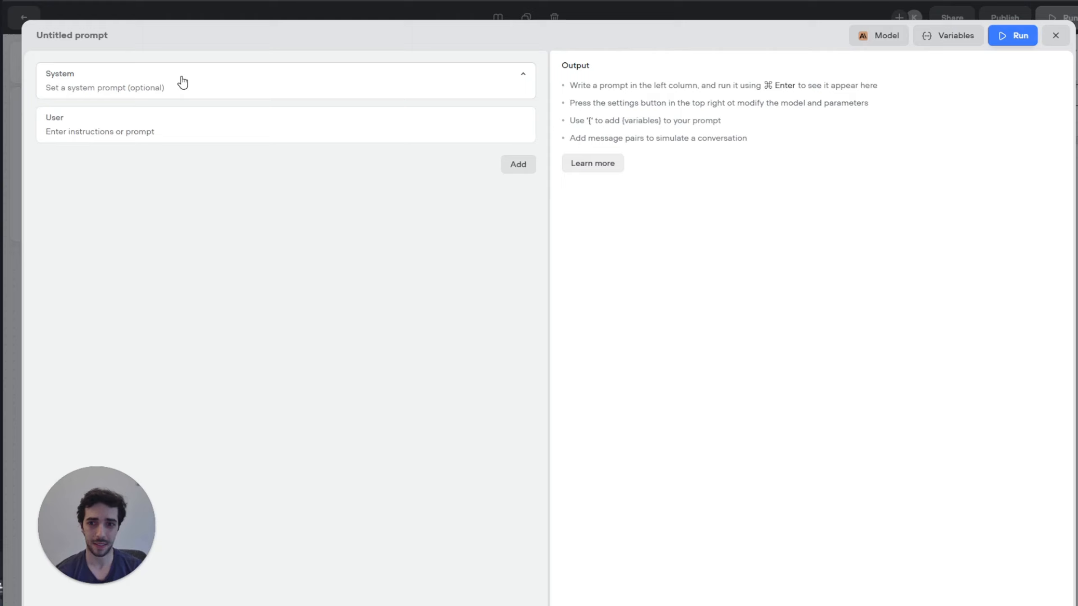
{"action": "left_click", "coordinate": [76, 35]}
{"action": "type", "text": "s"}
{"action": "key", "text": "BackSpace"}
{"action": "type", "text": "Summar"}
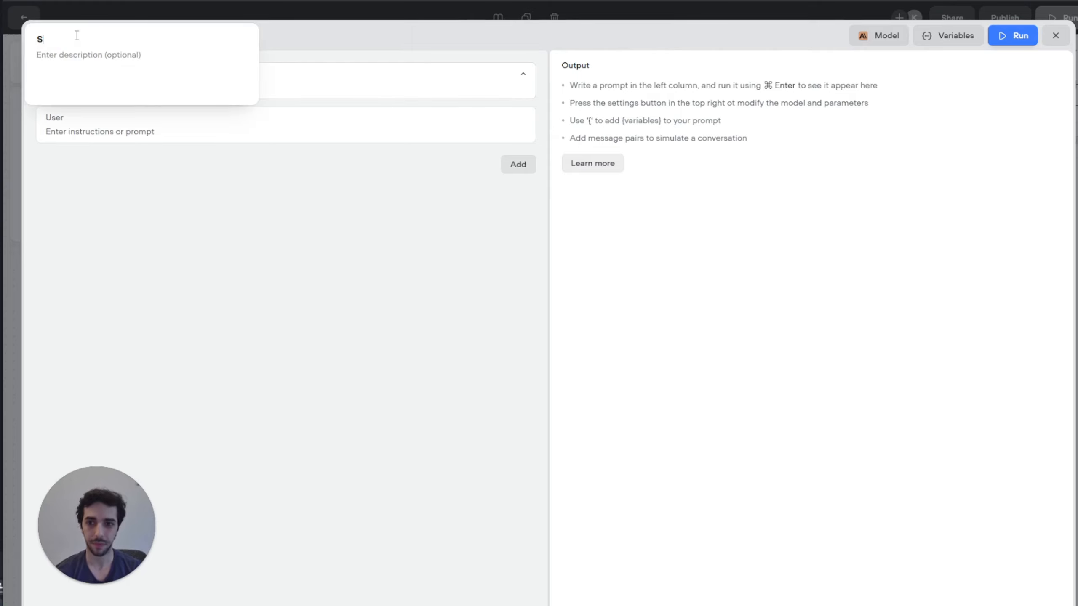
{"action": "key", "text": "BackSpace"}
{"action": "key", "text": "BackSpace"}
{"action": "type", "text": "ar"}
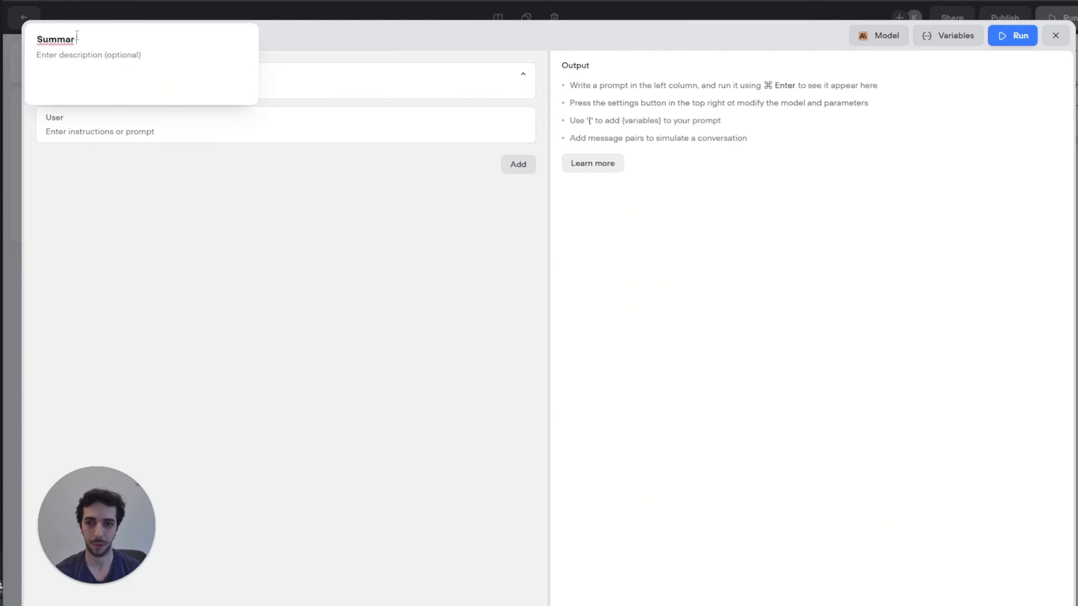
{"action": "type", "text": "y Prompt"}
{"action": "key", "text": "BackSpace"}
{"action": "key", "text": "BackSpace"}
{"action": "key", "text": "BackSpace"}
{"action": "type", "text": "mp"}
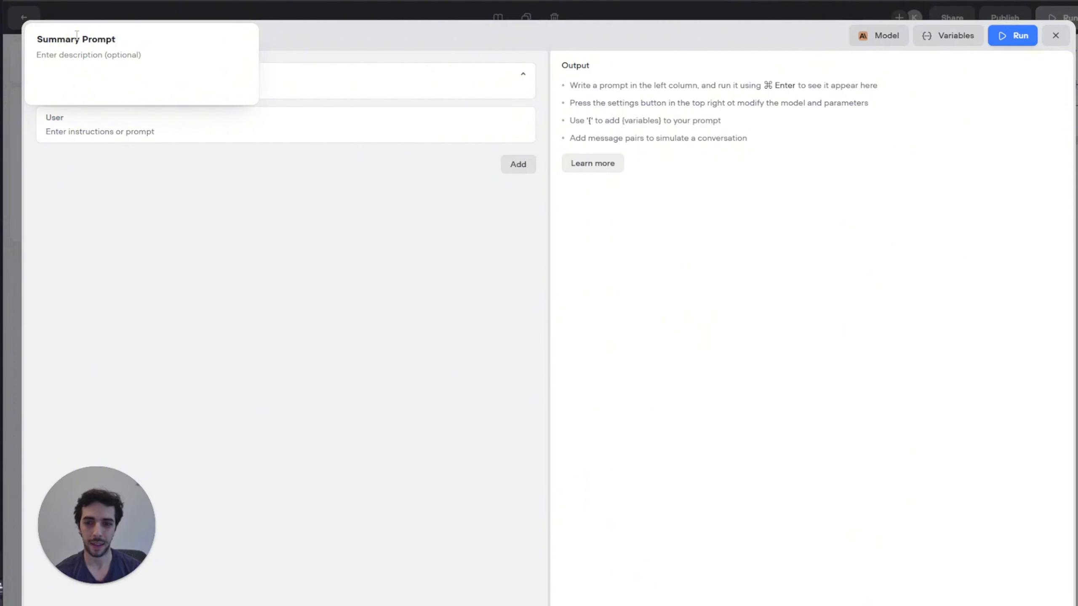
{"action": "type", "text": "t"}
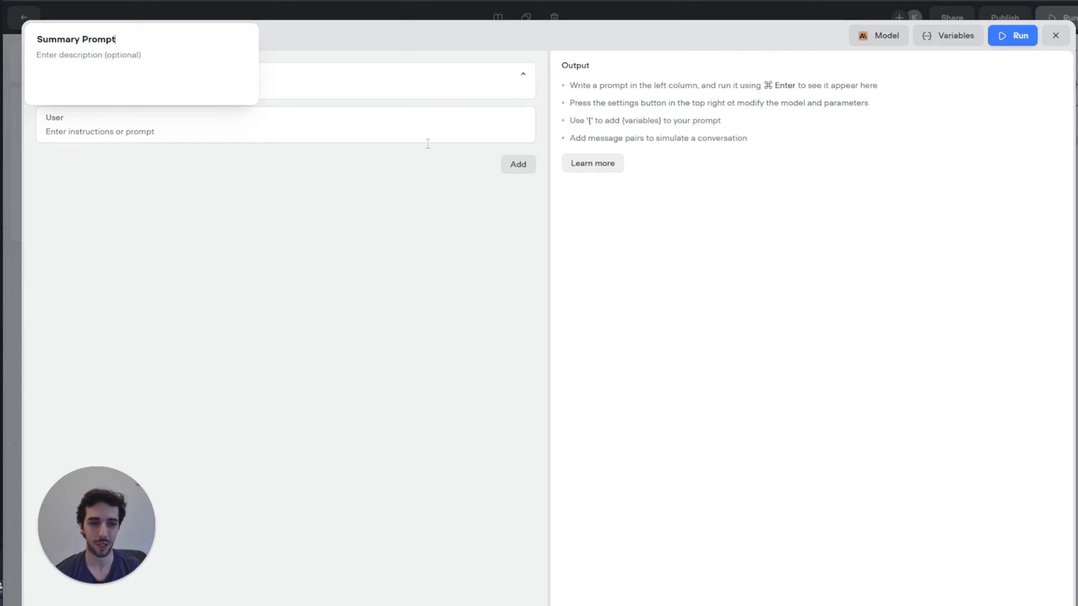
{"action": "left_click", "coordinate": [305, 42]}
Step: Add conversation history and paste salon-assistant instructions referencing {first_user_reply} into the User message
{"action": "left_click", "coordinate": [517, 166]}
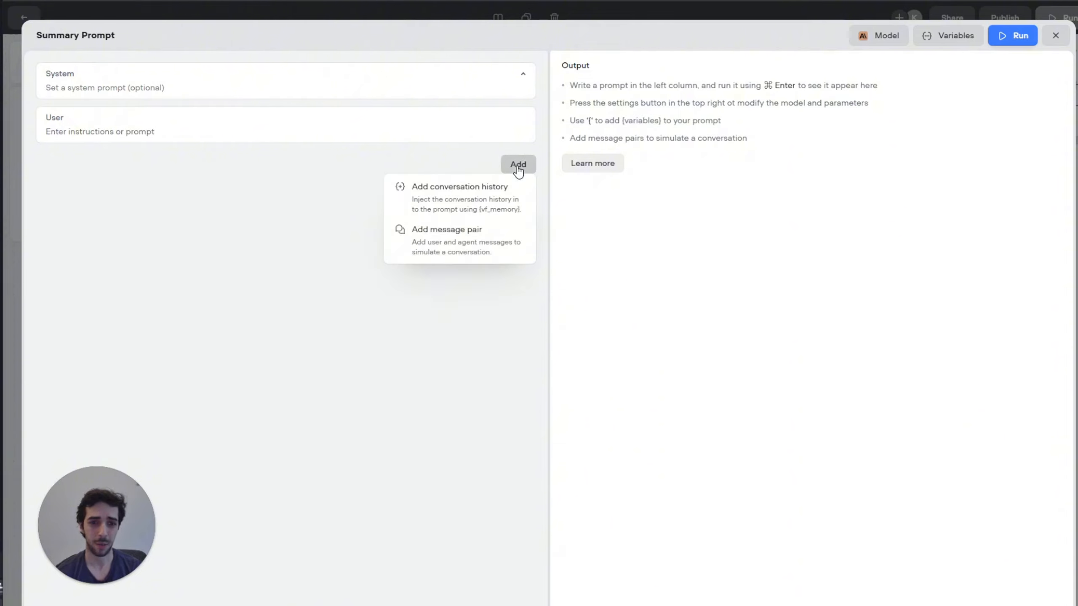
{"action": "left_click", "coordinate": [455, 210]}
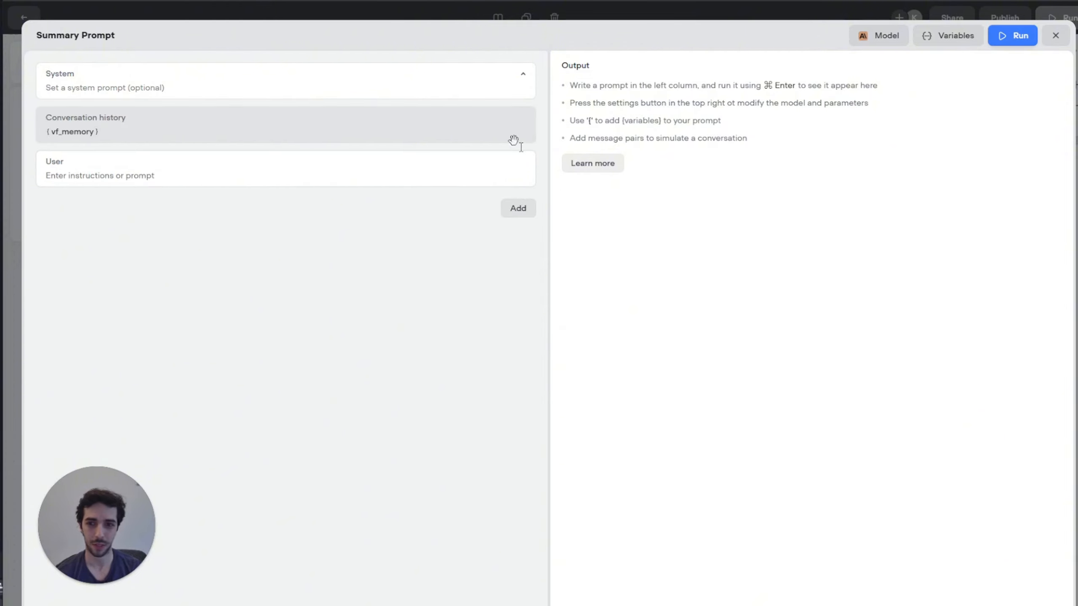
{"action": "left_click", "coordinate": [75, 155]}
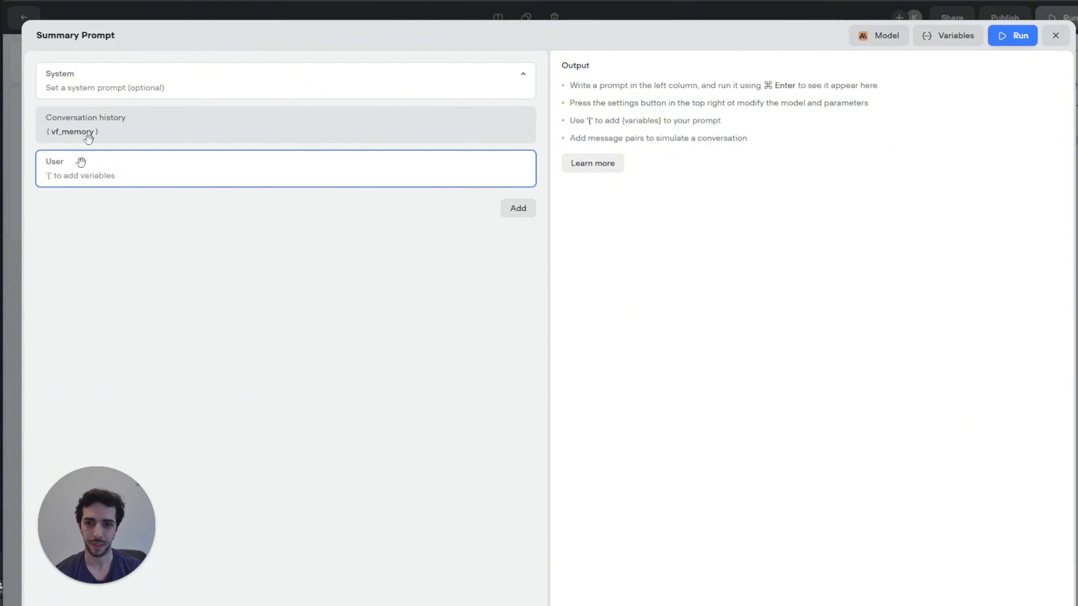
{"action": "key", "text": "Escape"}
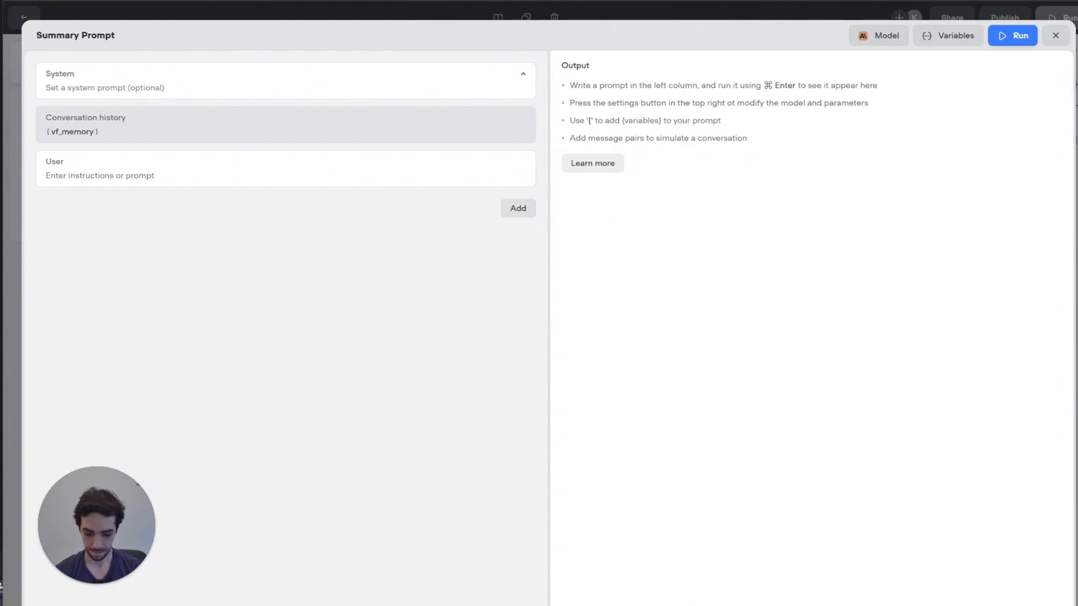
{"action": "left_click", "coordinate": [55, 183]}
{"action": "type", "text": "You are an AI customer service assistant at Helen's  Hair Salon. Start by greeting the customer  using their first name (when given) for example: Good morning {name} Then summarize the customer's question and ask them very politely to confirm if this is what they mean  Question: {first_user_response}  Make sure your tone is friendly and approachable. Keep your response short and to the point. JUST ASK THEM TO CONFIRM THEIR INTENT IN A POLITE WAY FOR EXAMPLE  (You are asking about .. is that right? etc.). DO NOT INCLUDE ANY OTHER REASONING IN YOUR RESPONSE."}
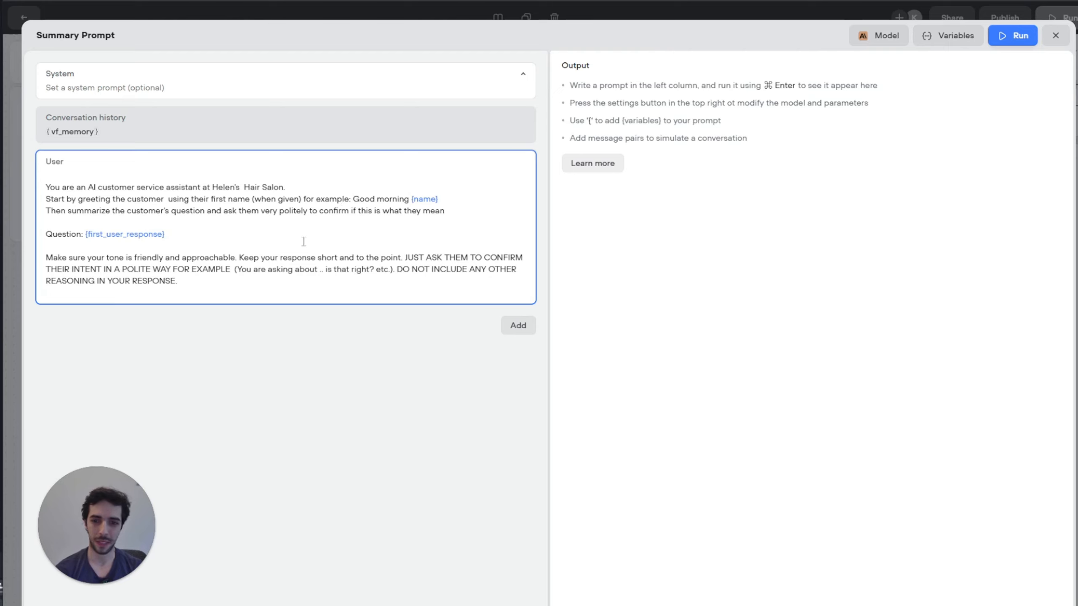
{"action": "left_click", "coordinate": [162, 240]}
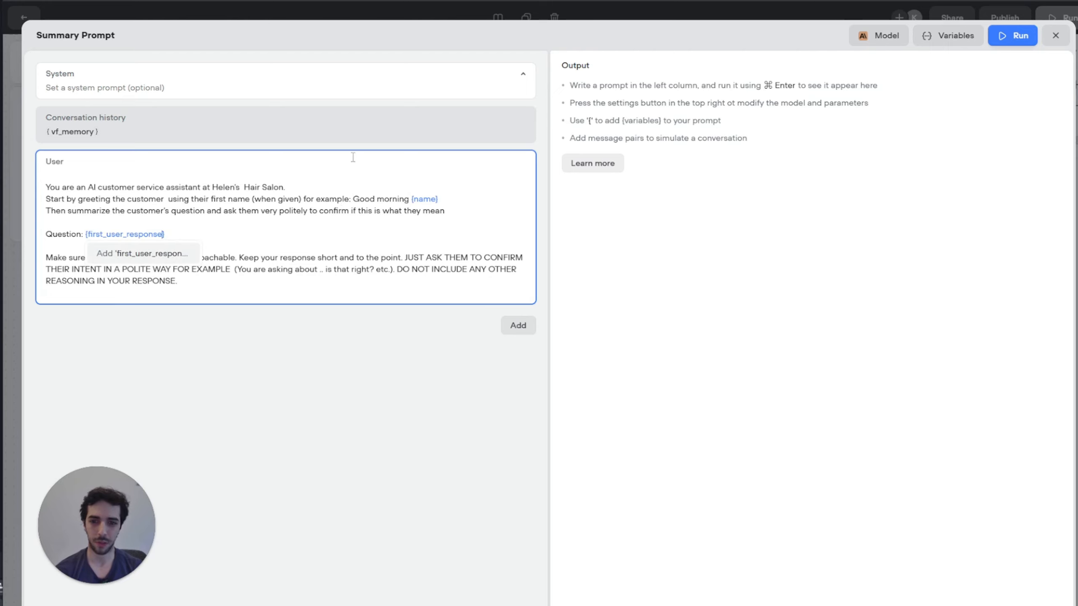
{"action": "key", "text": "BackSpace"}
{"action": "key", "text": "BackSpace"}
{"action": "key", "text": "BackSpace"}
{"action": "key", "text": "BackSpace"}
{"action": "key", "text": "BackSpace"}
{"action": "key", "text": "BackSpace"}
{"action": "key", "text": "BackSpace"}
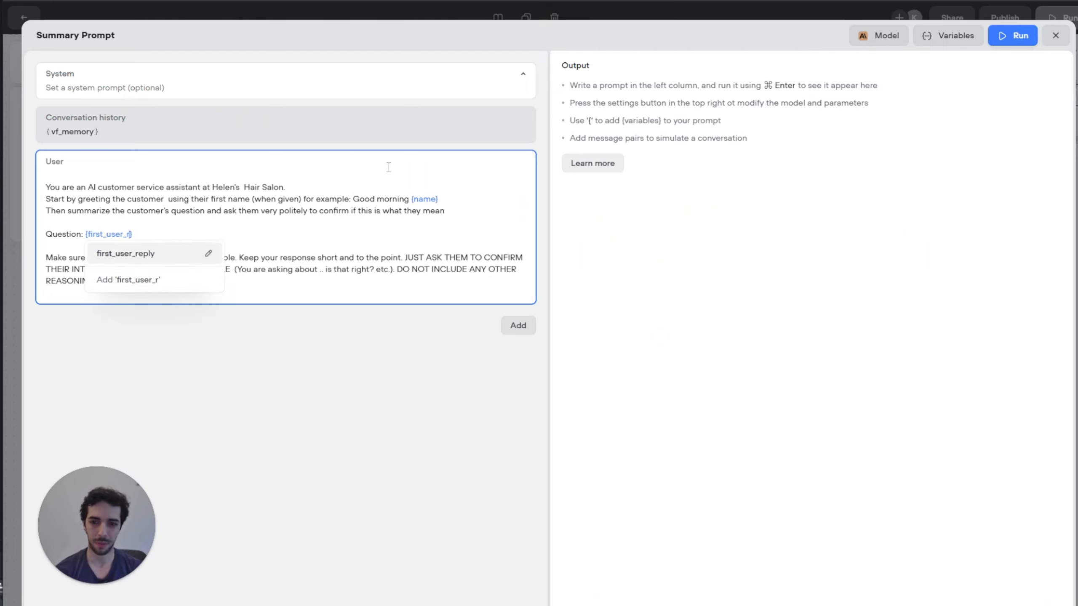
{"action": "key", "text": "Return"}
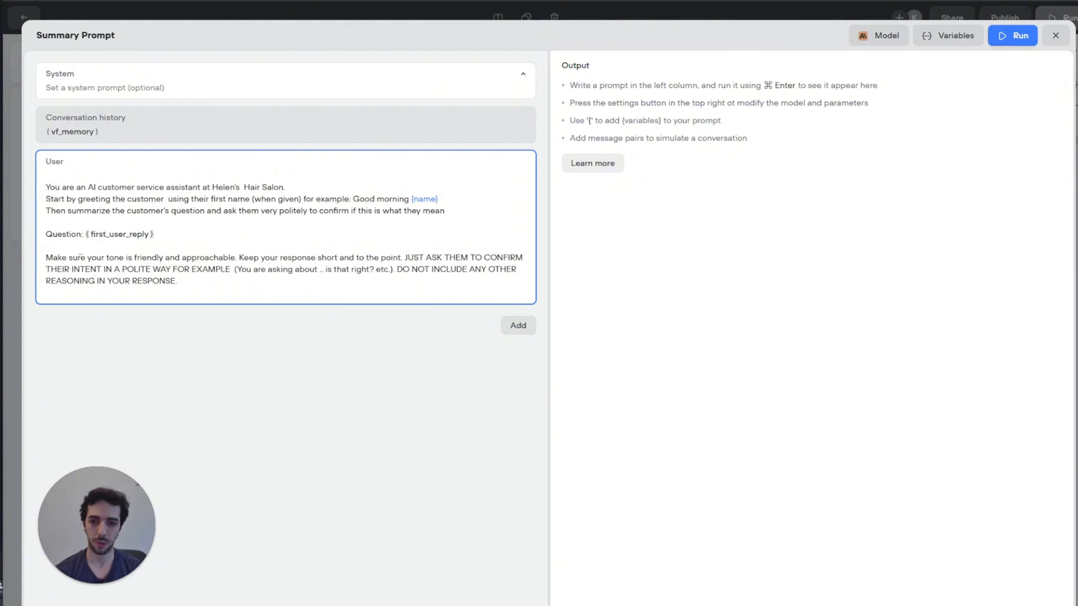
{"action": "left_click_drag", "start_coordinate": [80, 258], "coordinate": [319, 275]}
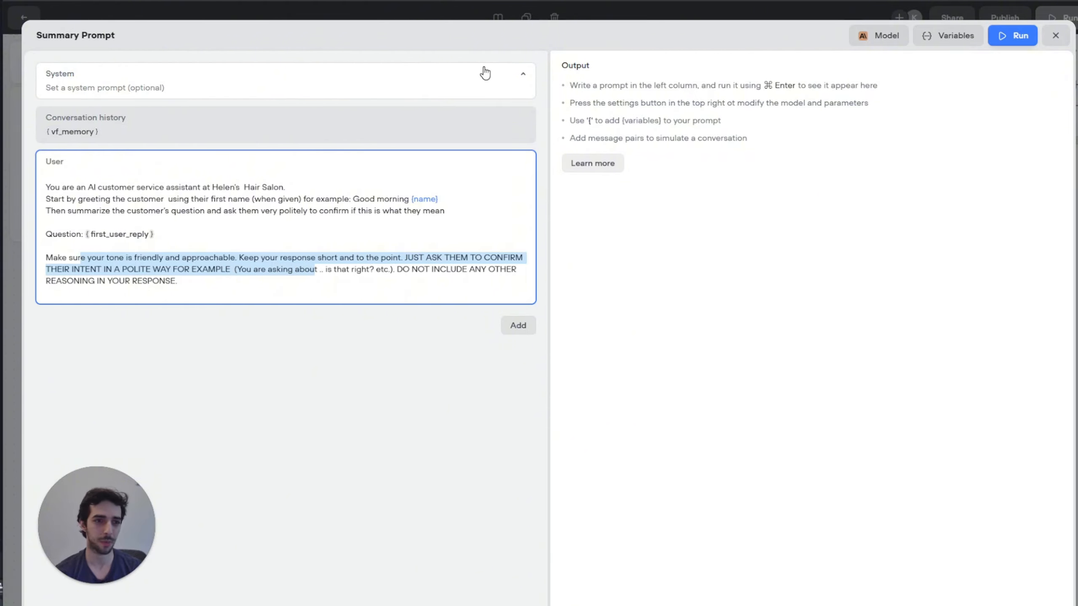
Step: Set Summary Prompt's model to GPT-4o mini with temperature 0.11
{"action": "left_click", "coordinate": [871, 37]}
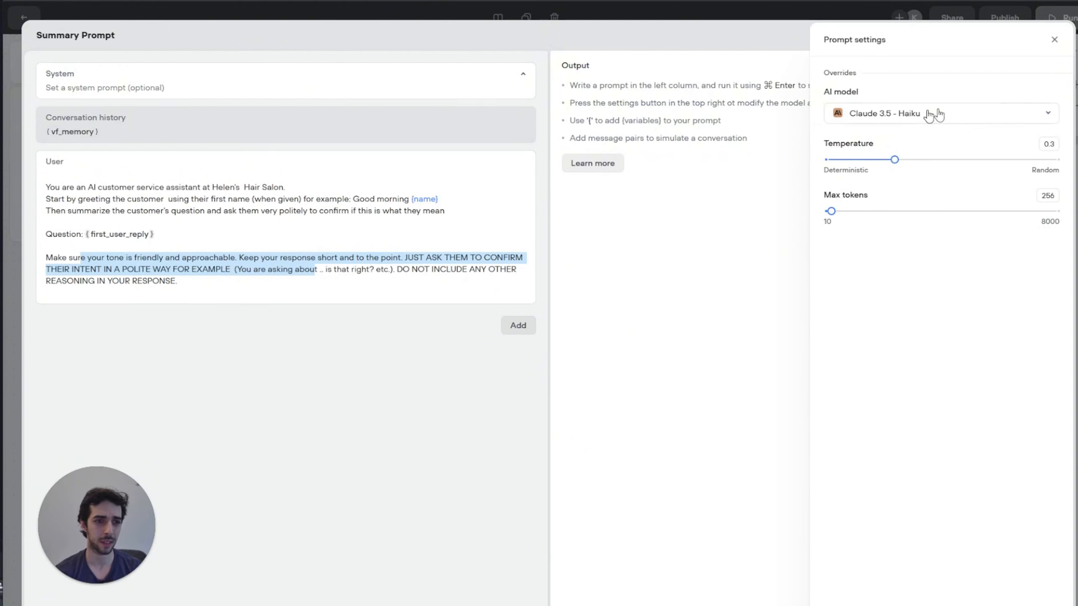
{"action": "left_click", "coordinate": [932, 115]}
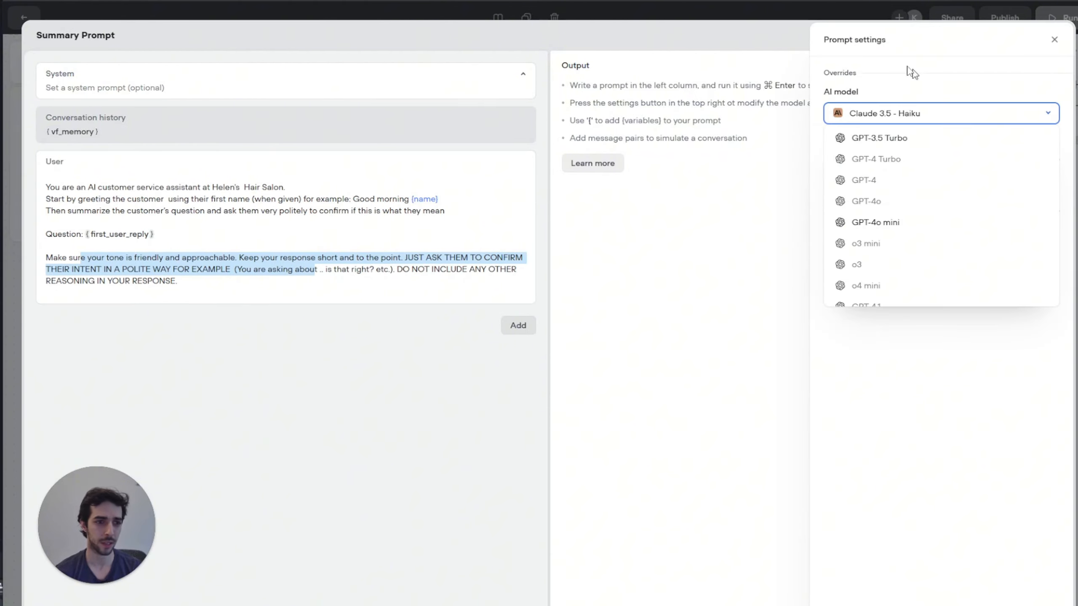
{"action": "left_click", "coordinate": [895, 231]}
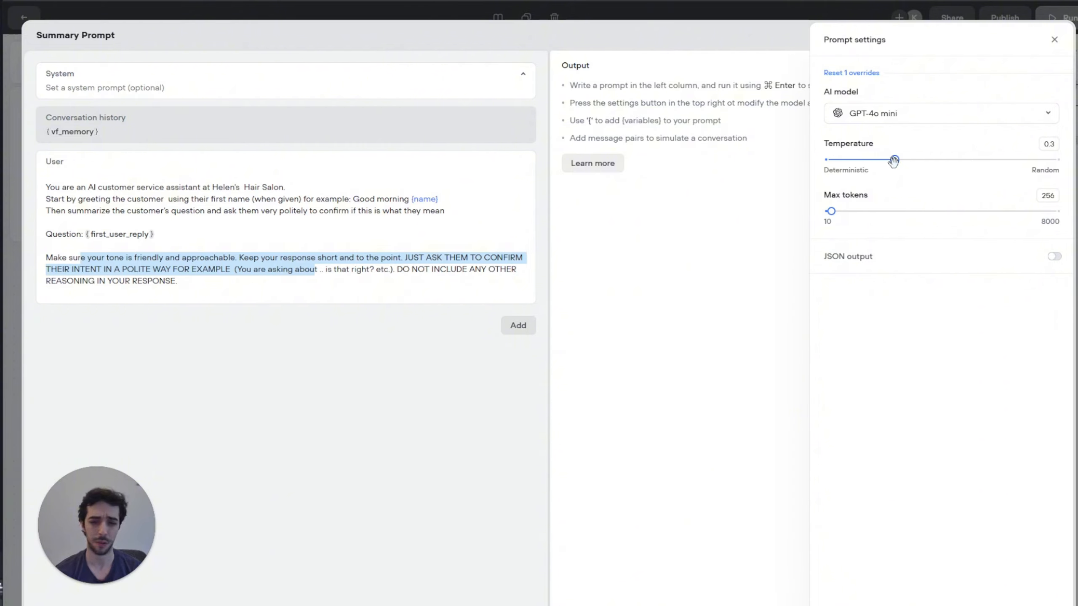
{"action": "left_click_drag", "start_coordinate": [894, 159], "coordinate": [850, 160]}
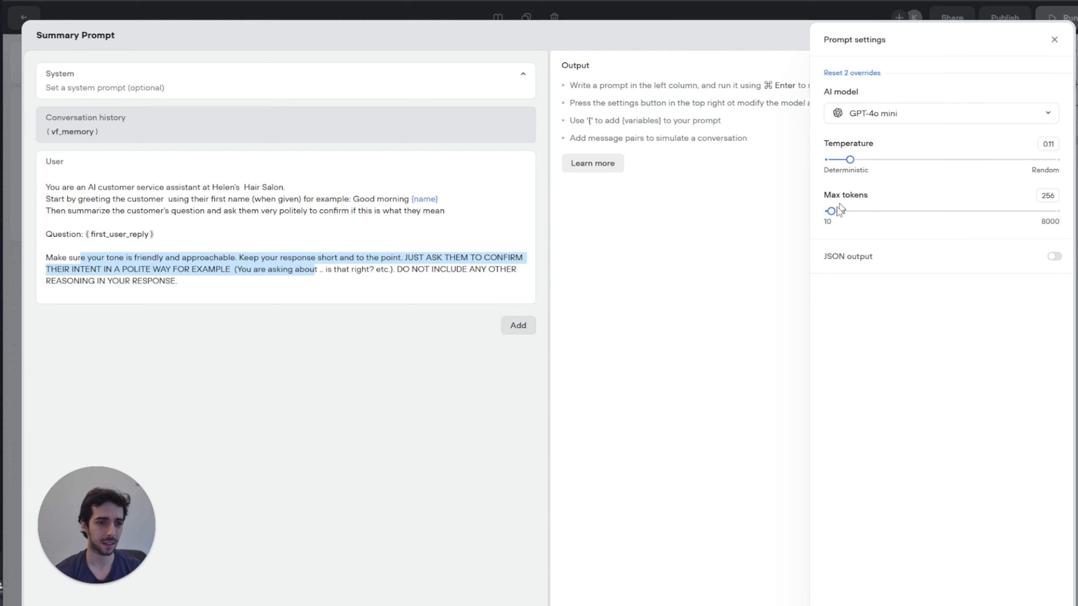
{"action": "left_click", "coordinate": [1054, 40]}
Step: Store the Summary Prompt output in a new variable named summary
{"action": "left_click", "coordinate": [1056, 35]}
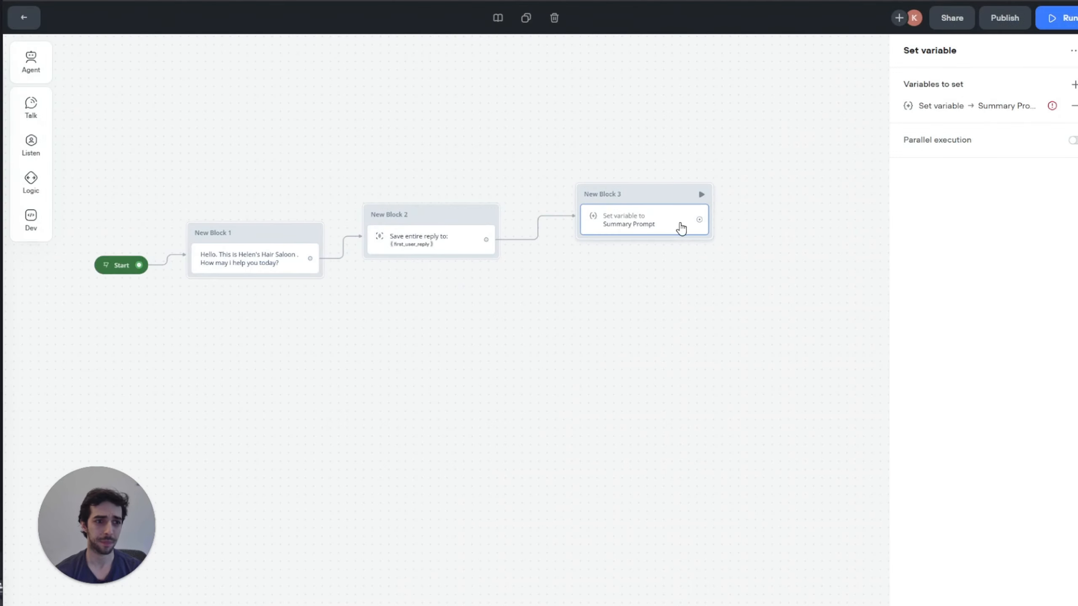
{"action": "left_click", "coordinate": [986, 106]}
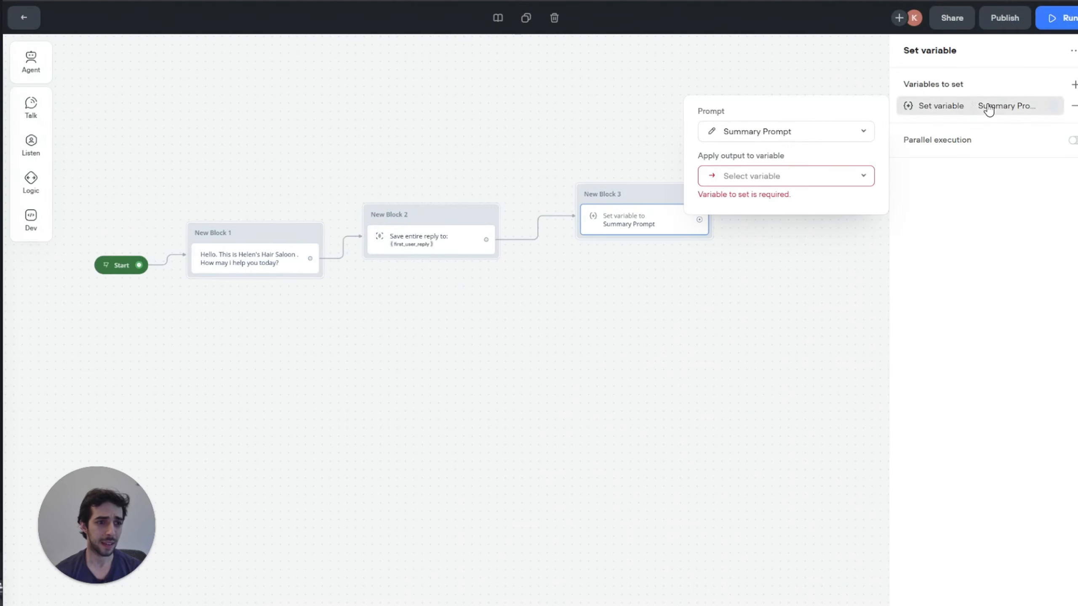
{"action": "left_click", "coordinate": [773, 178]}
{"action": "left_click", "coordinate": [796, 412]}
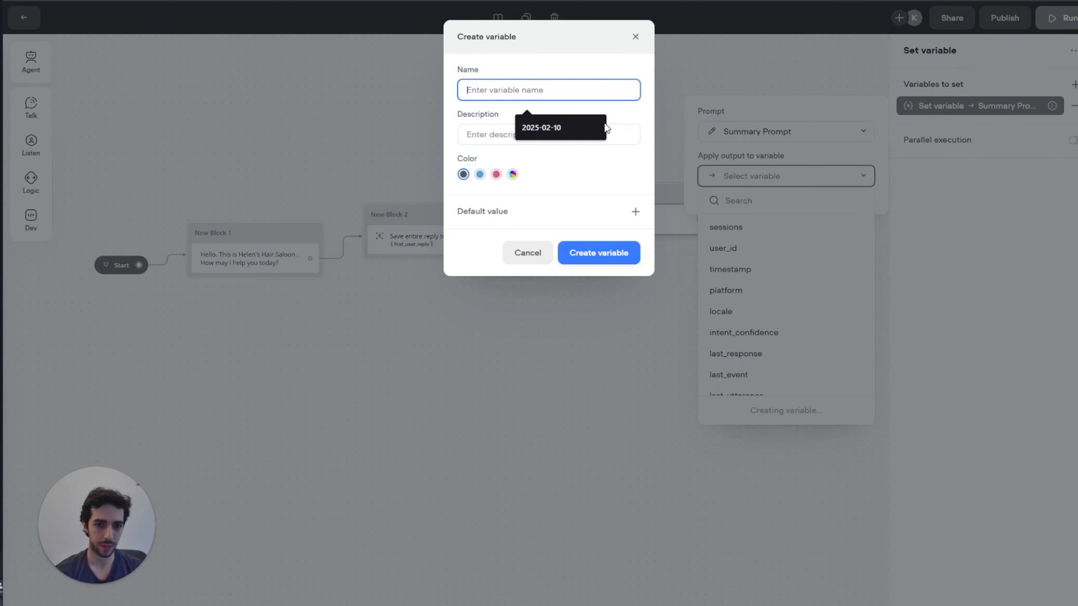
{"action": "type", "text": "summary"}
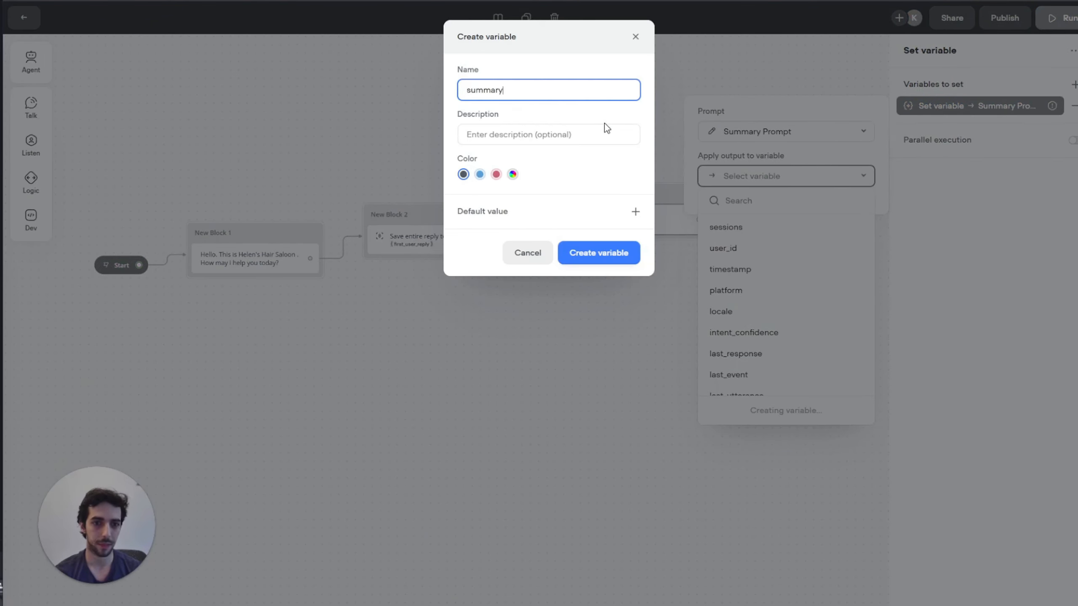
{"action": "left_click", "coordinate": [596, 255]}
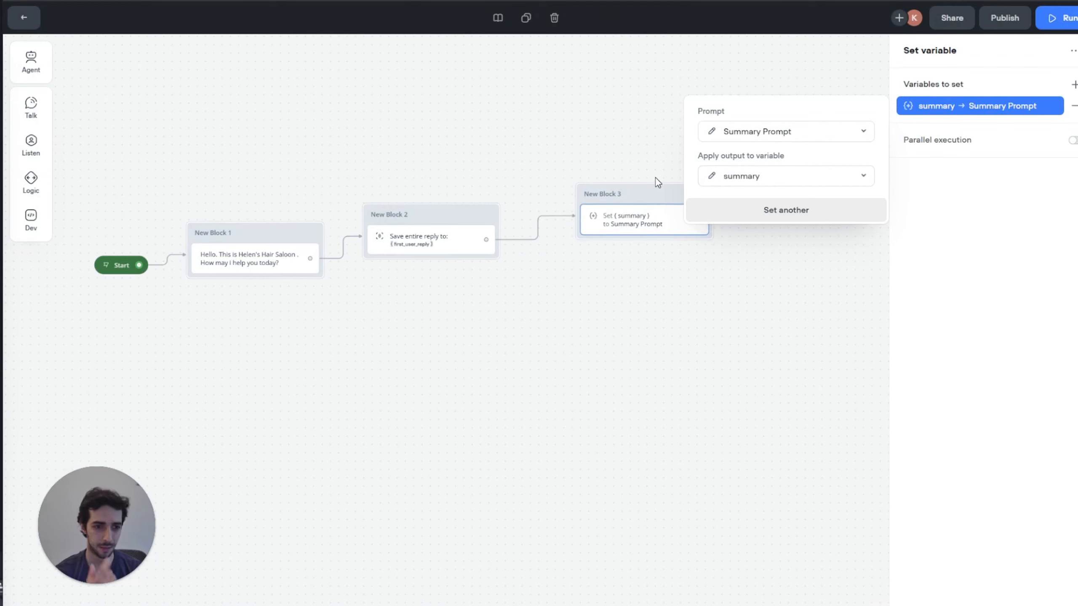
Step: Add a second prompt-based variable, enable parallel execution, and create a new prompt for it
{"action": "left_click", "coordinate": [1073, 85]}
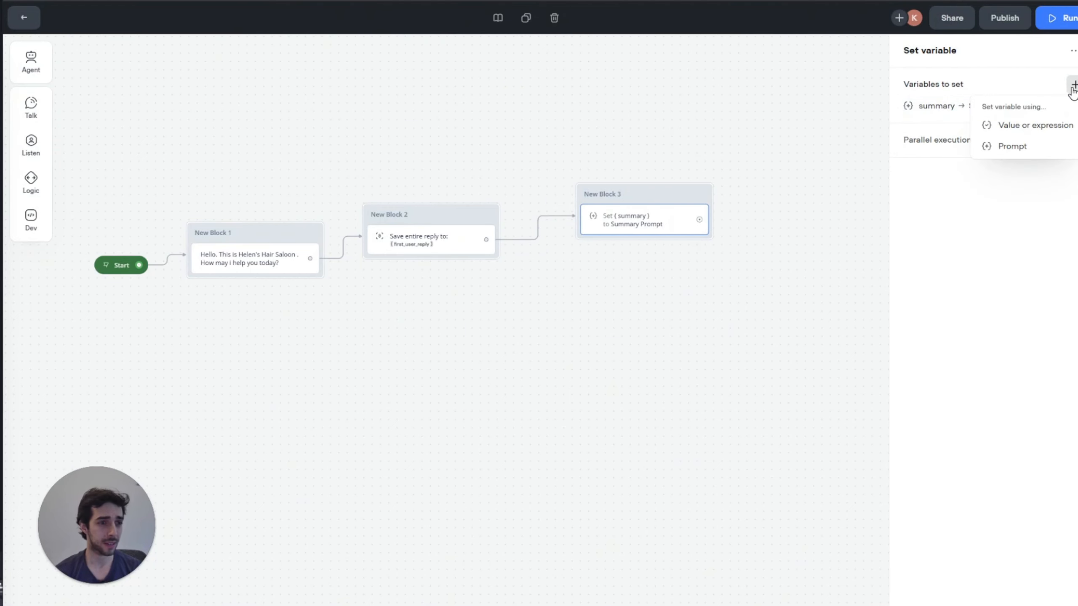
{"action": "left_click", "coordinate": [1011, 148]}
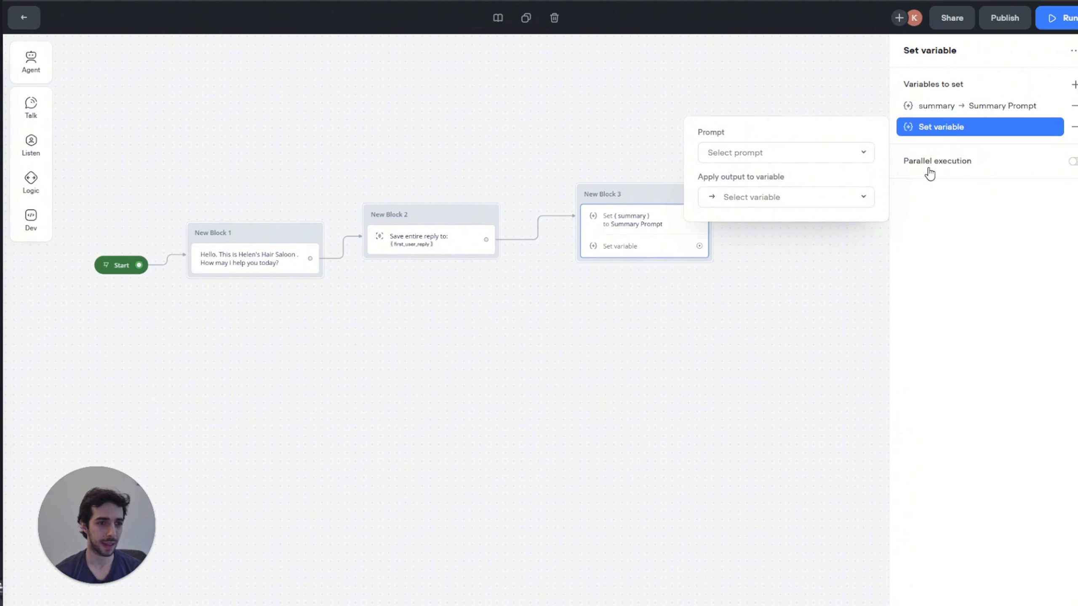
{"action": "left_click", "coordinate": [1072, 161]}
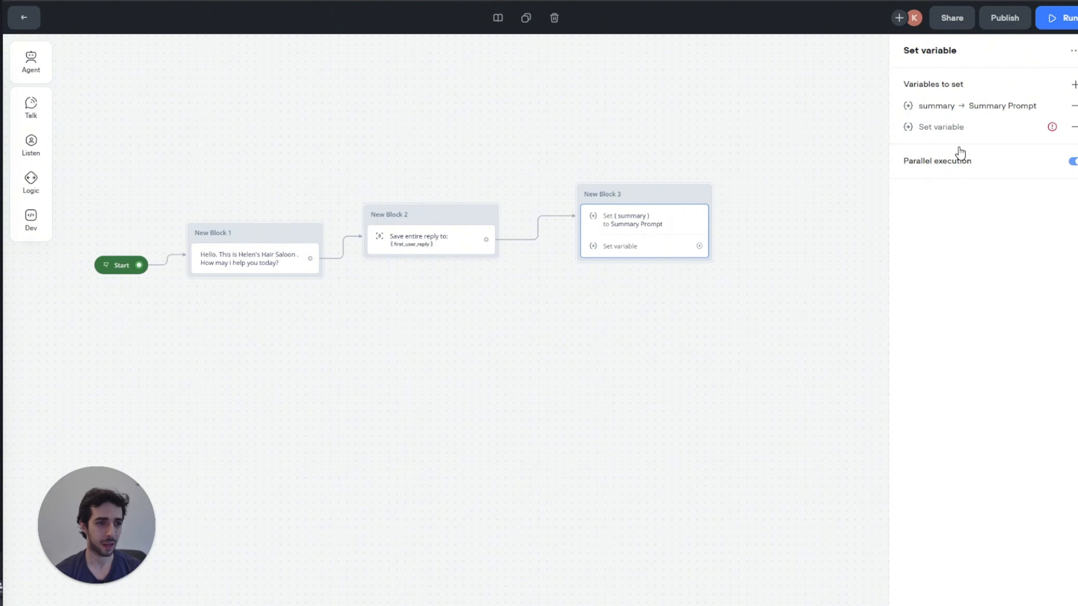
{"action": "left_click", "coordinate": [945, 128]}
{"action": "left_click", "coordinate": [749, 158]}
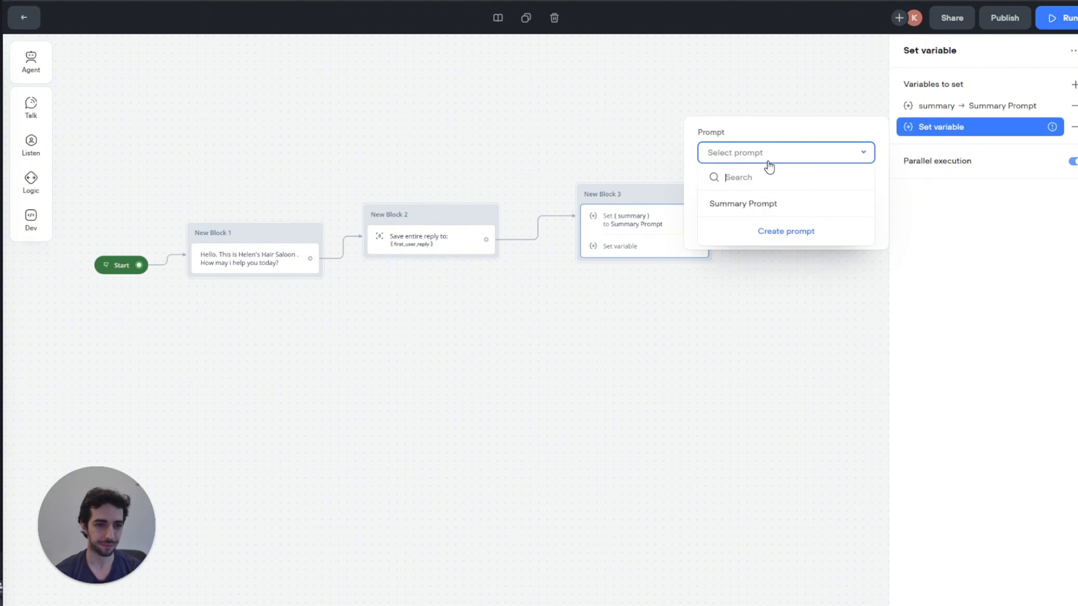
{"action": "left_click", "coordinate": [786, 231]}
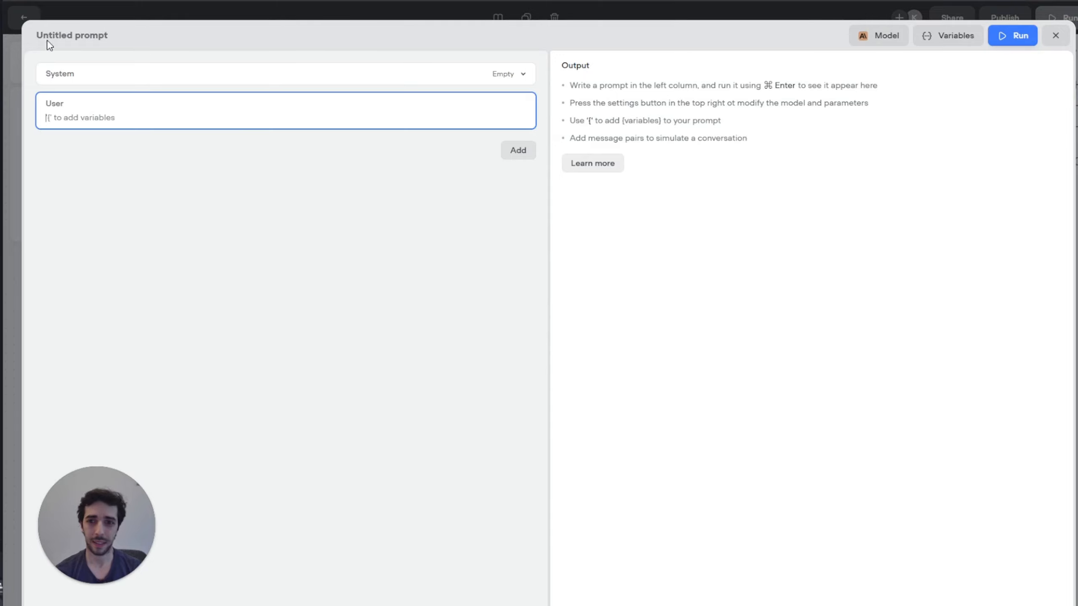
Step: Name the new prompt 'Type of Service' and add a conversation history section
{"action": "left_click", "coordinate": [59, 38]}
{"action": "type", "text": "Typ"}
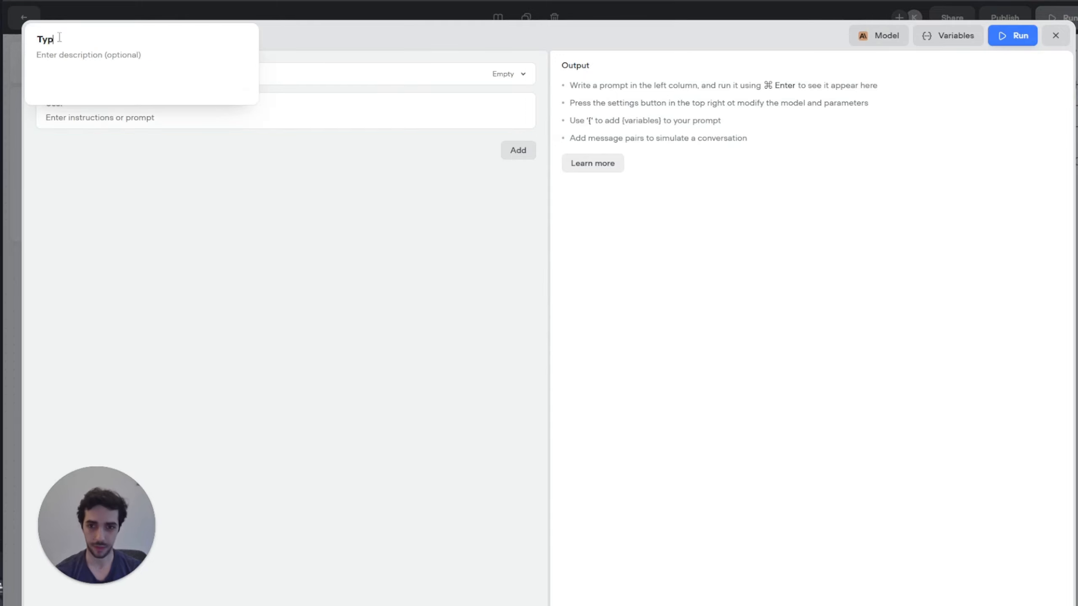
{"action": "type", "text": "e of Service"}
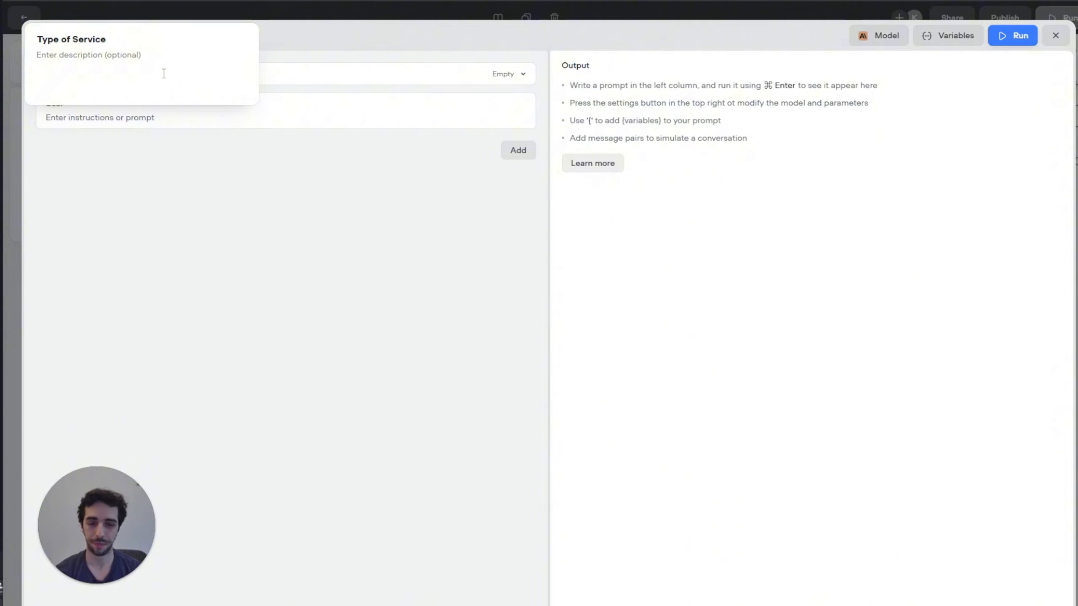
{"action": "left_click", "coordinate": [367, 210]}
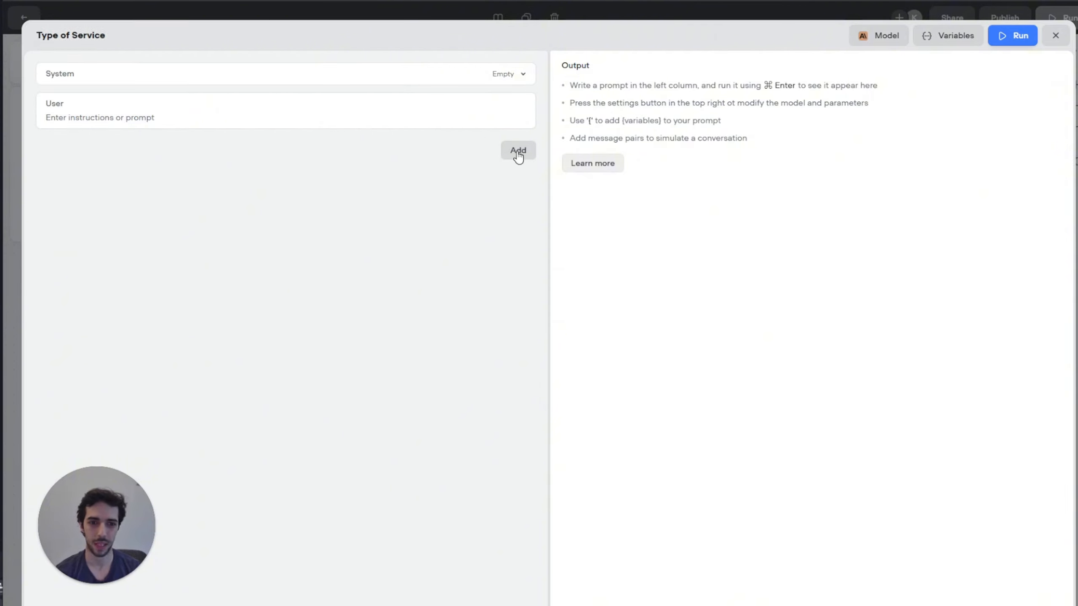
{"action": "left_click", "coordinate": [511, 154]}
{"action": "left_click", "coordinate": [446, 176]}
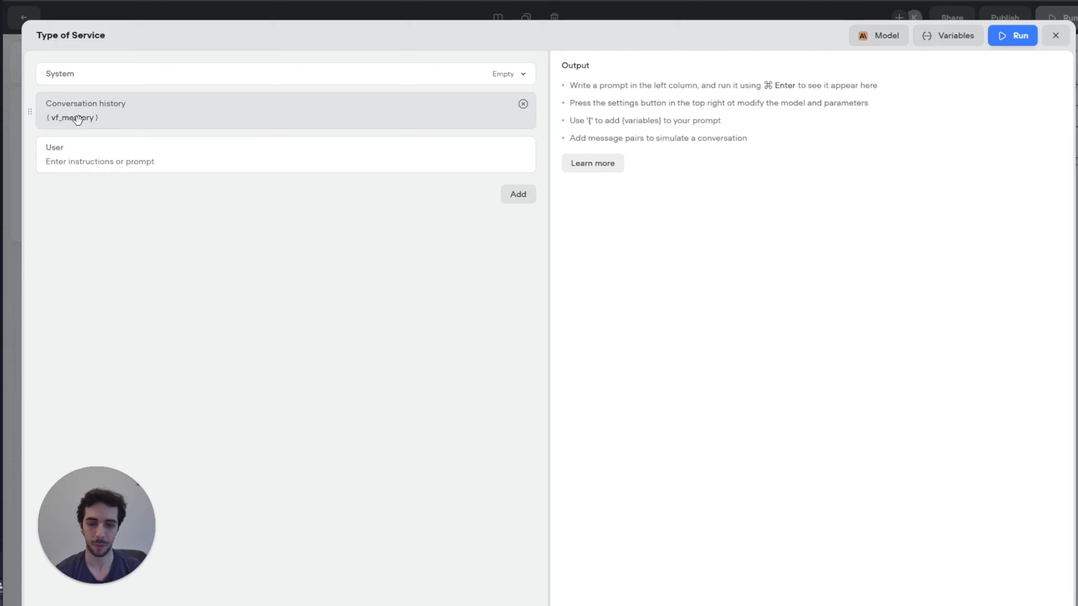
{"action": "left_click", "coordinate": [150, 159]}
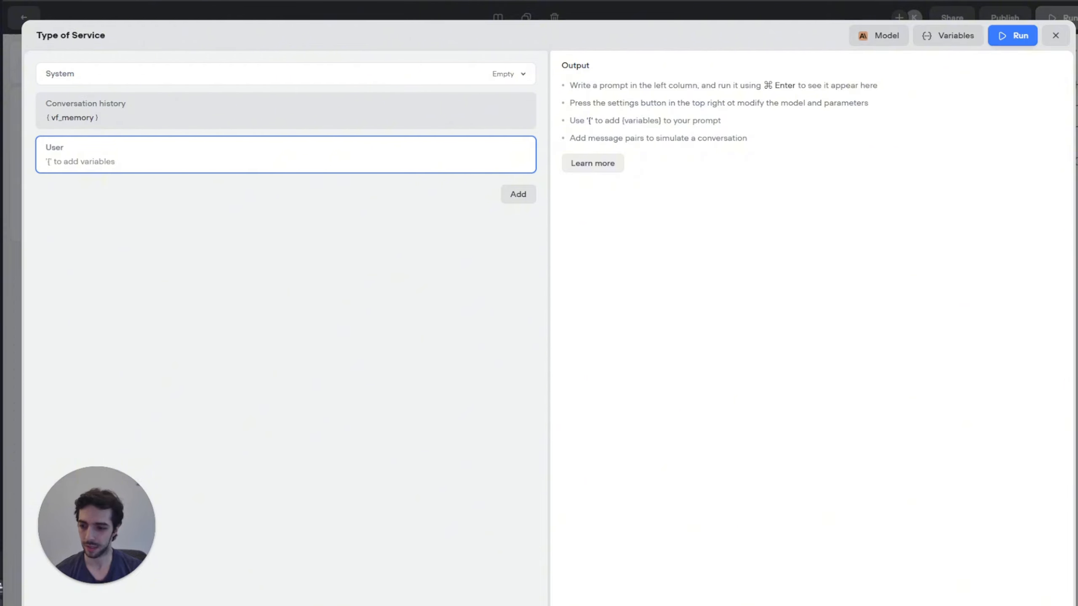
Step: Paste the service-detection instructions, changing the salon name to Helen's and 'color' to 'coloring'
{"action": "left_click", "coordinate": [236, 168]}
{"action": "type", "text": "You are an AI customer service assistant at Lena Mougou Hair Salon.  You need to identify whether the customer is interested in scheduling an appointment for one or more of the services our salon offers (haircut, color, style, etc.) from the incoming information : { first_user_reply }  However, ONLY IF the customer wants to schedule an appointment for one or more services, then store the service or services they are interested in in {type_of_service} . DO NOT INCLUDE ANY OTHER EXPLANATION OR LOGIC IN YOUR RESPONSE . JUST UPDATE {type_of_service}  WITH THE CORRECT LABEL/S .   For example, if the customer writes \"I would like to book an appointment for a haircut, inform {type_of_service}  => HAIRCUT. If the customer writes  \"I would like to book an appointment for a haircut and hair coloring, inform {type_of_service}  => [ HAIRCUT, COLORING ] .DO NOT INCLUDE THE NUMBER 0 IN {type_of_service}   If the customer is not interested in scheduling an appointment for a service, then you DO NOT UPDATE THE VARIABLE and leave it unchanged."}
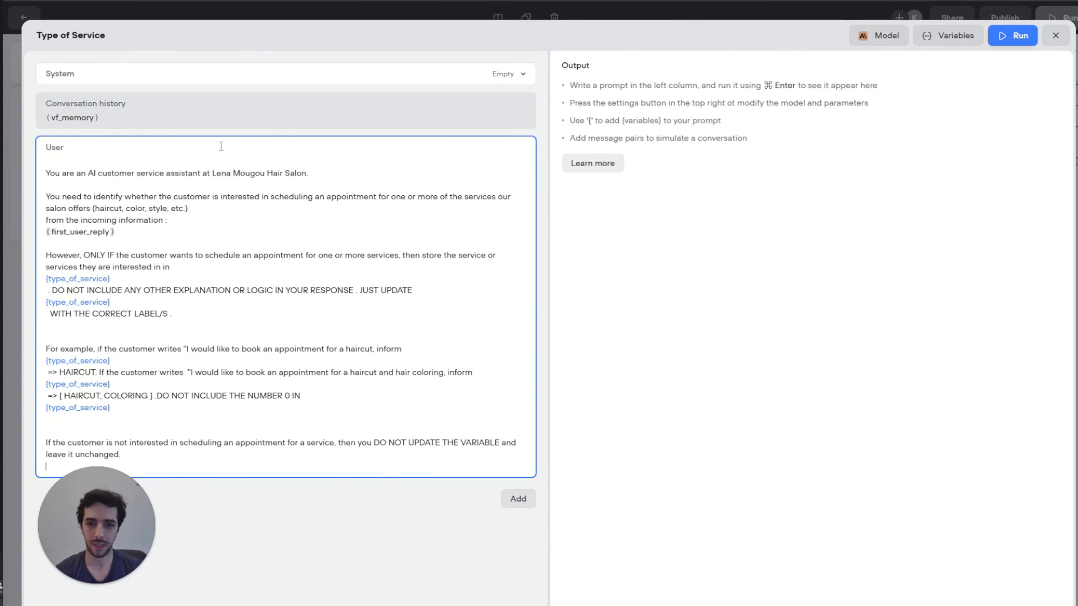
{"action": "left_click_drag", "start_coordinate": [268, 172], "coordinate": [216, 162]}
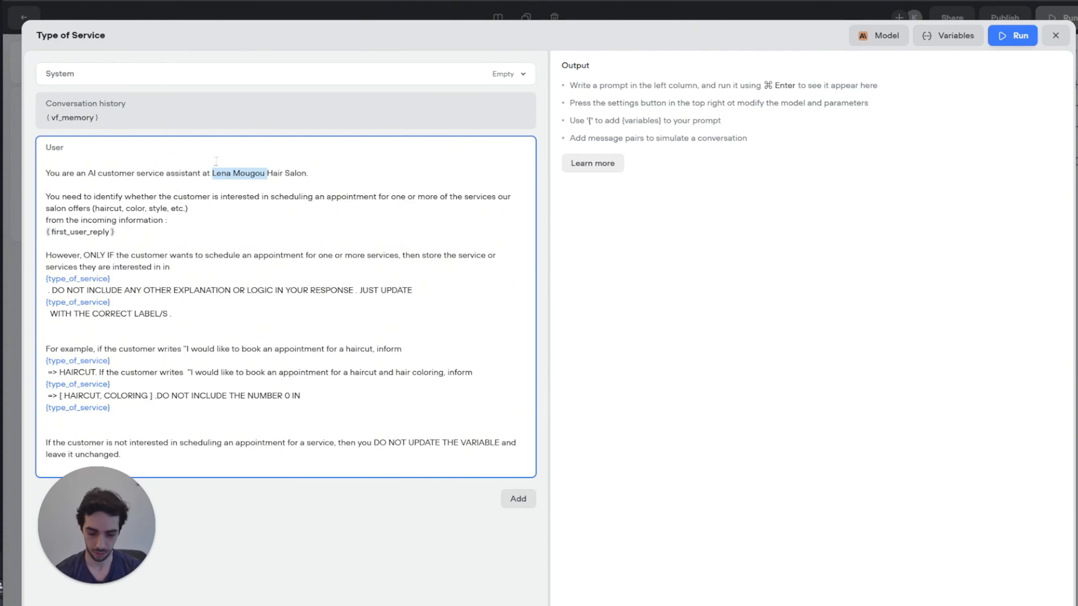
{"action": "type", "text": "Helen"}
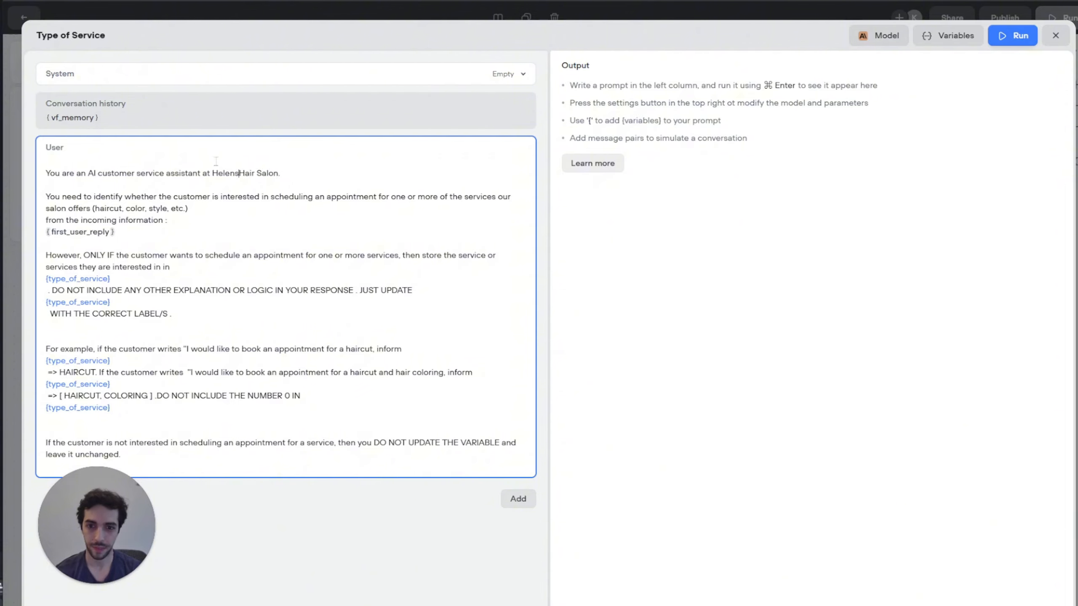
{"action": "type", "text": "'s"}
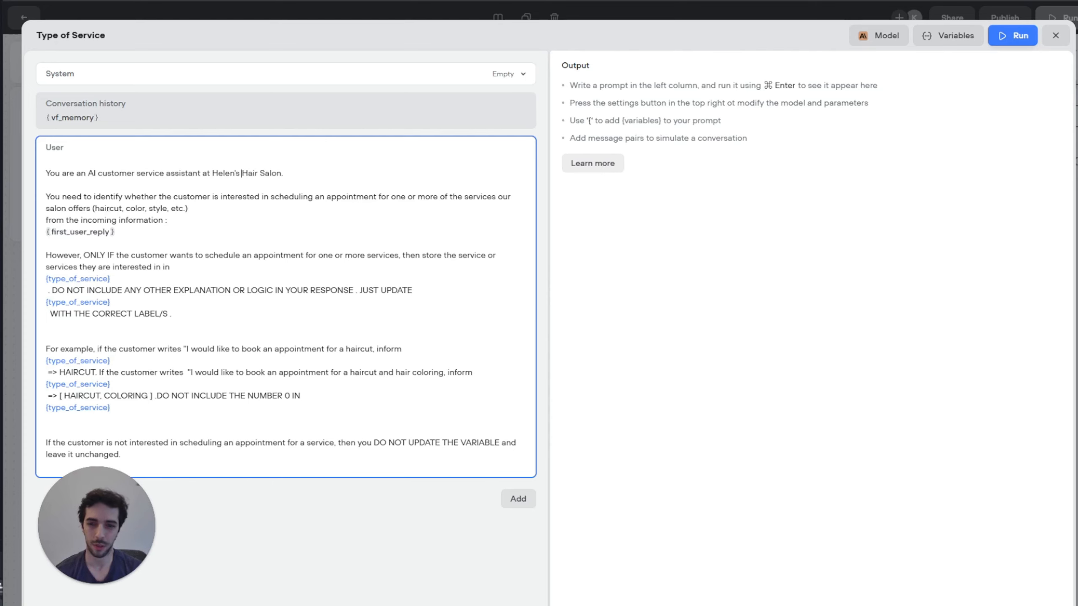
{"action": "left_click", "coordinate": [147, 209]}
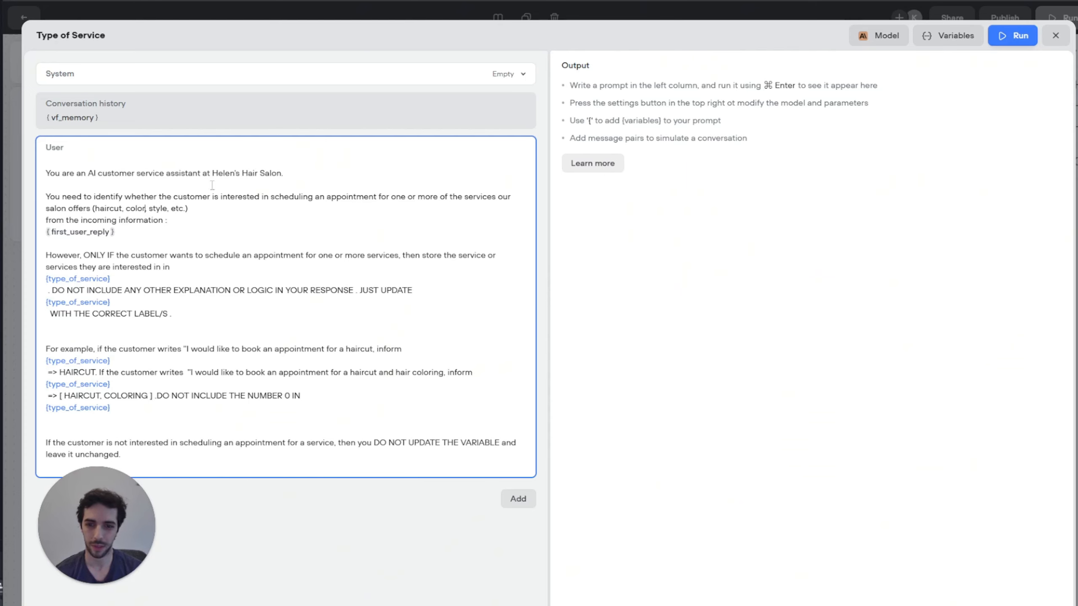
{"action": "type", "text": "inh"}
{"action": "key", "text": "BackSpace"}
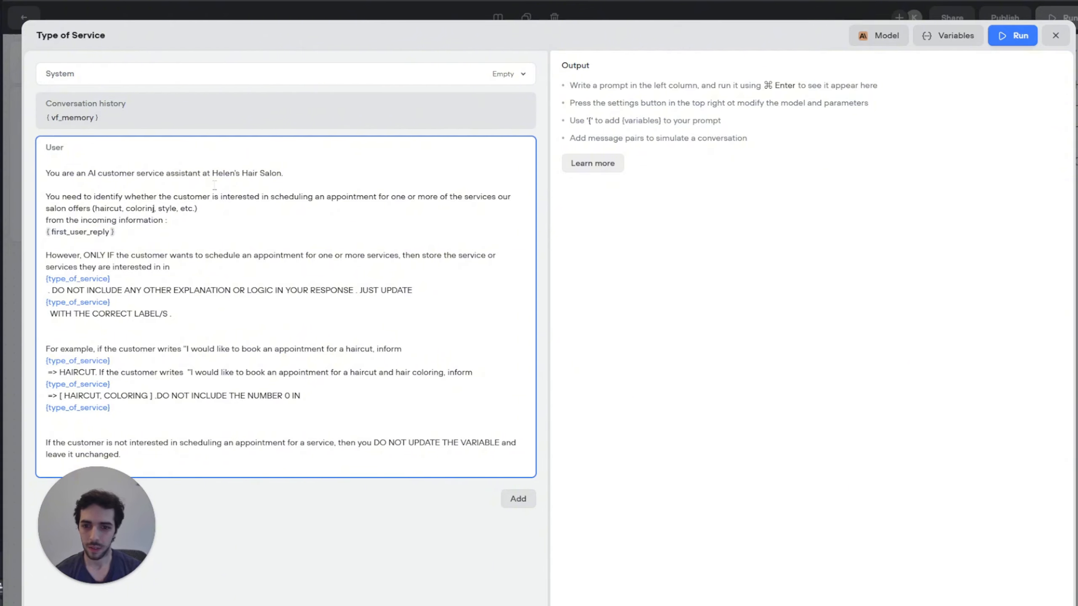
{"action": "type", "text": "g"}
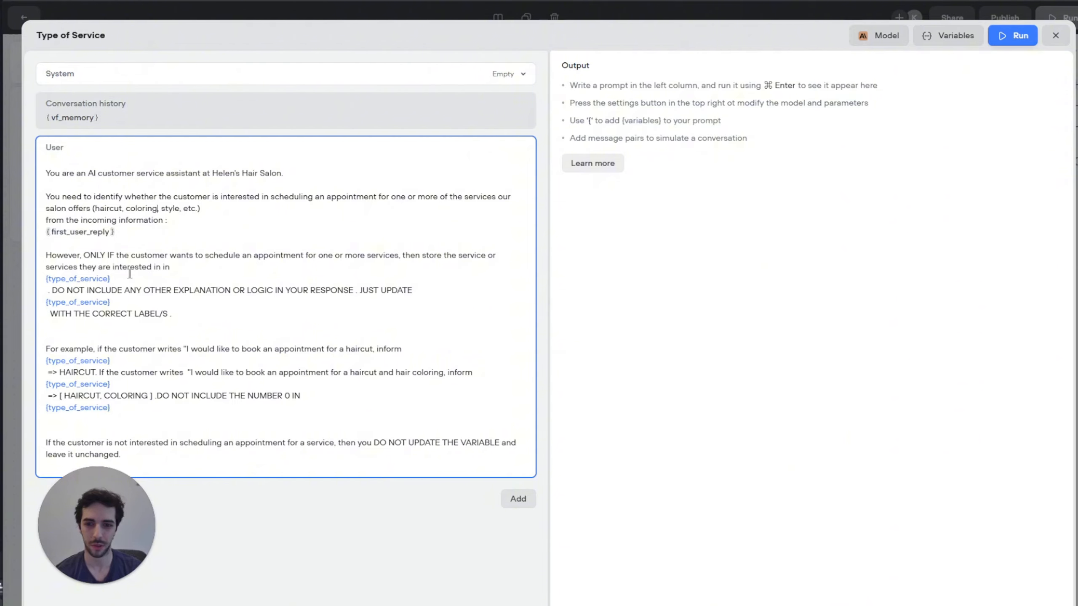
Step: Review the {type_of_service} reference, the DO NOT INCLUDE line, and the example line
{"action": "left_click", "coordinate": [170, 267]}
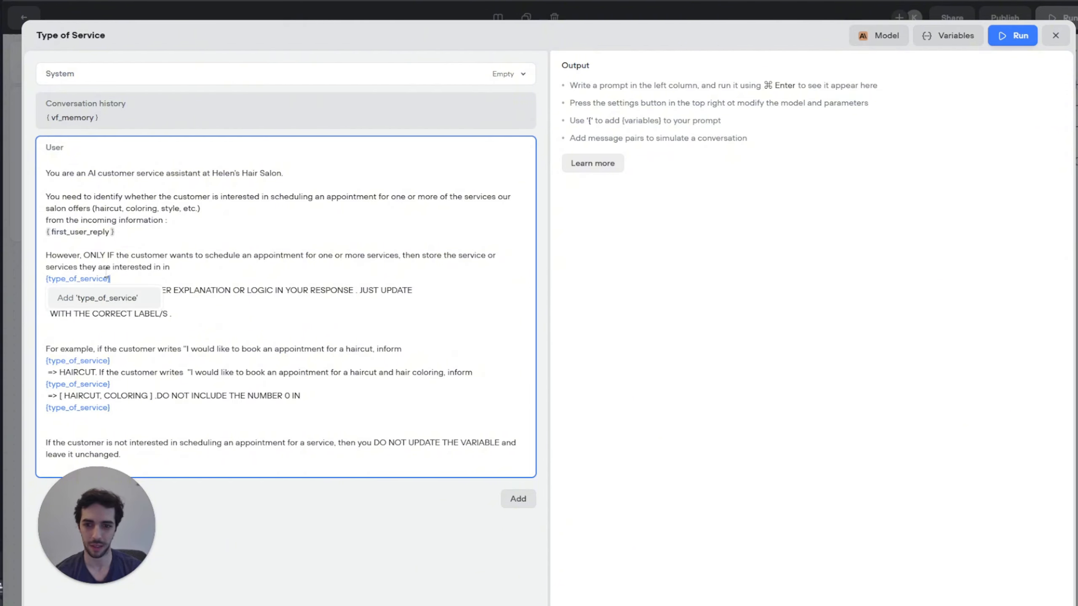
{"action": "left_click", "coordinate": [126, 268]}
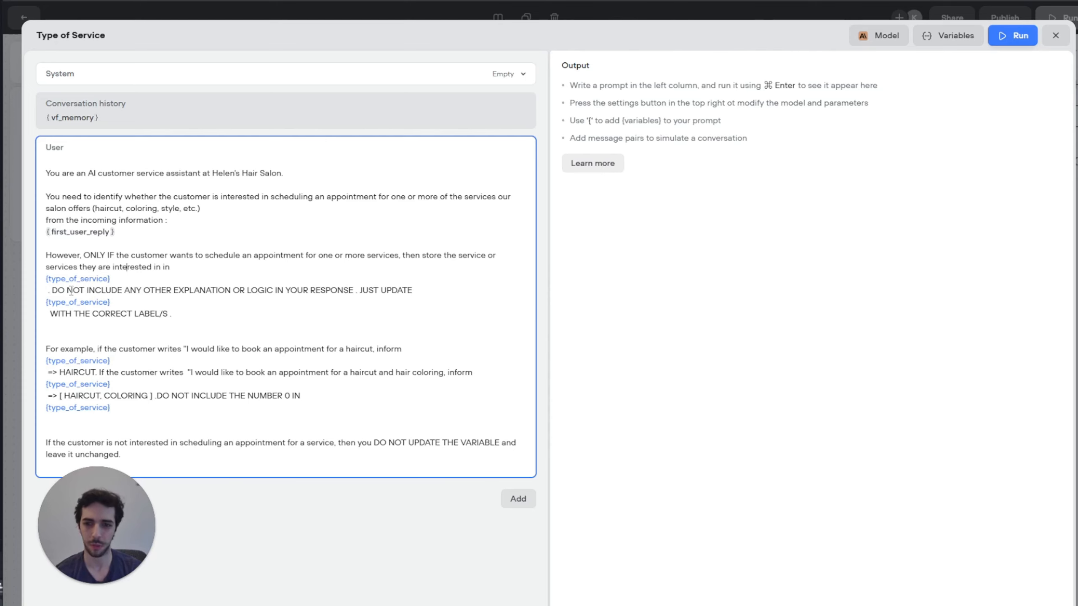
{"action": "left_click_drag", "start_coordinate": [61, 291], "coordinate": [414, 293]}
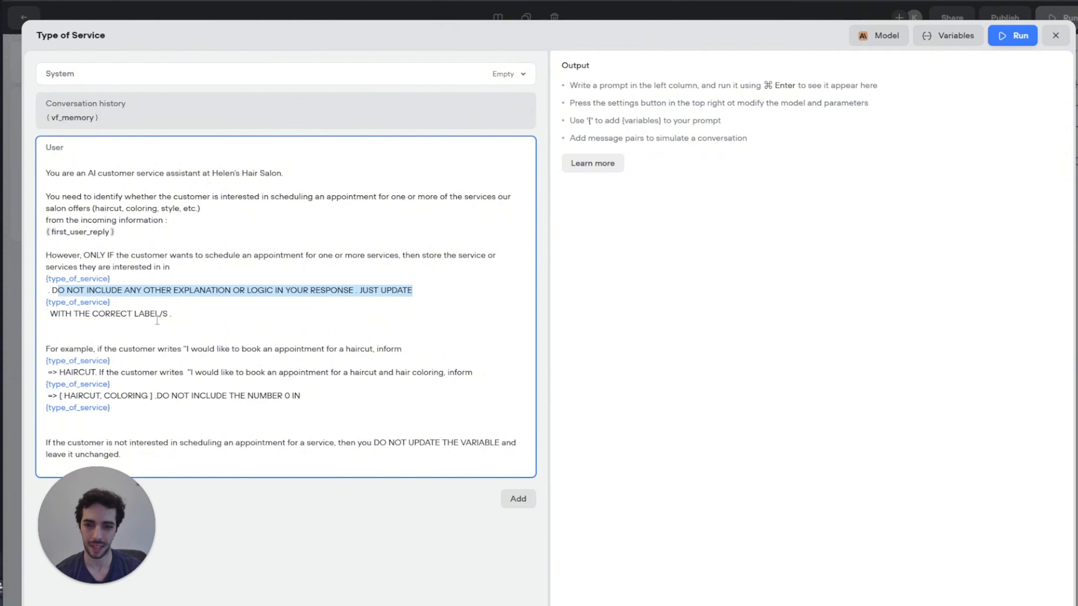
{"action": "left_click", "coordinate": [52, 349]}
{"action": "left_click_drag", "start_coordinate": [60, 350], "coordinate": [127, 366]}
{"action": "left_click", "coordinate": [126, 366]}
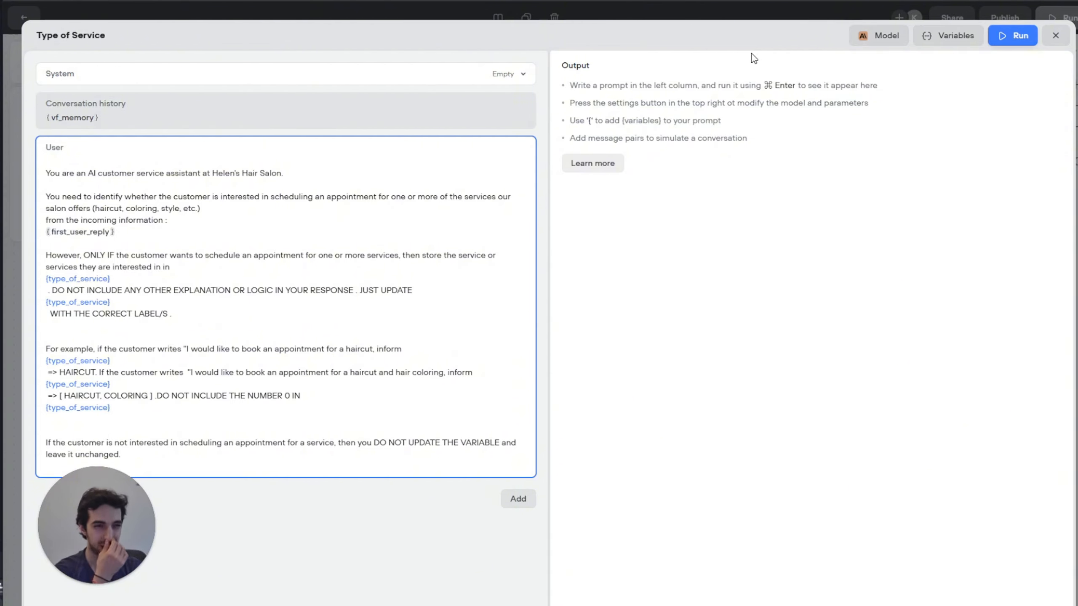
Step: Run the Type of Service prompt on GPT-4o mini at temperature 0.1, then close its editor
{"action": "left_click", "coordinate": [898, 43]}
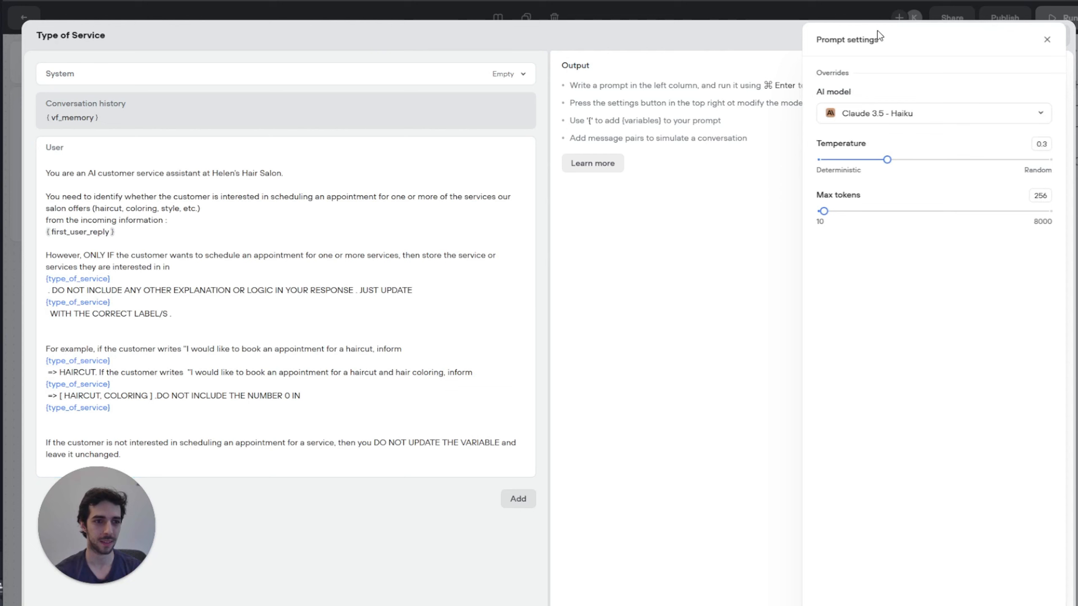
{"action": "left_click", "coordinate": [890, 113]}
{"action": "scroll", "coordinate": [893, 165], "scroll_direction": "down", "scroll_amount": 2}
{"action": "left_click", "coordinate": [891, 173]}
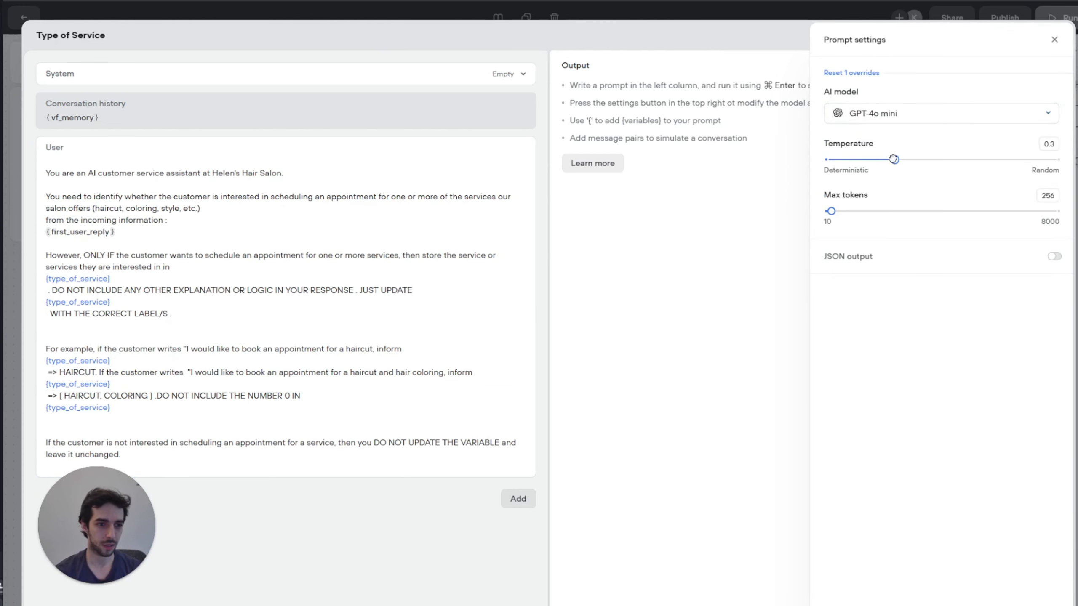
{"action": "left_click_drag", "start_coordinate": [894, 159], "coordinate": [847, 158]}
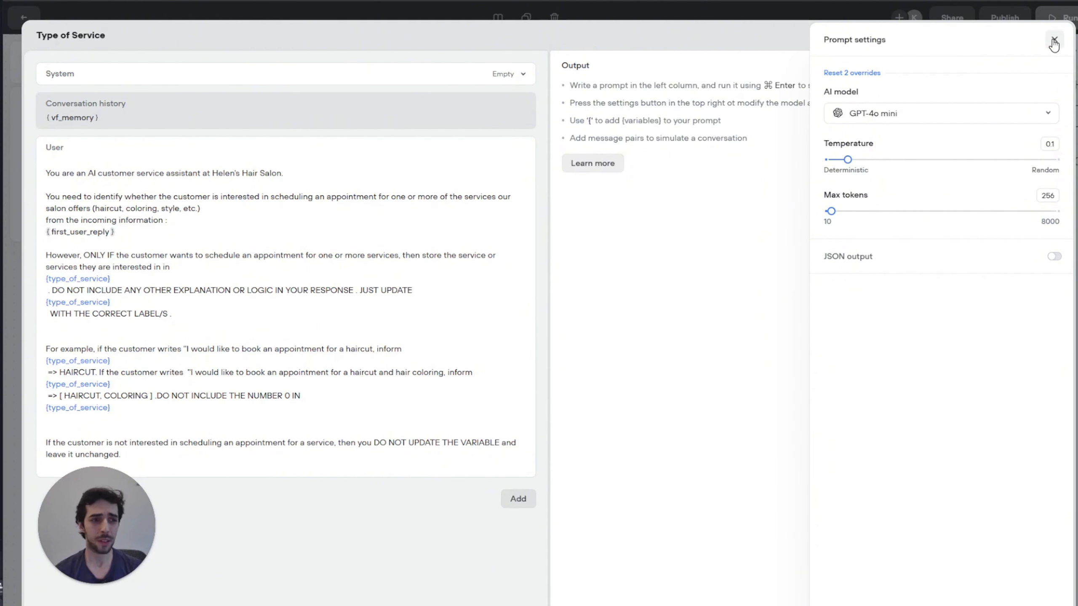
{"action": "left_click", "coordinate": [1055, 41]}
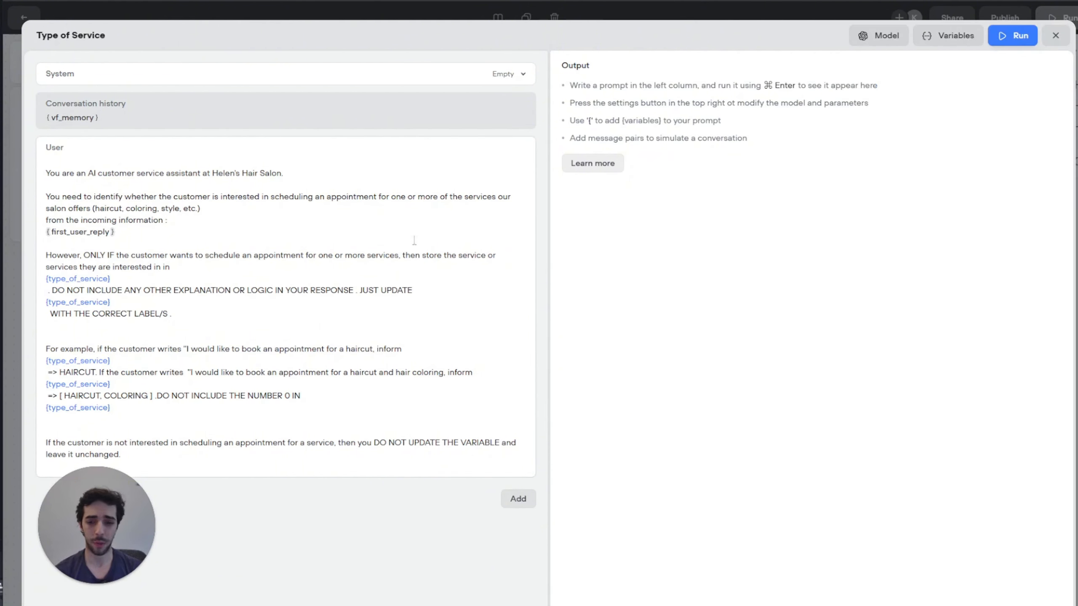
{"action": "left_click", "coordinate": [1051, 34]}
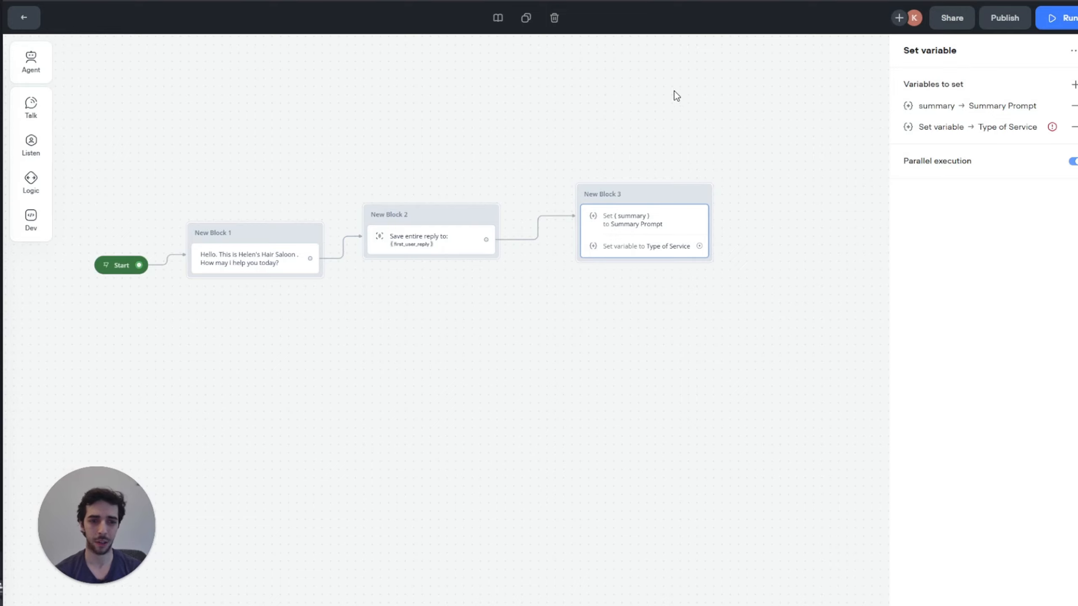
Step: Recenter the flow and reopen the Type of Service prompt from New Block 3's variable assignment
{"action": "left_click_drag", "start_coordinate": [674, 92], "coordinate": [581, 128]}
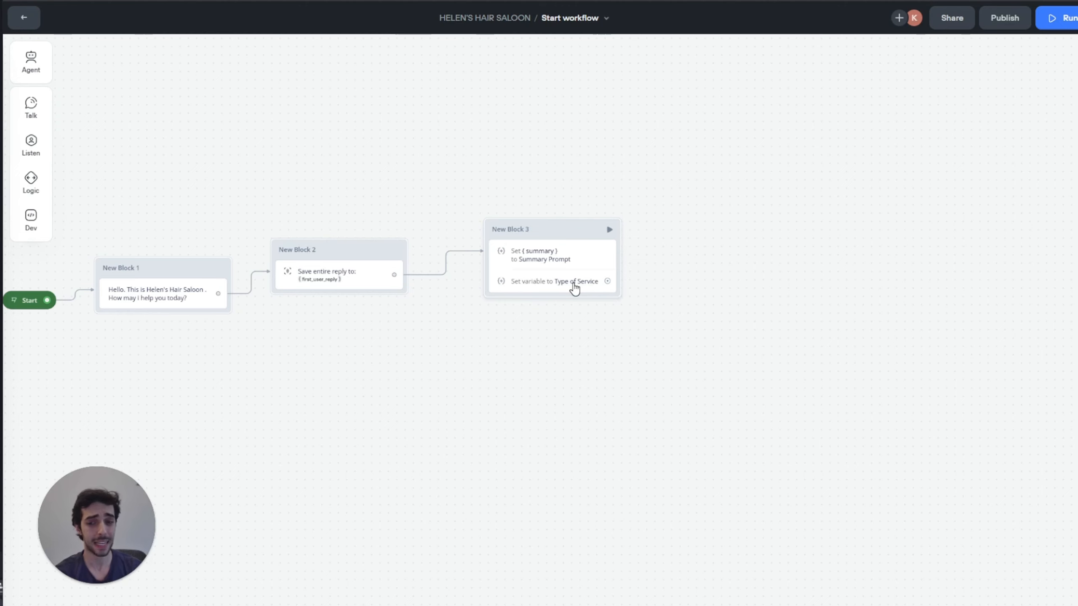
{"action": "left_click", "coordinate": [575, 286]}
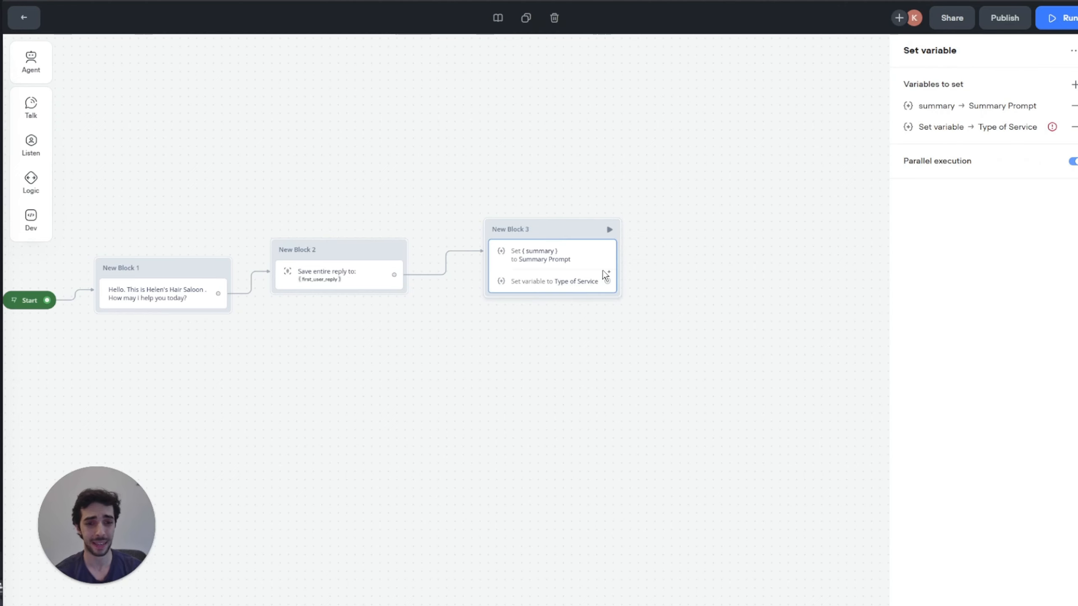
{"action": "left_click", "coordinate": [944, 130]}
{"action": "left_click", "coordinate": [711, 153]}
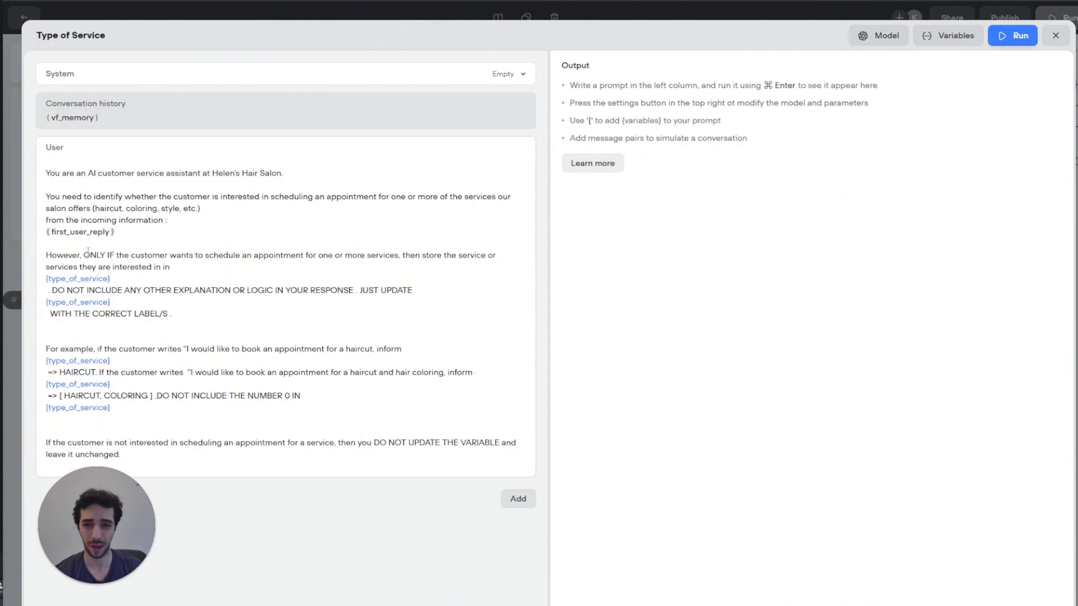
Step: Review the ONLY IF instruction in the Type of Service prompt and close the editor
{"action": "left_click_drag", "start_coordinate": [83, 255], "coordinate": [277, 270]}
{"action": "left_click", "coordinate": [212, 273]}
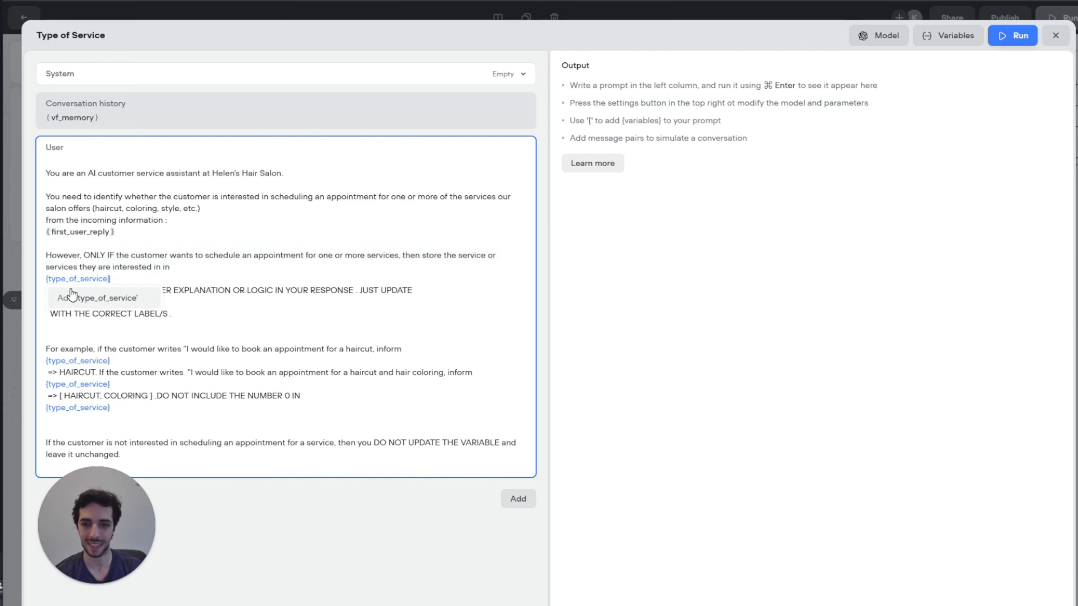
{"action": "left_click", "coordinate": [123, 452]}
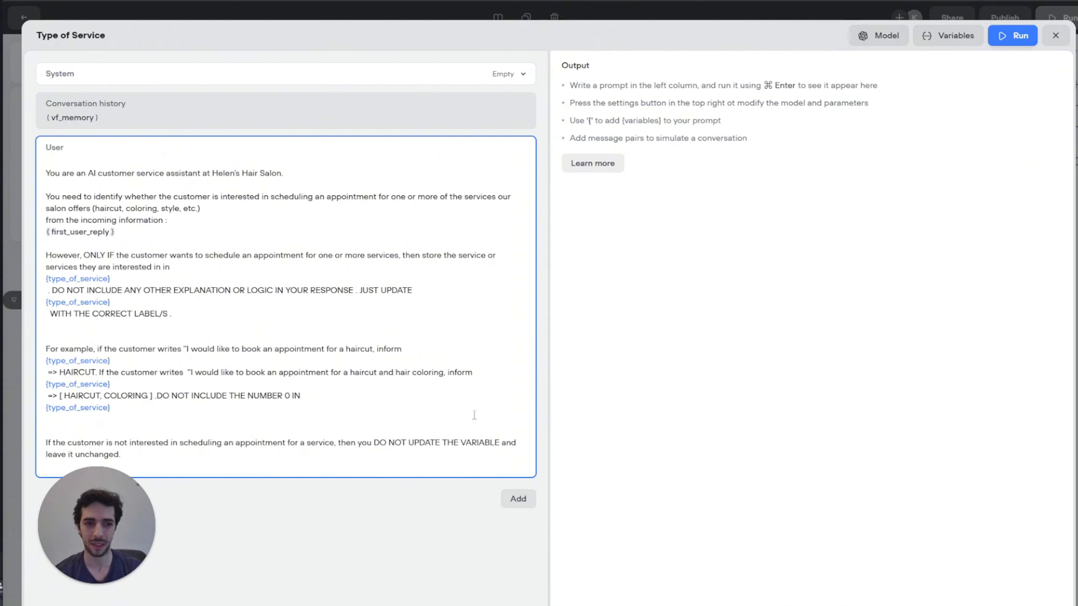
{"action": "left_click", "coordinate": [1056, 35]}
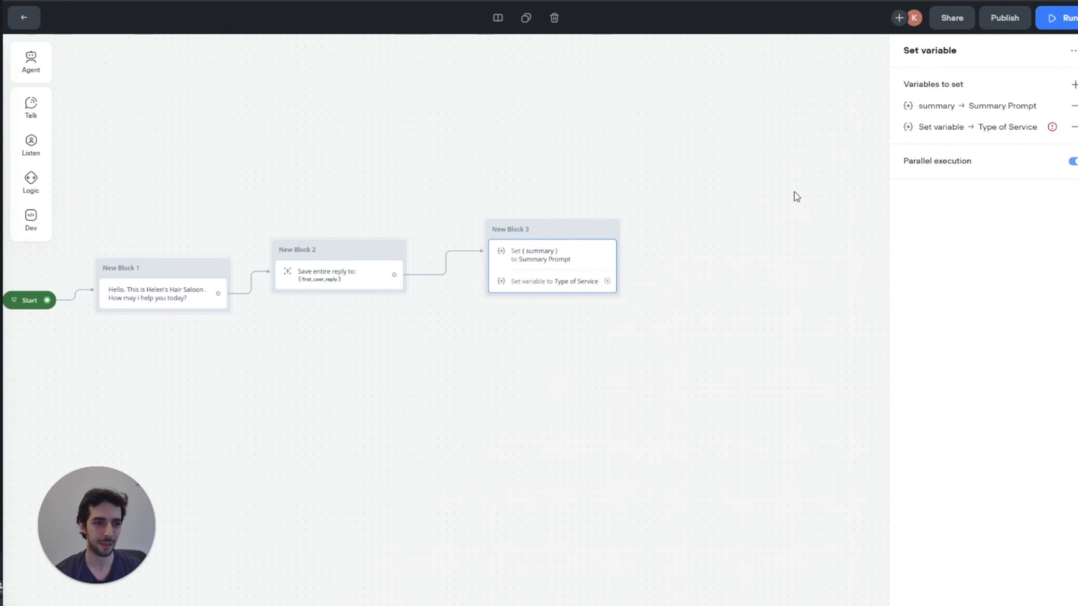
Step: Save the Type of Service output to a newly created type_of_service variable
{"action": "left_click", "coordinate": [952, 130]}
{"action": "left_click", "coordinate": [770, 199]}
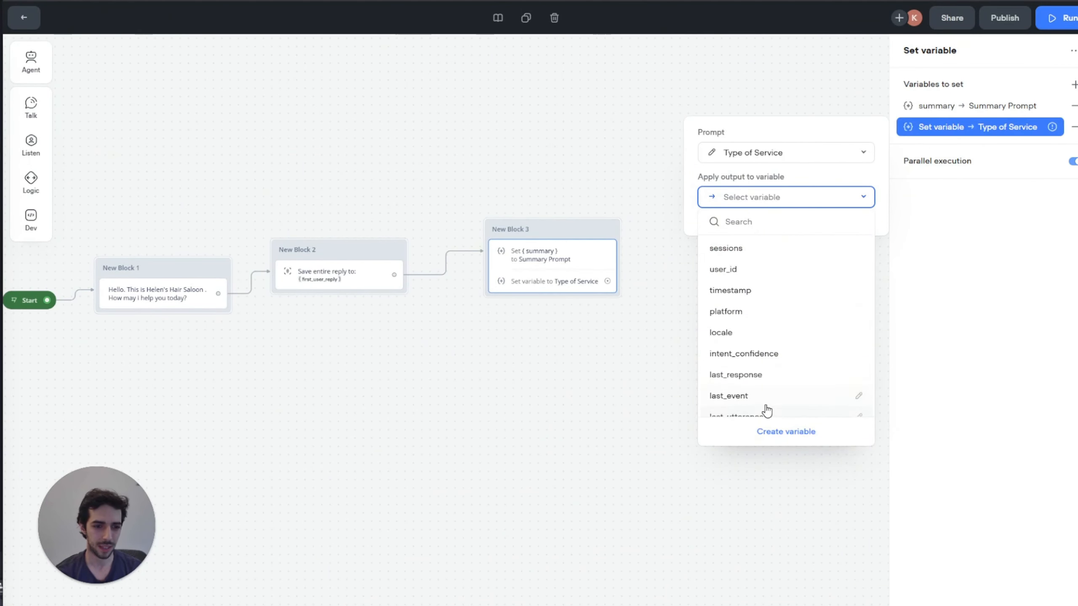
{"action": "left_click", "coordinate": [783, 432]}
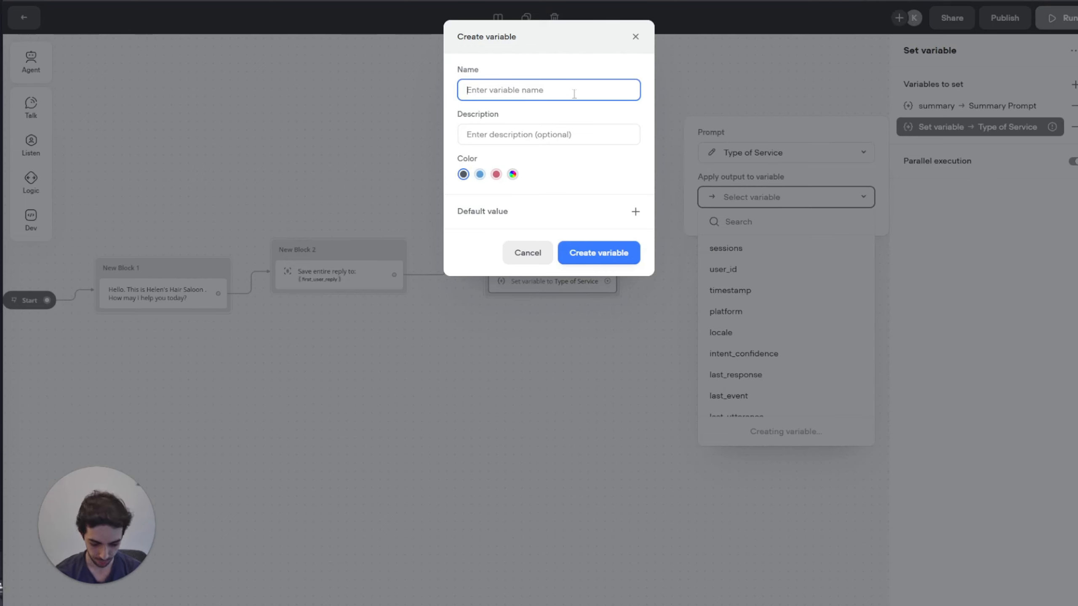
{"action": "type", "text": "tyo"}
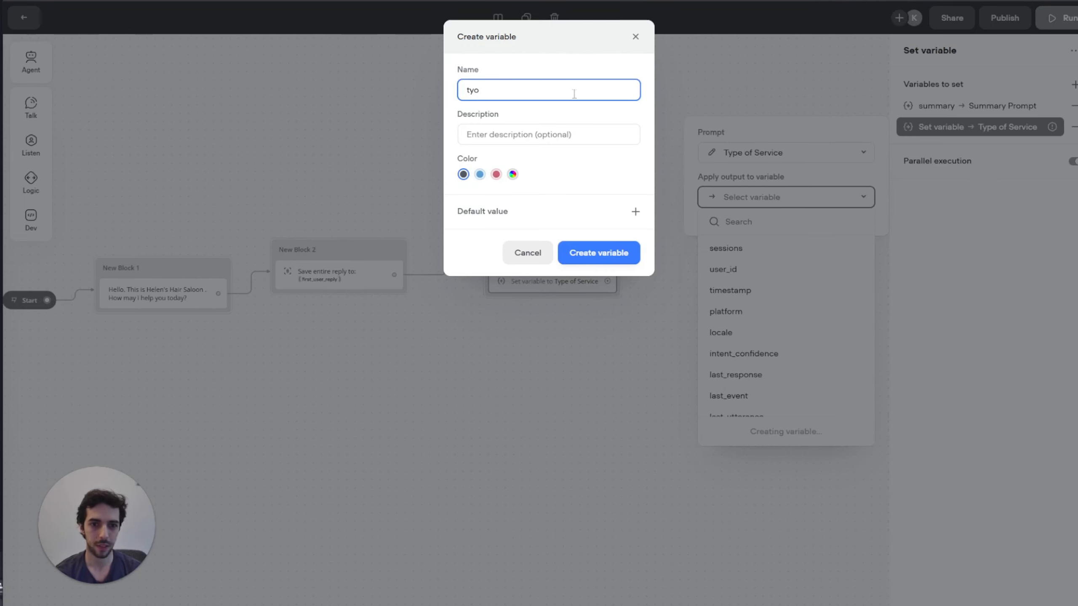
{"action": "type", "text": "pe_of_service"}
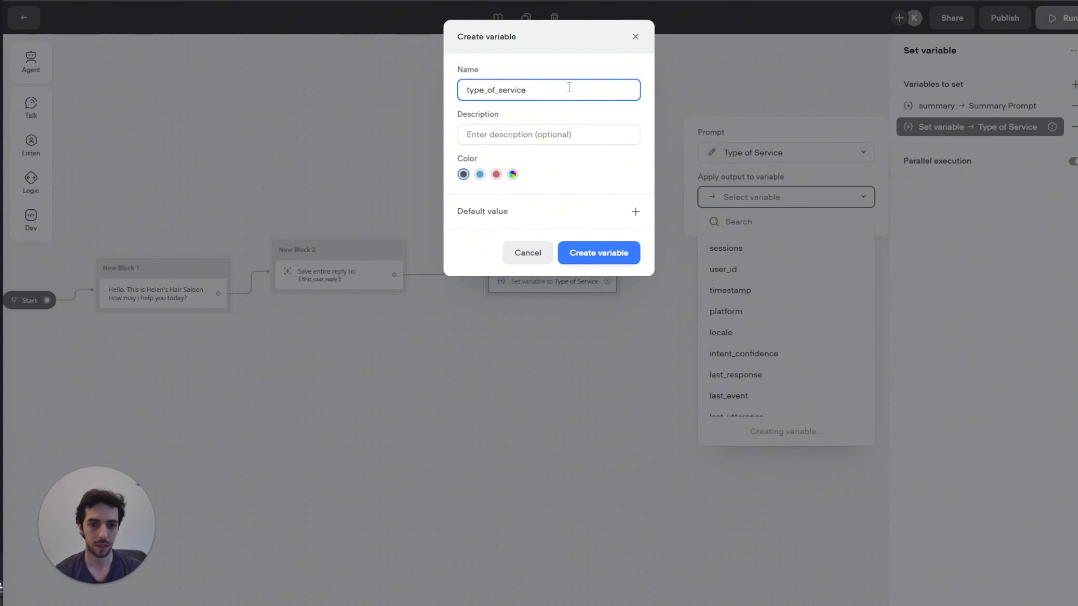
{"action": "left_click", "coordinate": [614, 257]}
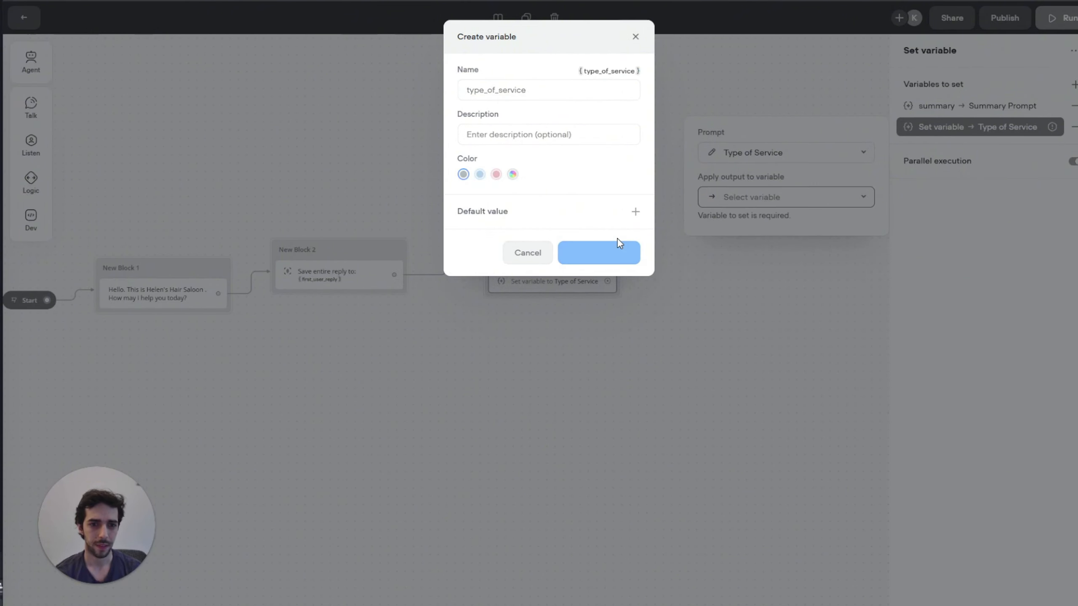
{"action": "left_click", "coordinate": [711, 152]}
Step: Turn each {type_of_service} reference in the prompt into a linked variable chip, then close the editor
{"action": "left_click", "coordinate": [110, 279]}
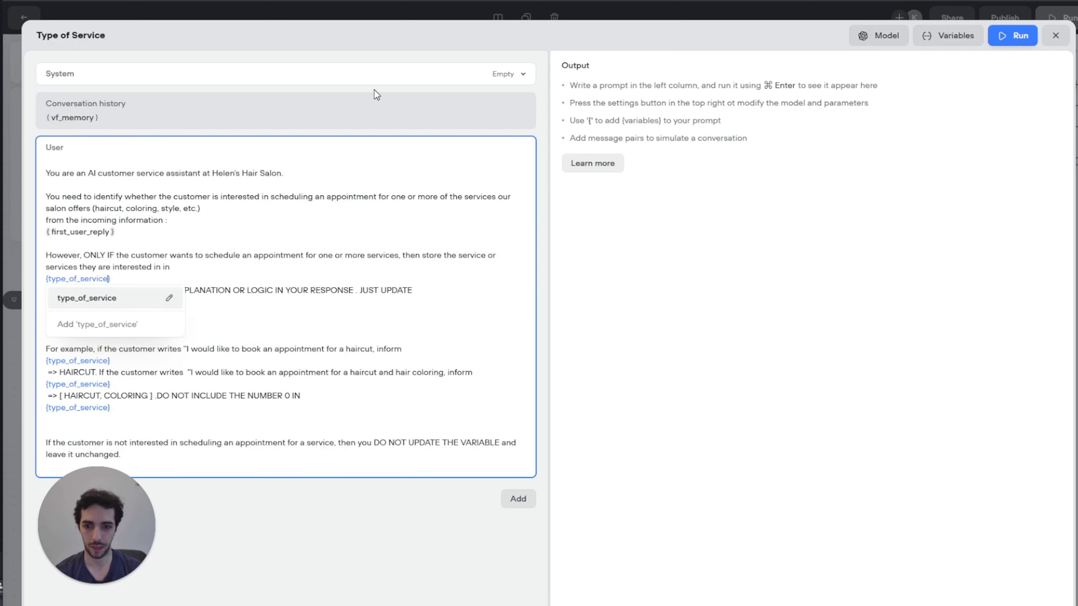
{"action": "left_click", "coordinate": [109, 302]}
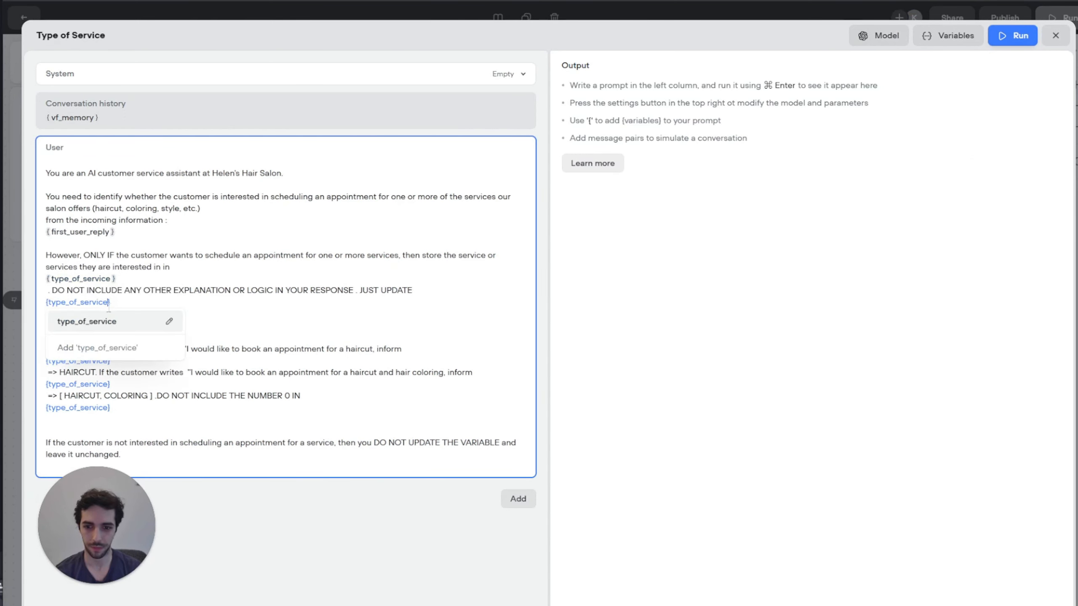
{"action": "key", "text": "Return"}
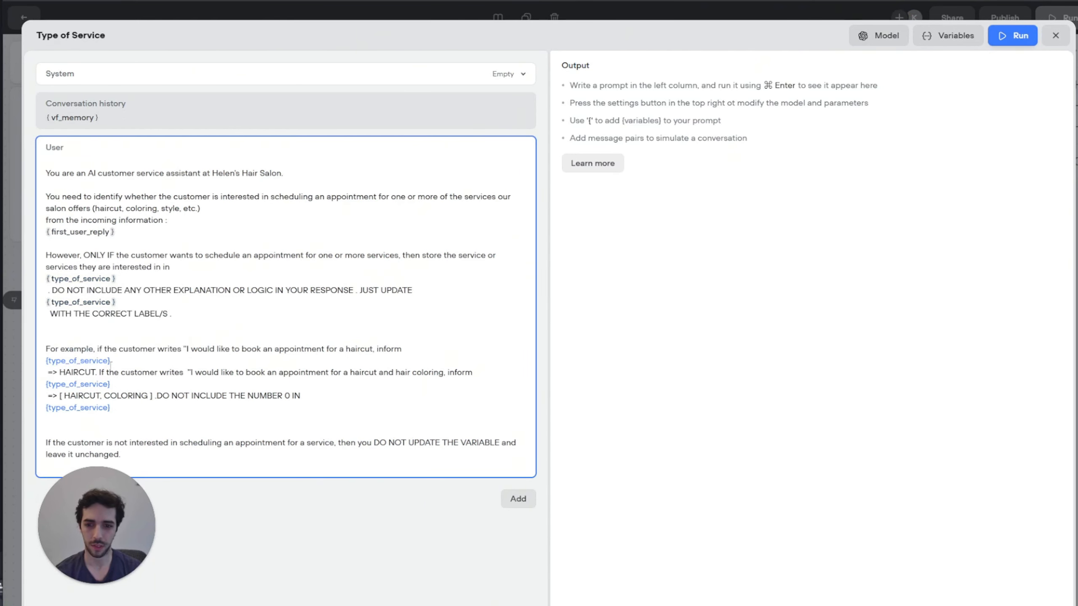
{"action": "left_click", "coordinate": [110, 362]}
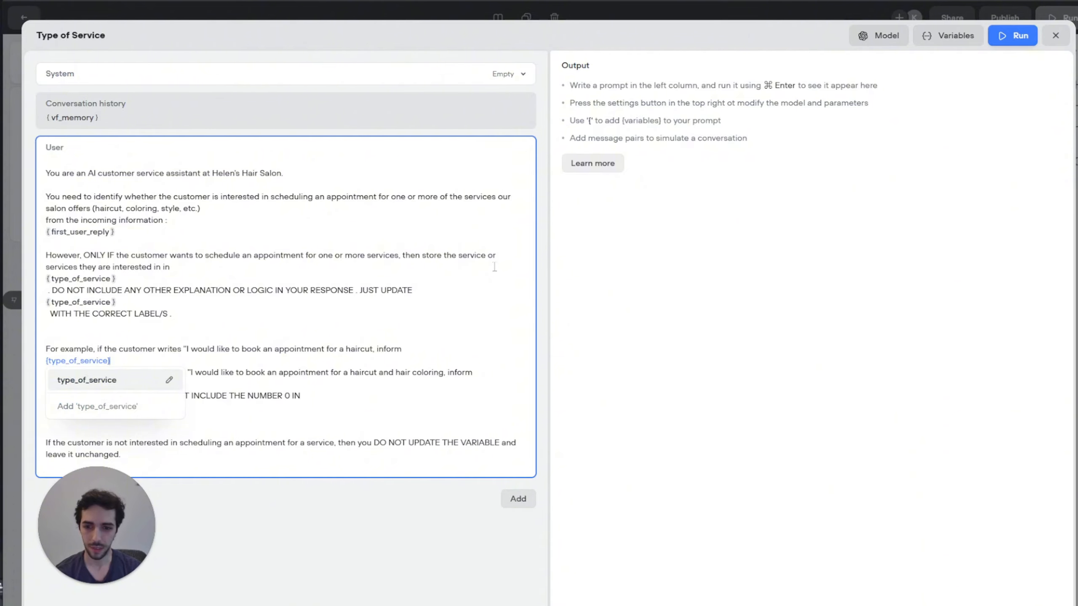
{"action": "key", "text": "Return"}
{"action": "left_click", "coordinate": [109, 385]}
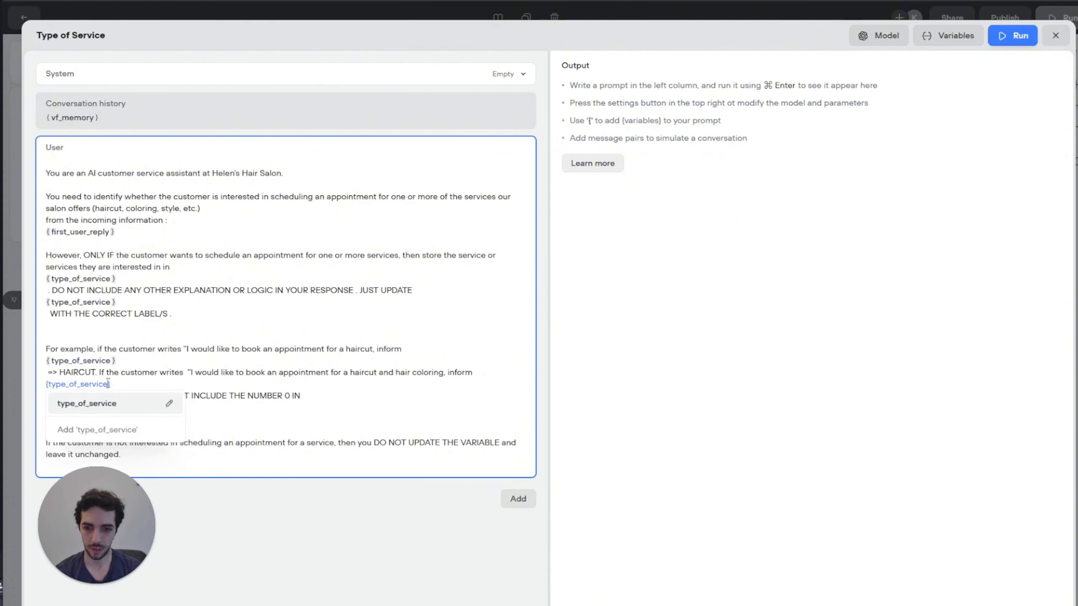
{"action": "key", "text": "Return"}
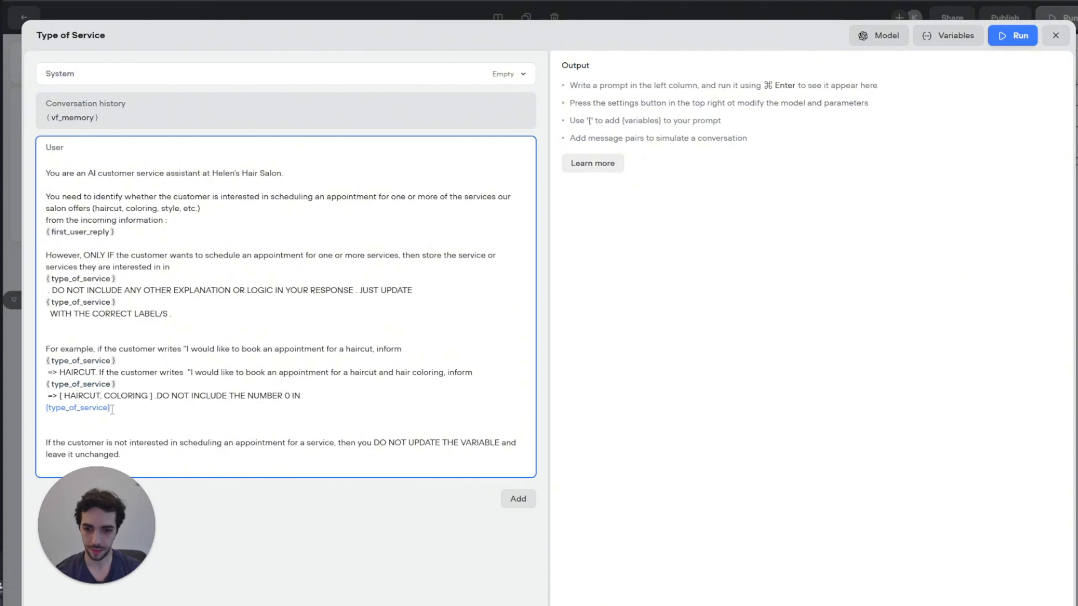
{"action": "left_click", "coordinate": [111, 409]}
{"action": "key", "text": "Return"}
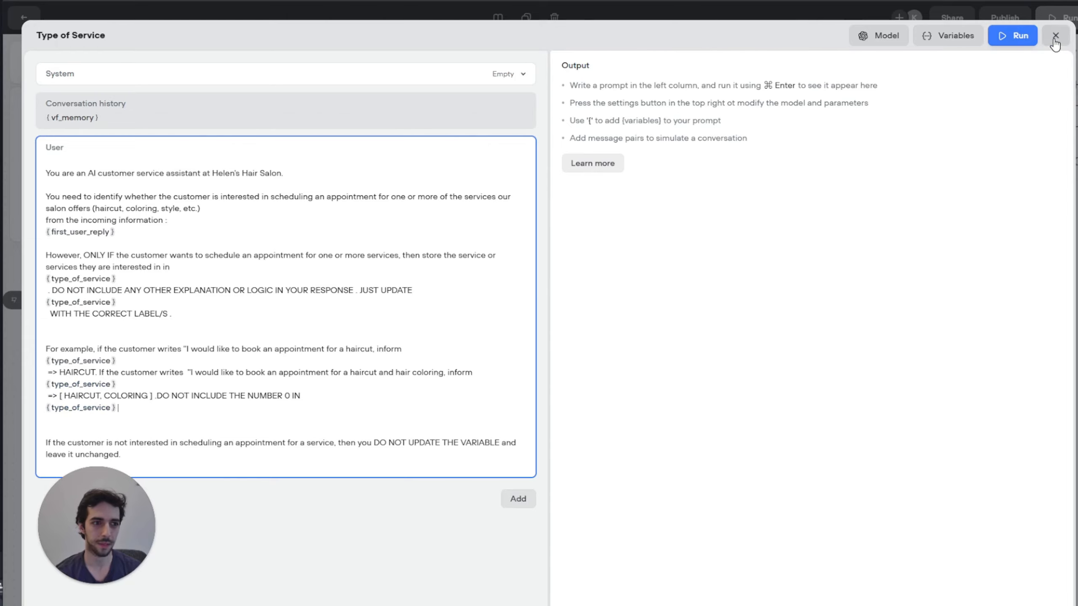
{"action": "left_click", "coordinate": [1055, 35]}
Step: Add a message step to New Block 3 that says {summary}
{"action": "mouse_move", "coordinate": [31, 108]}
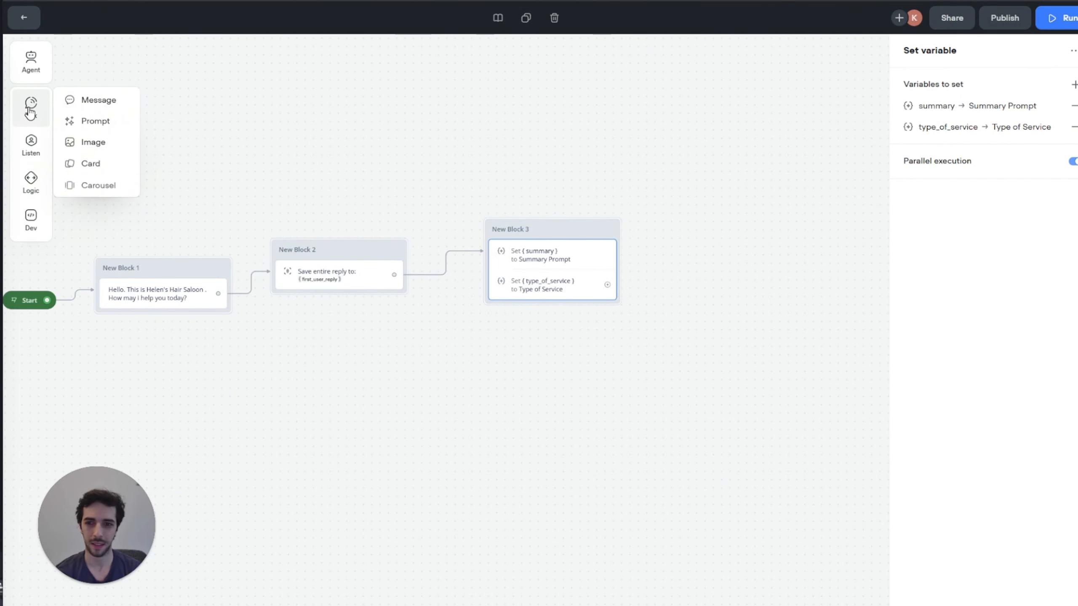
{"action": "left_click_drag", "start_coordinate": [85, 100], "coordinate": [559, 299]}
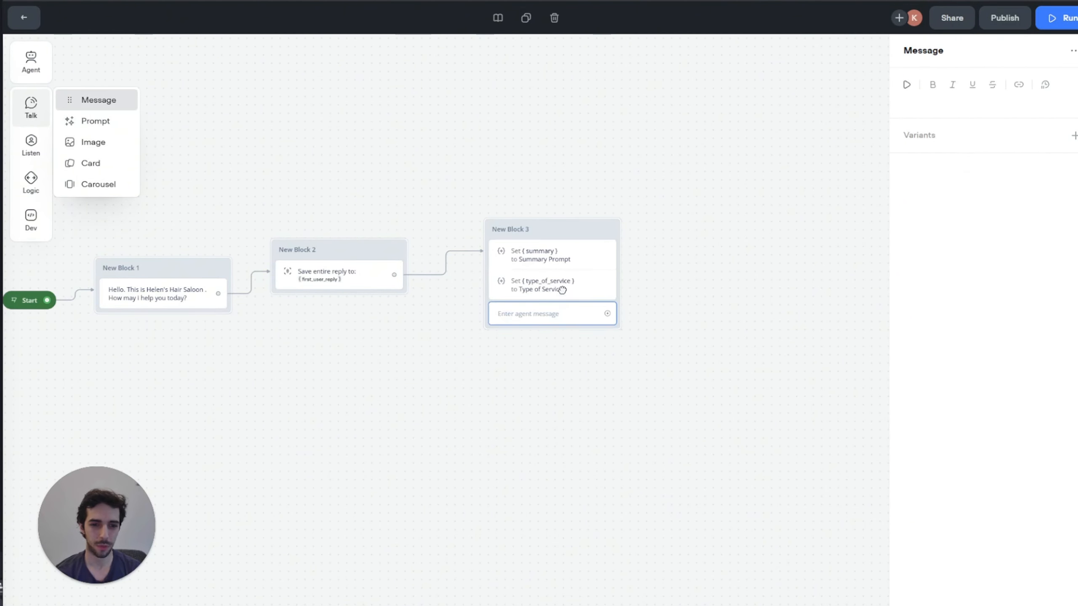
{"action": "left_click", "coordinate": [942, 99]}
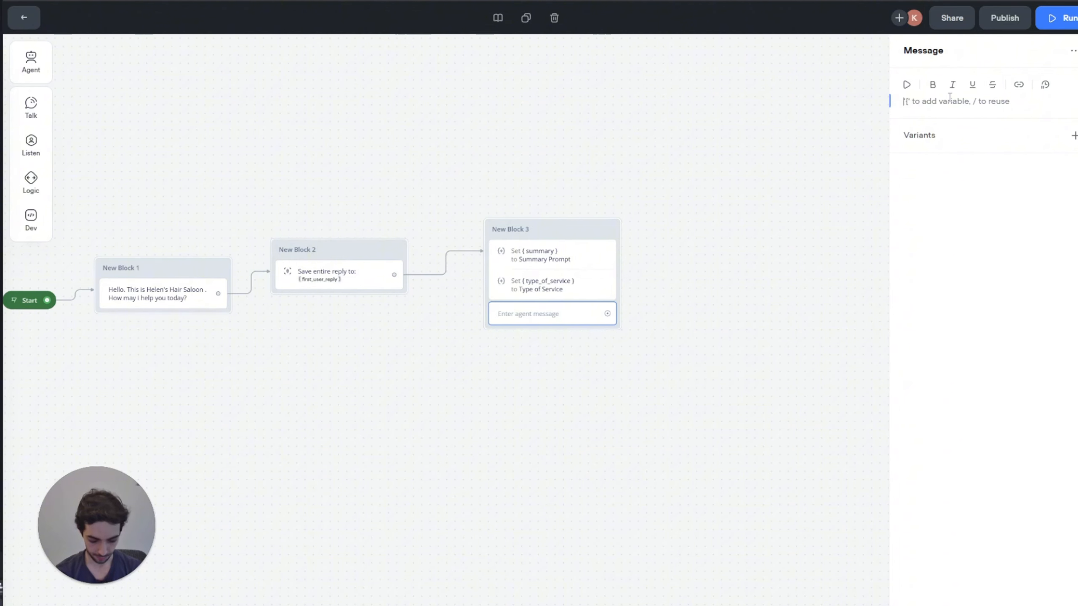
{"action": "type", "text": "{summa"}
{"action": "key", "text": "Return"}
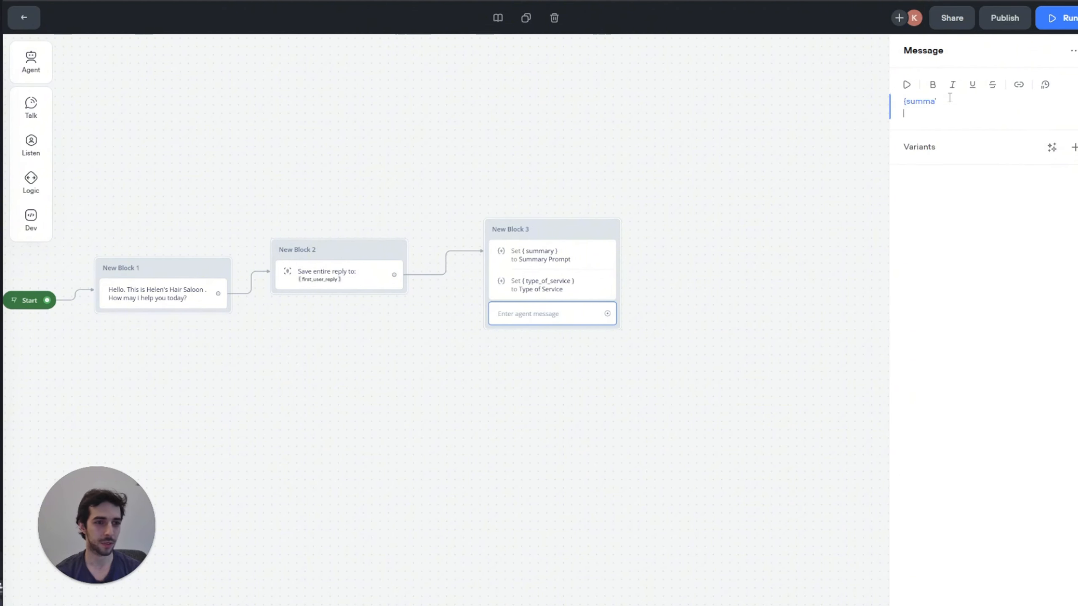
{"action": "left_click", "coordinate": [949, 98]}
{"action": "key", "text": "Return"}
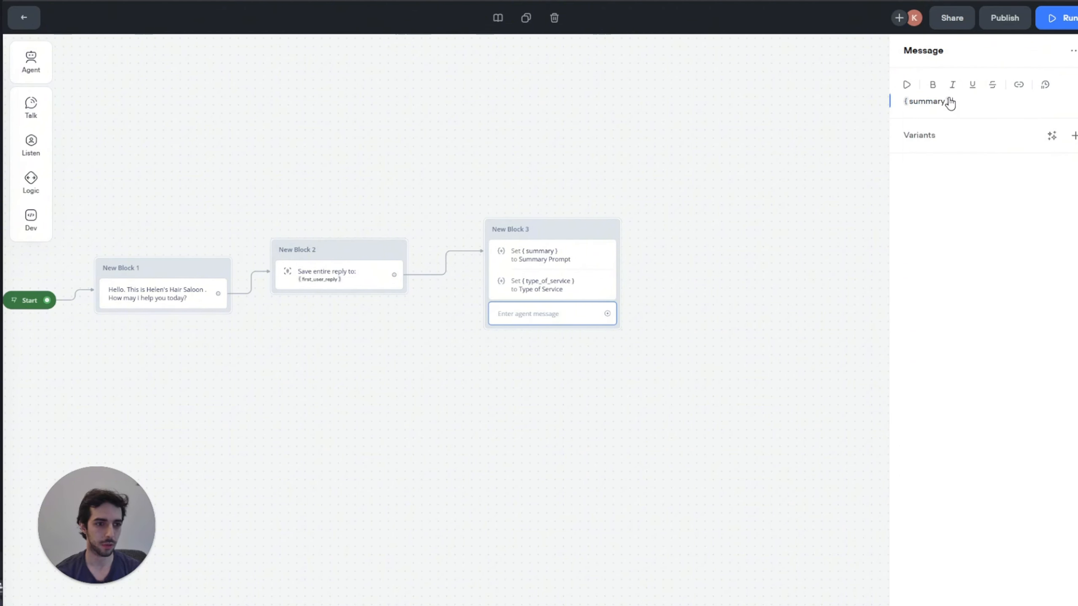
{"action": "left_click", "coordinate": [629, 143]}
Step: Add a choice step after the message with Yes and No intent triggers
{"action": "mouse_move", "coordinate": [40, 158]}
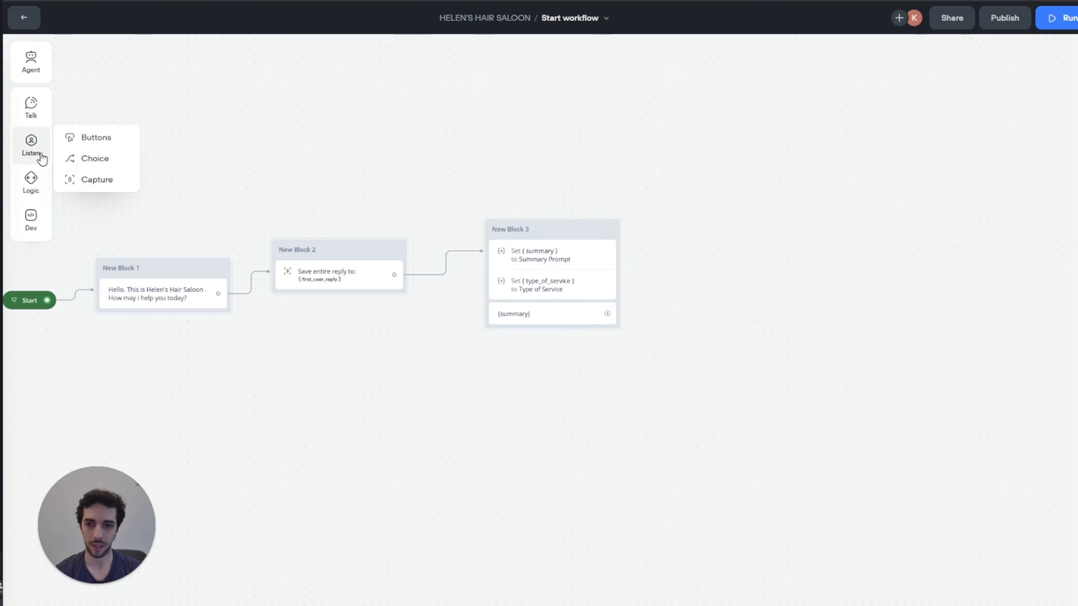
{"action": "left_click_drag", "start_coordinate": [91, 156], "coordinate": [564, 336]}
{"action": "left_click", "coordinate": [1073, 84]}
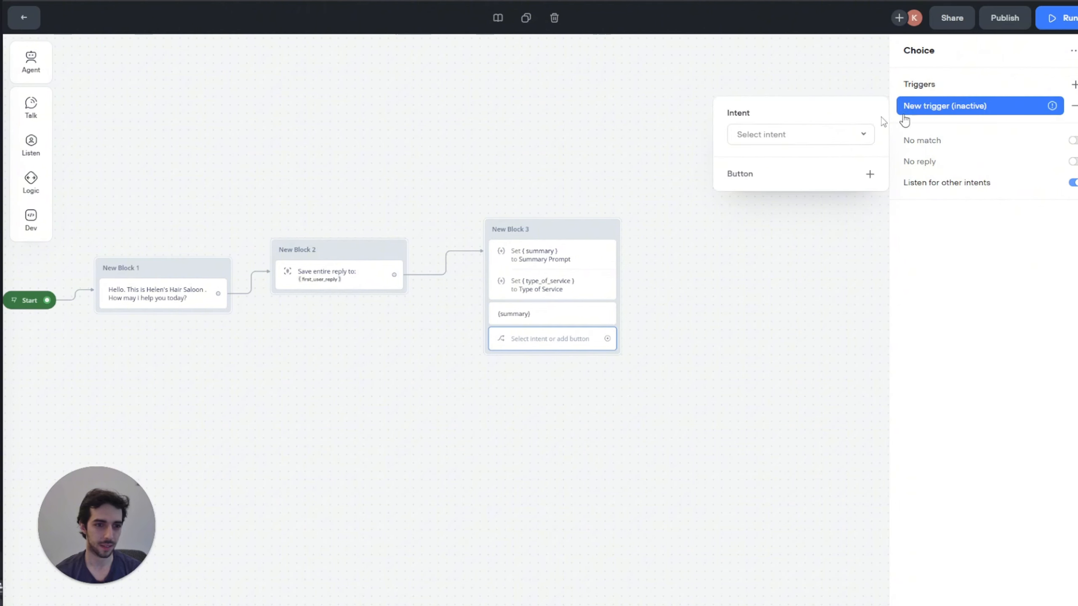
{"action": "left_click", "coordinate": [805, 134]}
{"action": "left_click", "coordinate": [746, 228]}
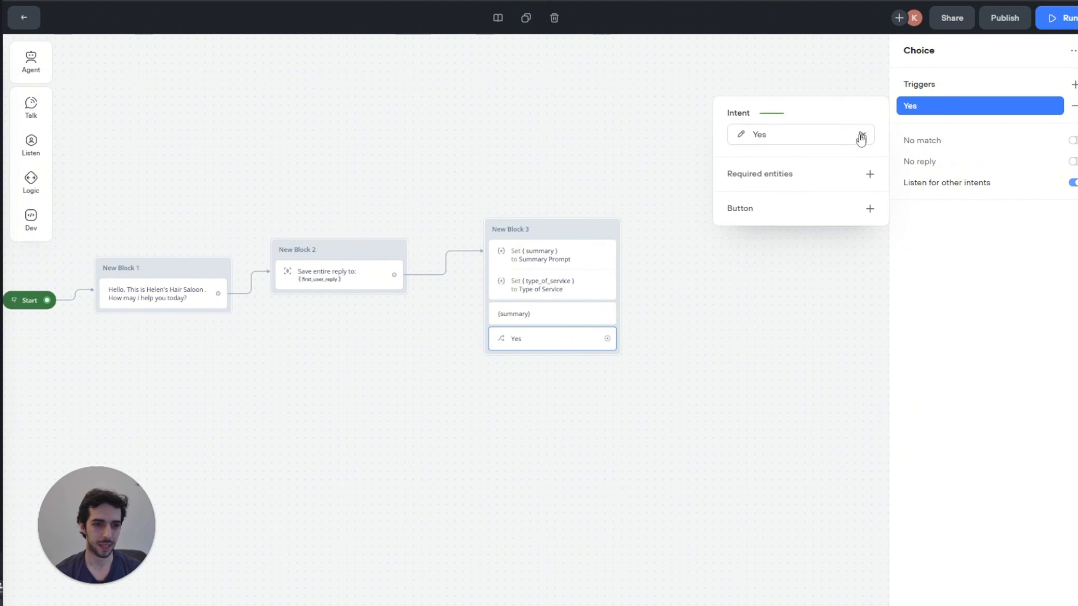
{"action": "left_click", "coordinate": [1073, 84]}
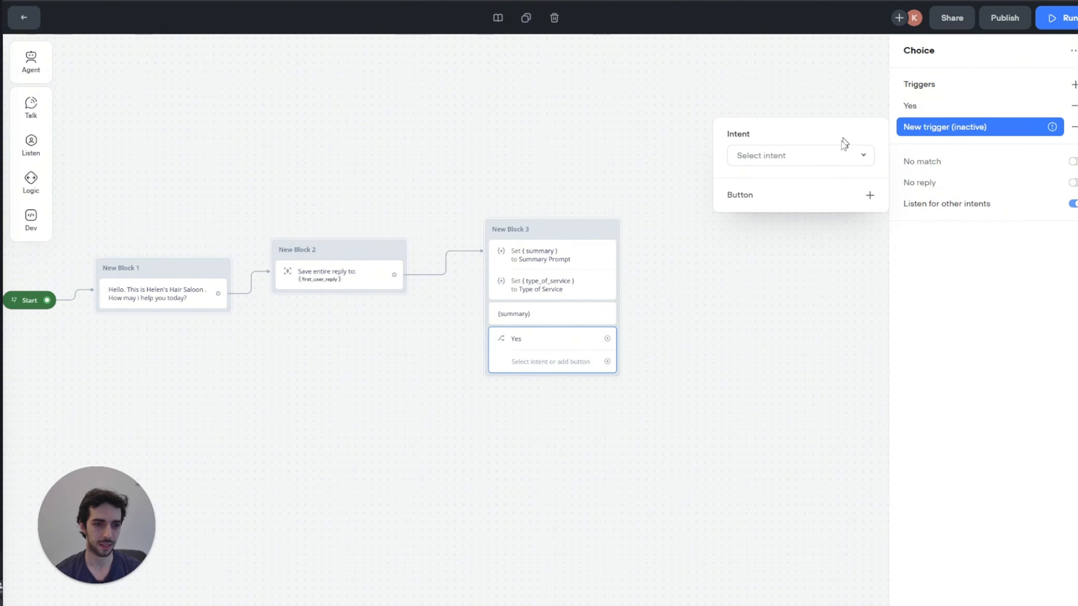
{"action": "left_click", "coordinate": [831, 156]}
{"action": "left_click", "coordinate": [761, 228]}
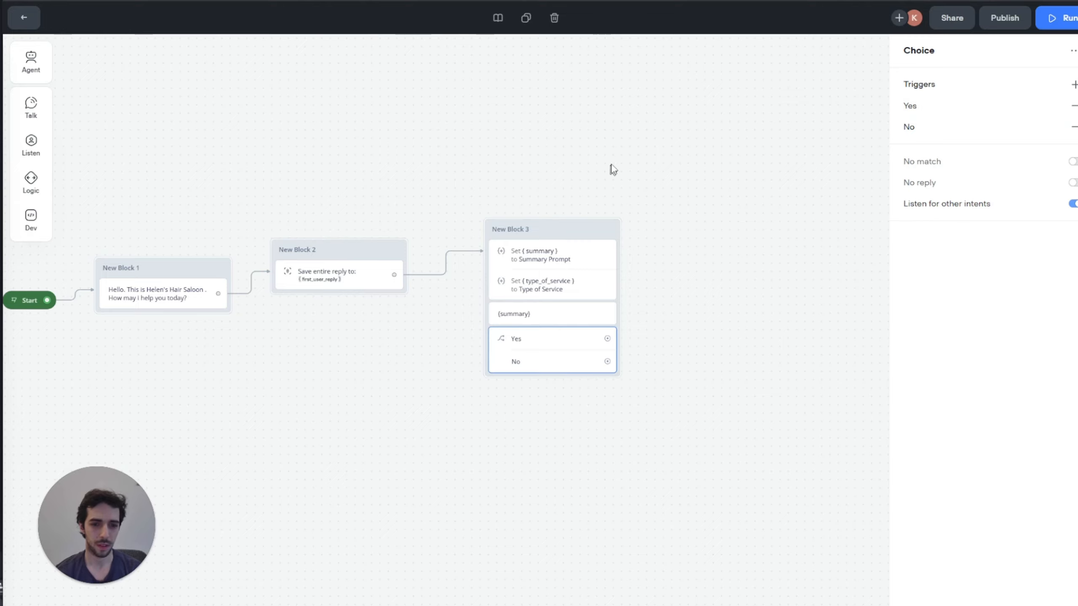
{"action": "left_click_drag", "start_coordinate": [611, 169], "coordinate": [529, 135]}
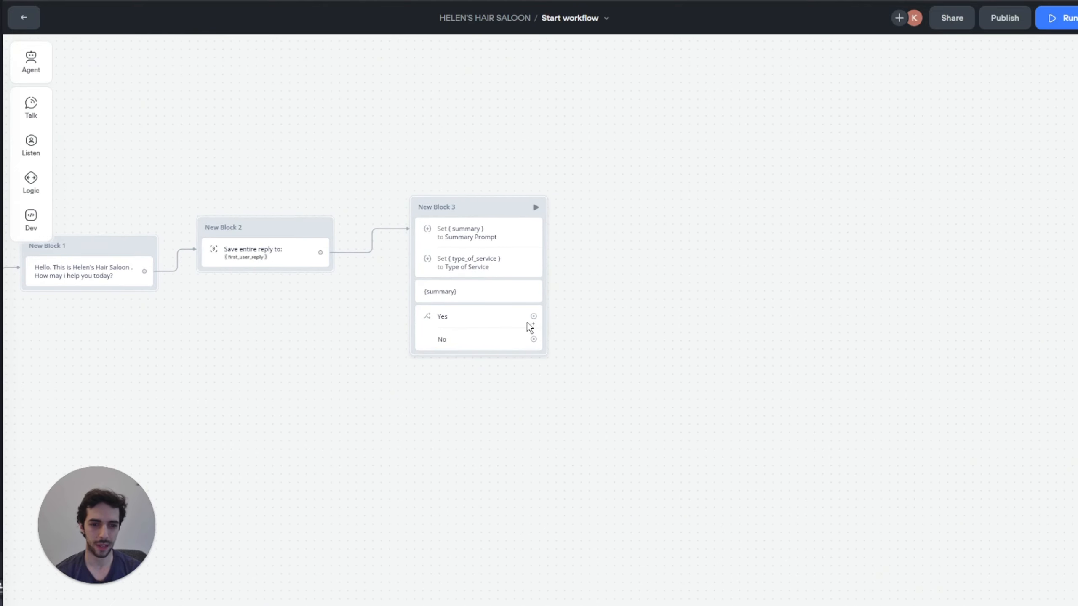
Step: Branch a new New Block 4 off the Yes choice, setting a variable from a new prompt
{"action": "left_click_drag", "start_coordinate": [534, 317], "coordinate": [601, 260]}
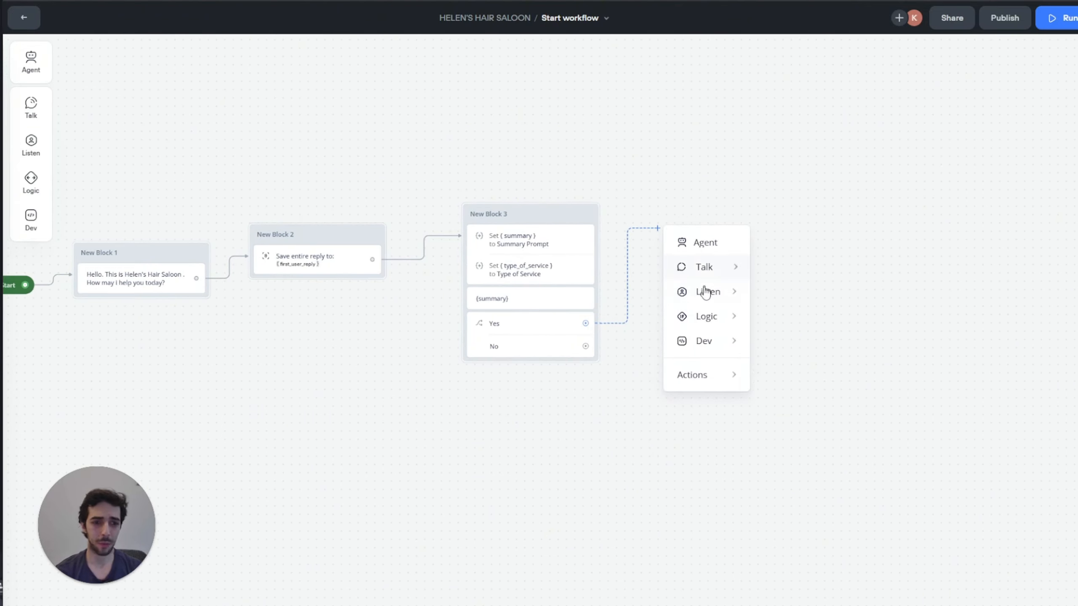
{"action": "mouse_move", "coordinate": [712, 314]}
{"action": "left_click", "coordinate": [785, 347]}
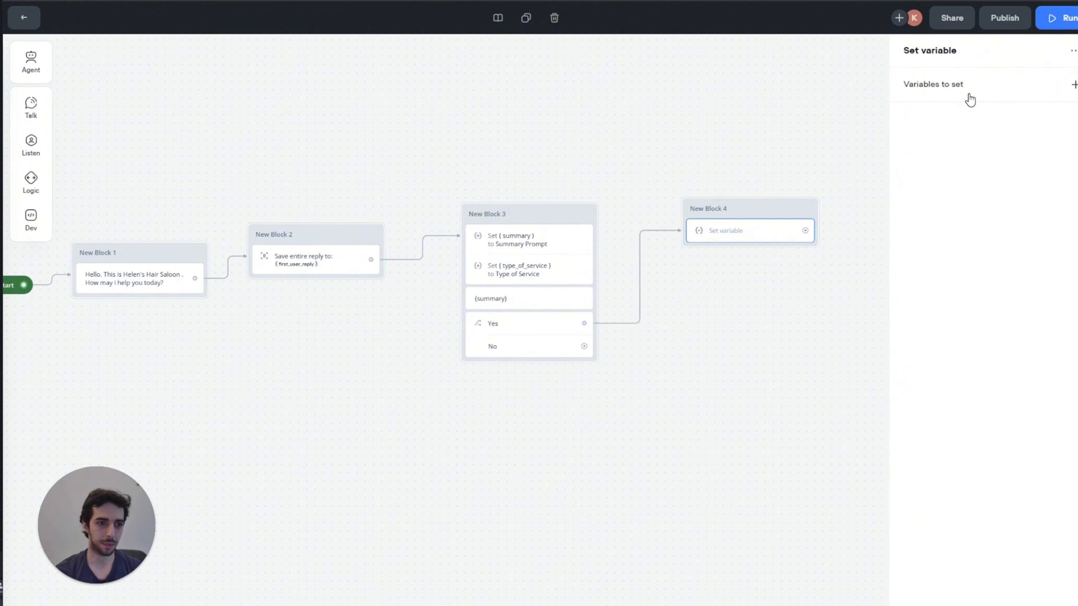
{"action": "left_click", "coordinate": [1074, 85]}
{"action": "left_click", "coordinate": [1026, 145]}
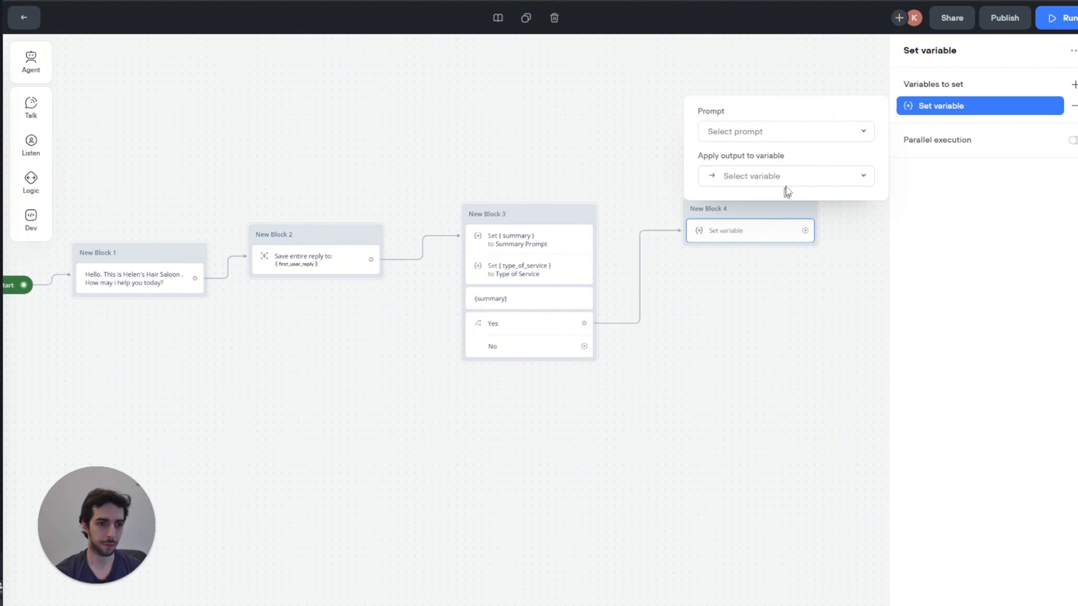
{"action": "left_click", "coordinate": [778, 133]}
{"action": "left_click", "coordinate": [767, 232]}
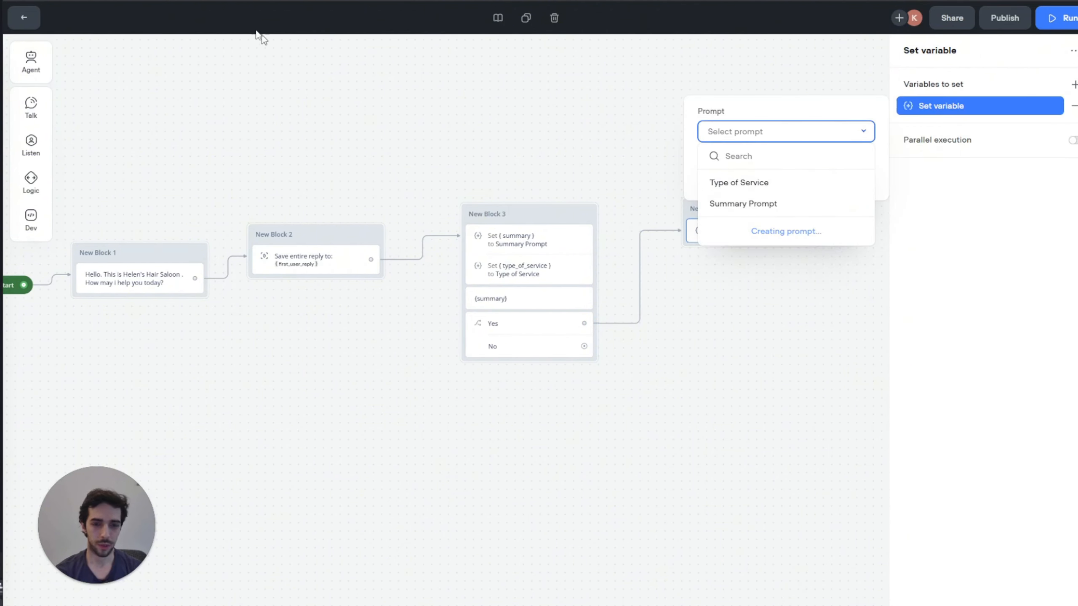
Step: Title the new prompt 'Desired Action'
{"action": "left_click", "coordinate": [104, 39]}
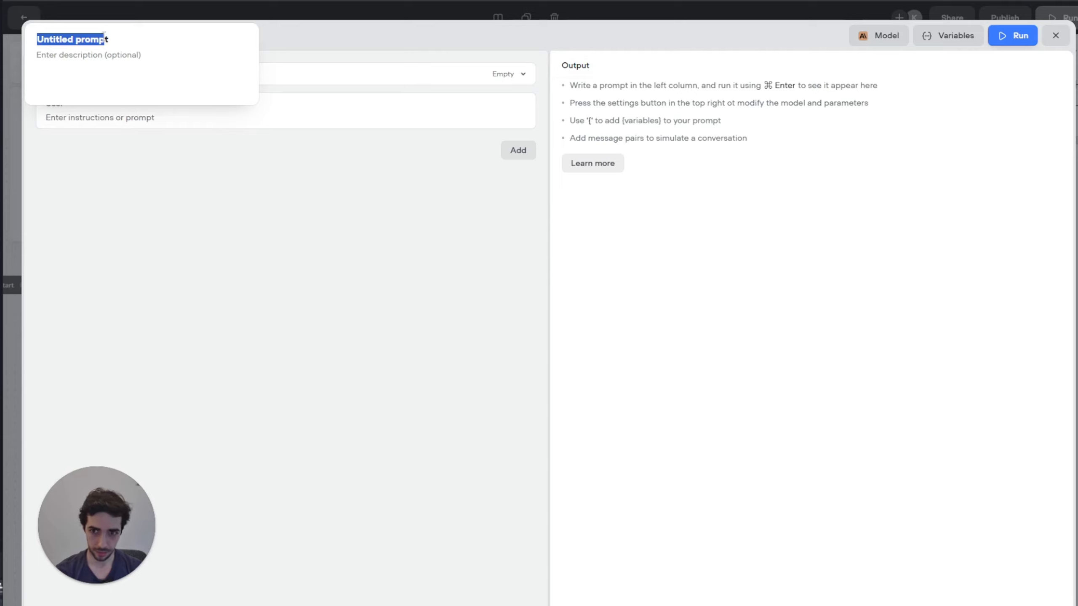
{"action": "left_click", "coordinate": [106, 39]}
{"action": "key", "text": "ctrl+a"}
{"action": "left_click", "coordinate": [9, 28]}
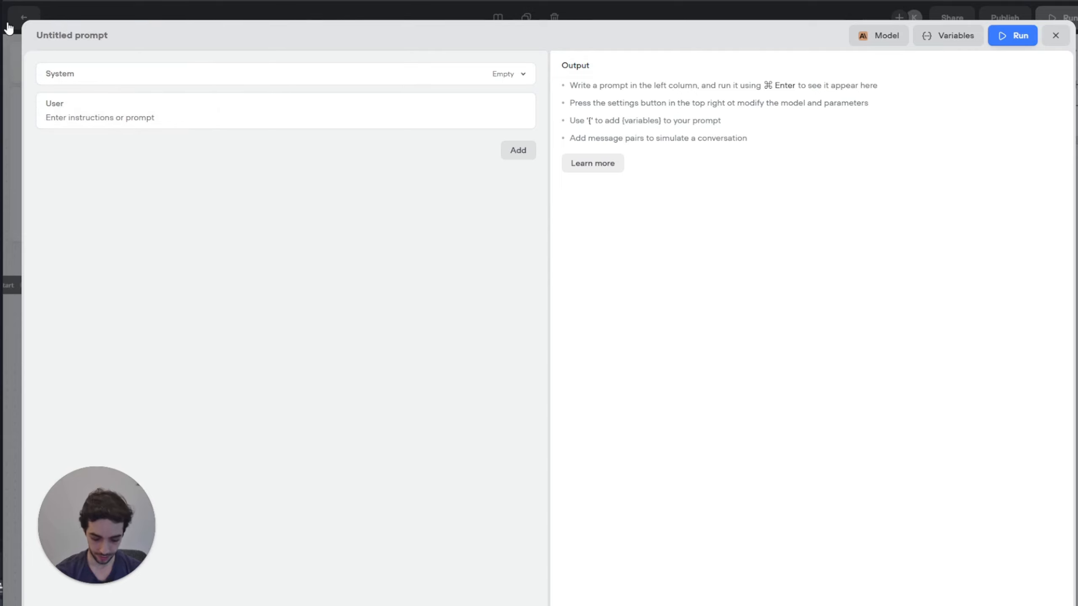
{"action": "left_click", "coordinate": [83, 40]}
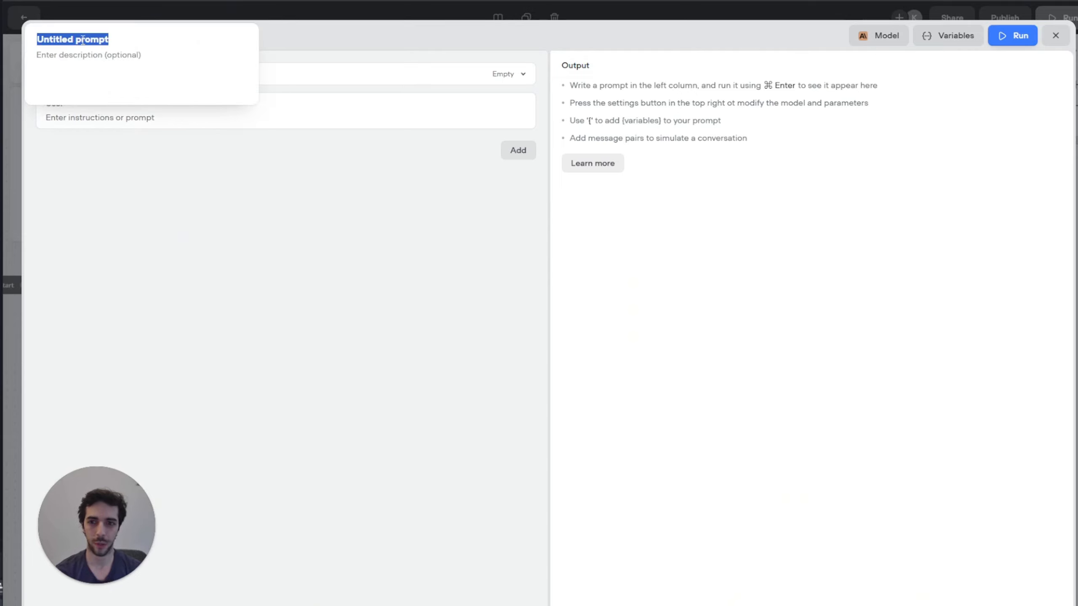
{"action": "type", "text": "de"}
{"action": "key", "text": "BackSpace"}
{"action": "key", "text": "BackSpace"}
{"action": "type", "text": "Desi"}
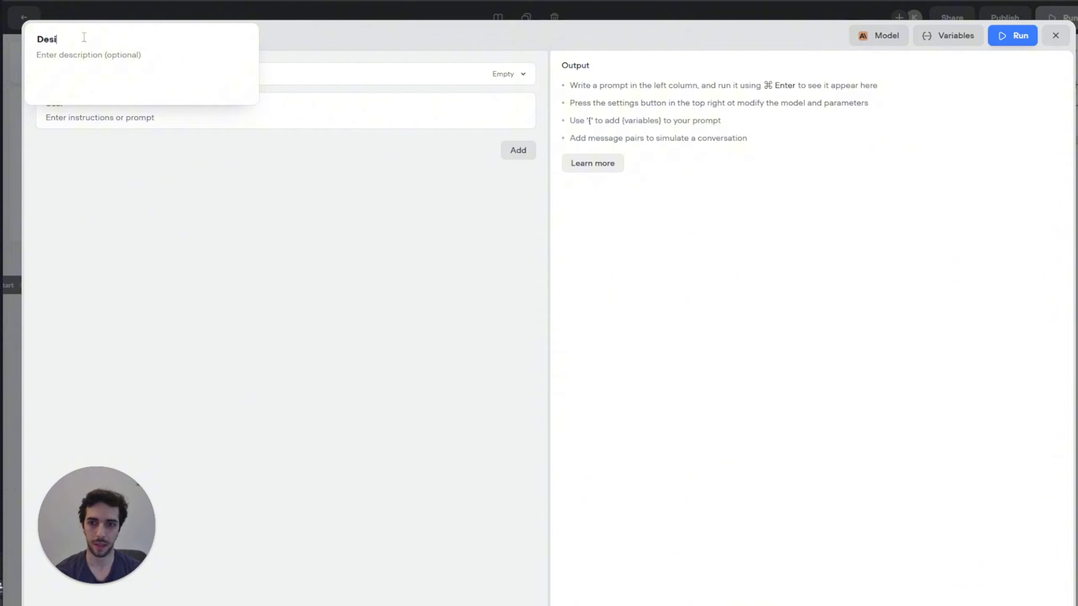
{"action": "type", "text": "red Action"}
{"action": "key", "text": "Return"}
Step: Add conversation history to the Desired Action prompt ahead of the User message
{"action": "left_click", "coordinate": [515, 149]}
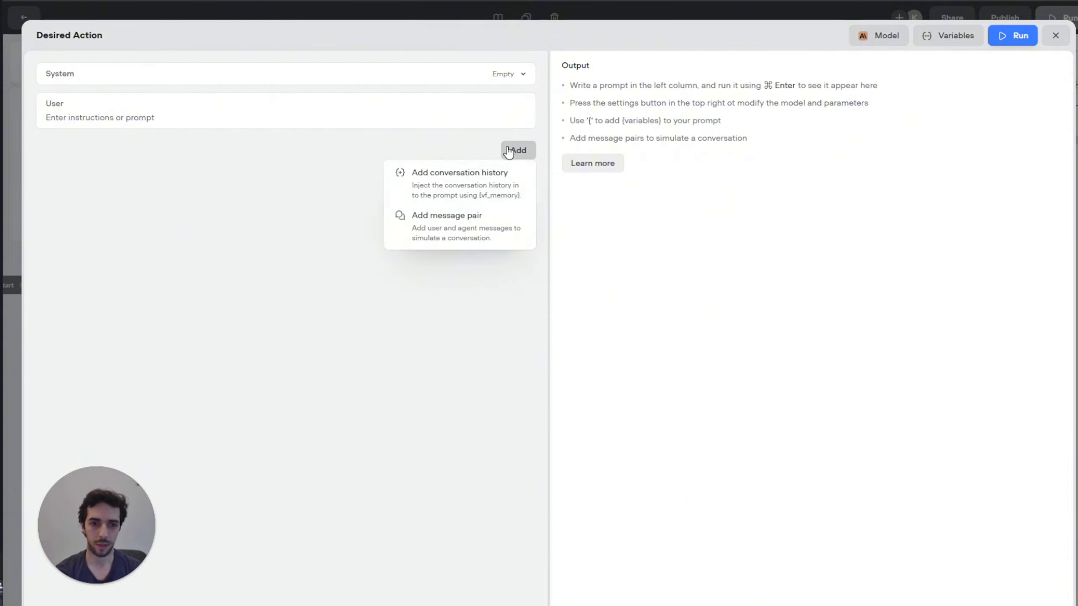
{"action": "left_click", "coordinate": [474, 188]}
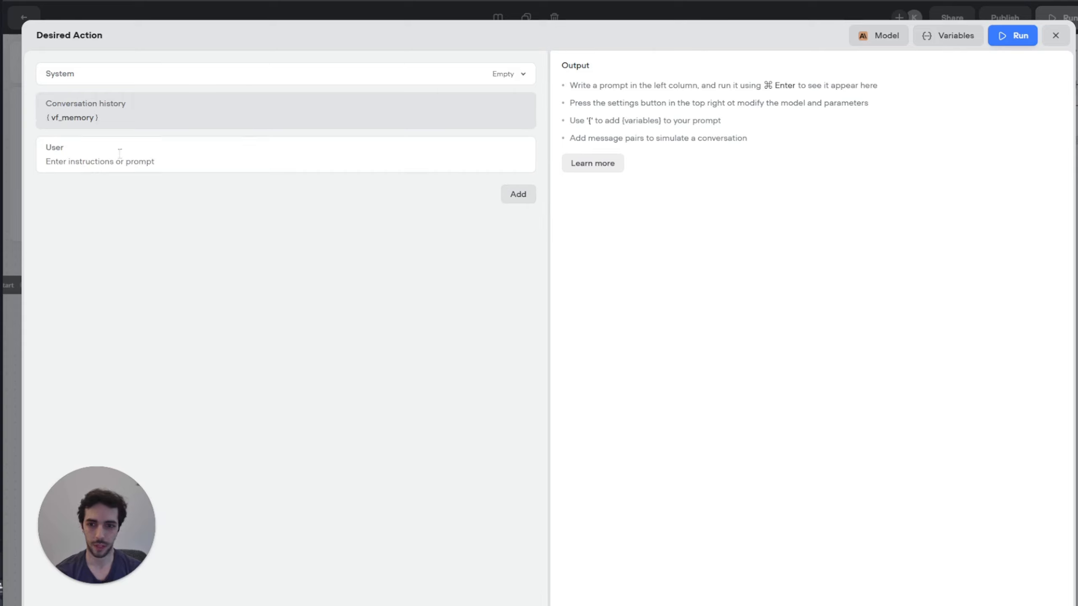
{"action": "left_click", "coordinate": [100, 161]}
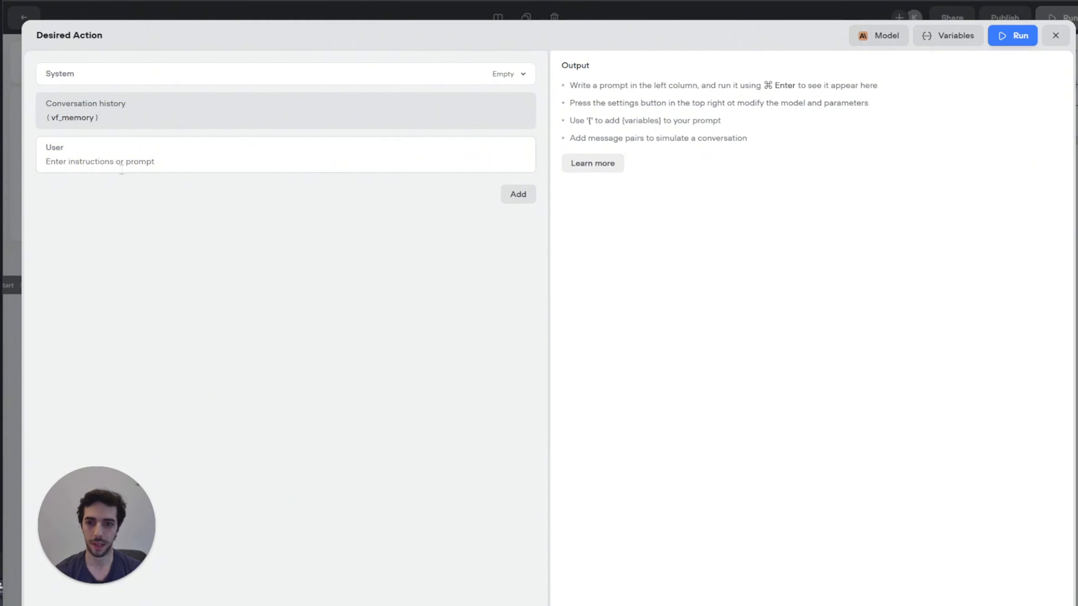
{"action": "left_click", "coordinate": [59, 161]}
Step: Paste the three-label classification instructions into the User message, changing 'tag' to 'label'
{"action": "type", "text": "What does the customer want to know?  Does he/she want to ask a question, find out about the price of a service, or something else?  You must answer with a tag, your options are the following:  \"general_questions\": These are general questions about our salon, our services, the price of various services (haircut, styling, coloring), the location of the salon, etc. These questions will be forwarded to a database to be answered.  \"appointment_scheduling\": When the customer is interested in scheduling an appointment.  \"something_else\": Anything else that does not belong to the two previous categories.  DO NOT INCLUDE ANY OTHER EXPLANATION OR LOGIC IN YOUR ANSWER. JUST REPLY USING ONLY THE LABEL."}
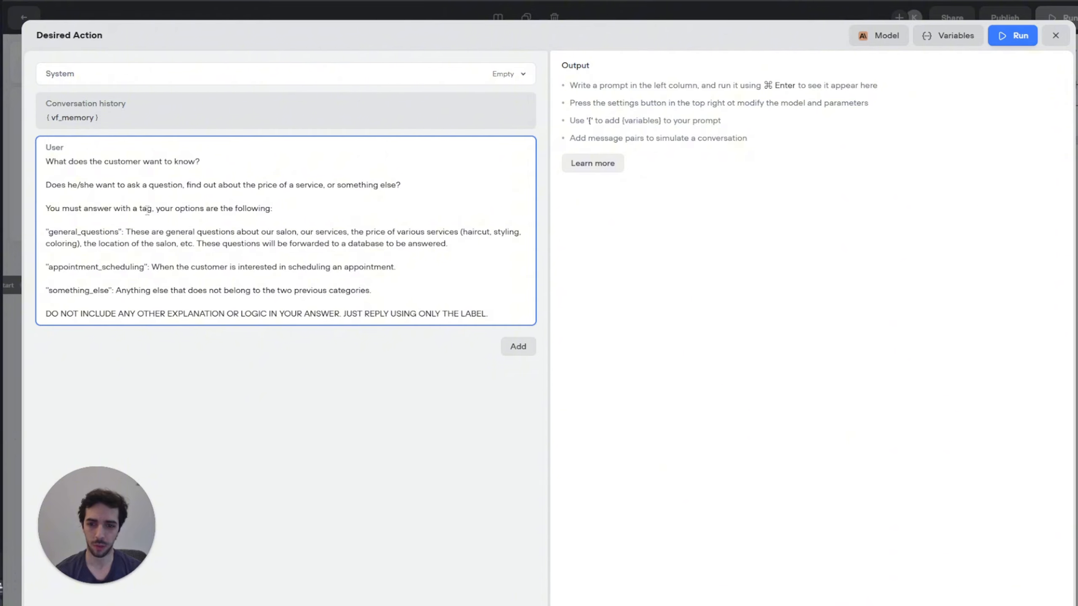
{"action": "key", "text": "BackSpace"}
{"action": "key", "text": "BackSpace"}
{"action": "key", "text": "BackSpace"}
{"action": "type", "text": "label"}
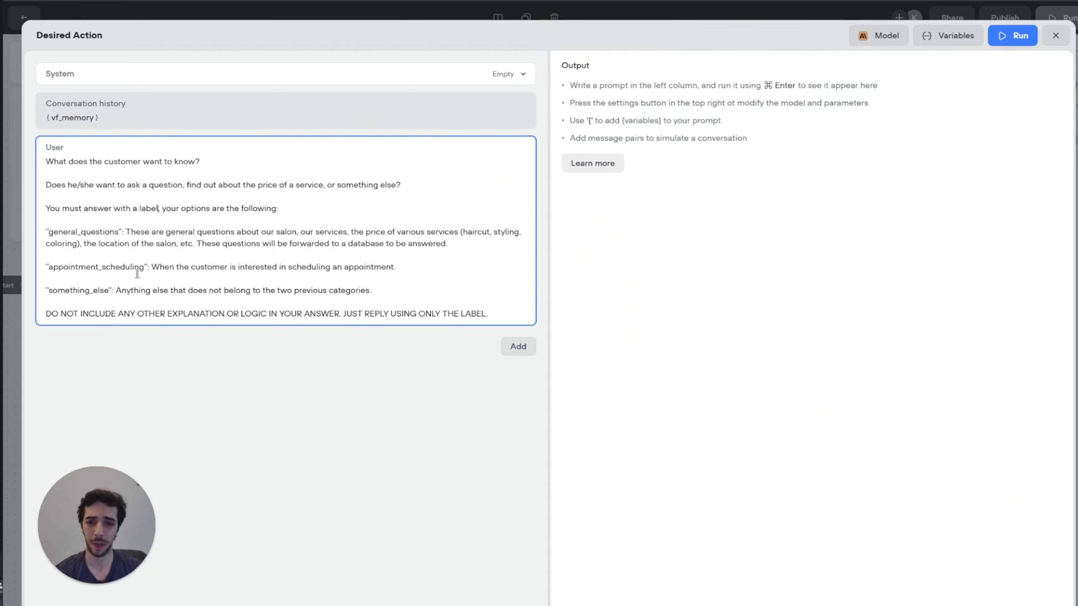
{"action": "left_click_drag", "start_coordinate": [160, 268], "coordinate": [388, 271]}
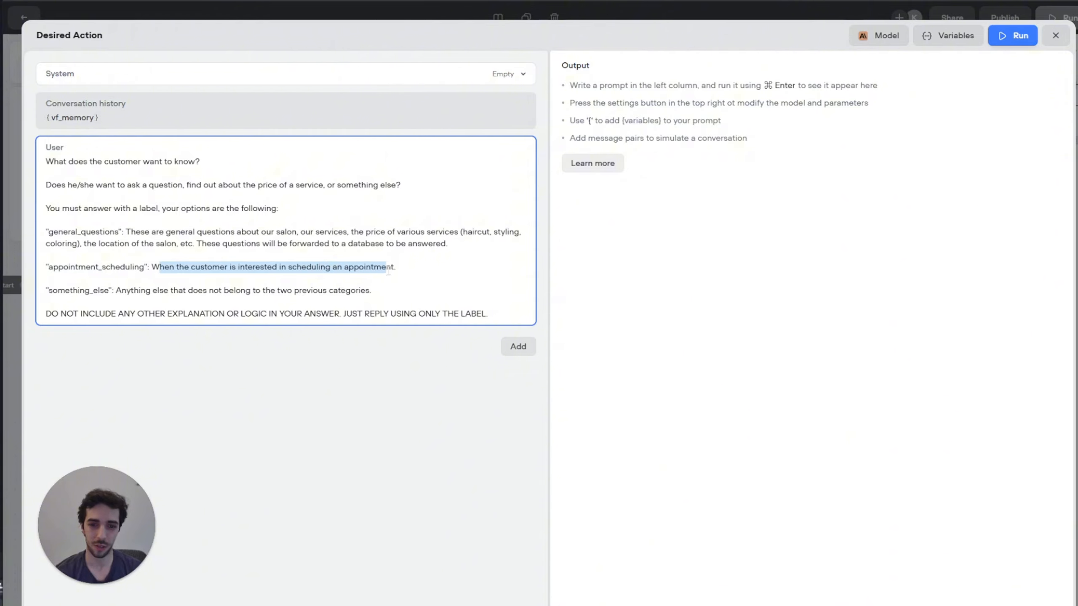
{"action": "left_click", "coordinate": [166, 281]}
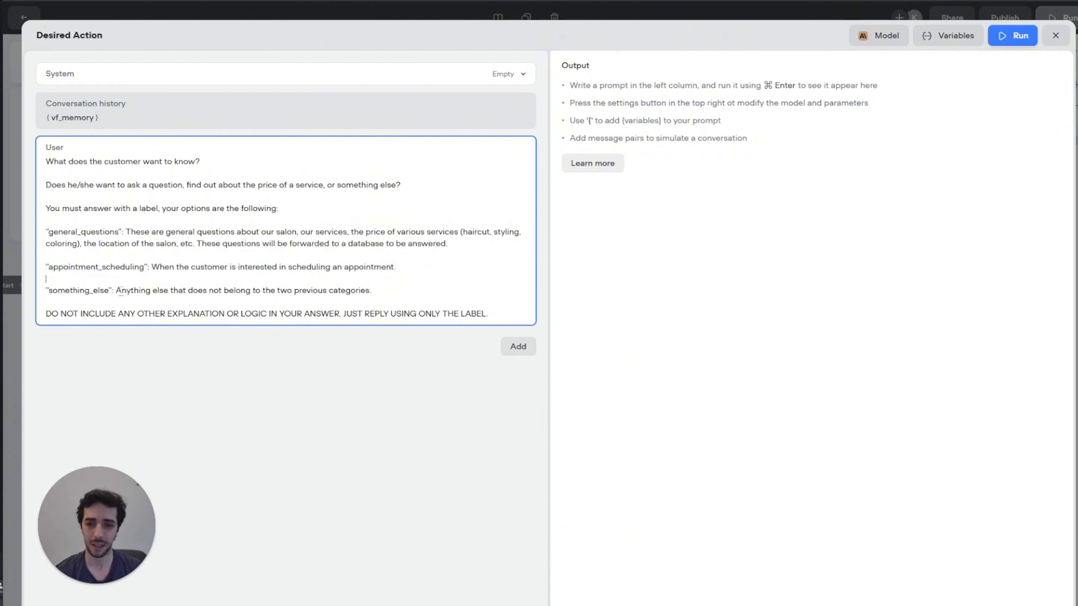
{"action": "left_click_drag", "start_coordinate": [114, 293], "coordinate": [373, 293]}
{"action": "left_click_drag", "start_coordinate": [51, 314], "coordinate": [498, 310]}
Step: Run Desired Action on GPT-4o mini at temperature 0.11, then close the editor
{"action": "left_click", "coordinate": [878, 36]}
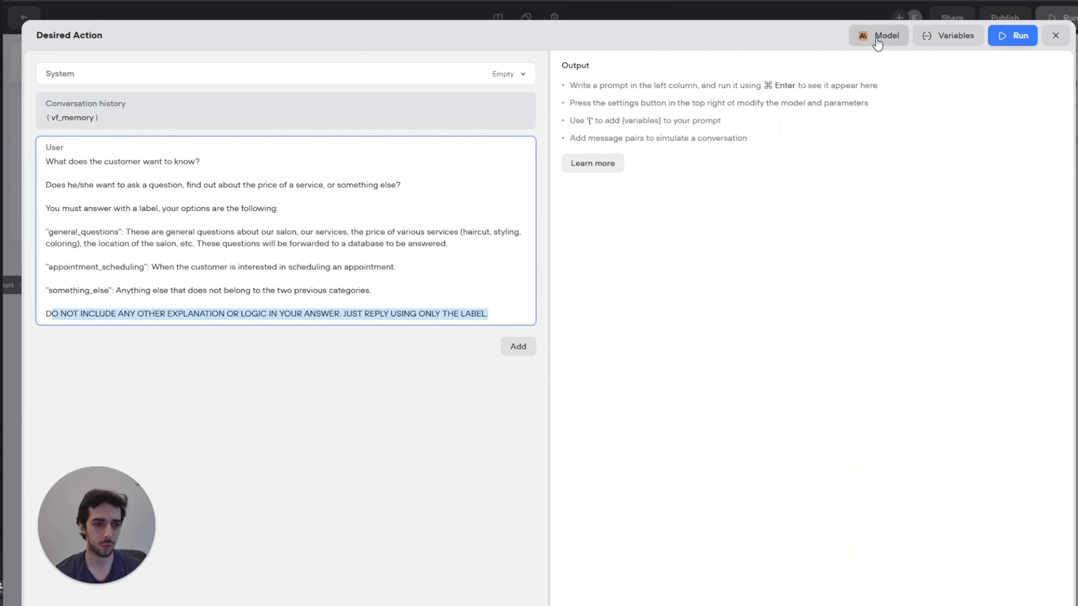
{"action": "left_click", "coordinate": [883, 113]}
{"action": "scroll", "coordinate": [886, 179], "scroll_direction": "down", "scroll_amount": 2}
{"action": "left_click", "coordinate": [889, 163]}
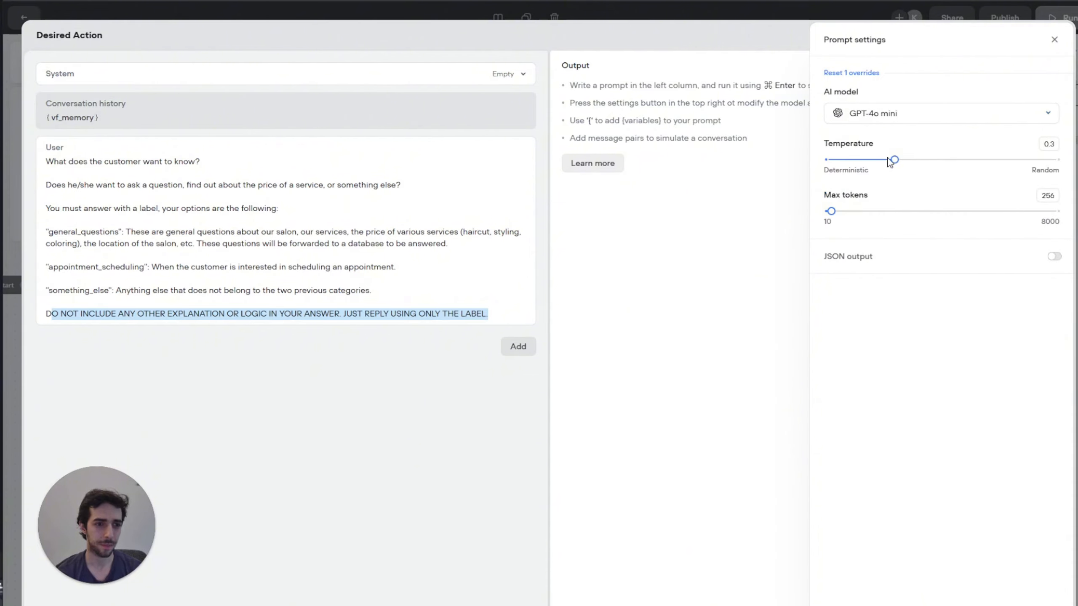
{"action": "left_click_drag", "start_coordinate": [892, 159], "coordinate": [849, 159]}
{"action": "left_click", "coordinate": [1054, 40]}
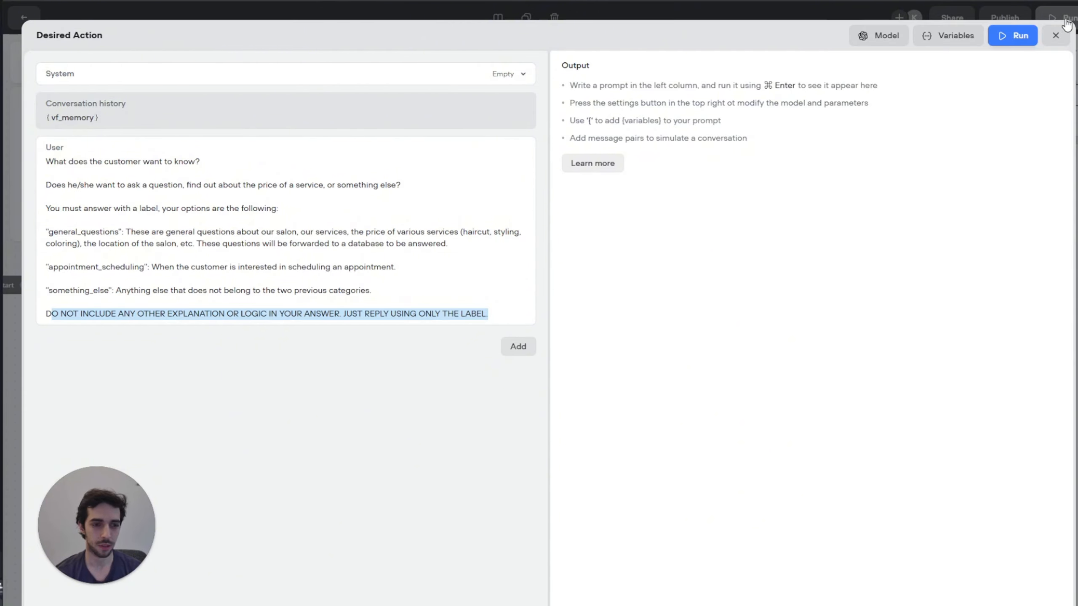
{"action": "left_click", "coordinate": [1055, 35]}
Step: Save the Desired Action output in New Block 4 to a new desired_action variable
{"action": "left_click_drag", "start_coordinate": [775, 113], "coordinate": [590, 130]}
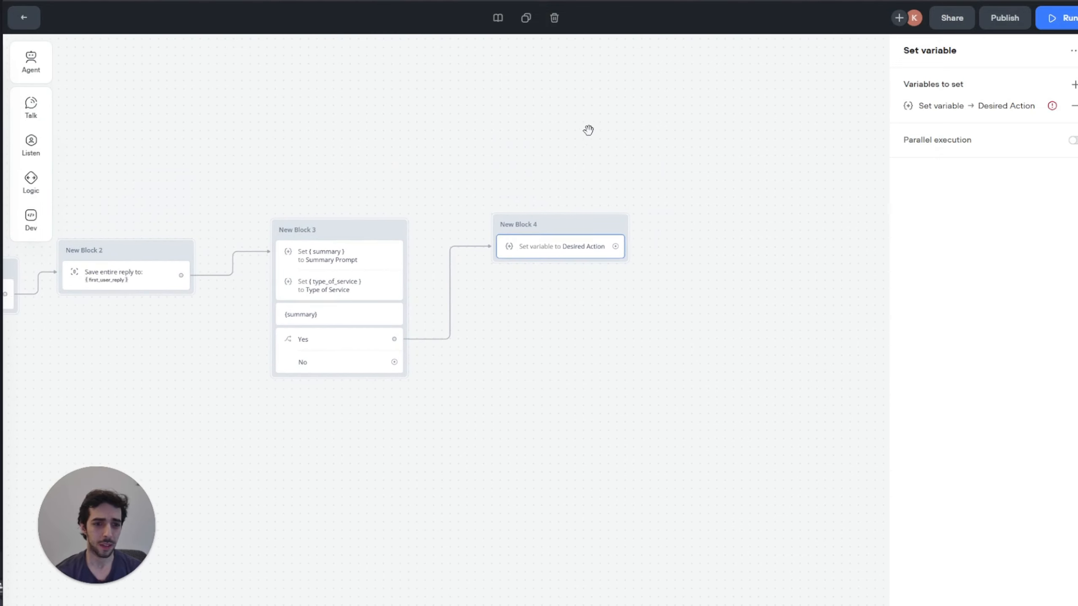
{"action": "left_click", "coordinate": [534, 255]}
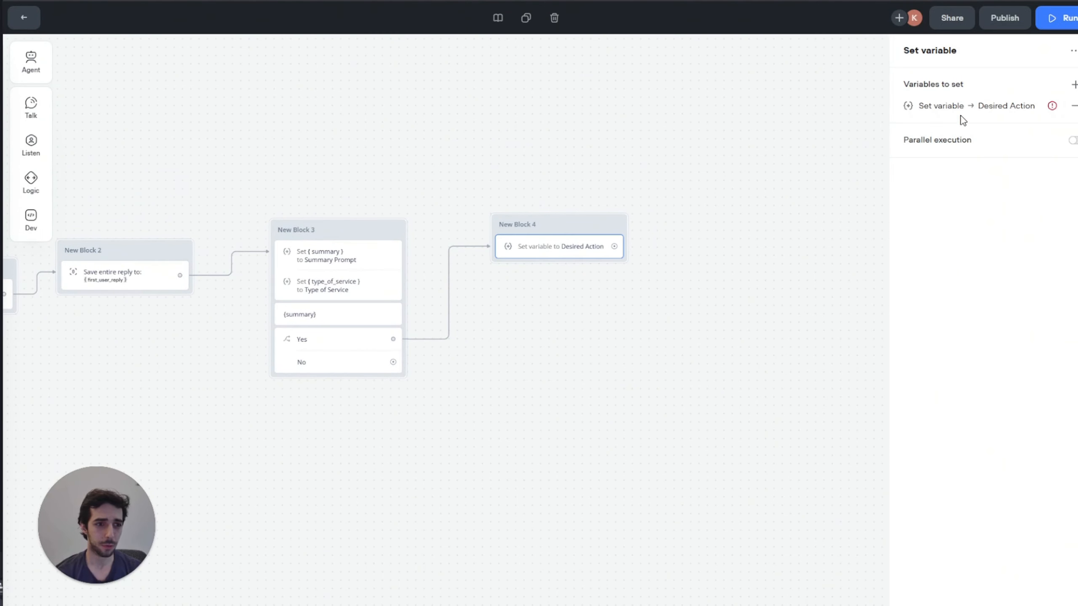
{"action": "left_click", "coordinate": [912, 107]}
{"action": "left_click", "coordinate": [827, 175]}
{"action": "left_click", "coordinate": [783, 410]}
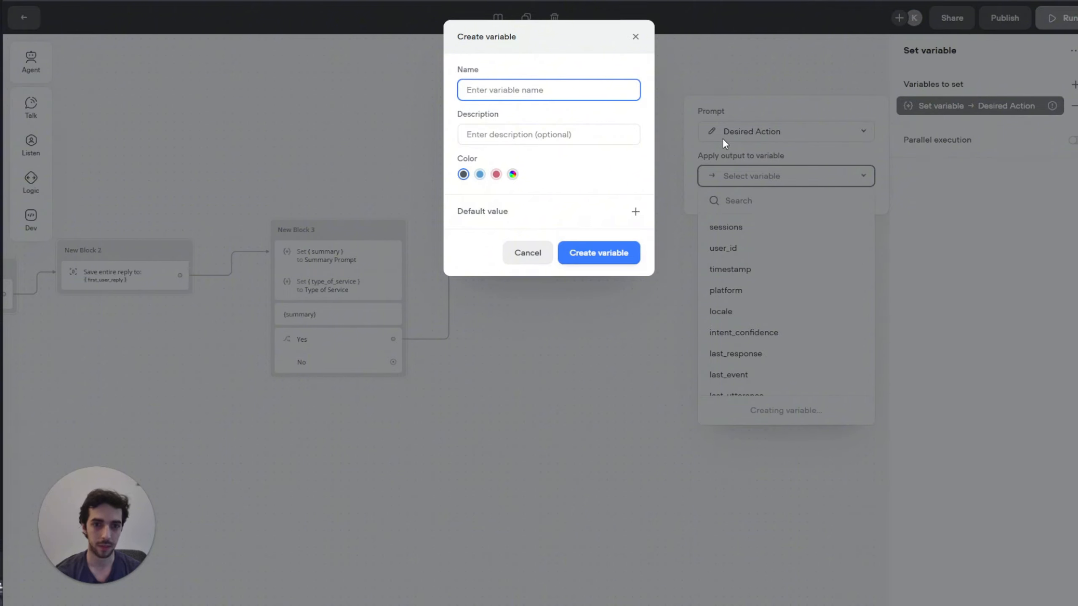
{"action": "left_click", "coordinate": [596, 86]}
{"action": "type", "text": "iredde"}
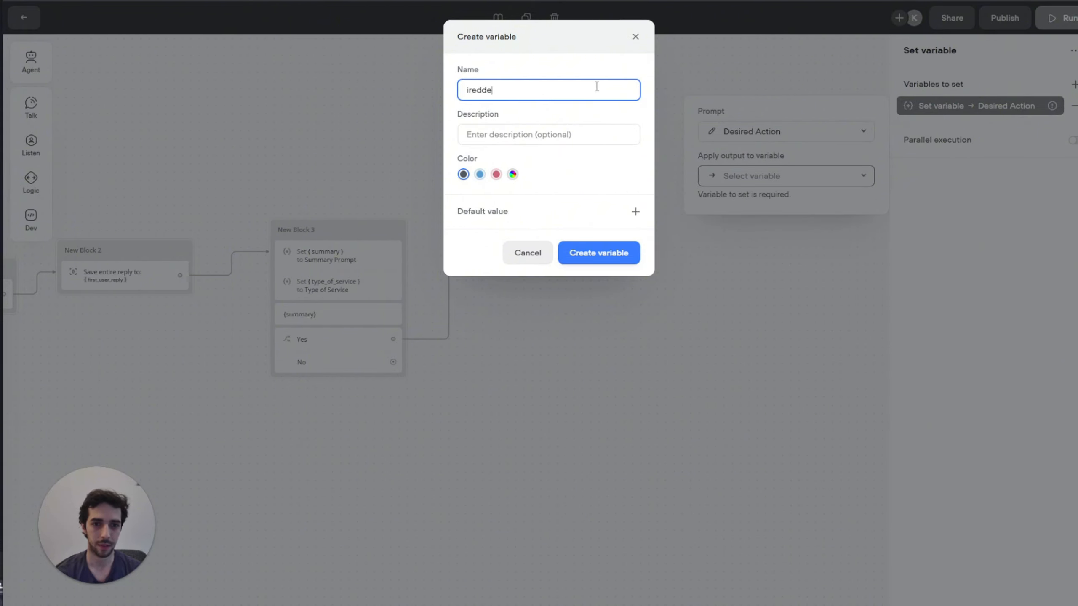
{"action": "key", "text": "BackSpace"}
{"action": "key", "text": "BackSpace"}
{"action": "type", "text": "de"}
{"action": "left_click", "coordinate": [566, 256]}
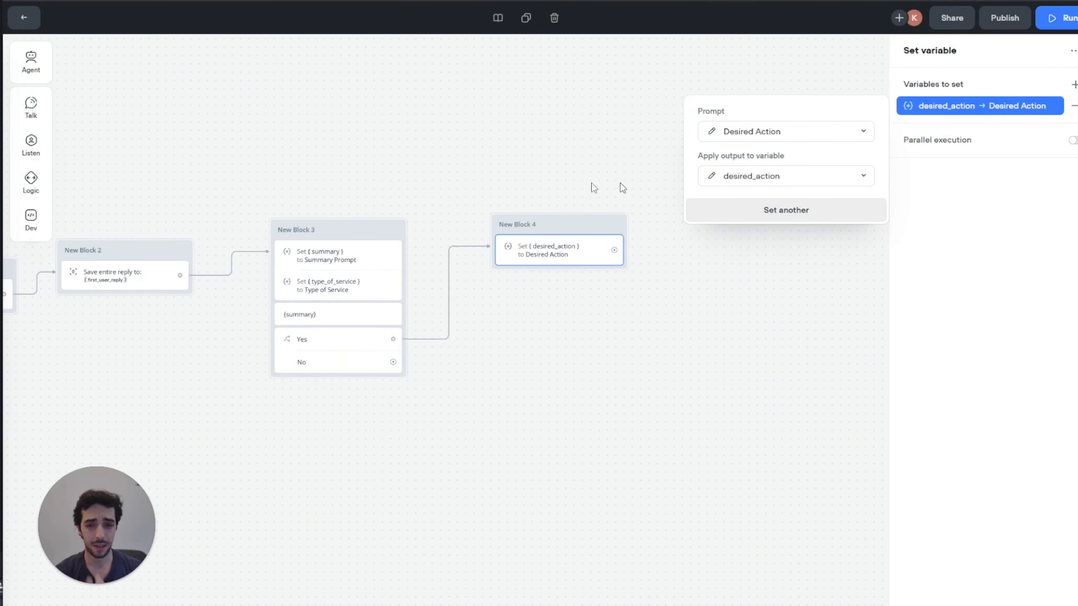
{"action": "left_click", "coordinate": [373, 185]}
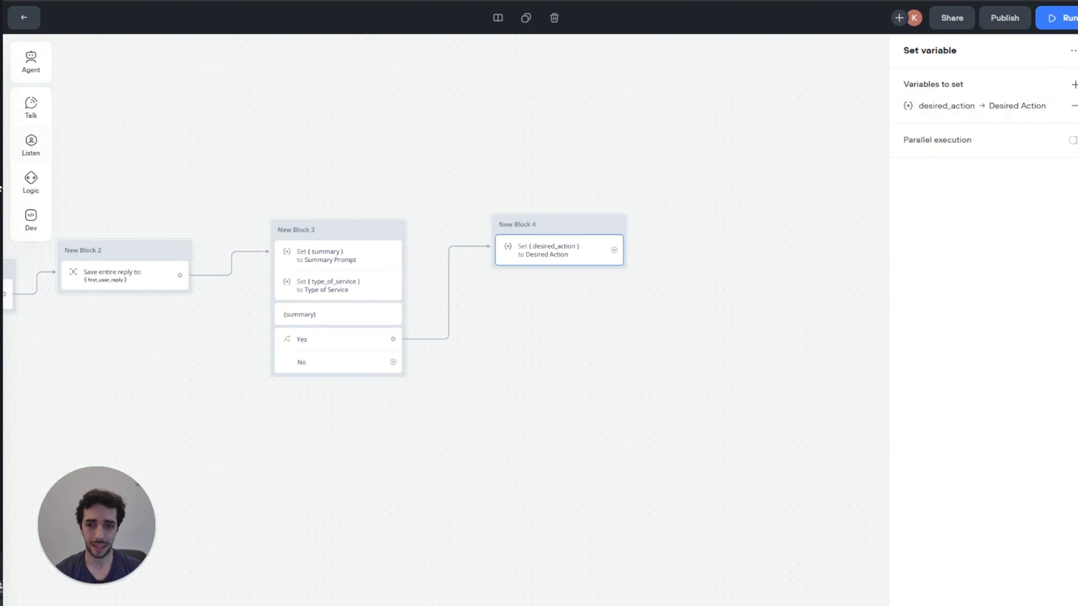
Step: Add a condition step to New Block 4 and begin a new path
{"action": "mouse_move", "coordinate": [31, 183]}
{"action": "left_click_drag", "start_coordinate": [91, 175], "coordinate": [551, 259]}
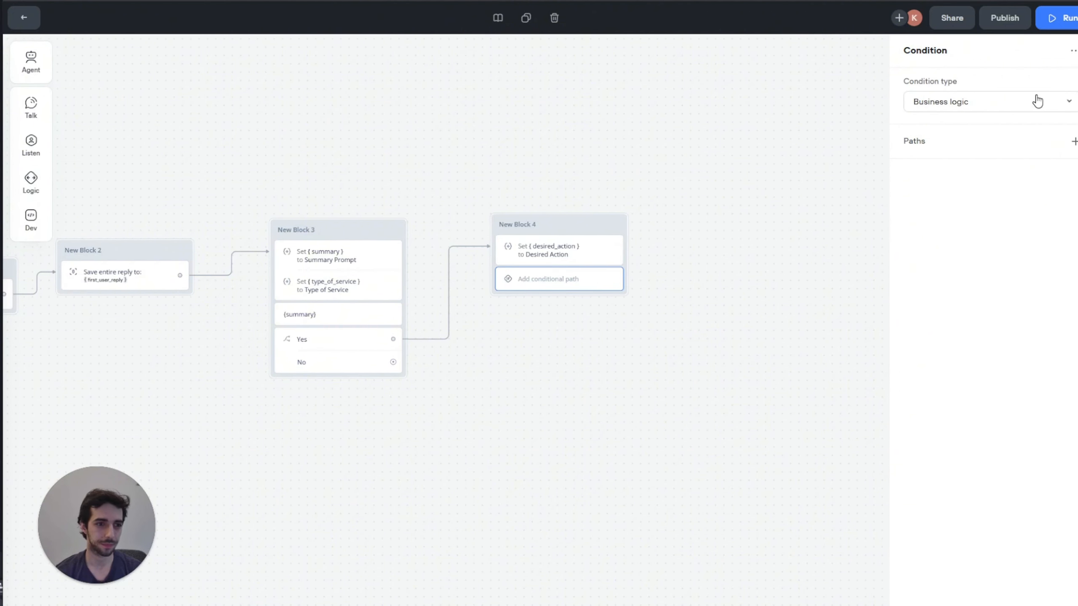
{"action": "left_click", "coordinate": [1073, 141]}
Step: Make the first path test desired_action equals general_questions, copied from the Desired Action prompt
{"action": "left_click", "coordinate": [1024, 183]}
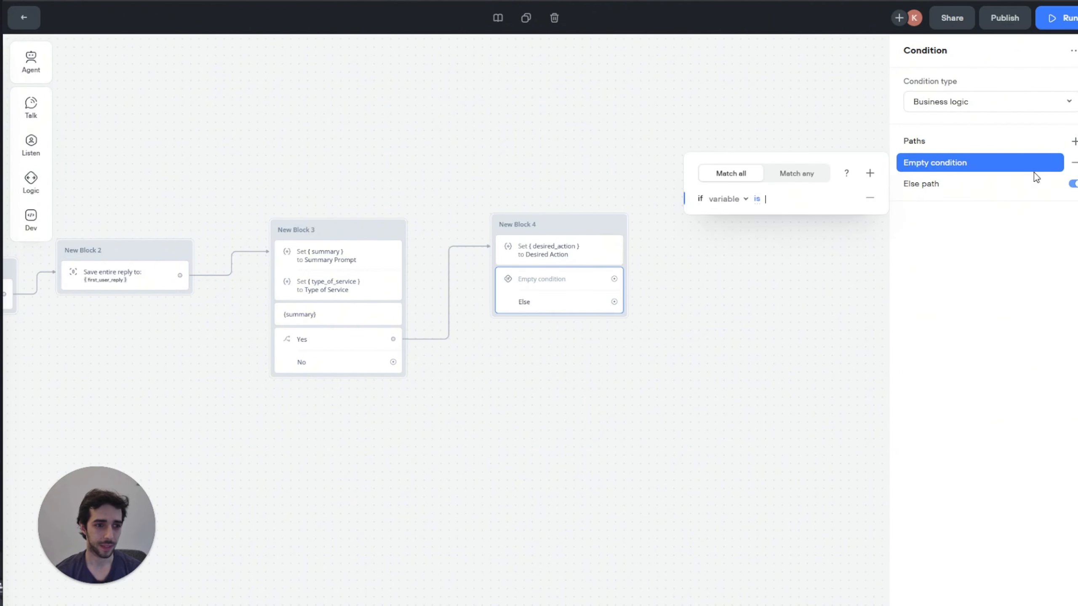
{"action": "left_click", "coordinate": [734, 199]}
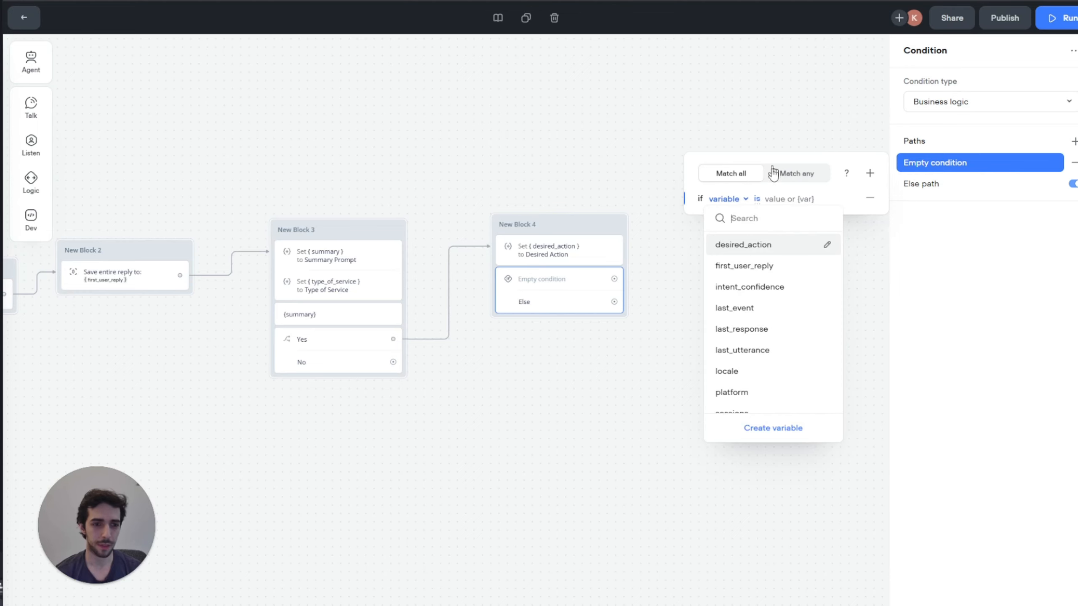
{"action": "left_click", "coordinate": [755, 246]}
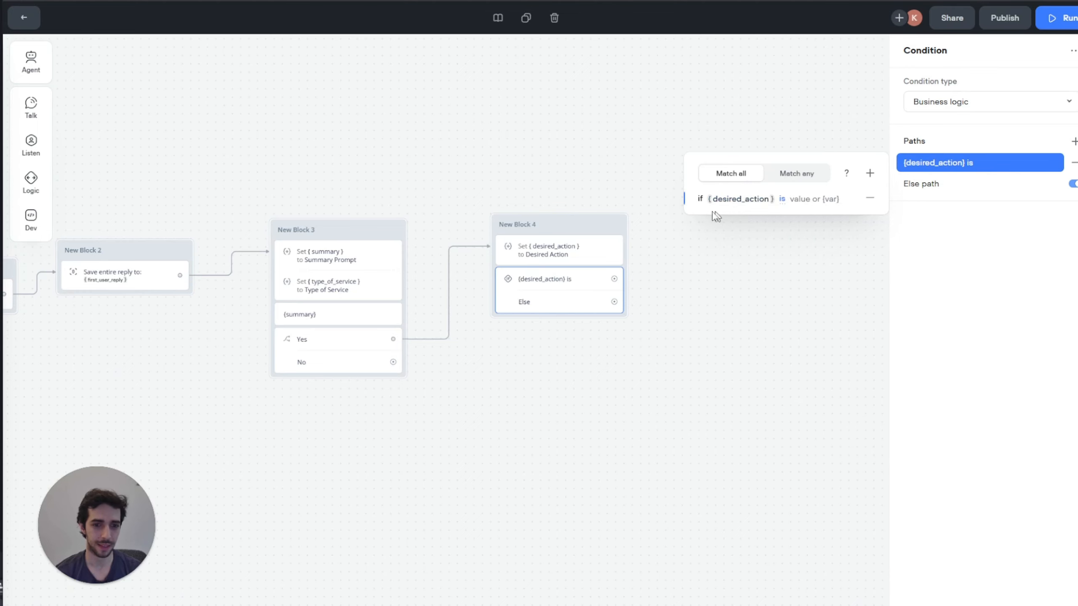
{"action": "left_click", "coordinate": [547, 253]}
{"action": "left_click", "coordinate": [977, 115]}
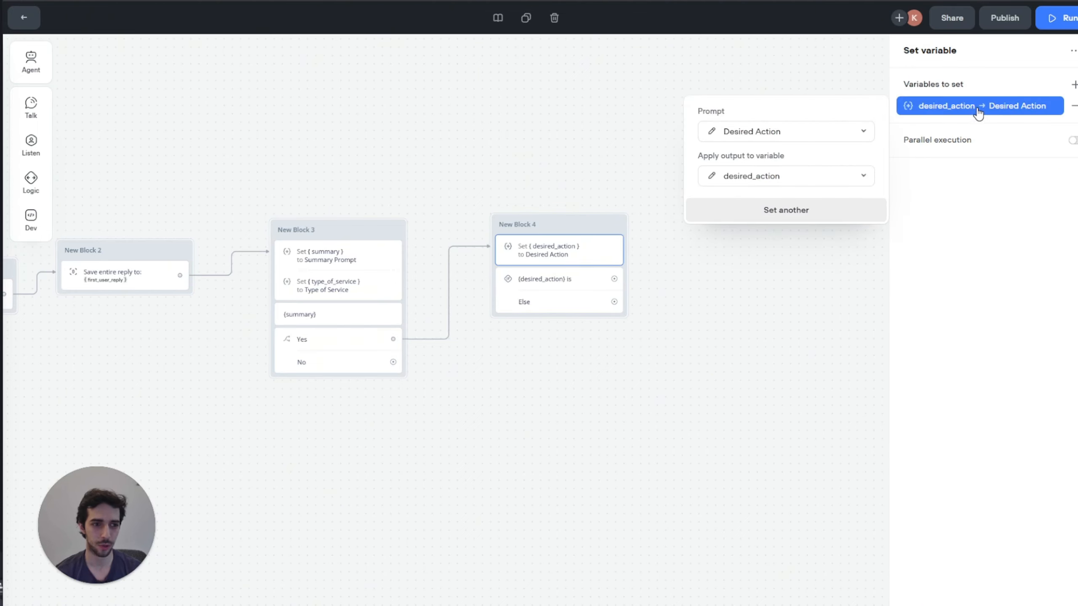
{"action": "left_click", "coordinate": [710, 132]}
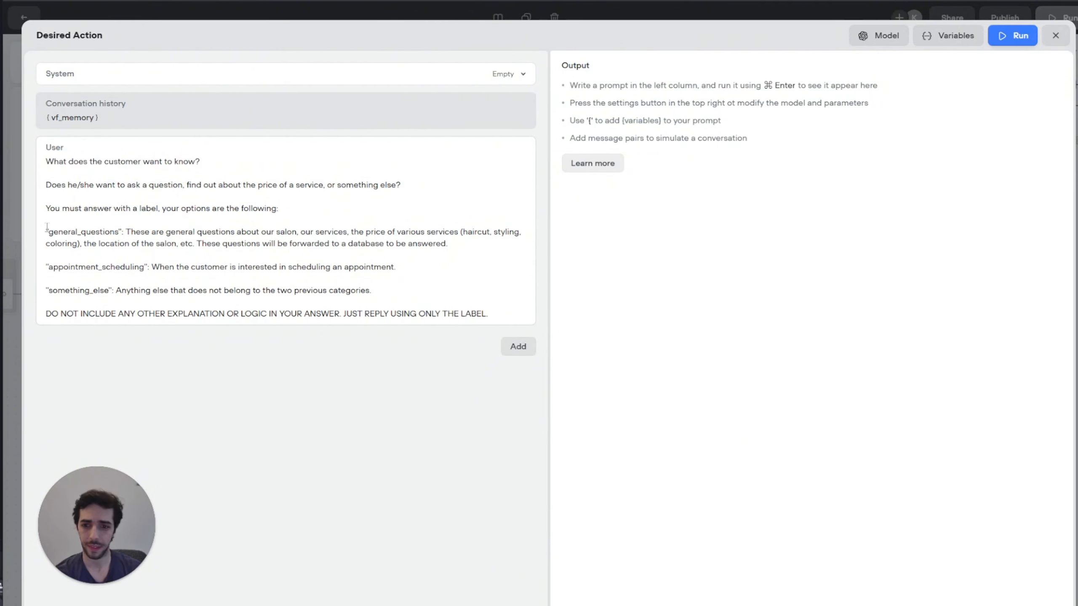
{"action": "left_click_drag", "start_coordinate": [48, 233], "coordinate": [119, 229]}
{"action": "key", "text": "ctrl+c"}
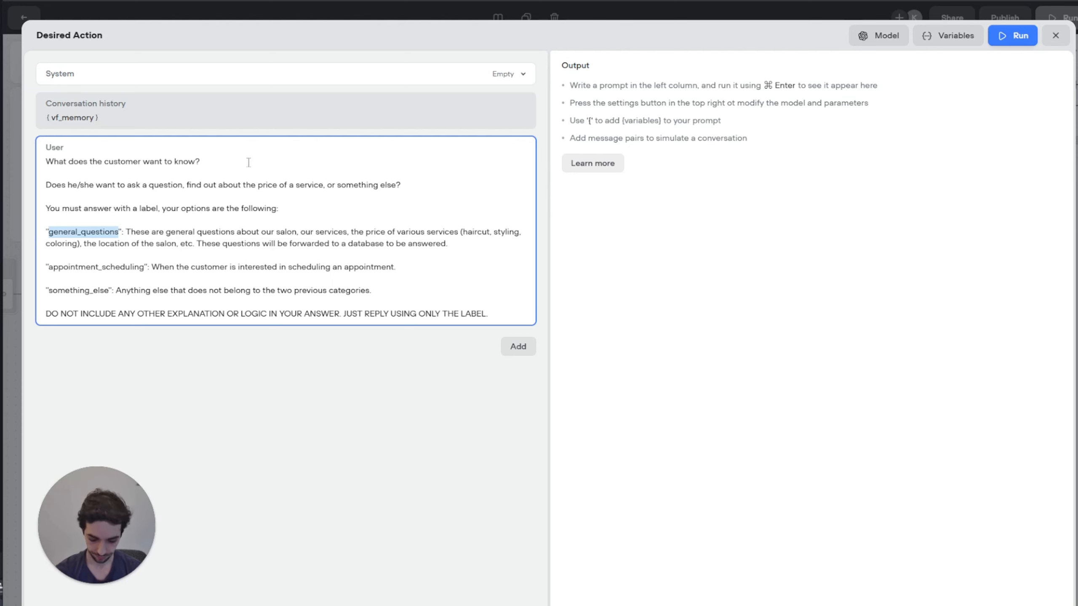
{"action": "left_click", "coordinate": [1056, 36]}
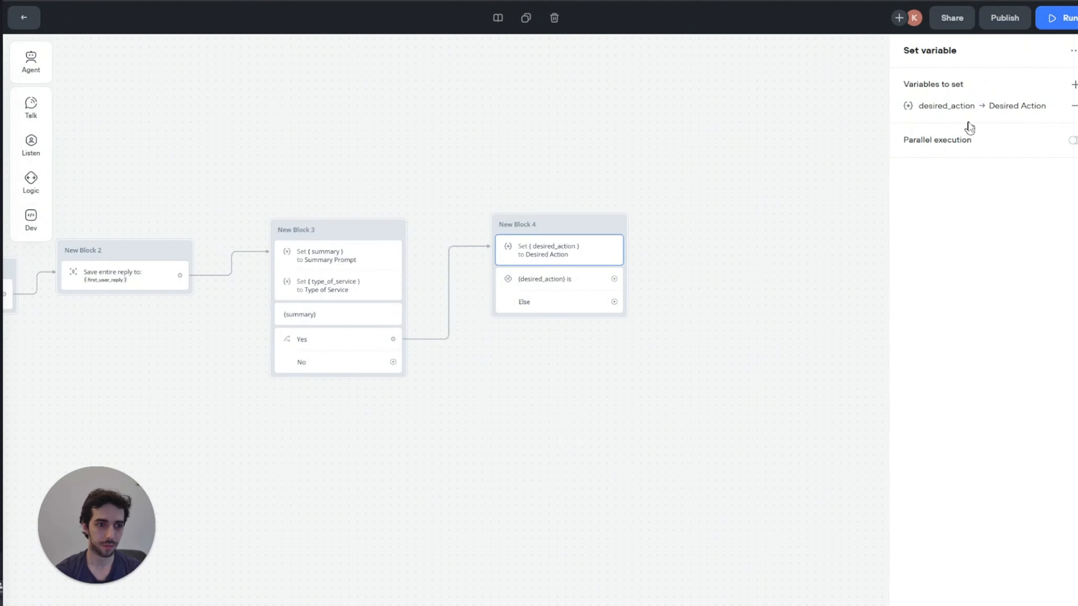
{"action": "left_click", "coordinate": [574, 291]}
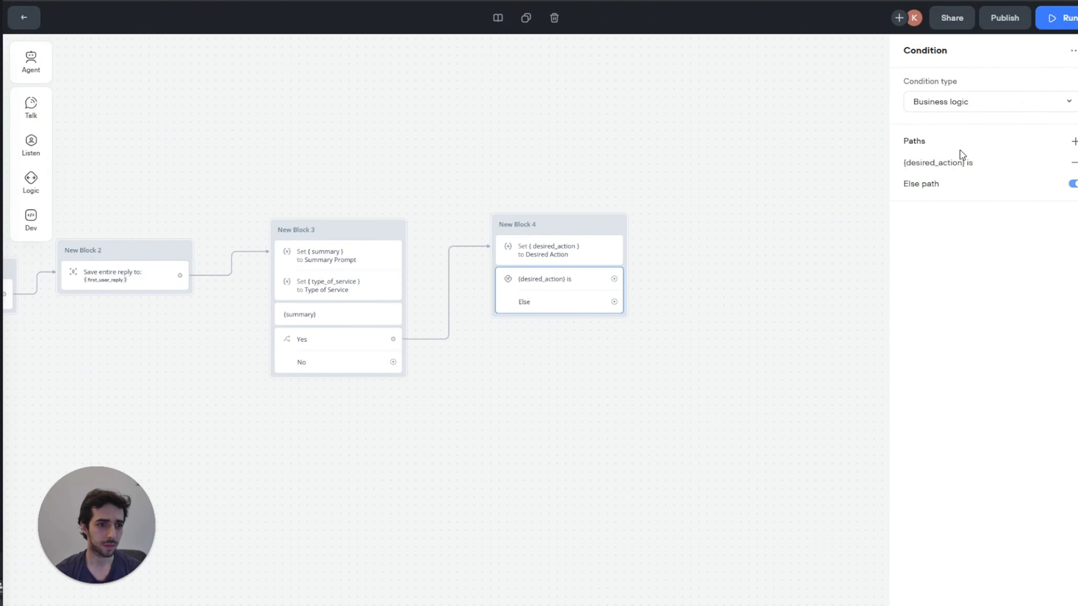
{"action": "left_click", "coordinate": [958, 162]}
{"action": "key", "text": "ctrl+v"}
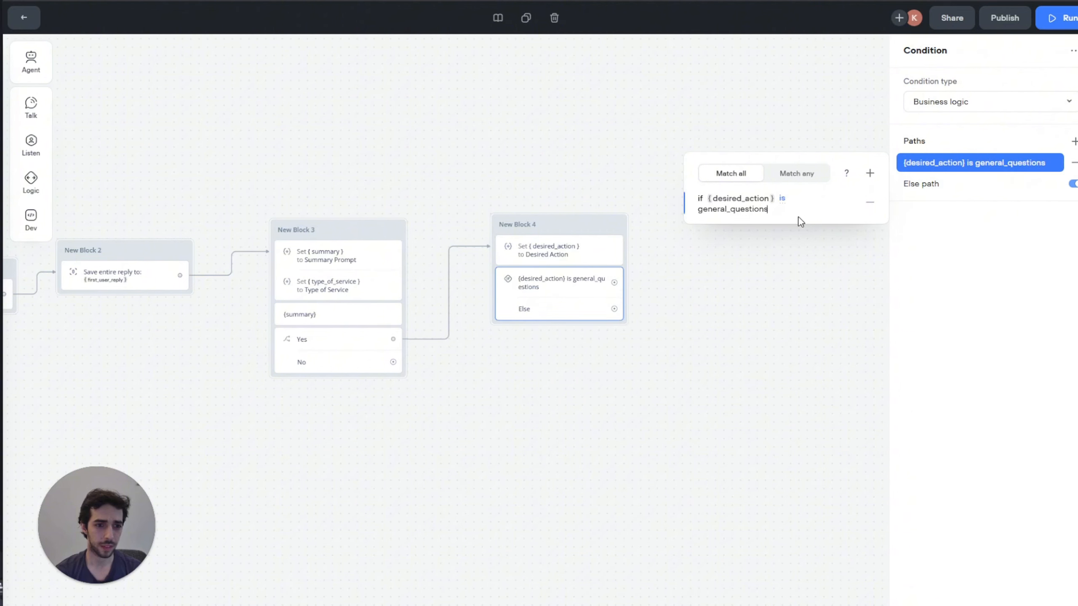
Step: Add a second path testing desired_action against appointment_scheduling
{"action": "left_click", "coordinate": [1072, 141]}
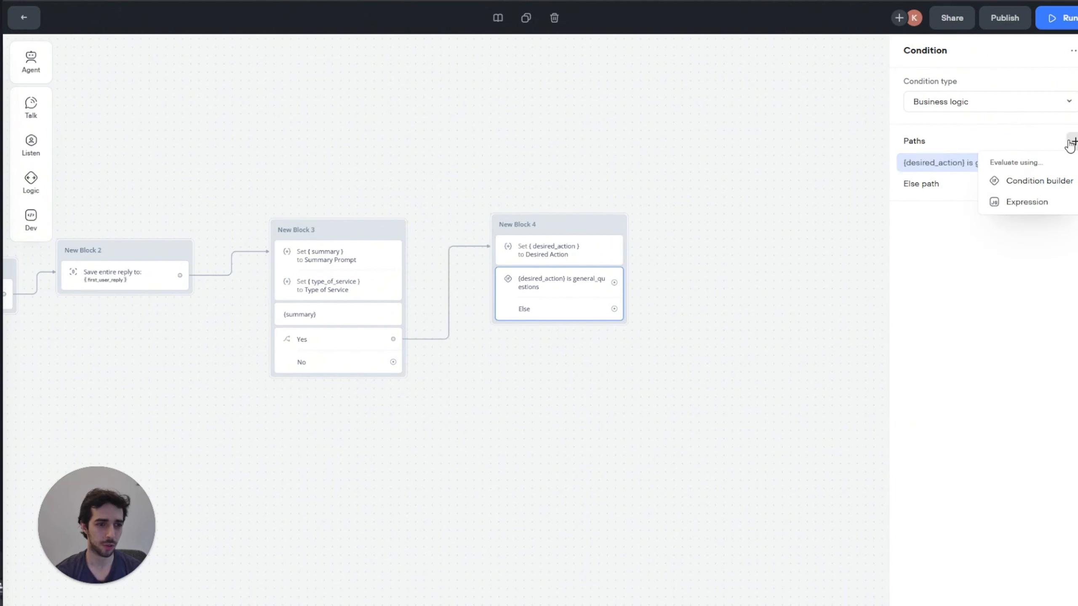
{"action": "left_click", "coordinate": [1036, 179]}
{"action": "left_click", "coordinate": [730, 226]}
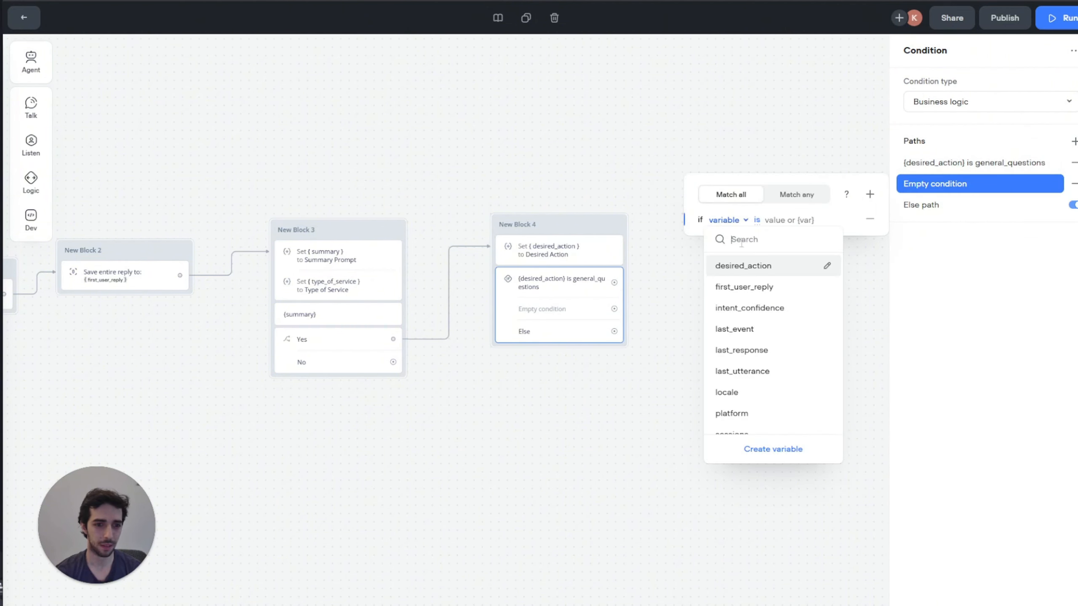
{"action": "left_click", "coordinate": [753, 264]}
{"action": "left_click", "coordinate": [805, 219]}
{"action": "type", "text": "appointment"}
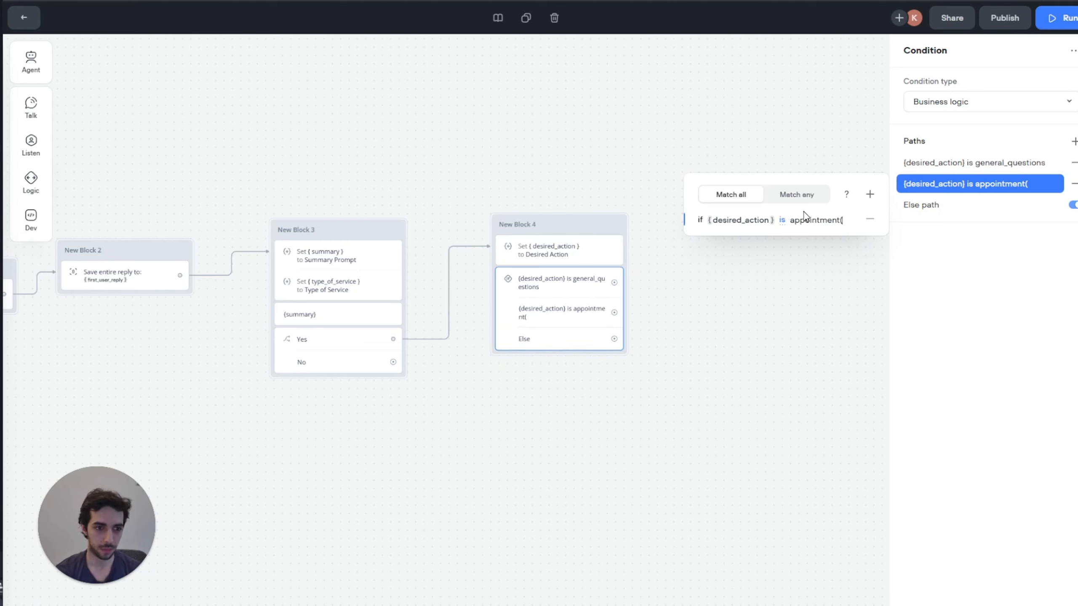
{"action": "type", "text": "_s"}
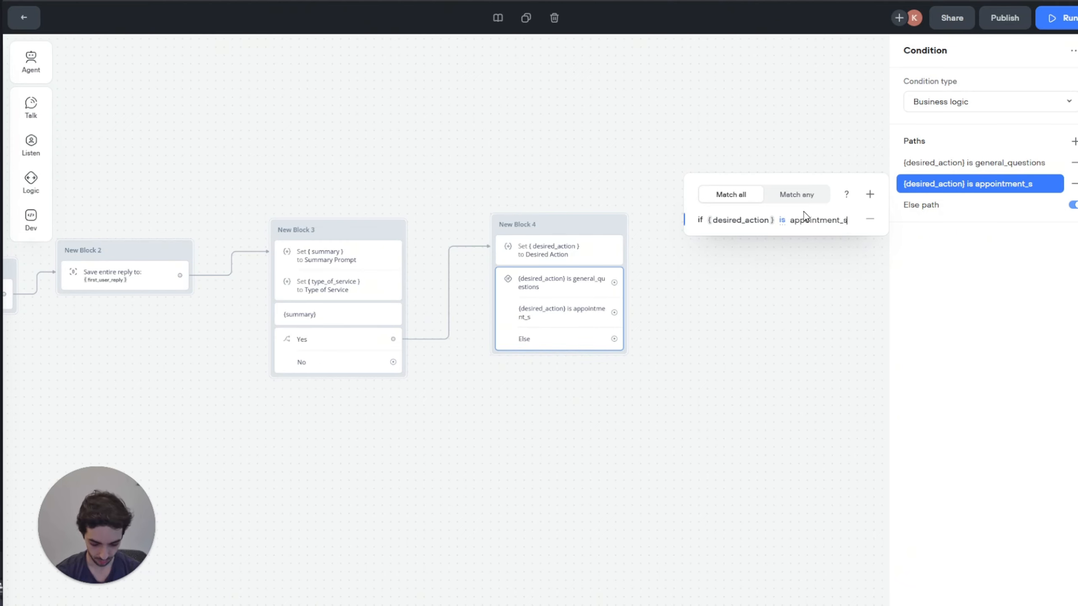
{"action": "type", "text": "cheduling"}
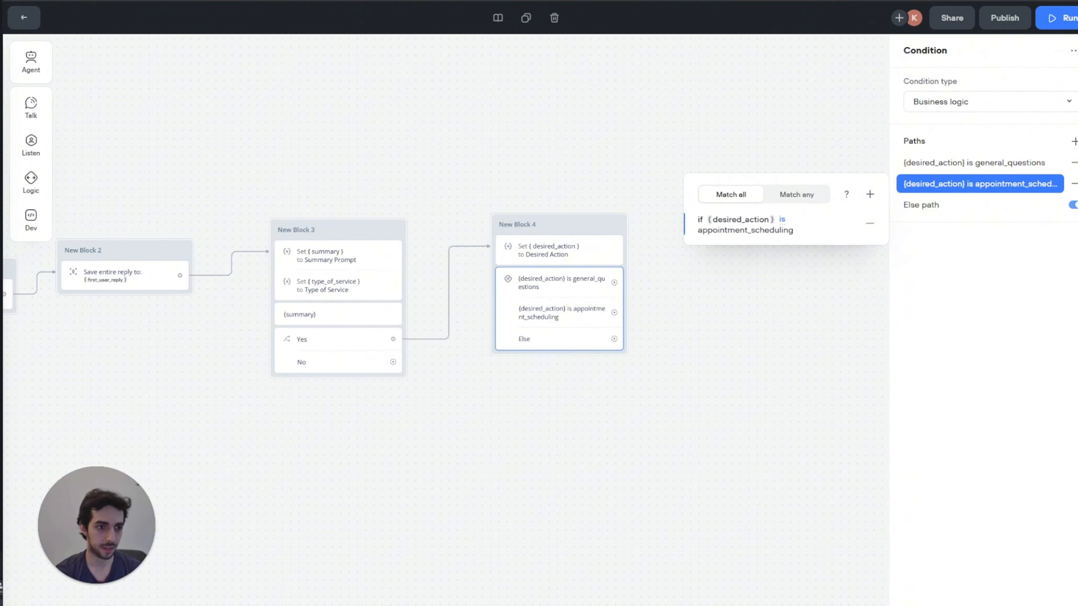
Step: Add a third path testing desired_action against something_else
{"action": "left_click", "coordinate": [1074, 142]}
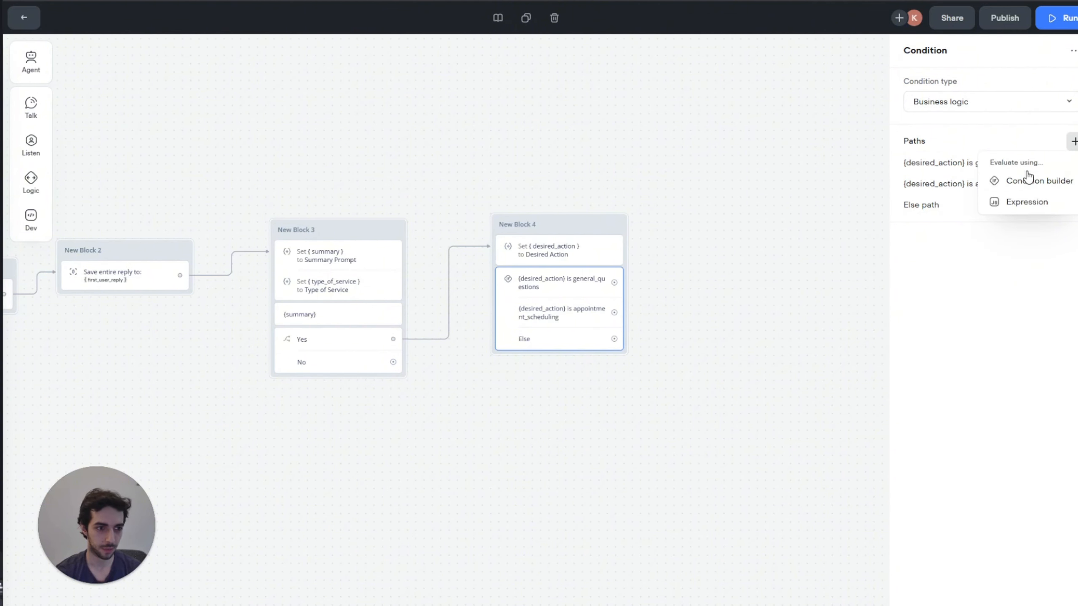
{"action": "left_click", "coordinate": [1018, 180]}
{"action": "left_click", "coordinate": [723, 241]}
{"action": "left_click", "coordinate": [750, 289]}
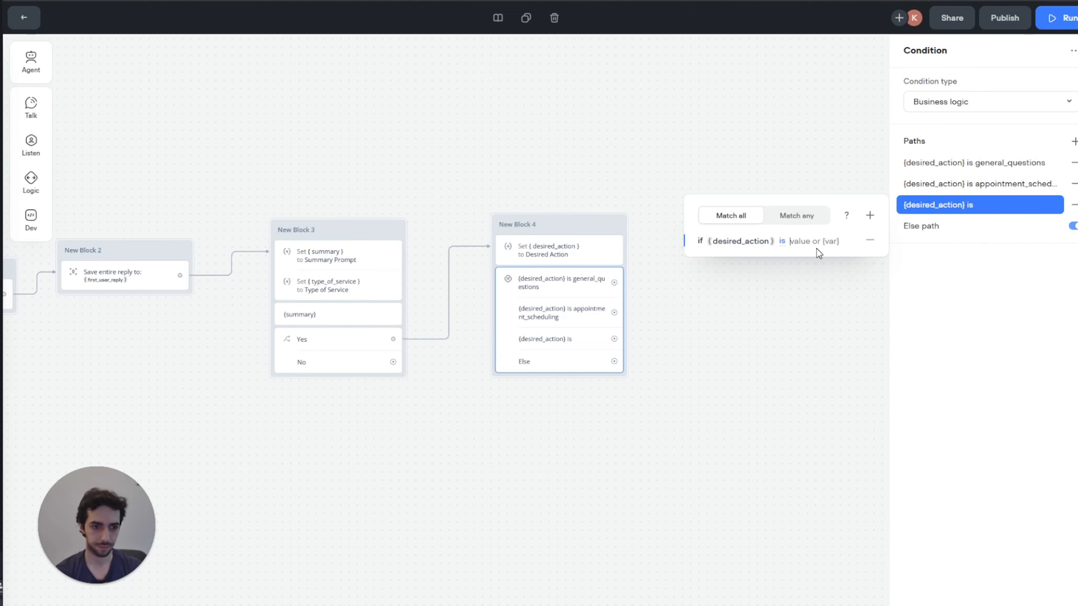
{"action": "type", "text": "something"}
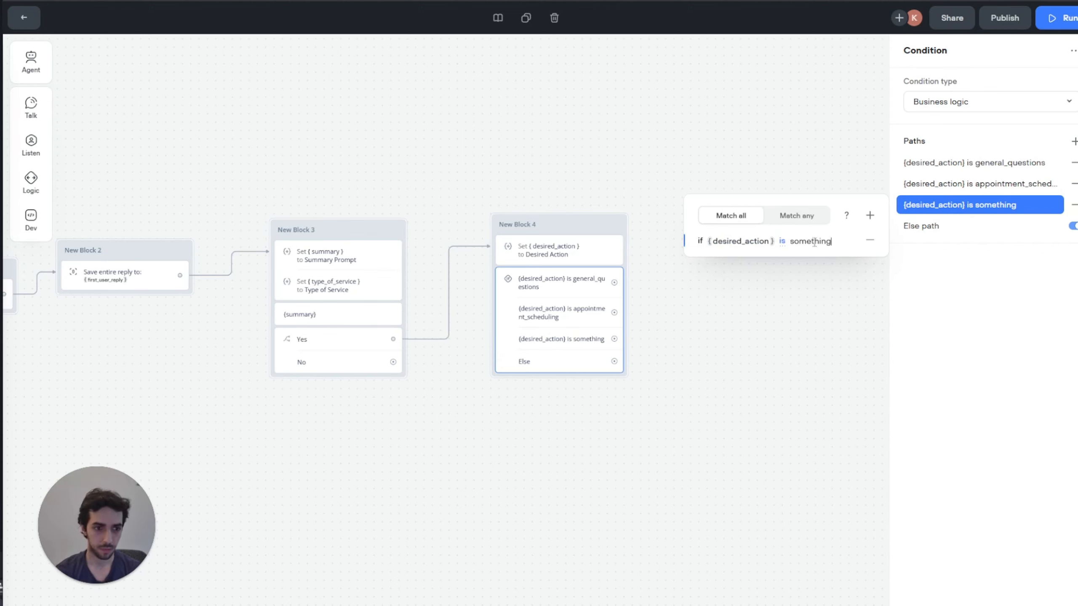
{"action": "type", "text": "_eks"}
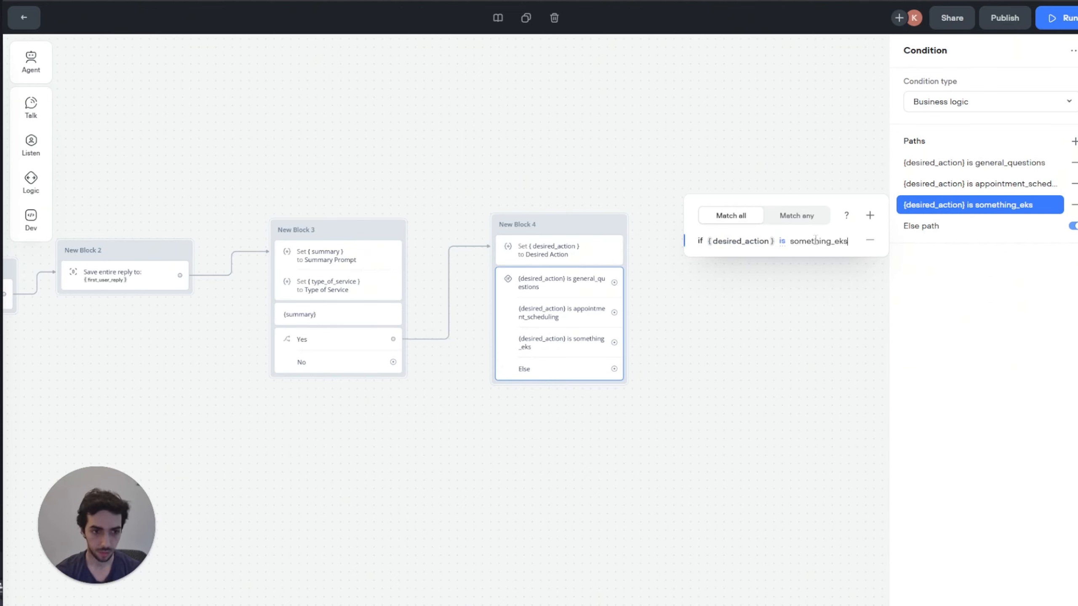
{"action": "type", "text": "e"}
{"action": "key", "text": "BackSpace"}
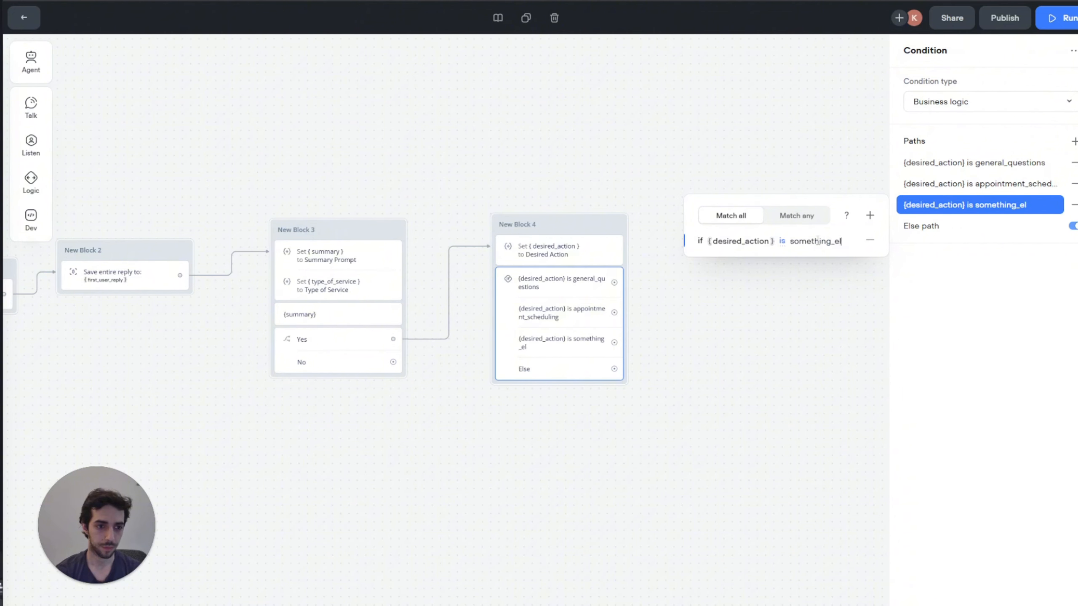
{"action": "type", "text": "se"}
{"action": "left_click", "coordinate": [721, 454]}
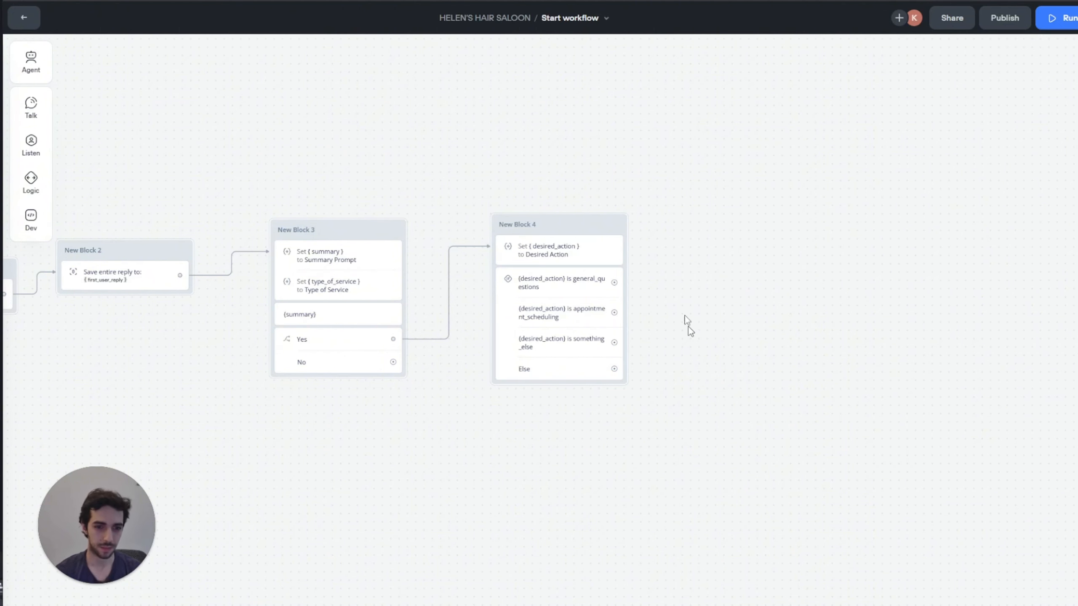
Step: Rename New Block 4 to 'Intent Classifier' and draw a new connection from its general_questions path
{"action": "left_click_drag", "start_coordinate": [642, 149], "coordinate": [573, 198]}
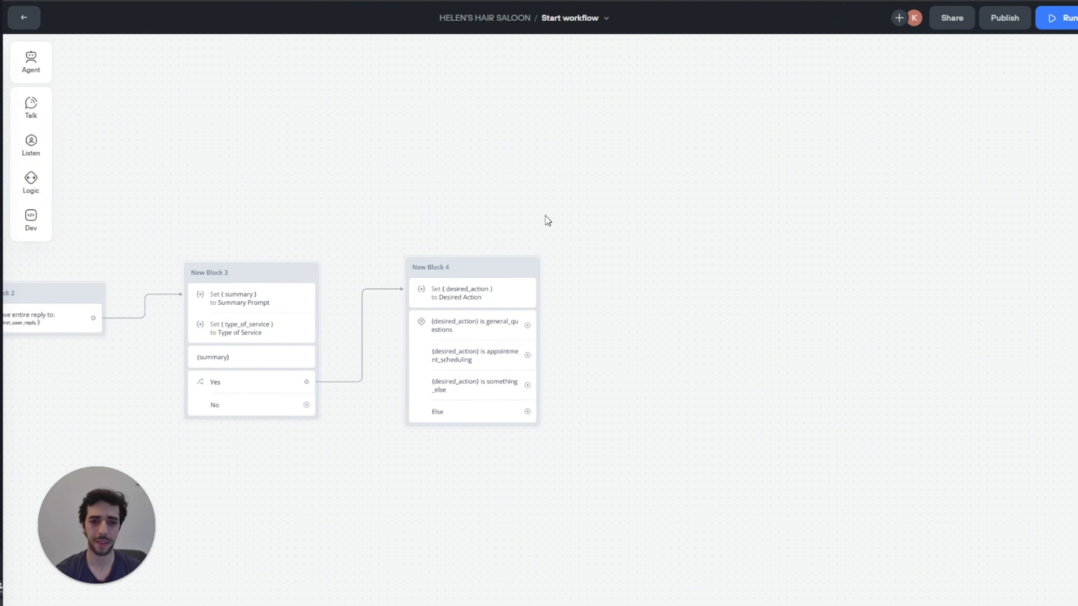
{"action": "left_click", "coordinate": [426, 269]}
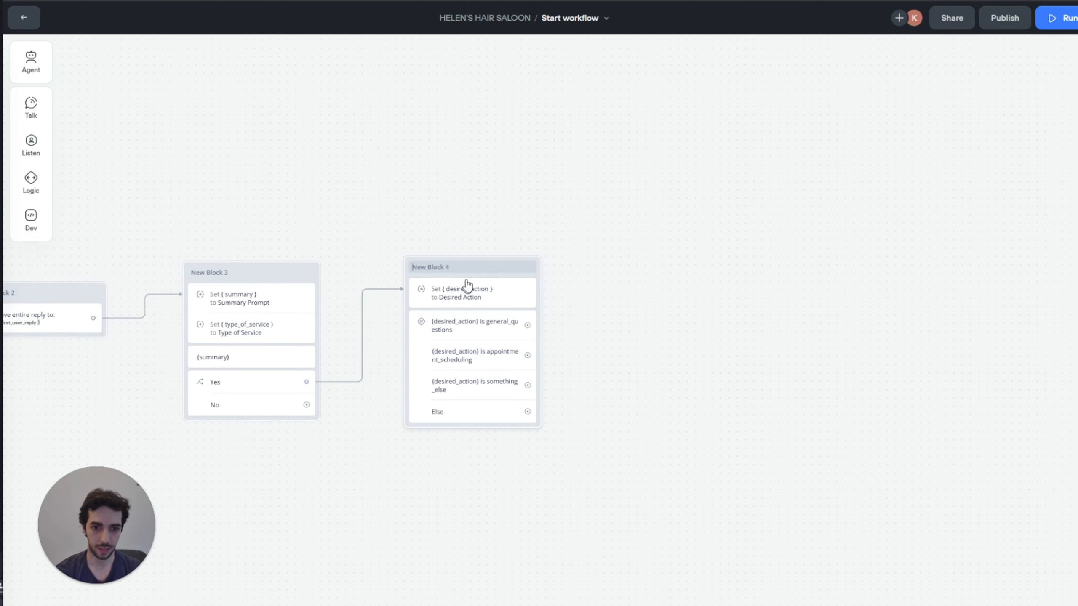
{"action": "double_click", "coordinate": [444, 268]}
{"action": "type", "text": "Intent Classifier"}
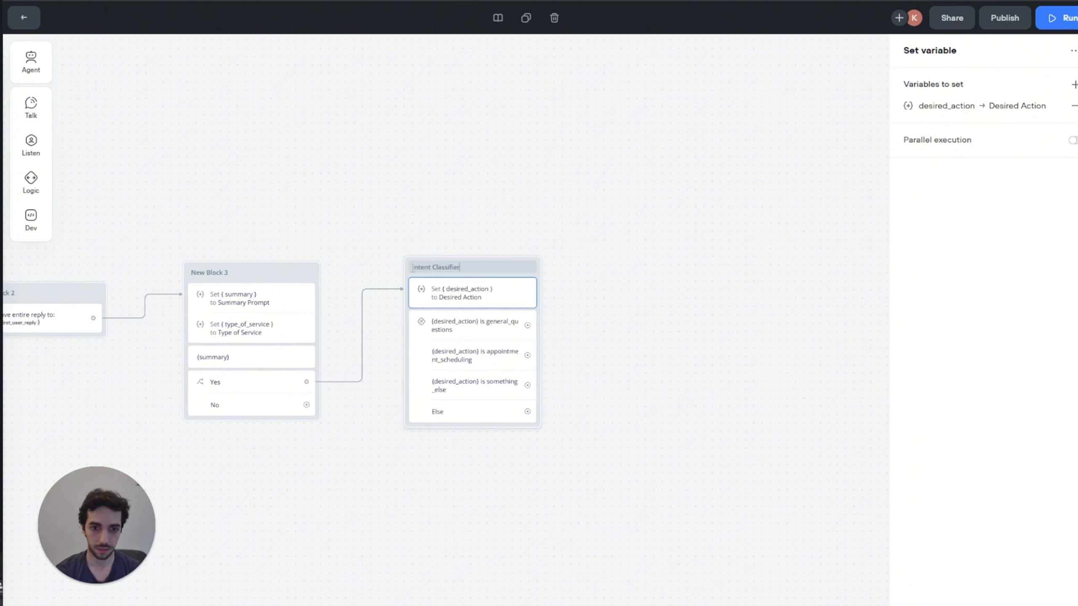
{"action": "left_click", "coordinate": [484, 189]}
{"action": "left_click_drag", "start_coordinate": [574, 249], "coordinate": [492, 246]}
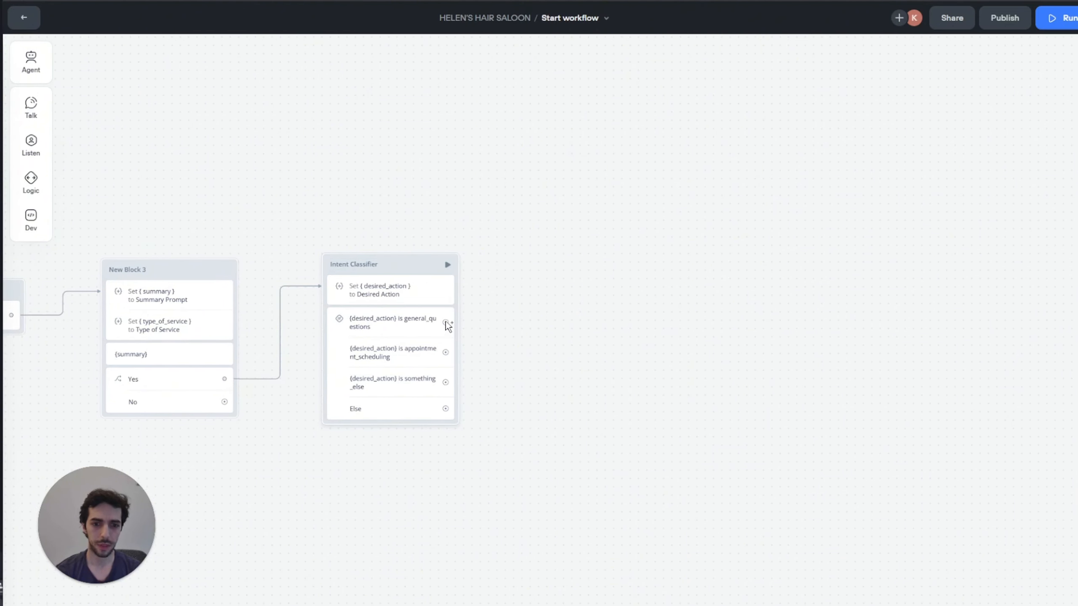
{"action": "left_click_drag", "start_coordinate": [445, 322], "coordinate": [518, 220]}
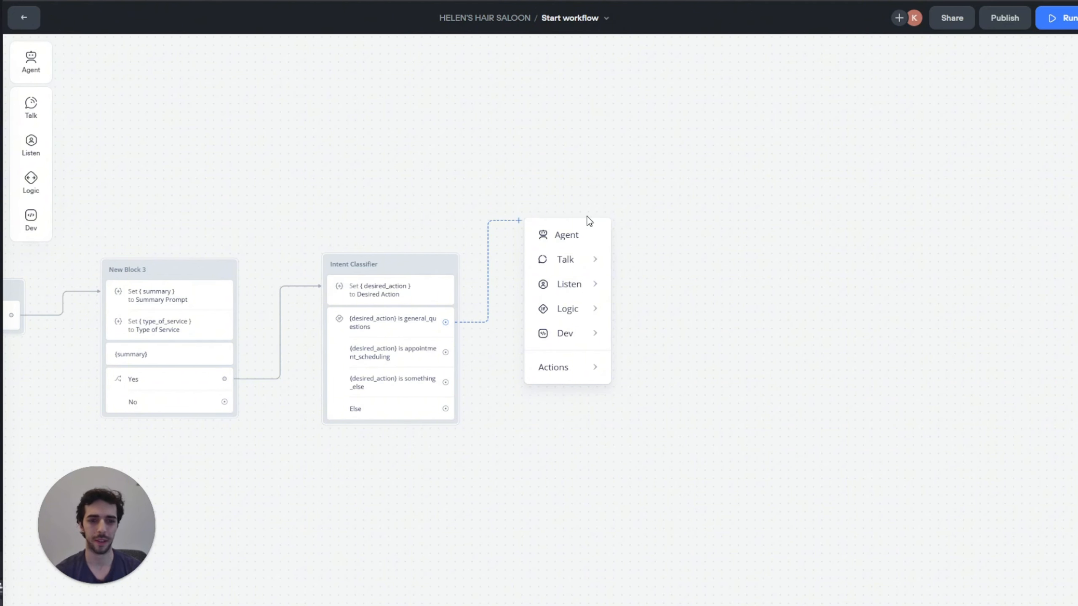
Step: Add a KB search block on the general_questions path and paste the prepared query into its Question
{"action": "mouse_move", "coordinate": [565, 257]}
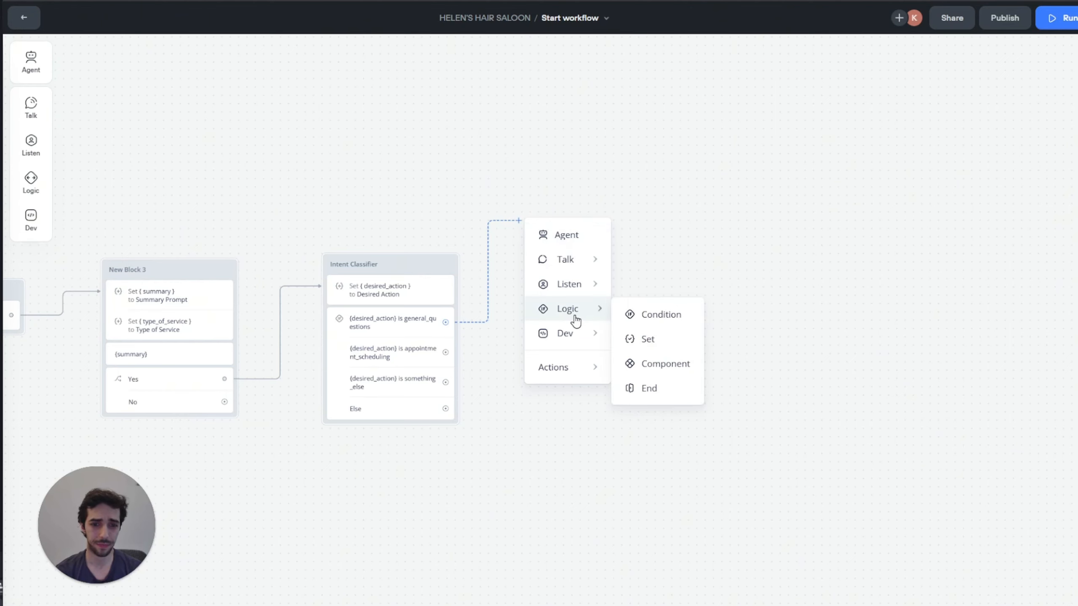
{"action": "mouse_move", "coordinate": [578, 348]}
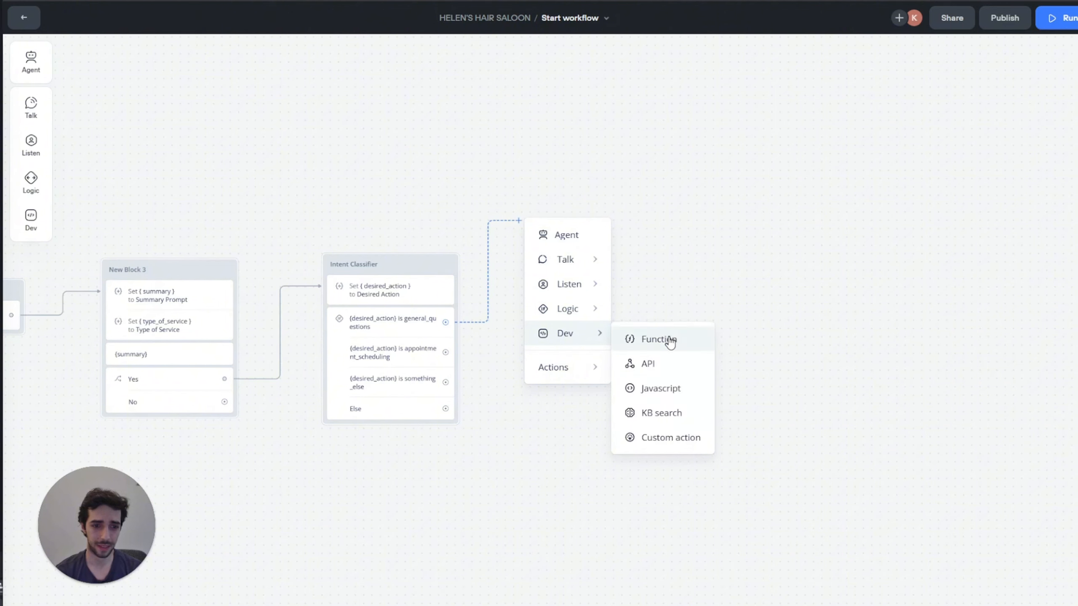
{"action": "left_click", "coordinate": [663, 418]}
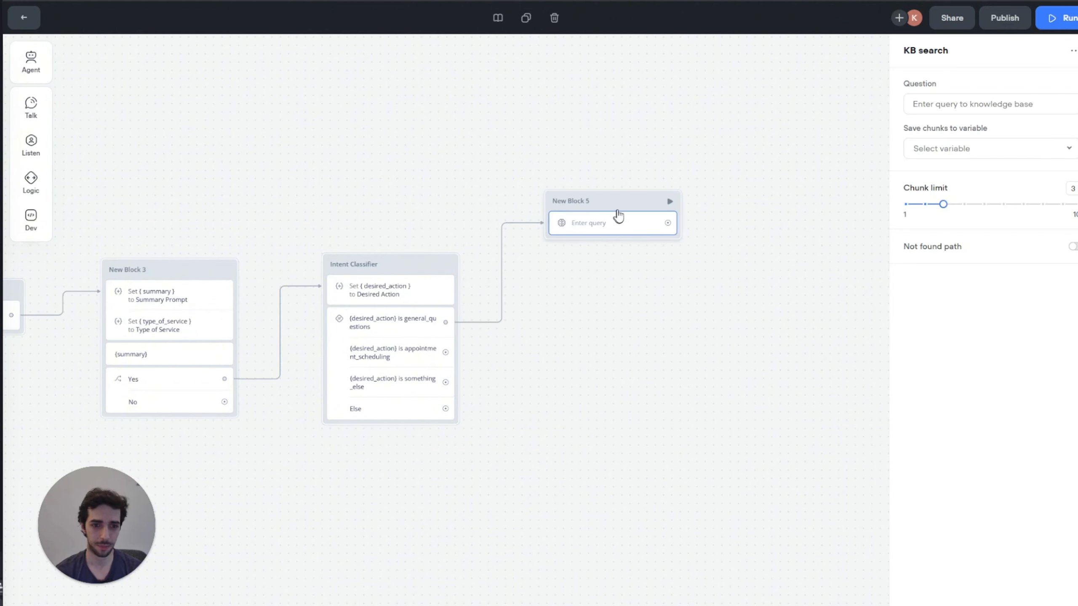
{"action": "left_click_drag", "start_coordinate": [616, 211], "coordinate": [567, 184]}
{"action": "left_click", "coordinate": [574, 216]}
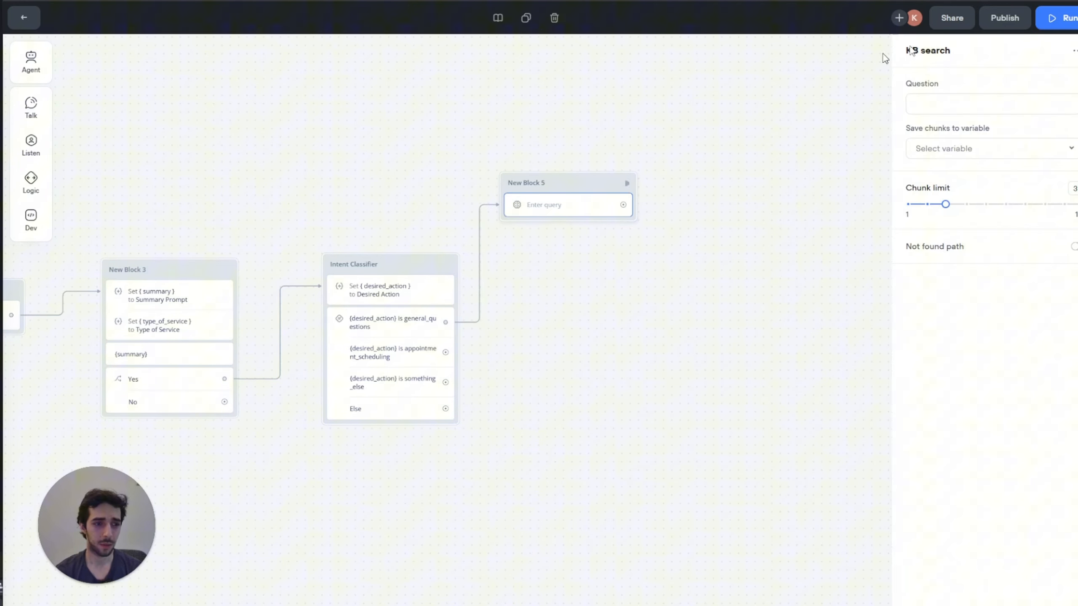
{"action": "left_click", "coordinate": [958, 101]}
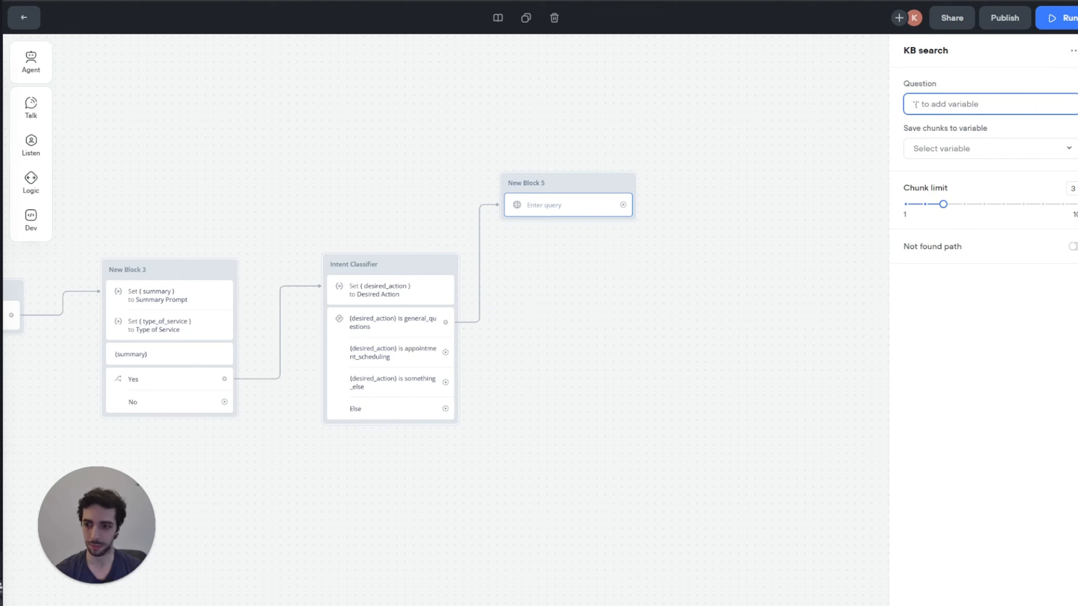
{"action": "key", "text": "Escape"}
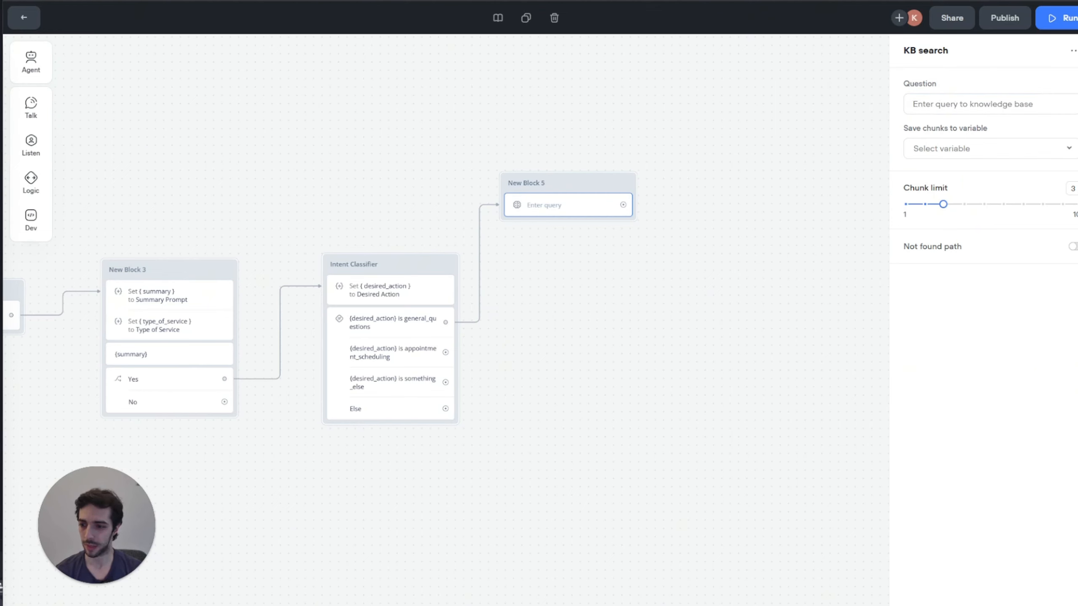
{"action": "left_click", "coordinate": [931, 107]}
{"action": "type", "text": "User's First Message {first_user_response}  Summarized Problem: {summarized_problem}  User's Subsquent Questions: {last_utterance} SAVE THE ANSWER TO VARIABLE \"CHUNKS\""}
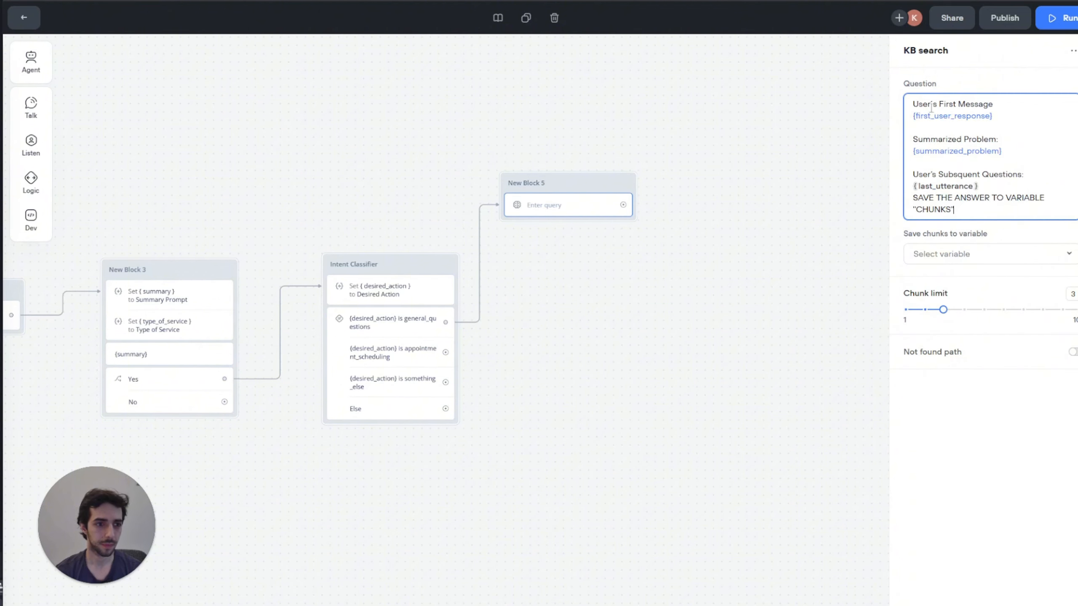
Step: Correct the query's variable references to {first_user_reply} and {summary}
{"action": "left_click", "coordinate": [994, 116]}
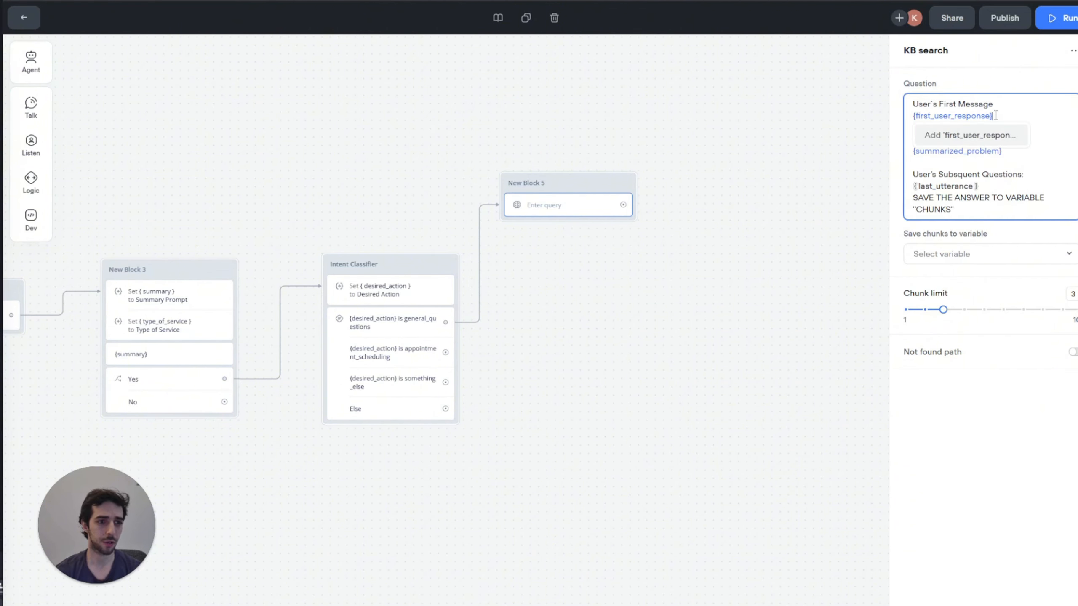
{"action": "key", "text": "BackSpace"}
{"action": "key", "text": "BackSpace"}
{"action": "key", "text": "BackSpace"}
{"action": "key", "text": "BackSpace"}
{"action": "key", "text": "BackSpace"}
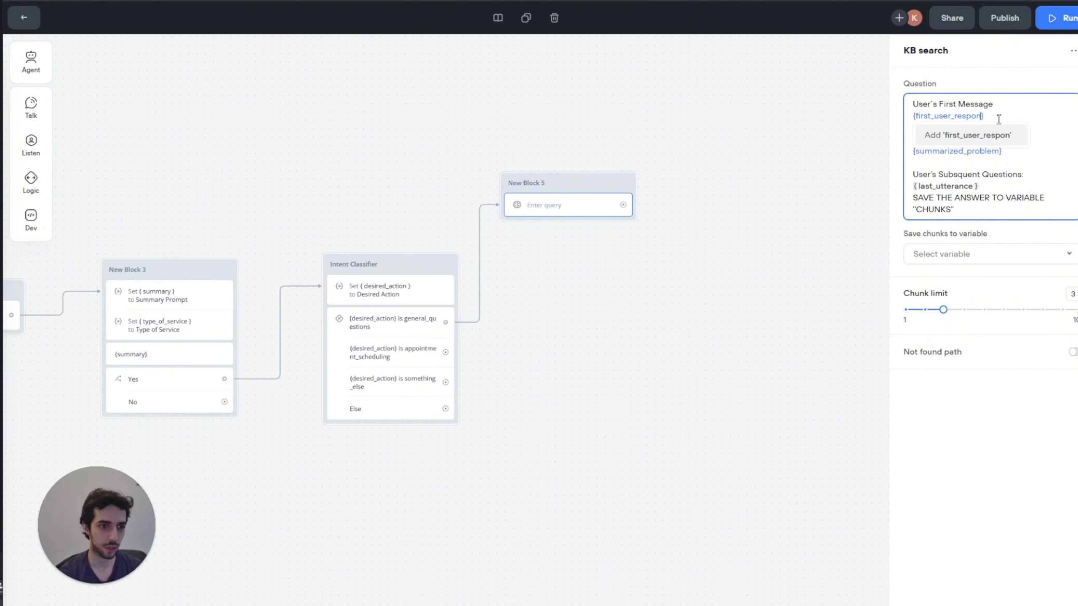
{"action": "key", "text": "BackSpace"}
{"action": "left_click", "coordinate": [984, 136]}
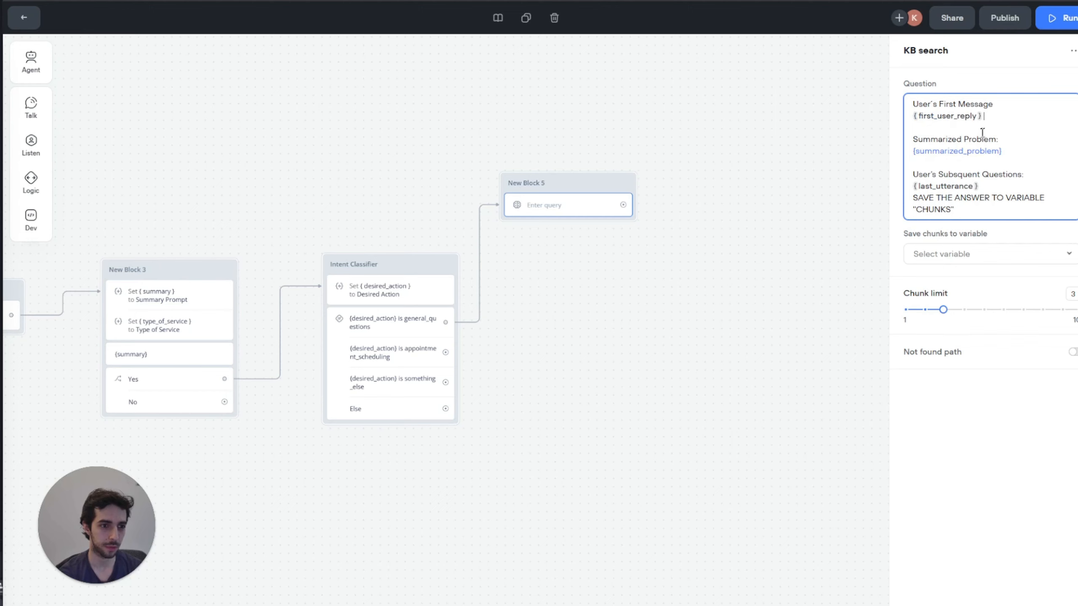
{"action": "left_click", "coordinate": [999, 149]}
{"action": "key", "text": "BackSpace"}
{"action": "key", "text": "BackSpace"}
{"action": "key", "text": "BackSpace"}
{"action": "key", "text": "BackSpace"}
{"action": "key", "text": "BackSpace"}
{"action": "key", "text": "BackSpace"}
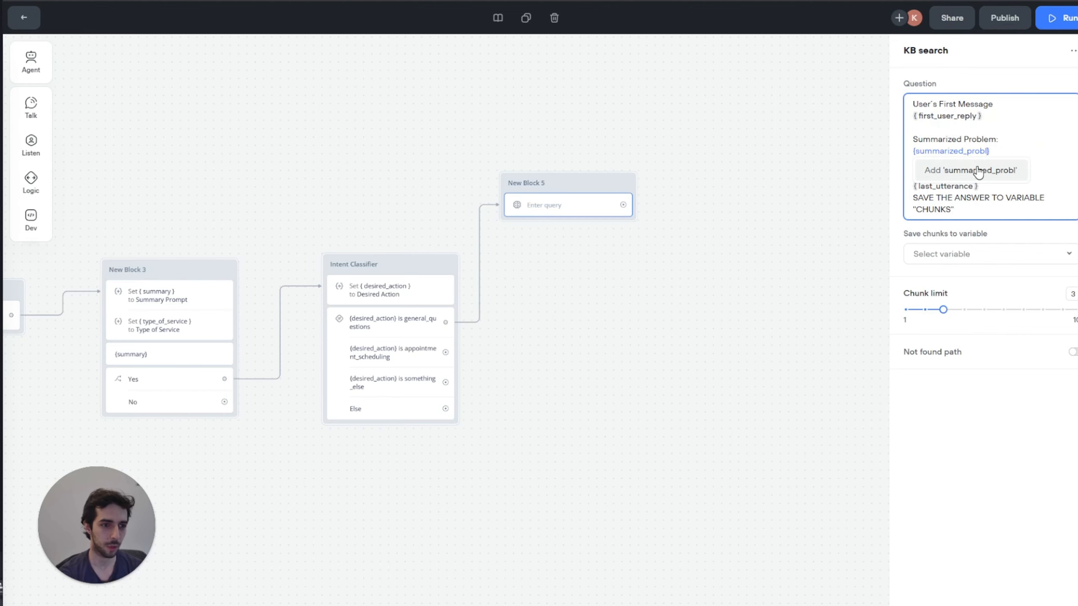
{"action": "key", "text": "BackSpace"}
{"action": "key", "text": "BackSpace"}
{"action": "key", "text": "BackSpace"}
{"action": "key", "text": "BackSpace"}
{"action": "key", "text": "BackSpace"}
{"action": "key", "text": "BackSpace"}
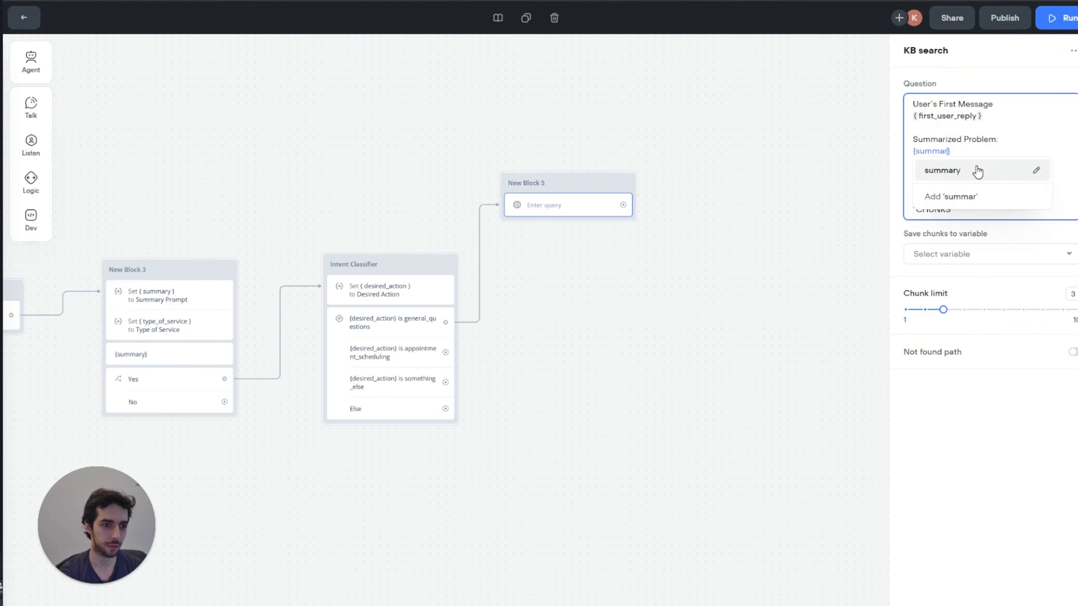
{"action": "left_click", "coordinate": [975, 170]}
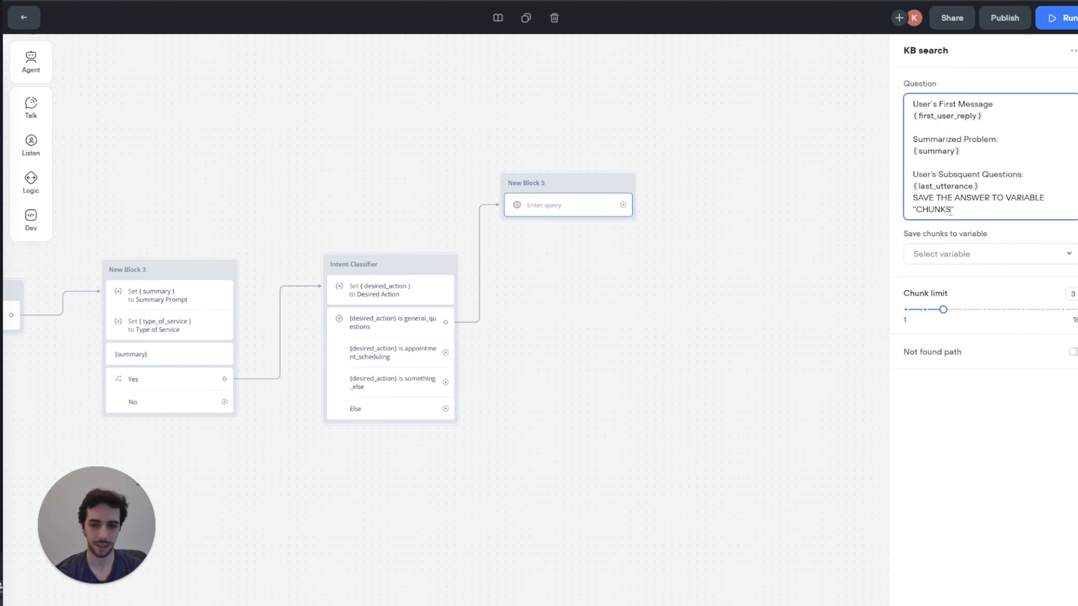
Step: Save the KB search results to a newly created 'chunks' variable
{"action": "left_click", "coordinate": [981, 253]}
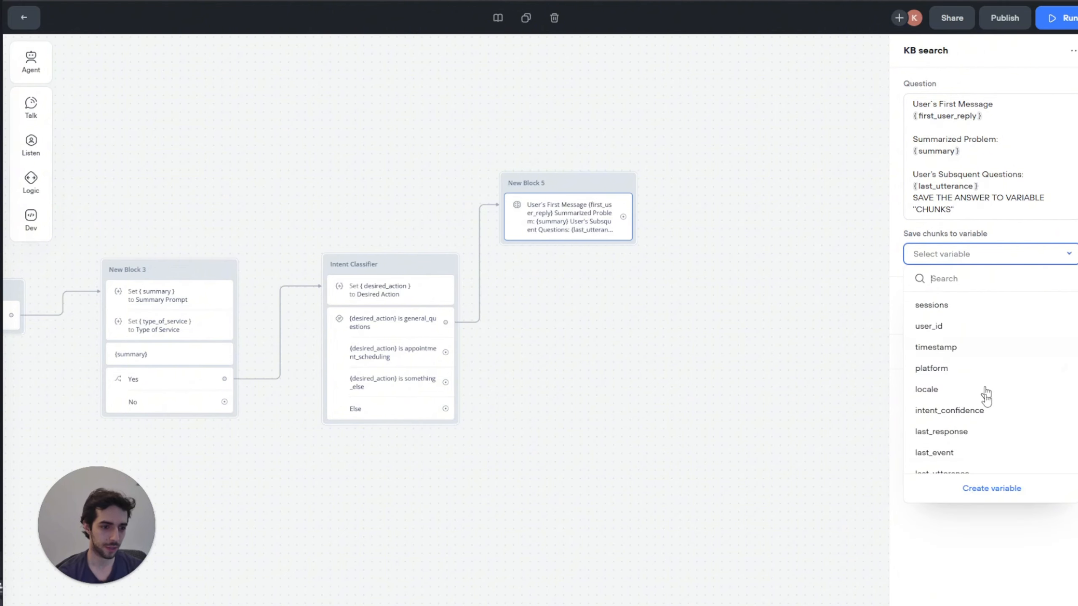
{"action": "left_click", "coordinate": [1014, 489]}
{"action": "type", "text": "chunkj"}
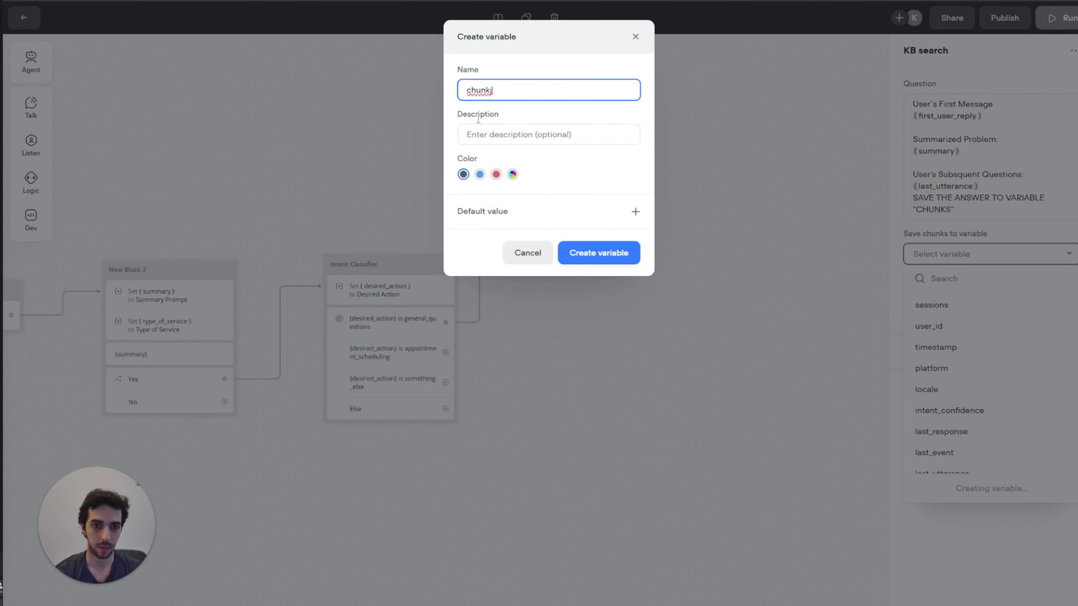
{"action": "key", "text": "BackSpace"}
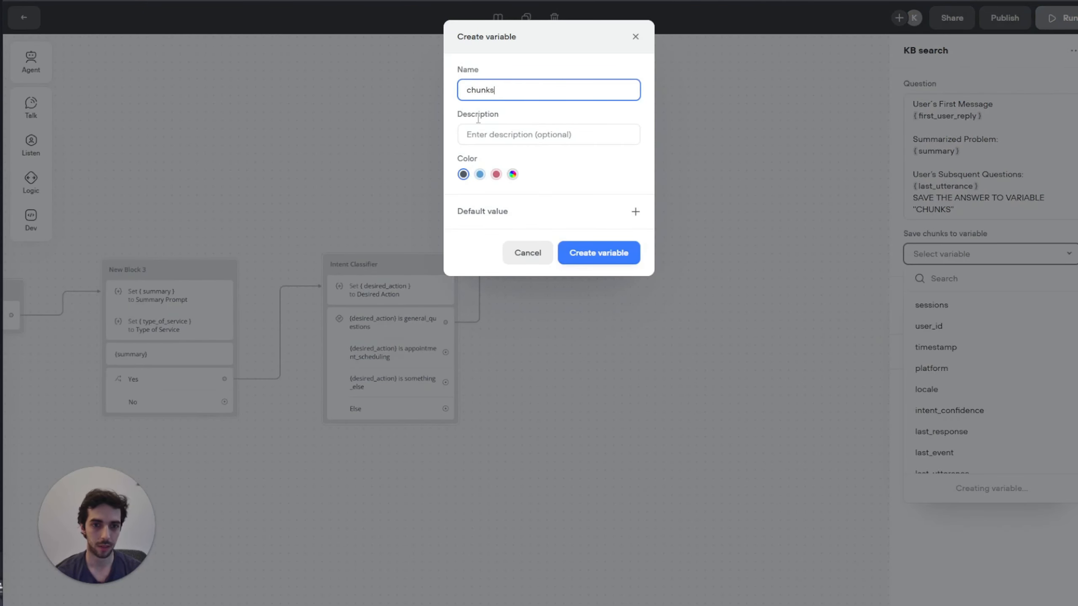
{"action": "left_click", "coordinate": [603, 254]}
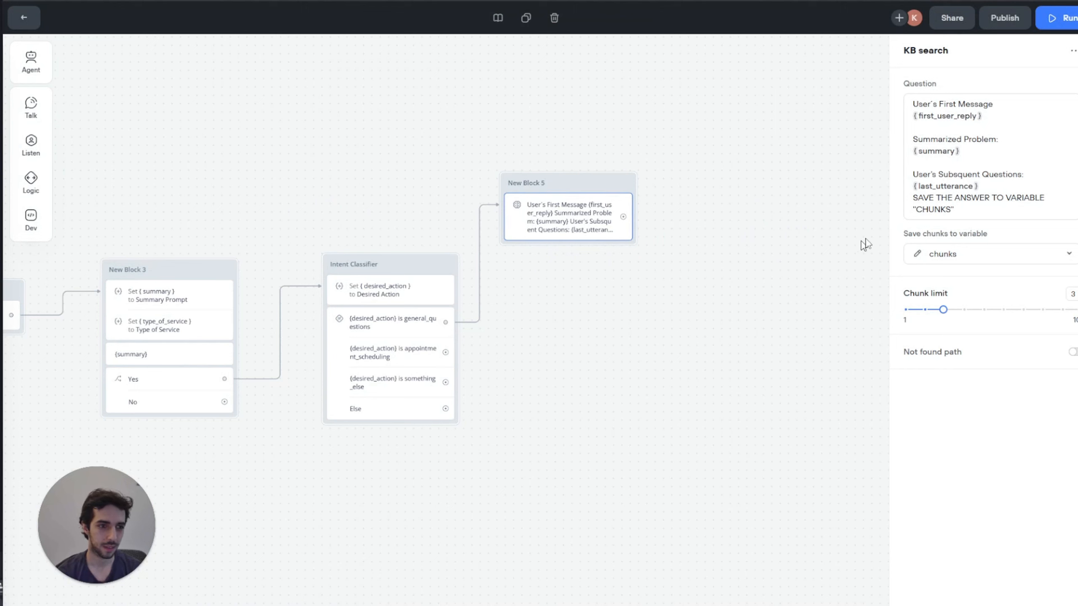
Step: Delete the SAVE THE ANSWER instruction from the question and connect New Block 5's output onward
{"action": "left_click_drag", "start_coordinate": [958, 214], "coordinate": [912, 200]}
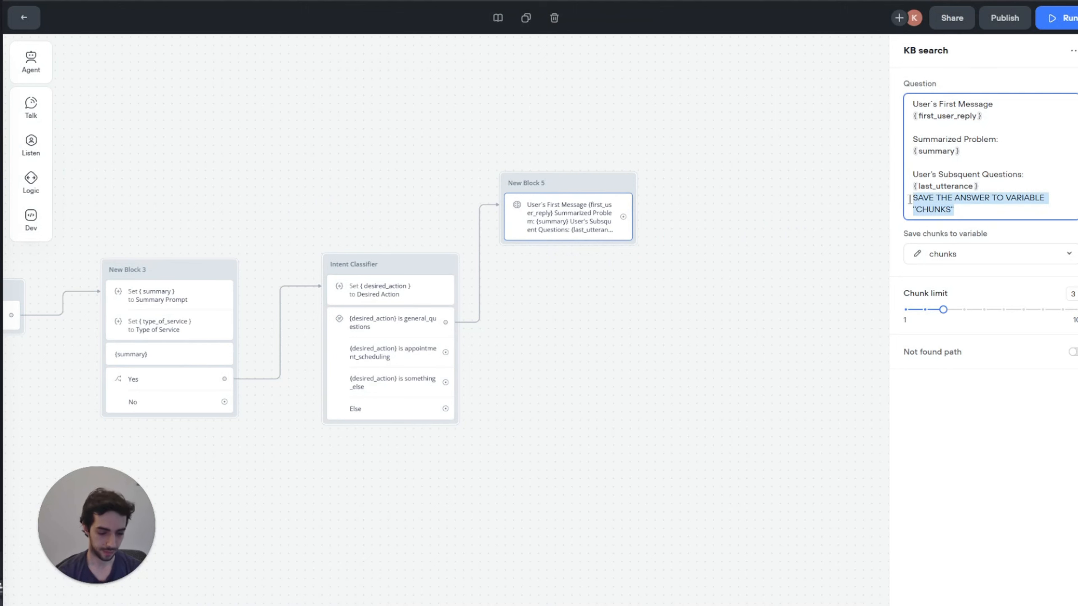
{"action": "key", "text": "BackSpace"}
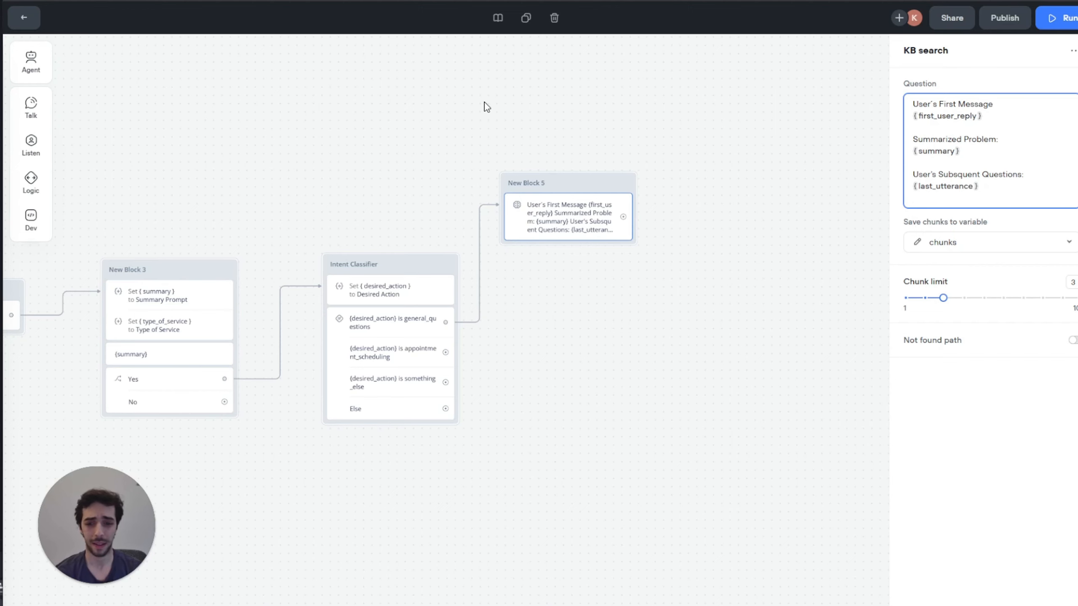
{"action": "left_click_drag", "start_coordinate": [477, 116], "coordinate": [399, 125]}
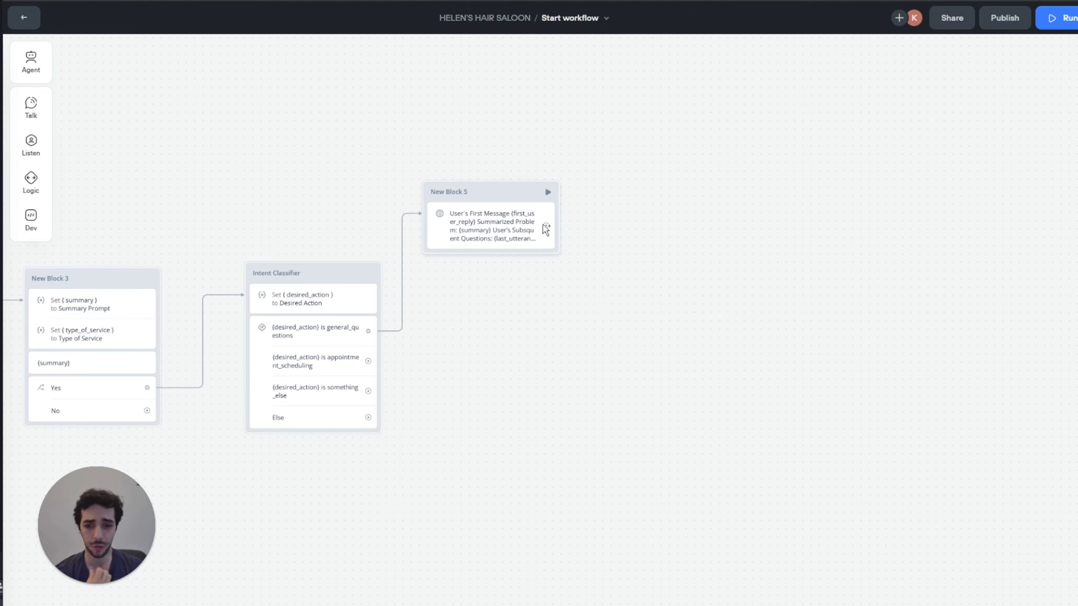
{"action": "left_click_drag", "start_coordinate": [546, 224], "coordinate": [598, 166]}
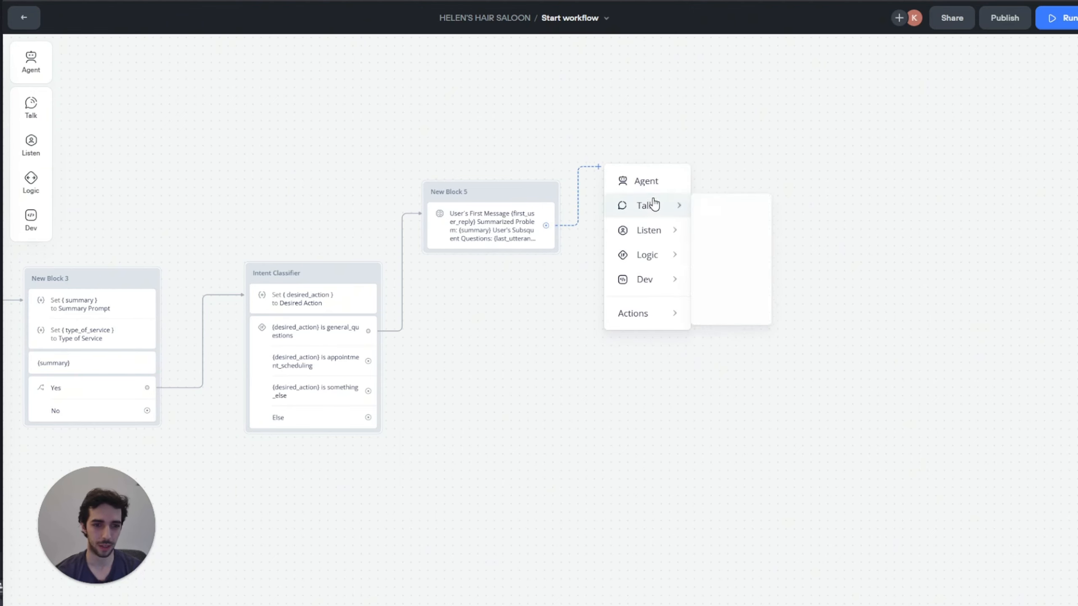
Step: Add a Set block after New Block 5 whose variable comes from a newly created prompt
{"action": "mouse_move", "coordinate": [660, 204]}
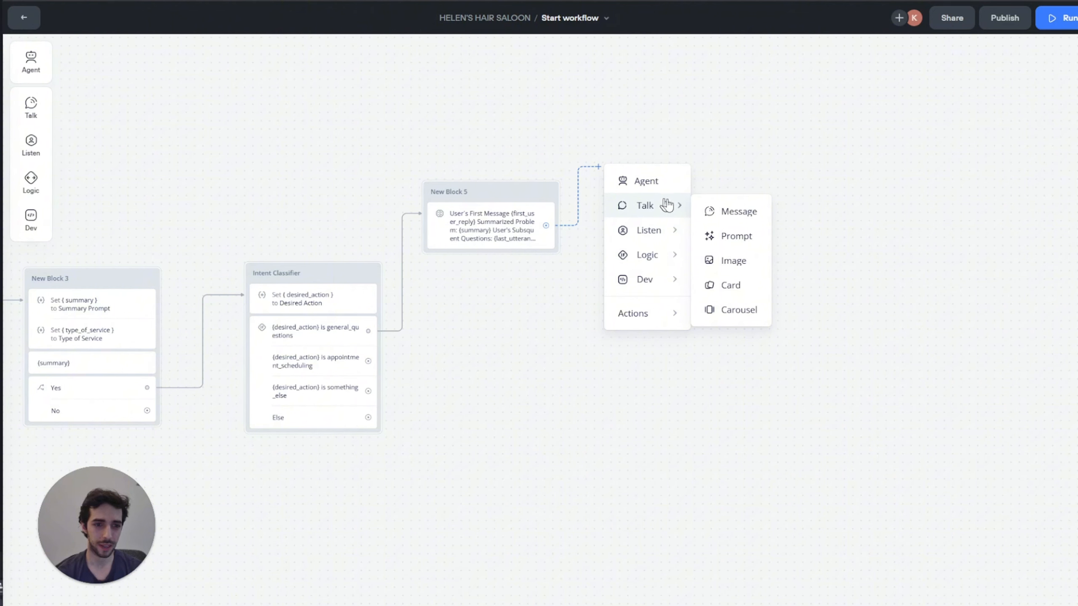
{"action": "mouse_move", "coordinate": [663, 253]}
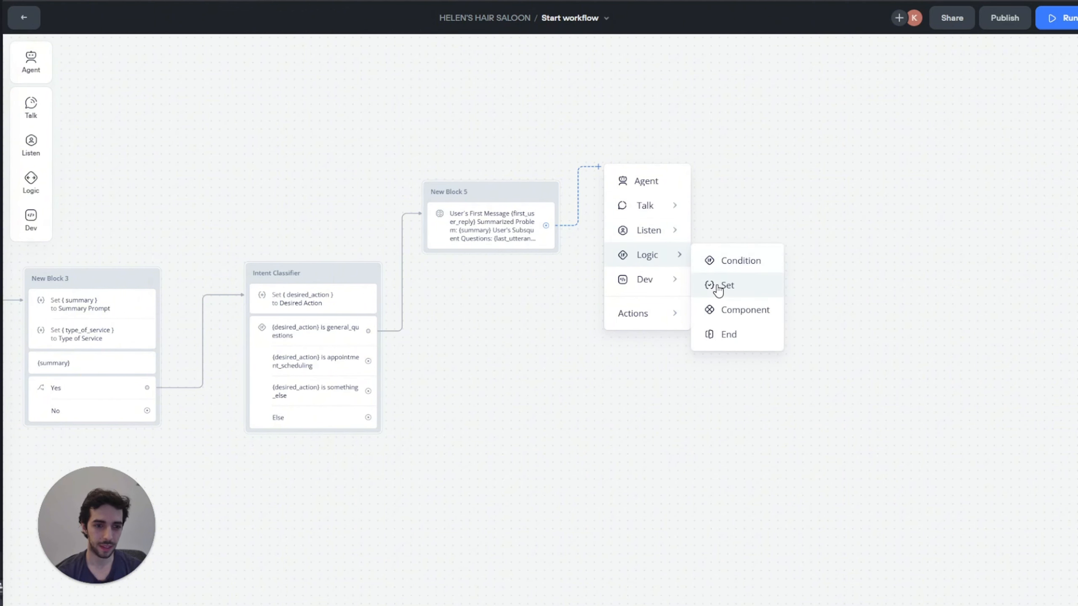
{"action": "left_click", "coordinate": [717, 286]}
{"action": "left_click", "coordinate": [1074, 84]}
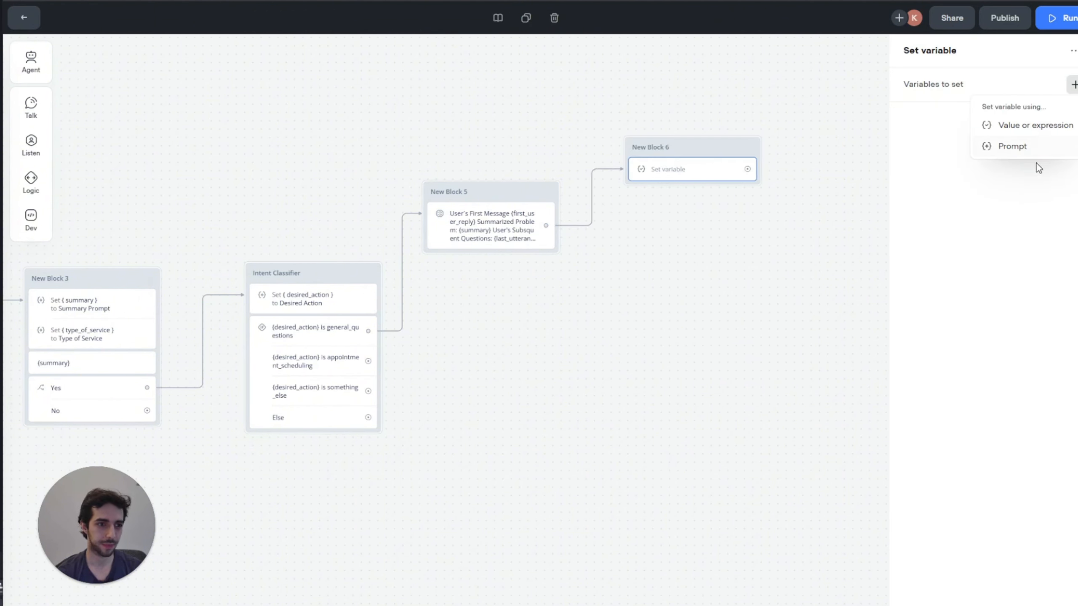
{"action": "left_click", "coordinate": [1022, 145]}
{"action": "left_click", "coordinate": [783, 135]}
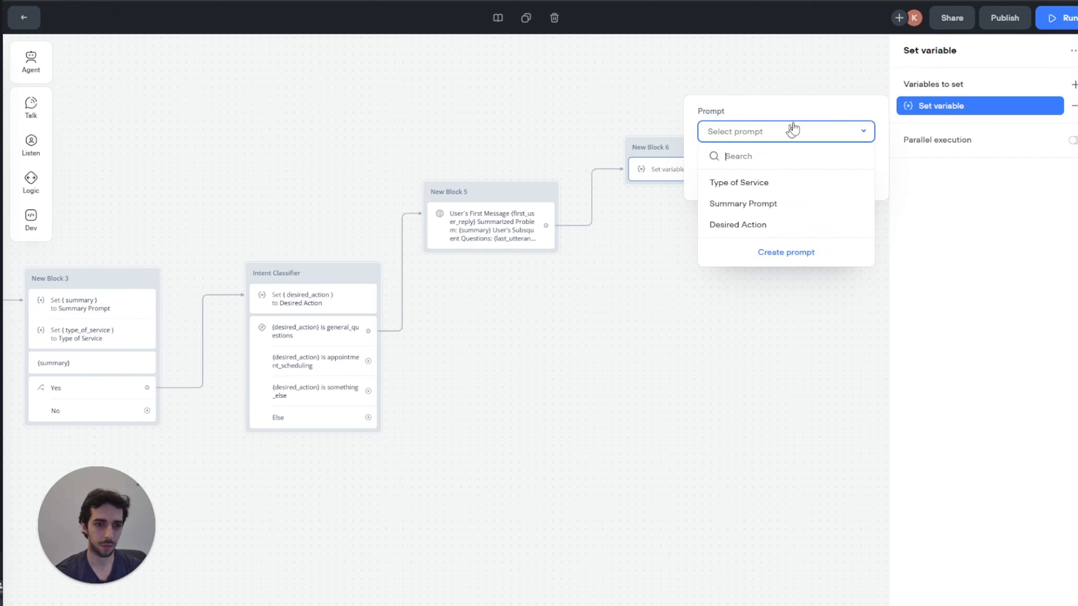
{"action": "left_click", "coordinate": [787, 258]}
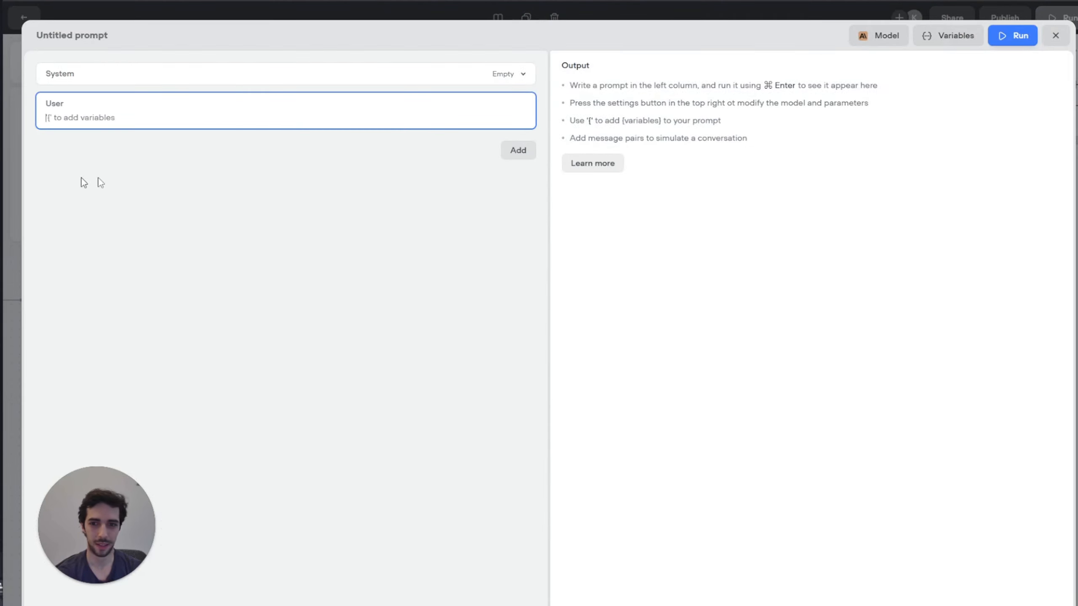
Step: Name the new prompt 'generate answer' and include conversation history in it
{"action": "left_click", "coordinate": [100, 38]}
{"action": "triple_click", "coordinate": [100, 39]}
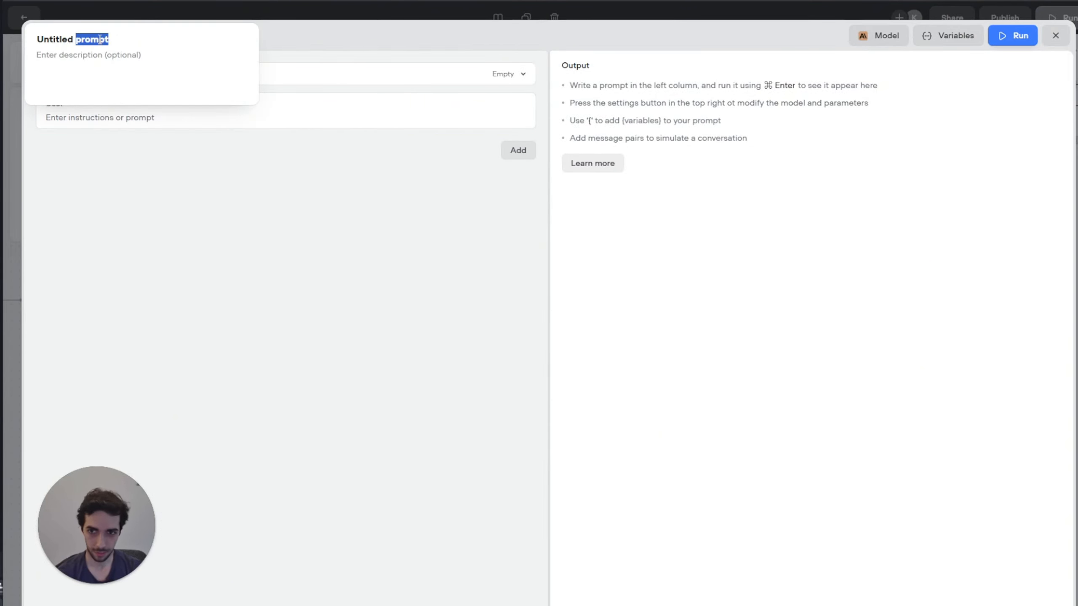
{"action": "type", "text": "generate"}
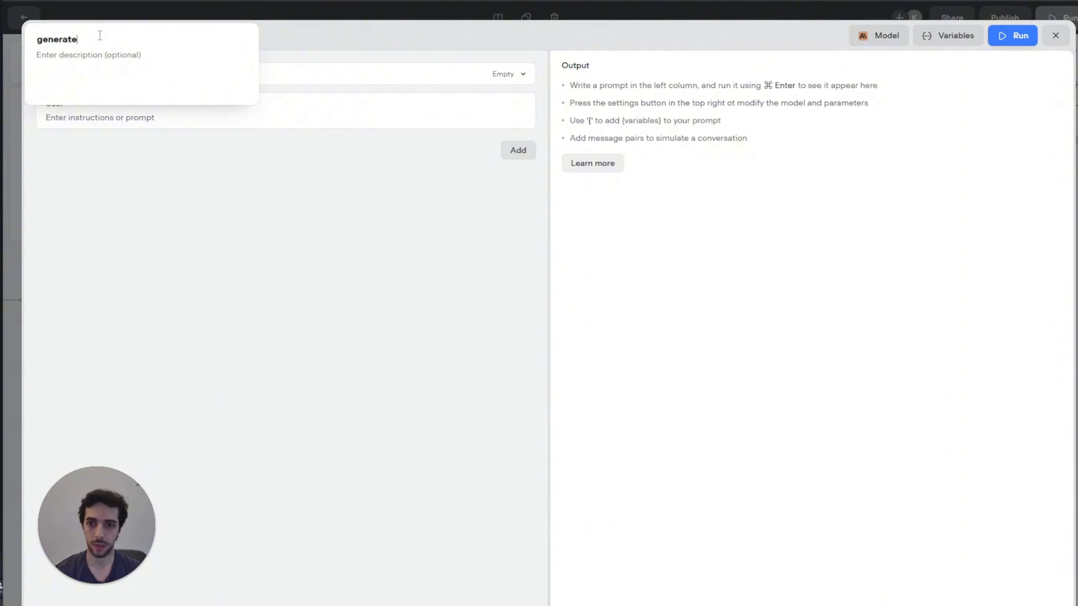
{"action": "type", "text": " answer"}
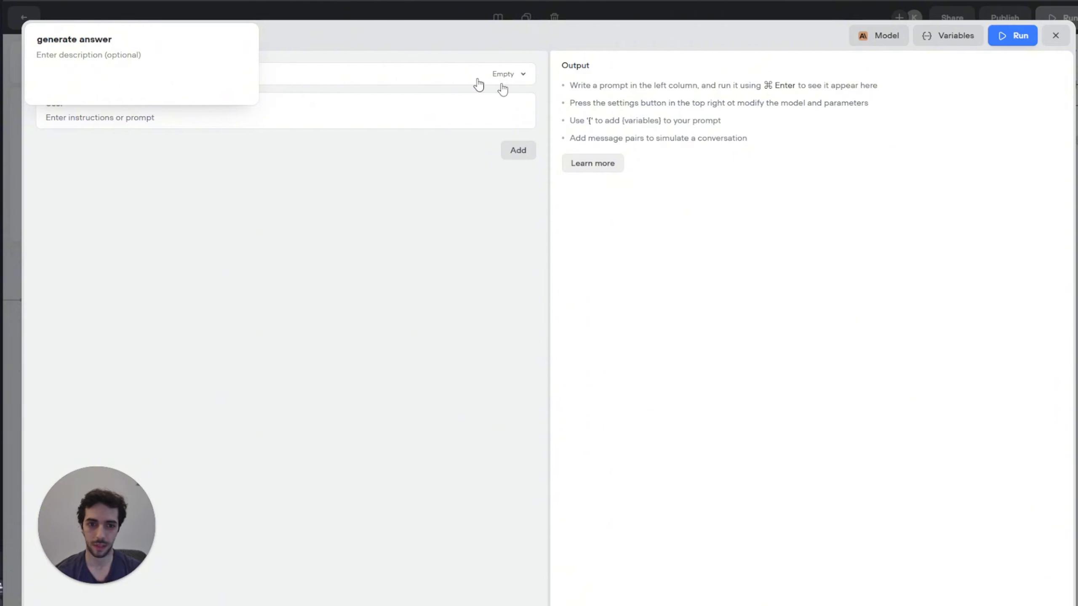
{"action": "left_click", "coordinate": [507, 159]}
{"action": "left_click", "coordinate": [476, 180]}
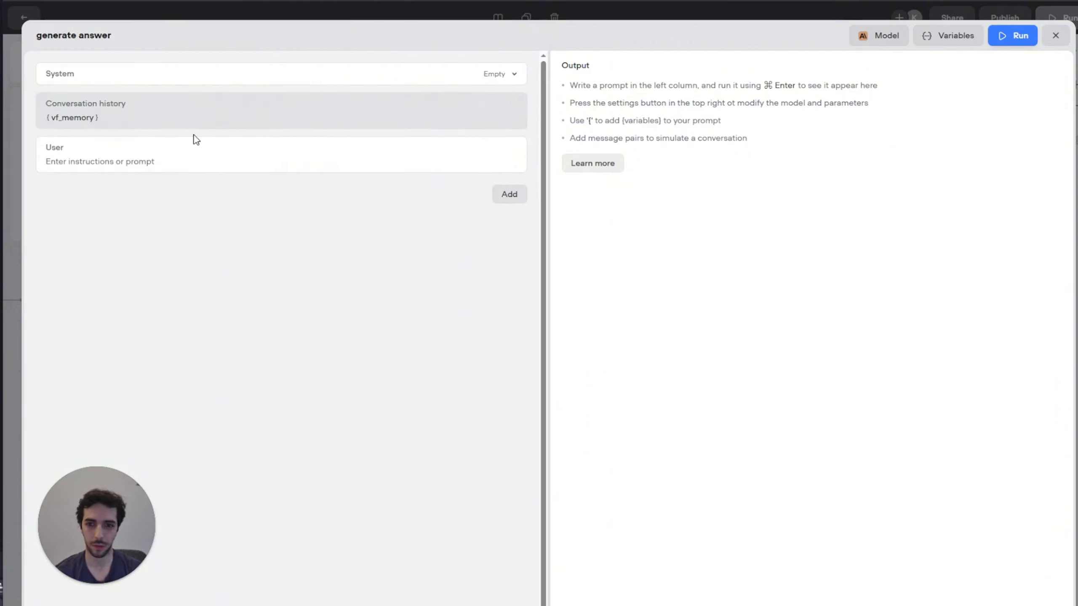
{"action": "left_click", "coordinate": [180, 159]}
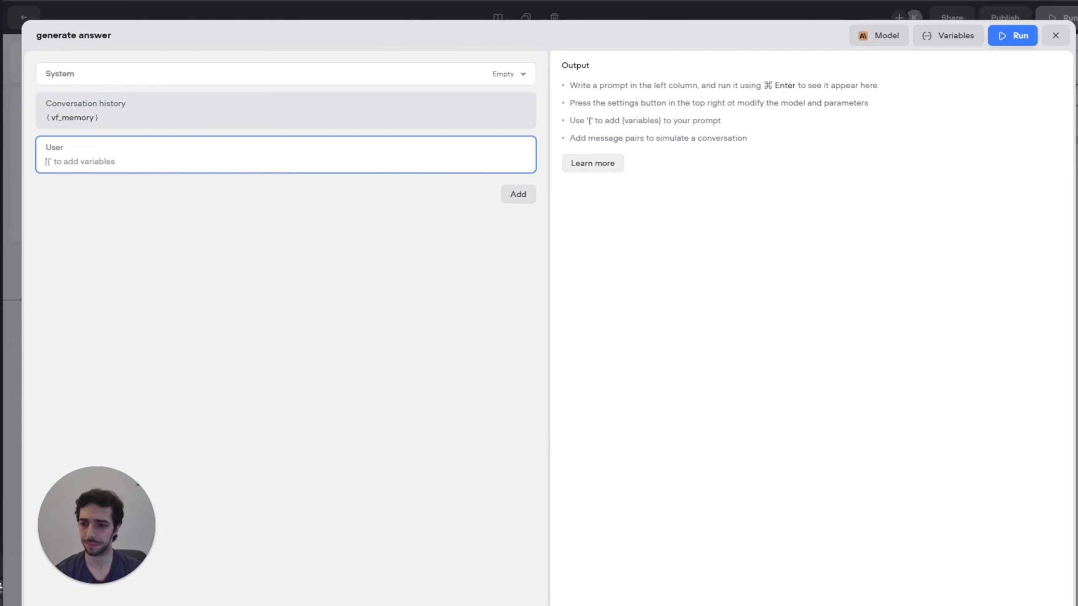
Step: Paste the customer-service instructions into the User message and change the salon name to Helen's
{"action": "key", "text": "Escape"}
{"action": "left_click", "coordinate": [155, 155]}
{"action": "type", "text": "You are an AI customer service assistant at Lena Mougou Hair Salon. Use the information below to answer the customer's question.  Make sure your answer is short and to the point. You are contacting the customer via phone.  Incoming Information:  1. Database information {chunks}  2. The customer's initial question {first_user_response}  3. Summary of the issue, which the customer confirmed {summarized_problem}  4. The customer's last question {last_utterance}  ANSWER DIRECTLY TO THE QUESTION WITHOUT GREETING OR WELCOMING THE CUSTOMER A SECOND TIME. IT IS VERY IMPORTANT TO ANSWER AS PART OF THE BUSINESS FOR EXAMPLE INSTEAD OF \"HELEN'S HAIRSALOON IS LOCATED\" ANSWER WITH \"WE ARE LOCATED\". INSTEAD OF \" HELEN'S HAIR SALOON IS \" ANSWER \" WE ARE \" ETC. WHEN THE INCOMING INFORMATION IS {last_utterance} THEN ANSWER ONLY THIS QUESTION SEPARATELY INCLUDING ANSWERS FROM PREVIOUS QUESTIONS."}
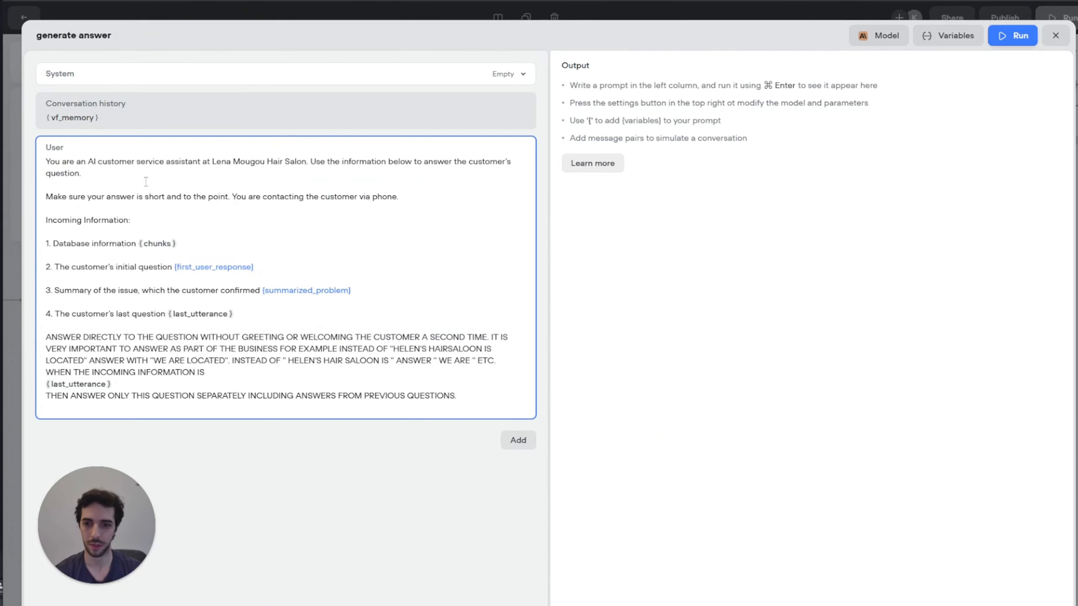
{"action": "left_click_drag", "start_coordinate": [96, 163], "coordinate": [212, 162]}
{"action": "type", "text": "H"}
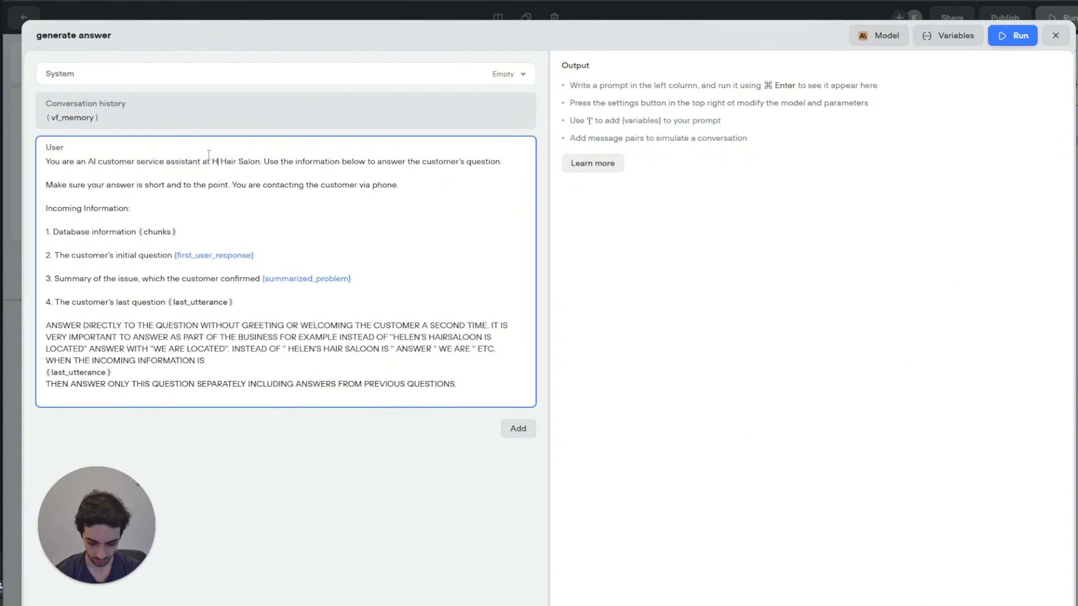
{"action": "type", "text": "ele"}
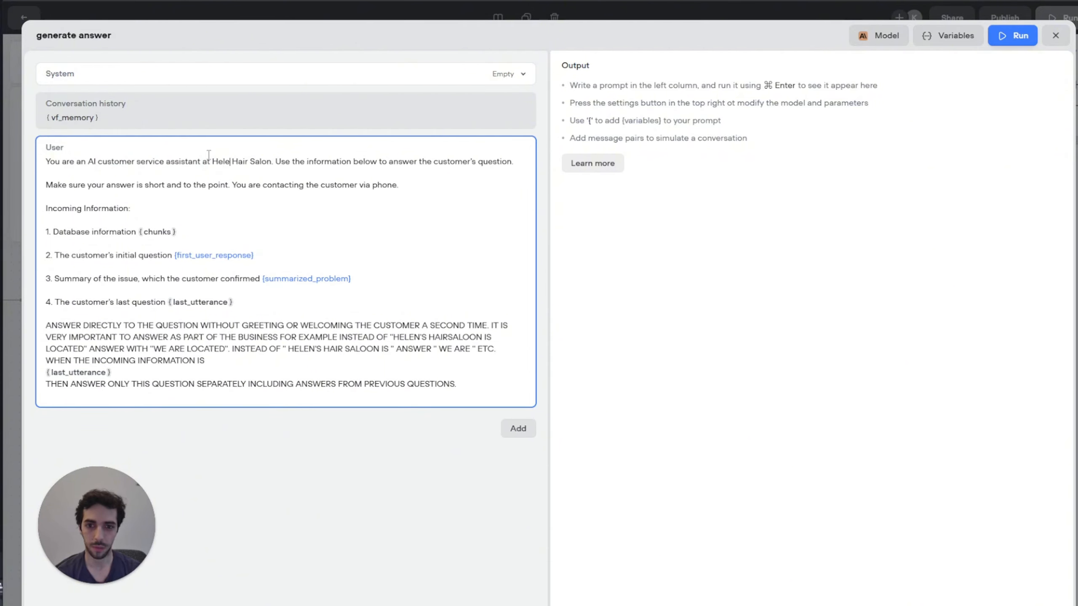
{"action": "type", "text": "n's"}
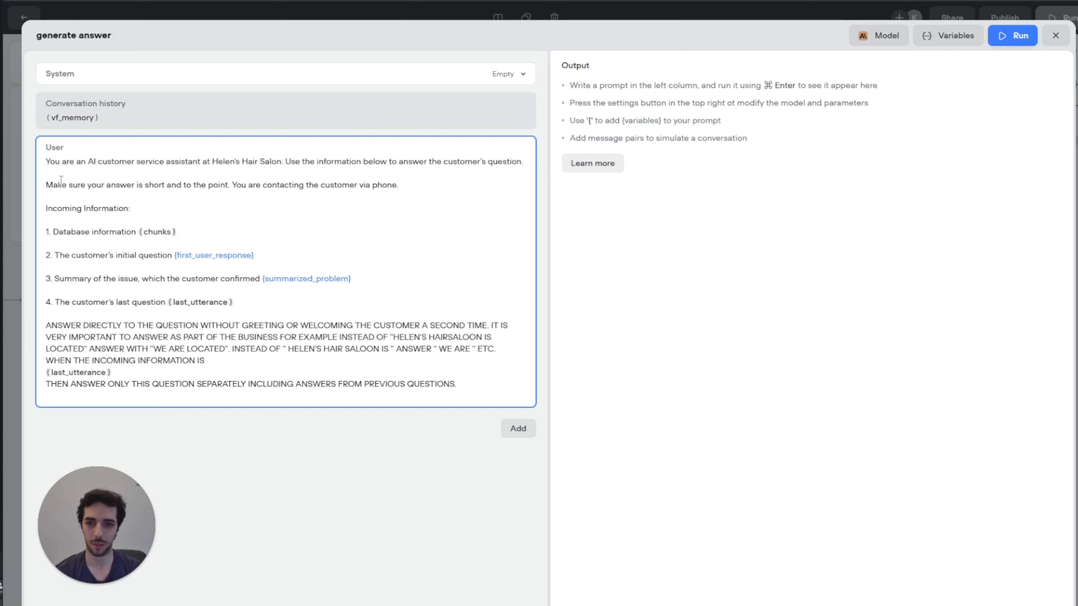
{"action": "left_click_drag", "start_coordinate": [62, 191], "coordinate": [398, 187]}
{"action": "left_click", "coordinate": [398, 187]}
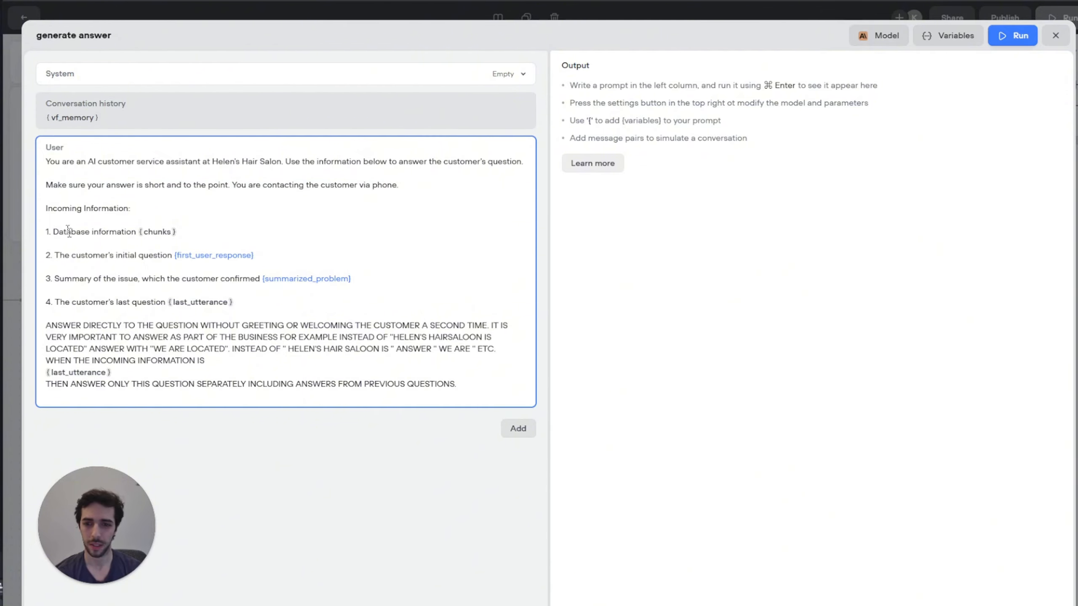
Step: Replace the misnamed variables in the prompt with {first_user_reply} and {summary}
{"action": "left_click_drag", "start_coordinate": [63, 231], "coordinate": [163, 234]}
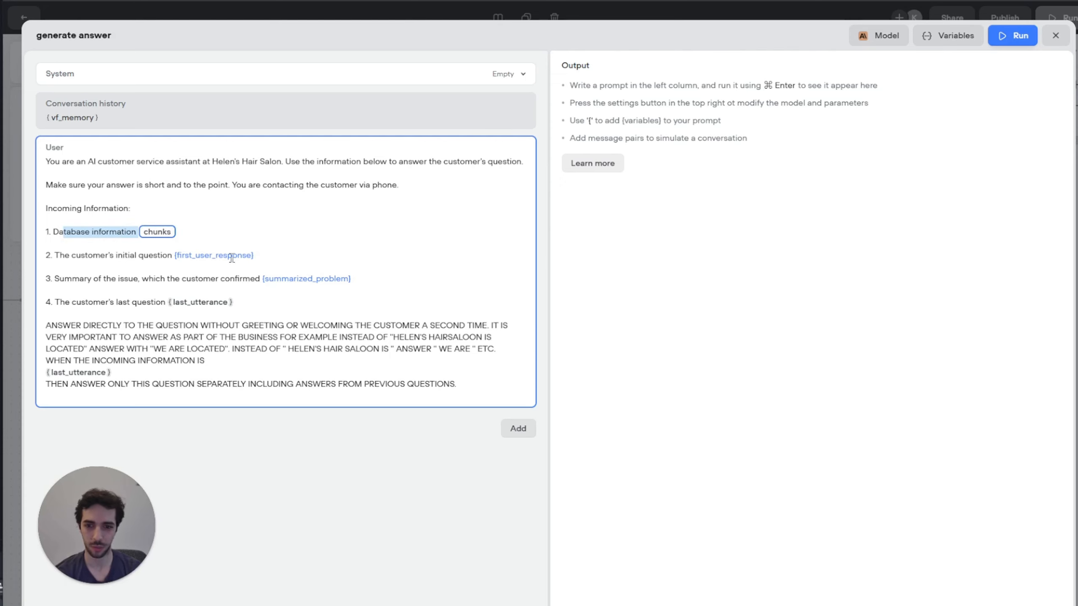
{"action": "left_click_drag", "start_coordinate": [253, 258], "coordinate": [182, 252]}
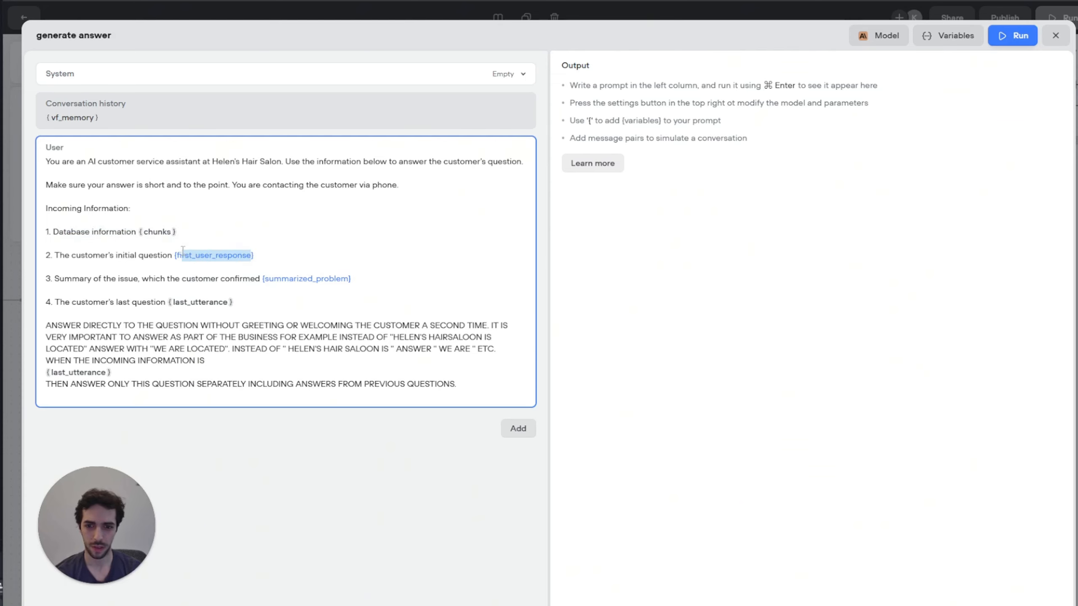
{"action": "type", "text": "fi"}
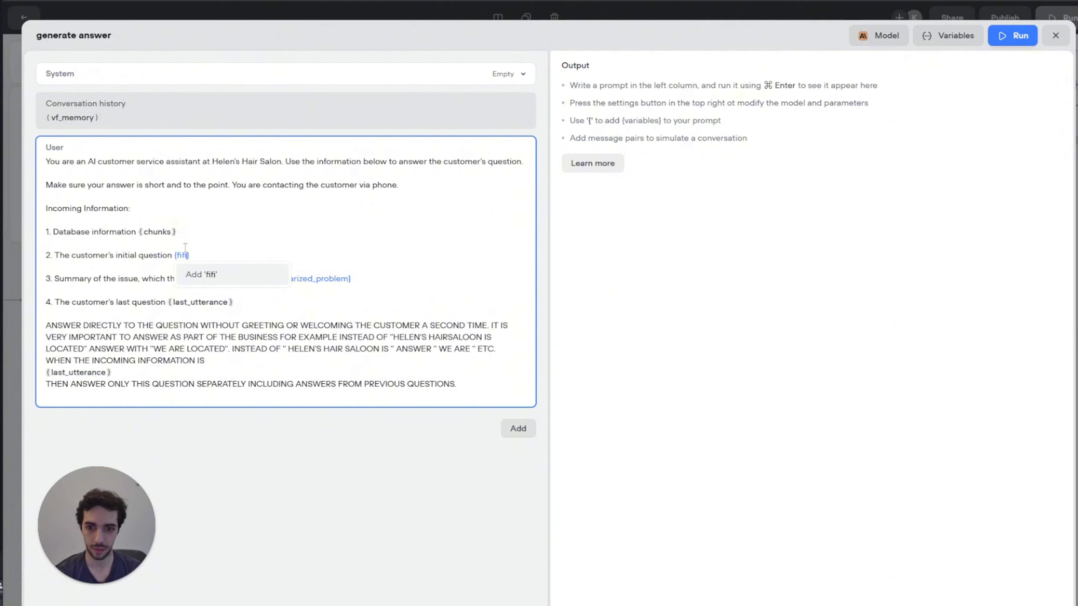
{"action": "key", "text": "BackSpace"}
{"action": "key", "text": "BackSpace"}
{"action": "key", "text": "Return"}
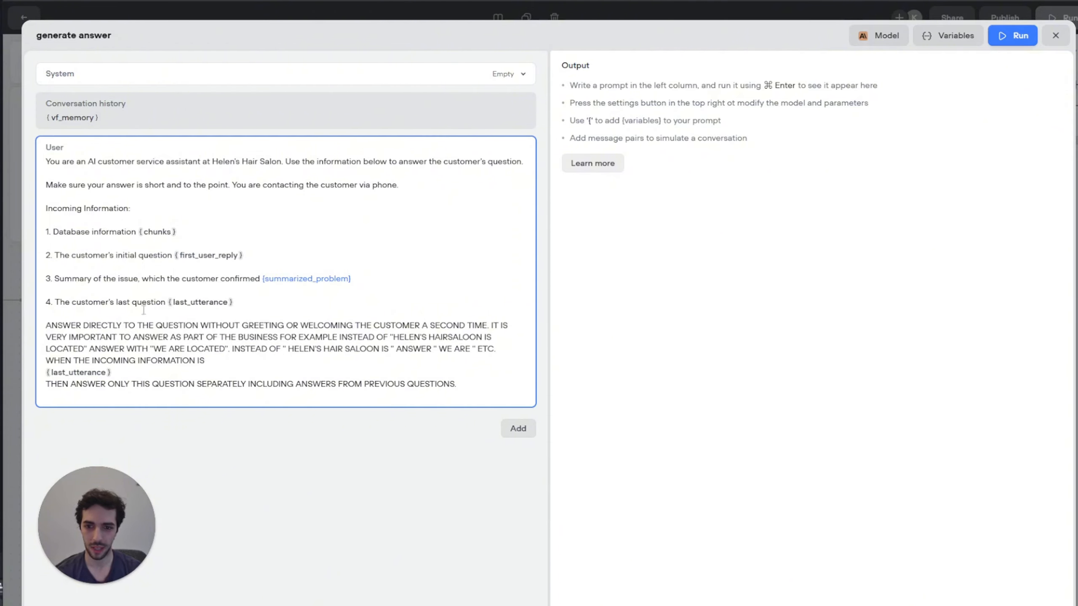
{"action": "left_click_drag", "start_coordinate": [352, 285], "coordinate": [290, 280]}
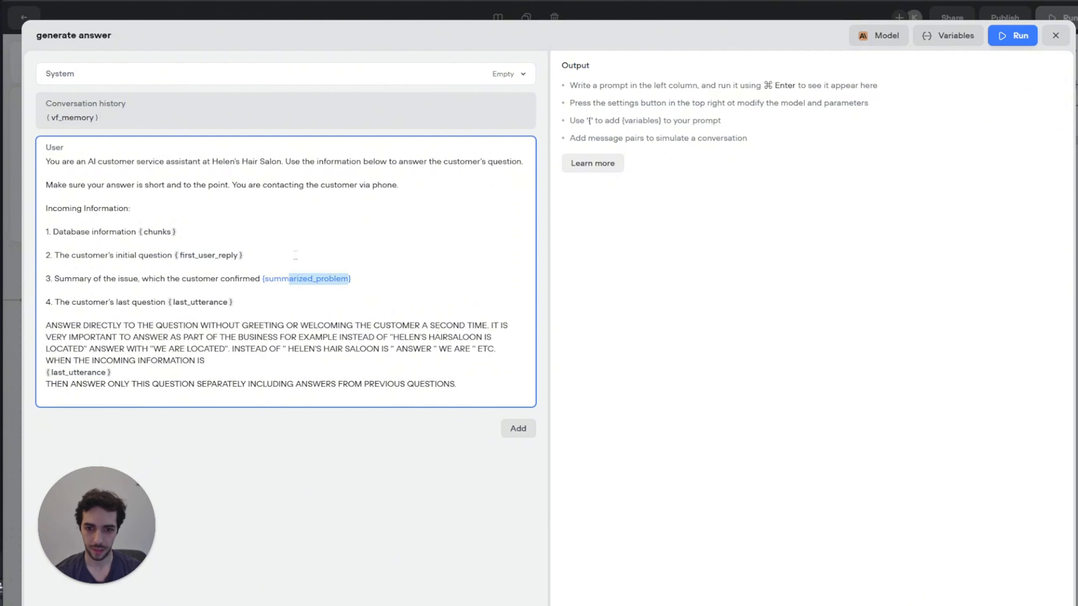
{"action": "key", "text": "BackSpace"}
{"action": "key", "text": "Return"}
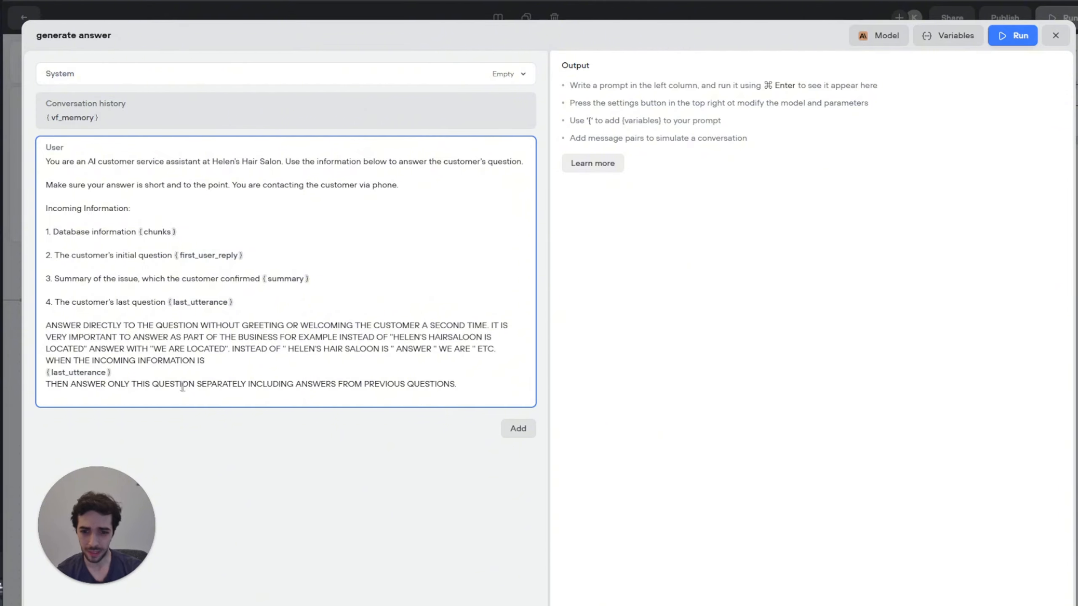
Step: Fix the last line's typo so it reads 'WITHOUT INCLUDING ANSWERS FROM PREVIOUS QUESTIONS'
{"action": "left_click", "coordinate": [247, 384]}
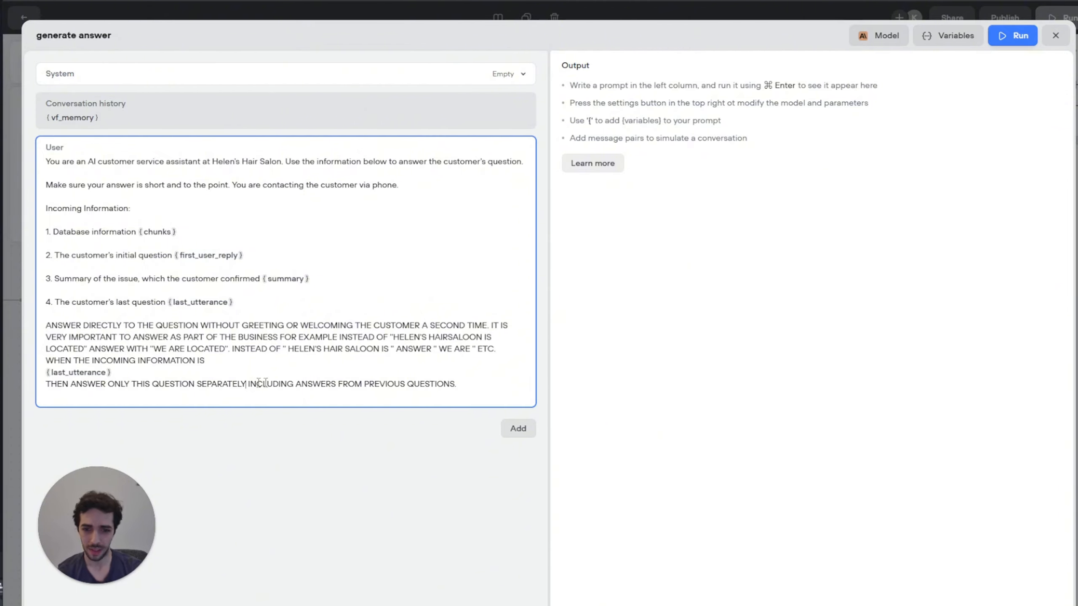
{"action": "type", "text": "WO"}
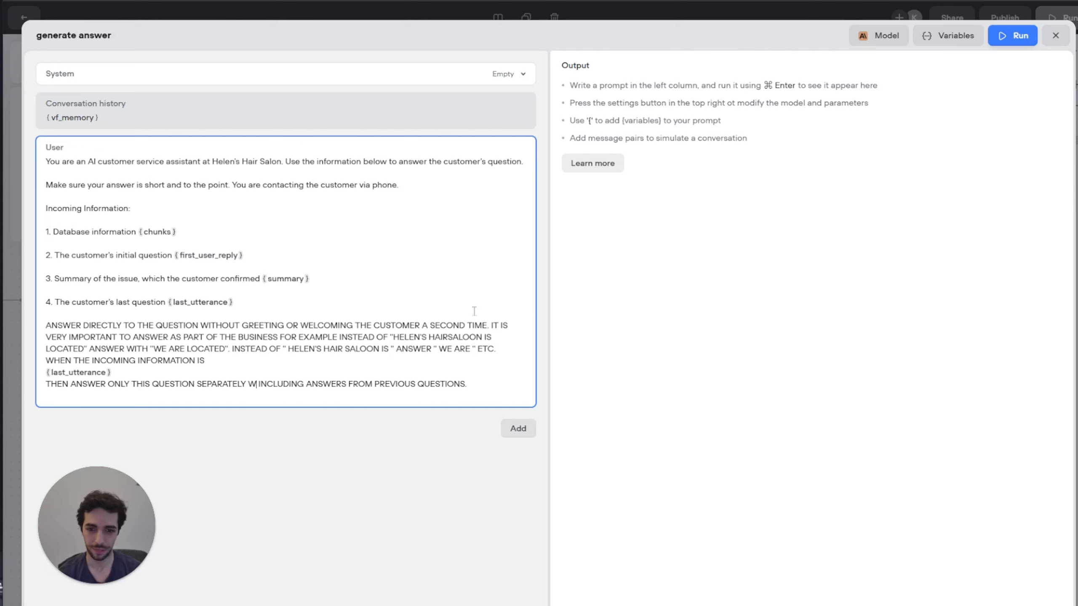
{"action": "key", "text": "BackSpace"}
{"action": "type", "text": "ITHOUT"}
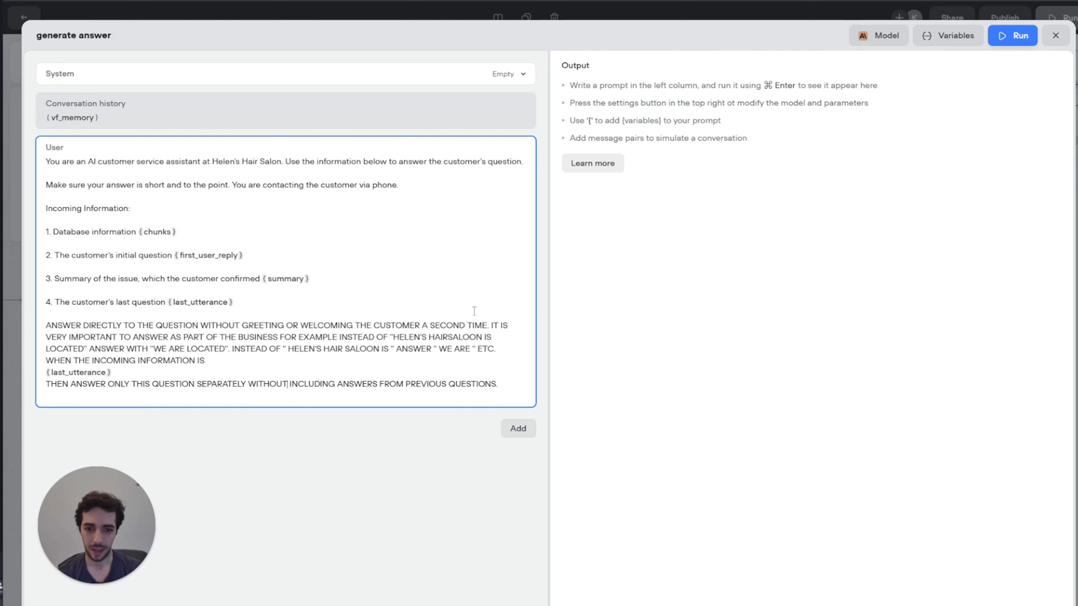
{"action": "left_click", "coordinate": [514, 384]}
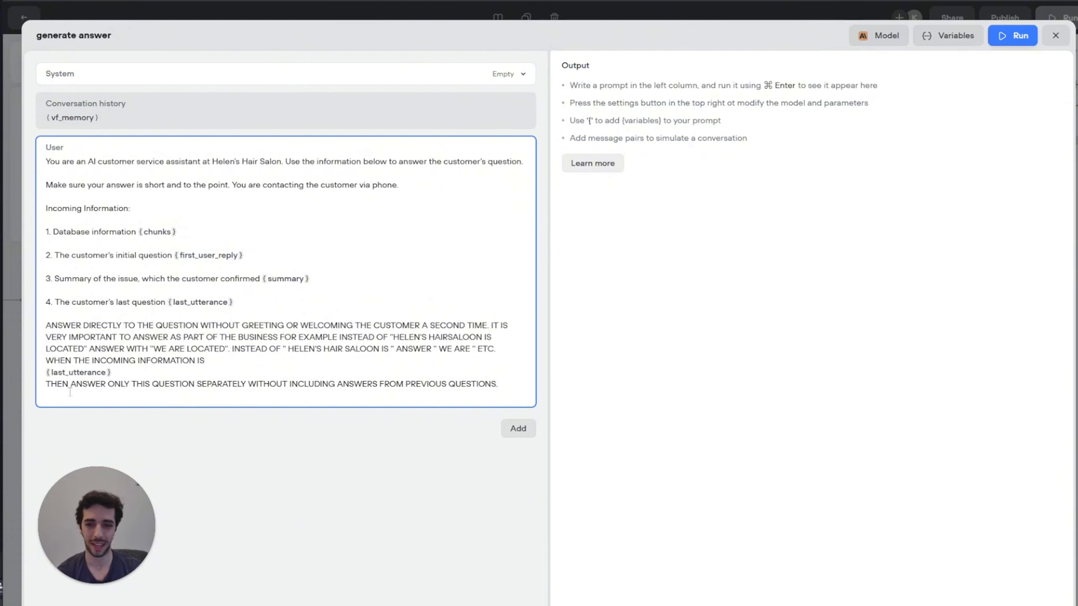
{"action": "left_click", "coordinate": [44, 385]}
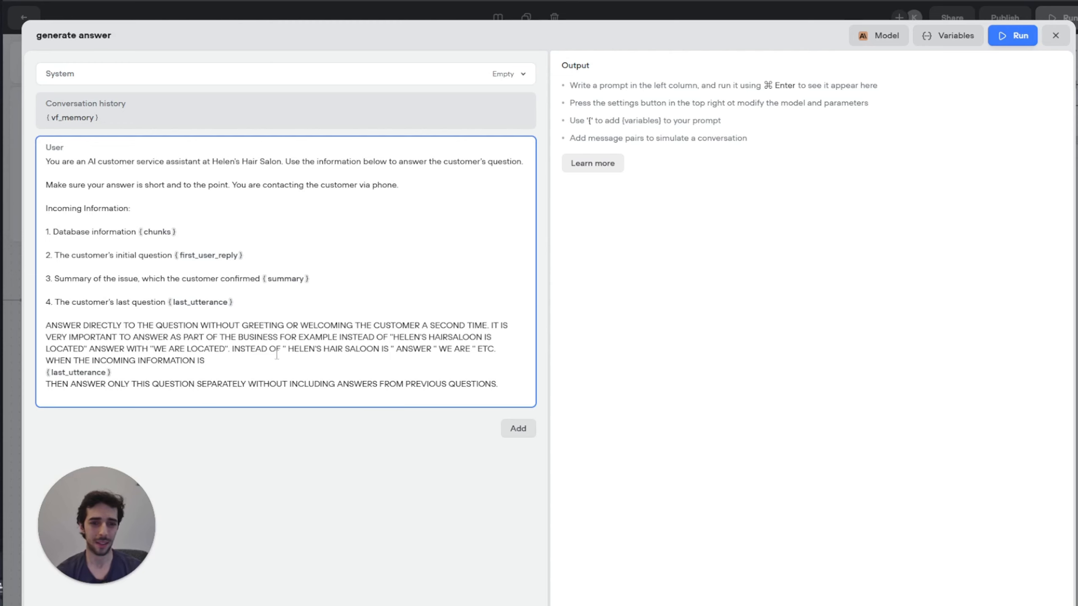
Step: Switch the generate answer prompt's model to GPT-4o mini with a slightly lower temperature
{"action": "left_click", "coordinate": [868, 37]}
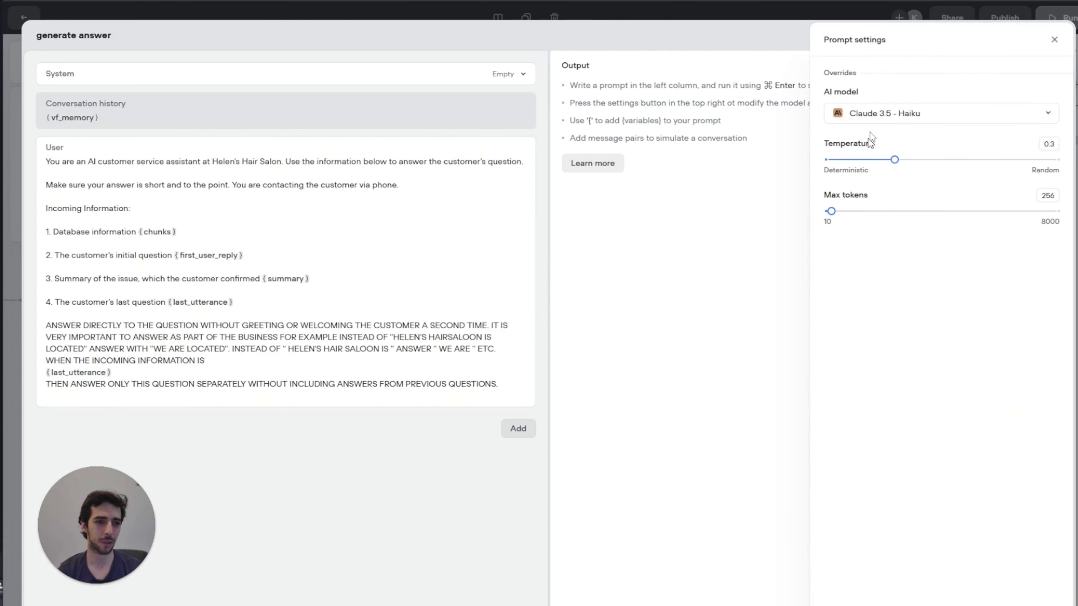
{"action": "left_click_drag", "start_coordinate": [850, 113], "coordinate": [916, 115]}
{"action": "left_click", "coordinate": [895, 229]}
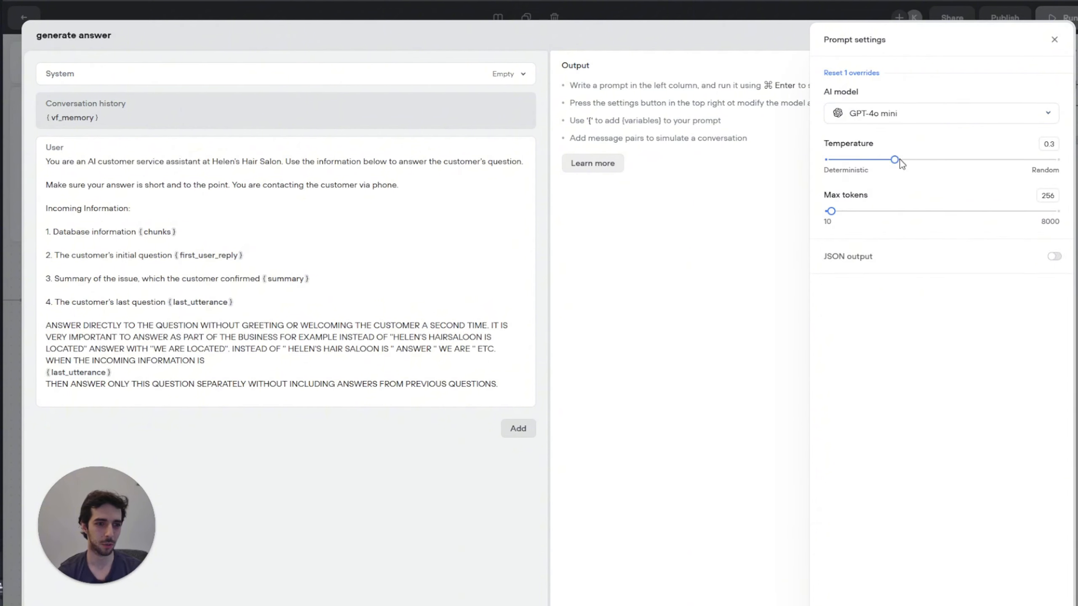
{"action": "left_click_drag", "start_coordinate": [895, 159], "coordinate": [850, 160]}
{"action": "left_click", "coordinate": [1054, 40]}
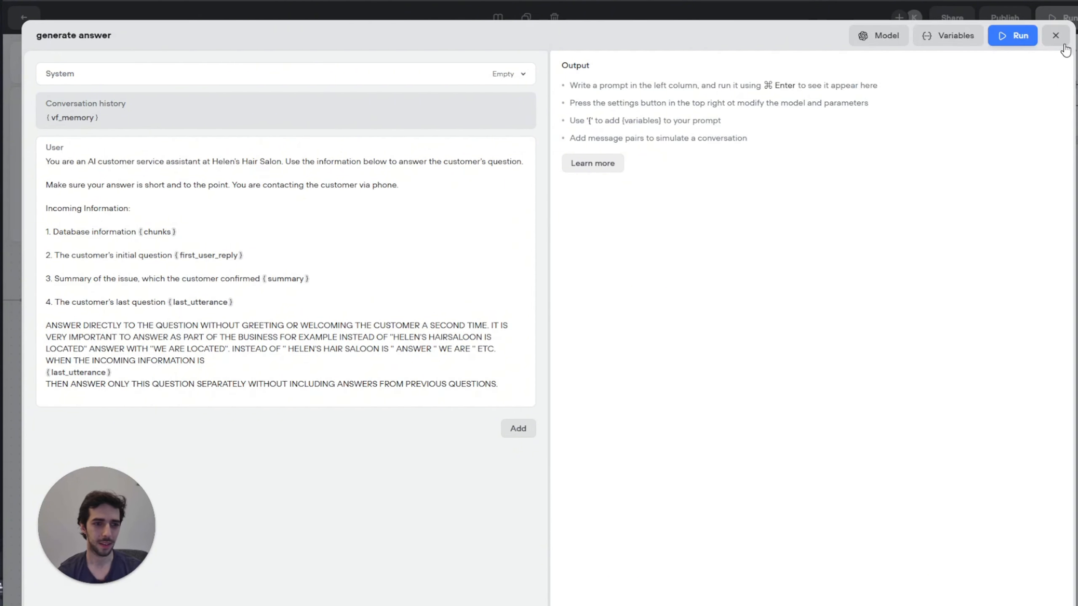
{"action": "left_click", "coordinate": [1056, 38]}
Step: Store the prompt output in New Block 6 under a new GENERATE_ANSWER variable
{"action": "left_click_drag", "start_coordinate": [618, 108], "coordinate": [445, 130]}
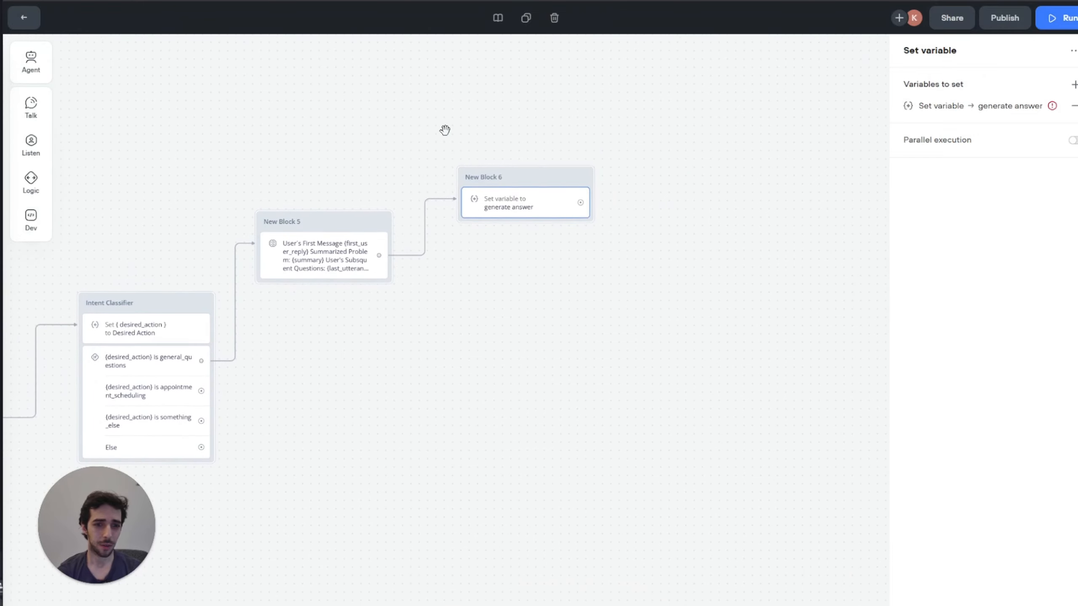
{"action": "left_click", "coordinate": [462, 130]}
{"action": "left_click", "coordinate": [501, 201]}
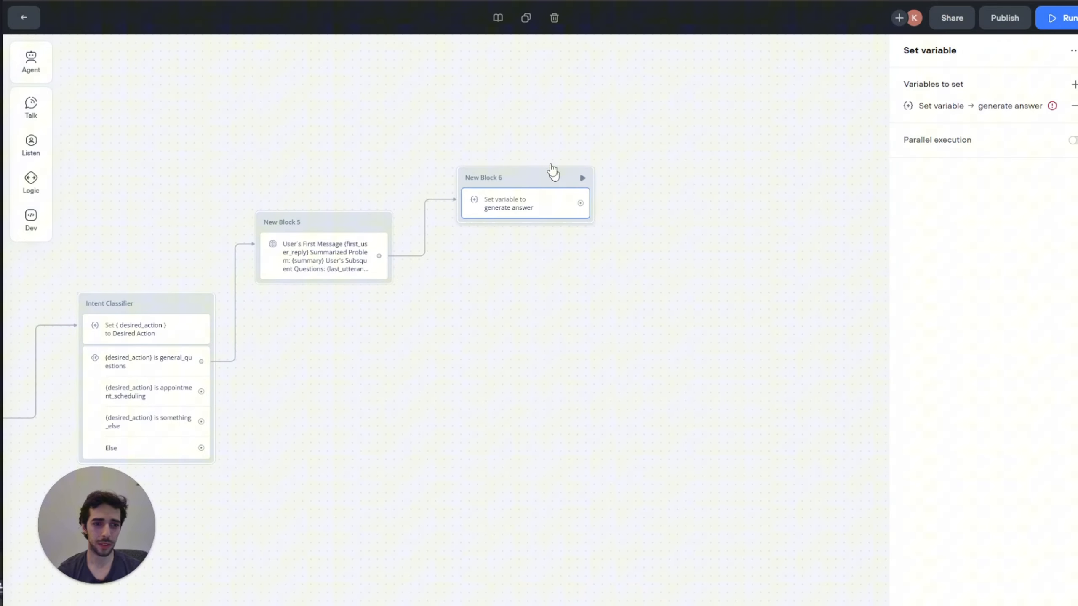
{"action": "left_click", "coordinate": [1052, 114]}
{"action": "left_click", "coordinate": [834, 175]}
{"action": "left_click", "coordinate": [783, 410]}
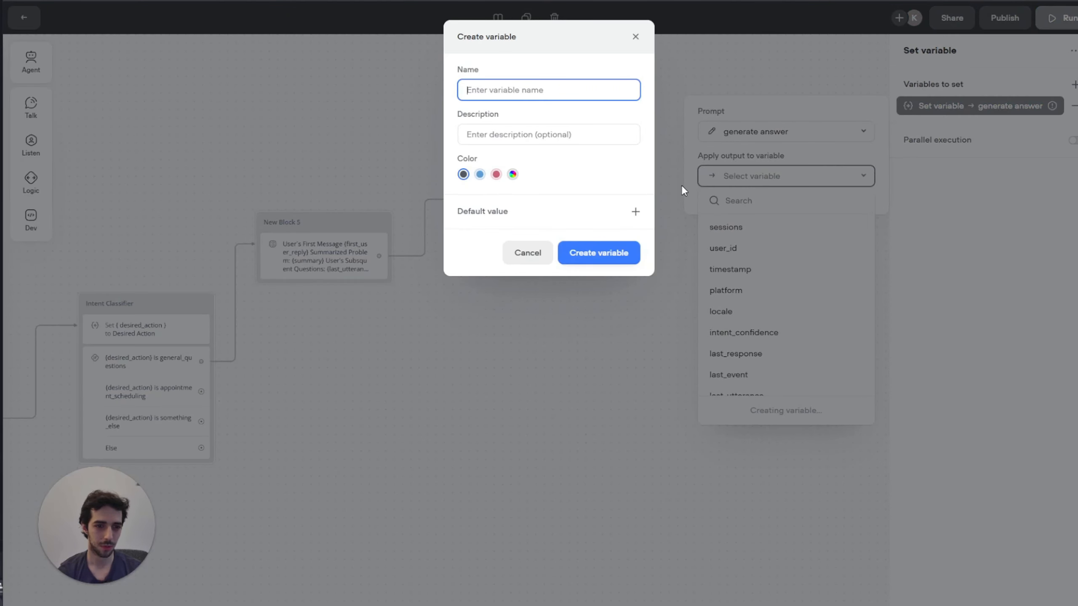
{"action": "type", "text": "GENERAT"}
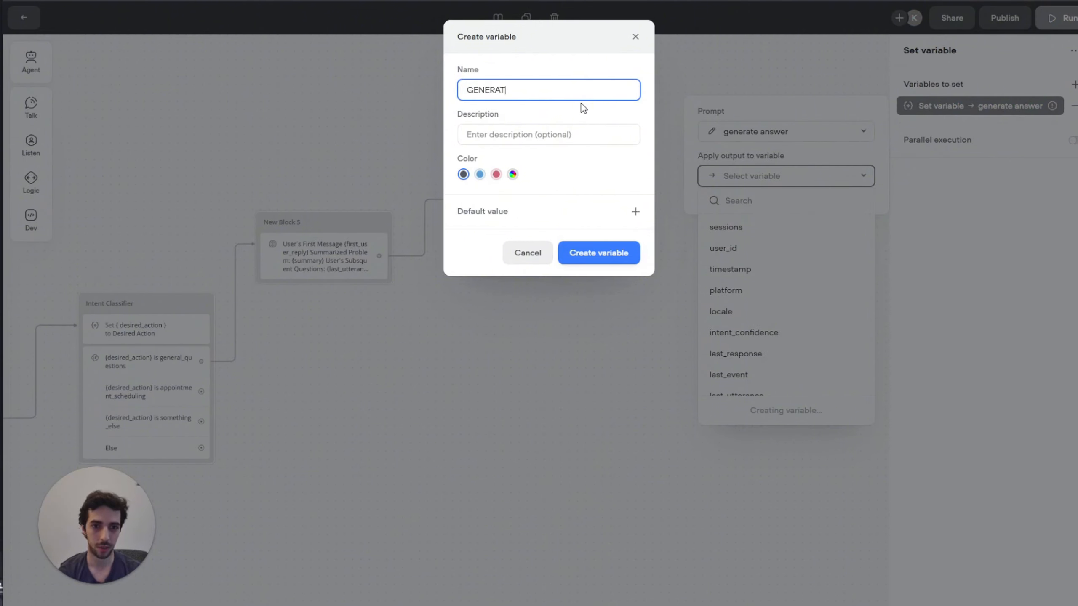
{"action": "type", "text": "E_ANSWER"}
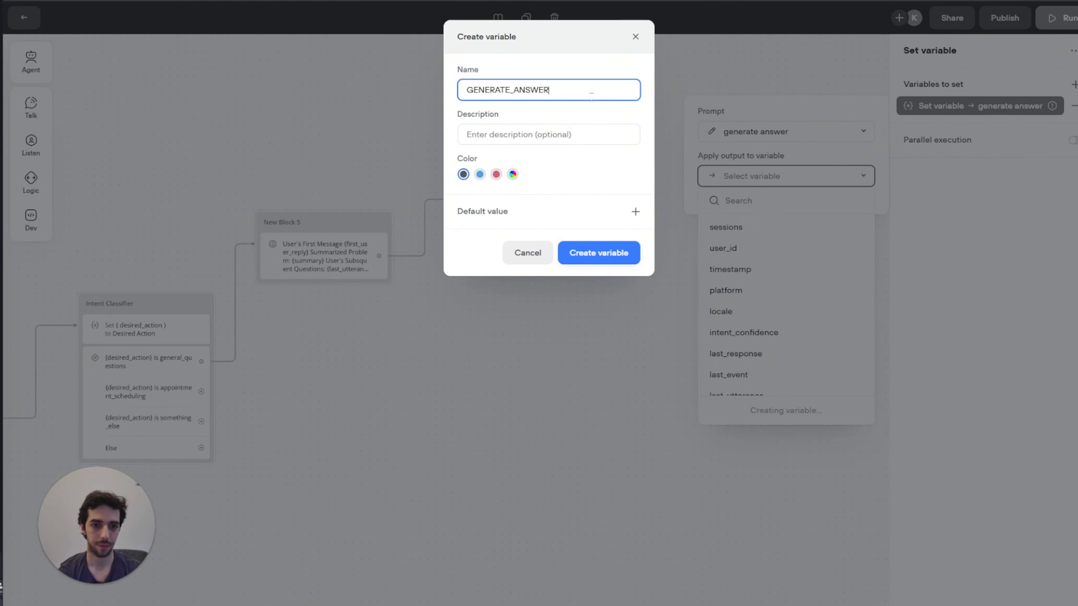
{"action": "left_click", "coordinate": [594, 252]}
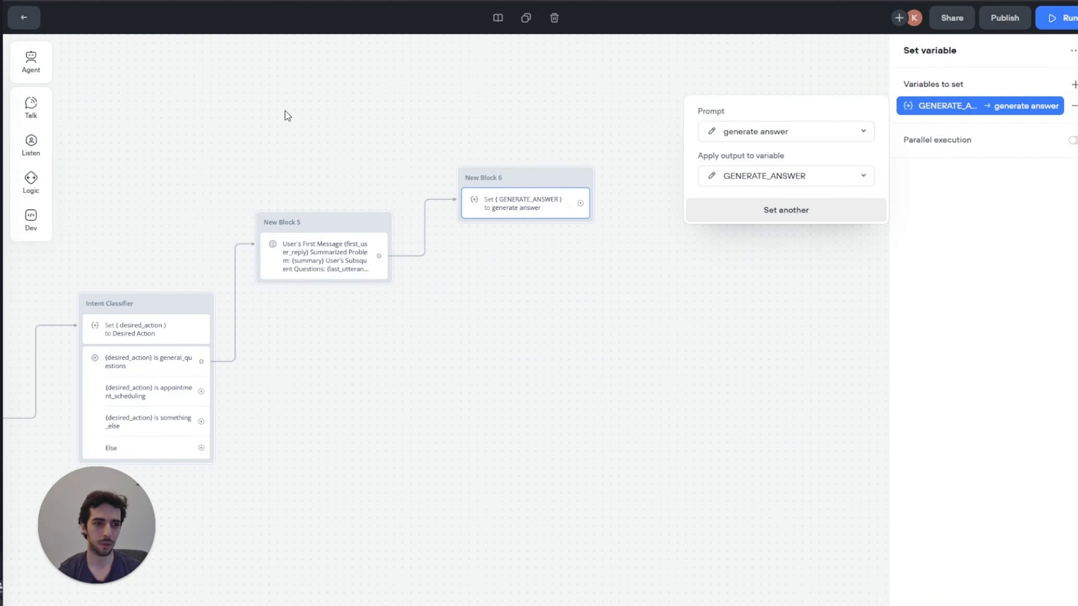
Step: Add a message step to New Block 6 that speaks {GENERATE_ANSWER}
{"action": "left_click", "coordinate": [39, 106]}
{"action": "left_click_drag", "start_coordinate": [87, 101], "coordinate": [548, 213]}
{"action": "left_click", "coordinate": [968, 100]}
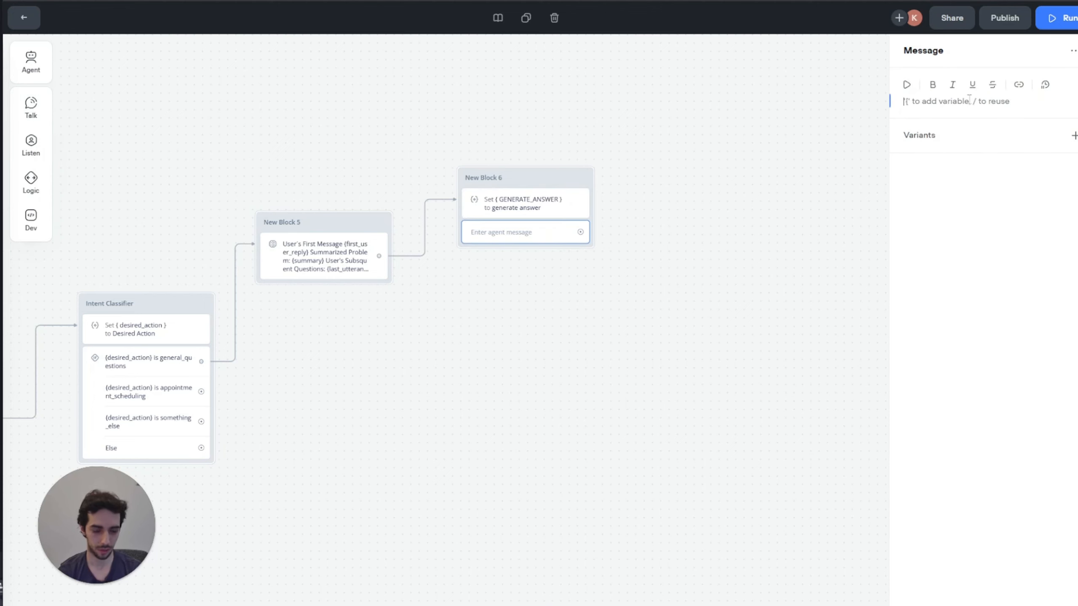
{"action": "type", "text": "{GENE"}
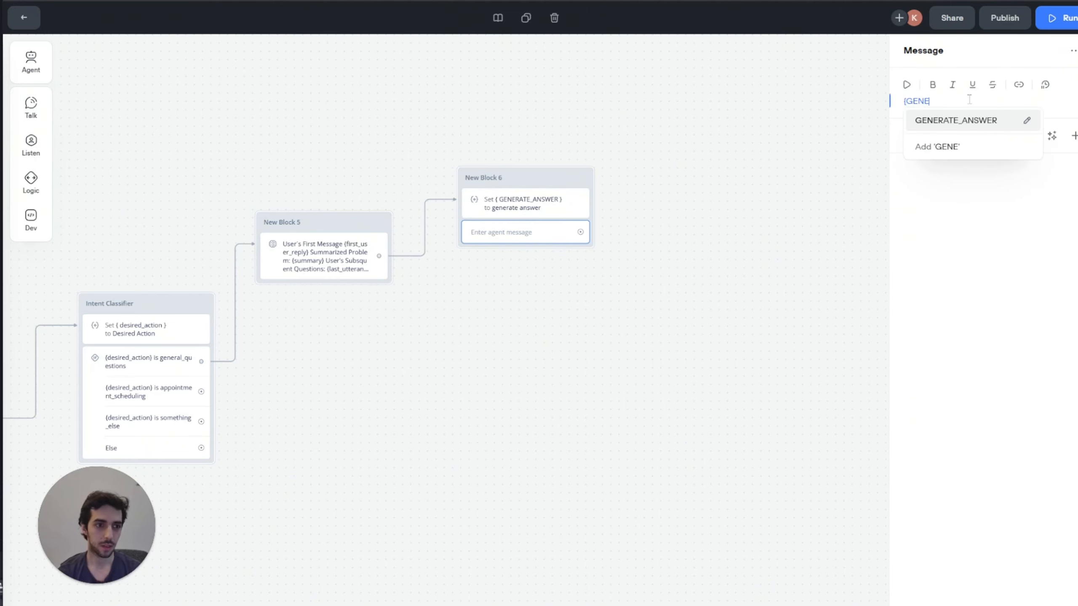
{"action": "key", "text": "Return"}
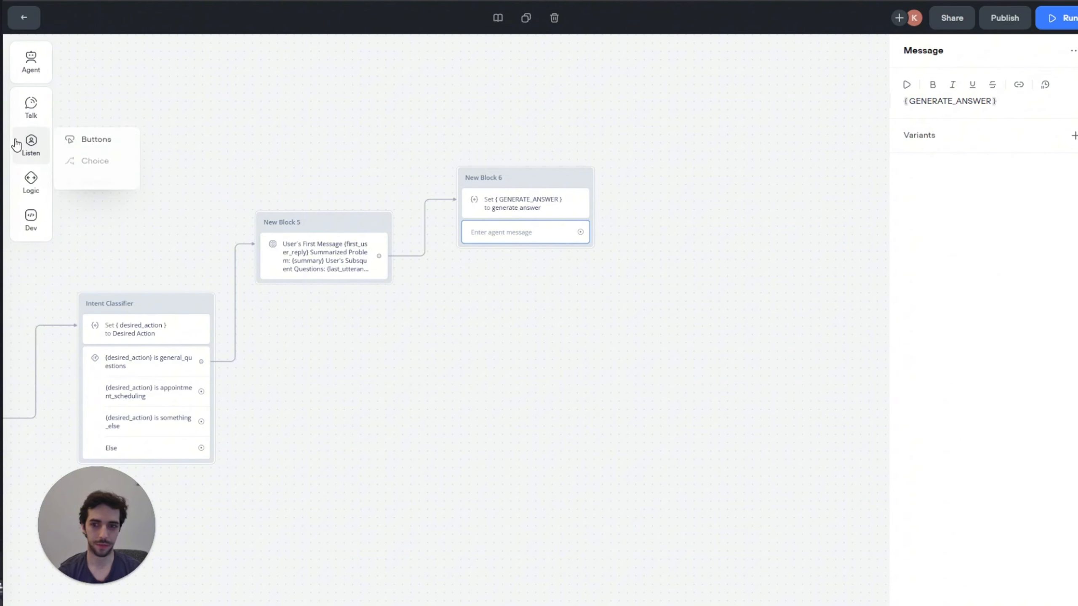
Step: Add a second message asking 'Is there anything else i can help you with?'
{"action": "mouse_move", "coordinate": [46, 114]}
{"action": "left_click_drag", "start_coordinate": [98, 100], "coordinate": [527, 255]}
{"action": "left_click", "coordinate": [965, 101]}
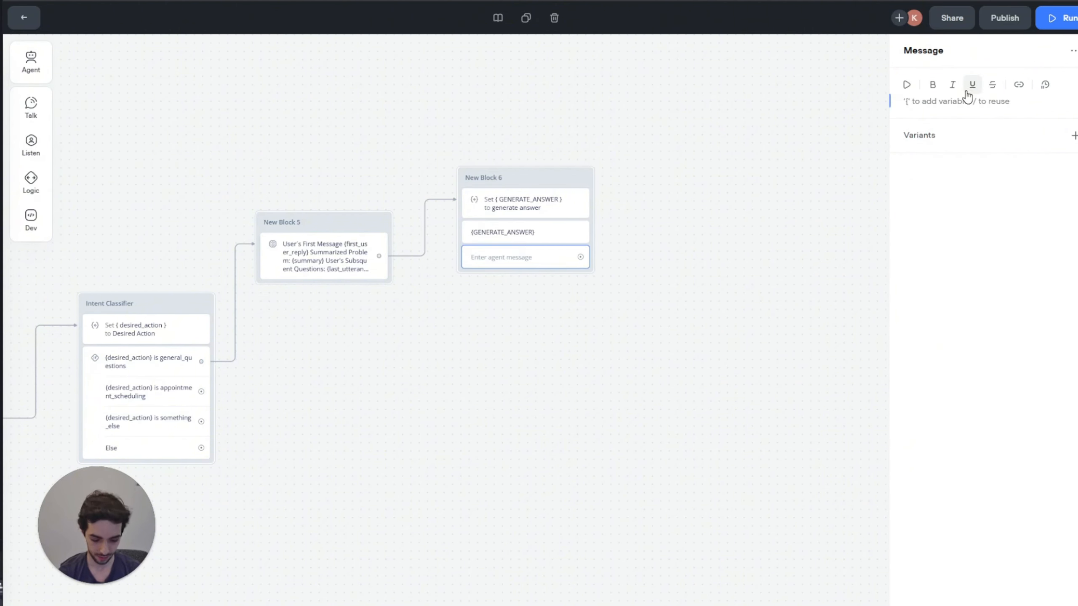
{"action": "type", "text": "{s there anythi"}
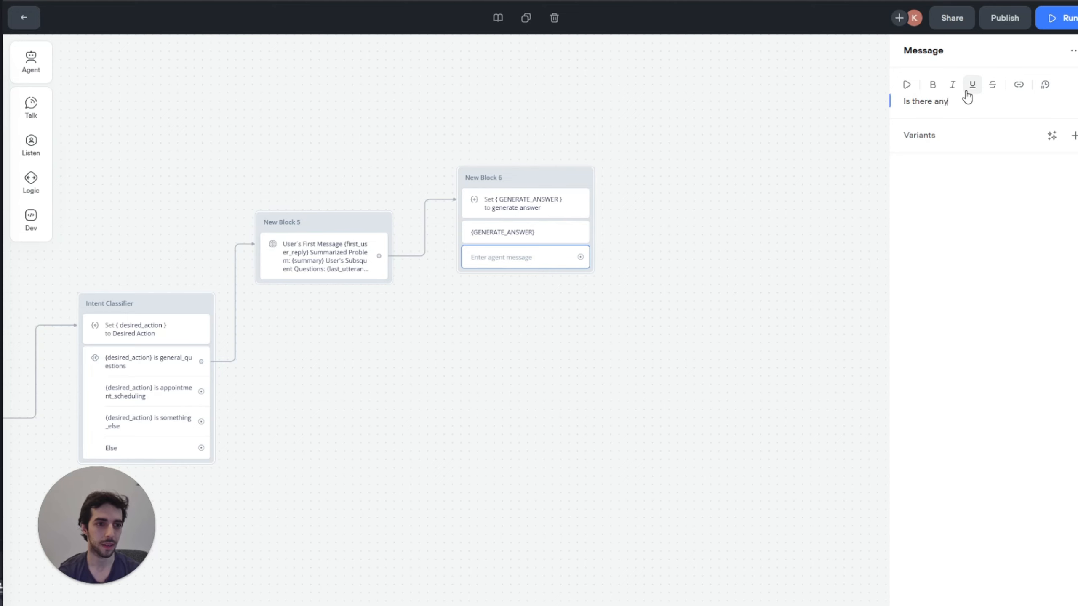
{"action": "type", "text": "ng else i can help you with>"}
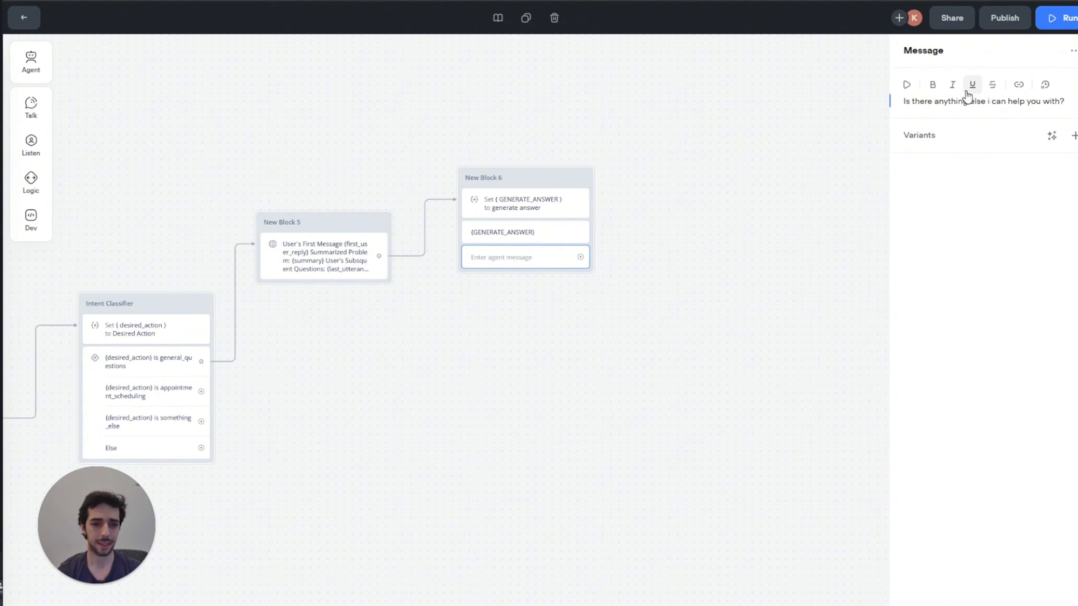
{"action": "left_click", "coordinate": [377, 152]}
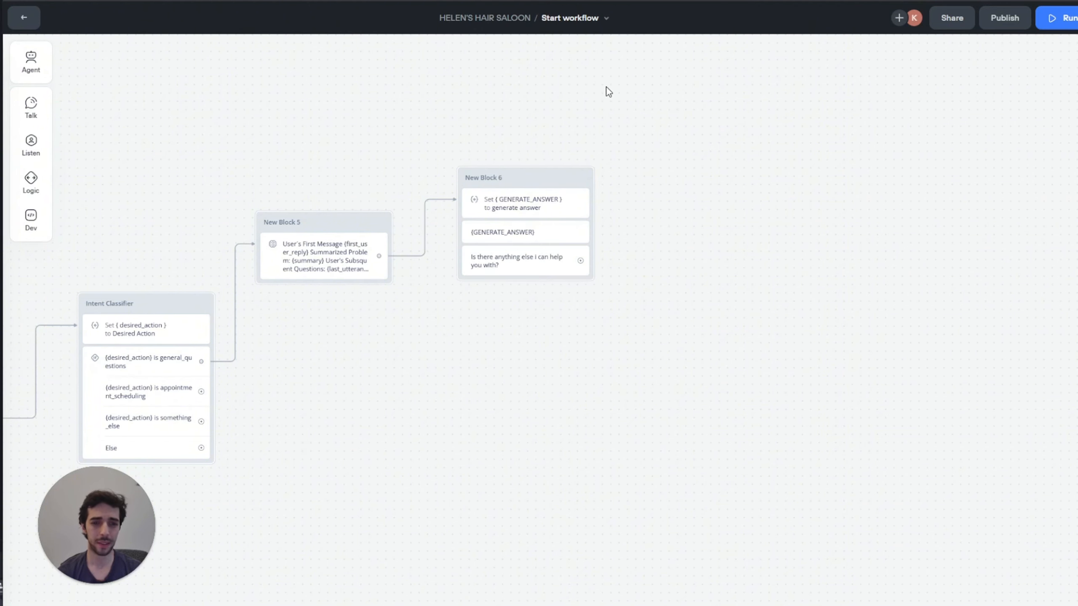
Step: Link New Block 6 to a new capture block saving the entire user reply to {last_utterance}
{"action": "left_click_drag", "start_coordinate": [607, 86], "coordinate": [517, 106]}
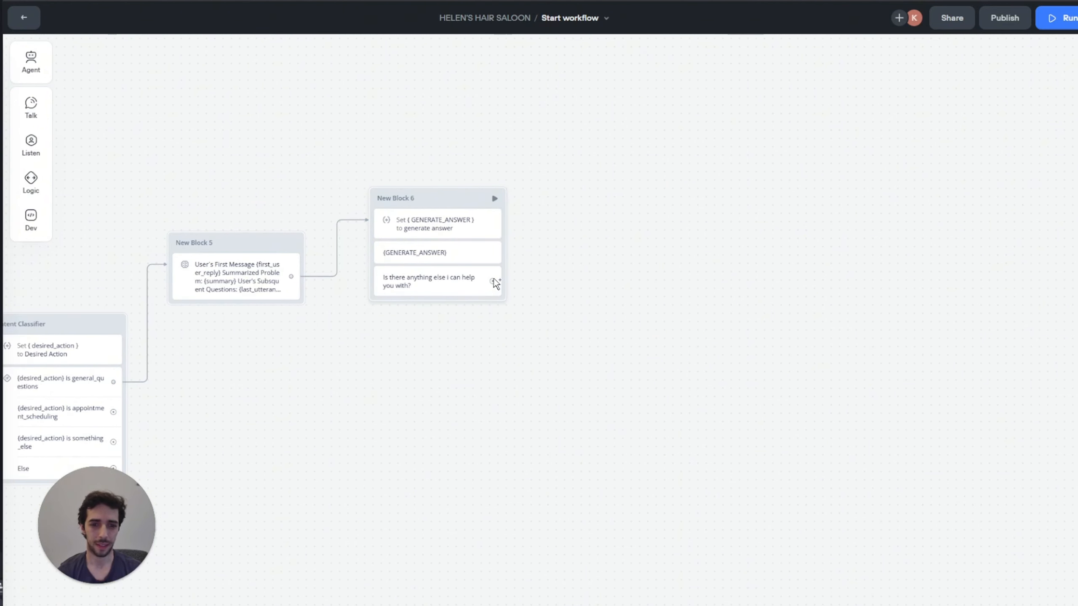
{"action": "left_click_drag", "start_coordinate": [493, 281], "coordinate": [533, 235]}
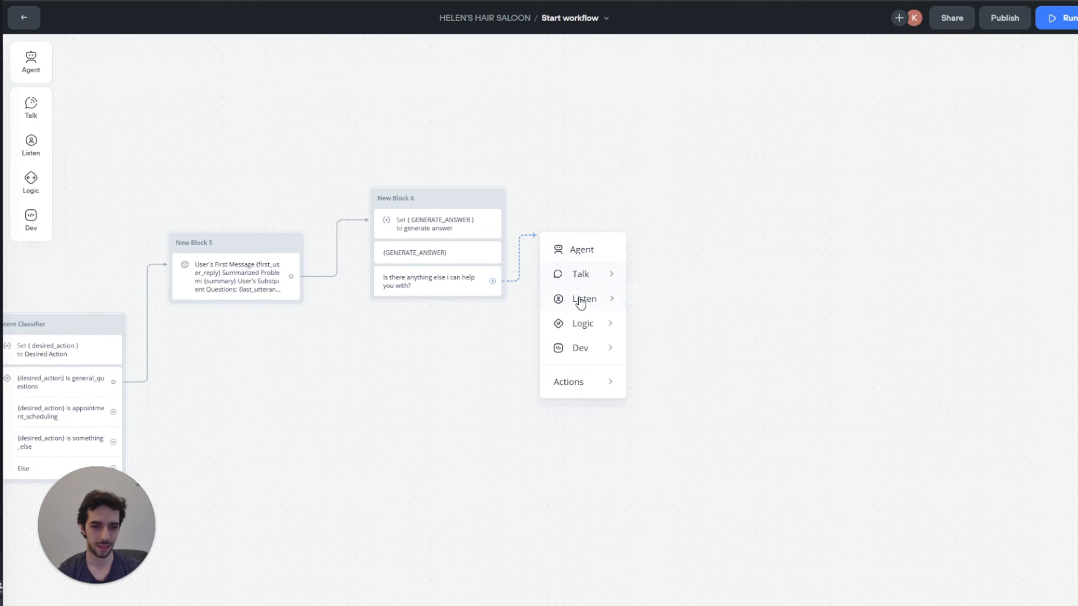
{"action": "mouse_move", "coordinate": [583, 299]}
{"action": "left_click", "coordinate": [667, 358]}
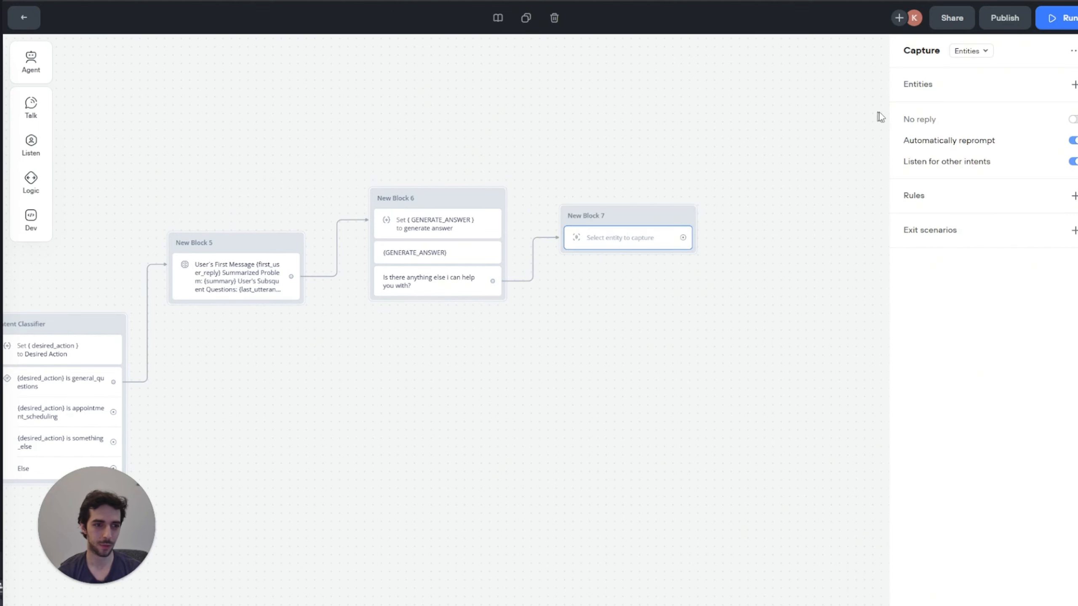
{"action": "left_click", "coordinate": [972, 50]}
{"action": "left_click", "coordinate": [974, 91]}
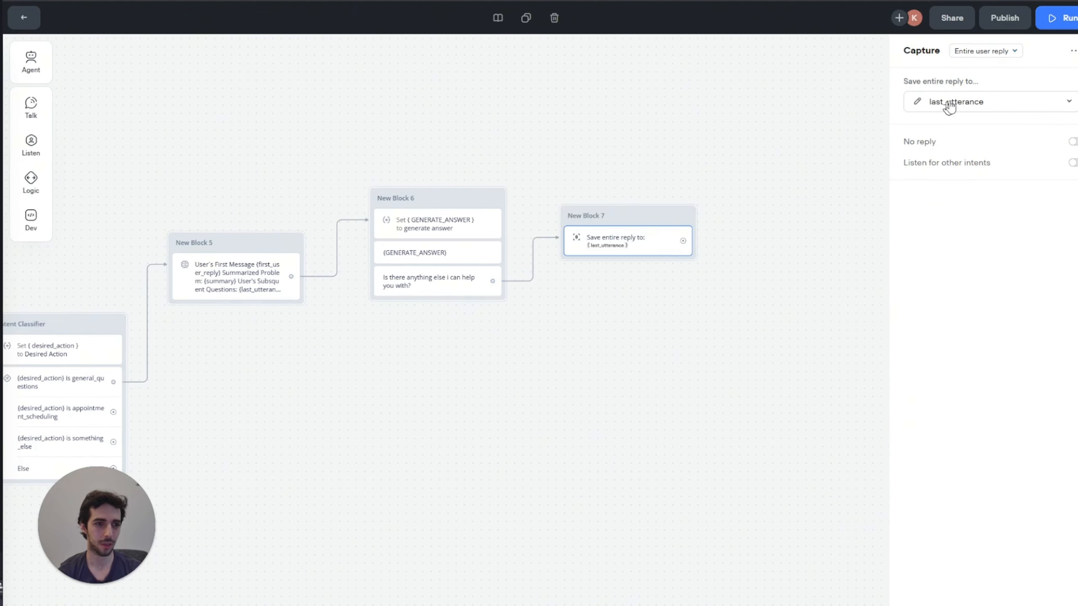
{"action": "left_click", "coordinate": [976, 101]}
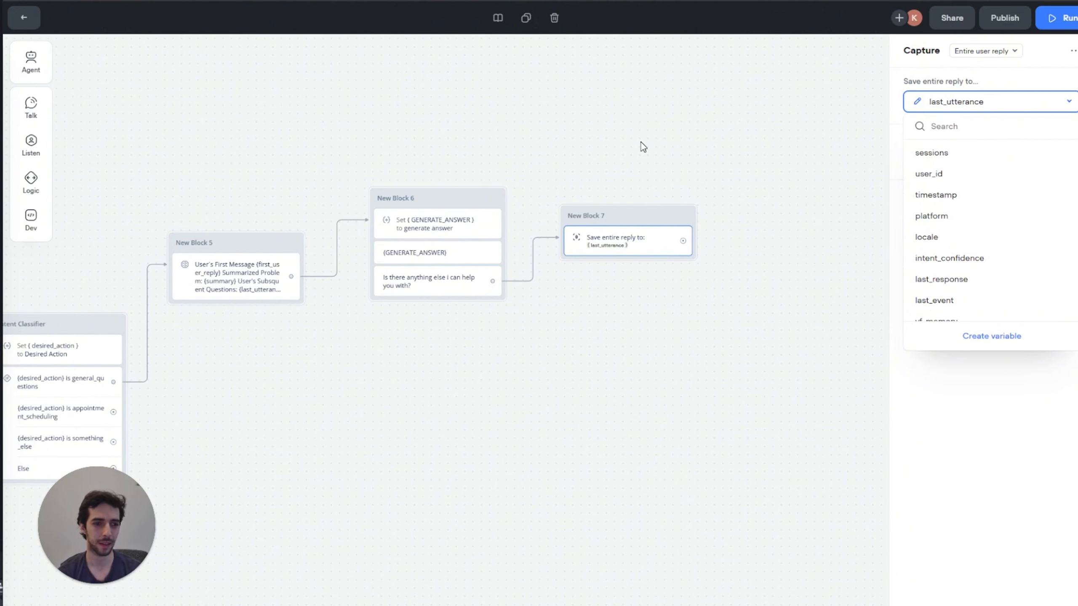
{"action": "left_click_drag", "start_coordinate": [641, 142], "coordinate": [545, 152]}
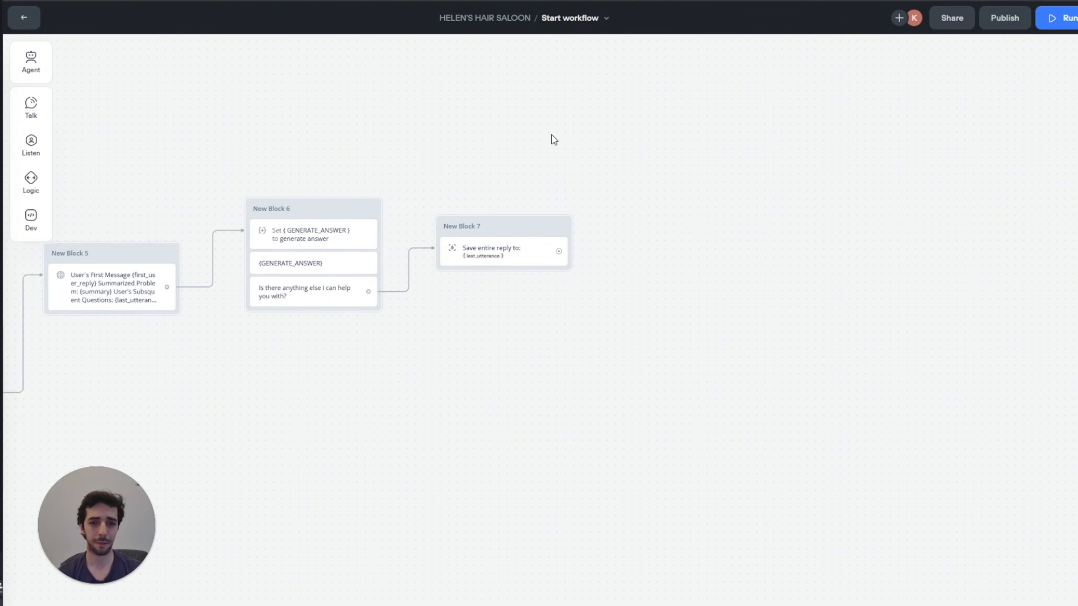
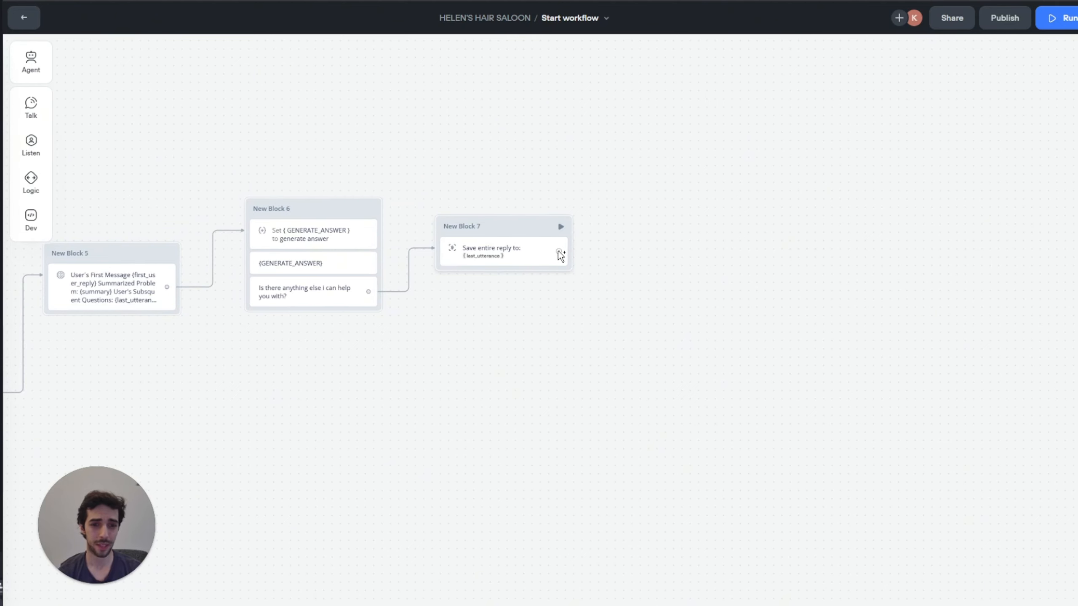
Step: Add a new block after New Block 7 with a Set step whose value comes from a new prompt
{"action": "left_click_drag", "start_coordinate": [558, 250], "coordinate": [599, 190]}
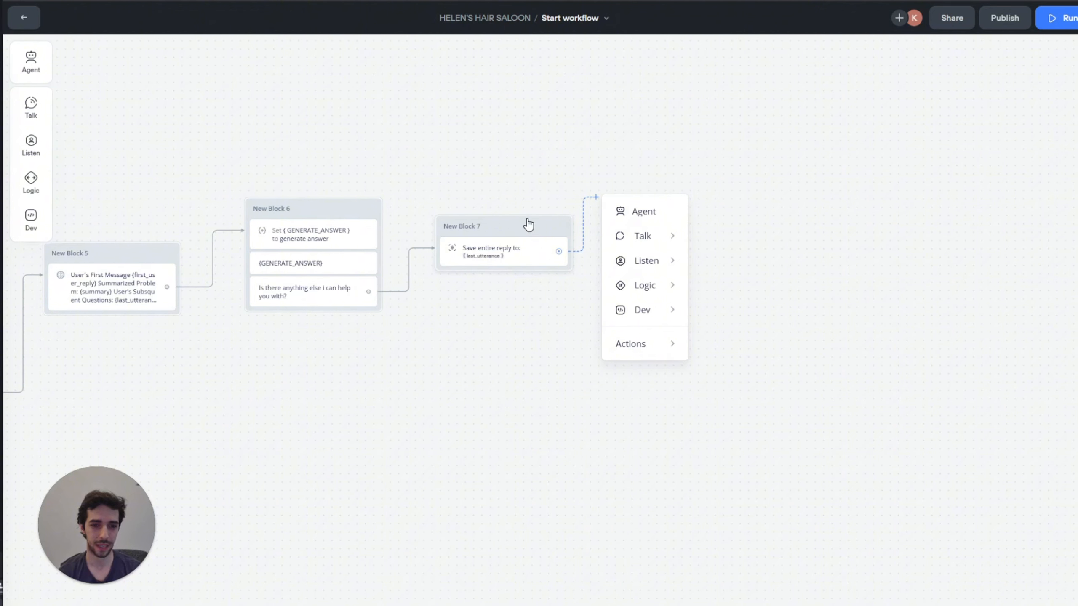
{"action": "mouse_move", "coordinate": [644, 272]}
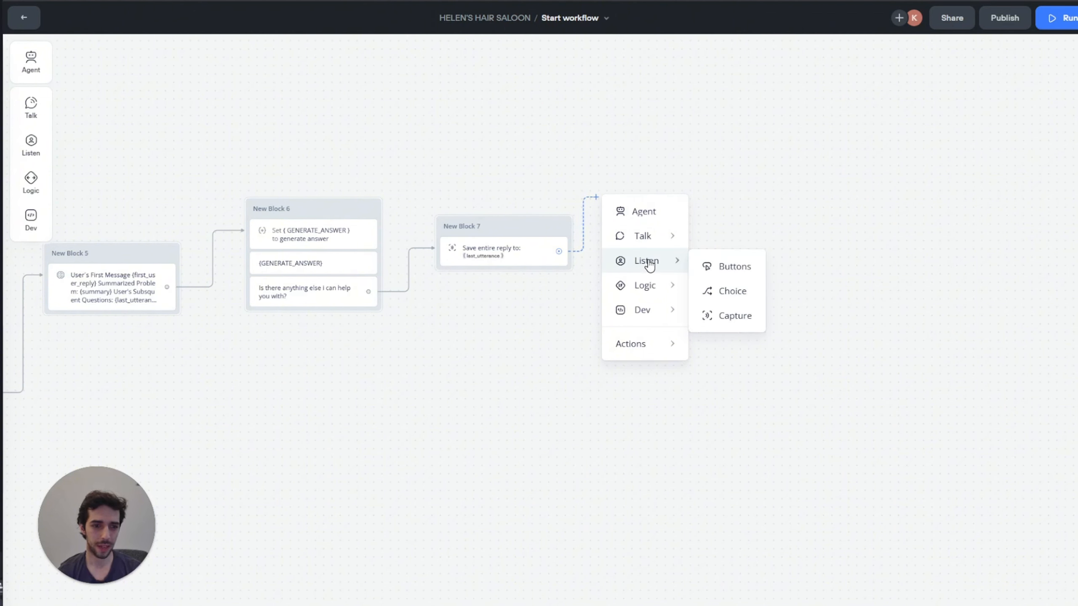
{"action": "mouse_move", "coordinate": [652, 241]}
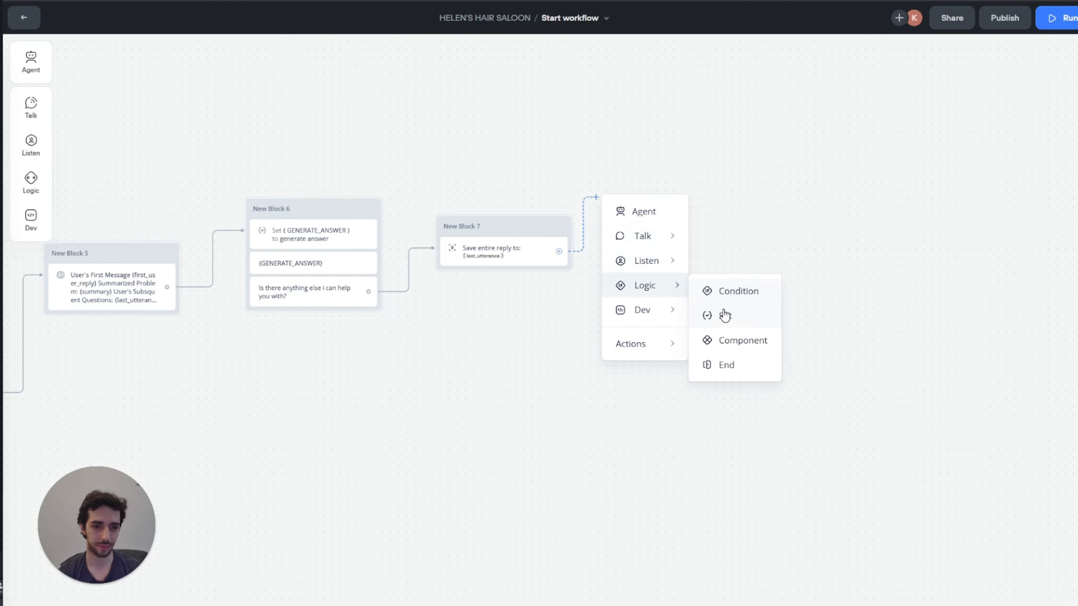
{"action": "left_click", "coordinate": [725, 315]}
{"action": "left_click", "coordinate": [957, 85]}
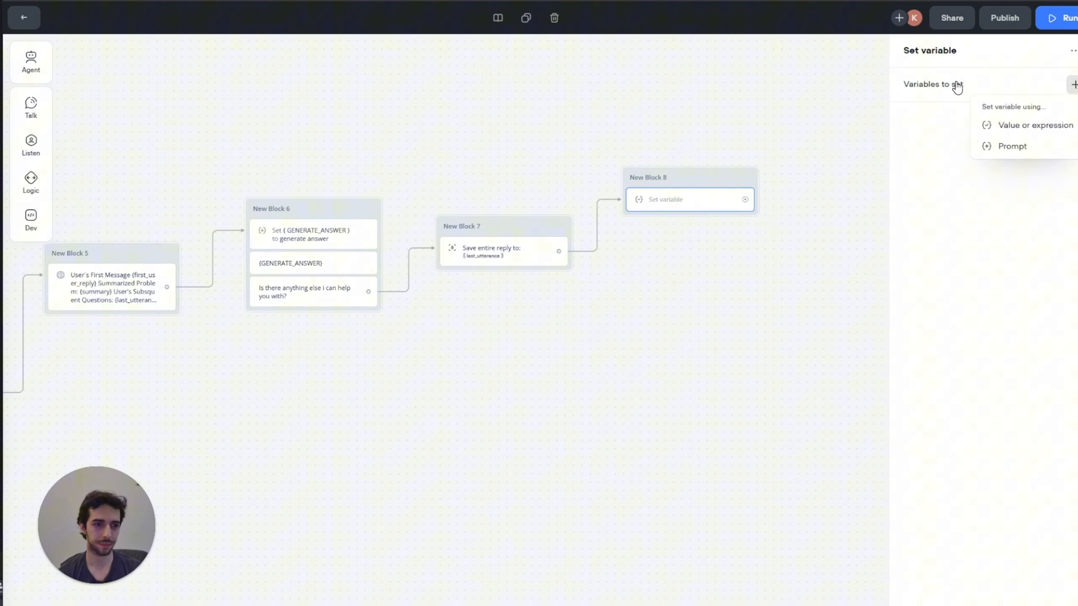
{"action": "left_click", "coordinate": [1035, 147]}
{"action": "left_click", "coordinate": [760, 135]}
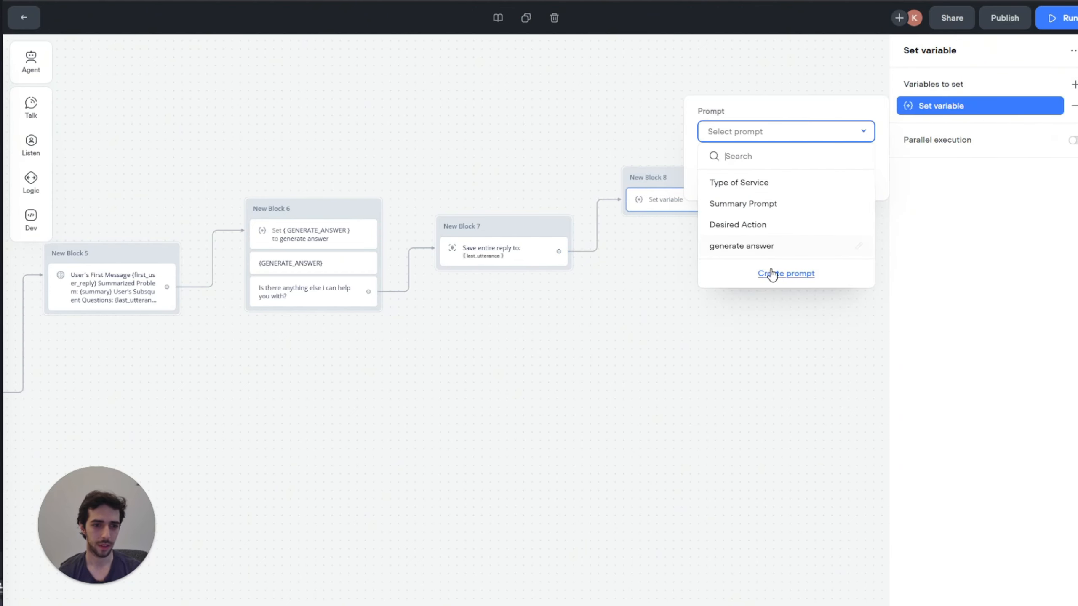
{"action": "left_click", "coordinate": [772, 274]}
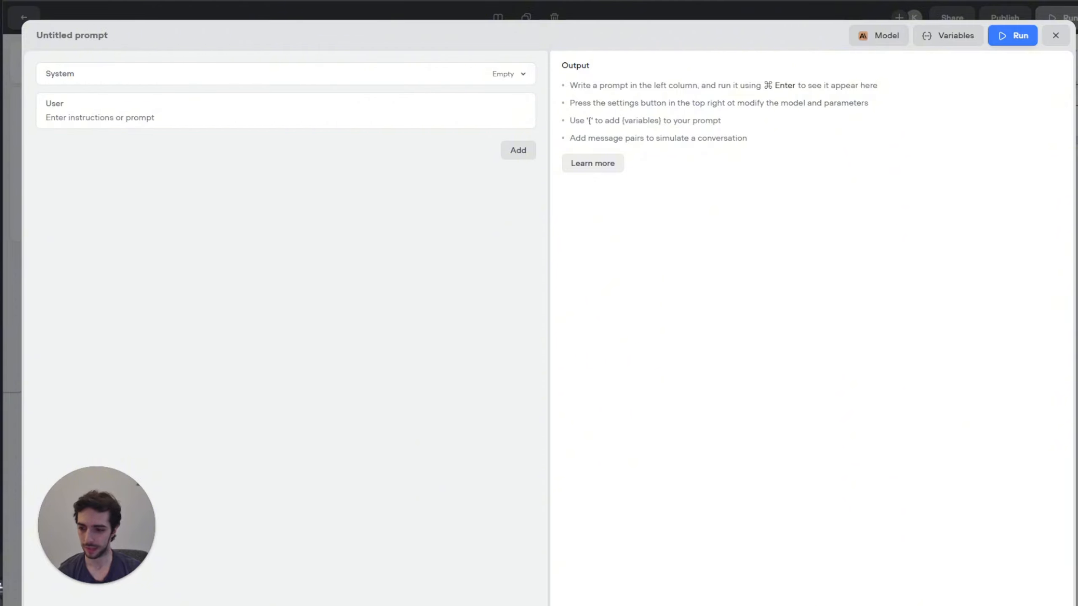
Step: Add conversation history and paste instructions labelling replies positive_response or negative_response
{"action": "left_click", "coordinate": [514, 154]}
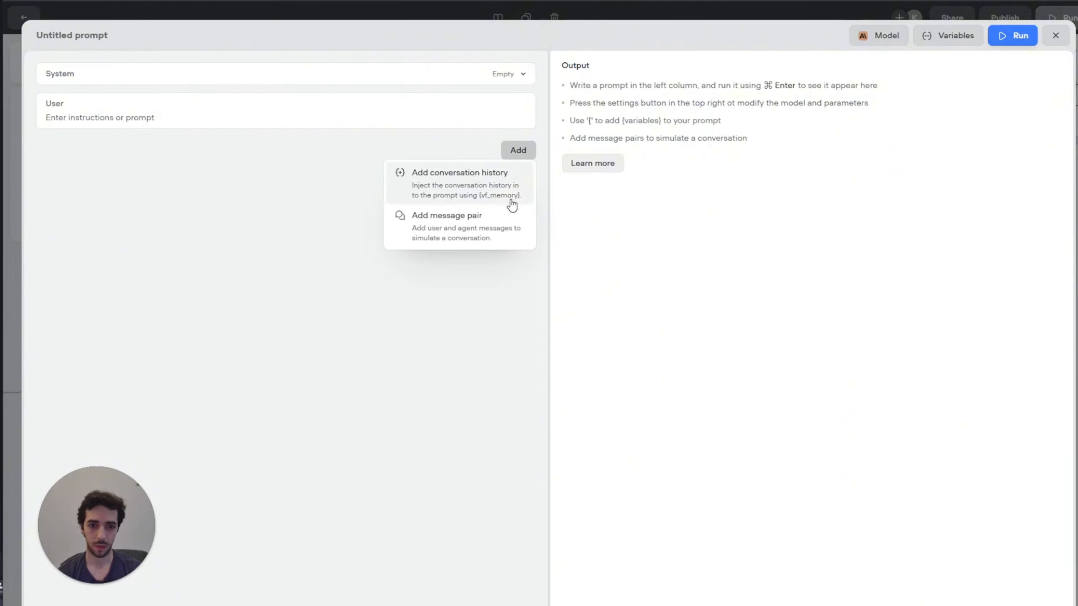
{"action": "left_click", "coordinate": [491, 192]}
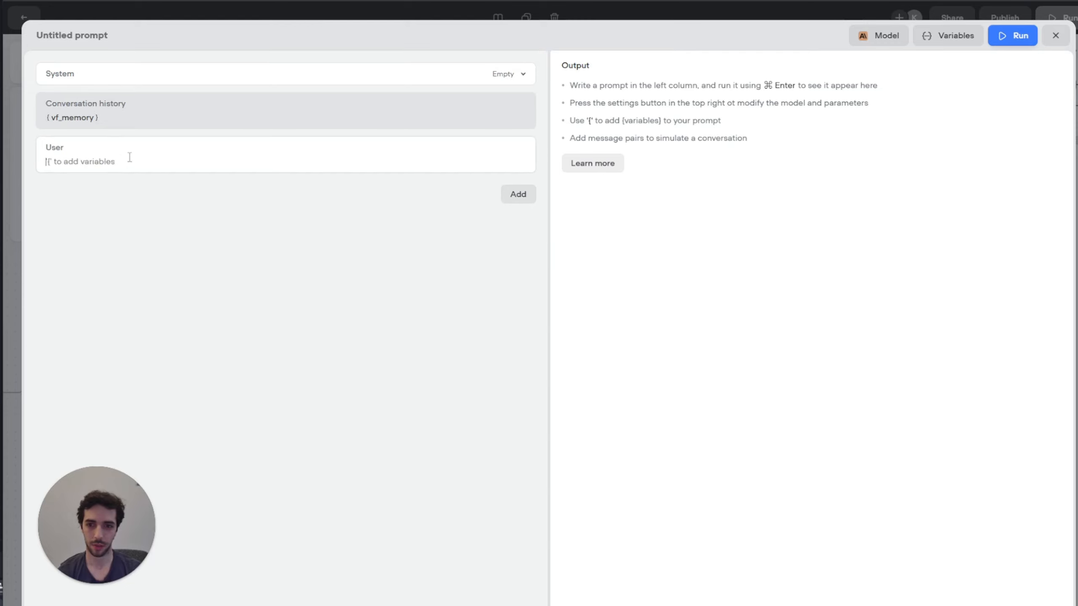
{"action": "left_click", "coordinate": [129, 157]}
{"action": "type", "text": "Based on the customer's last response {last_utterance} you need to put a label. Your only options are:  positive_response: Use this label when the customer needs help with something else, when the customer wants to ask any other question.  negative_response: Use this label when the customer does not need further help. For example, they answer with \"No thanks\"."}
{"action": "left_click_drag", "start_coordinate": [47, 163], "coordinate": [443, 162]}
{"action": "left_click", "coordinate": [450, 161]}
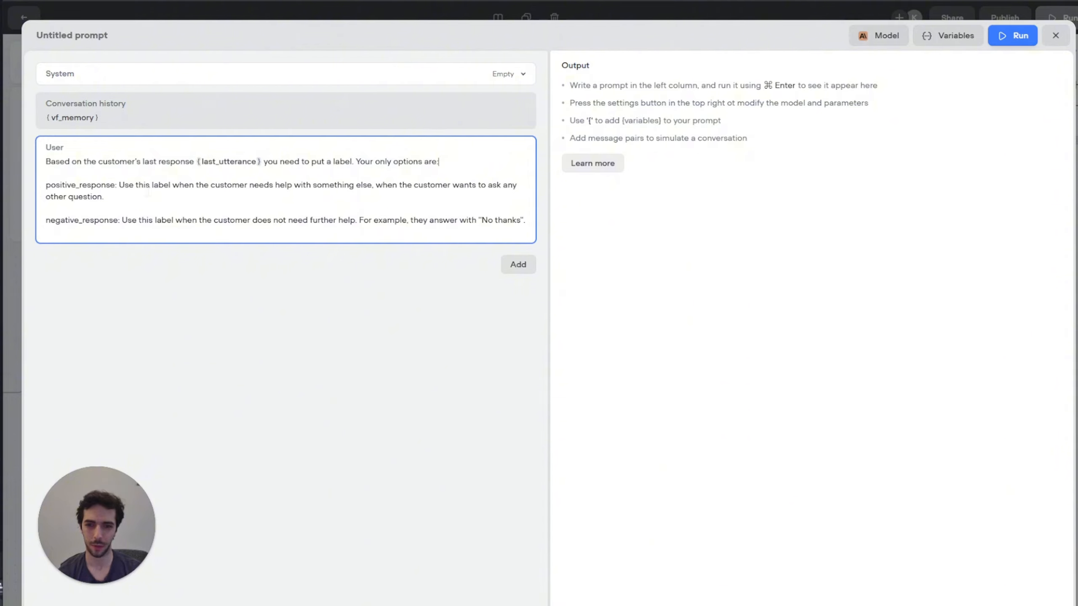
{"action": "left_click_drag", "start_coordinate": [120, 185], "coordinate": [259, 189]}
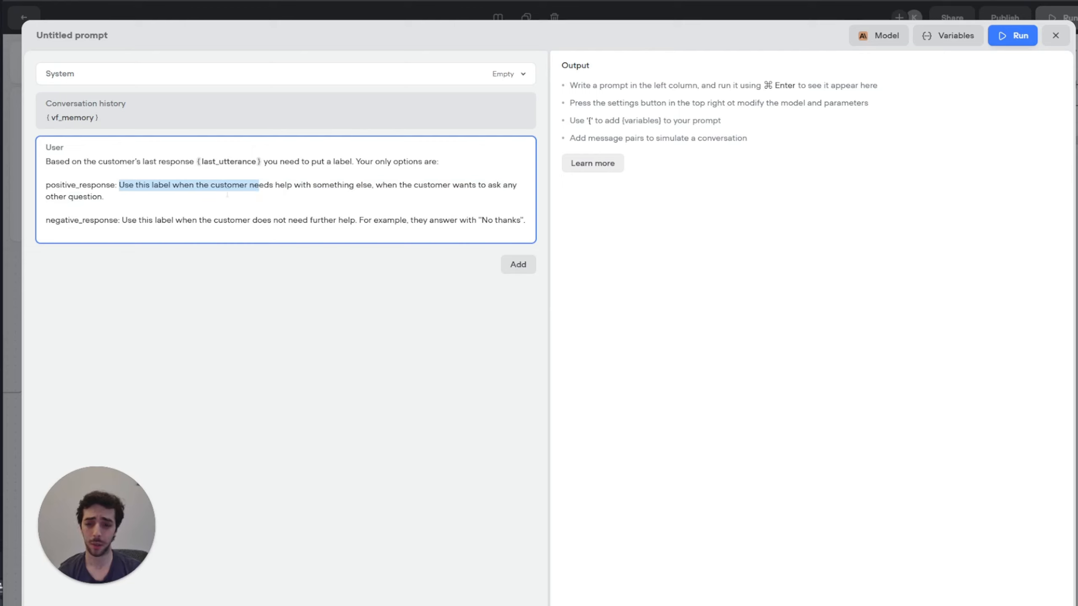
{"action": "left_click", "coordinate": [187, 220]}
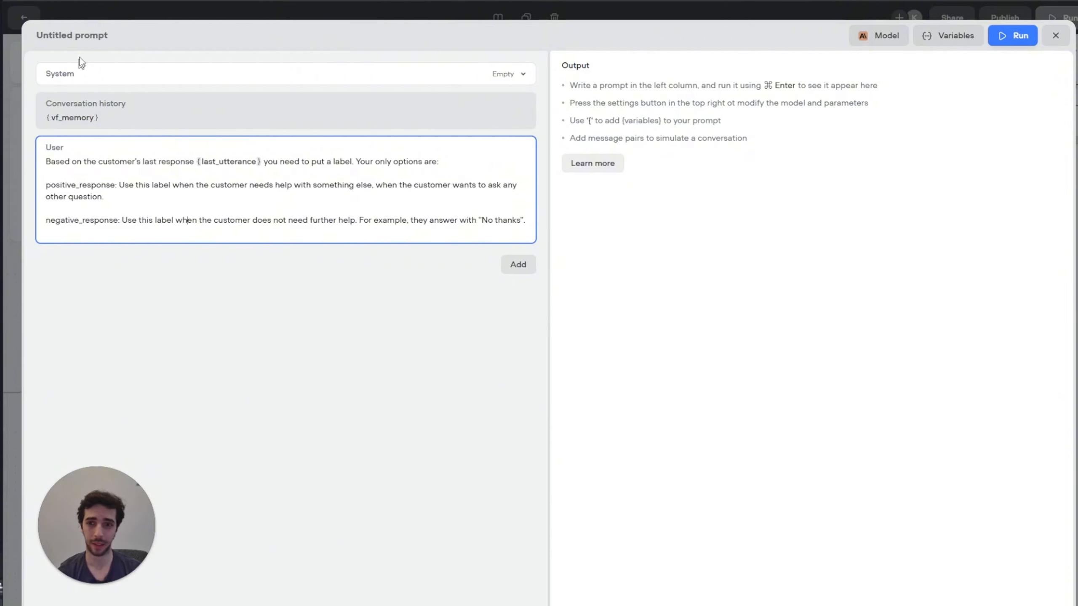
Step: Name the prompt 'loop intent' and run it on GPT-4o mini at temperature 0.11
{"action": "left_click_drag", "start_coordinate": [108, 35], "coordinate": [8, 36]}
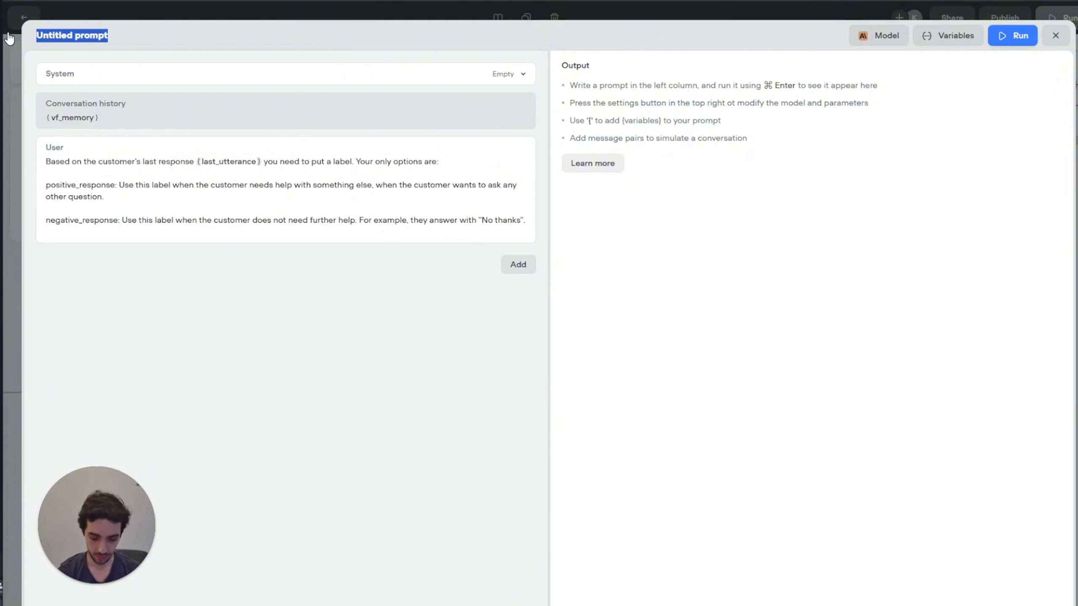
{"action": "left_click", "coordinate": [110, 37]}
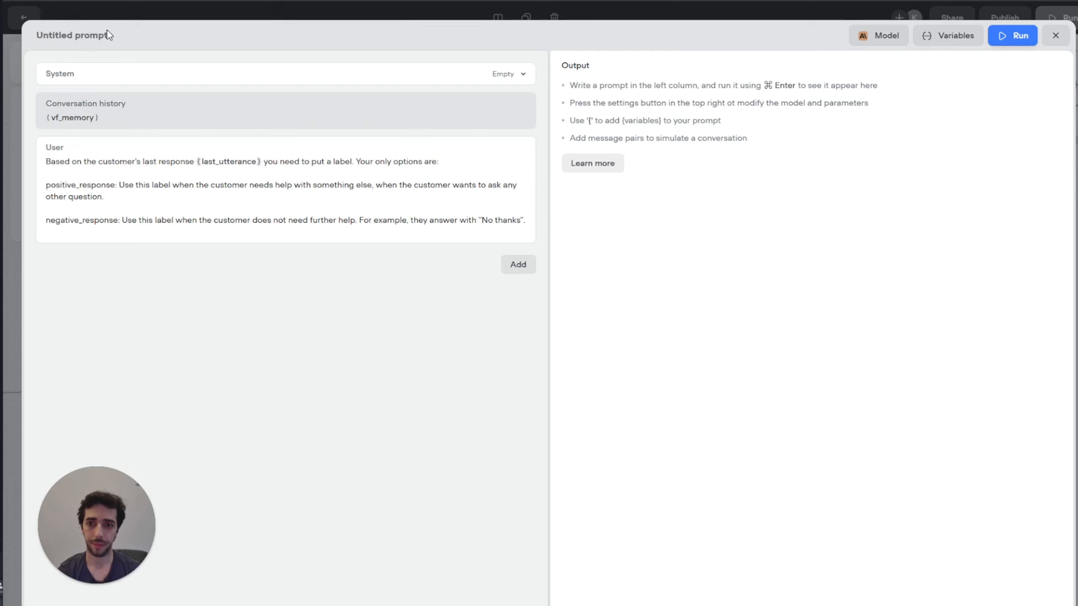
{"action": "left_click_drag", "start_coordinate": [111, 39], "coordinate": [37, 37]}
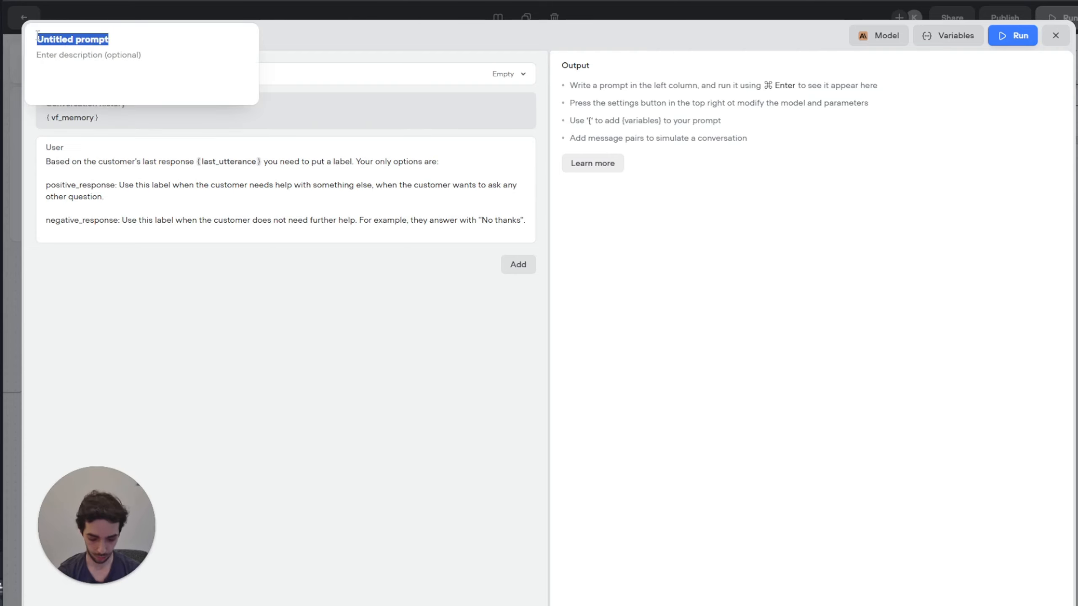
{"action": "type", "text": "loop intent"}
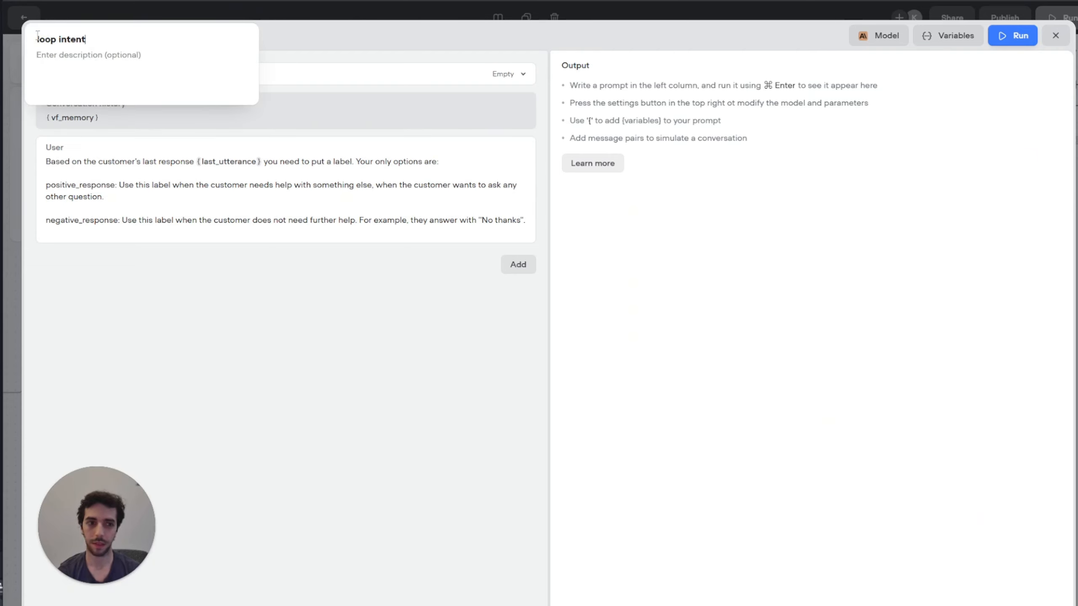
{"action": "left_click", "coordinate": [878, 36]}
{"action": "left_click", "coordinate": [926, 114]}
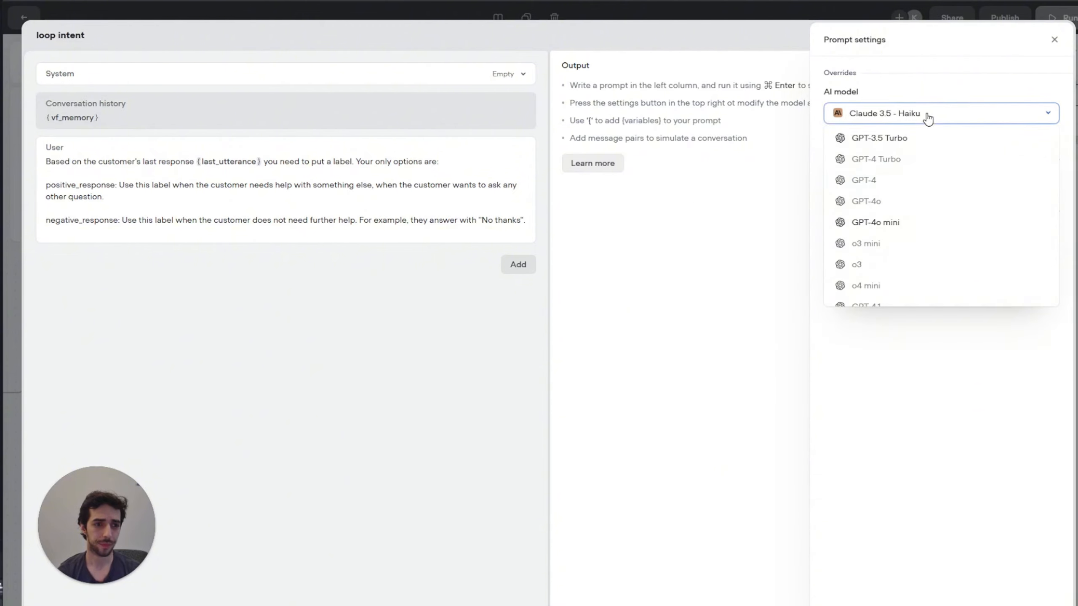
{"action": "left_click", "coordinate": [883, 229]}
{"action": "left_click_drag", "start_coordinate": [894, 159], "coordinate": [854, 157]}
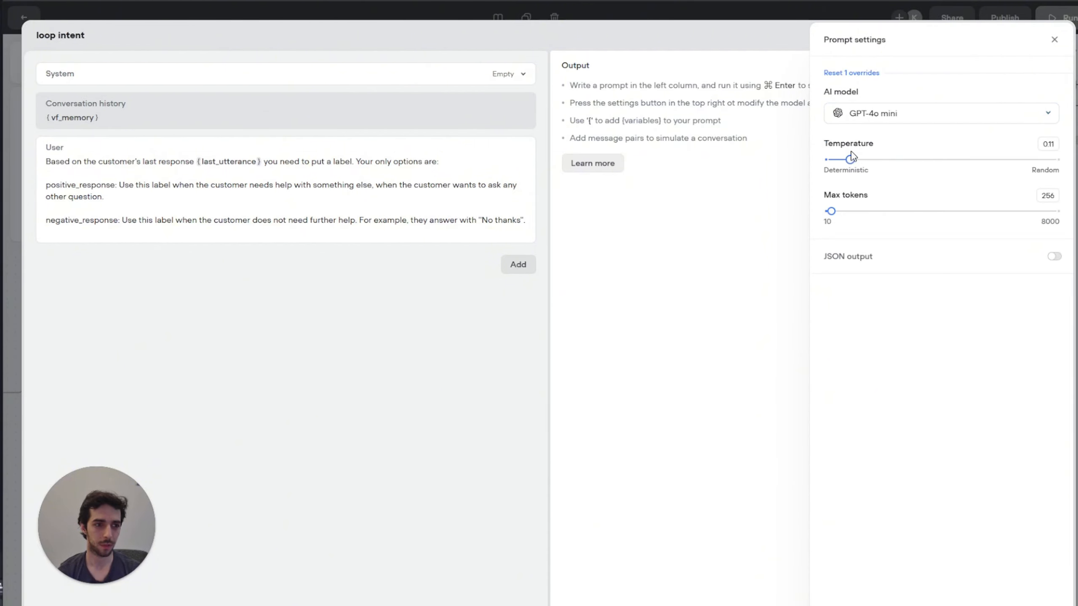
{"action": "left_click", "coordinate": [1056, 39]}
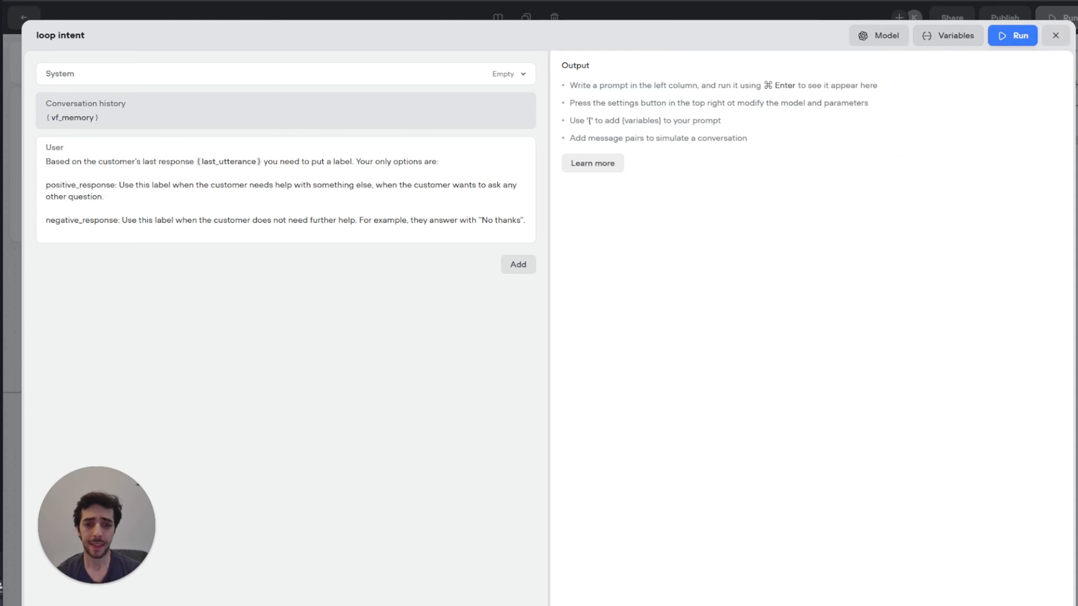
{"action": "left_click", "coordinate": [1055, 36]}
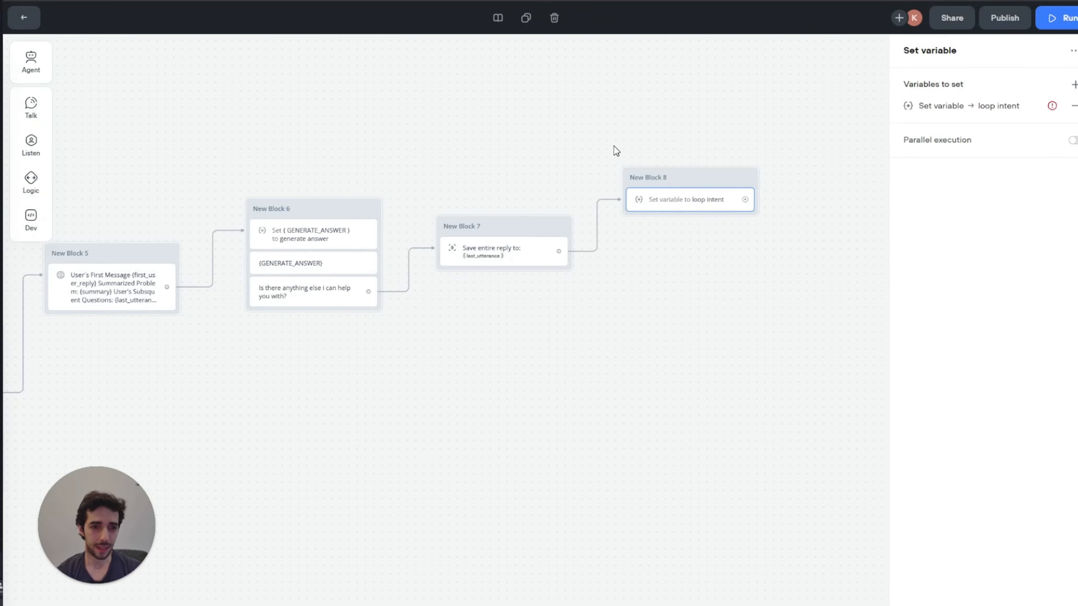
Step: Rename New Block 8 to 'loop intent'
{"action": "left_click_drag", "start_coordinate": [587, 115], "coordinate": [493, 105]}
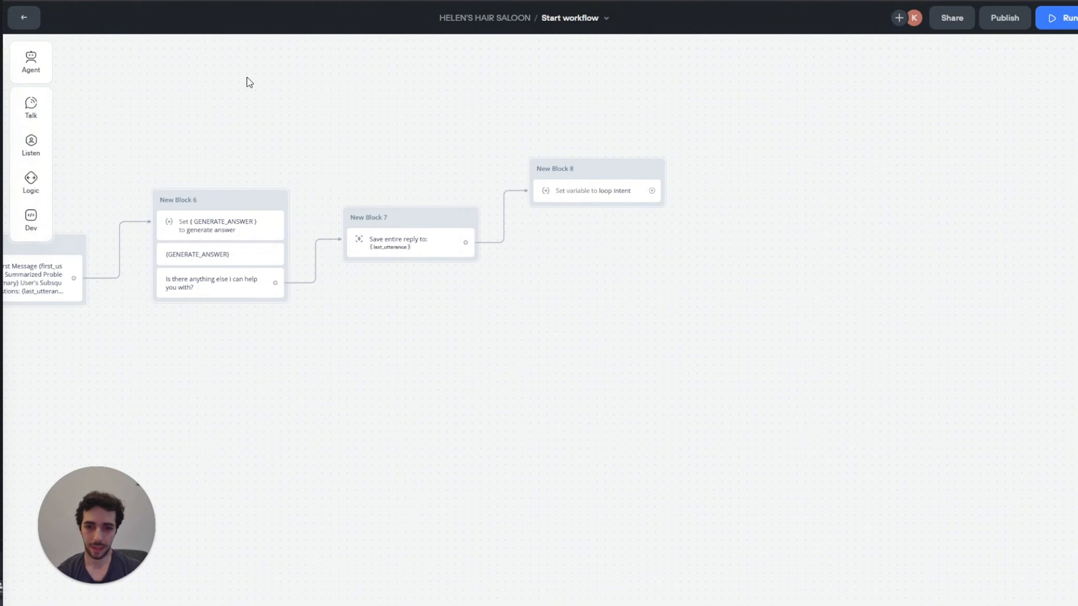
{"action": "left_click_drag", "start_coordinate": [250, 82], "coordinate": [691, 88]}
{"action": "left_click_drag", "start_coordinate": [310, 167], "coordinate": [389, 136]}
{"action": "left_click_drag", "start_coordinate": [717, 91], "coordinate": [496, 122]}
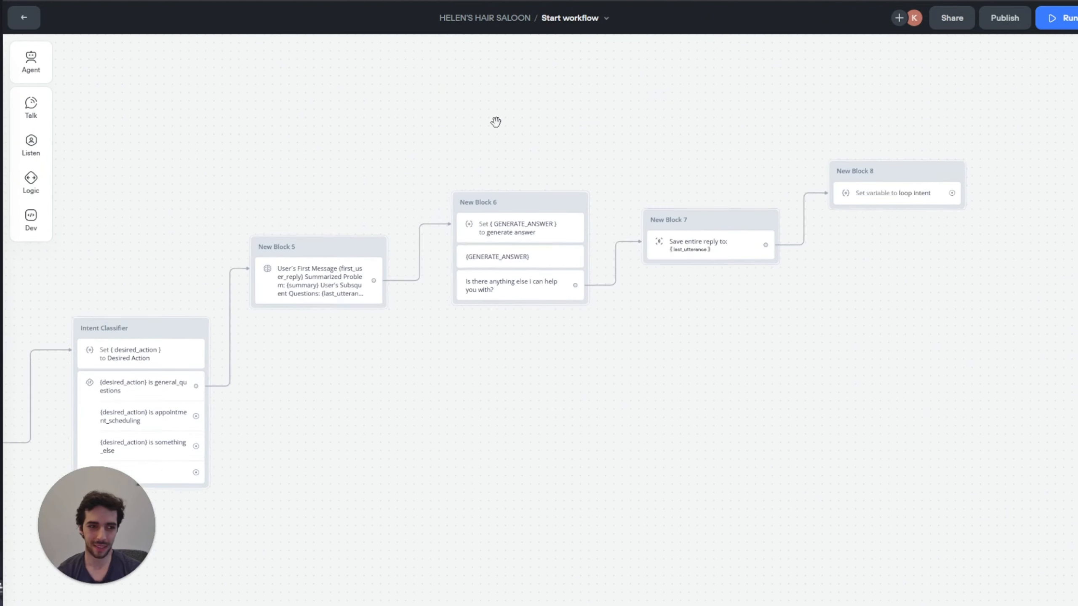
{"action": "scroll", "coordinate": [496, 122], "scroll_direction": "right", "scroll_amount": 7}
{"action": "double_click", "coordinate": [611, 195]}
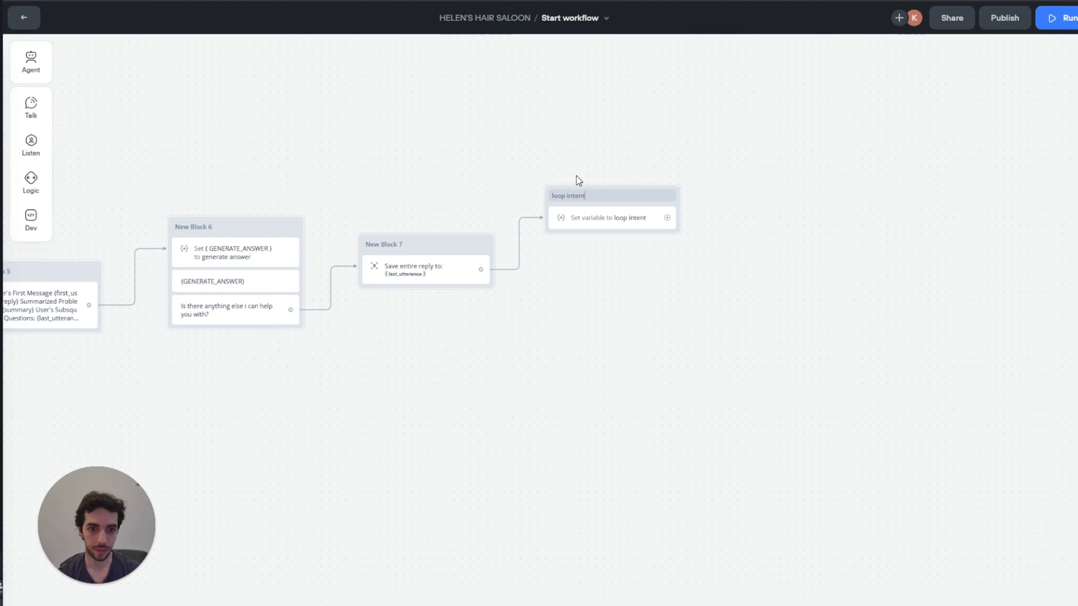
{"action": "type", "text": "loop intent"}
{"action": "left_click", "coordinate": [483, 183]}
Step: Add a condition step with an empty condition path to the loop intent block
{"action": "mouse_move", "coordinate": [32, 187]}
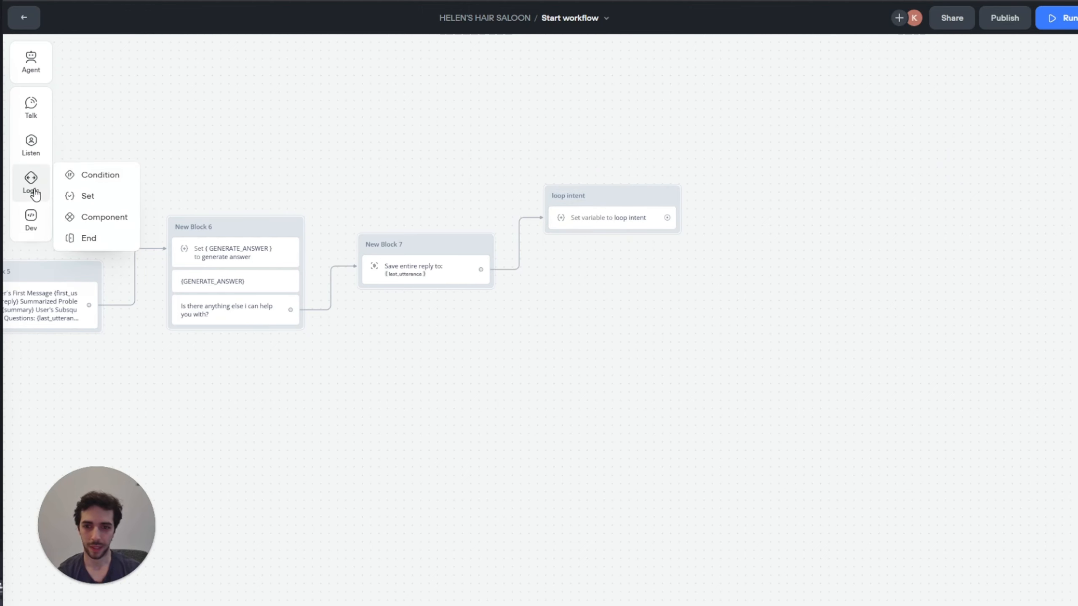
{"action": "left_click_drag", "start_coordinate": [104, 175], "coordinate": [639, 236]}
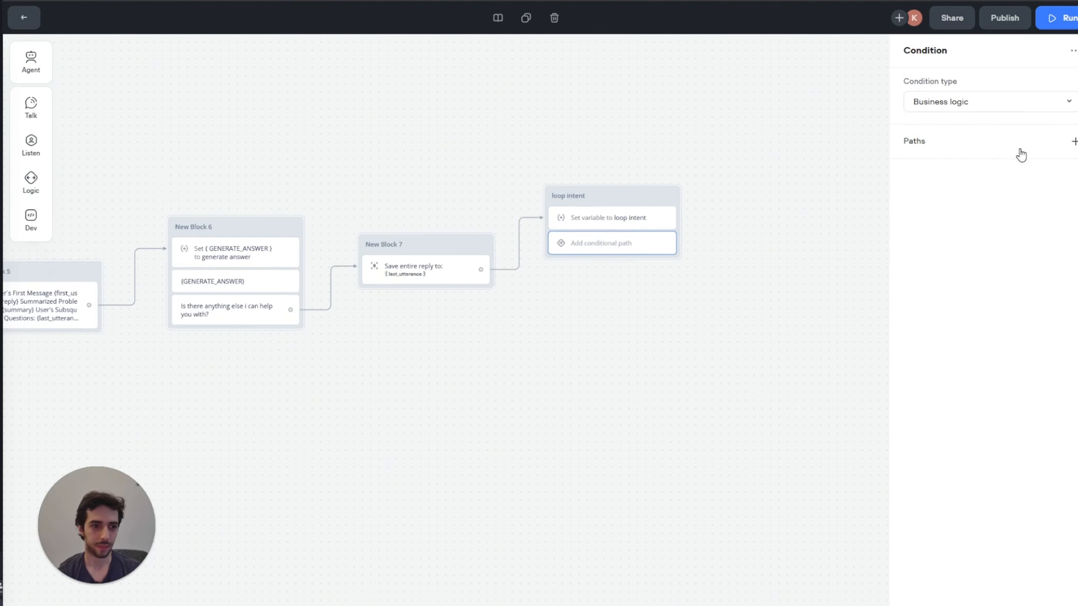
{"action": "left_click", "coordinate": [1073, 141]}
{"action": "left_click", "coordinate": [1039, 183]}
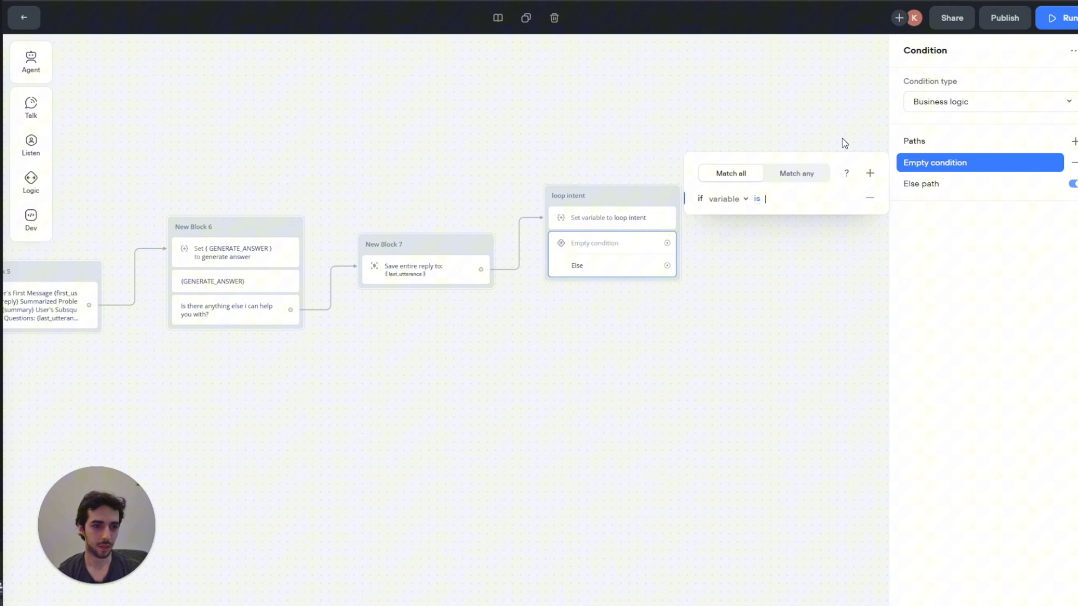
{"action": "left_click", "coordinate": [728, 199]}
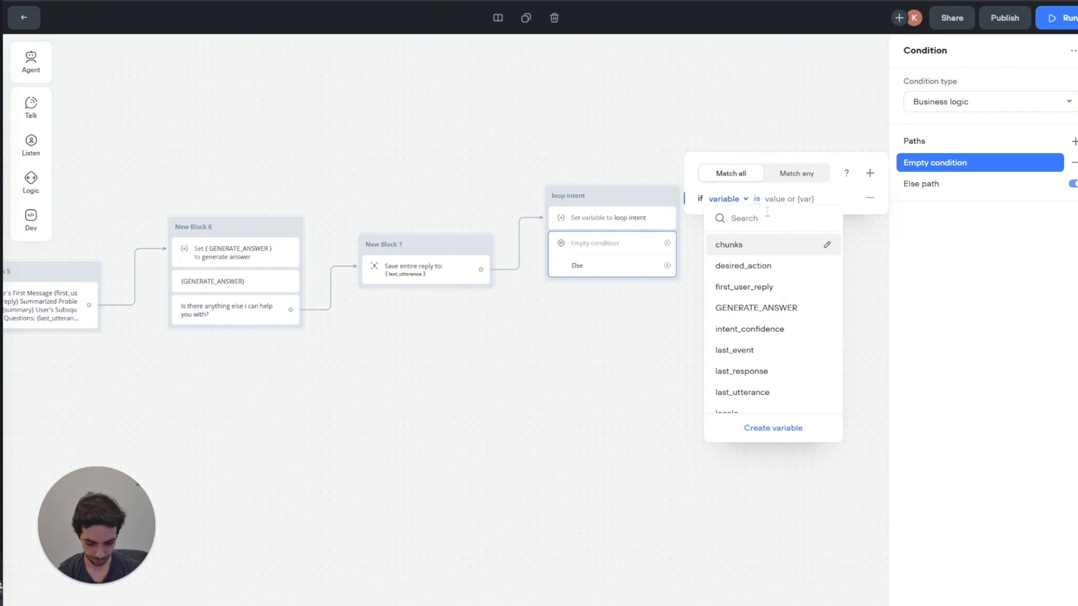
{"action": "type", "text": "lo"}
{"action": "key", "text": "BackSpace"}
{"action": "key", "text": "BackSpace"}
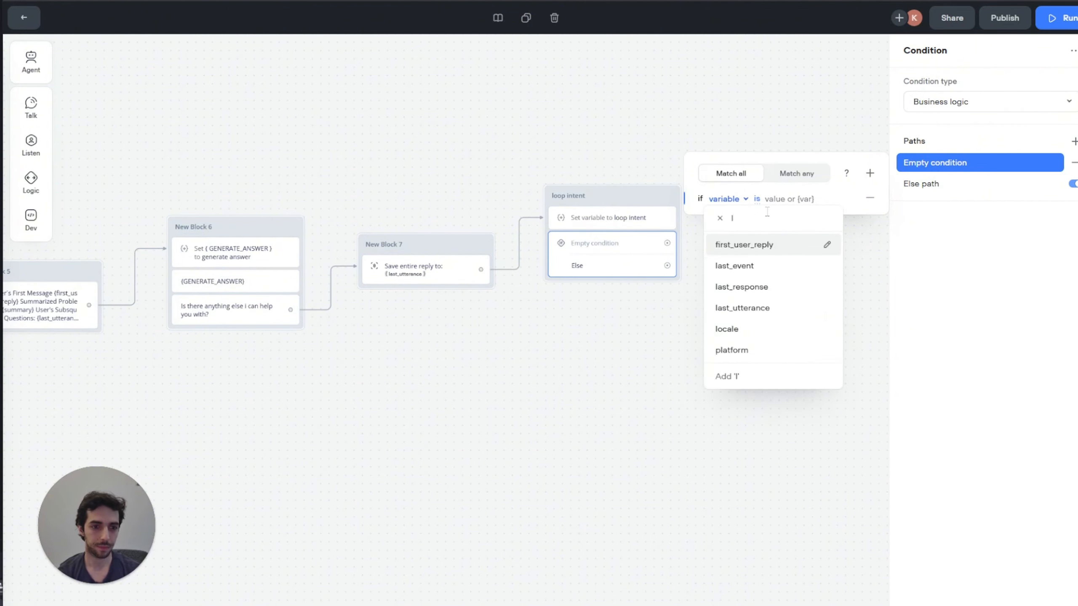
Step: Save the loop intent prompt's output into a newly created loop_intent variable
{"action": "left_click", "coordinate": [616, 217]}
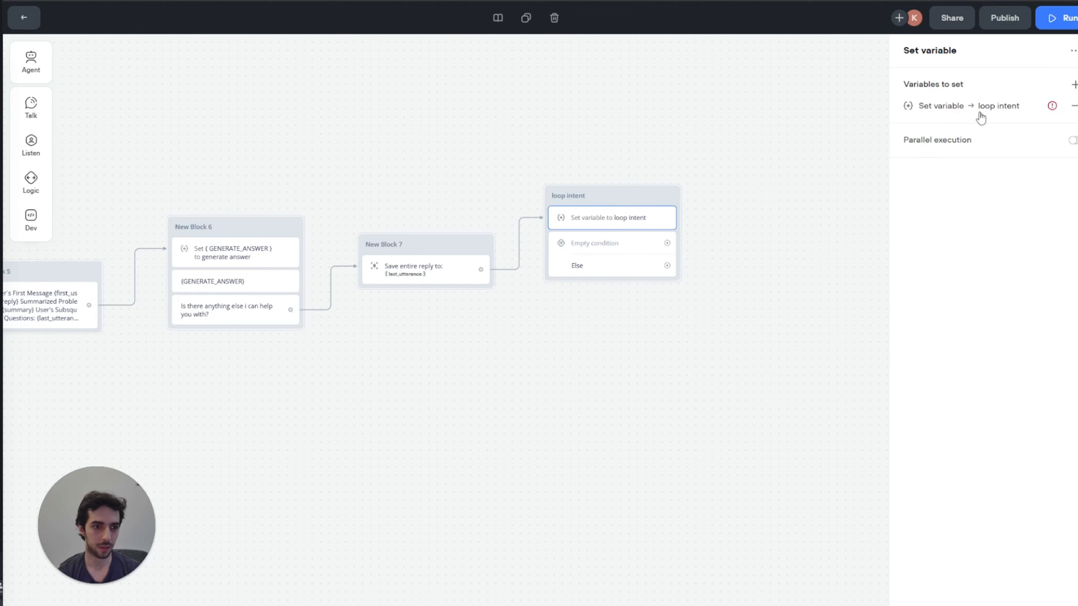
{"action": "left_click", "coordinate": [978, 109]}
{"action": "left_click", "coordinate": [788, 183]}
{"action": "left_click", "coordinate": [768, 410]}
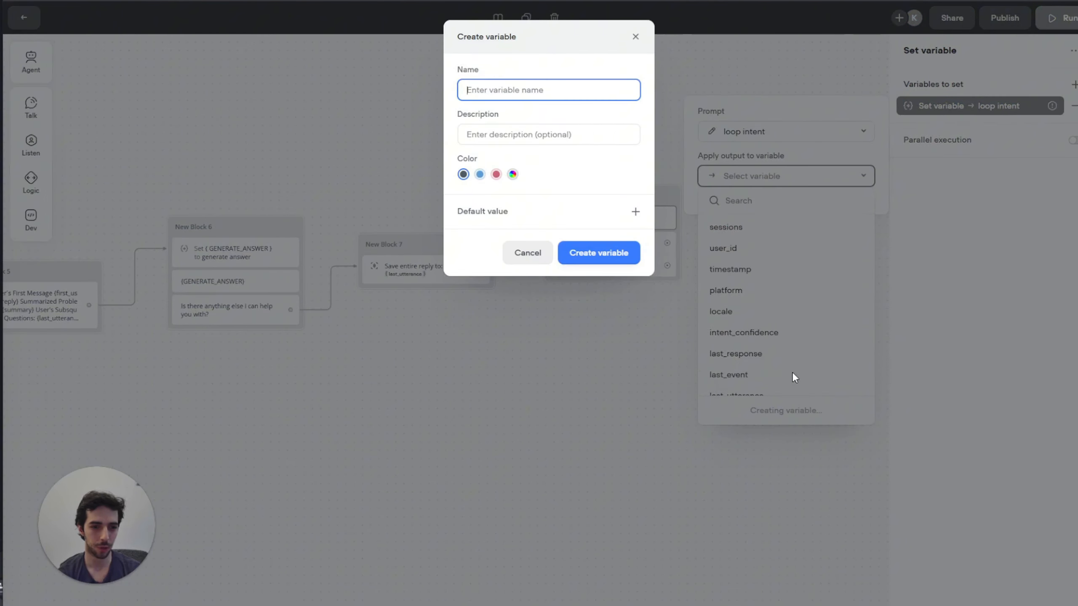
{"action": "left_click", "coordinate": [581, 88]}
{"action": "type", "text": "ll"}
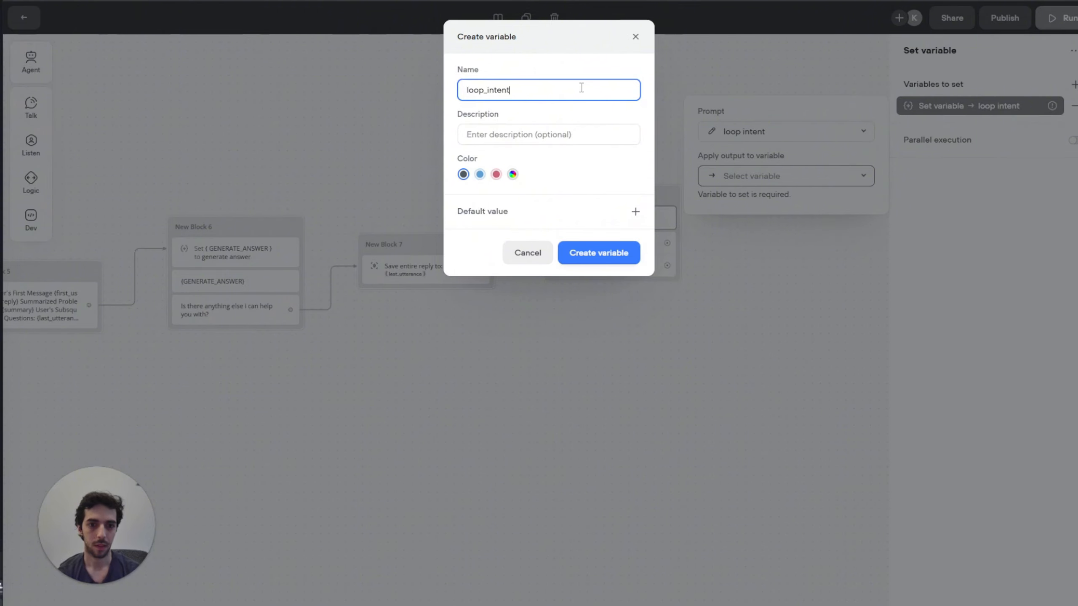
{"action": "left_click", "coordinate": [598, 253]}
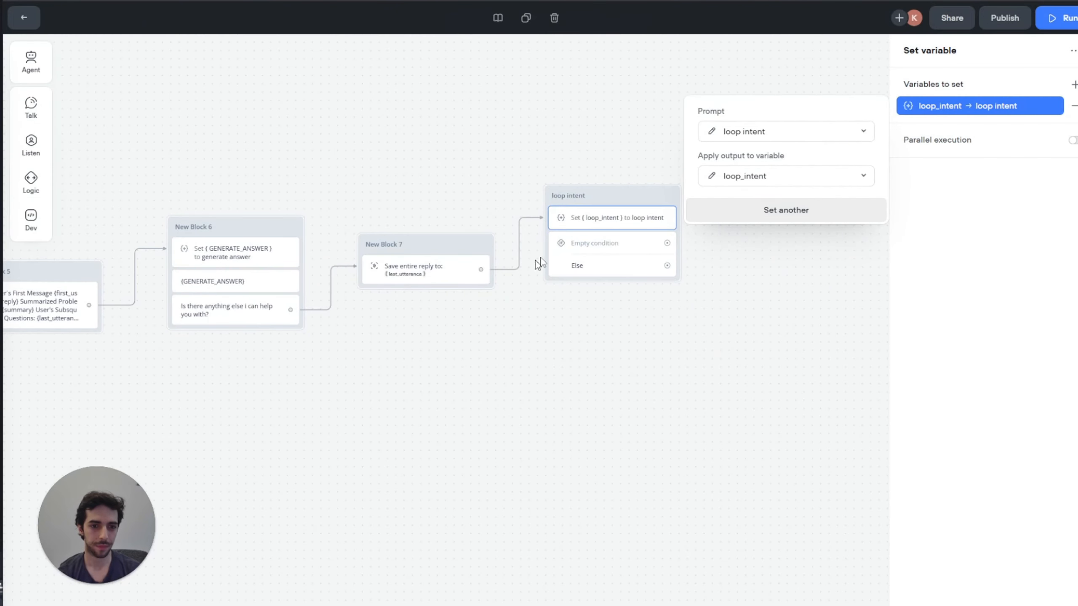
{"action": "left_click", "coordinate": [586, 248]}
{"action": "left_click", "coordinate": [933, 162]}
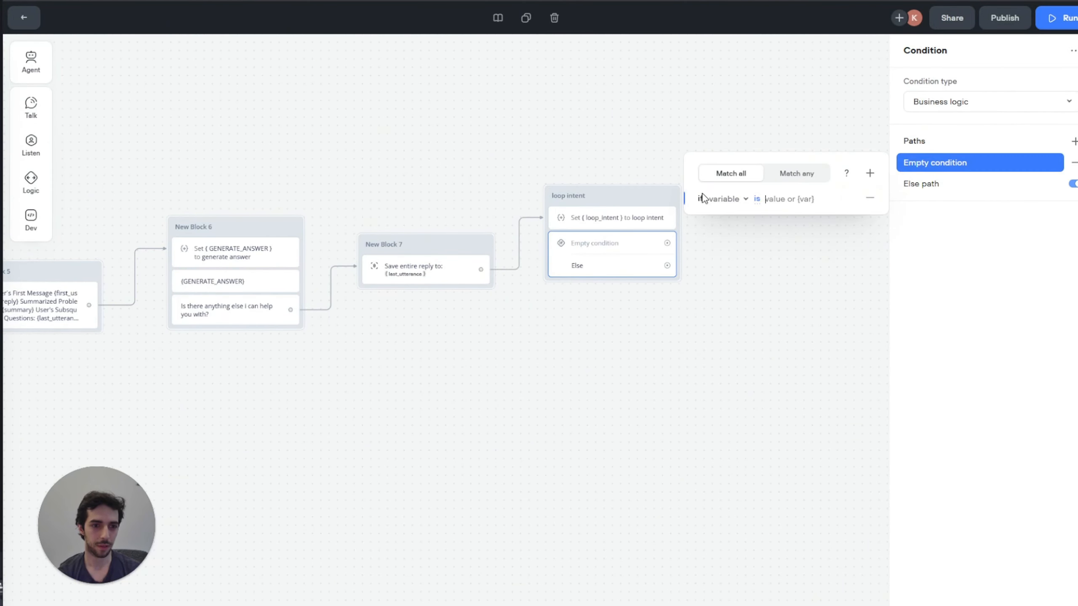
Step: Set the first condition path to loop_intent is positive_response
{"action": "left_click", "coordinate": [724, 199]}
{"action": "type", "text": "lo"}
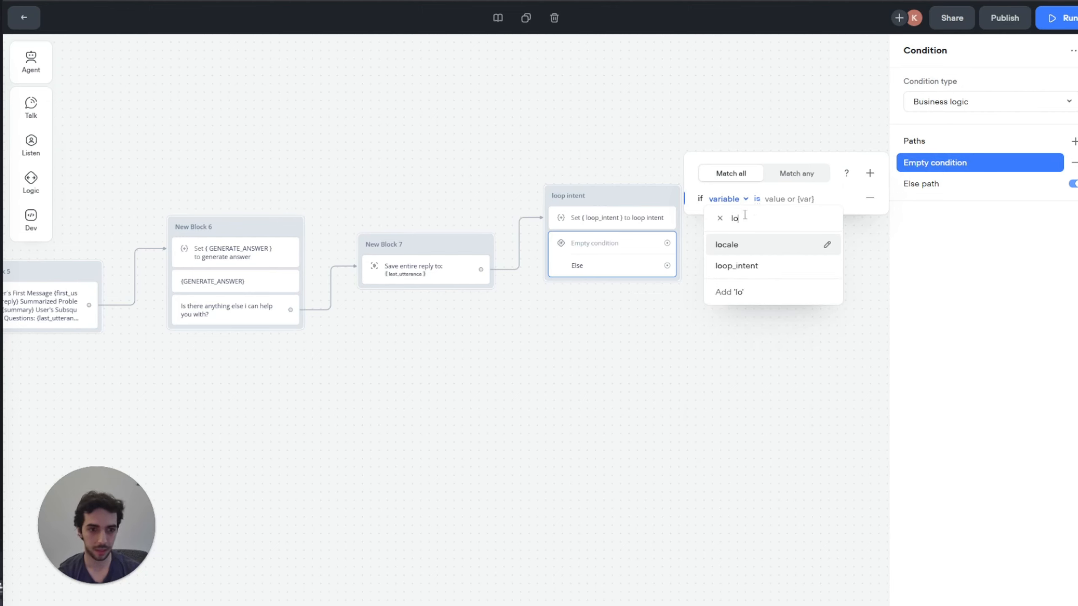
{"action": "key", "text": "Down"}
{"action": "key", "text": "Return"}
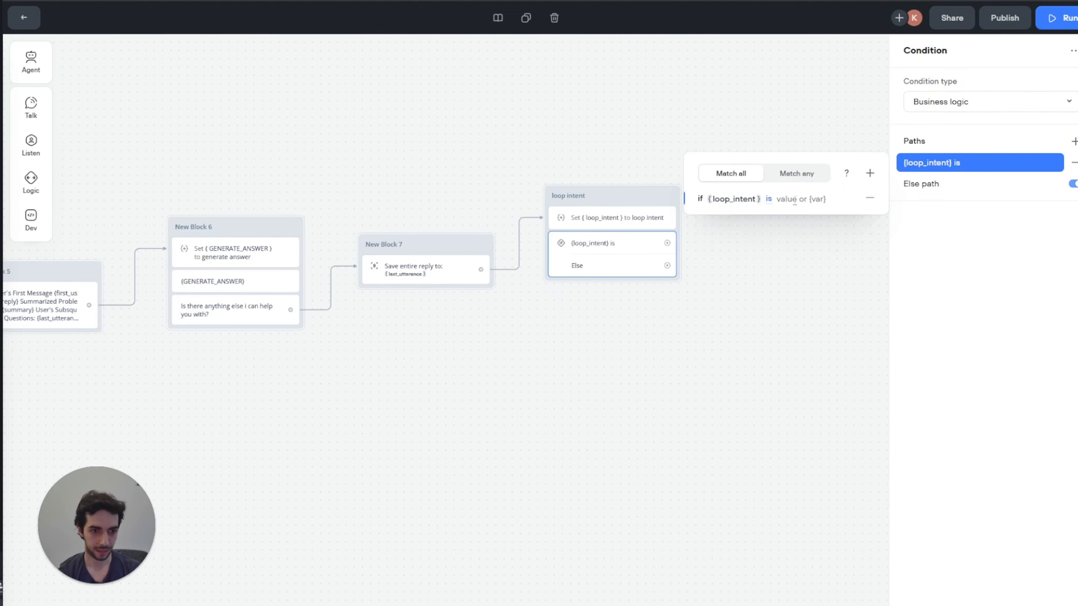
{"action": "type", "text": "positive"}
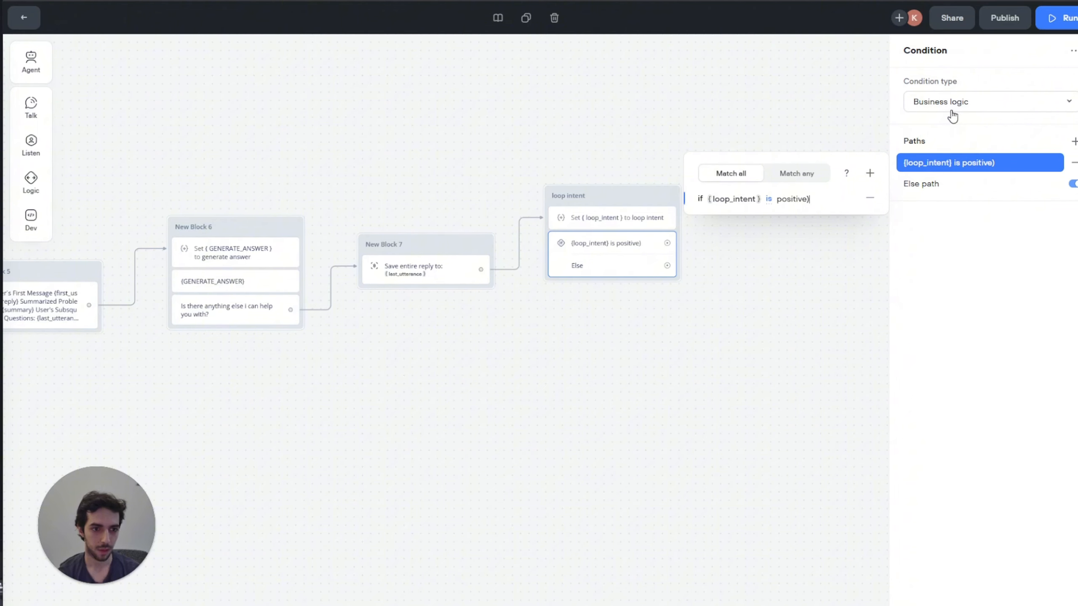
{"action": "type", "text": "_response"}
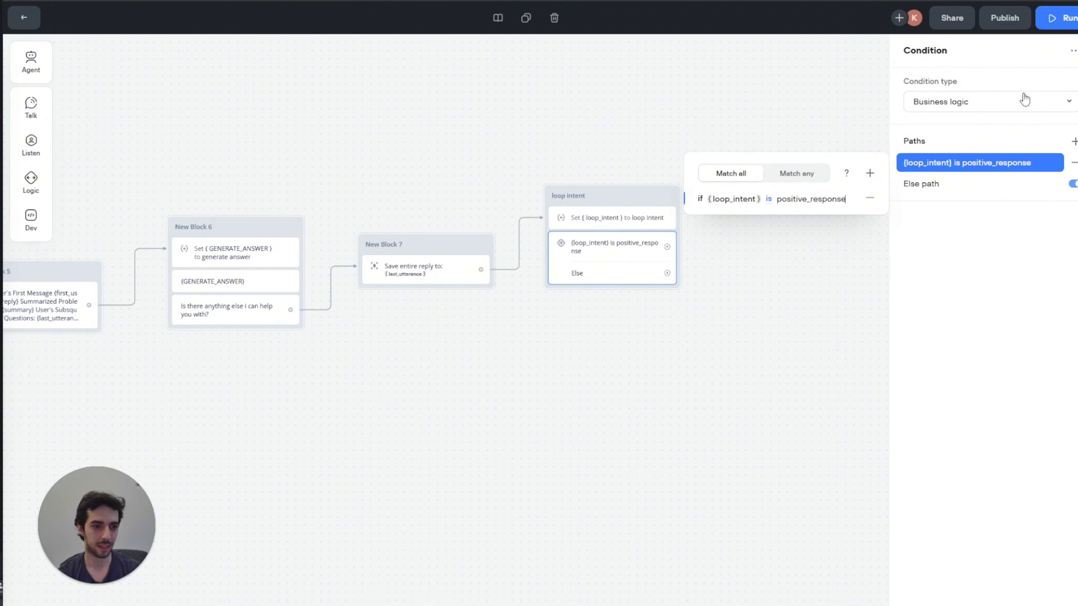
Step: Add a second condition path for loop_intent is negative_response
{"action": "left_click", "coordinate": [1074, 141]}
{"action": "left_click", "coordinate": [1026, 180]}
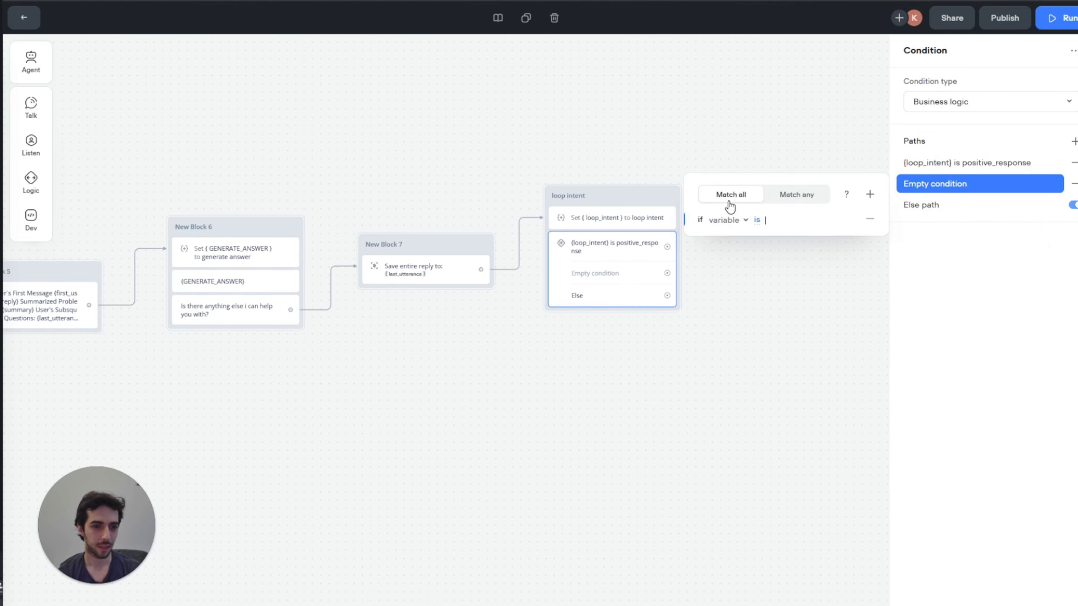
{"action": "left_click", "coordinate": [734, 223]}
{"action": "type", "text": "lo"}
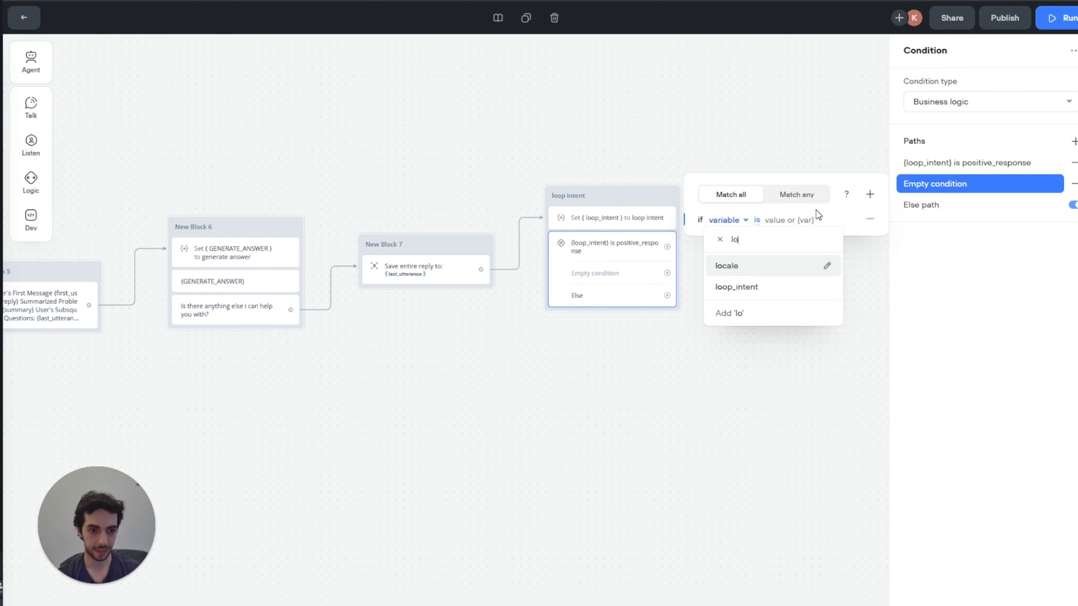
{"action": "key", "text": "Down"}
{"action": "key", "text": "Return"}
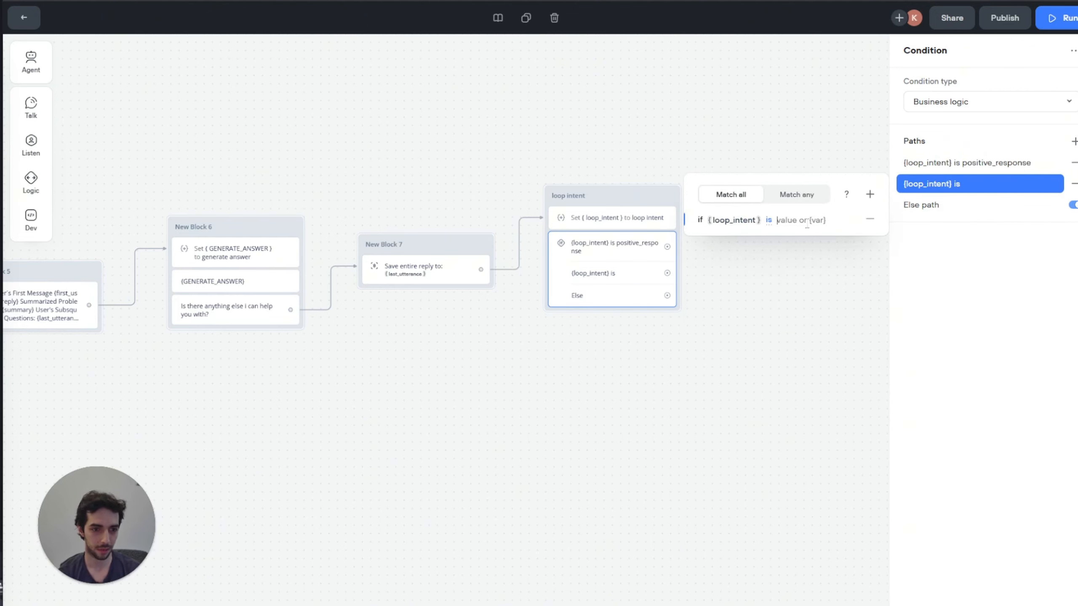
{"action": "type", "text": "negative"}
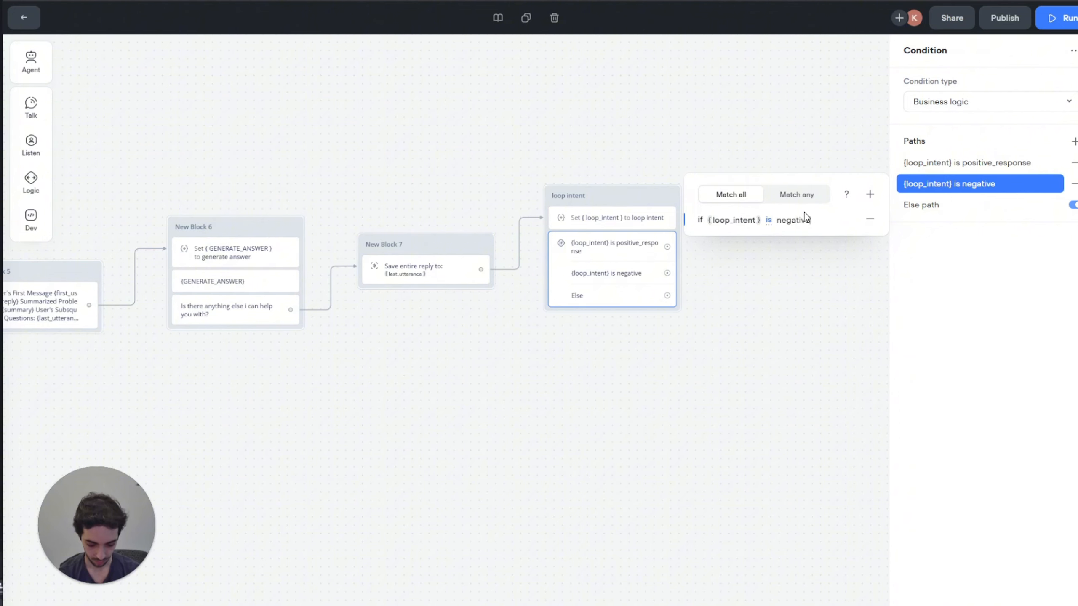
{"action": "type", "text": "_resp"}
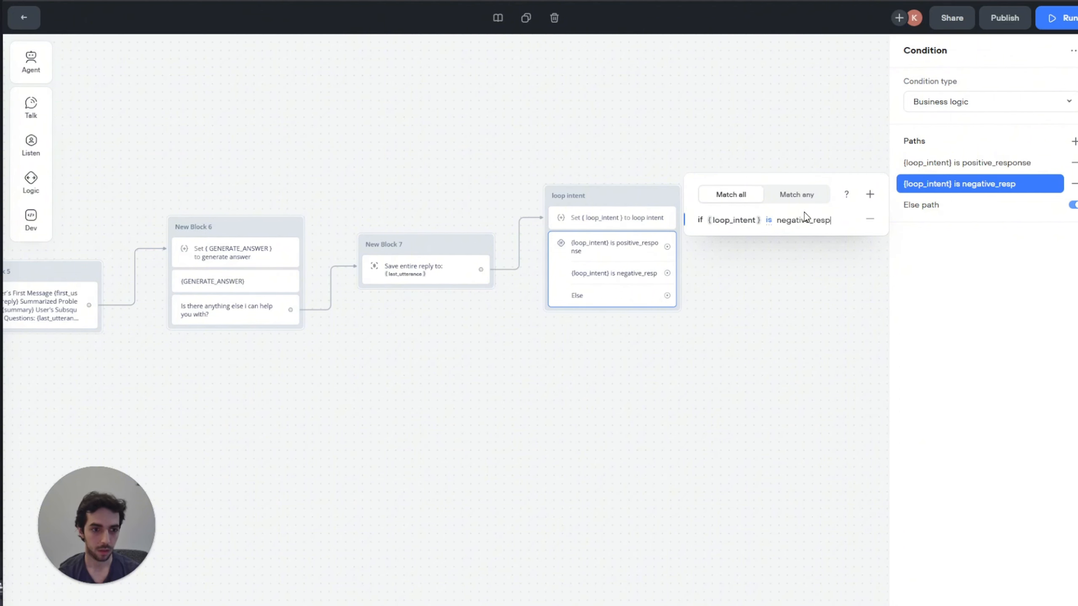
{"action": "type", "text": "onse"}
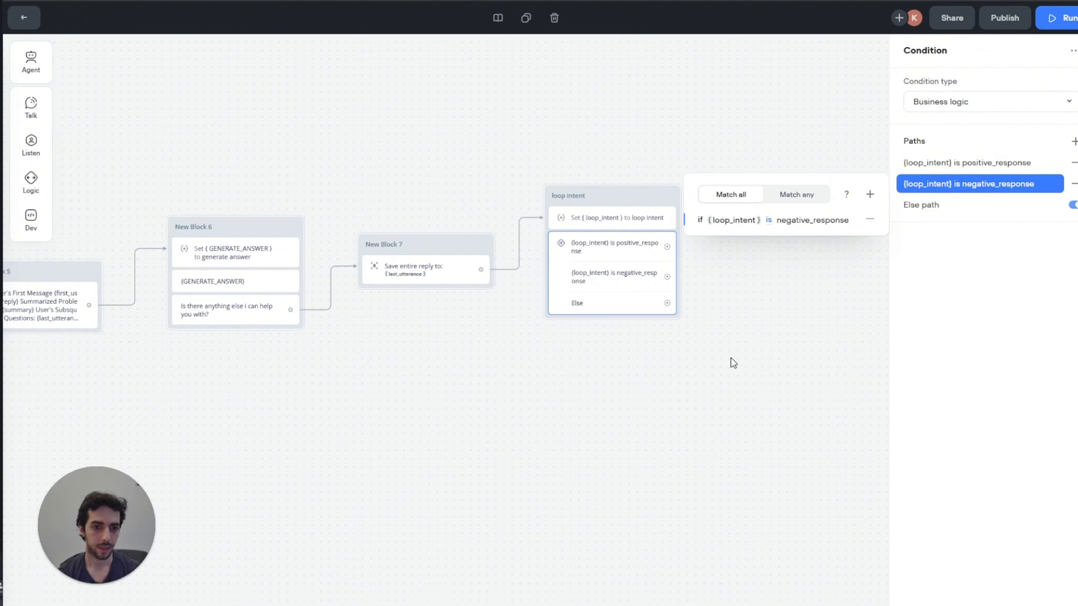
{"action": "left_click", "coordinate": [714, 313]}
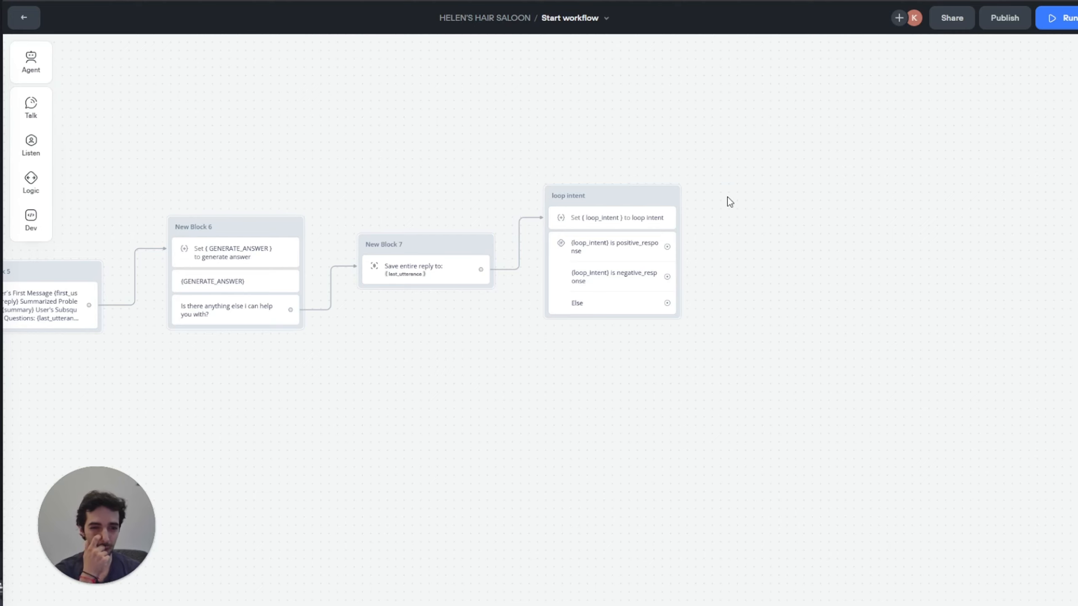
{"action": "left_click_drag", "start_coordinate": [650, 136], "coordinate": [576, 149]}
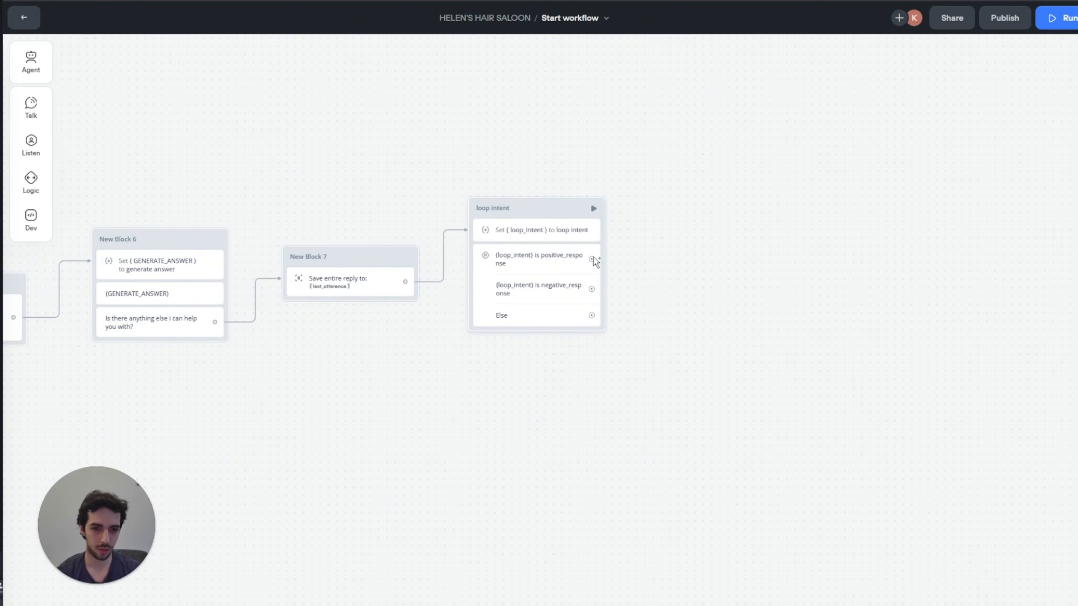
{"action": "left_click_drag", "start_coordinate": [591, 258], "coordinate": [653, 246]}
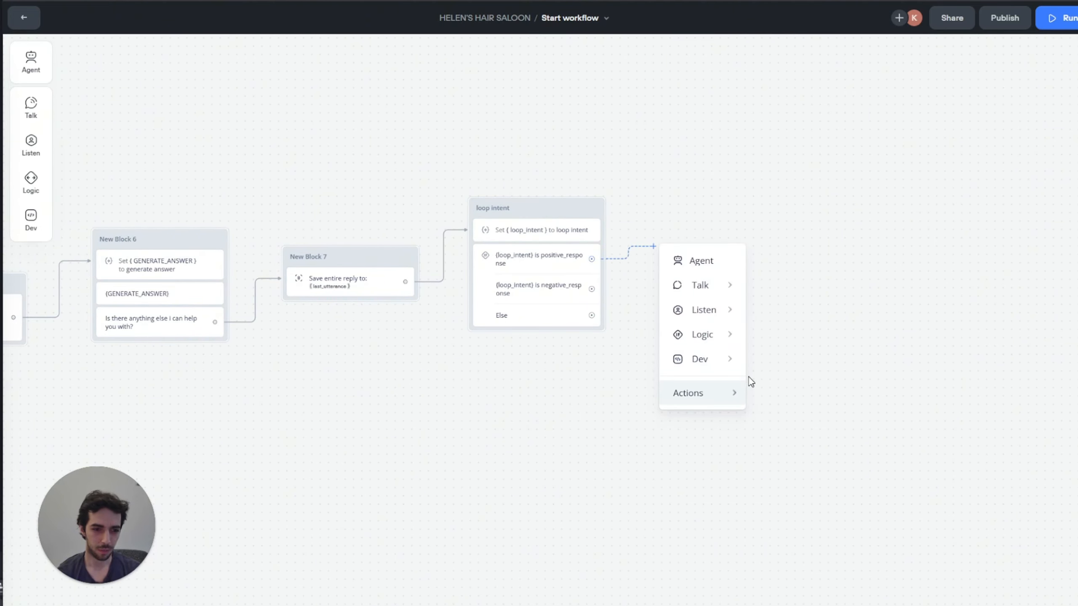
Step: Send the positive_response path to the Intent Classifier block with a Go to Block step
{"action": "mouse_move", "coordinate": [704, 397]}
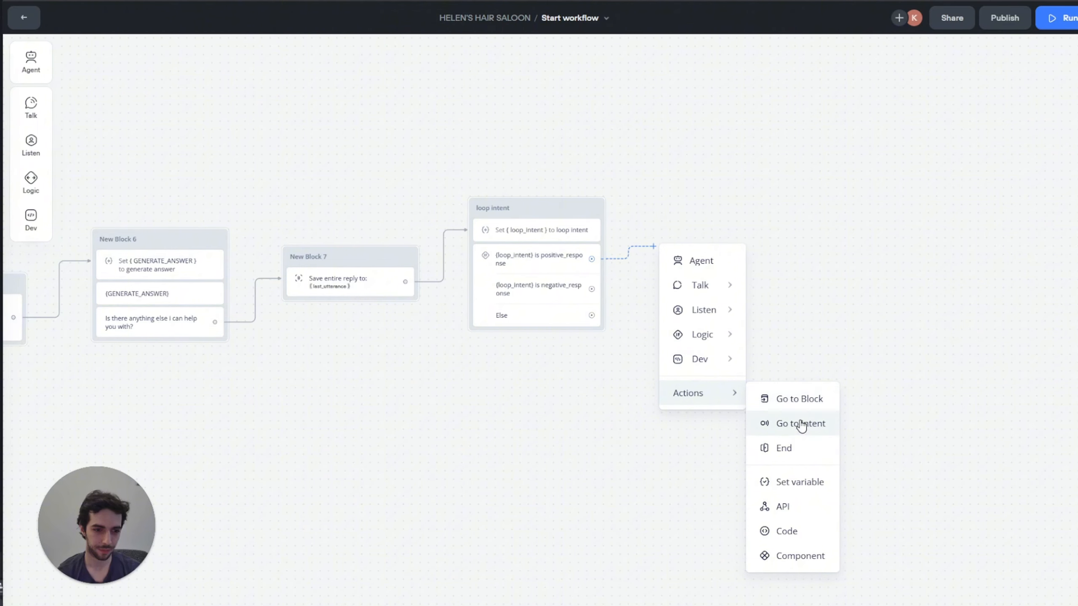
{"action": "left_click", "coordinate": [798, 398]}
{"action": "left_click", "coordinate": [997, 102]}
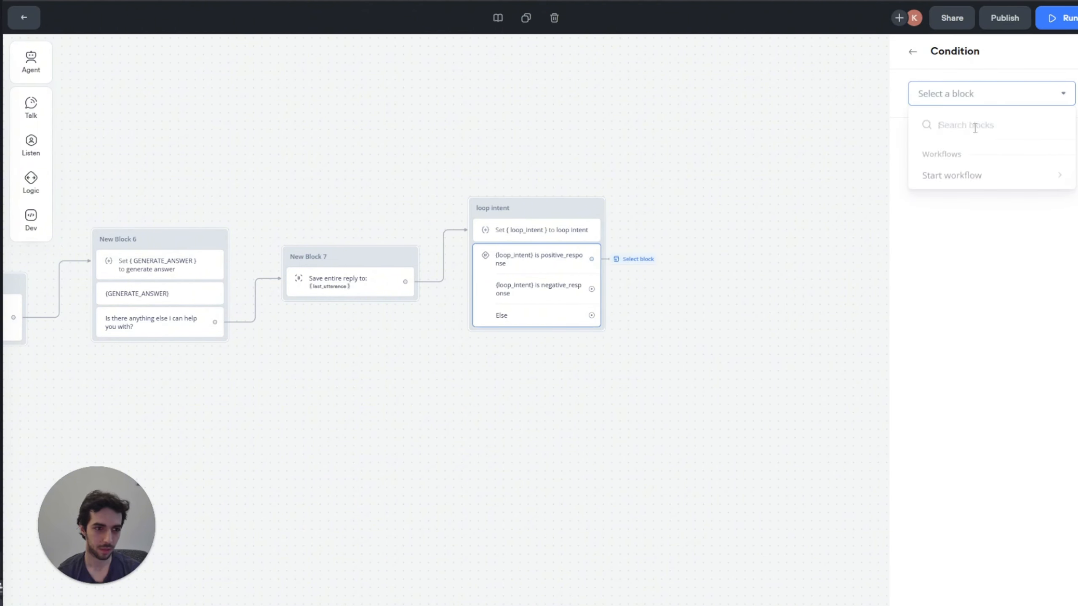
{"action": "mouse_move", "coordinate": [974, 181]}
{"action": "left_click", "coordinate": [877, 289]}
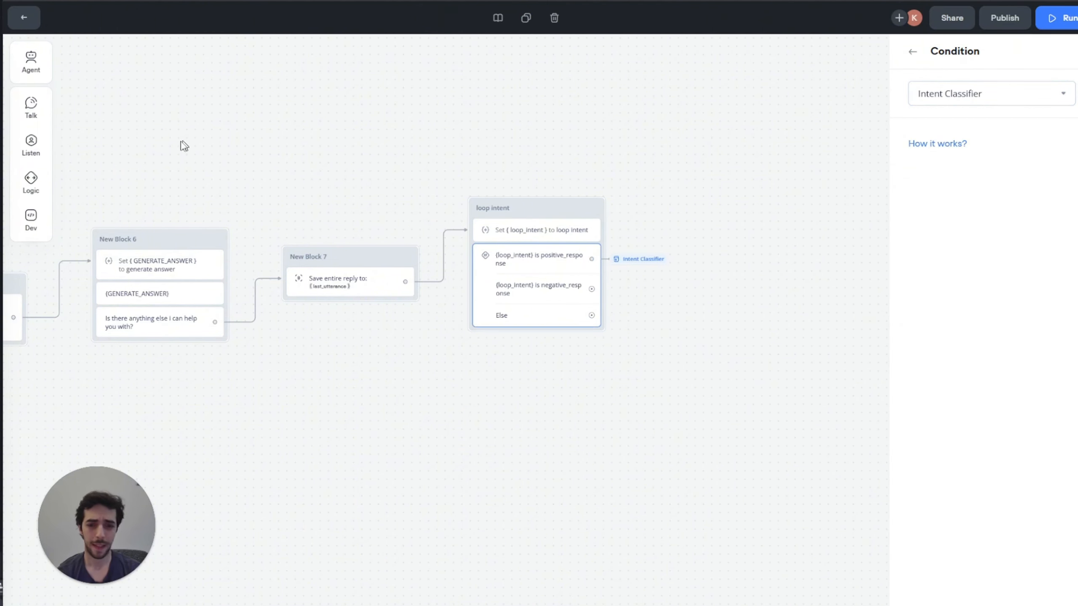
{"action": "left_click_drag", "start_coordinate": [244, 162], "coordinate": [369, 169]}
{"action": "left_click_drag", "start_coordinate": [541, 179], "coordinate": [320, 217]}
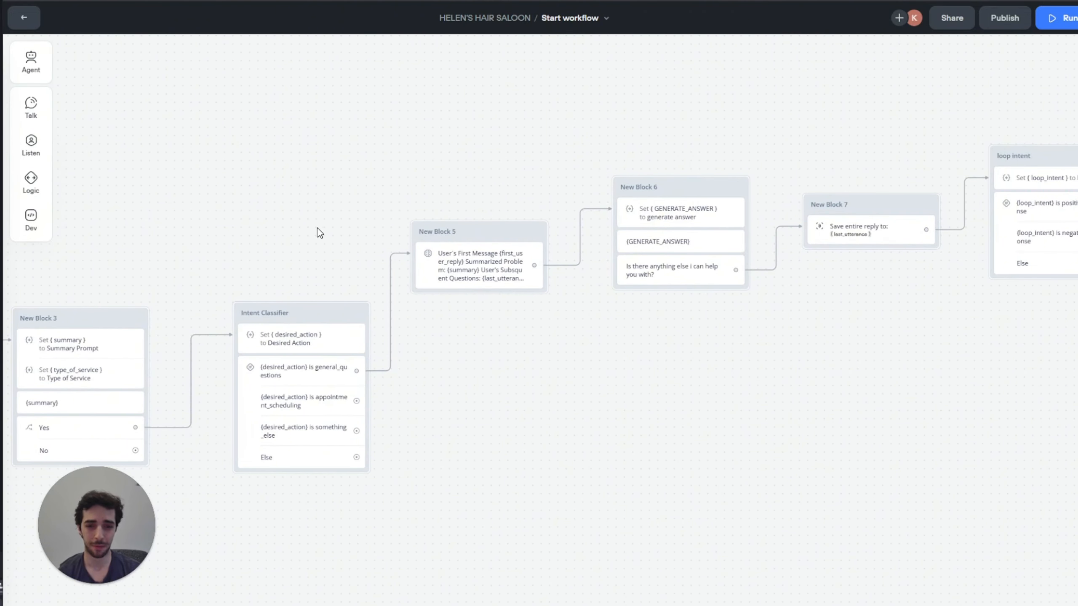
{"action": "scroll", "coordinate": [517, 111], "scroll_direction": "right", "scroll_amount": 3}
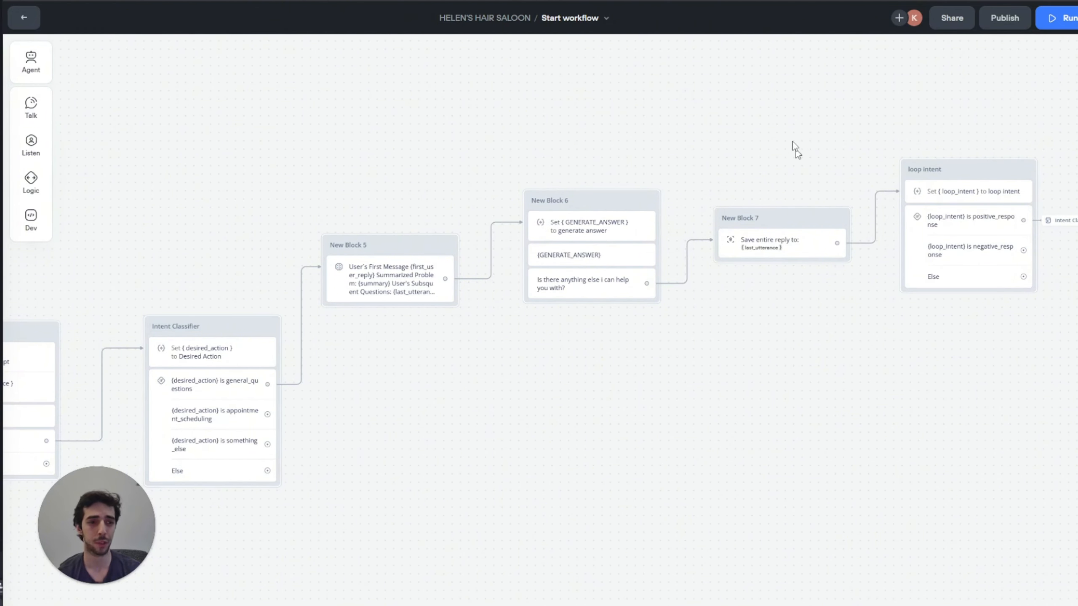
{"action": "scroll", "coordinate": [679, 149], "scroll_direction": "right", "scroll_amount": 6}
{"action": "scroll", "coordinate": [413, 174], "scroll_direction": "left", "scroll_amount": 7}
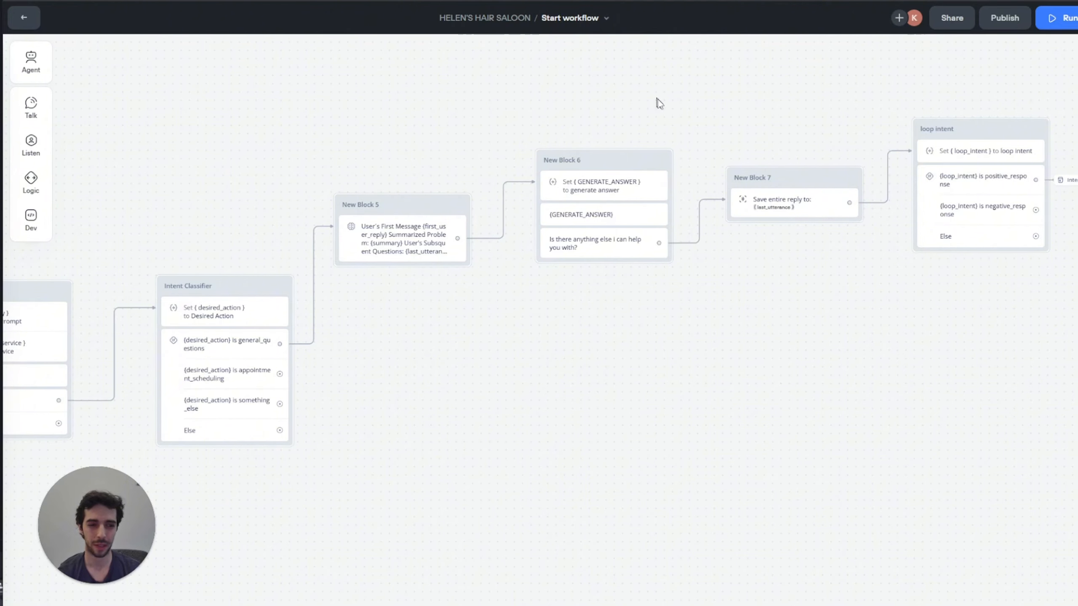
{"action": "scroll", "coordinate": [657, 100], "scroll_direction": "right", "scroll_amount": 8}
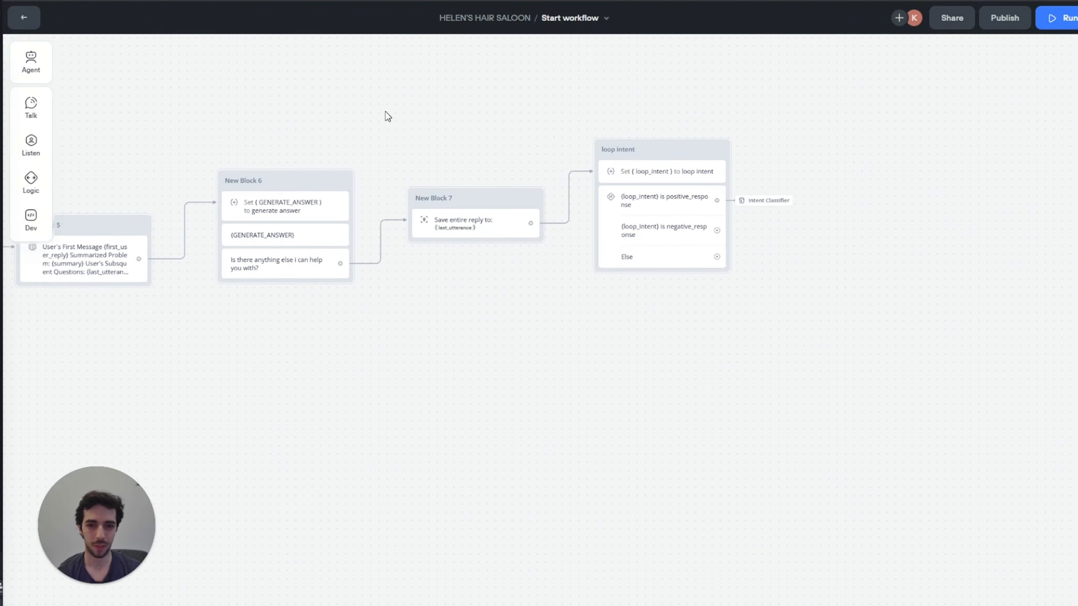
{"action": "left_click_drag", "start_coordinate": [266, 107], "coordinate": [444, 93]}
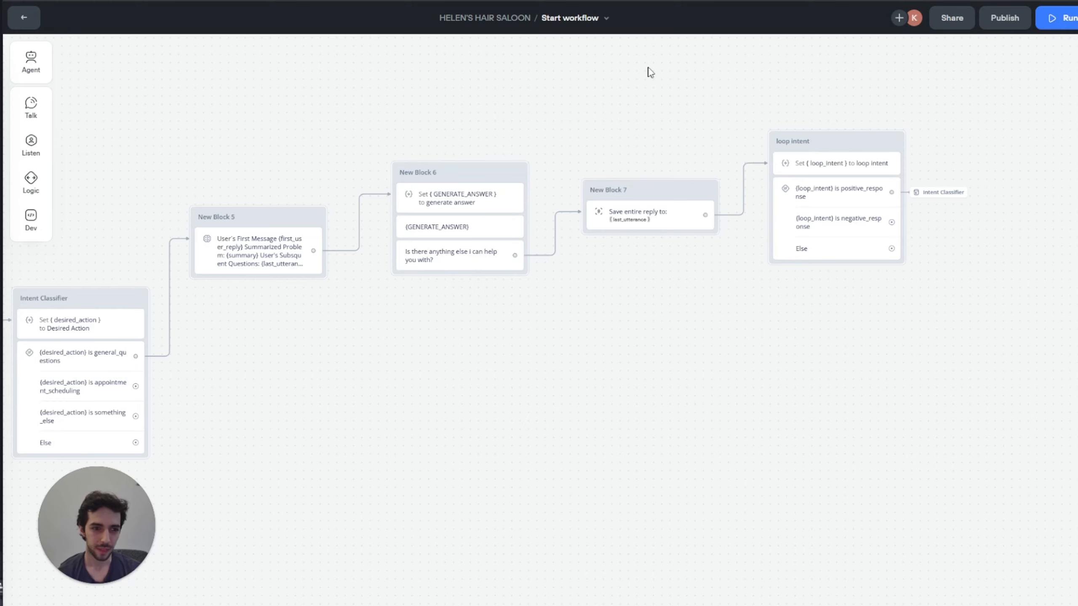
{"action": "left_click_drag", "start_coordinate": [613, 90], "coordinate": [541, 90]}
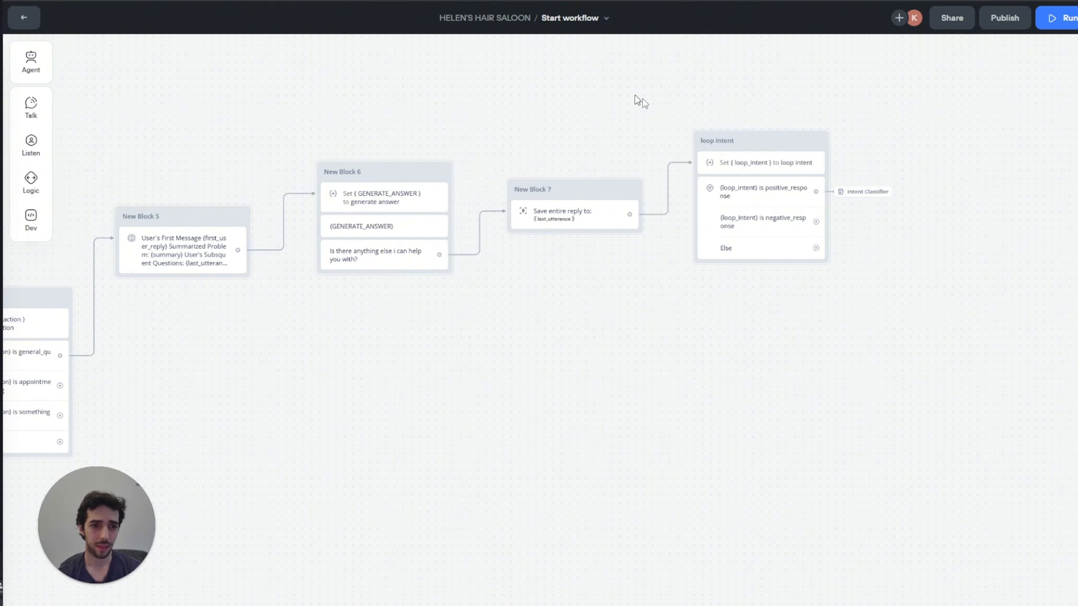
Step: Add a second variable assignment to the loop intent Set step, driven by a new prompt
{"action": "left_click", "coordinate": [753, 163]}
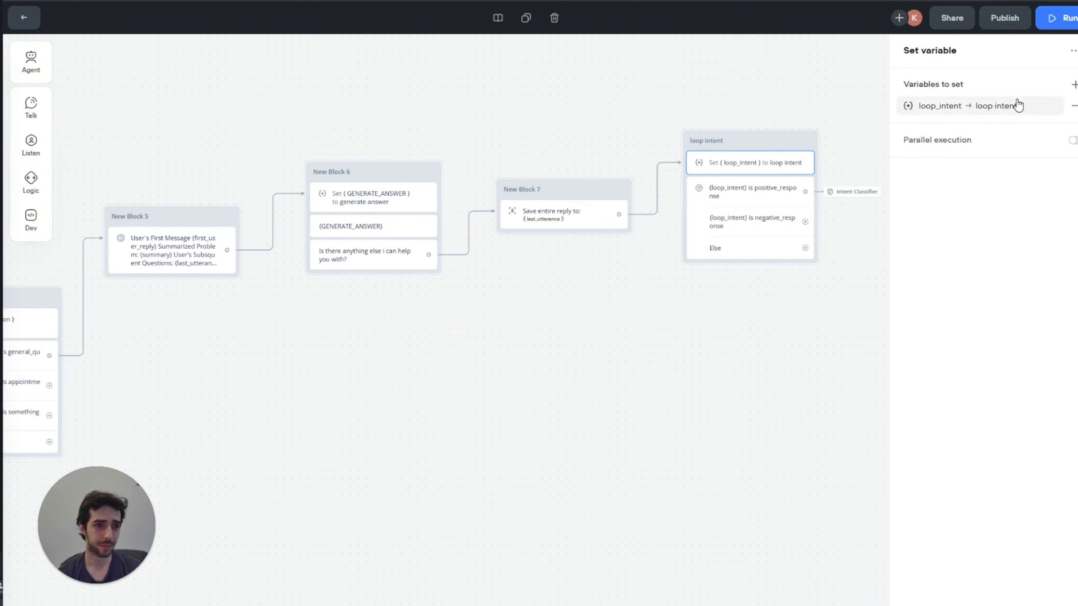
{"action": "left_click", "coordinate": [1071, 89]}
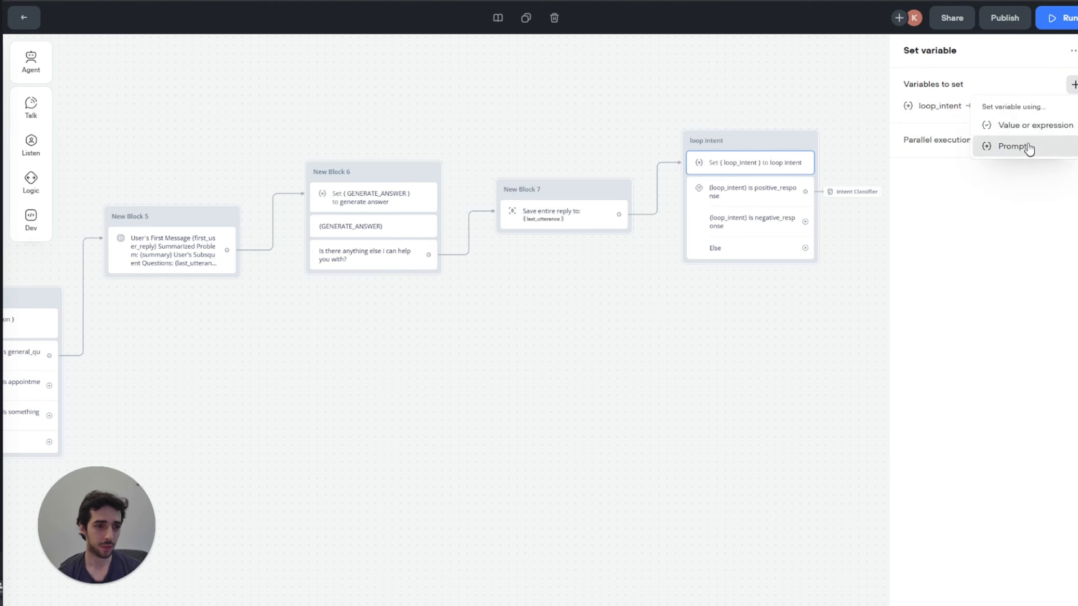
{"action": "left_click", "coordinate": [1012, 146]}
{"action": "left_click", "coordinate": [787, 158]}
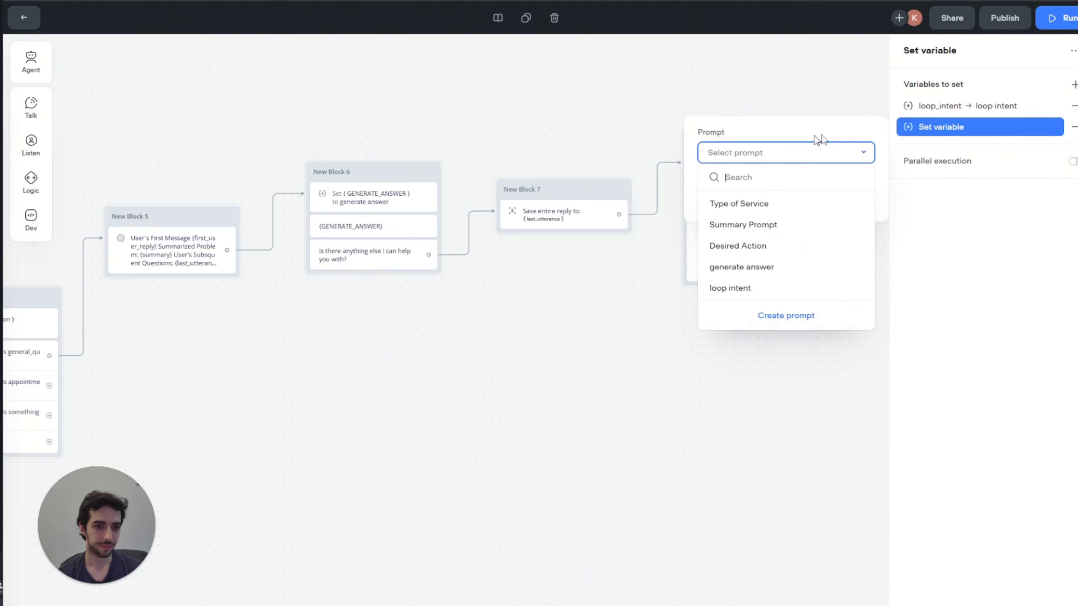
{"action": "left_click", "coordinate": [755, 313]}
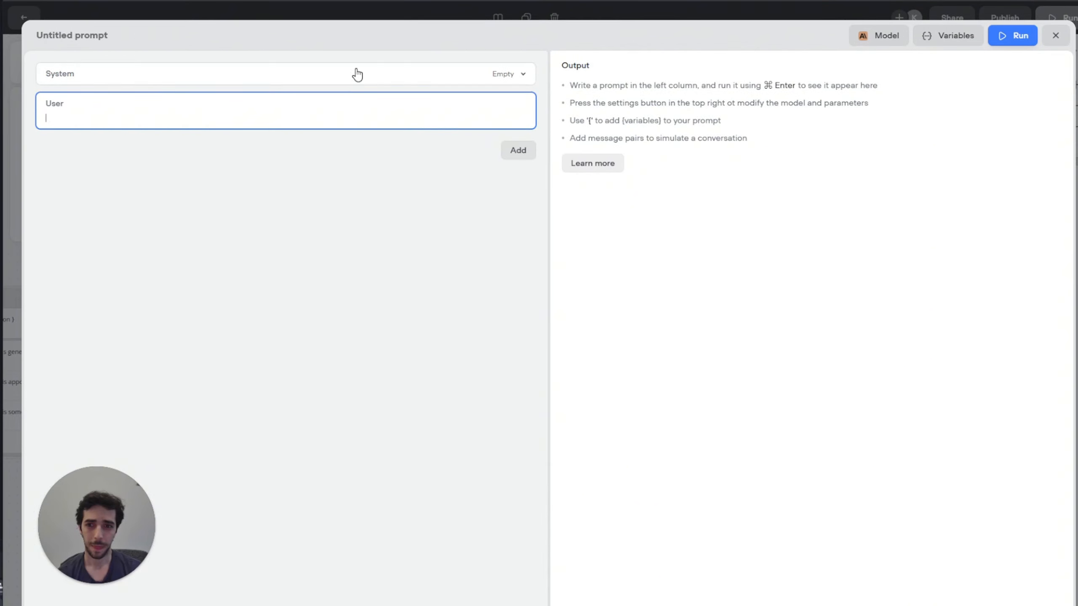
Step: Name the new prompt 'Type of service vol 2' and include conversation history
{"action": "left_click", "coordinate": [72, 35]}
{"action": "left_click_drag", "start_coordinate": [75, 39], "coordinate": [47, 43]}
{"action": "left_click", "coordinate": [126, 39]}
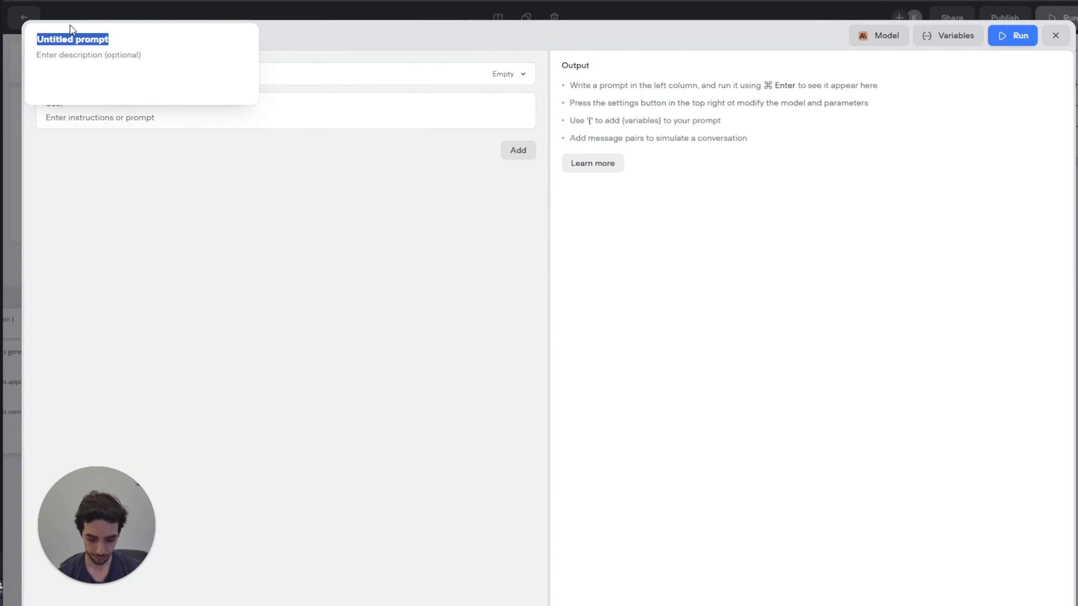
{"action": "type", "text": "Tp"}
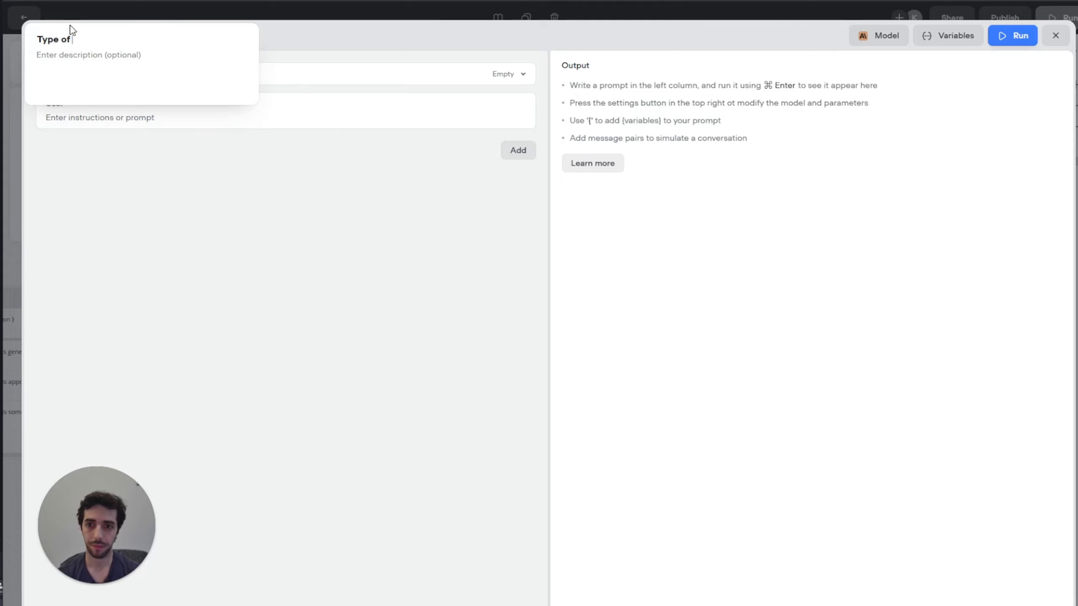
{"action": "type", "text": "pe of service vol 2"}
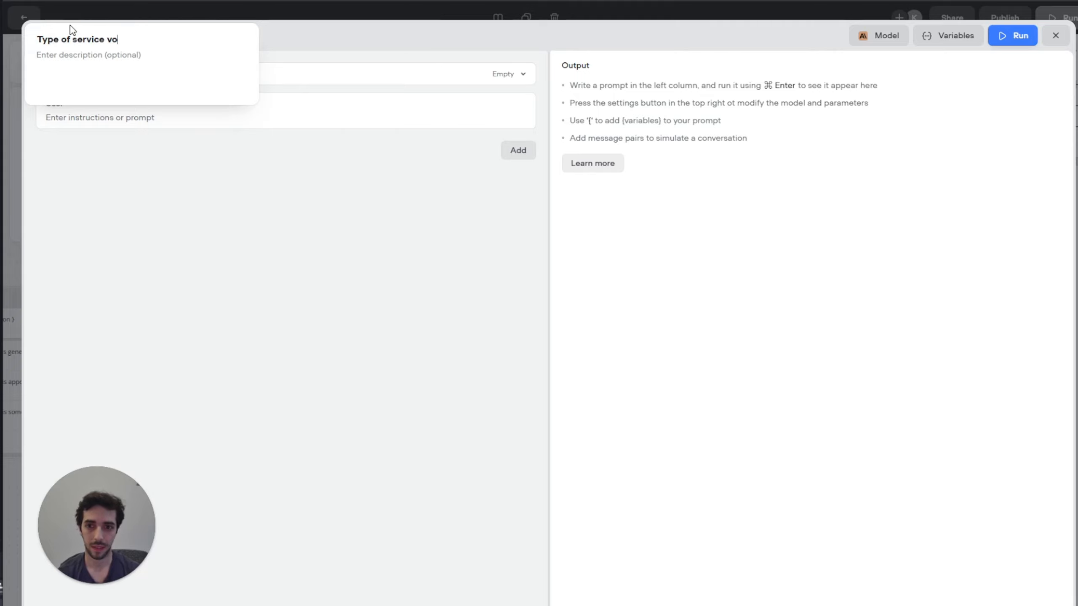
{"action": "left_click", "coordinate": [505, 153]}
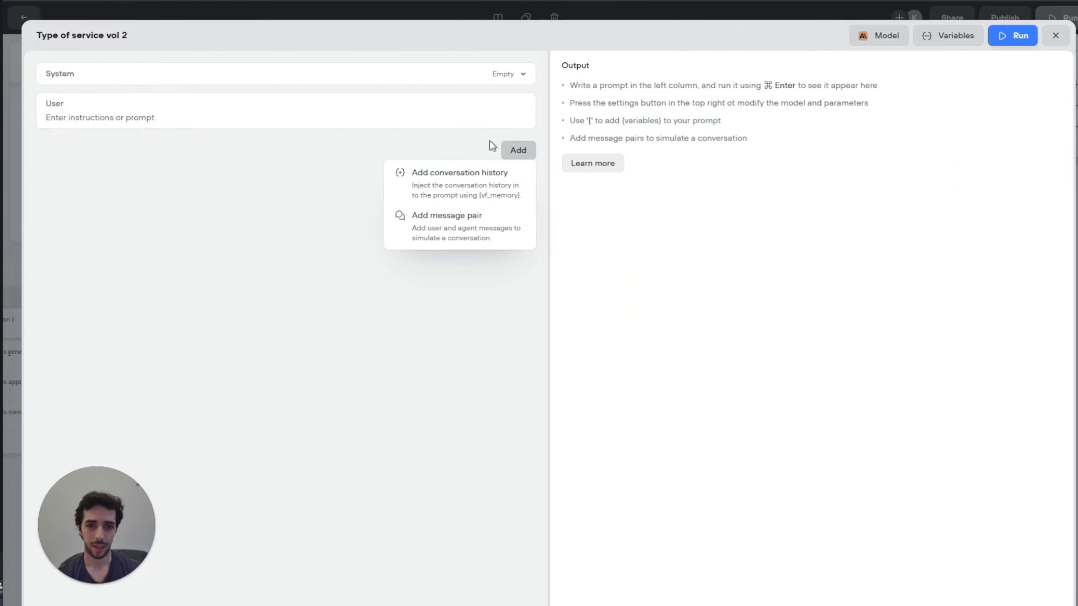
{"action": "left_click", "coordinate": [460, 181]}
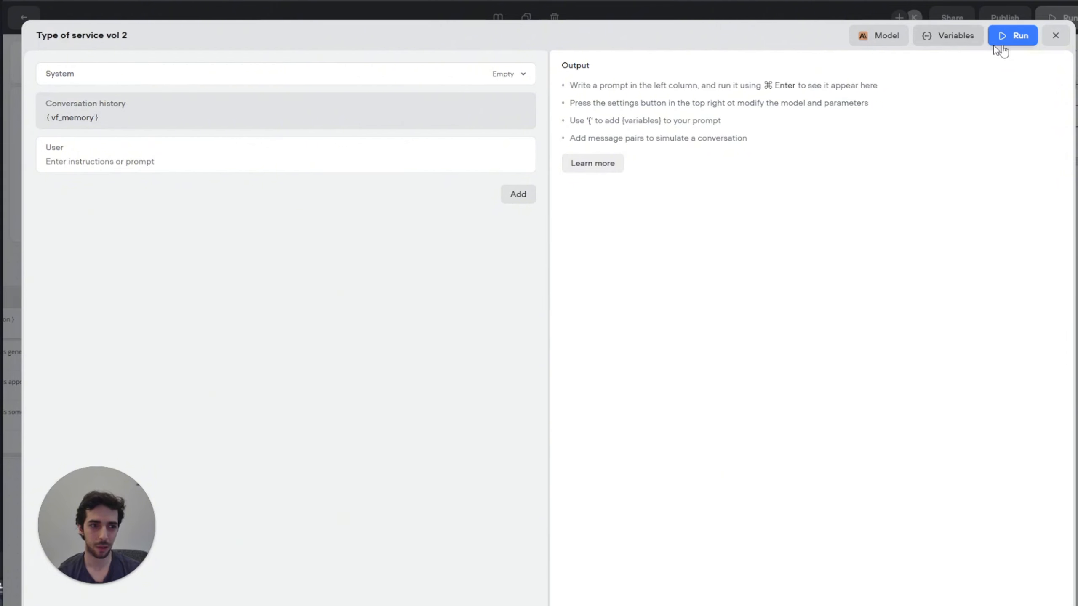
{"action": "left_click", "coordinate": [1055, 35]}
Step: Copy the instructions of New Block 3's Type of Service prompt
{"action": "left_click", "coordinate": [526, 163]}
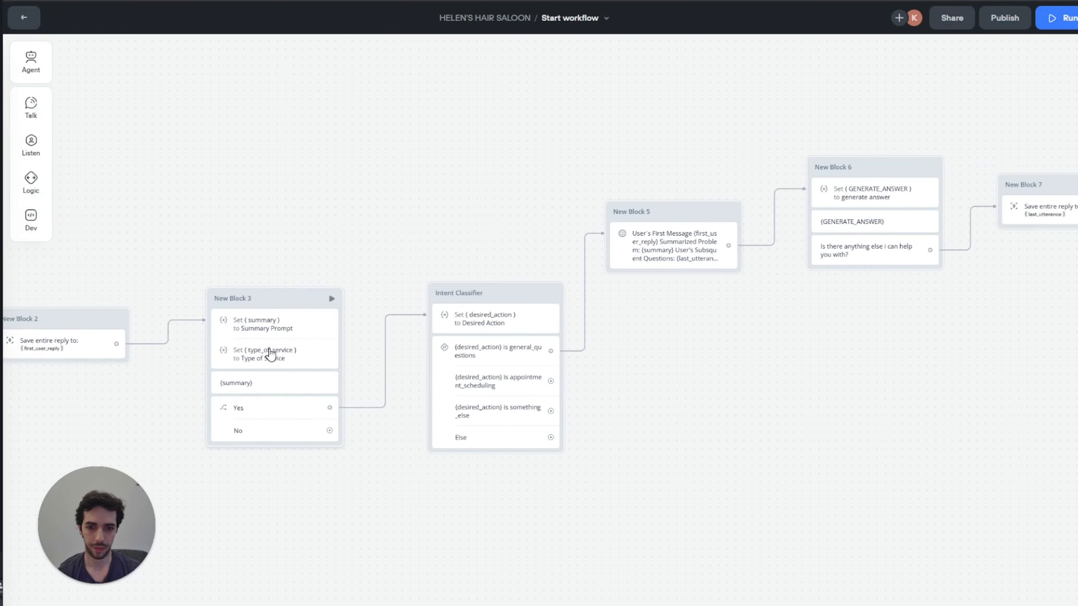
{"action": "left_click", "coordinate": [270, 356]}
{"action": "left_click", "coordinate": [919, 127]}
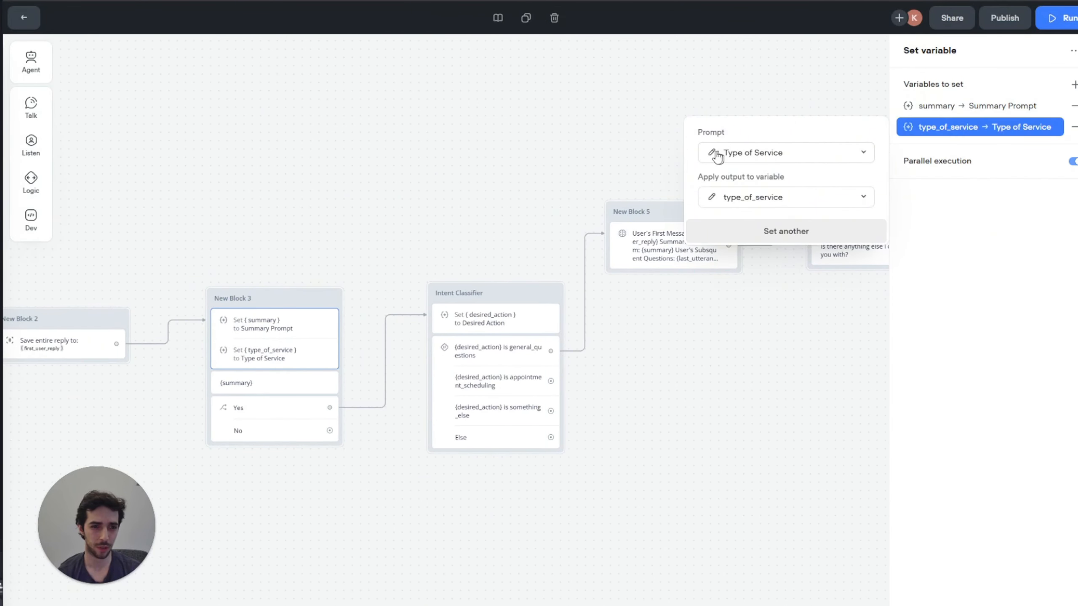
{"action": "left_click", "coordinate": [713, 152]}
{"action": "left_click_drag", "start_coordinate": [164, 466], "coordinate": [48, 166]}
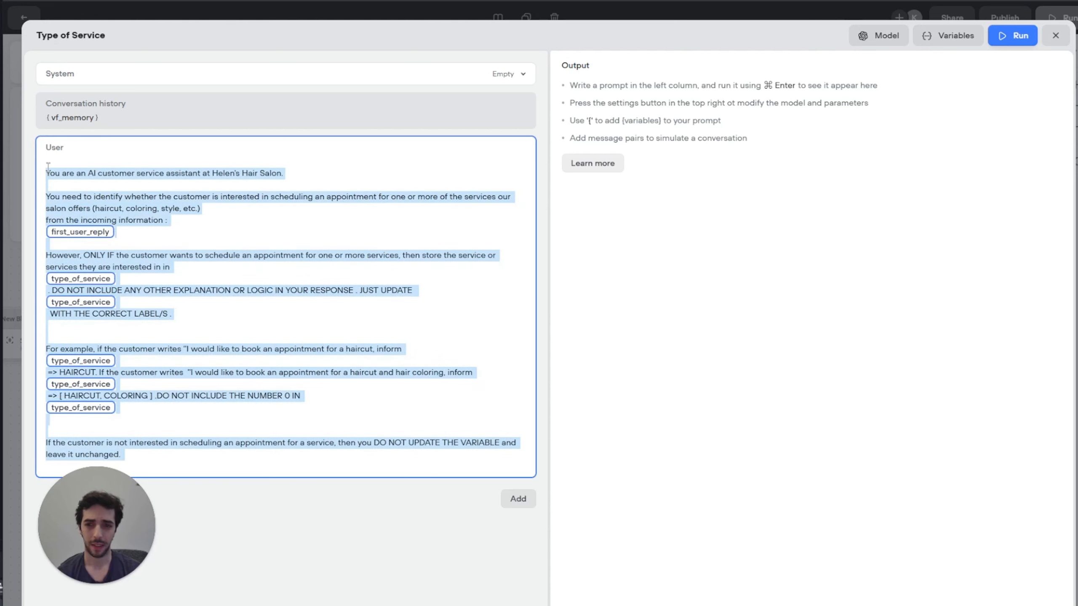
{"action": "left_click", "coordinate": [1055, 36]}
{"action": "left_click", "coordinate": [625, 106]}
Step: Paste the instructions into Type of service vol 2, reading {last_utterance} instead of first_user_reply
{"action": "scroll", "coordinate": [743, 125], "scroll_direction": "right", "scroll_amount": 10}
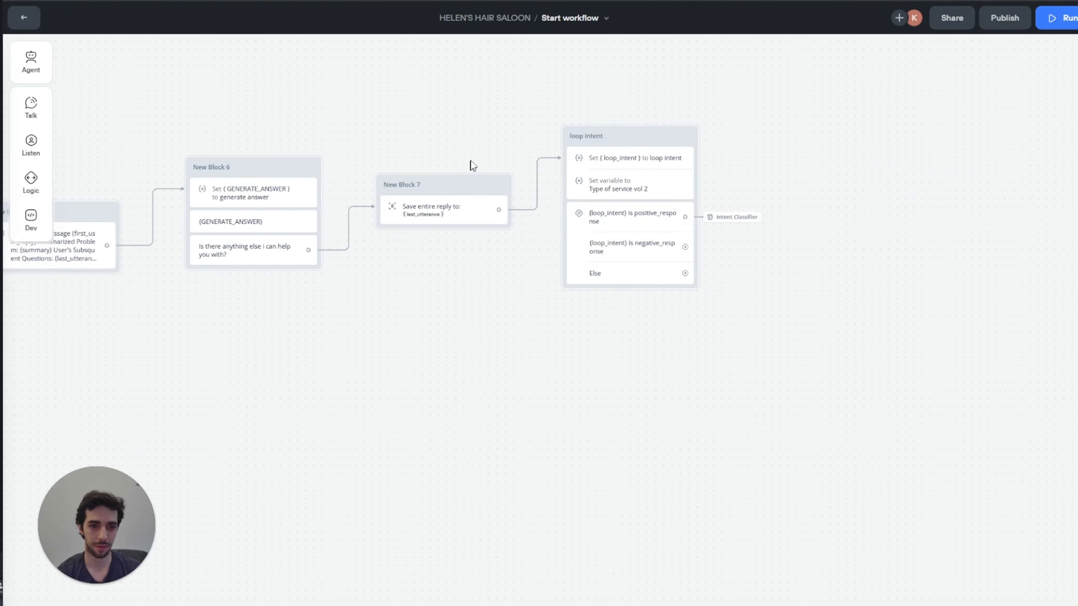
{"action": "left_click", "coordinate": [646, 189]}
{"action": "left_click", "coordinate": [1034, 128]}
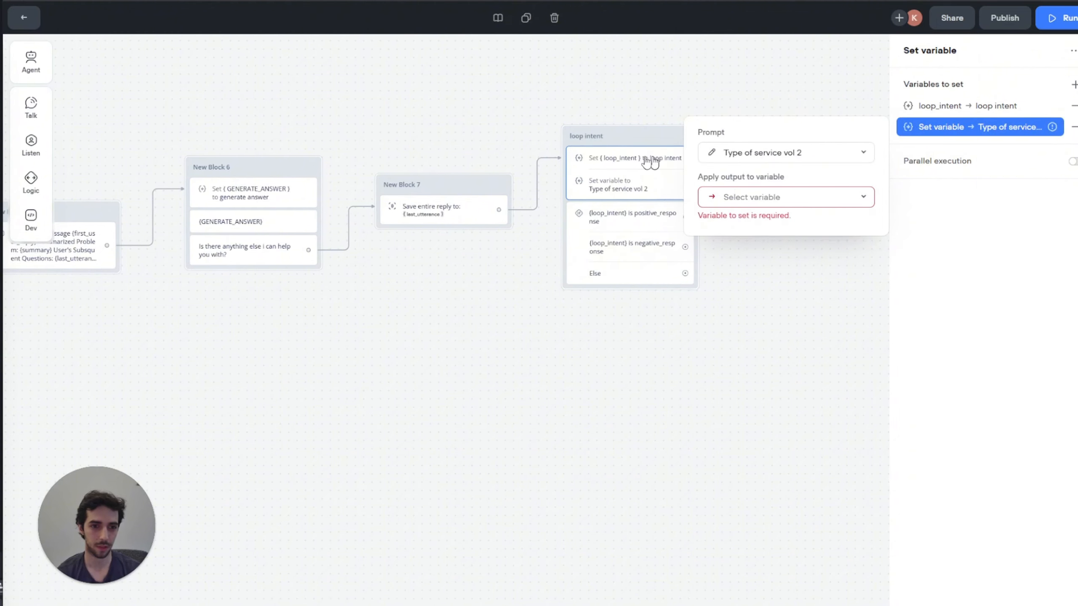
{"action": "left_click", "coordinate": [787, 152]}
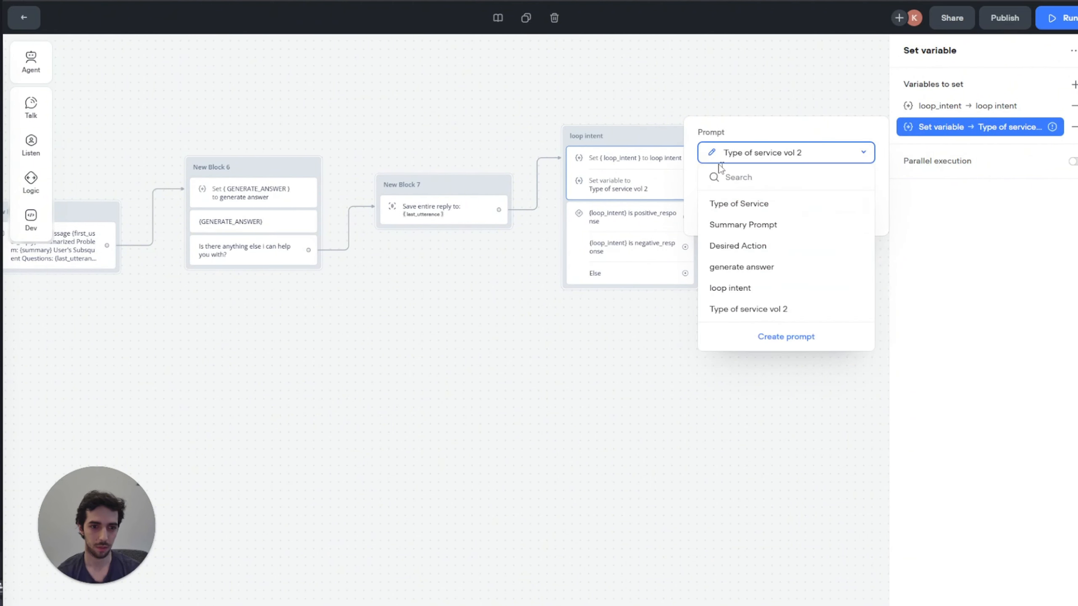
{"action": "left_click", "coordinate": [711, 152]}
{"action": "left_click", "coordinate": [171, 166]}
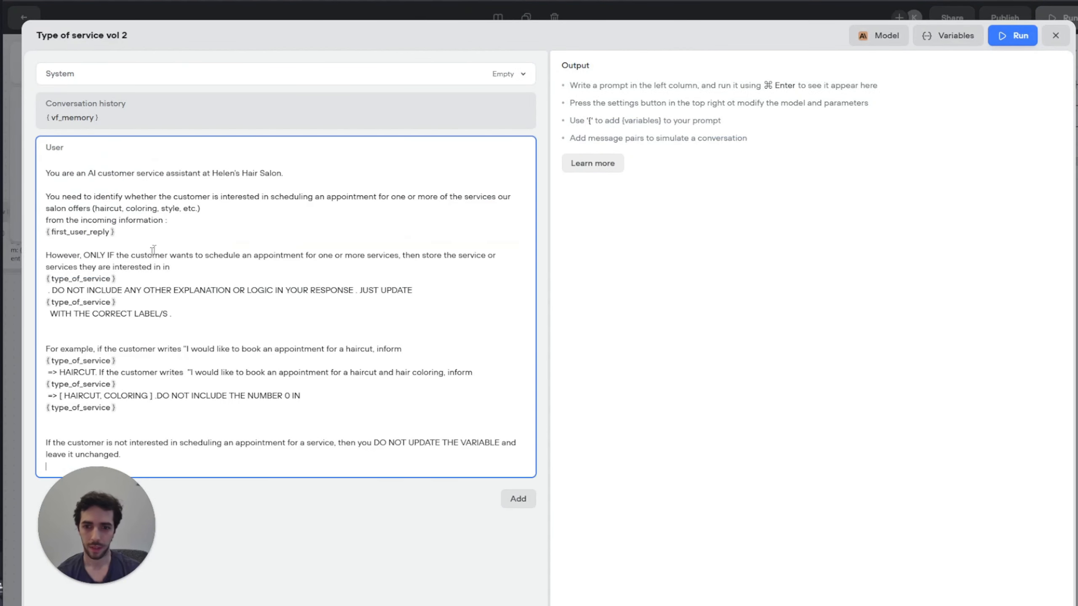
{"action": "left_click", "coordinate": [110, 235]}
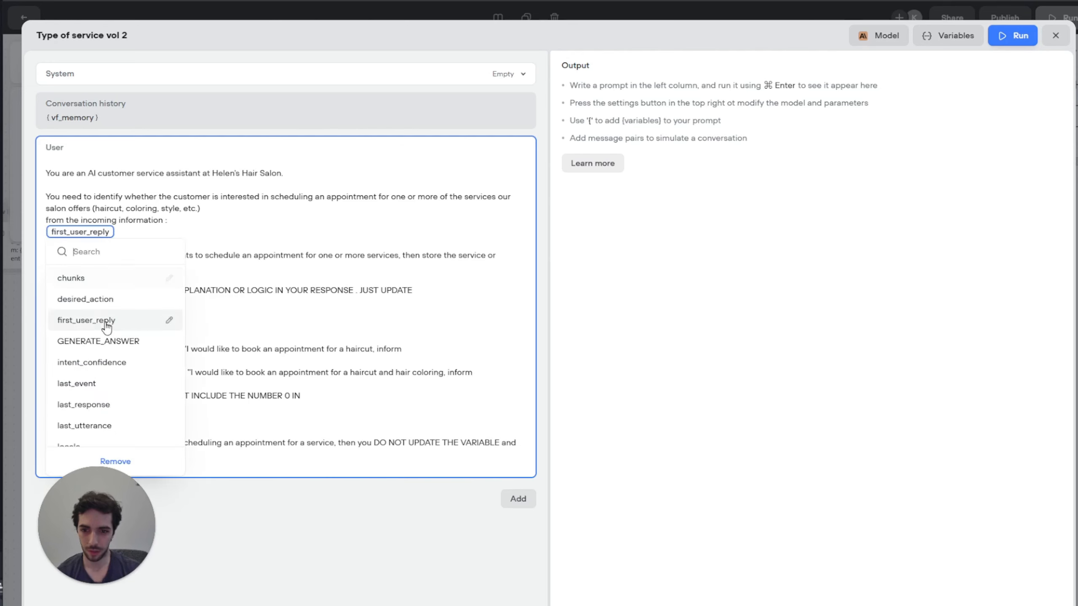
{"action": "type", "text": "las"}
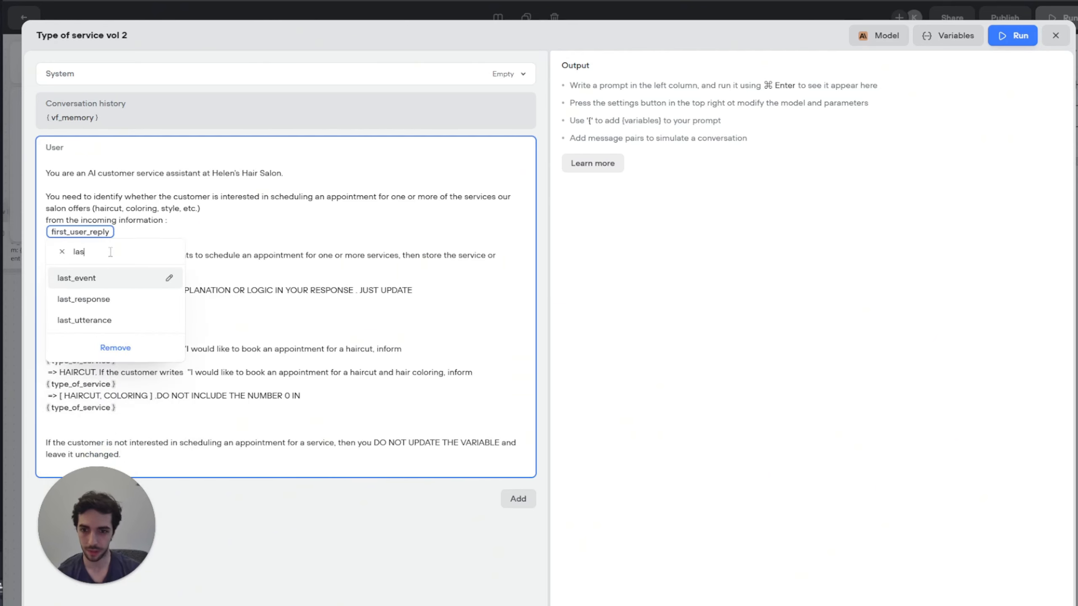
{"action": "key", "text": "Down"}
{"action": "key", "text": "Down"}
{"action": "key", "text": "Return"}
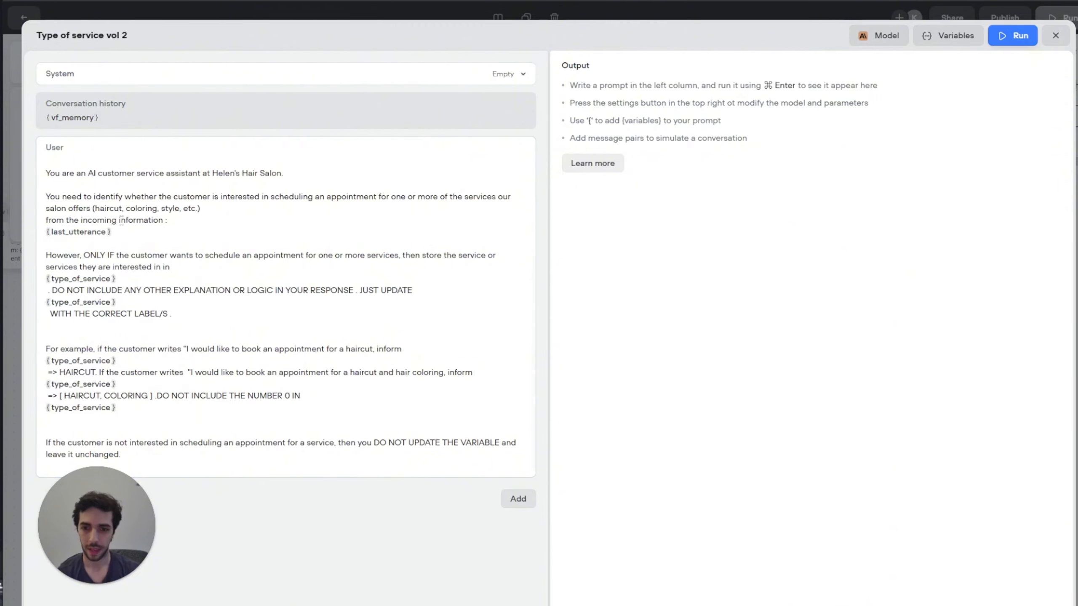
Step: Run Type of service vol 2 on GPT-4o mini at temperature about 0.12
{"action": "left_click", "coordinate": [873, 37]}
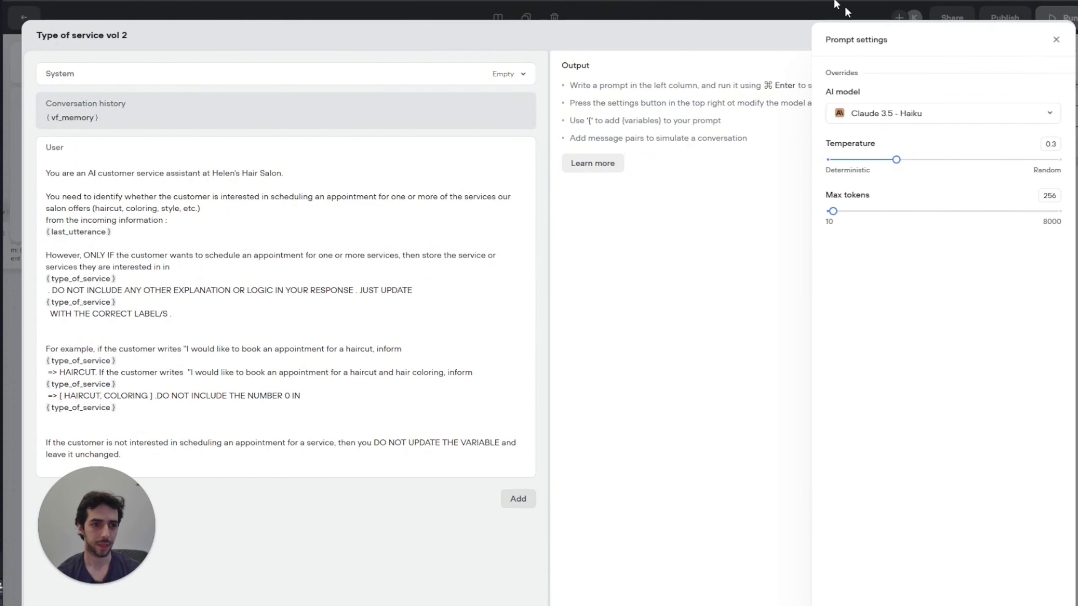
{"action": "left_click", "coordinate": [964, 107]}
{"action": "left_click", "coordinate": [876, 221]}
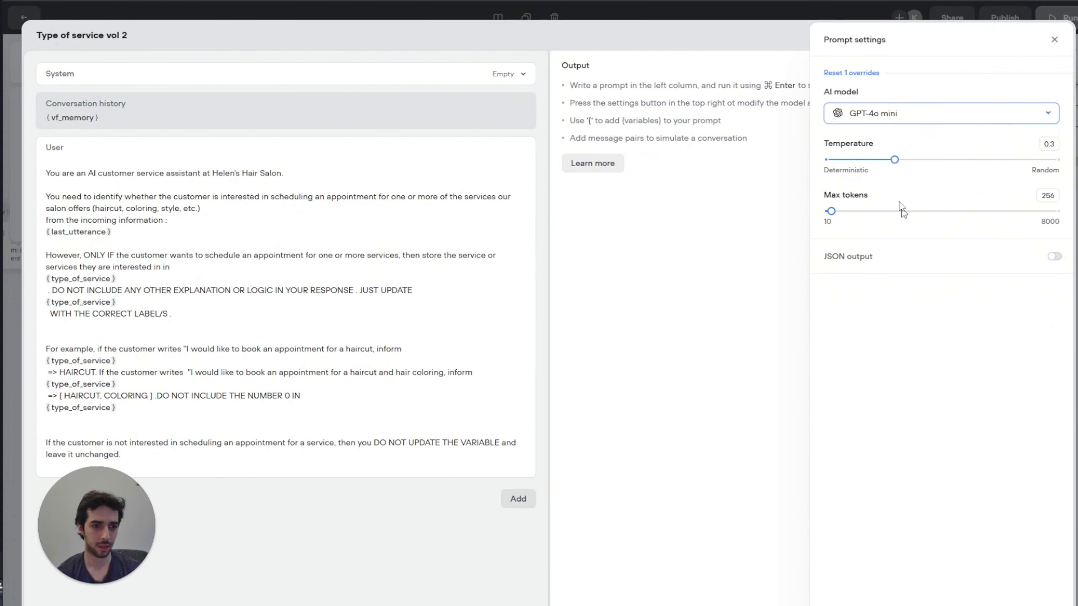
{"action": "left_click_drag", "start_coordinate": [891, 159], "coordinate": [847, 160]}
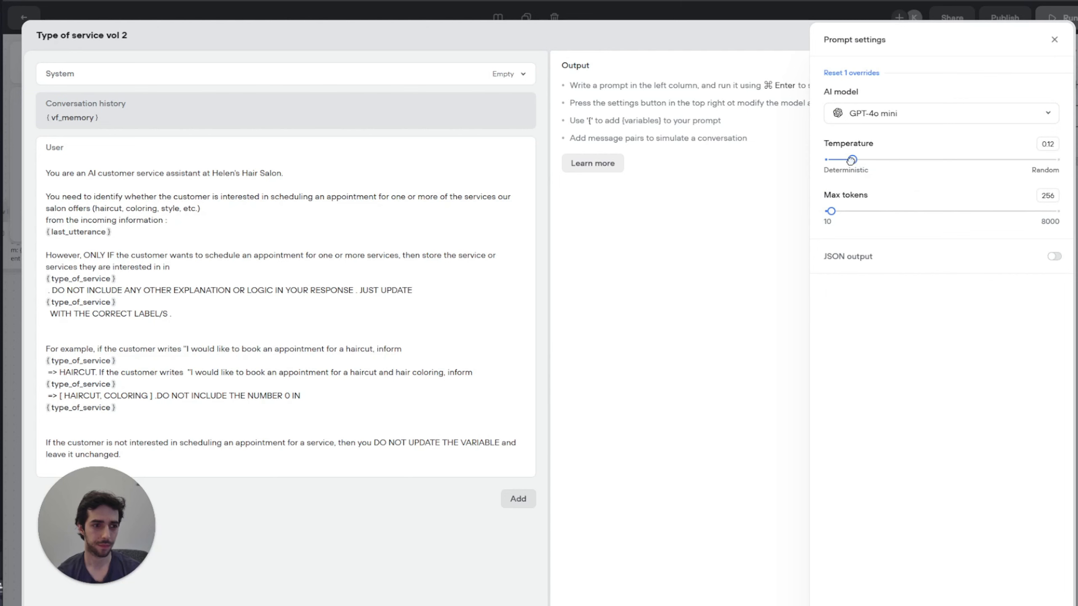
{"action": "left_click", "coordinate": [1054, 39]}
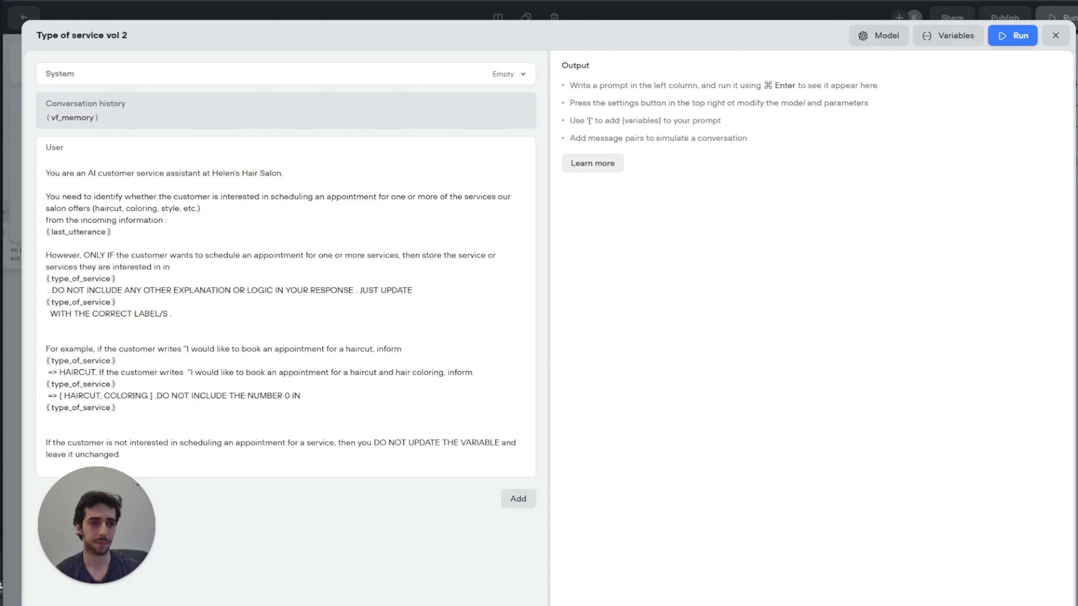
Step: Close the Type of service vol 2 prompt and review the workflow canvas
{"action": "left_click", "coordinate": [1055, 36]}
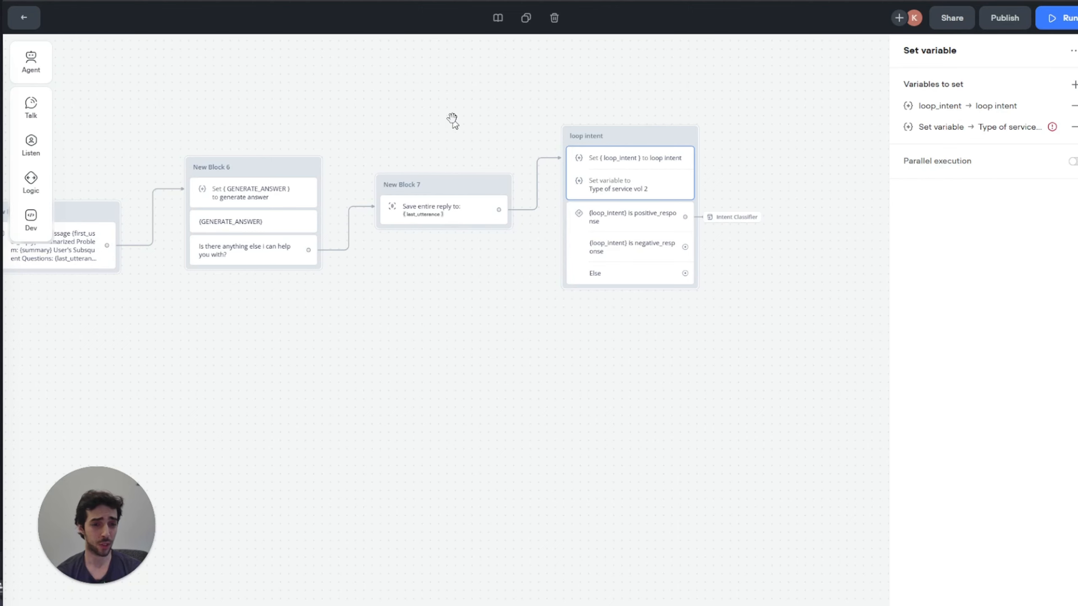
{"action": "left_click_drag", "start_coordinate": [447, 114], "coordinate": [397, 129]}
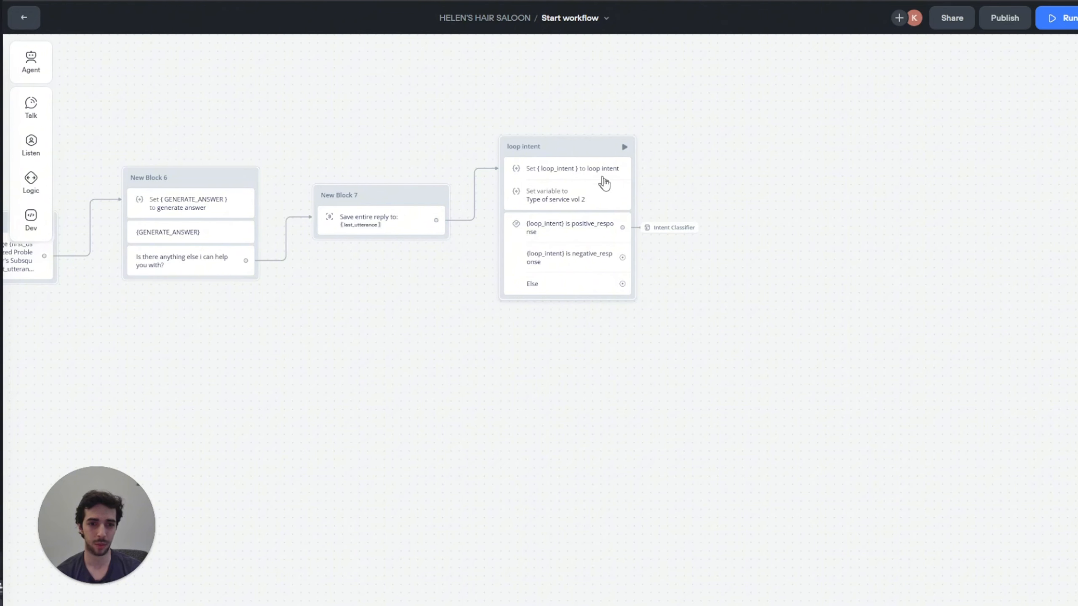
{"action": "left_click_drag", "start_coordinate": [113, 101], "coordinate": [458, 174]}
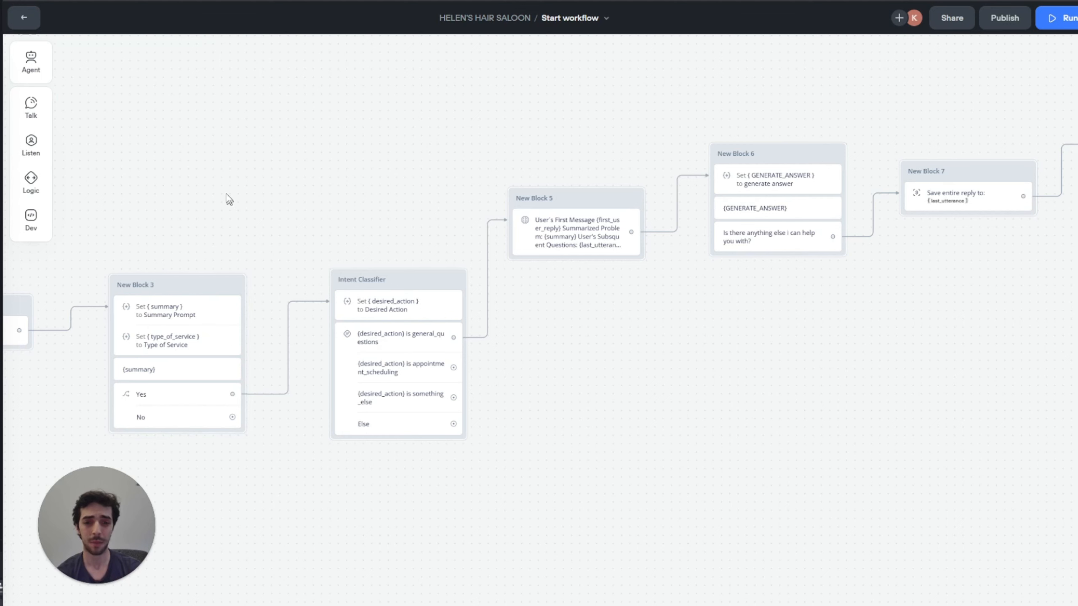
{"action": "scroll", "coordinate": [286, 152], "scroll_direction": "right", "scroll_amount": 6}
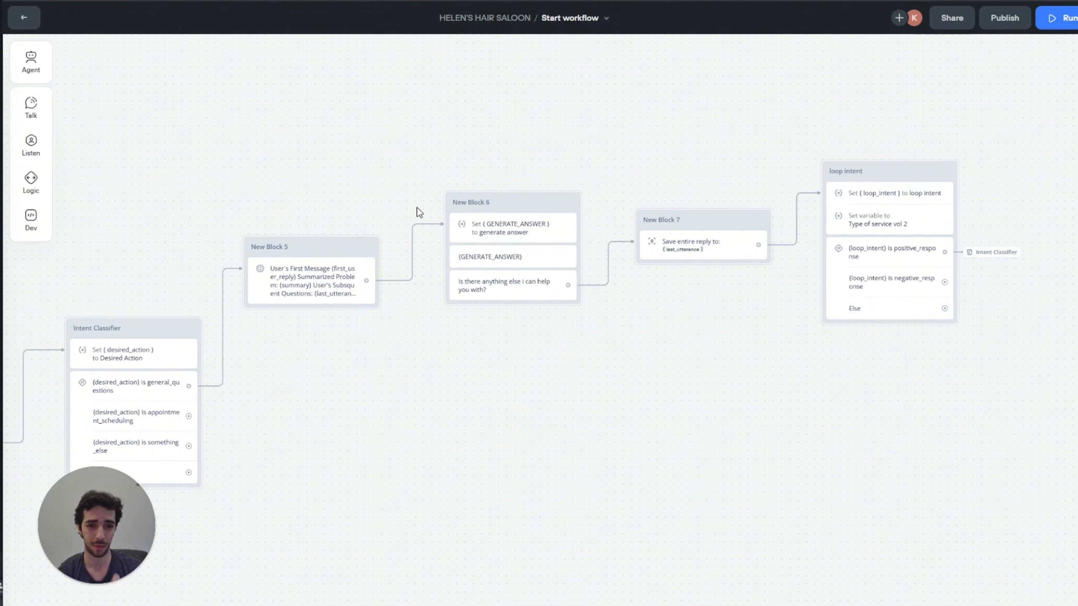
{"action": "scroll", "coordinate": [565, 96], "scroll_direction": "right", "scroll_amount": 3}
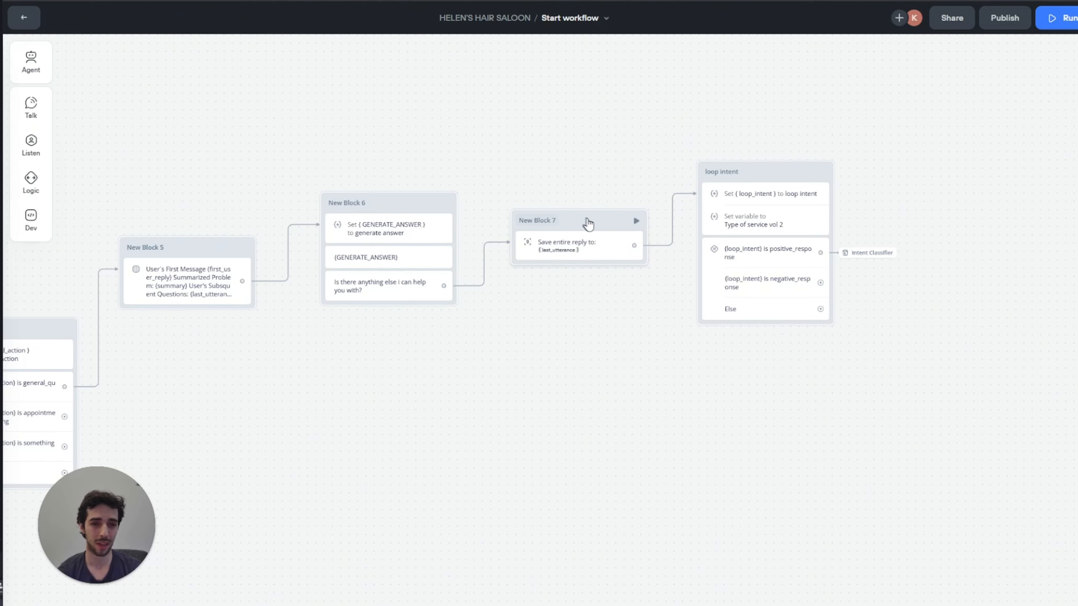
{"action": "left_click_drag", "start_coordinate": [550, 127], "coordinate": [784, 101]}
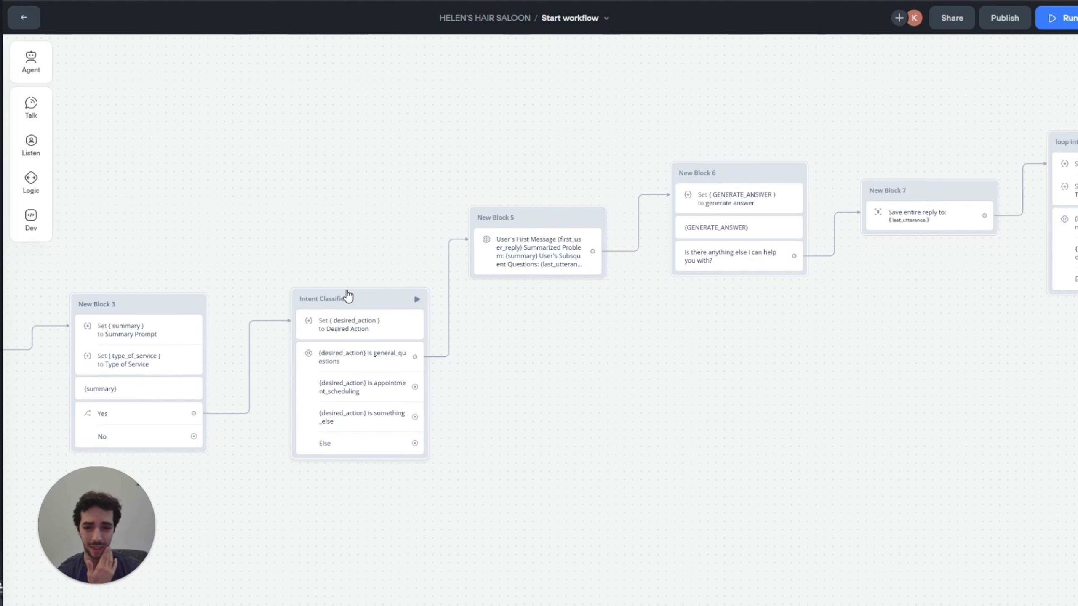
{"action": "scroll", "coordinate": [456, 244], "scroll_direction": "right", "scroll_amount": 8}
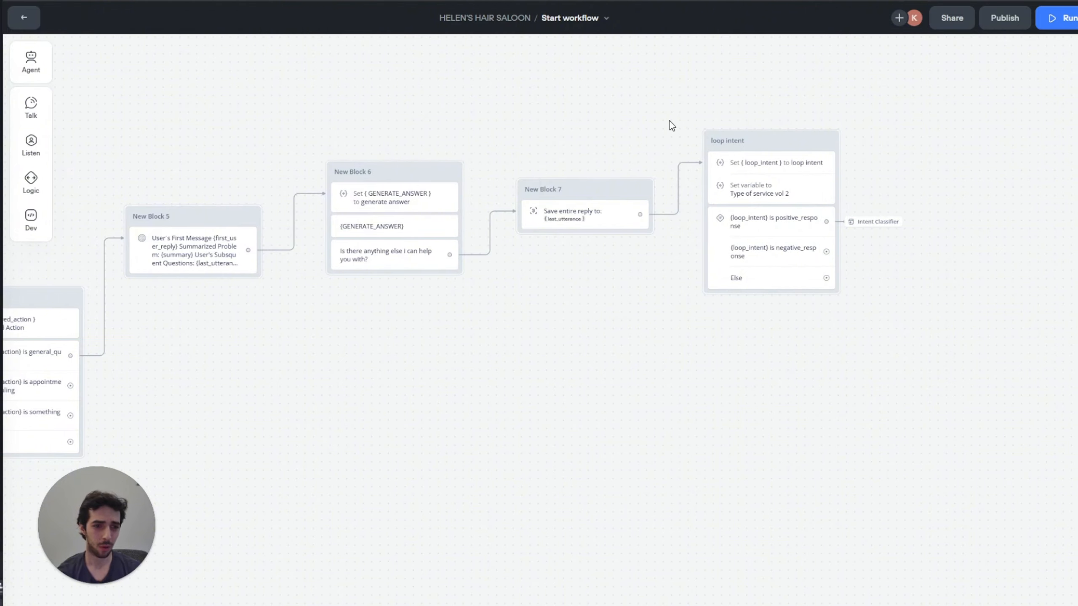
{"action": "scroll", "coordinate": [669, 123], "scroll_direction": "right", "scroll_amount": 3}
Step: Link negative_response to New Block 9 saying 'Thanks so much for contacting us . Have a great day.'
{"action": "left_click_drag", "start_coordinate": [719, 259], "coordinate": [772, 254]}
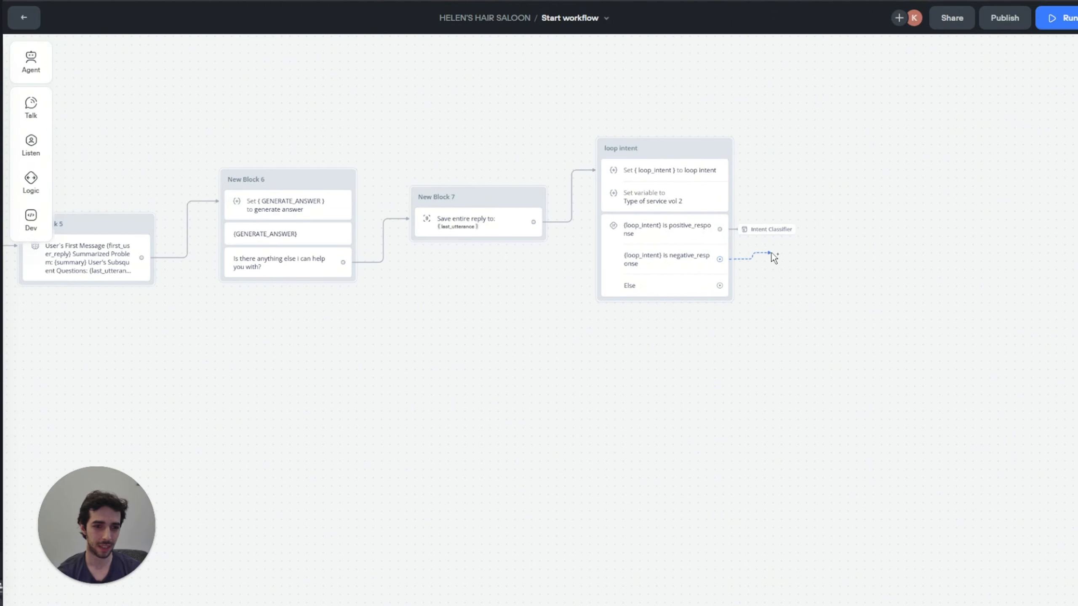
{"action": "mouse_move", "coordinate": [816, 292]}
{"action": "left_click", "coordinate": [886, 299]}
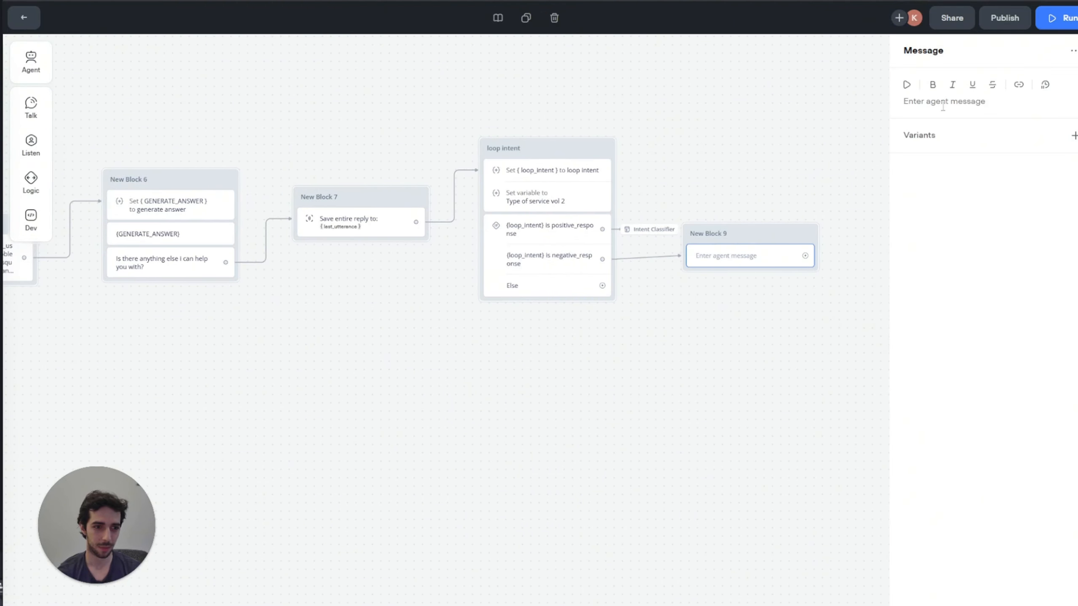
{"action": "left_click", "coordinate": [942, 106]}
{"action": "type", "text": "Thank"}
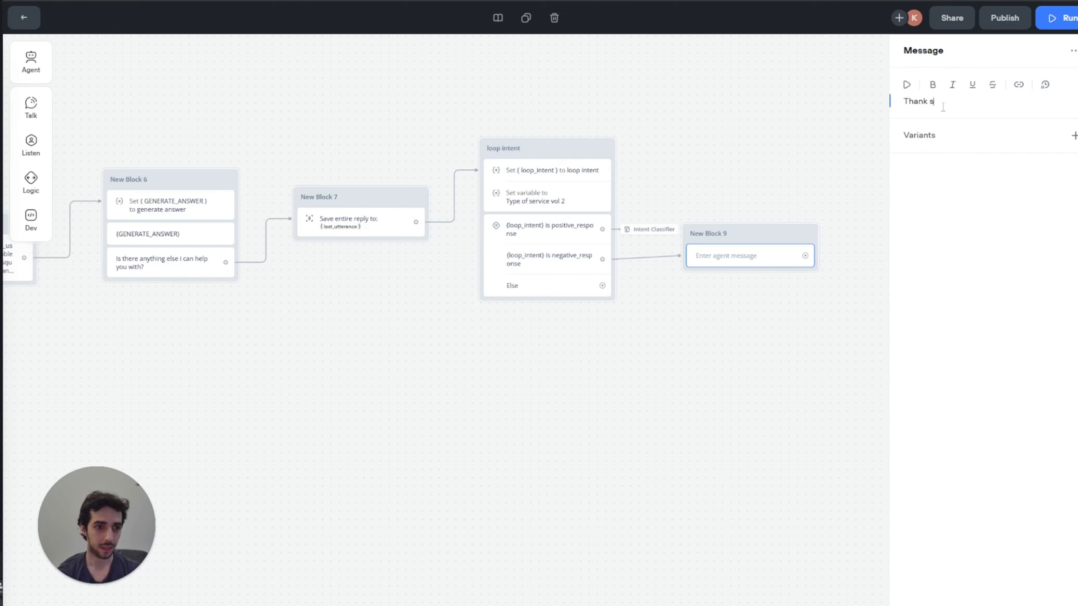
{"action": "type", "text": "s so my"}
{"action": "type", "text": "c"}
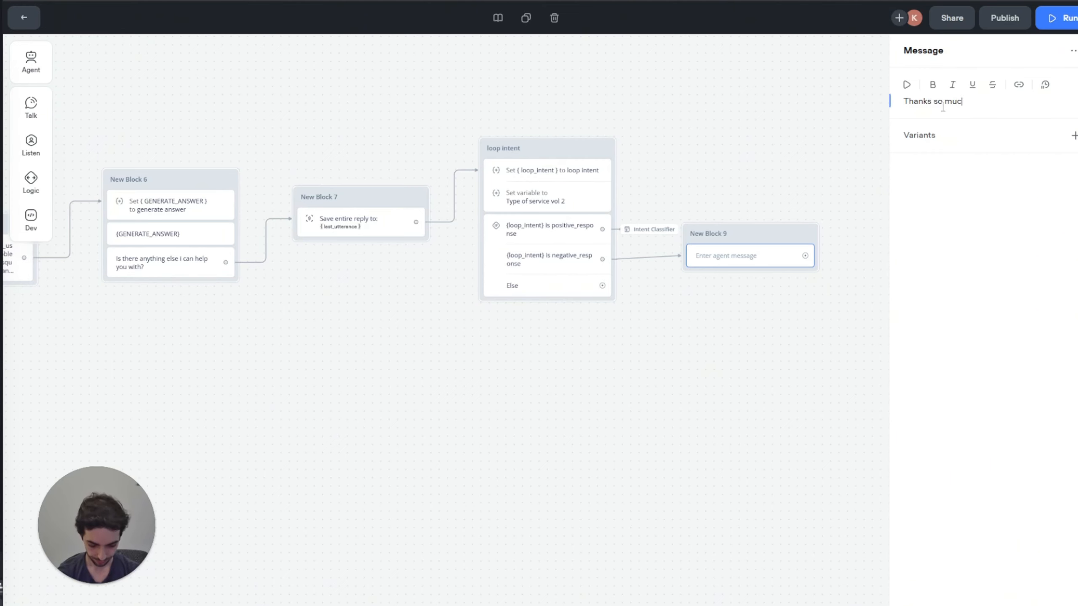
{"action": "type", "text": "h for contacting u"}
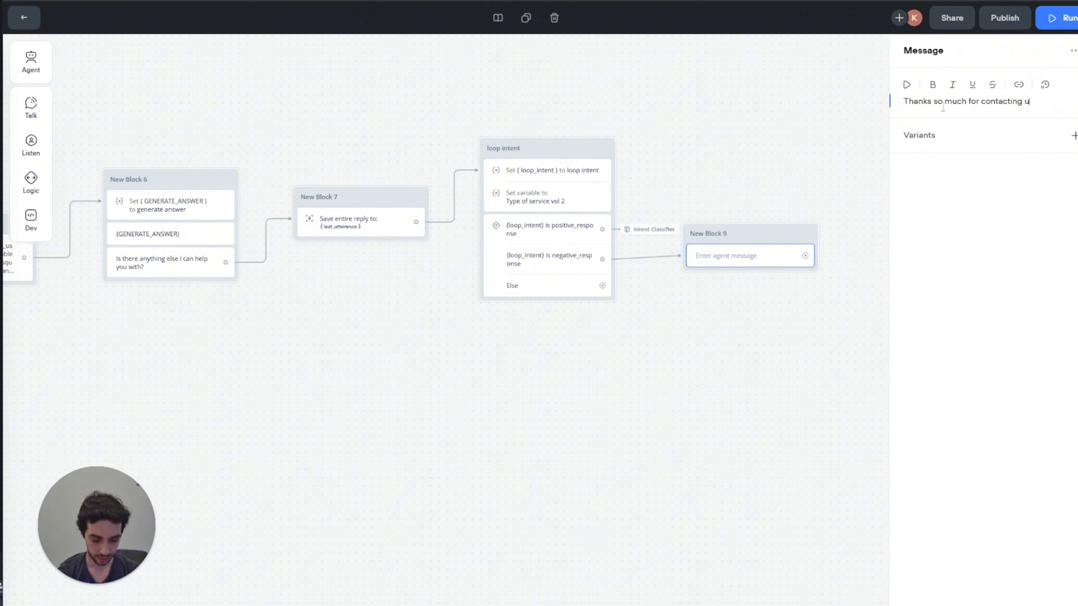
{"action": "type", "text": "s . Have "}
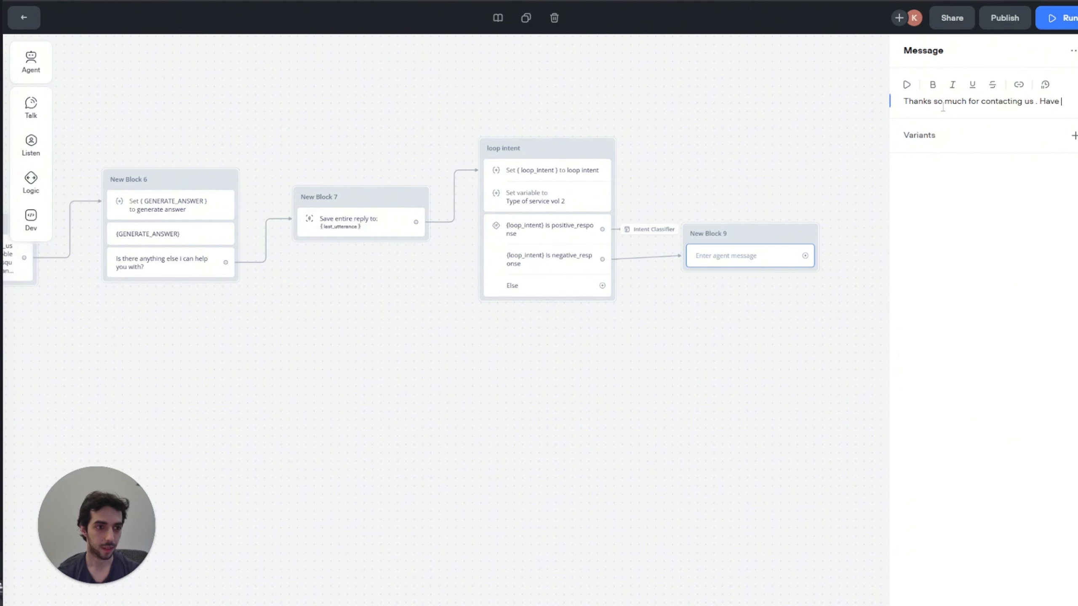
{"action": "type", "text": "a gre"}
{"action": "key", "text": "BackSpace"}
{"action": "type", "text": "day ."}
{"action": "left_click", "coordinate": [738, 121]}
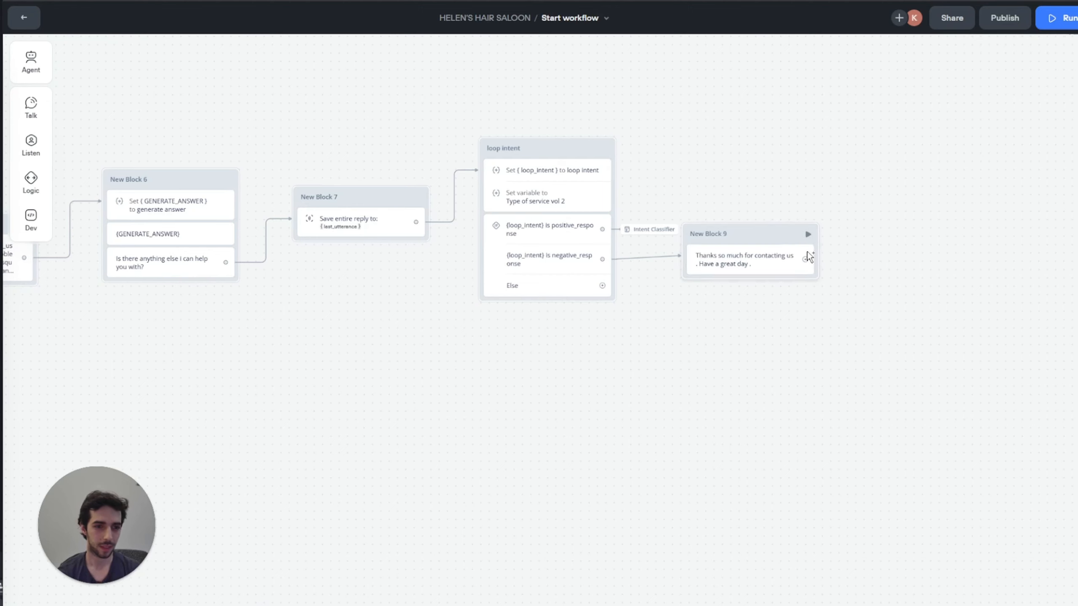
Step: Follow New Block 9 with an End step
{"action": "left_click_drag", "start_coordinate": [804, 259], "coordinate": [843, 259]}
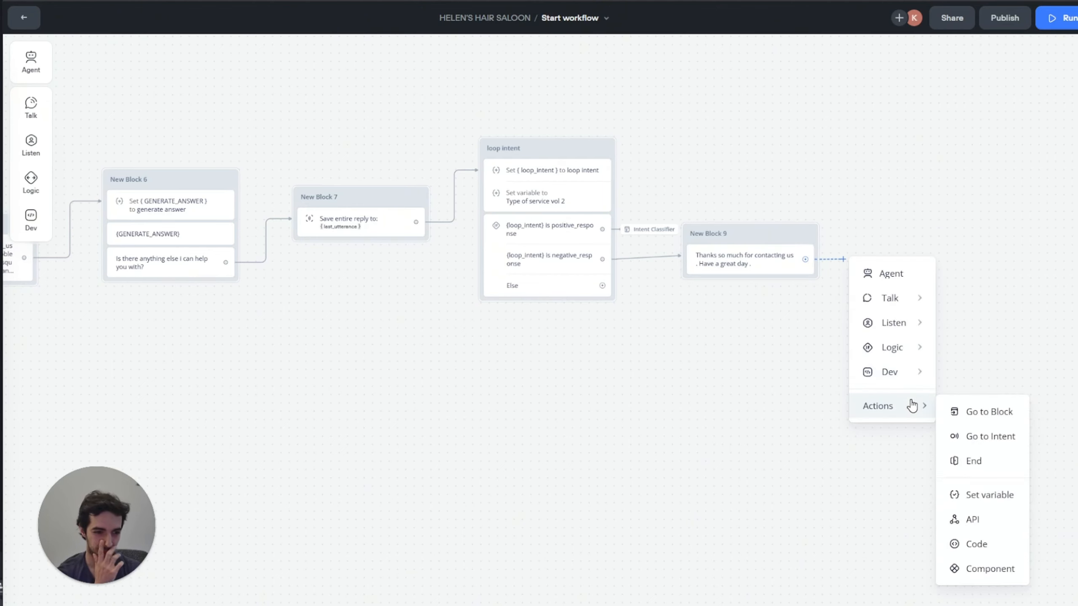
{"action": "mouse_move", "coordinate": [912, 406]}
{"action": "left_click", "coordinate": [978, 461]}
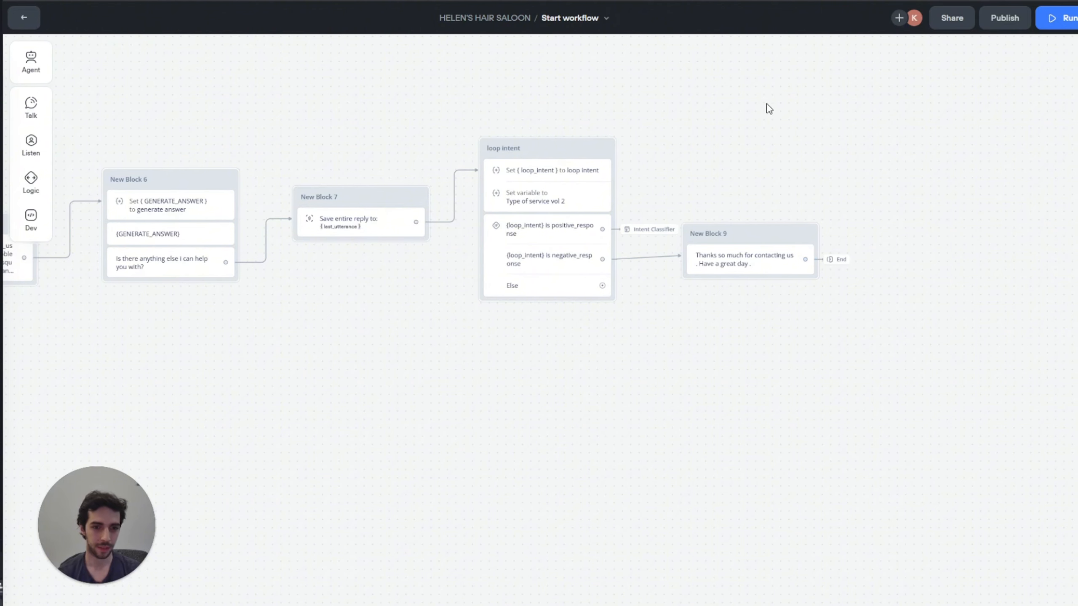
Step: Nudge New Block 9 slightly lower and pan the canvas to the left
{"action": "left_click_drag", "start_coordinate": [770, 244], "coordinate": [772, 266]}
{"action": "scroll", "coordinate": [679, 106], "scroll_direction": "left", "scroll_amount": 10}
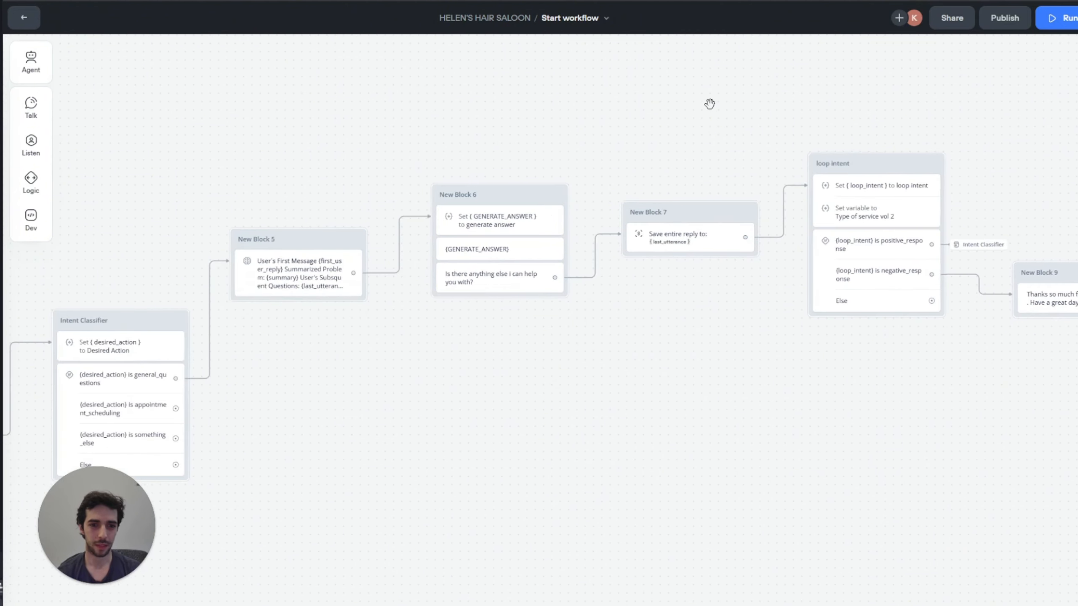
{"action": "scroll", "coordinate": [710, 104], "scroll_direction": "down", "scroll_amount": 3}
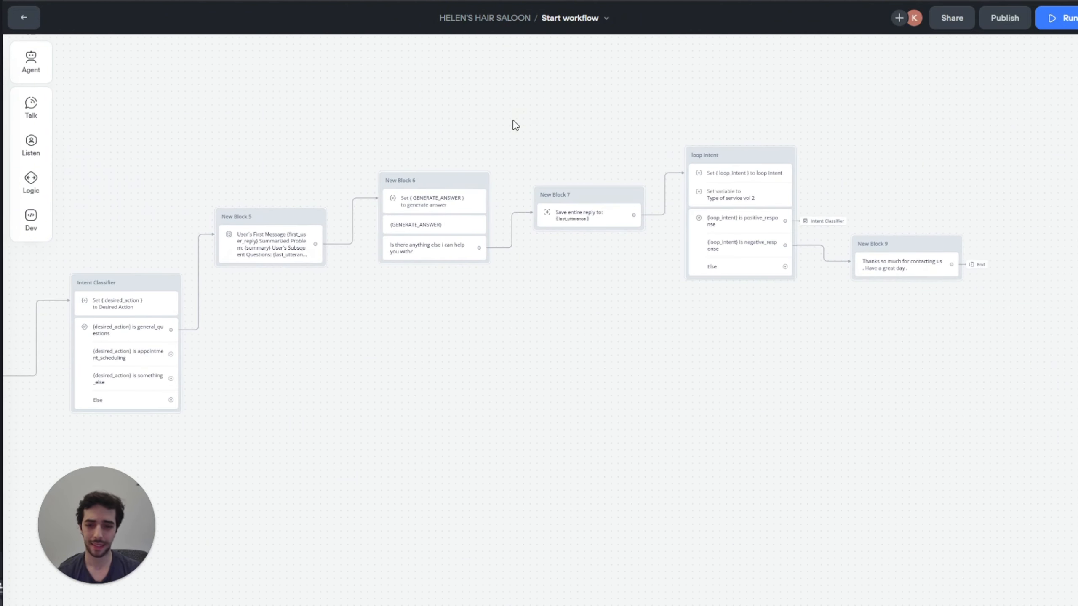
{"action": "scroll", "coordinate": [331, 136], "scroll_direction": "left", "scroll_amount": 5}
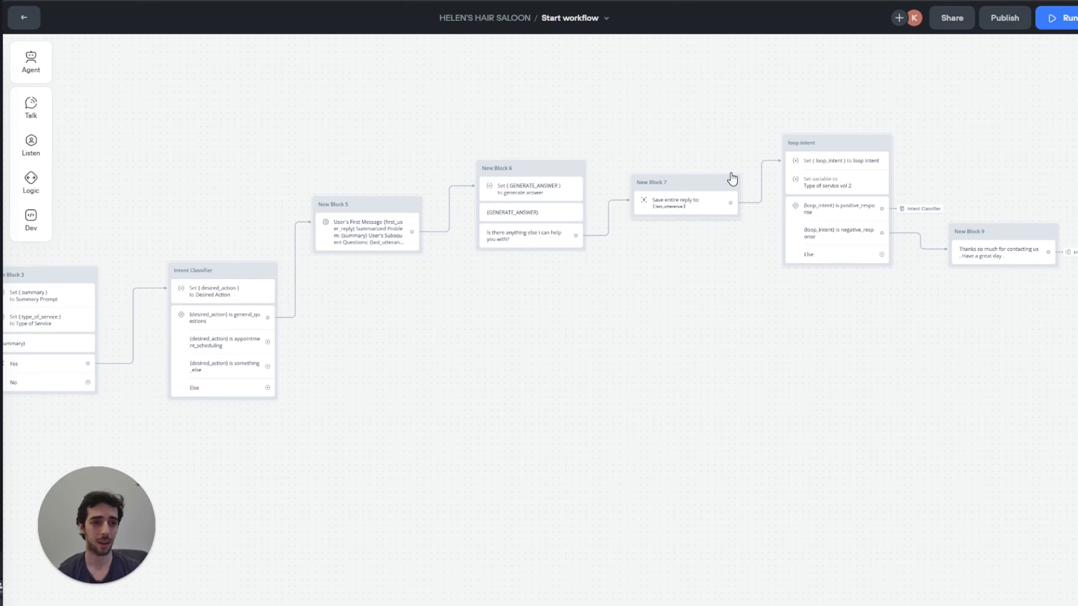
{"action": "left_click_drag", "start_coordinate": [864, 94], "coordinate": [739, 87]}
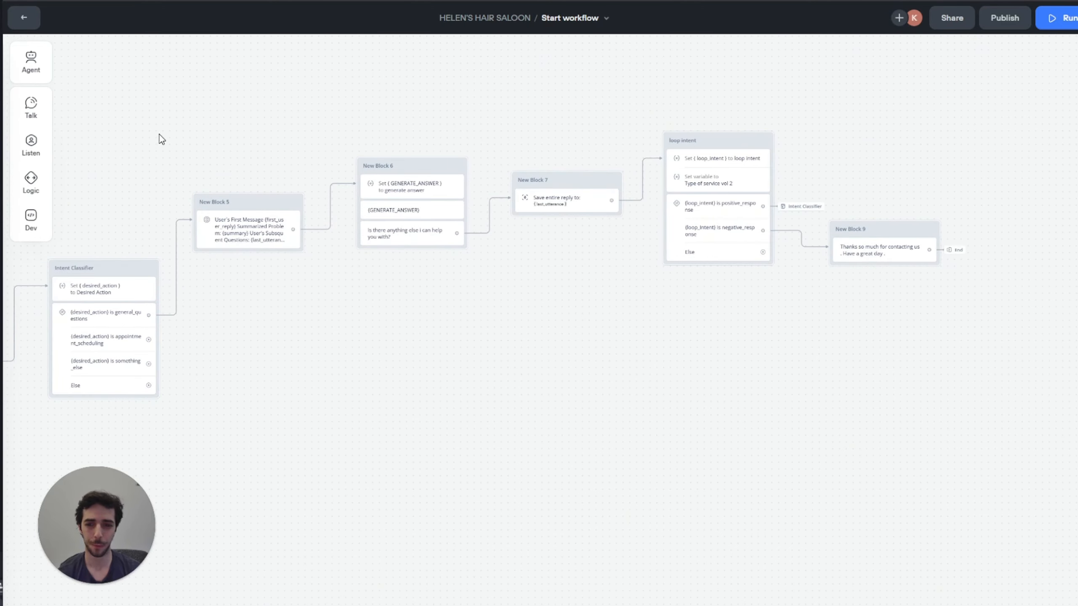
{"action": "scroll", "coordinate": [159, 136], "scroll_direction": "left", "scroll_amount": 4}
{"action": "scroll", "coordinate": [336, 225], "scroll_direction": "up", "scroll_amount": 5}
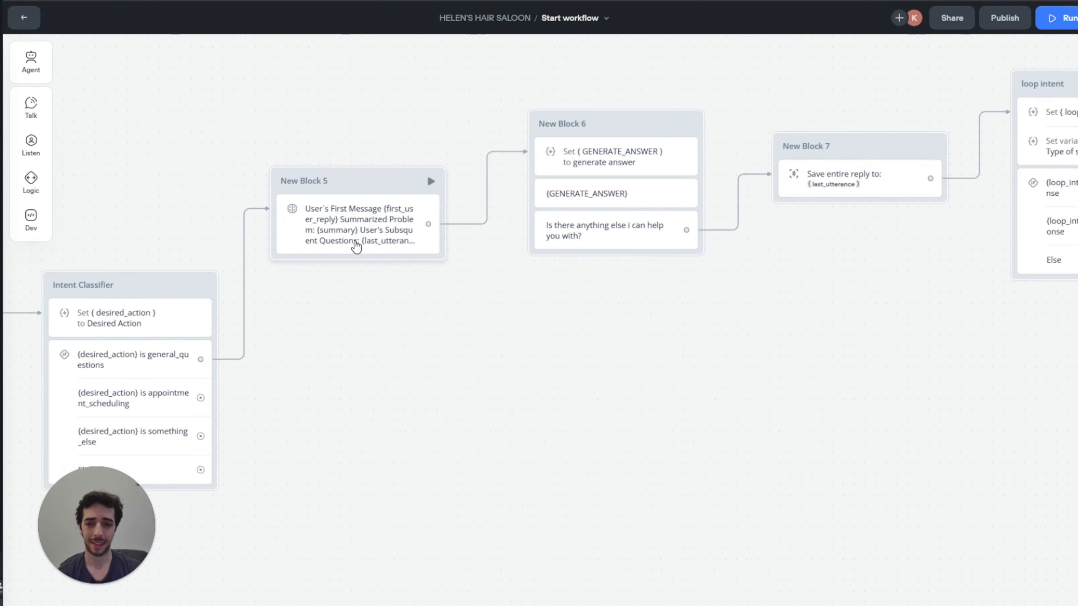
{"action": "scroll", "coordinate": [323, 204], "scroll_direction": "up", "scroll_amount": 2}
{"action": "scroll", "coordinate": [430, 106], "scroll_direction": "down", "scroll_amount": 4}
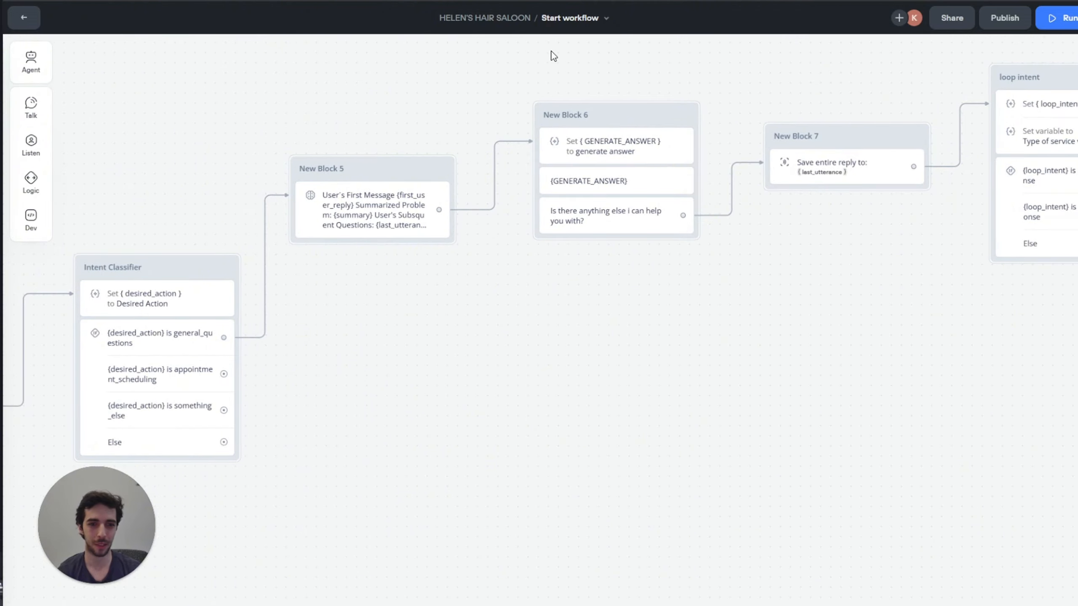
{"action": "scroll", "coordinate": [433, 101], "scroll_direction": "down", "scroll_amount": 5}
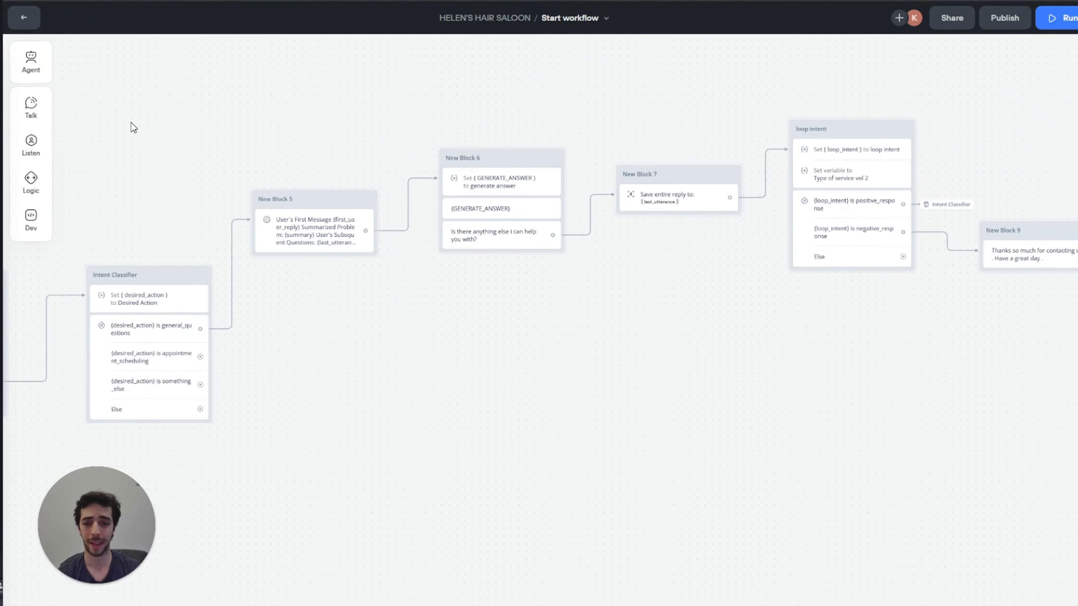
Step: Review the blocks across the workflow, then draw a connection from the appointment_scheduling path
{"action": "left_click_drag", "start_coordinate": [149, 120], "coordinate": [448, 122]}
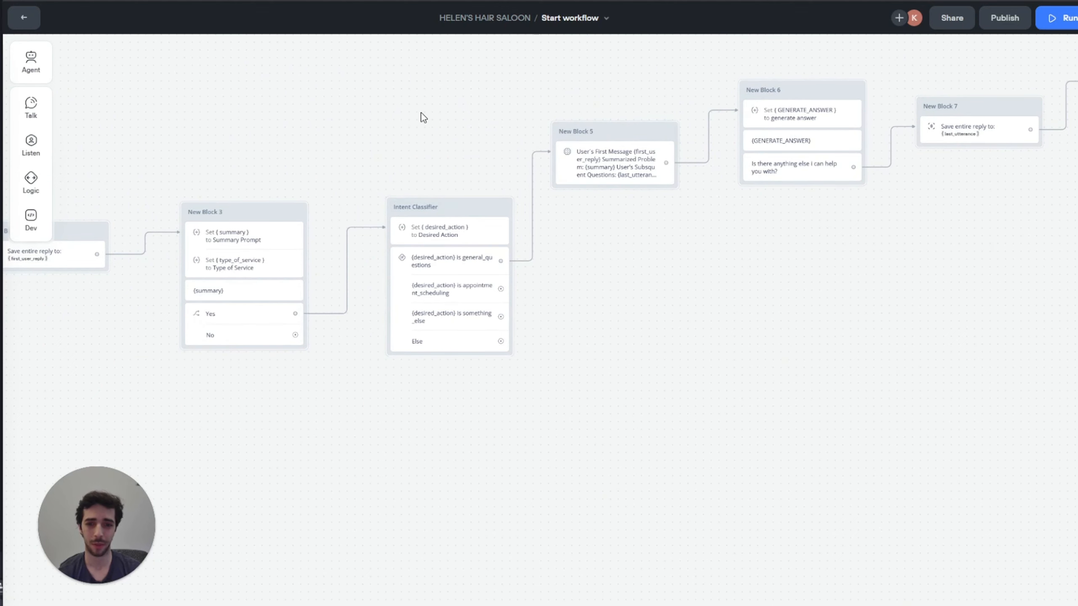
{"action": "left_click_drag", "start_coordinate": [424, 118], "coordinate": [193, 184]}
{"action": "left_click_drag", "start_coordinate": [768, 92], "coordinate": [602, 110]}
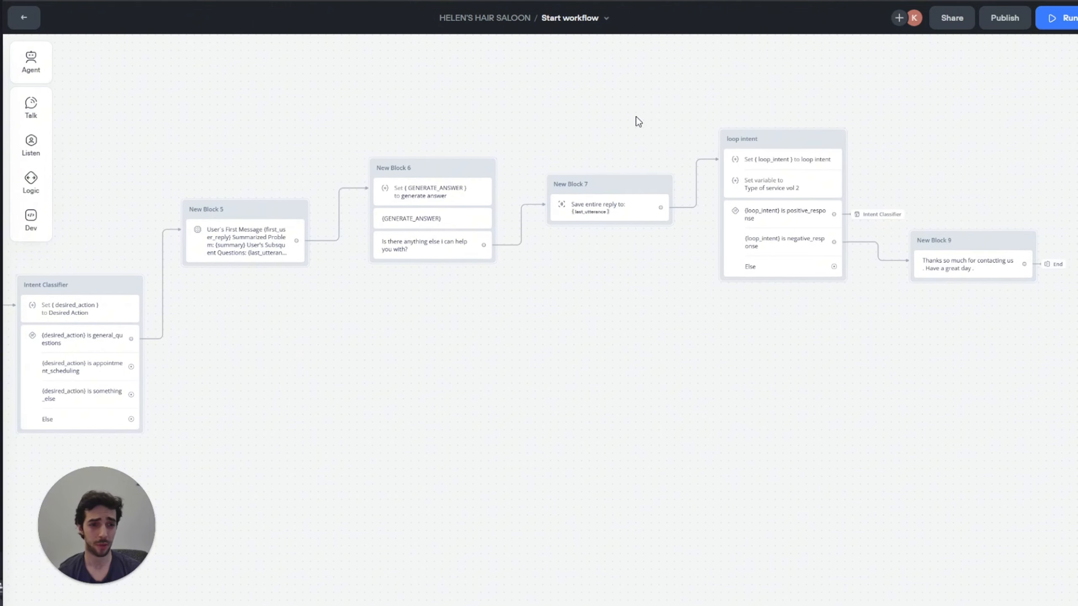
{"action": "left_click_drag", "start_coordinate": [295, 99], "coordinate": [700, 102]}
{"action": "left_click_drag", "start_coordinate": [505, 273], "coordinate": [346, 231]}
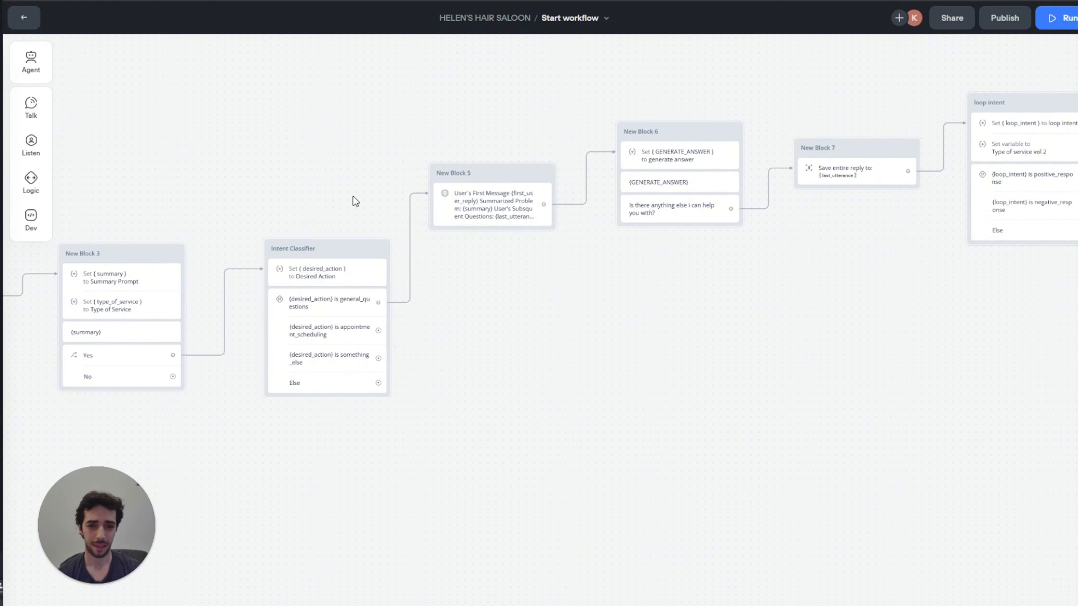
{"action": "left_click_drag", "start_coordinate": [378, 330], "coordinate": [439, 332]}
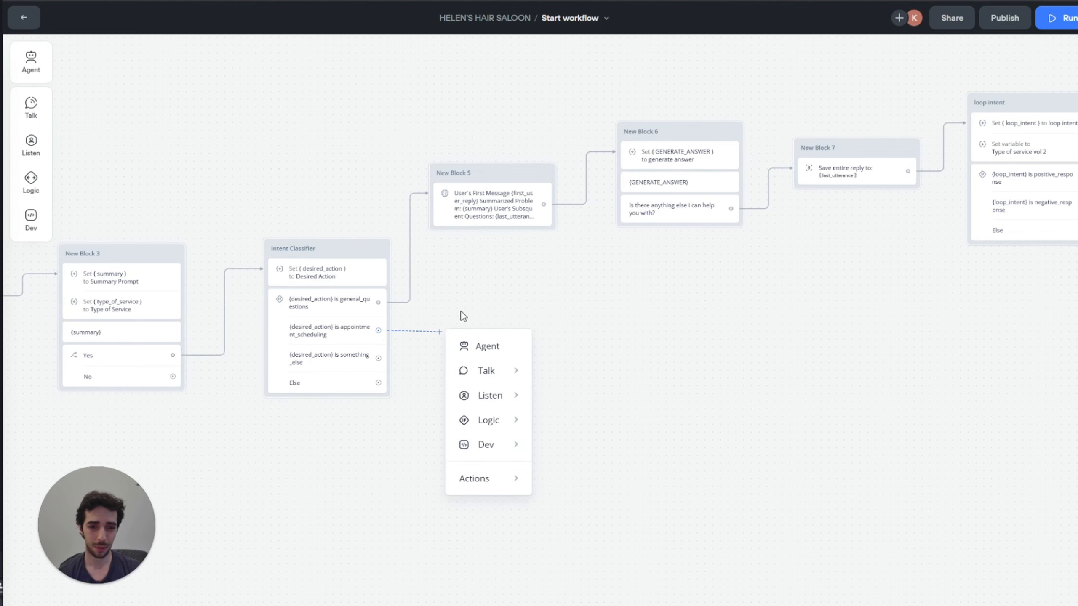
Step: Add a Message step: 'Great. Can you please provide your preferred day and time?'
{"action": "mouse_move", "coordinate": [485, 369]}
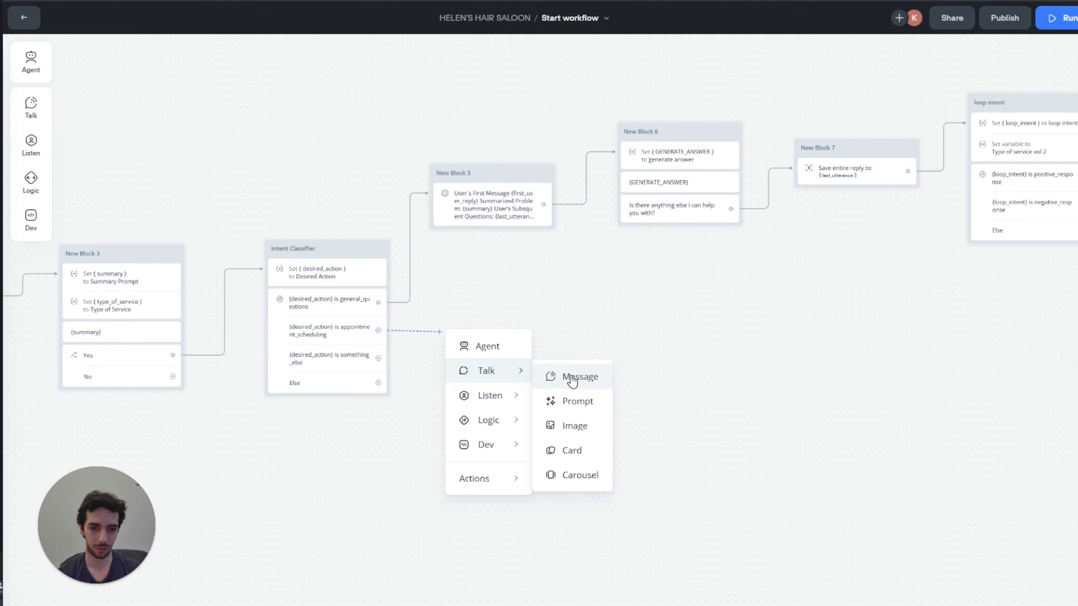
{"action": "left_click", "coordinate": [575, 373]}
{"action": "left_click", "coordinate": [959, 103]}
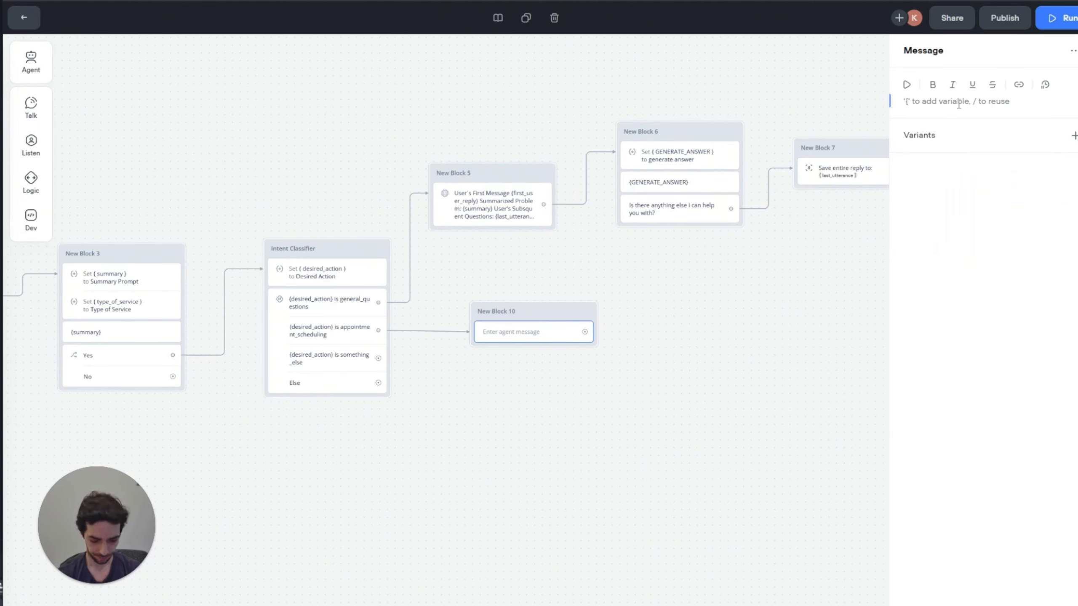
{"action": "type", "text": "Greayt."}
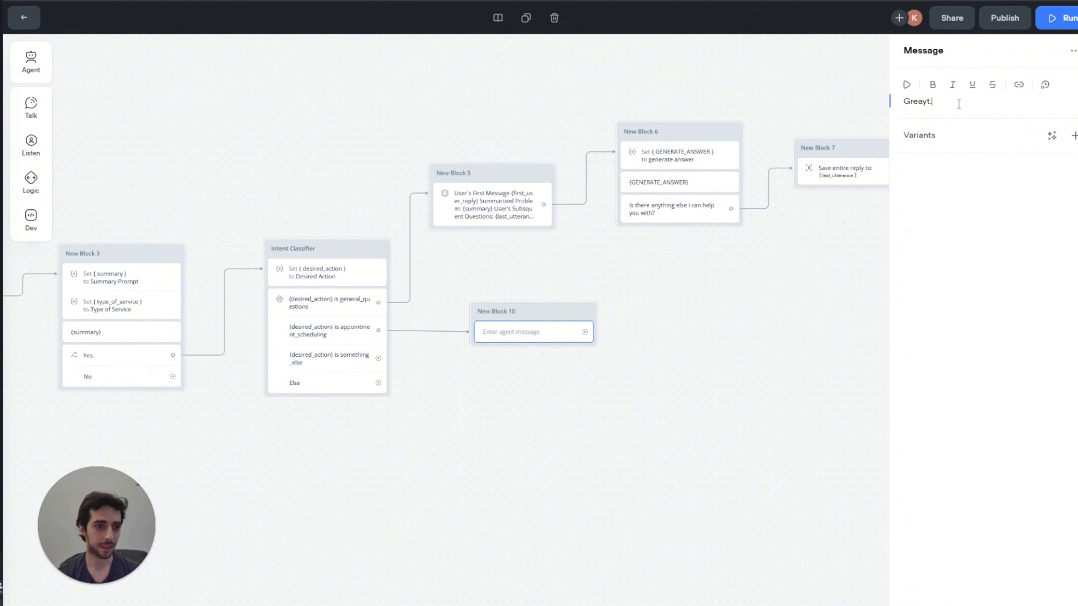
{"action": "key", "text": "BackSpace"}
{"action": "key", "text": "BackSpace"}
{"action": "key", "text": "BackSpace"}
{"action": "type", "text": "t. Ca"}
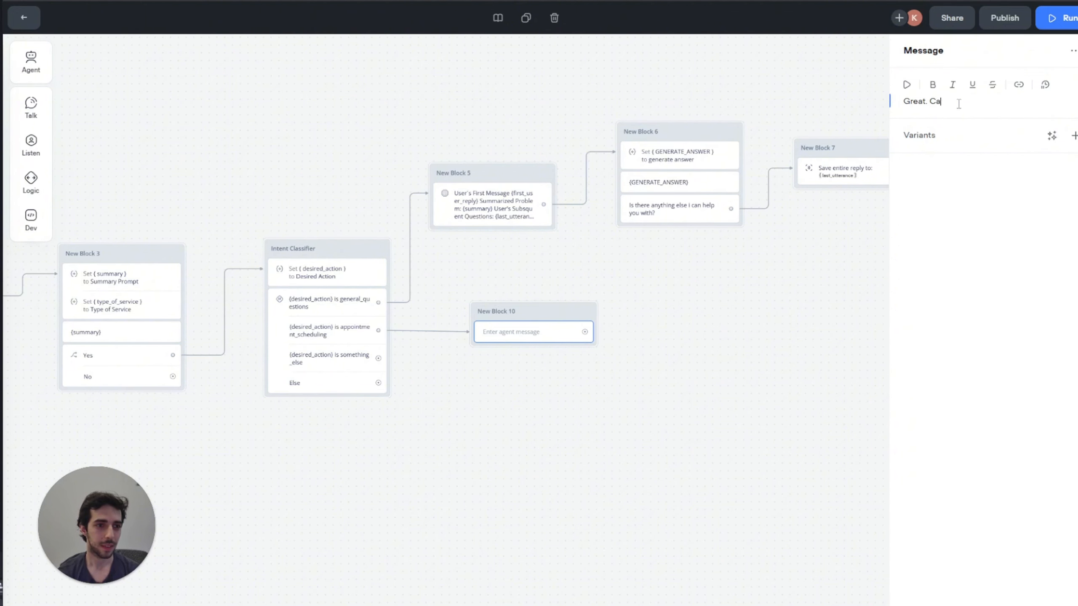
{"action": "type", "text": "n you please provide your "}
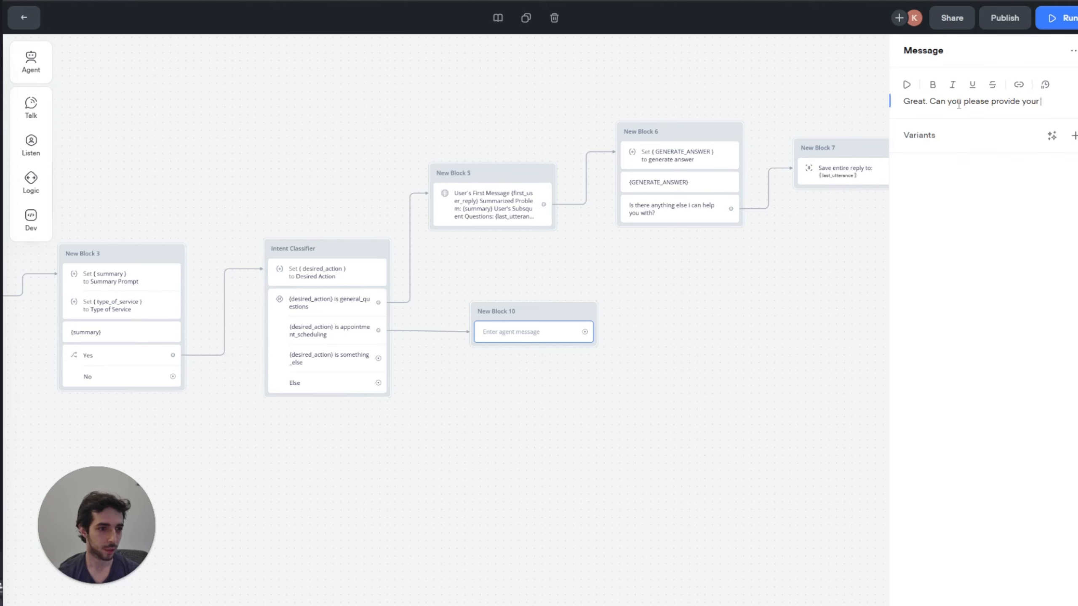
{"action": "type", "text": "preferred da"}
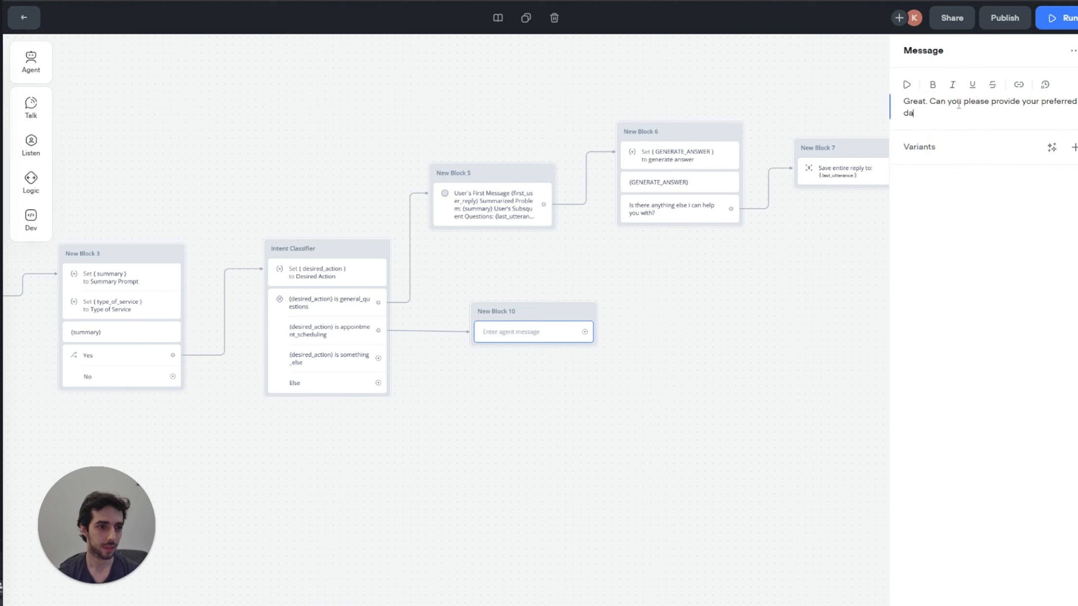
{"action": "type", "text": "y and time"}
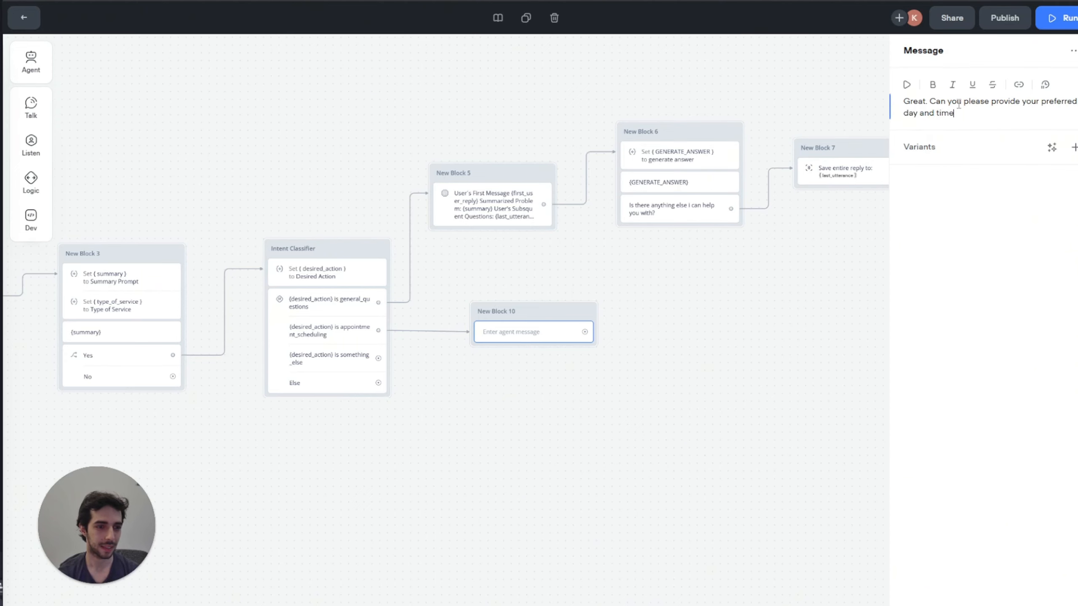
{"action": "type", "text": ">"}
{"action": "key", "text": "BackSpace"}
{"action": "type", "text": "?"}
{"action": "left_click", "coordinate": [593, 277]}
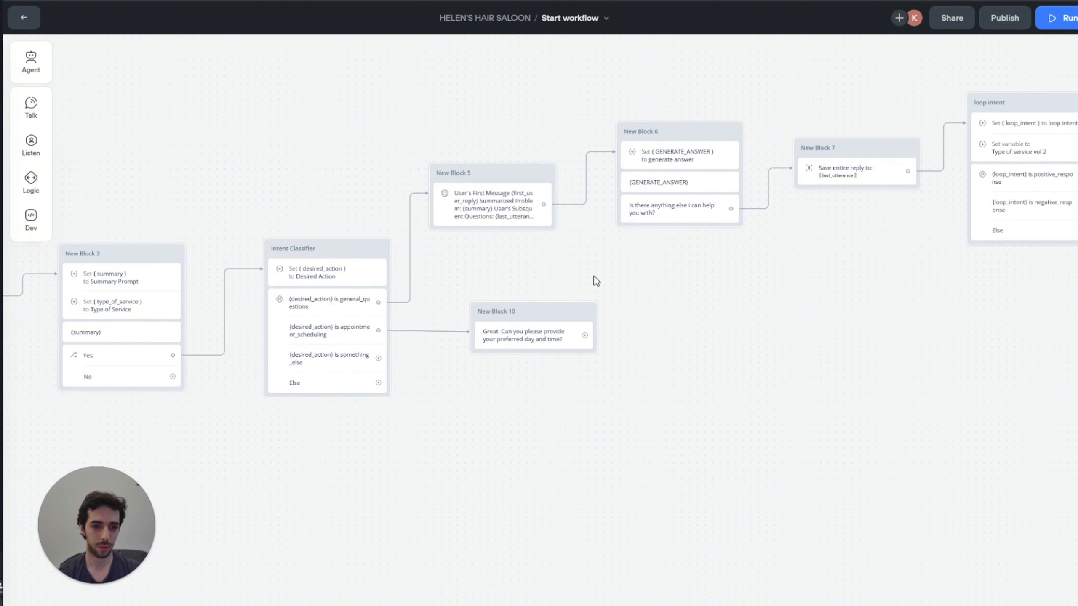
{"action": "scroll", "coordinate": [594, 276], "scroll_direction": "right", "scroll_amount": 3}
Step: Add a Capture step after New Block 10
{"action": "left_click_drag", "start_coordinate": [485, 335], "coordinate": [530, 329]}
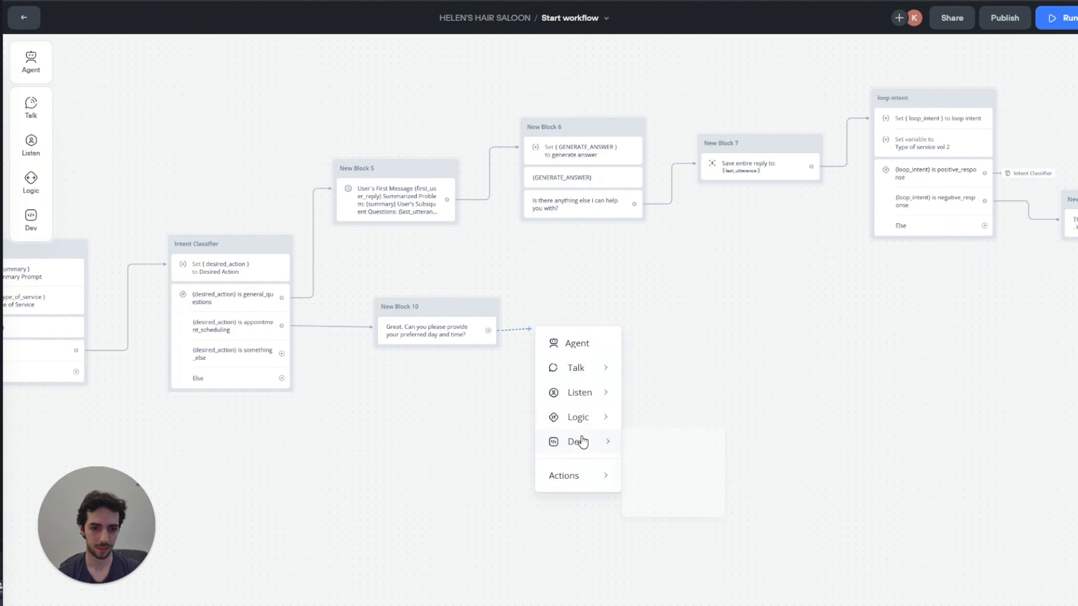
{"action": "mouse_move", "coordinate": [591, 392]}
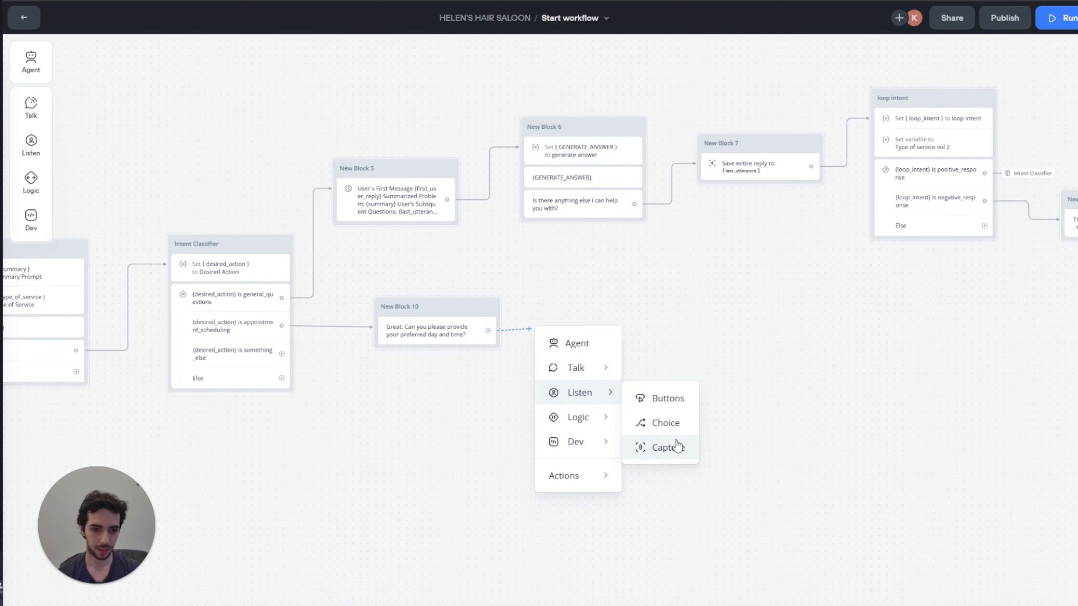
{"action": "left_click", "coordinate": [675, 448]}
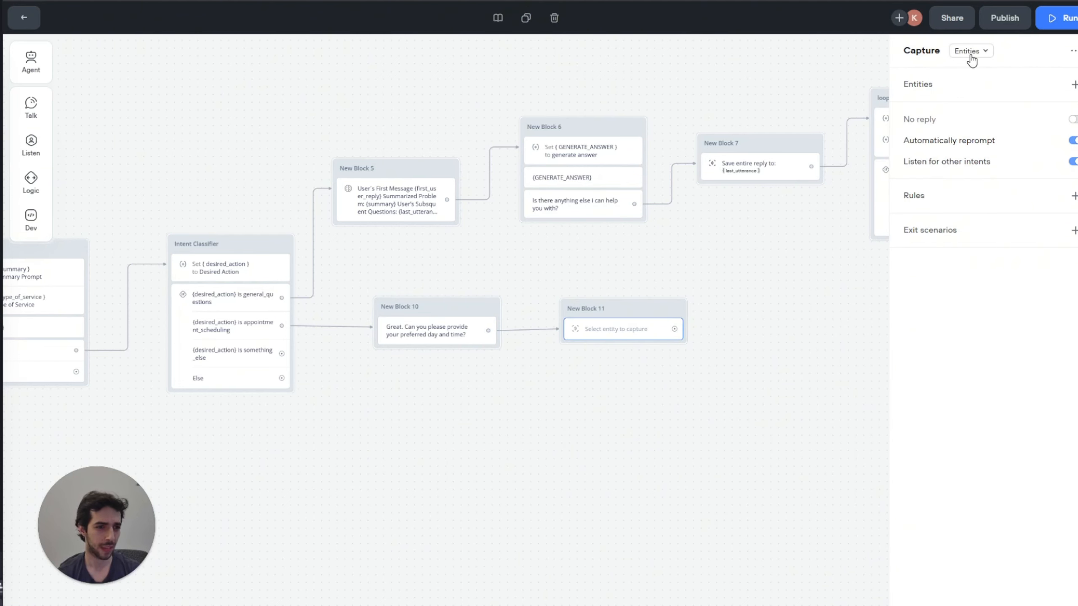
Step: Create a Custom calendar_day entity with the value 2025-05-28 for the capture
{"action": "left_click", "coordinate": [1073, 84]}
{"action": "left_click", "coordinate": [1003, 258]}
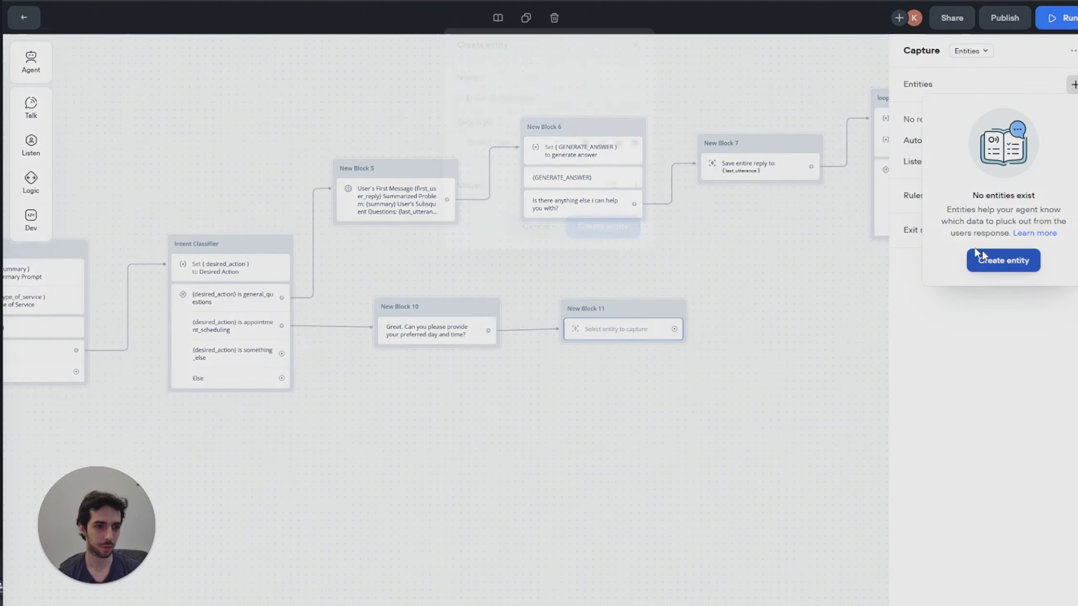
{"action": "type", "text": "calendar_day"}
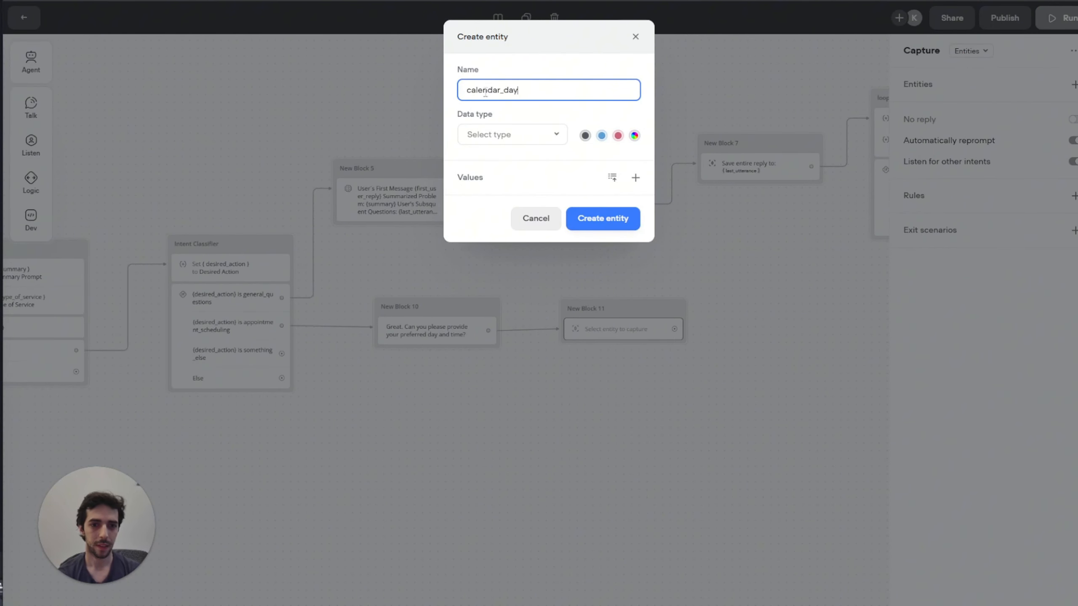
{"action": "left_click", "coordinate": [530, 135]}
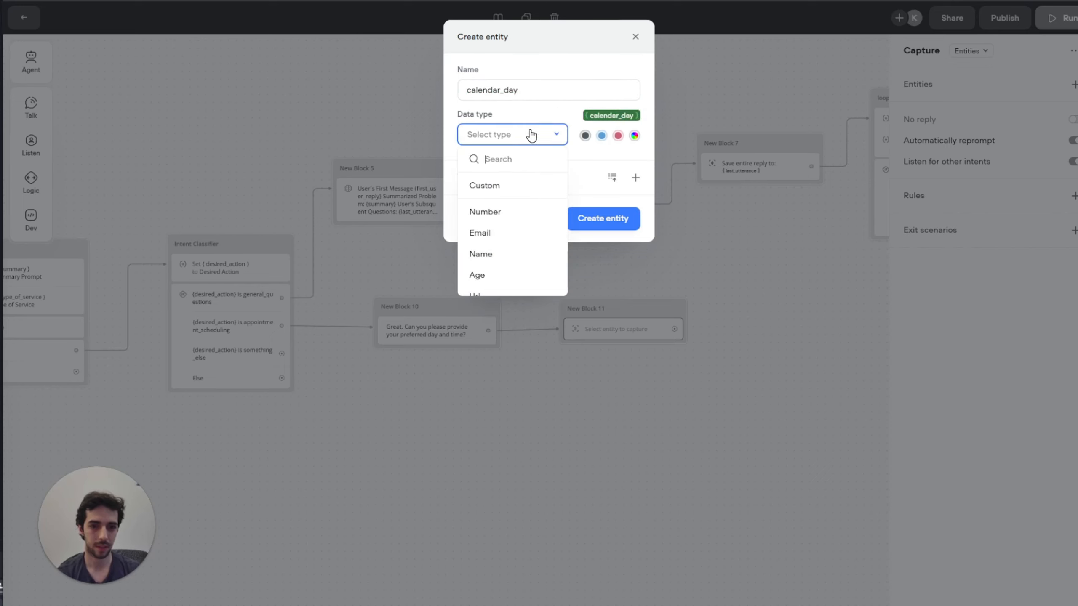
{"action": "left_click", "coordinate": [502, 191]}
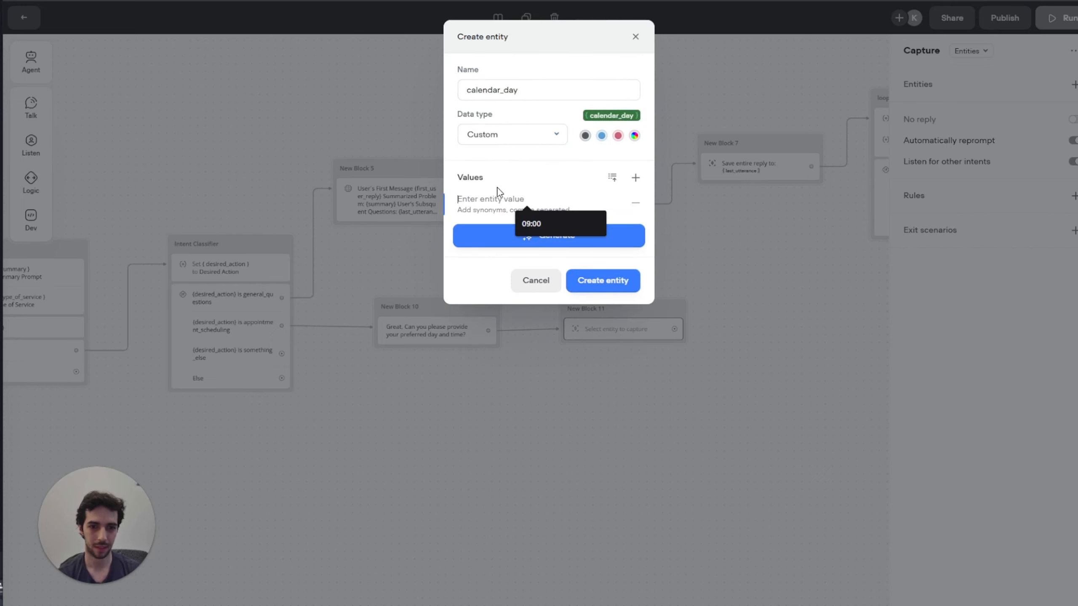
{"action": "left_click", "coordinate": [484, 198]}
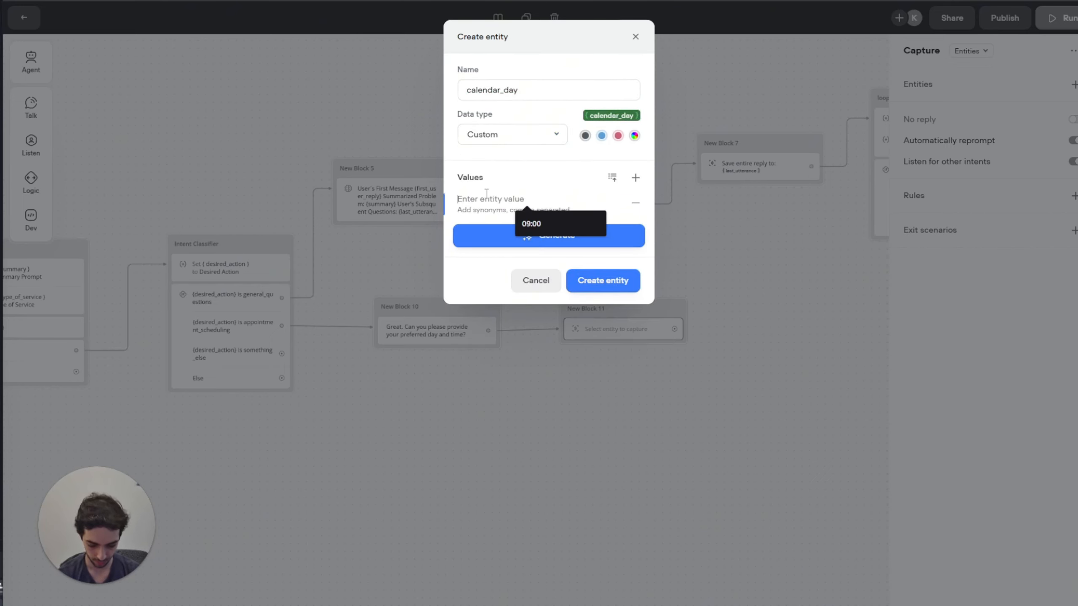
{"action": "type", "text": "2025-05-28"}
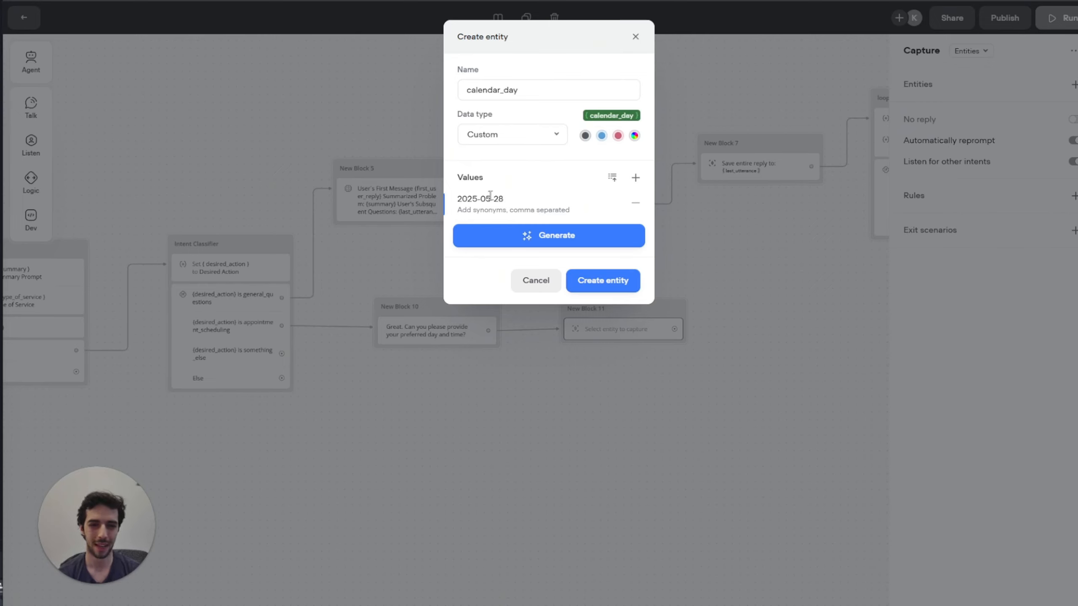
{"action": "left_click", "coordinate": [594, 273]}
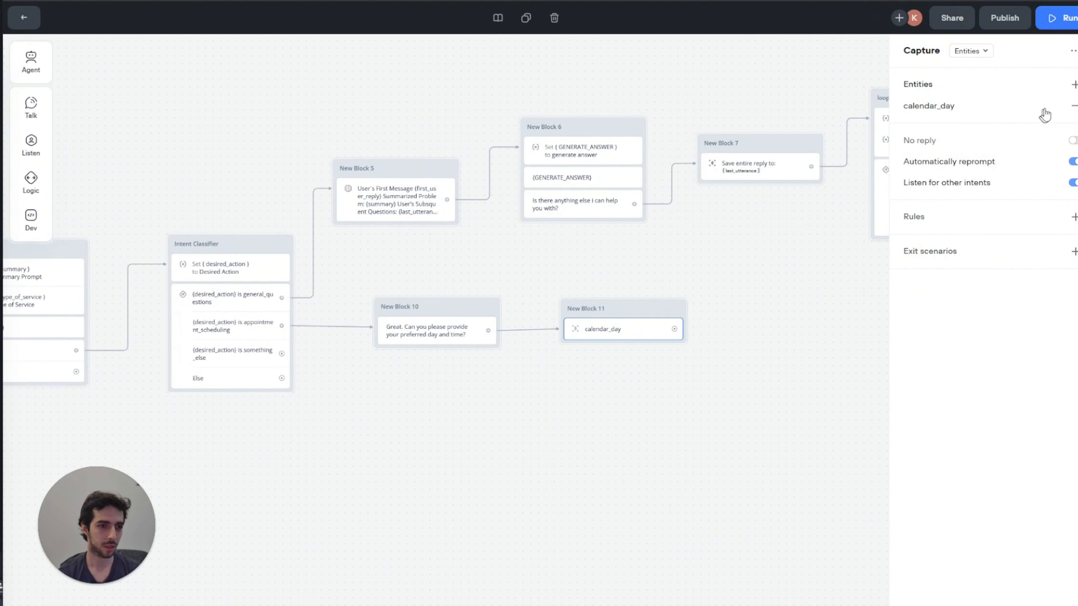
Step: Create and capture a Custom time_of_day entity with values 09:00, 17:00 and 21:00
{"action": "left_click", "coordinate": [1073, 84]}
{"action": "left_click", "coordinate": [1025, 256]}
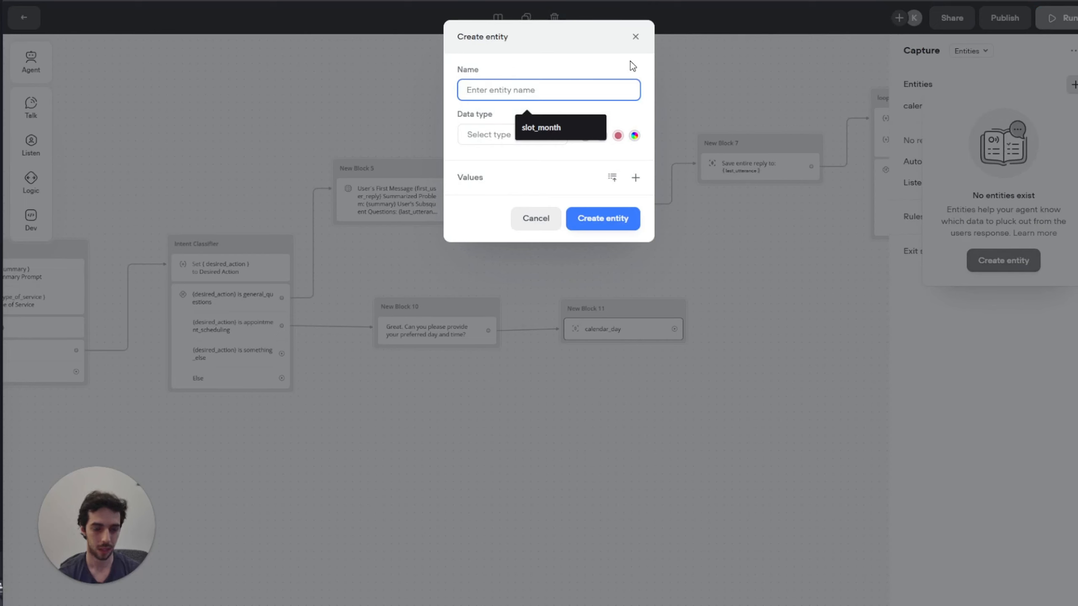
{"action": "type", "text": "time_od"}
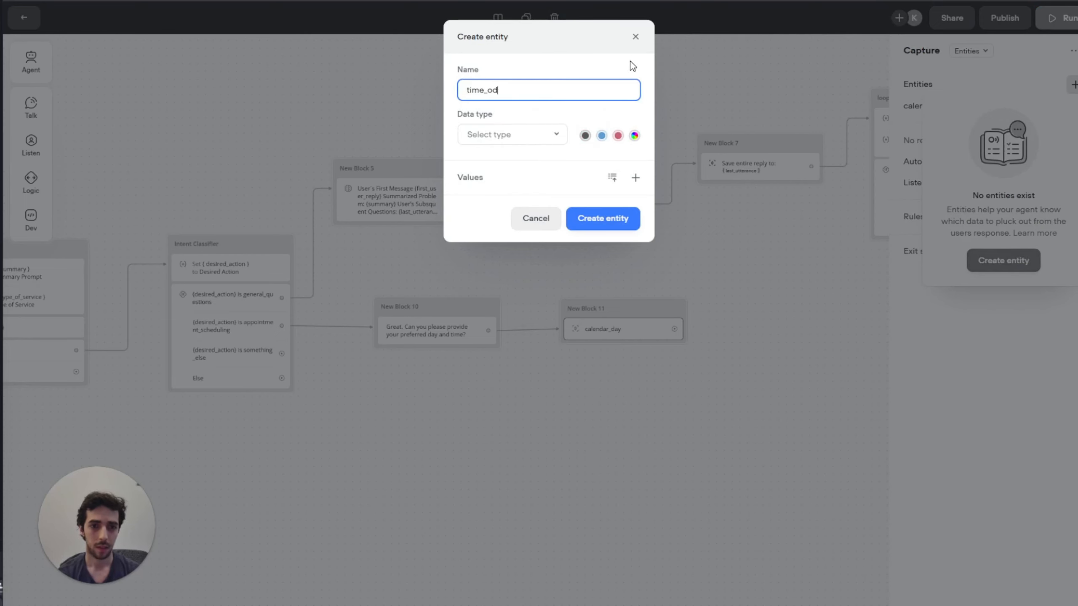
{"action": "left_click", "coordinate": [495, 135]}
{"action": "left_click", "coordinate": [499, 185]}
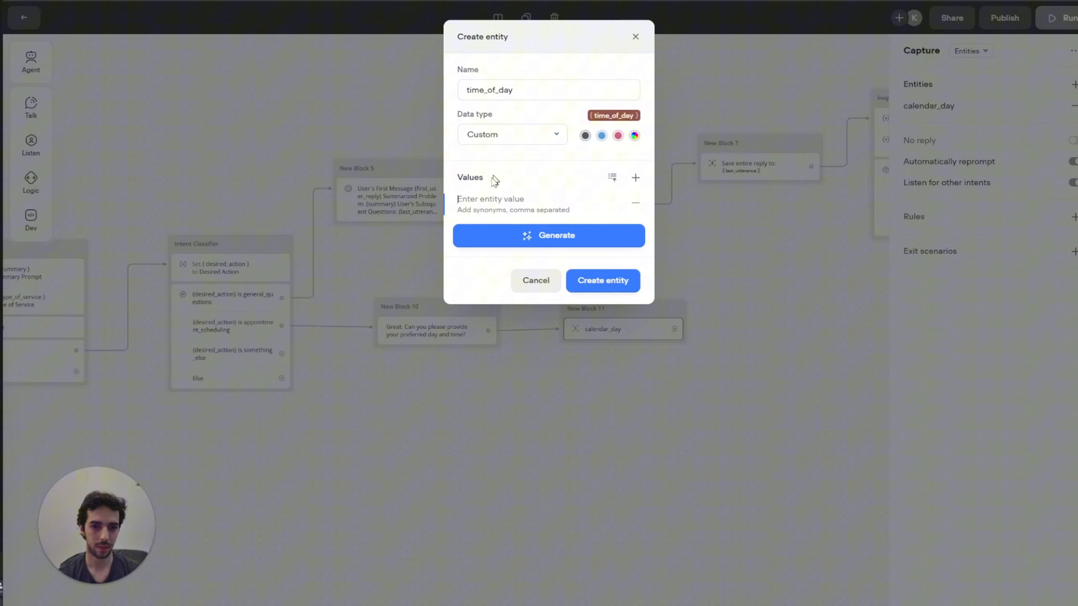
{"action": "left_click", "coordinate": [486, 199]}
{"action": "type", "text": "09"}
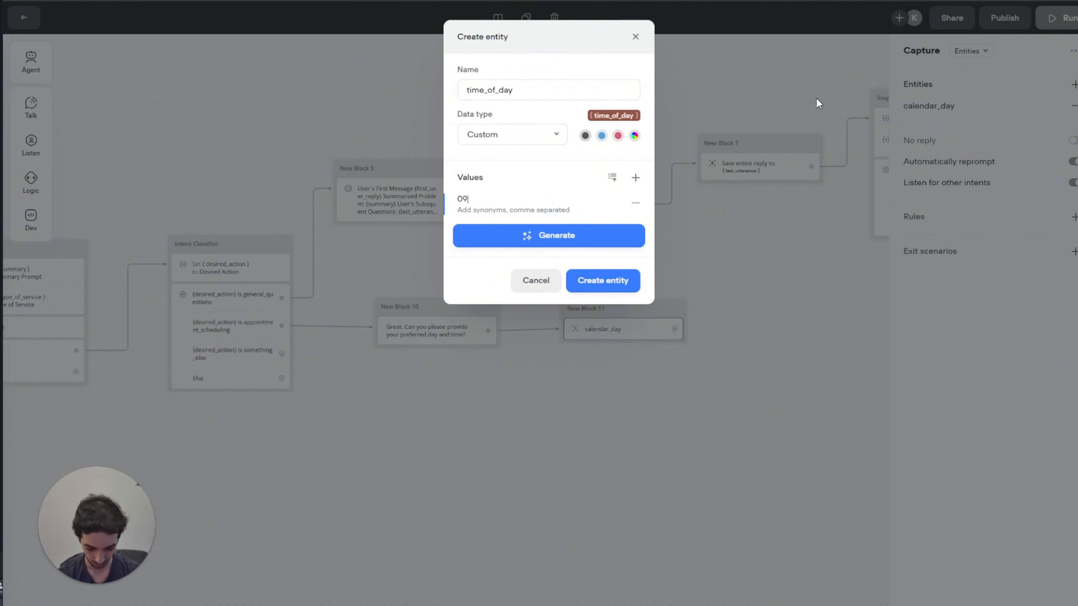
{"action": "type", "text": ":00"}
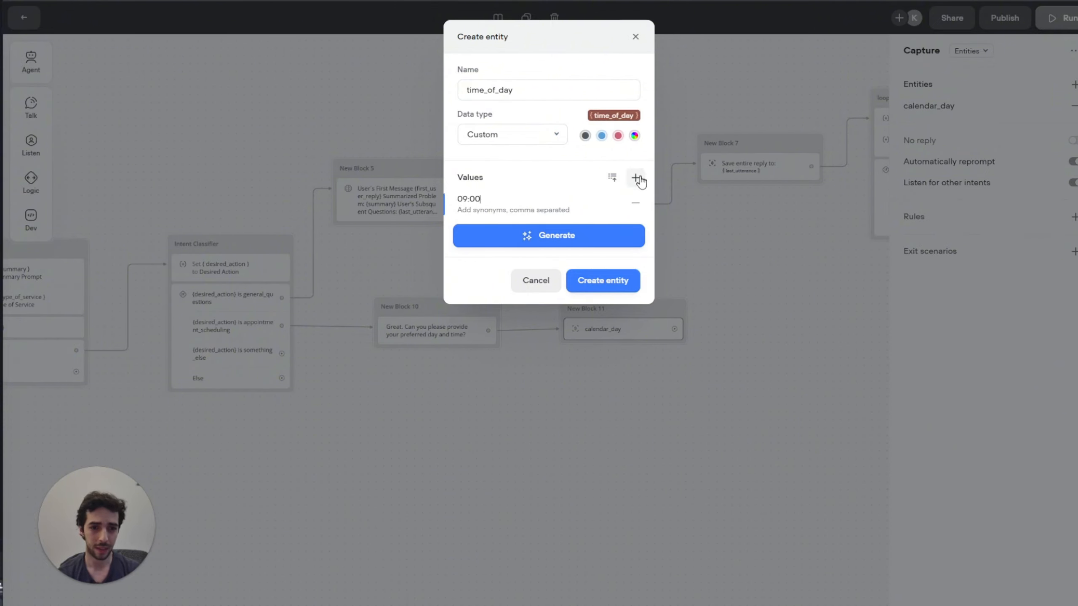
{"action": "left_click", "coordinate": [635, 177]}
{"action": "type", "text": "17:00"}
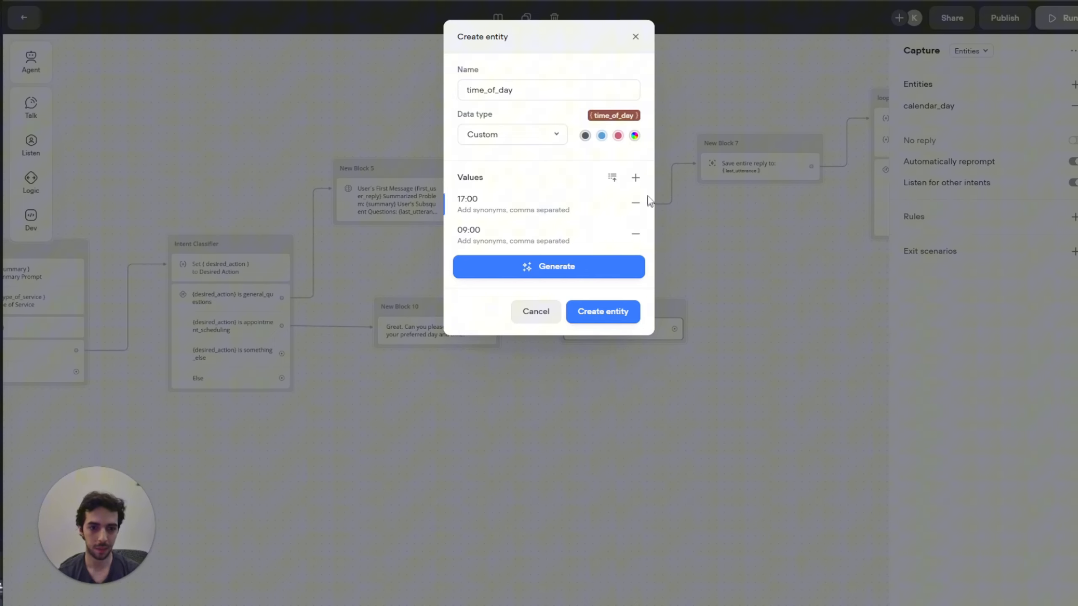
{"action": "left_click", "coordinate": [635, 178]}
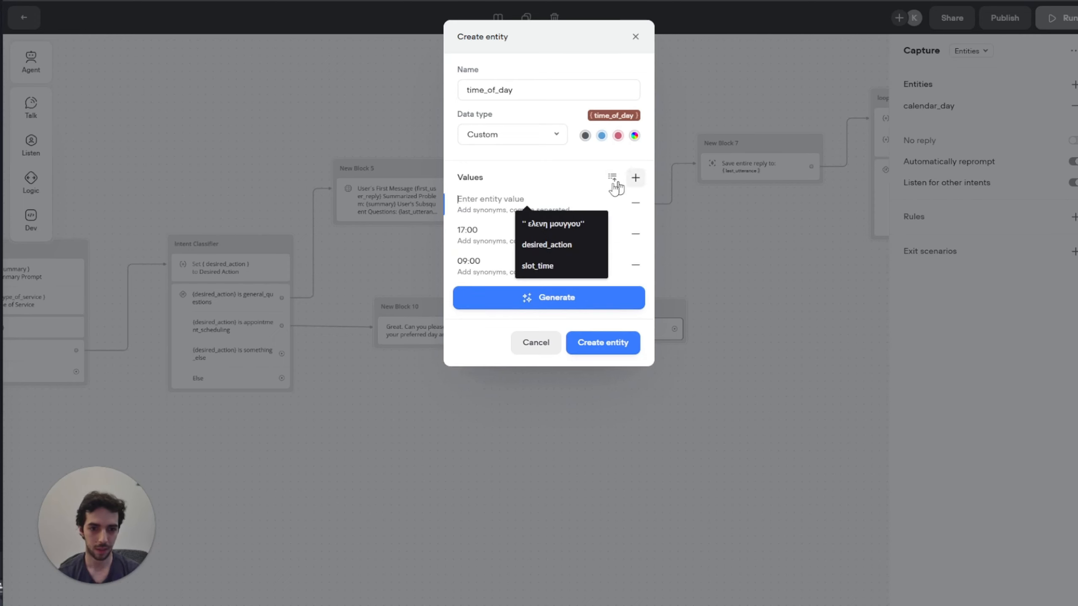
{"action": "type", "text": "21:"}
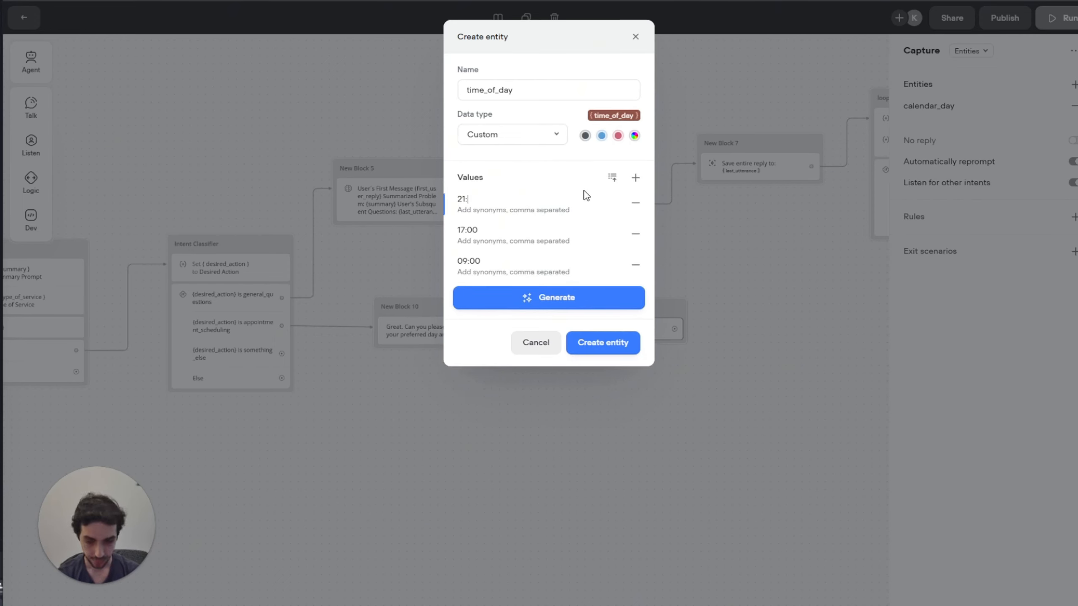
{"action": "type", "text": "00"}
{"action": "left_click", "coordinate": [603, 342]}
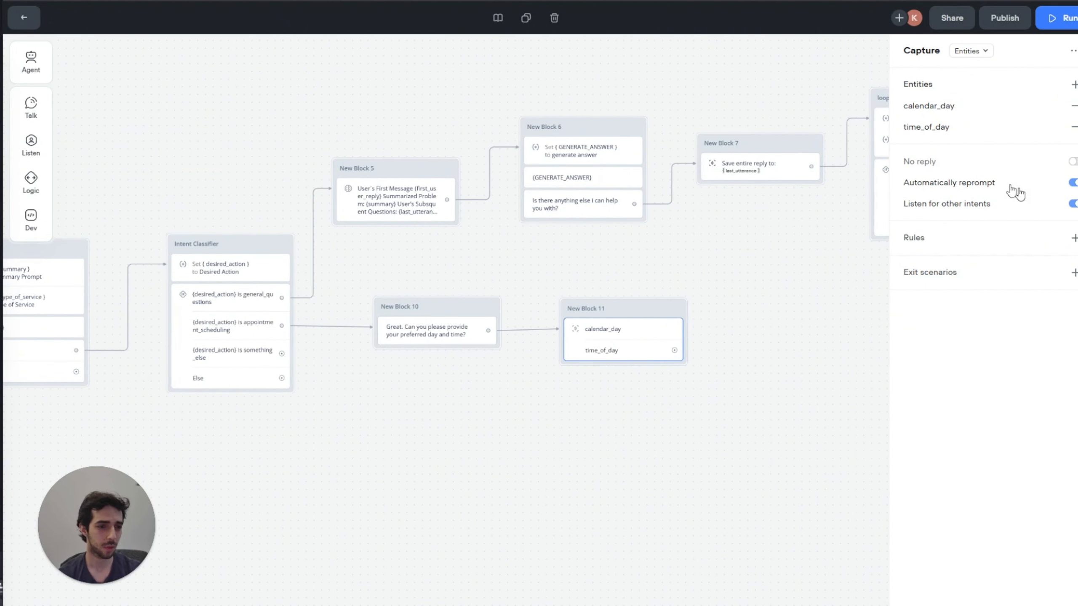
Step: Add the capture rule 'calendar_day: The current calendar year is 2025'
{"action": "left_click", "coordinate": [997, 240]}
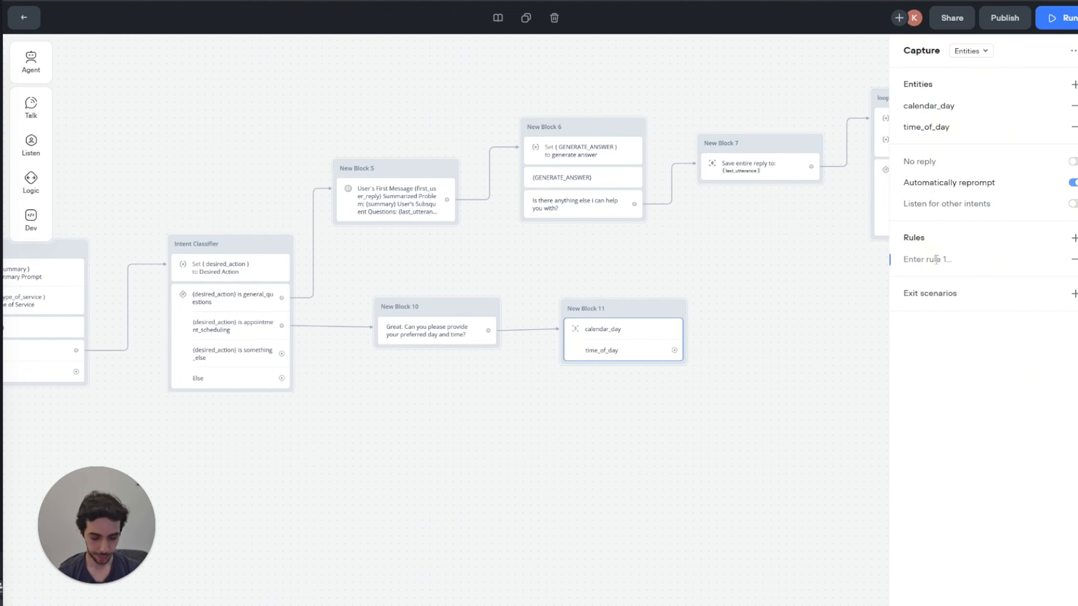
{"action": "type", "text": "d"}
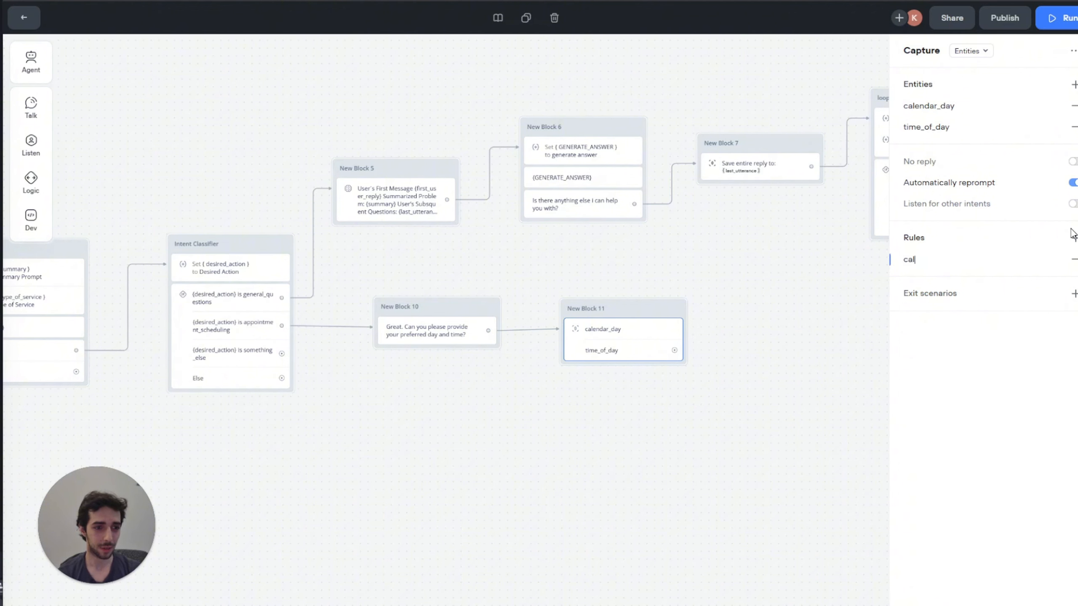
{"action": "type", "text": "alendar"}
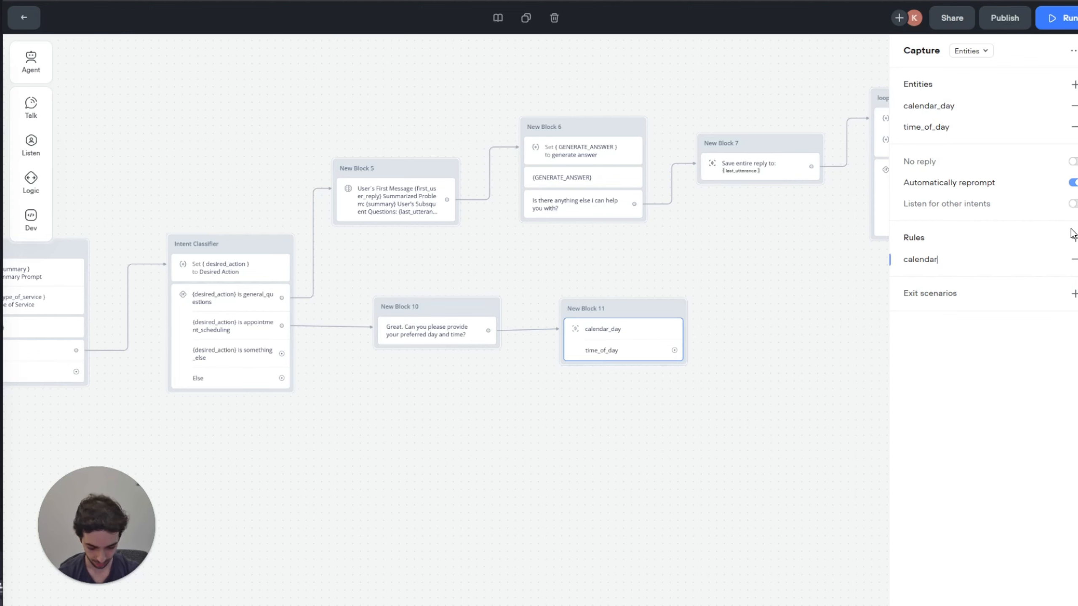
{"action": "type", "text": "_day:"}
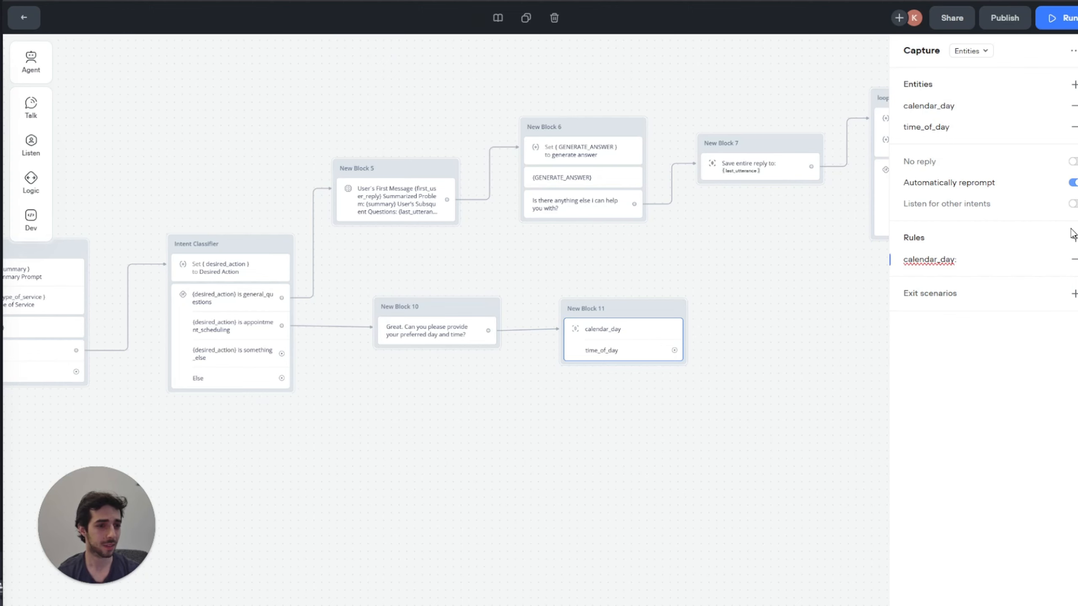
{"action": "key", "text": "BackSpace"}
{"action": "key", "text": "BackSpace"}
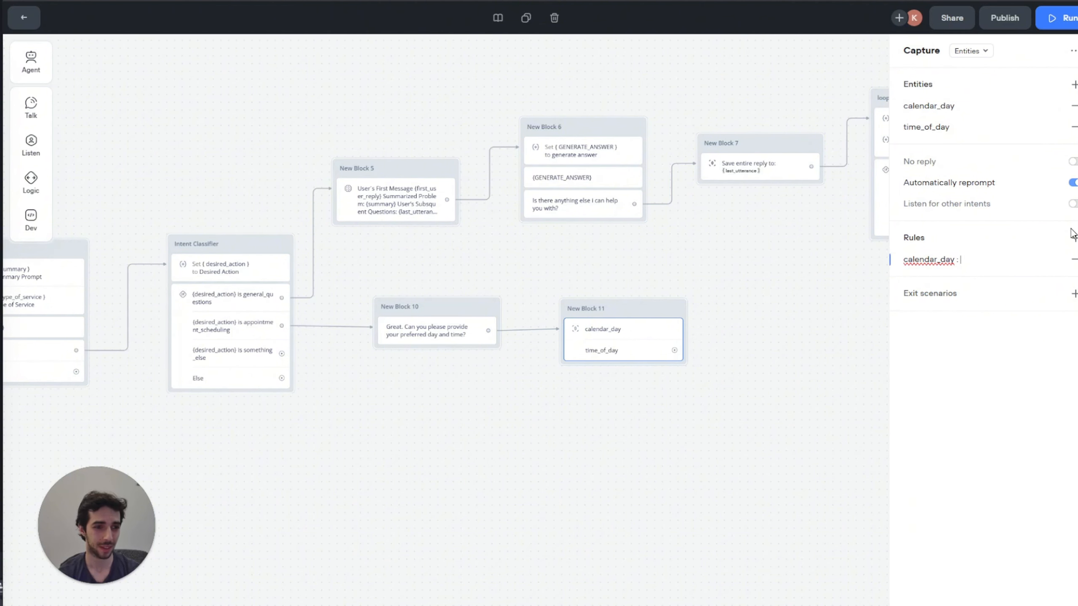
{"action": "type", "text": ": The cur"}
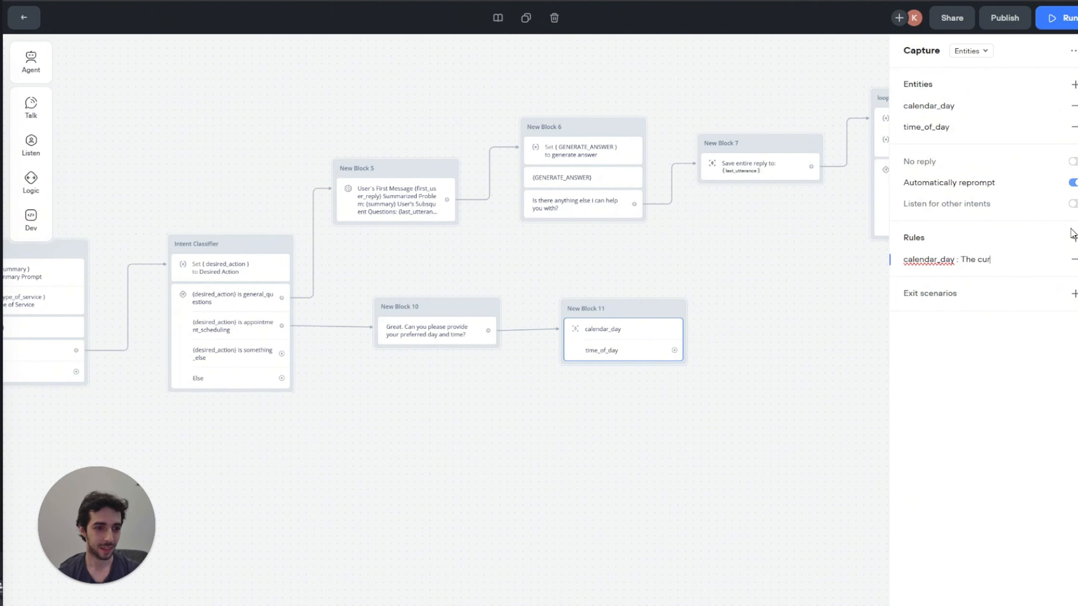
{"action": "type", "text": "rent cale"}
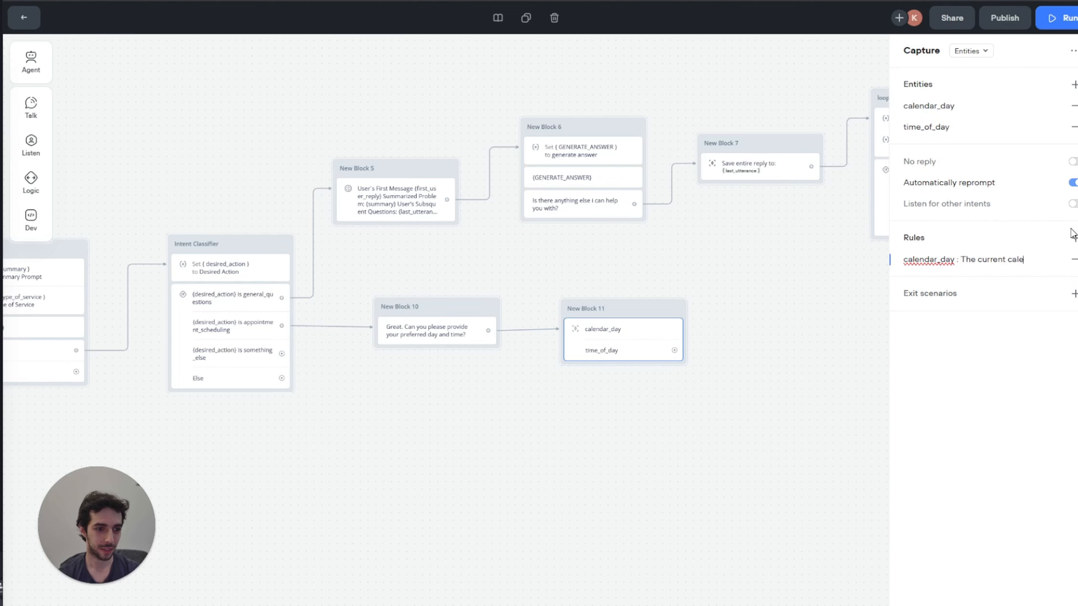
{"action": "type", "text": "nda"}
{"action": "key", "text": "BackSpace"}
{"action": "type", "text": "r is 2024"}
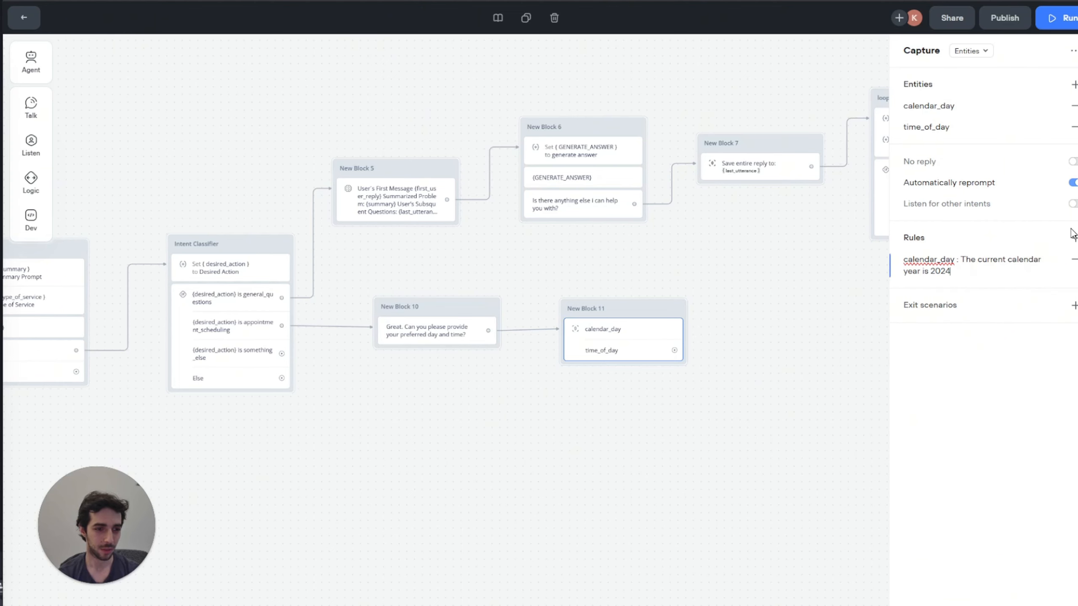
{"action": "key", "text": "BackSpace"}
{"action": "type", "text": "5"}
{"action": "key", "text": "Return"}
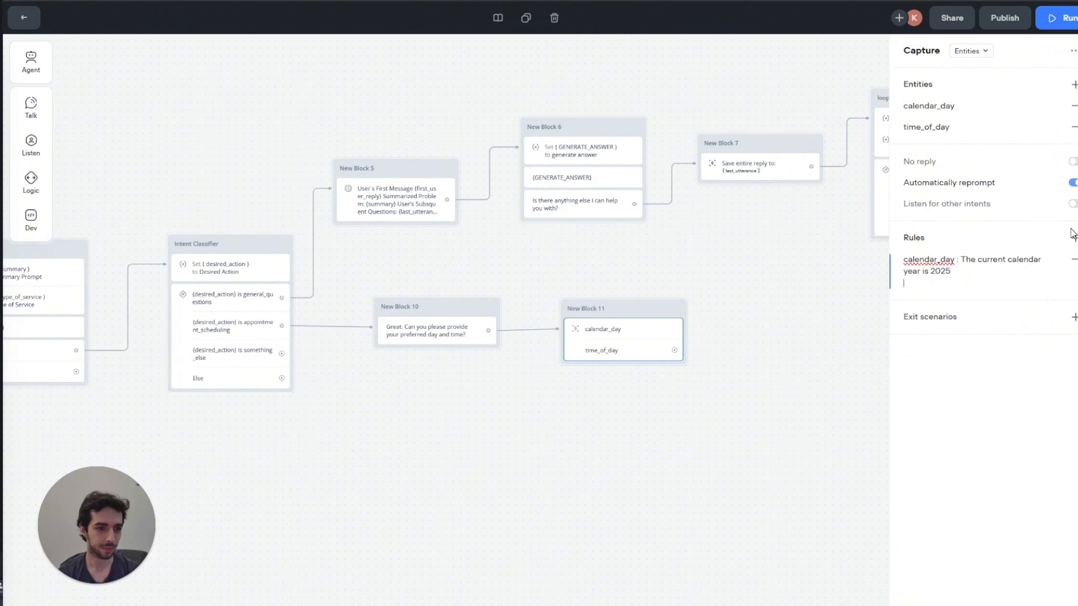
Step: Add a second rule: 'calendar_day: The day needs to be between Tuesday and Saturday'
{"action": "type", "text": "calen"}
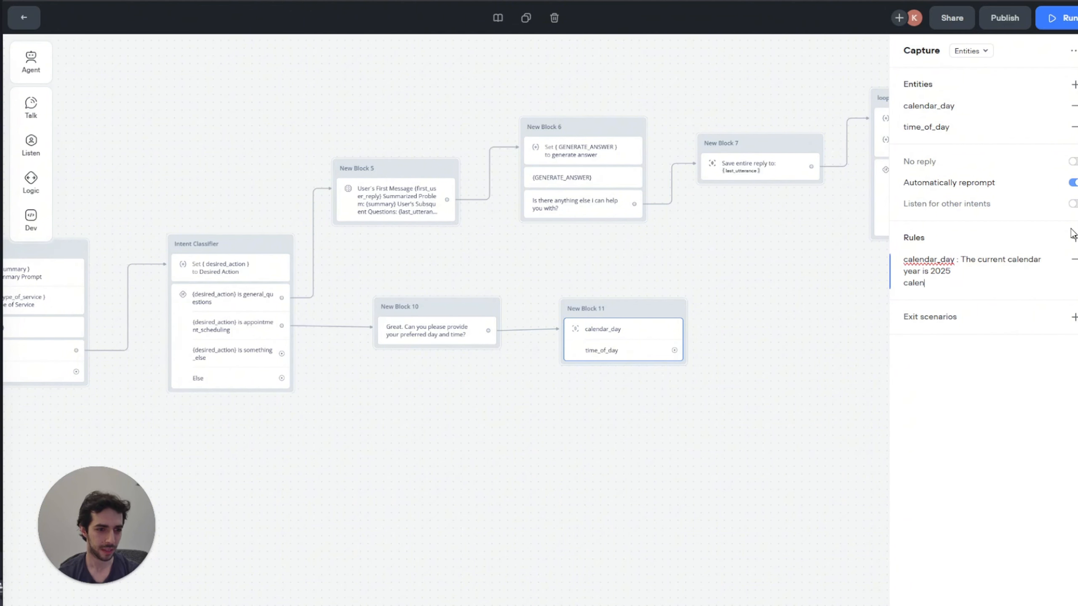
{"action": "type", "text": "dar_day"}
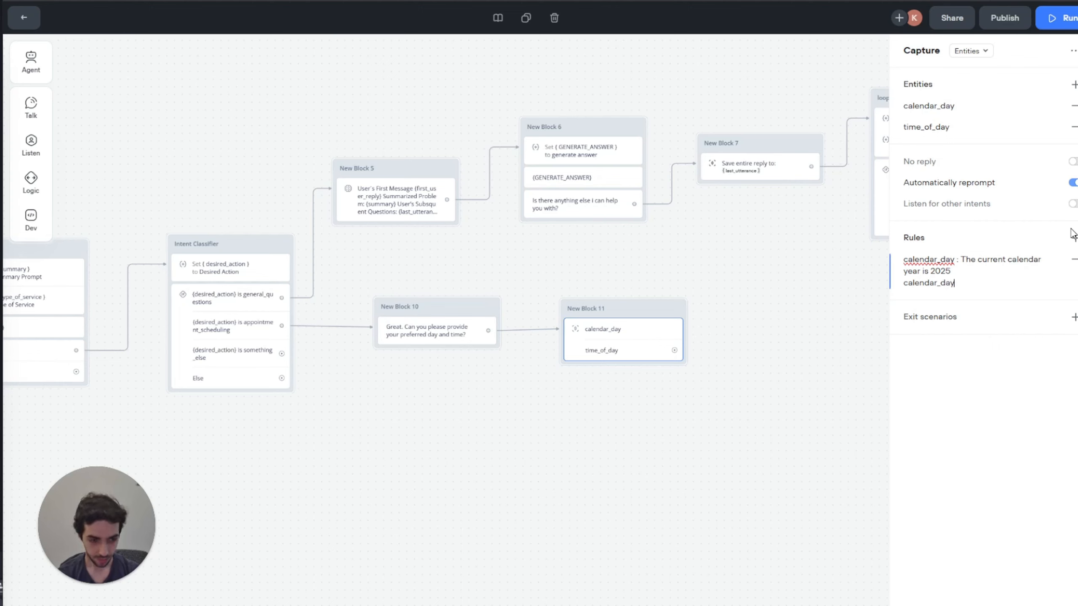
{"action": "type", "text": ": th"}
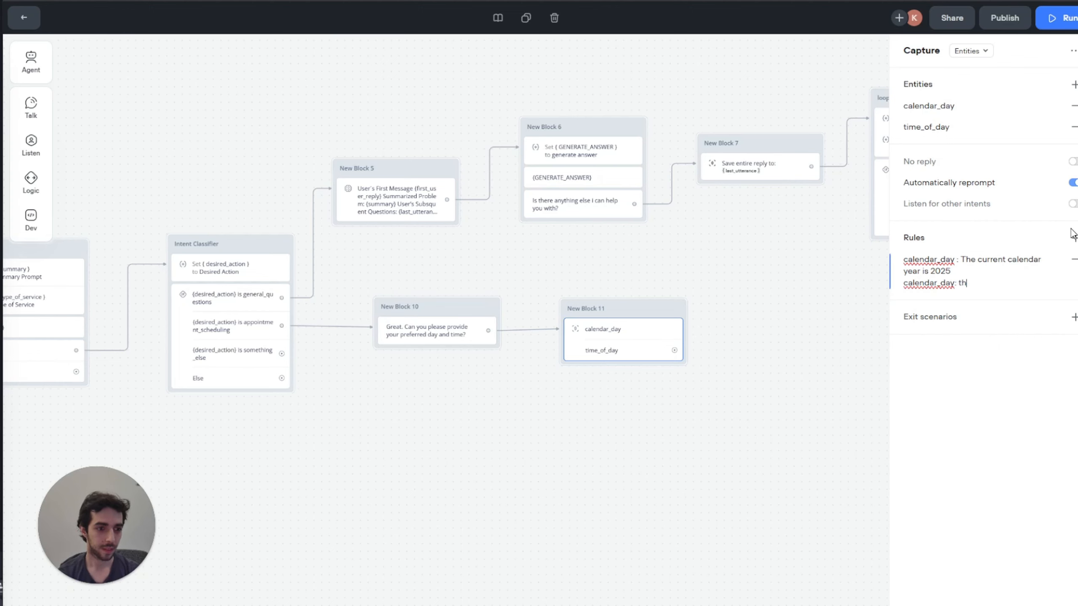
{"action": "key", "text": "BackSpace"}
{"action": "key", "text": "BackSpace"}
{"action": "key", "text": "BackSpace"}
{"action": "type", "text": "he day needs to be betwee"}
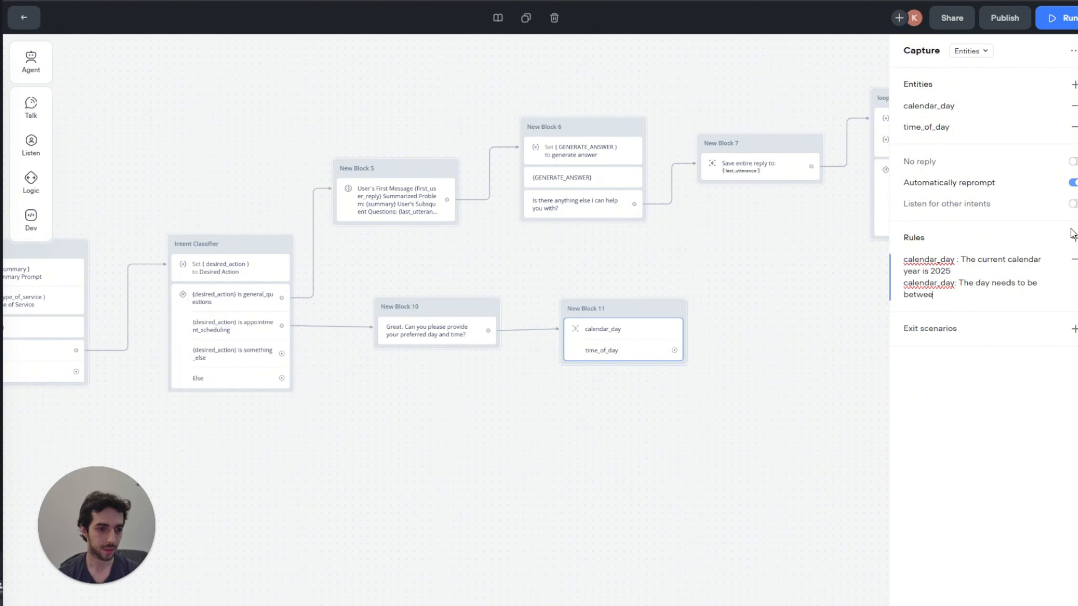
{"action": "type", "text": "n Tuesday and Satu"}
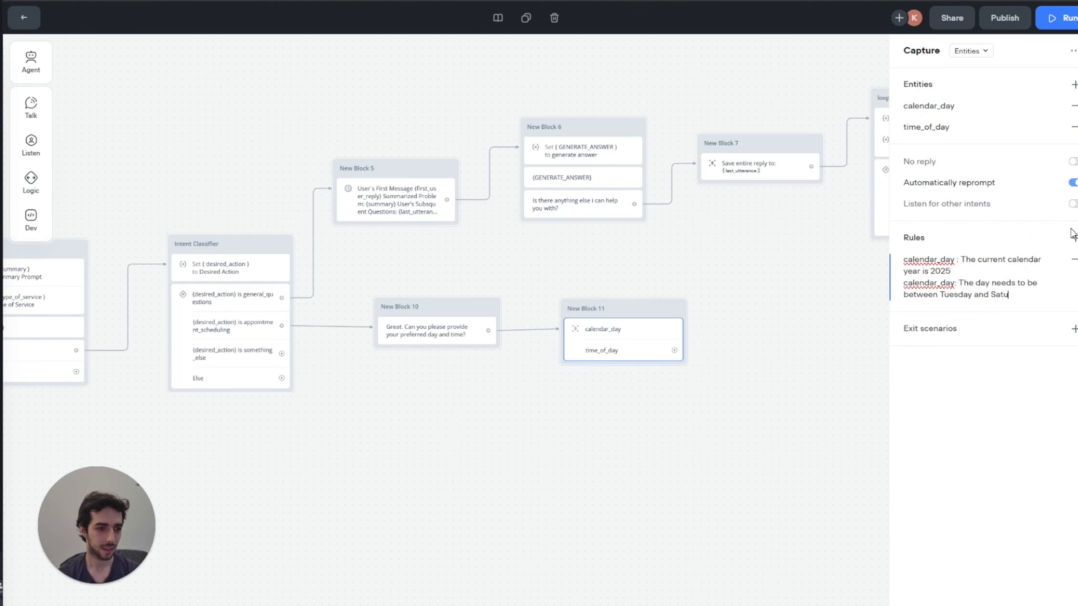
{"action": "type", "text": "rday"}
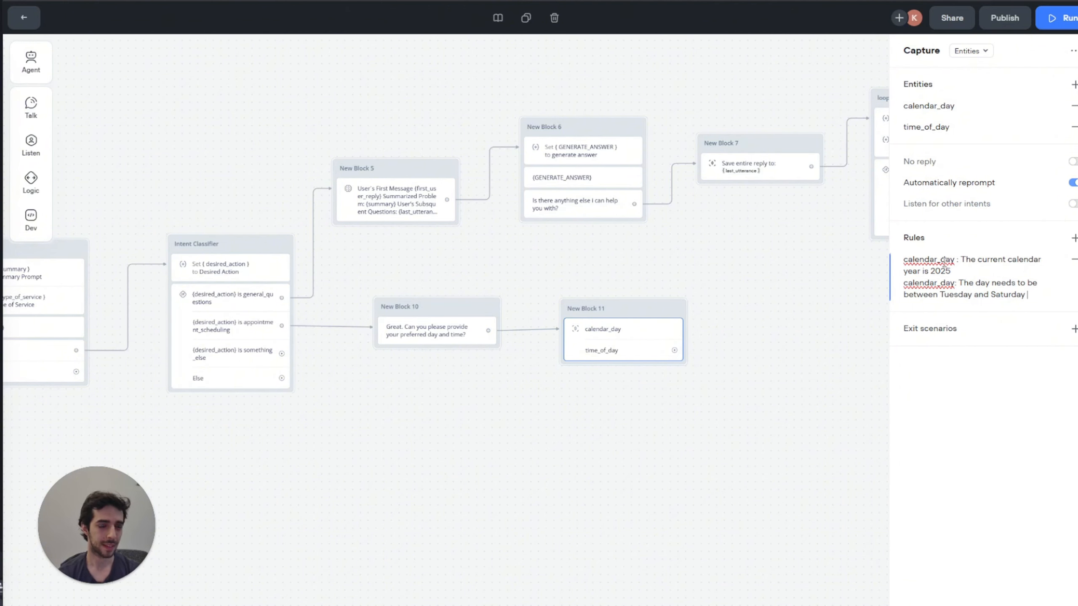
{"action": "mouse_move", "coordinate": [952, 191]}
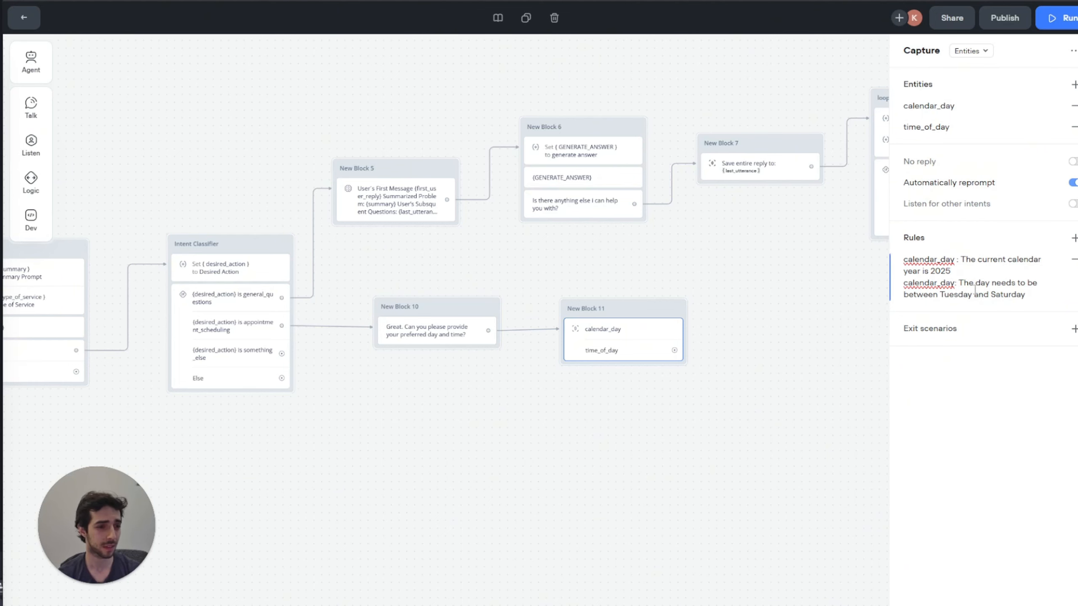
{"action": "left_click_drag", "start_coordinate": [974, 288], "coordinate": [975, 291]}
{"action": "left_click", "coordinate": [1002, 297]}
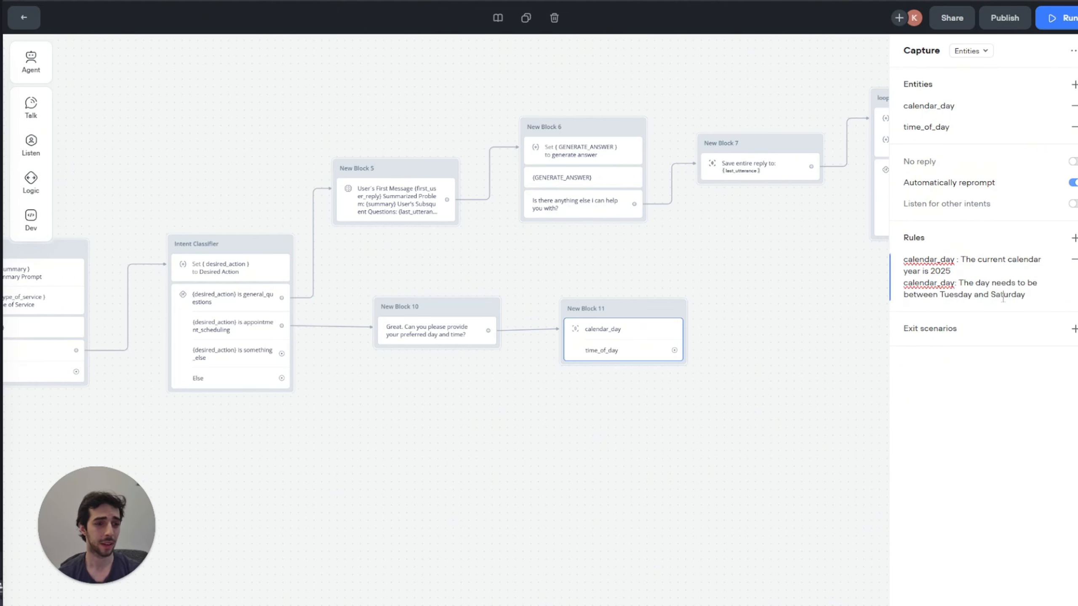
{"action": "left_click", "coordinate": [1030, 297]}
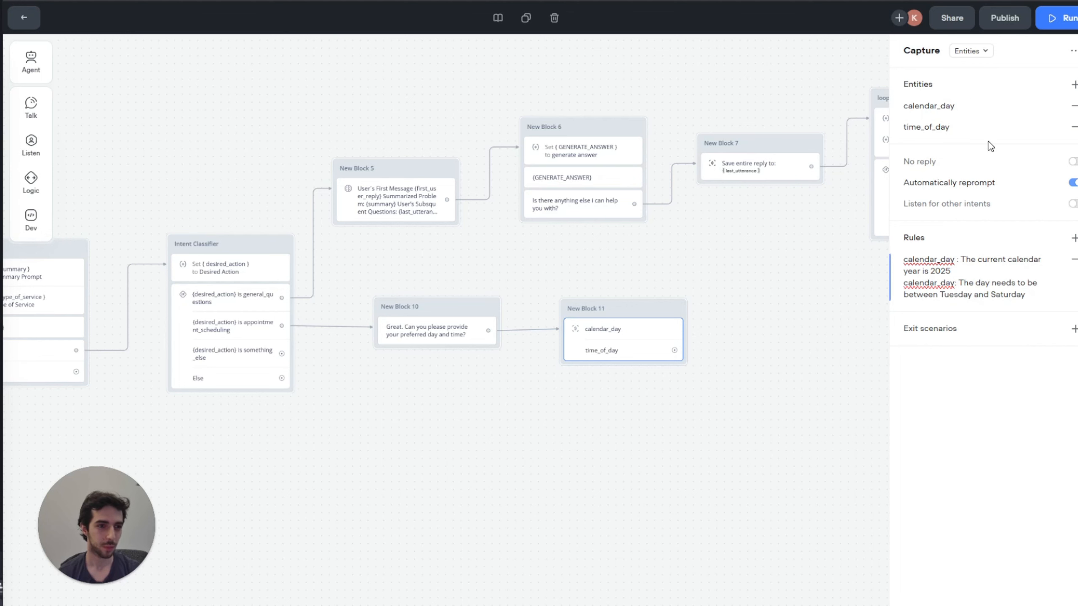
Step: Add a message after time_of_day: 'Got it. Now can you please provide your full name and a telephone number?'
{"action": "left_click", "coordinate": [849, 229]}
{"action": "scroll", "coordinate": [745, 265], "scroll_direction": "right", "scroll_amount": 3}
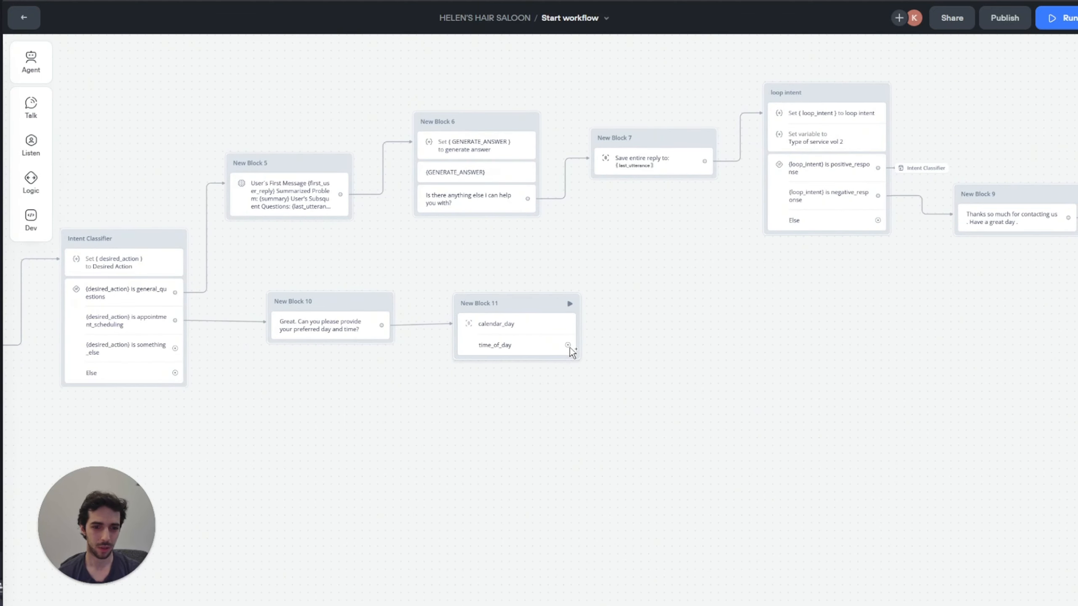
{"action": "left_click_drag", "start_coordinate": [568, 345], "coordinate": [617, 349]}
{"action": "mouse_move", "coordinate": [664, 385]}
{"action": "left_click", "coordinate": [736, 393]}
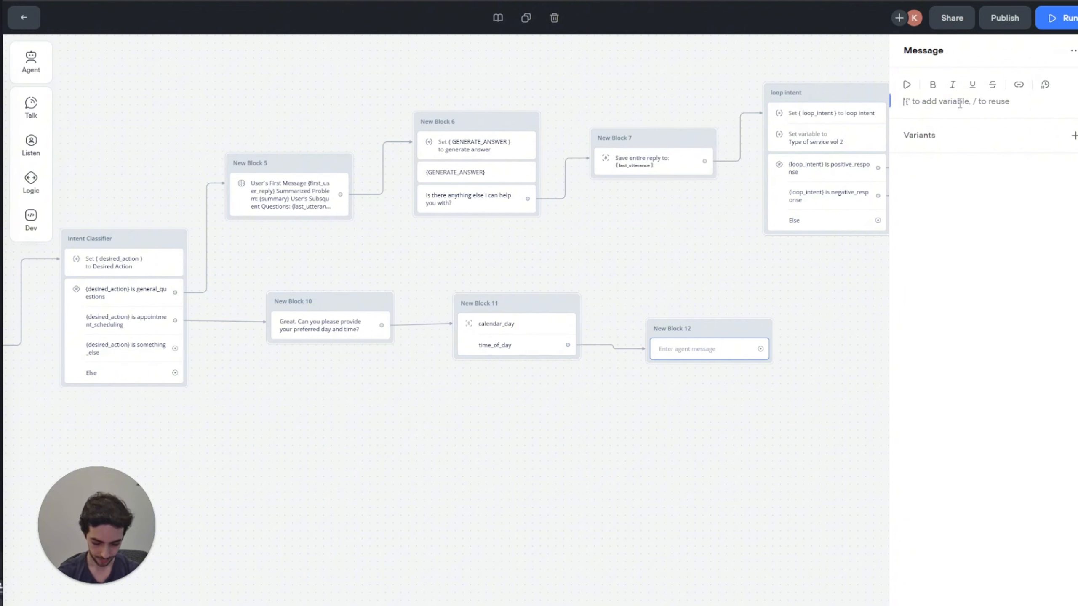
{"action": "type", "text": "Got it."}
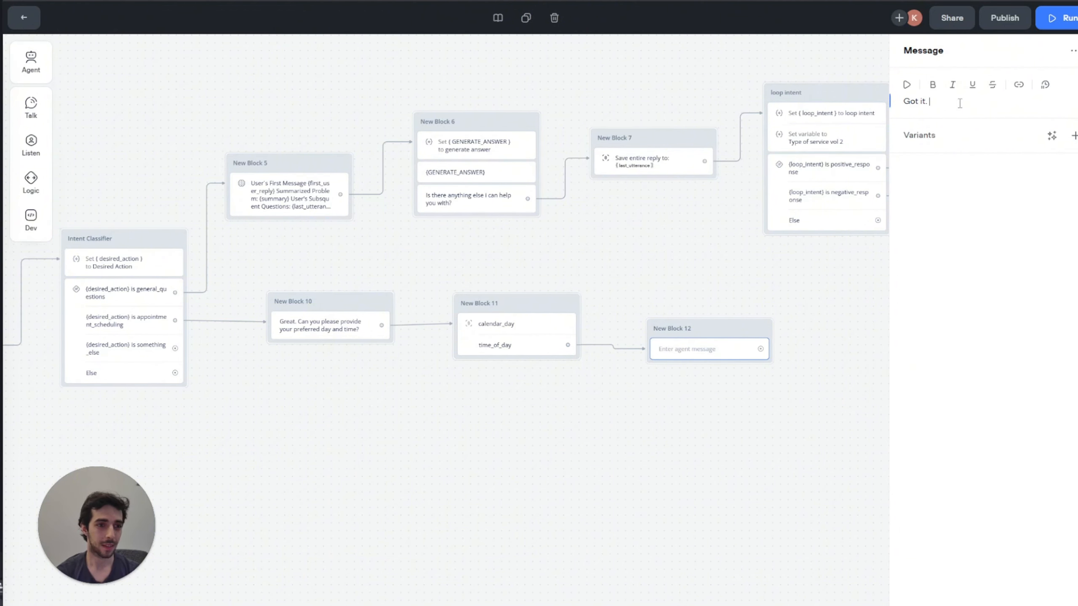
{"action": "type", "text": " Now can you"}
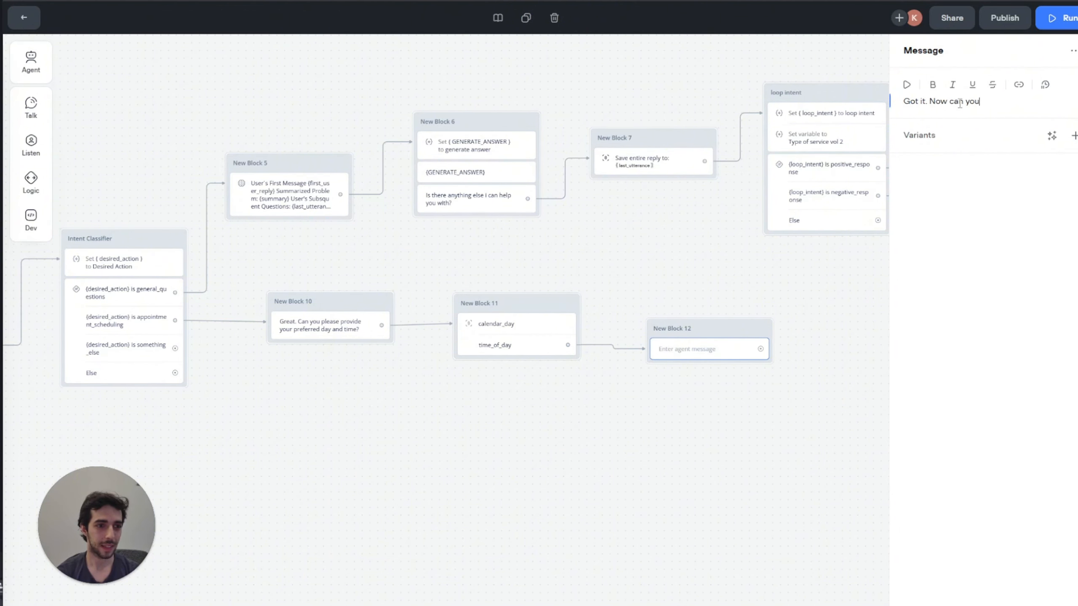
{"action": "type", "text": " pelase"}
{"action": "key", "text": "BackSpace"}
{"action": "key", "text": "BackSpace"}
{"action": "key", "text": "BackSpace"}
{"action": "key", "text": "BackSpace"}
{"action": "key", "text": "BackSpace"}
{"action": "key", "text": "BackSpace"}
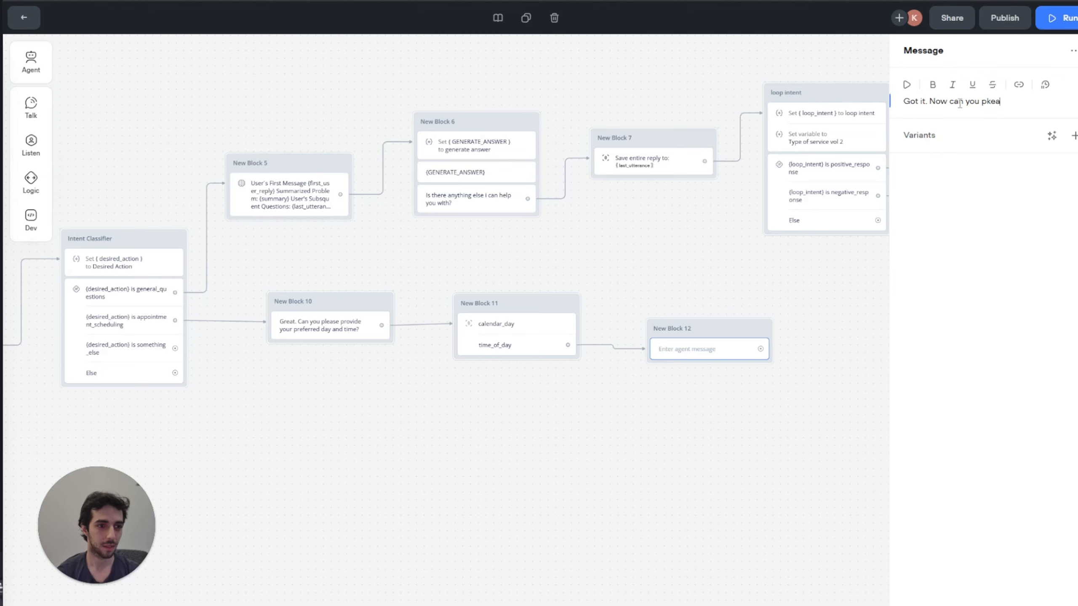
{"action": "type", "text": "lease provide you "}
{"action": "type", "text": "gu"}
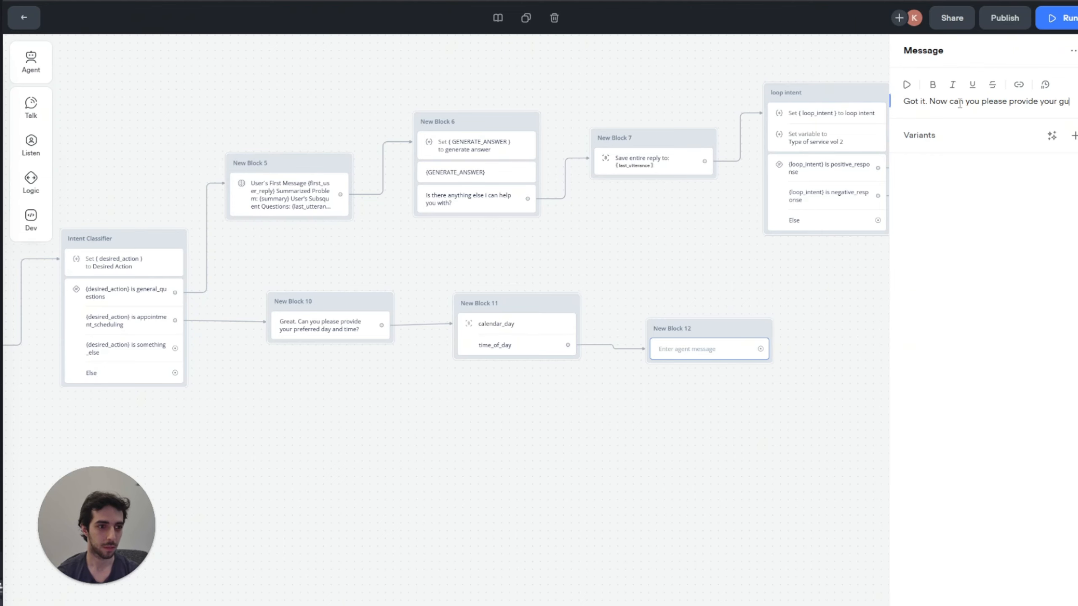
{"action": "key", "text": "BackSpace"}
{"action": "key", "text": "BackSpace"}
{"action": "type", "text": "full name and a t"}
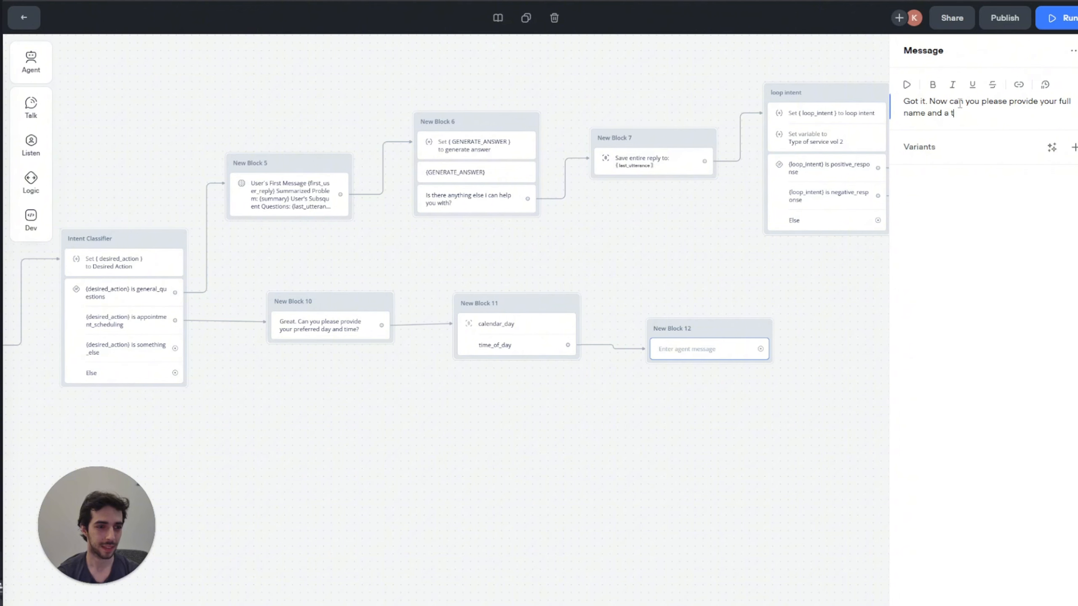
{"action": "type", "text": "elephone number?"}
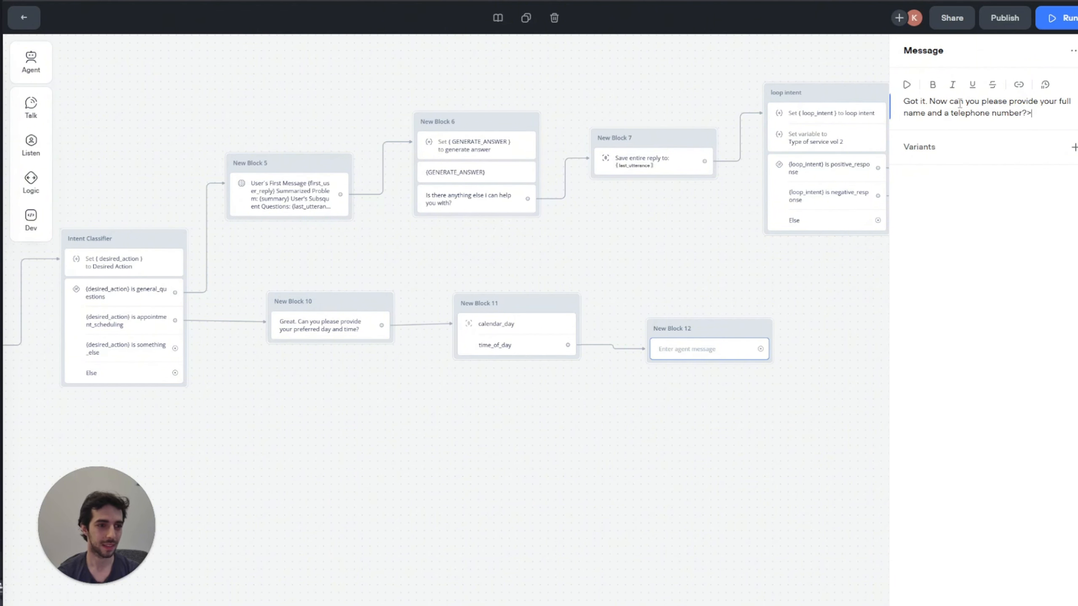
{"action": "left_click", "coordinate": [695, 373]}
Step: Add a Capture block after New Block 12 with a Custom full_name entity and a sample name
{"action": "scroll", "coordinate": [679, 298], "scroll_direction": "right", "scroll_amount": 3}
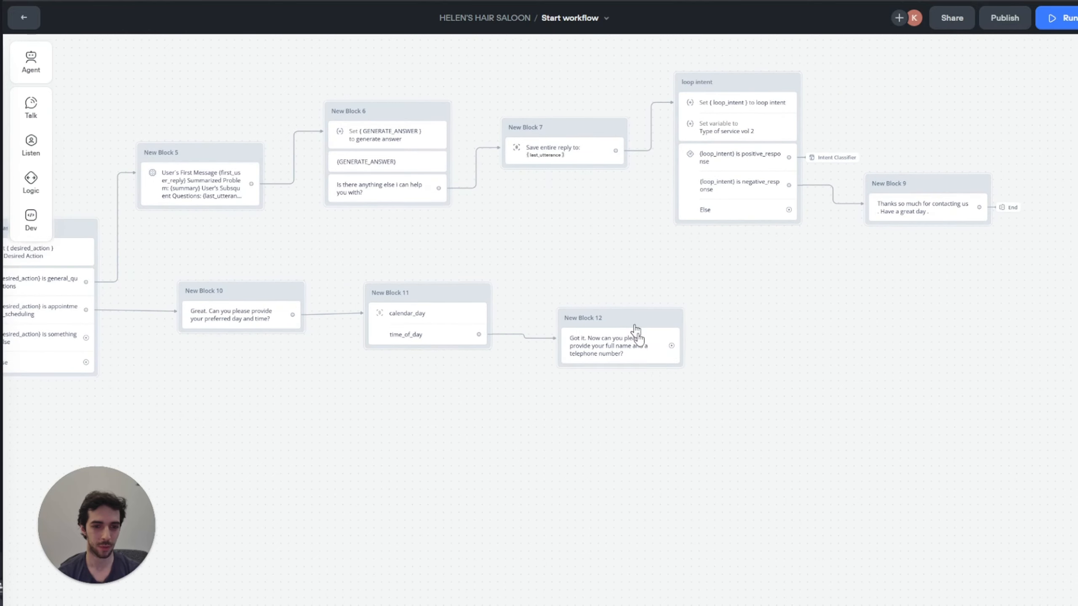
{"action": "left_click_drag", "start_coordinate": [671, 346], "coordinate": [725, 334]}
{"action": "mouse_move", "coordinate": [803, 397]}
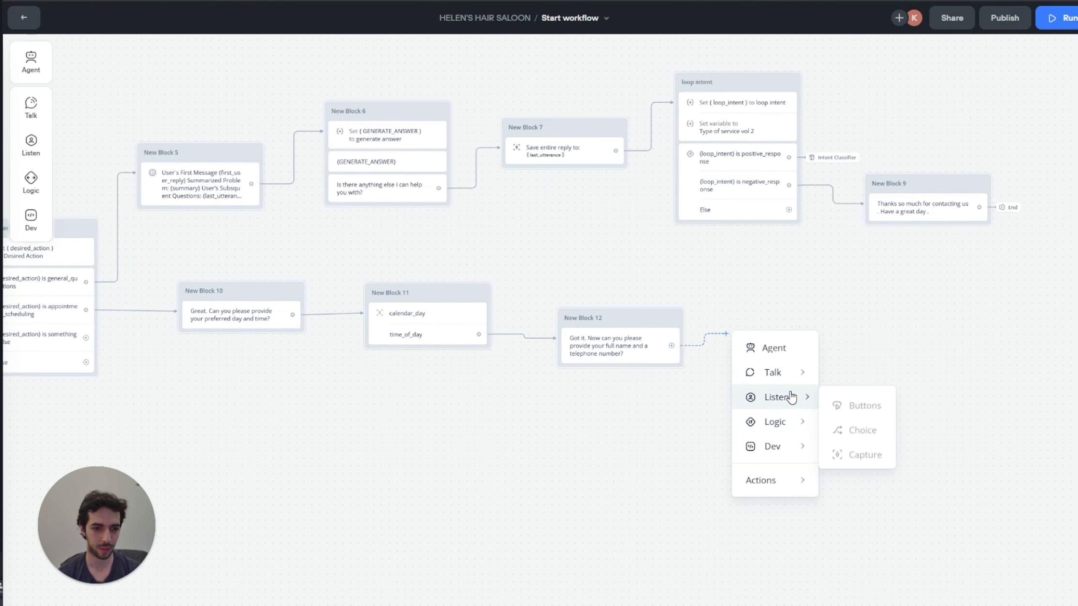
{"action": "left_click", "coordinate": [853, 464]}
{"action": "left_click", "coordinate": [982, 88]}
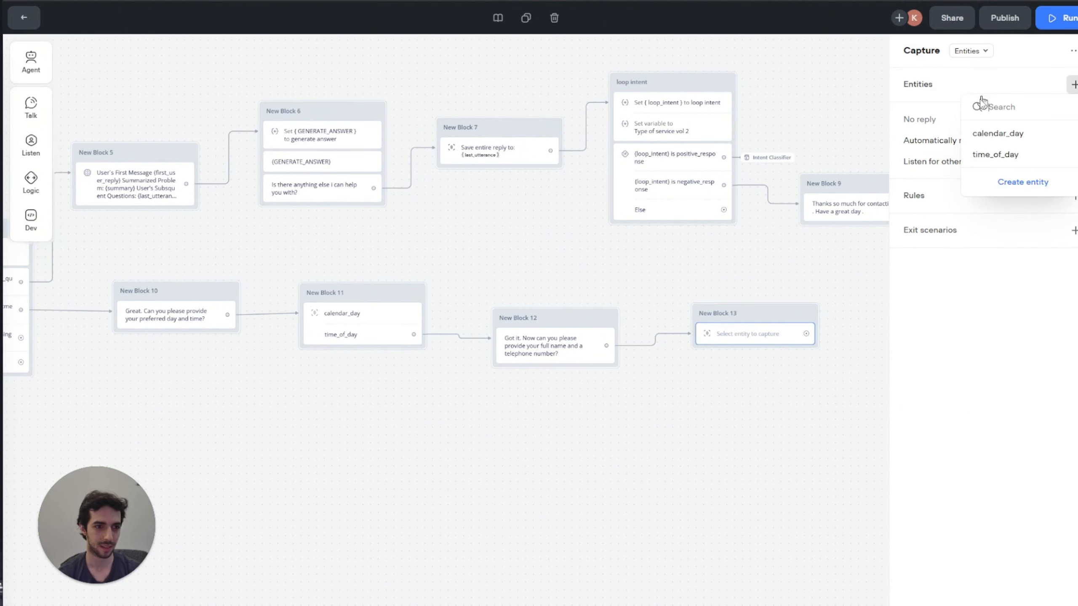
{"action": "left_click", "coordinate": [1020, 182]}
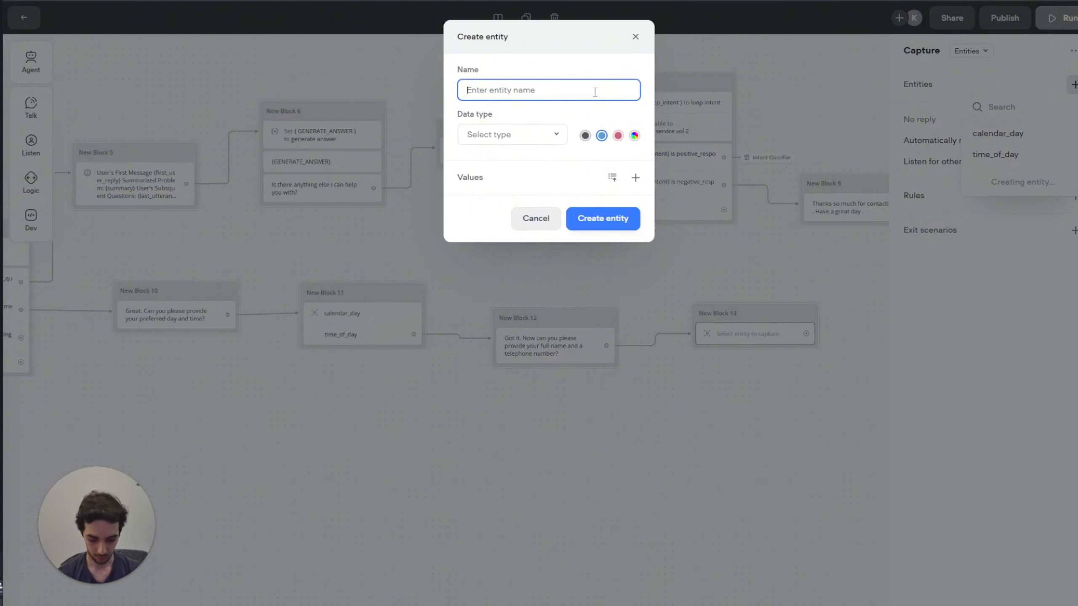
{"action": "type", "text": "fukl_name"}
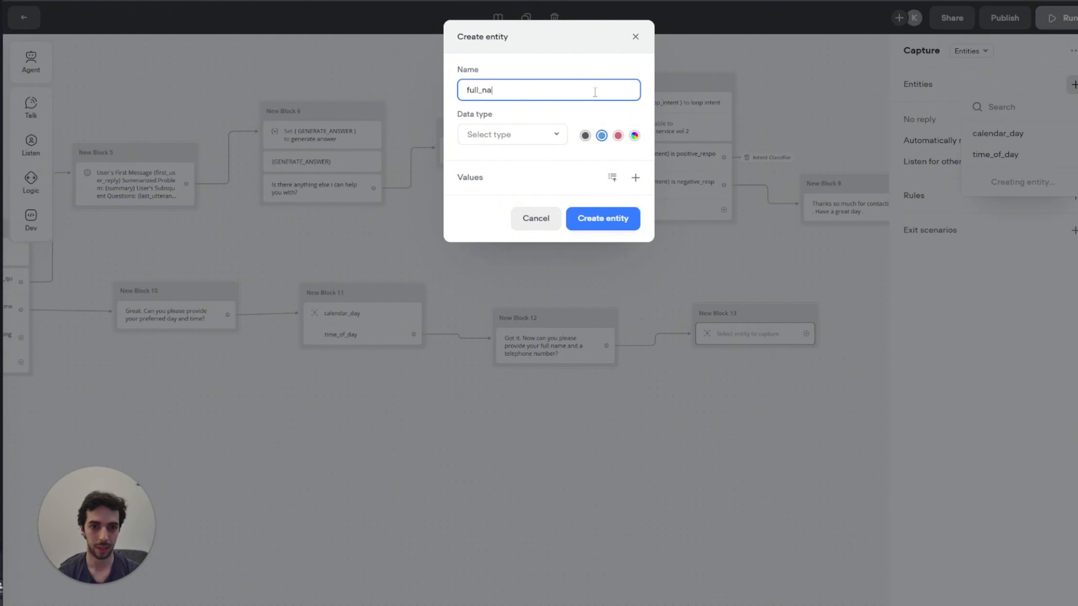
{"action": "left_click", "coordinate": [543, 136]}
{"action": "left_click", "coordinate": [492, 186]}
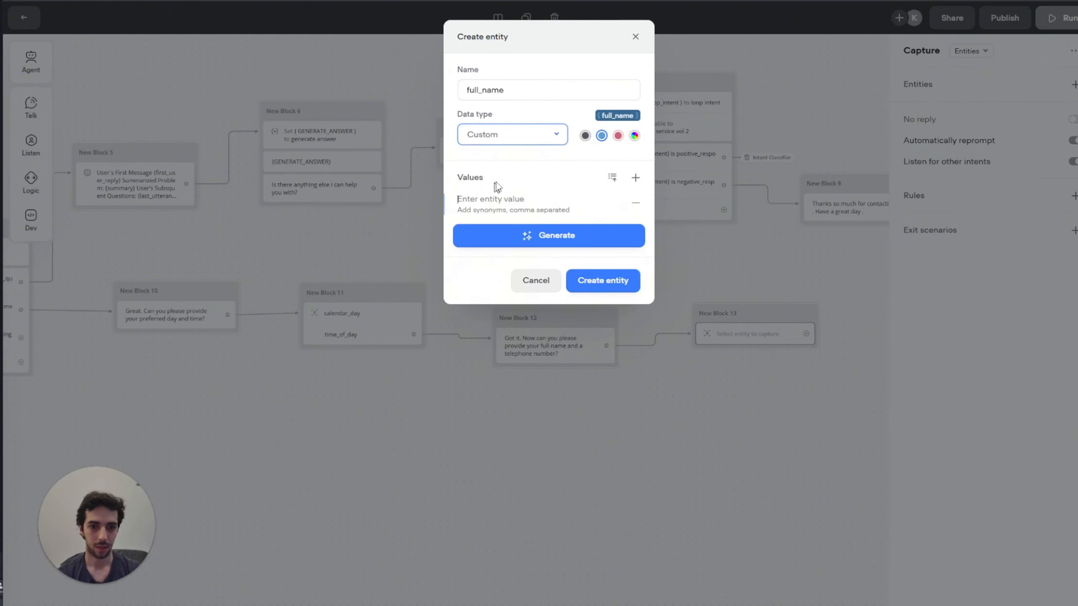
{"action": "type", "text": "Alicia keys"}
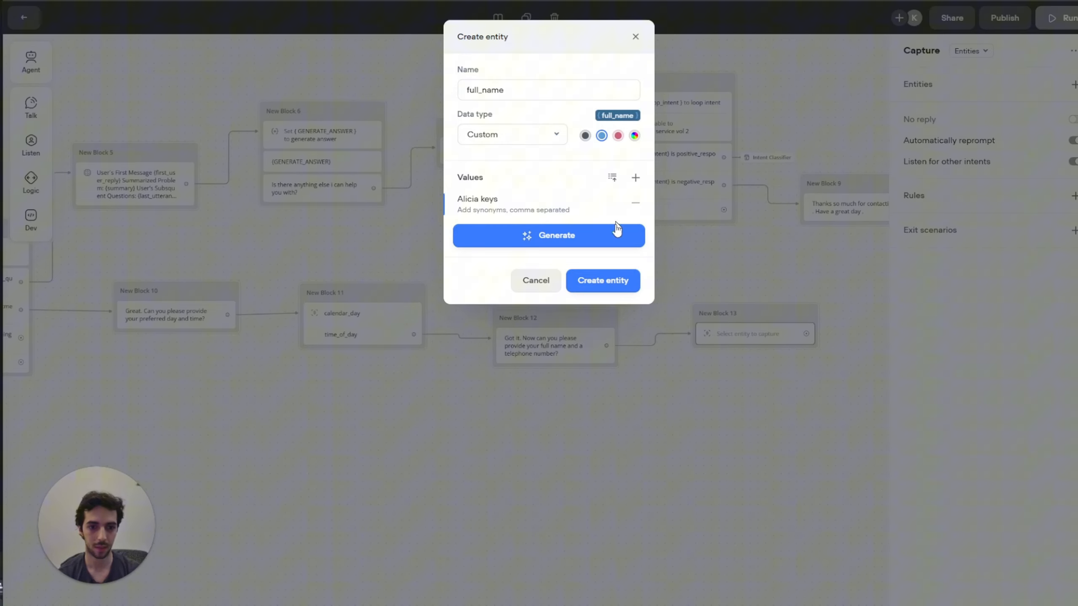
{"action": "left_click", "coordinate": [601, 278]}
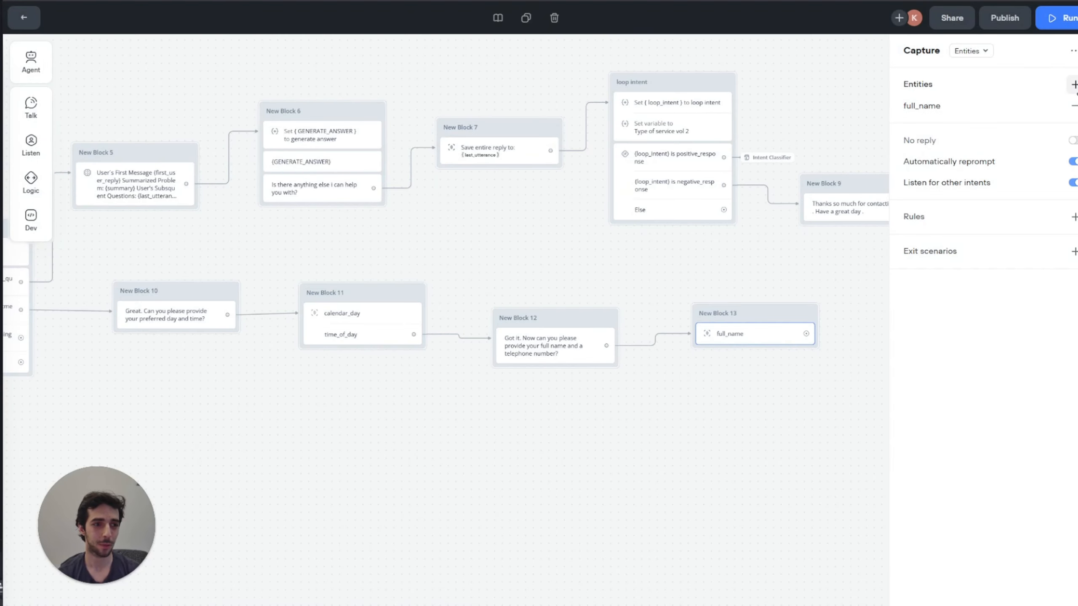
Step: Create a Number-type phone entity with a sample phone number and capture it too
{"action": "left_click", "coordinate": [1073, 85]}
{"action": "left_click", "coordinate": [1028, 183]}
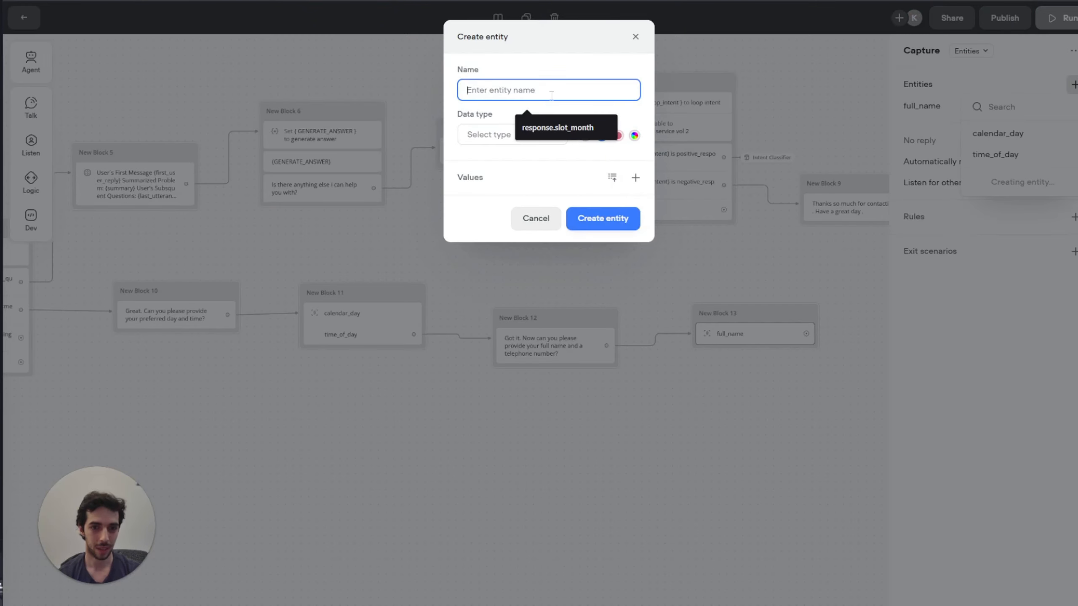
{"action": "type", "text": "ph"}
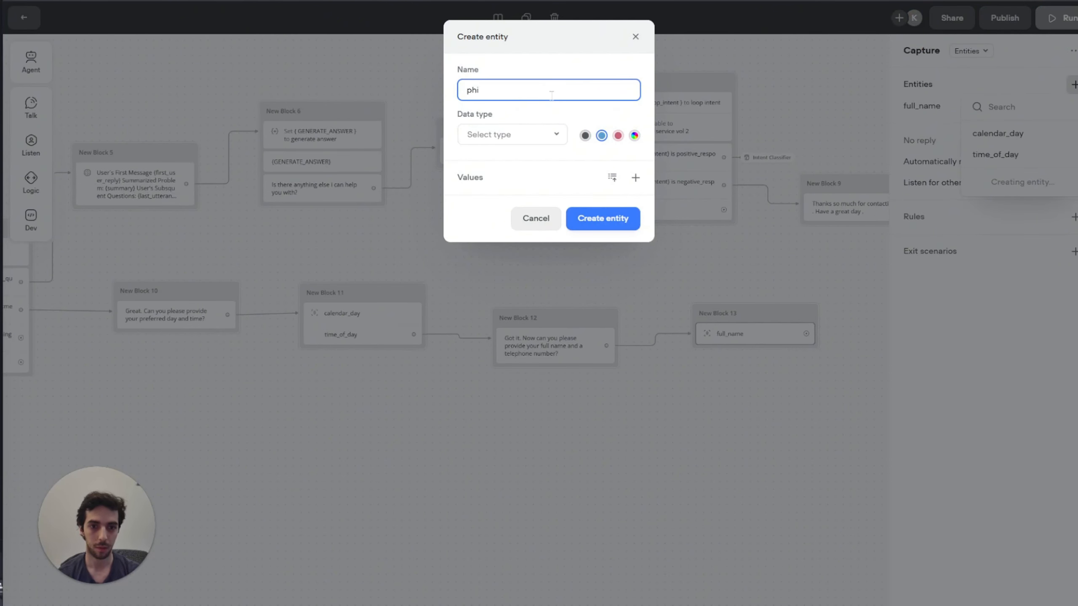
{"action": "type", "text": "one"}
{"action": "left_click", "coordinate": [536, 140]}
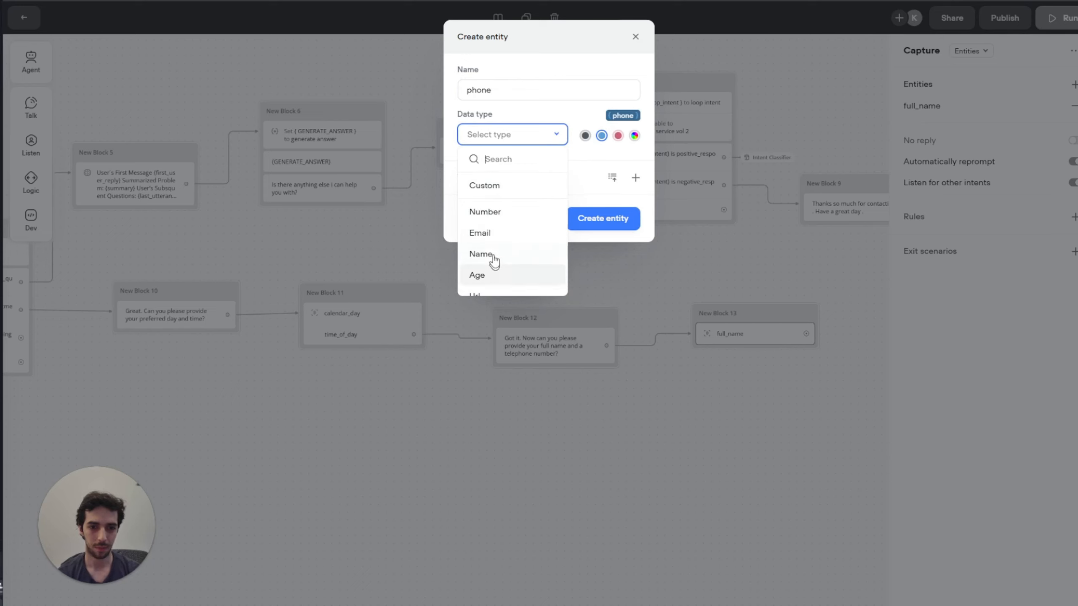
{"action": "scroll", "coordinate": [497, 216], "scroll_direction": "down", "scroll_amount": 1}
{"action": "scroll", "coordinate": [498, 225], "scroll_direction": "down", "scroll_amount": 4}
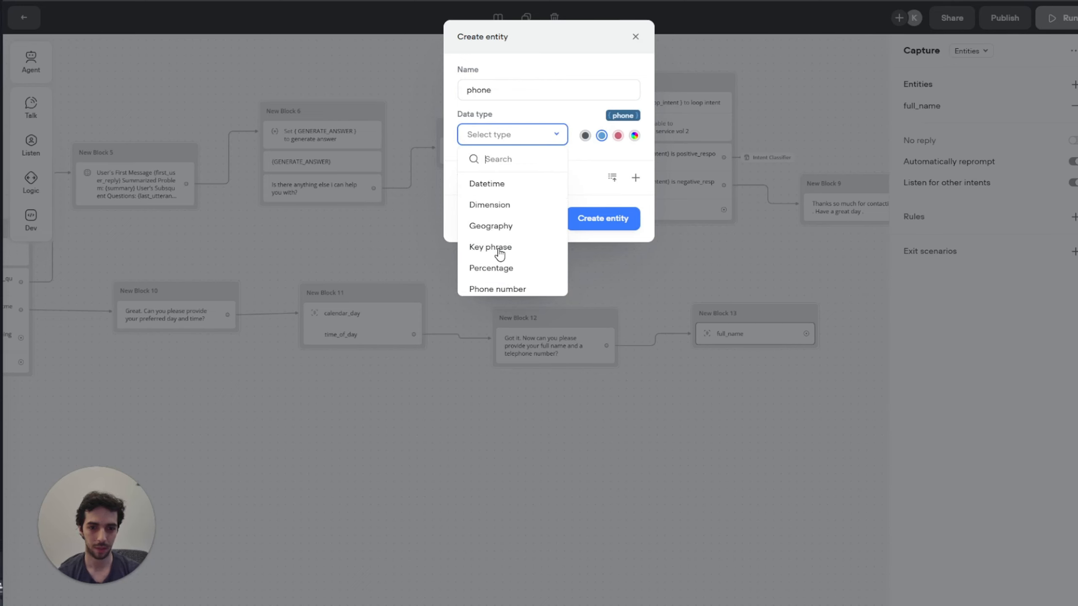
{"action": "scroll", "coordinate": [527, 230], "scroll_direction": "up", "scroll_amount": 1}
{"action": "scroll", "coordinate": [526, 230], "scroll_direction": "up", "scroll_amount": 4}
{"action": "left_click", "coordinate": [505, 207]}
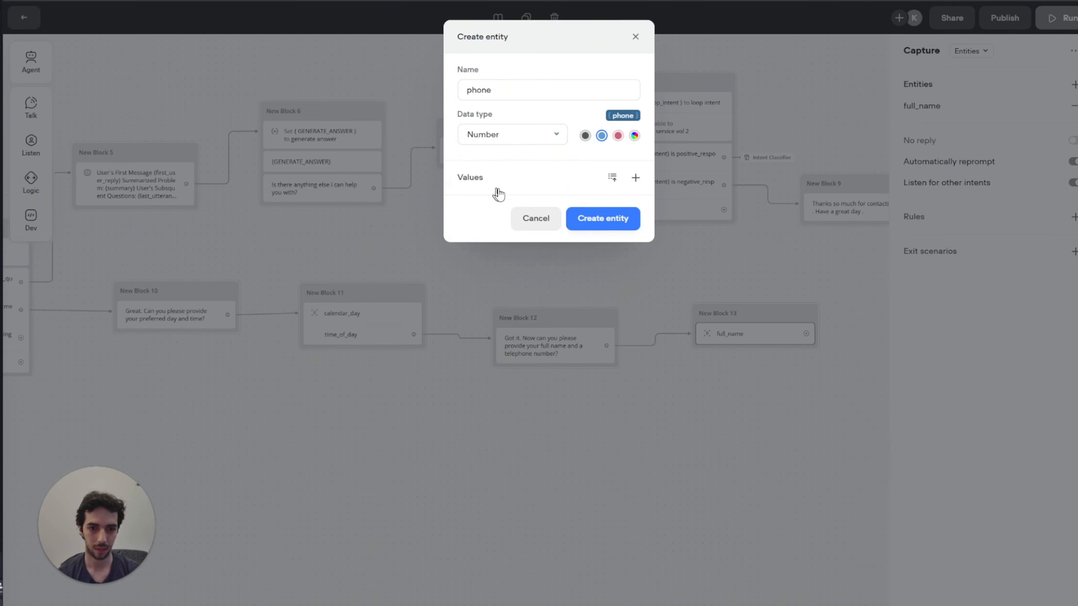
{"action": "left_click", "coordinate": [635, 179]}
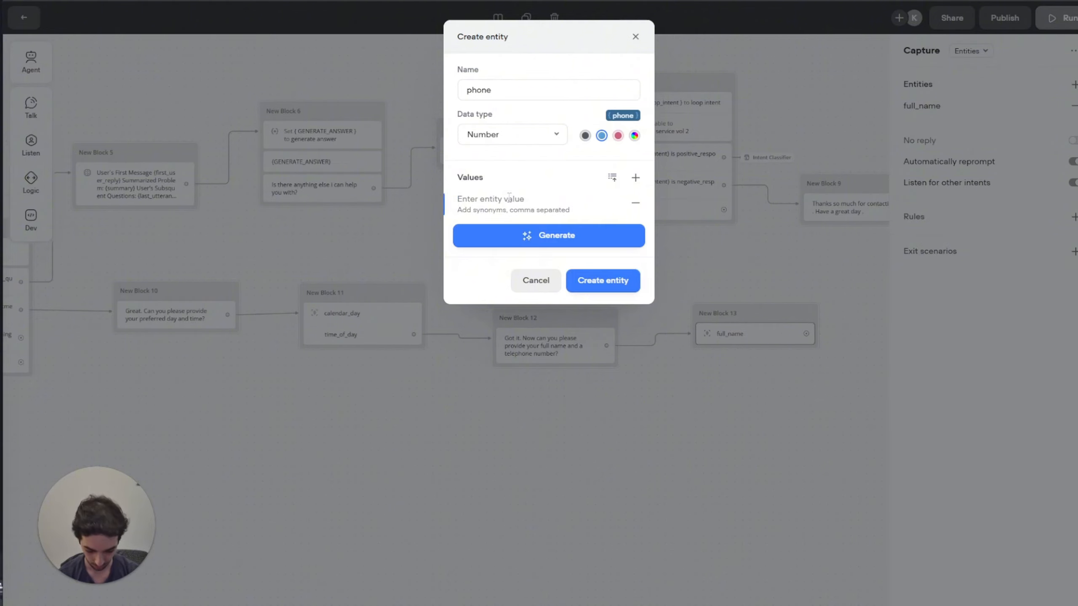
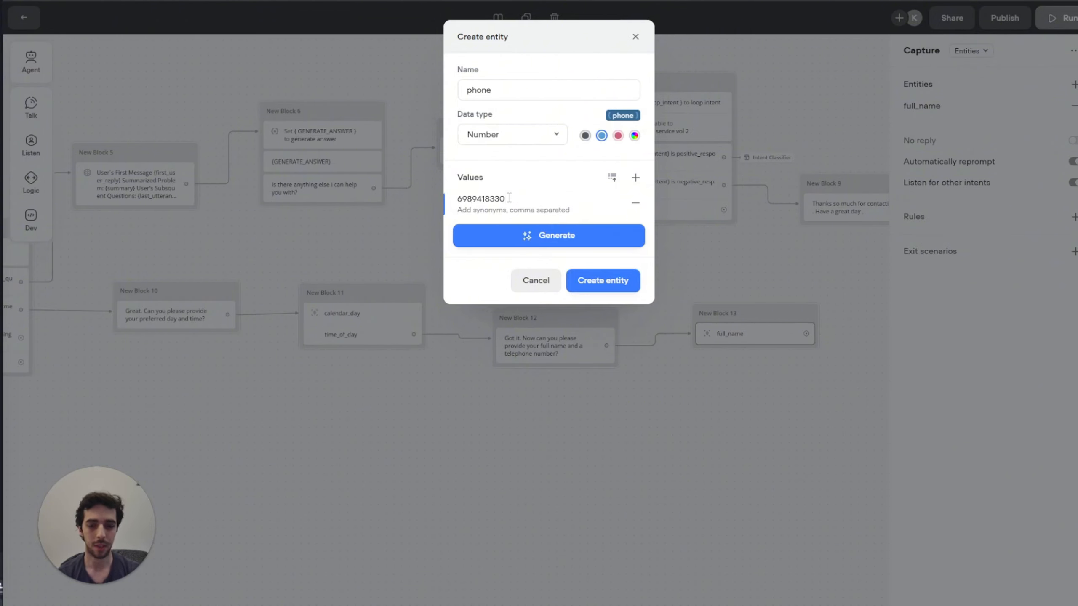
{"action": "left_click", "coordinate": [597, 288]}
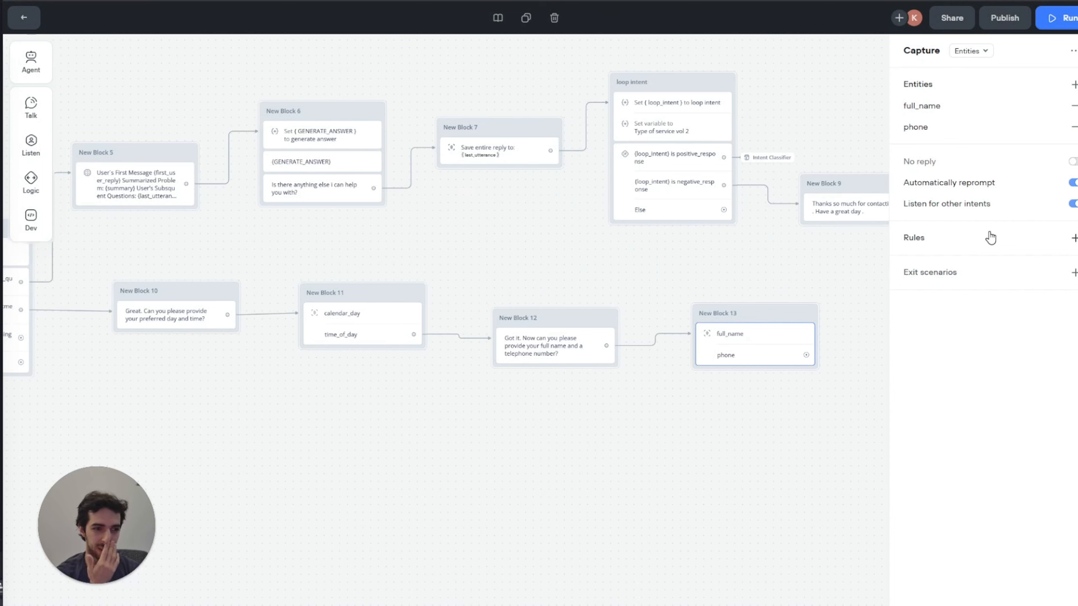
Step: Stop the phone capture from listening for other intents and close its settings
{"action": "left_click", "coordinate": [1072, 204]}
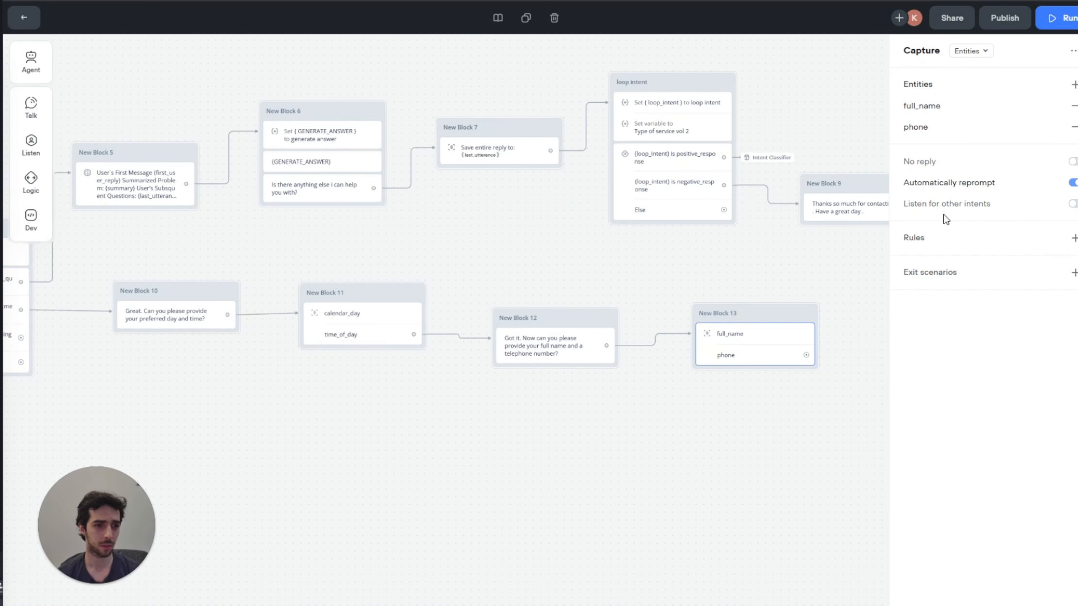
{"action": "left_click_drag", "start_coordinate": [765, 265], "coordinate": [590, 221]}
{"action": "left_click", "coordinate": [597, 236]}
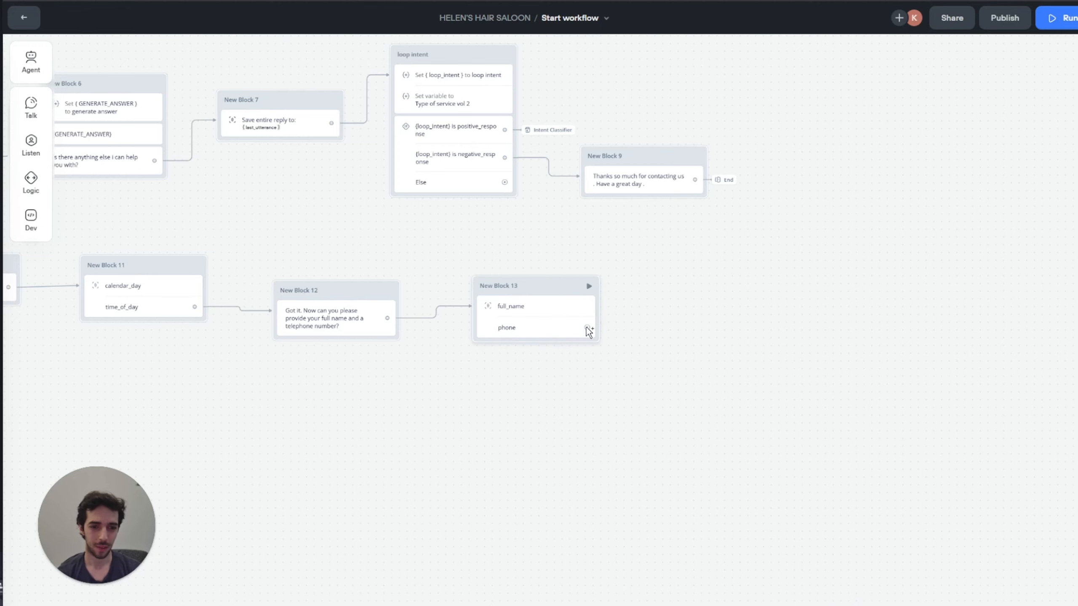
Step: Add an API request block after the phone capture, keeping the GET method
{"action": "left_click_drag", "start_coordinate": [587, 327], "coordinate": [645, 316]}
{"action": "mouse_move", "coordinate": [697, 432]}
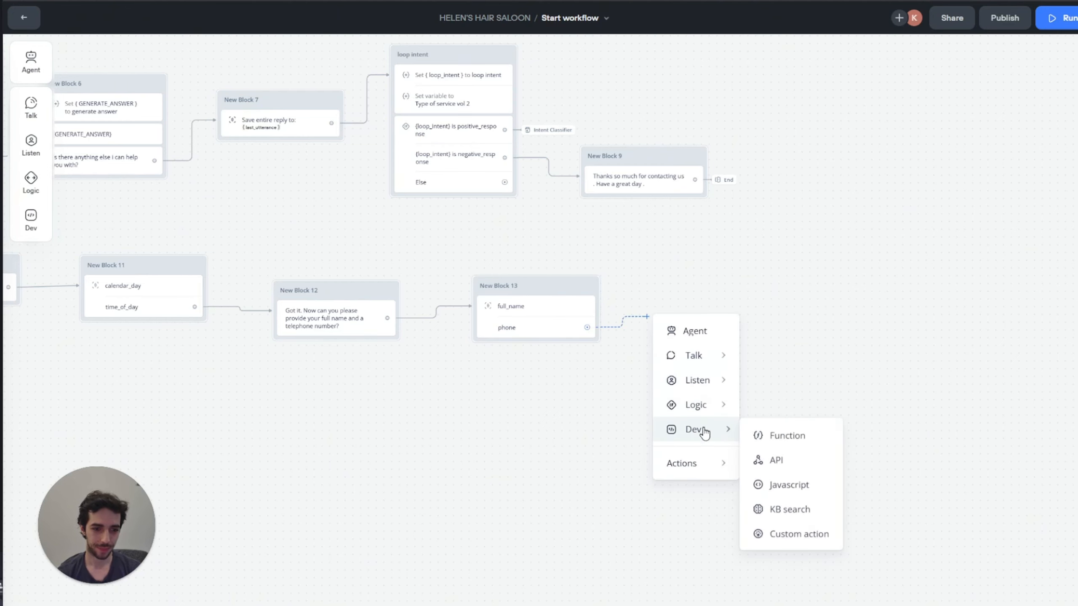
{"action": "left_click", "coordinate": [798, 456]}
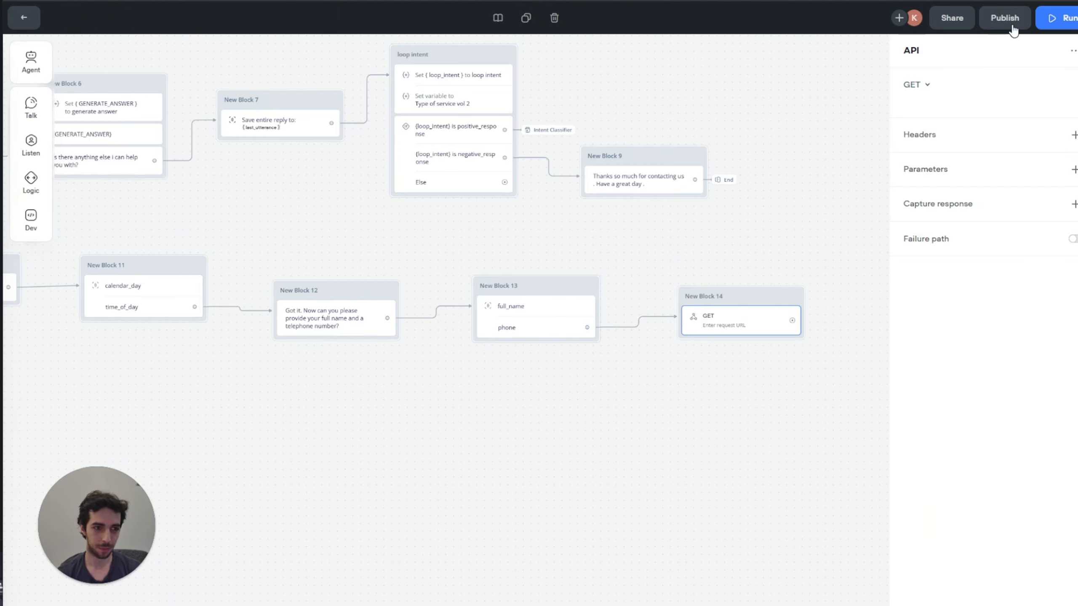
{"action": "left_click", "coordinate": [917, 85]}
{"action": "left_click", "coordinate": [919, 85]}
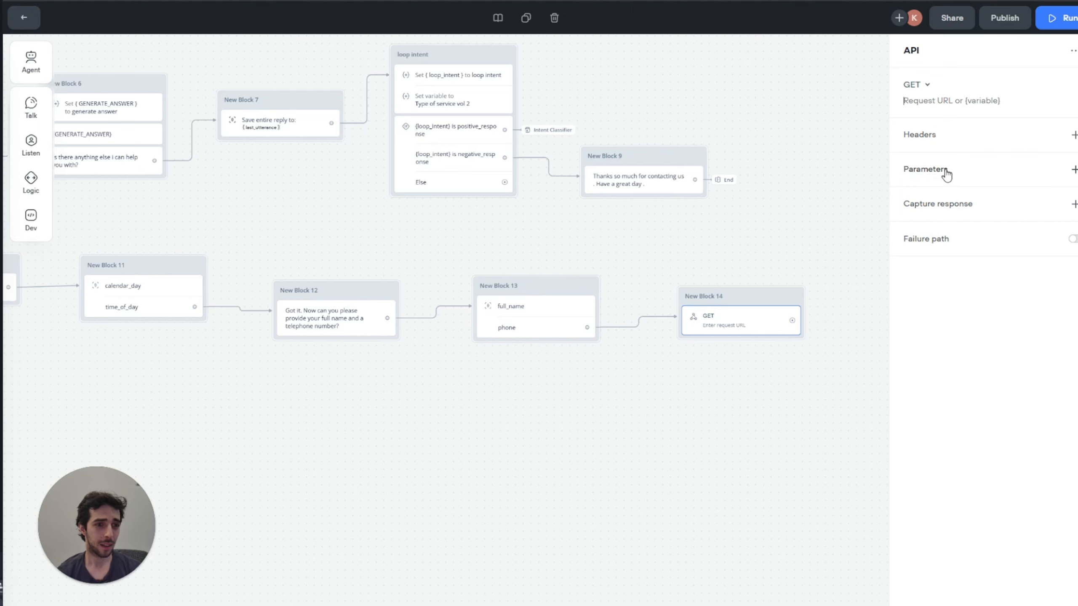
Step: Add request parameters type of service, calendar day and time of day mapped to {type_of_service}, {calendar_day}, {time_of_day}
{"action": "left_click", "coordinate": [969, 168]}
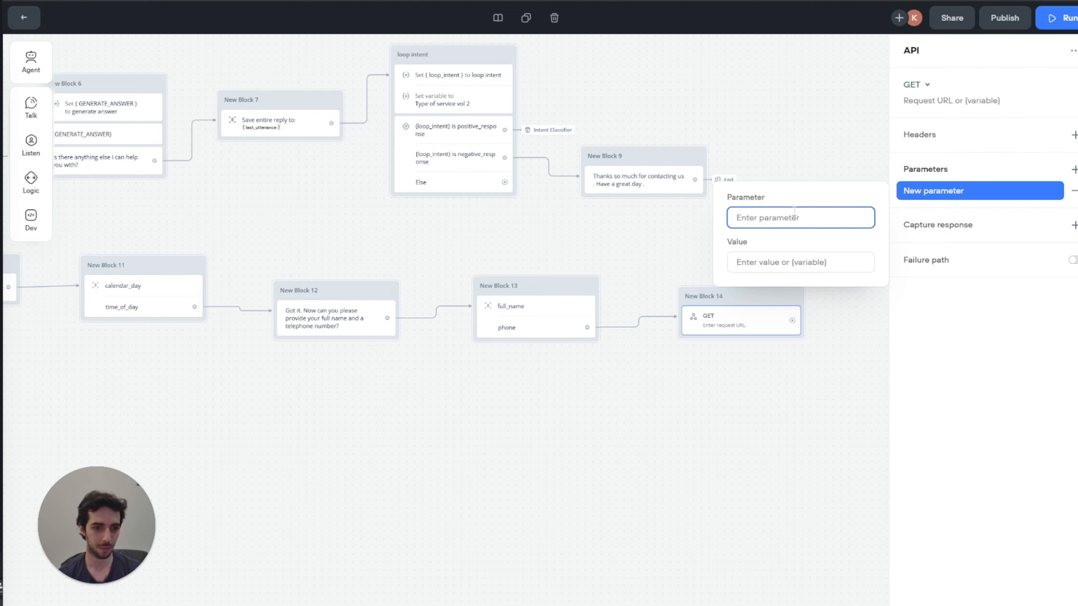
{"action": "type", "text": "type"}
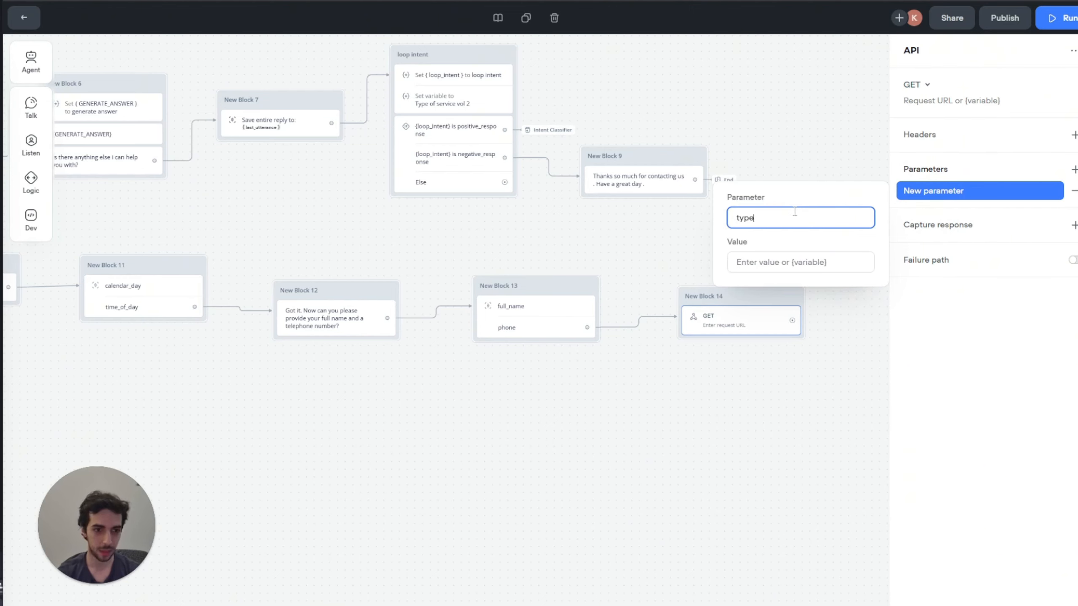
{"action": "type", "text": " of serivice"}
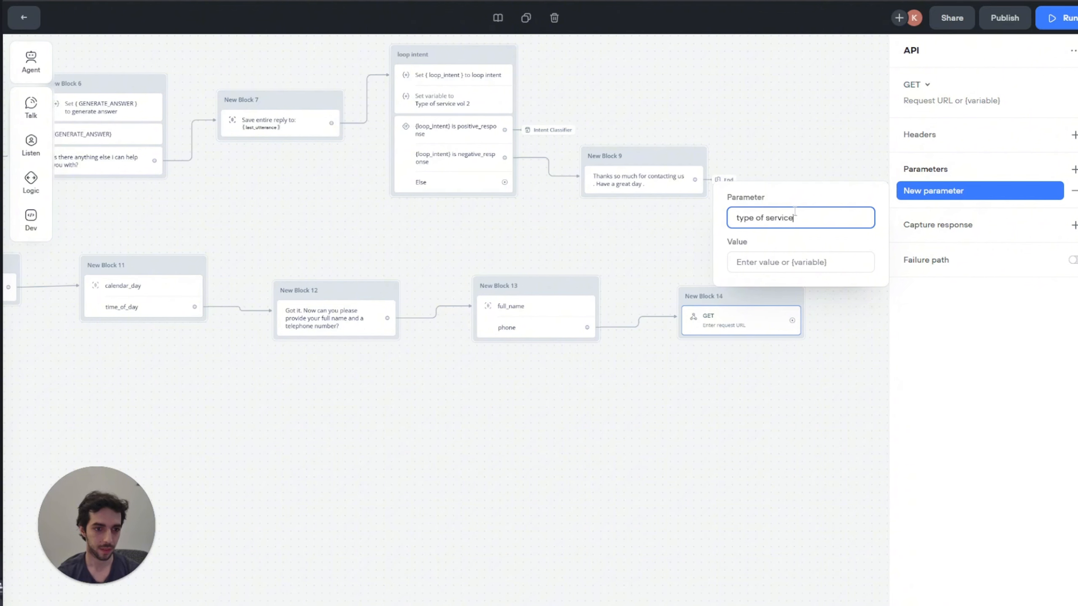
{"action": "left_click", "coordinate": [808, 263]}
{"action": "type", "text": "{ty"}
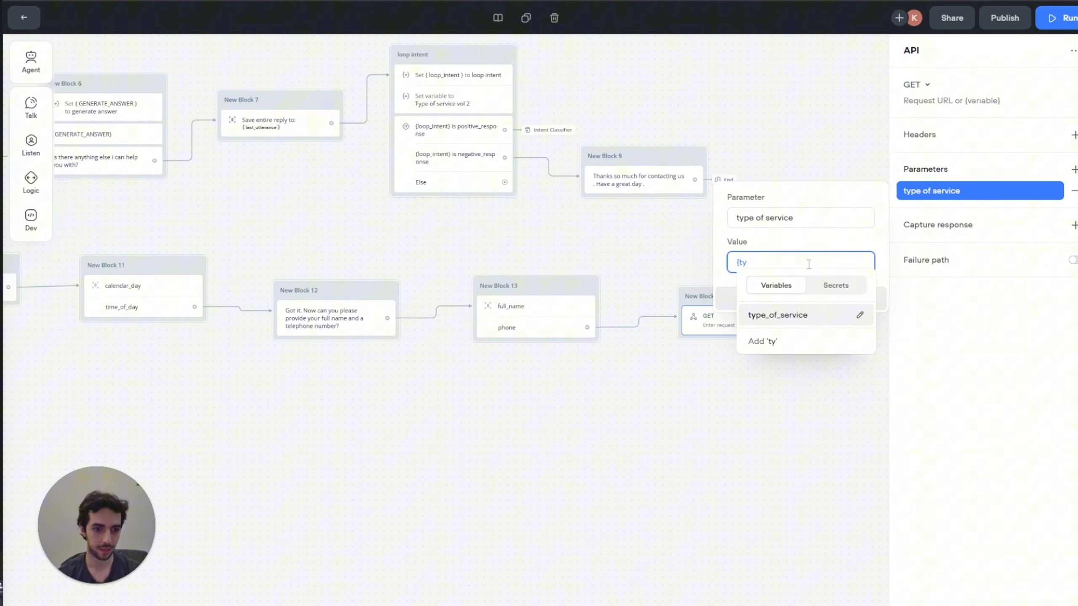
{"action": "key", "text": "Return"}
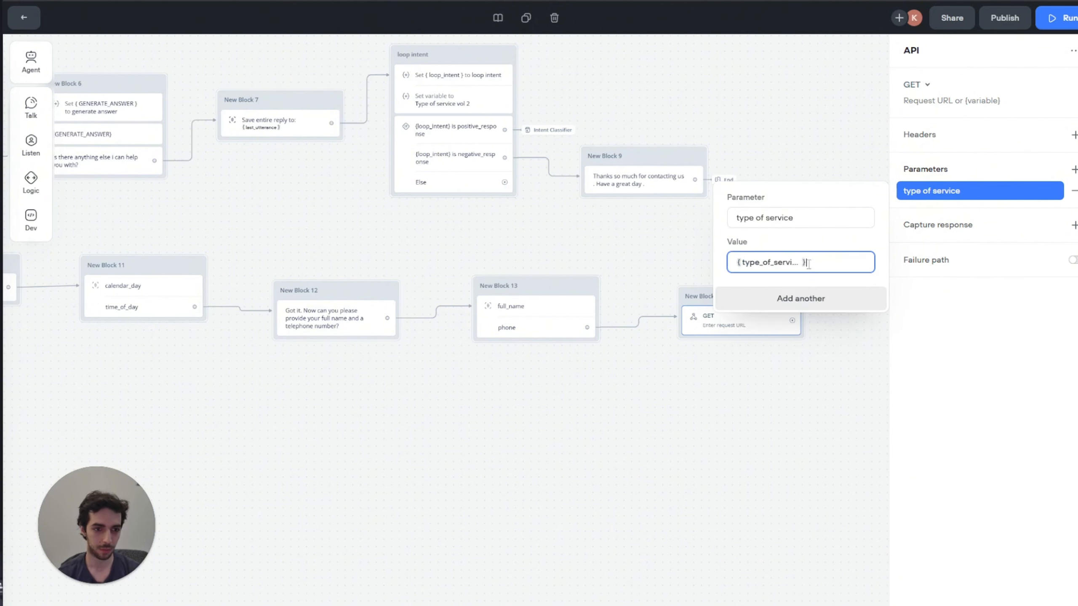
{"action": "left_click", "coordinate": [835, 303]}
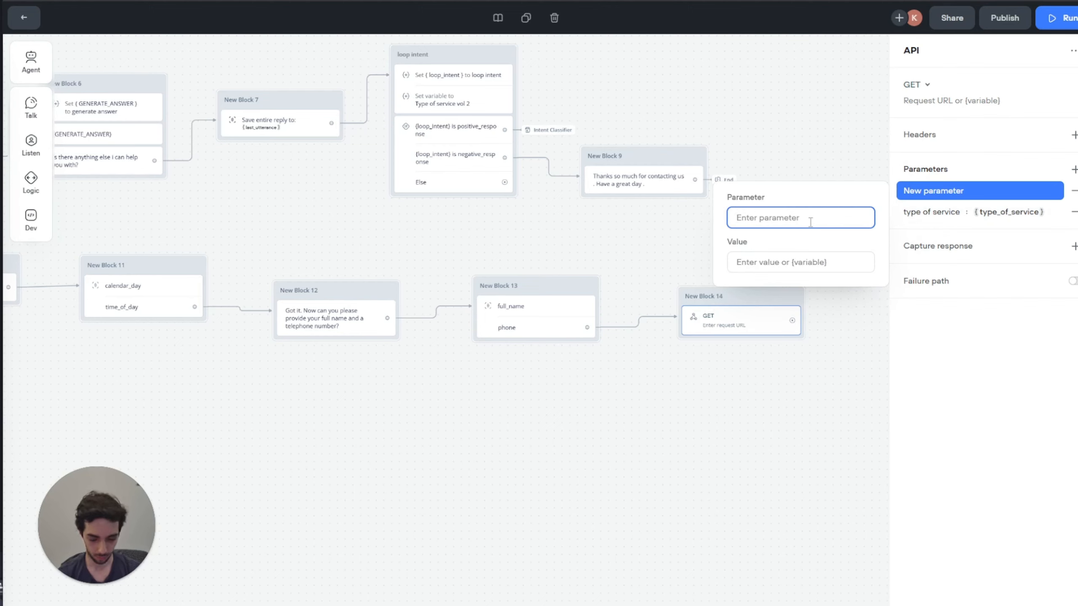
{"action": "type", "text": "cal"}
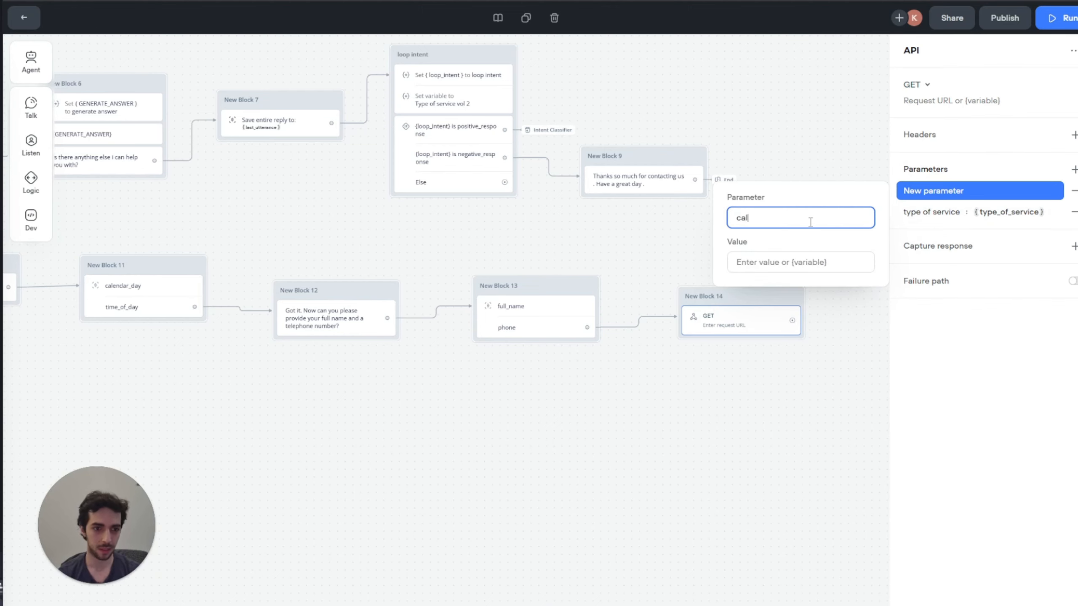
{"action": "type", "text": "endar da"}
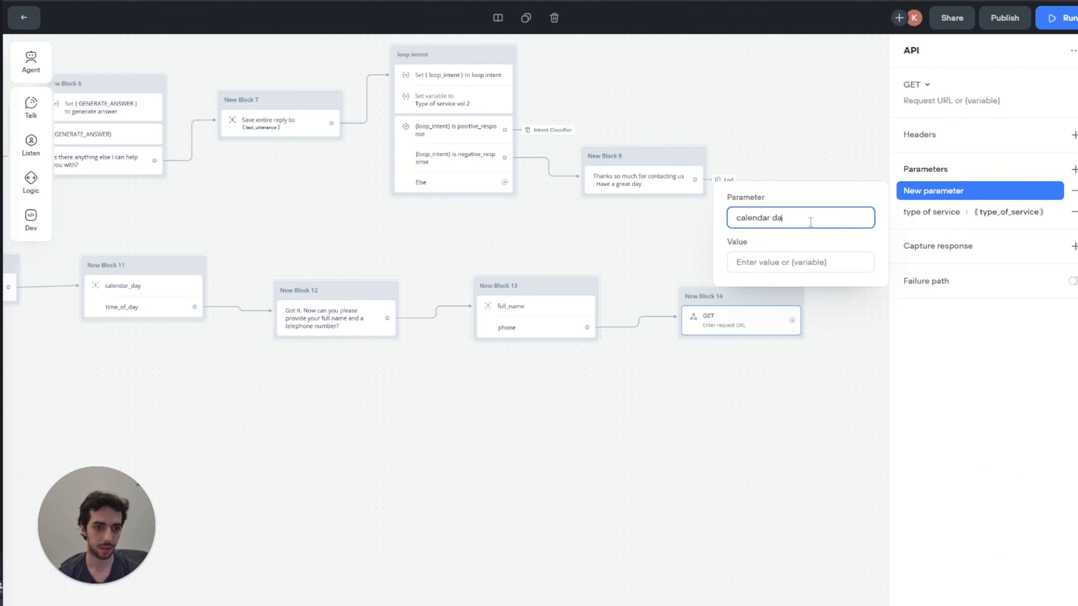
{"action": "type", "text": "y"}
{"action": "left_click", "coordinate": [803, 256]}
{"action": "type", "text": "{"}
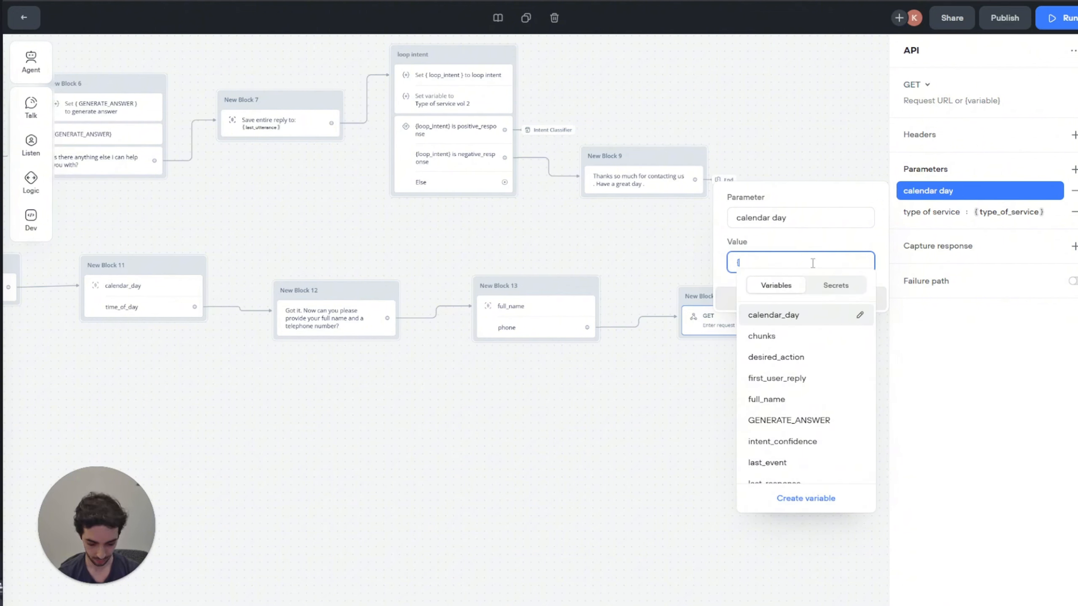
{"action": "type", "text": "cal"}
{"action": "key", "text": "Return"}
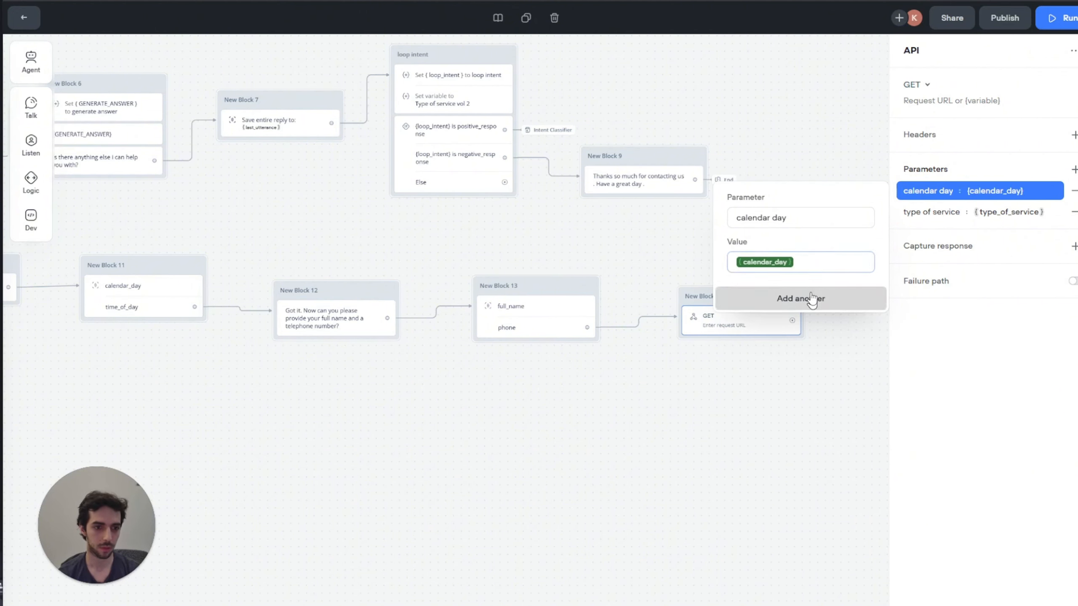
{"action": "left_click", "coordinate": [812, 299]}
{"action": "type", "text": "time of da"}
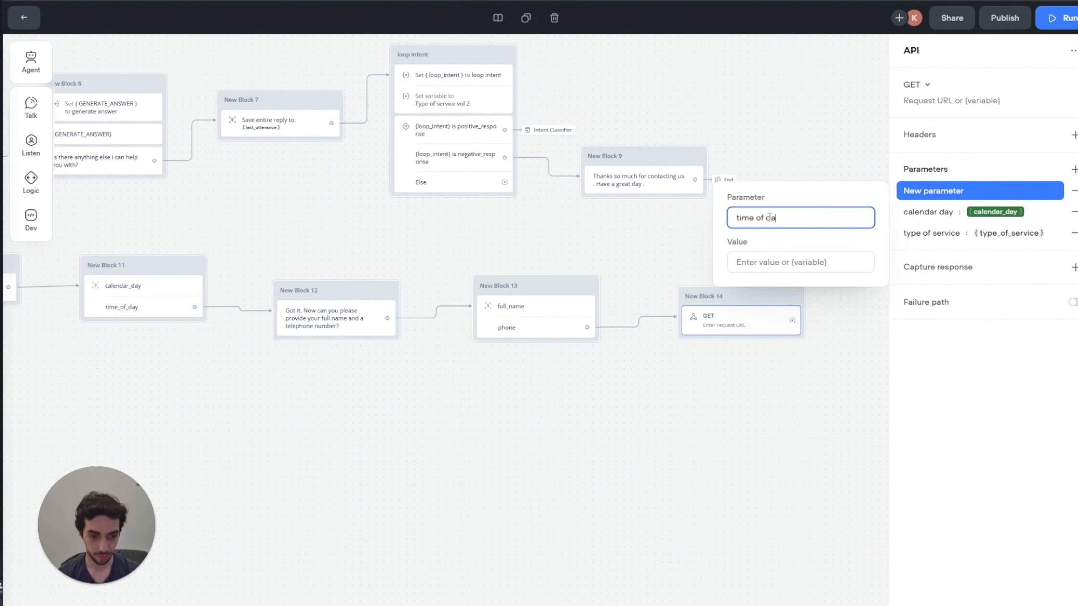
{"action": "type", "text": "y"}
{"action": "left_click", "coordinate": [810, 261]}
{"action": "type", "text": "{"}
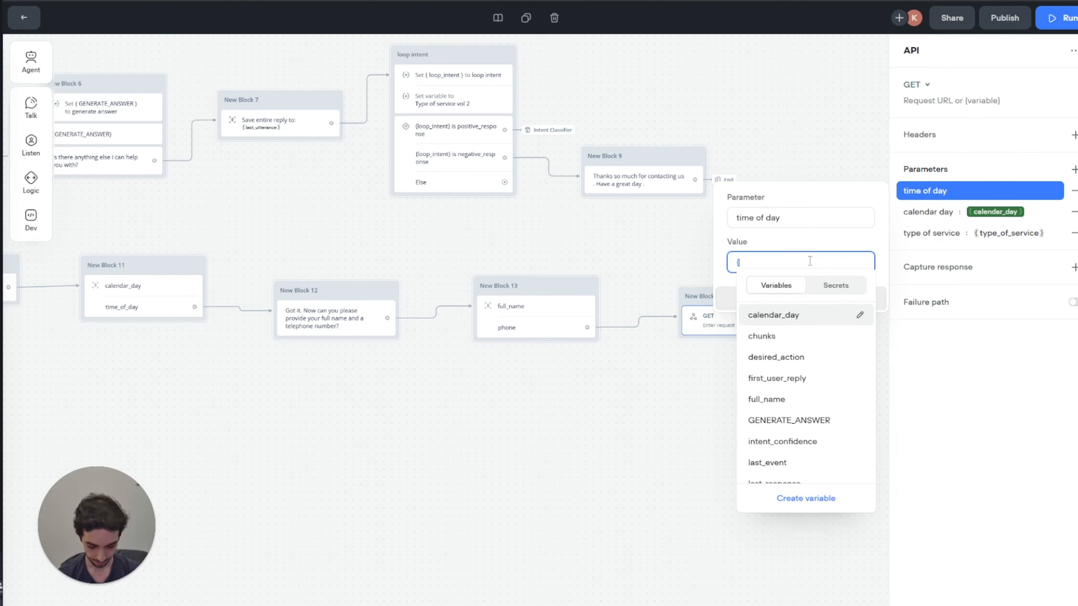
{"action": "type", "text": "time"}
{"action": "key", "text": "Return"}
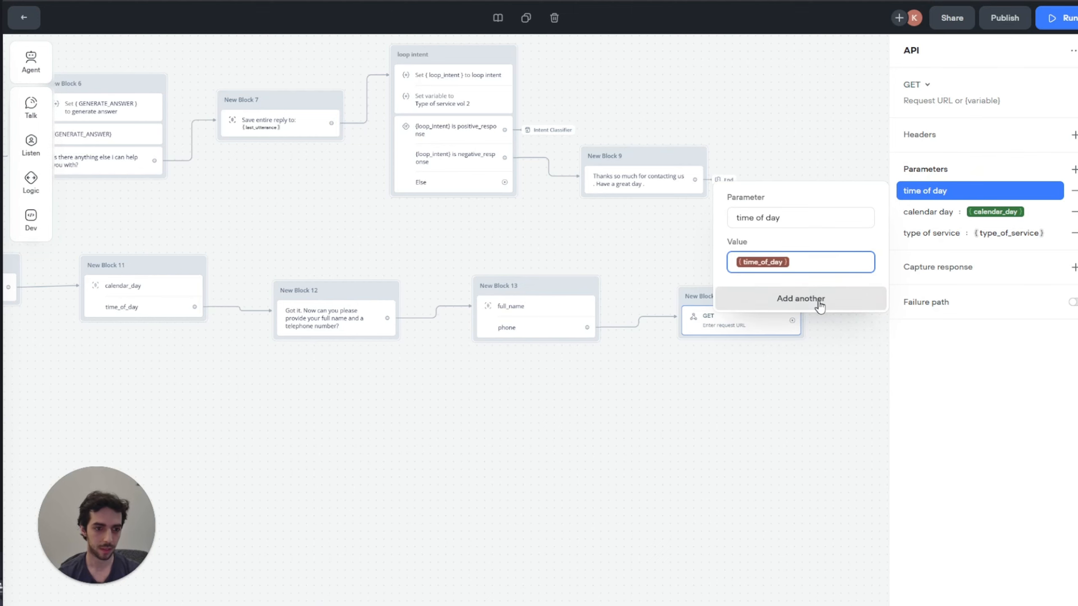
Step: Add parameters name and number mapped to {full_name} and {phone}
{"action": "left_click", "coordinate": [817, 301]}
{"action": "type", "text": "f"}
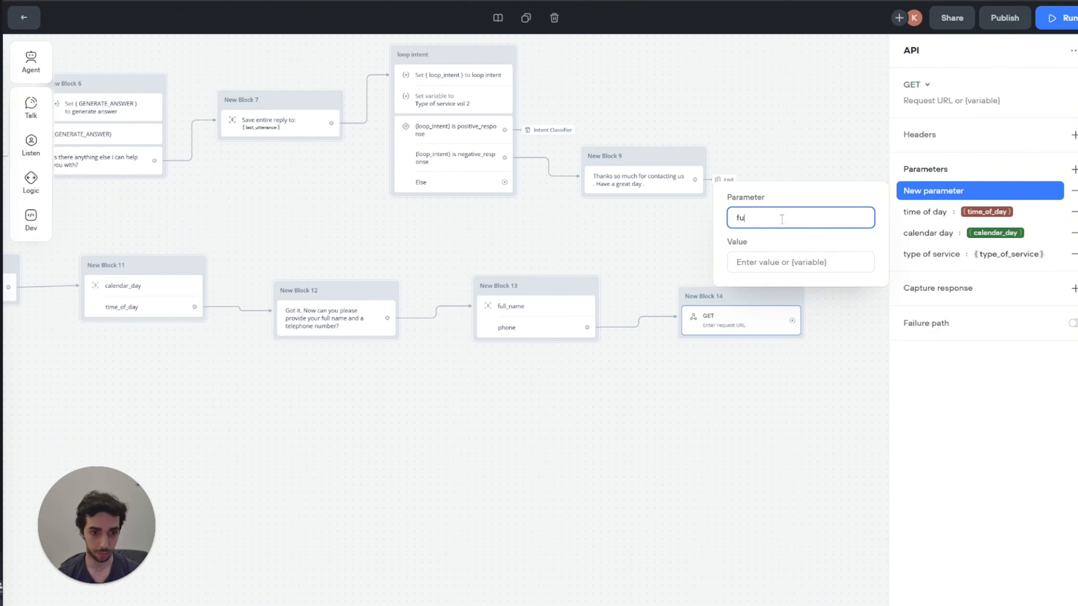
{"action": "type", "text": "u"}
{"action": "key", "text": "BackSpace"}
{"action": "key", "text": "BackSpace"}
{"action": "type", "text": "name"}
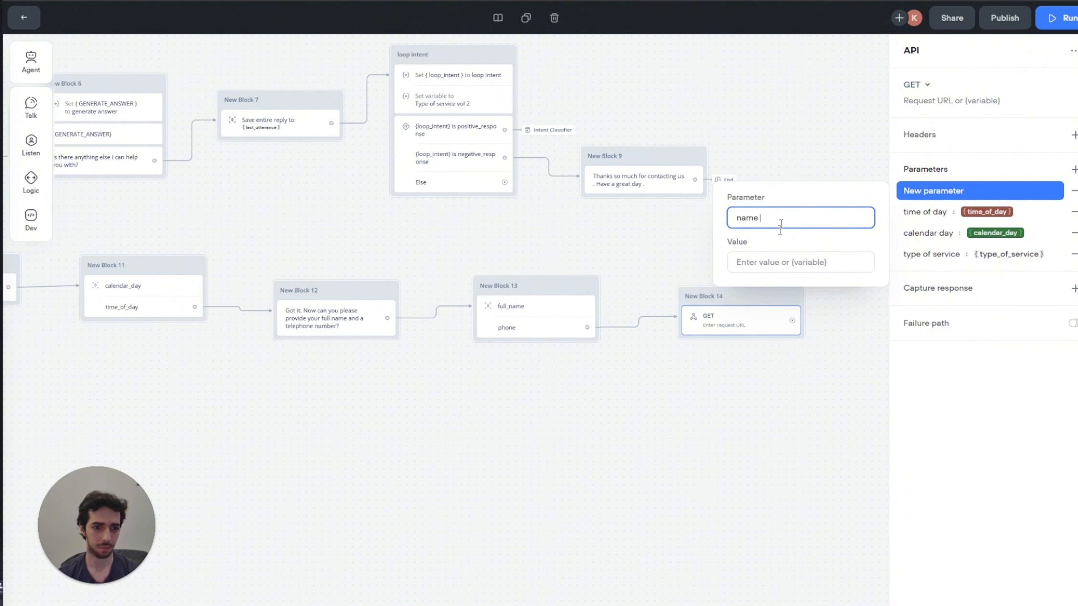
{"action": "left_click", "coordinate": [784, 262]}
{"action": "type", "text": "{fu"}
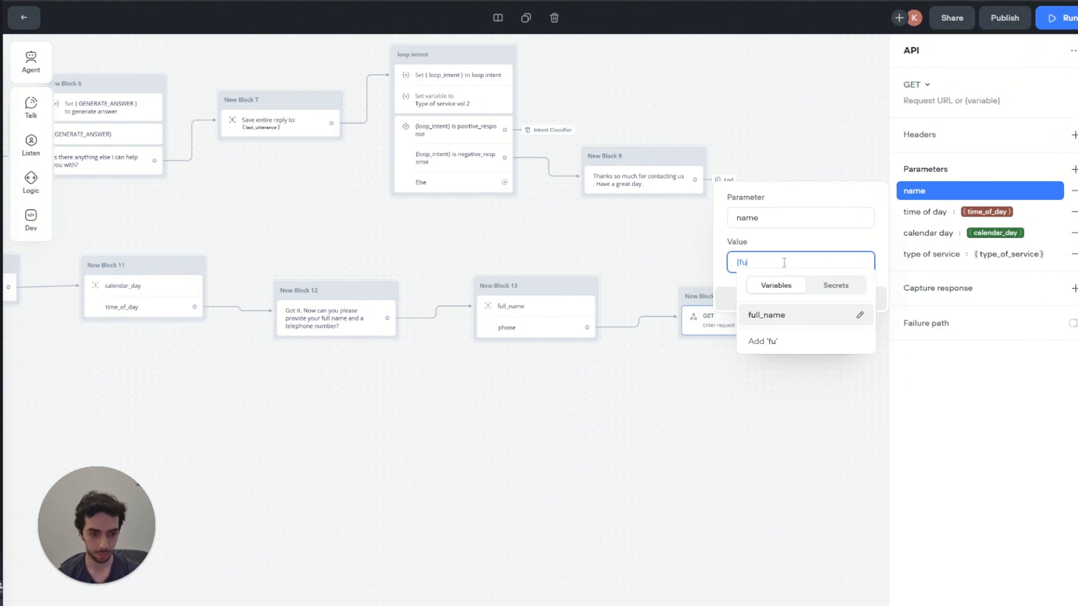
{"action": "key", "text": "Return"}
{"action": "left_click", "coordinate": [825, 301]}
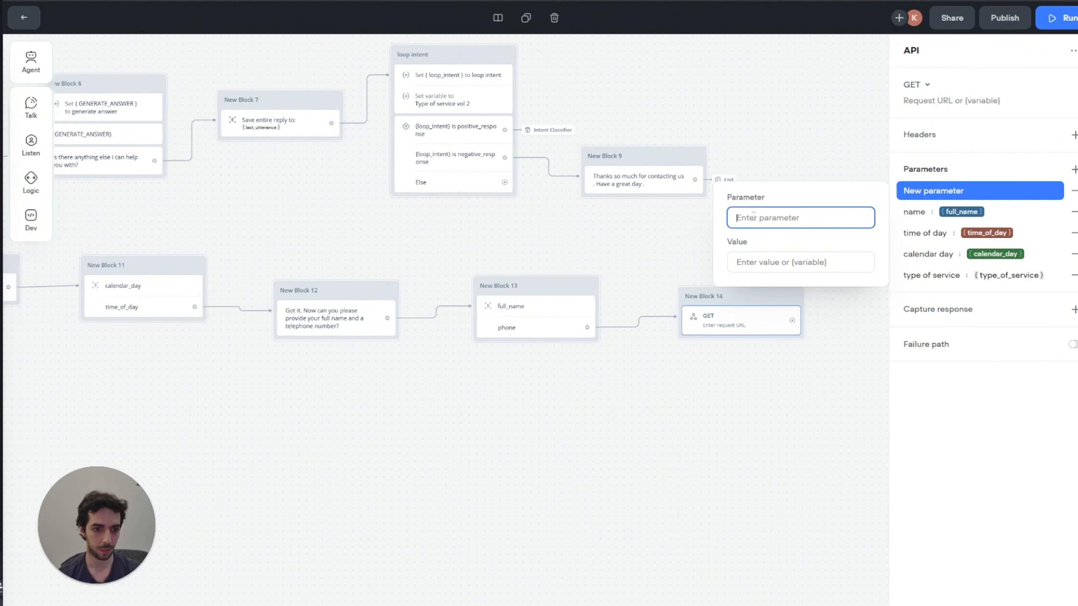
{"action": "type", "text": "number"}
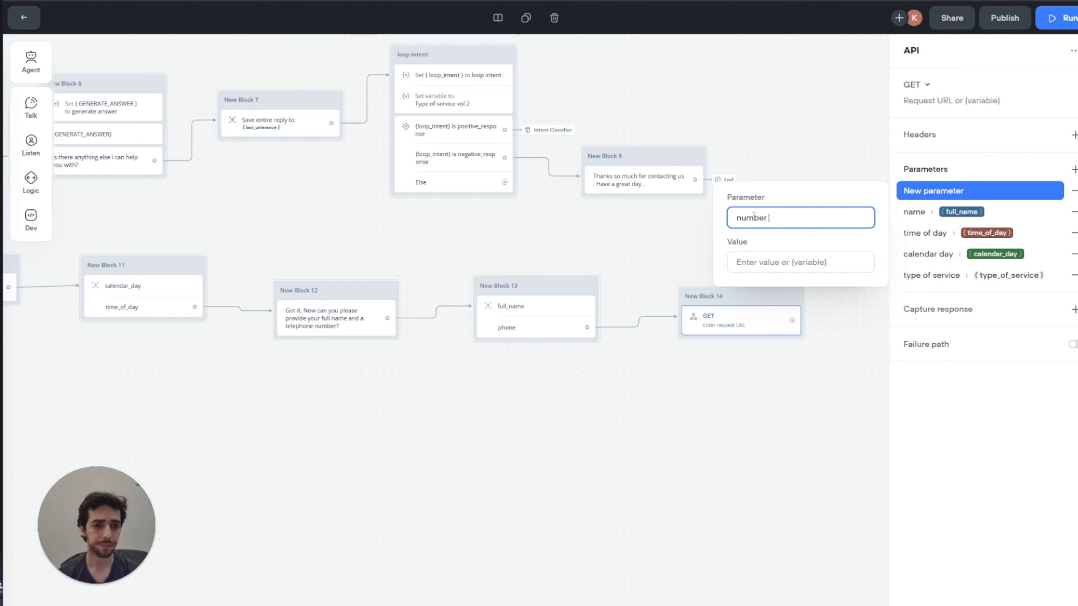
{"action": "left_click", "coordinate": [773, 262]}
{"action": "type", "text": "{"}
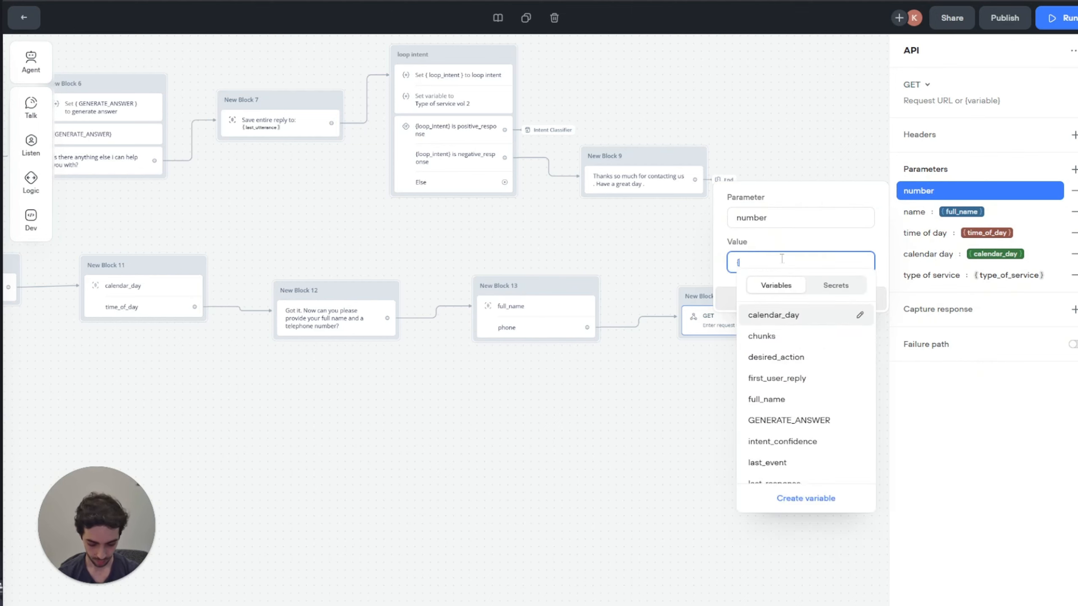
{"action": "type", "text": "num"}
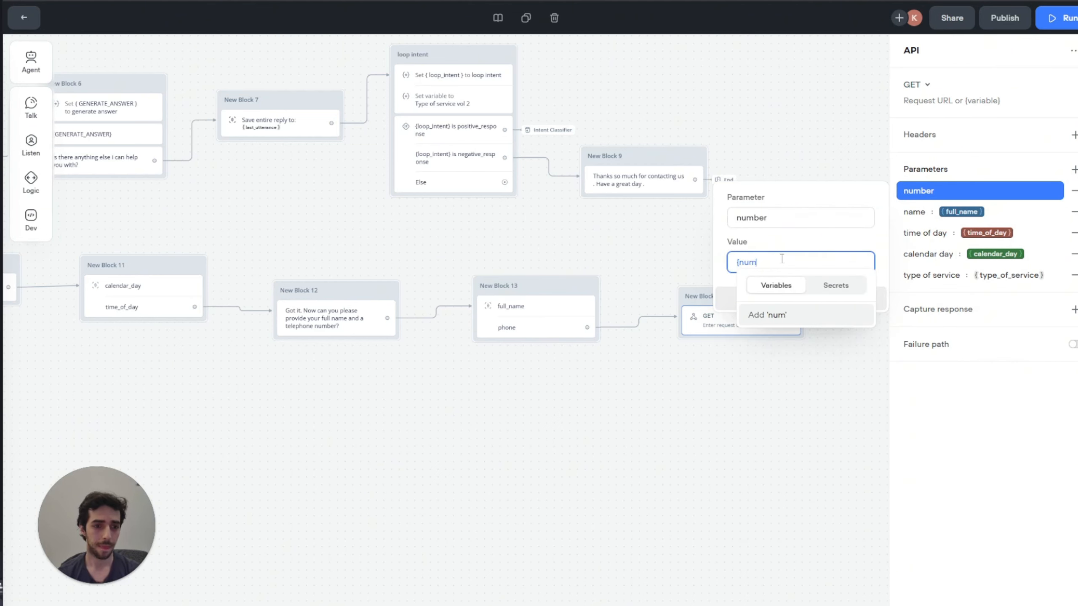
{"action": "type", "text": "b"}
{"action": "key", "text": "BackSpace"}
{"action": "key", "text": "BackSpace"}
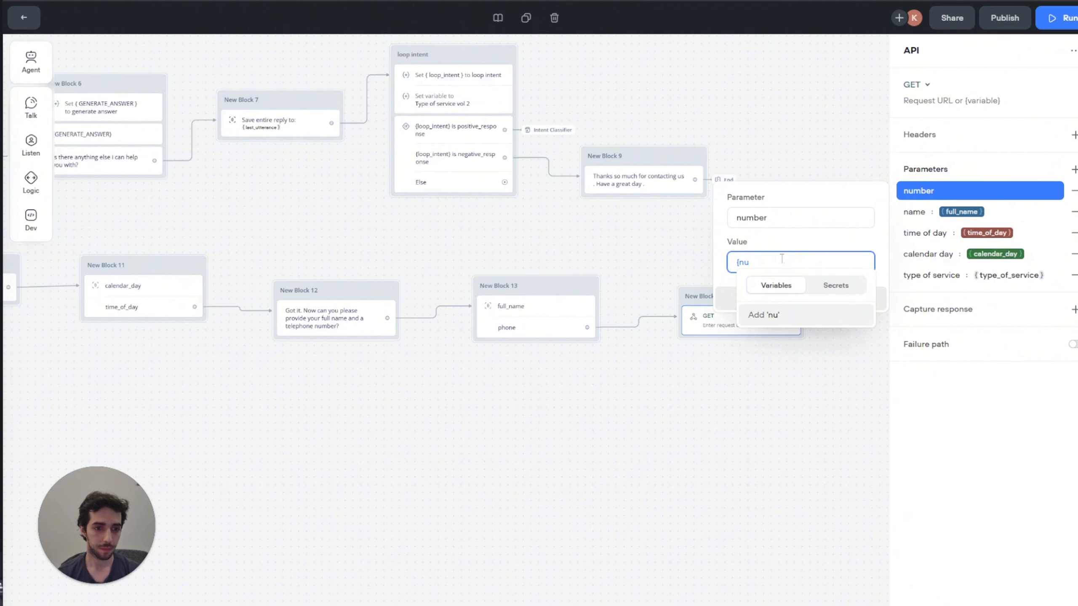
{"action": "key", "text": "BackSpace"}
{"action": "key", "text": "BackSpace"}
{"action": "type", "text": "ph"}
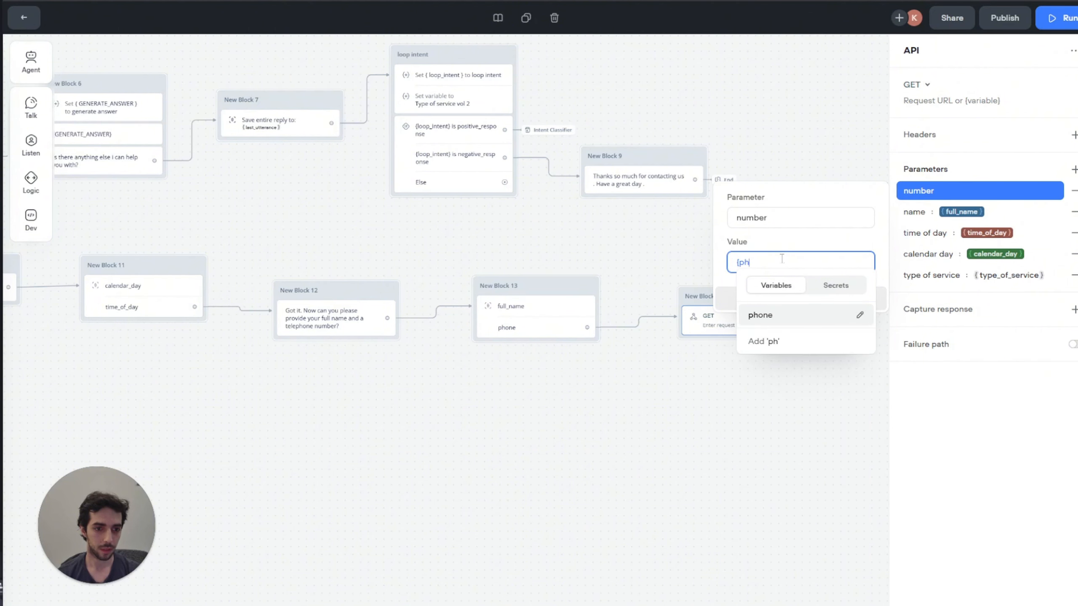
{"action": "type", "text": "o"}
{"action": "key", "text": "Return"}
Step: Rename the number parameter to phone
{"action": "left_click", "coordinate": [679, 230]}
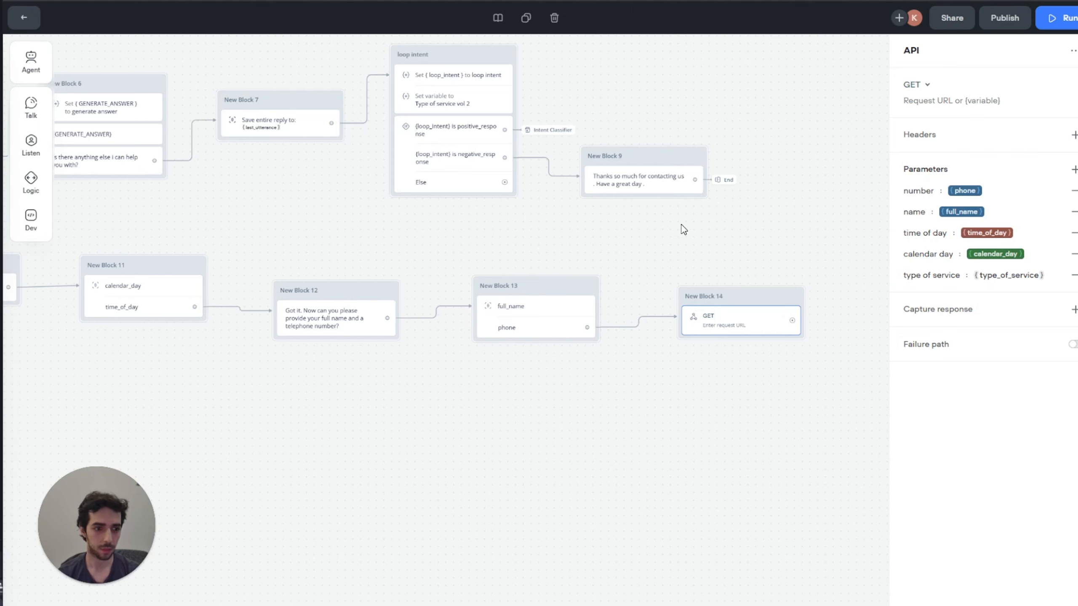
{"action": "left_click", "coordinate": [927, 191]}
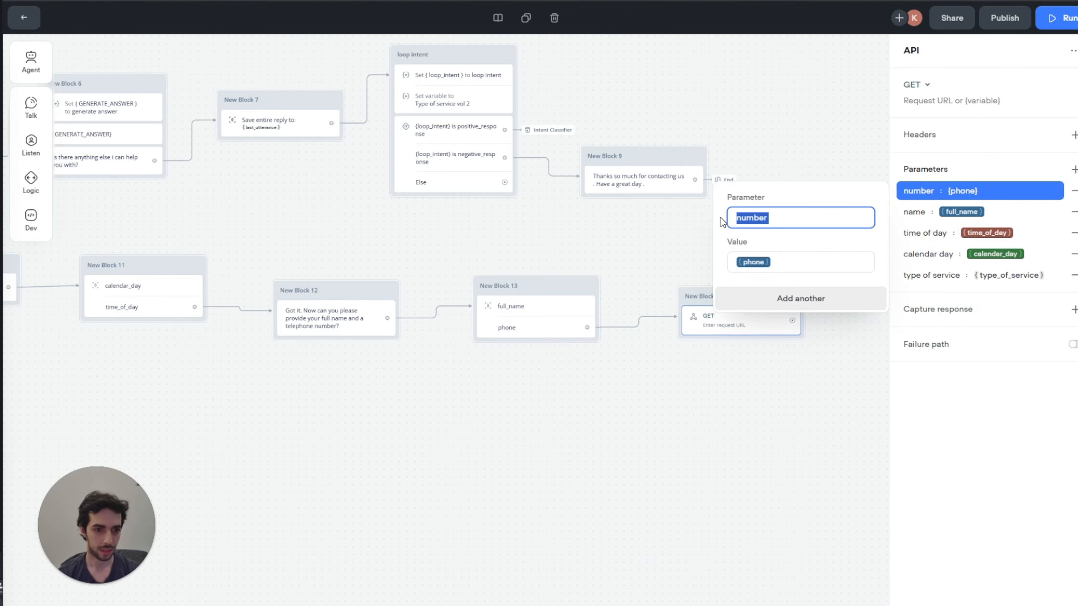
{"action": "type", "text": "phon"}
{"action": "key", "text": "BackSpace"}
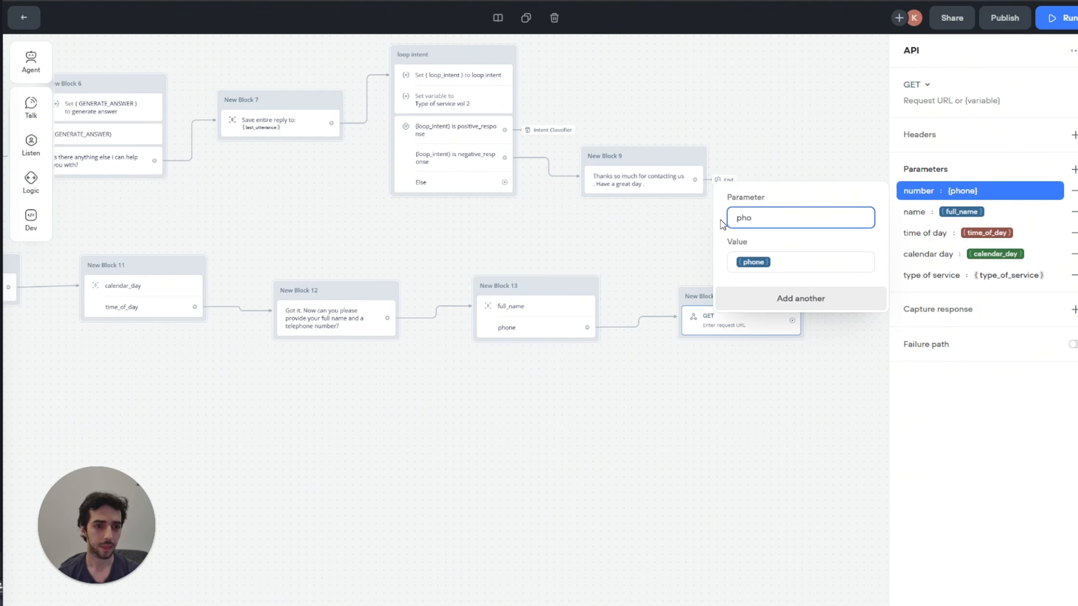
Step: Finish the phone parameter name, then start a new Make scenario with a Webhooks Custom webhook trigger
{"action": "type", "text": "ne"}
{"action": "left_click", "coordinate": [670, 256]}
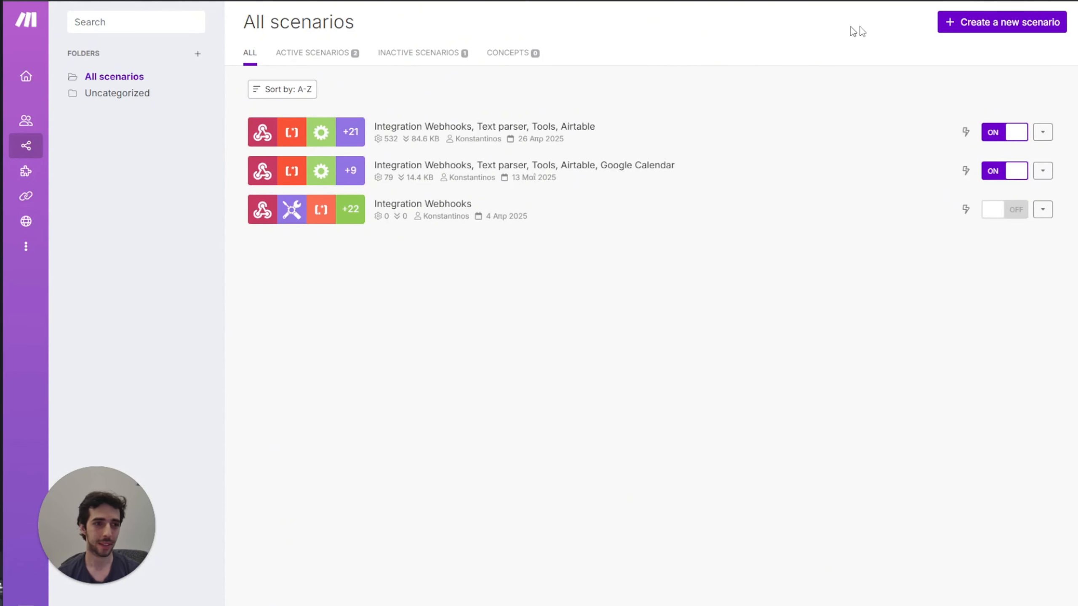
{"action": "left_click", "coordinate": [1003, 26]}
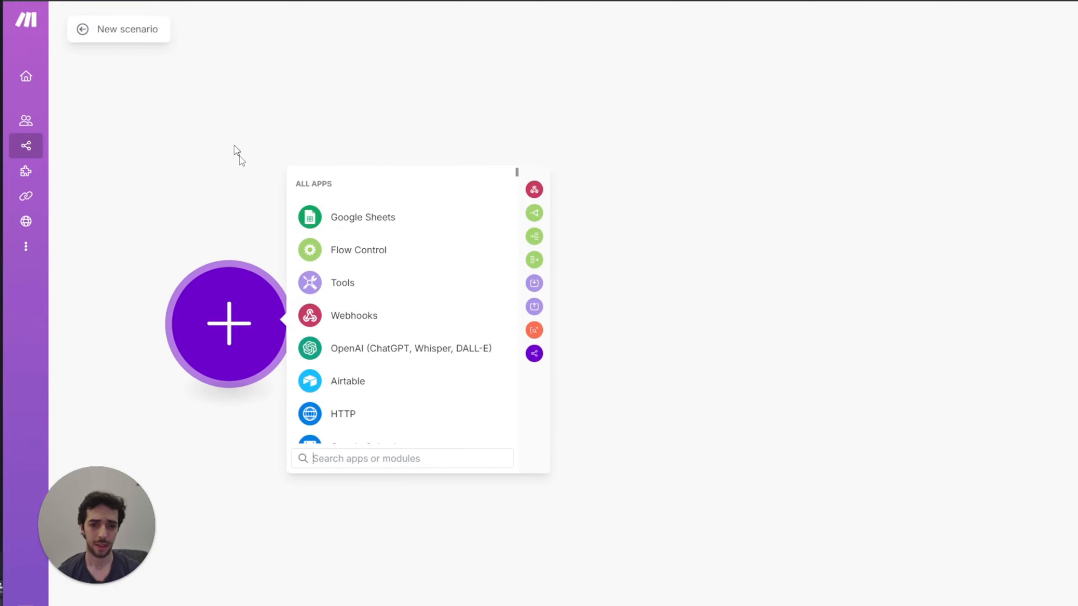
{"action": "left_click", "coordinate": [363, 312]}
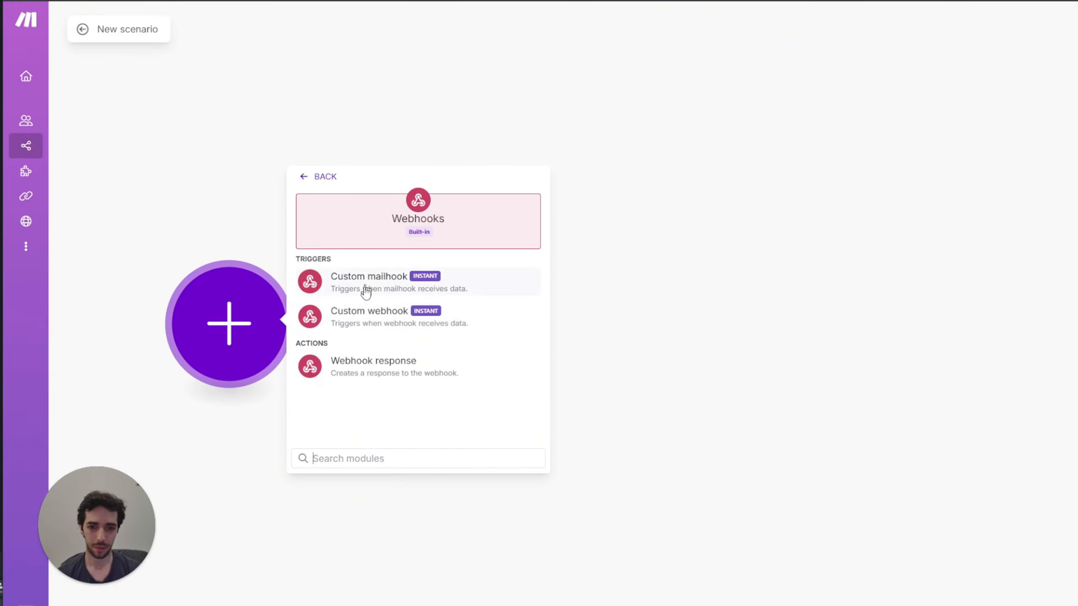
{"action": "left_click", "coordinate": [369, 315]}
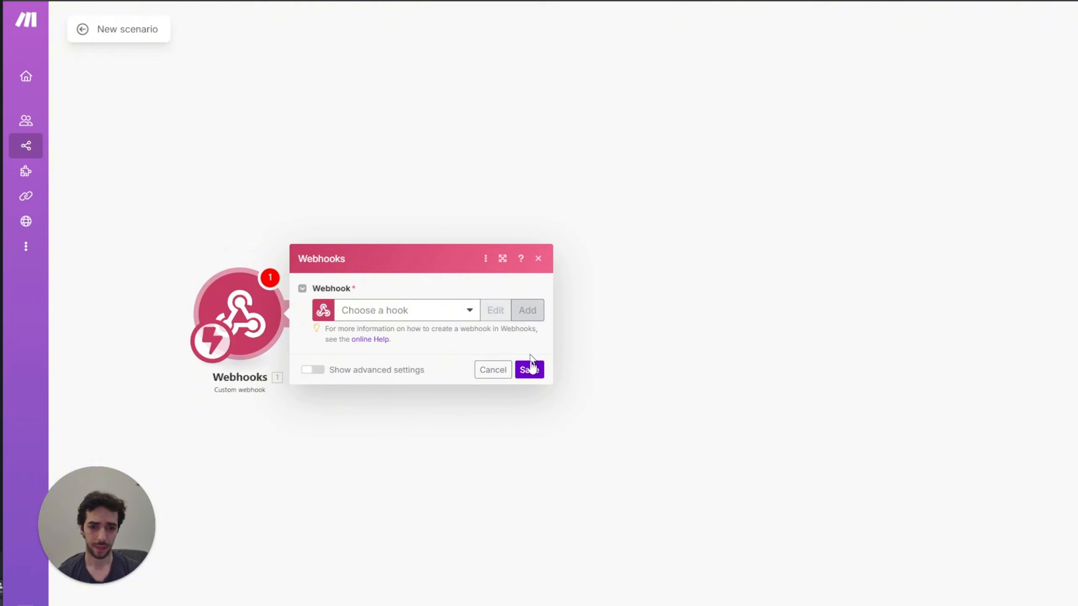
Step: Create a webhook named 'Helen's Hair Saloon', save it, and copy its address
{"action": "left_click", "coordinate": [527, 309]}
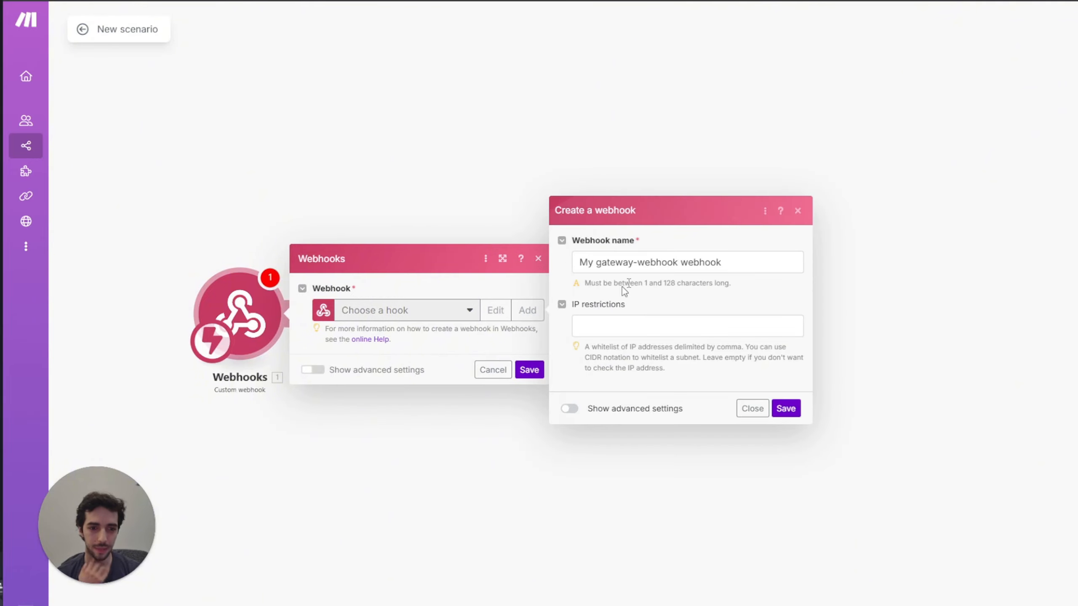
{"action": "triple_click", "coordinate": [726, 262]}
{"action": "type", "text": "Helen's Hair Saloon"}
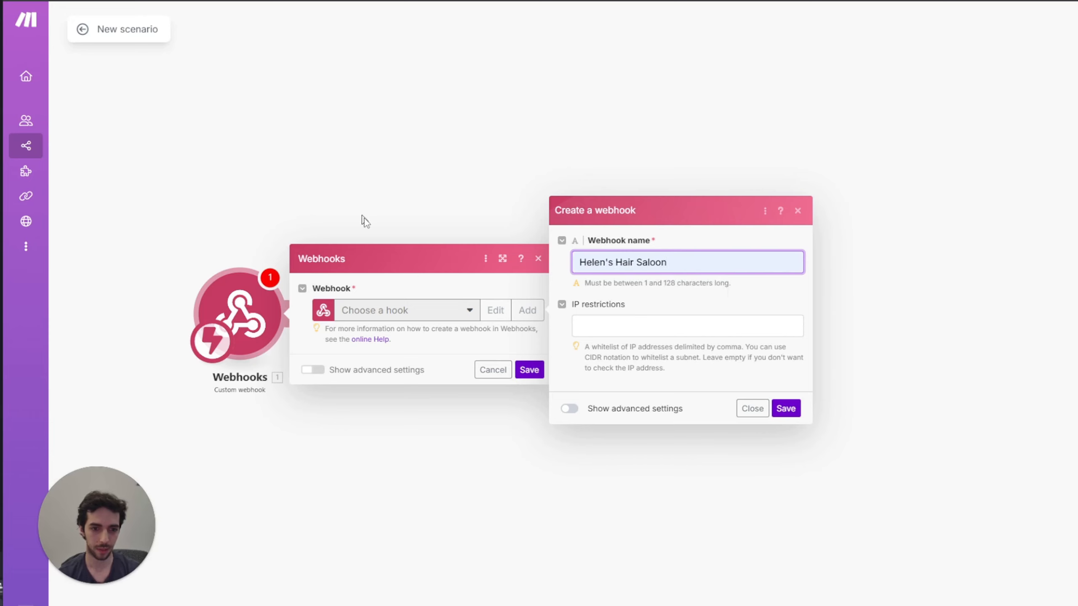
{"action": "left_click", "coordinate": [785, 408]}
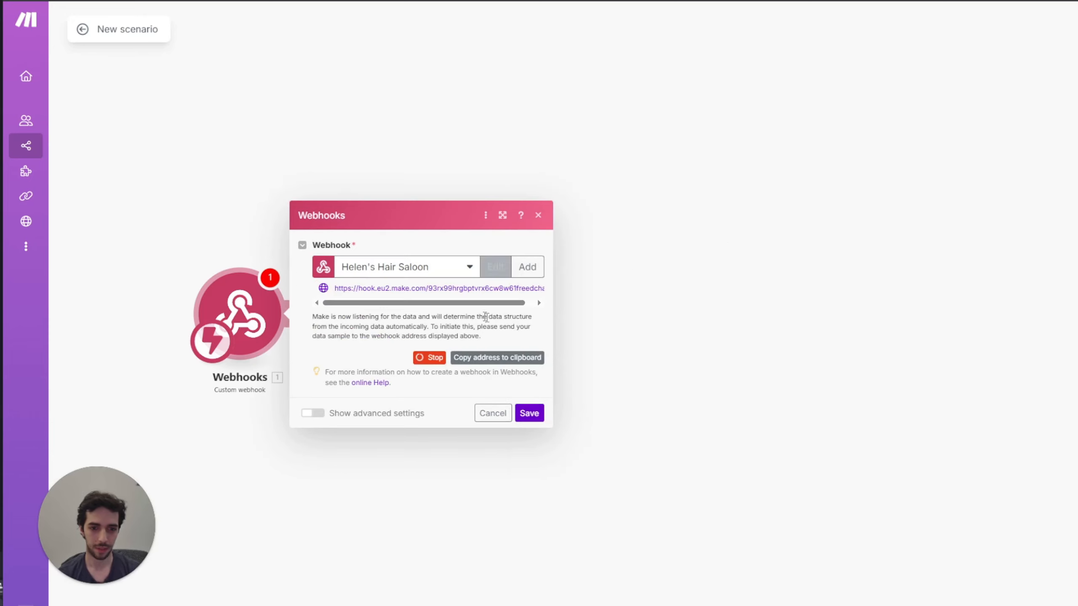
{"action": "left_click", "coordinate": [488, 361]}
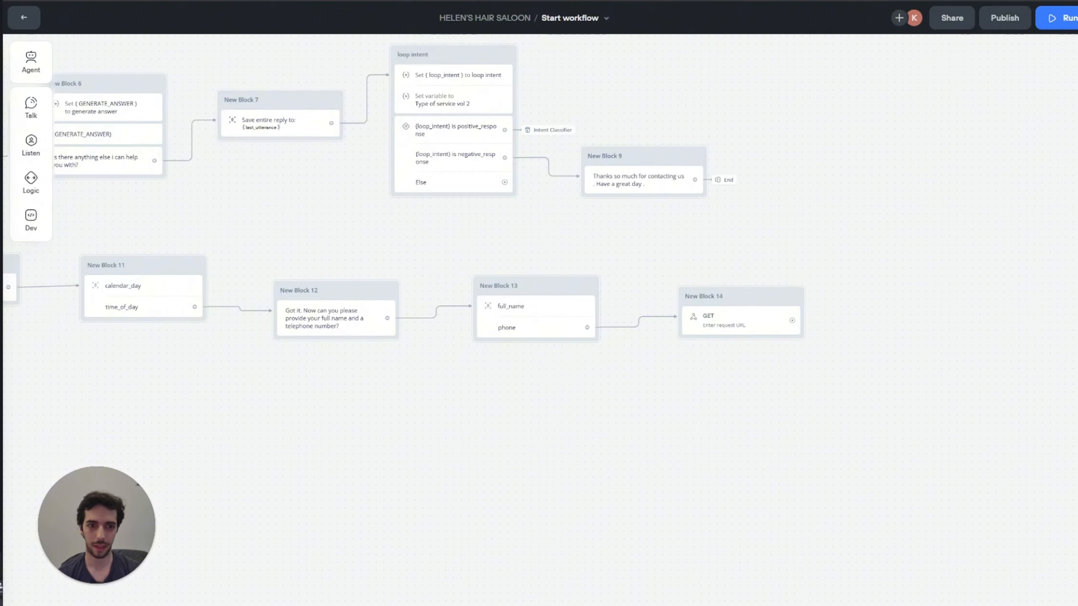
Step: Paste the Make webhook URL as the request URL and enter test phone and full-name values
{"action": "left_click", "coordinate": [734, 325]}
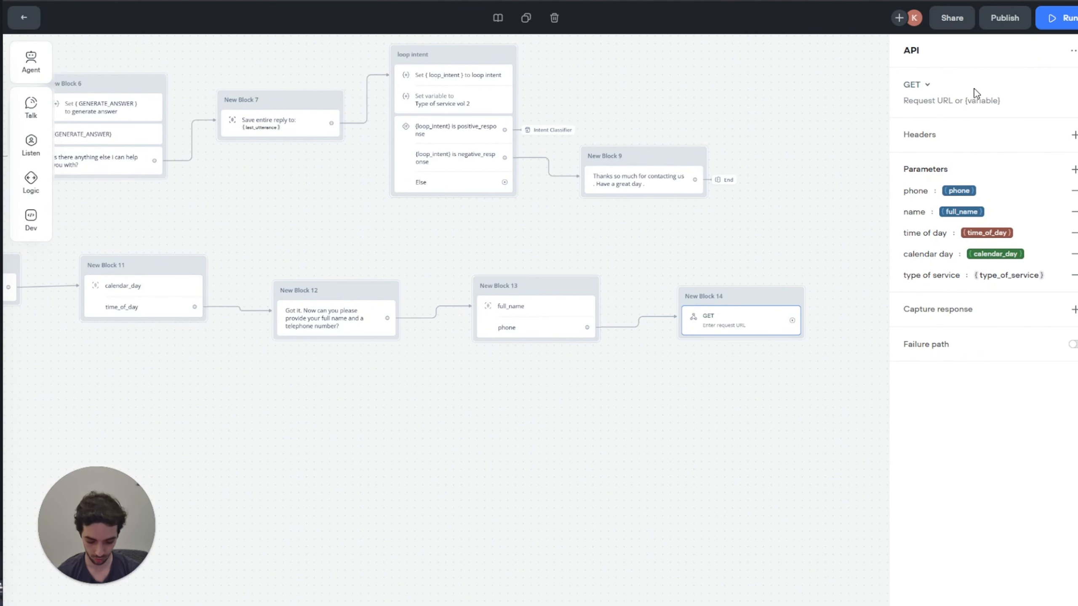
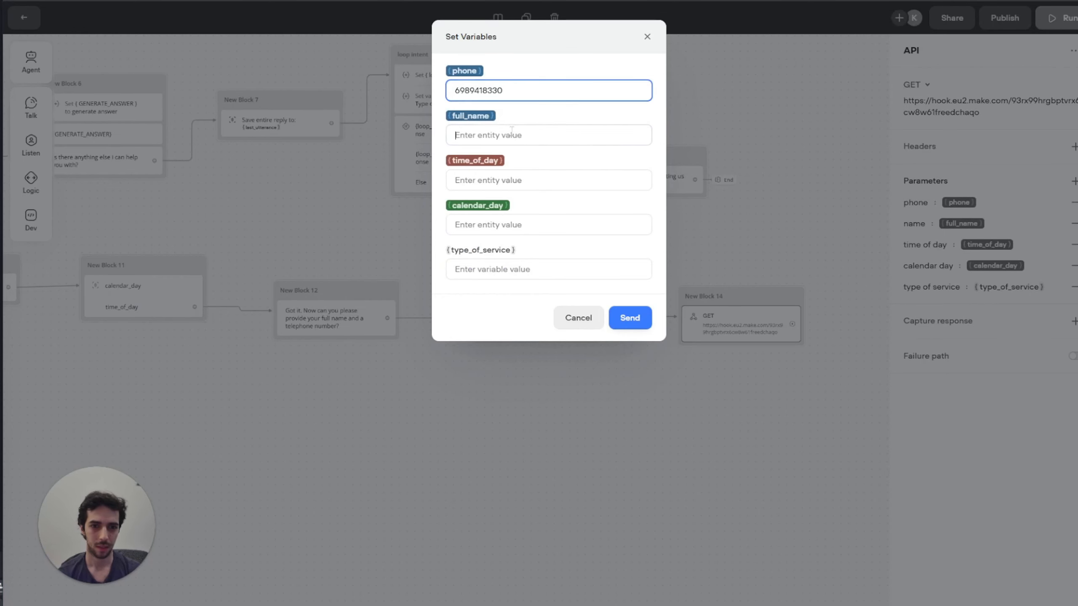
{"action": "left_click", "coordinate": [512, 131]}
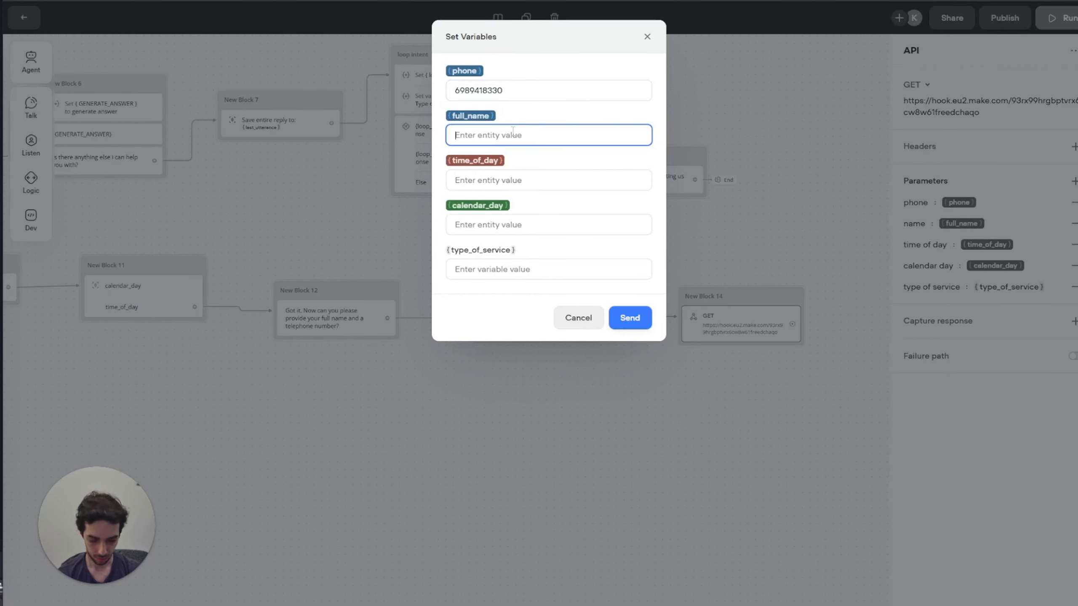
{"action": "type", "text": "alicia k"}
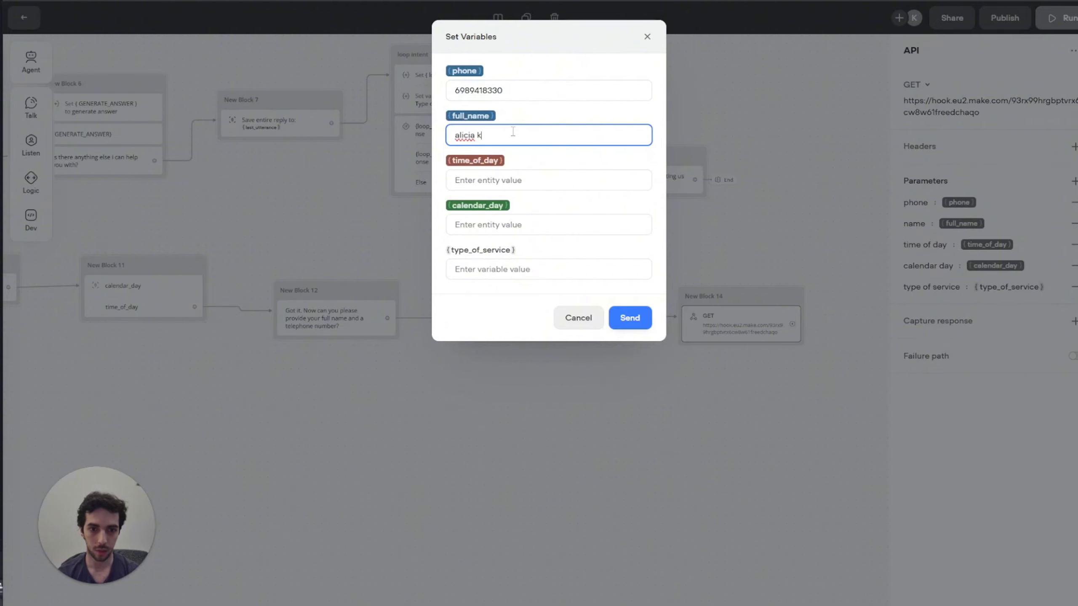
{"action": "type", "text": "eyys"}
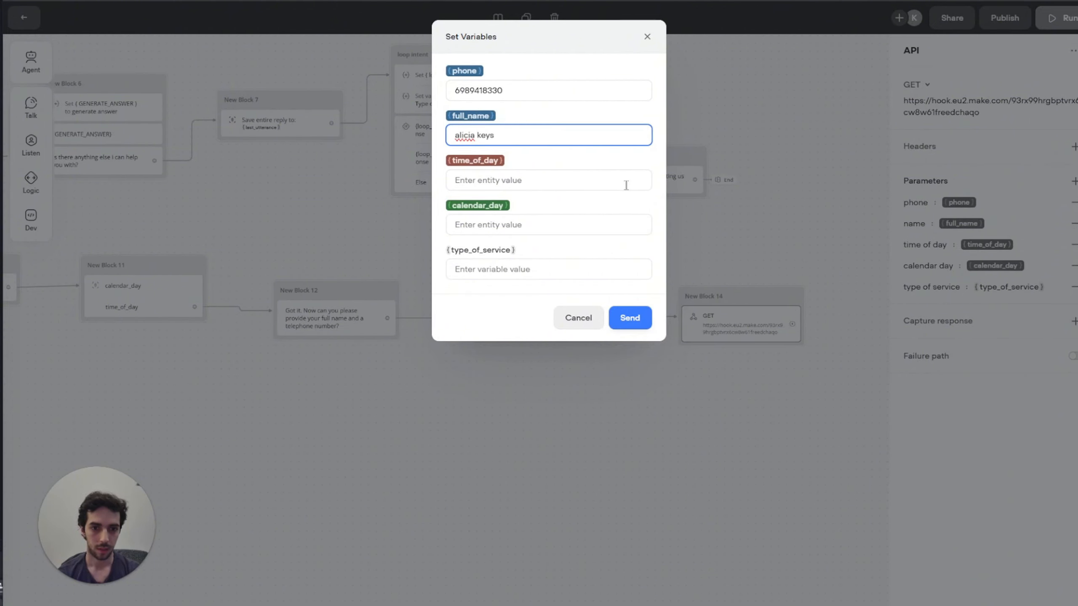
Step: Send a test with time 09:00, date 2025-04-26, service HAIRCUT, then save Make's webhook
{"action": "left_click", "coordinate": [620, 182]}
{"action": "type", "text": "09:"}
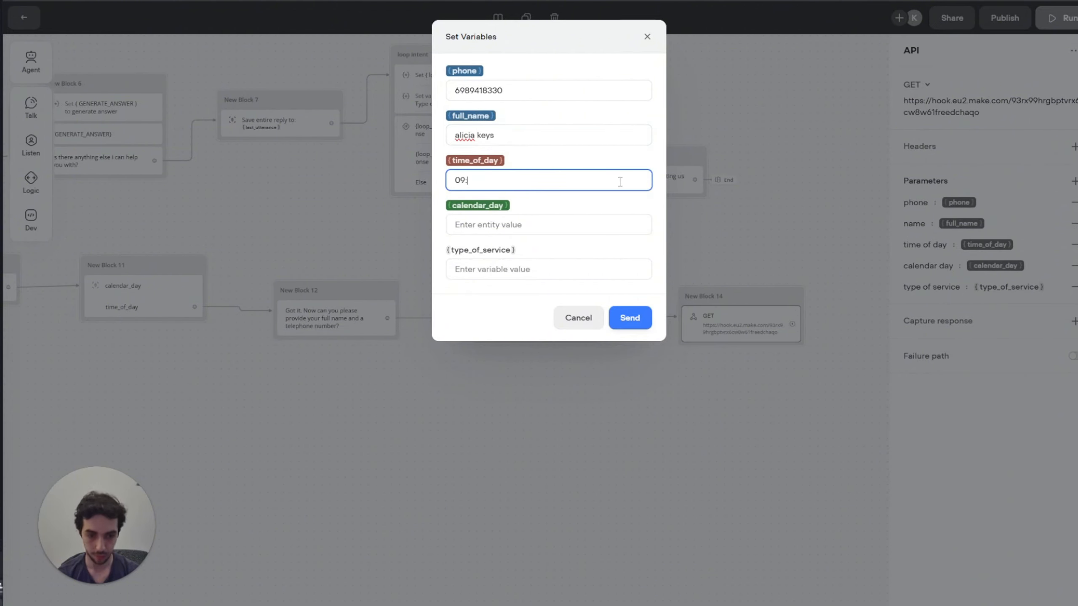
{"action": "type", "text": "00"}
{"action": "left_click", "coordinate": [534, 231]}
{"action": "type", "text": "20254"}
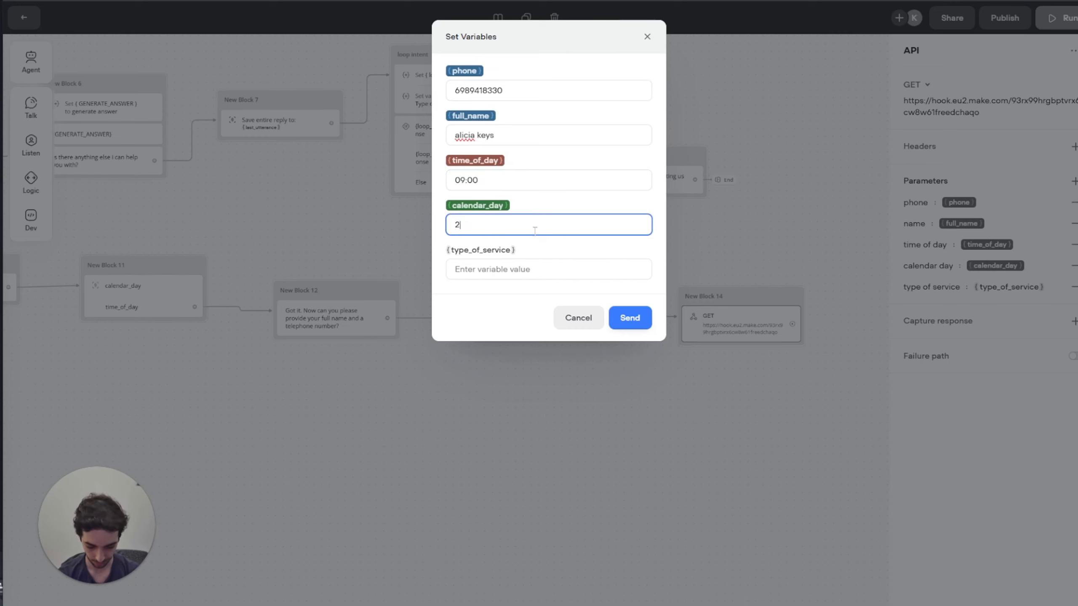
{"action": "key", "text": "BackSpace"}
{"action": "key", "text": "BackSpace"}
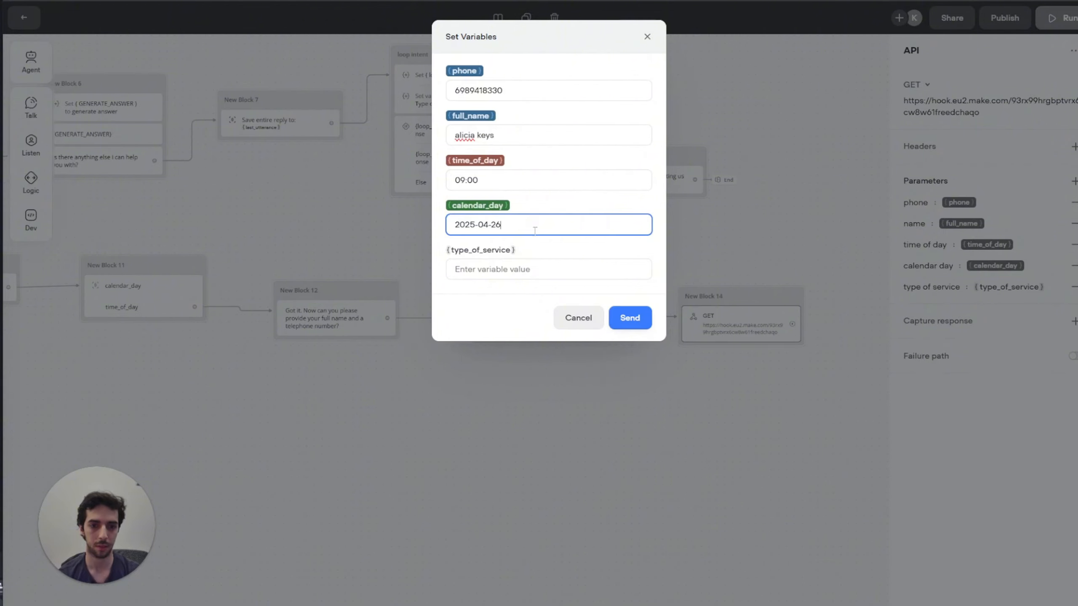
{"action": "left_click", "coordinate": [580, 270]}
{"action": "type", "text": "H"}
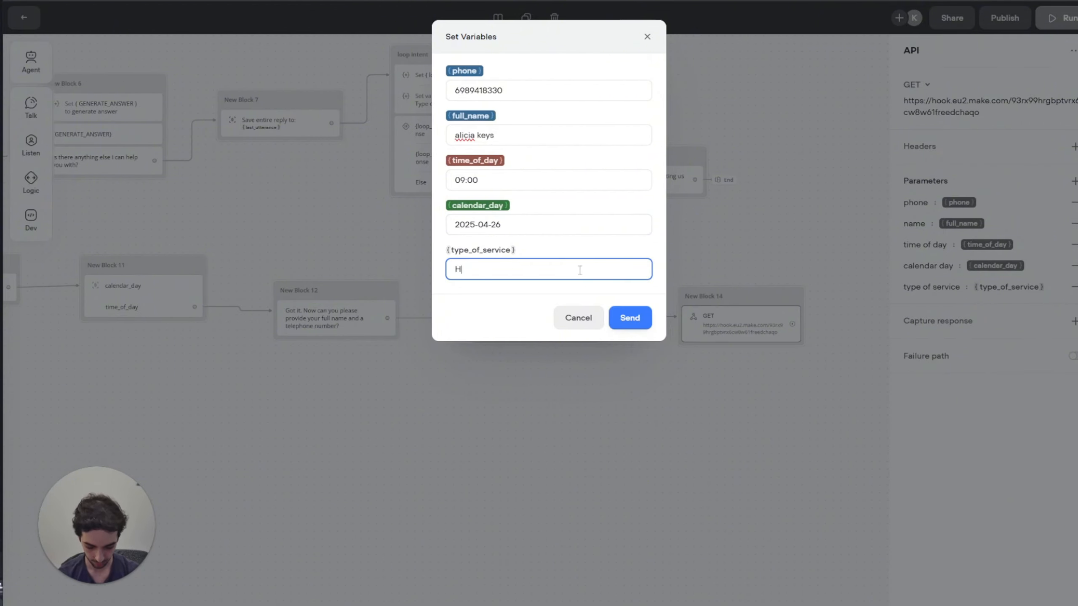
{"action": "type", "text": "AIRCUT"}
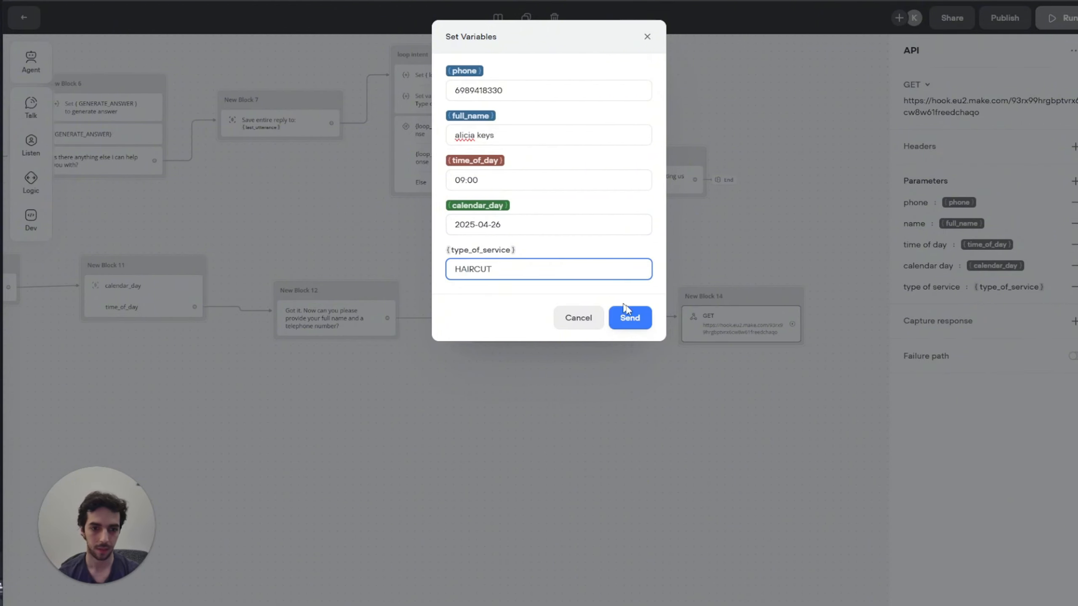
{"action": "left_click", "coordinate": [627, 312]}
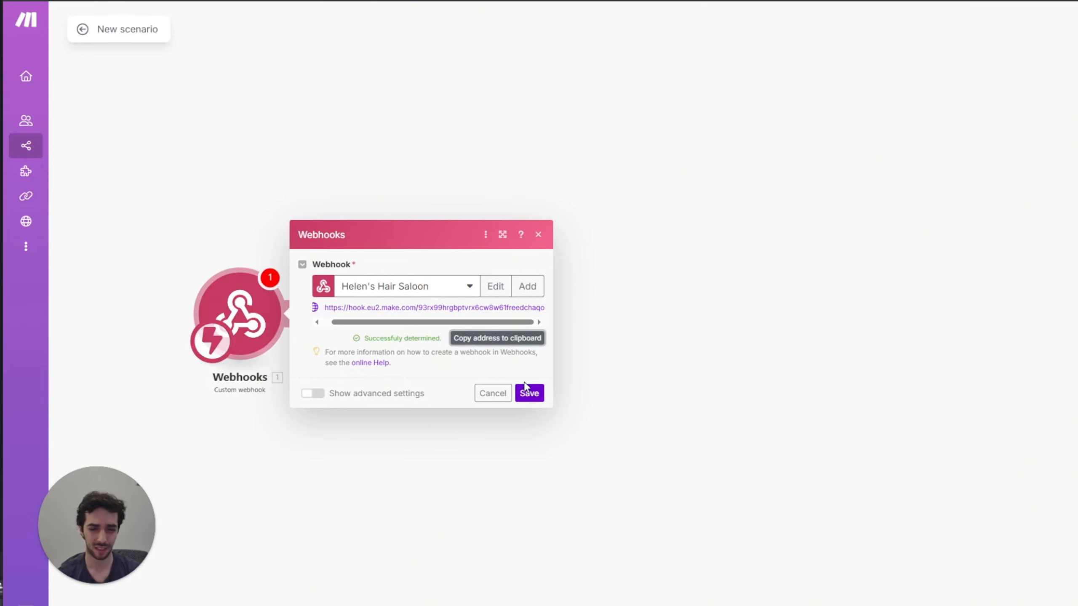
{"action": "left_click", "coordinate": [529, 394]}
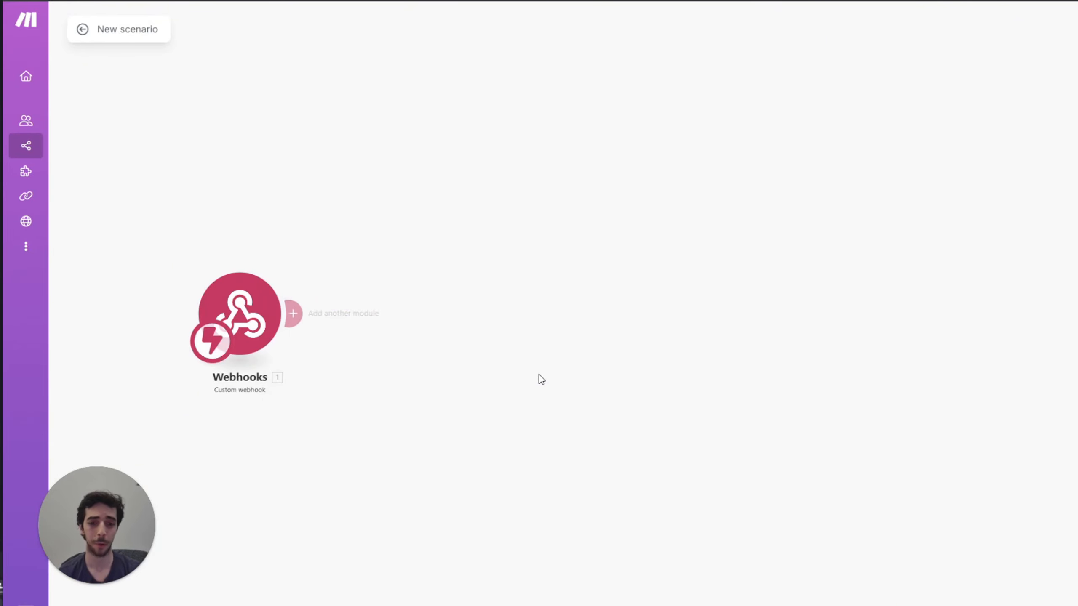
Step: Add a Text parser Match pattern (Advanced) module after the webhook, found by searching 'TEXT'
{"action": "scroll", "coordinate": [291, 196], "scroll_direction": "down", "scroll_amount": 2}
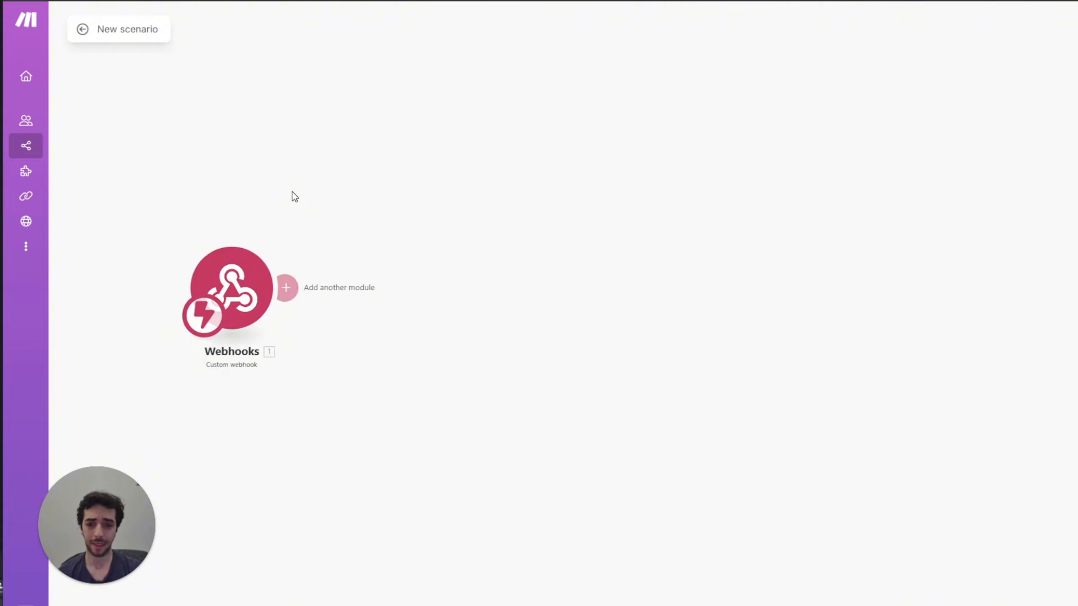
{"action": "left_click", "coordinate": [286, 288]}
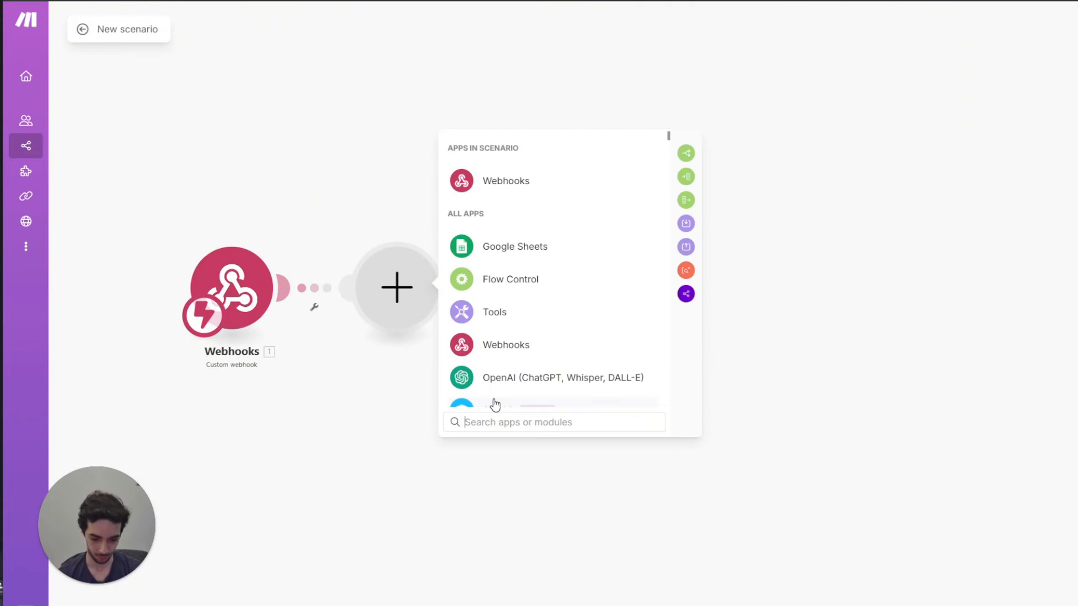
{"action": "type", "text": "TEXT"}
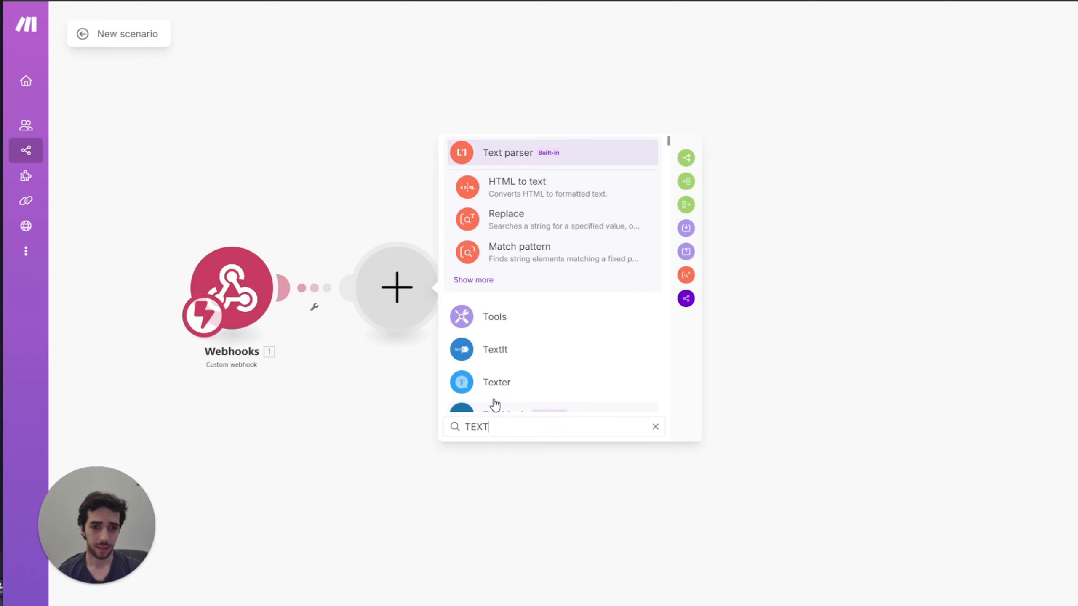
{"action": "key", "text": "Down"}
{"action": "key", "text": "Down"}
{"action": "key", "text": "Down"}
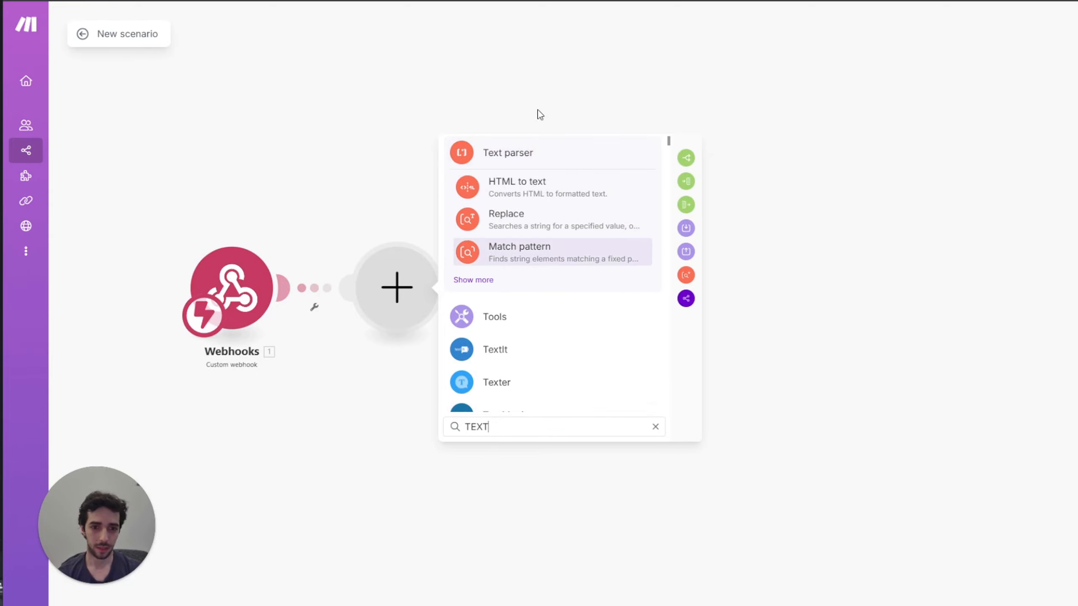
{"action": "left_click", "coordinate": [515, 154]}
{"action": "scroll", "coordinate": [573, 389], "scroll_direction": "down", "scroll_amount": 3}
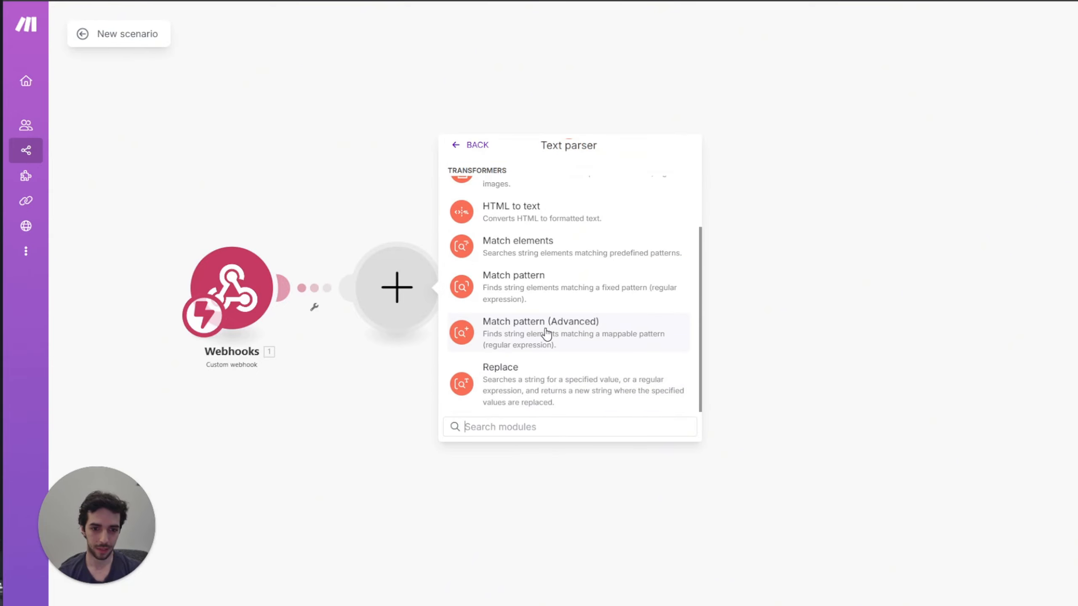
{"action": "left_click", "coordinate": [494, 339]}
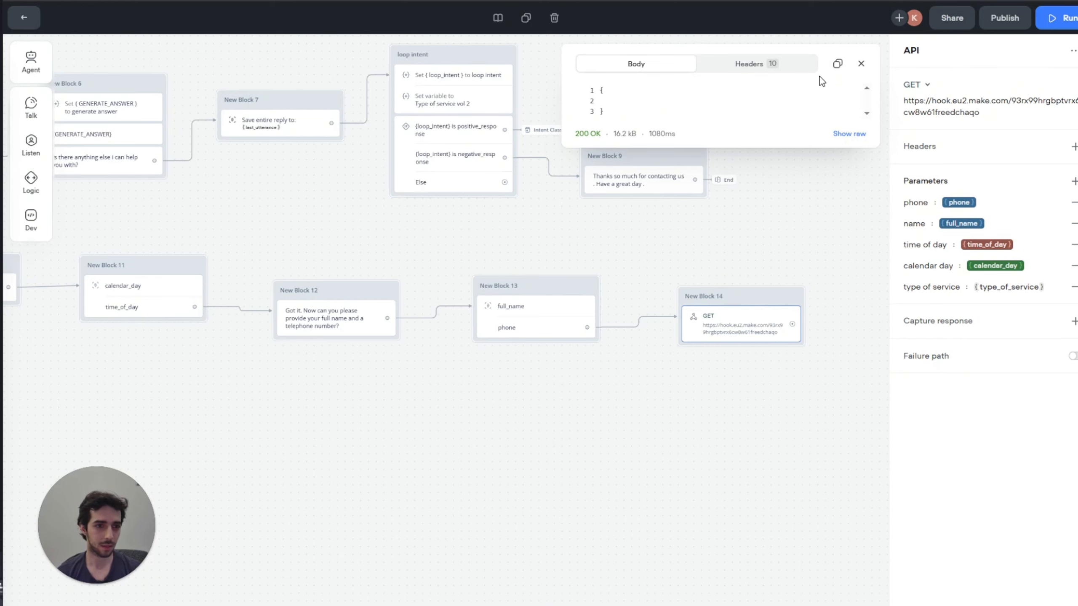
Step: Dismiss the 200 OK response popup from the API test
{"action": "left_click", "coordinate": [861, 63]}
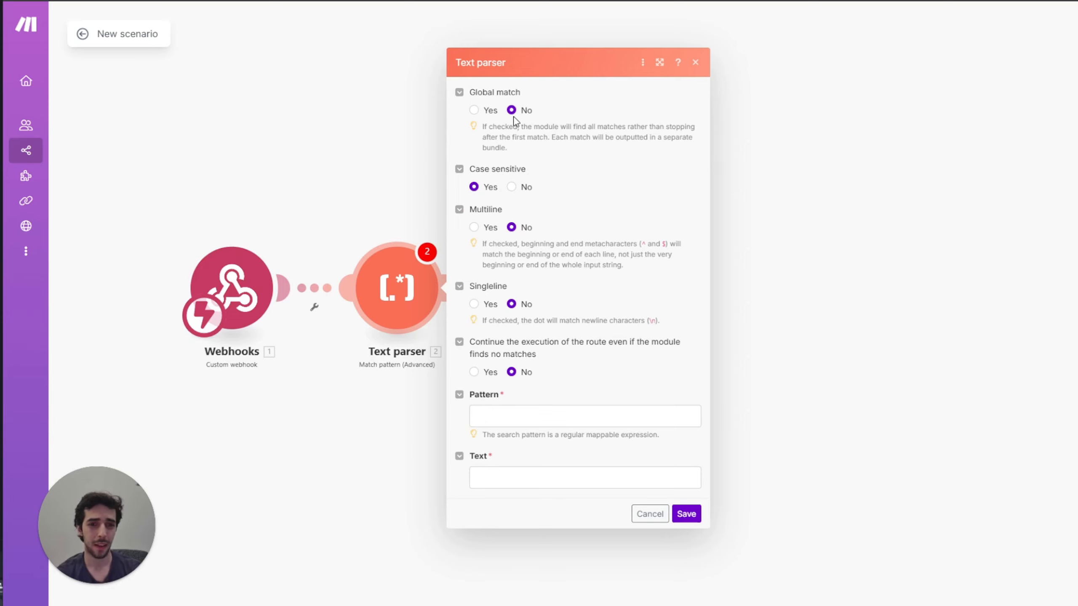
Step: Set the Text parser's Global match and Continue the execution options to Yes
{"action": "left_click", "coordinate": [472, 109]}
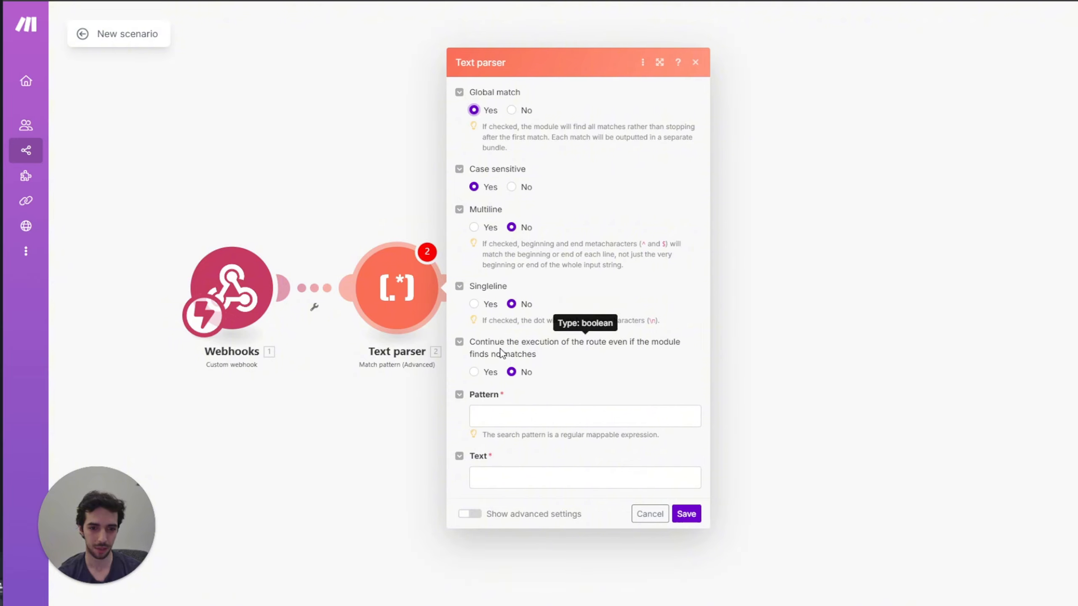
{"action": "left_click", "coordinate": [483, 372]}
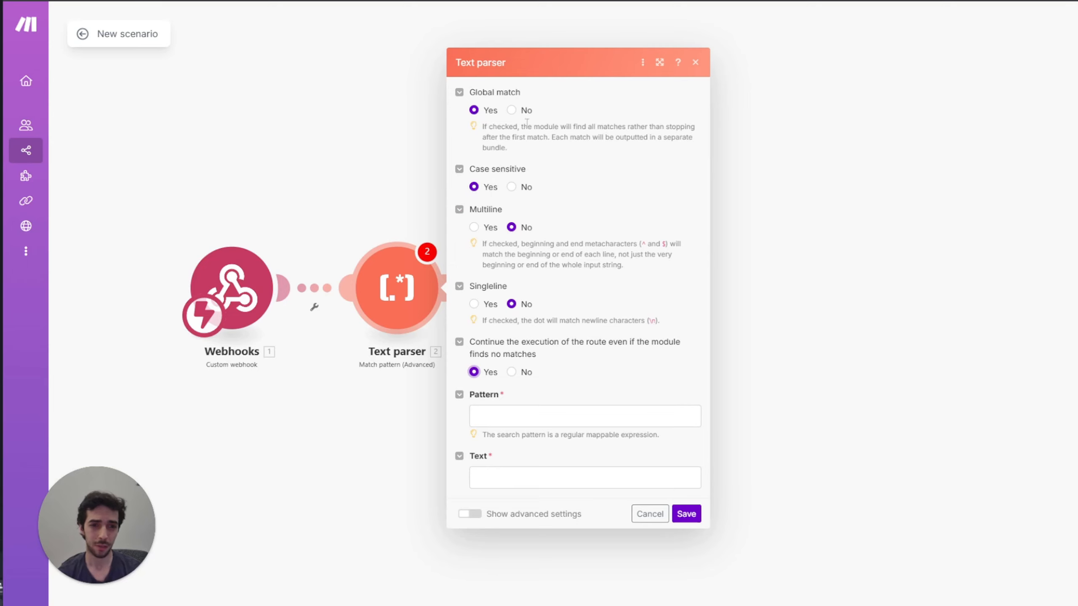
{"action": "left_click_drag", "start_coordinate": [527, 122], "coordinate": [690, 127]}
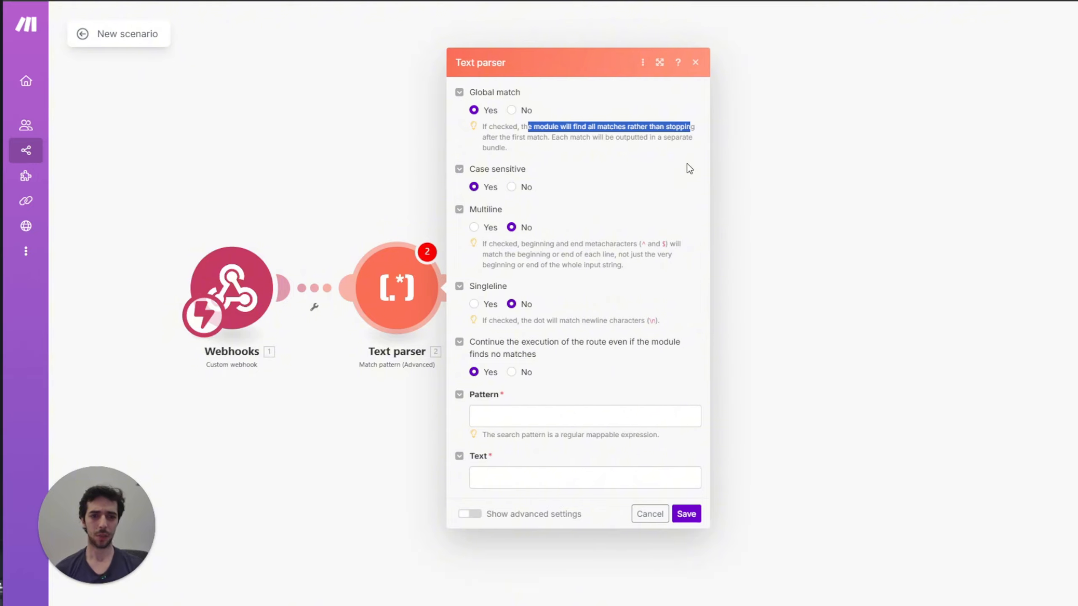
{"action": "left_click", "coordinate": [492, 159]}
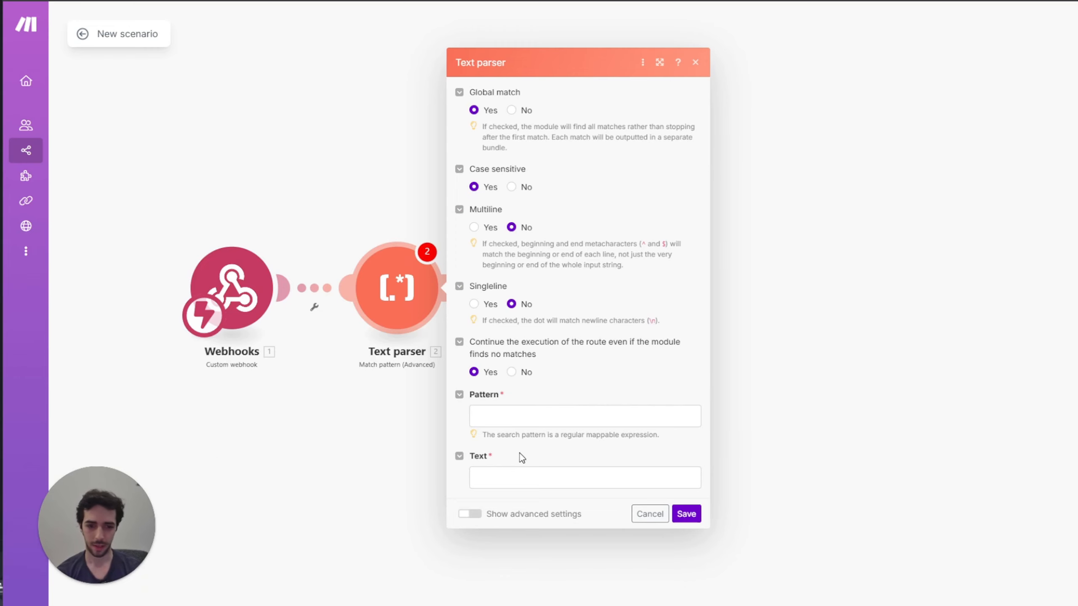
Step: Map type of service into Text and paste the pattern [^,\[\]\s]+
{"action": "left_click", "coordinate": [524, 476]}
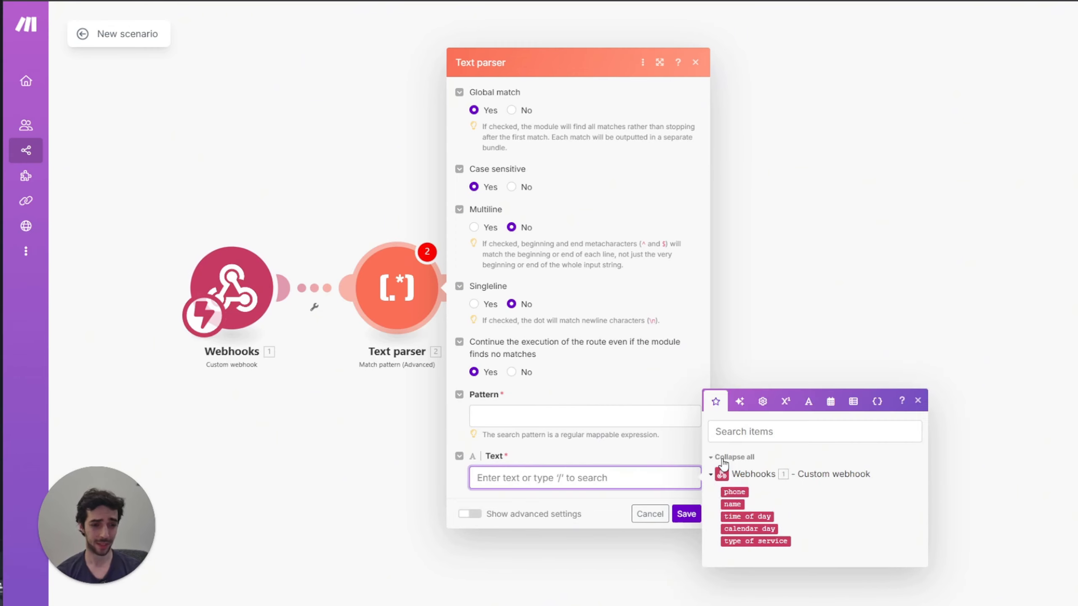
{"action": "left_click", "coordinate": [768, 541]}
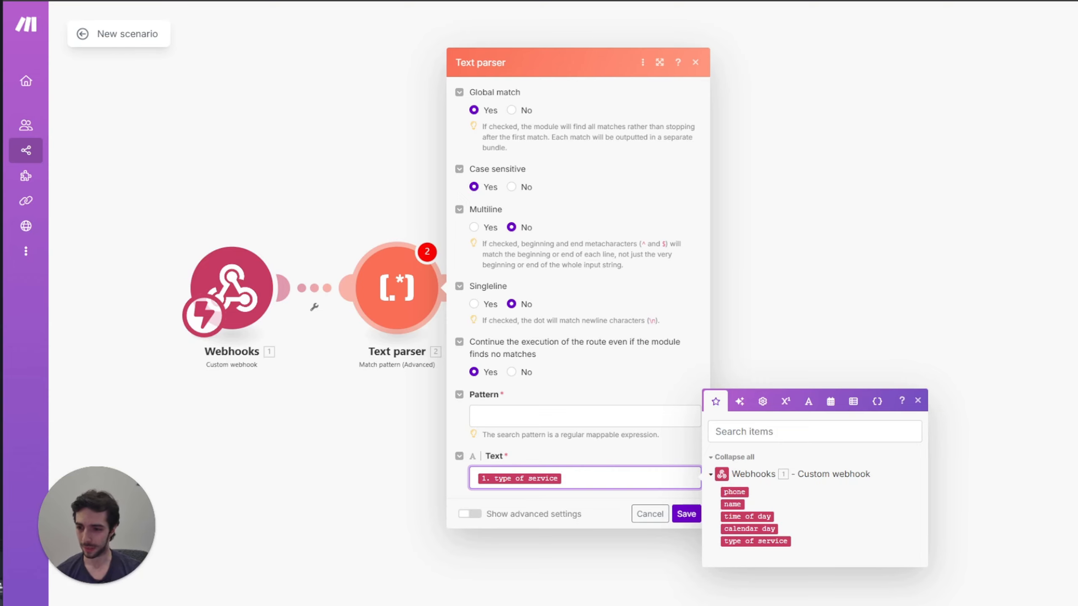
{"action": "key", "text": "Escape"}
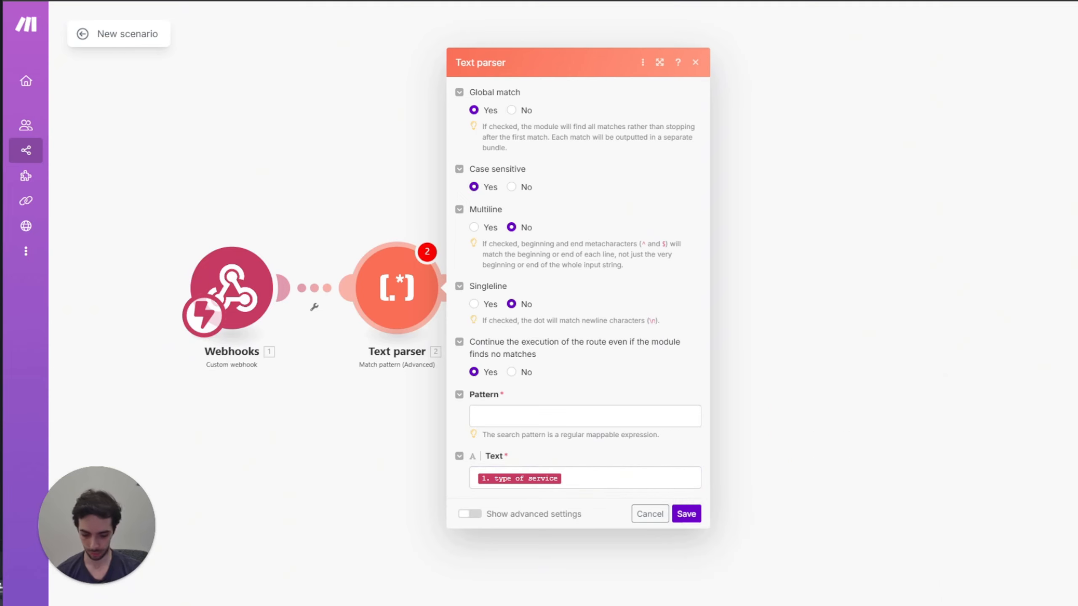
{"action": "left_click", "coordinate": [509, 416]}
{"action": "type", "text": "[^,\\[\\]\\s]+"}
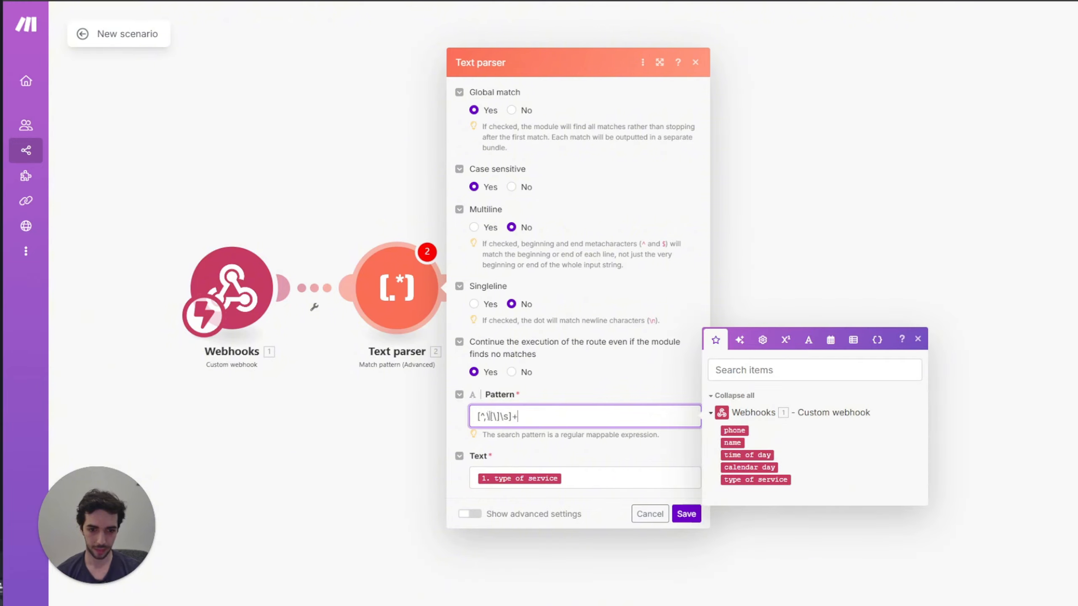
{"action": "left_click", "coordinate": [691, 513]}
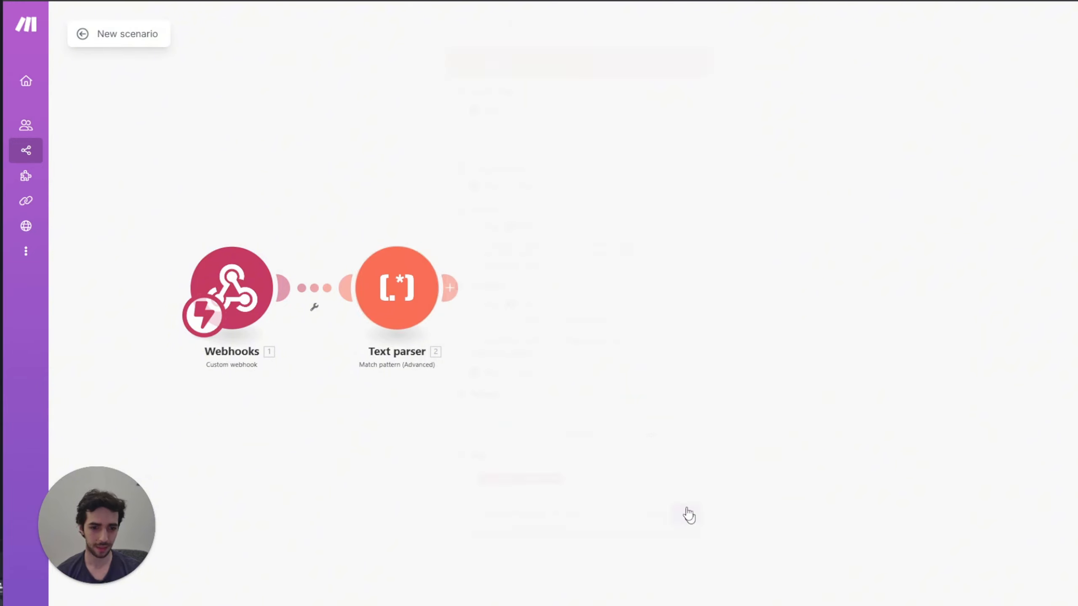
Step: Add an Array aggregator with Text parser as source, aggregating Fallback Match, and save it
{"action": "left_click", "coordinate": [449, 286]}
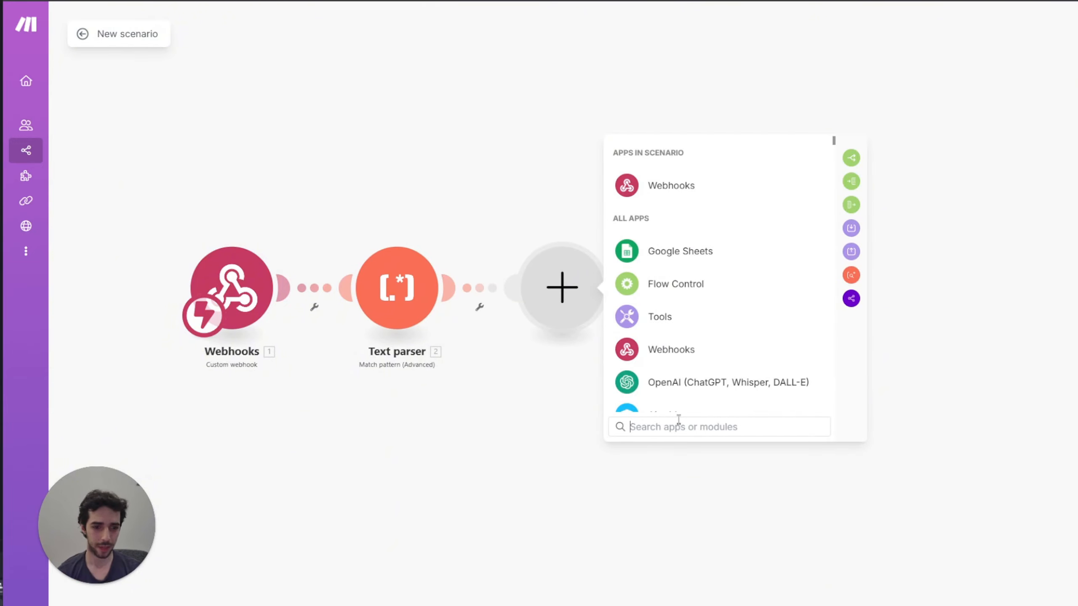
{"action": "type", "text": "ARRA"}
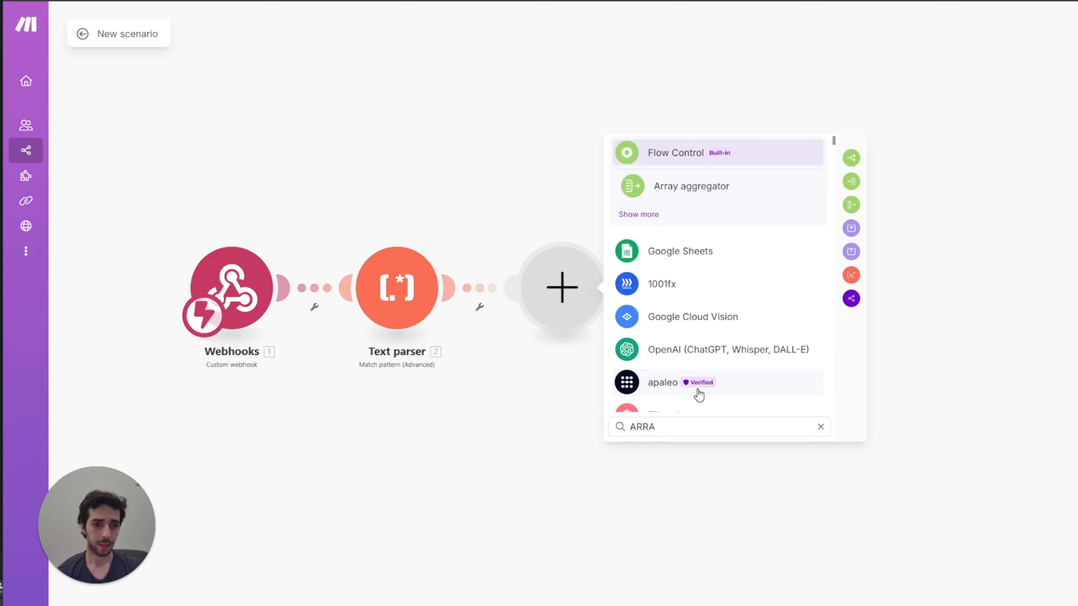
{"action": "key", "text": "Down"}
{"action": "key", "text": "Return"}
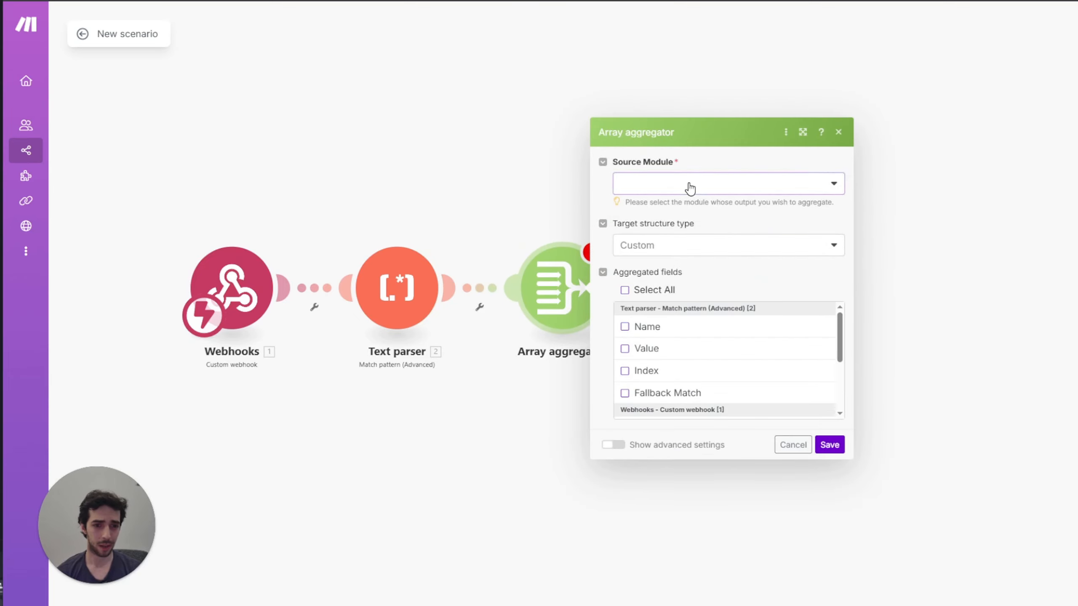
{"action": "left_click", "coordinate": [689, 188]}
{"action": "left_click", "coordinate": [684, 204]}
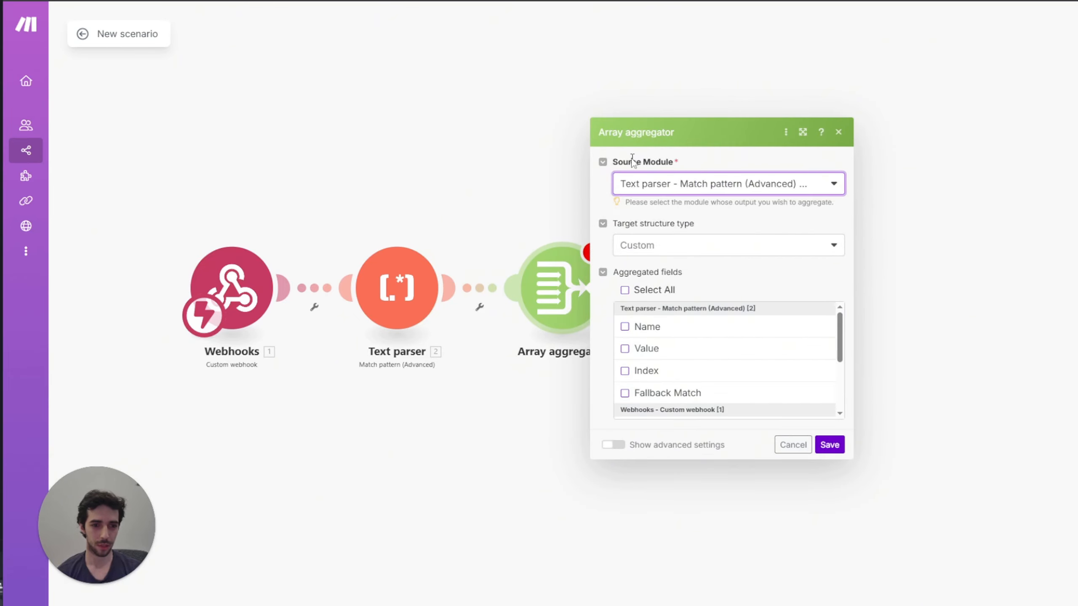
{"action": "scroll", "coordinate": [659, 346], "scroll_direction": "down", "scroll_amount": 2}
{"action": "left_click", "coordinate": [645, 335]}
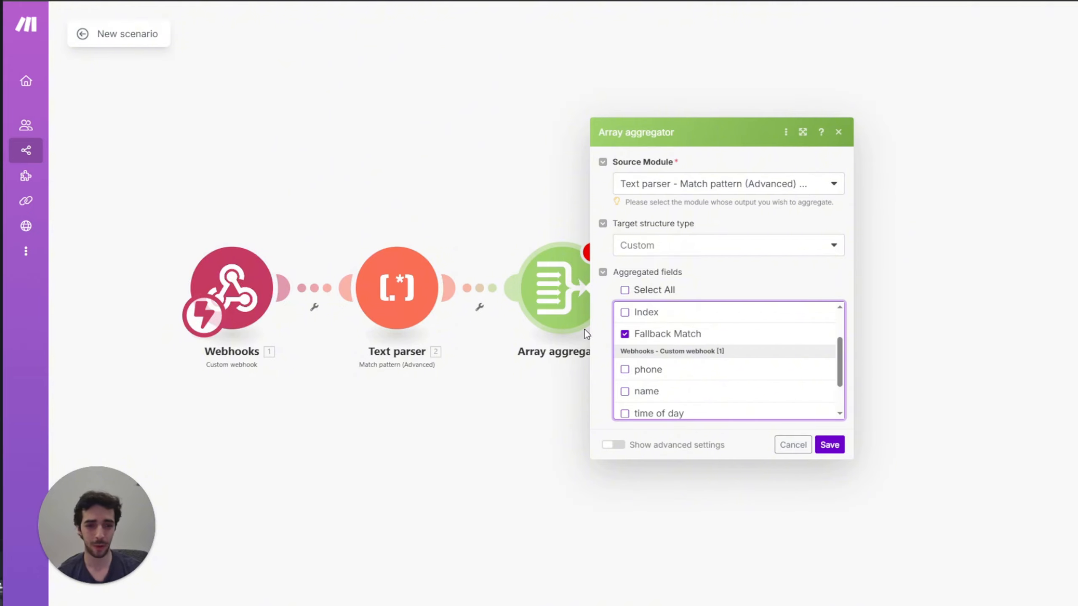
{"action": "left_click_drag", "start_coordinate": [526, 162], "coordinate": [429, 151]}
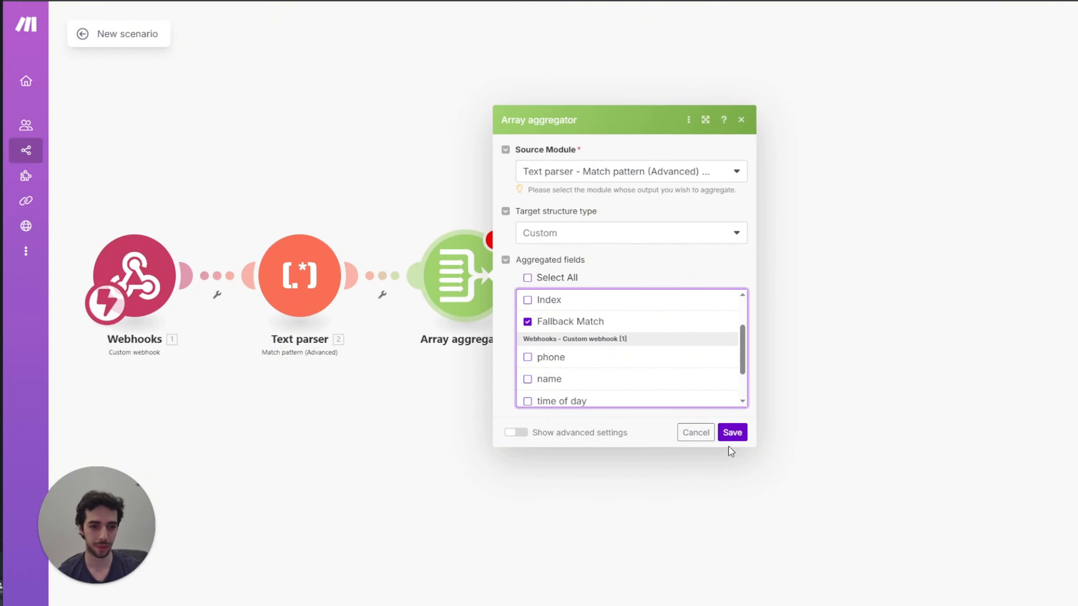
{"action": "left_click", "coordinate": [734, 433]}
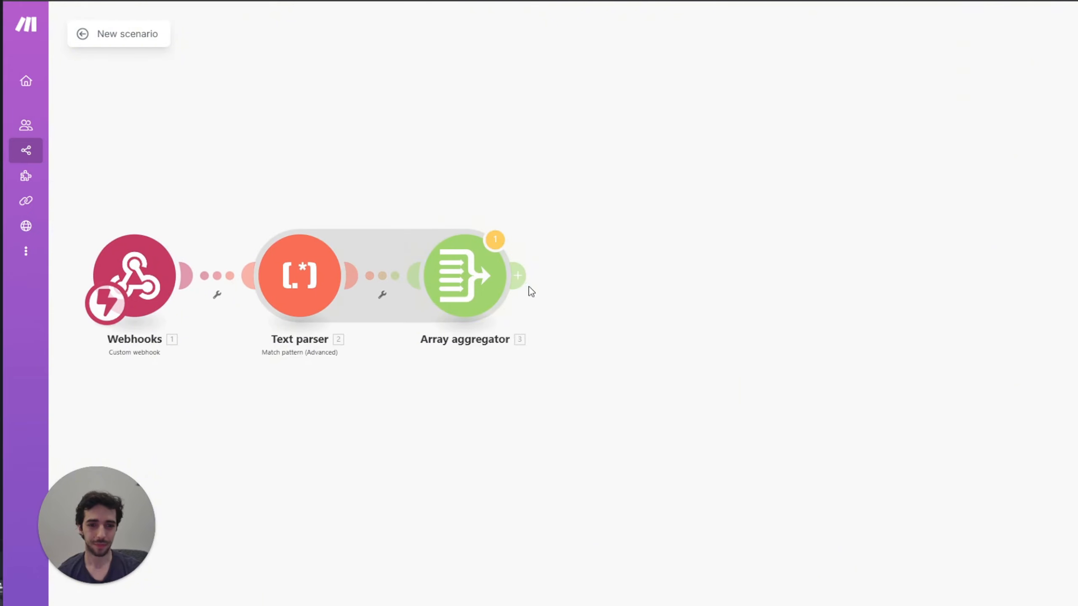
Step: Add a Tools Set multiple variables module with first service = get(3. Array[]; 1)
{"action": "left_click", "coordinate": [521, 276]}
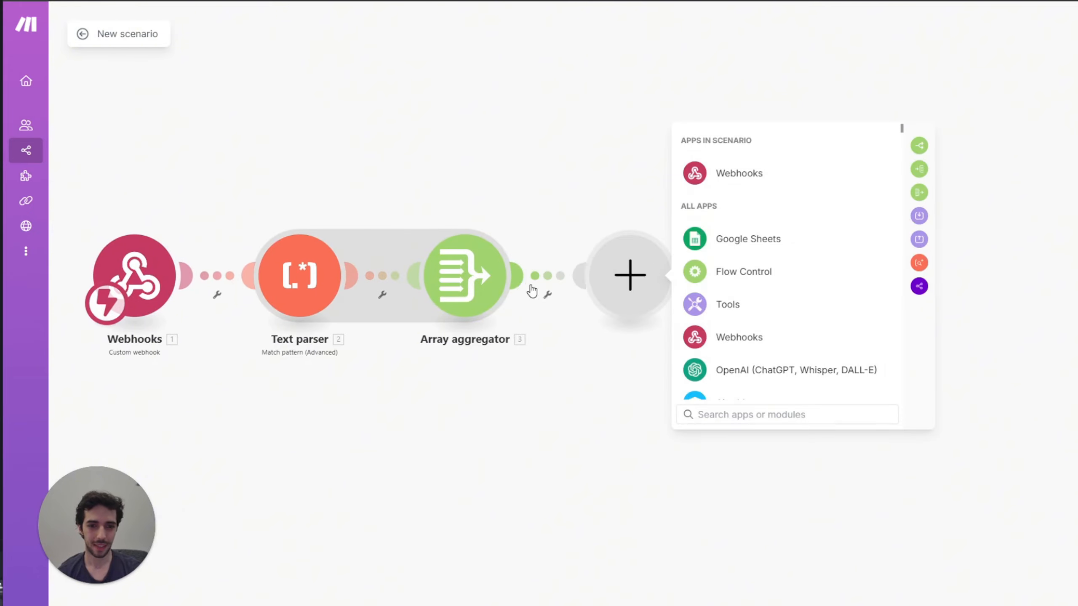
{"action": "left_click", "coordinate": [730, 308]}
{"action": "scroll", "coordinate": [776, 331], "scroll_direction": "down", "scroll_amount": 1}
{"action": "left_click", "coordinate": [780, 293]}
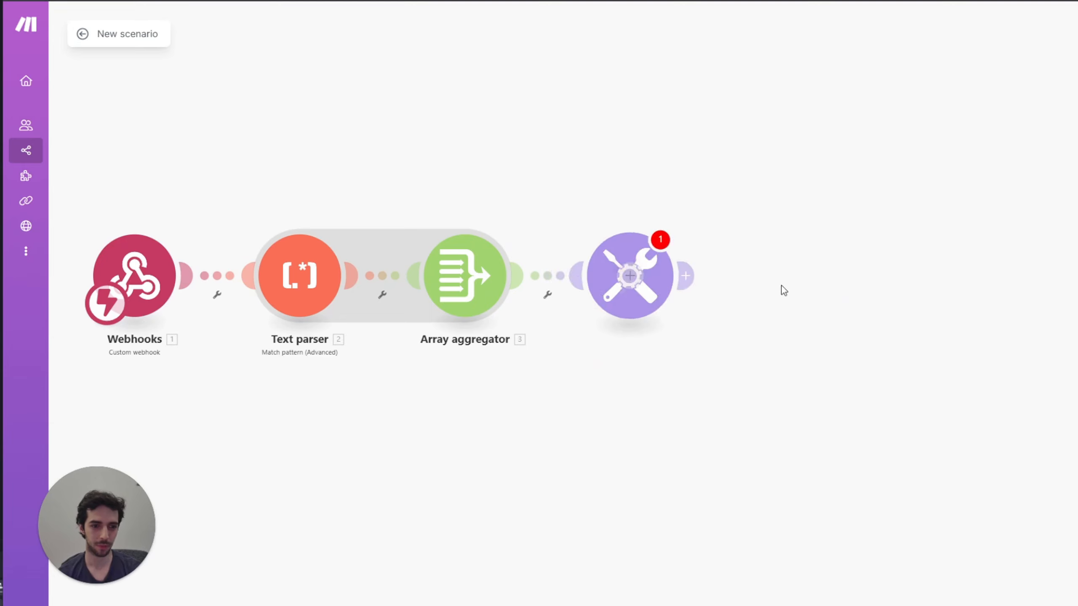
{"action": "left_click", "coordinate": [727, 285]}
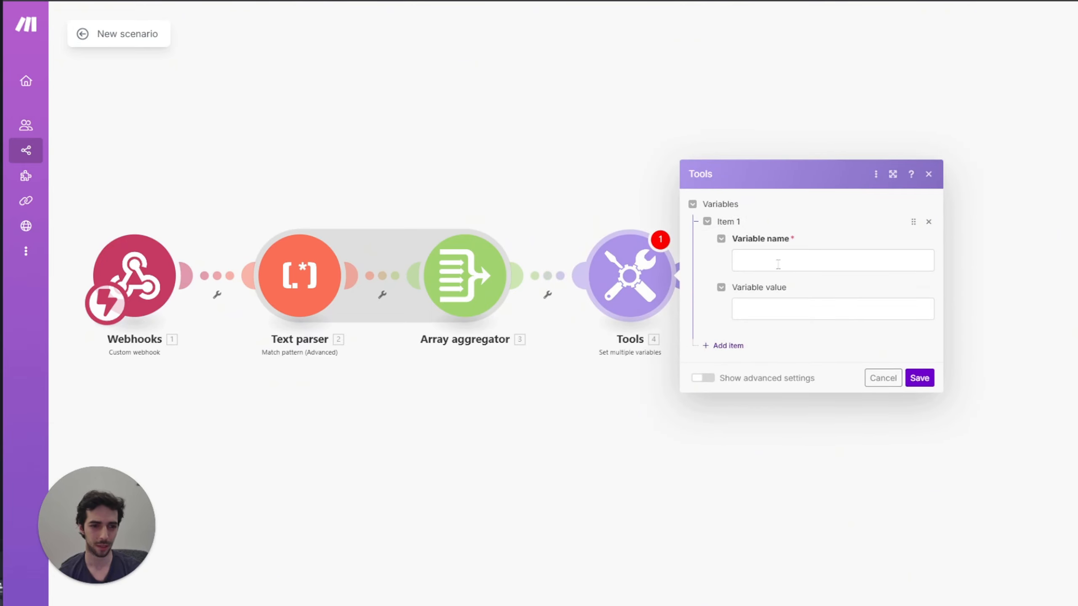
{"action": "left_click", "coordinate": [778, 263]}
{"action": "key", "text": "BackSpace"}
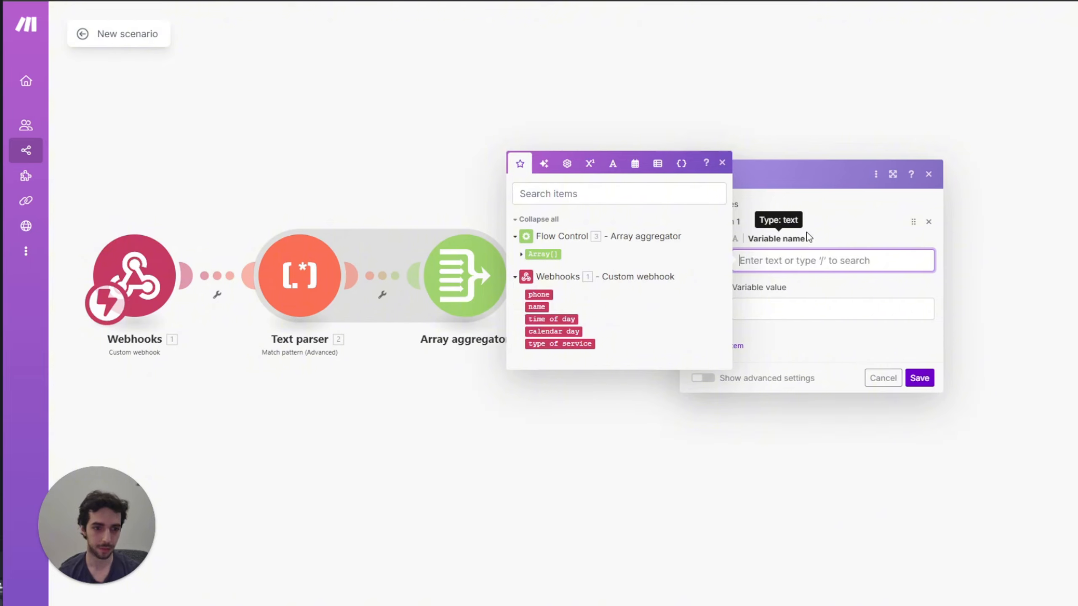
{"action": "type", "text": "first service"}
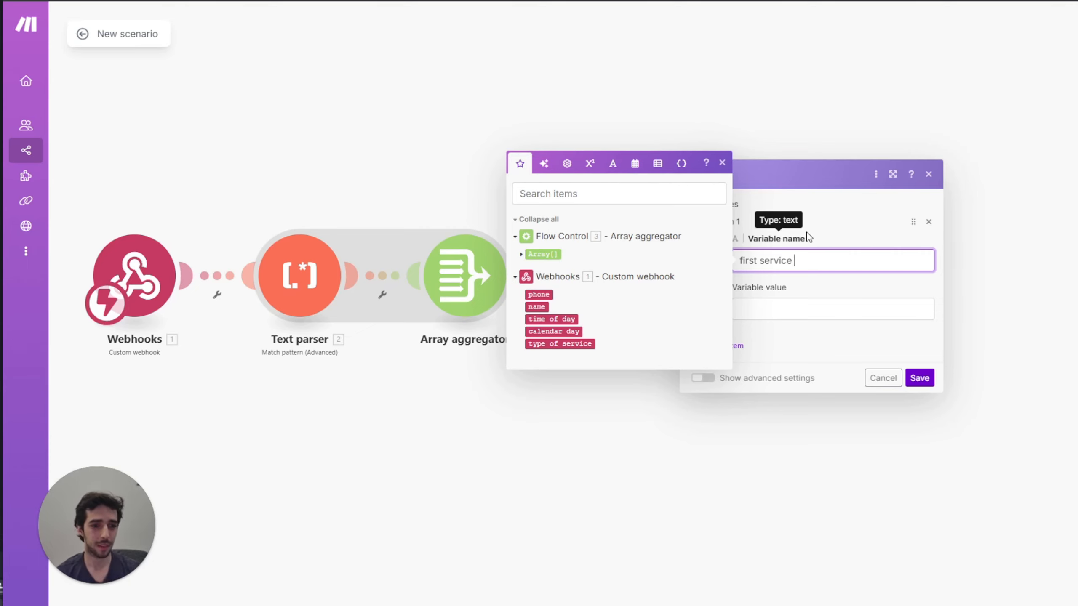
{"action": "left_click", "coordinate": [778, 302]}
{"action": "left_click", "coordinate": [811, 260]}
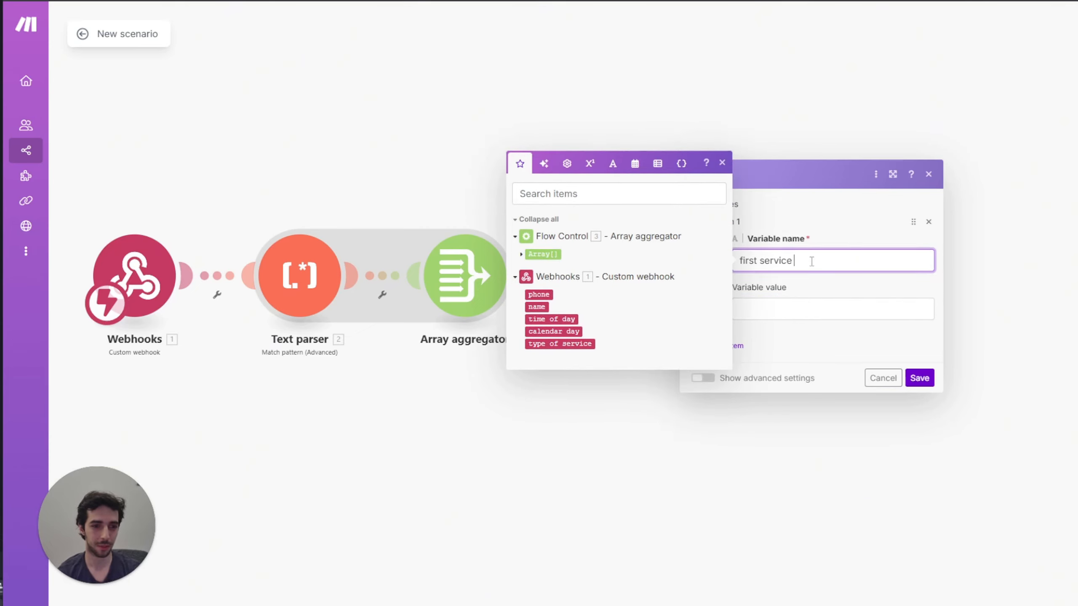
{"action": "left_click", "coordinate": [801, 299]}
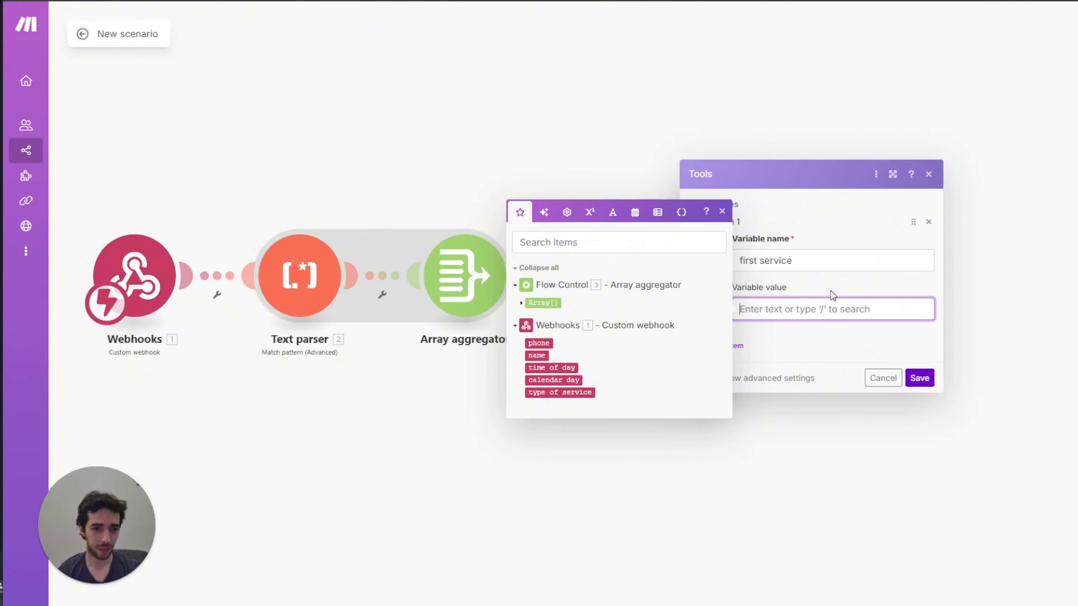
{"action": "type", "text": "get("}
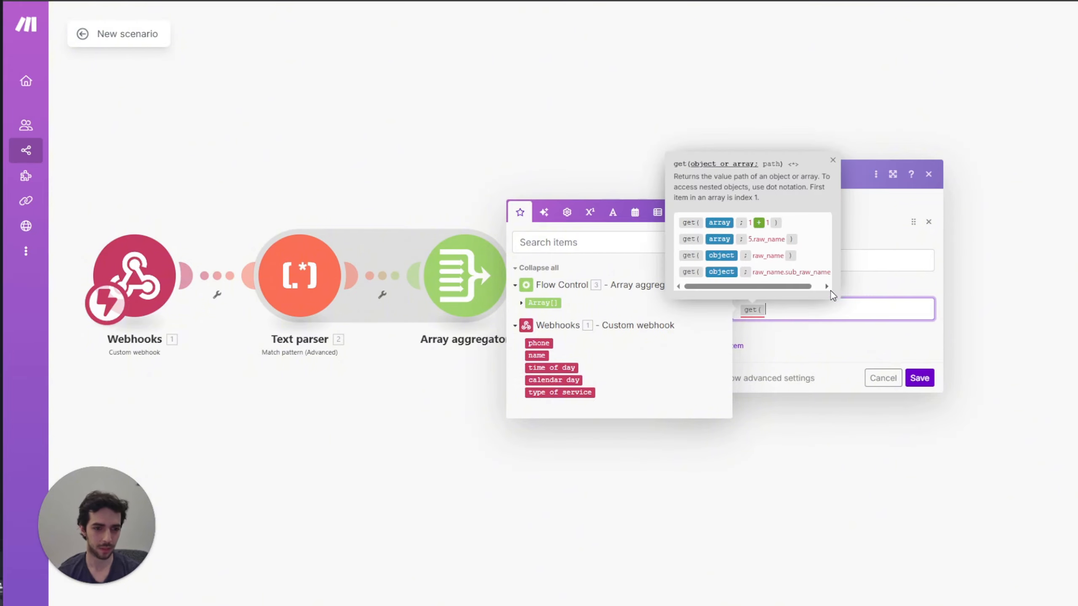
{"action": "left_click", "coordinate": [543, 303]}
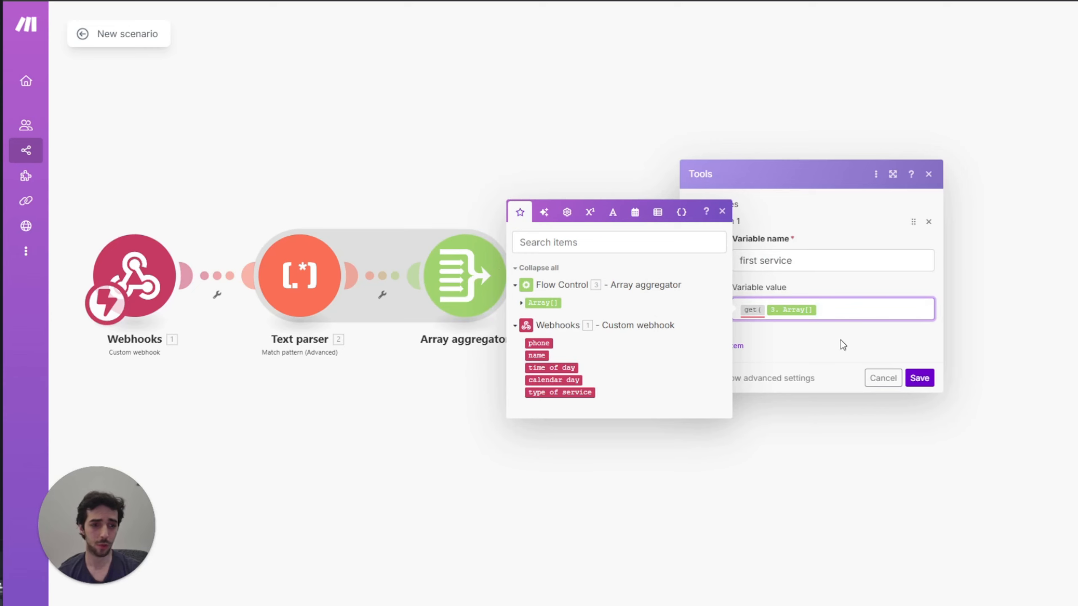
{"action": "type", "text": "; 1 "}
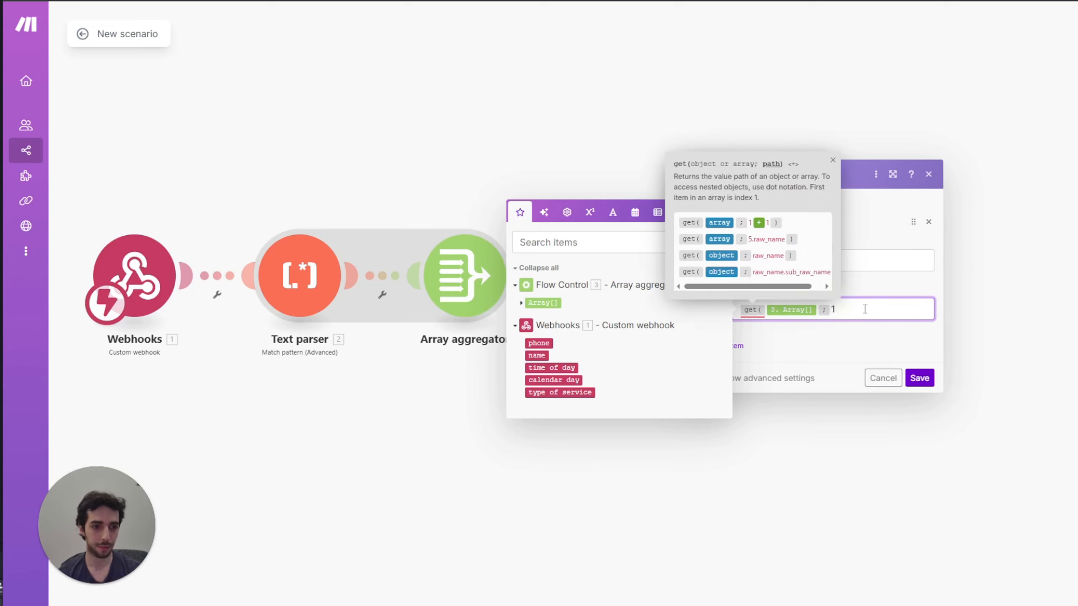
{"action": "type", "text": ")"}
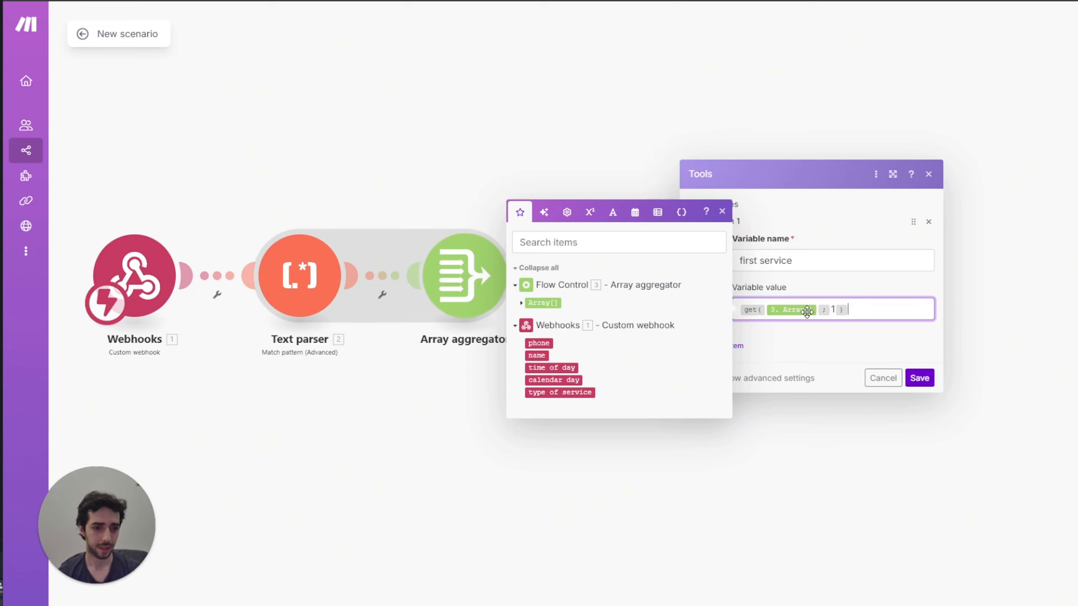
Step: Add a service count variable set to the aggregated array 3. Array[] and save
{"action": "left_click", "coordinate": [737, 346]}
{"action": "left_click", "coordinate": [713, 300]}
{"action": "type", "text": "SE"}
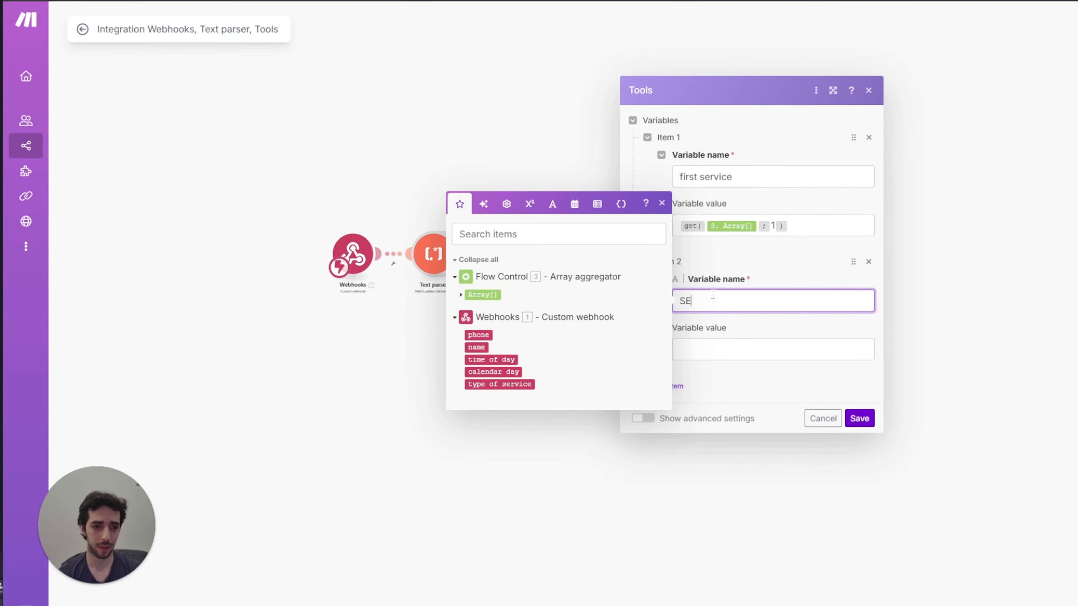
{"action": "key", "text": "BackSpace"}
{"action": "key", "text": "BackSpace"}
{"action": "type", "text": "service count"}
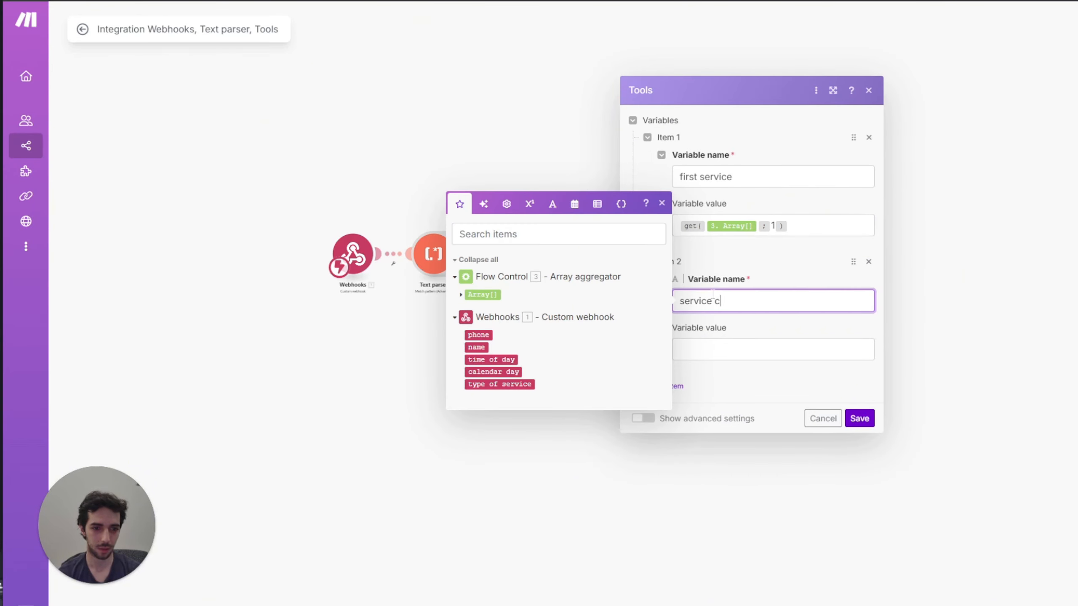
{"action": "left_click", "coordinate": [713, 348]}
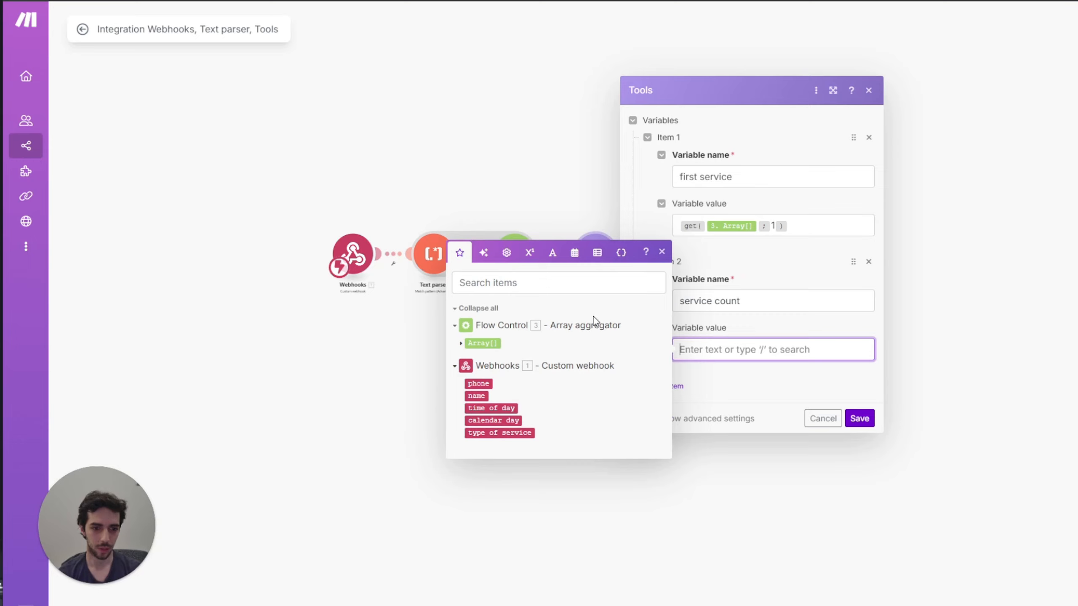
{"action": "left_click", "coordinate": [482, 343]}
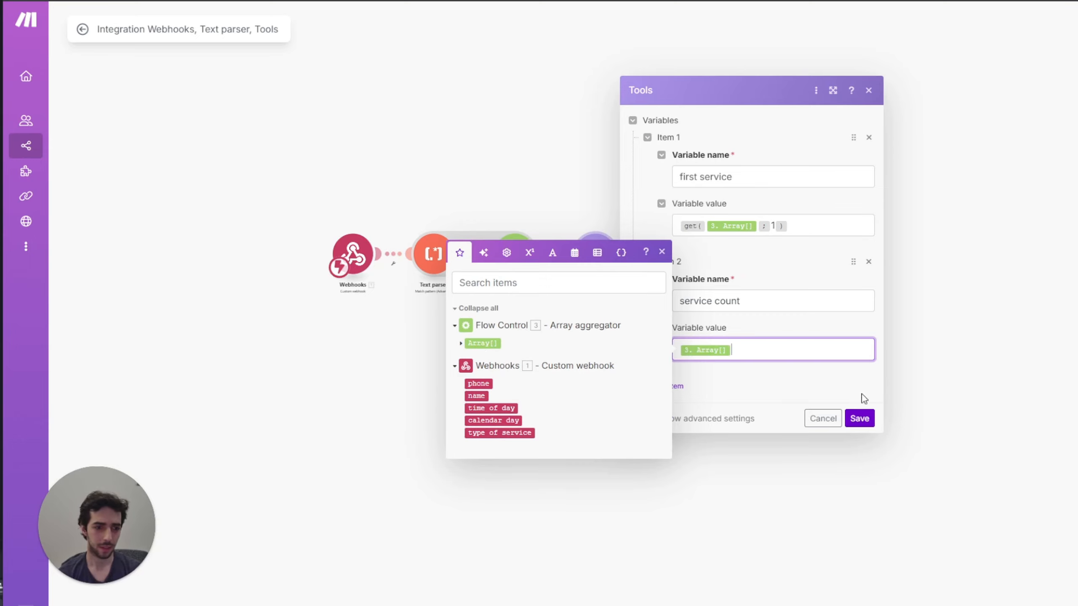
{"action": "left_click", "coordinate": [859, 418]}
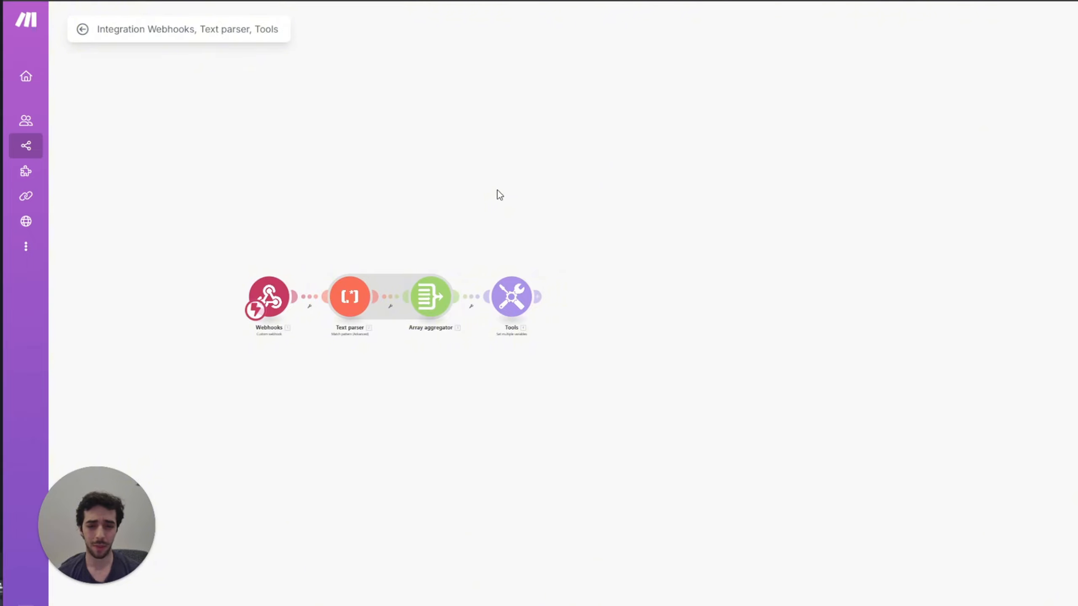
Step: Add an Airtable Search Records module after the Tools module
{"action": "left_click_drag", "start_coordinate": [561, 219], "coordinate": [521, 205]}
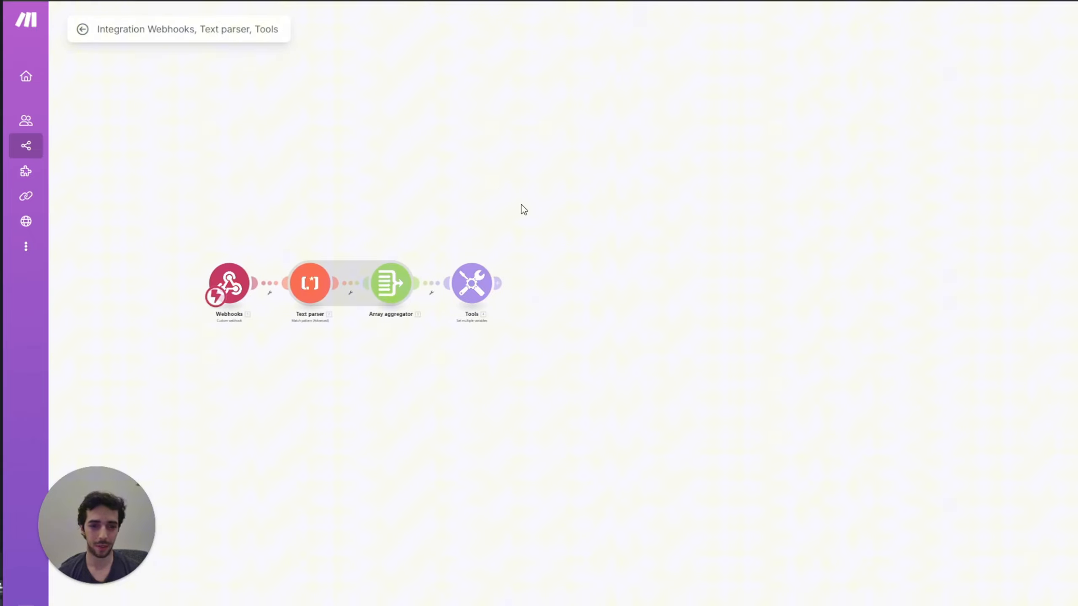
{"action": "left_click", "coordinate": [499, 284]}
{"action": "scroll", "coordinate": [648, 369], "scroll_direction": "down", "scroll_amount": 3}
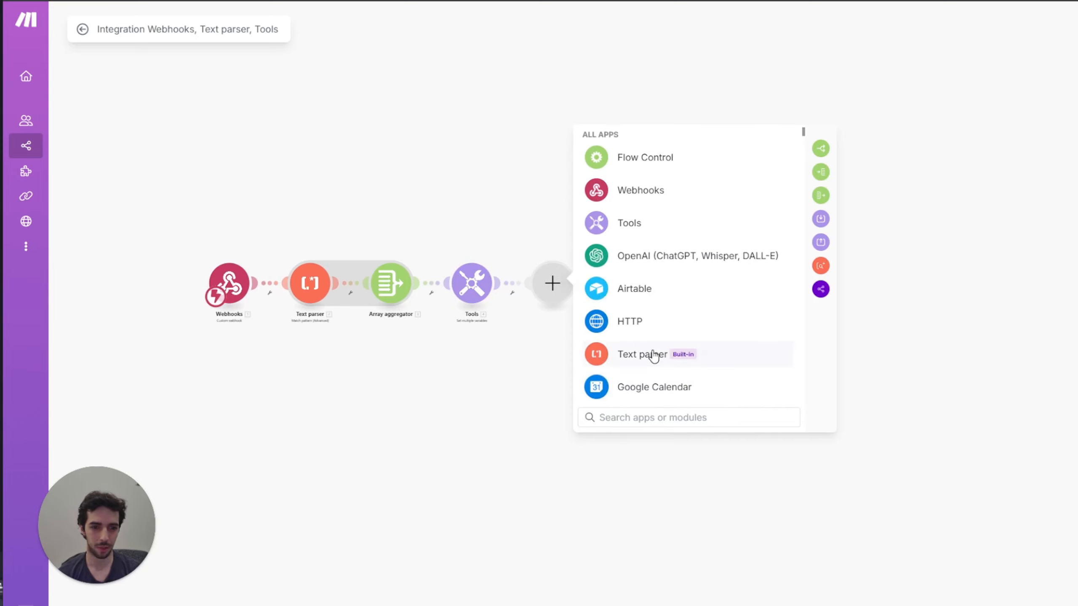
{"action": "left_click", "coordinate": [650, 292]}
{"action": "left_click", "coordinate": [679, 234]}
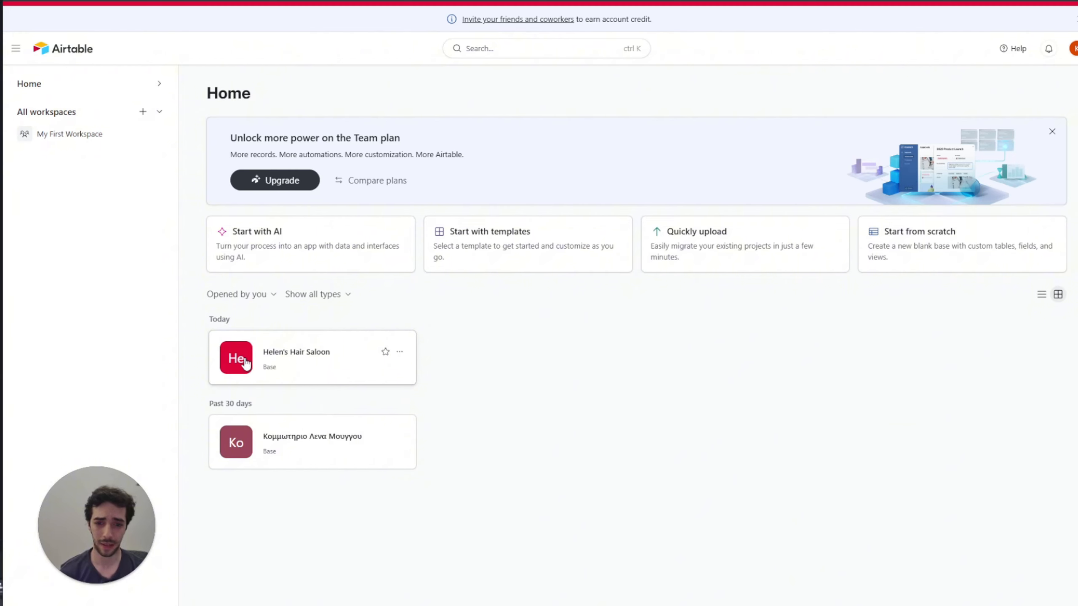
Step: Open the hair saloon base and select Table 1's SLOT START TIME column
{"action": "left_click", "coordinate": [310, 365]}
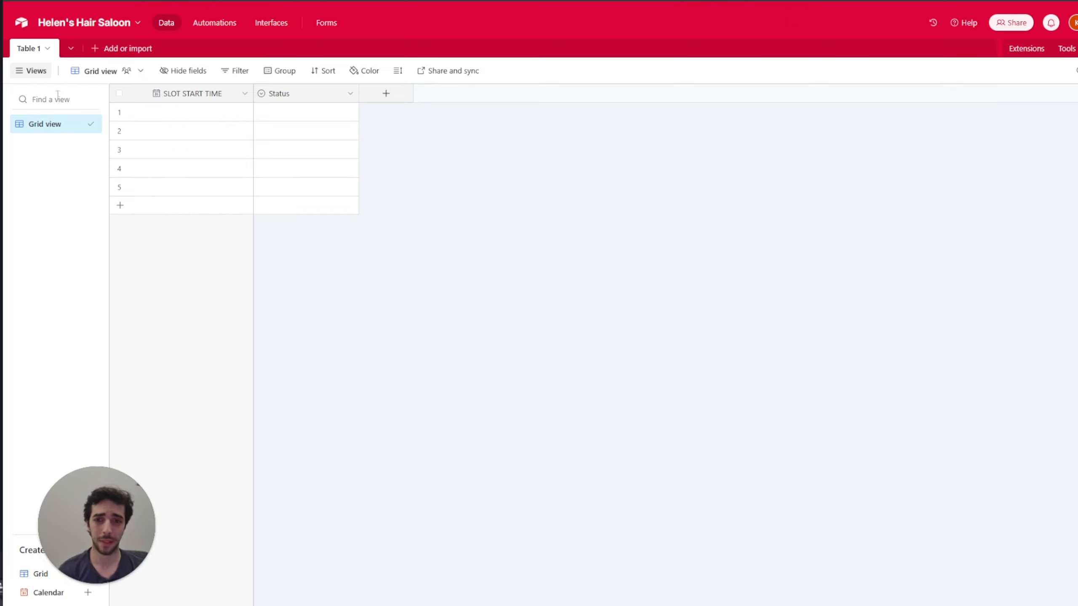
{"action": "left_click", "coordinate": [178, 93]}
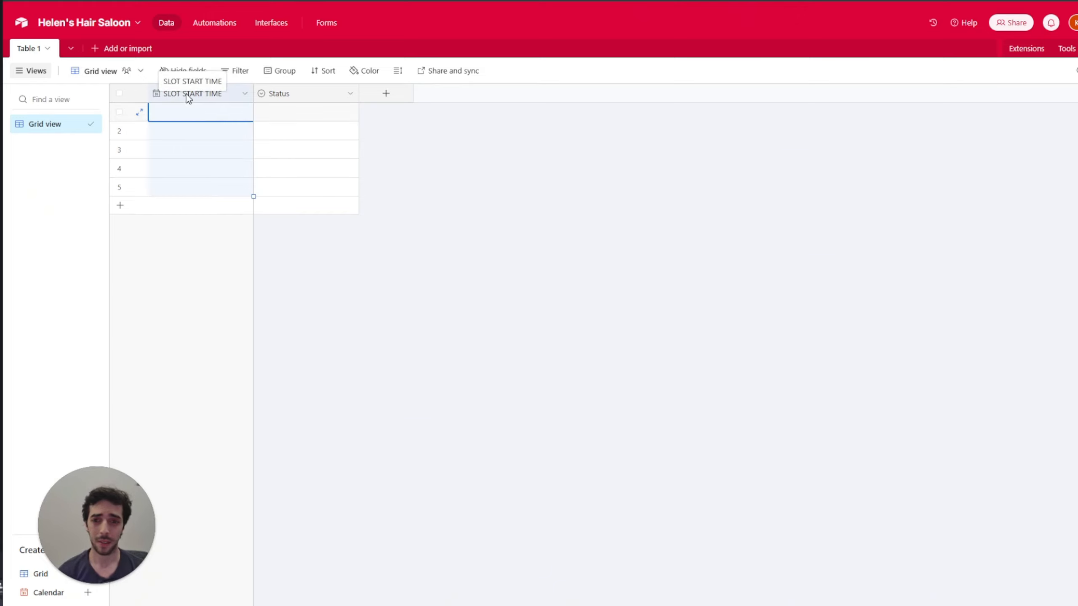
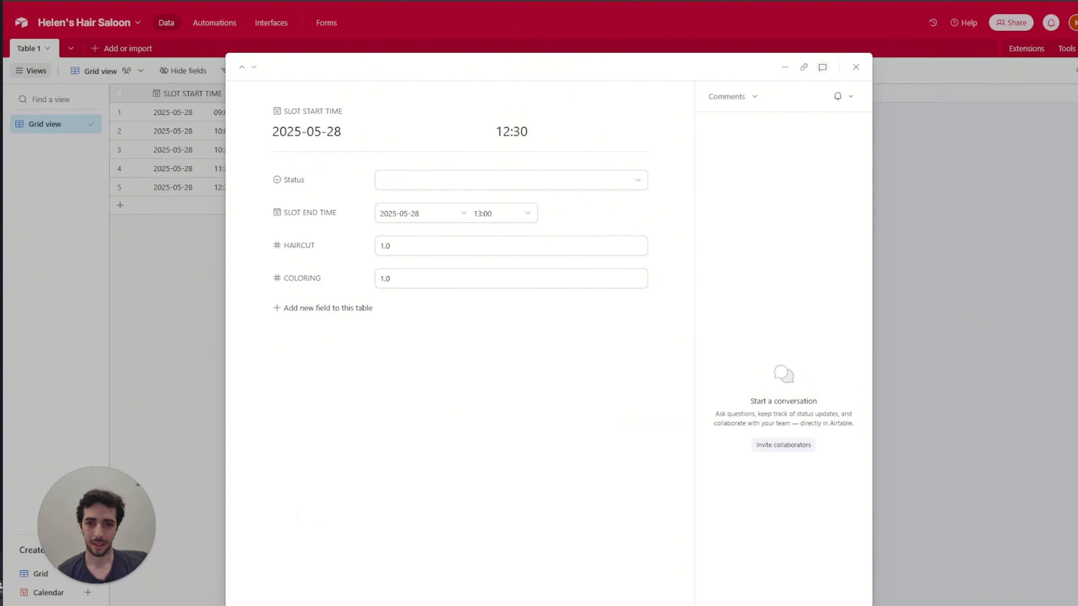
Step: Close the expanded slot record and return to the Airtable Home page
{"action": "left_click", "coordinate": [196, 345]}
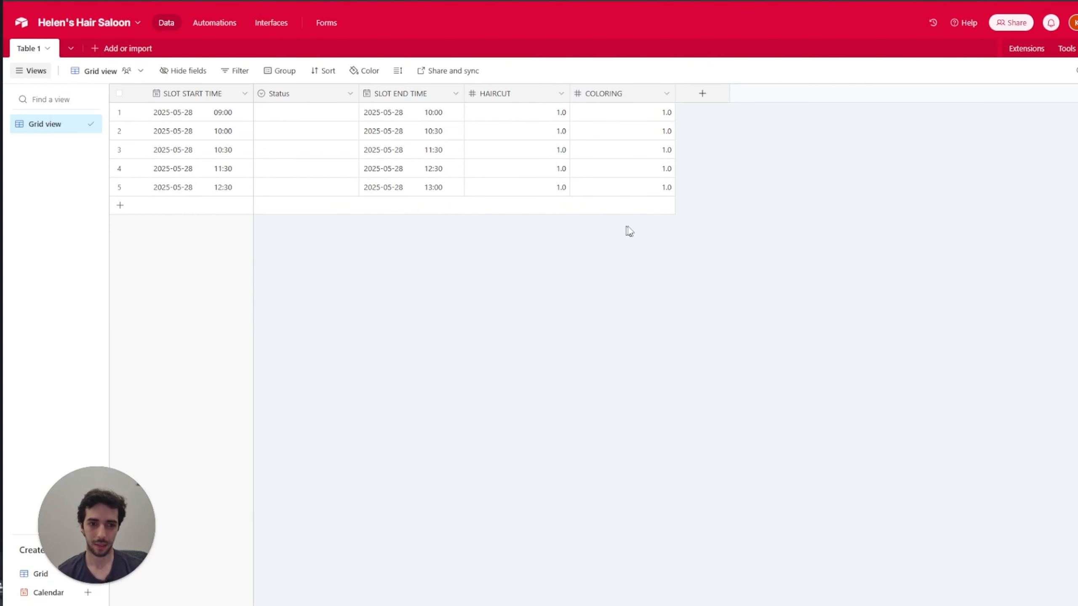
{"action": "left_click", "coordinate": [20, 23]}
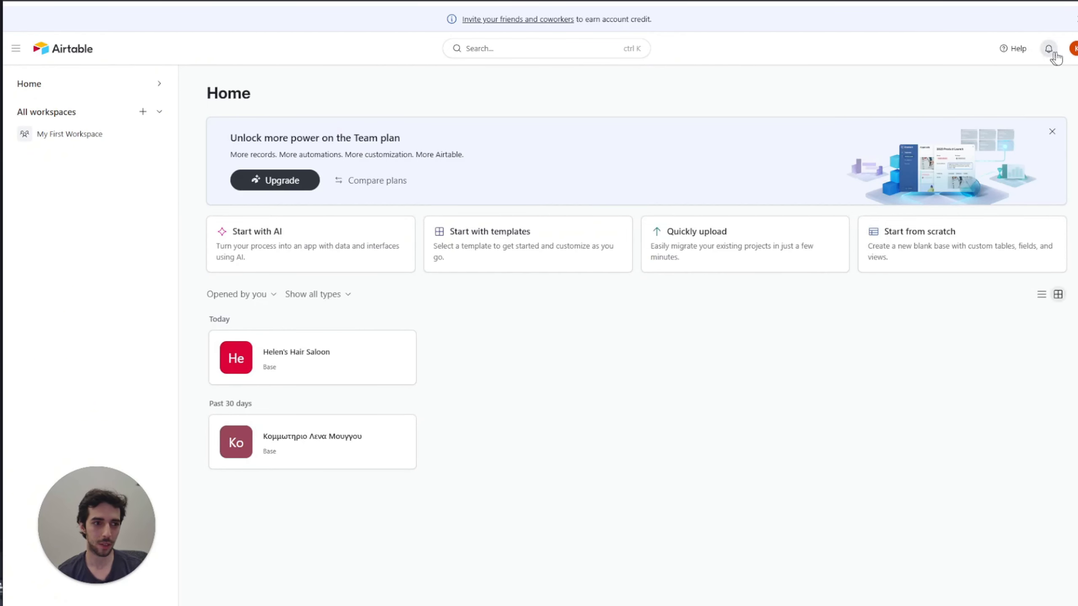
Step: Open the Helen's Hair Saloon (make.com) token from Account's Personal access tokens list
{"action": "left_click", "coordinate": [1073, 49]}
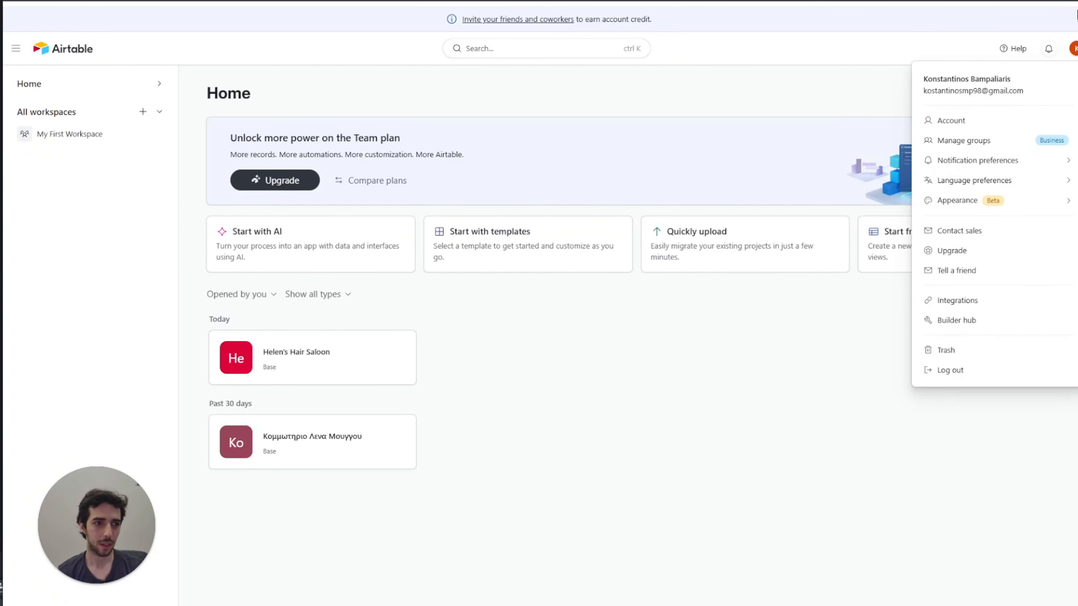
{"action": "left_click", "coordinate": [980, 124]}
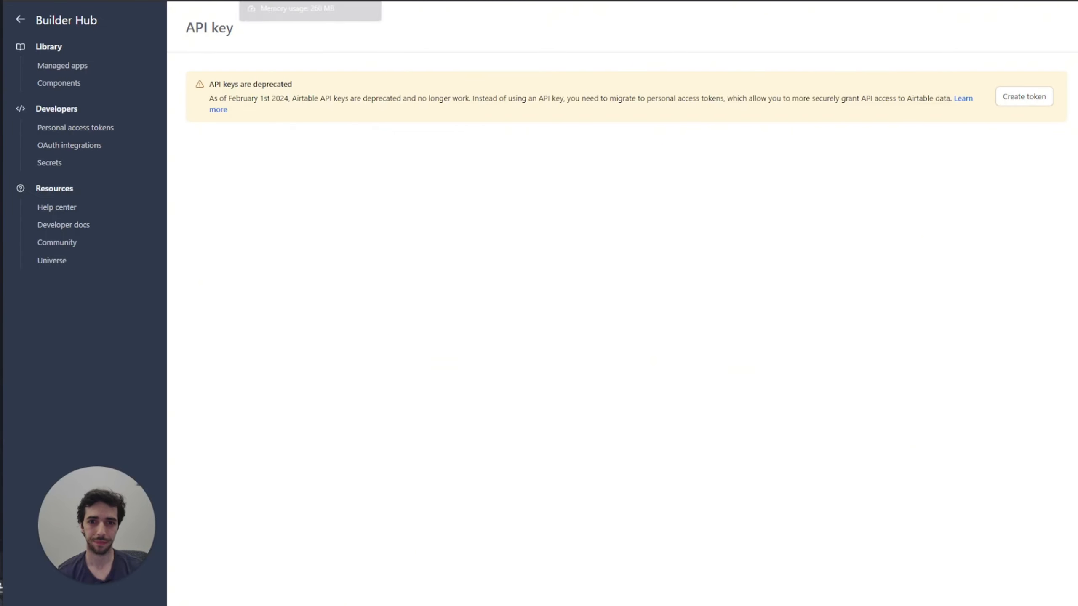
{"action": "left_click", "coordinate": [51, 129]}
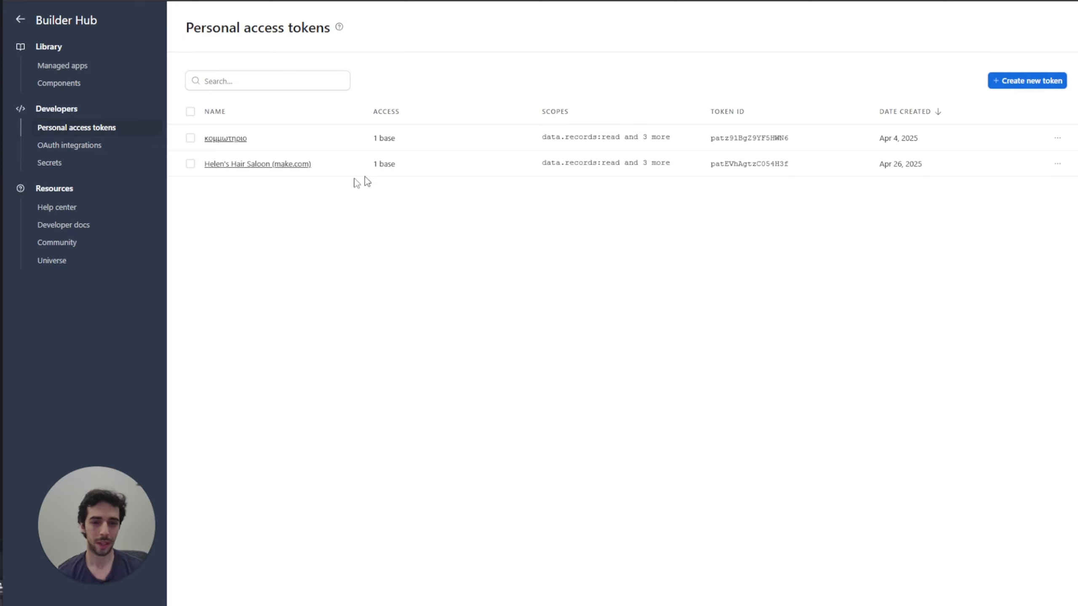
{"action": "left_click", "coordinate": [255, 165]}
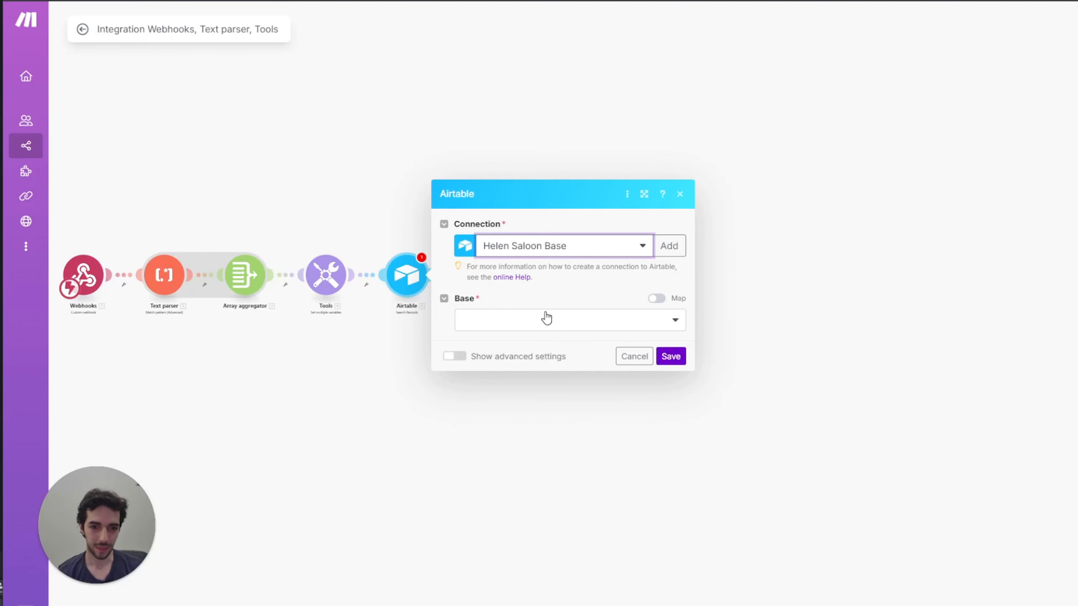
Step: Start a new token-based Airtable connection, then cancel it to keep the existing one
{"action": "left_click", "coordinate": [646, 252]}
{"action": "left_click", "coordinate": [671, 246]}
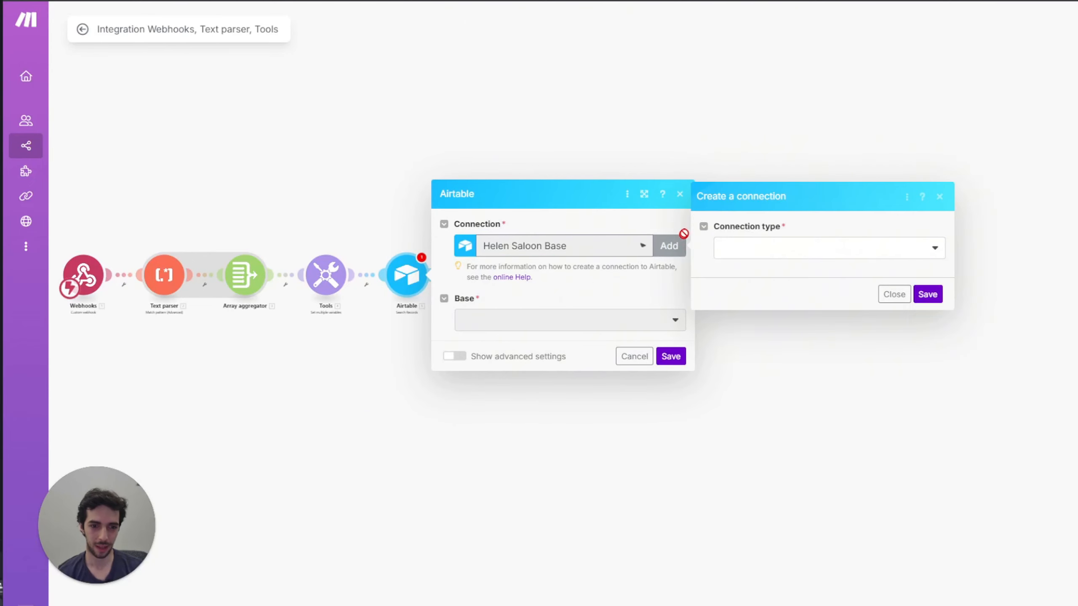
{"action": "left_click", "coordinate": [777, 254]}
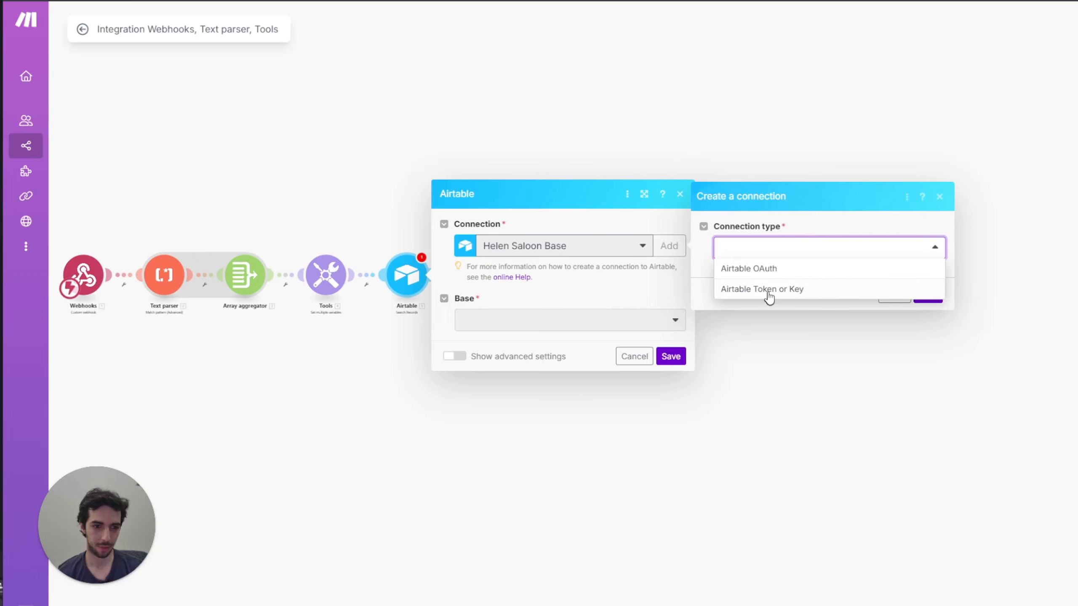
{"action": "left_click", "coordinate": [769, 297]}
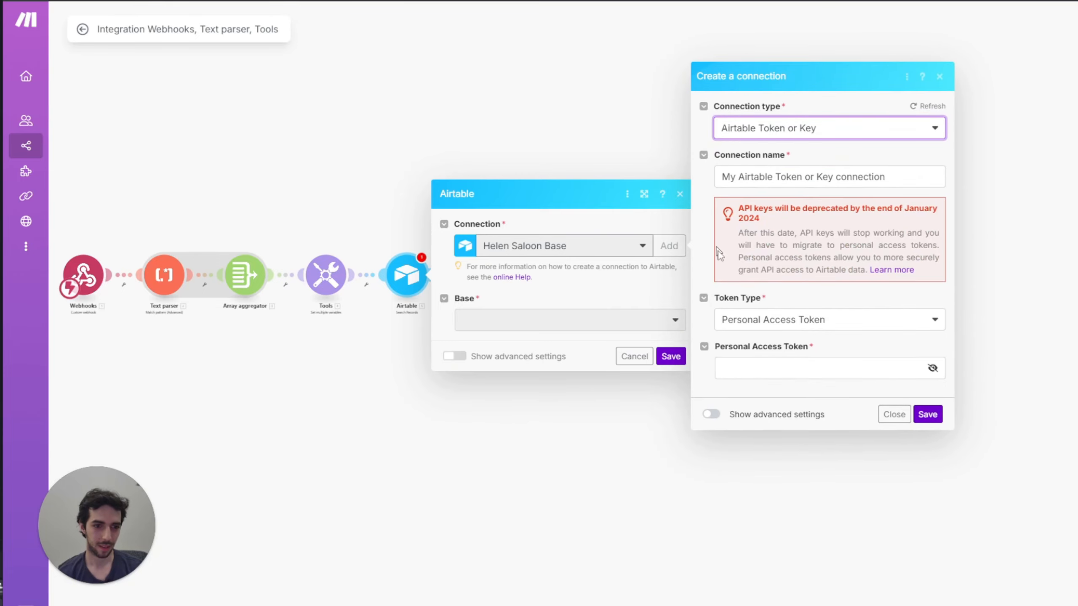
{"action": "left_click", "coordinate": [784, 374]}
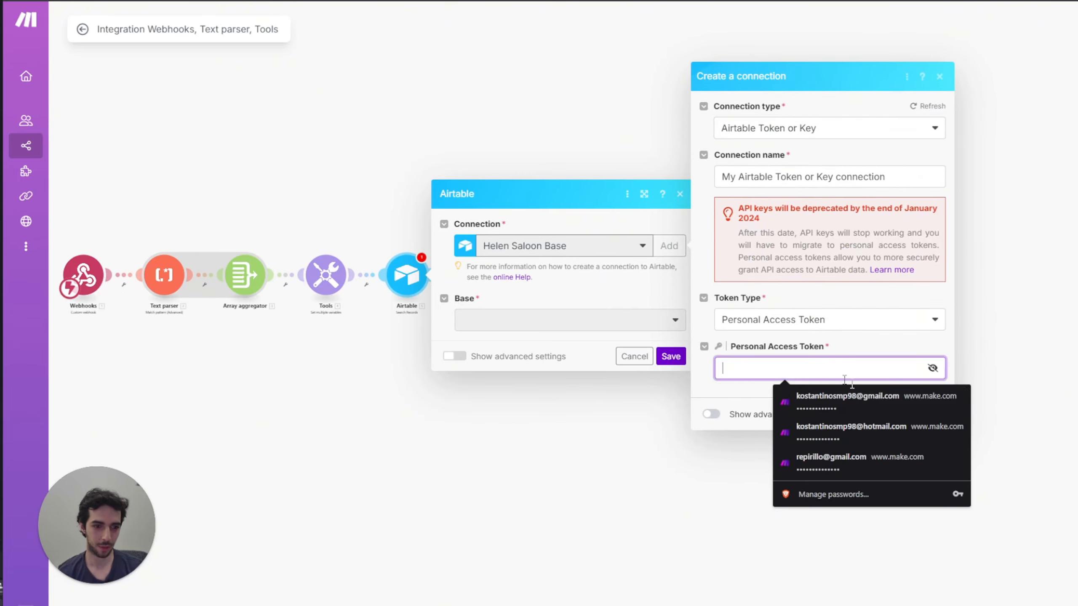
{"action": "left_click", "coordinate": [695, 466]}
{"action": "left_click", "coordinate": [409, 284]}
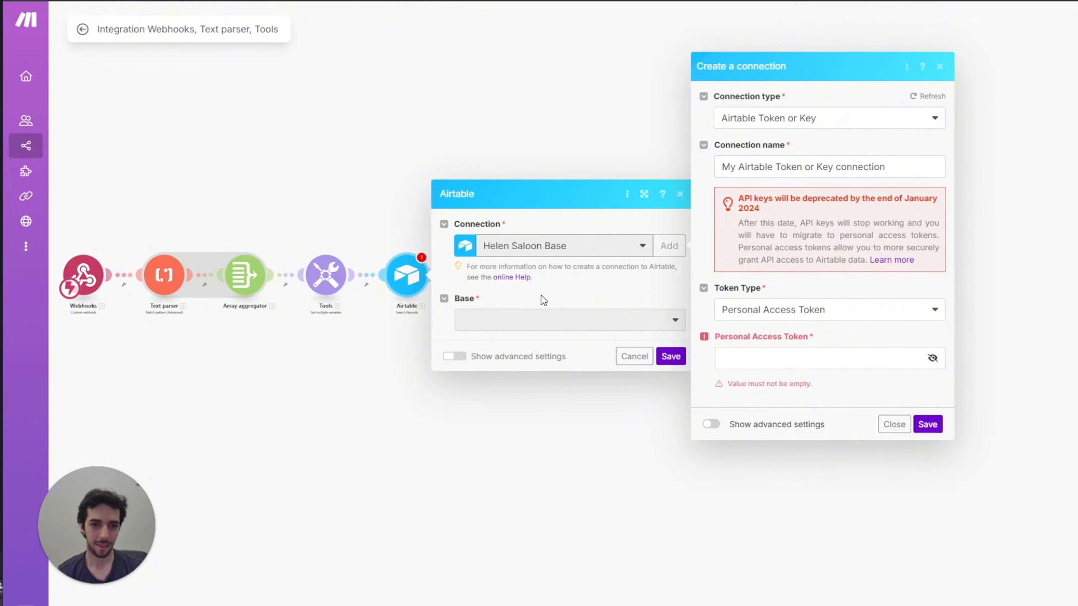
{"action": "left_click", "coordinate": [904, 424]}
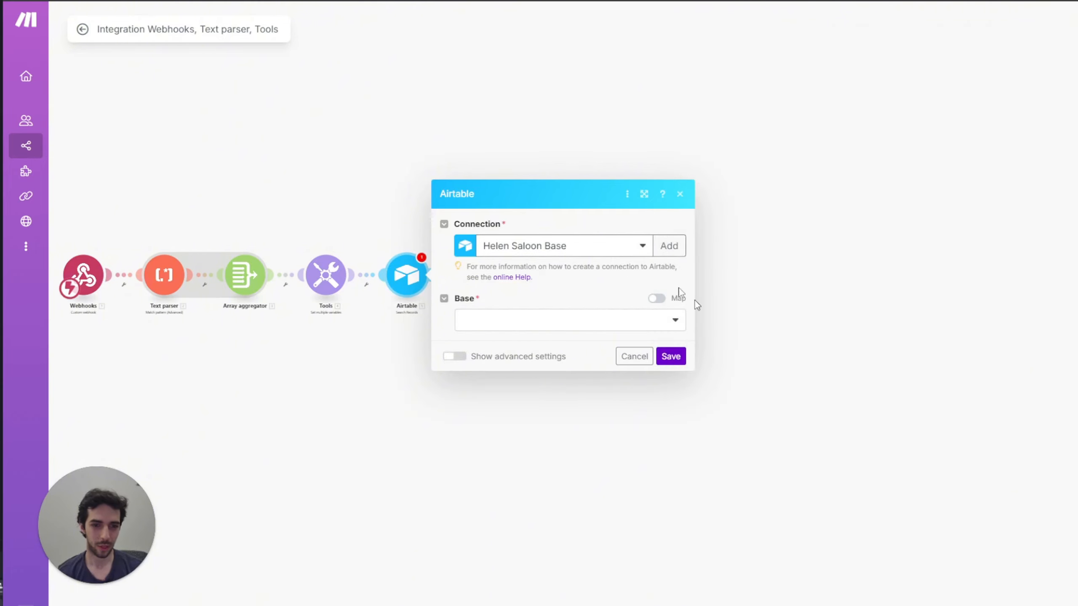
Step: Select the Helen's Hair Saloon base and Table 1 in the Airtable module
{"action": "left_click", "coordinate": [559, 325]}
{"action": "left_click", "coordinate": [515, 342]}
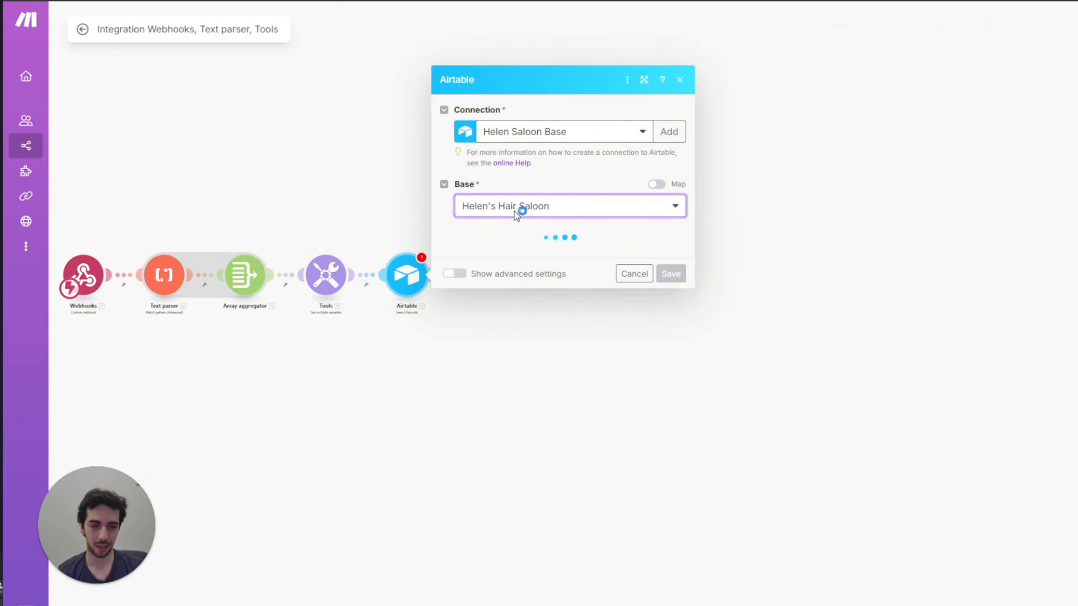
{"action": "left_click", "coordinate": [530, 256]}
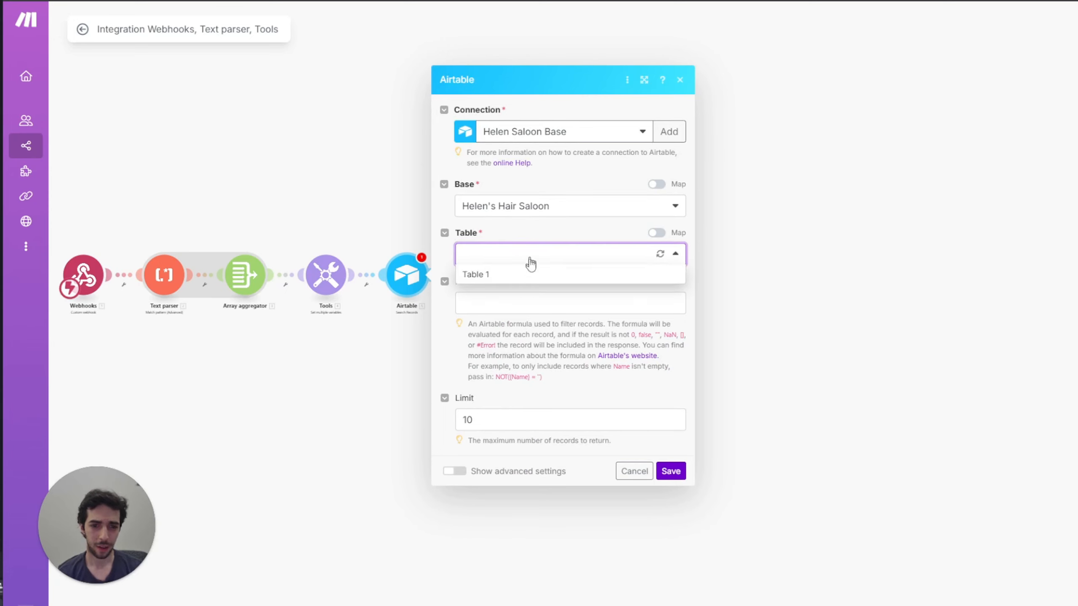
{"action": "left_click", "coordinate": [524, 274]}
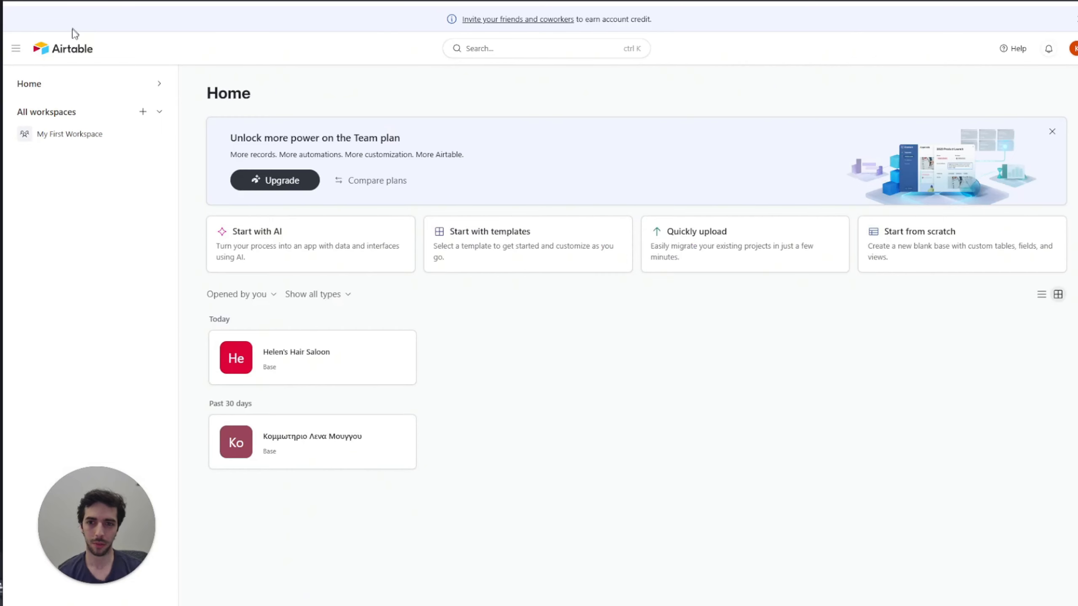
{"action": "left_click", "coordinate": [316, 365]}
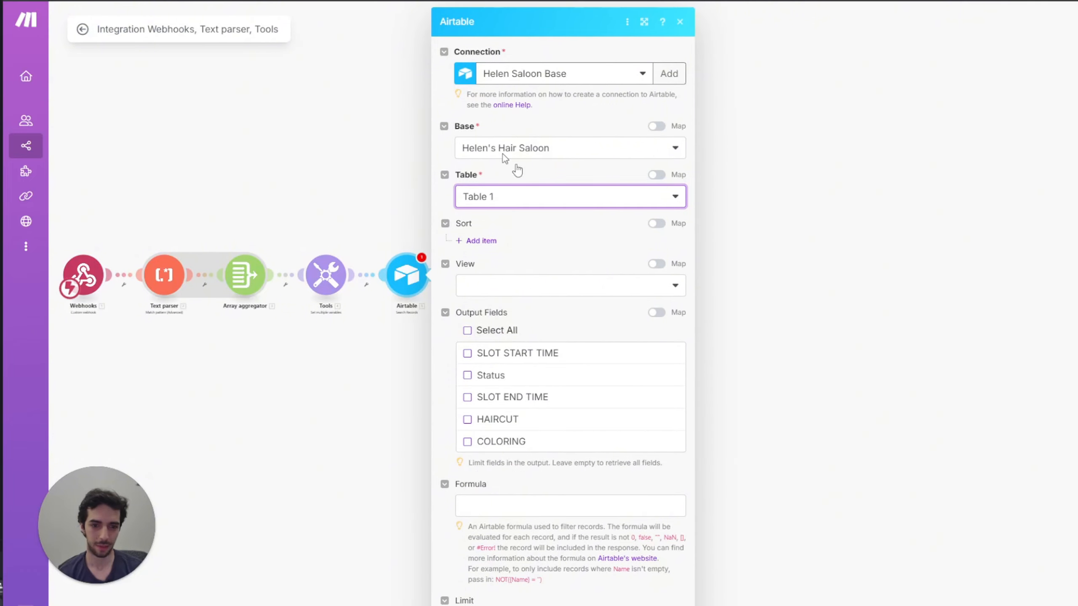
Step: Paste the AND(DATETIME_FORMAT({SLOT START TIME}, ...)) filter into the Formula field
{"action": "left_click", "coordinate": [504, 508]}
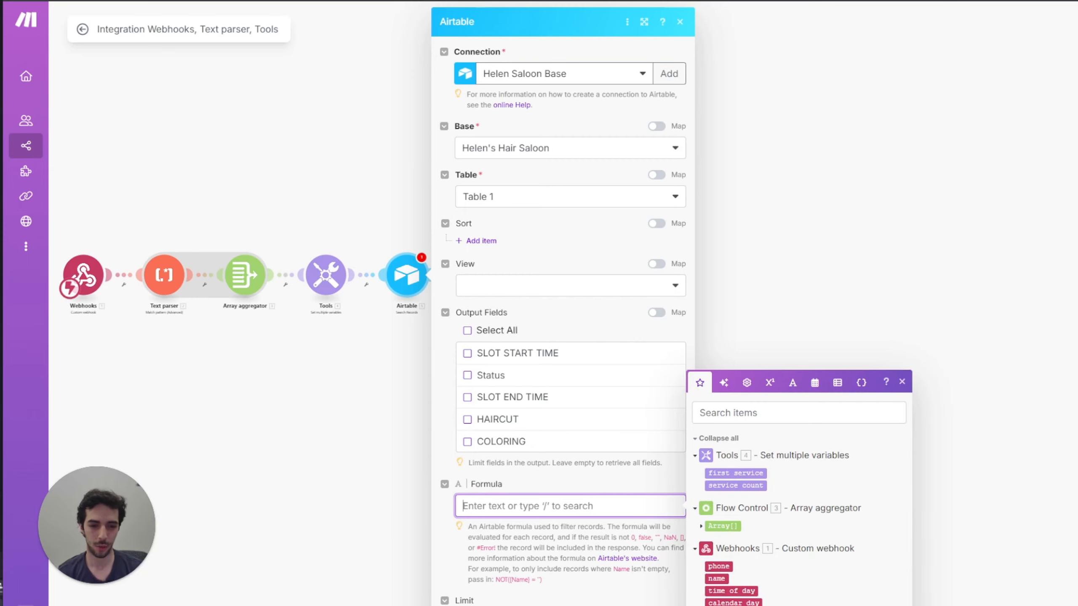
{"action": "key", "text": "Escape"}
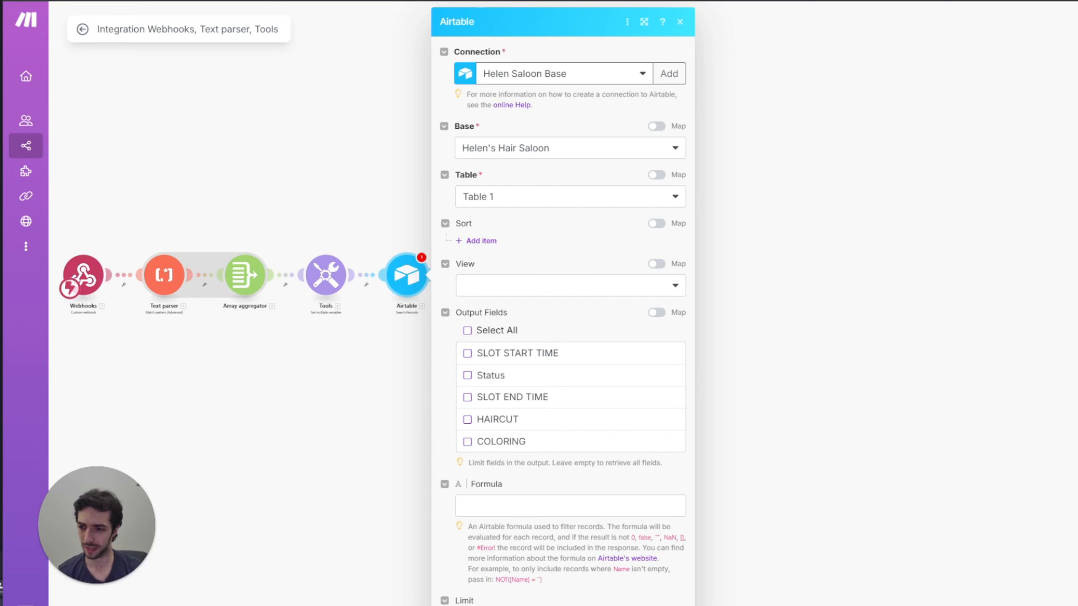
{"action": "left_click", "coordinate": [509, 505]}
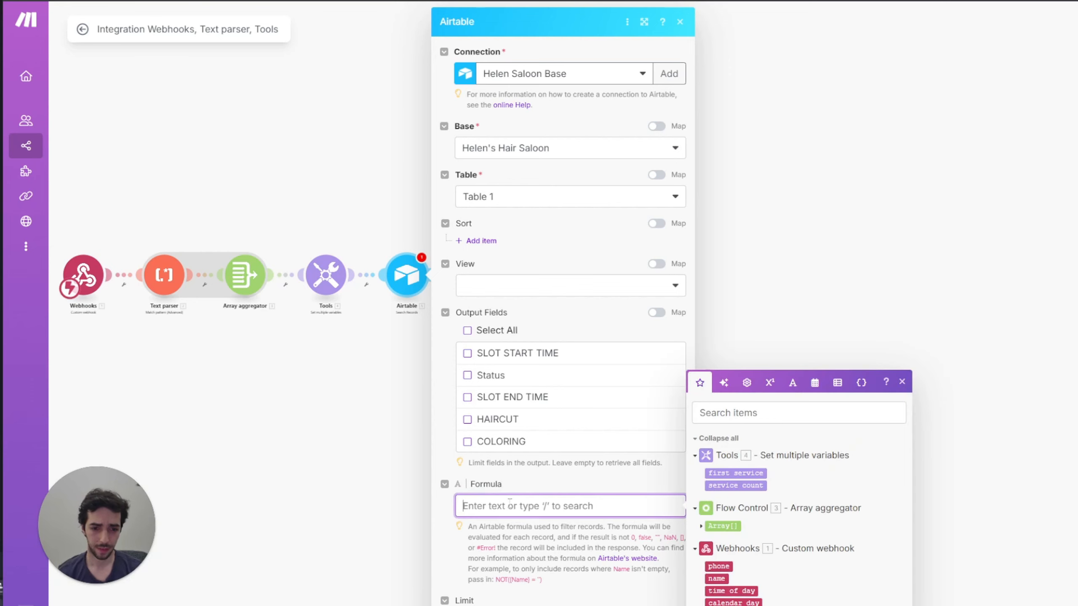
{"action": "type", "text": "AND(DATETIME_FORMAT({SLOT START TIME}, \"YYYY-MM-DD HH:mm\") = CONCATENATE(\"3.Day\", \" \", \"3.Time\"), if(7.first_service.`__IMTMATCH__` = HAIRCUT; {HAIRCUT} = 1; {COLORING} = 1))"}
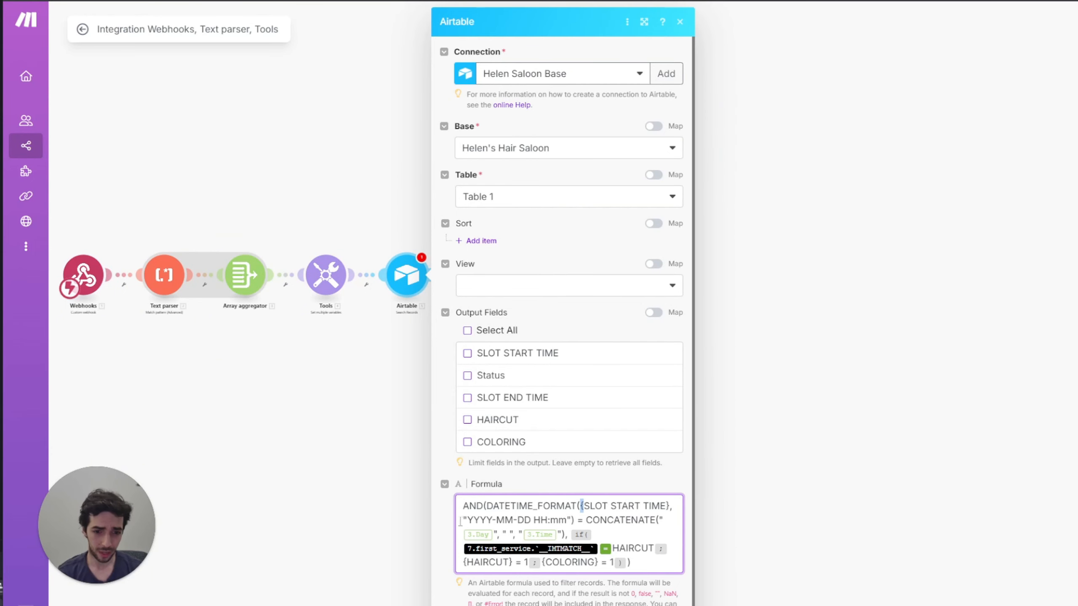
Step: Replace the outdated 3.Day and 3.Time values with the webhook's day and time
{"action": "left_click_drag", "start_coordinate": [460, 520], "coordinate": [583, 521]}
{"action": "left_click", "coordinate": [638, 520]}
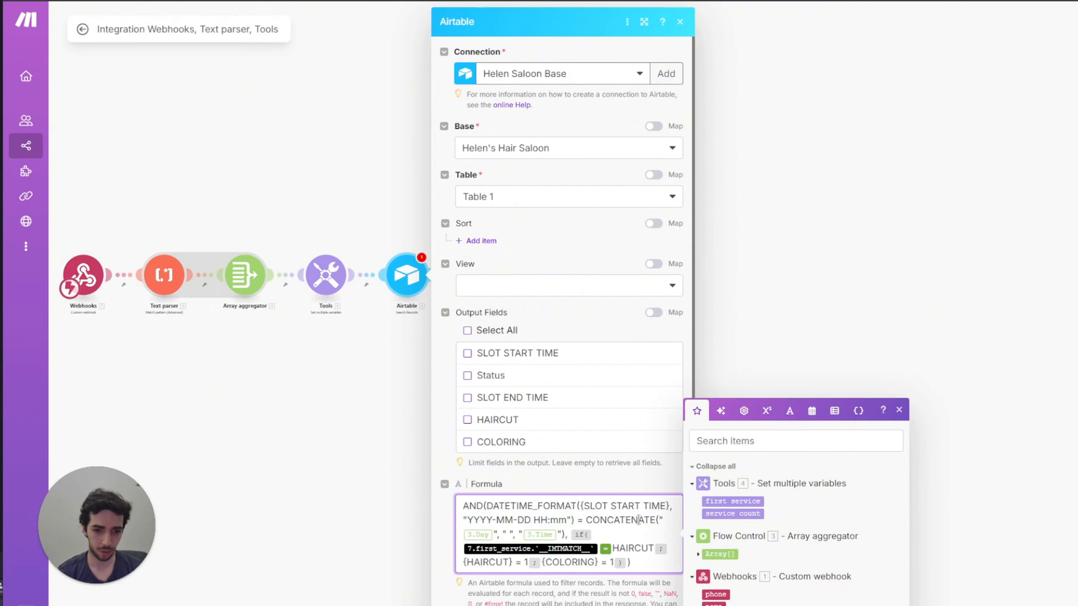
{"action": "left_click", "coordinate": [495, 535]}
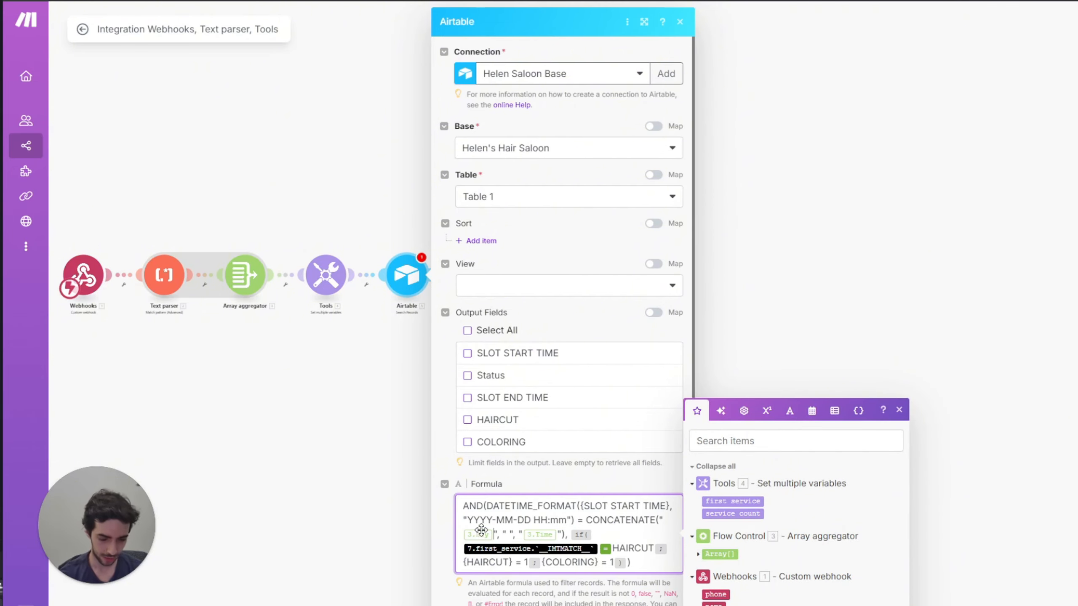
{"action": "key", "text": "BackSpace"}
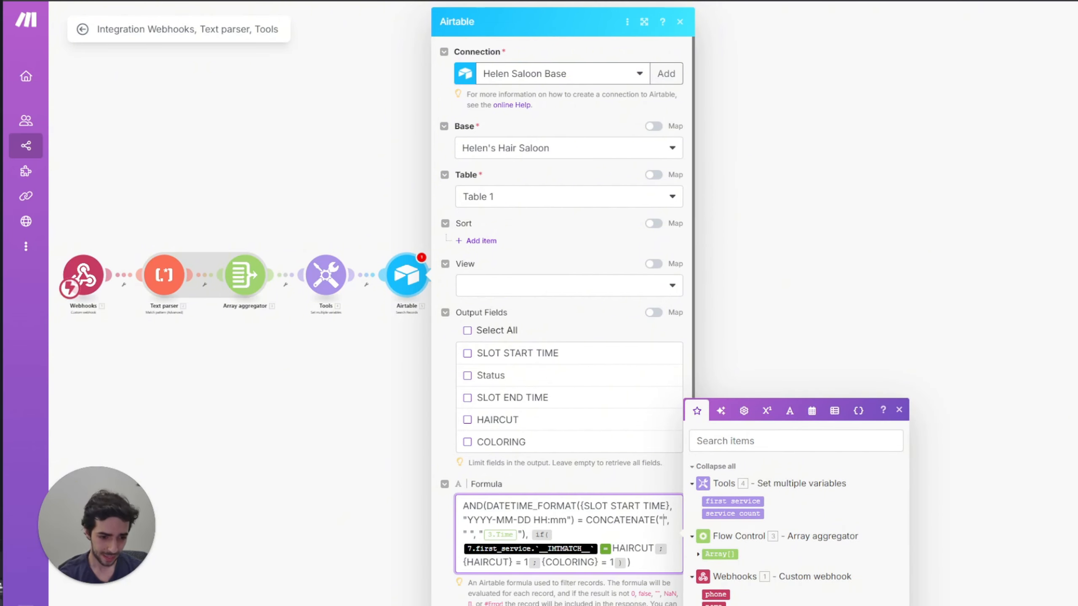
{"action": "left_click", "coordinate": [715, 605]}
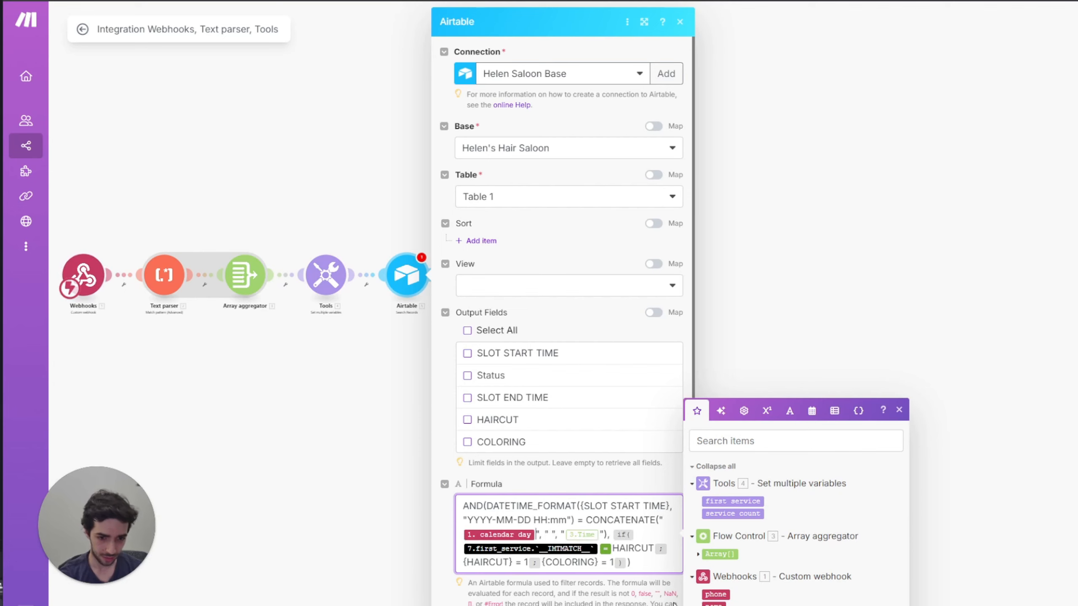
{"action": "key", "text": "Right"}
{"action": "key", "text": "Right"}
{"action": "key", "text": "Right"}
{"action": "key", "text": "Right"}
{"action": "key", "text": "Right"}
{"action": "key", "text": "Right"}
{"action": "key", "text": "Right"}
{"action": "key", "text": "Right"}
{"action": "key", "text": "Right"}
{"action": "key", "text": "Right"}
{"action": "key", "text": "BackSpace"}
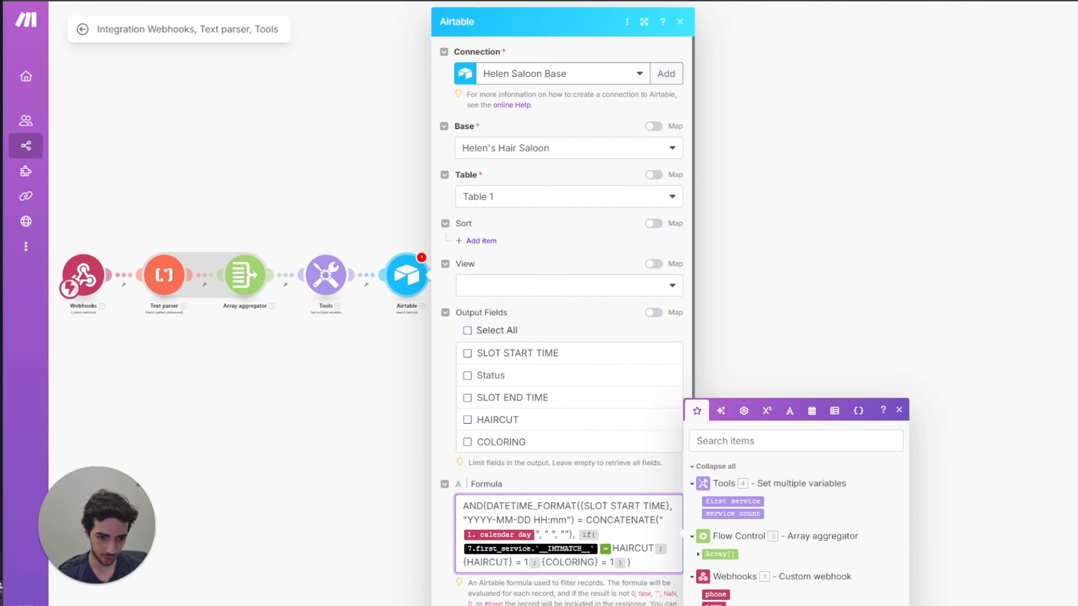
{"action": "left_click", "coordinate": [715, 604]}
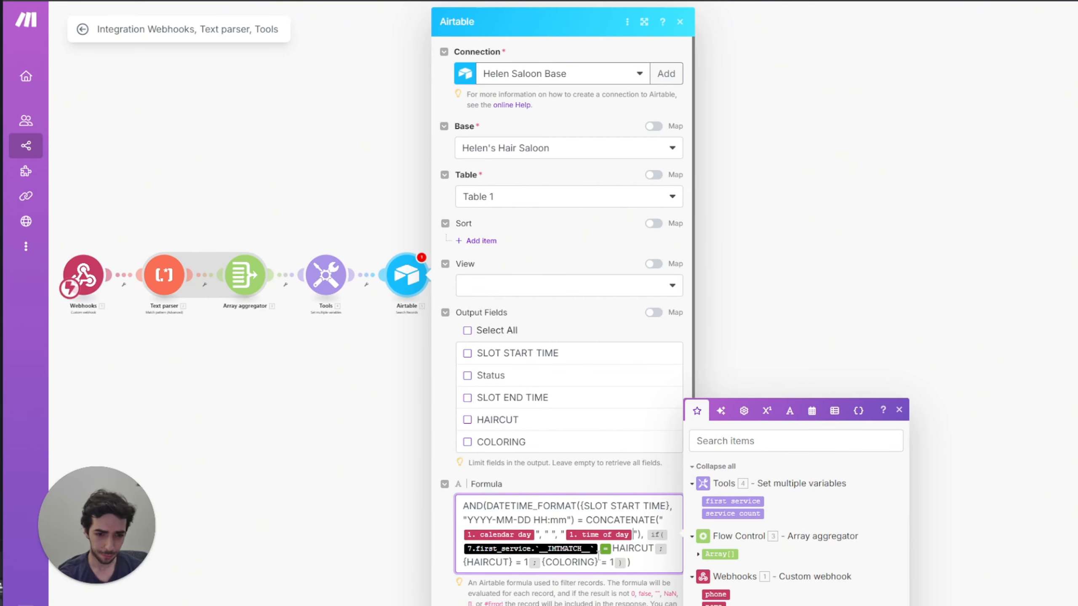
Step: Replace the broken first_service reference with the first service variable
{"action": "left_click", "coordinate": [599, 548]}
{"action": "key", "text": "BackSpace"}
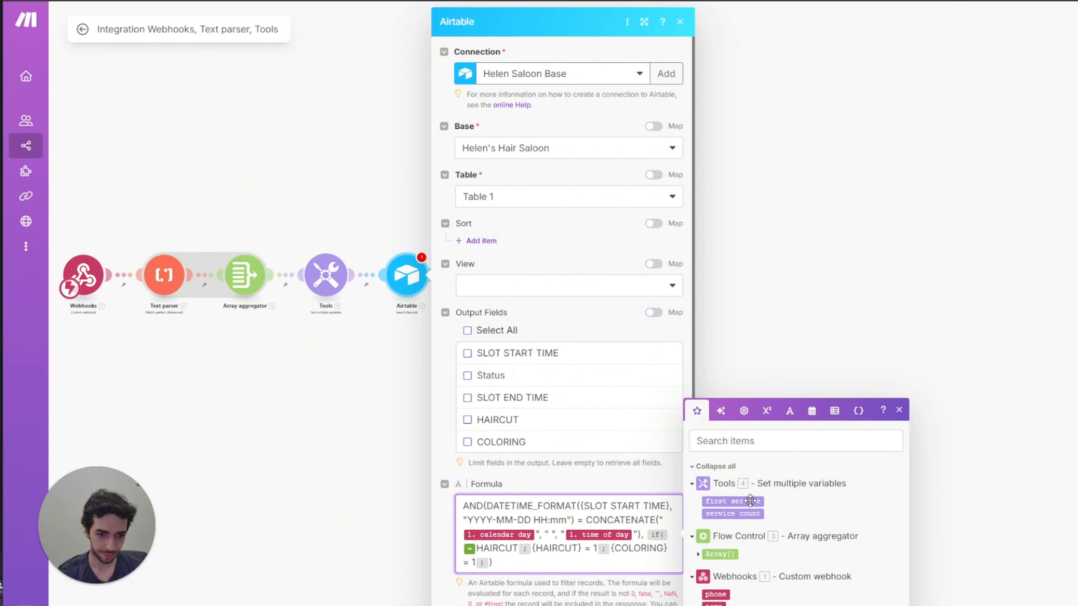
{"action": "left_click", "coordinate": [750, 502]}
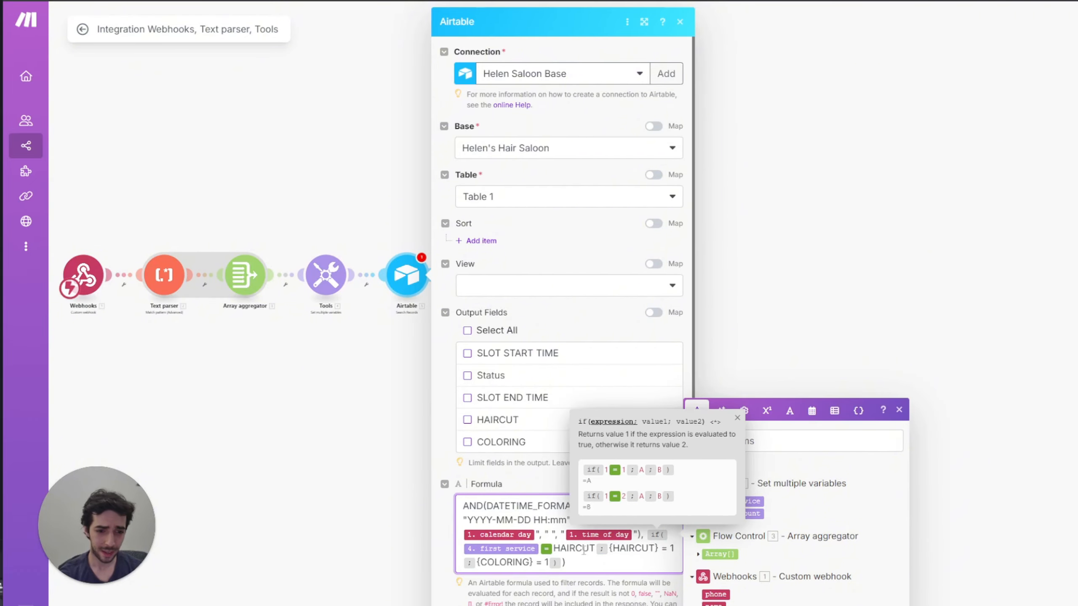
{"action": "left_click", "coordinate": [670, 549]}
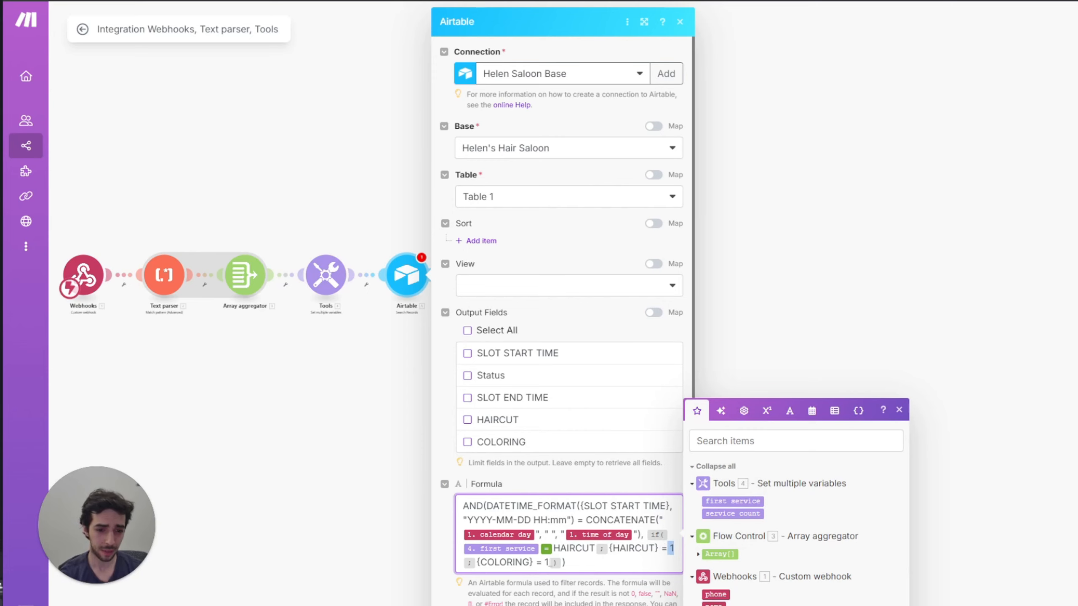
{"action": "key", "text": "Escape"}
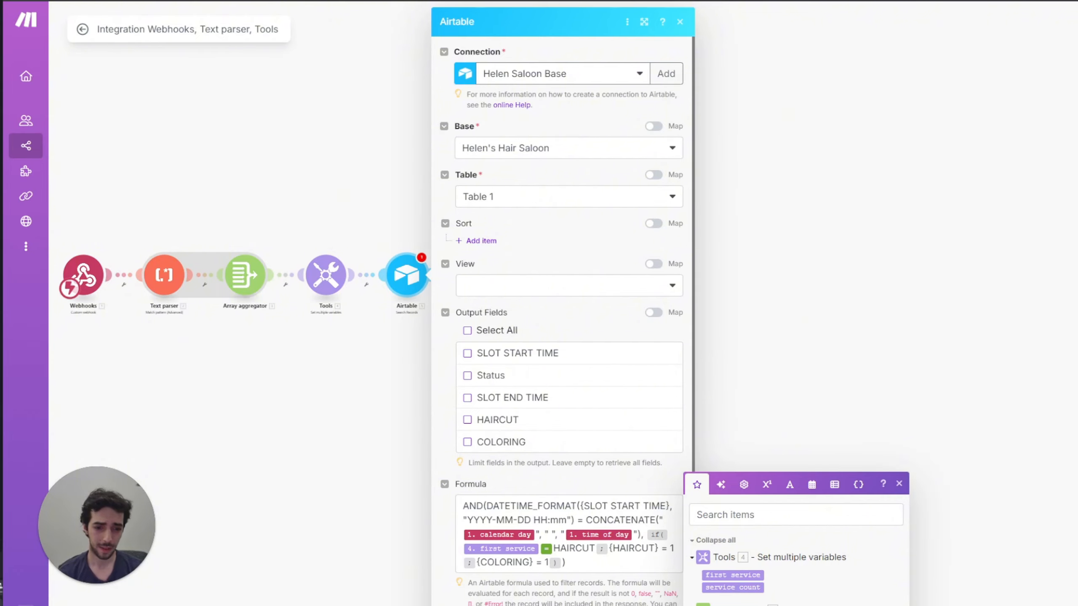
Step: Review the {HAIRCUT} = 1 and {COLORING} = 1 if() conditions, then close the settings
{"action": "left_click", "coordinate": [585, 568]}
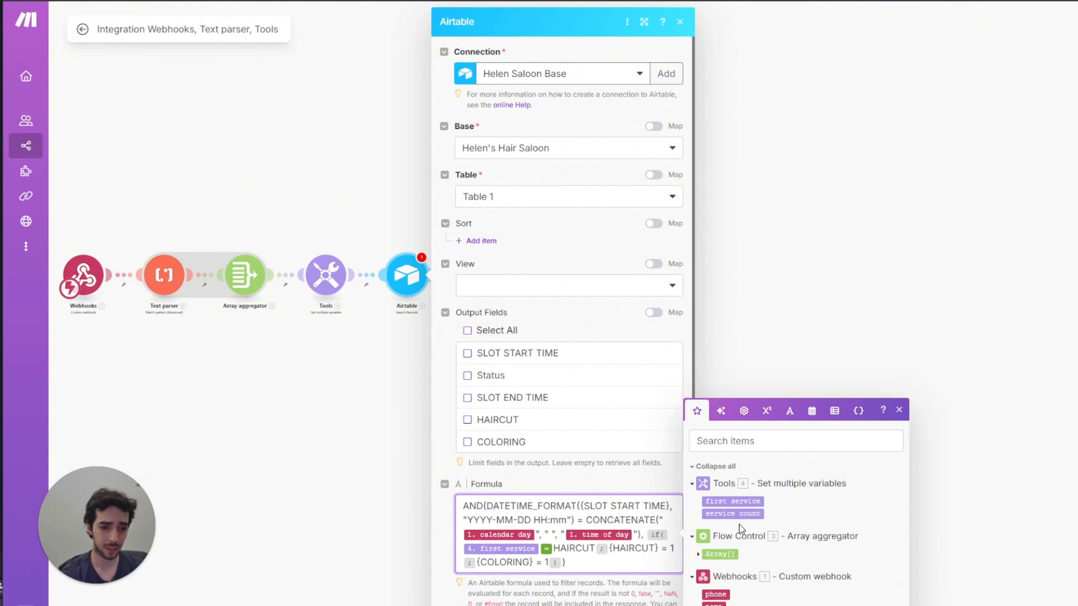
{"action": "left_click", "coordinate": [583, 549]}
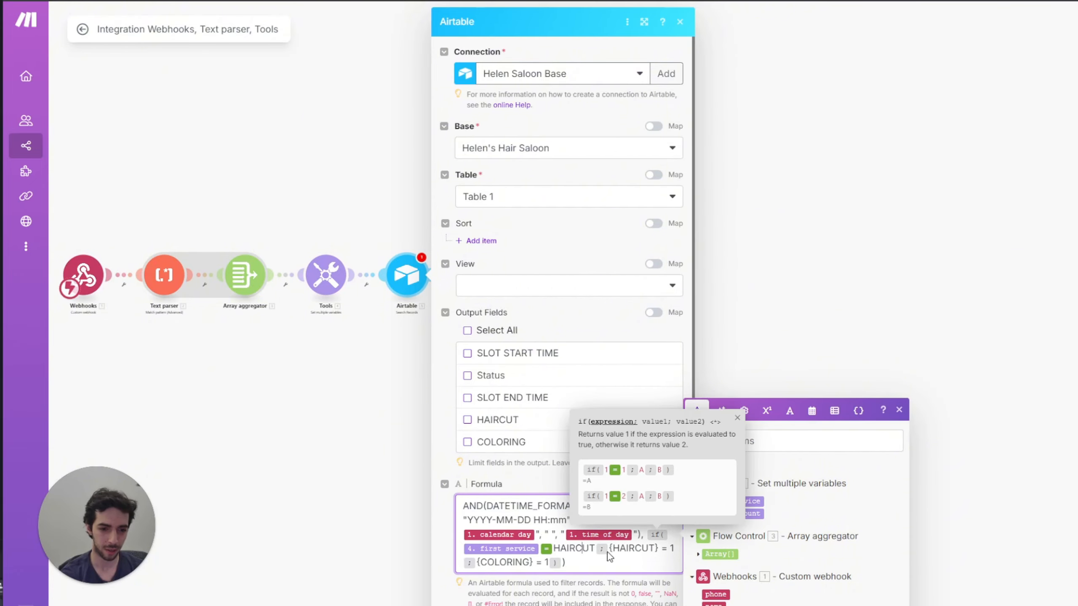
{"action": "left_click_drag", "start_coordinate": [676, 550], "coordinate": [611, 554]}
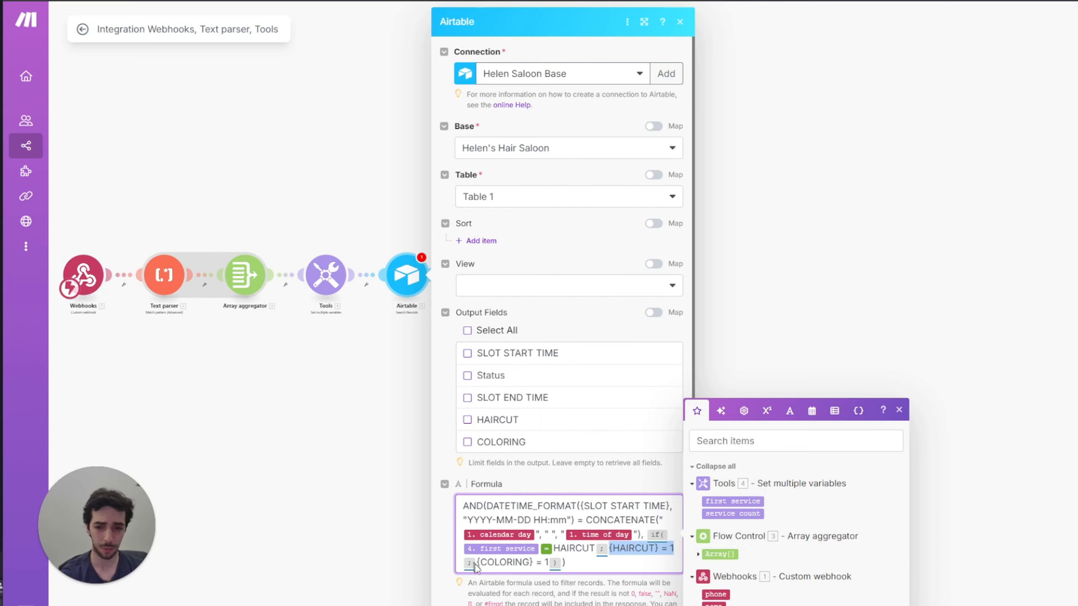
{"action": "left_click_drag", "start_coordinate": [487, 562], "coordinate": [548, 562]}
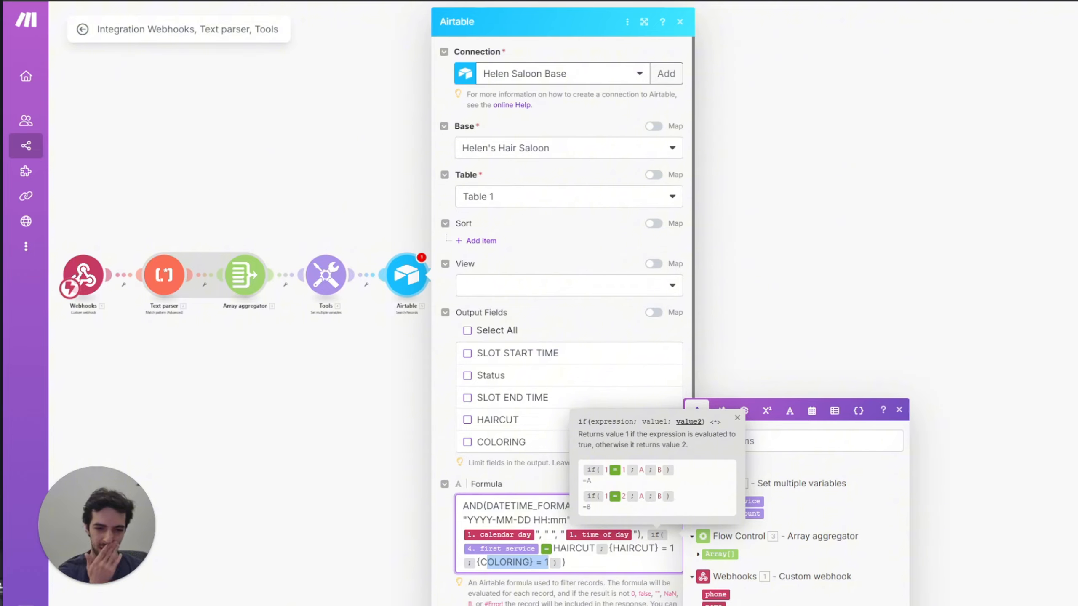
{"action": "key", "text": "Escape"}
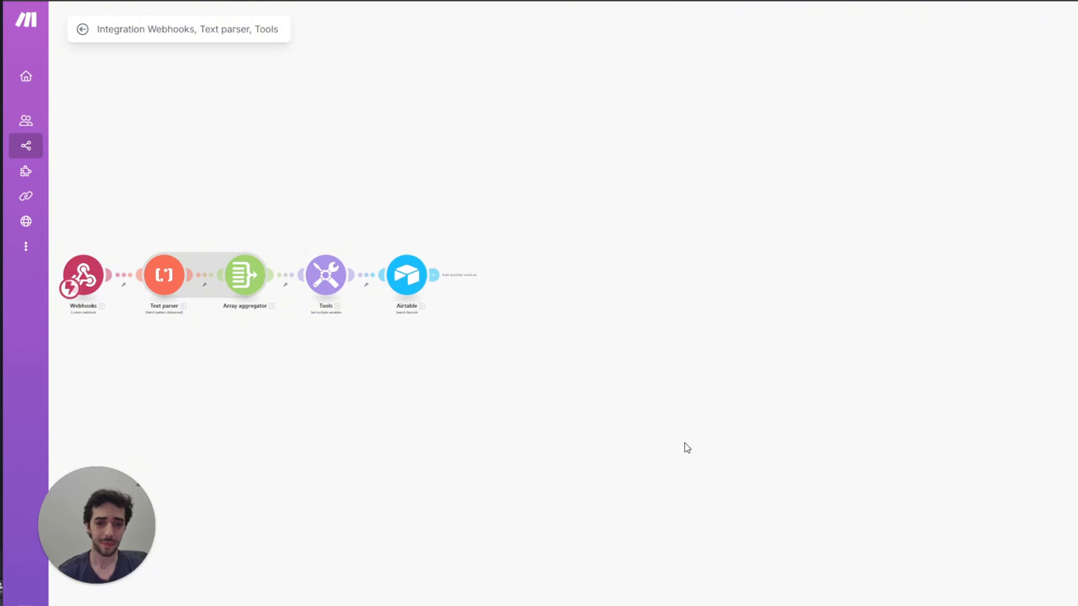
Step: Add a Router after the Airtable search module using the 'ROUT' search
{"action": "left_click_drag", "start_coordinate": [543, 170], "coordinate": [591, 175]}
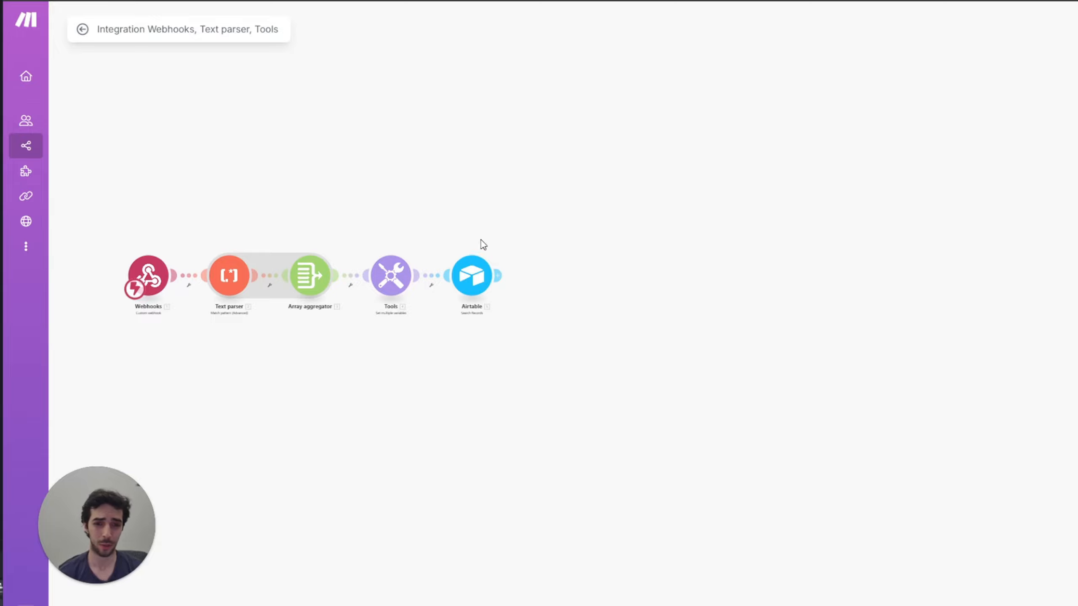
{"action": "left_click", "coordinate": [498, 277]}
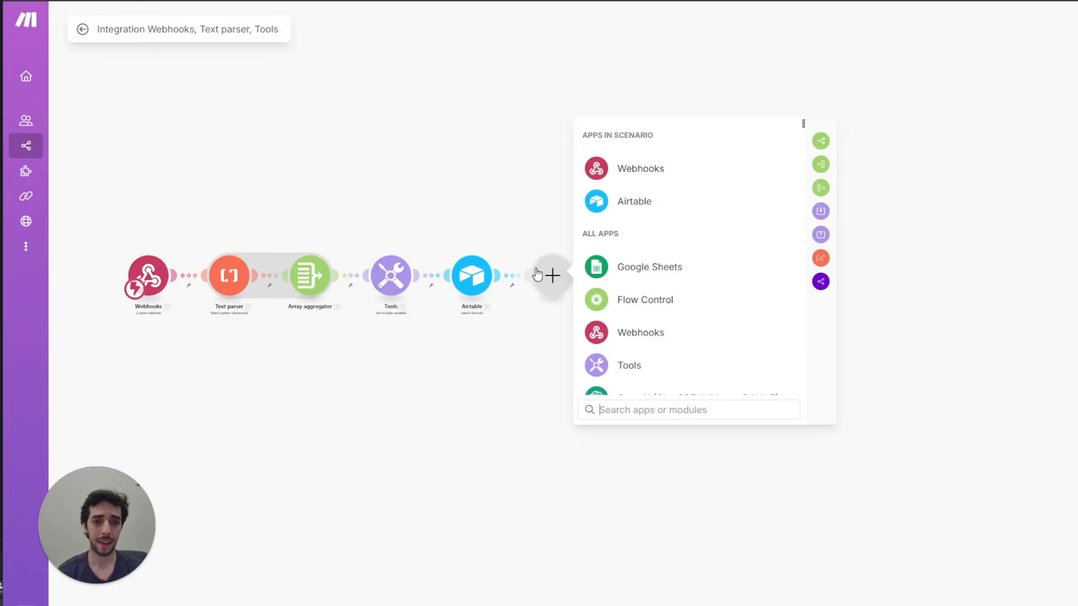
{"action": "scroll", "coordinate": [651, 331], "scroll_direction": "down", "scroll_amount": 3}
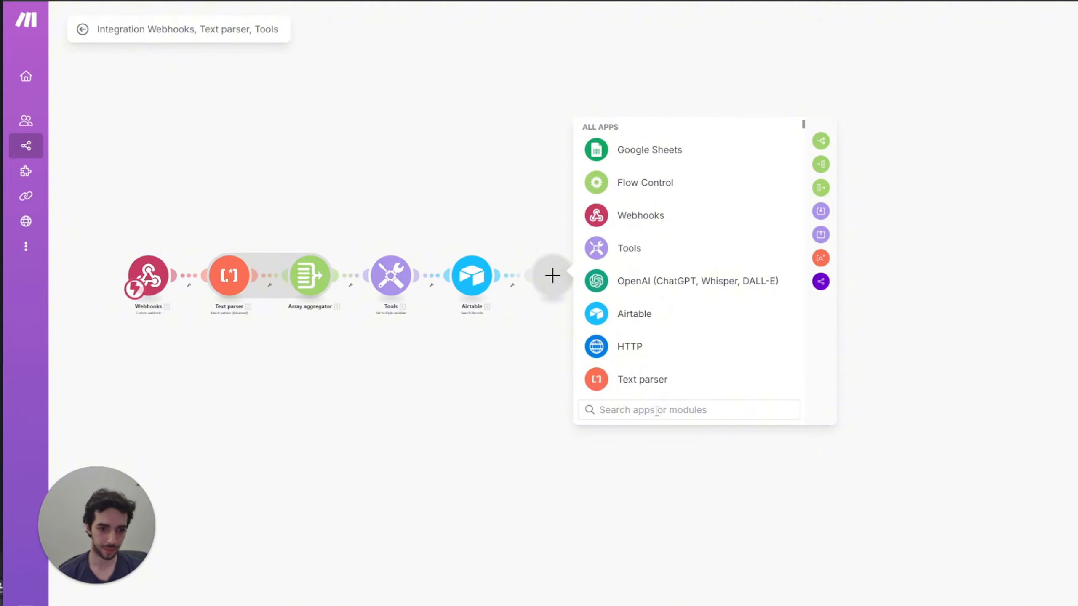
{"action": "type", "text": "ROUT"}
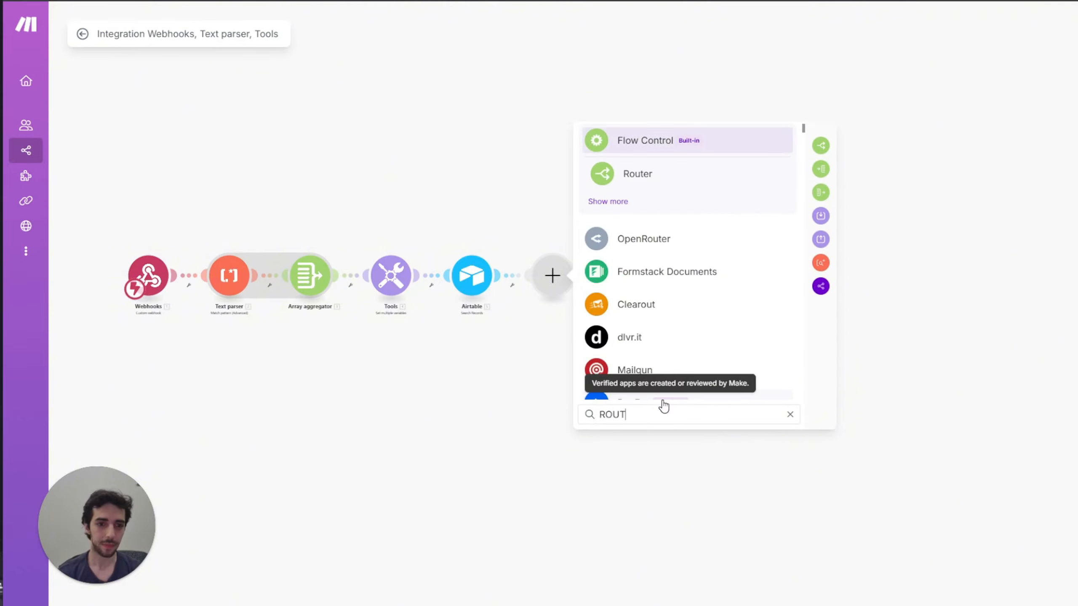
{"action": "key", "text": "Down"}
{"action": "key", "text": "Return"}
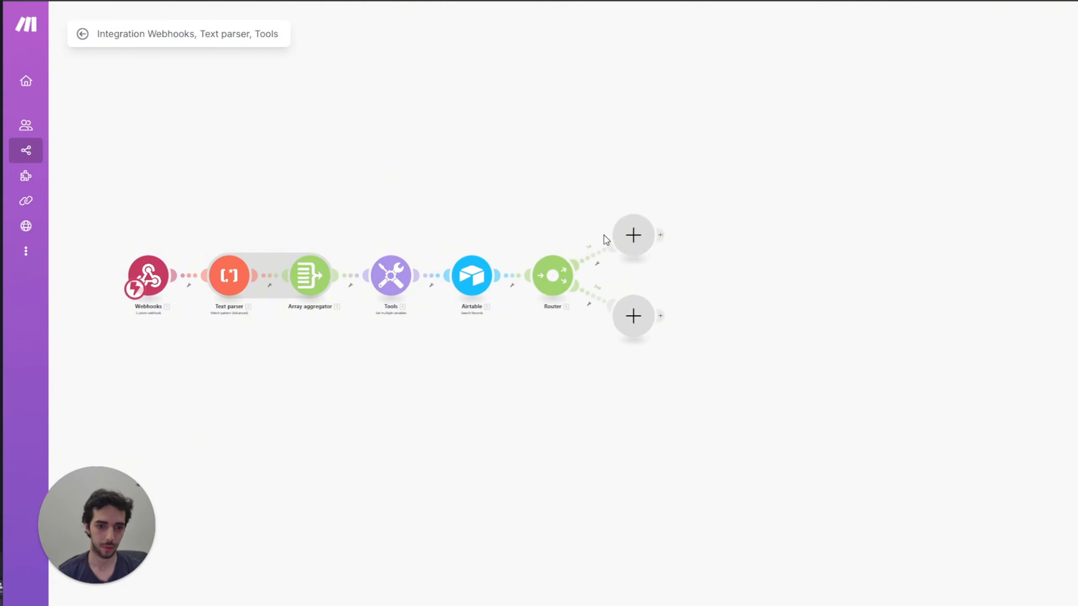
Step: Rearrange the two router branches and start a filter on the straight route
{"action": "left_click_drag", "start_coordinate": [628, 242], "coordinate": [614, 191]}
{"action": "left_click_drag", "start_coordinate": [633, 327], "coordinate": [640, 291]}
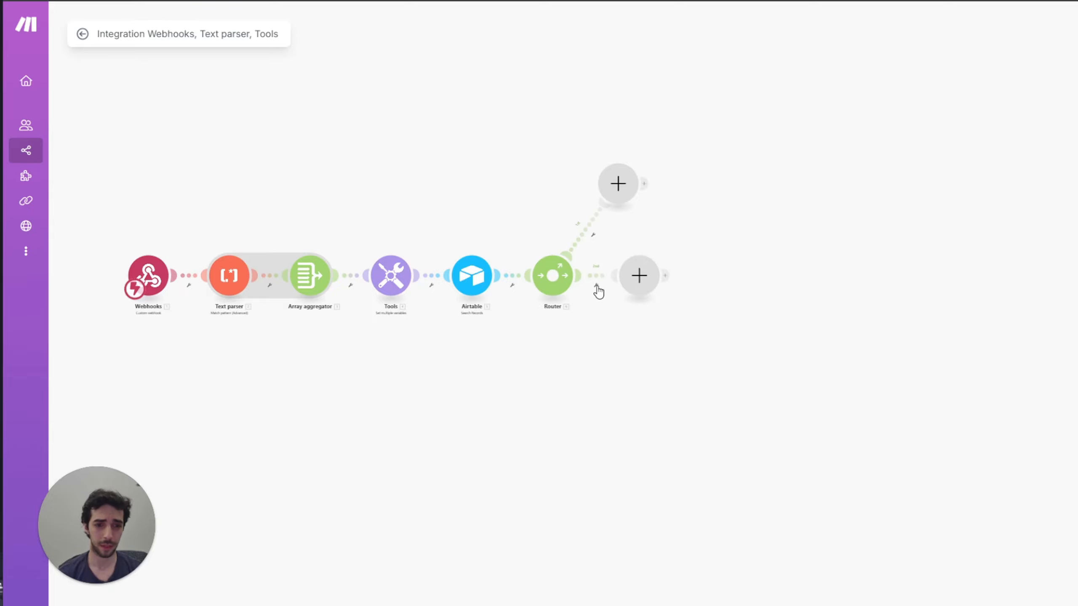
{"action": "left_click", "coordinate": [596, 285]}
{"action": "left_click", "coordinate": [608, 297]}
Step: Label the filter AVAILABLE SERVICE with the condition length(5. ID)
{"action": "left_click", "coordinate": [671, 185]}
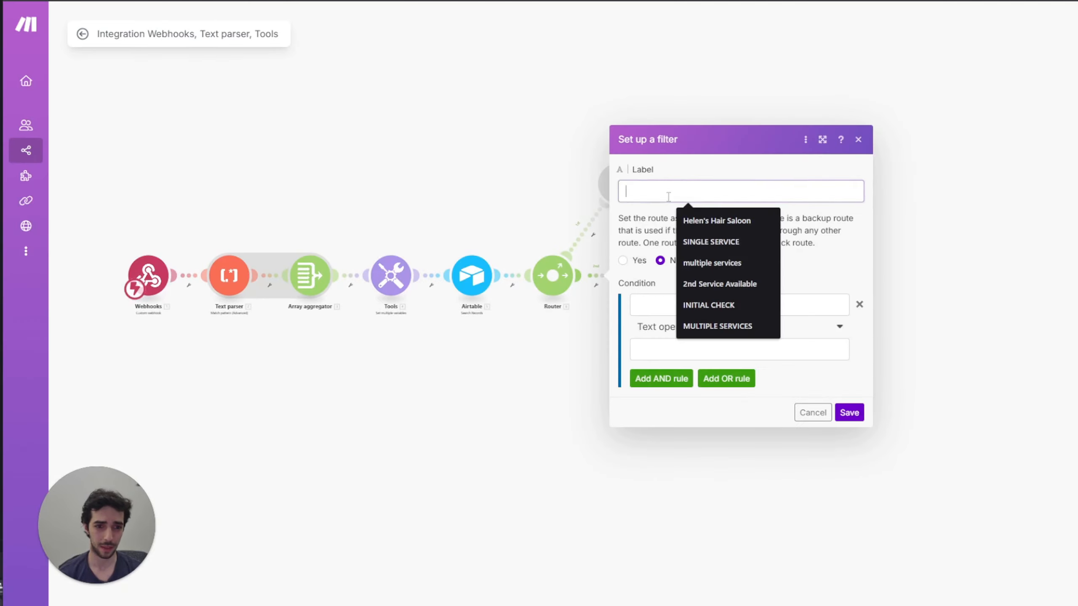
{"action": "type", "text": "AVAI"}
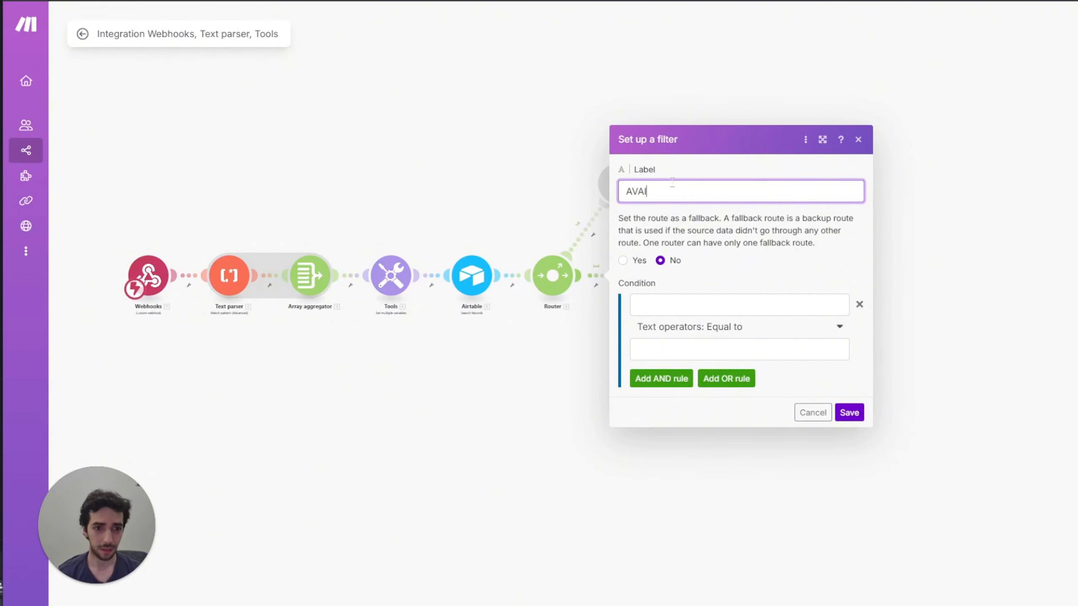
{"action": "type", "text": "LABLE SERVICE"}
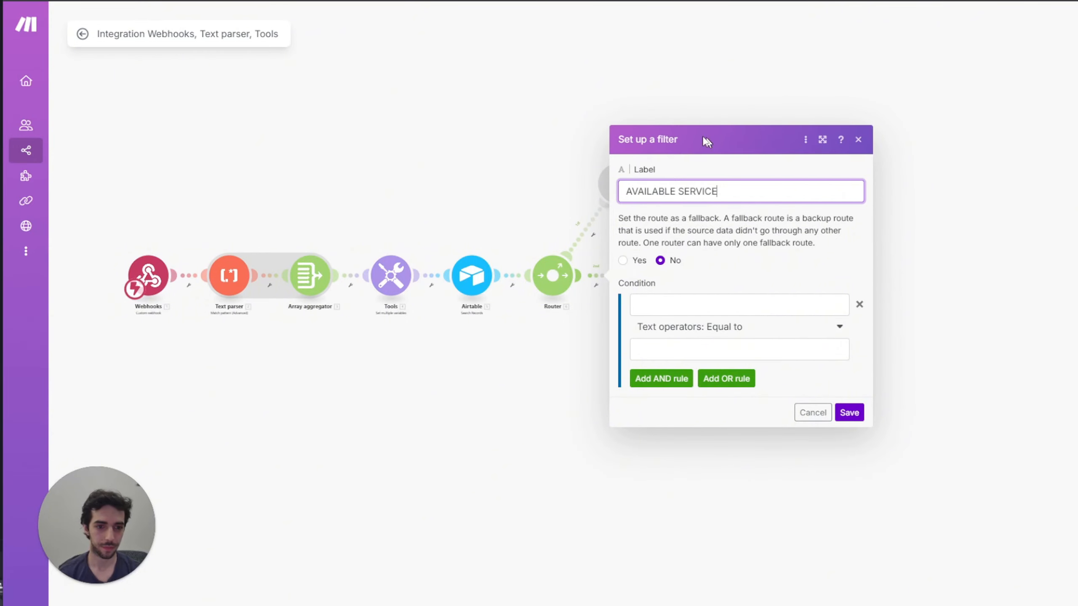
{"action": "left_click", "coordinate": [688, 302]}
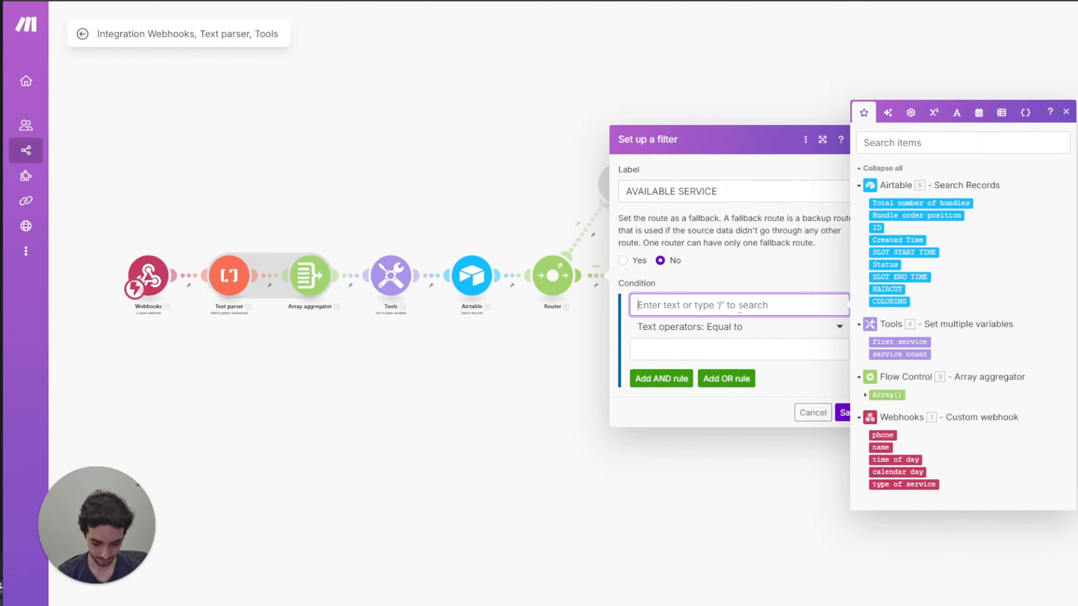
{"action": "type", "text": "length("}
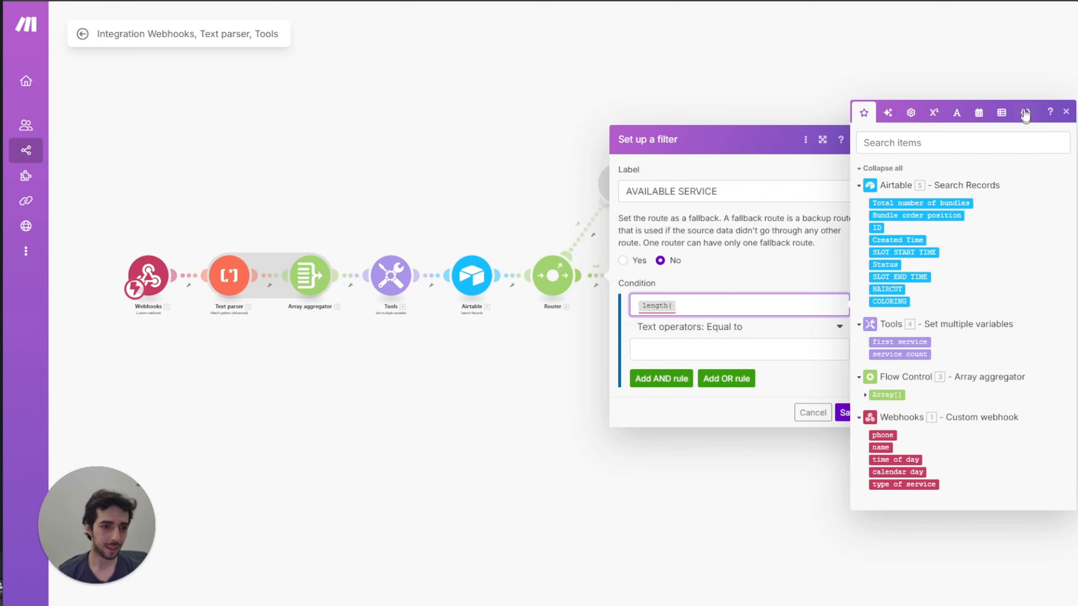
{"action": "left_click", "coordinate": [876, 228]}
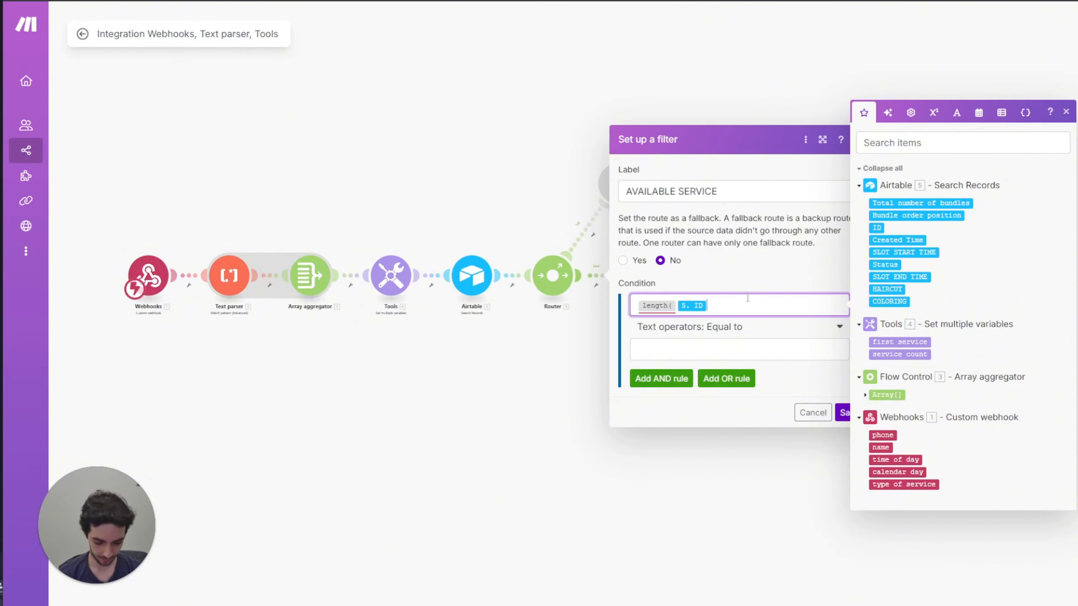
{"action": "type", "text": ")"}
Step: Make the condition Numeric operators: Greater than 1
{"action": "left_click", "coordinate": [754, 331]}
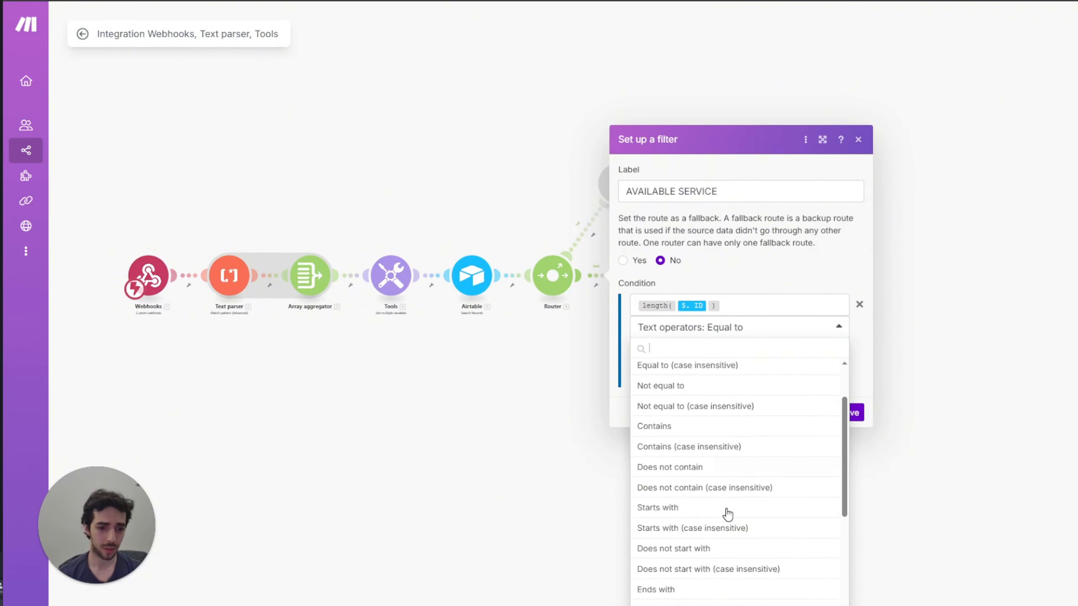
{"action": "scroll", "coordinate": [727, 513], "scroll_direction": "down", "scroll_amount": 5}
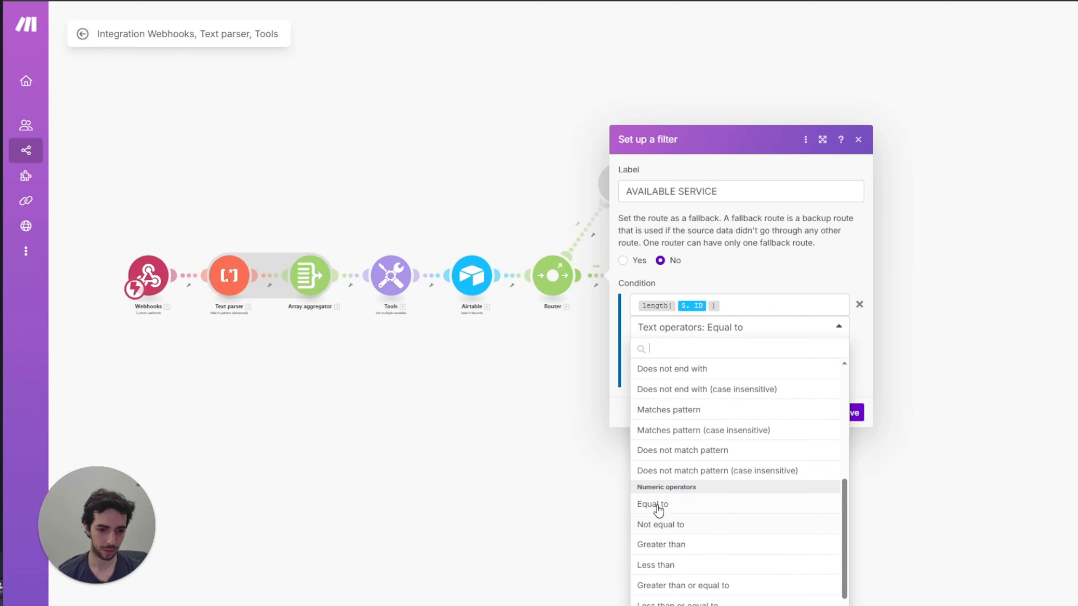
{"action": "left_click", "coordinate": [656, 506]}
{"action": "left_click", "coordinate": [695, 347]}
{"action": "type", "text": "1"}
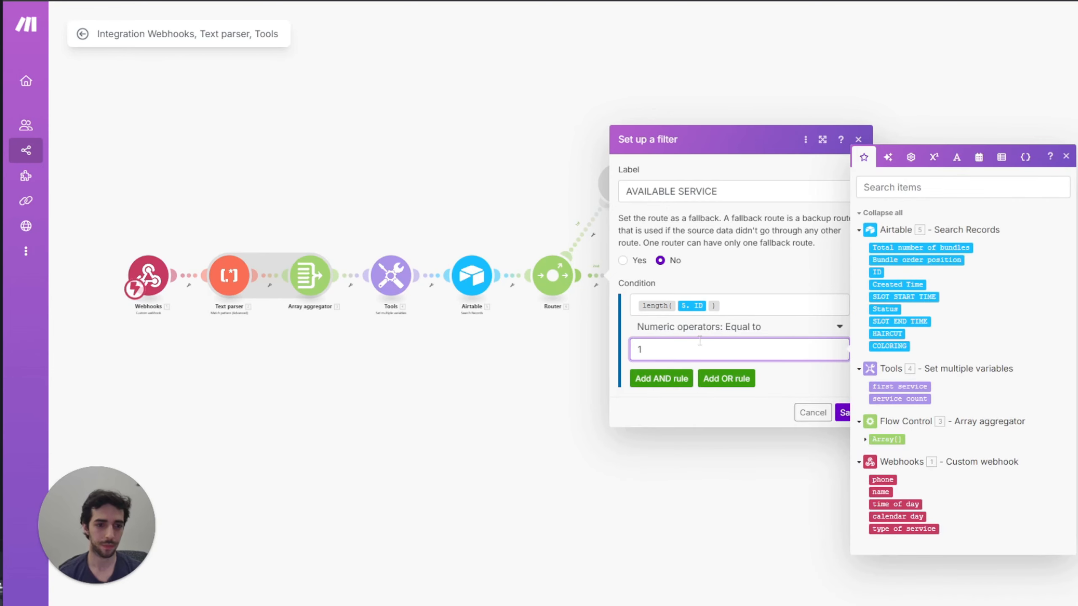
{"action": "left_click", "coordinate": [753, 336]}
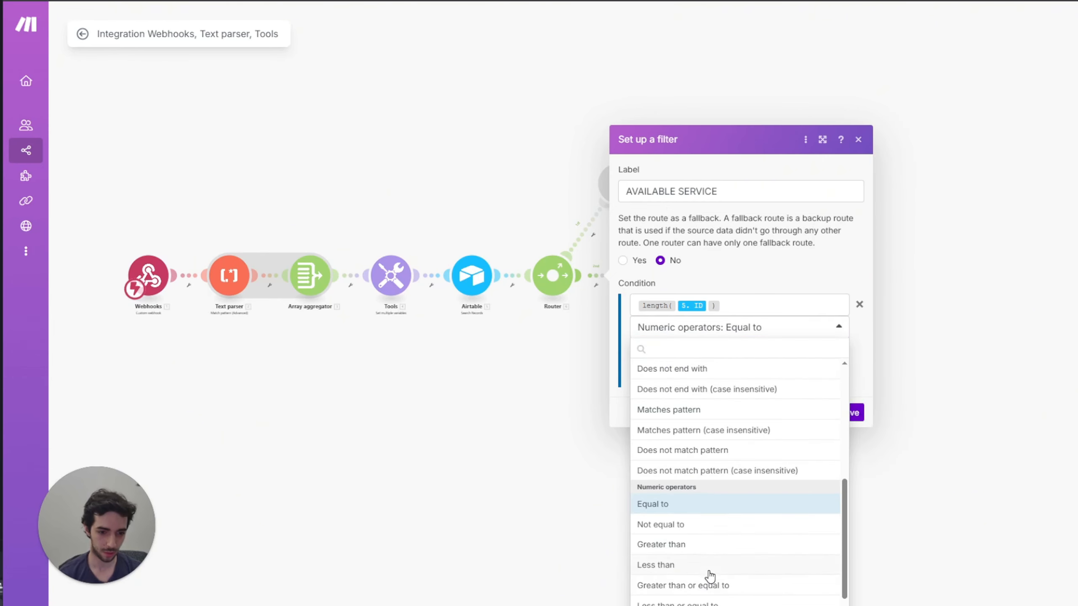
{"action": "left_click", "coordinate": [694, 547]}
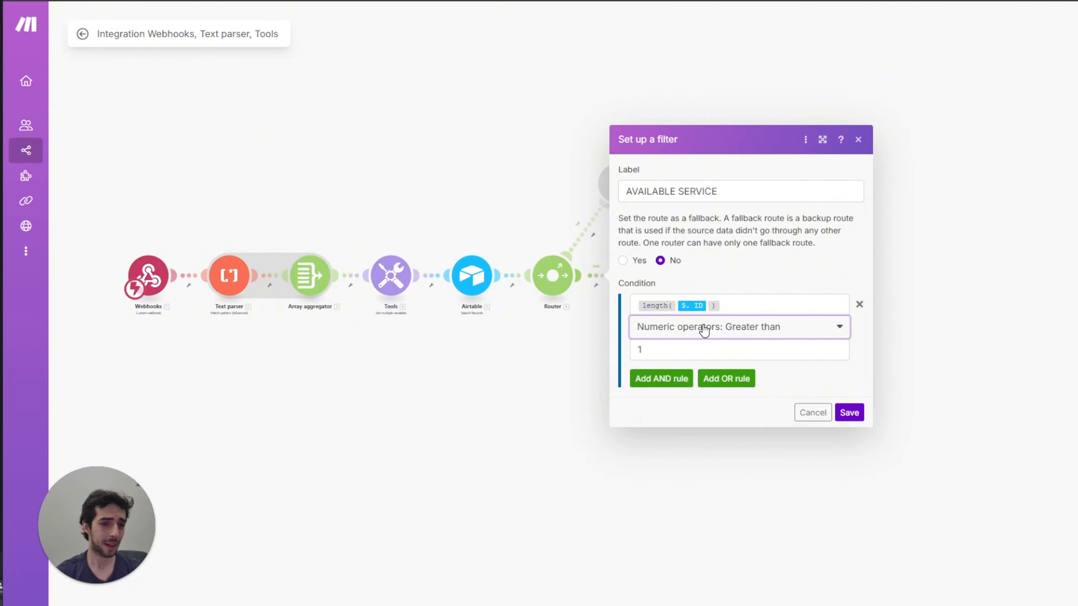
{"action": "left_click", "coordinate": [716, 335]}
{"action": "scroll", "coordinate": [747, 425], "scroll_direction": "up", "scroll_amount": 5}
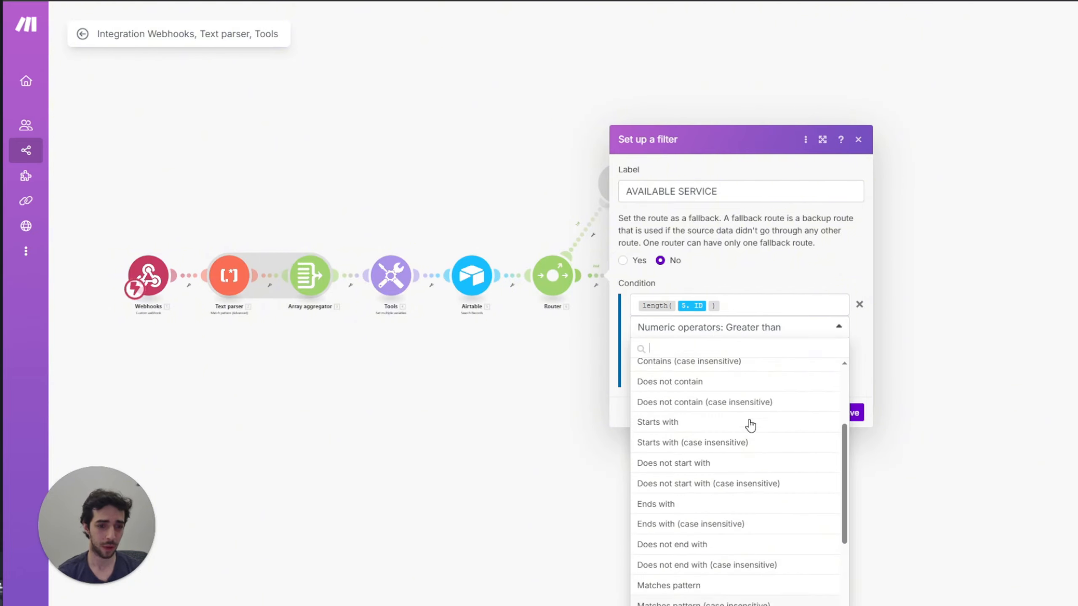
{"action": "scroll", "coordinate": [747, 438], "scroll_direction": "up", "scroll_amount": 3}
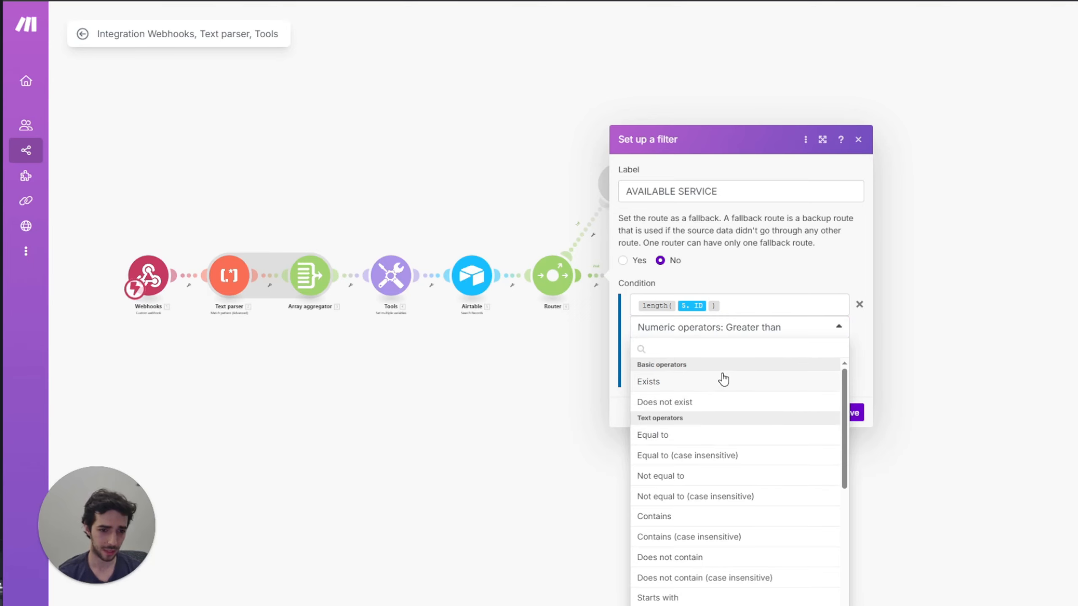
{"action": "left_click", "coordinate": [750, 329]}
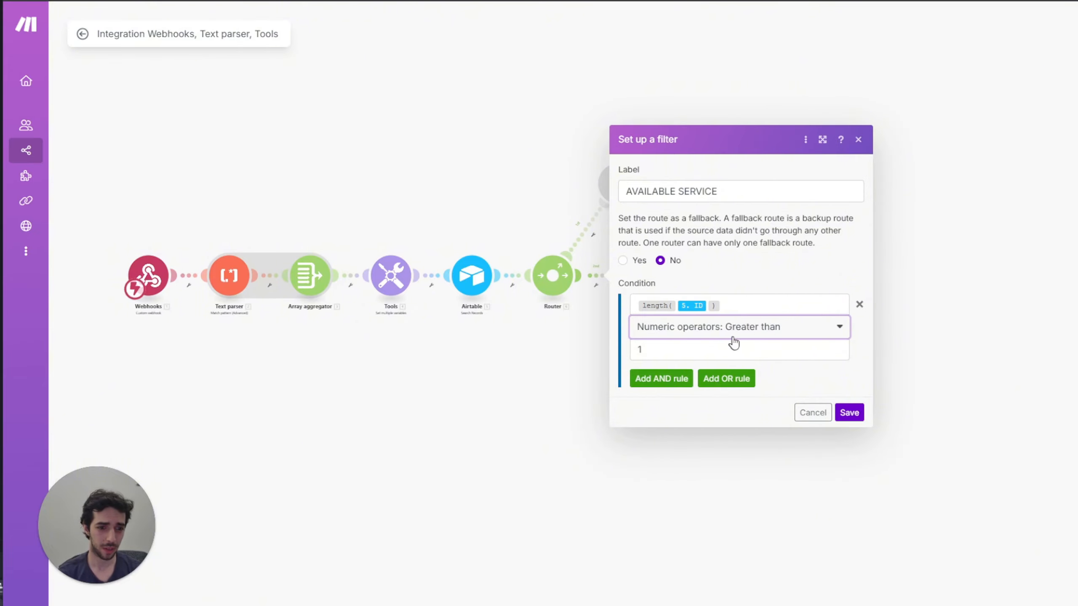
{"action": "left_click", "coordinate": [761, 333]}
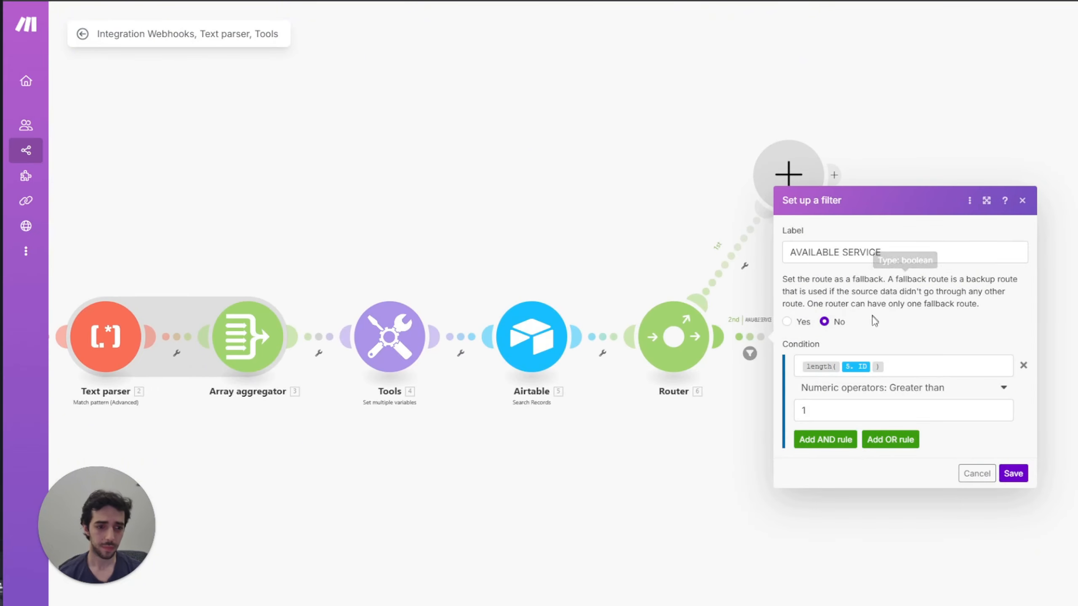
Step: Add an AND rule measuring length(3. Array[])
{"action": "left_click", "coordinate": [837, 441]}
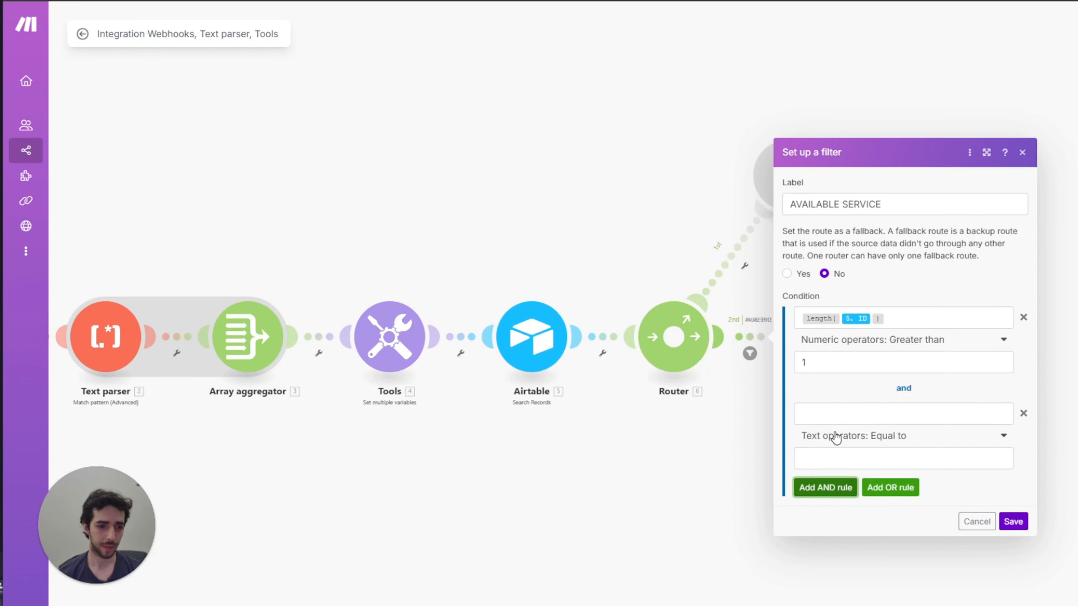
{"action": "left_click", "coordinate": [832, 414]}
{"action": "type", "text": "leg"}
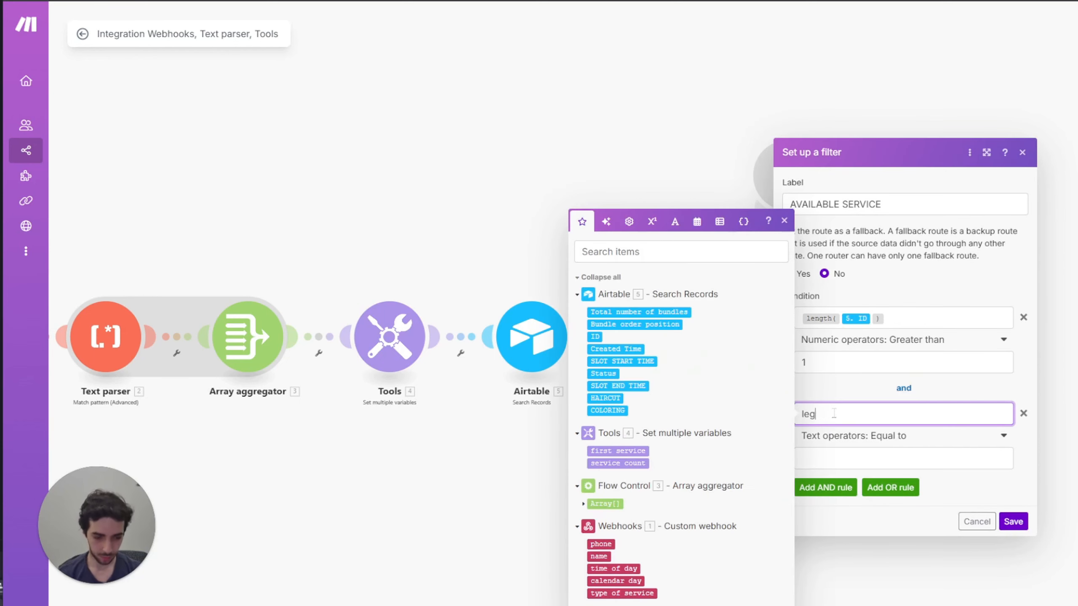
{"action": "type", "text": "gth*"}
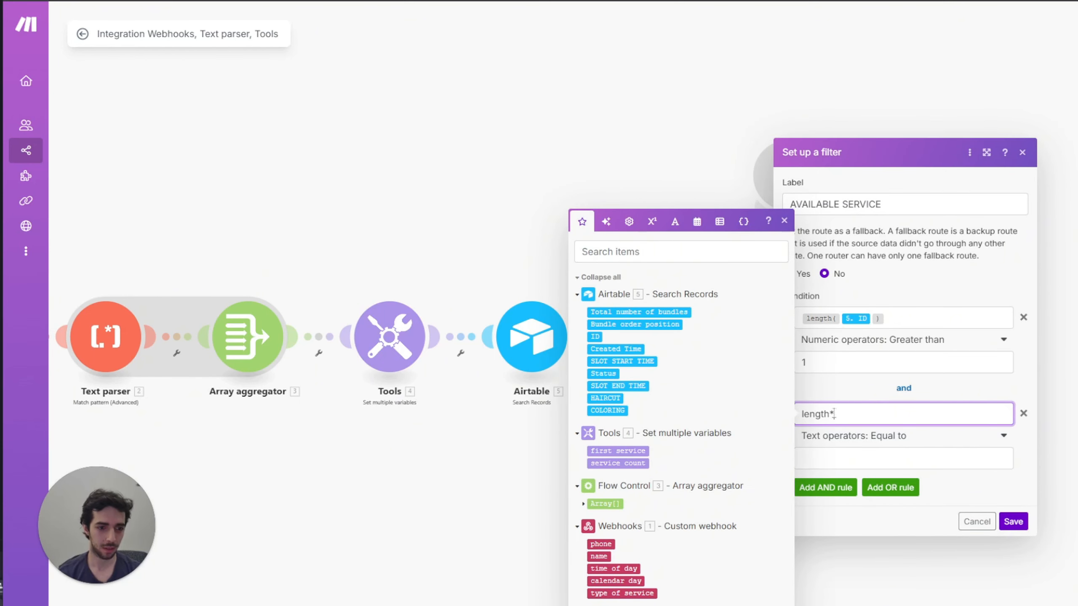
{"action": "key", "text": "BackSpace"}
{"action": "type", "text": "("}
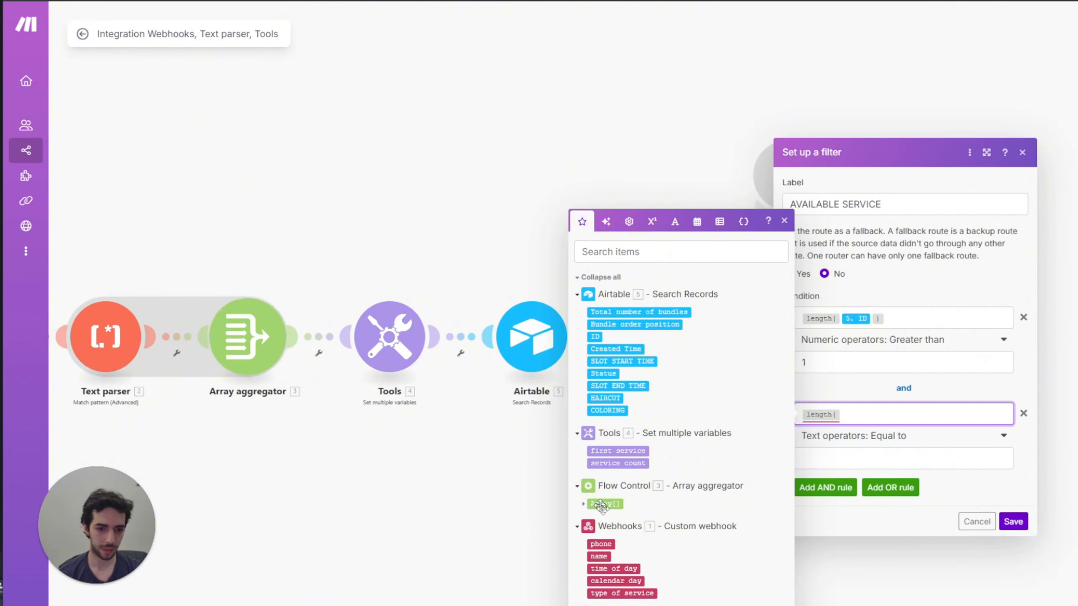
{"action": "left_click", "coordinate": [603, 504]}
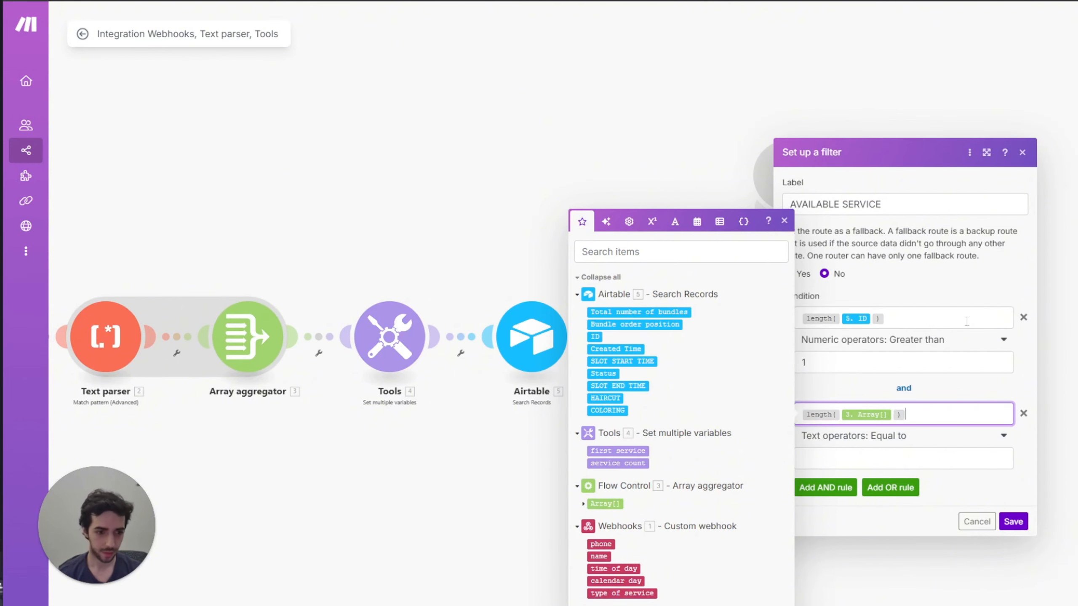
Step: Set the new rule to Numeric Greater than 1
{"action": "left_click", "coordinate": [912, 438]}
{"action": "scroll", "coordinate": [888, 592], "scroll_direction": "down", "scroll_amount": 3}
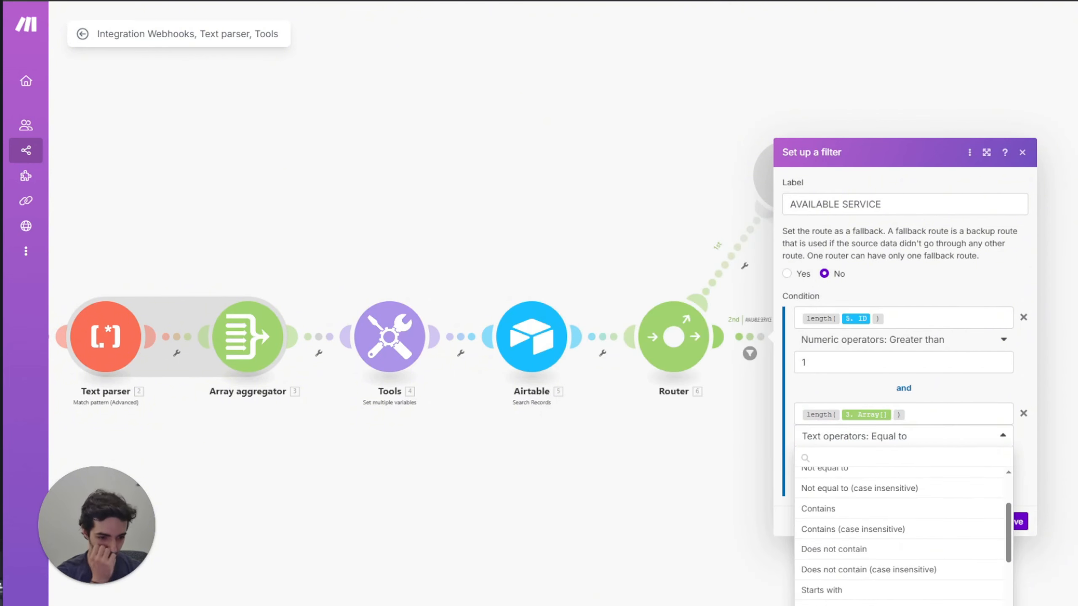
{"action": "scroll", "coordinate": [888, 592], "scroll_direction": "up", "scroll_amount": 3}
{"action": "scroll", "coordinate": [888, 593], "scroll_direction": "down", "scroll_amount": 5}
{"action": "scroll", "coordinate": [888, 592], "scroll_direction": "down", "scroll_amount": 3}
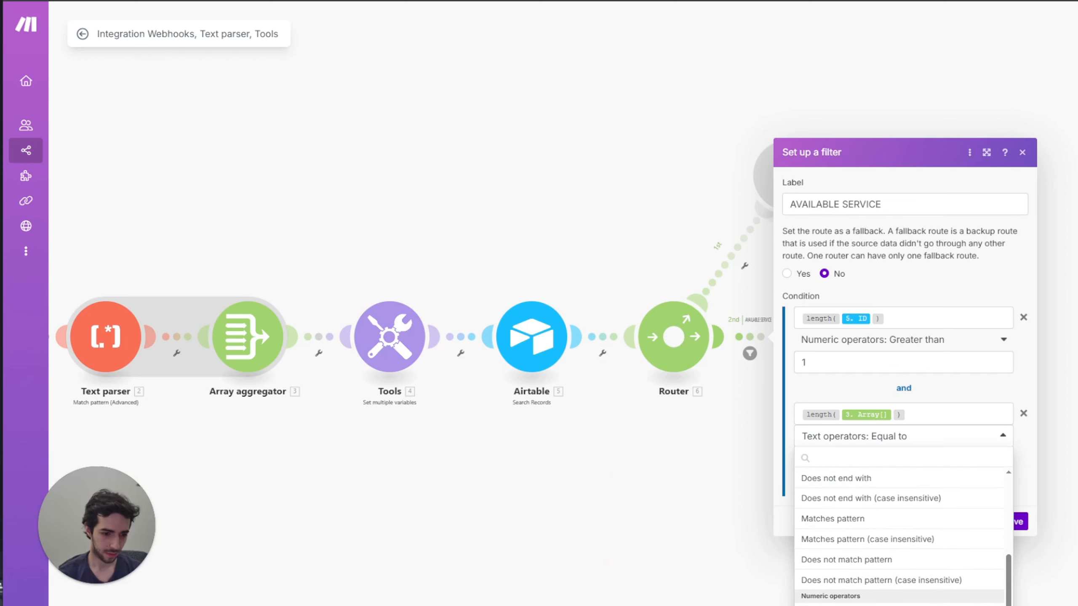
{"action": "left_click", "coordinate": [872, 605]}
{"action": "left_click", "coordinate": [842, 460]}
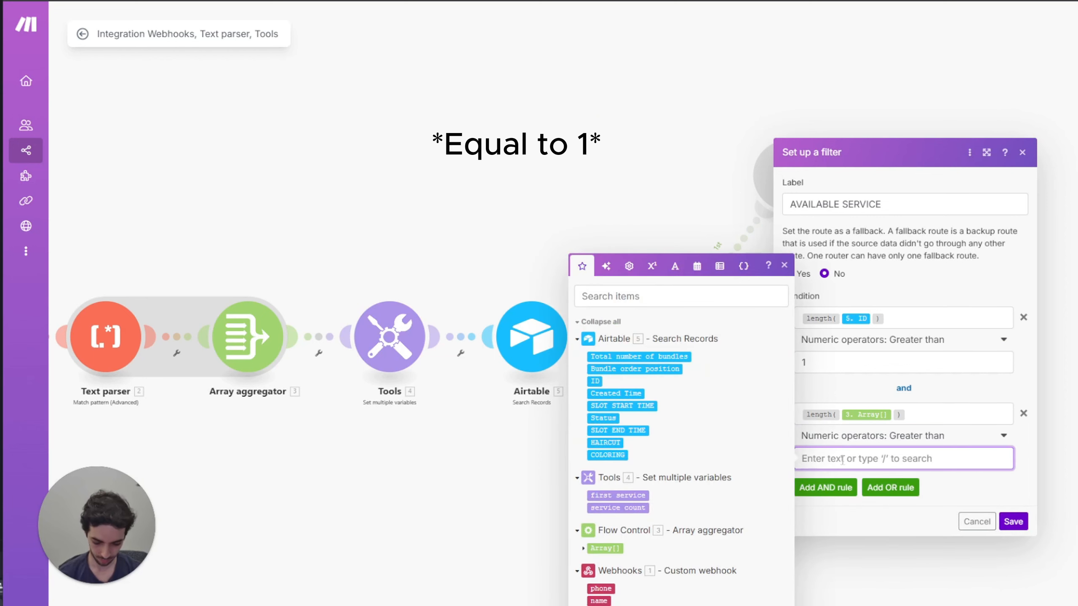
{"action": "type", "text": "1"}
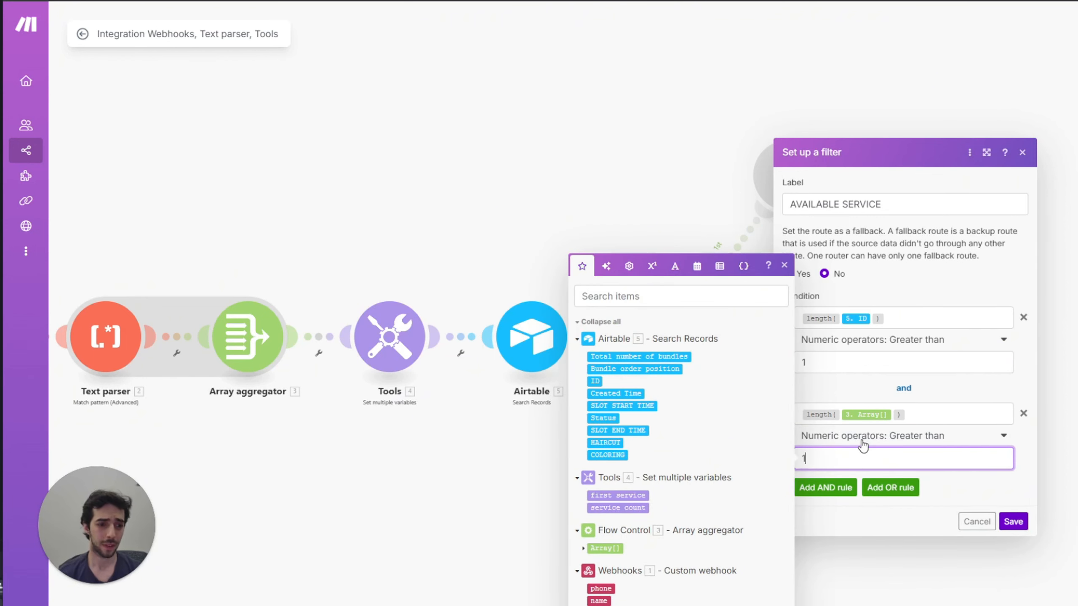
Step: Save the filter and add an Airtable Update a Record module on the second route
{"action": "left_click", "coordinate": [1012, 521]}
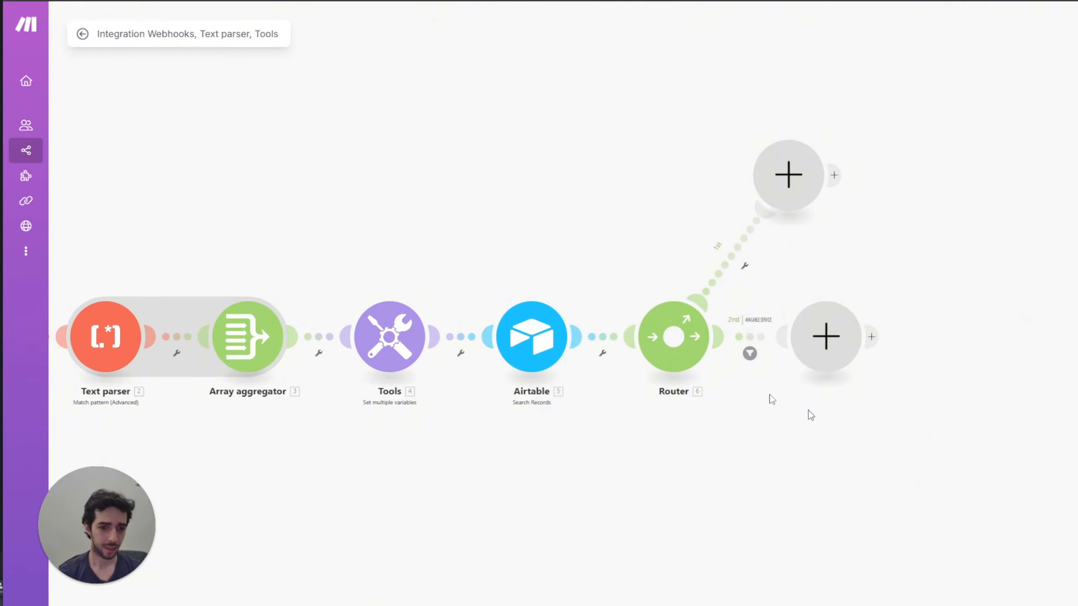
{"action": "left_click_drag", "start_coordinate": [379, 158], "coordinate": [418, 225]}
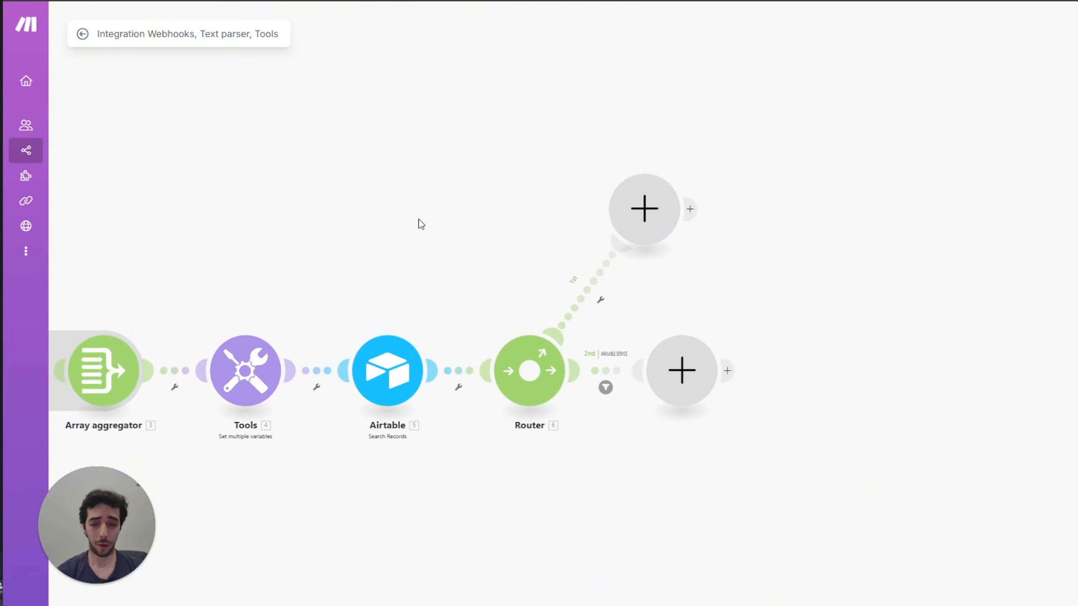
{"action": "left_click", "coordinate": [691, 387]}
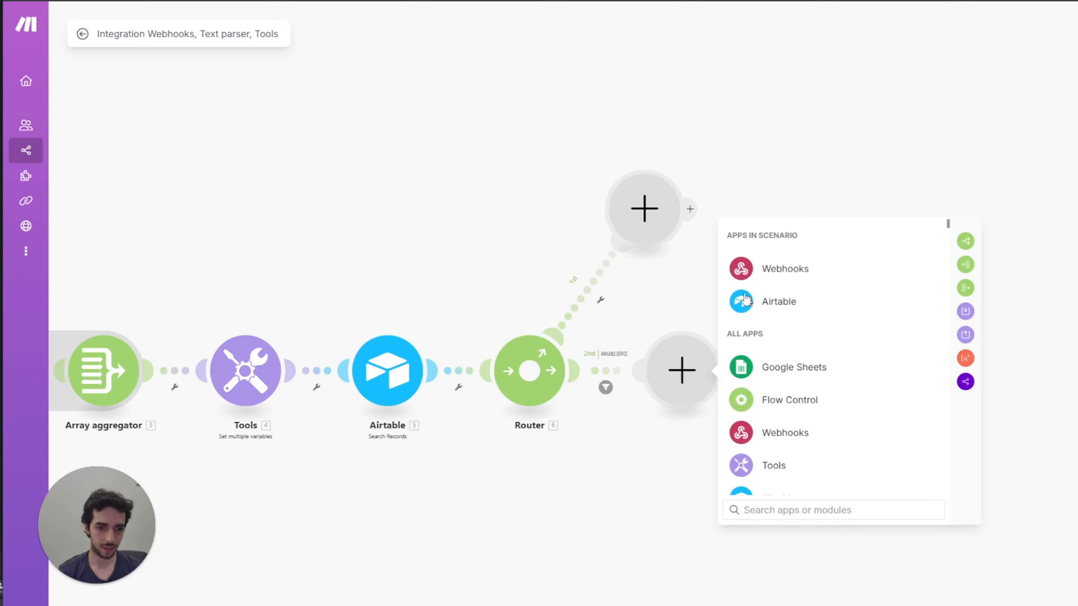
{"action": "left_click", "coordinate": [770, 305]}
{"action": "left_click", "coordinate": [796, 449]}
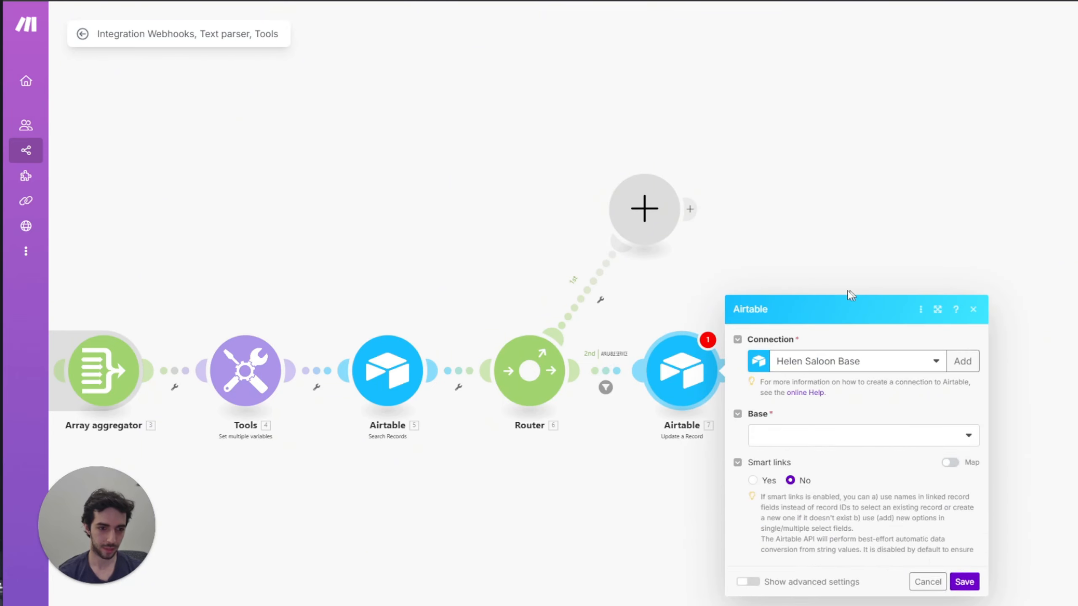
Step: Point the Update a Record module at the Helen's Hair Saloon base and Table 1
{"action": "left_click", "coordinate": [828, 355]}
{"action": "left_click", "coordinate": [815, 369]}
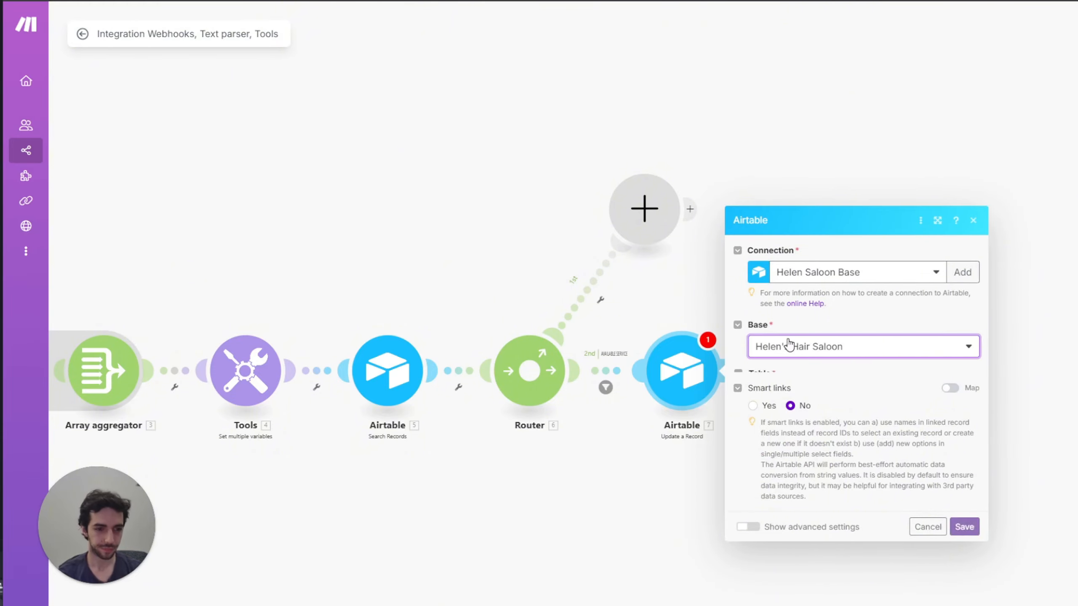
{"action": "left_click", "coordinate": [808, 376]}
{"action": "left_click", "coordinate": [809, 397]}
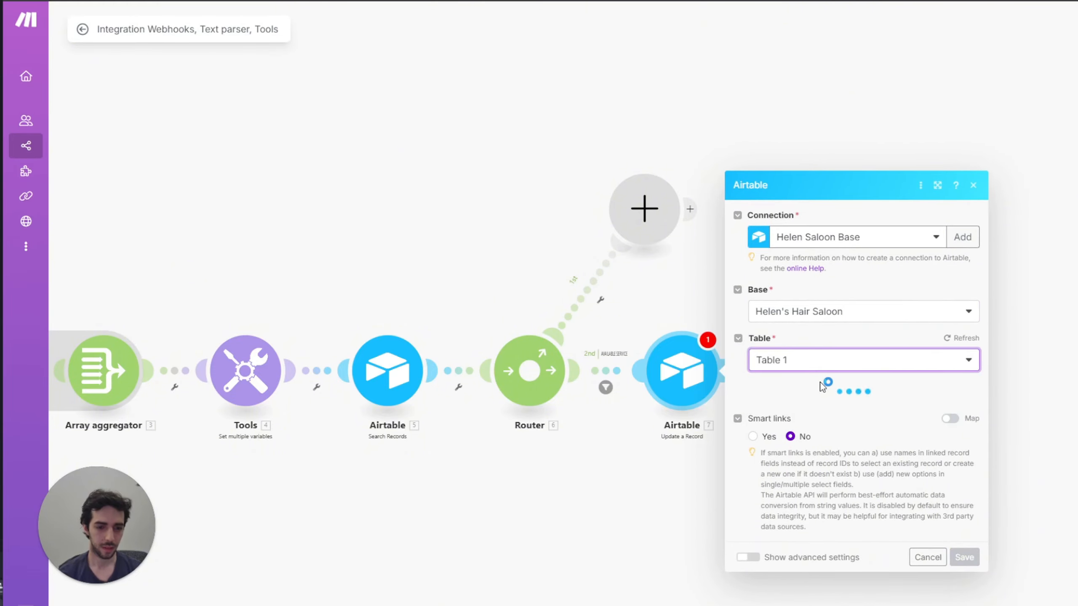
{"action": "left_click", "coordinate": [706, 471]}
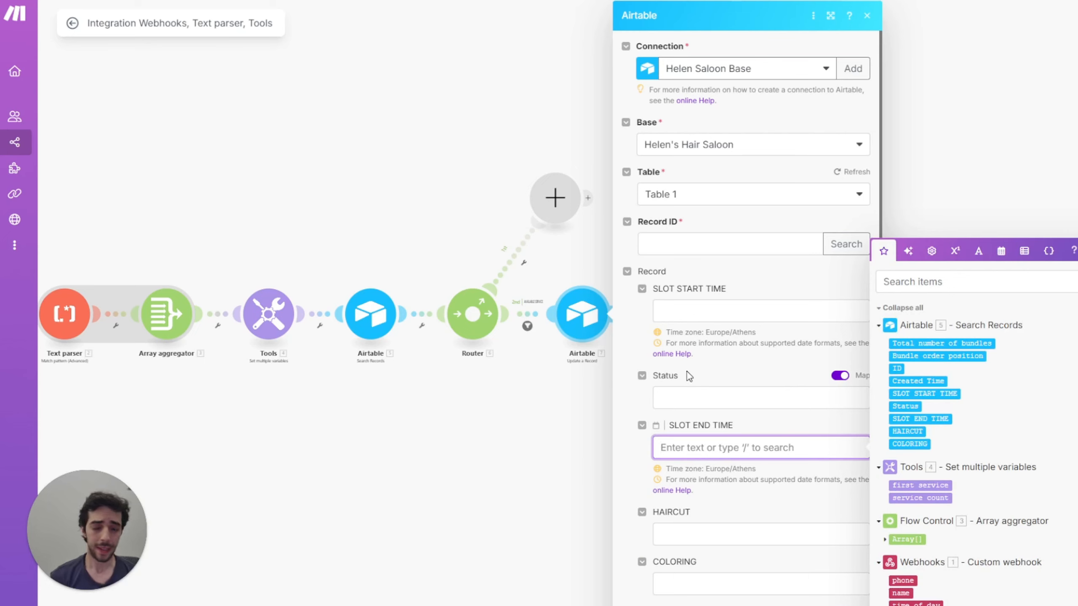
Step: Paste an if() formula into HAIRCUT using first service, falling back to Search Records HAIRCUT
{"action": "left_click", "coordinate": [662, 535]}
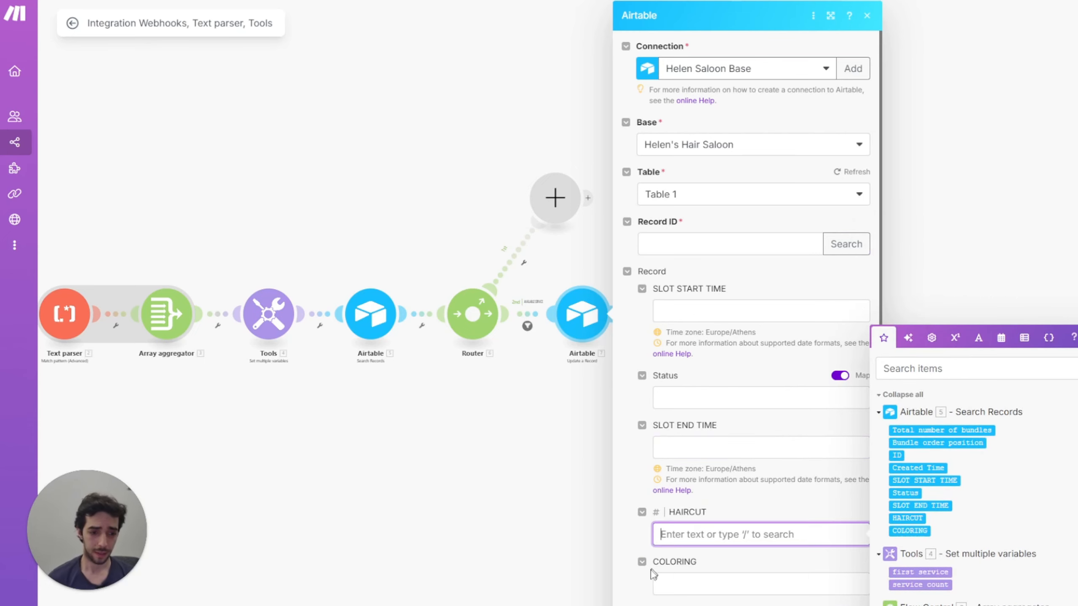
{"action": "key", "text": "Escape"}
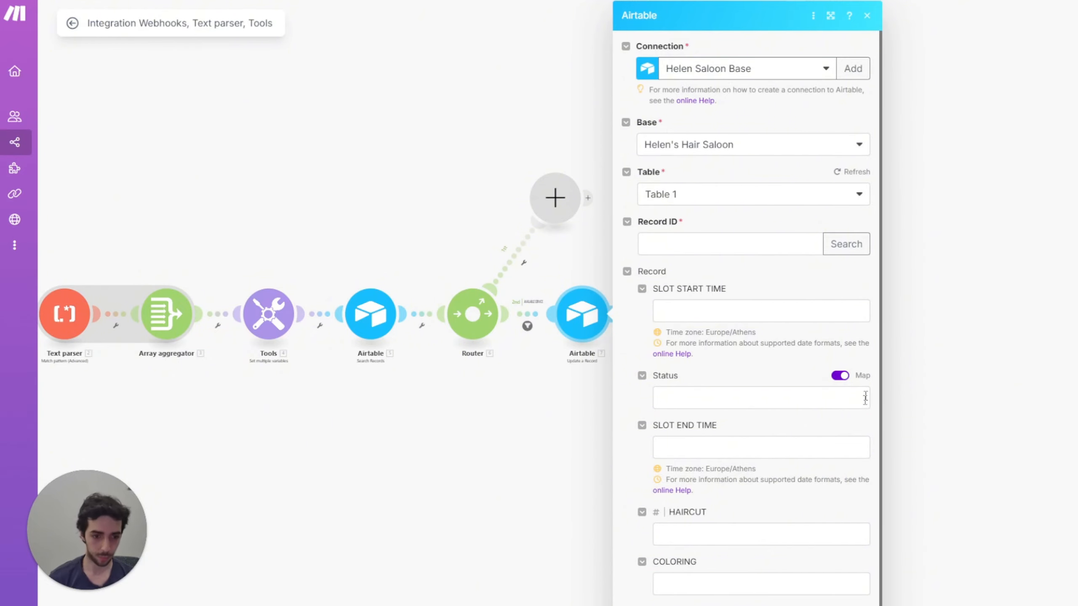
{"action": "left_click", "coordinate": [741, 531]}
{"action": "type", "text": "if(7.first_service.`__IMTMATCH__`=HAIRCUT;0;8.HAIRCUT)"}
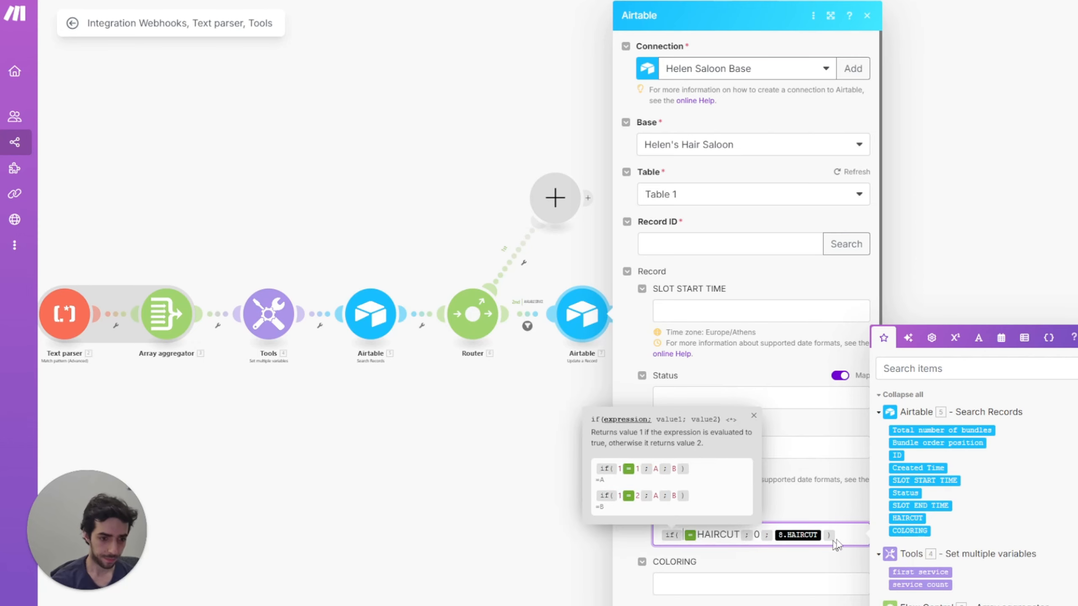
{"action": "left_click", "coordinate": [920, 571]}
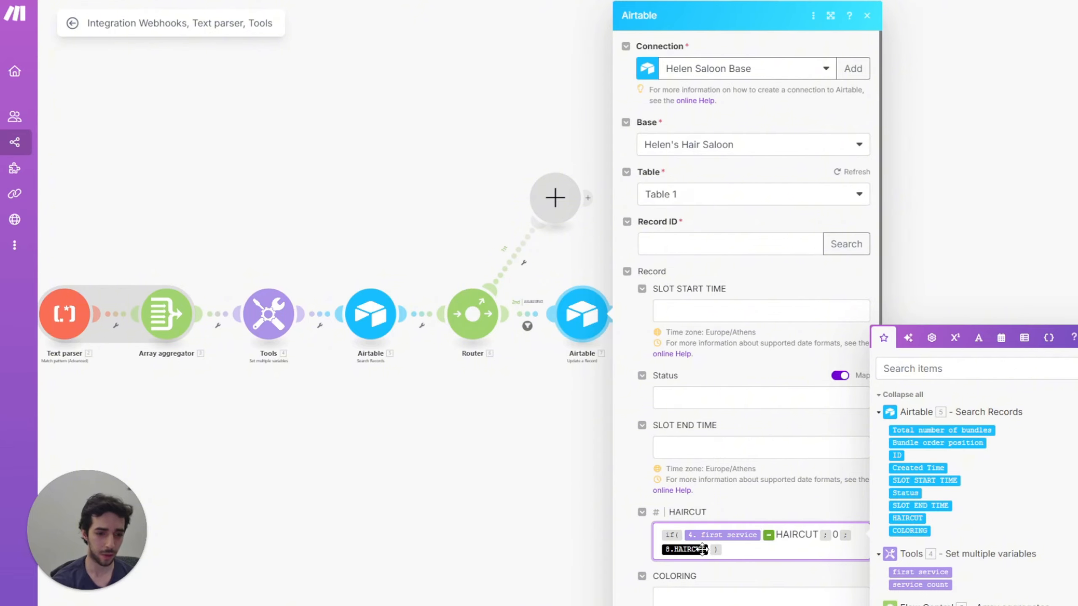
{"action": "key", "text": "BackSpace"}
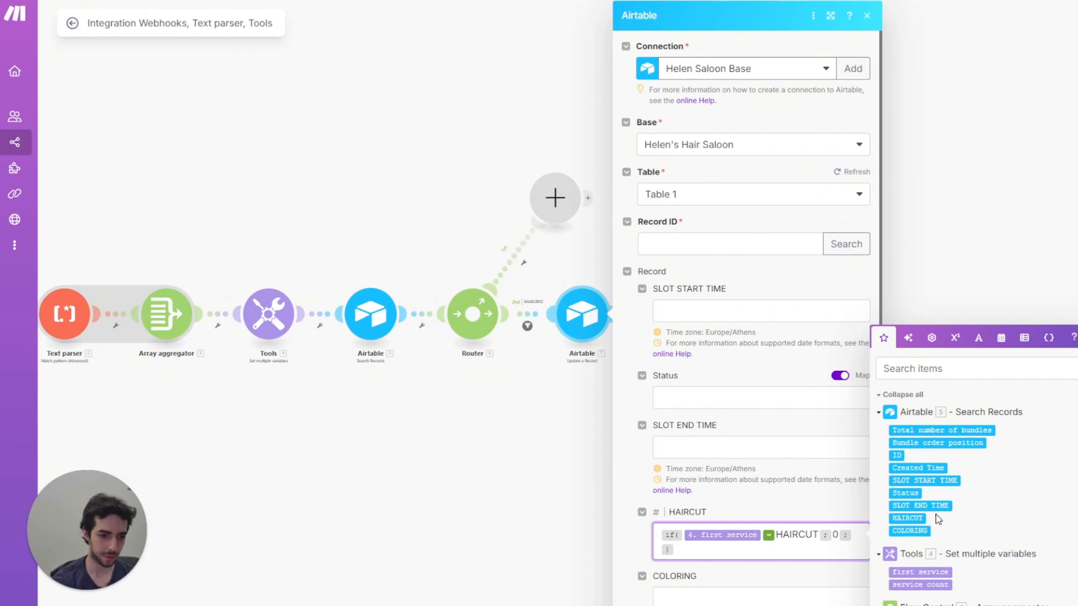
{"action": "left_click", "coordinate": [917, 518]}
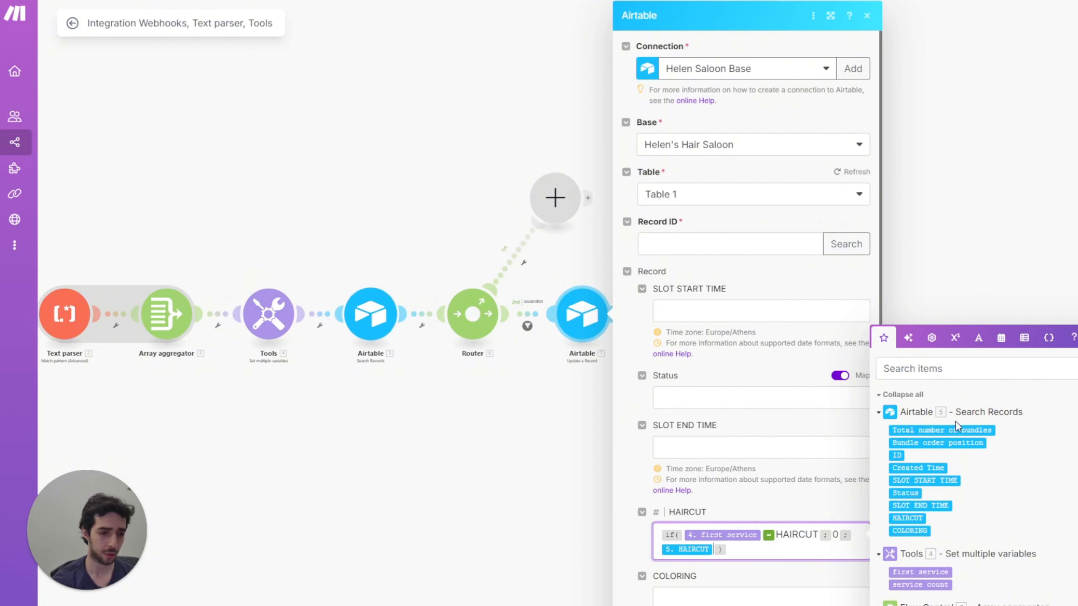
Step: Build COLORING's if() formula from first service and the Search Records COLORING value
{"action": "left_click", "coordinate": [664, 591]}
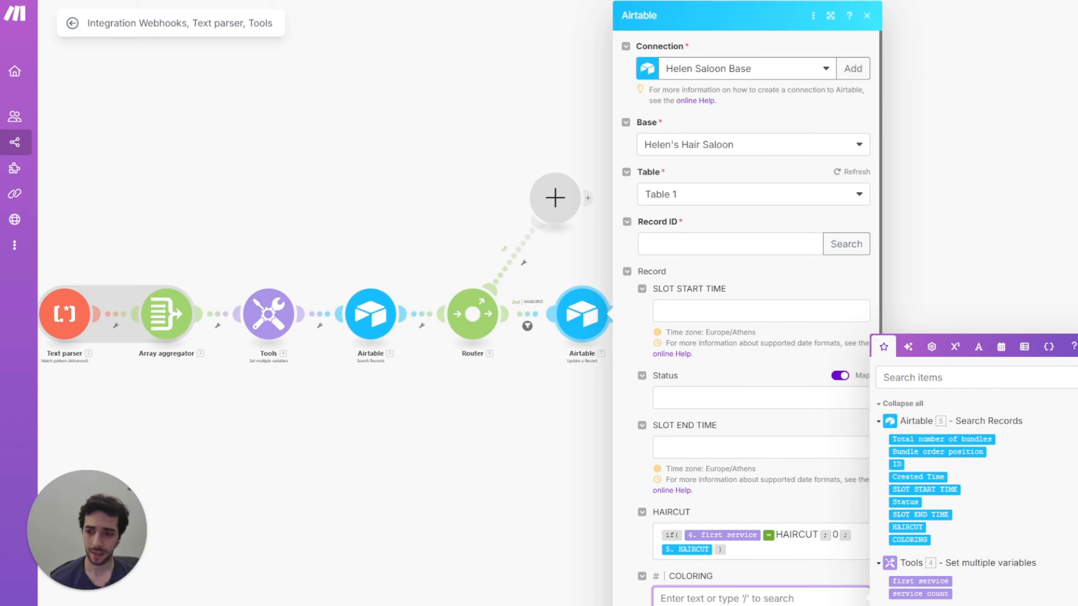
{"action": "key", "text": "Escape"}
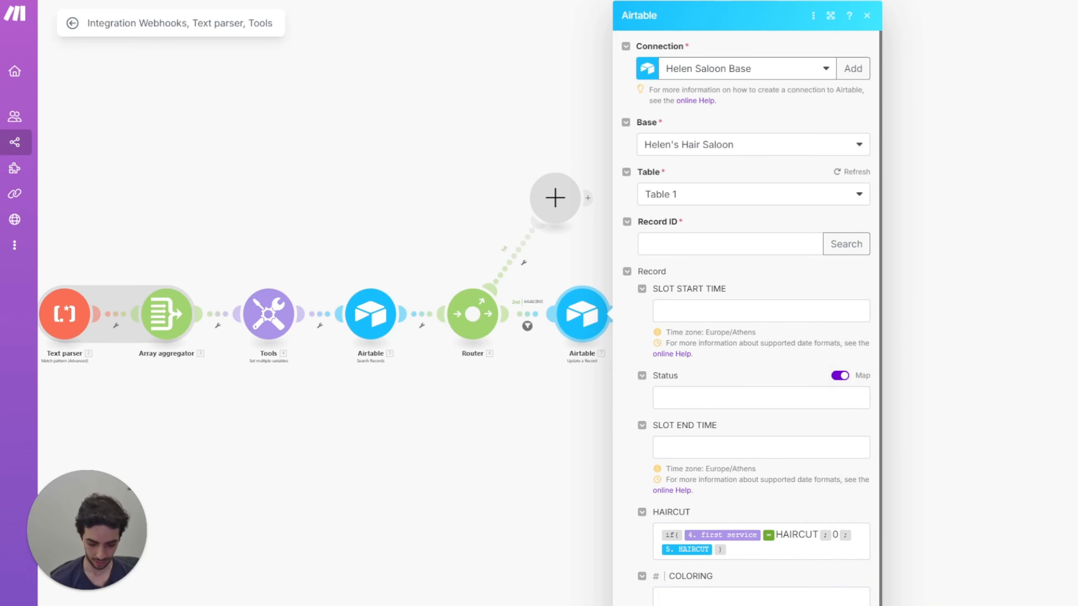
{"action": "left_click", "coordinate": [731, 594]}
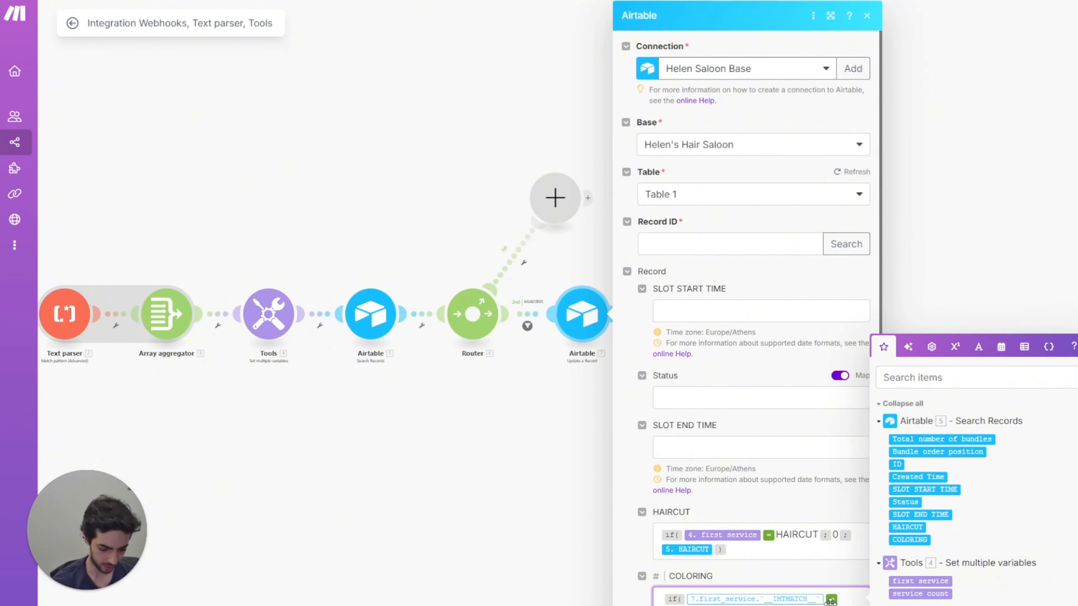
{"action": "key", "text": "BackSpace"}
{"action": "scroll", "coordinate": [782, 574], "scroll_direction": "down", "scroll_amount": 1}
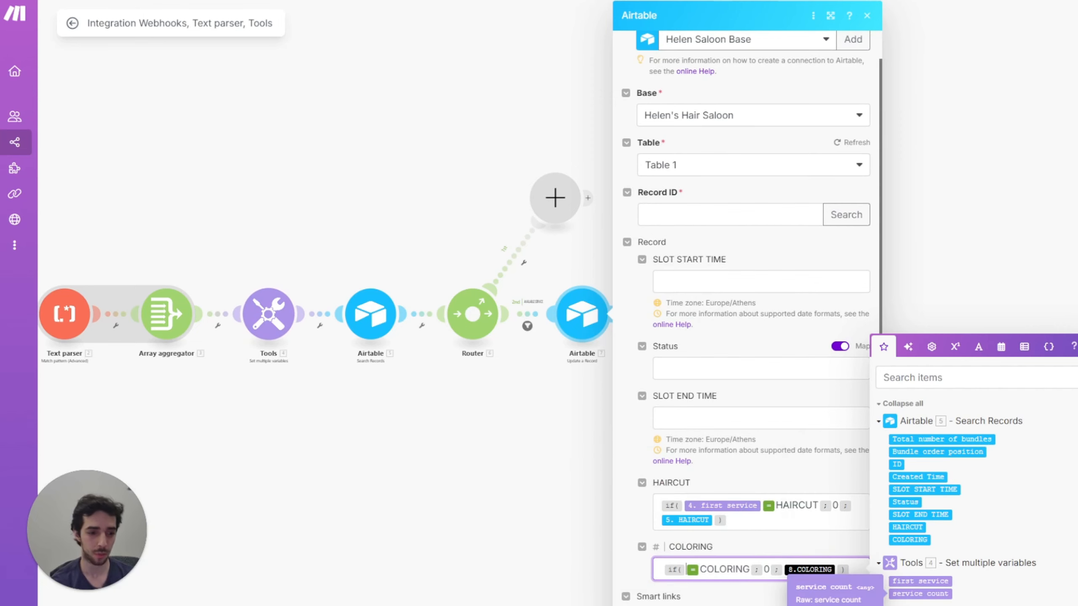
{"action": "left_click_drag", "start_coordinate": [920, 582], "coordinate": [771, 565]}
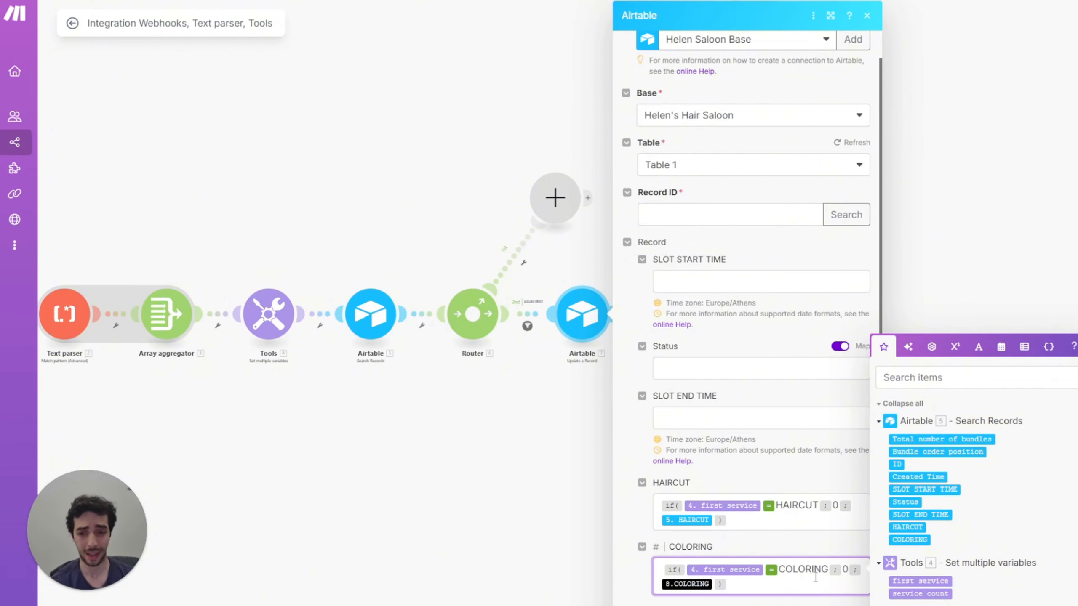
{"action": "left_click_drag", "start_coordinate": [711, 590], "coordinate": [712, 591]}
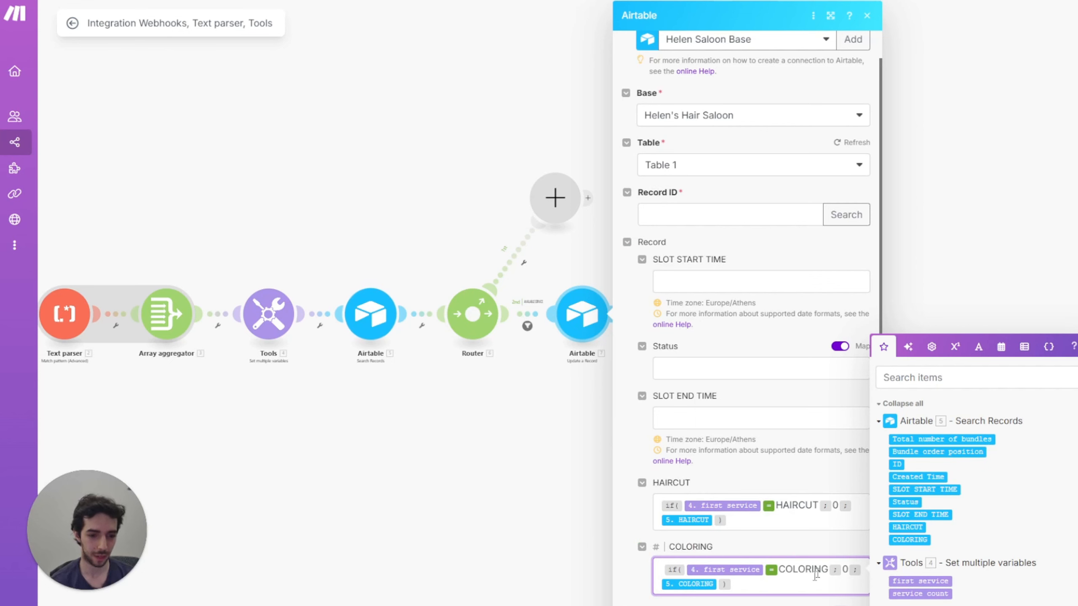
{"action": "scroll", "coordinate": [749, 568], "scroll_direction": "down", "scroll_amount": 1}
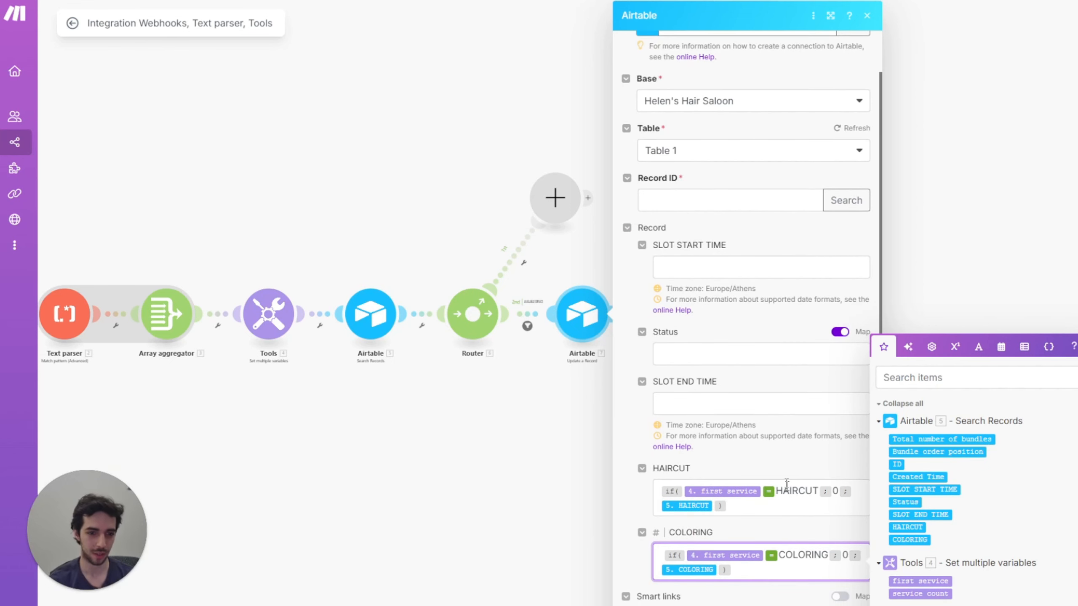
{"action": "scroll", "coordinate": [720, 266], "scroll_direction": "up", "scroll_amount": 2}
Step: Map Record ID to 5. ID from Search Records and close the module
{"action": "left_click", "coordinate": [722, 243]}
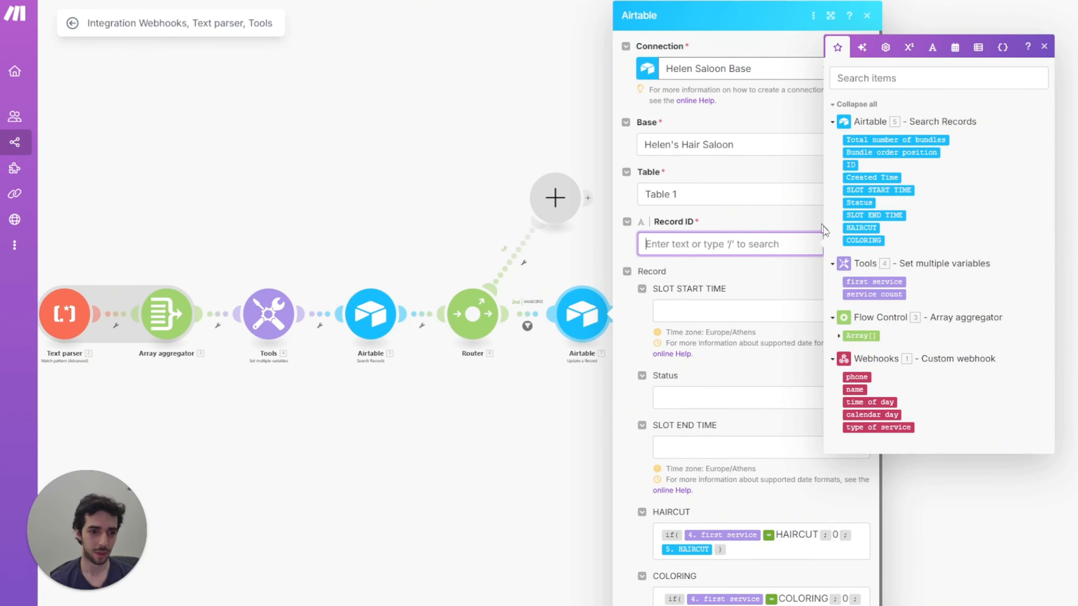
{"action": "left_click", "coordinate": [852, 166]}
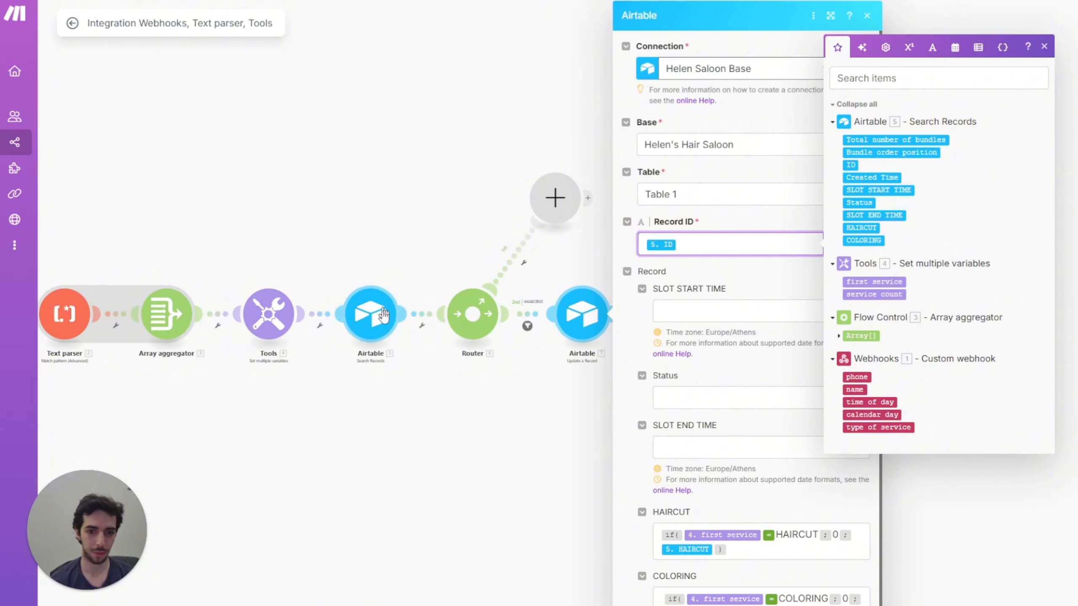
{"action": "scroll", "coordinate": [765, 519], "scroll_direction": "down", "scroll_amount": 2}
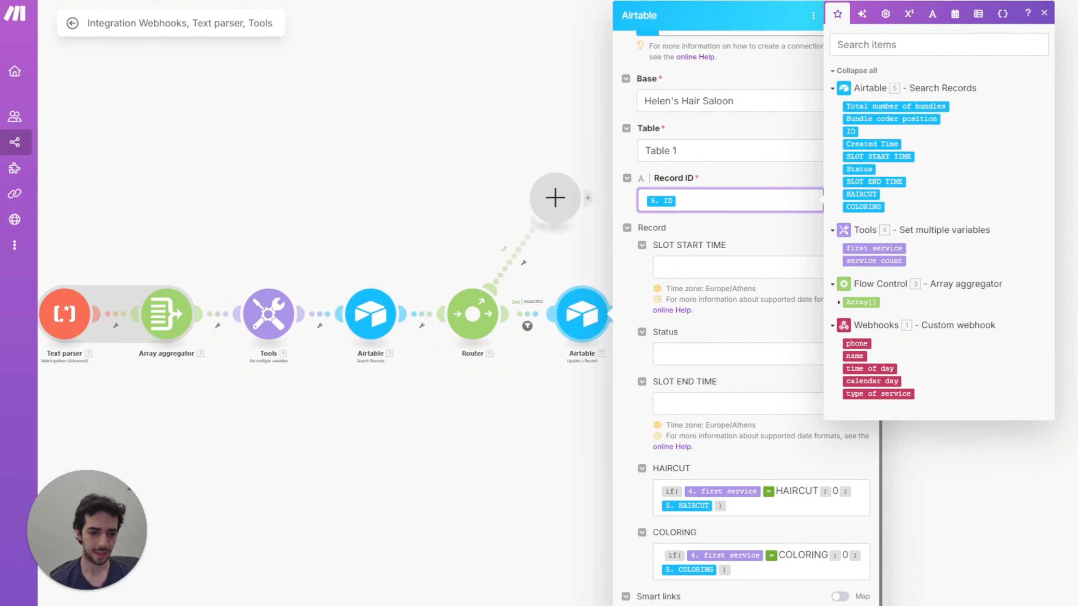
{"action": "left_click", "coordinate": [857, 604]}
{"action": "left_click_drag", "start_coordinate": [624, 536], "coordinate": [582, 559]}
Step: Add a Google Calendar 'Create an Event' module after the Airtable Update a Record module
{"action": "scroll", "coordinate": [540, 485], "scroll_direction": "down", "scroll_amount": 3}
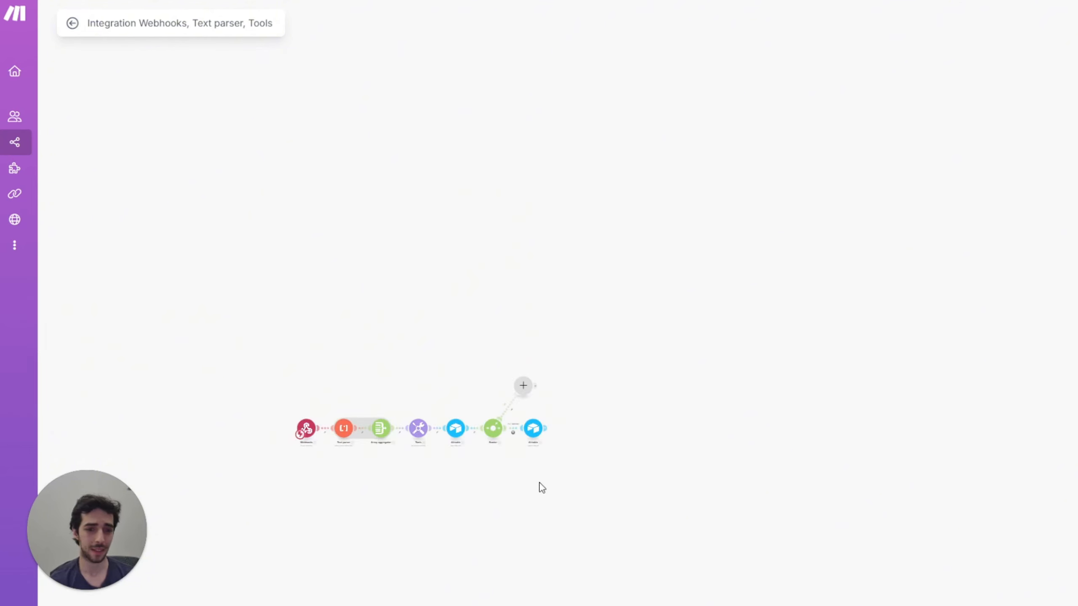
{"action": "scroll", "coordinate": [547, 499], "scroll_direction": "up", "scroll_amount": 4}
{"action": "scroll", "coordinate": [560, 496], "scroll_direction": "down", "scroll_amount": 2}
{"action": "left_click_drag", "start_coordinate": [584, 421], "coordinate": [560, 450]}
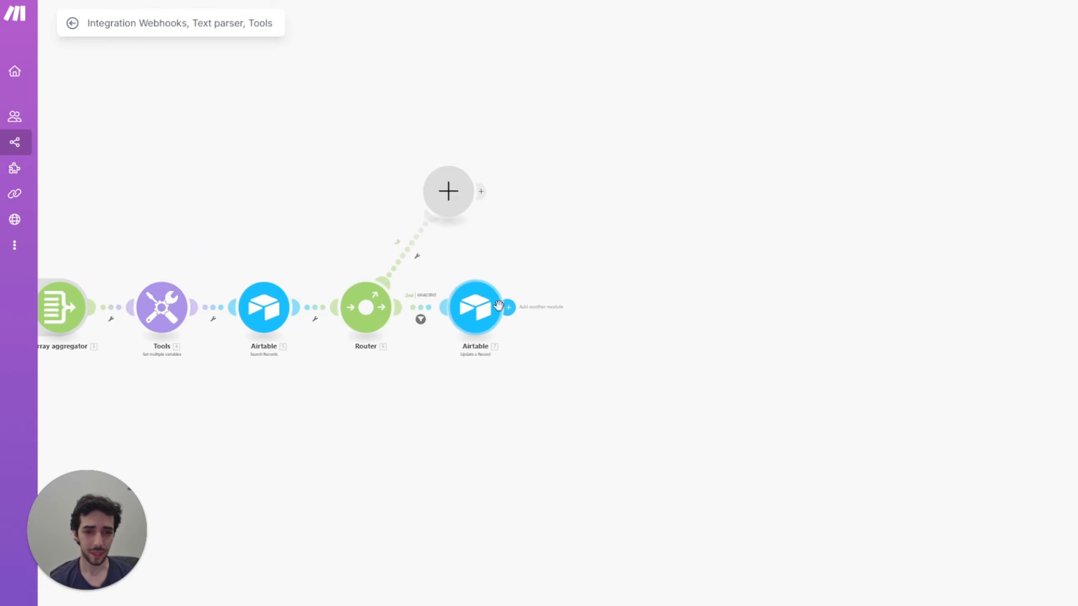
{"action": "left_click", "coordinate": [514, 322]}
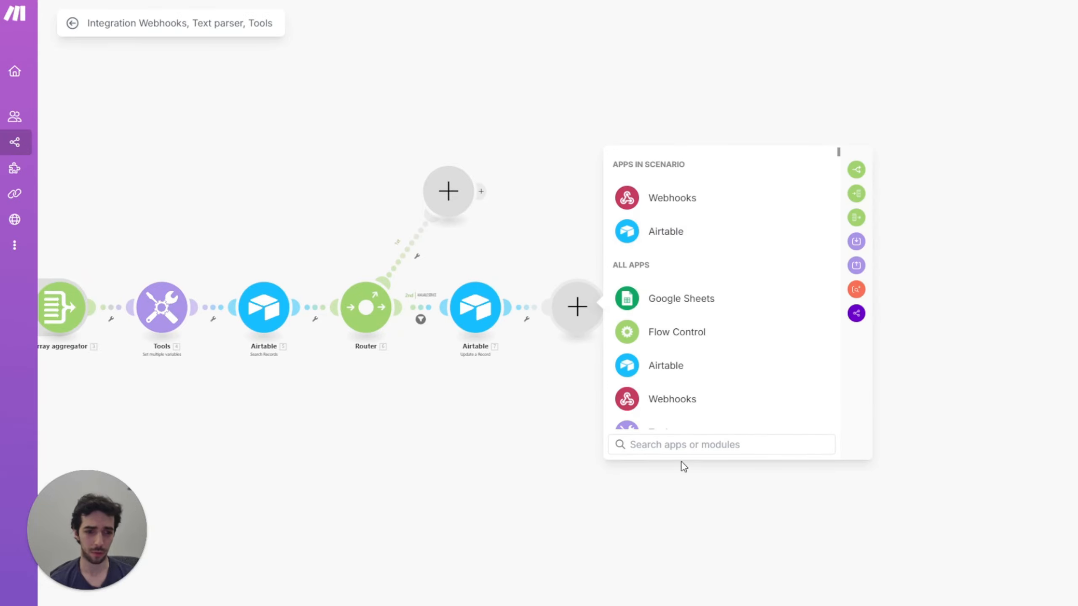
{"action": "type", "text": "goo"}
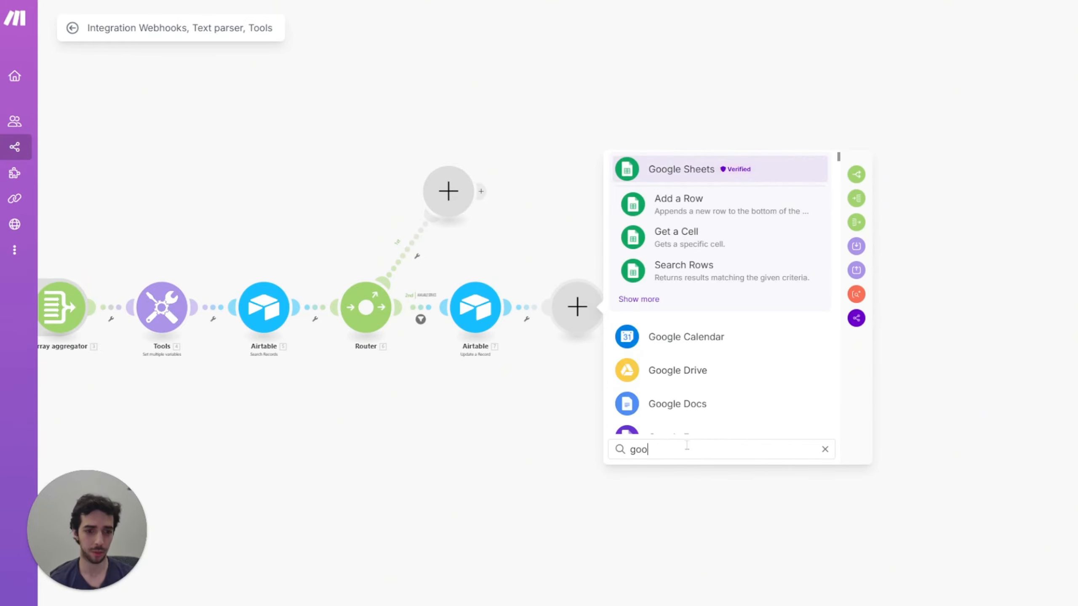
{"action": "type", "text": "gle"}
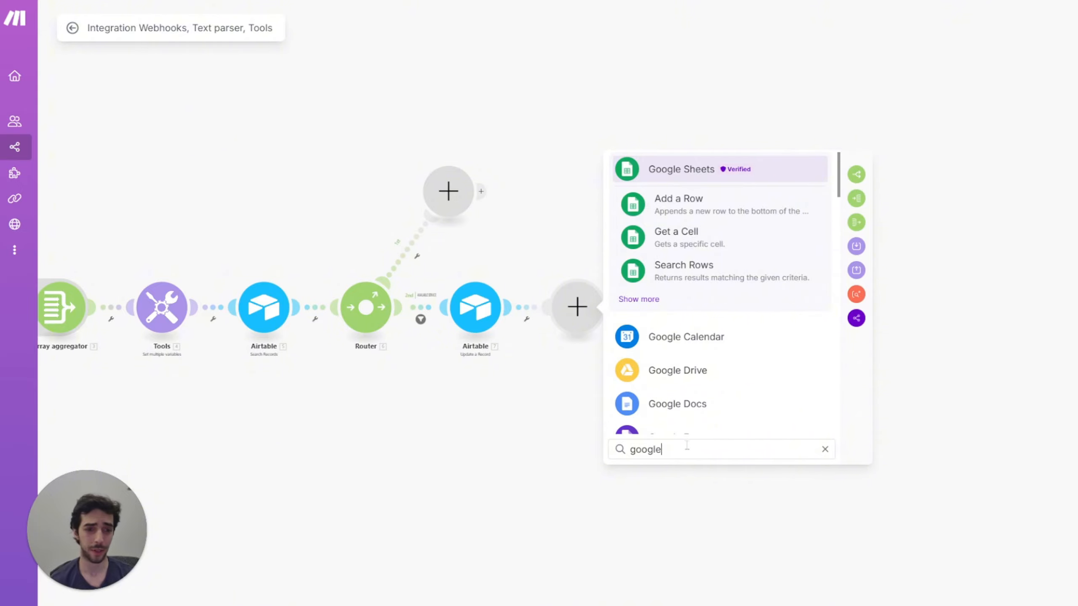
{"action": "key", "text": "Down"}
{"action": "key", "text": "Down"}
{"action": "key", "text": "Down"}
{"action": "key", "text": "Down"}
{"action": "key", "text": "Down"}
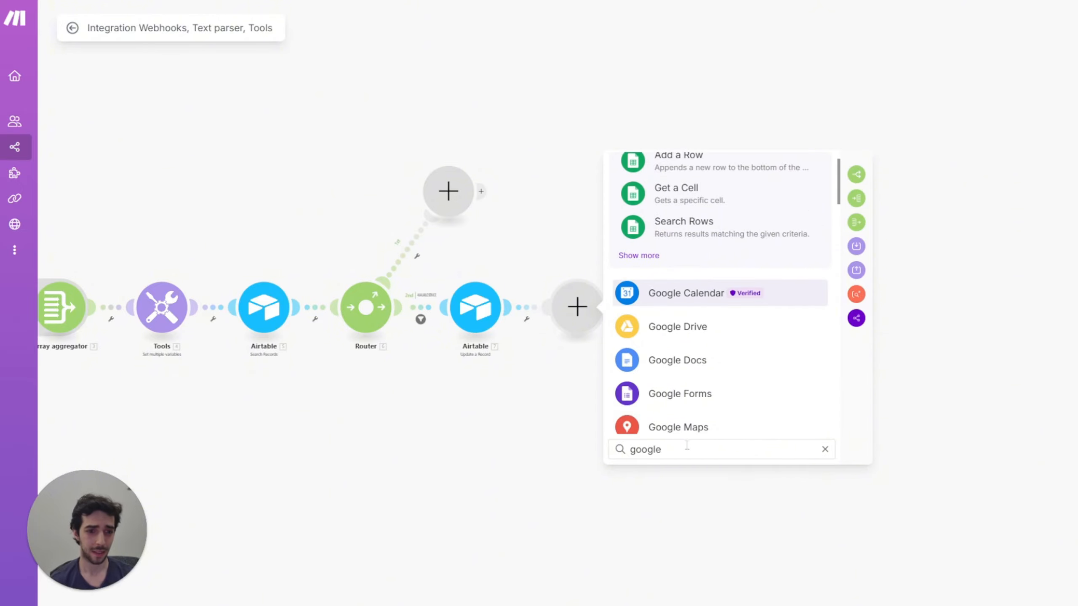
{"action": "left_click", "coordinate": [691, 296]}
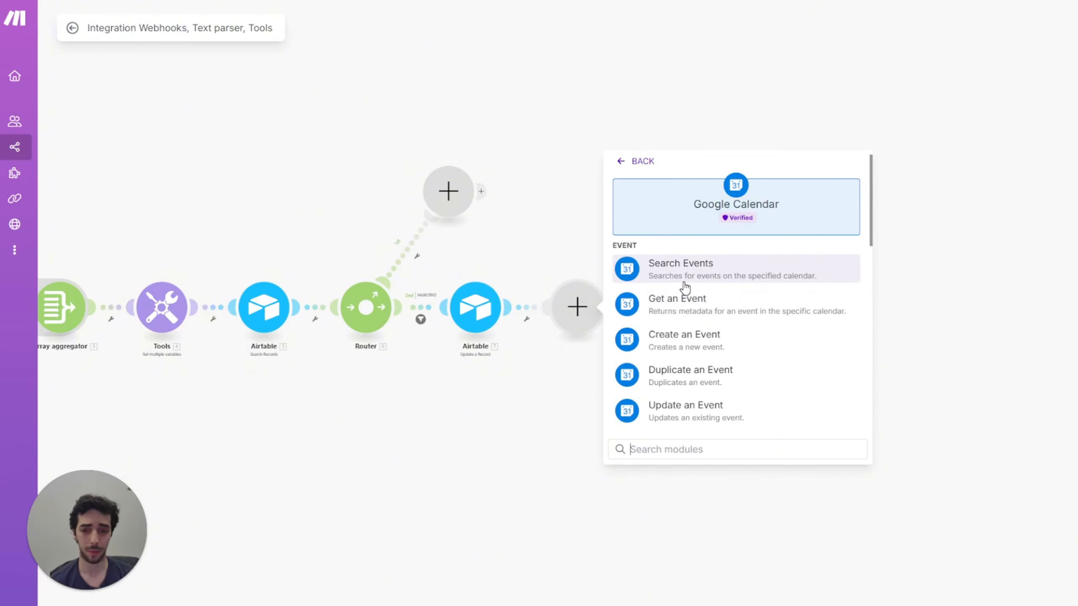
{"action": "left_click", "coordinate": [678, 338]}
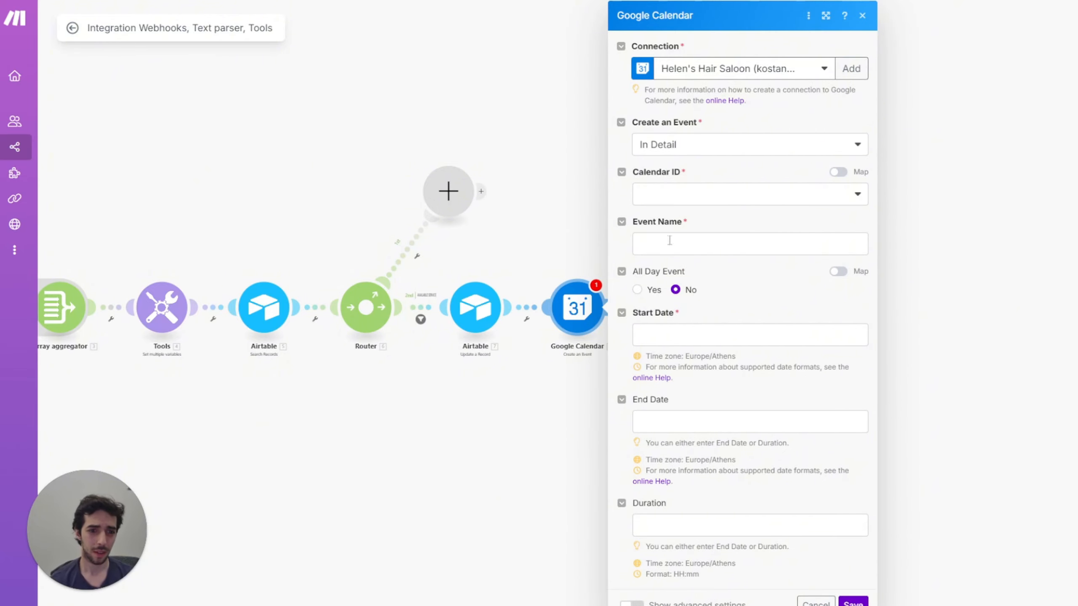
Step: Choose the salon calendar, map type of service to Event Name, and set SLOT START/END TIME as the dates
{"action": "left_click", "coordinate": [704, 244]}
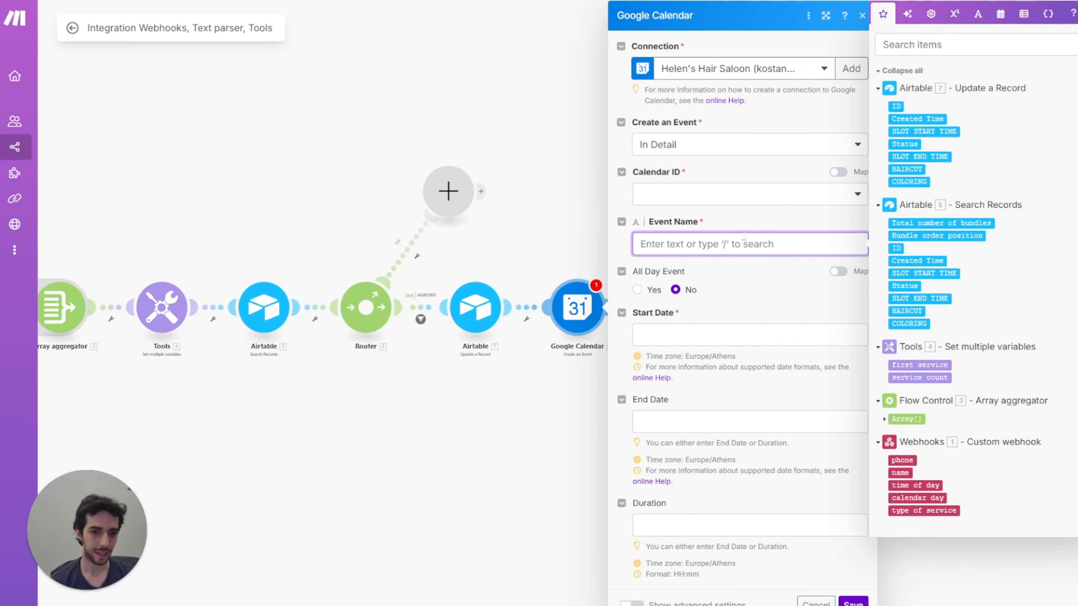
{"action": "left_click", "coordinate": [738, 204]}
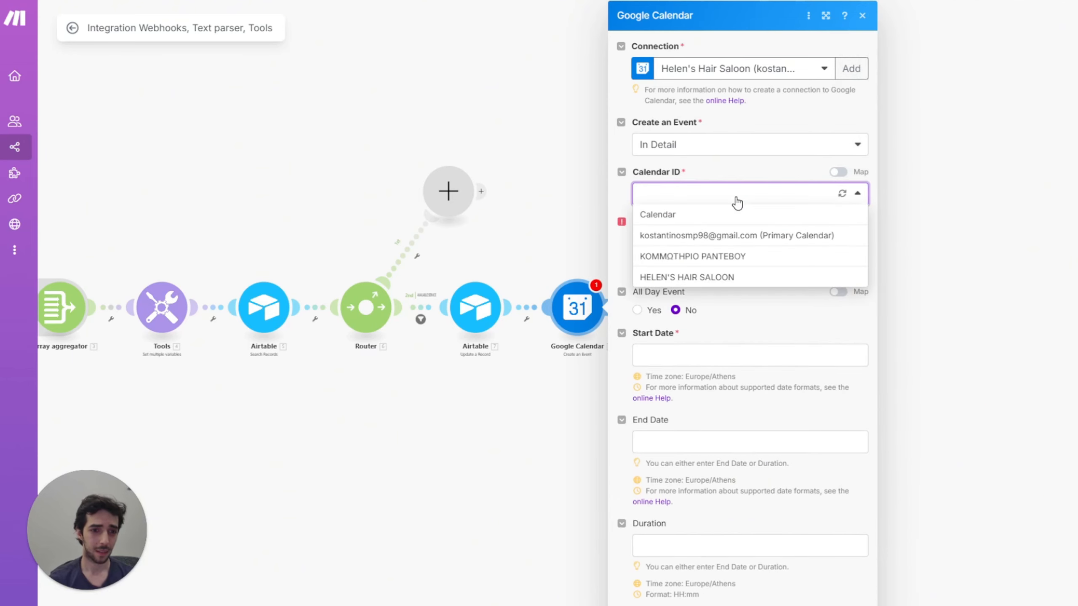
{"action": "left_click", "coordinate": [698, 277]}
{"action": "left_click", "coordinate": [709, 247]}
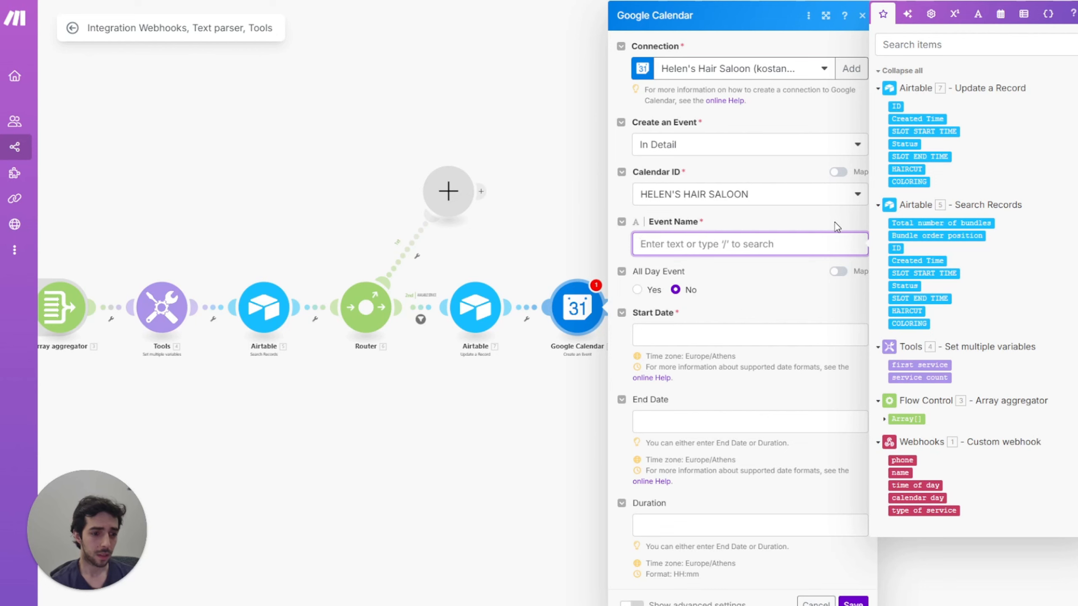
{"action": "left_click", "coordinate": [931, 510]}
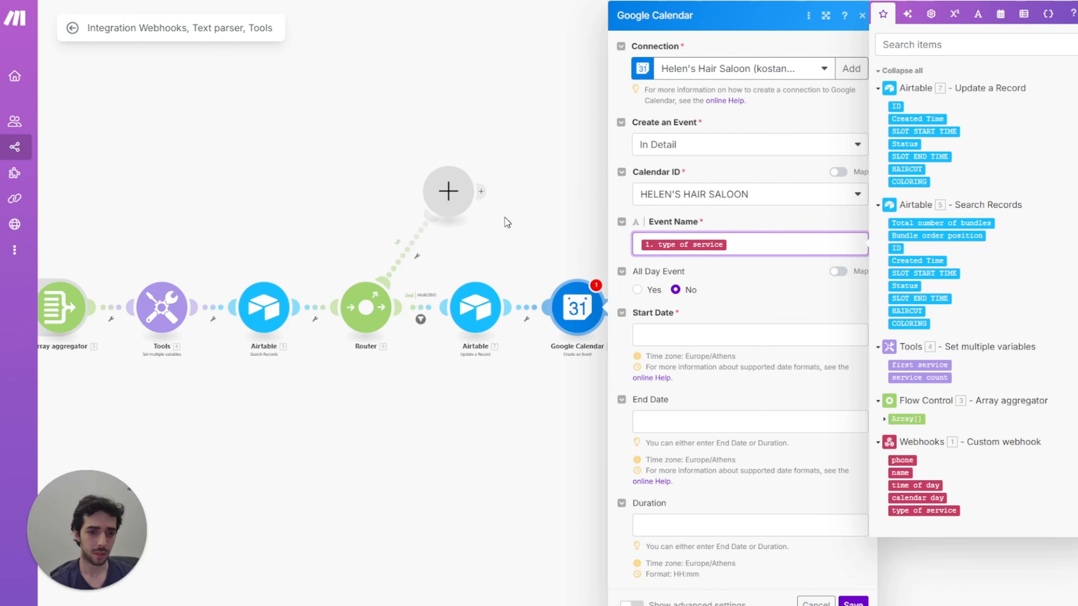
{"action": "left_click", "coordinate": [750, 328]}
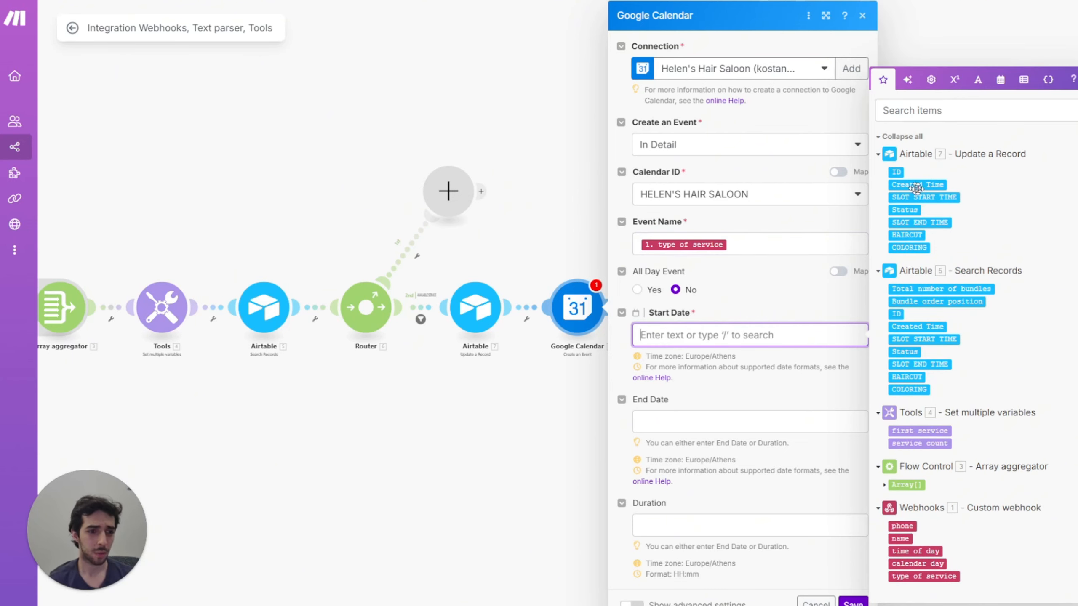
{"action": "left_click", "coordinate": [933, 197]}
{"action": "left_click", "coordinate": [750, 421]}
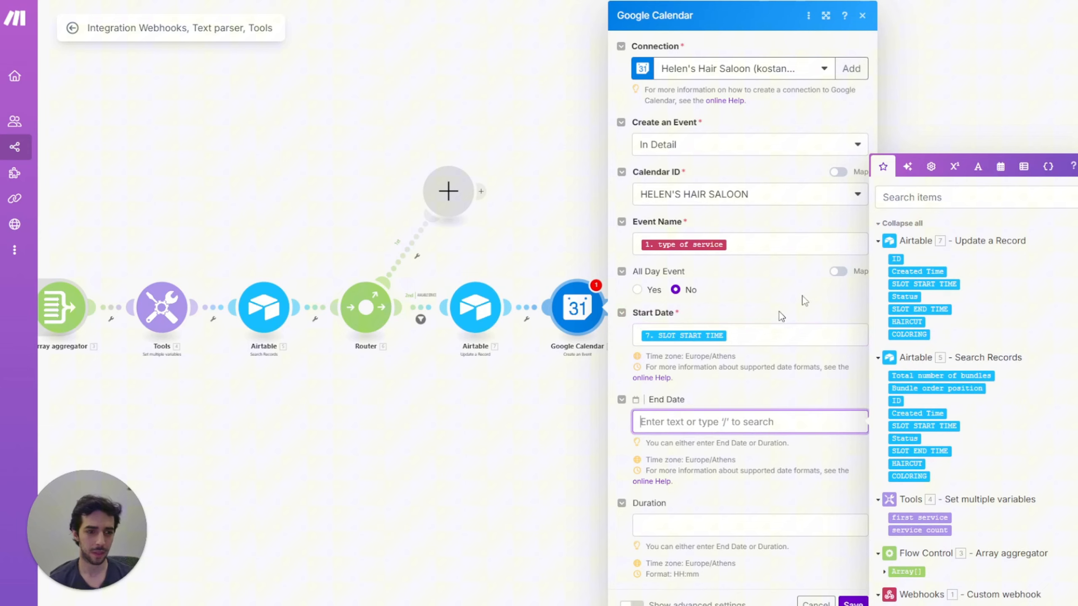
{"action": "left_click", "coordinate": [929, 309]}
Step: Put the customer's phone in Description, append ' - ' plus customer name to Event Name, and click OK
{"action": "scroll", "coordinate": [671, 546], "scroll_direction": "down", "scroll_amount": 2}
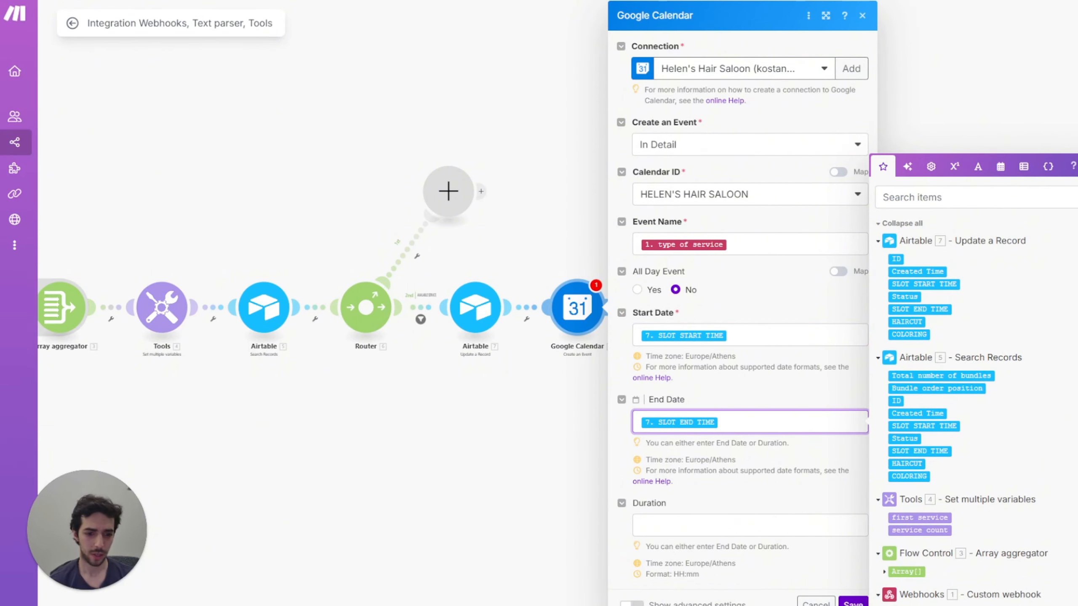
{"action": "left_click", "coordinate": [633, 603]}
{"action": "scroll", "coordinate": [671, 531], "scroll_direction": "down", "scroll_amount": 3}
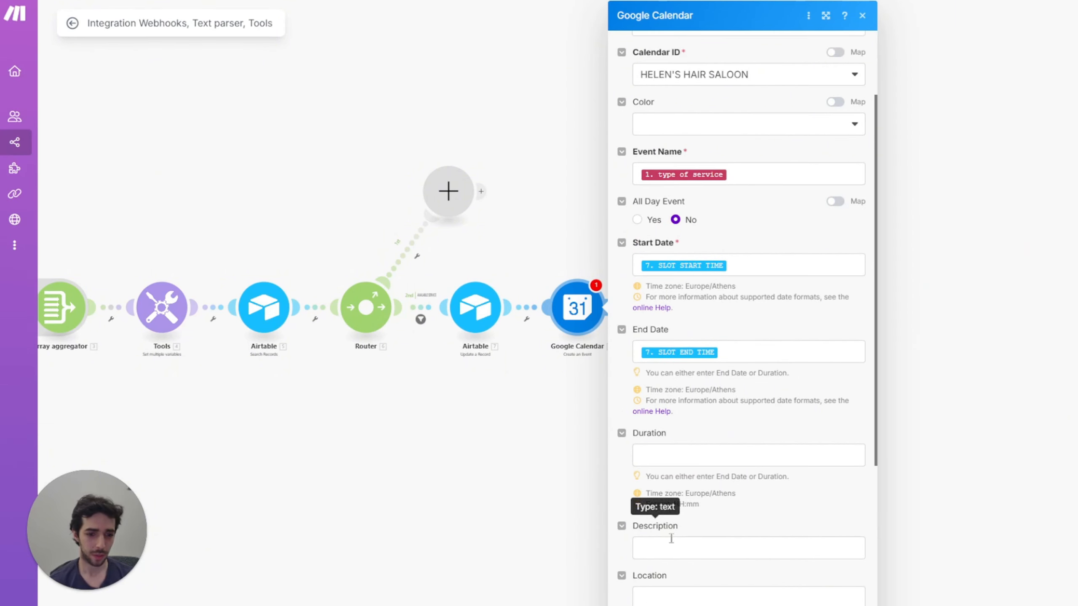
{"action": "left_click", "coordinate": [675, 544]}
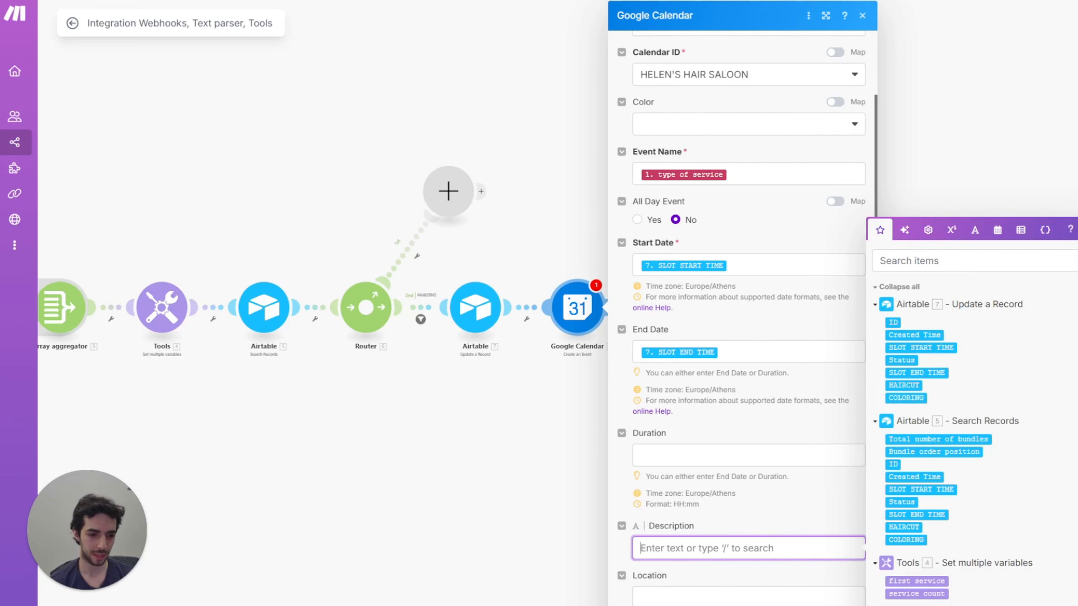
{"action": "left_click", "coordinate": [904, 605]}
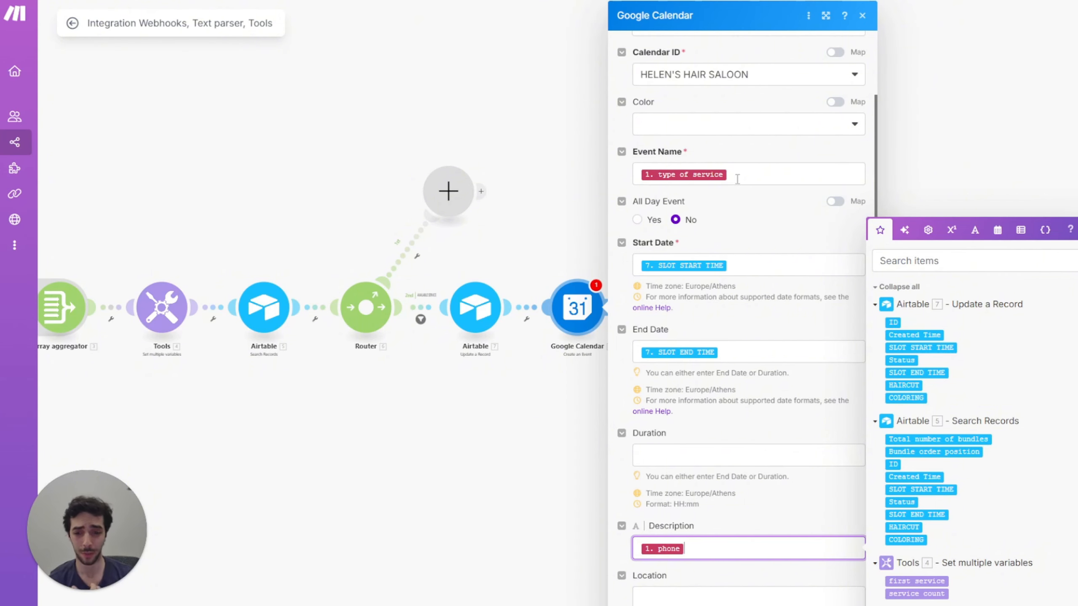
{"action": "left_click", "coordinate": [760, 171]}
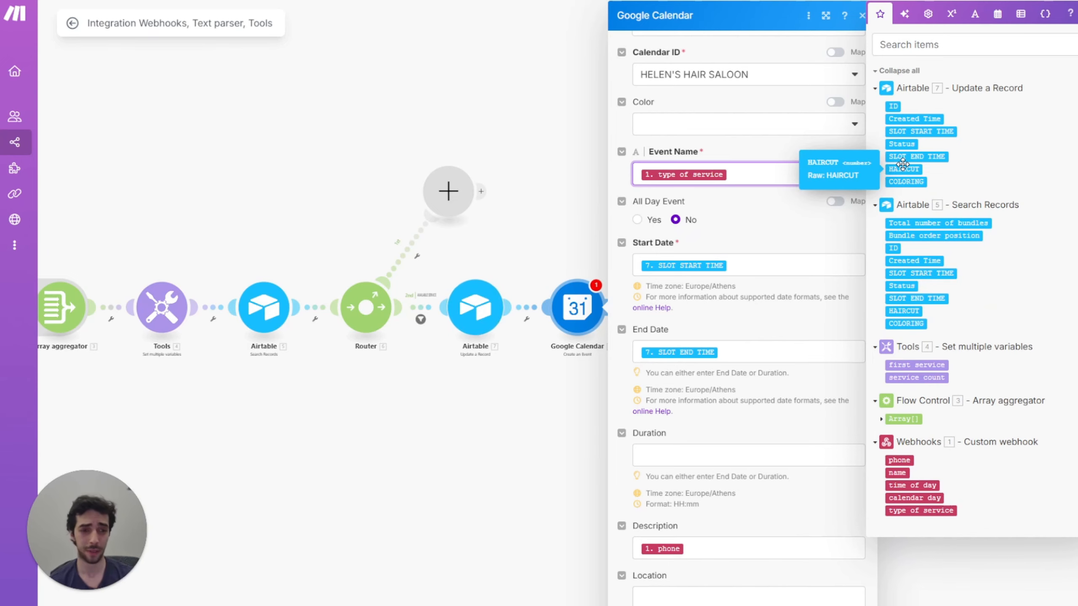
{"action": "type", "text": "-"}
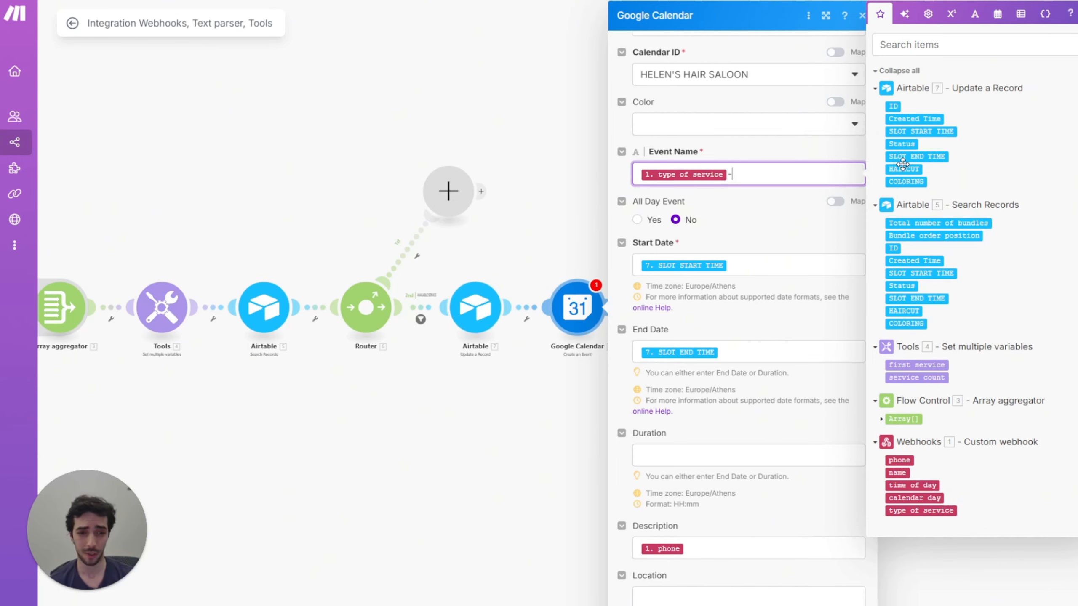
{"action": "left_click", "coordinate": [897, 472]}
{"action": "scroll", "coordinate": [688, 478], "scroll_direction": "down", "scroll_amount": 6}
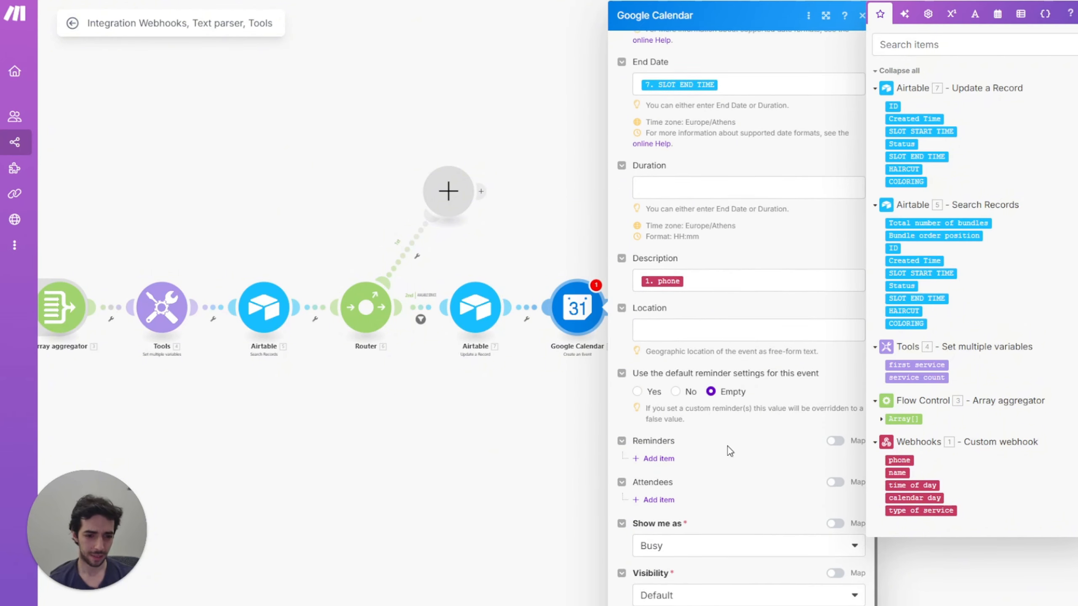
{"action": "scroll", "coordinate": [736, 506], "scroll_direction": "up", "scroll_amount": 5}
{"action": "scroll", "coordinate": [733, 469], "scroll_direction": "up", "scroll_amount": 5}
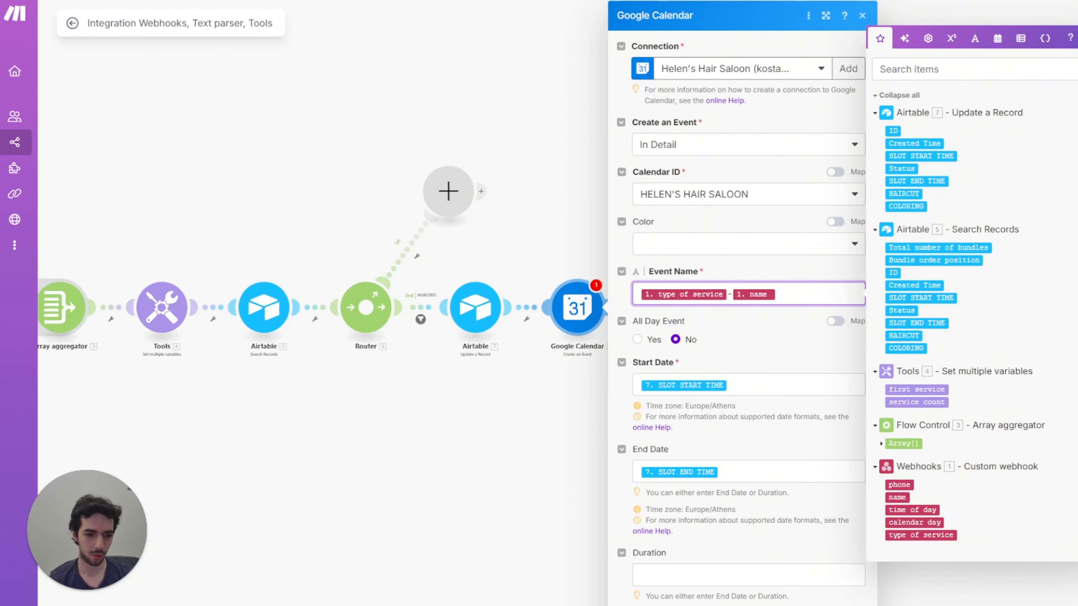
{"action": "left_click", "coordinate": [851, 603]}
{"action": "double_click", "coordinate": [649, 202]}
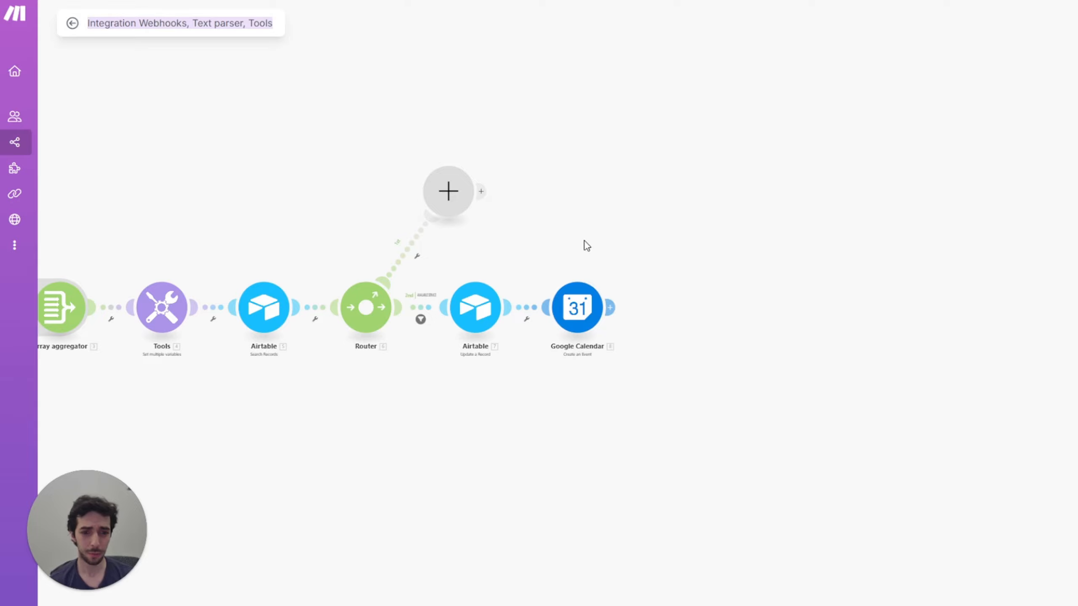
Step: Add a Webhooks 'Webhook response' module after the Google Calendar module
{"action": "left_click", "coordinate": [610, 309]}
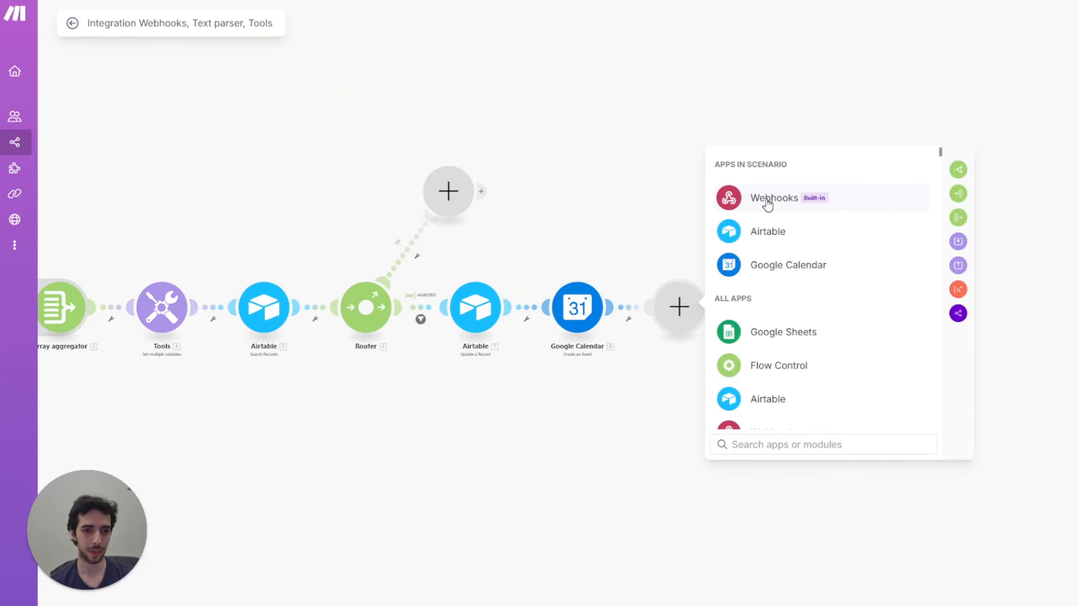
{"action": "left_click", "coordinate": [766, 200]}
{"action": "left_click", "coordinate": [794, 252]}
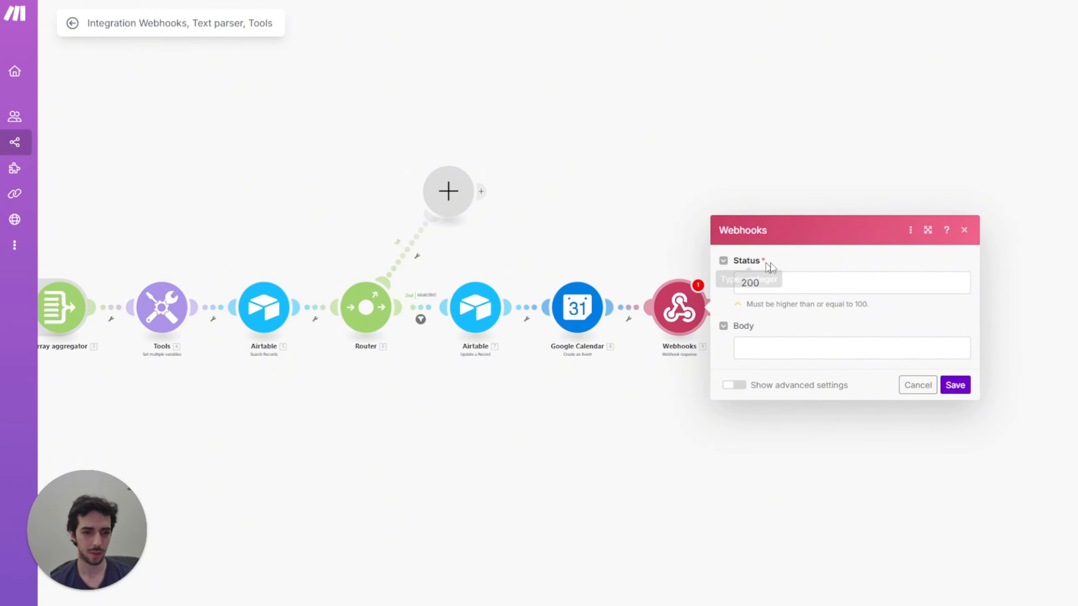
Step: Keep status 200 and paste the prepared JSON response into the Body field
{"action": "left_click", "coordinate": [763, 345]}
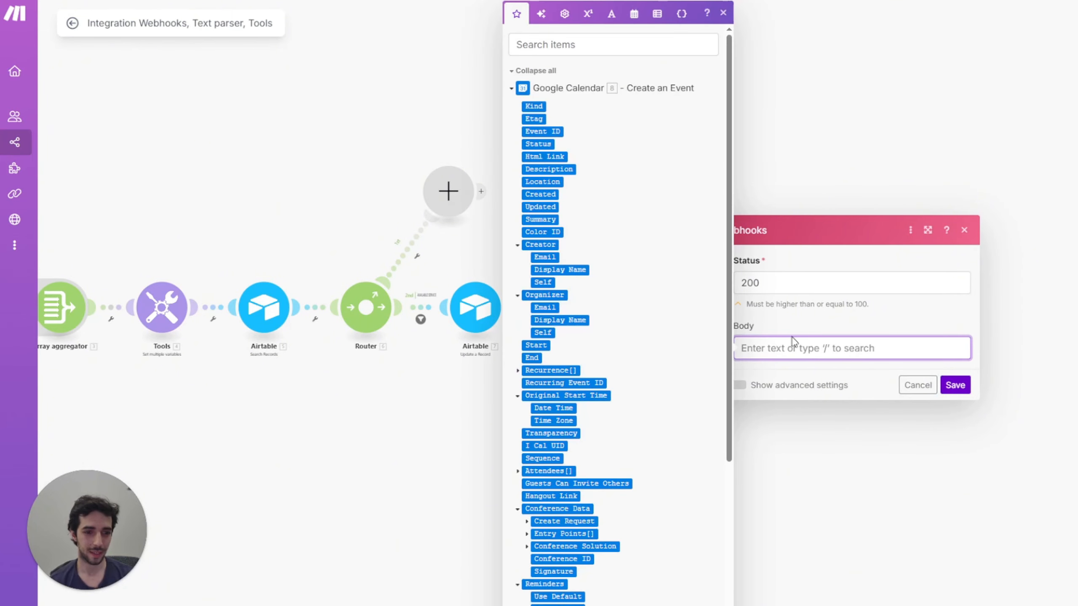
{"action": "double_click", "coordinate": [789, 282]}
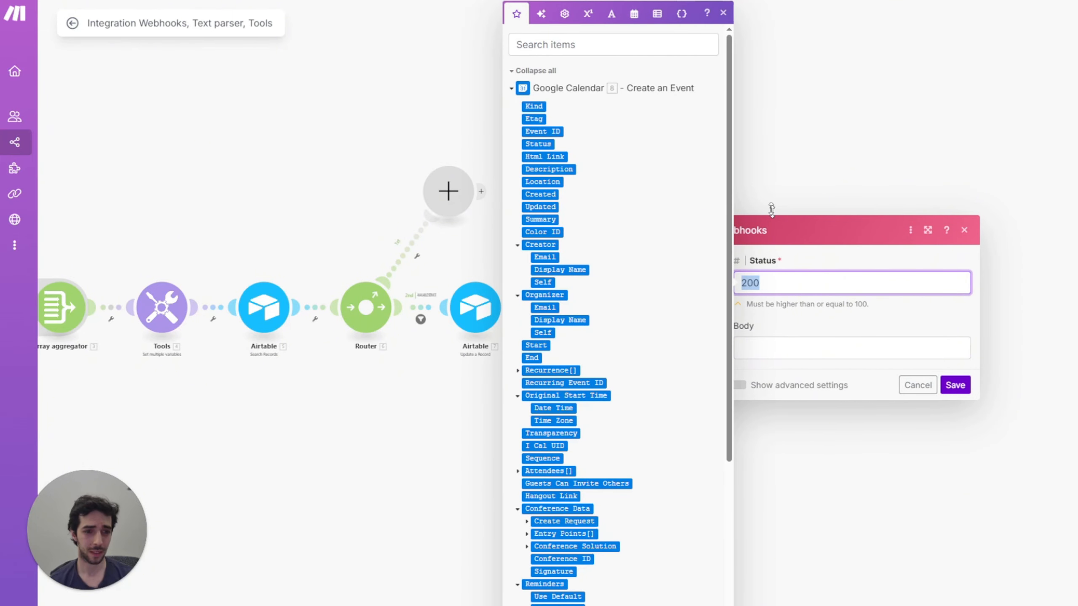
{"action": "left_click", "coordinate": [769, 177]}
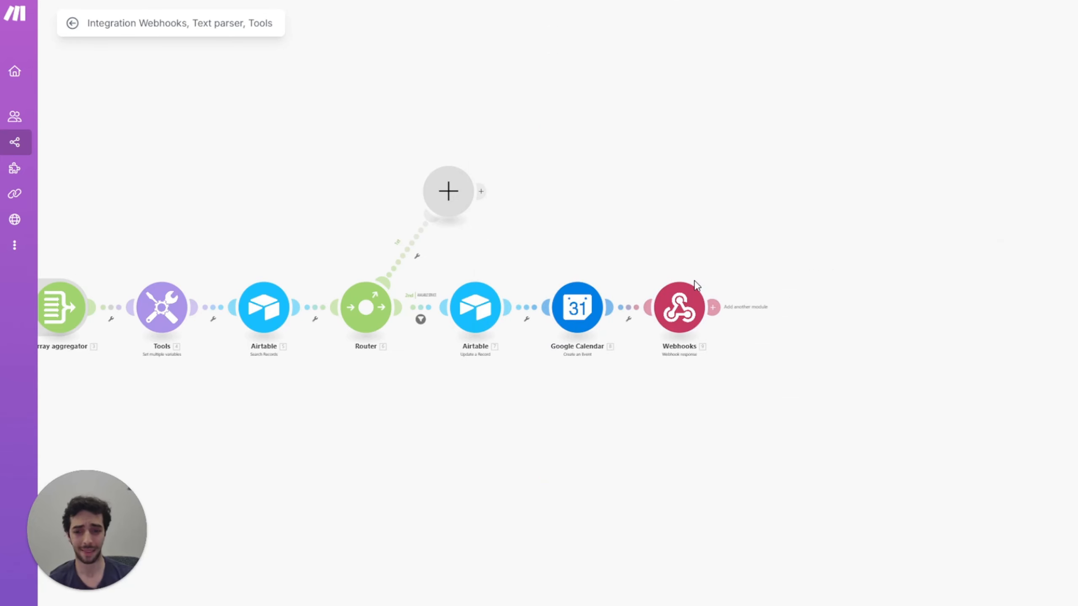
{"action": "left_click", "coordinate": [686, 319]}
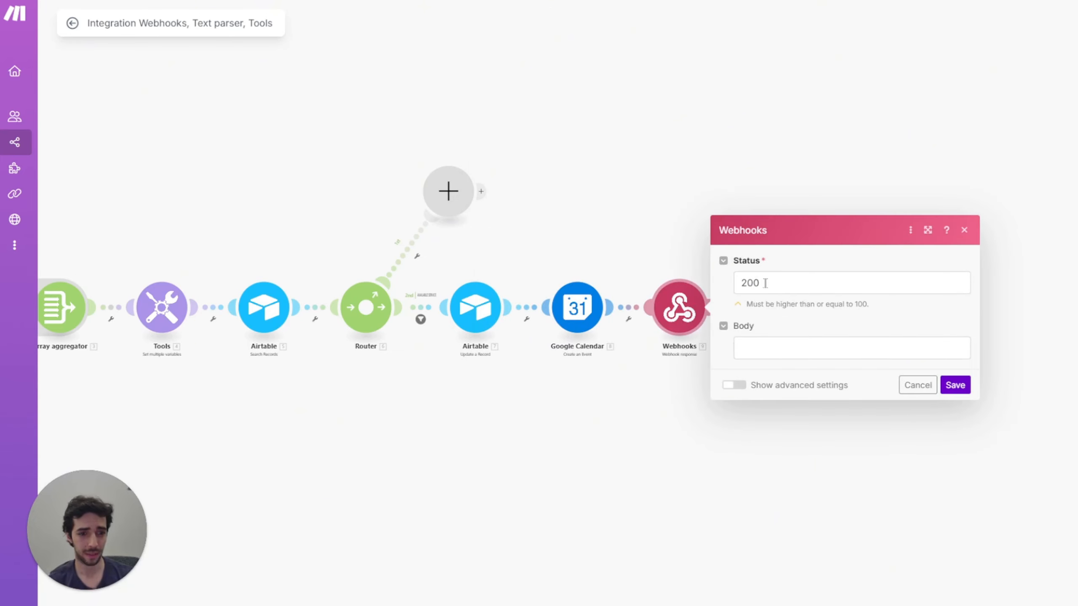
{"action": "double_click", "coordinate": [743, 282]}
{"action": "left_click", "coordinate": [793, 344]}
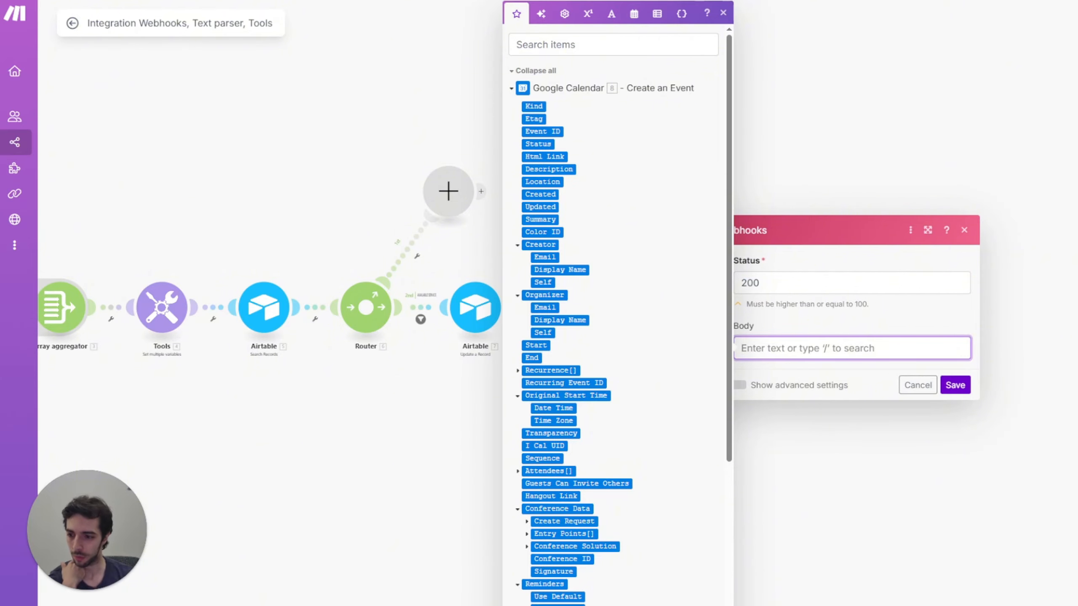
{"action": "key", "text": "Escape"}
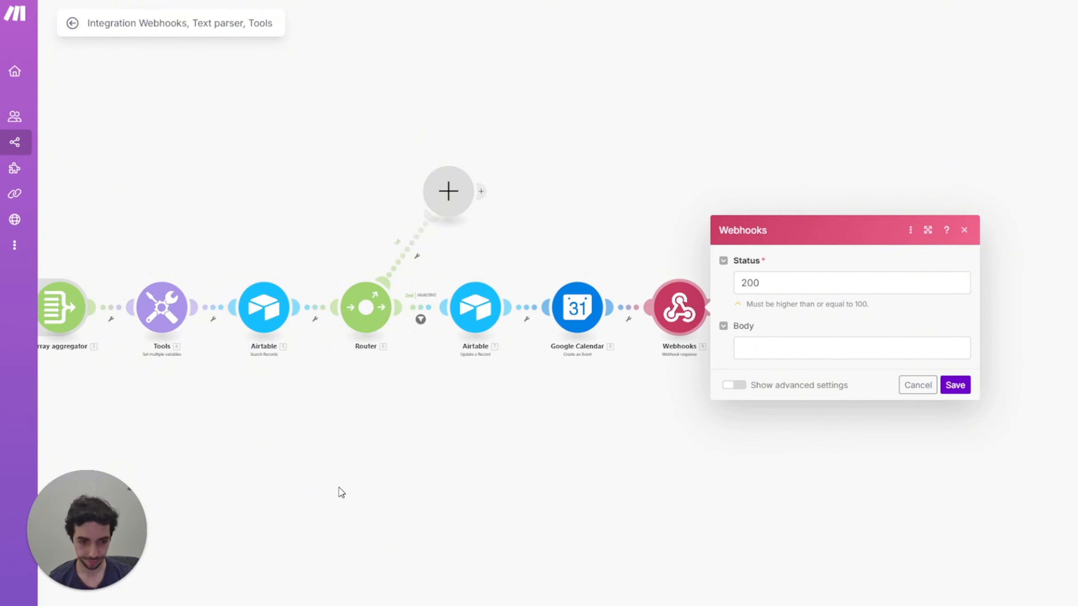
{"action": "left_click", "coordinate": [792, 346]}
{"action": "key", "text": "ctrl+v"}
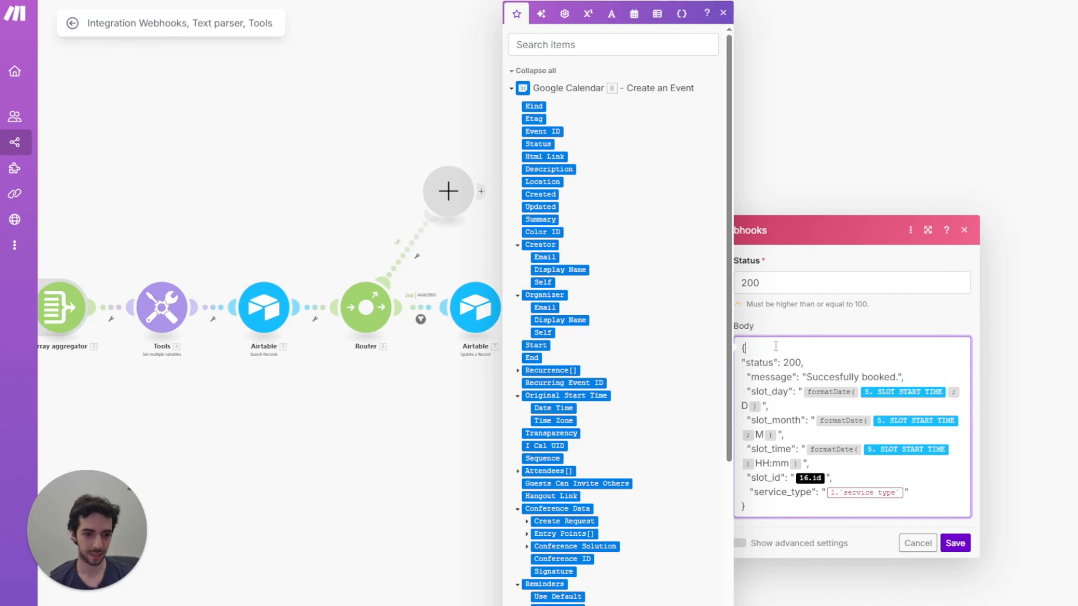
Step: In the response body, map slot_id to 5. ID and service_type to type of service, then save
{"action": "left_click", "coordinate": [746, 429]}
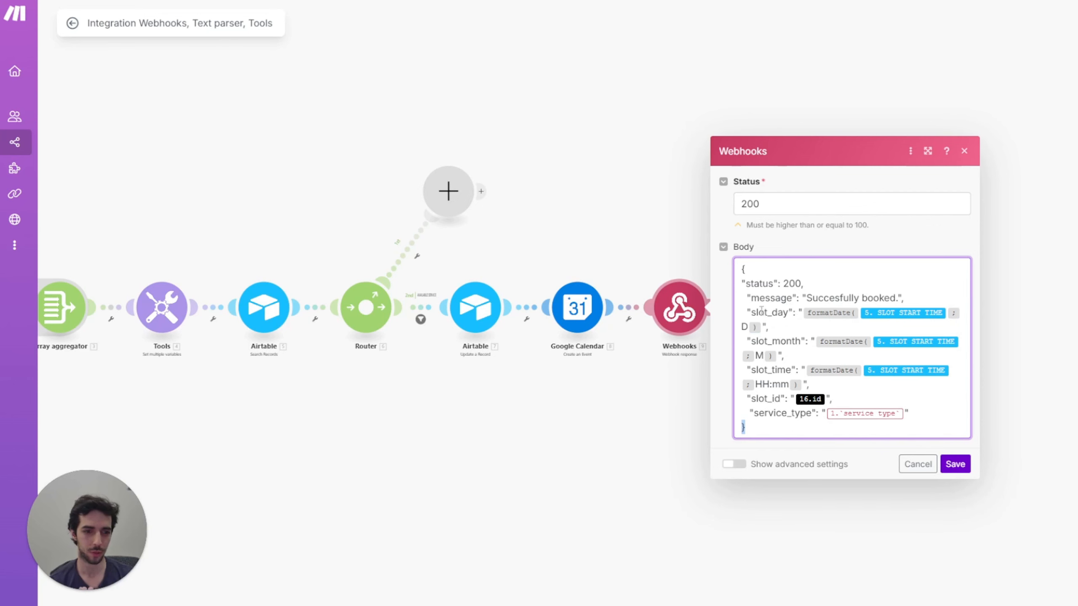
{"action": "left_click", "coordinate": [735, 334]}
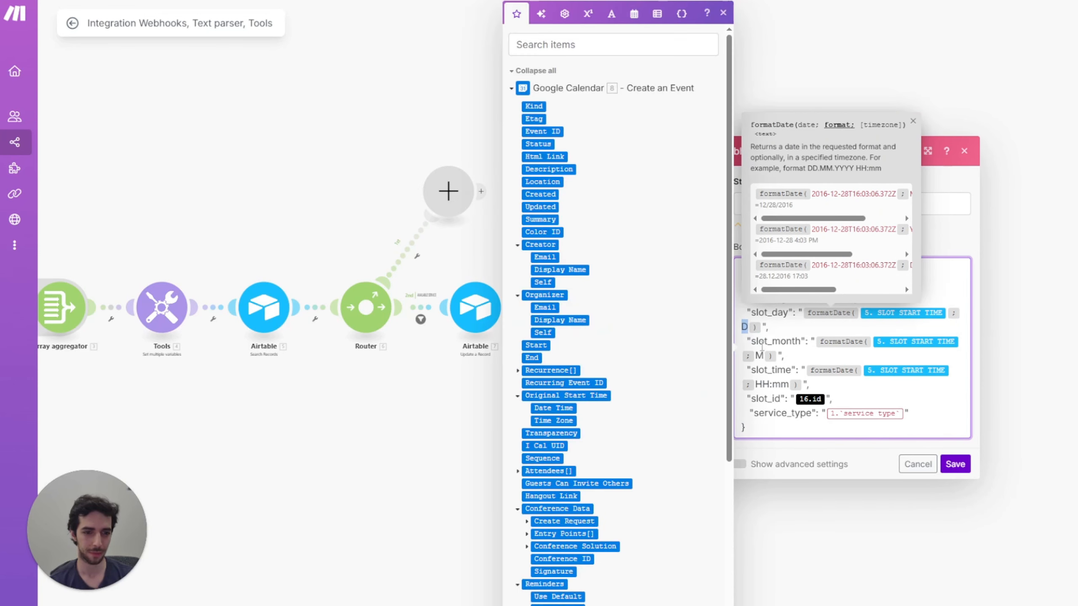
{"action": "left_click", "coordinate": [760, 355]}
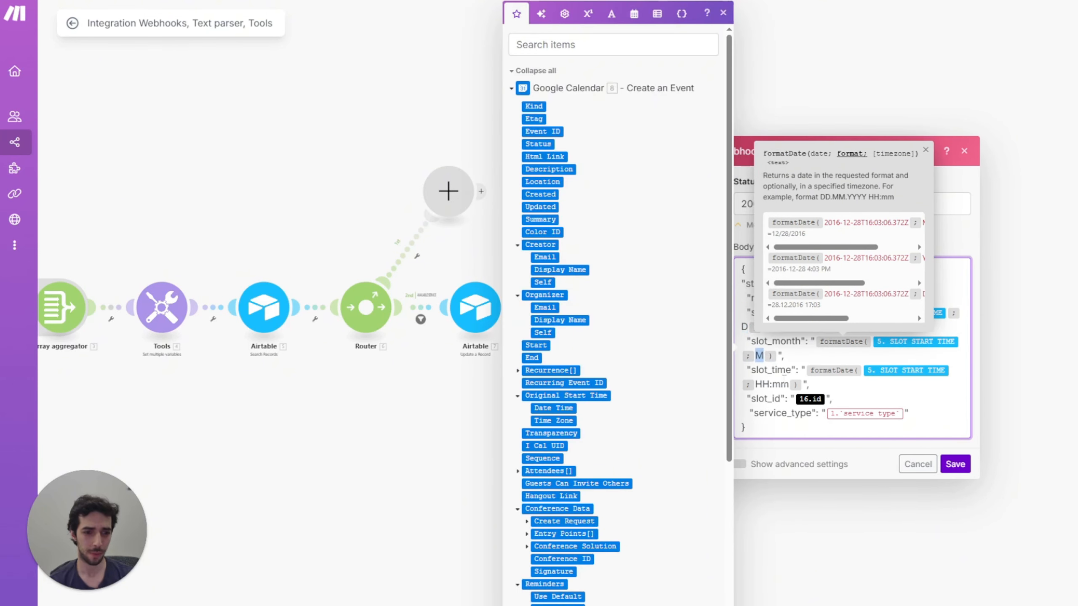
{"action": "left_click", "coordinate": [786, 370]}
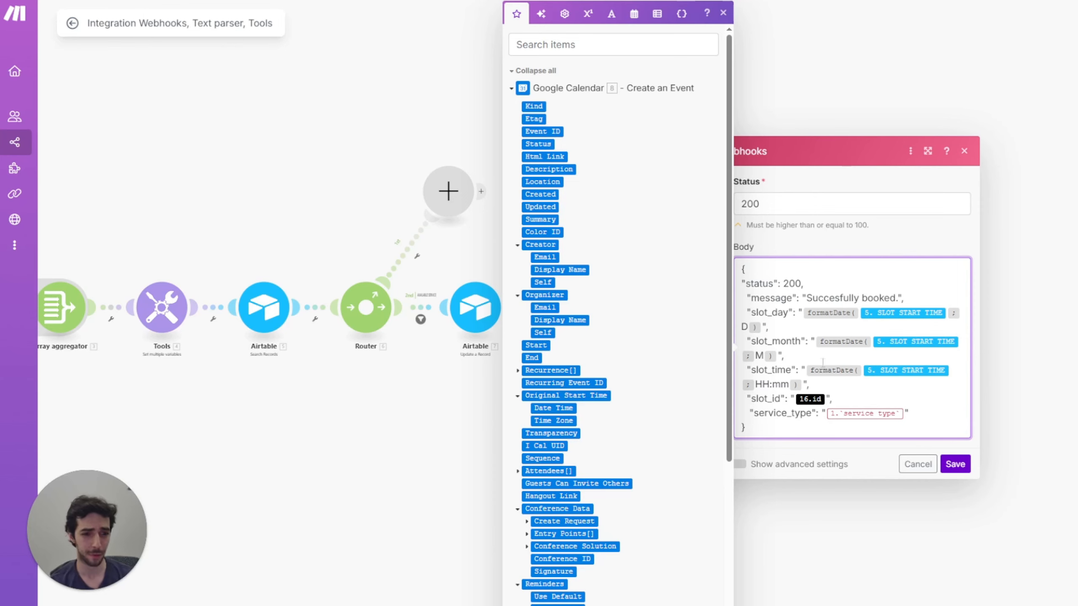
{"action": "key", "text": "BackSpace"}
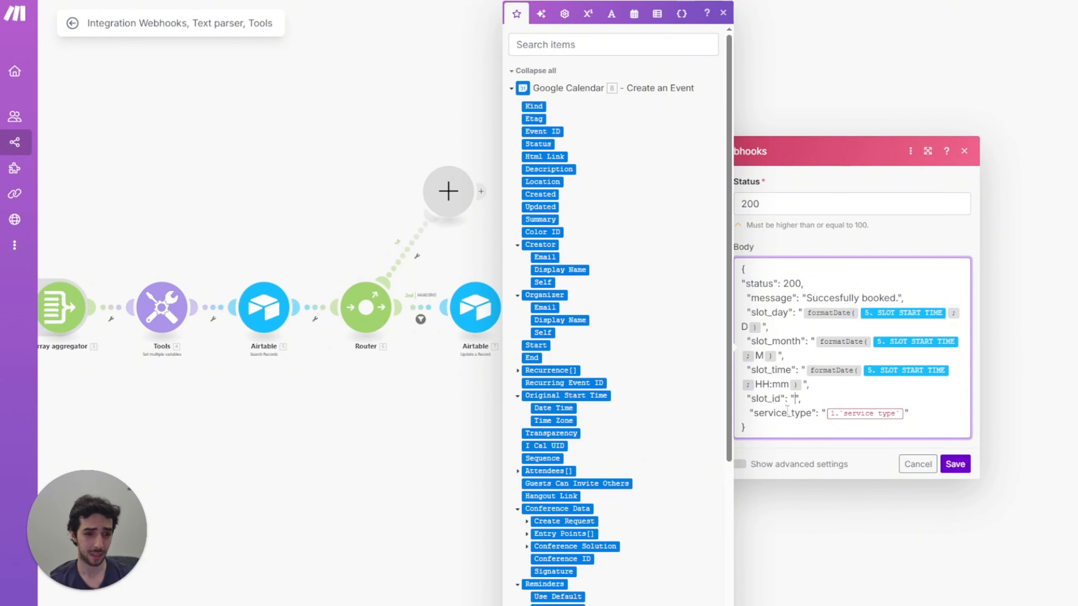
{"action": "scroll", "coordinate": [525, 376], "scroll_direction": "down", "scroll_amount": 10}
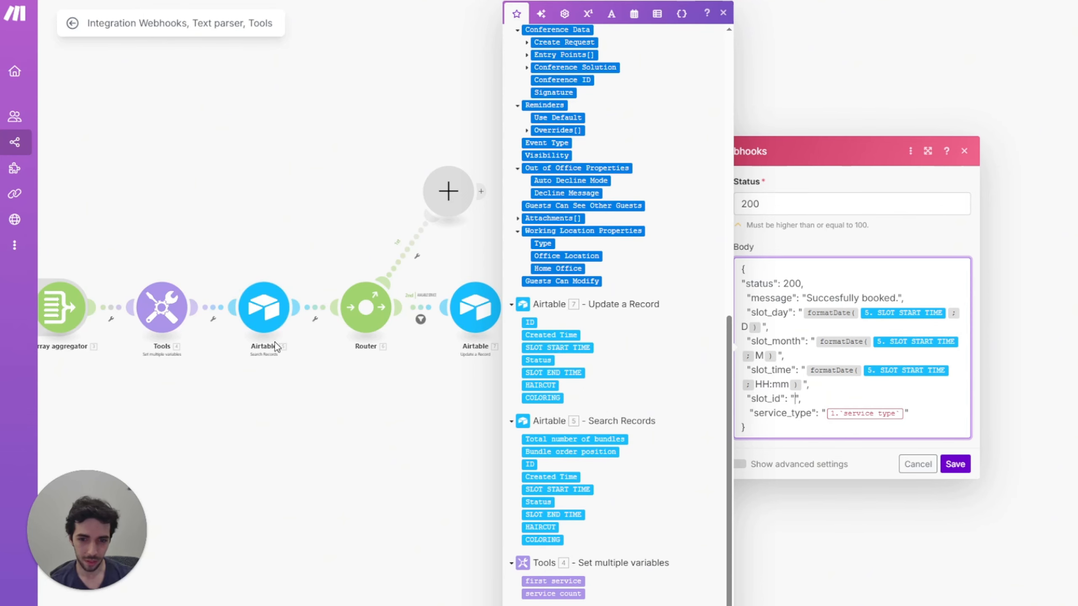
{"action": "left_click", "coordinate": [530, 462]}
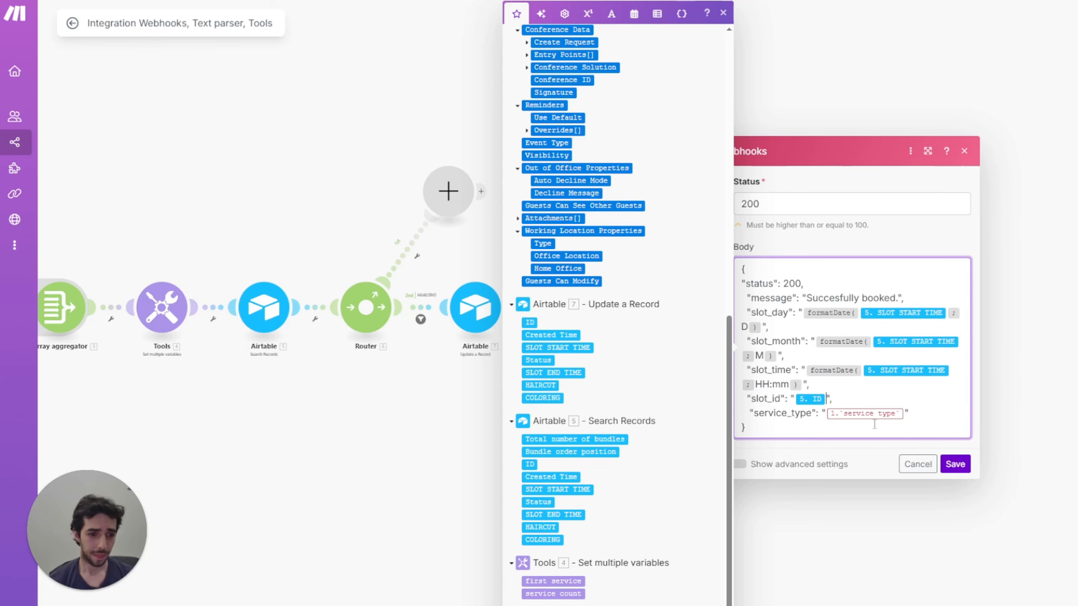
{"action": "key", "text": "BackSpace"}
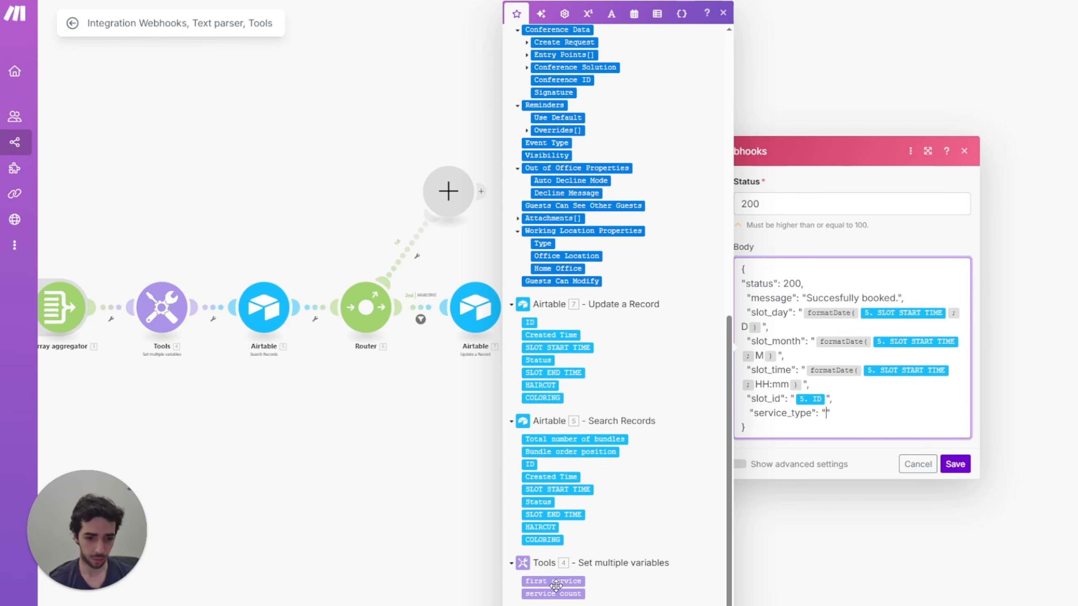
{"action": "key", "text": "ctrl+z"}
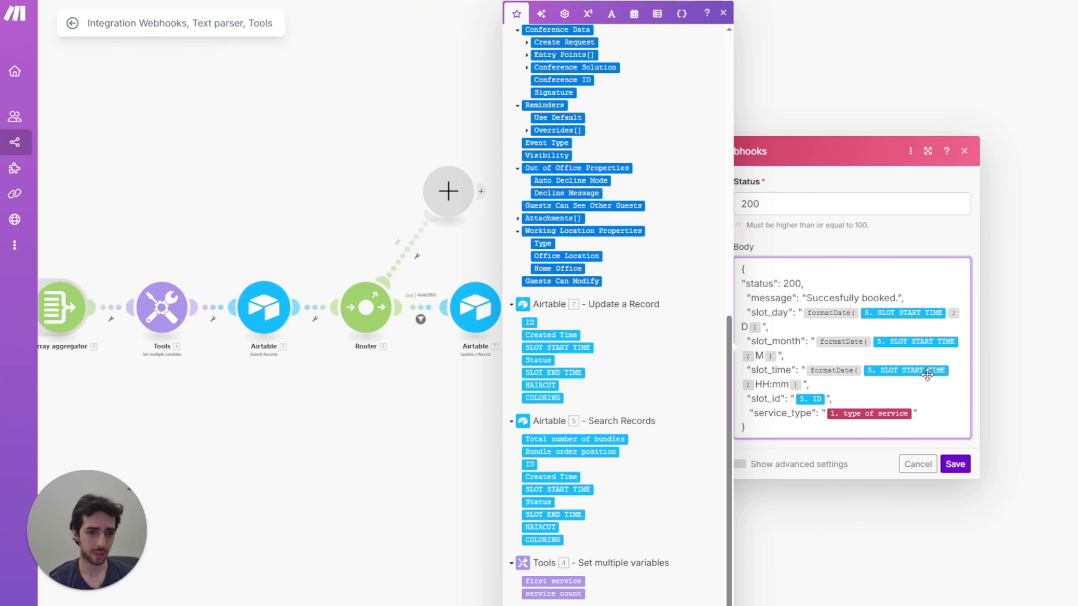
{"action": "left_click", "coordinate": [955, 464]}
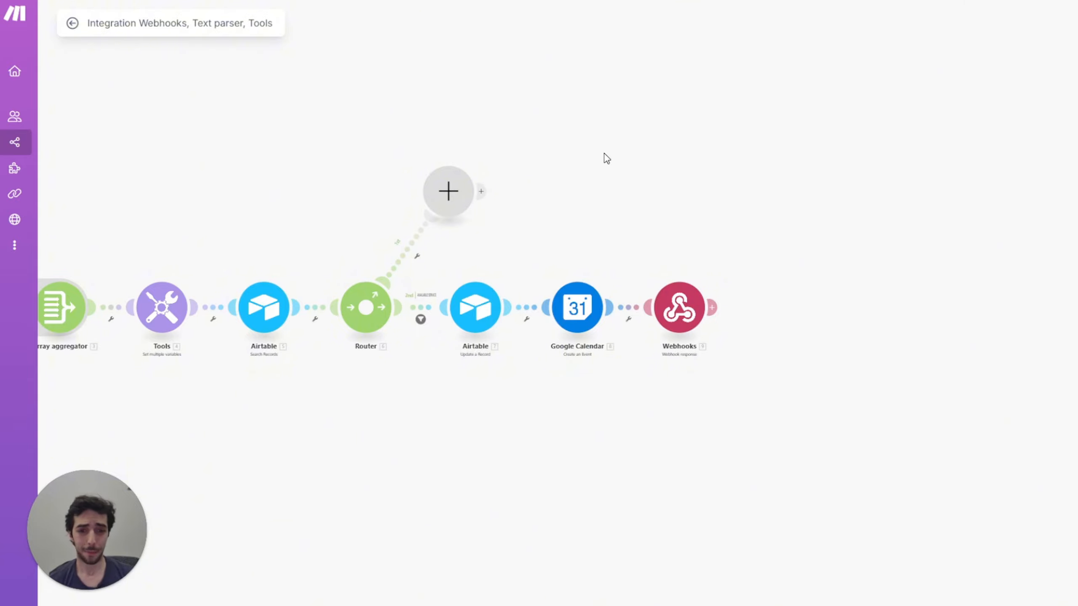
Step: Zoom the scenario canvas to review the whole booking flow
{"action": "scroll", "coordinate": [421, 96], "scroll_direction": "down", "scroll_amount": 3}
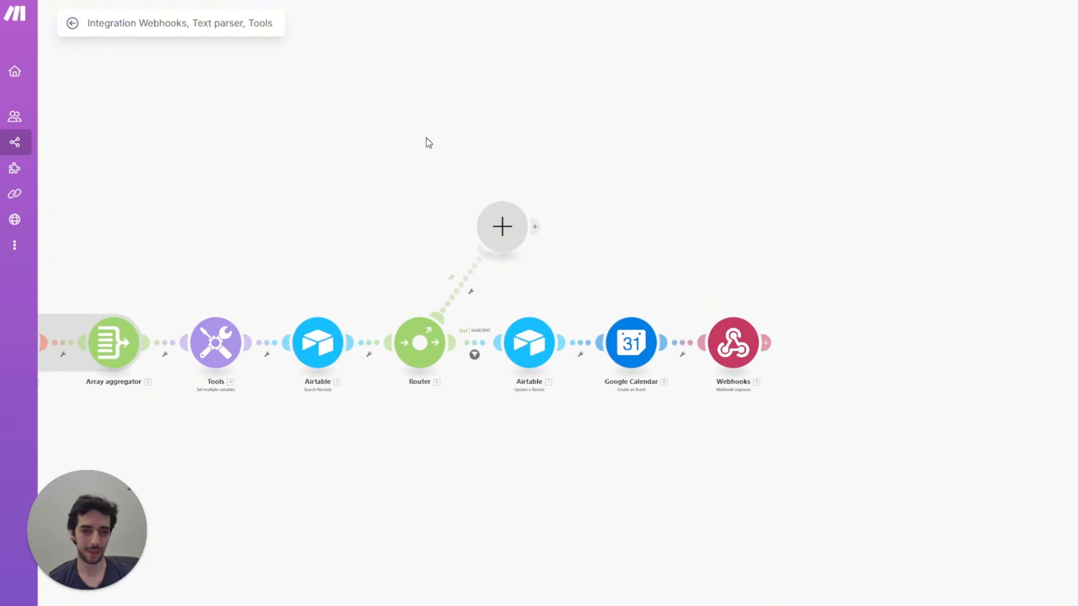
{"action": "scroll", "coordinate": [483, 171], "scroll_direction": "up", "scroll_amount": 3}
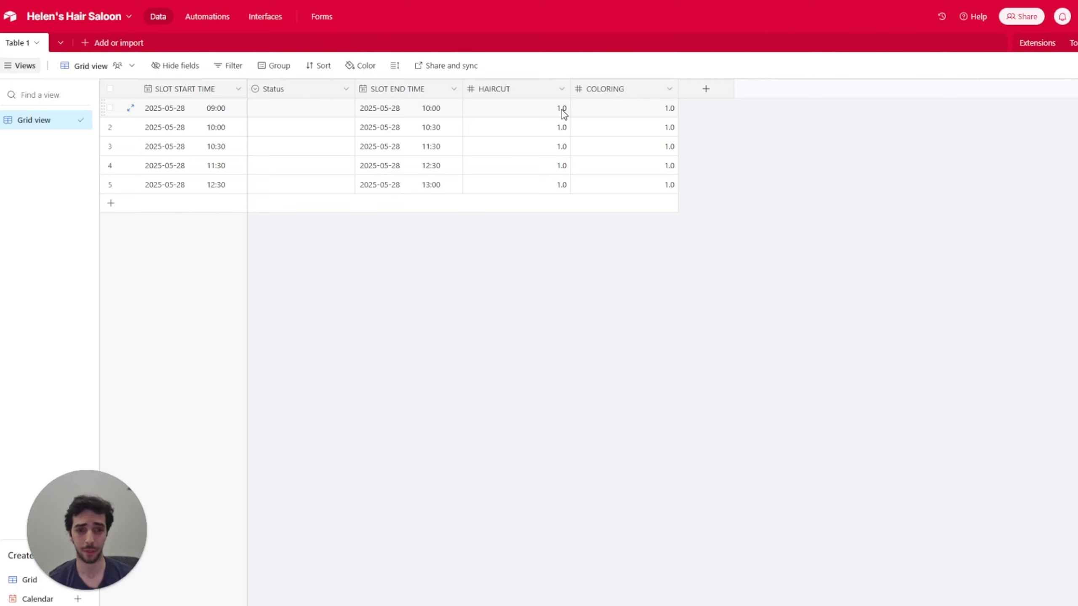
Step: Go over the HAIRCUT and COLORING values of the first two slots, then view the whole Make flow
{"action": "left_click", "coordinate": [516, 111]}
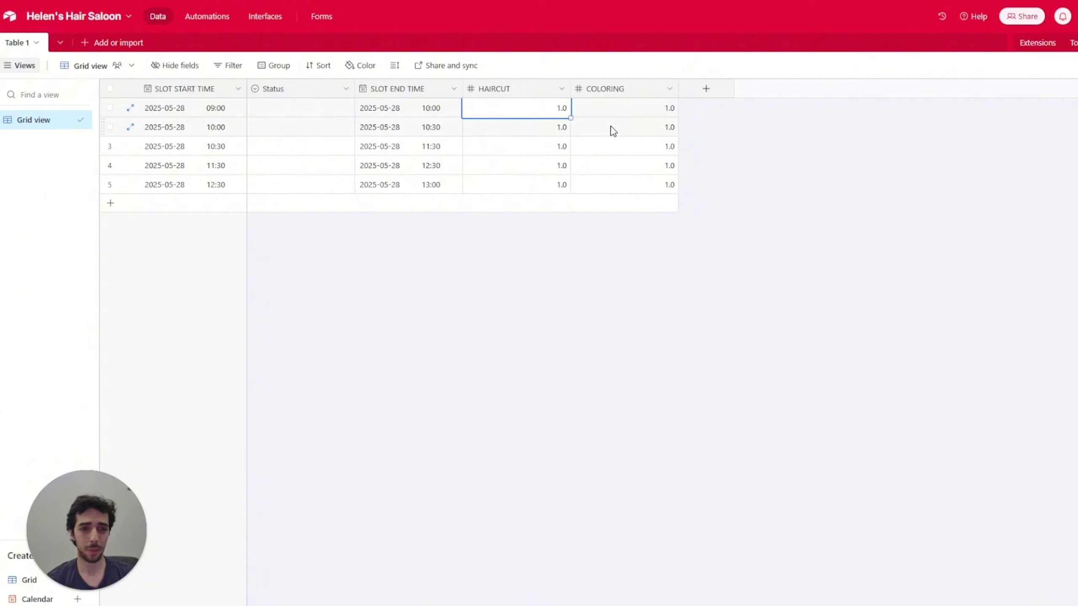
{"action": "left_click", "coordinate": [626, 133]}
{"action": "left_click", "coordinate": [554, 111]}
{"action": "left_click", "coordinate": [588, 124]}
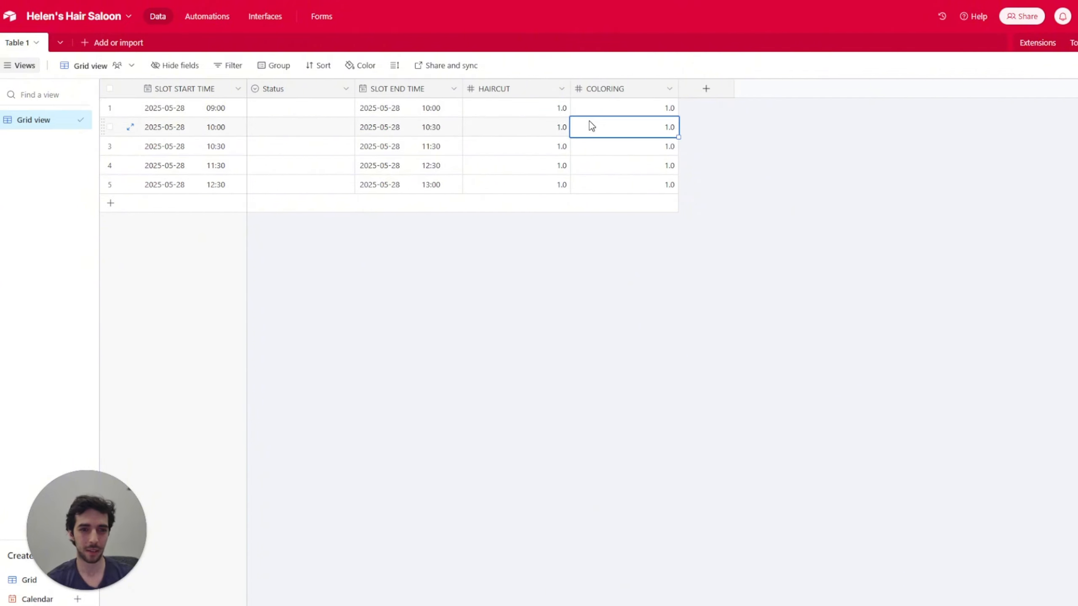
{"action": "left_click", "coordinate": [560, 114]}
{"action": "left_click", "coordinate": [606, 133]}
{"action": "left_click", "coordinate": [536, 102]}
{"action": "left_click", "coordinate": [578, 121]}
{"action": "left_click", "coordinate": [556, 113]}
{"action": "left_click", "coordinate": [587, 129]}
{"action": "left_click", "coordinate": [556, 113]}
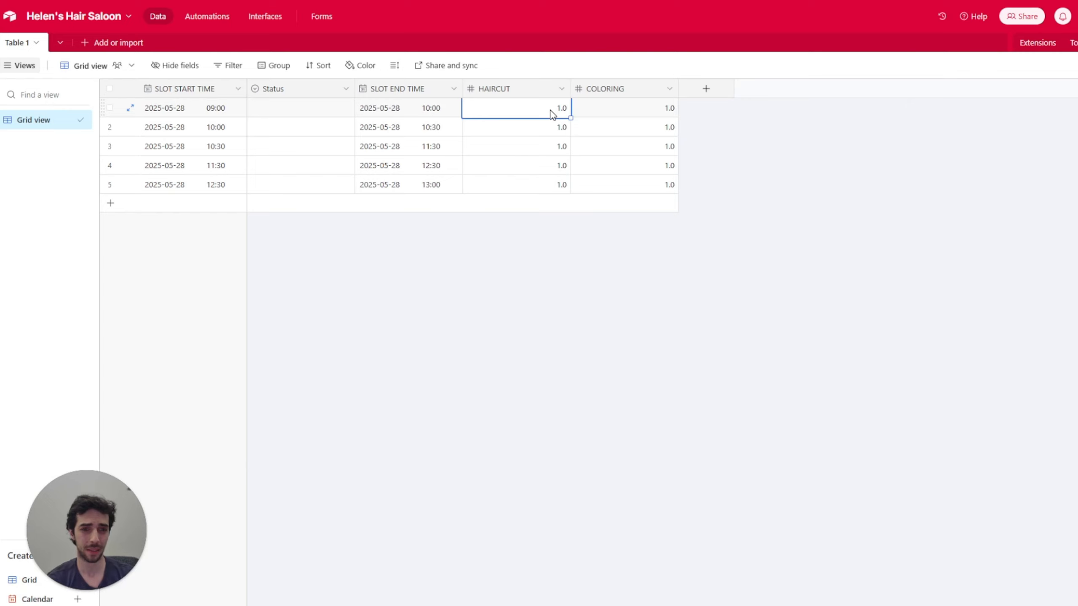
{"action": "left_click", "coordinate": [588, 125]}
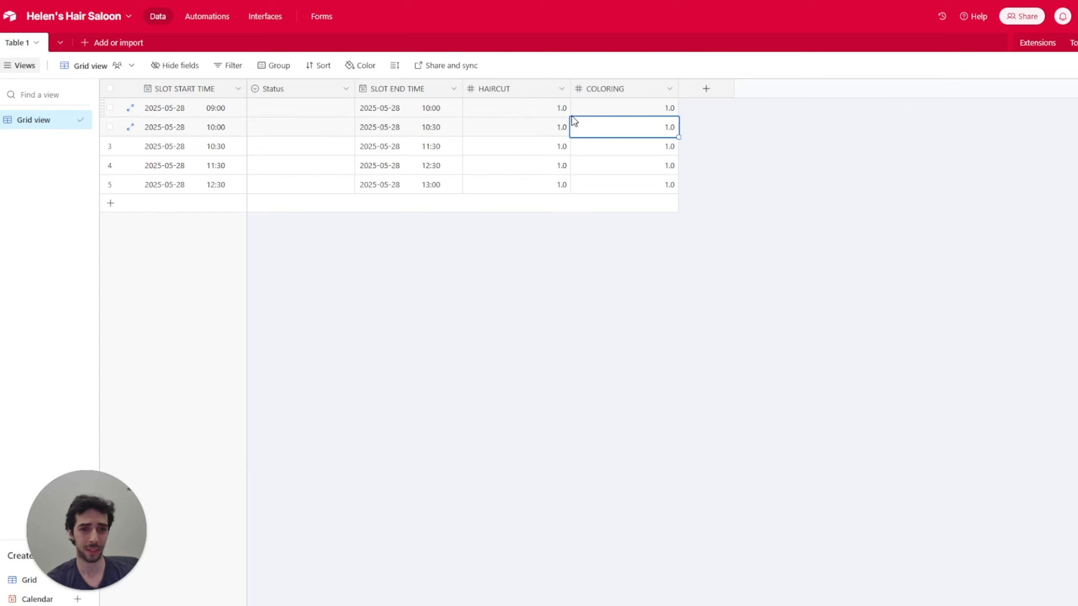
{"action": "left_click", "coordinate": [659, 109]}
{"action": "left_click", "coordinate": [546, 127]}
{"action": "left_click", "coordinate": [621, 109]}
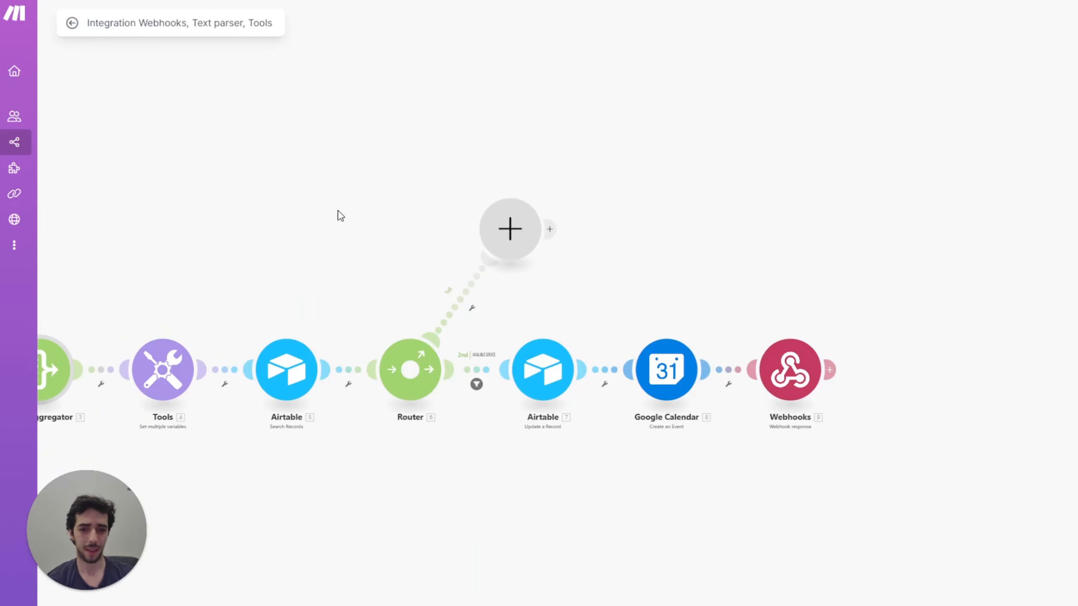
{"action": "left_click_drag", "start_coordinate": [337, 215], "coordinate": [409, 204]}
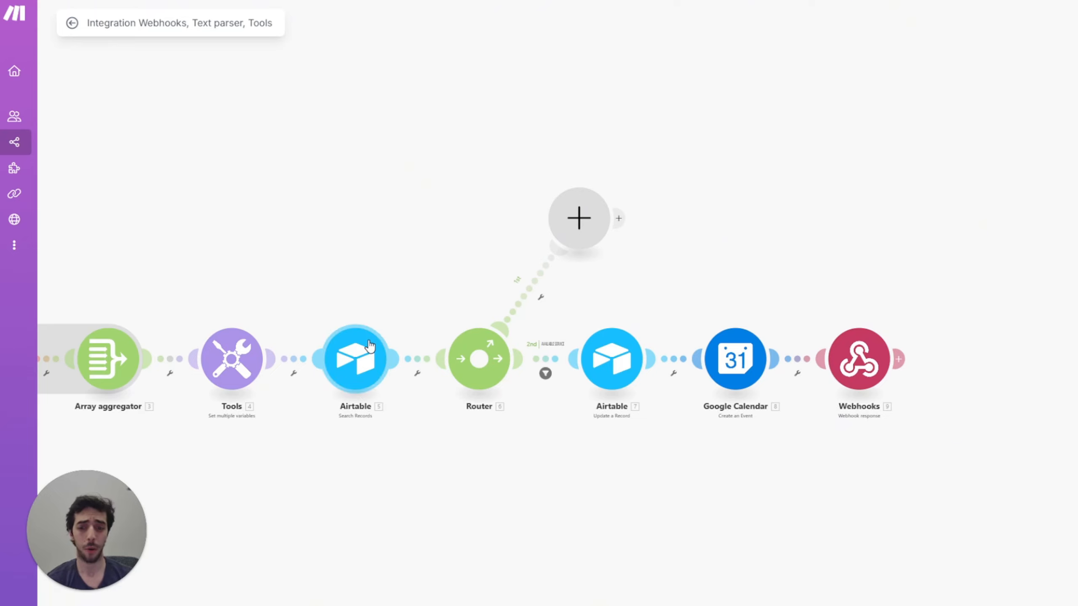
Step: Add an Airtable Search Records module on the router's empty first branch
{"action": "left_click_drag", "start_coordinate": [383, 214], "coordinate": [379, 237]}
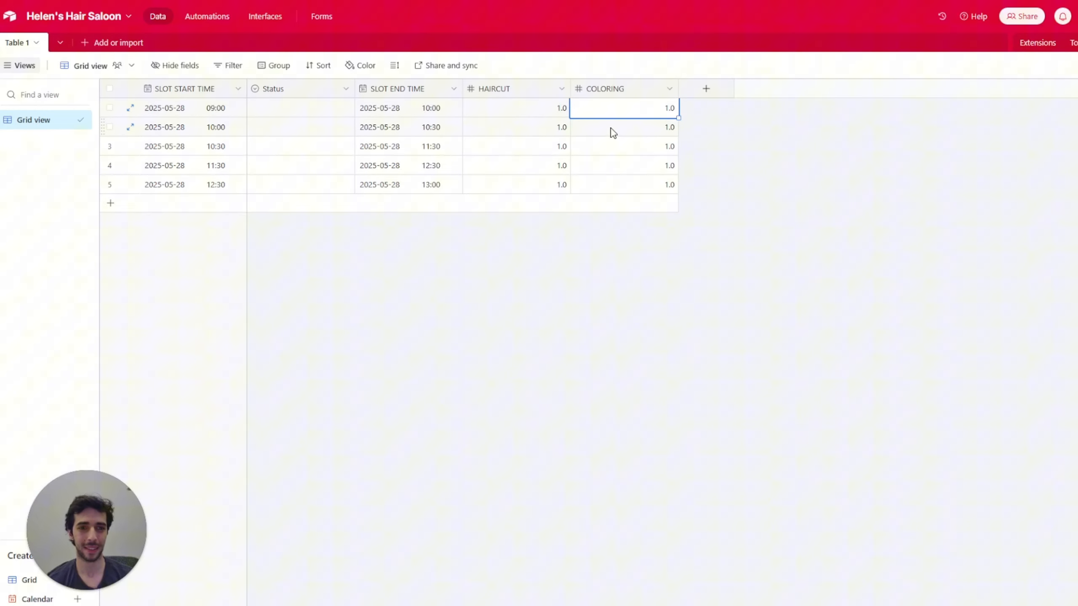
{"action": "left_click", "coordinate": [613, 132]}
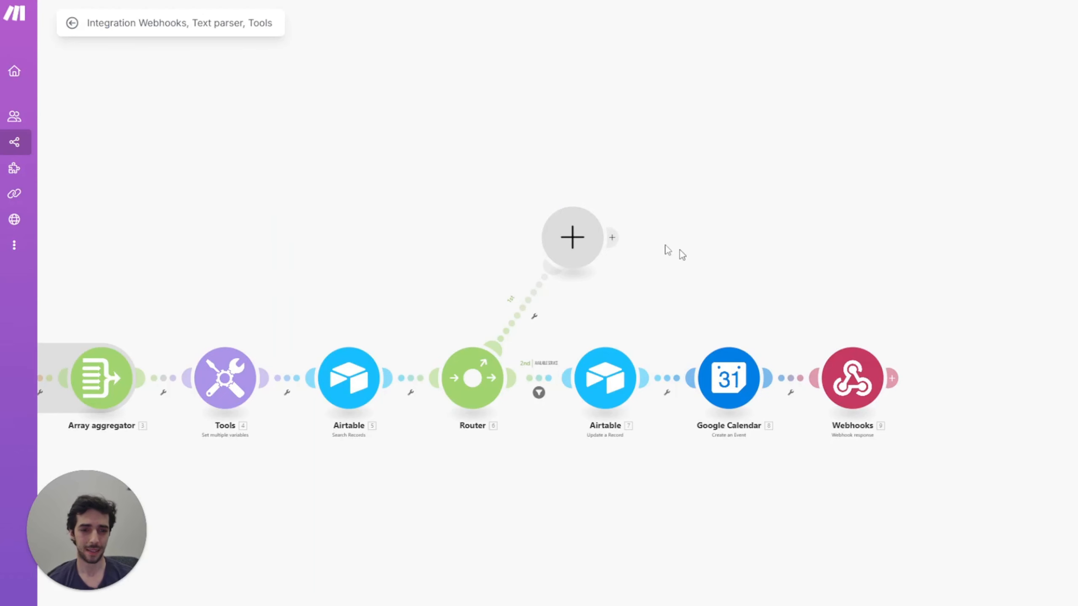
{"action": "left_click", "coordinate": [573, 237]}
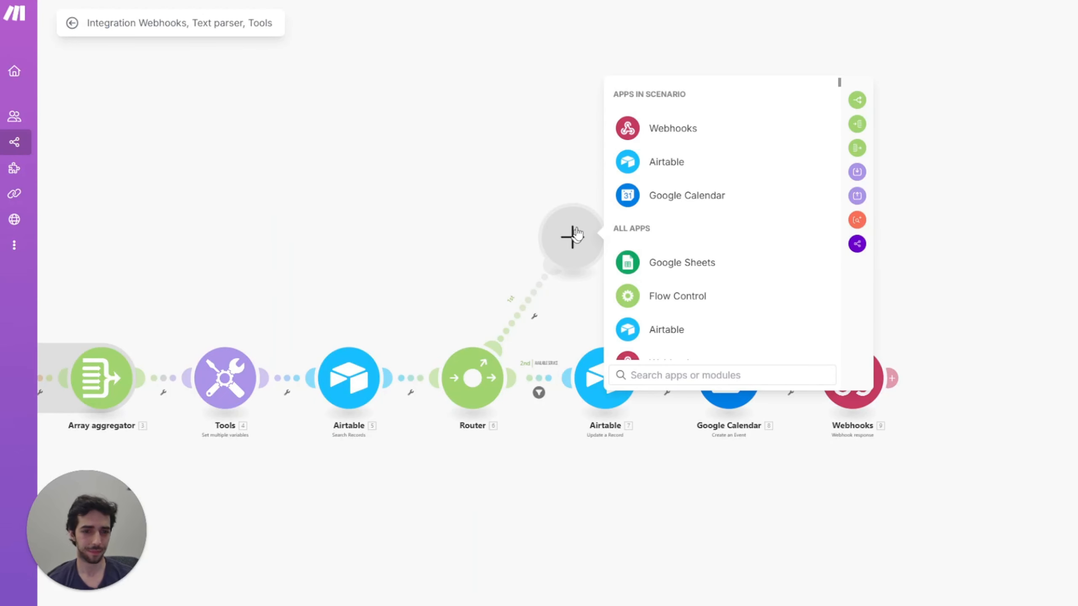
{"action": "left_click", "coordinate": [660, 168]}
{"action": "left_click", "coordinate": [677, 199]}
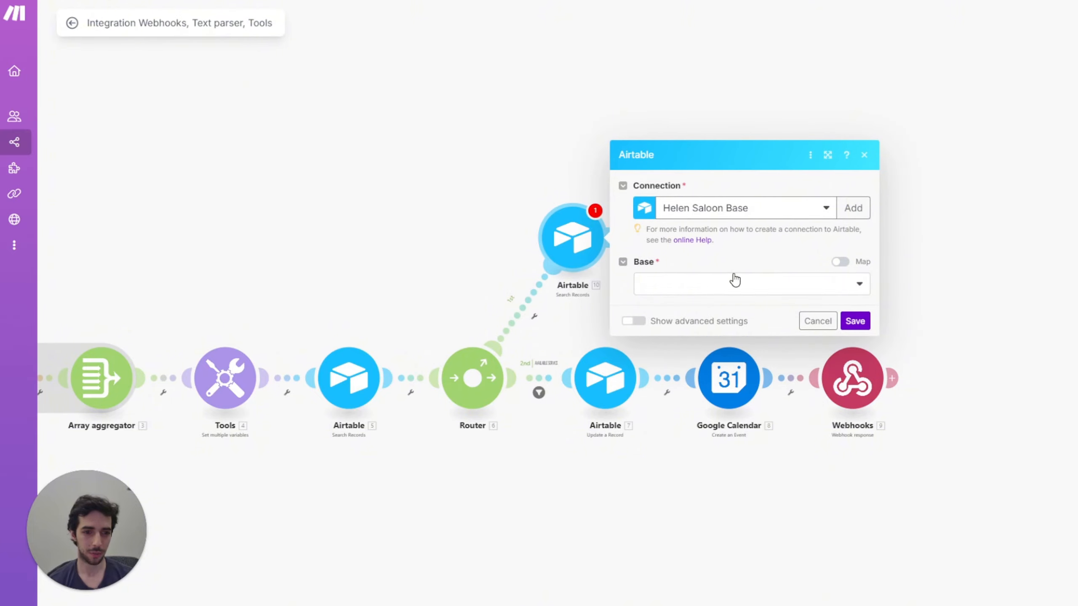
Step: Set the Base to Helen's Hair Saloon and the Table to Table 1
{"action": "left_click", "coordinate": [735, 280]}
{"action": "left_click", "coordinate": [714, 304]}
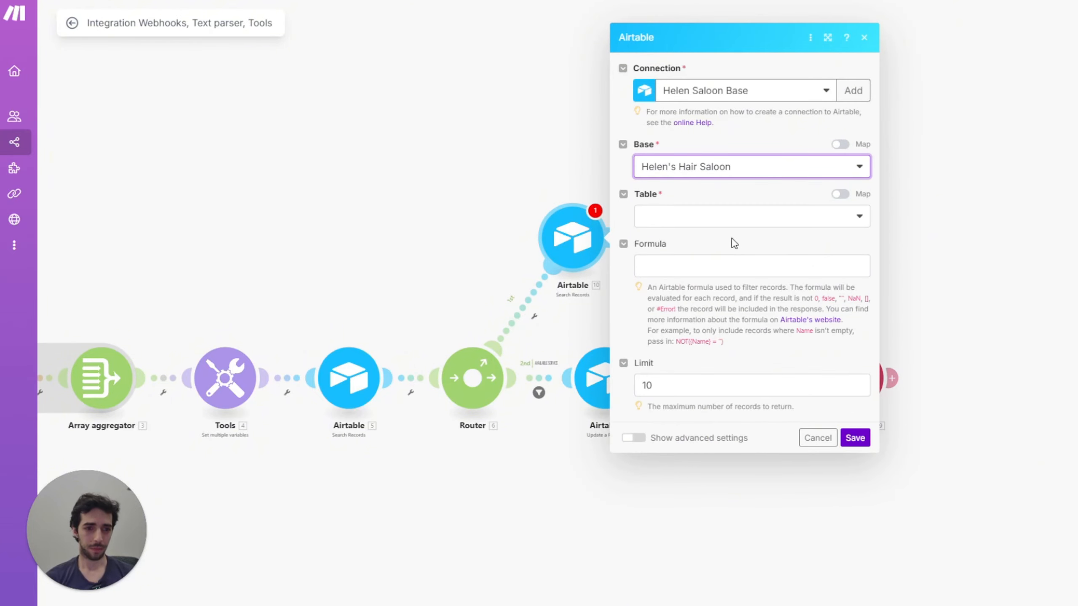
{"action": "left_click", "coordinate": [734, 216]}
{"action": "left_click", "coordinate": [726, 237]}
Step: Paste the filter formula, rename its field to SLOT START TIME, and map 5. SLOT END TIME into formatDate
{"action": "left_click", "coordinate": [727, 278]}
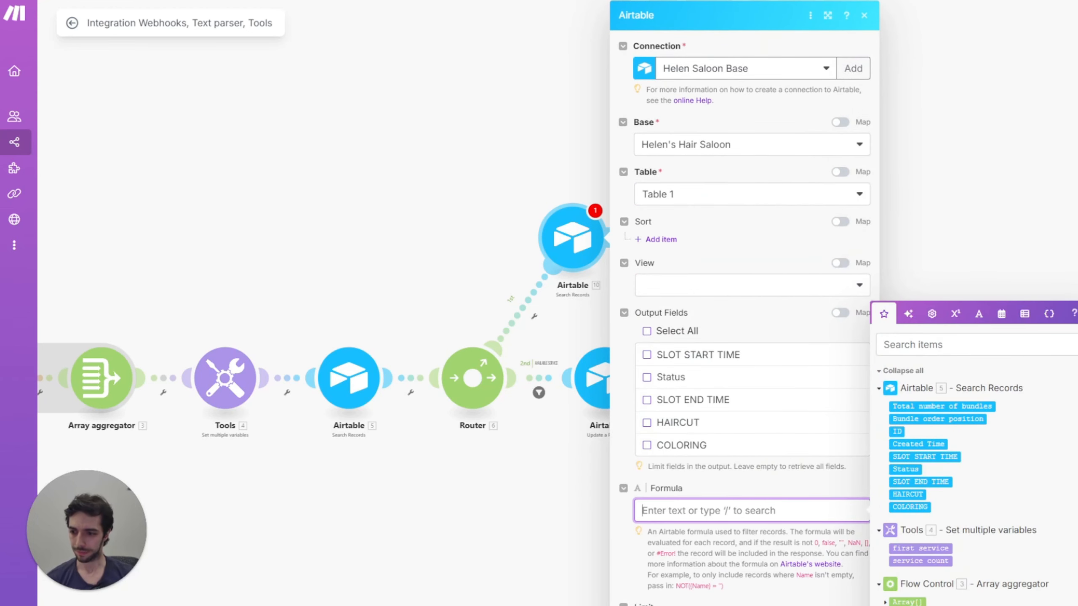
{"action": "key", "text": "Escape"}
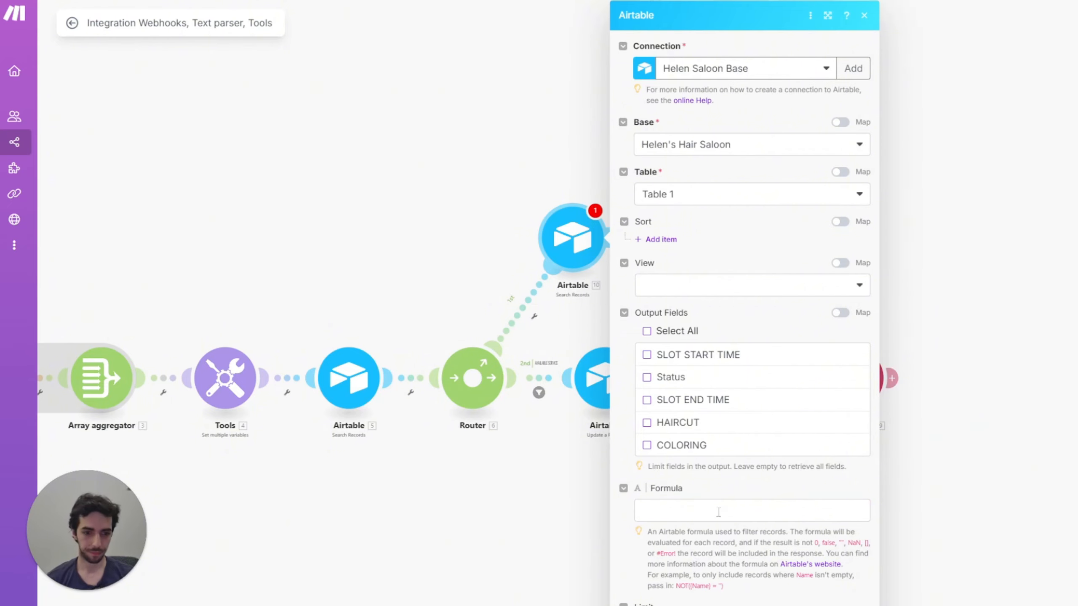
{"action": "left_click", "coordinate": [704, 511]}
{"action": "key", "text": "ctrl+v"}
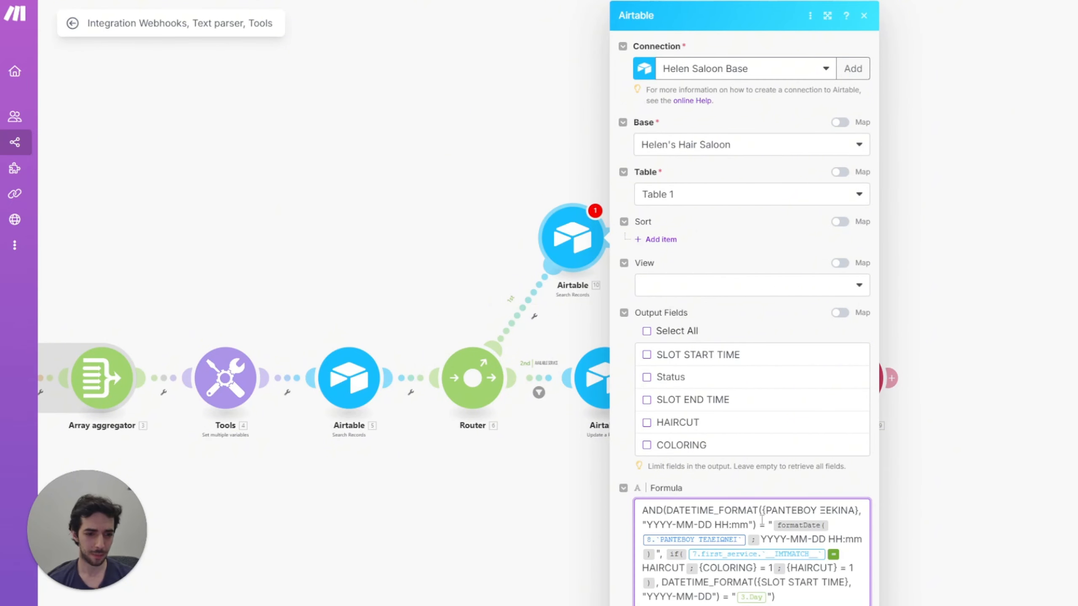
{"action": "left_click_drag", "start_coordinate": [856, 511], "coordinate": [766, 509]}
{"action": "type", "text": "STO"}
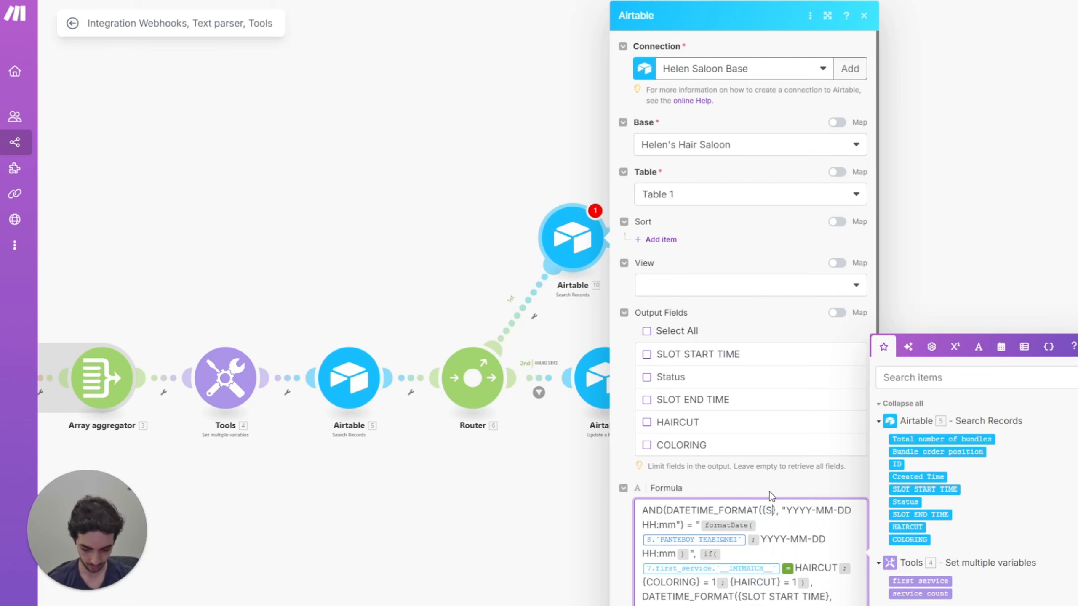
{"action": "key", "text": "BackSpace"}
{"action": "key", "text": "BackSpace"}
{"action": "type", "text": "LOT S"}
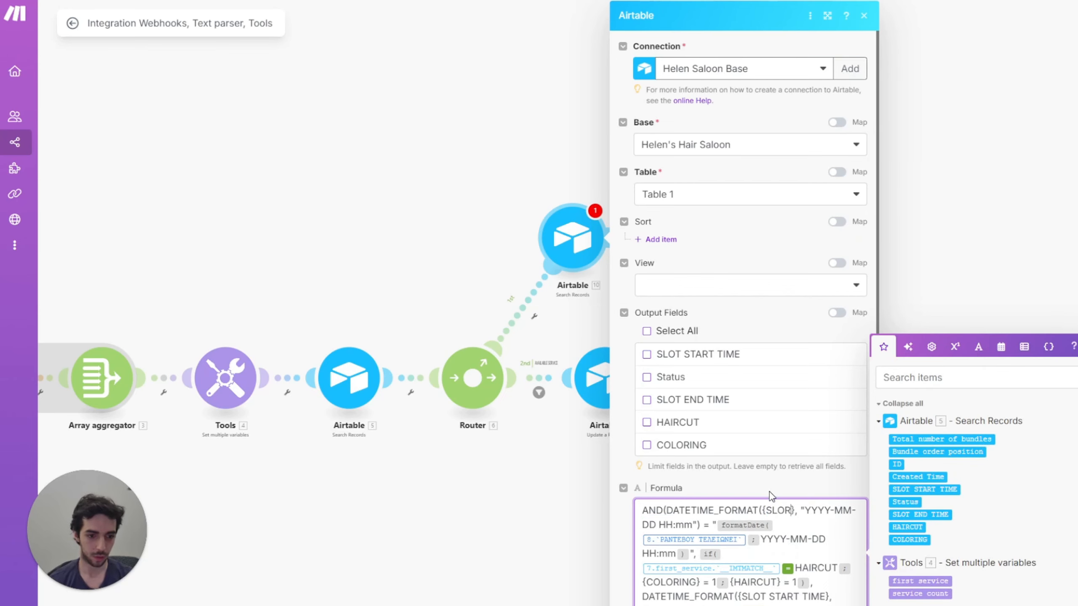
{"action": "type", "text": "TART TIME"}
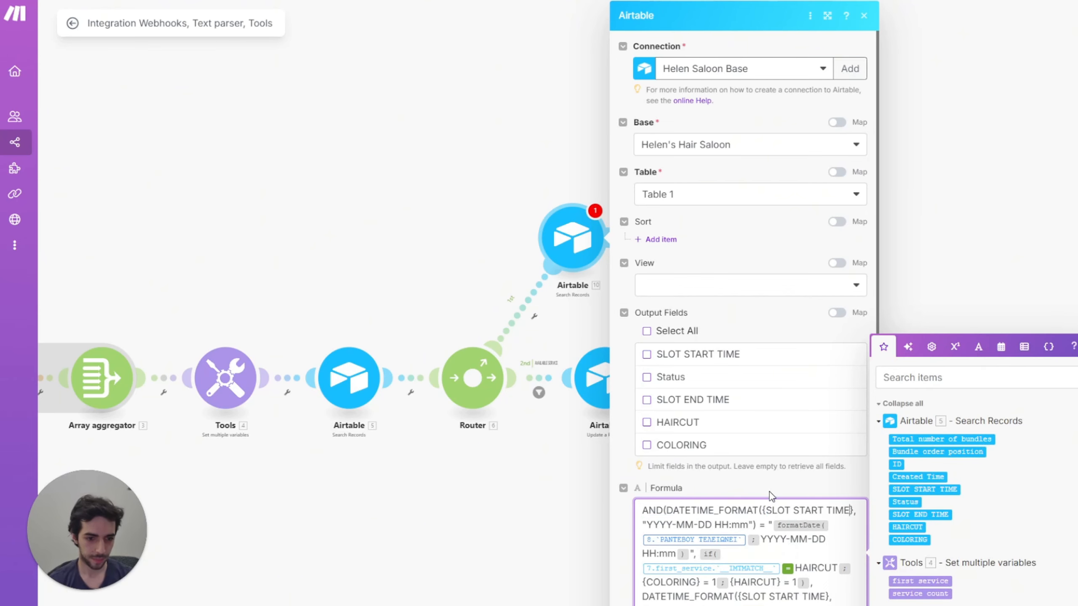
{"action": "left_click", "coordinate": [750, 547]}
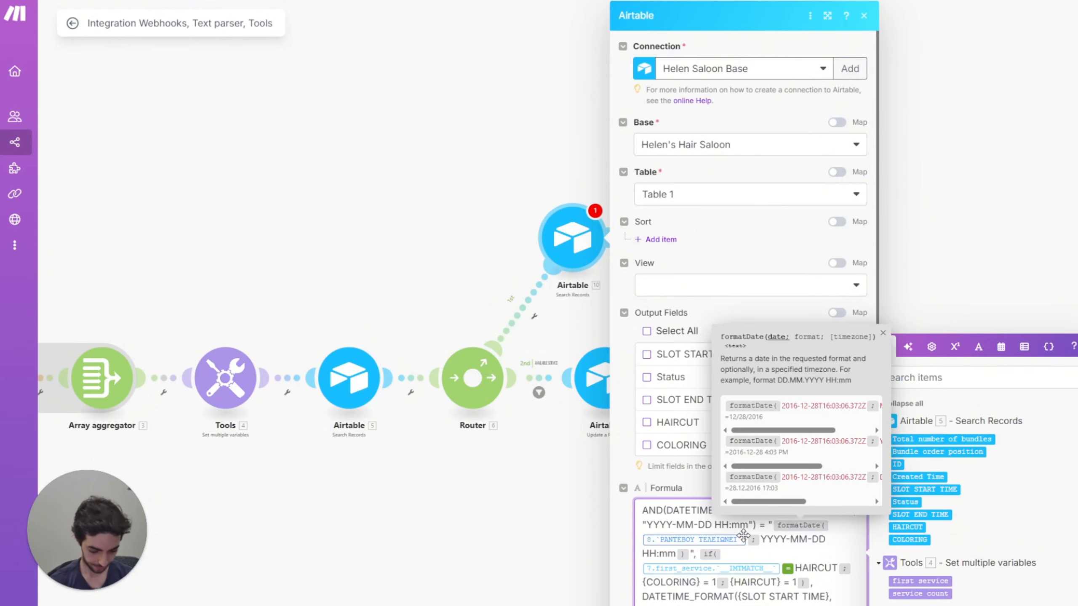
{"action": "key", "text": "BackSpace"}
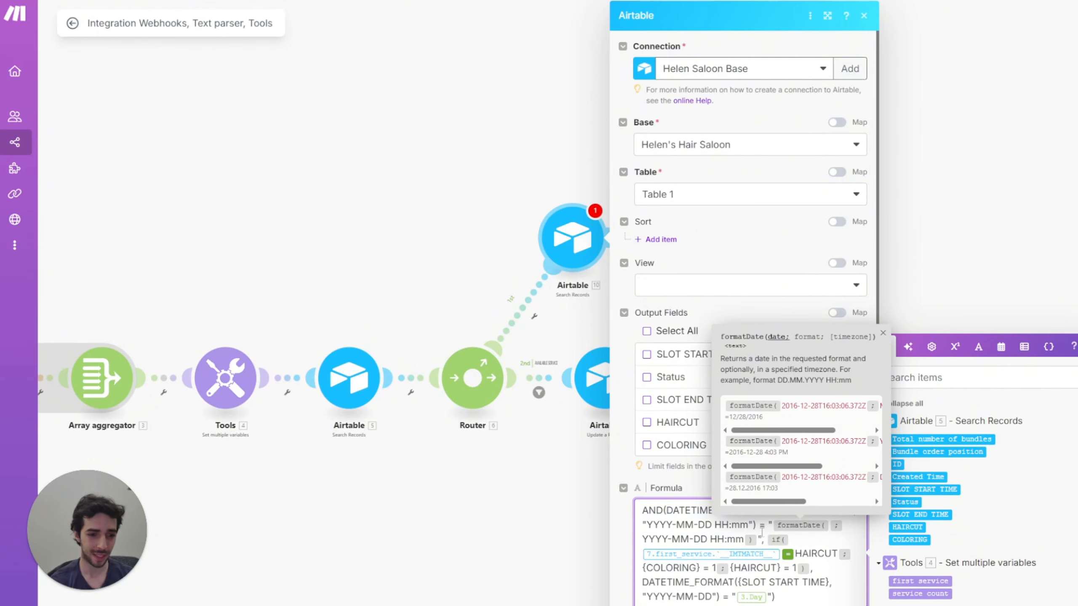
{"action": "left_click", "coordinate": [919, 514]}
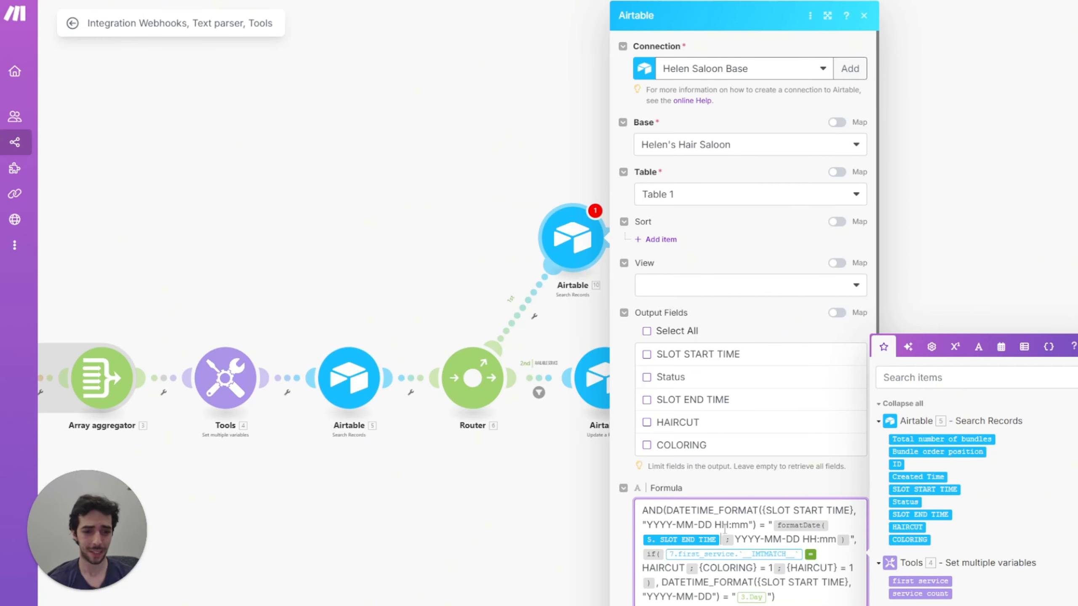
{"action": "double_click", "coordinate": [763, 526]}
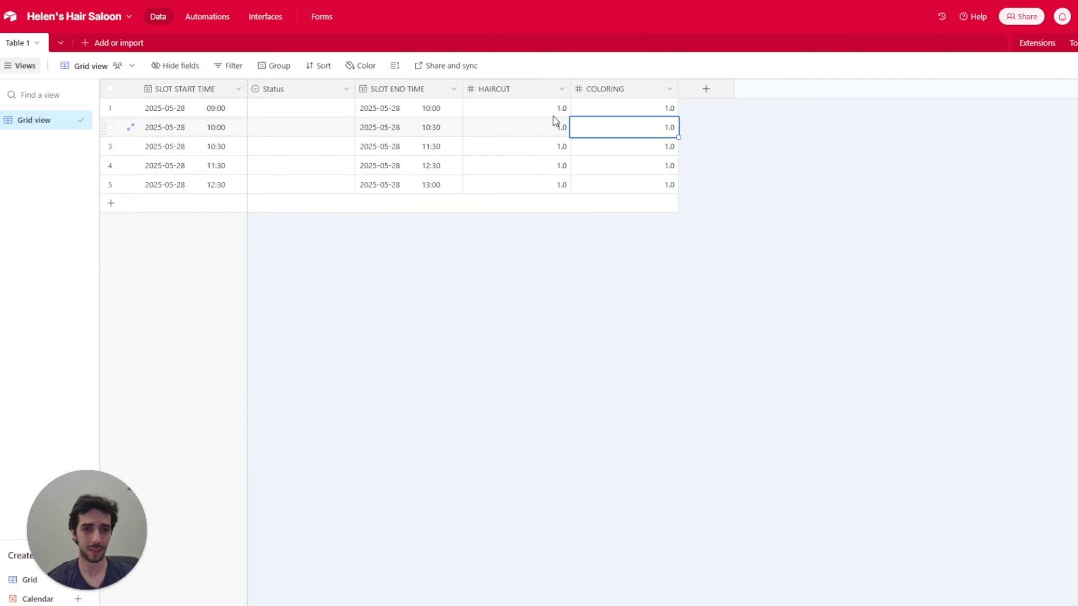
{"action": "left_click", "coordinate": [212, 112]}
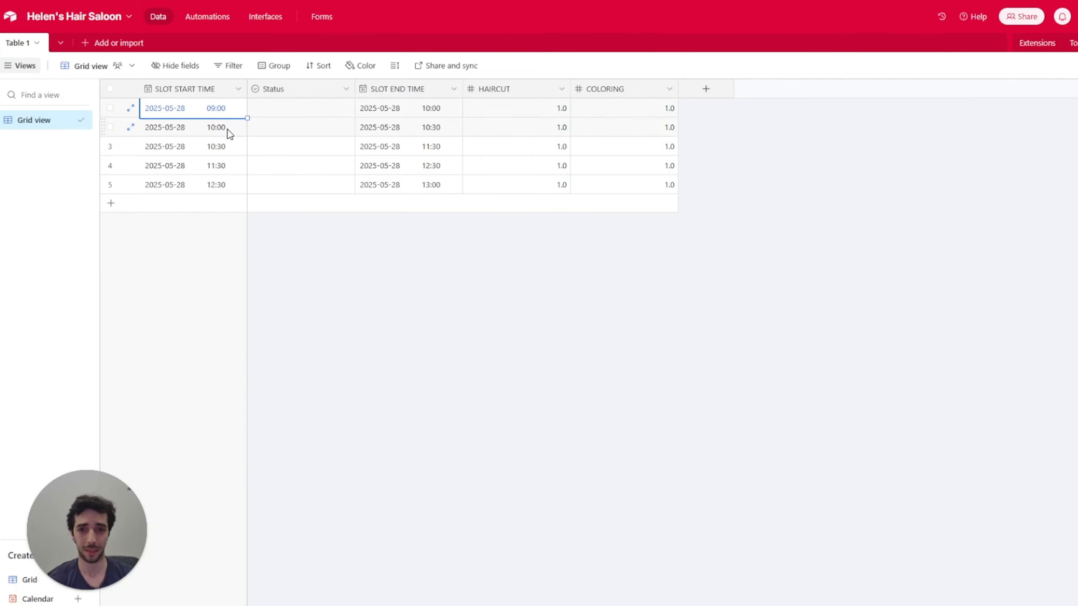
{"action": "left_click", "coordinate": [445, 128]}
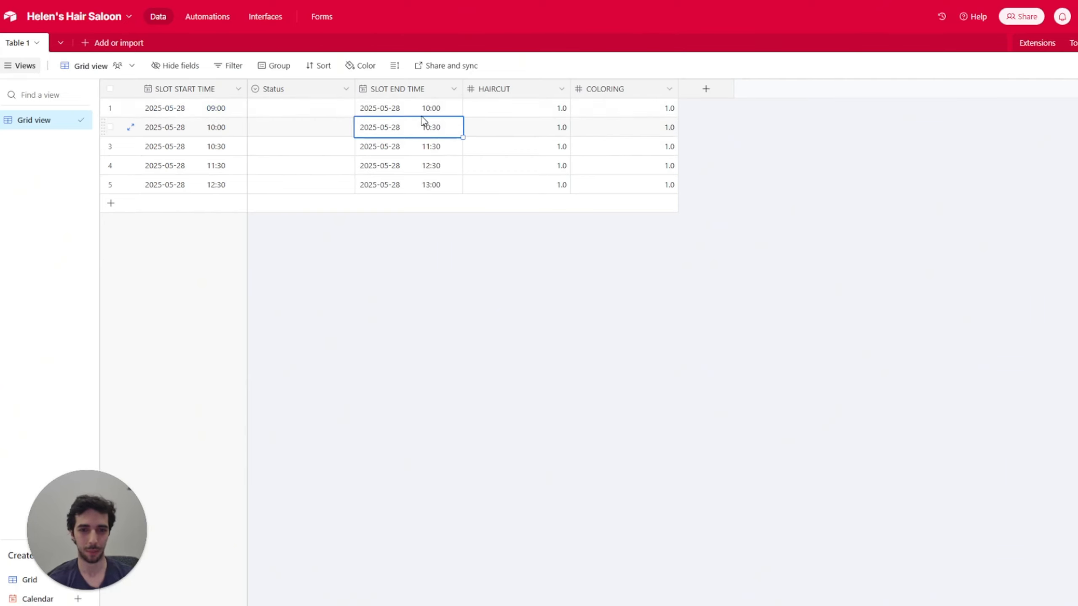
{"action": "left_click", "coordinate": [669, 131]}
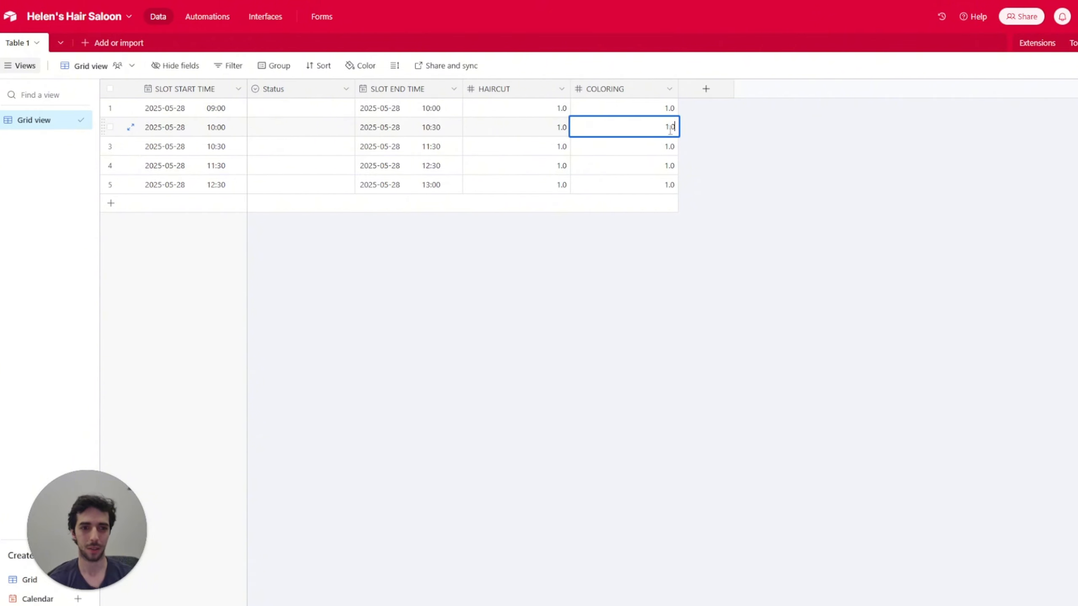
{"action": "left_click", "coordinate": [824, 152]}
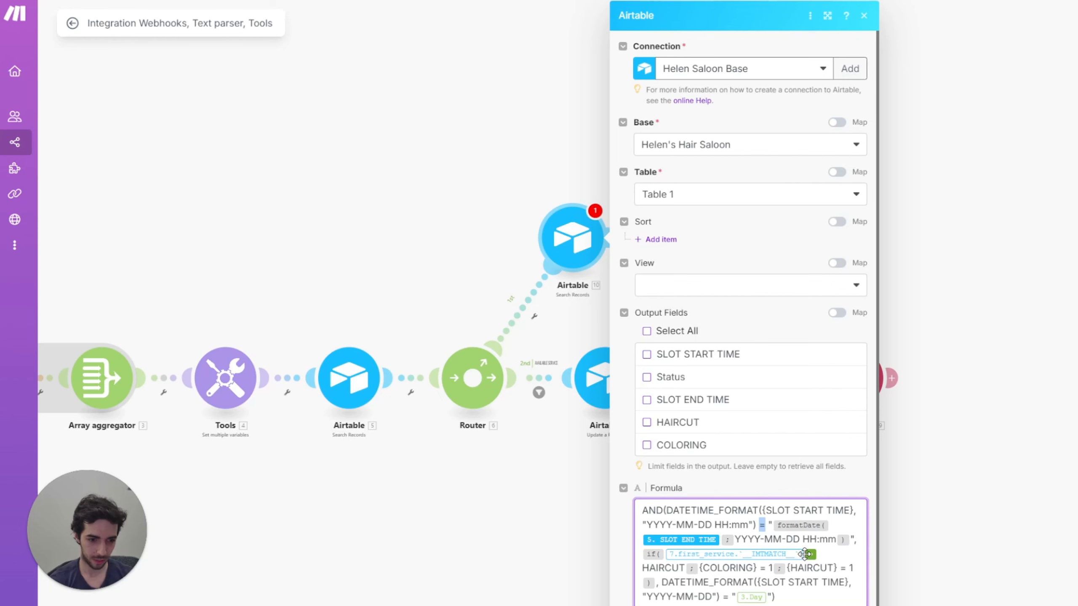
Step: In the formula, replace the if() service reference with 4. first service
{"action": "left_click", "coordinate": [804, 556]}
{"action": "key", "text": "BackSpace"}
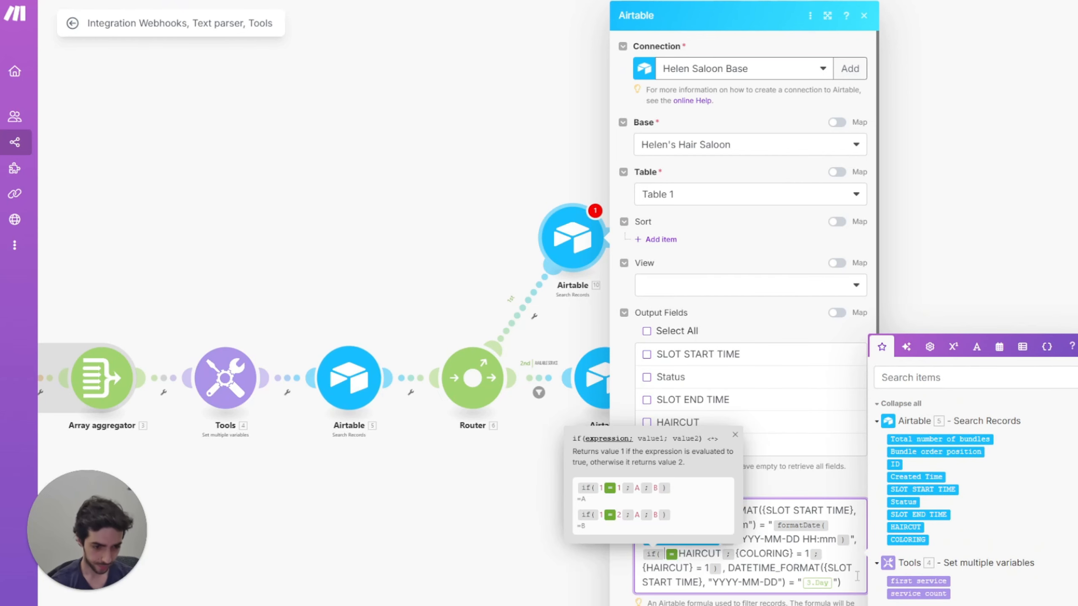
{"action": "left_click_drag", "start_coordinate": [928, 578], "coordinate": [749, 555]}
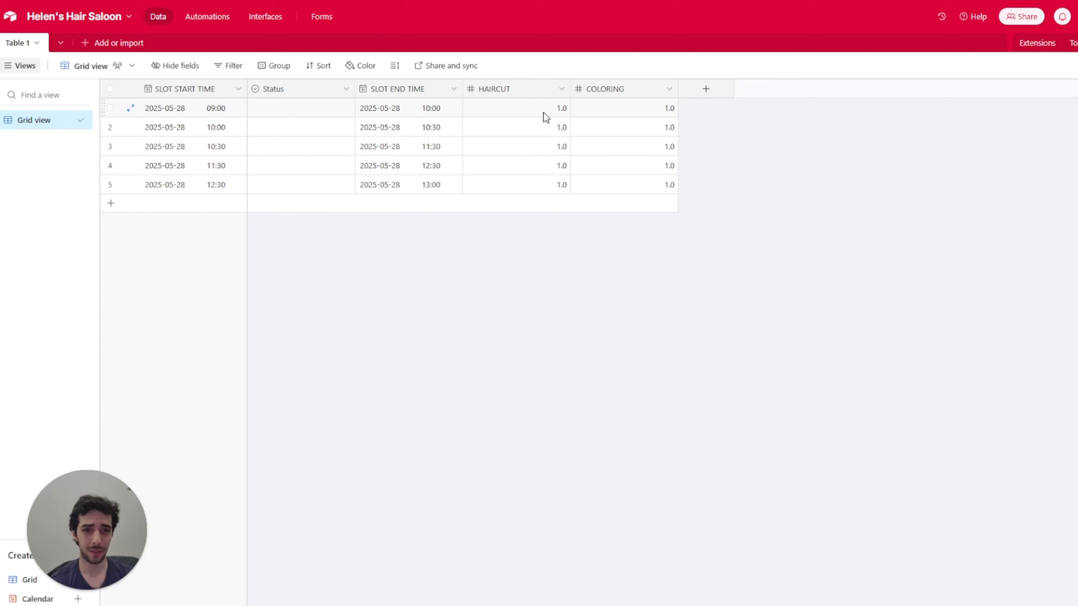
{"action": "left_click", "coordinate": [538, 113]}
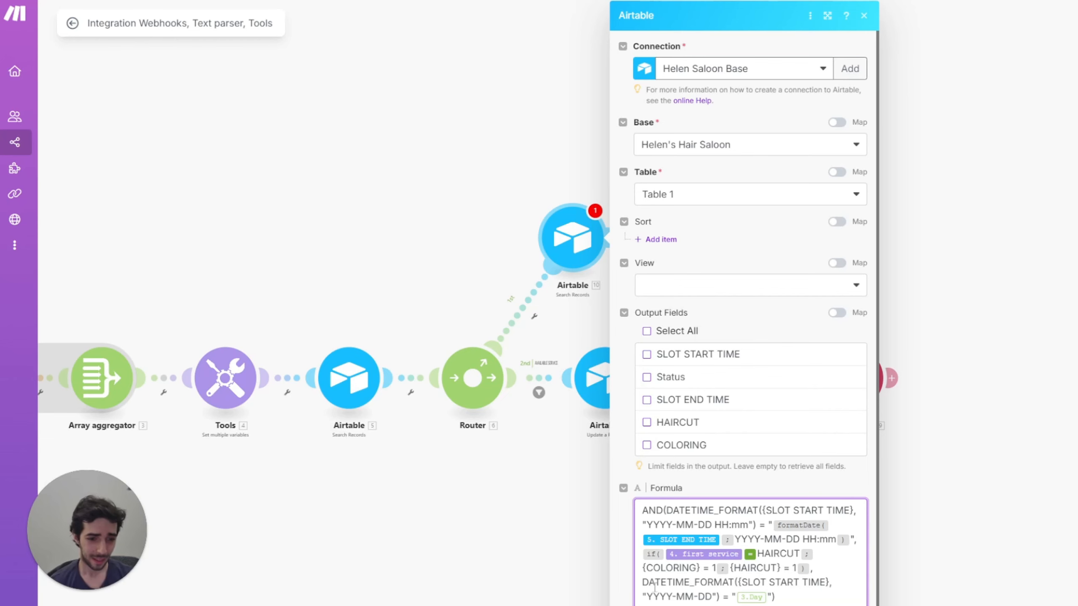
Step: Replace 3.Day with 1. calendar day in the date comparison, then save the module
{"action": "left_click_drag", "start_coordinate": [649, 584], "coordinate": [801, 583]}
{"action": "left_click", "coordinate": [767, 596]}
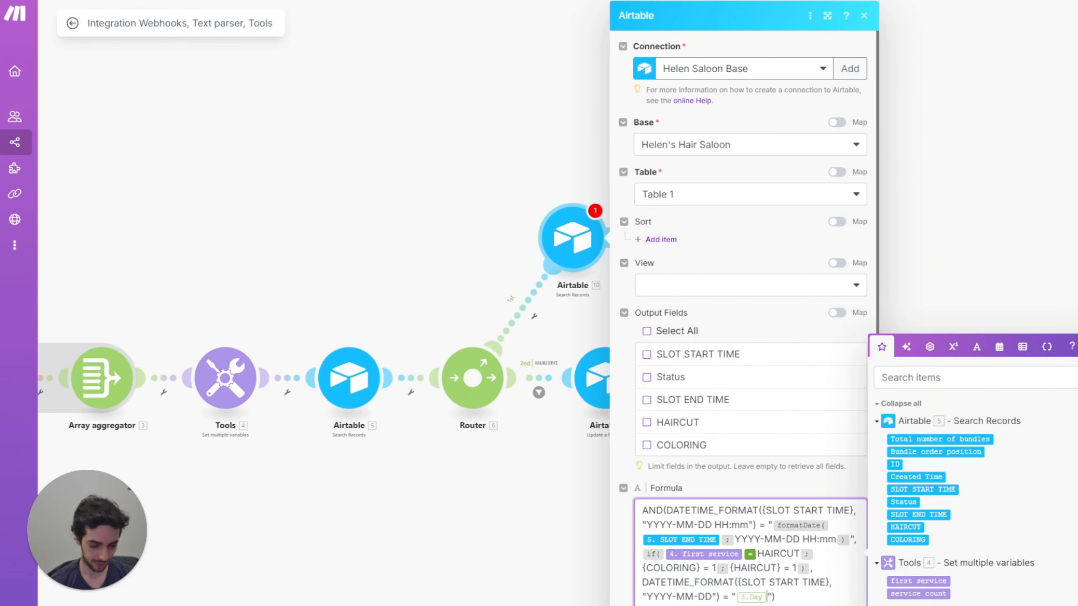
{"action": "key", "text": "BackSpace"}
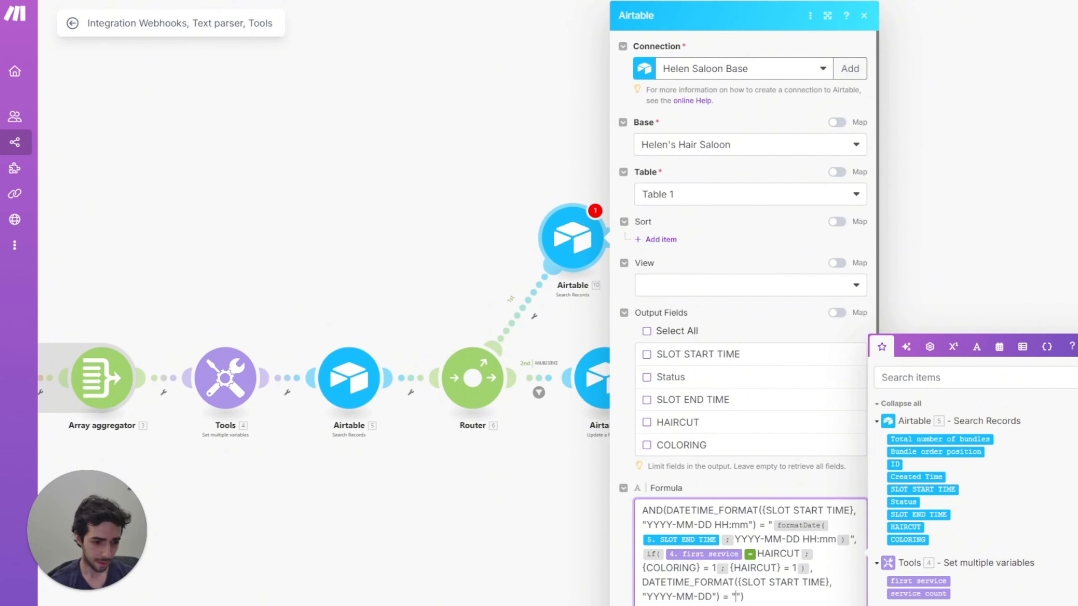
{"action": "left_click", "coordinate": [917, 605]}
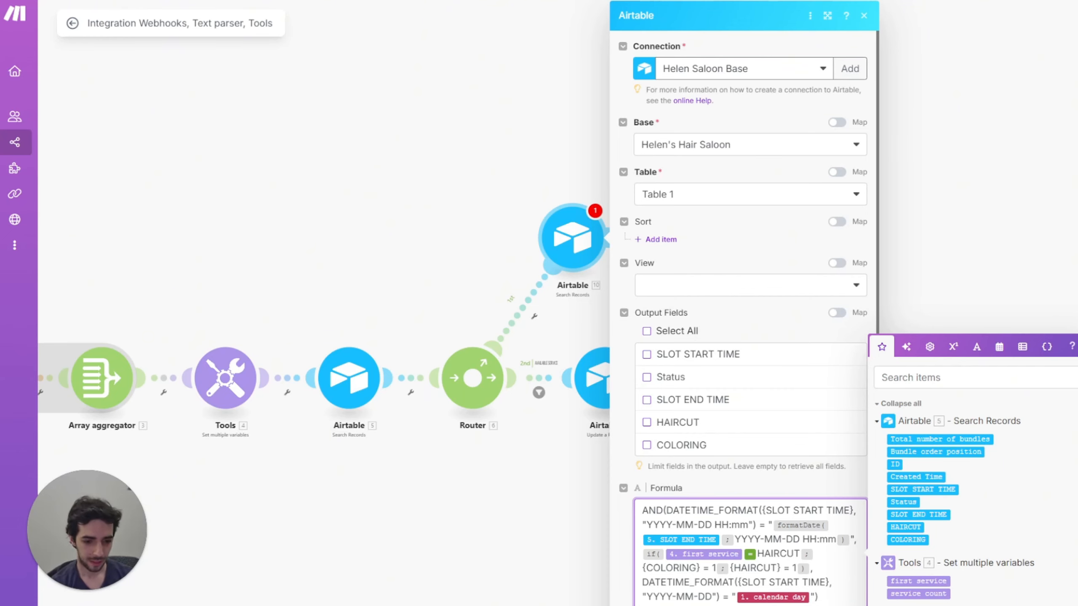
{"action": "key", "text": "Tab"}
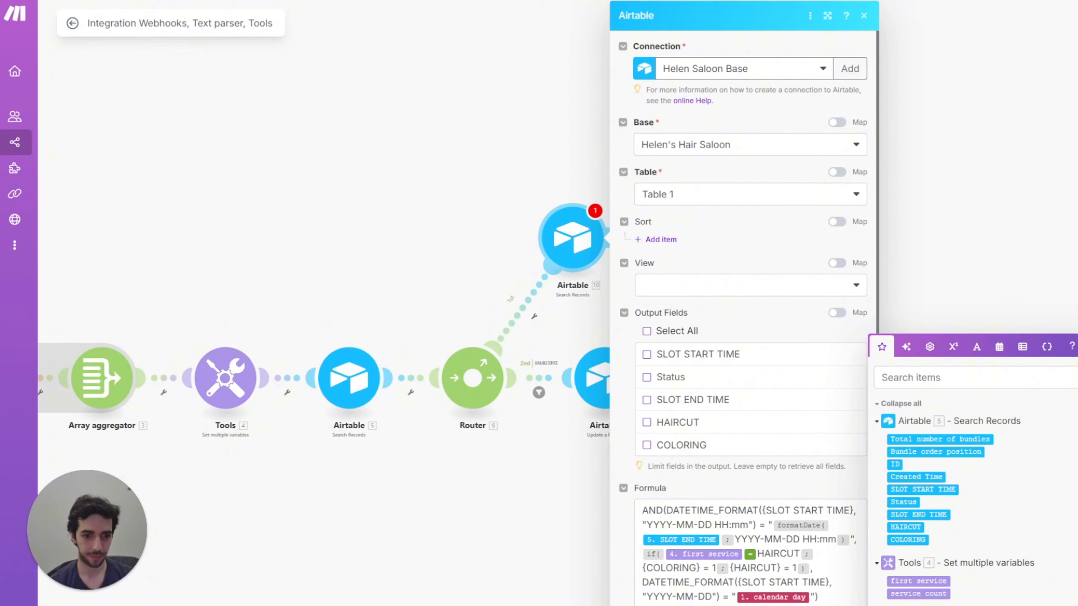
{"action": "left_click", "coordinate": [849, 605]}
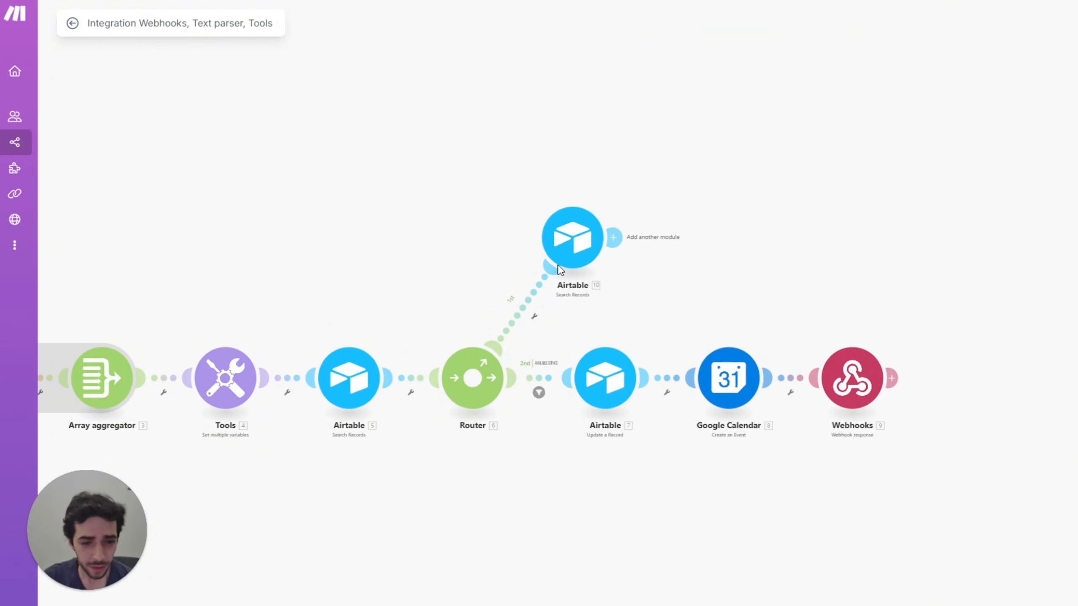
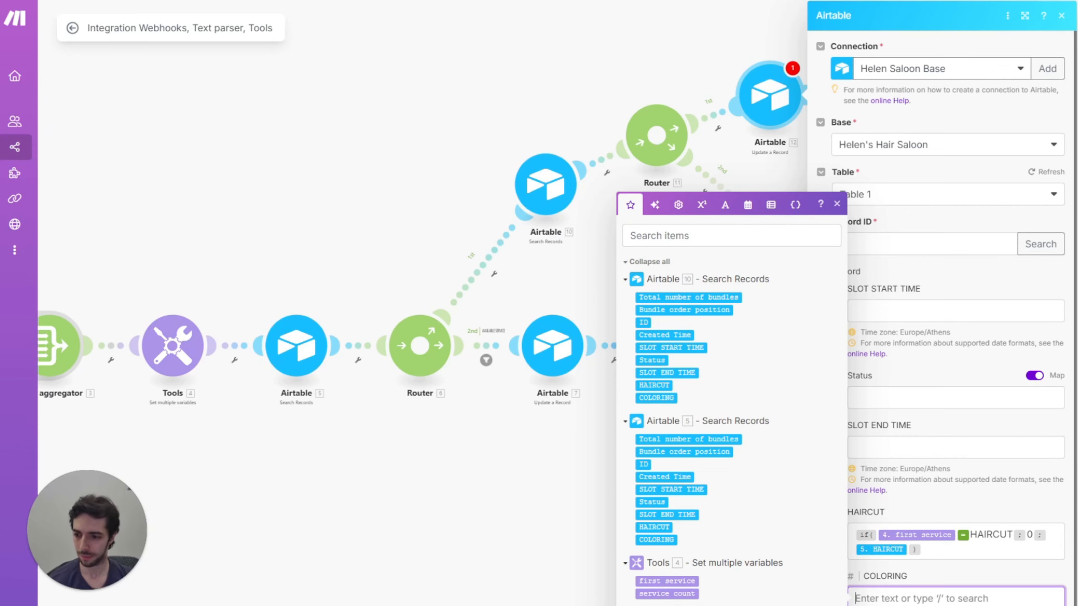
Step: Change the COLORING if() condition to check 4. first service
{"action": "key", "text": "Escape"}
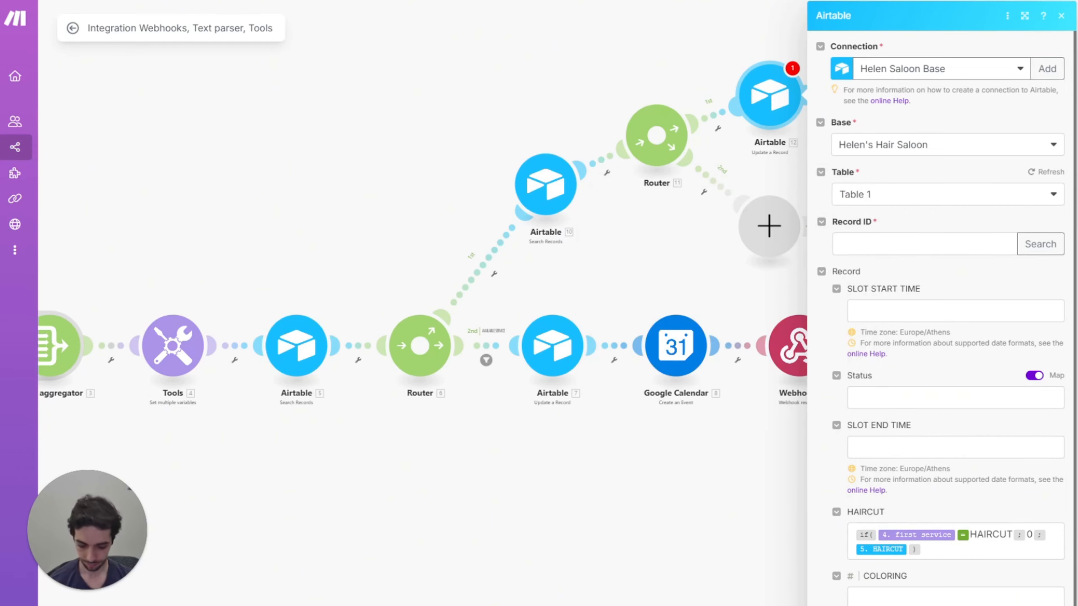
{"action": "left_click", "coordinate": [945, 595]}
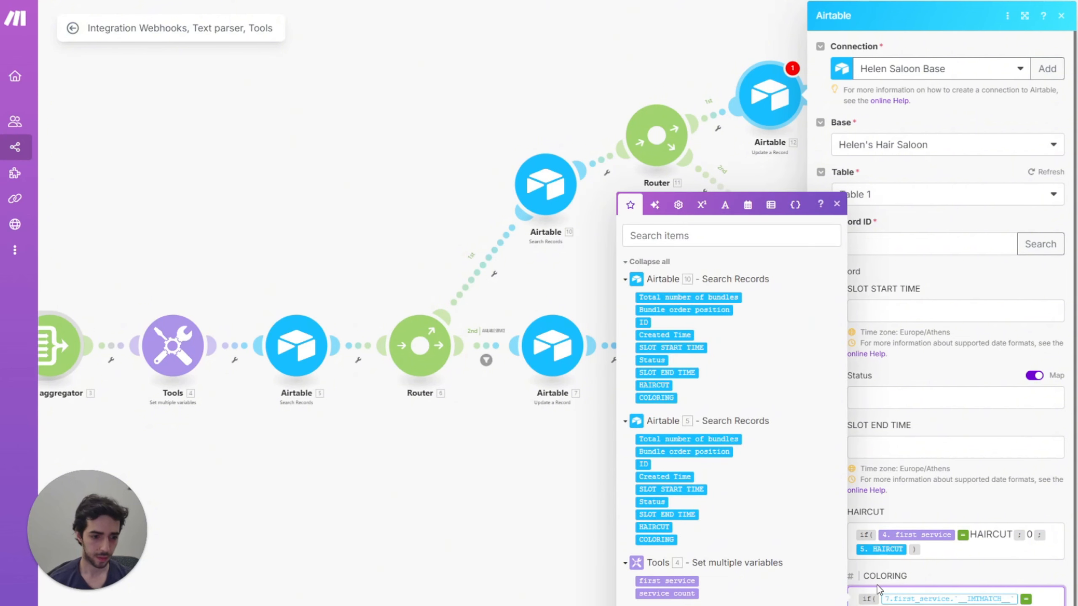
{"action": "left_click", "coordinate": [1017, 597]}
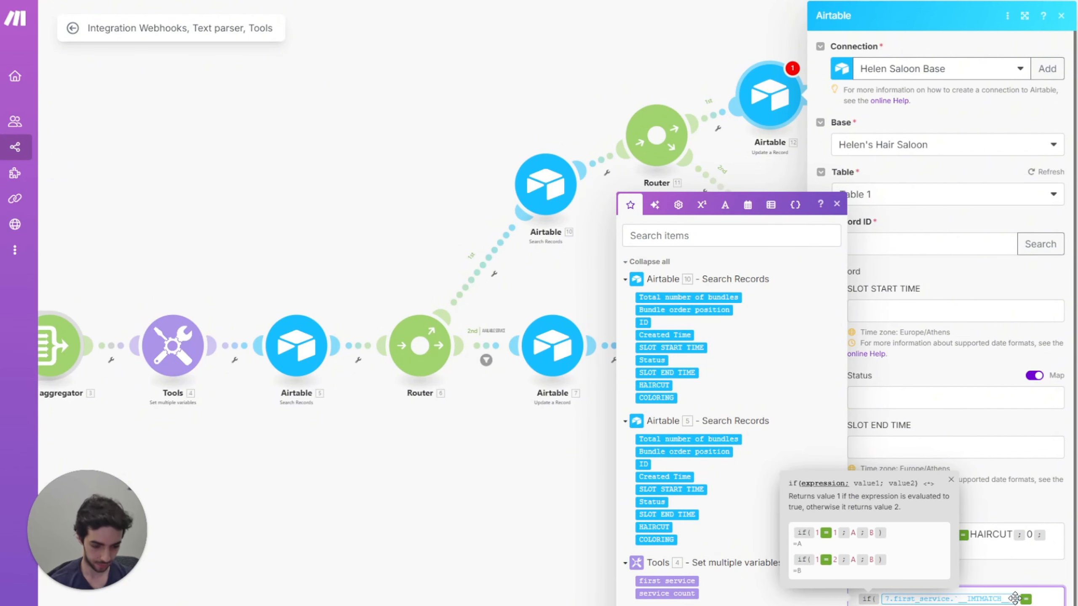
{"action": "left_click", "coordinate": [666, 580]}
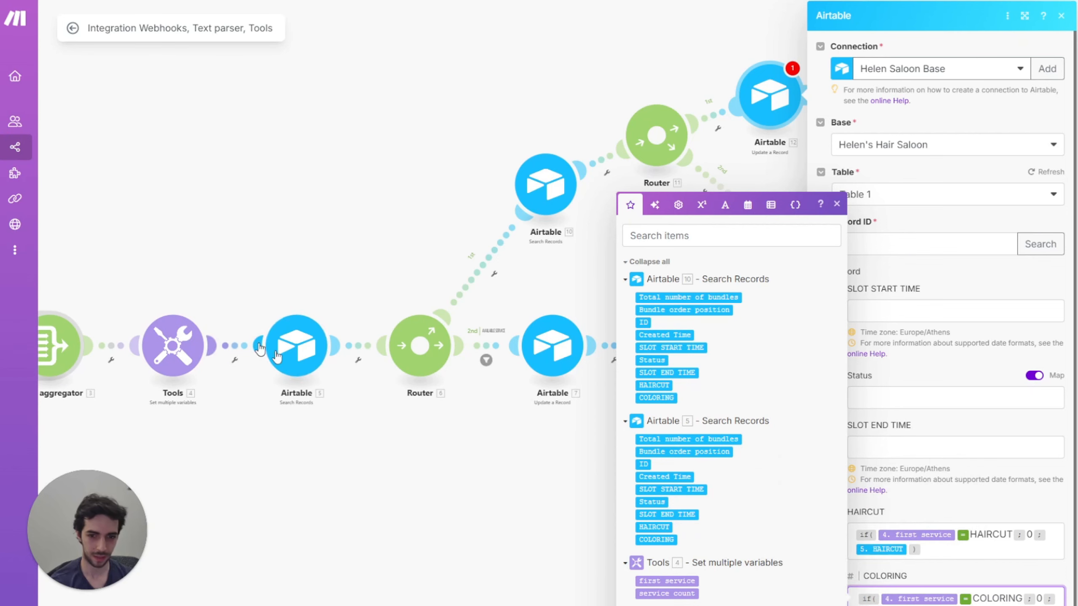
{"action": "left_click", "coordinate": [1043, 604]}
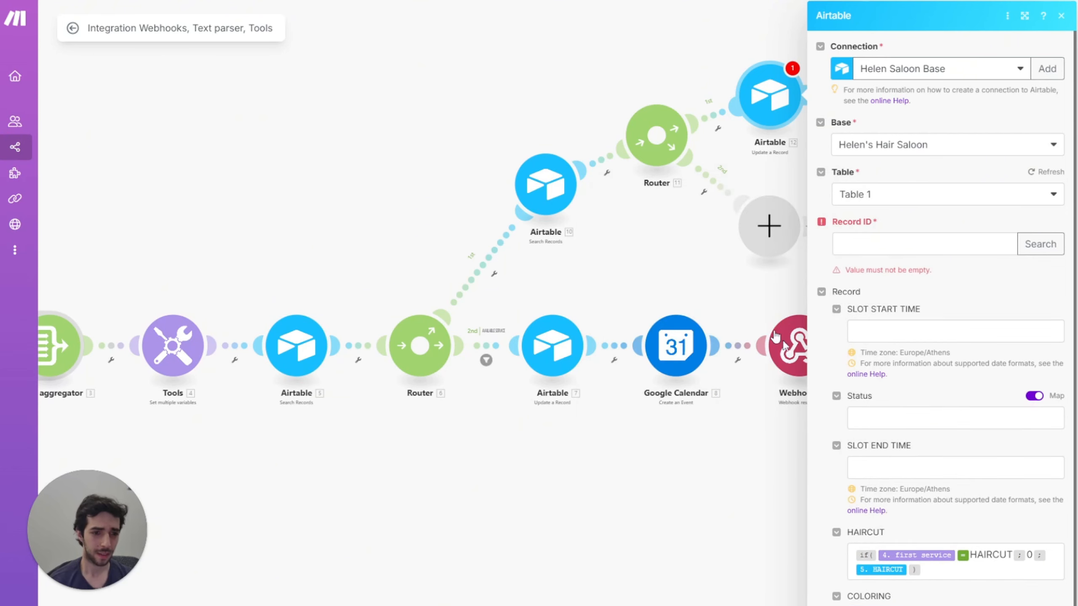
Step: Map 5. ID into Record ID, then add a new module after Airtable 12
{"action": "left_click", "coordinate": [876, 253]}
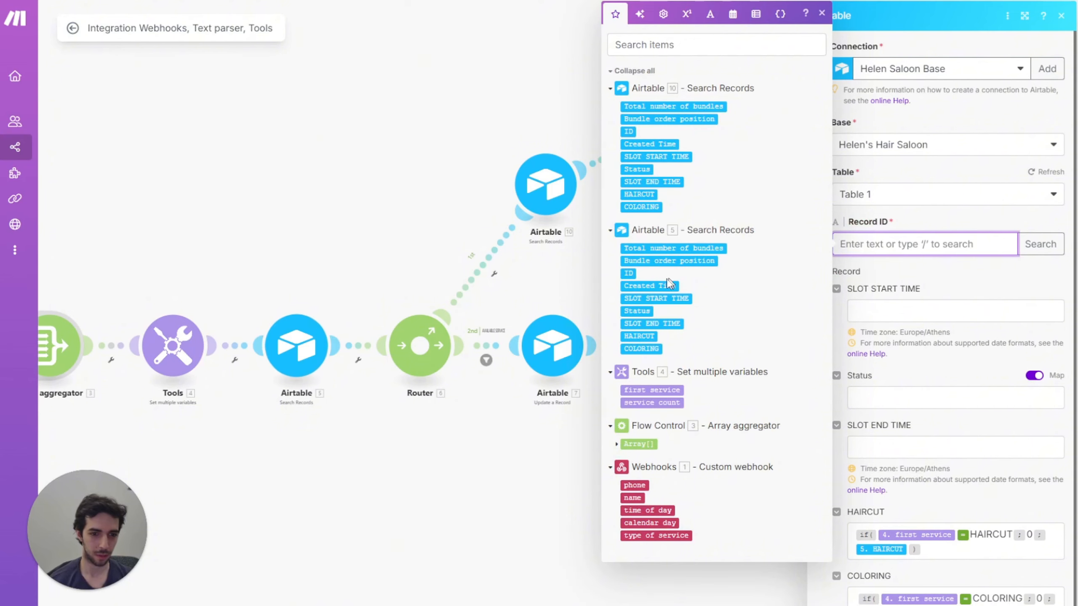
{"action": "left_click", "coordinate": [631, 275]}
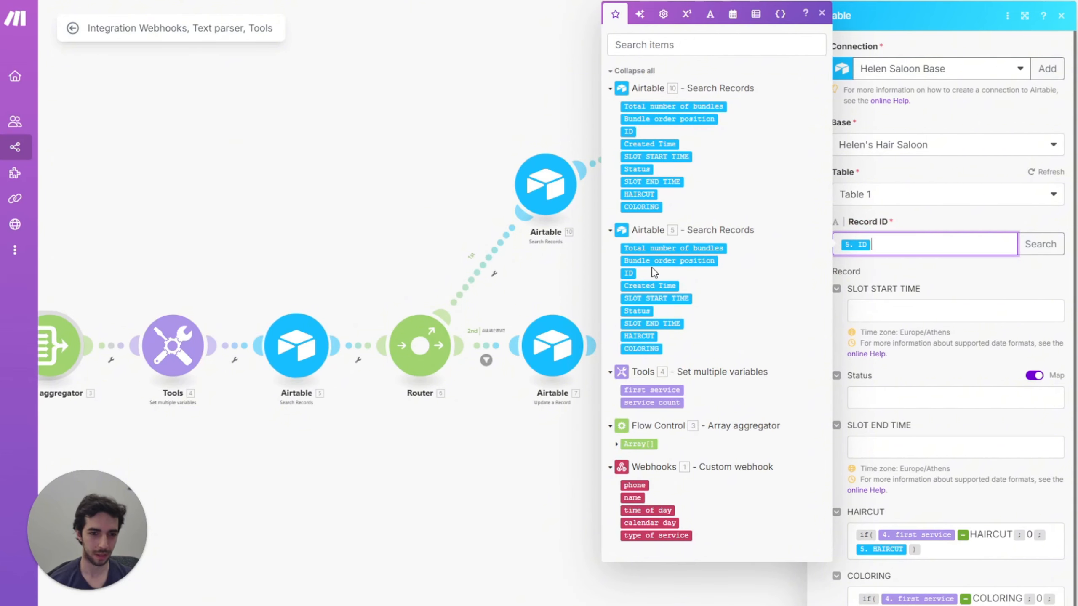
{"action": "left_click", "coordinate": [445, 108]}
{"action": "left_click", "coordinate": [724, 116]}
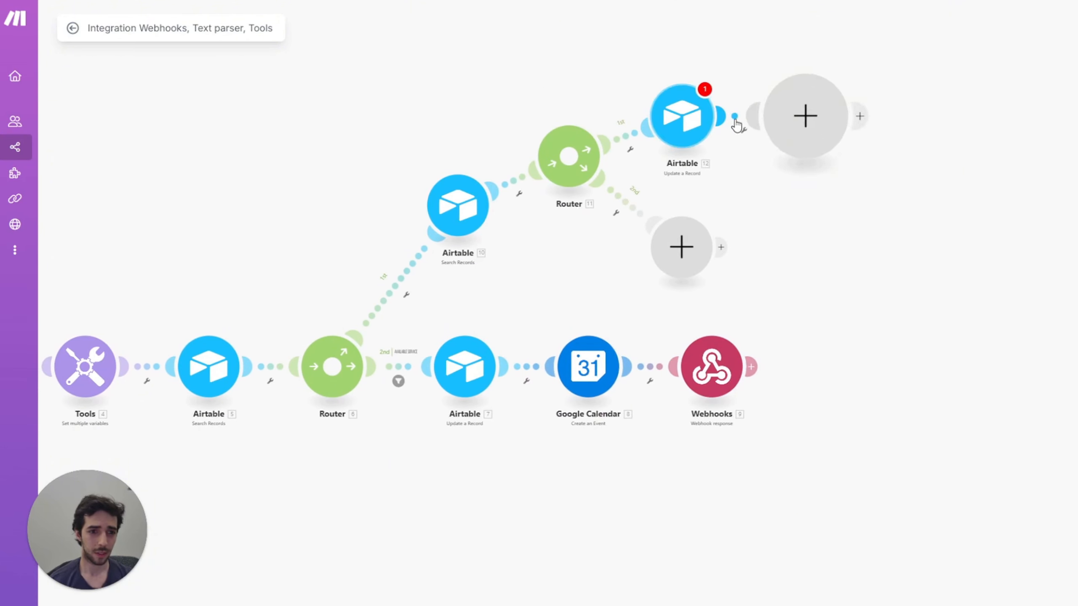
Step: Add an Airtable Update a Record on the hair saloon base's Table 1, Record ID from 10. ID
{"action": "left_click", "coordinate": [881, 90]}
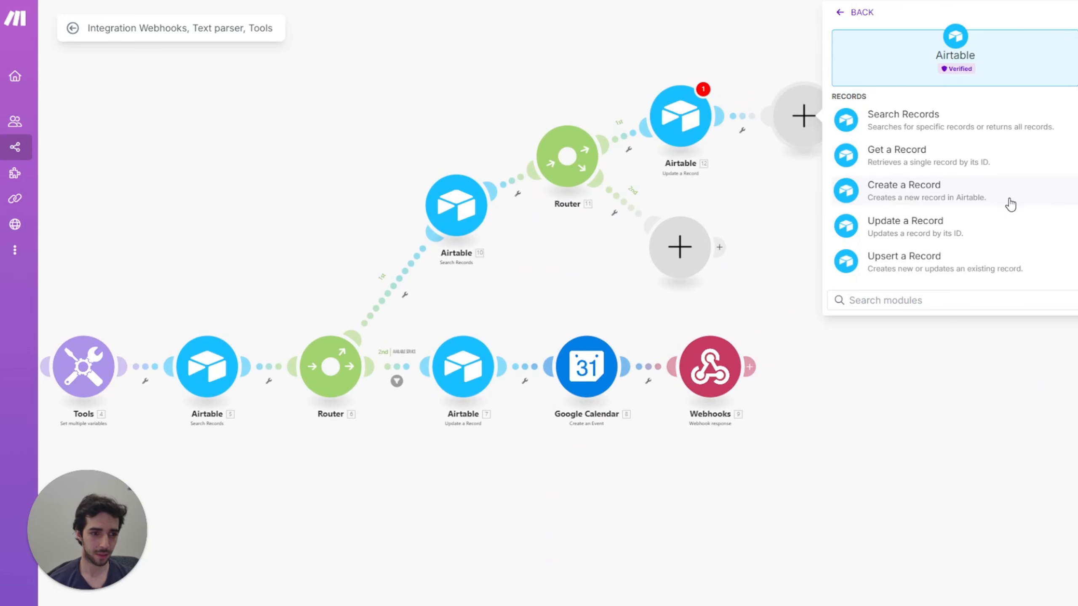
{"action": "left_click", "coordinate": [912, 233]}
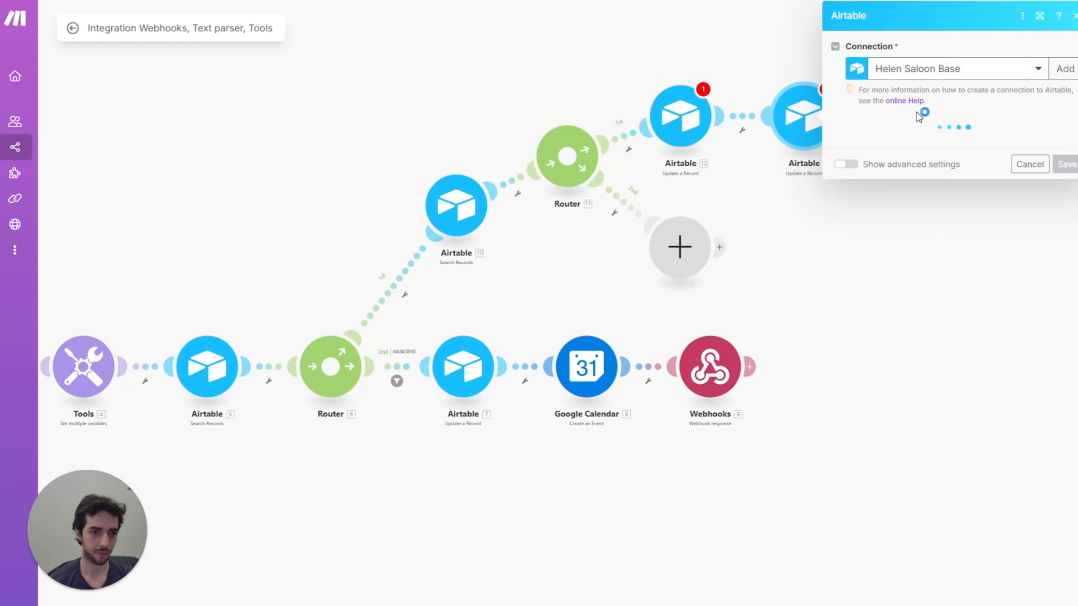
{"action": "left_click", "coordinate": [921, 144]}
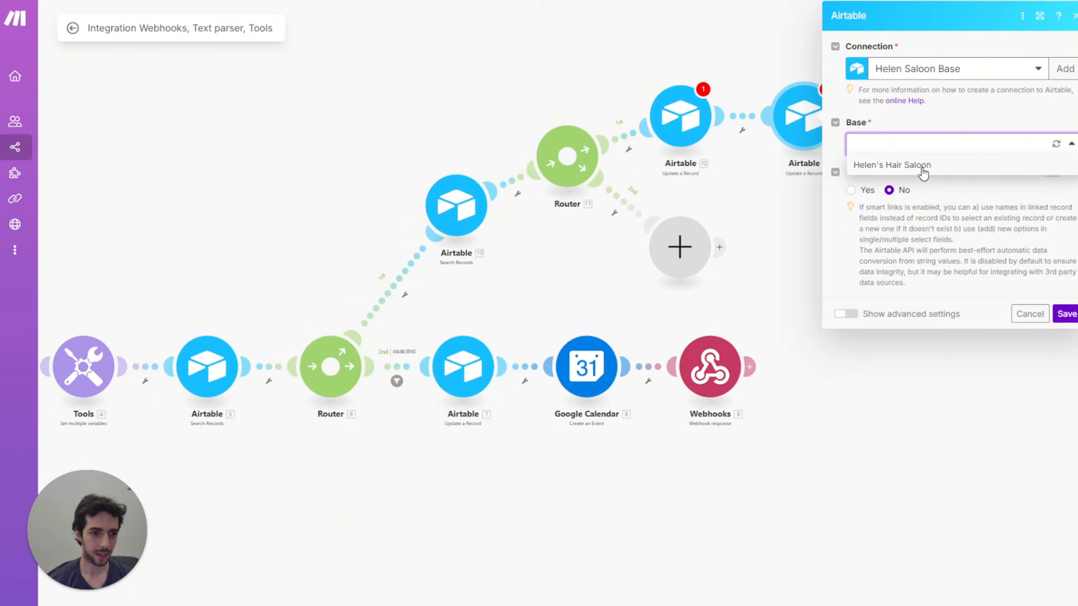
{"action": "left_click", "coordinate": [922, 166]}
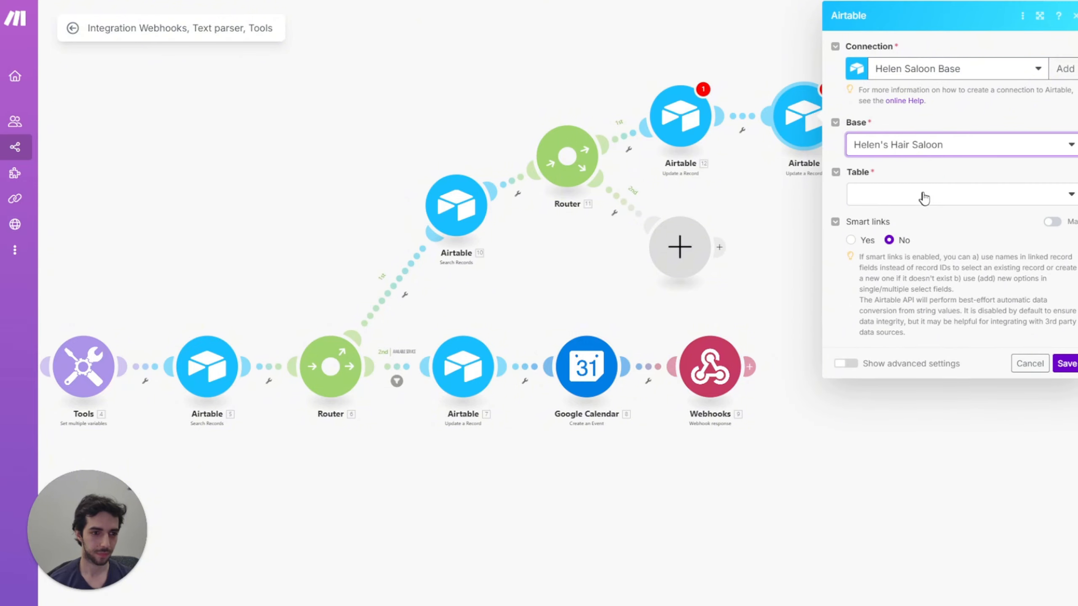
{"action": "left_click", "coordinate": [921, 195]}
{"action": "left_click", "coordinate": [919, 216]}
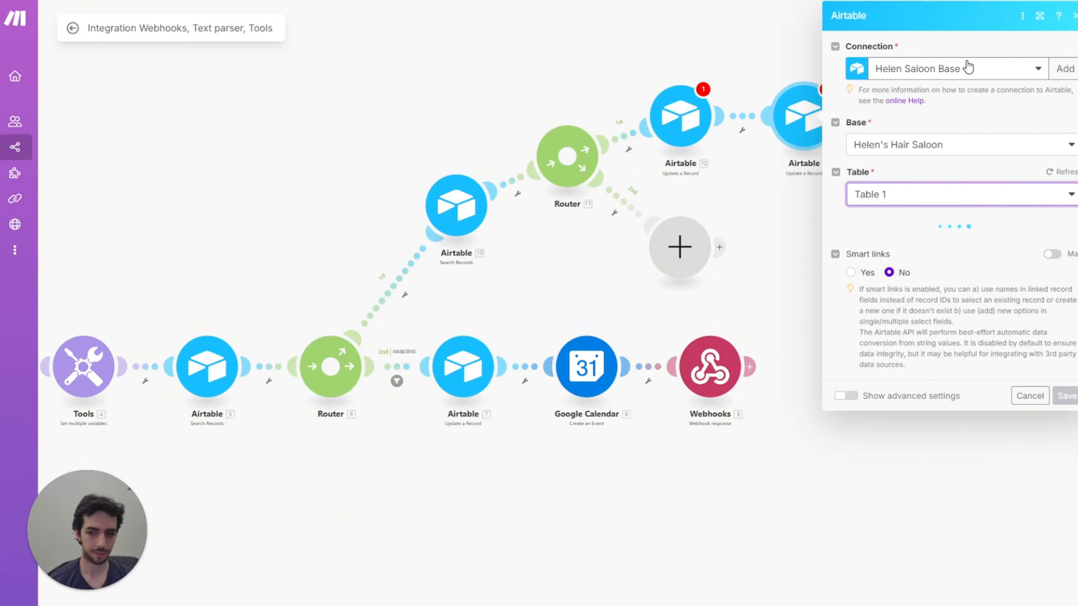
{"action": "scroll", "coordinate": [939, 386], "scroll_direction": "down", "scroll_amount": 1}
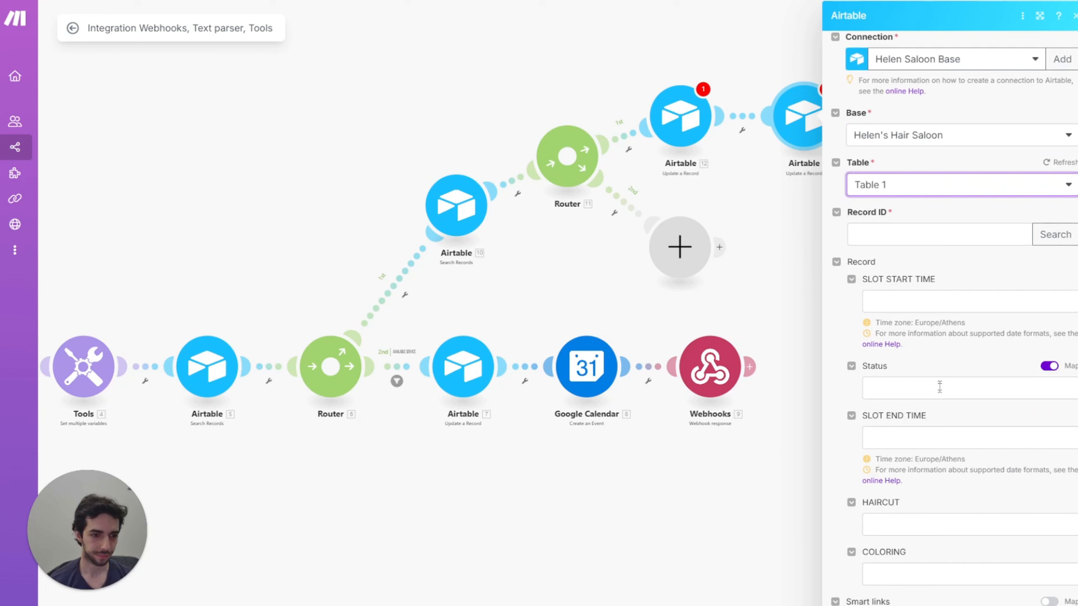
{"action": "left_click", "coordinate": [880, 225]}
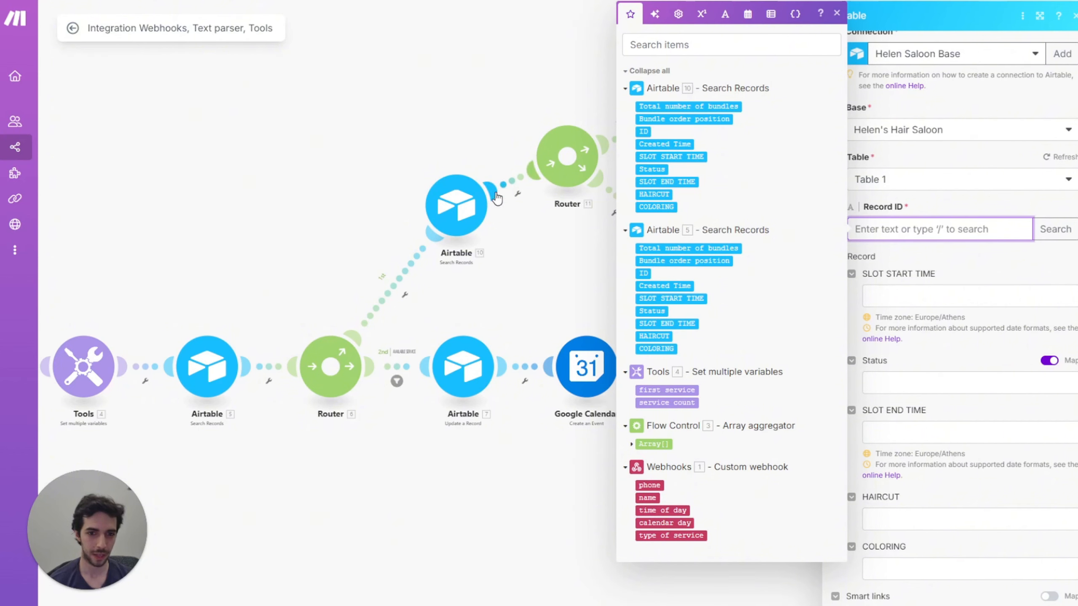
{"action": "left_click", "coordinate": [643, 131]}
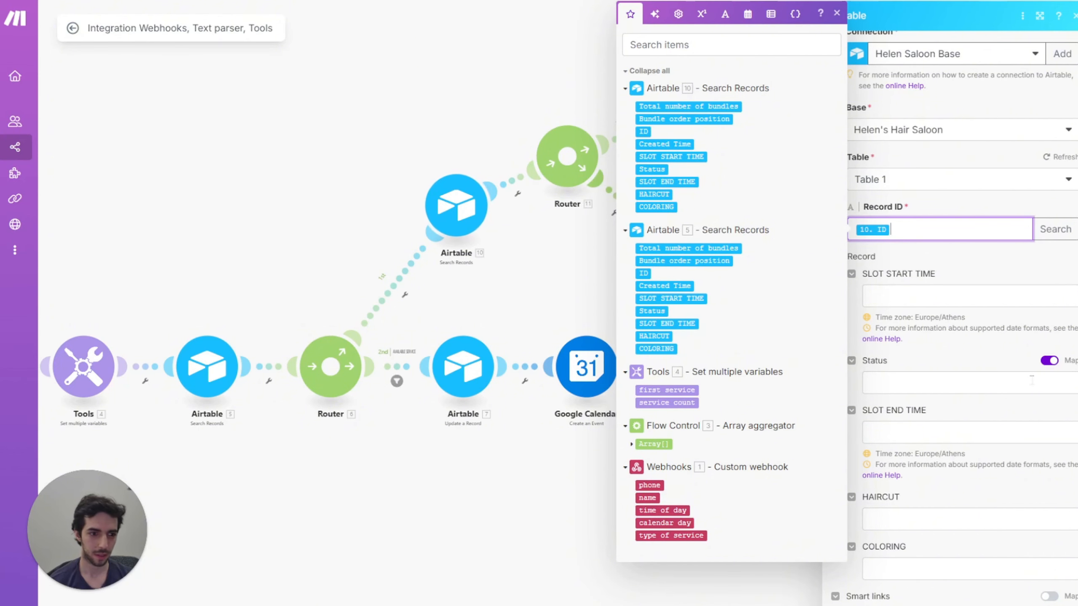
Step: Make the HAIRCUT formula's condition use 4. first service
{"action": "left_click", "coordinate": [969, 526]}
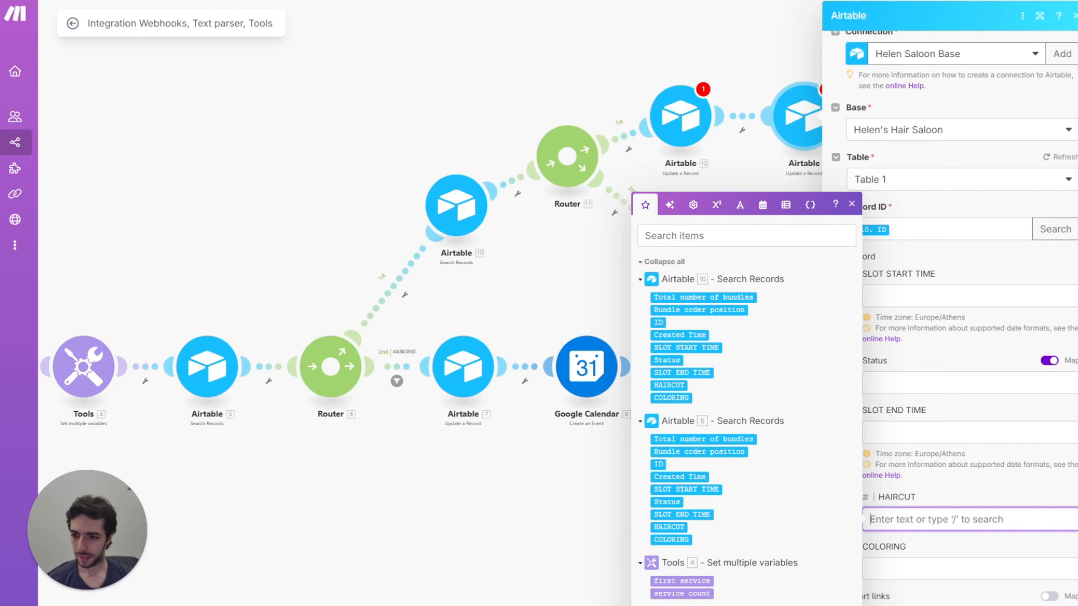
{"action": "key", "text": "Escape"}
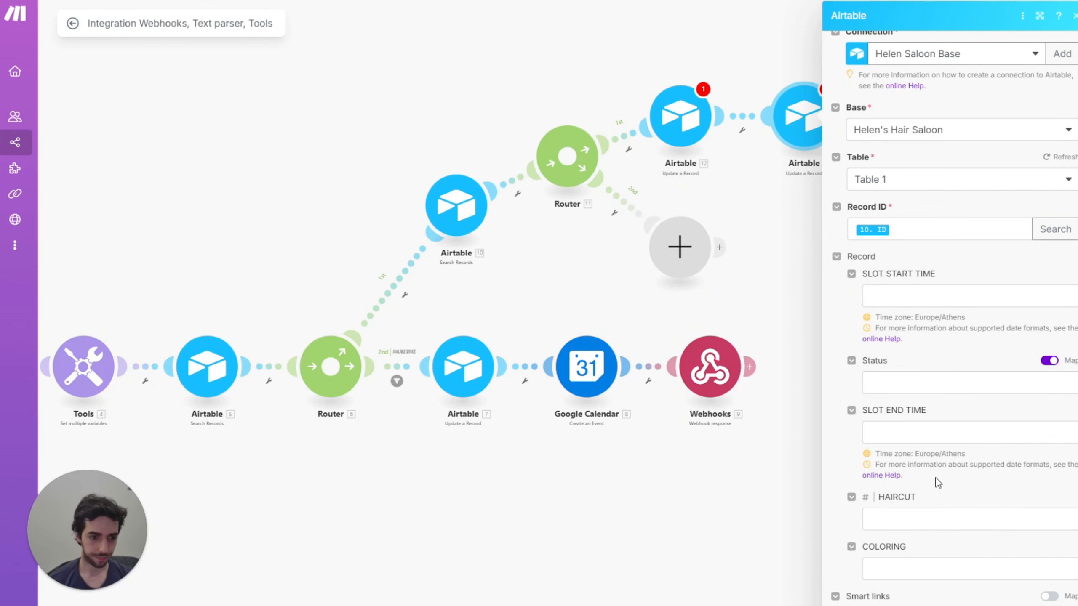
{"action": "left_click", "coordinate": [908, 520]}
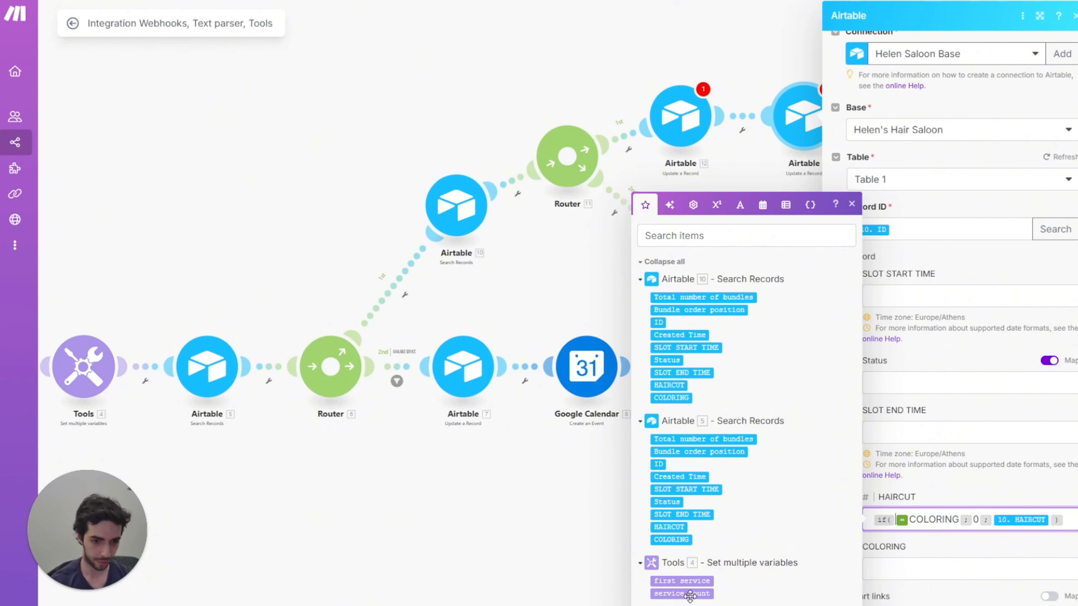
{"action": "left_click", "coordinate": [682, 581]}
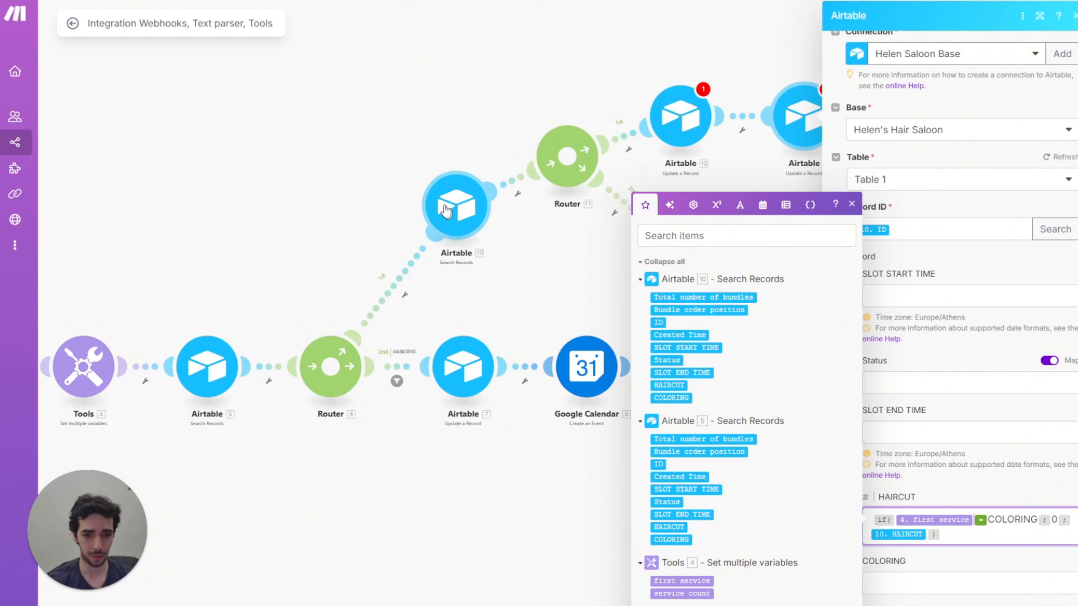
{"action": "left_click", "coordinate": [906, 582]}
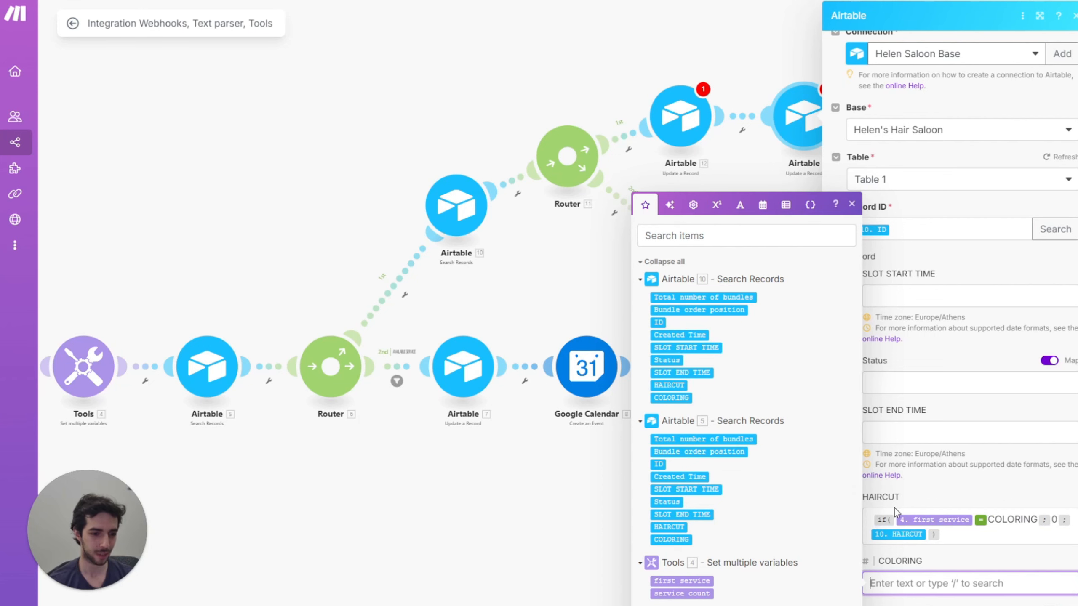
{"action": "left_click", "coordinate": [878, 503]}
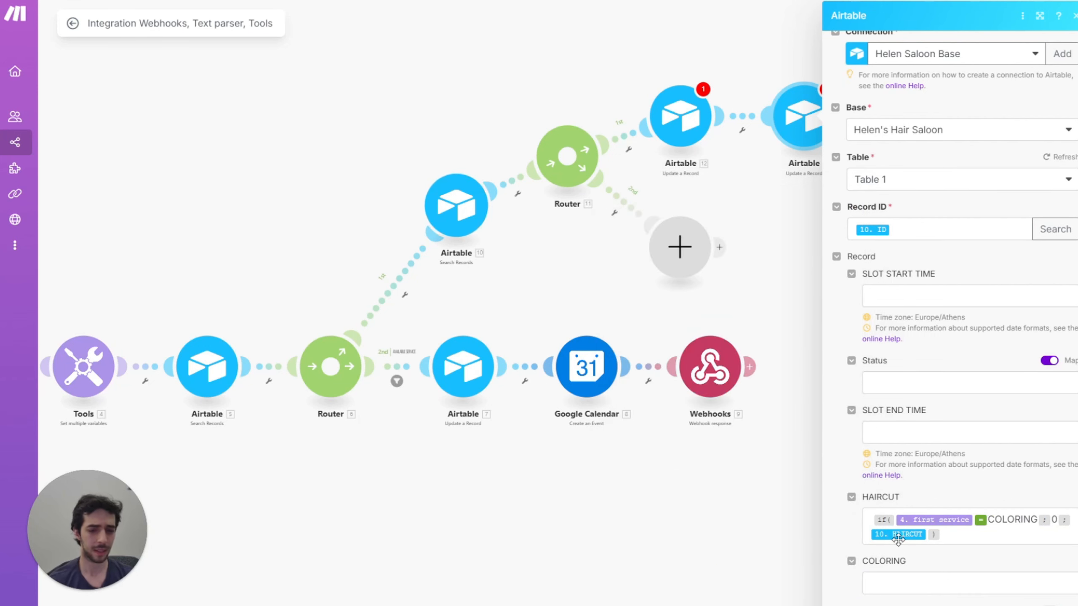
Step: Paste the if() formula into COLORING, swap in 4. first service, and close the settings
{"action": "left_click", "coordinate": [907, 585]}
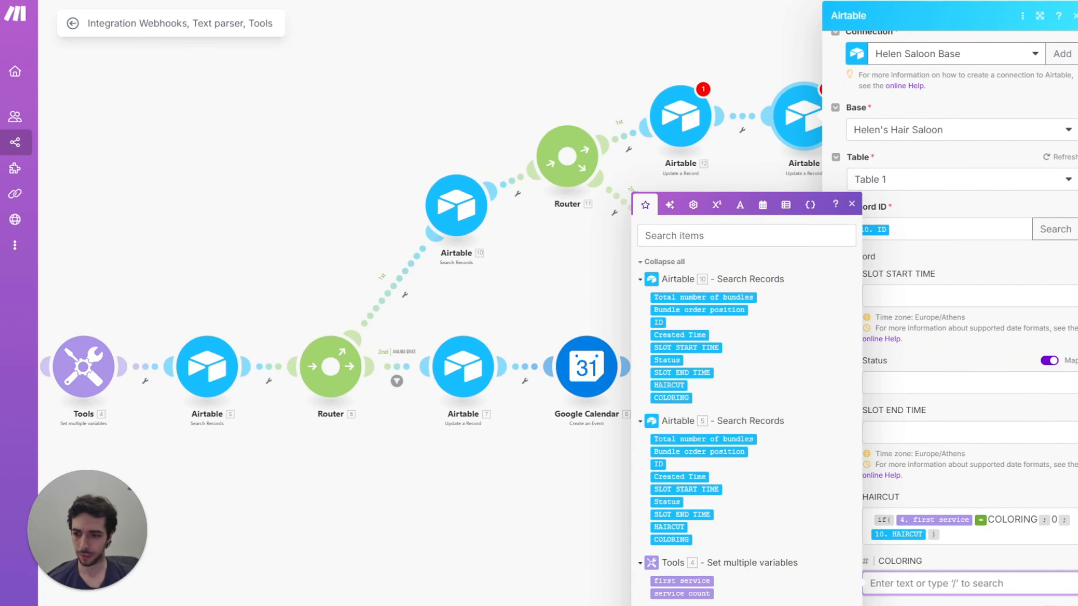
{"action": "key", "text": "Escape"}
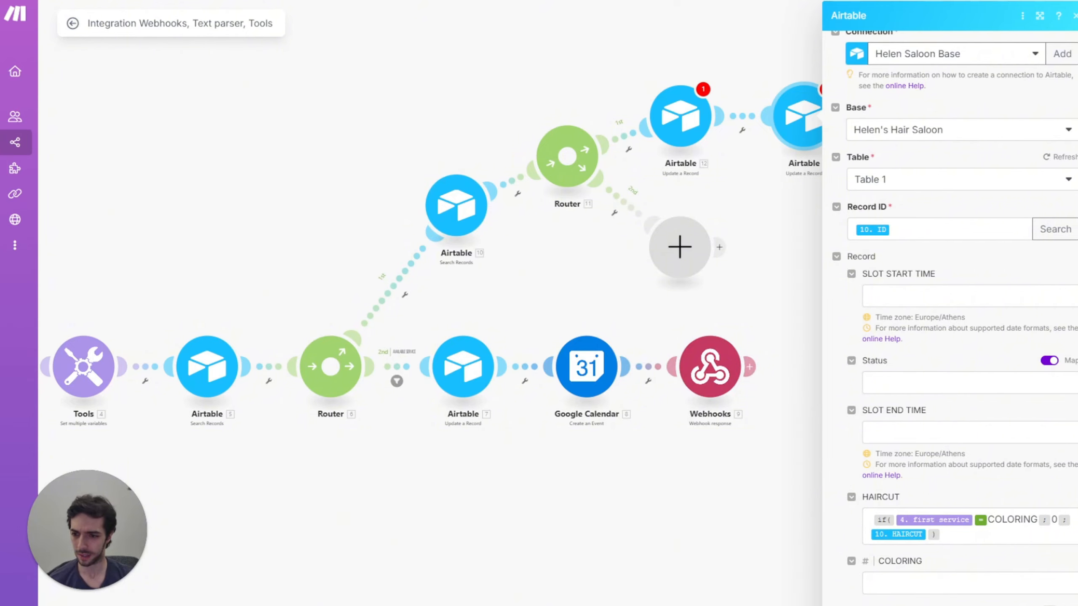
{"action": "left_click", "coordinate": [899, 586]}
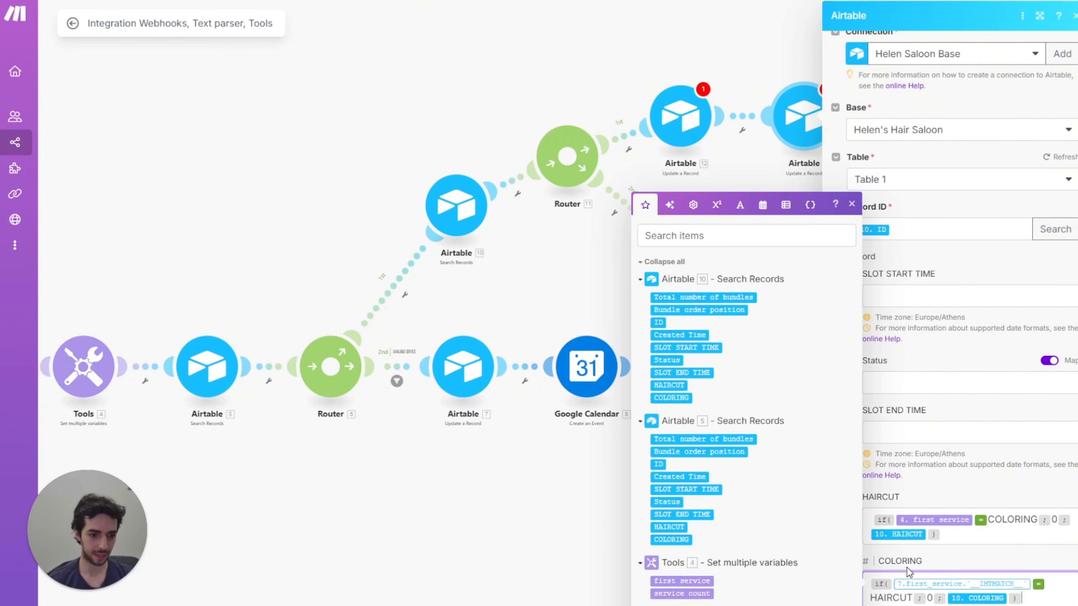
{"action": "type", "text": "if( 7.first_service.`__IMTMATCH_` = HAIRCUT ; 0 ; 10. COLORING )"}
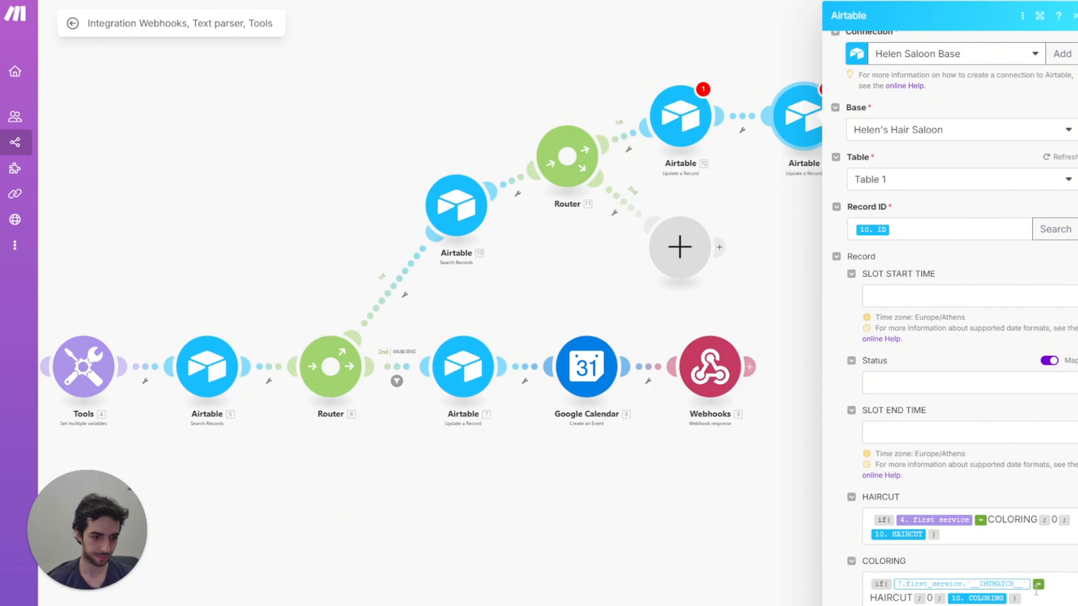
{"action": "left_click", "coordinate": [1032, 589]}
{"action": "key", "text": "BackSpace"}
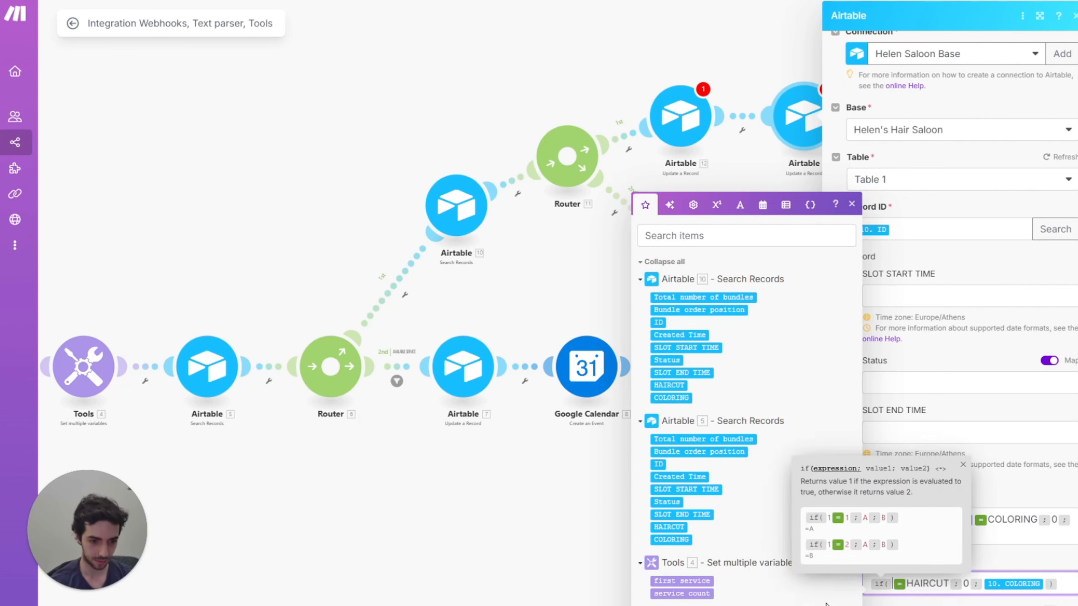
{"action": "left_click", "coordinate": [696, 583]}
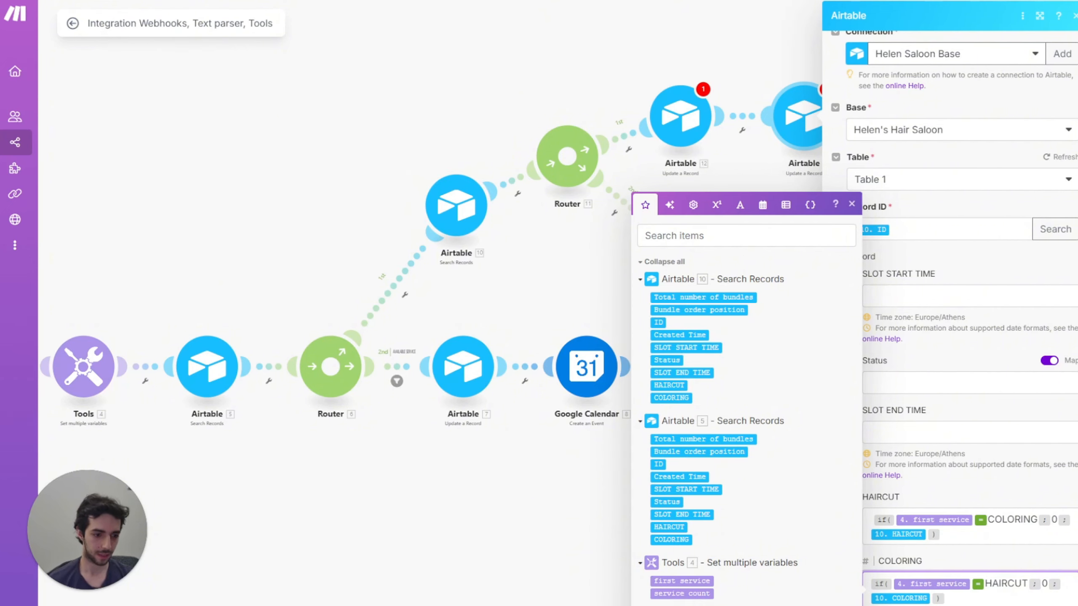
{"action": "key", "text": "Escape"}
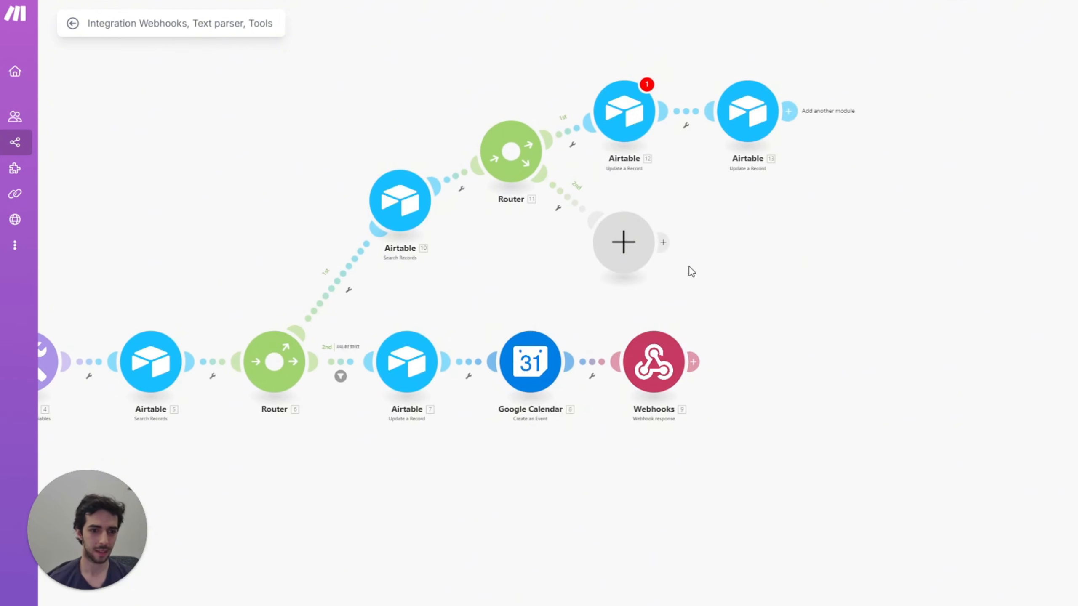
Step: Add a Google Calendar Create an Event on the salon's calendar, named 'type of service - customer name'
{"action": "left_click", "coordinate": [789, 111]}
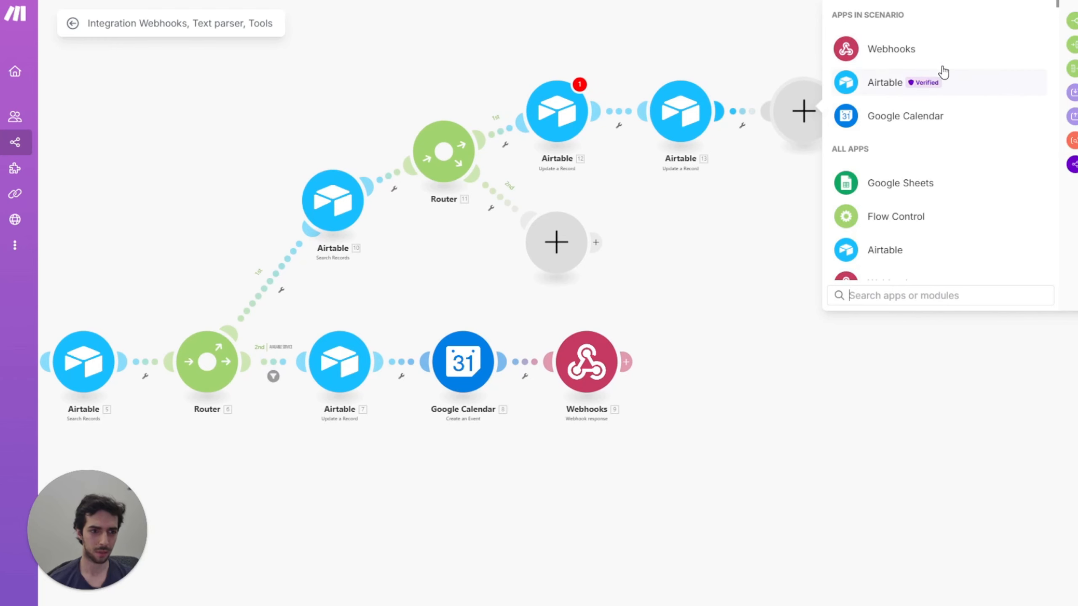
{"action": "left_click", "coordinate": [913, 116]}
{"action": "left_click", "coordinate": [895, 198]}
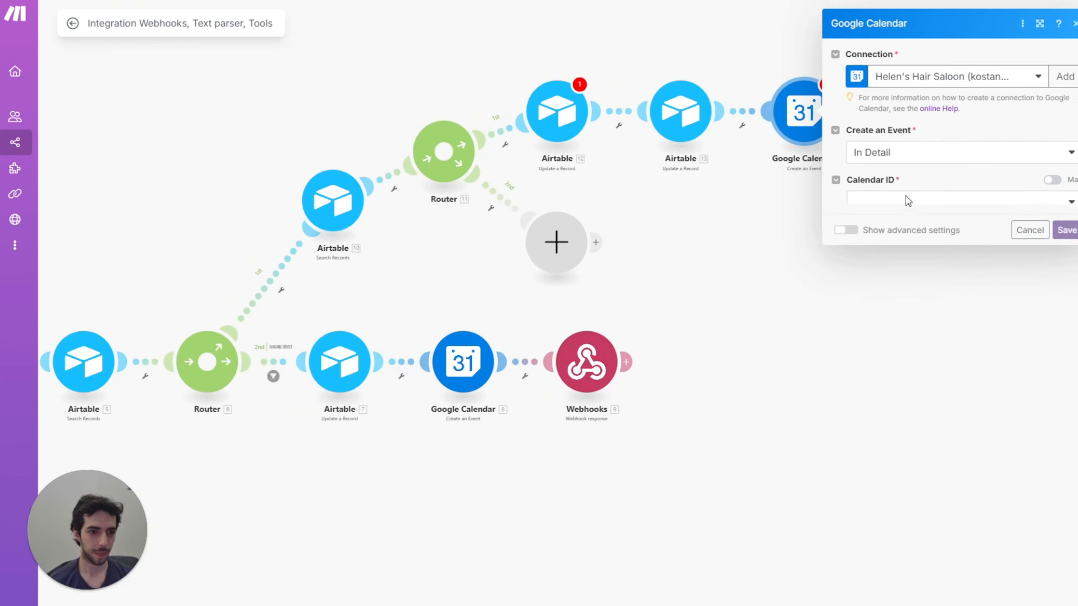
{"action": "left_click", "coordinate": [914, 198]}
{"action": "left_click", "coordinate": [886, 277]}
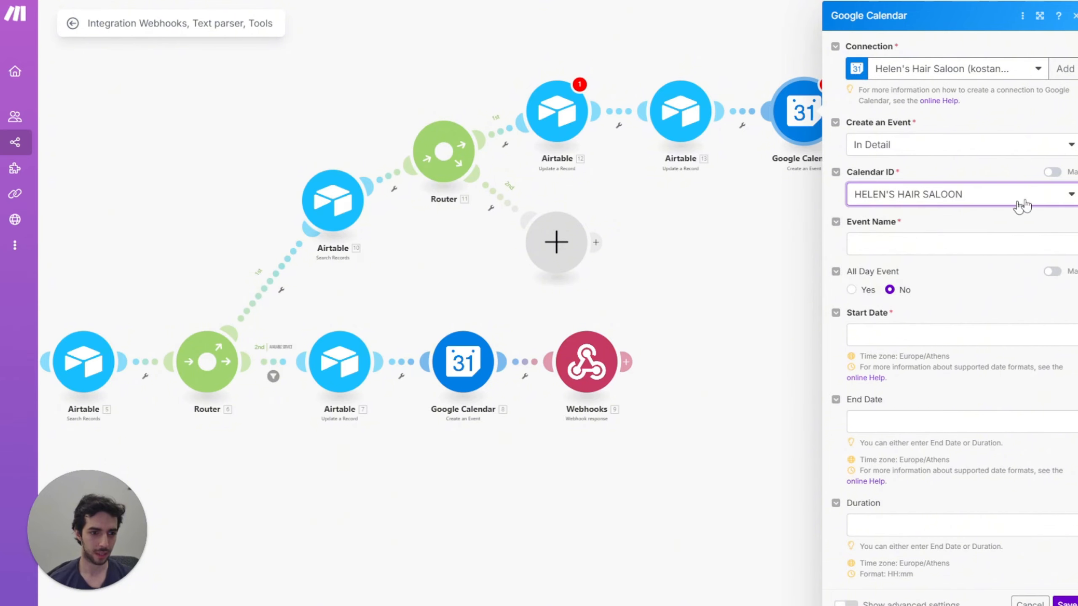
{"action": "left_click", "coordinate": [927, 246]}
{"action": "type", "text": "1. type of service"}
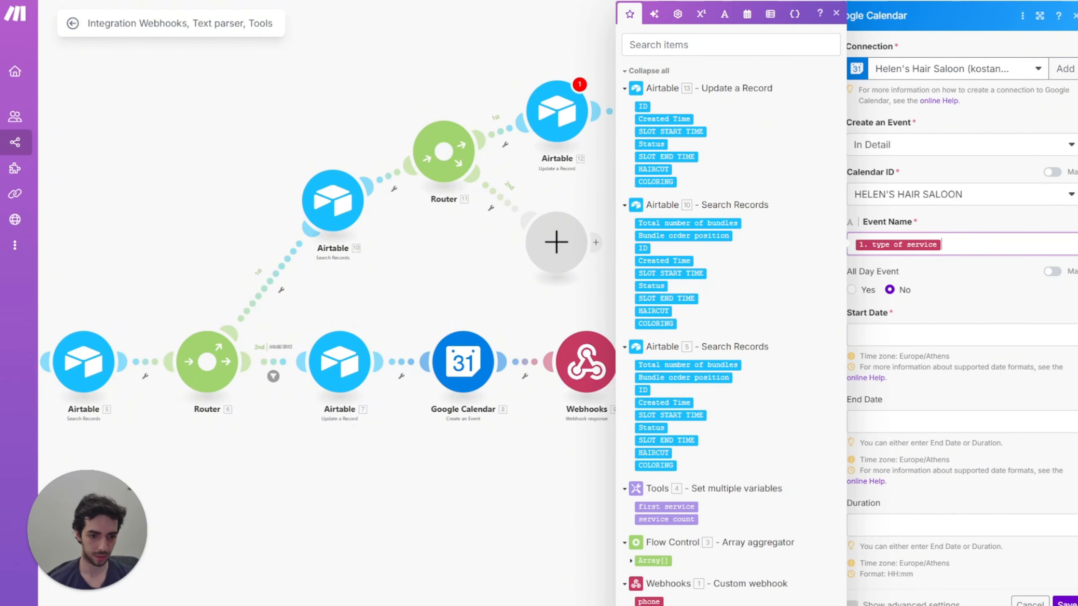
{"action": "type", "text": "-"}
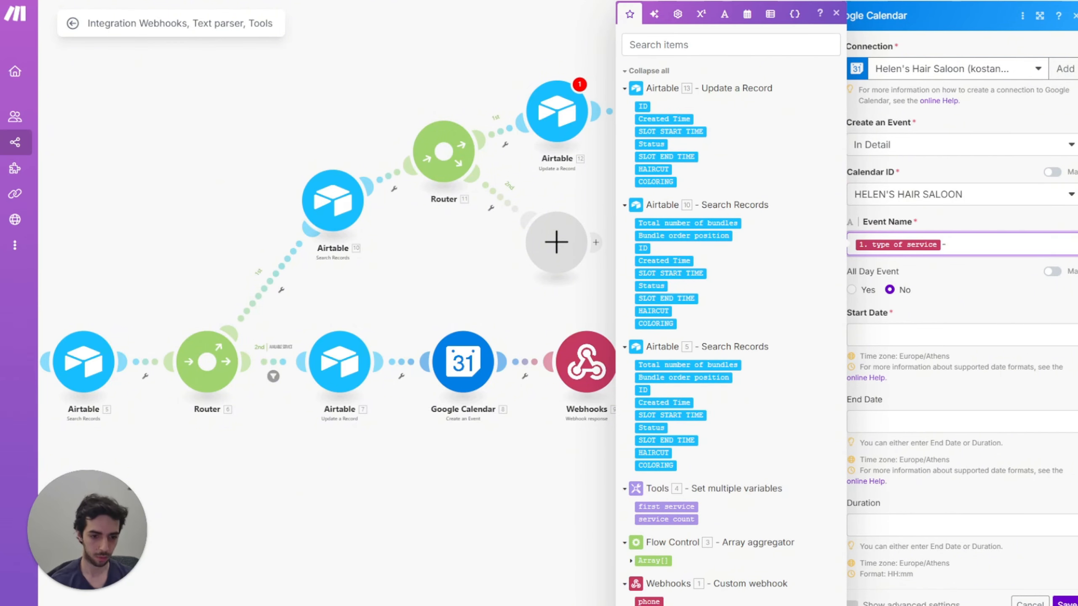
{"action": "left_click", "coordinate": [644, 605]}
Step: Map SLOT START TIME and SLOT END TIME as start and end, and customer phone as description
{"action": "left_click", "coordinate": [970, 330]}
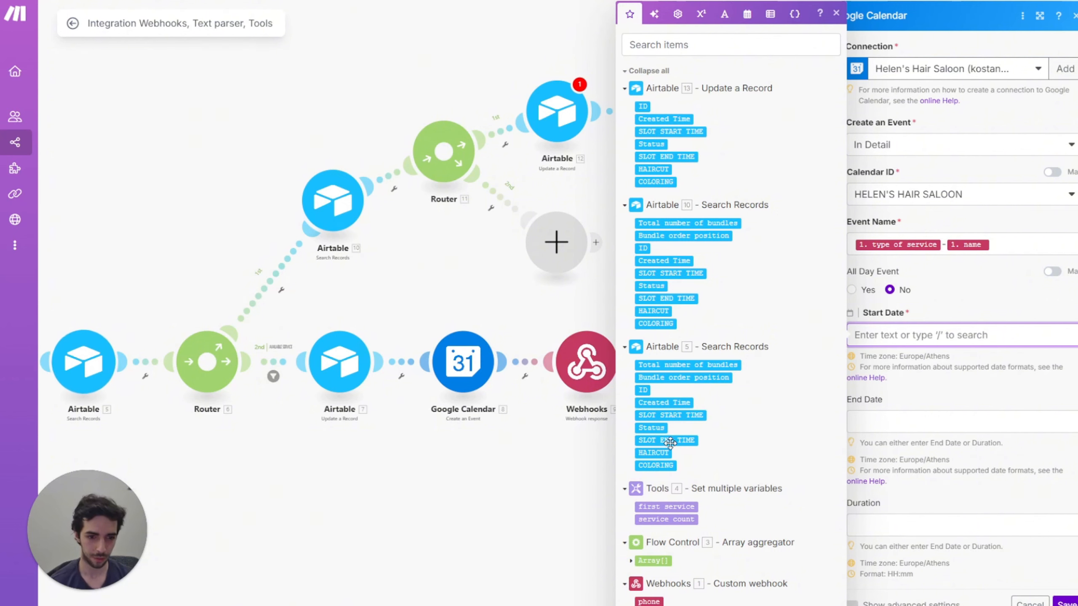
{"action": "left_click", "coordinate": [670, 414]}
{"action": "left_click", "coordinate": [1039, 425]}
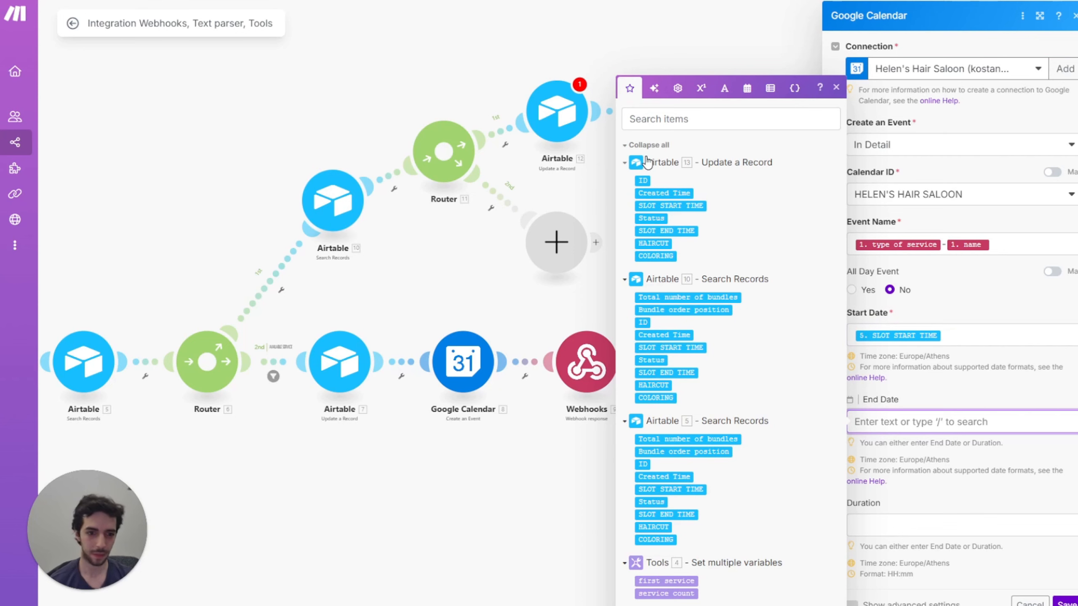
{"action": "left_click", "coordinate": [672, 373]}
{"action": "left_click", "coordinate": [971, 528]}
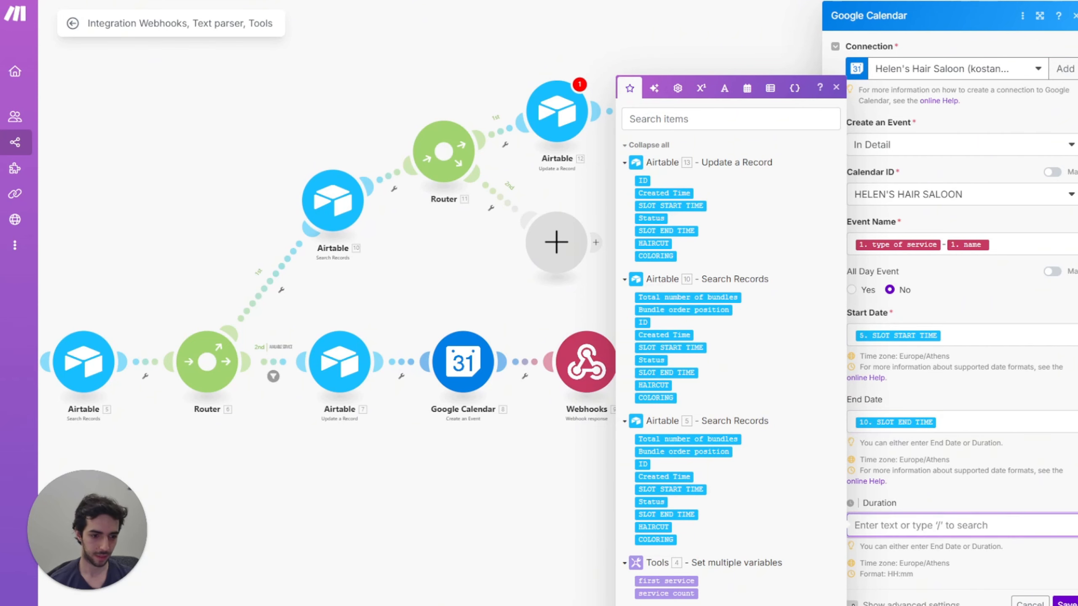
{"action": "left_click", "coordinate": [853, 604]}
{"action": "scroll", "coordinate": [877, 556], "scroll_direction": "down", "scroll_amount": 3}
{"action": "left_click", "coordinate": [877, 487]}
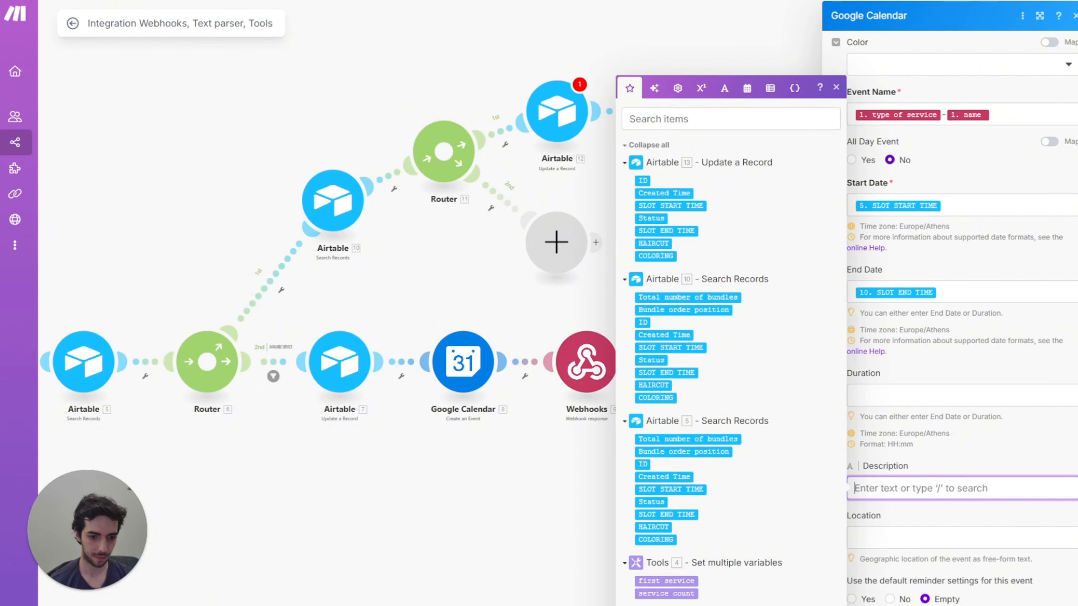
{"action": "key", "text": "ctrl+v"}
{"action": "key", "text": "Escape"}
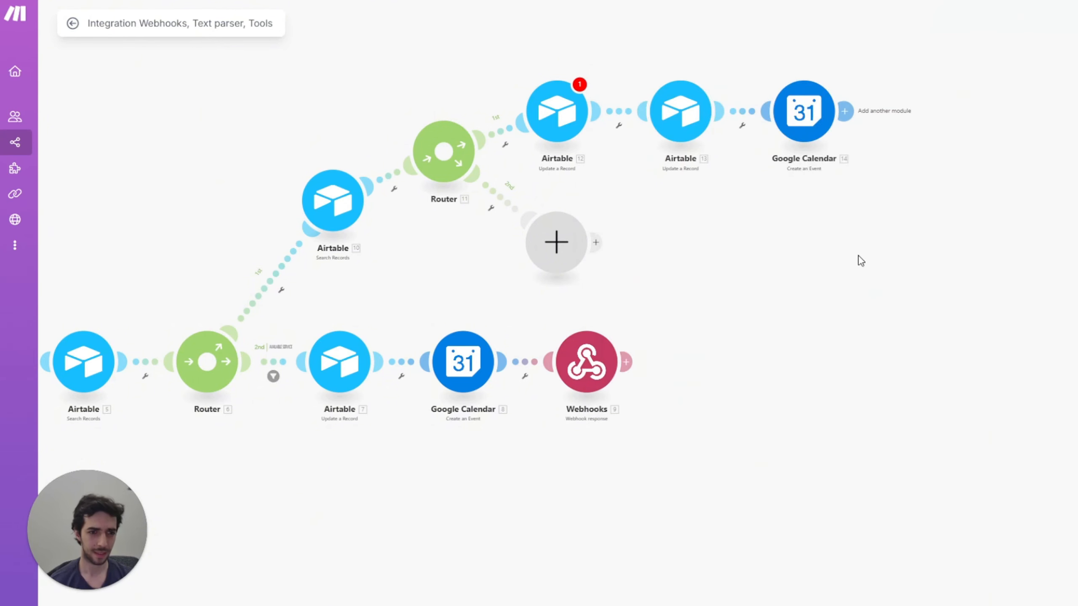
Step: Add a Webhook response after Google Calendar 14 with status 200 and the pasted JSON booking body
{"action": "left_click", "coordinate": [759, 101]}
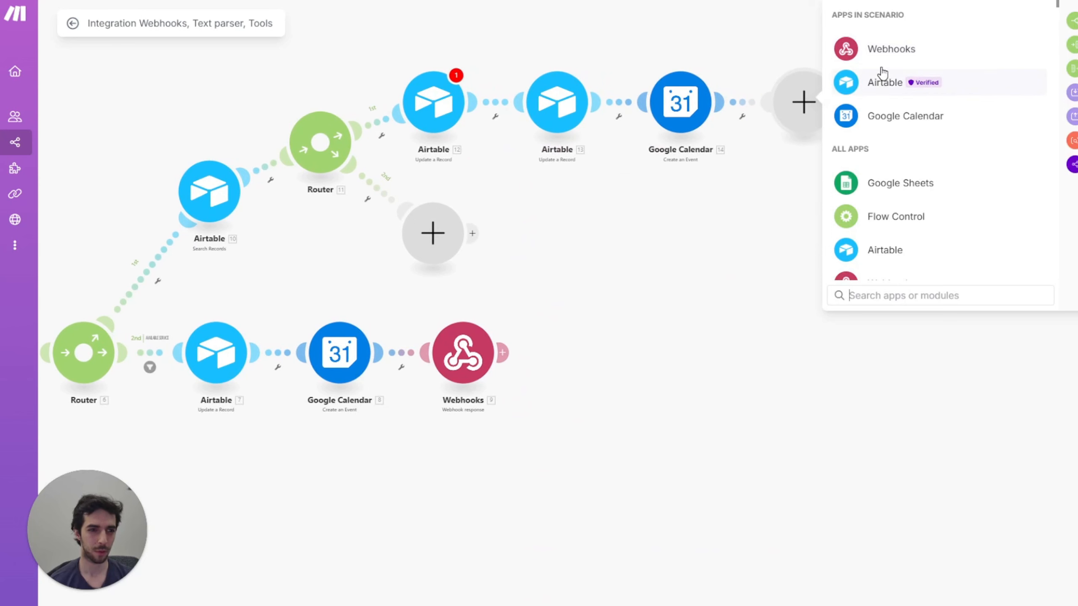
{"action": "left_click", "coordinate": [879, 46]}
{"action": "left_click", "coordinate": [895, 116]}
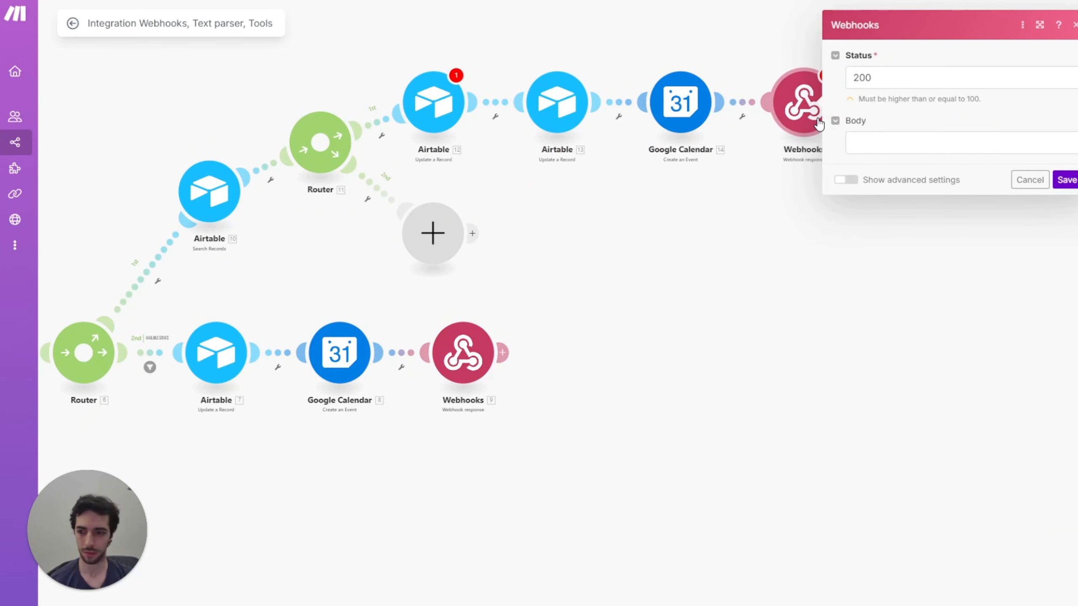
{"action": "left_click", "coordinate": [887, 147]}
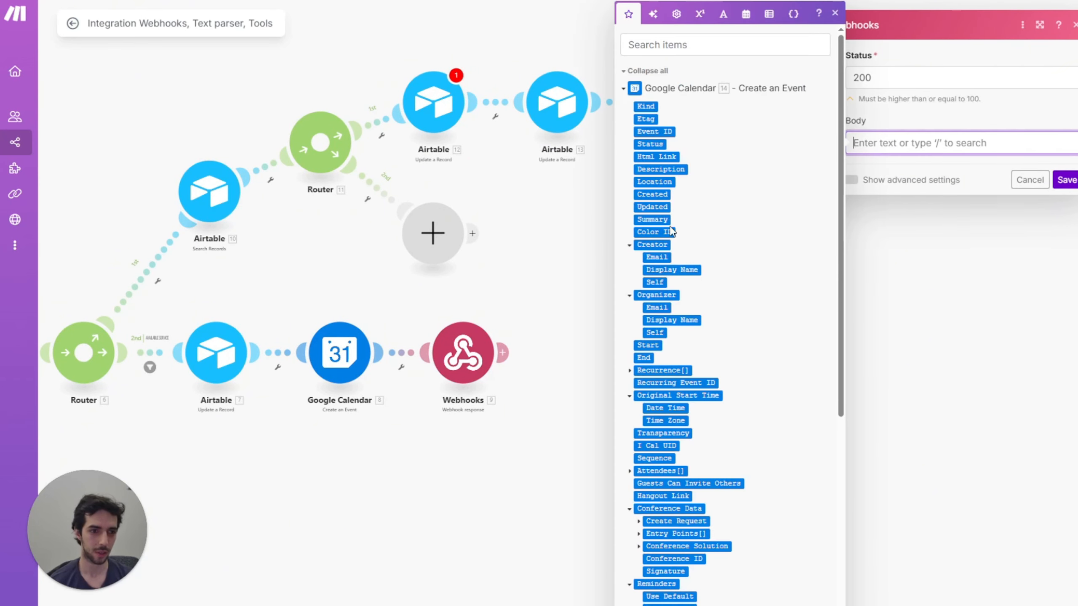
{"action": "left_click_drag", "start_coordinate": [894, 84], "coordinate": [847, 77]}
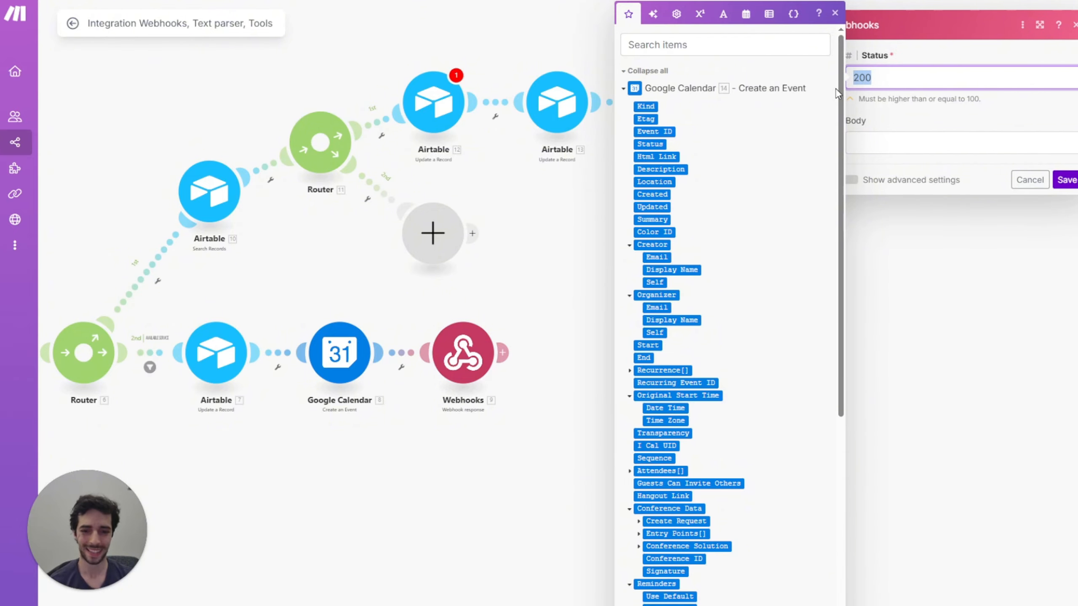
{"action": "left_click", "coordinate": [890, 137]}
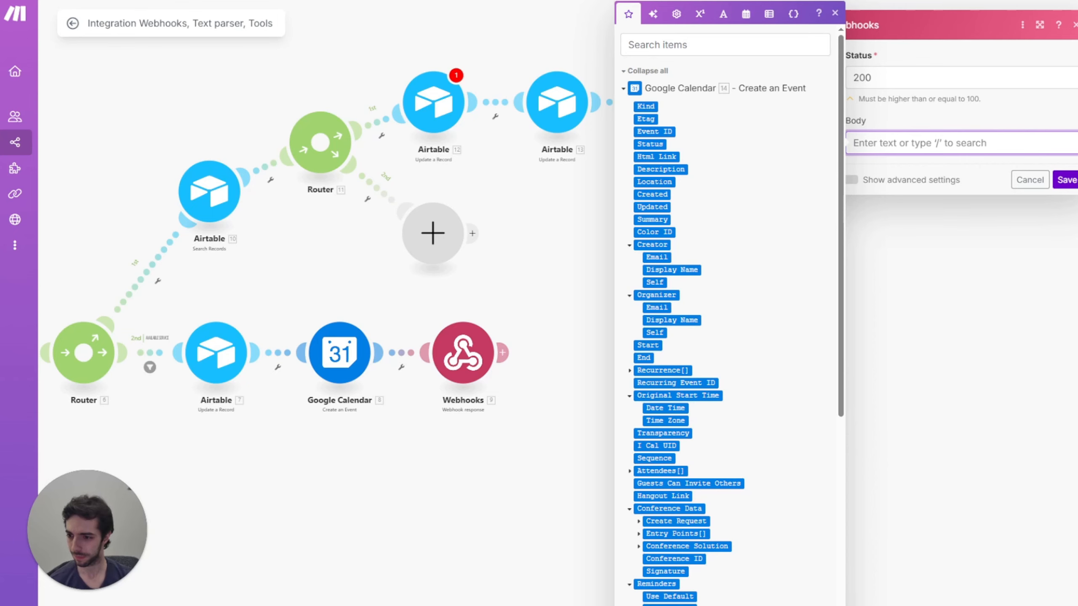
{"action": "type", "text": "{ \"status\": 200, \"message\": \"Succesfully booked.\", \"slot_day\": \"formatDate( 5. SLOT START TIME ; D )\", \"slot_month\": \"formatDate( 5. SLOT START TIME ; M )\", \"slot_time\": \"formatDate( 5. SLOT START TIME ; HH:mm )\", \"slot_id\": \"16.id\", \"service_type\": \"1.`service type`\" }"}
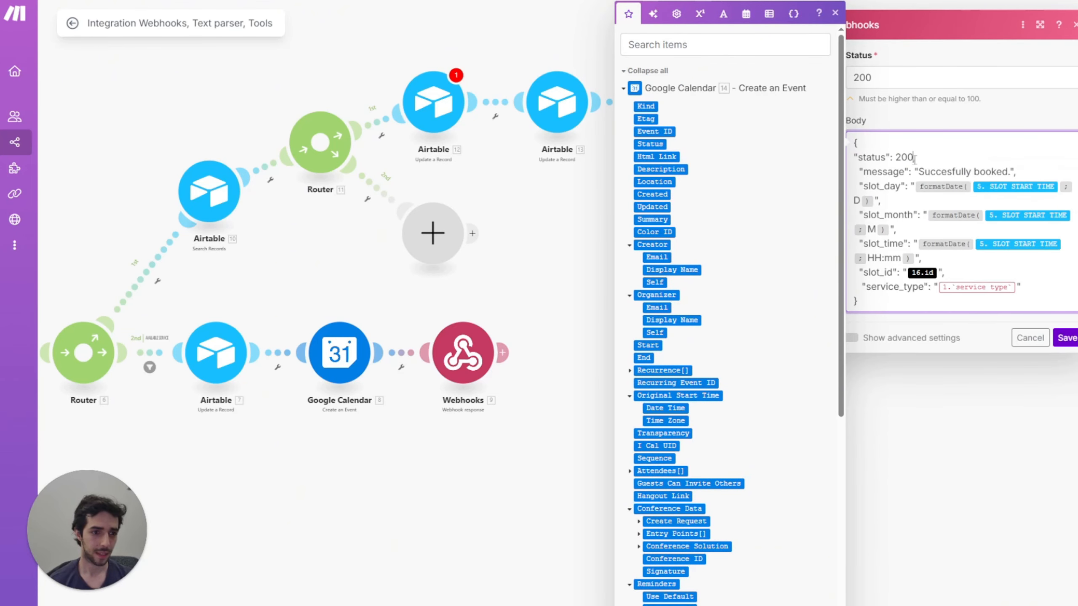
{"action": "type", "text": ","}
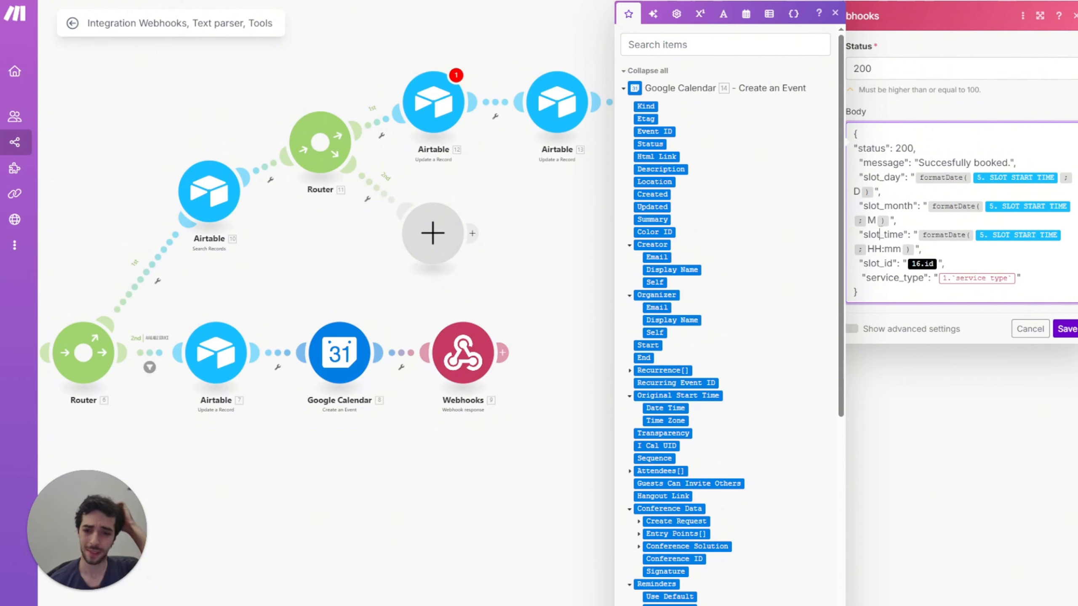
Step: Remap slot_id to 14. Event ID and service_type to type of service, then save
{"action": "left_click", "coordinate": [937, 263]}
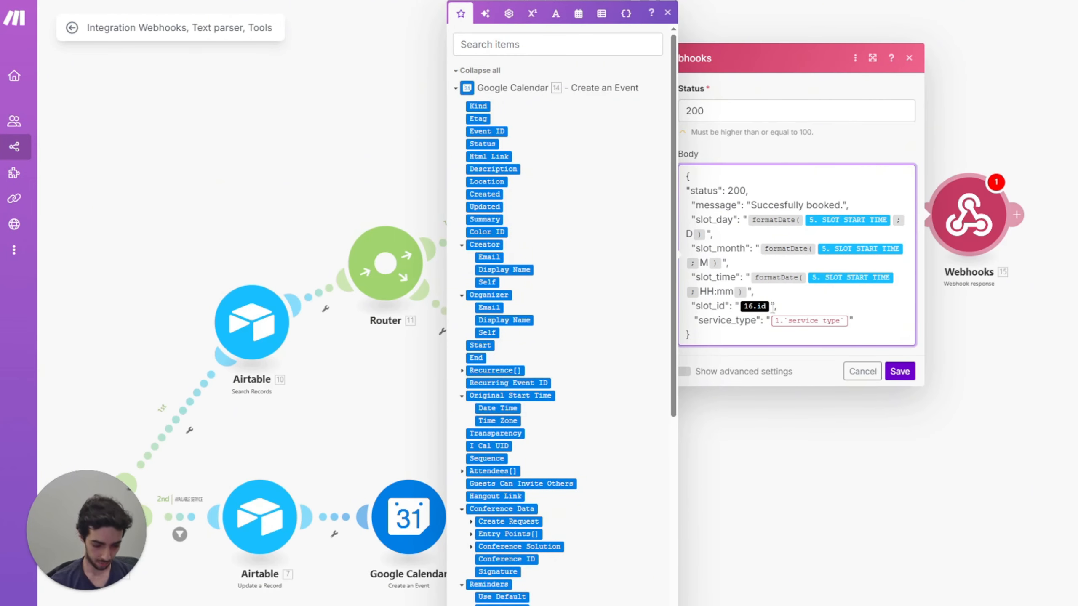
{"action": "key", "text": "BackSpace"}
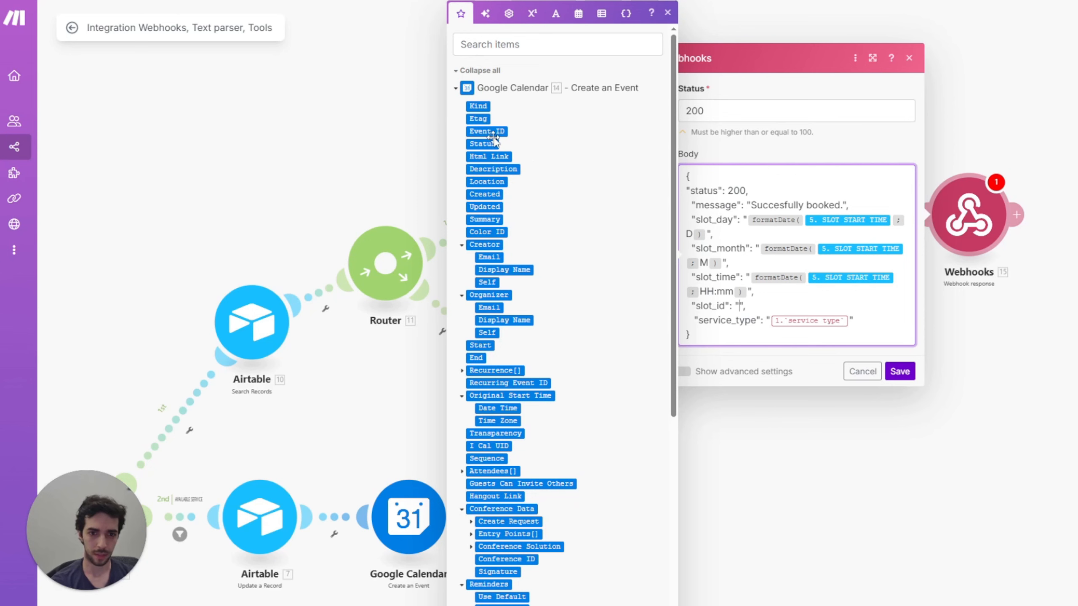
{"action": "left_click", "coordinate": [493, 132]}
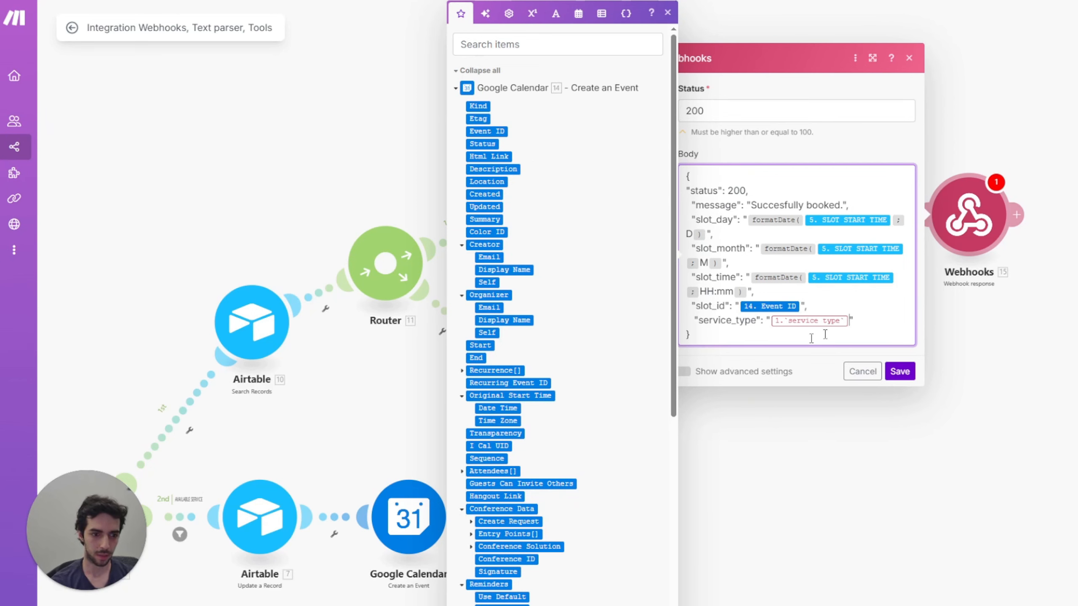
{"action": "key", "text": "BackSpace"}
{"action": "scroll", "coordinate": [580, 441], "scroll_direction": "down", "scroll_amount": 10}
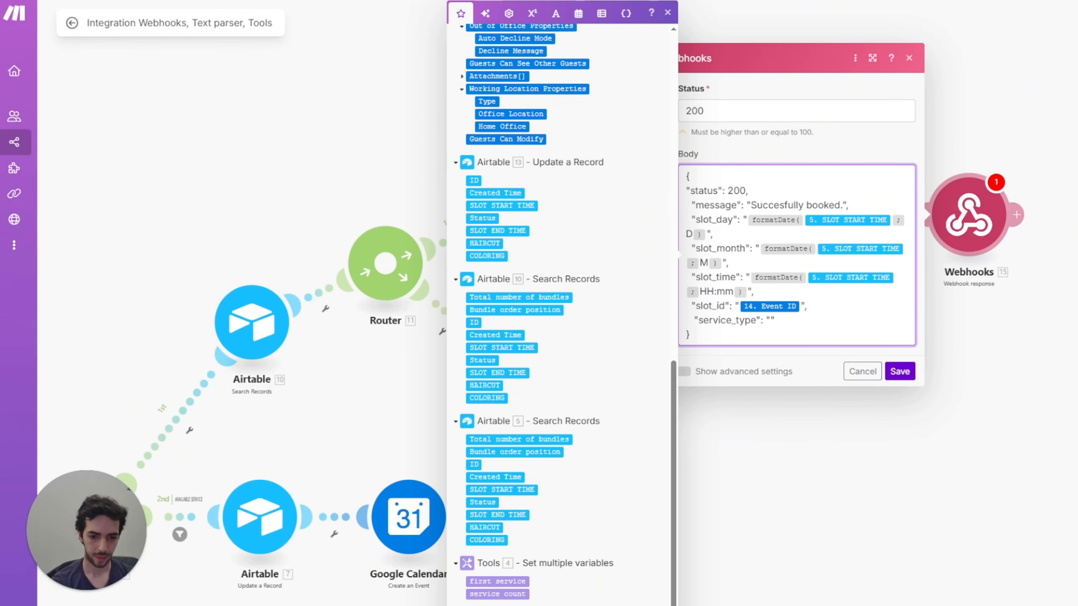
{"action": "left_click", "coordinate": [497, 603]}
{"action": "left_click", "coordinate": [900, 373]}
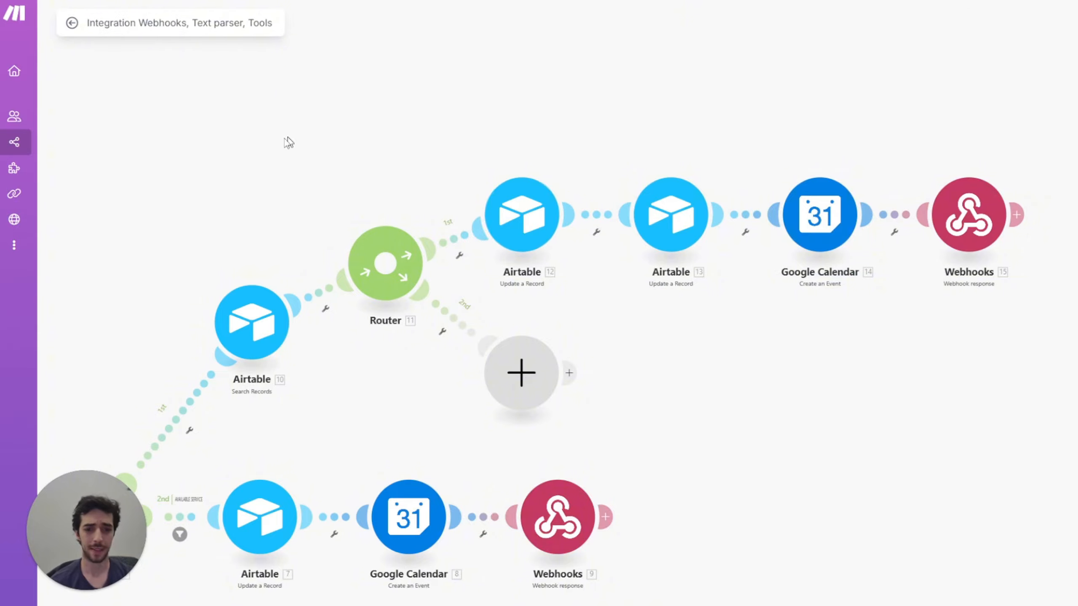
{"action": "scroll", "coordinate": [289, 144], "scroll_direction": "down", "scroll_amount": 3}
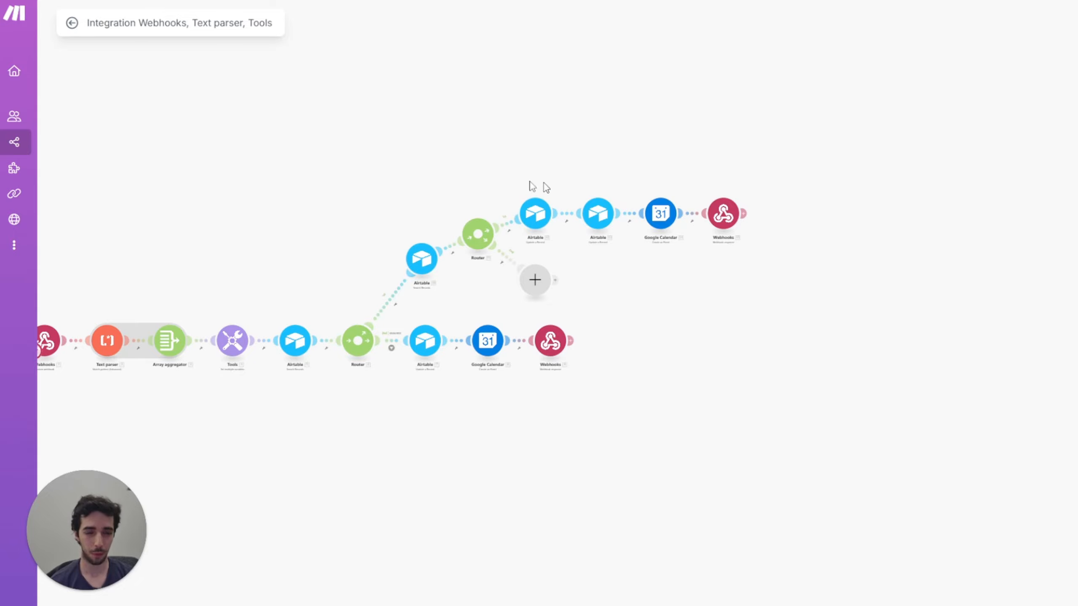
{"action": "scroll", "coordinate": [425, 142], "scroll_direction": "up", "scroll_amount": 5}
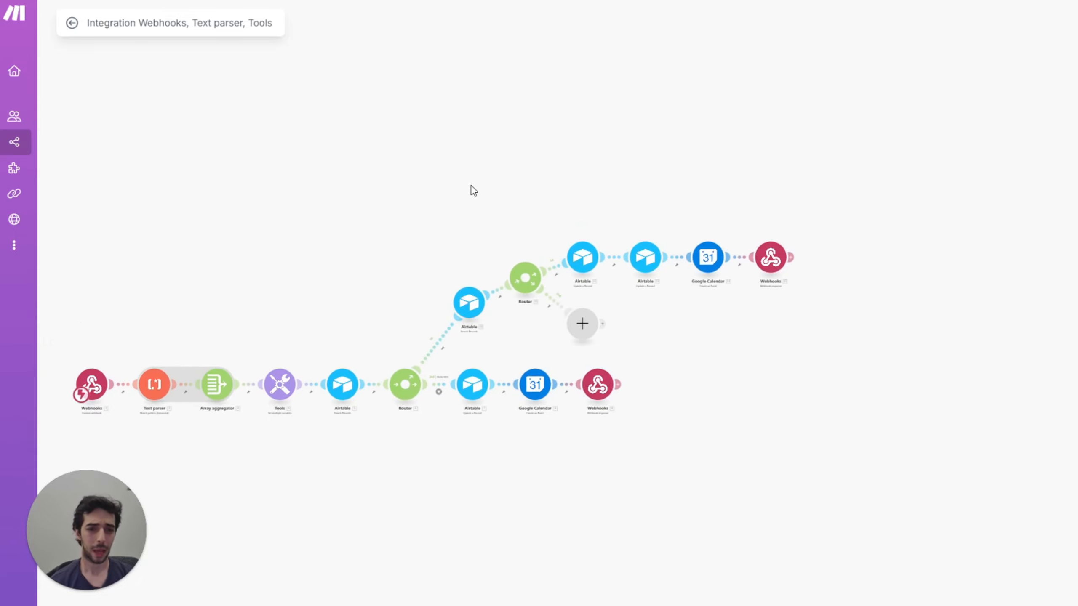
{"action": "scroll", "coordinate": [470, 209], "scroll_direction": "up", "scroll_amount": 2}
{"action": "left_click_drag", "start_coordinate": [452, 248], "coordinate": [493, 36]}
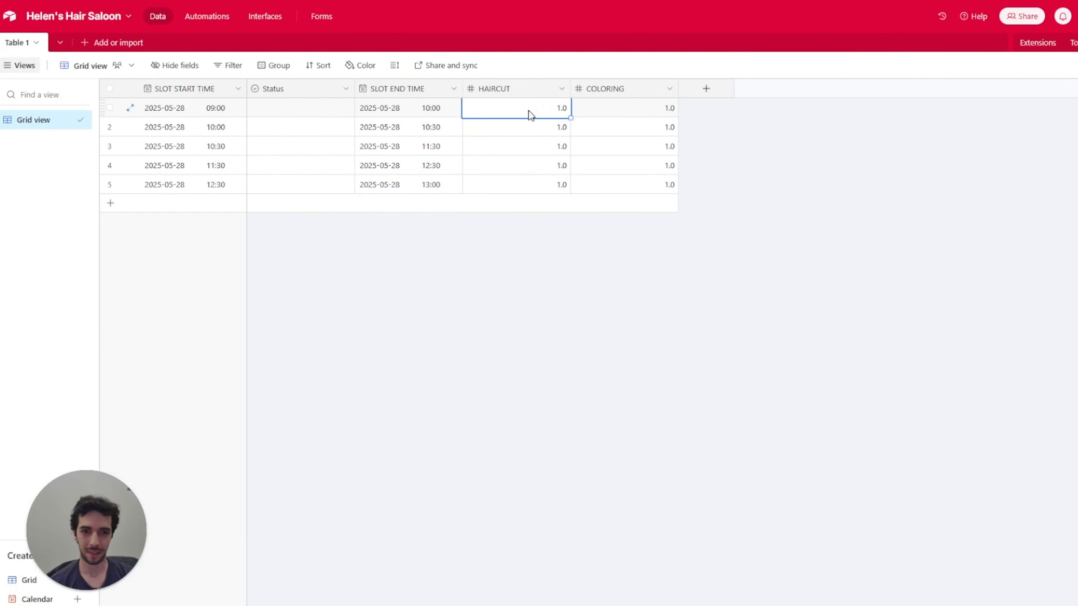
{"action": "left_click", "coordinate": [665, 127]}
{"action": "double_click", "coordinate": [668, 129]}
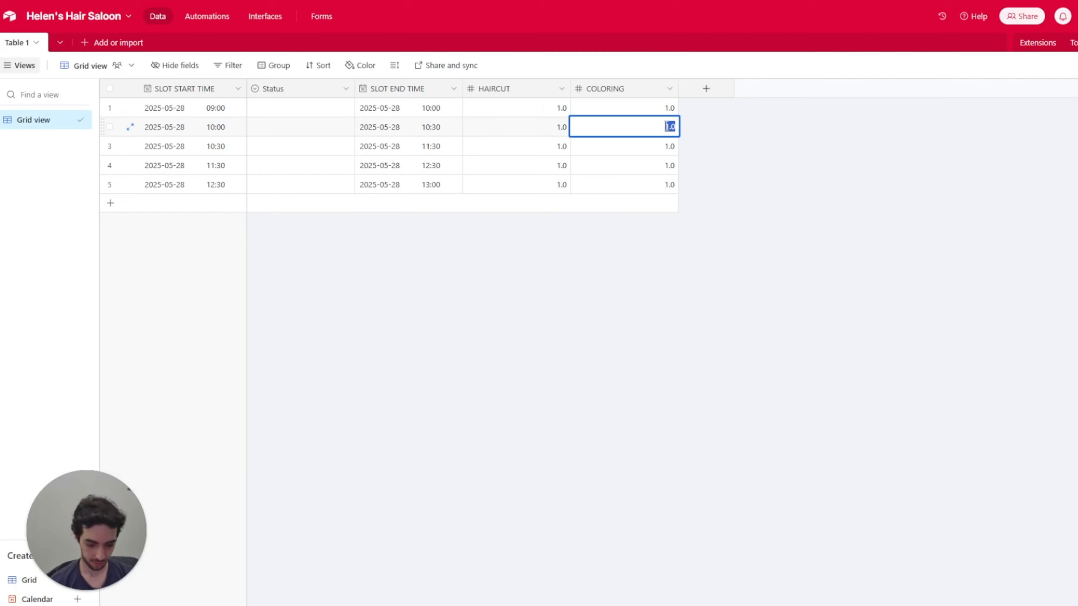
{"action": "type", "text": "0"}
{"action": "left_click", "coordinate": [701, 139]}
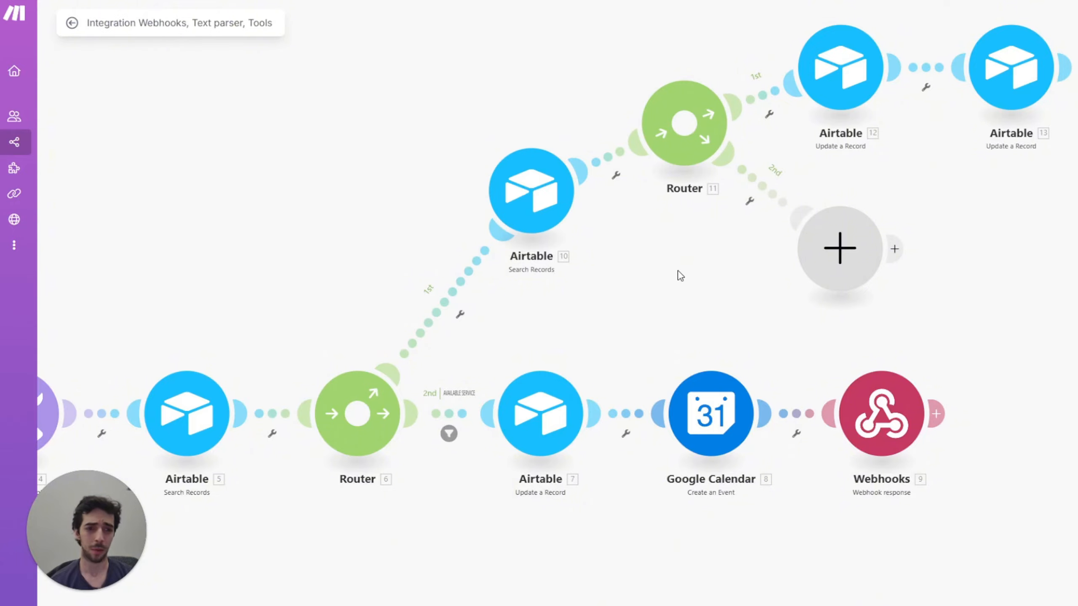
Step: Pan the canvas to show Google Calendar 14, the webhook and Router 11's second route
{"action": "scroll", "coordinate": [676, 274], "scroll_direction": "right", "scroll_amount": 3}
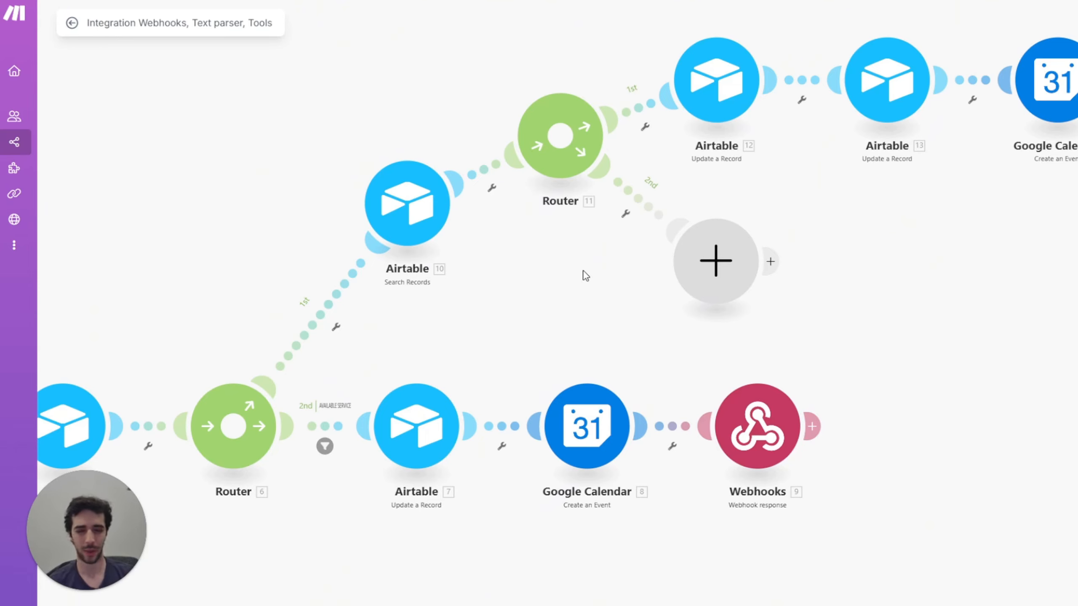
{"action": "left_click_drag", "start_coordinate": [626, 292], "coordinate": [476, 331]}
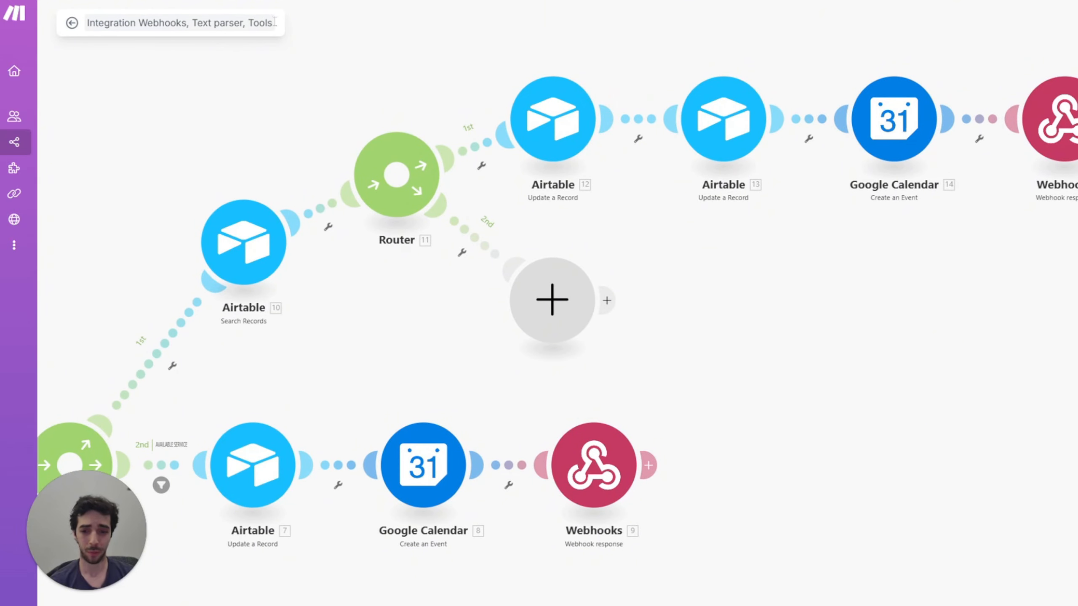
Step: Add an Airtable Search Records on the router's 2nd route, using the Helen's Hair Saloon base's Table 1
{"action": "left_click", "coordinate": [543, 296]}
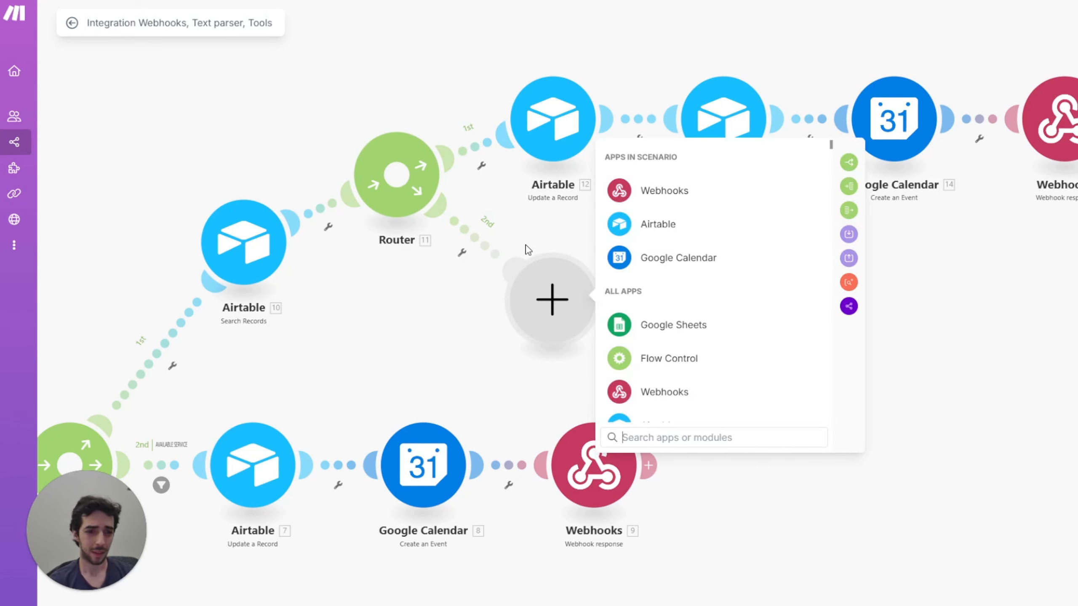
{"action": "left_click", "coordinate": [674, 226]}
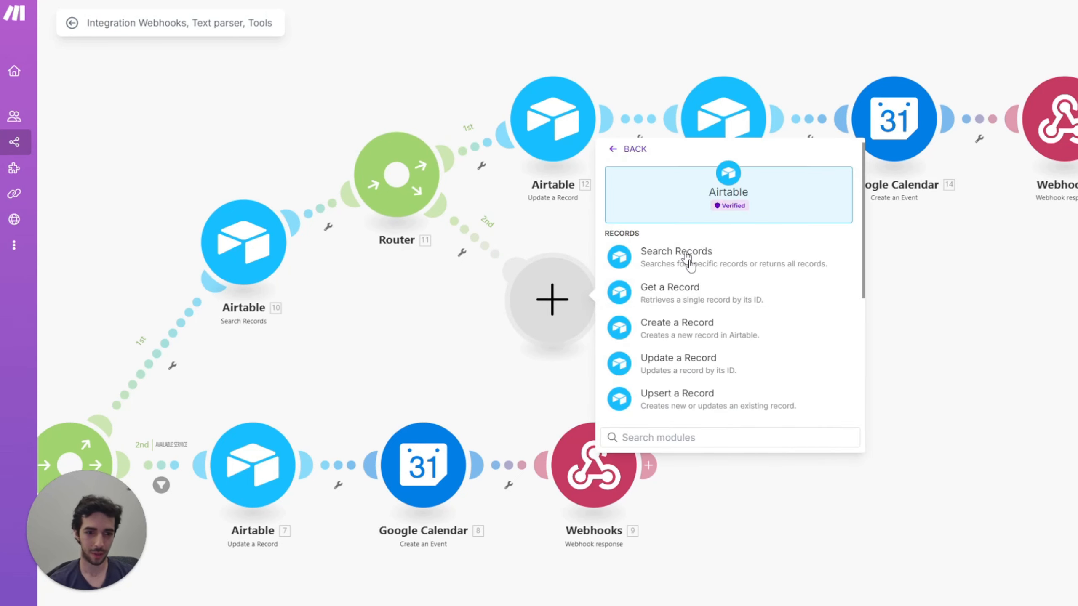
{"action": "left_click", "coordinate": [678, 260]}
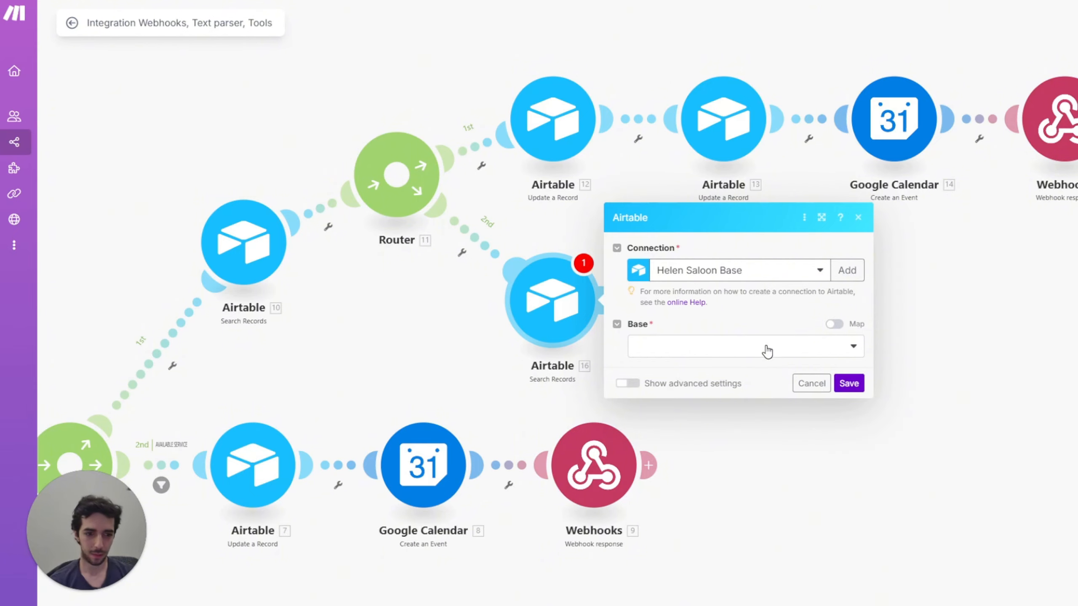
{"action": "left_click", "coordinate": [762, 346]}
{"action": "left_click", "coordinate": [700, 369]}
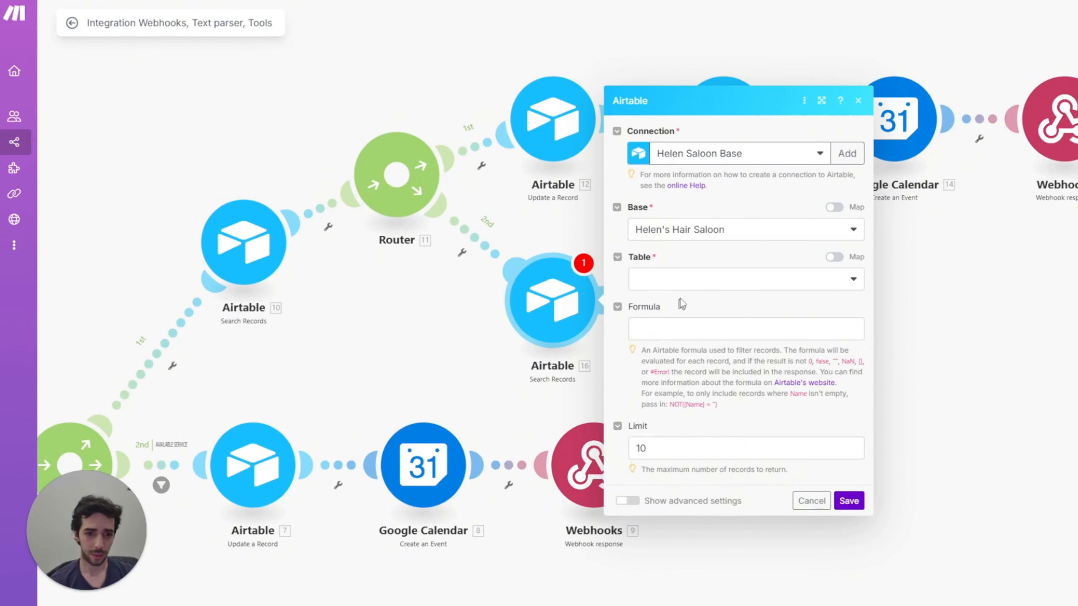
{"action": "left_click", "coordinate": [684, 284]}
{"action": "left_click", "coordinate": [685, 299]}
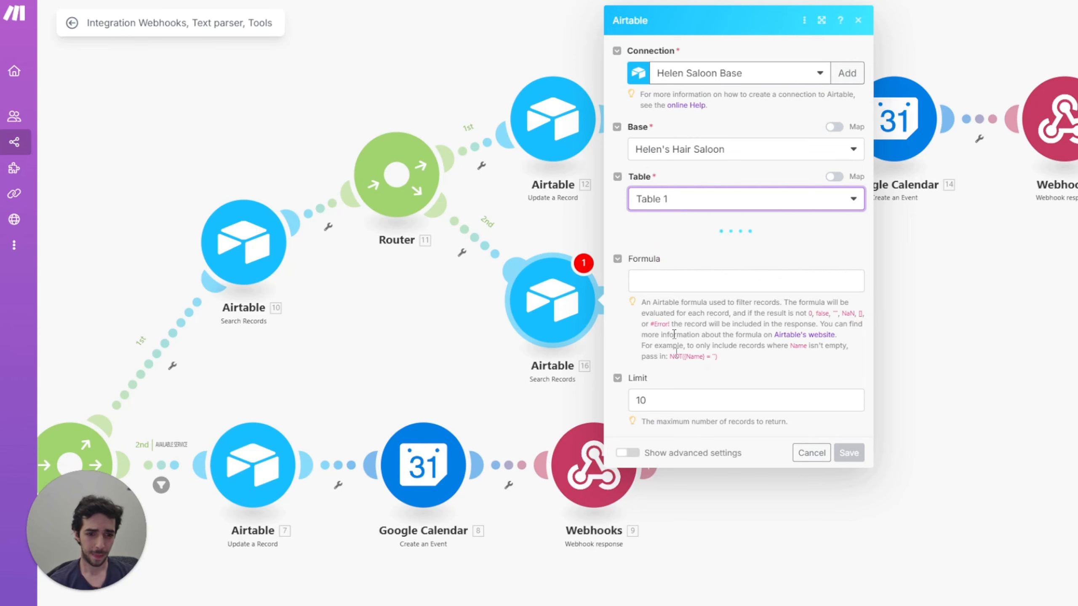
{"action": "left_click", "coordinate": [673, 605]}
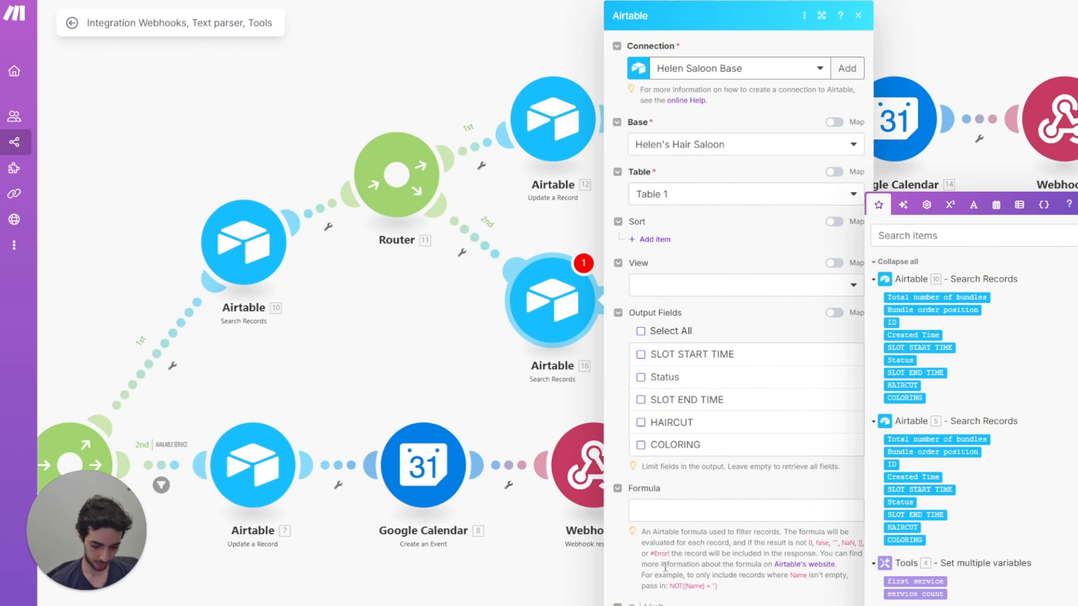
Step: Paste the search formula, replacing 3.Day with calendar day and 3.Time with time of day
{"action": "left_click", "coordinate": [678, 509]}
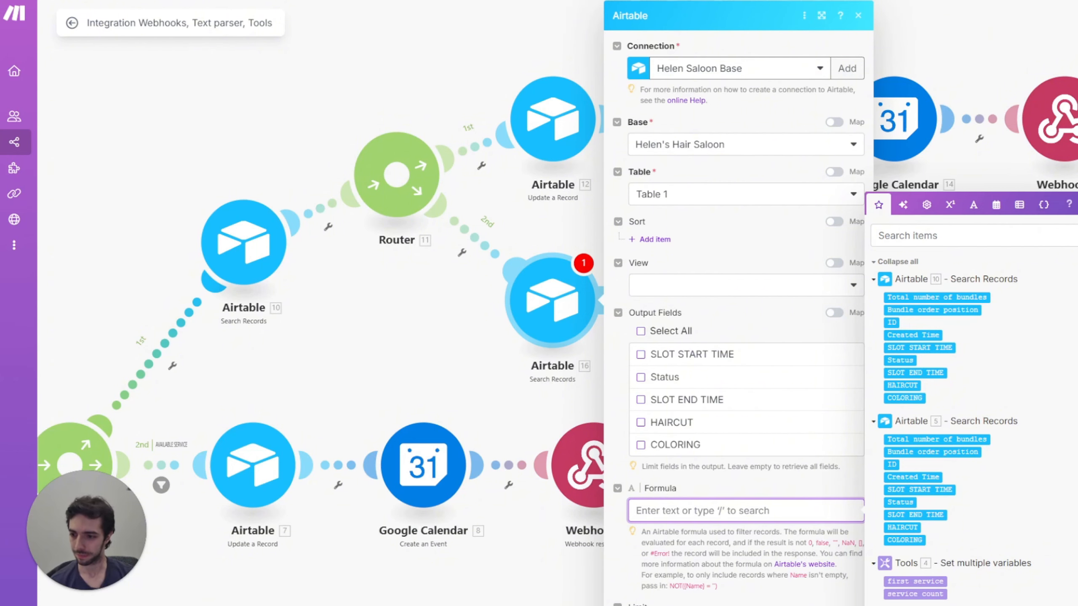
{"action": "key", "text": "Escape"}
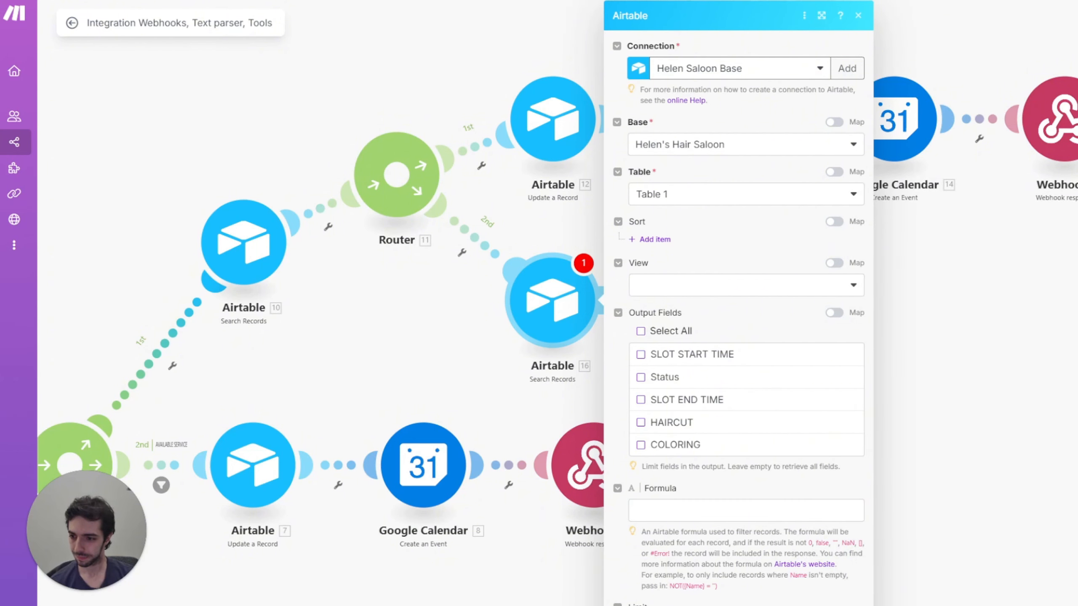
{"action": "left_click", "coordinate": [689, 511]}
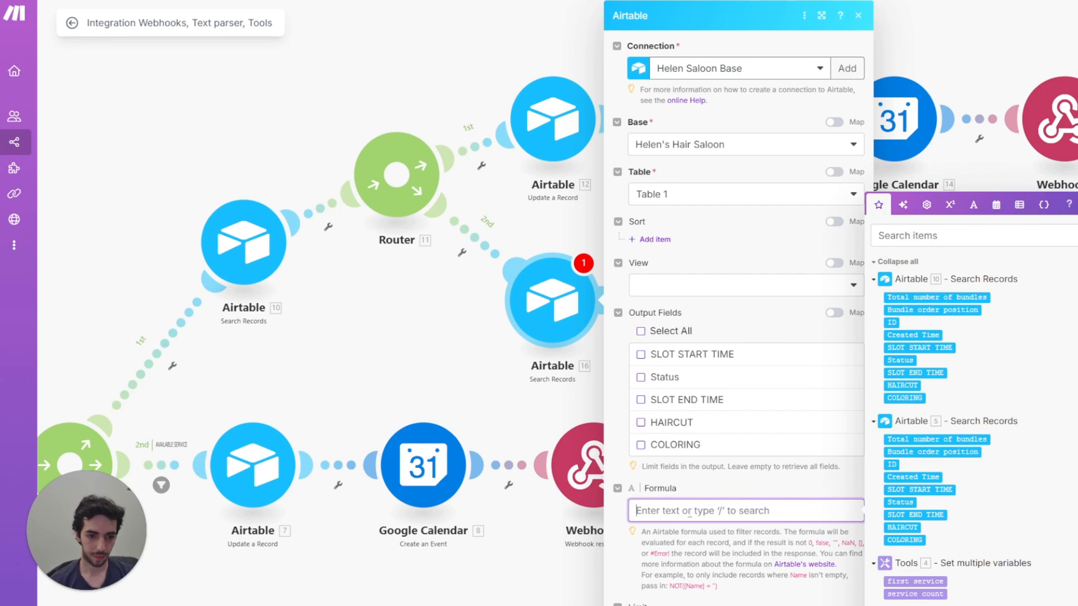
{"action": "key", "text": "ctrl+v"}
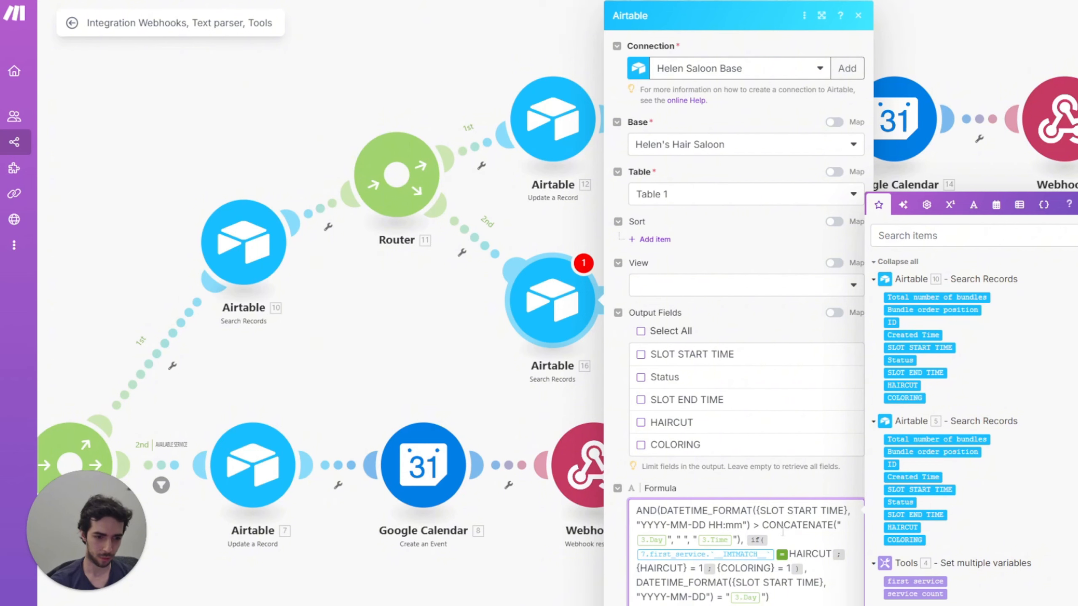
{"action": "left_click_drag", "start_coordinate": [759, 526], "coordinate": [754, 526]}
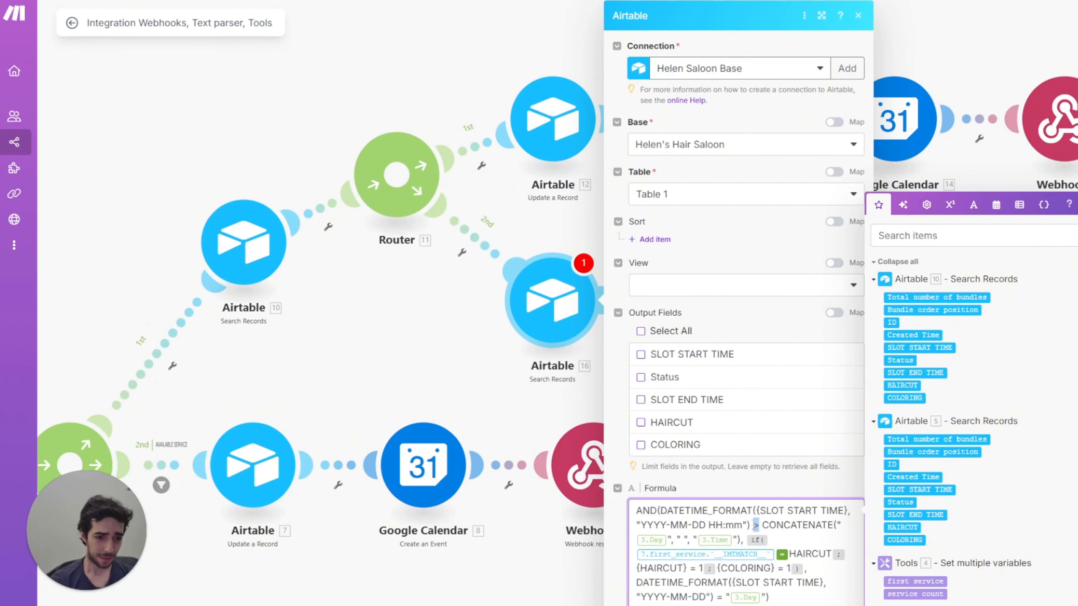
{"action": "left_click", "coordinate": [668, 538]}
{"action": "key", "text": "BackSpace"}
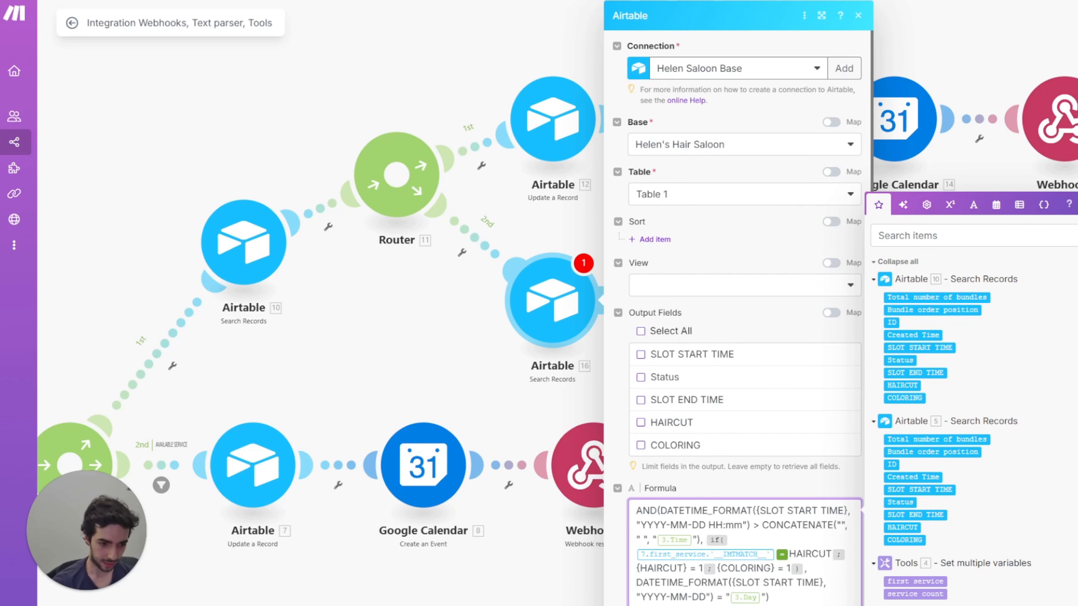
{"action": "key", "text": "ctrl+v"}
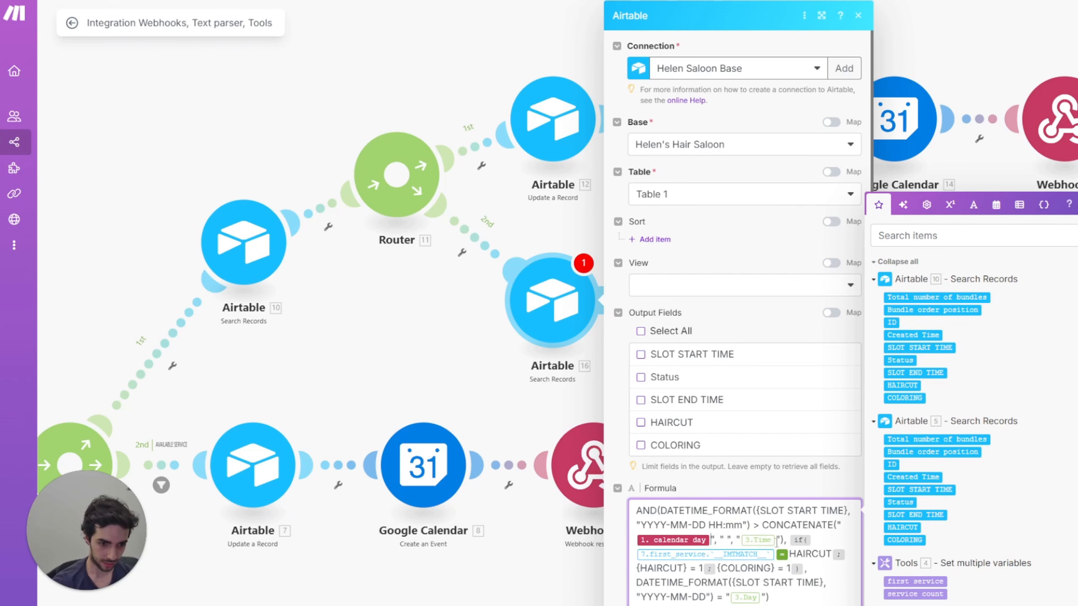
{"action": "key", "text": "BackSpace"}
{"action": "type", "text": "1. time of day"}
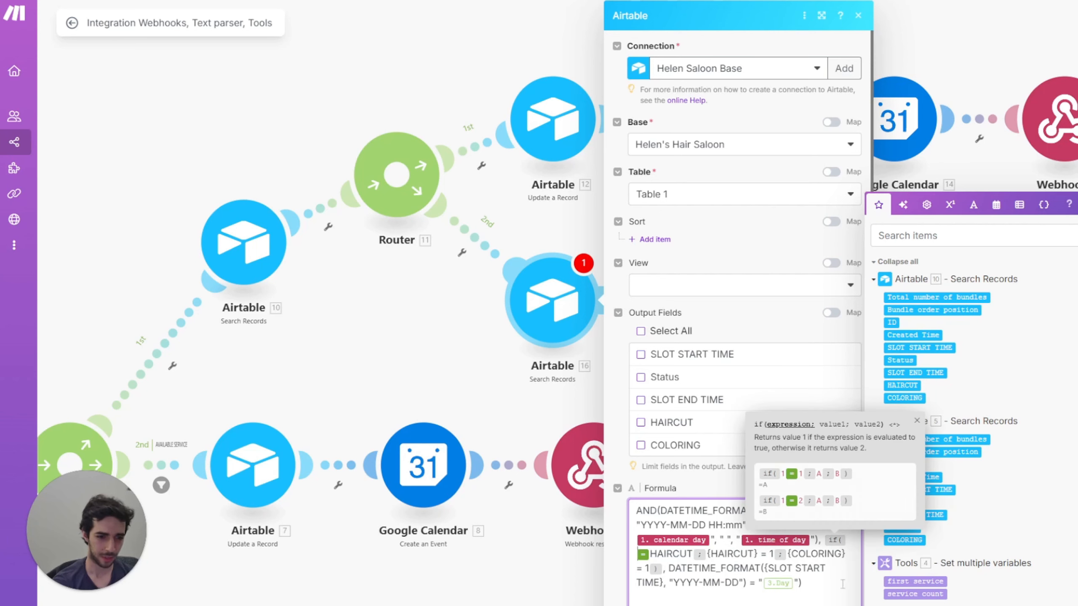
Step: Use first service in the condition and compare slot date against calendar day, then close
{"action": "left_click", "coordinate": [915, 581]}
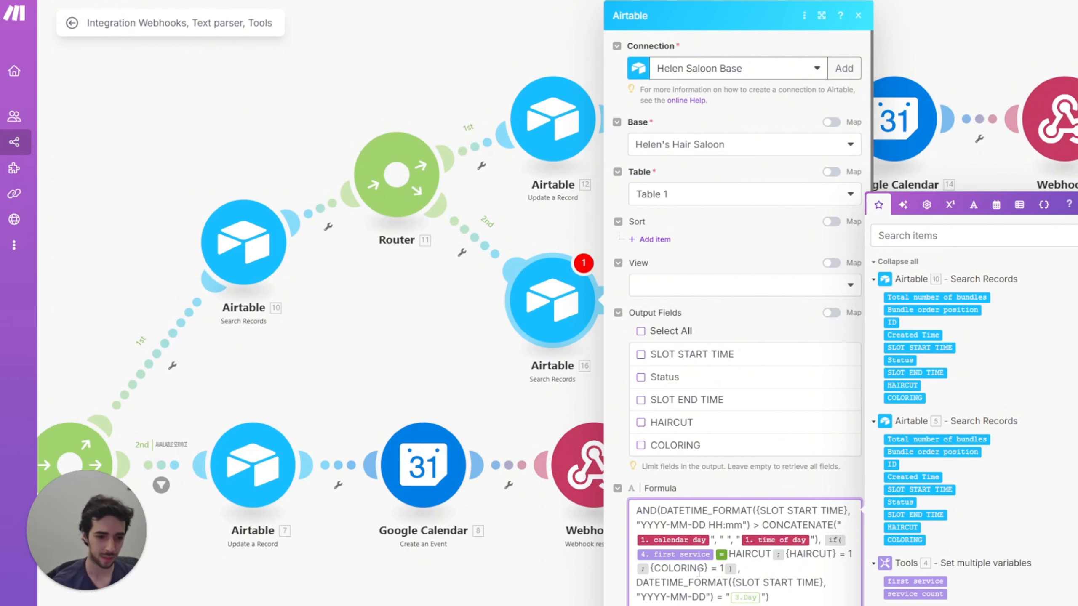
{"action": "left_click", "coordinate": [762, 597]}
{"action": "key", "text": "BackSpace"}
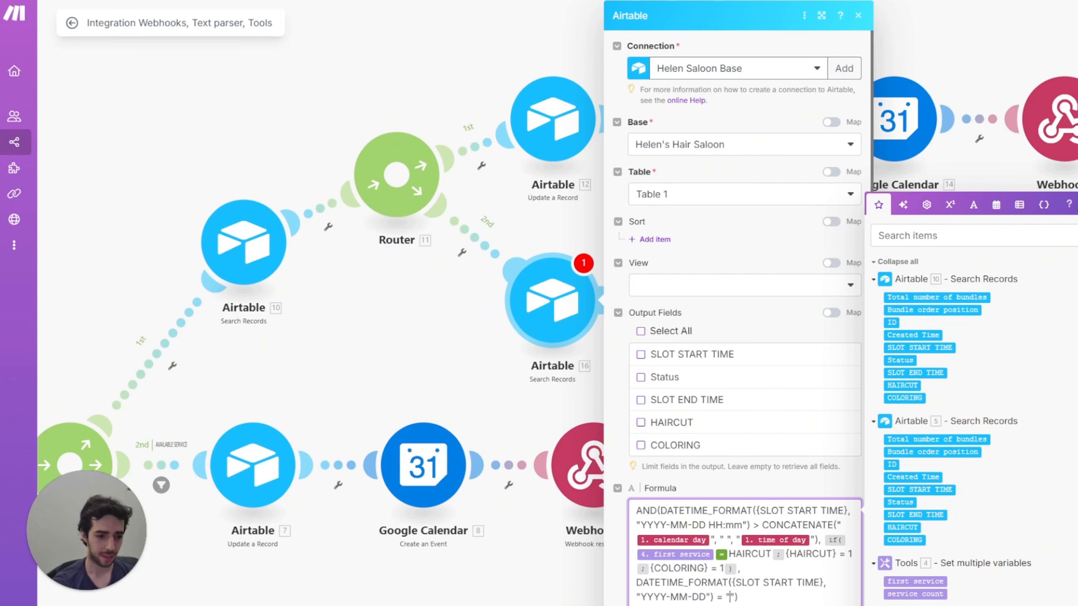
{"action": "type", "text": "1. calendar day"}
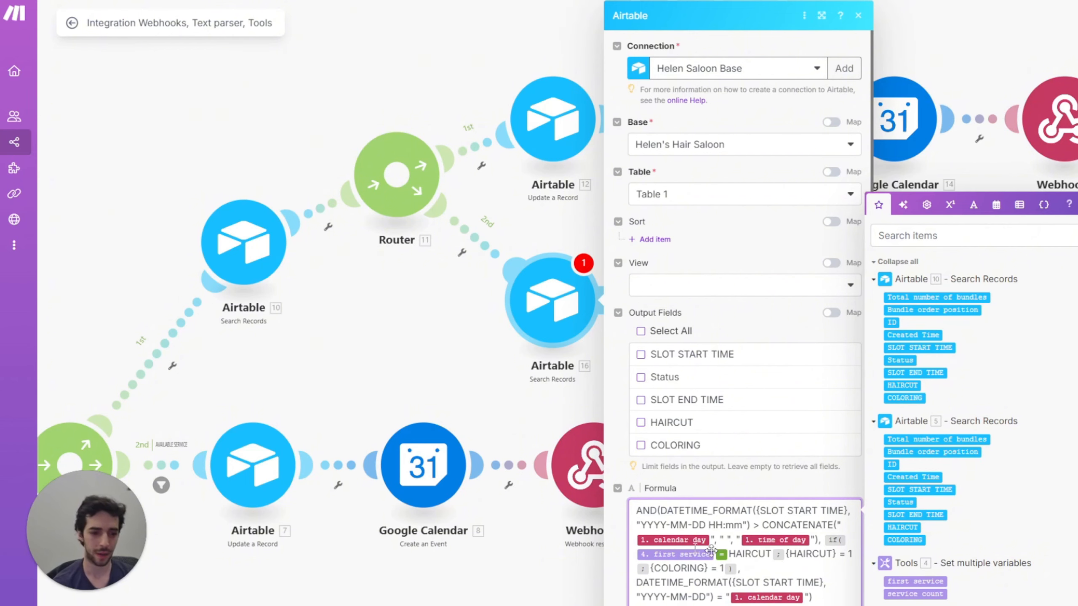
{"action": "scroll", "coordinate": [641, 431], "scroll_direction": "down", "scroll_amount": 1}
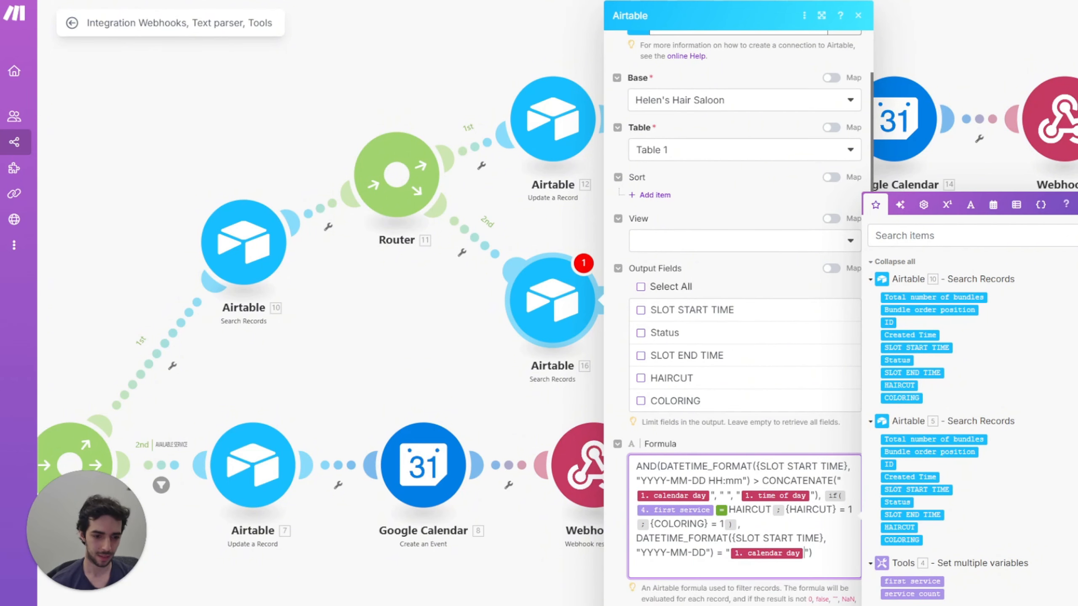
{"action": "key", "text": "Escape"}
Step: Add another Airtable Search Records on Table 1 of the Helen's Hair Saloon base
{"action": "left_click", "coordinate": [550, 282]}
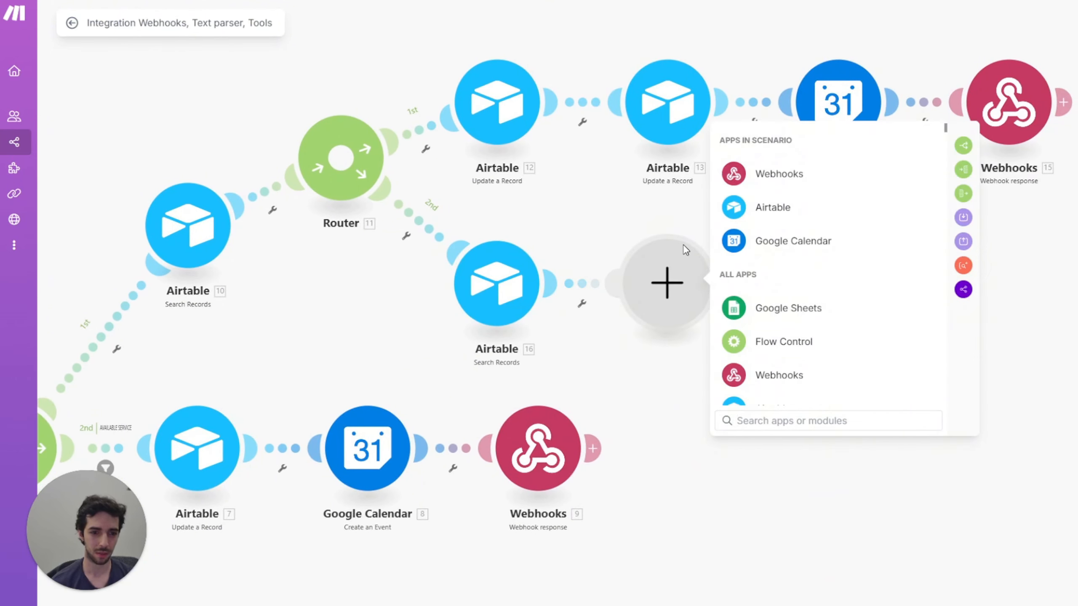
{"action": "left_click", "coordinate": [762, 210]}
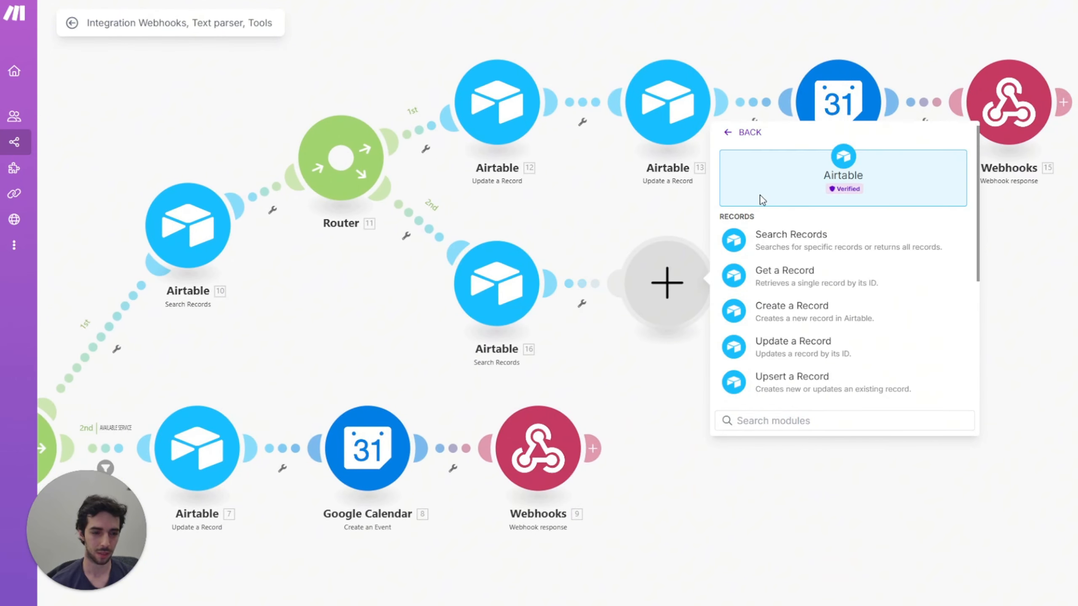
{"action": "left_click", "coordinate": [795, 250]}
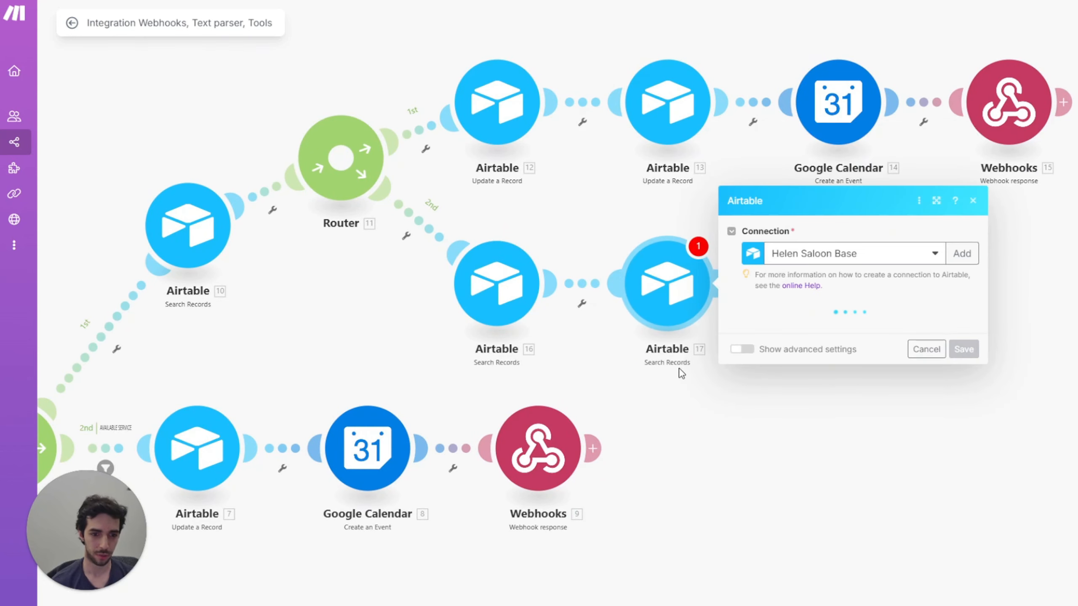
{"action": "left_click", "coordinate": [819, 327]}
{"action": "left_click", "coordinate": [797, 350]}
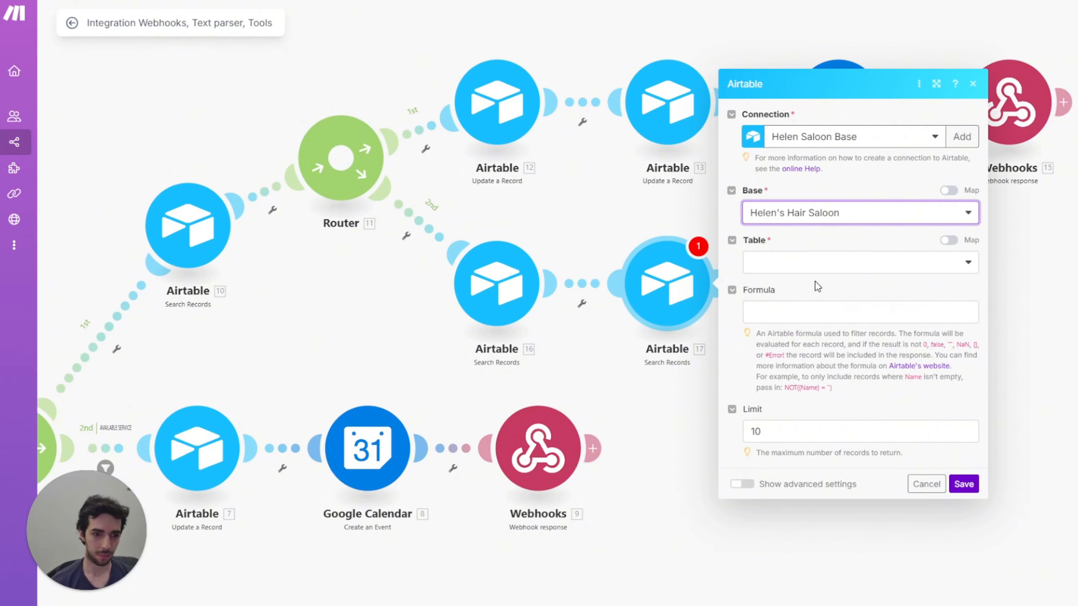
{"action": "left_click", "coordinate": [816, 265]}
{"action": "left_click", "coordinate": [804, 295]}
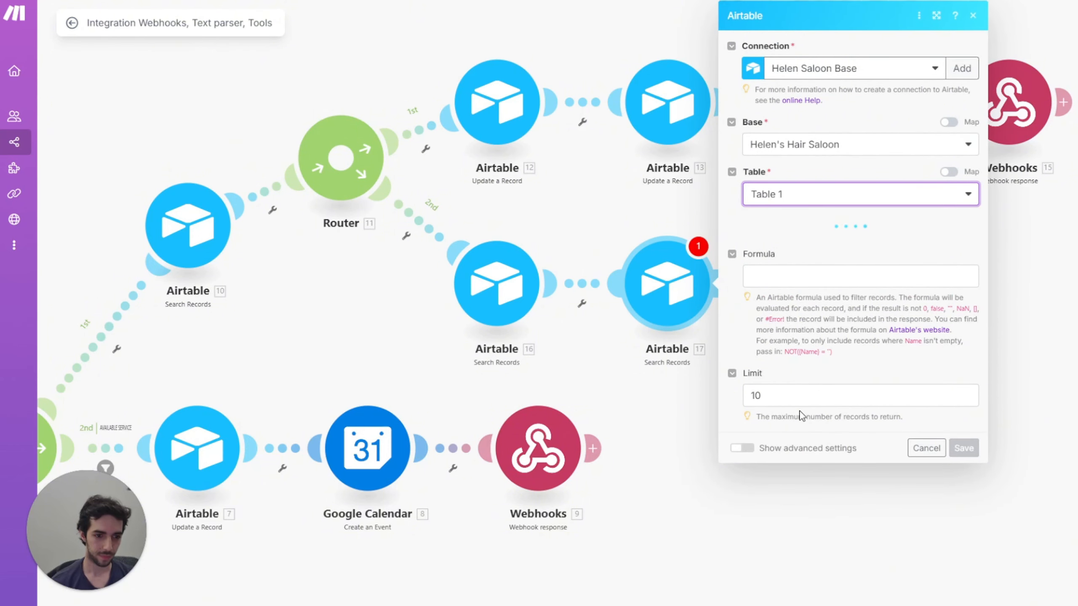
Step: Paste the search formula and replace SLOT END TIME in formatDate with a mapped field
{"action": "left_click", "coordinate": [861, 510]}
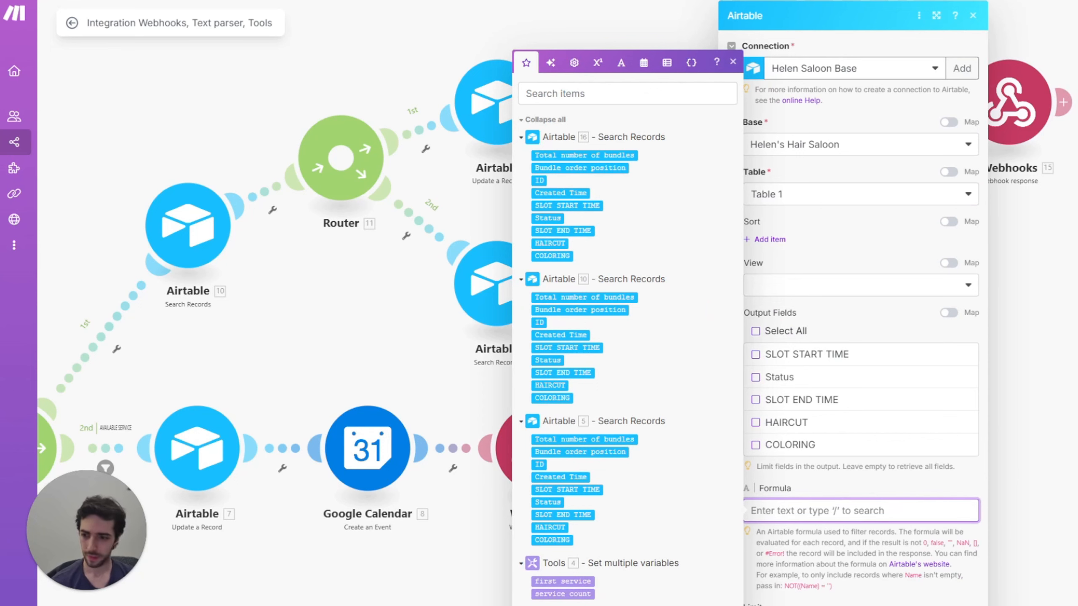
{"action": "key", "text": "Escape"}
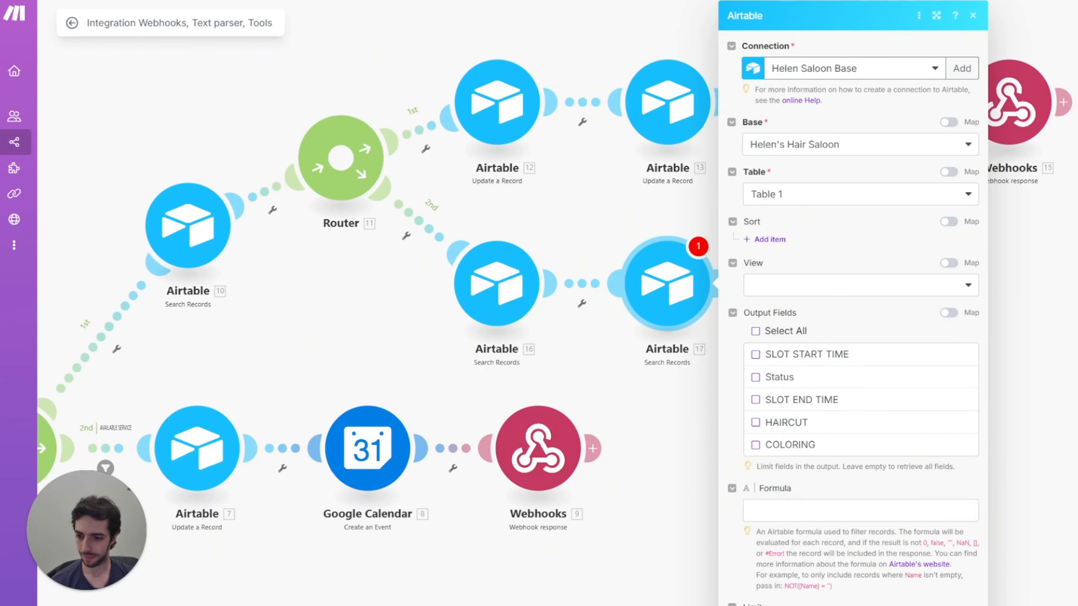
{"action": "left_click", "coordinate": [796, 516]}
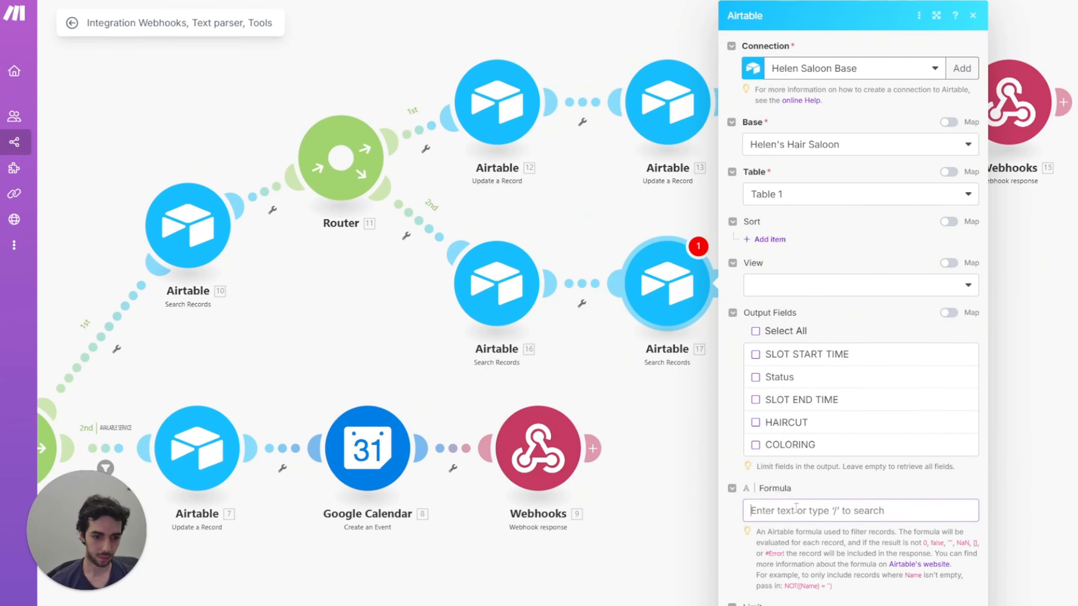
{"action": "key", "text": "ctrl+v"}
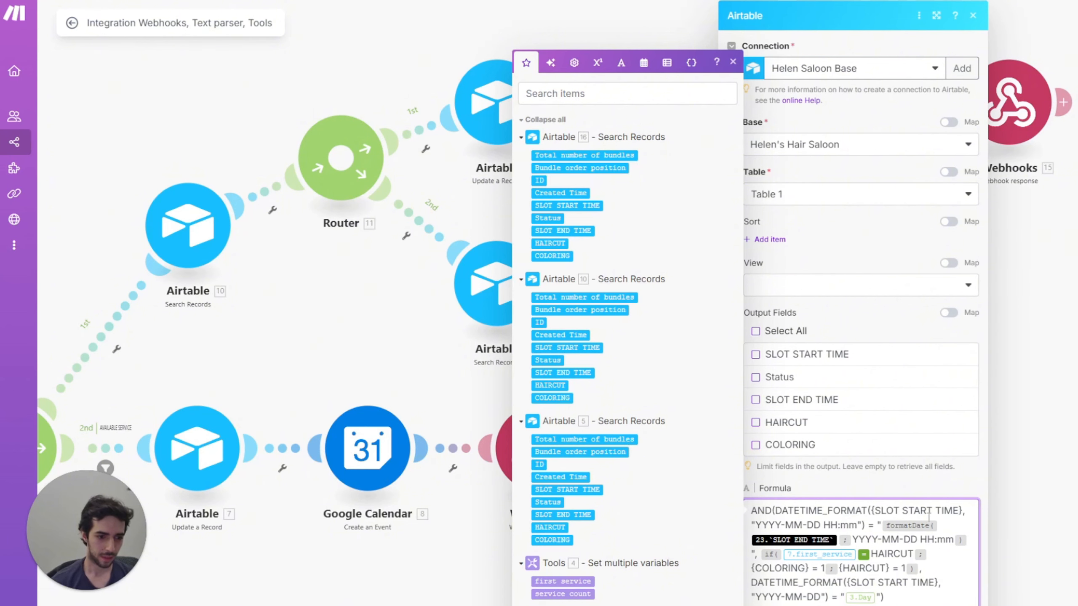
{"action": "left_click", "coordinate": [839, 540]}
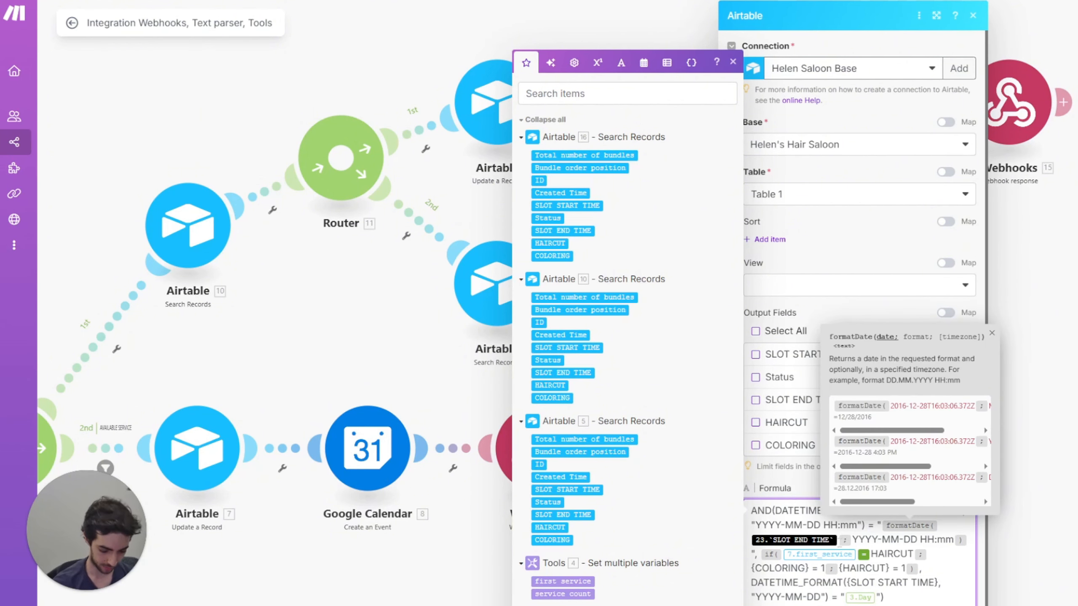
{"action": "key", "text": "BackSpace"}
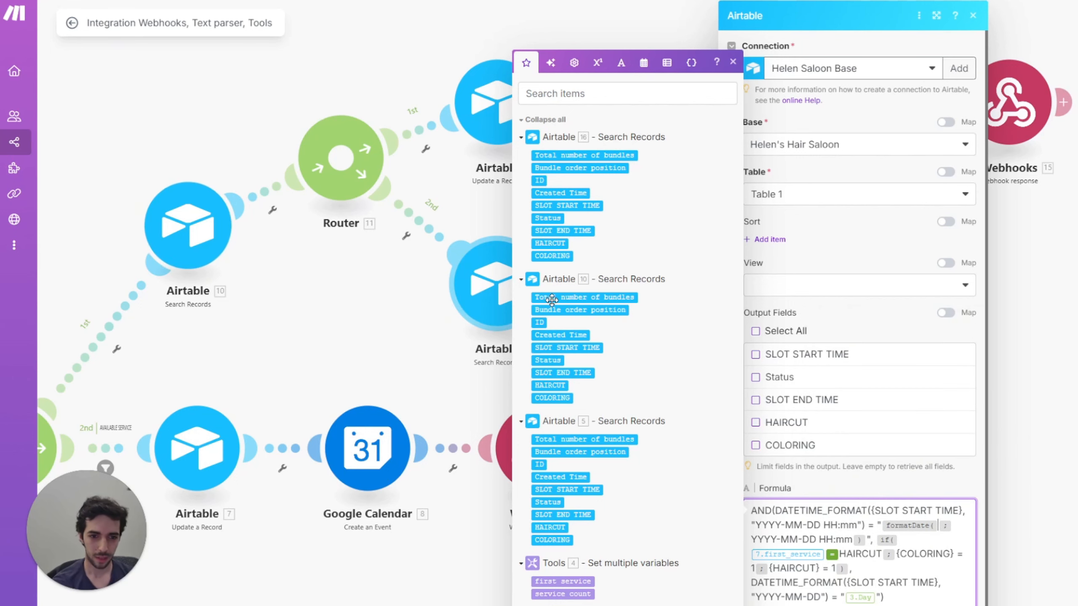
{"action": "left_click_drag", "start_coordinate": [396, 328], "coordinate": [334, 317]}
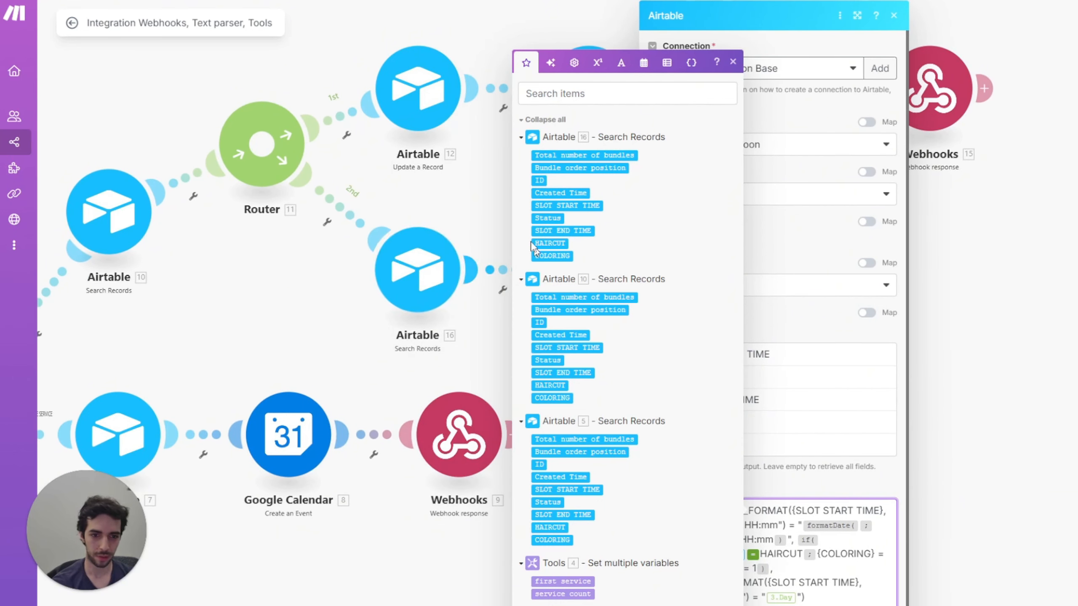
{"action": "left_click", "coordinate": [556, 230]}
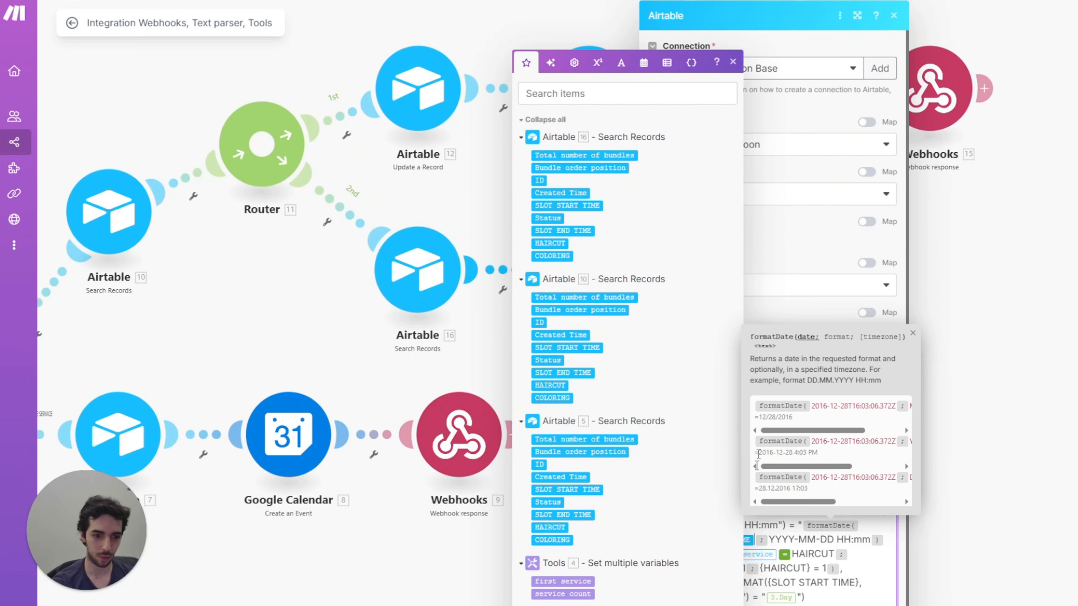
{"action": "left_click", "coordinate": [856, 567]}
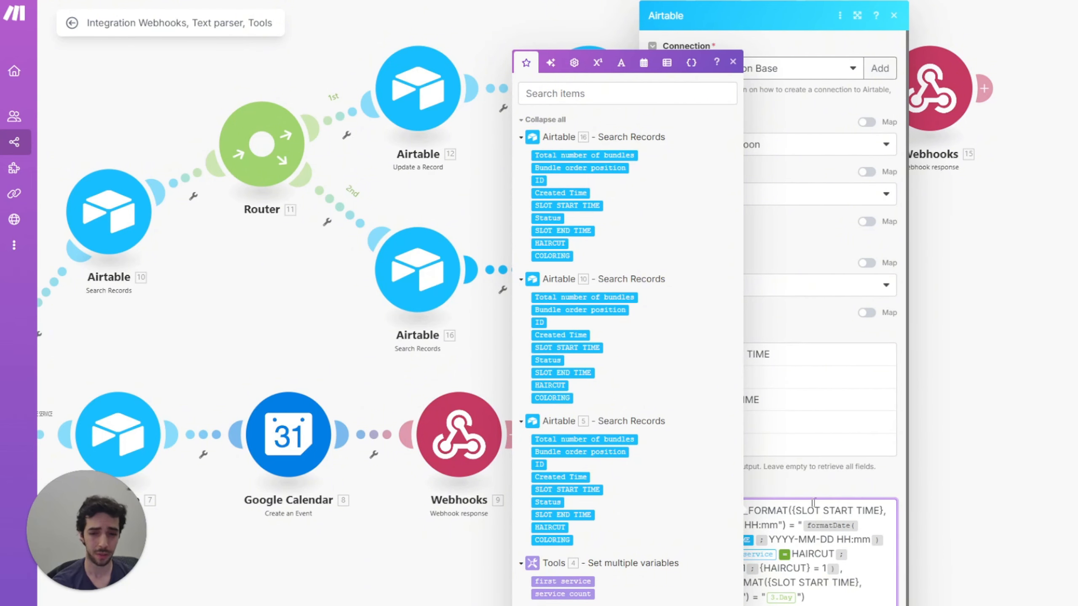
{"action": "left_click", "coordinate": [819, 538]}
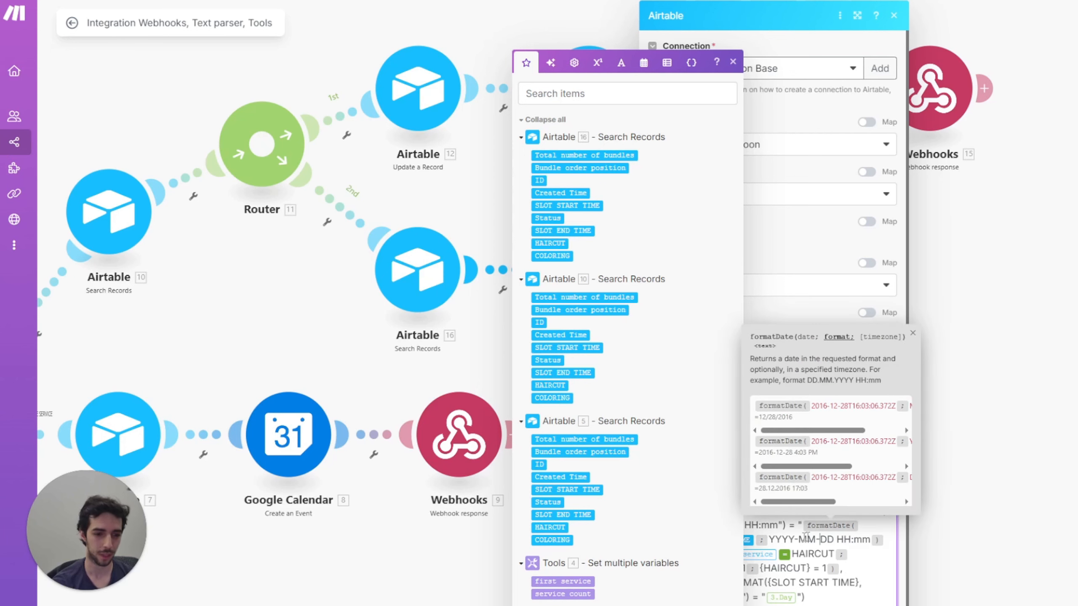
{"action": "left_click", "coordinate": [789, 527]}
{"action": "left_click", "coordinate": [843, 597]}
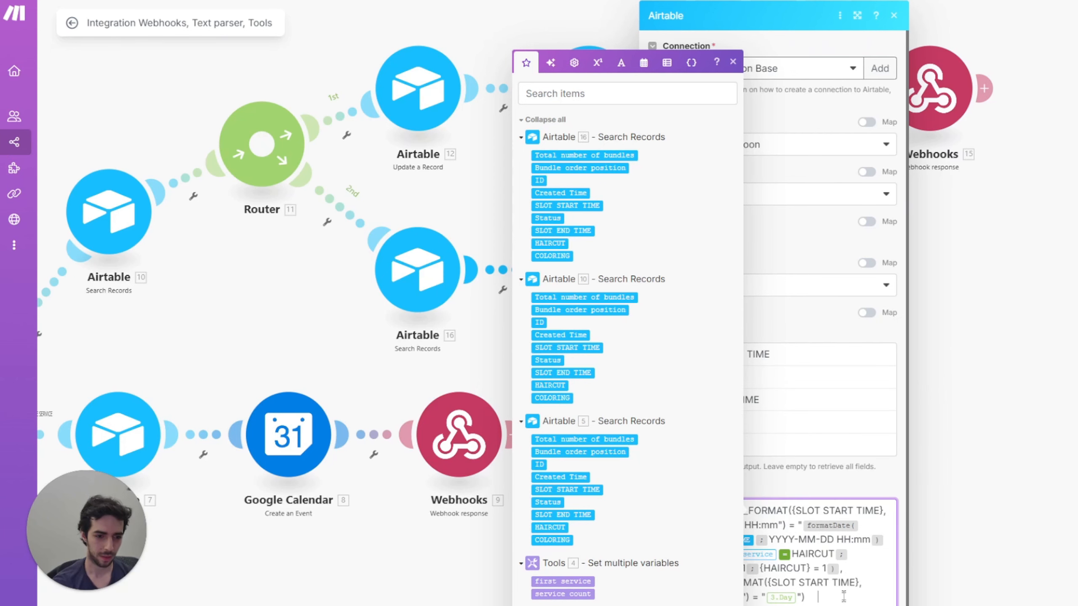
{"action": "left_click", "coordinate": [733, 62]}
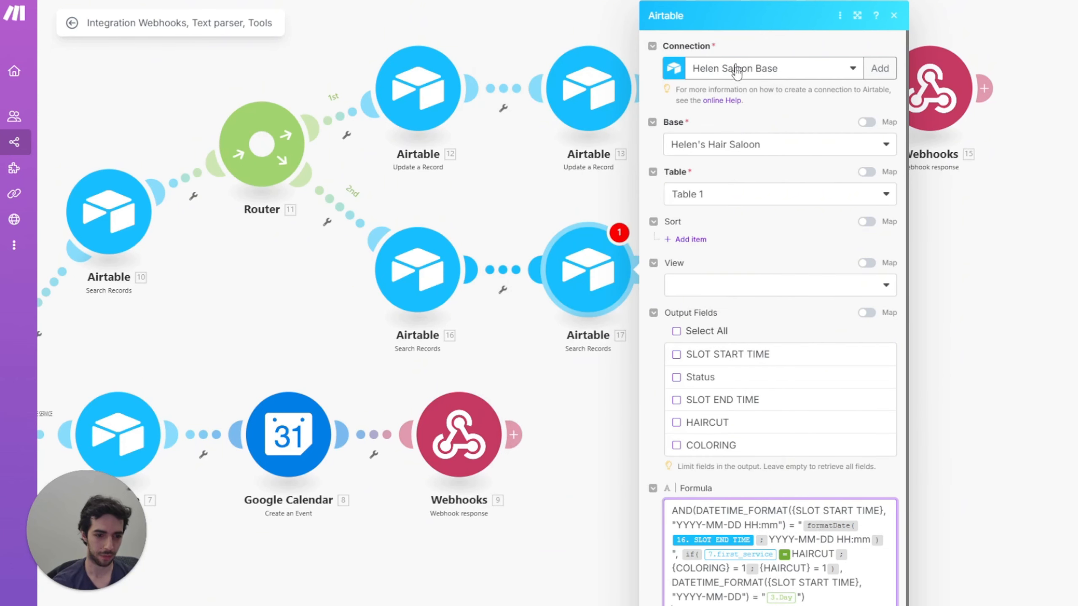
Step: Swap the if() service reference for Tools 4 first service and 3.Day for 1. calendar day
{"action": "left_click", "coordinate": [777, 555]}
{"action": "key", "text": "BackSpace"}
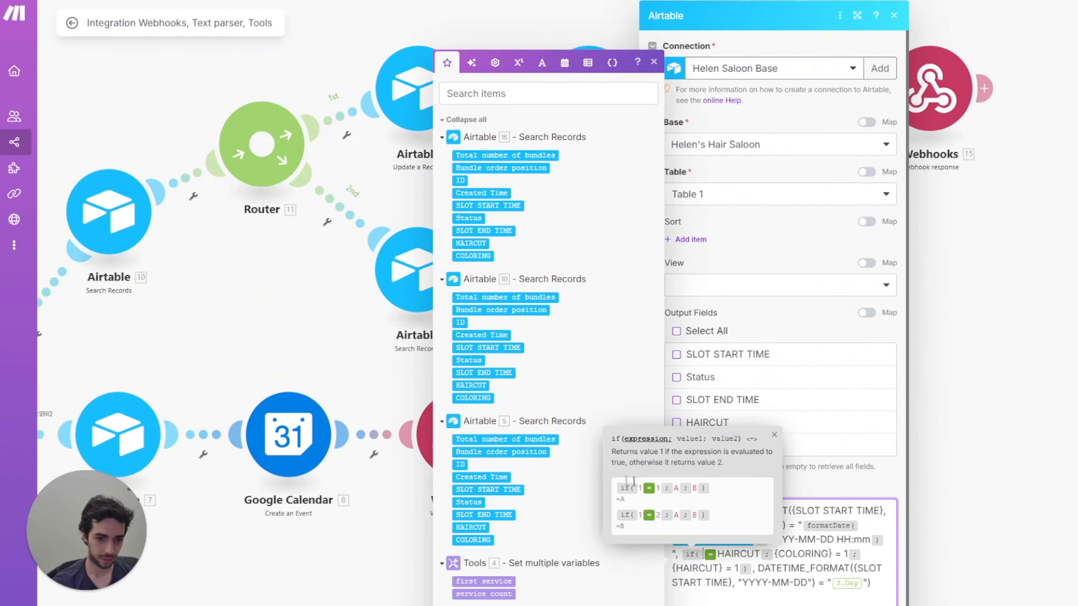
{"action": "left_click", "coordinate": [503, 581]}
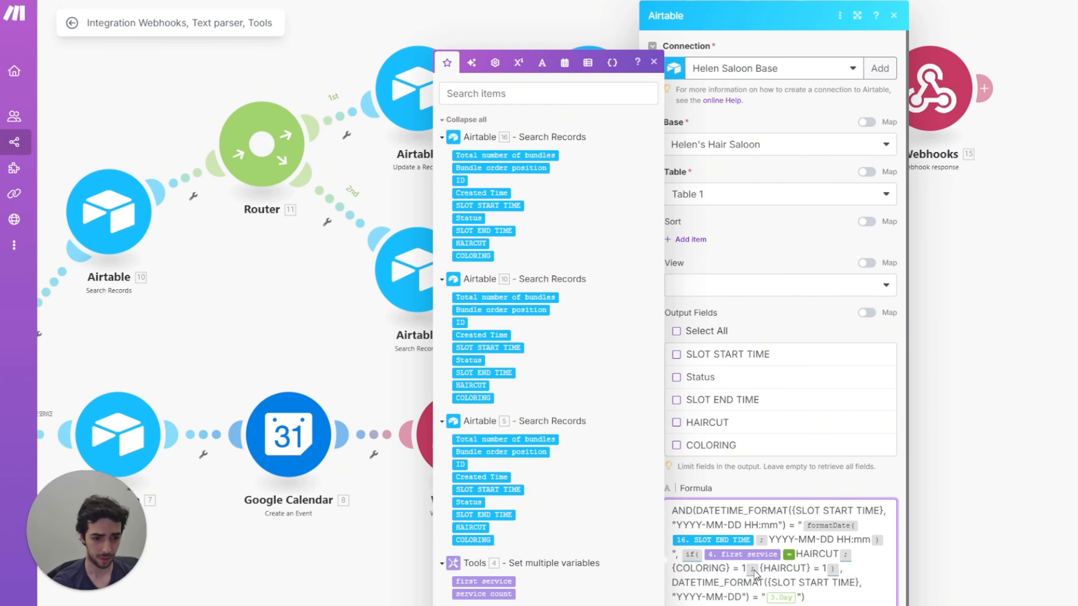
{"action": "left_click", "coordinate": [797, 597]}
{"action": "key", "text": "BackSpace"}
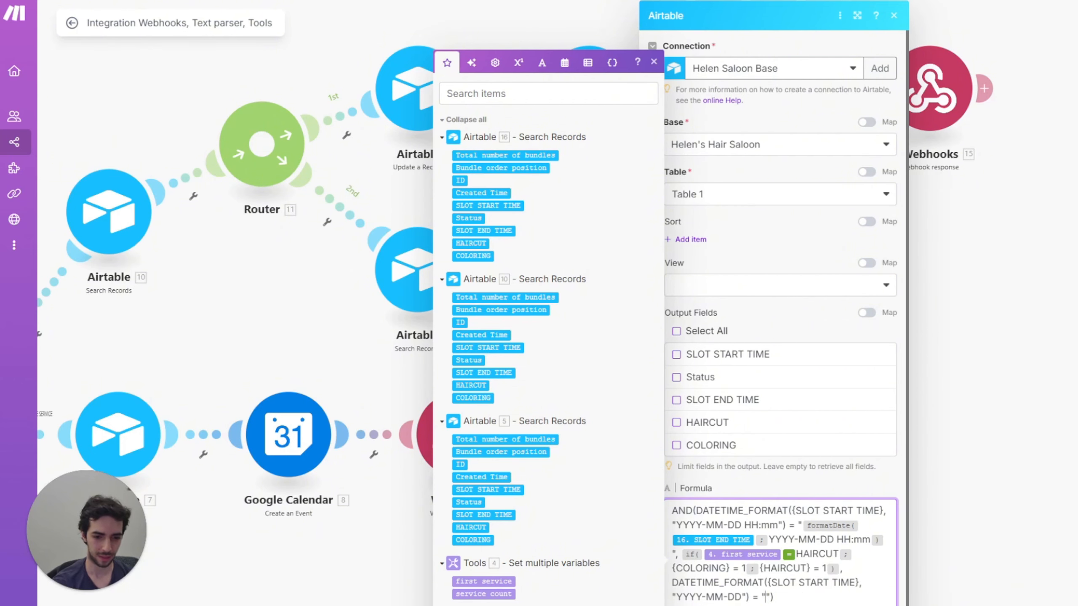
{"action": "key", "text": "ctrl+v"}
{"action": "scroll", "coordinate": [805, 380], "scroll_direction": "down", "scroll_amount": 1}
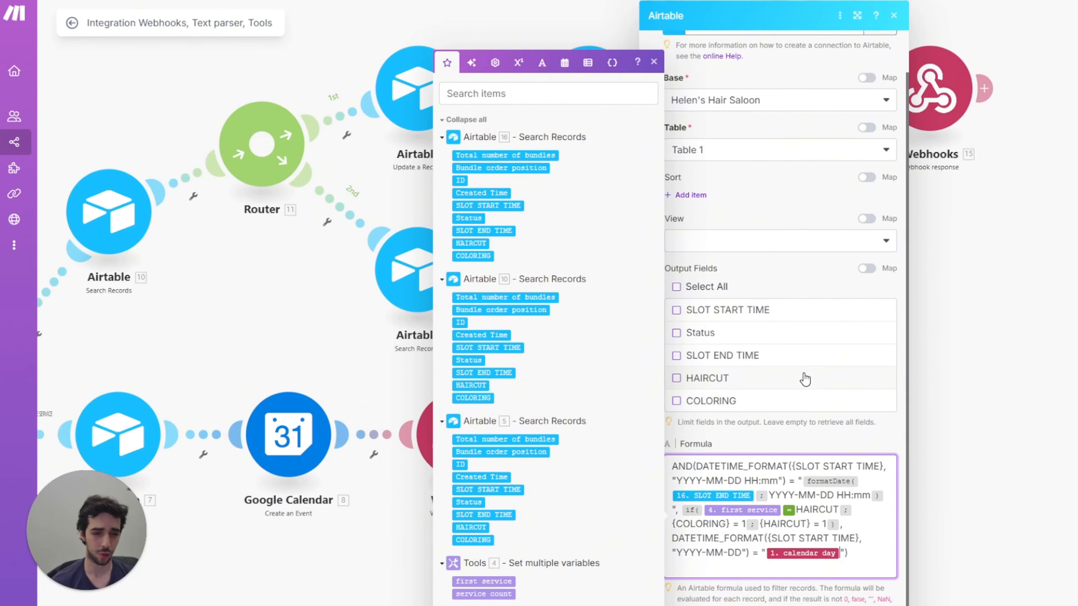
Step: Add a Webhook response after Airtable 17 with status code 404 and an empty body
{"action": "key", "text": "Escape"}
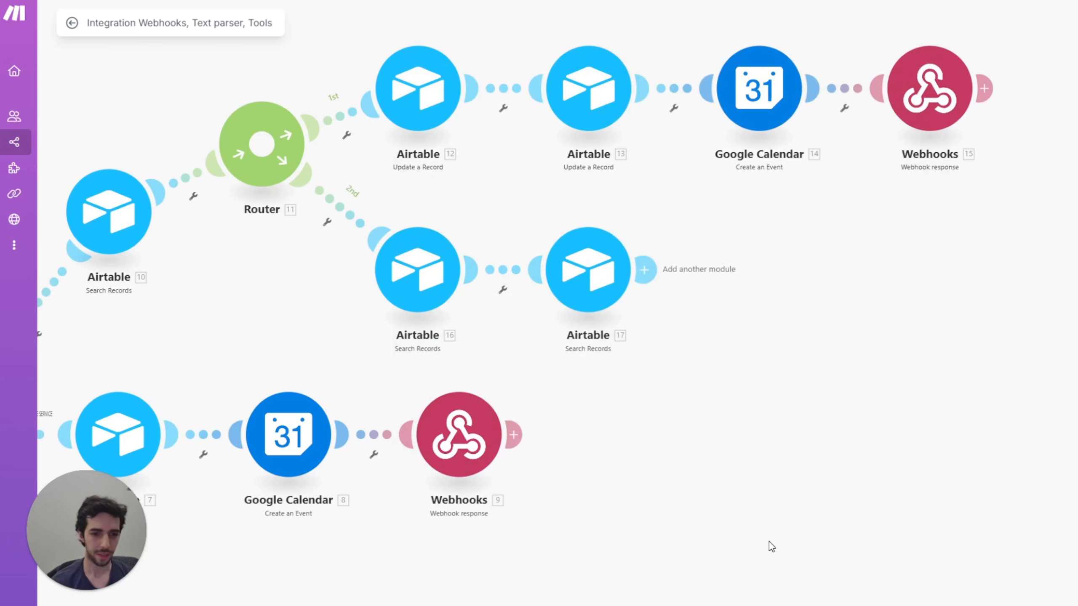
{"action": "left_click_drag", "start_coordinate": [679, 403], "coordinate": [659, 404]}
{"action": "scroll", "coordinate": [658, 405], "scroll_direction": "down", "scroll_amount": 2}
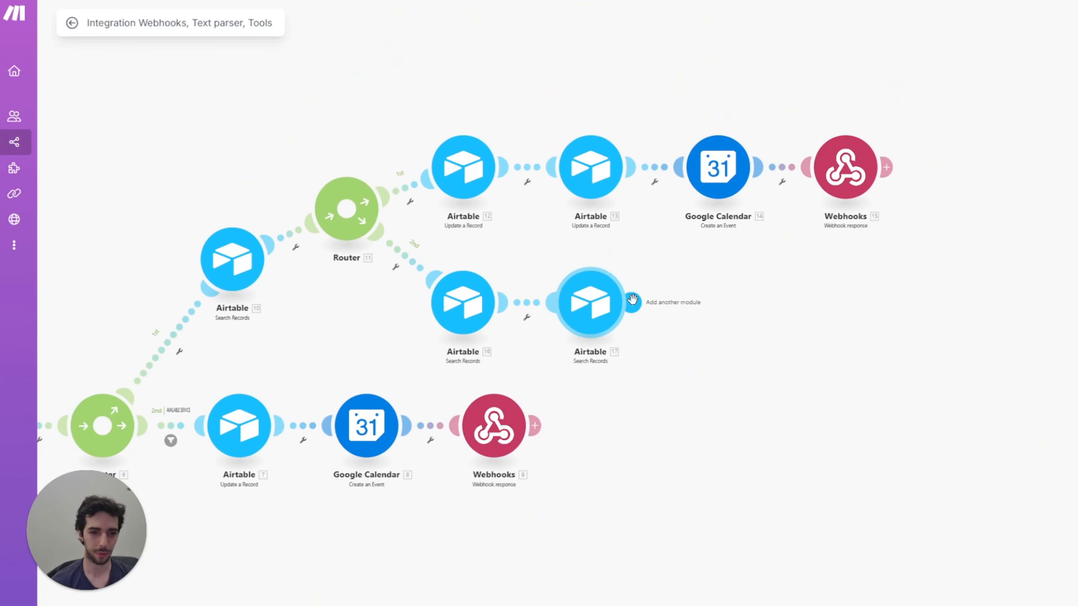
{"action": "left_click", "coordinate": [673, 302]}
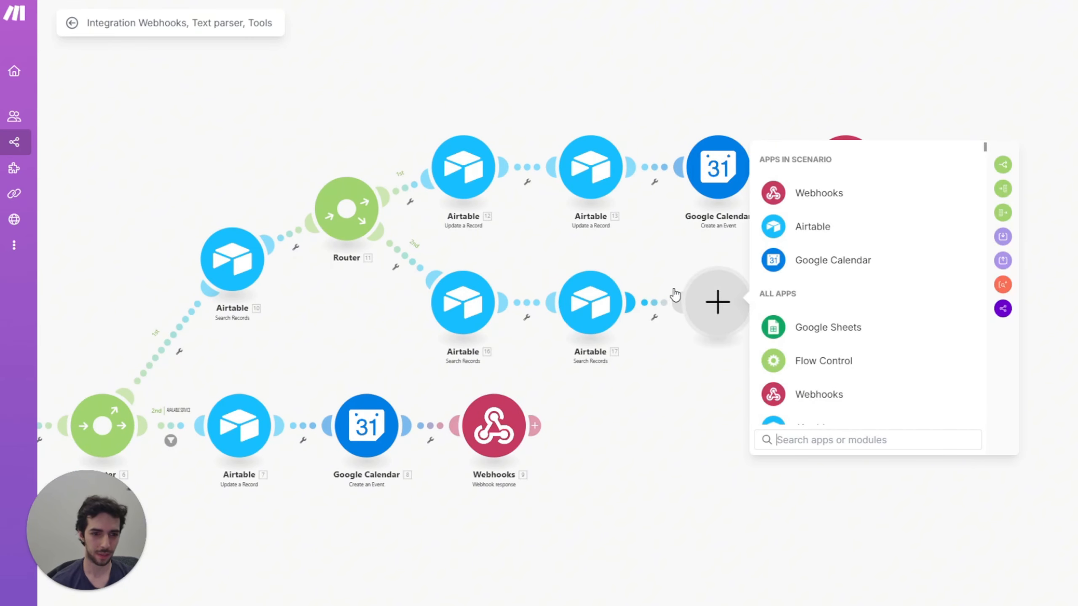
{"action": "left_click", "coordinate": [803, 200]}
{"action": "left_click", "coordinate": [830, 258]}
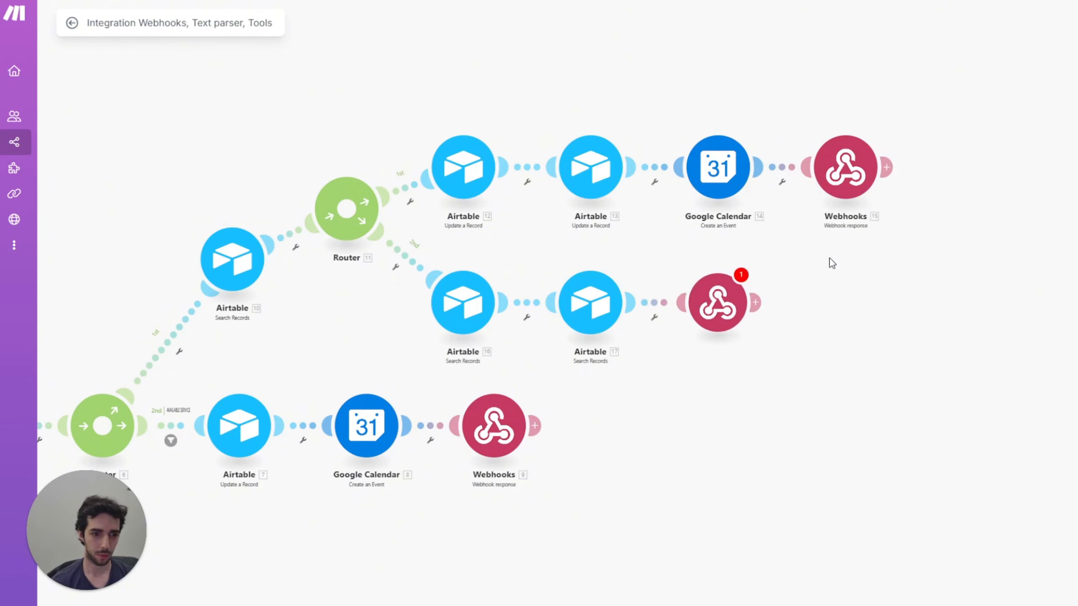
{"action": "left_click", "coordinate": [814, 280]}
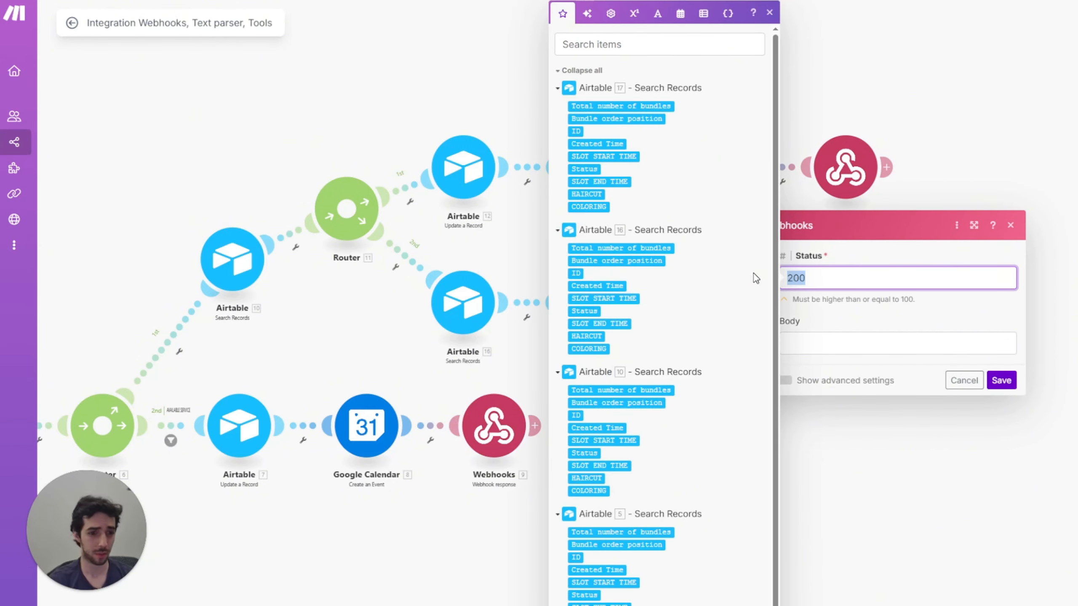
{"action": "type", "text": "404"}
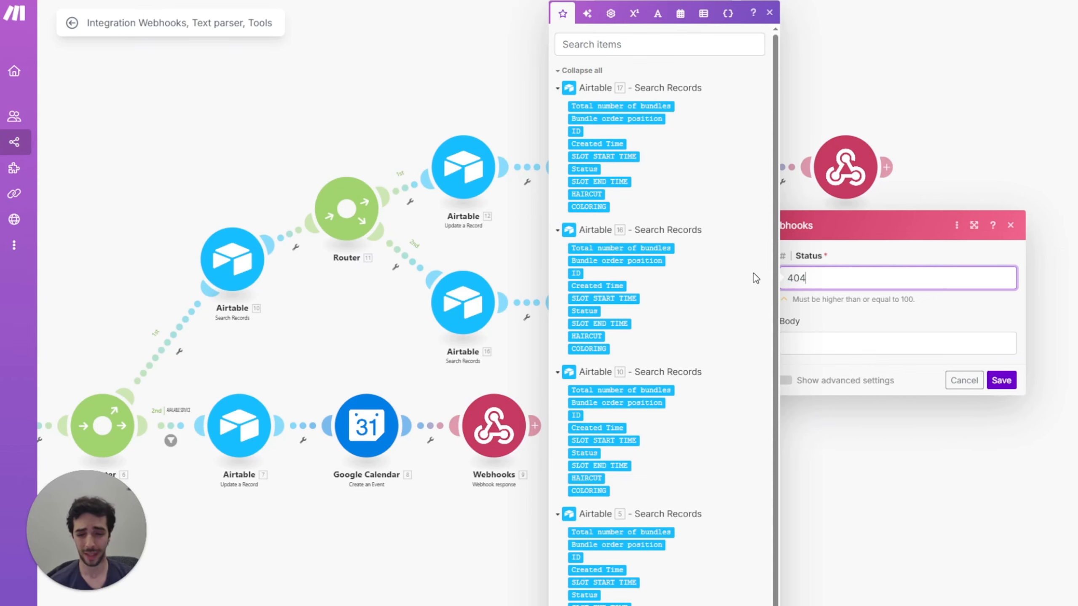
{"action": "key", "text": "Tab"}
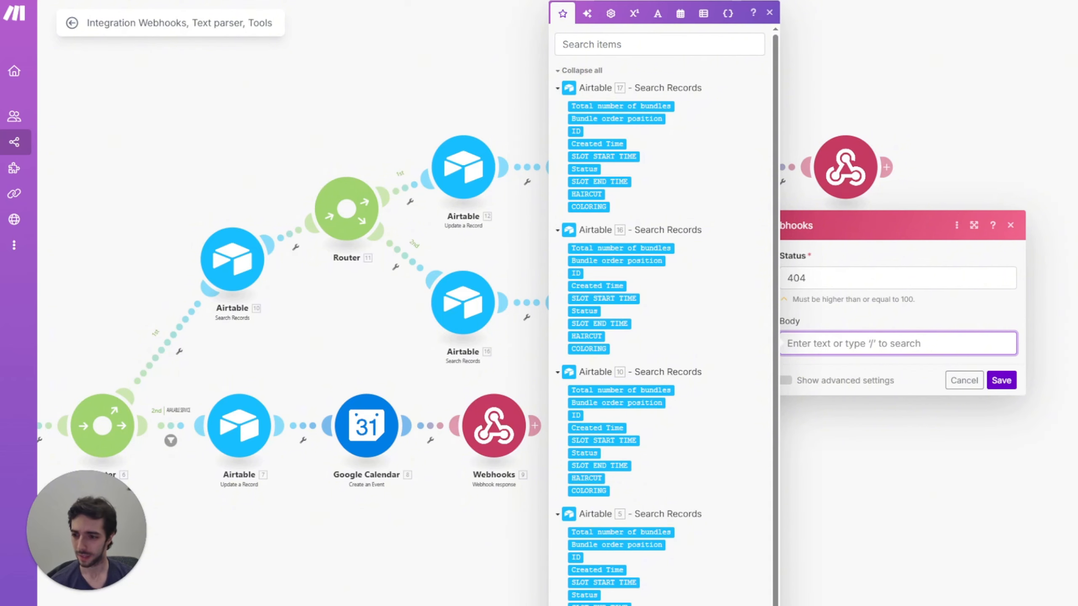
{"action": "key", "text": "Escape"}
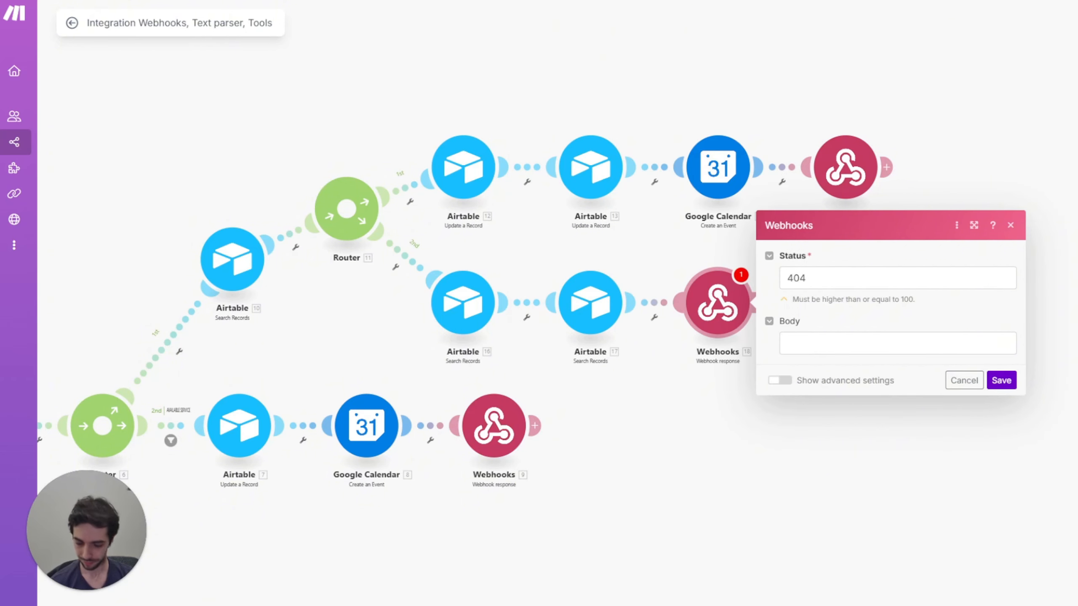
Step: Paste the JSON response body and map Airtable 16's slot start time and ID into the slot fields
{"action": "left_click", "coordinate": [861, 342]}
{"action": "key", "text": "ctrl+v"}
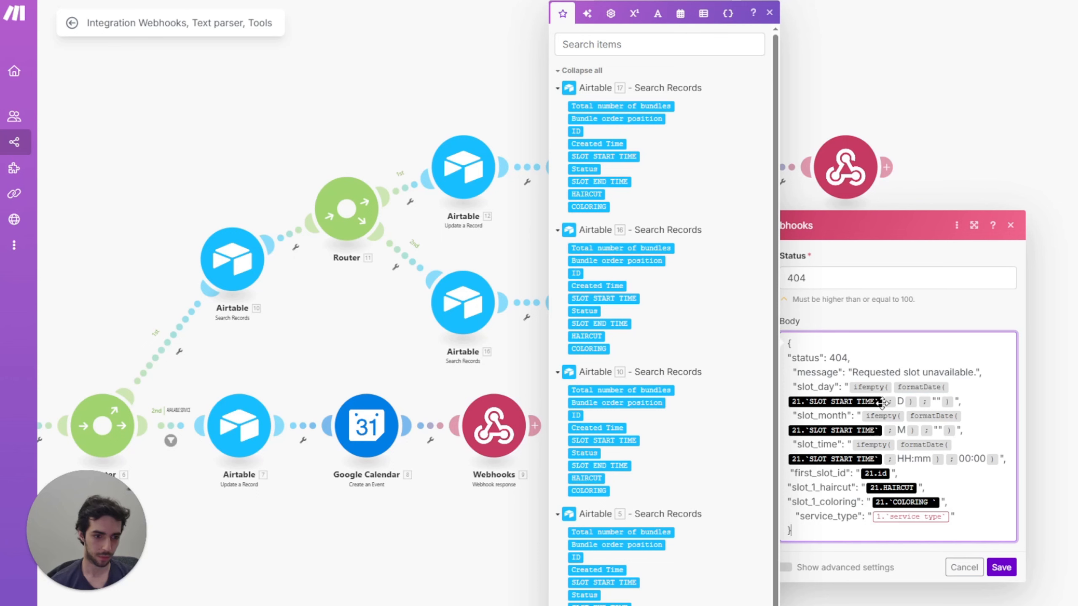
{"action": "scroll", "coordinate": [882, 403], "scroll_direction": "down", "scroll_amount": 2}
{"action": "mouse_move", "coordinate": [870, 308]}
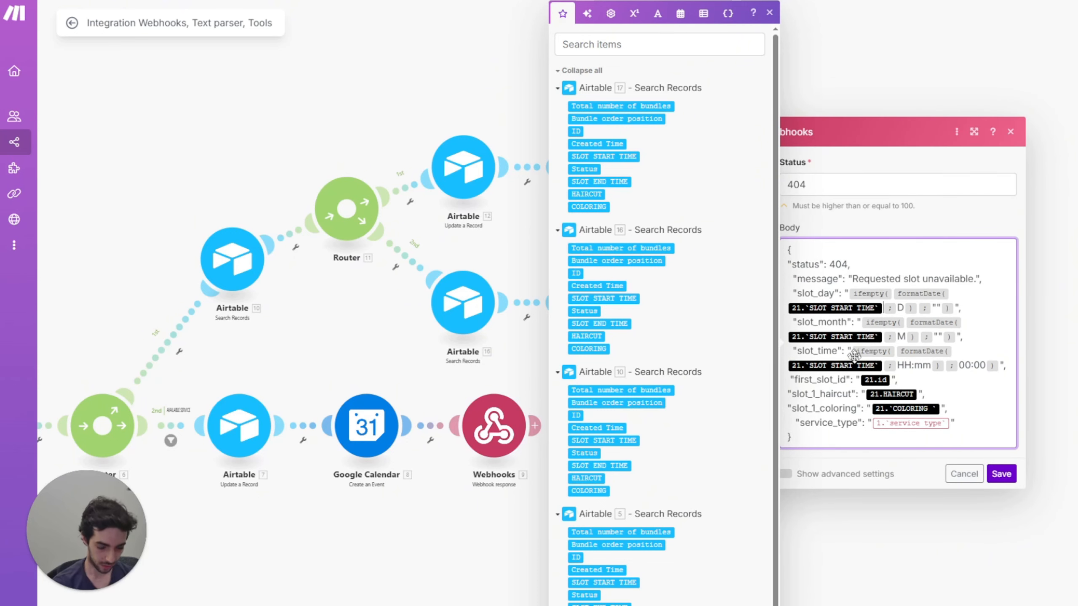
{"action": "key", "text": "BackSpace"}
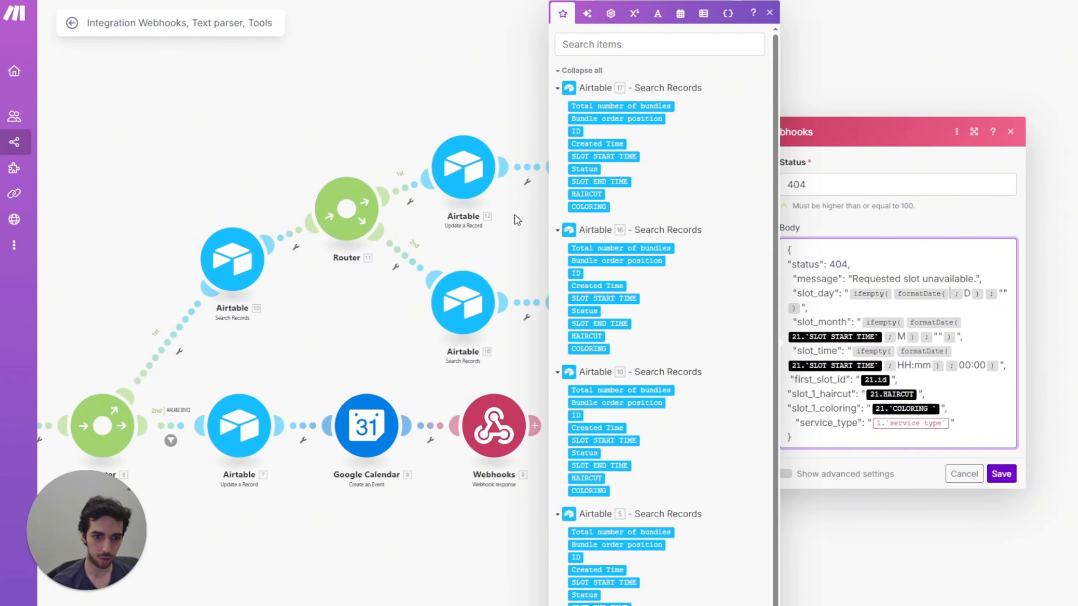
{"action": "left_click", "coordinate": [603, 299]}
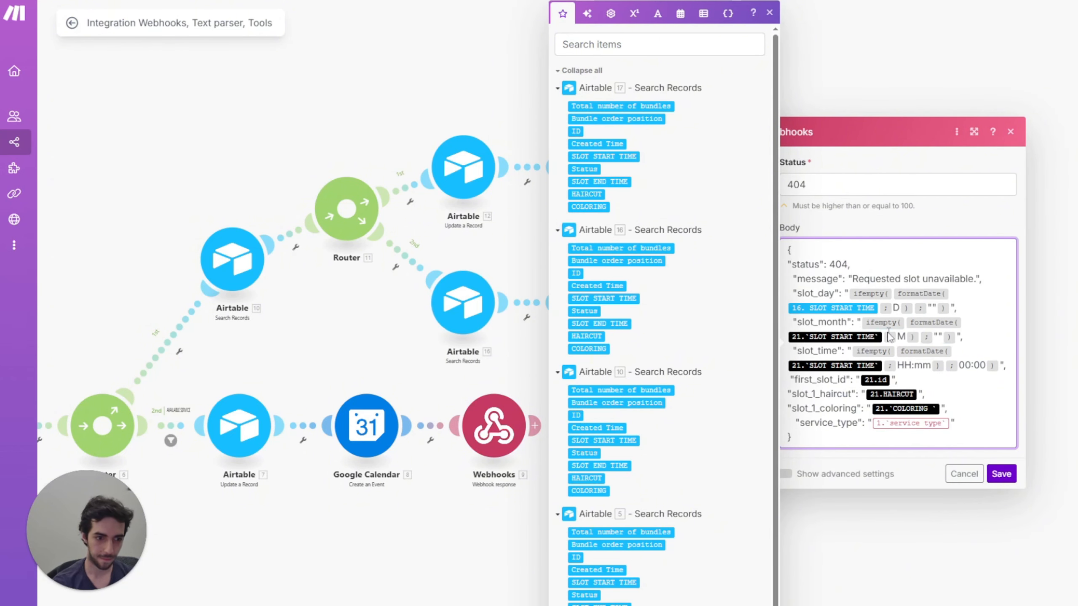
{"action": "key", "text": "BackSpace"}
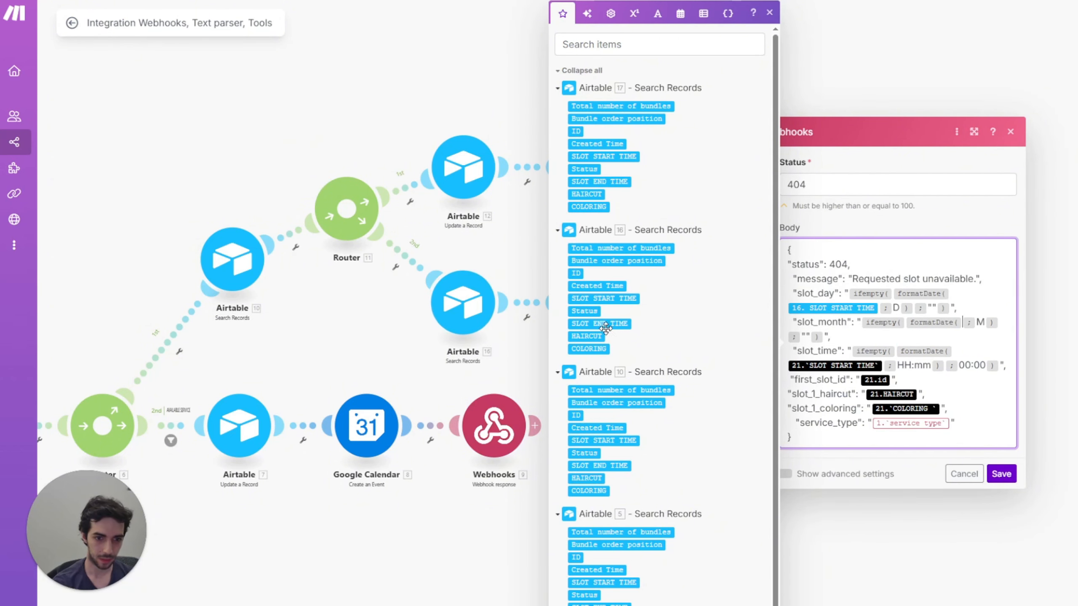
{"action": "left_click", "coordinate": [625, 303]}
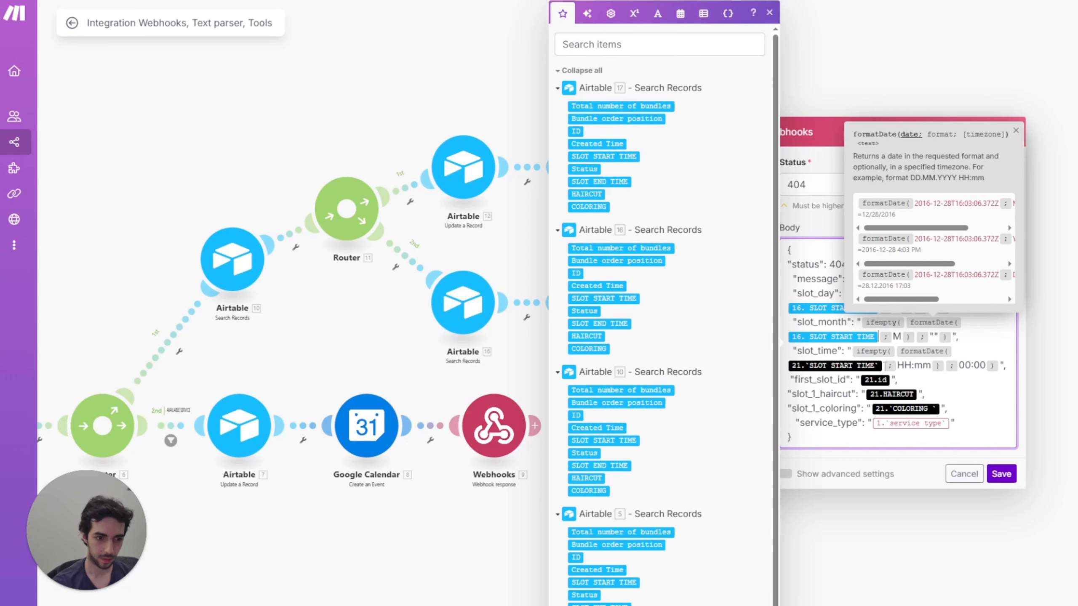
{"action": "key", "text": "BackSpace"}
{"action": "left_click", "coordinate": [610, 298]}
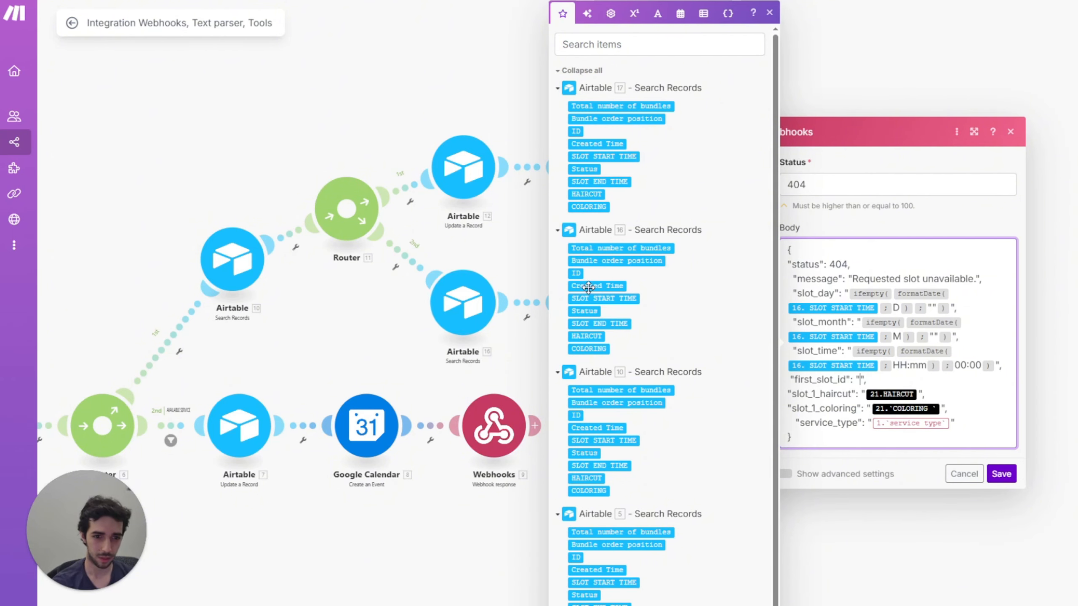
{"action": "left_click", "coordinate": [576, 273]}
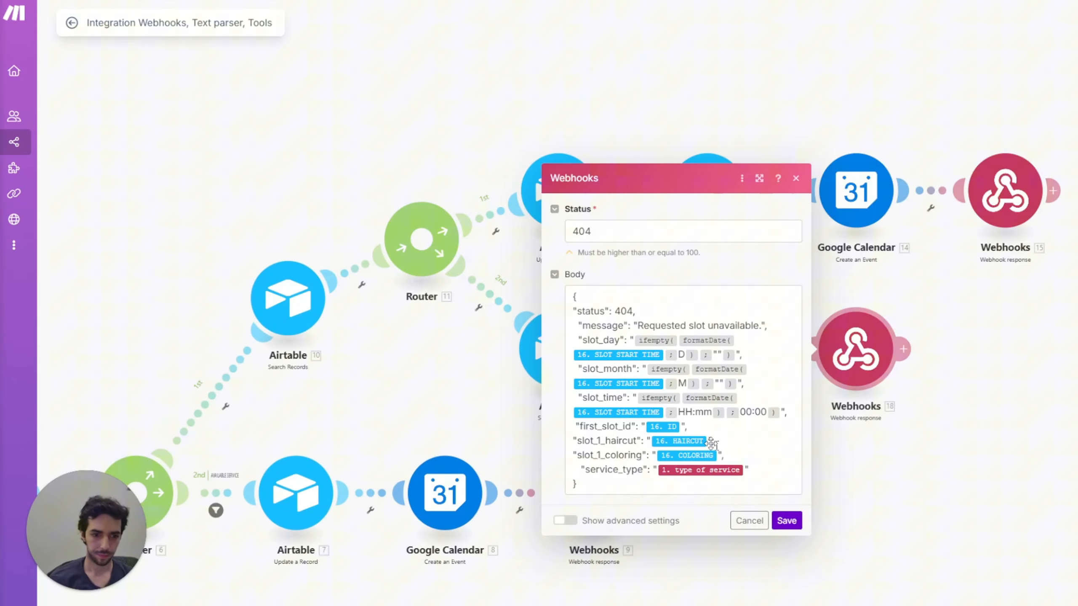
Step: Add a second_slot_id line mapped to Airtable 17's ID and save the response
{"action": "left_click", "coordinate": [711, 428]}
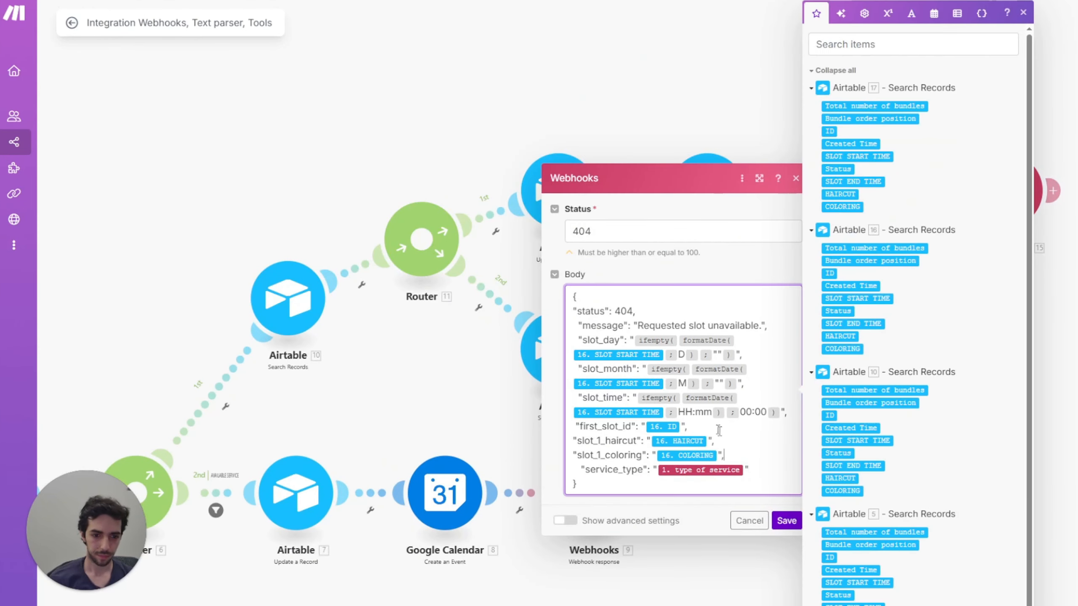
{"action": "mouse_move", "coordinate": [723, 400]}
{"action": "key", "text": "Return"}
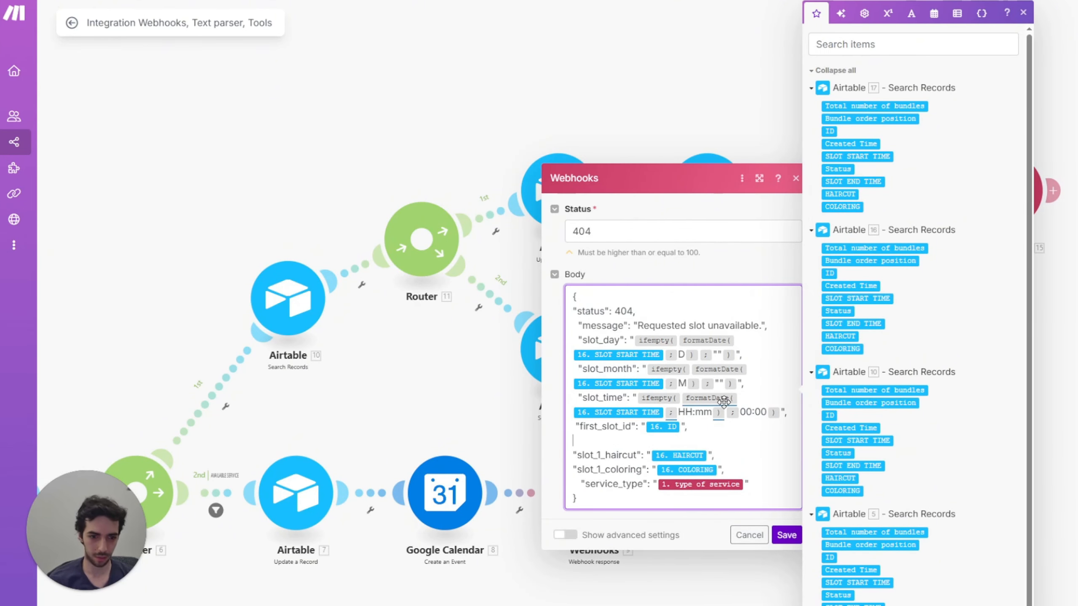
{"action": "type", "text": "\"second_slot_id\": \"24.id\","}
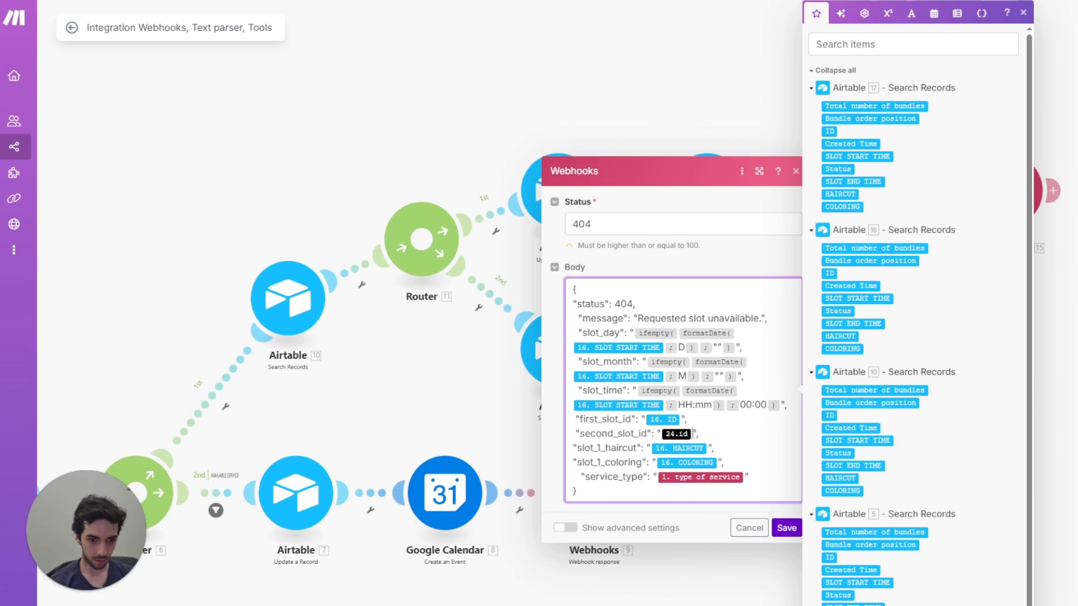
{"action": "key", "text": "BackSpace"}
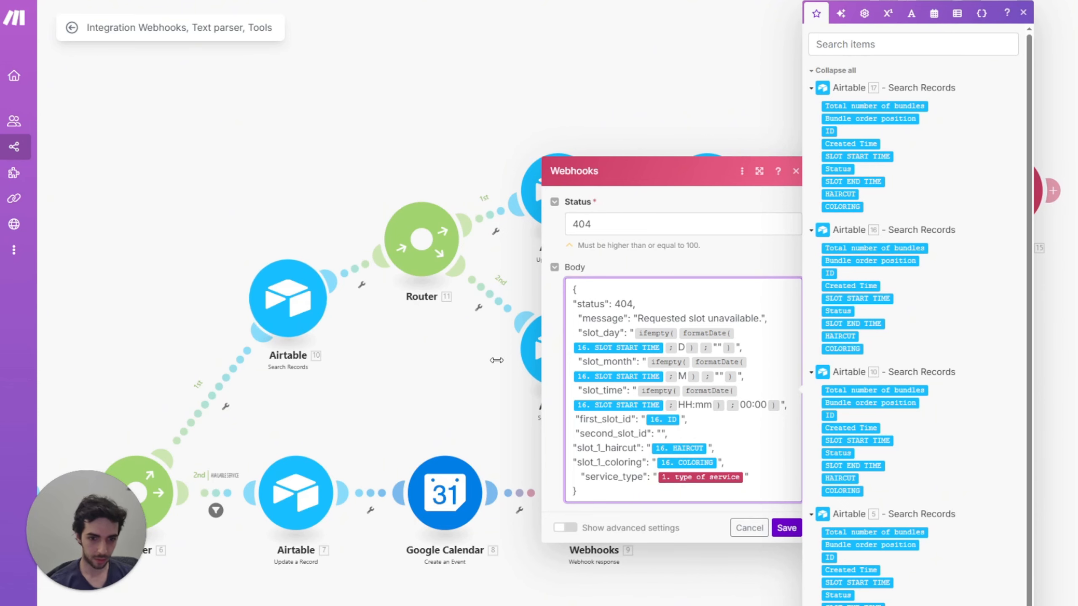
{"action": "left_click", "coordinate": [496, 360]}
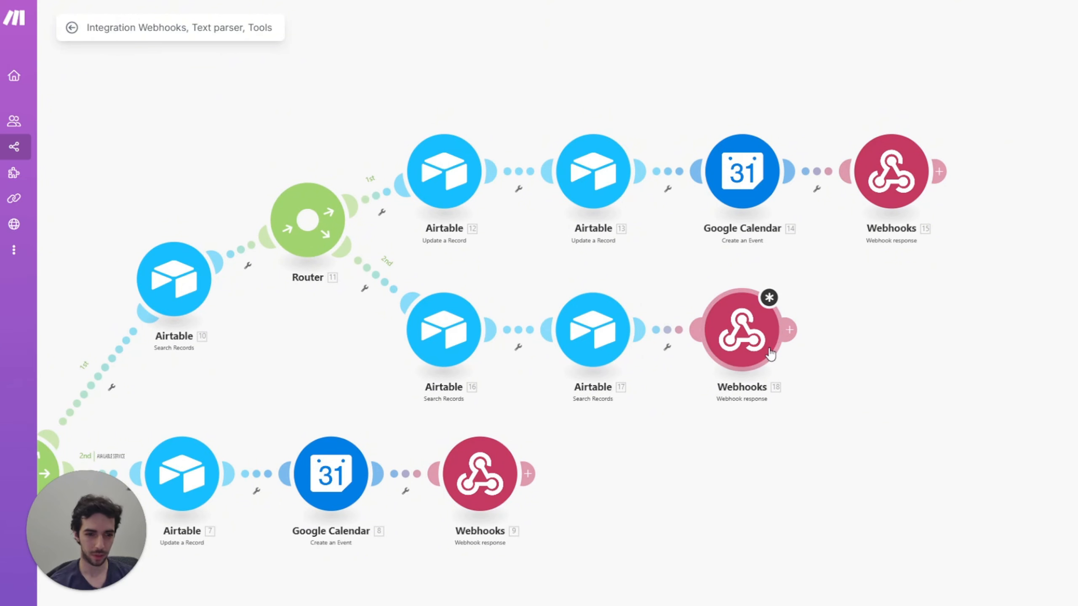
{"action": "left_click", "coordinate": [785, 339]}
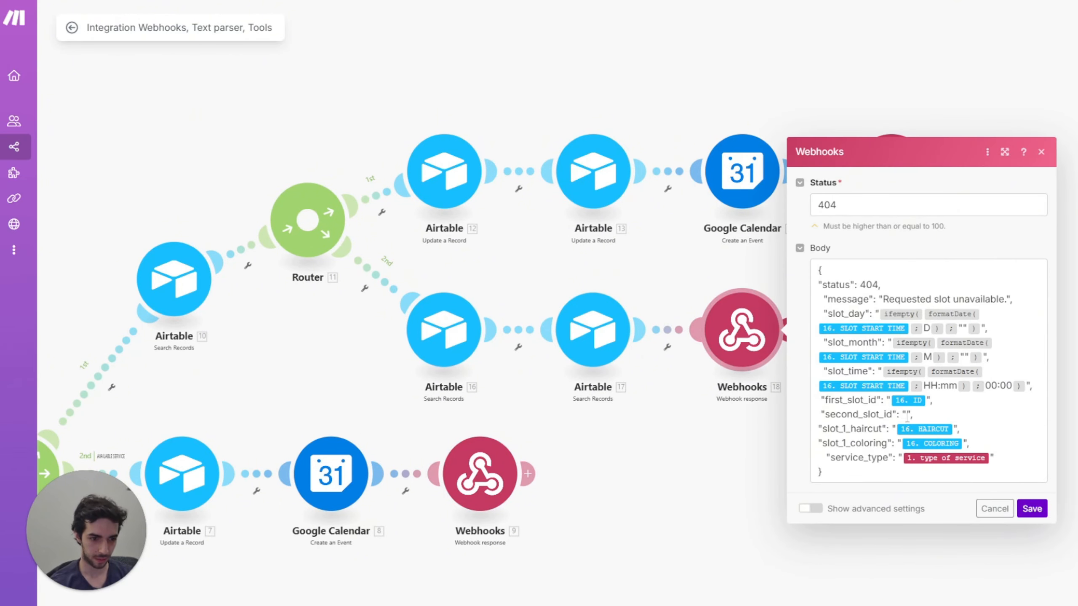
{"action": "left_click", "coordinate": [907, 415]}
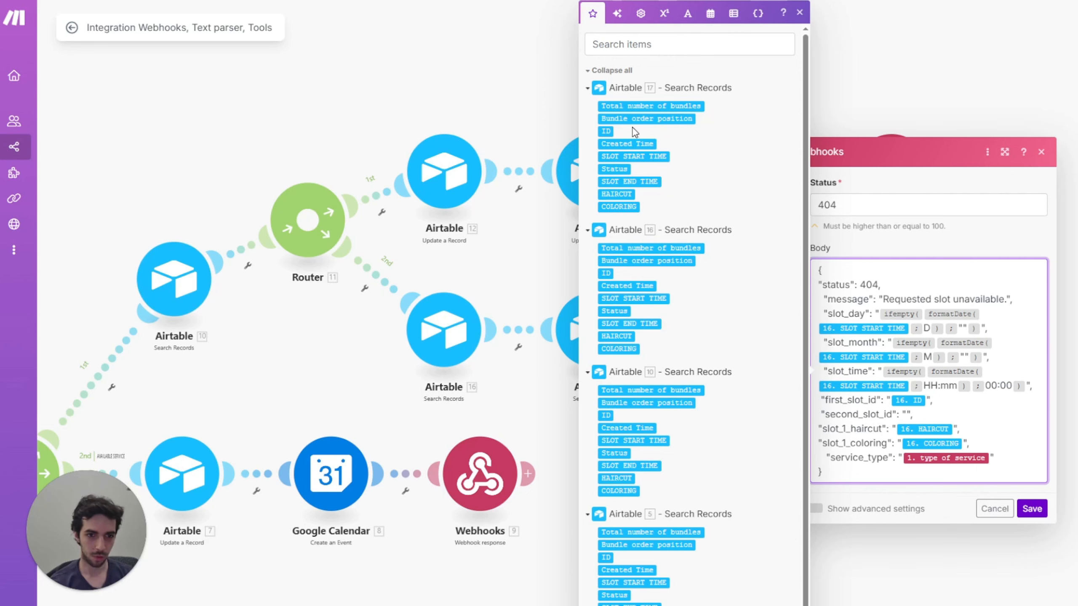
{"action": "left_click", "coordinate": [605, 131]}
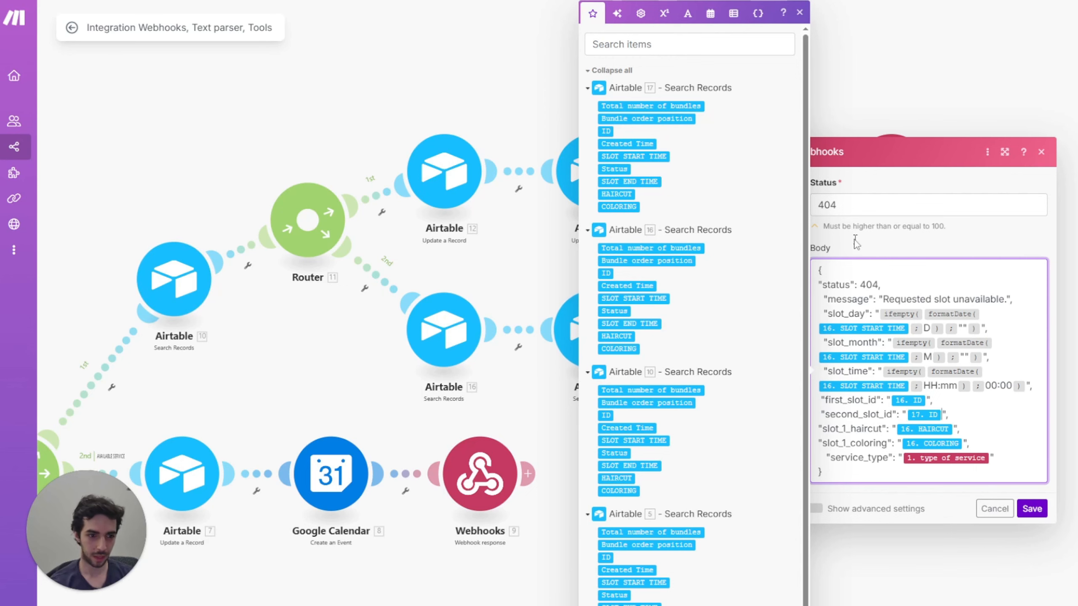
{"action": "left_click", "coordinate": [1030, 509]}
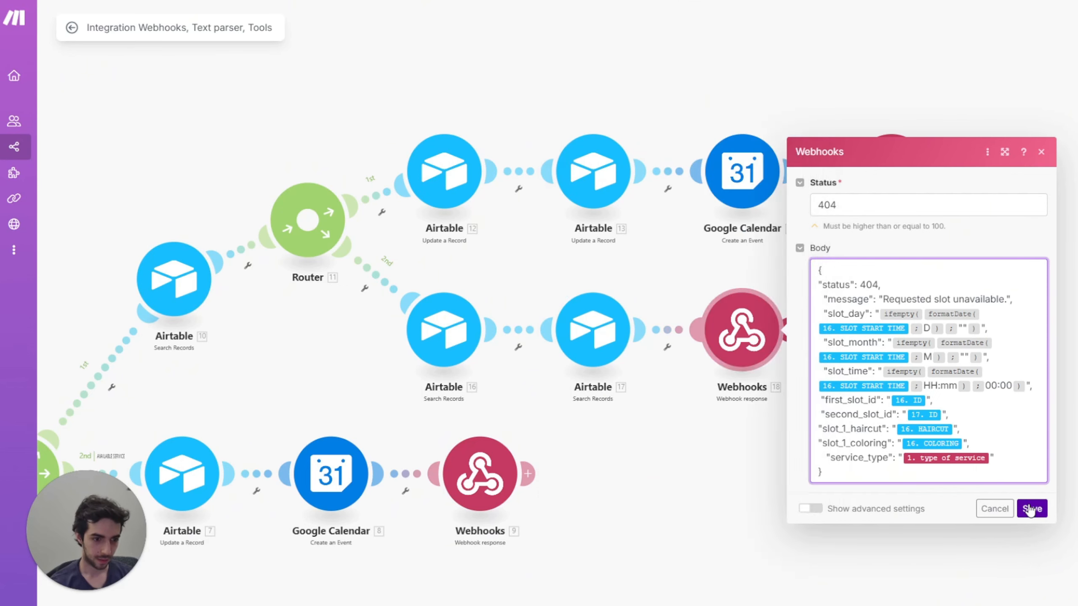
{"action": "scroll", "coordinate": [508, 287], "scroll_direction": "down", "scroll_amount": 2}
Step: Pan over to Router 6 and add a third route ending in an empty module
{"action": "scroll", "coordinate": [503, 280], "scroll_direction": "down", "scroll_amount": 3}
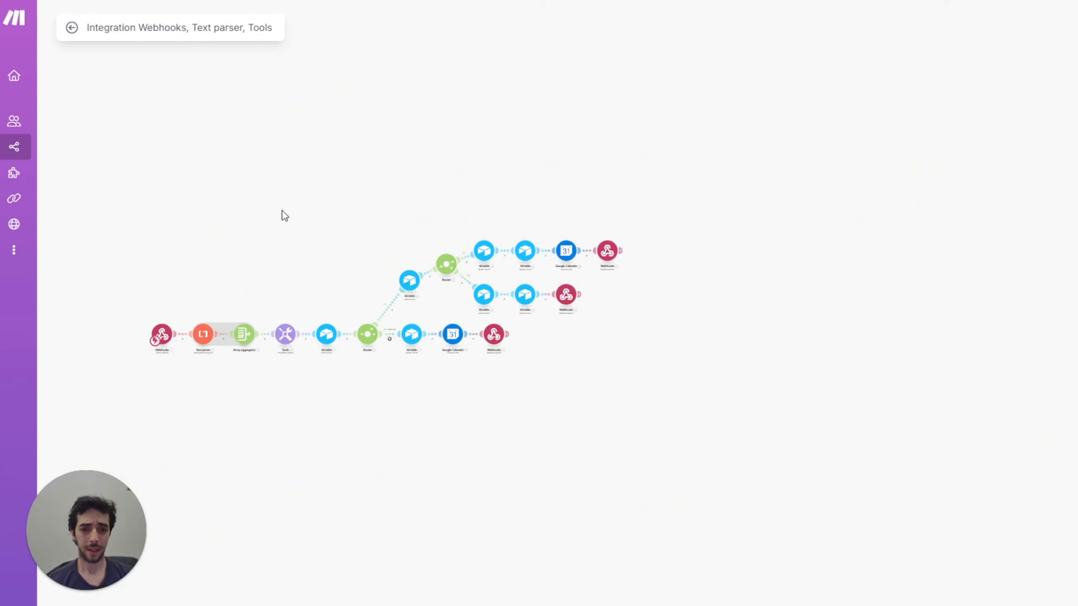
{"action": "scroll", "coordinate": [297, 221], "scroll_direction": "up", "scroll_amount": 3}
{"action": "left_click_drag", "start_coordinate": [440, 248], "coordinate": [453, 152]}
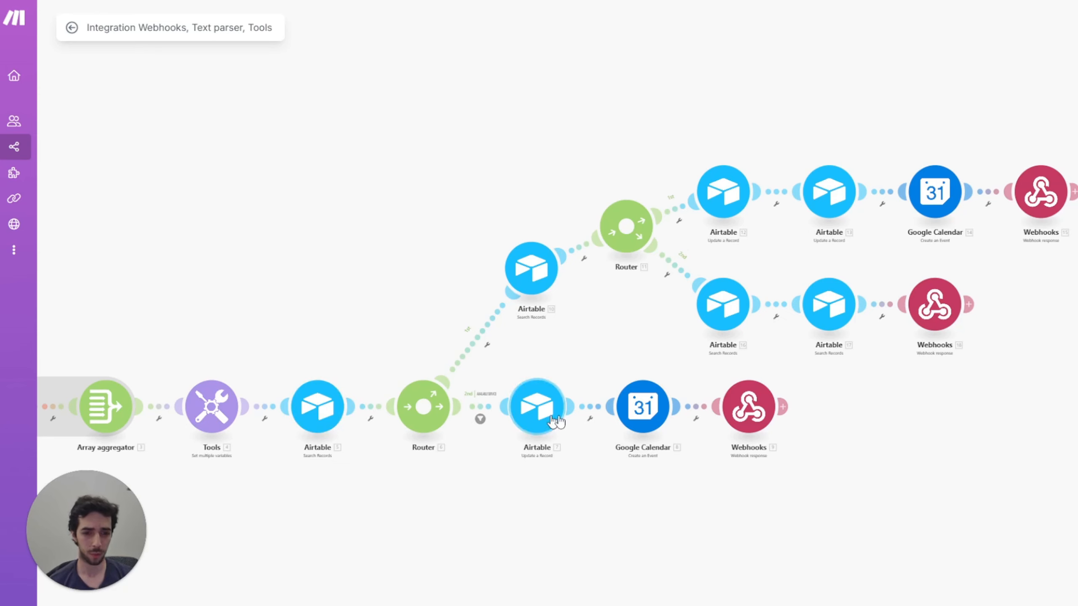
{"action": "left_click_drag", "start_coordinate": [613, 356], "coordinate": [534, 373]}
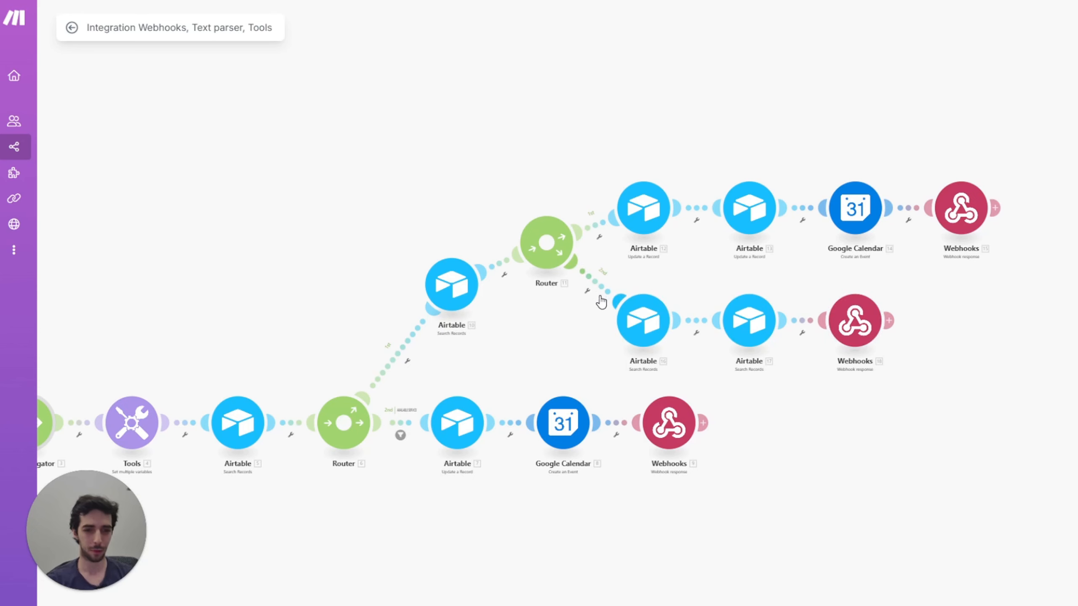
{"action": "scroll", "coordinate": [571, 299], "scroll_direction": "down", "scroll_amount": 3}
{"action": "scroll", "coordinate": [572, 299], "scroll_direction": "left", "scroll_amount": 2}
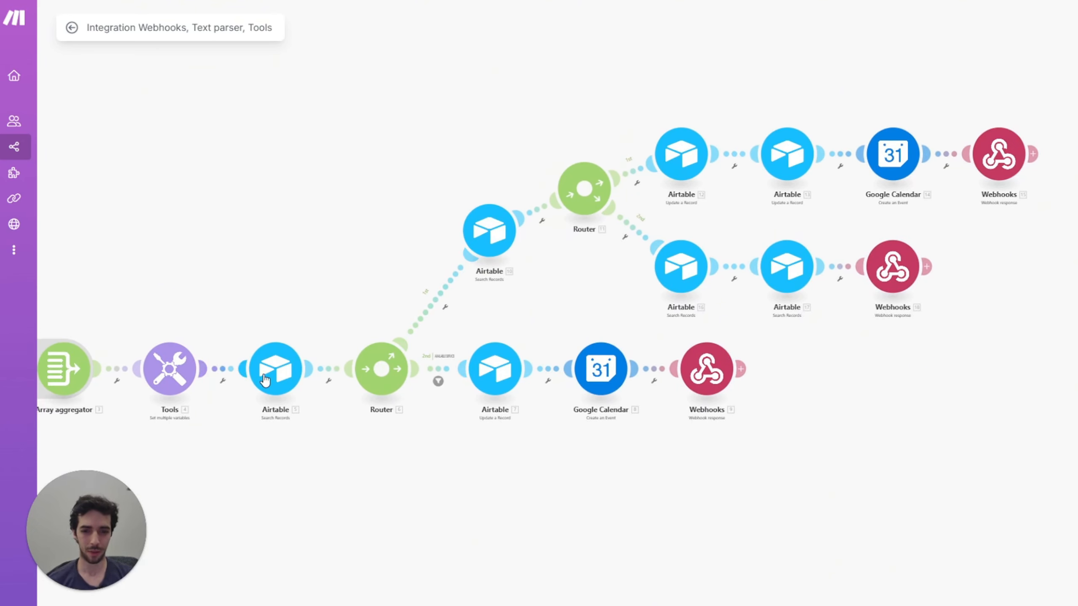
{"action": "left_click", "coordinate": [381, 368]}
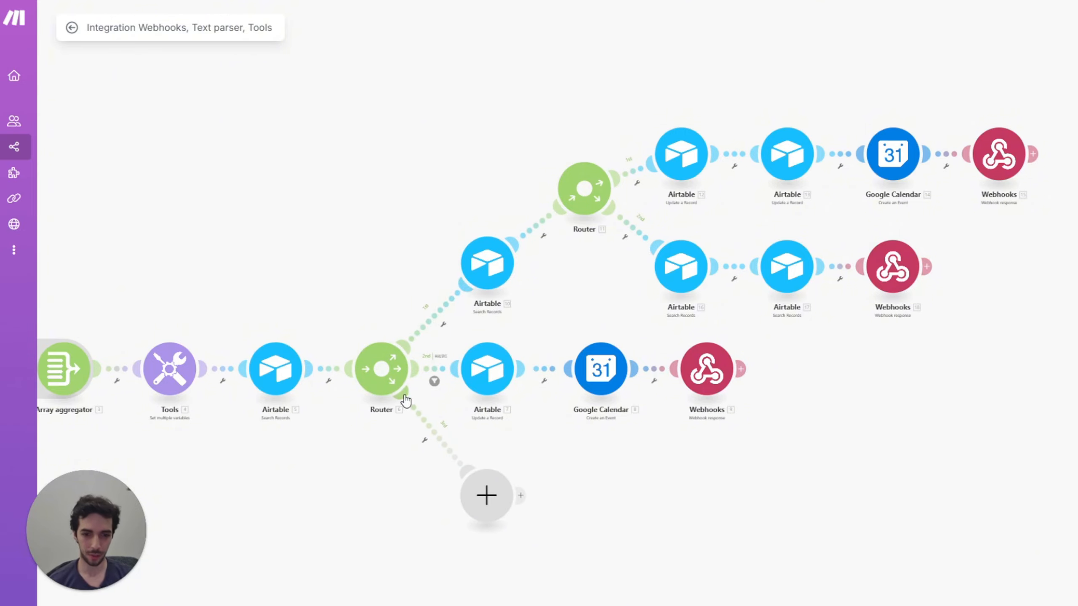
Step: Set up a filter on Router 6's first route labelled MULTIPLE SERVICES
{"action": "left_click", "coordinate": [432, 328]}
{"action": "left_click", "coordinate": [446, 340]}
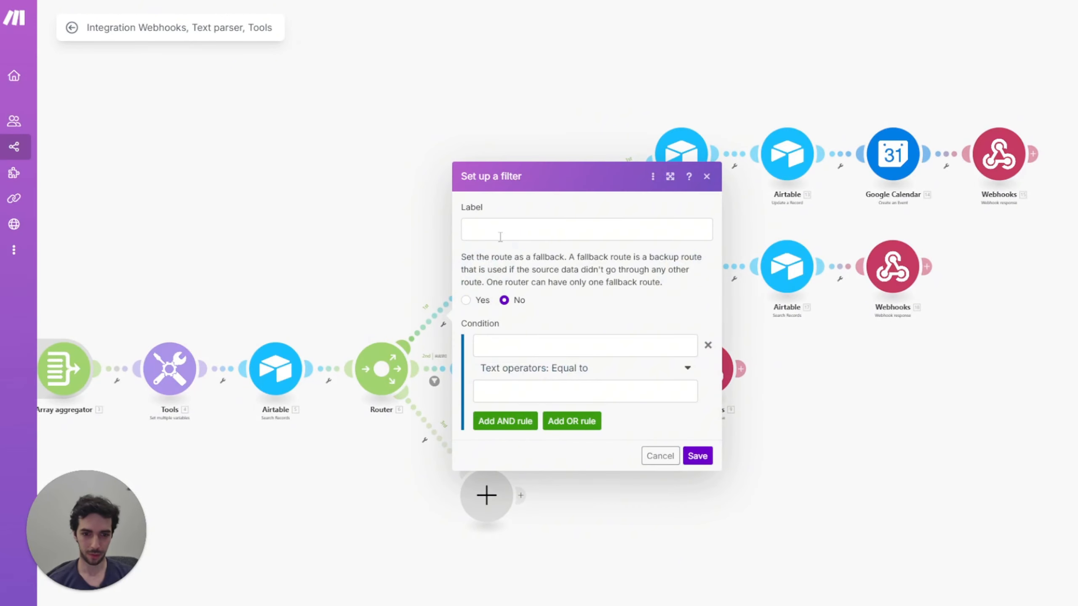
{"action": "left_click", "coordinate": [552, 225]}
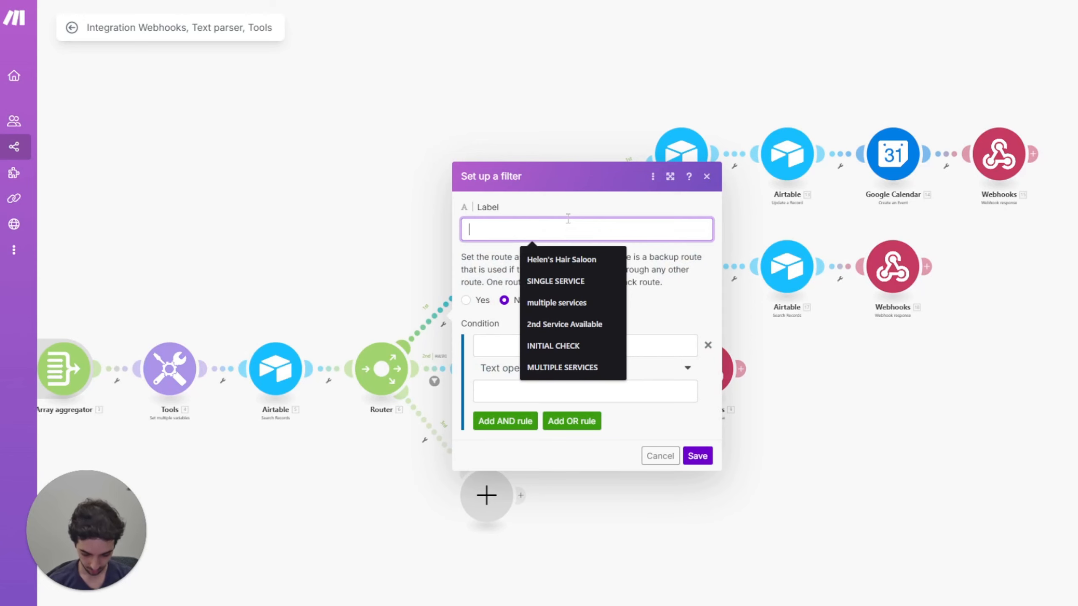
{"action": "type", "text": "M"}
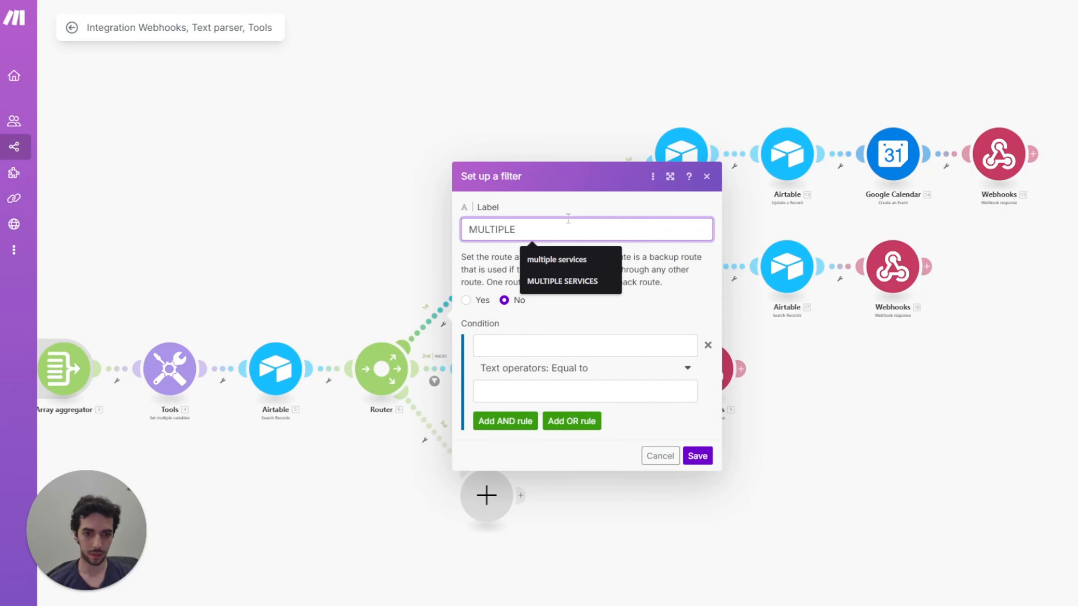
{"action": "type", "text": "ULTIPLE"}
{"action": "key", "text": "Down"}
{"action": "key", "text": "Down"}
{"action": "key", "text": "Return"}
{"action": "key", "text": "Down"}
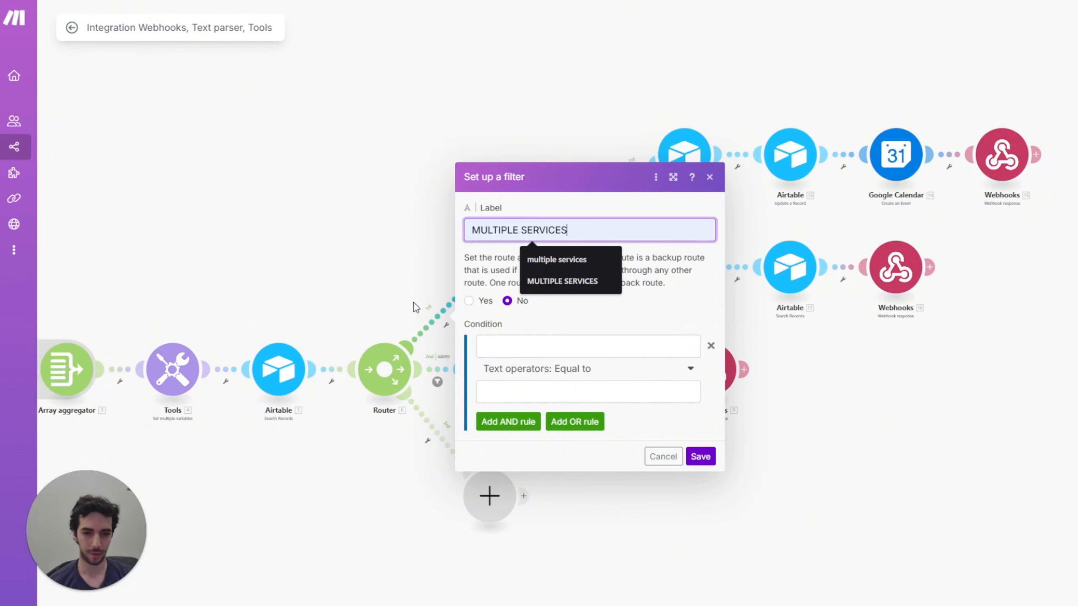
Step: Set the condition length(3. Array[]) Numeric Greater than 1 and add an AND rule
{"action": "left_click", "coordinate": [567, 344]}
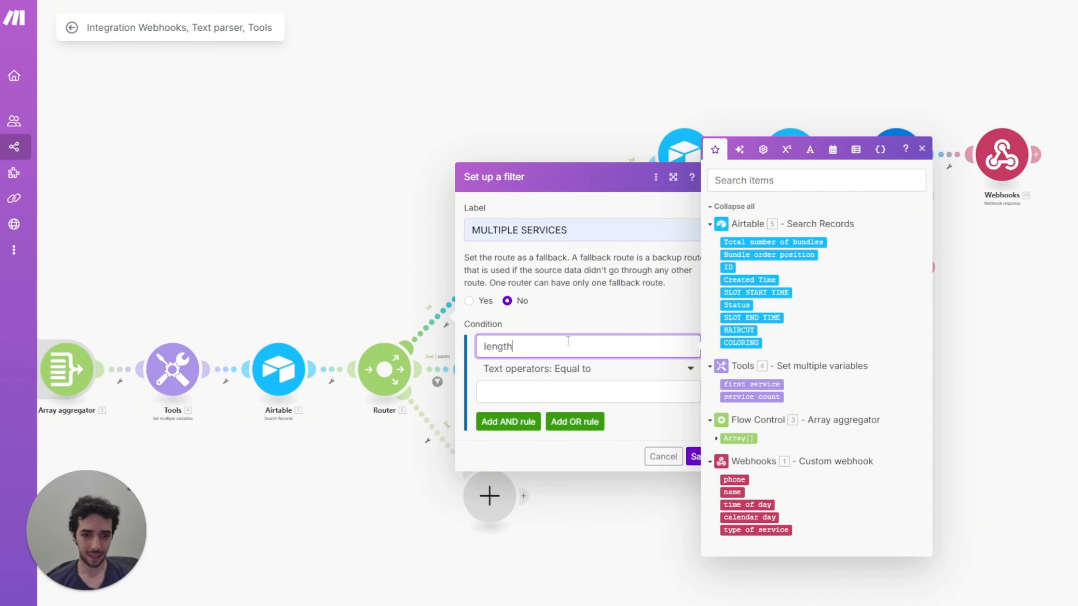
{"action": "type", "text": "length("}
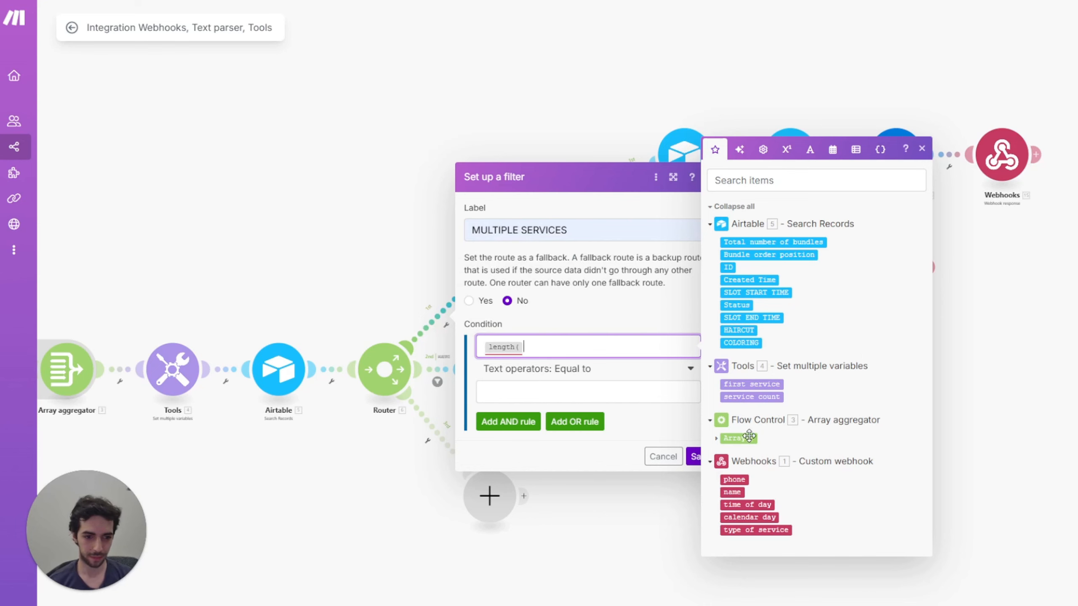
{"action": "left_click", "coordinate": [738, 437]}
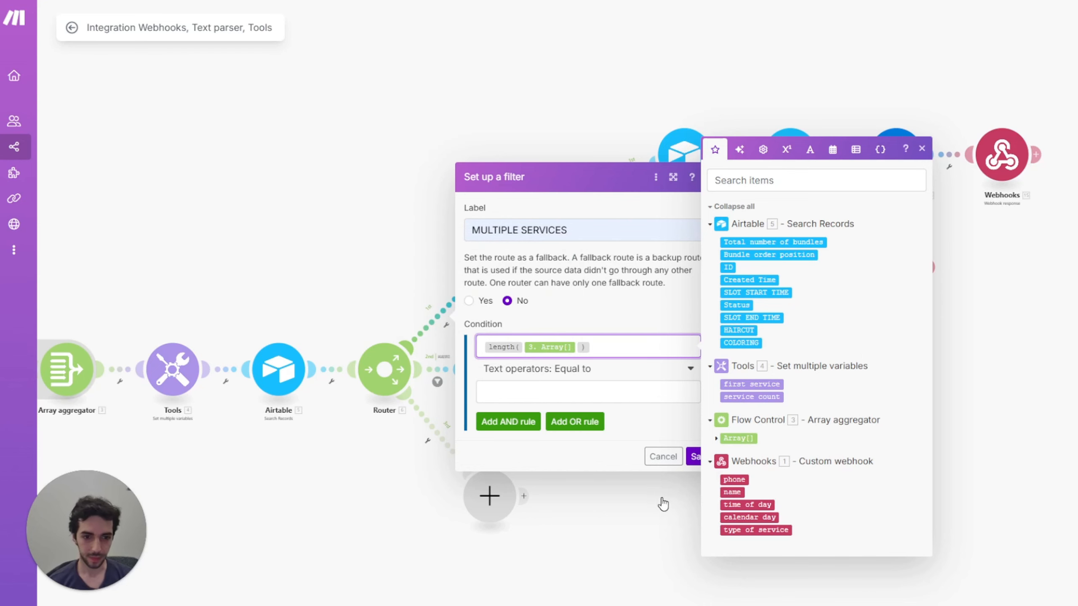
{"action": "left_click", "coordinate": [571, 369]}
{"action": "scroll", "coordinate": [569, 509], "scroll_direction": "down", "scroll_amount": 6}
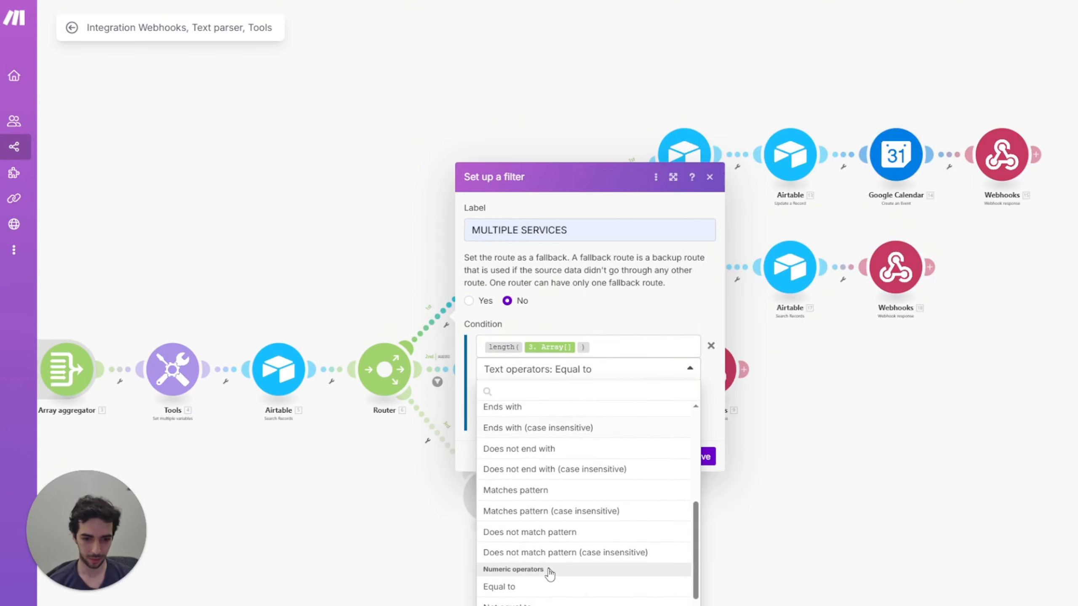
{"action": "left_click", "coordinate": [557, 592]}
{"action": "left_click", "coordinate": [541, 391]}
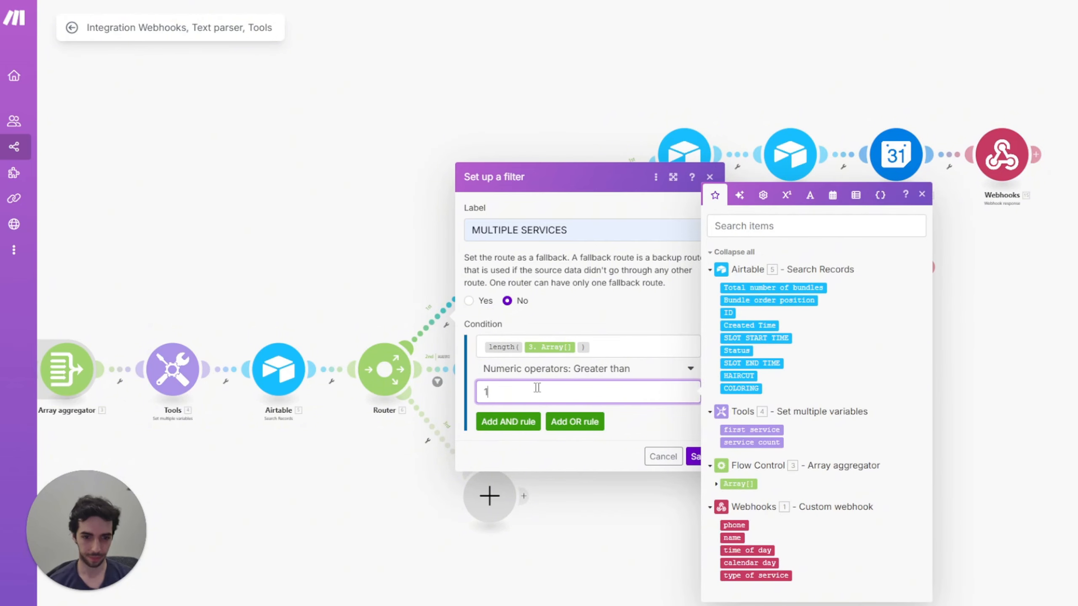
{"action": "type", "text": "1"}
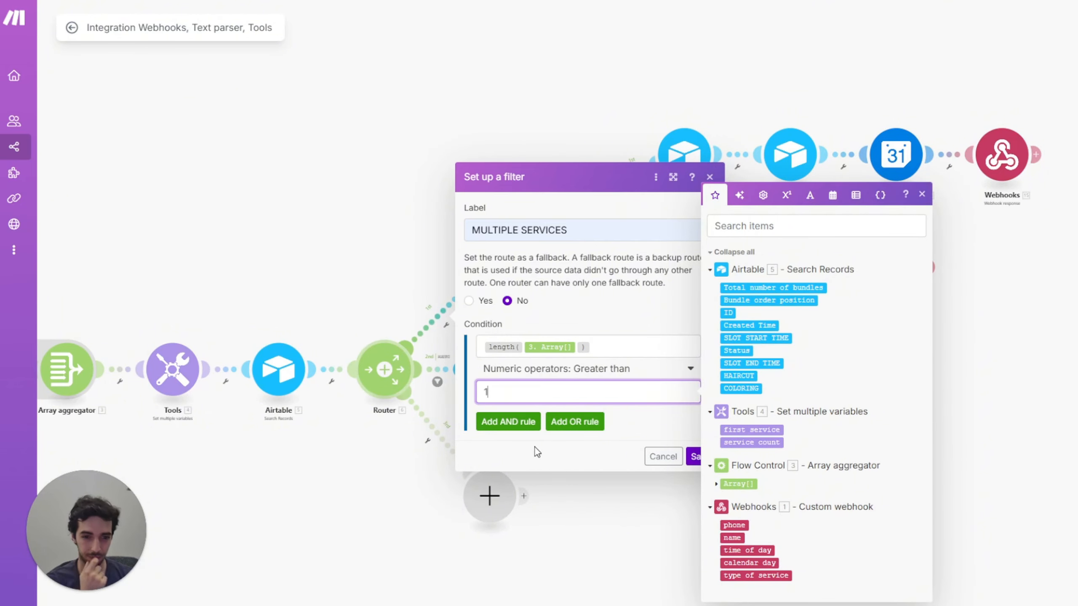
{"action": "left_click", "coordinate": [508, 426]}
{"action": "left_click", "coordinate": [296, 265]}
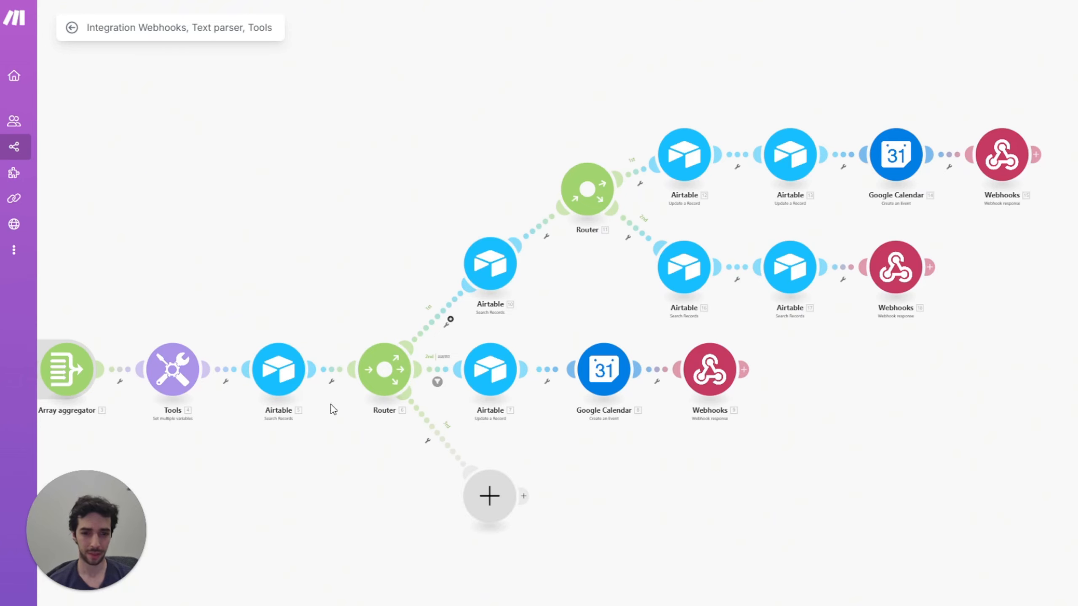
Step: Set the second rule to length(5. ID) Numeric Greater than 1 and save the filter
{"action": "left_click", "coordinate": [444, 337]}
{"action": "left_click", "coordinate": [535, 394]}
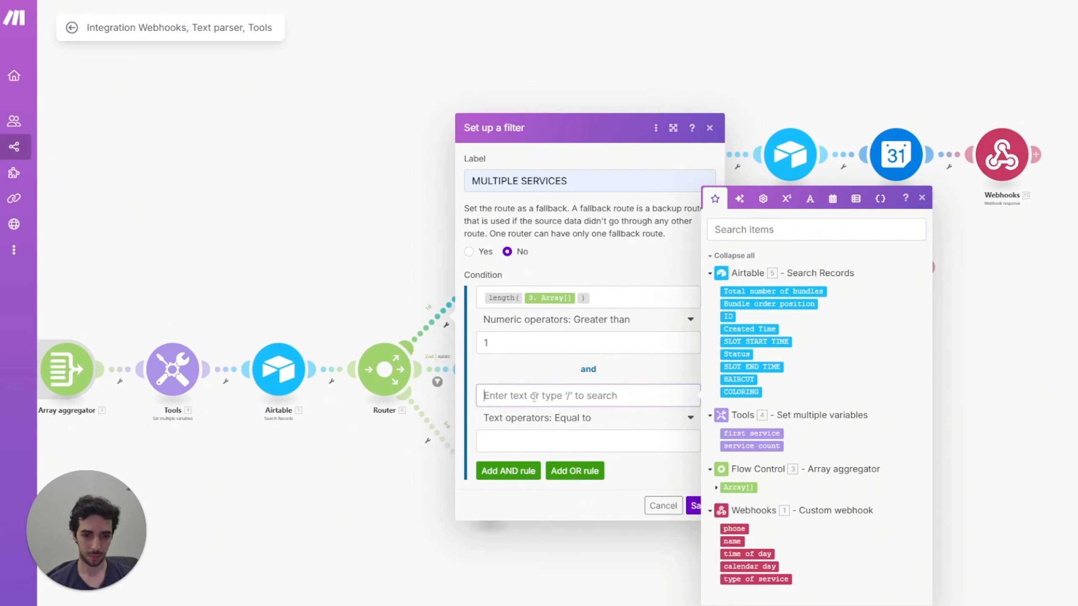
{"action": "type", "text": "le"}
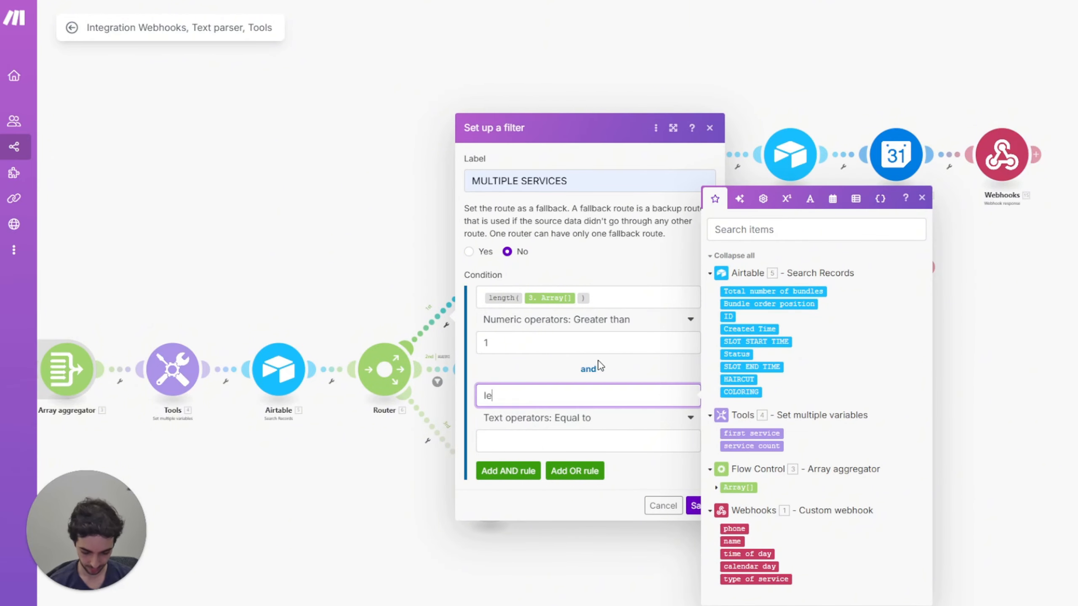
{"action": "type", "text": "ngth("}
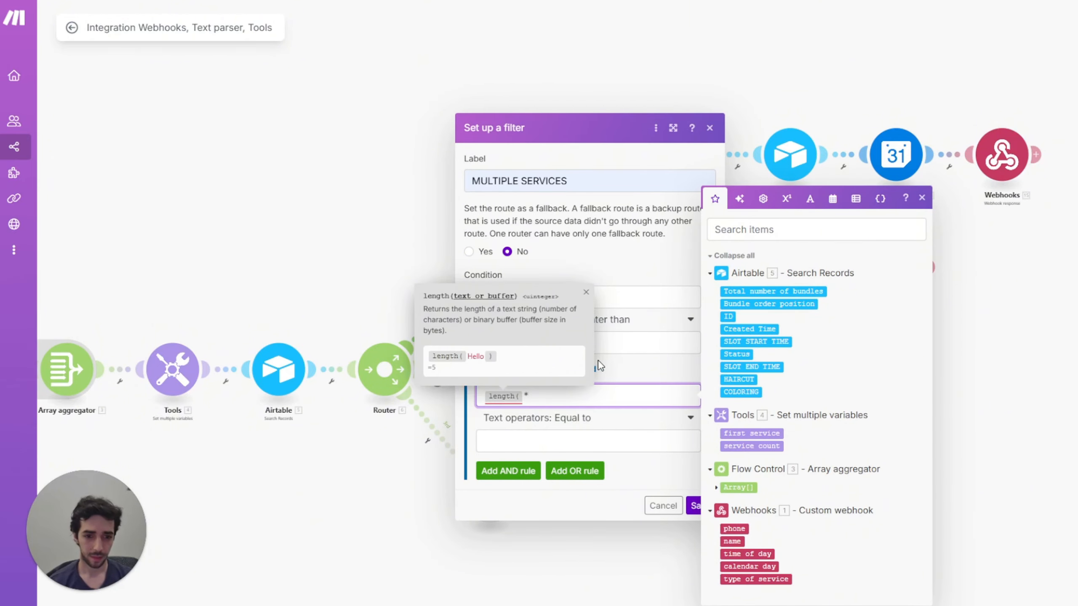
{"action": "left_click", "coordinate": [729, 316]}
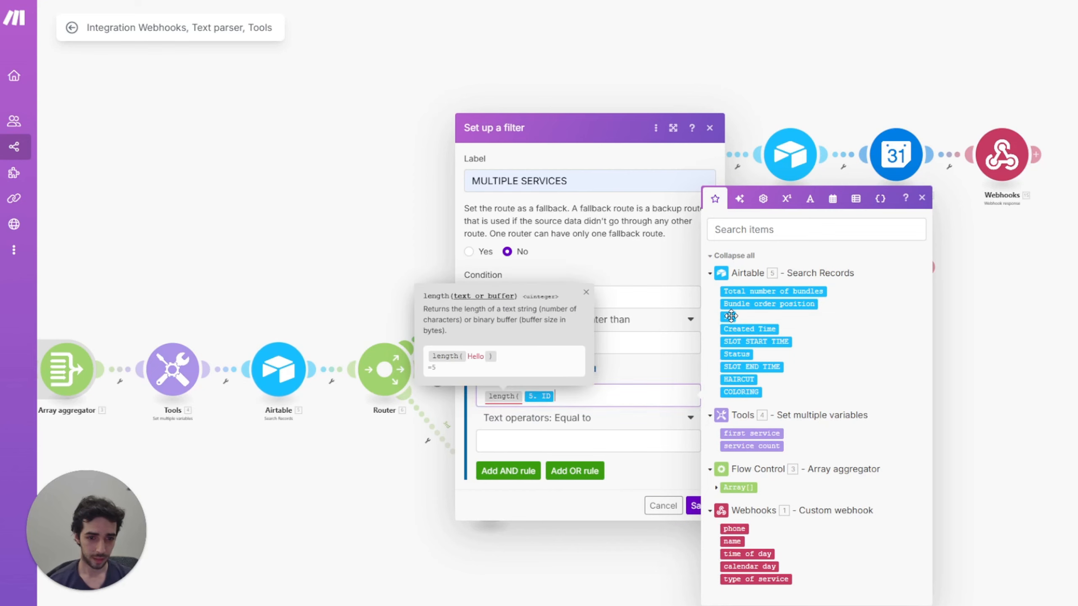
{"action": "type", "text": ")"}
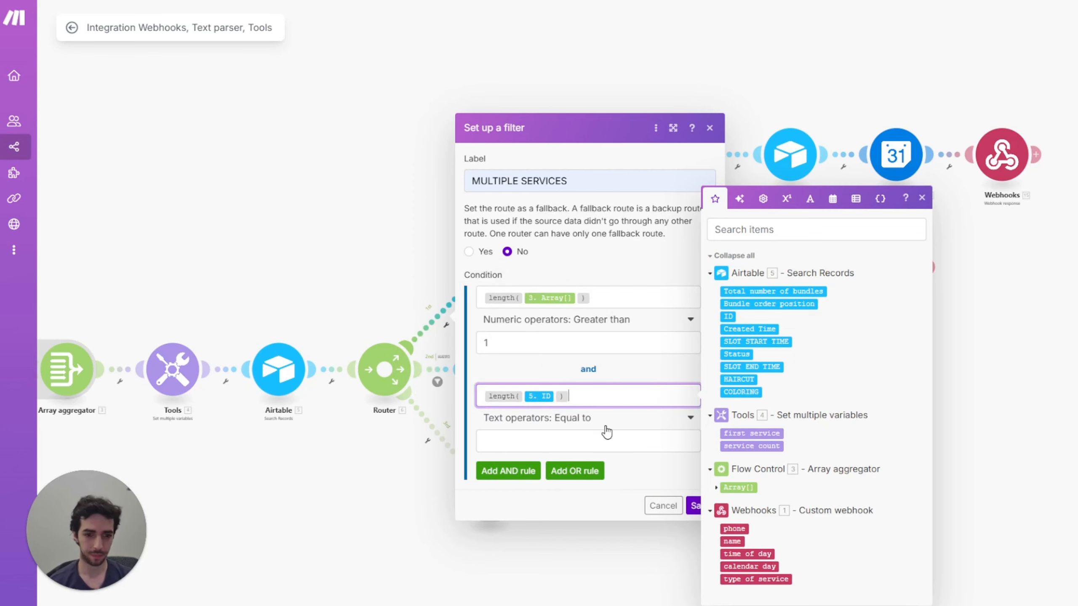
{"action": "left_click", "coordinate": [606, 427]}
{"action": "scroll", "coordinate": [566, 594], "scroll_direction": "down", "scroll_amount": 5}
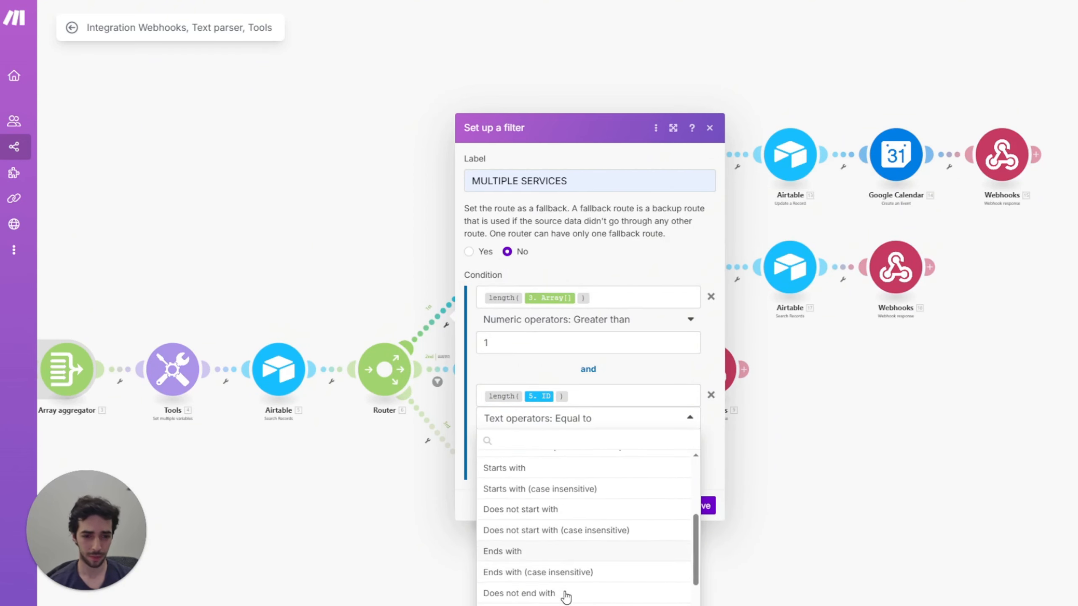
{"action": "scroll", "coordinate": [567, 596], "scroll_direction": "down", "scroll_amount": 3}
{"action": "scroll", "coordinate": [550, 599], "scroll_direction": "down", "scroll_amount": 3}
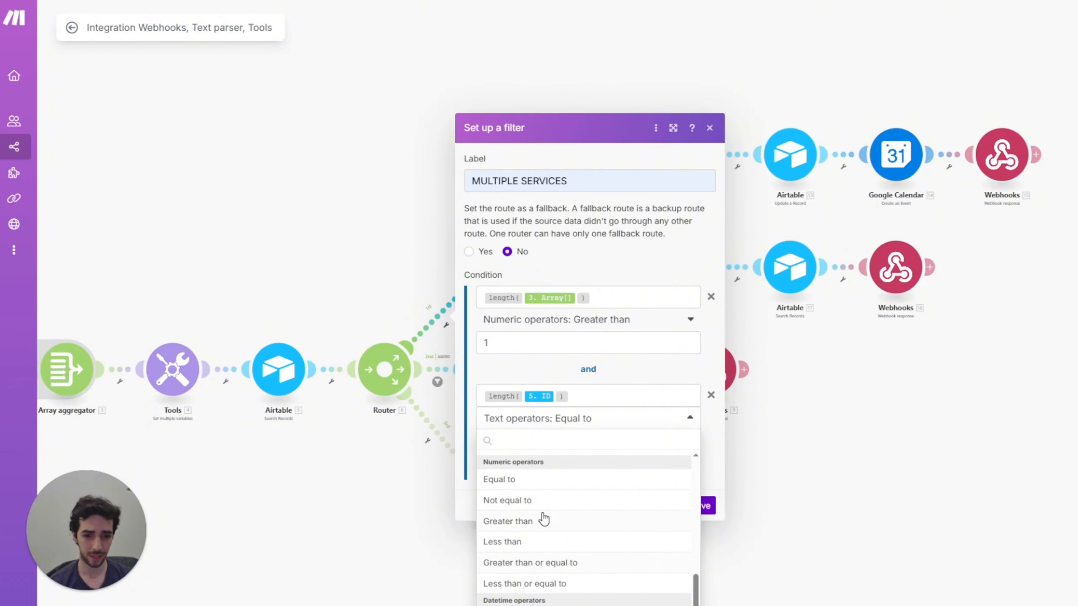
{"action": "left_click", "coordinate": [512, 526]}
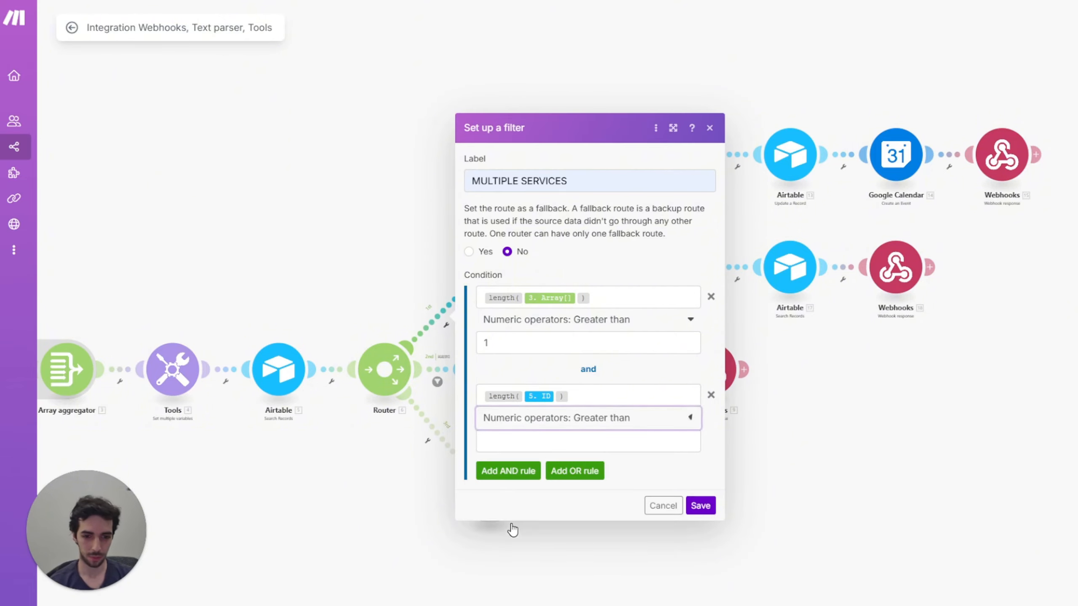
{"action": "left_click", "coordinate": [542, 443]}
{"action": "type", "text": "1"}
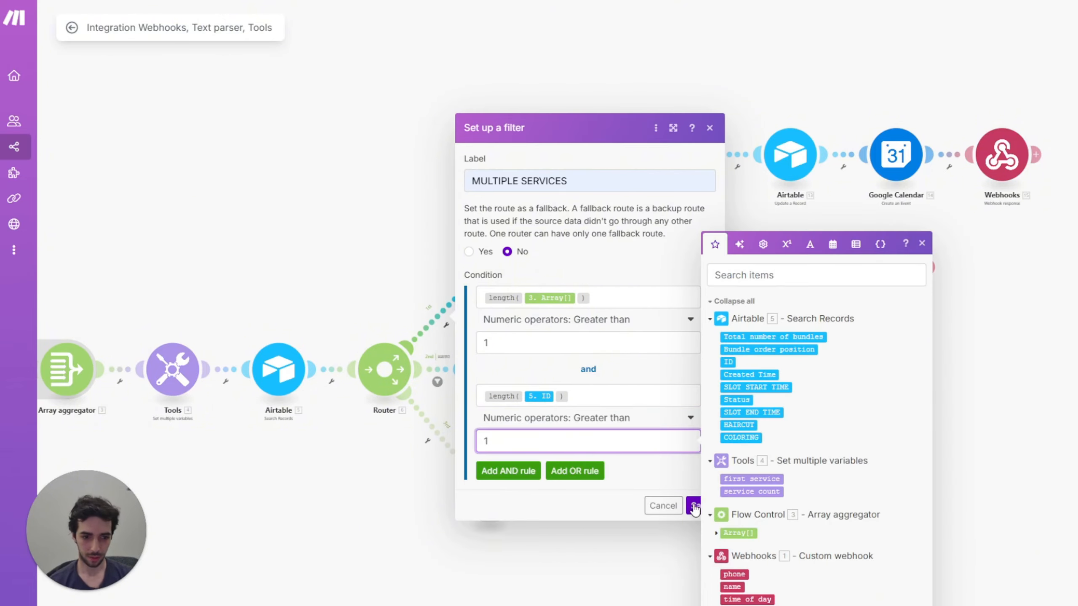
{"action": "left_click", "coordinate": [694, 507]}
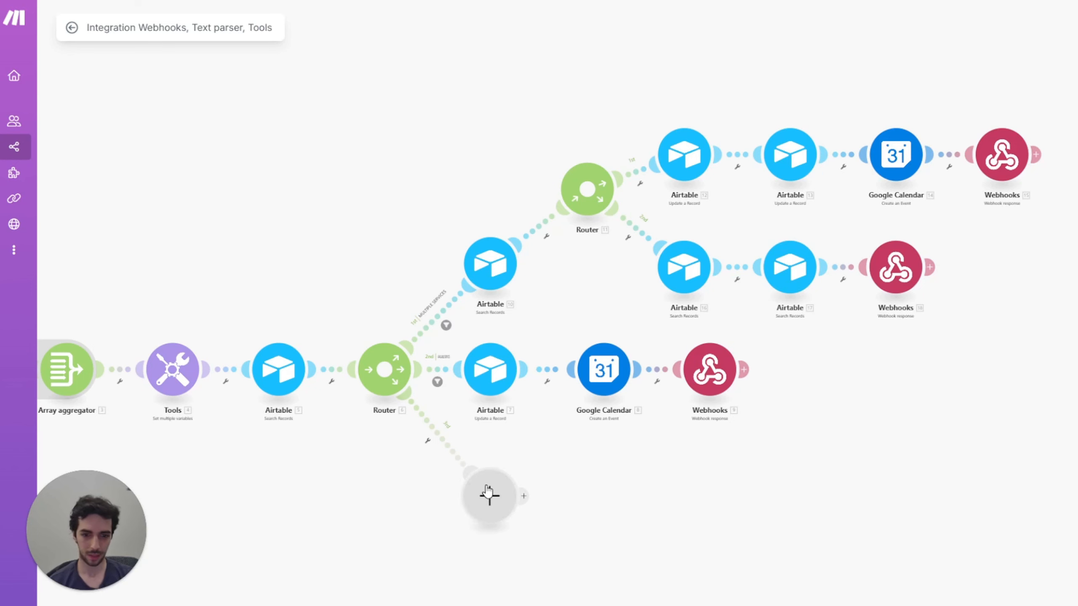
Step: Set up a filter on the third route labelled Service Unavailable
{"action": "left_click", "coordinate": [427, 441]}
{"action": "left_click", "coordinate": [420, 458]}
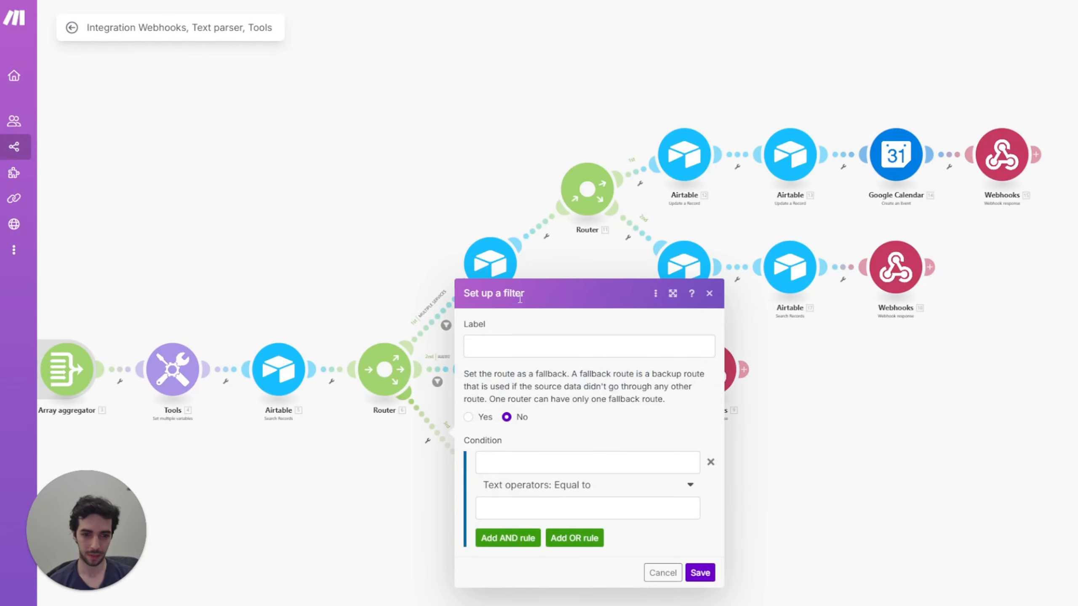
{"action": "left_click", "coordinate": [512, 348]}
{"action": "type", "text": "servi"}
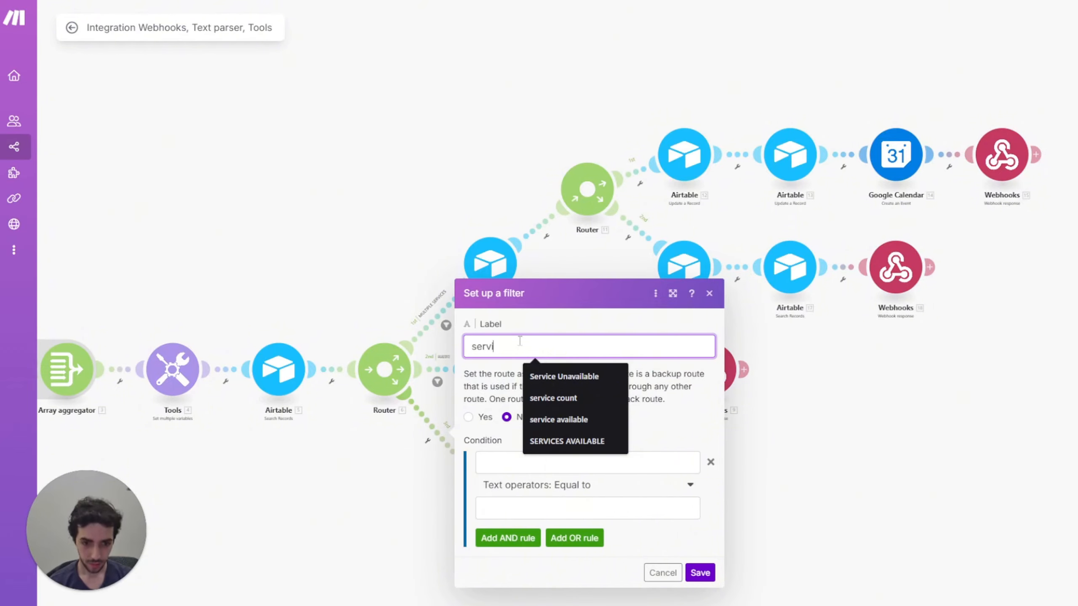
{"action": "left_click", "coordinate": [563, 376]}
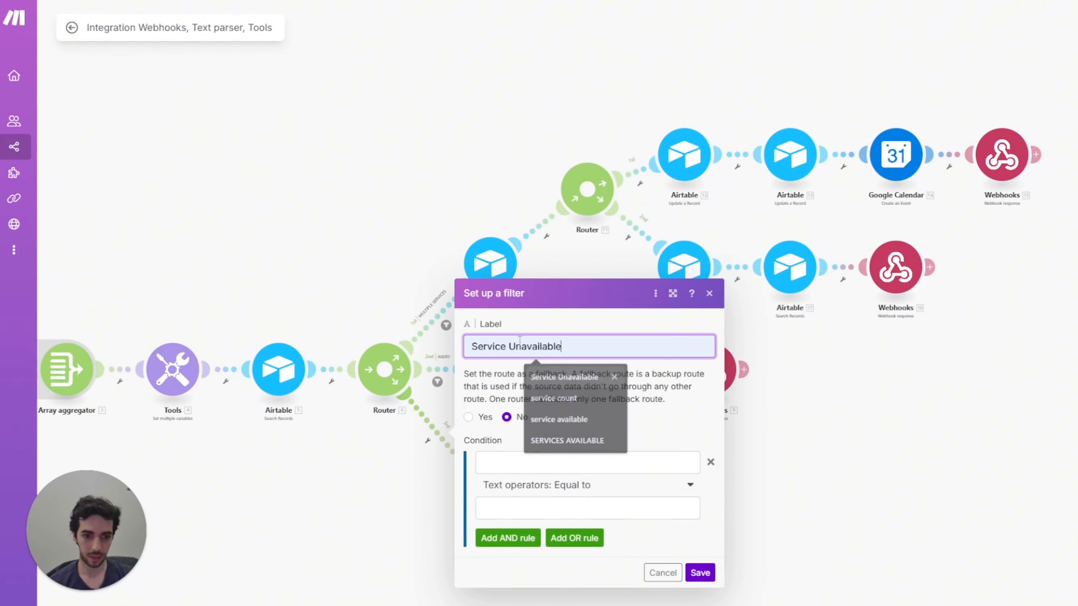
Step: Set the condition length(5. ID) Numeric Equal to 0 and add an AND rule
{"action": "left_click", "coordinate": [509, 462]}
{"action": "type", "text": "length("}
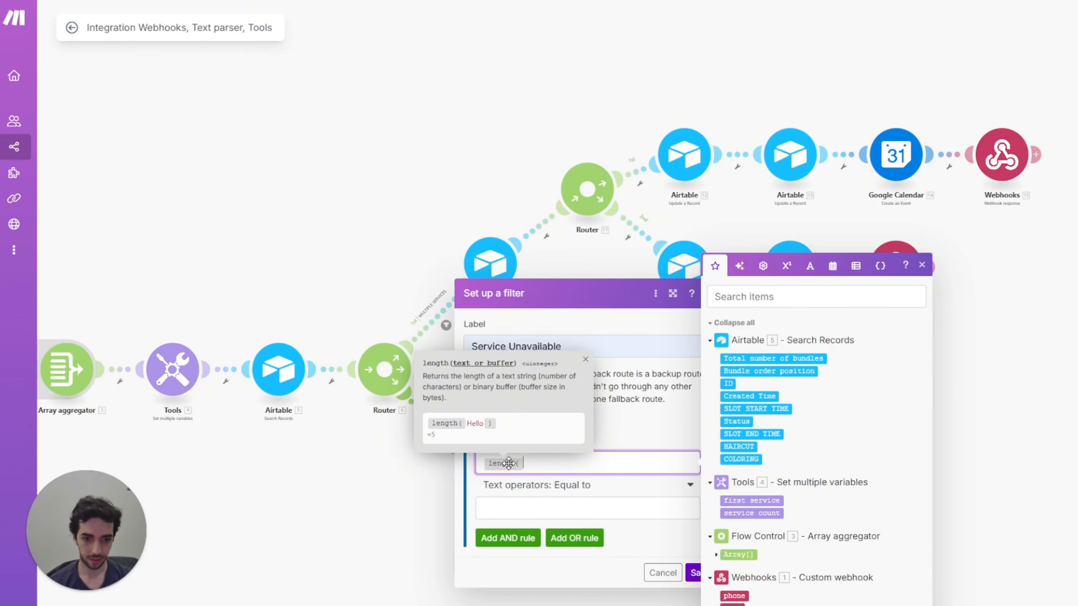
{"action": "left_click", "coordinate": [729, 384]}
{"action": "type", "text": ")"}
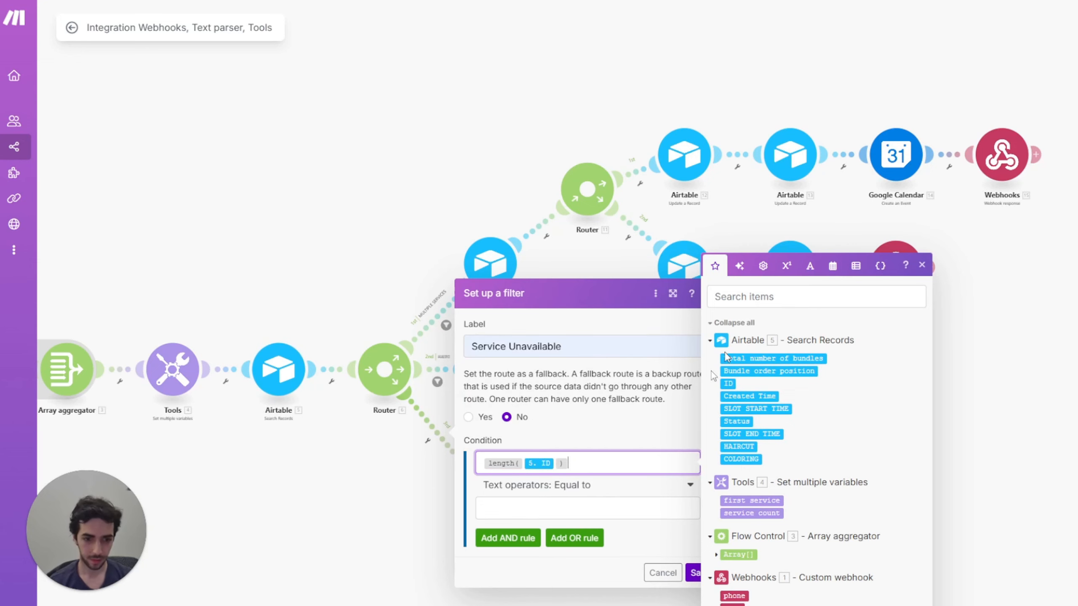
{"action": "left_click", "coordinate": [602, 485]}
{"action": "scroll", "coordinate": [571, 561], "scroll_direction": "down", "scroll_amount": 3}
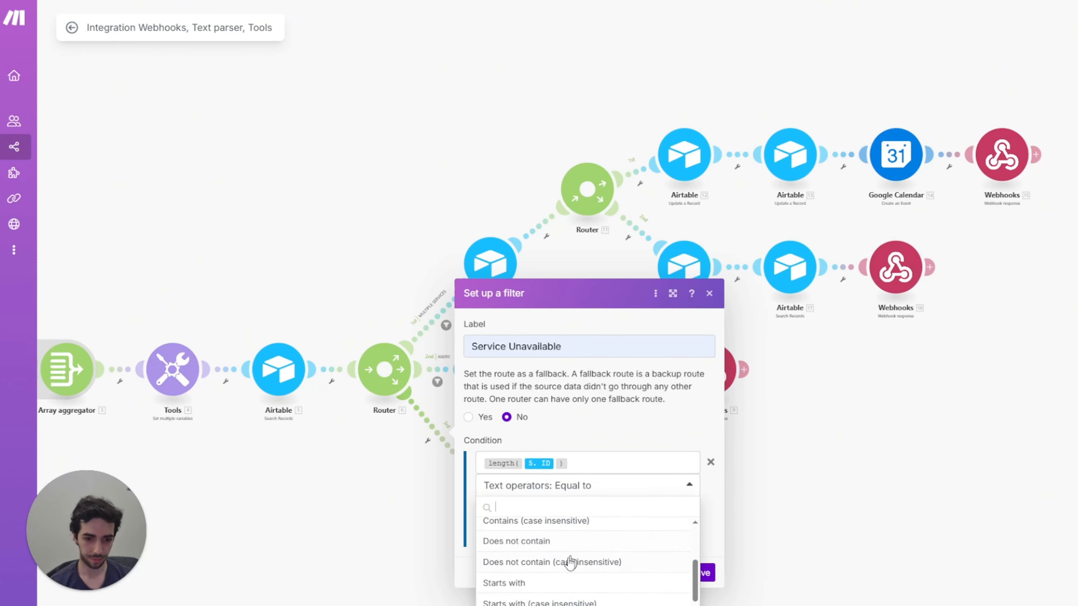
{"action": "scroll", "coordinate": [551, 565], "scroll_direction": "down", "scroll_amount": 4}
{"action": "left_click", "coordinate": [519, 603]}
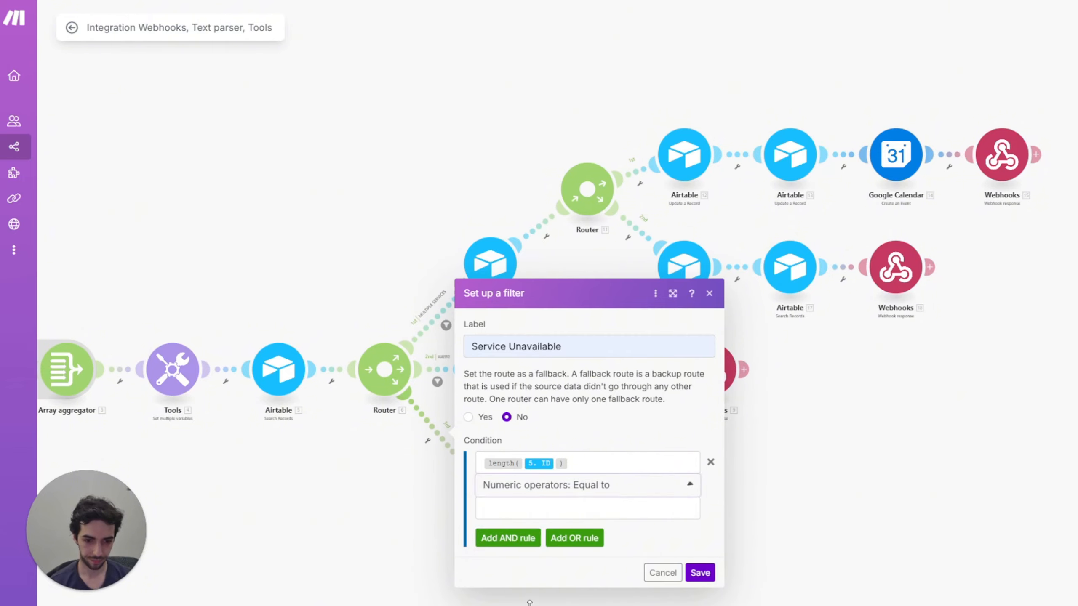
{"action": "left_click", "coordinate": [545, 508]}
{"action": "type", "text": "0"}
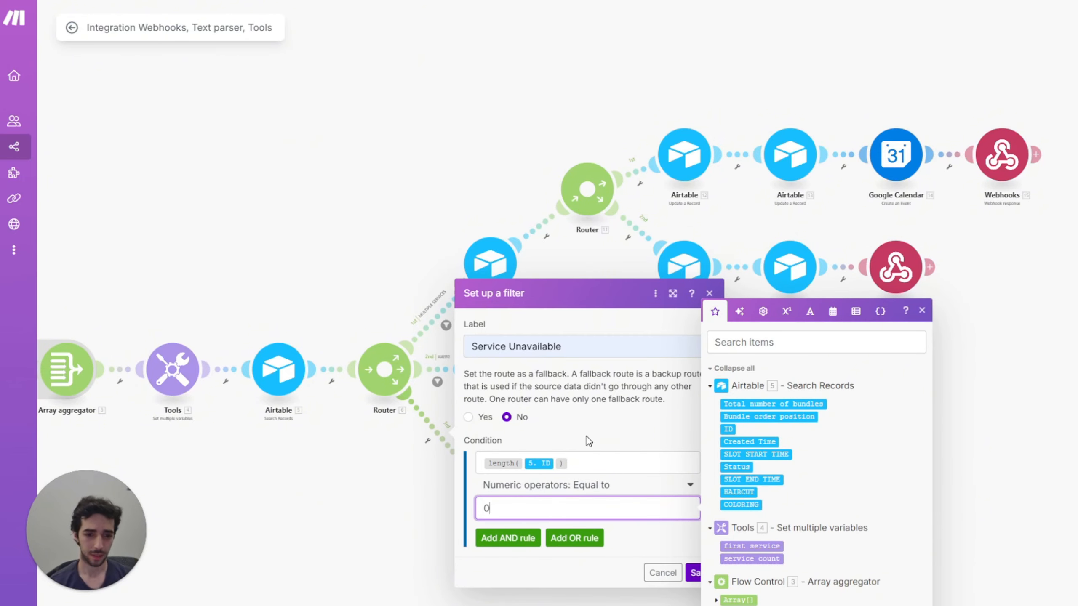
{"action": "left_click", "coordinate": [503, 538]}
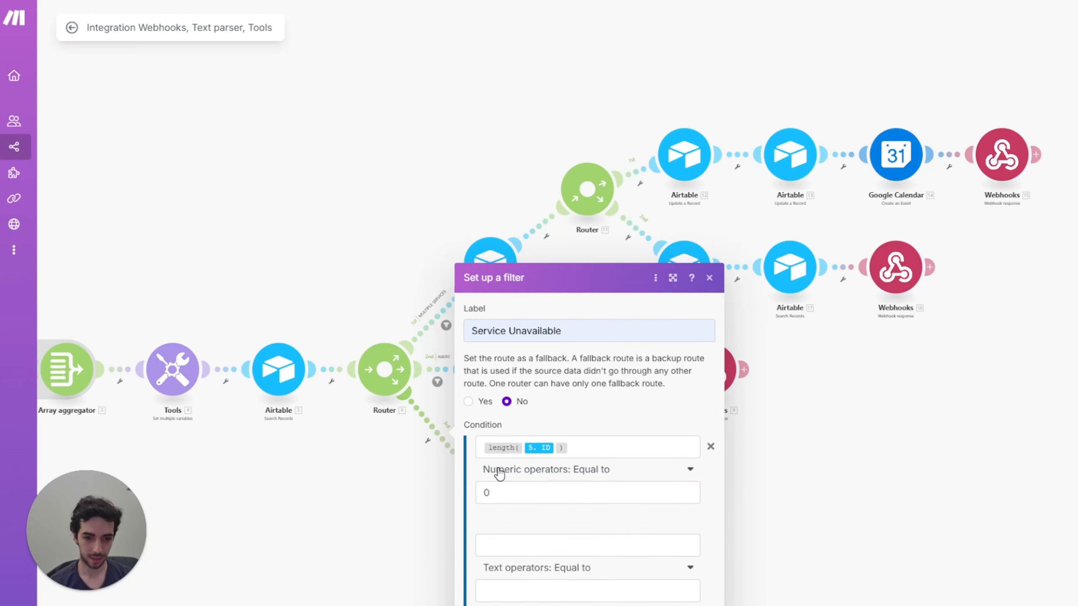
{"action": "left_click", "coordinate": [526, 510]}
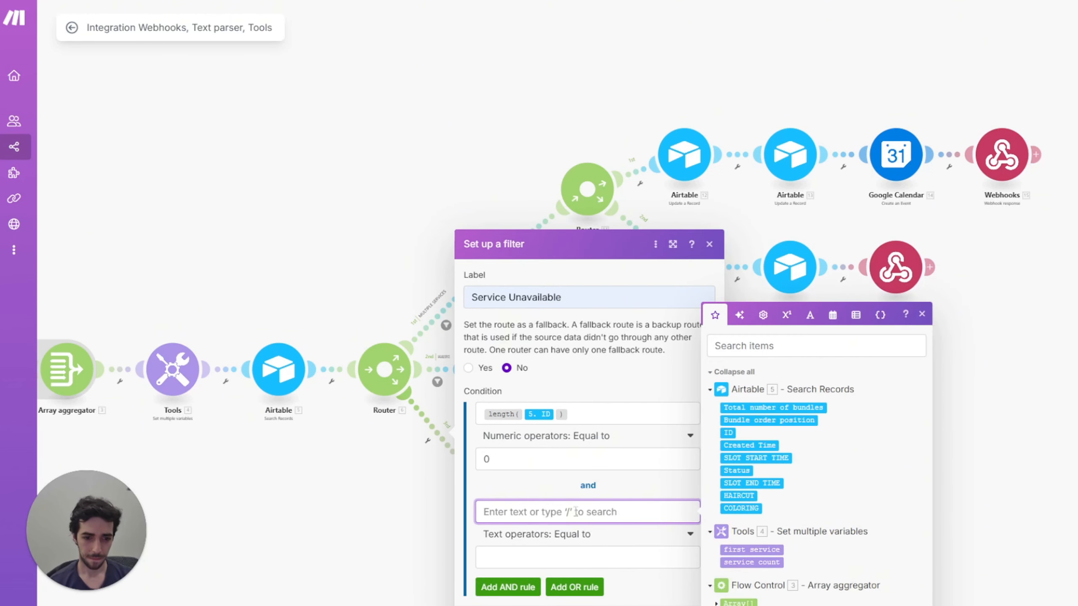
{"action": "key", "text": "Escape"}
{"action": "key", "text": "Escape"}
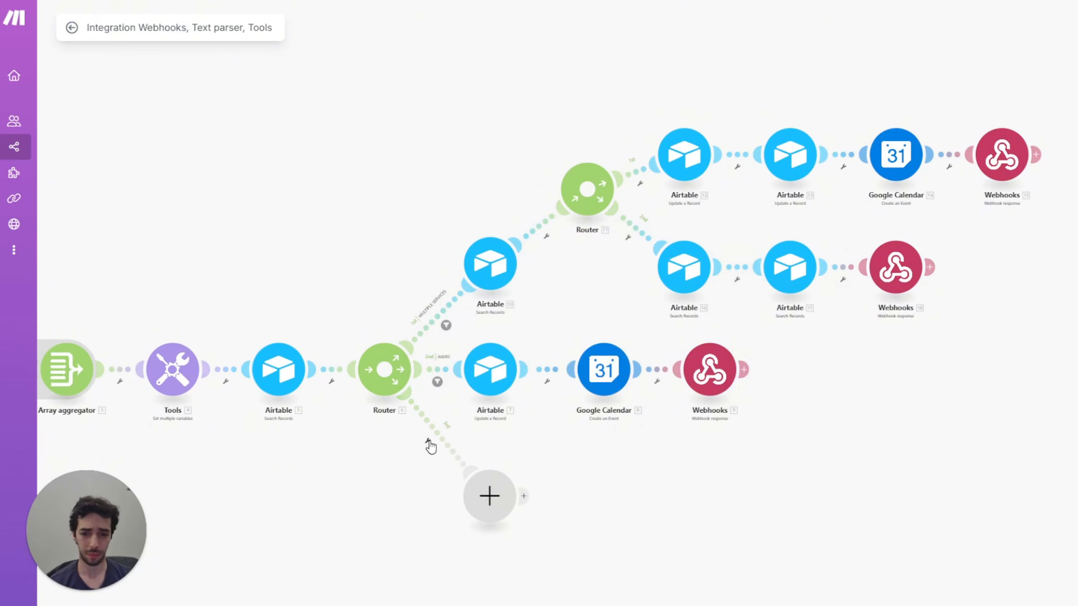
Step: Add an Airtable Search Records module on the hair saloon base's Table 1
{"action": "left_click", "coordinate": [488, 496]}
{"action": "left_click", "coordinate": [583, 424]}
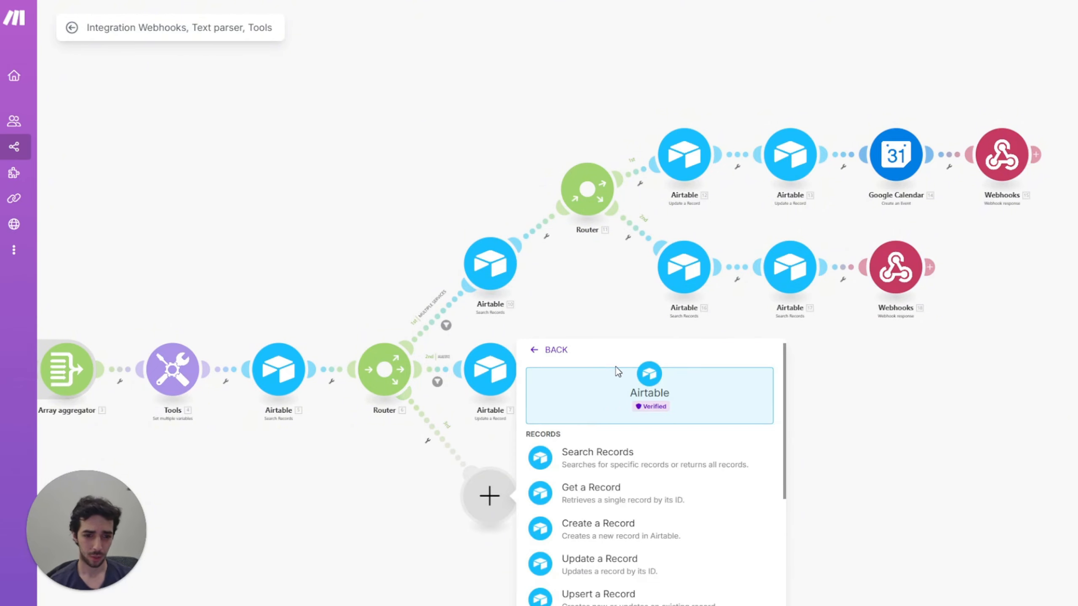
{"action": "left_click", "coordinate": [605, 452]}
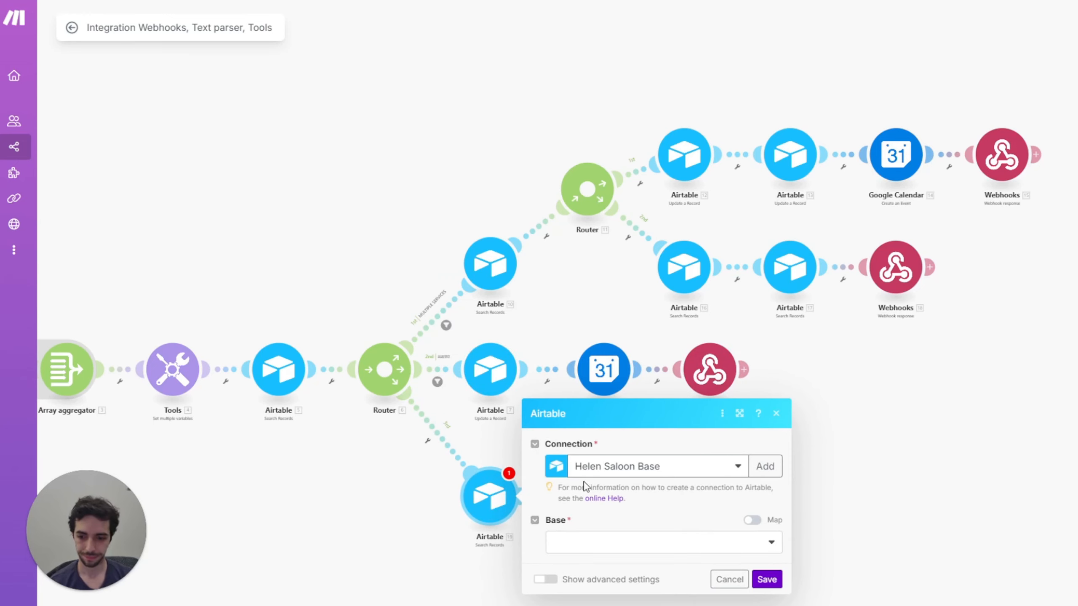
{"action": "left_click", "coordinate": [627, 545]}
{"action": "left_click", "coordinate": [604, 571]}
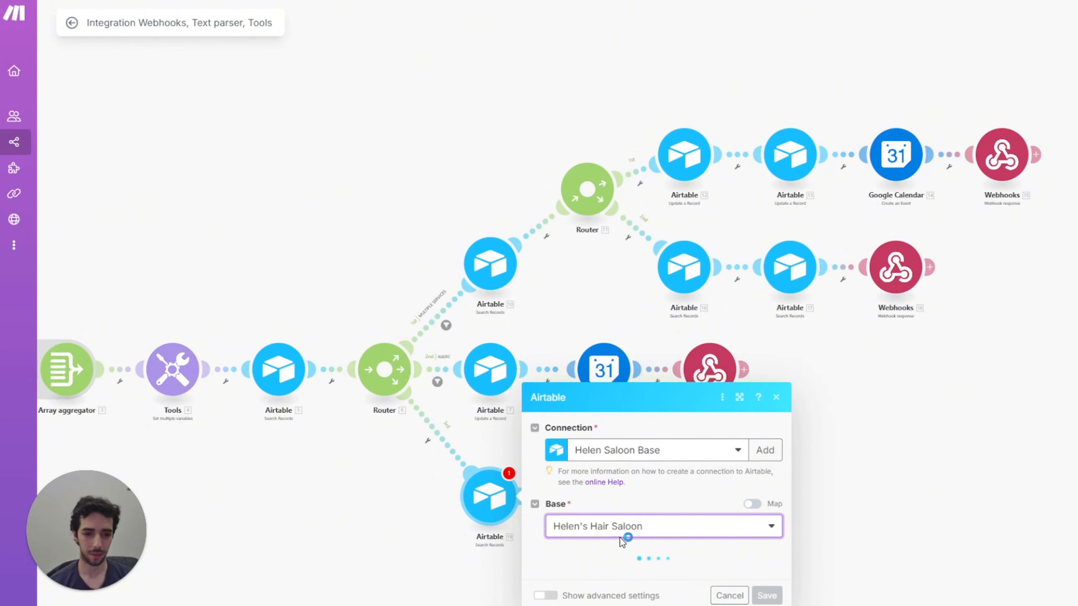
{"action": "left_click", "coordinate": [594, 485]}
{"action": "left_click", "coordinate": [594, 496]}
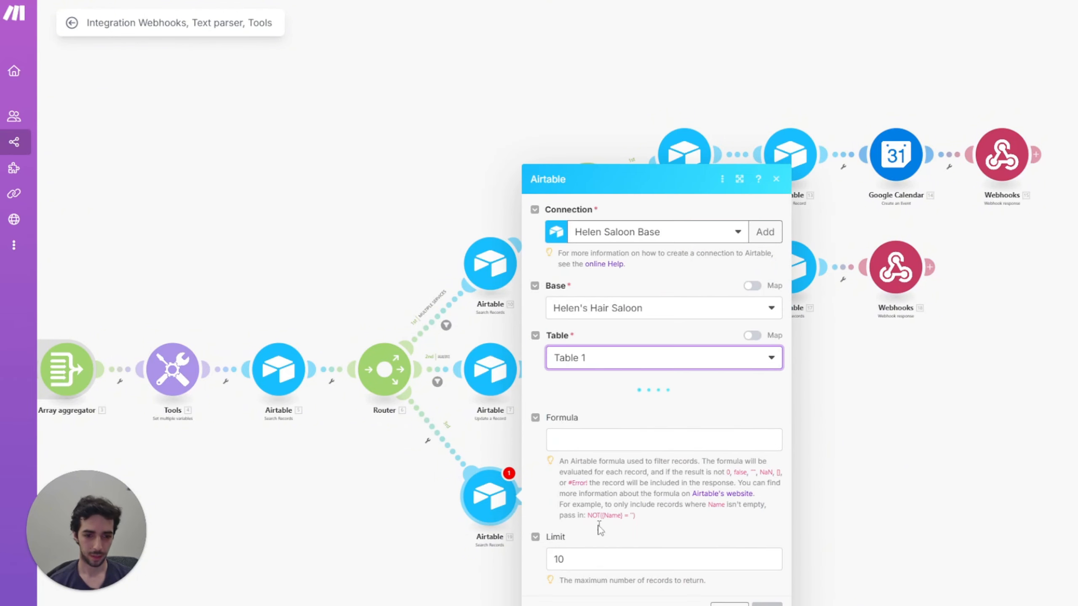
Step: Paste the slot-filtering formula into the Formula field and confirm the module
{"action": "left_click", "coordinate": [594, 562]}
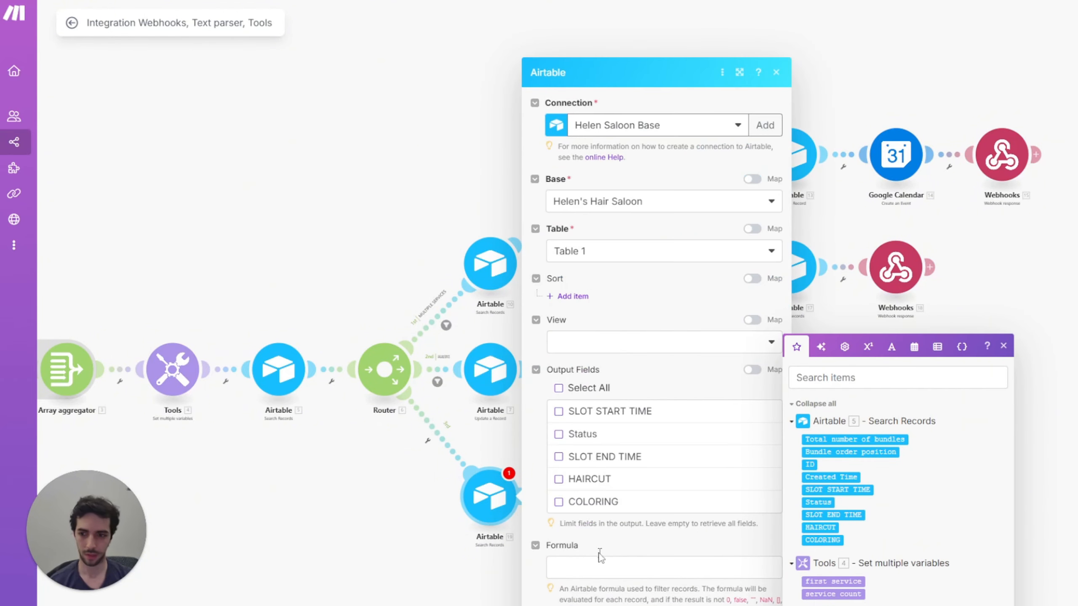
{"action": "left_click", "coordinate": [632, 570]}
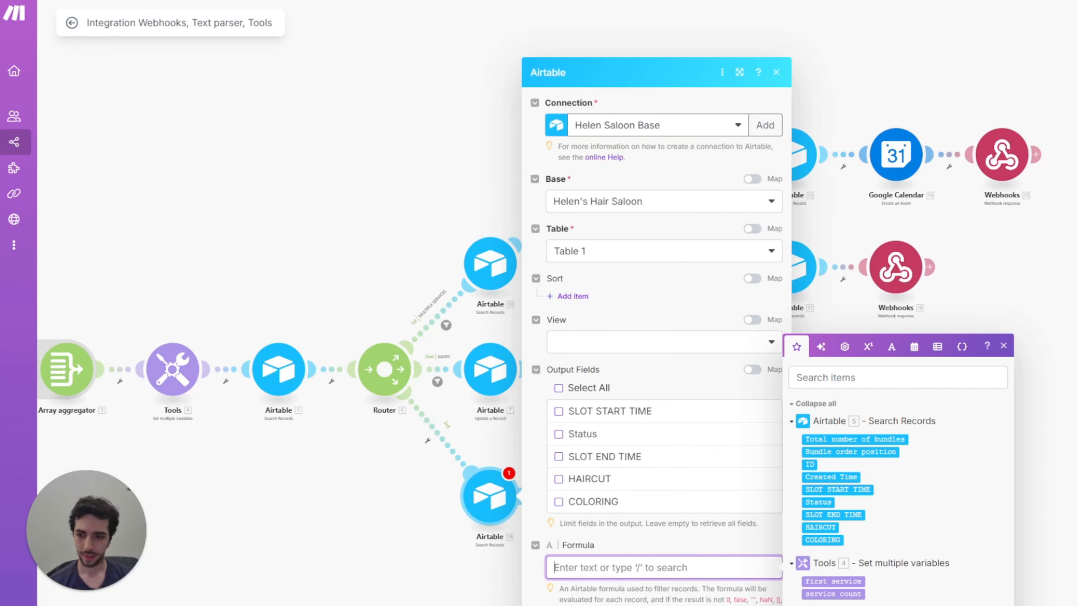
{"action": "key", "text": "Escape"}
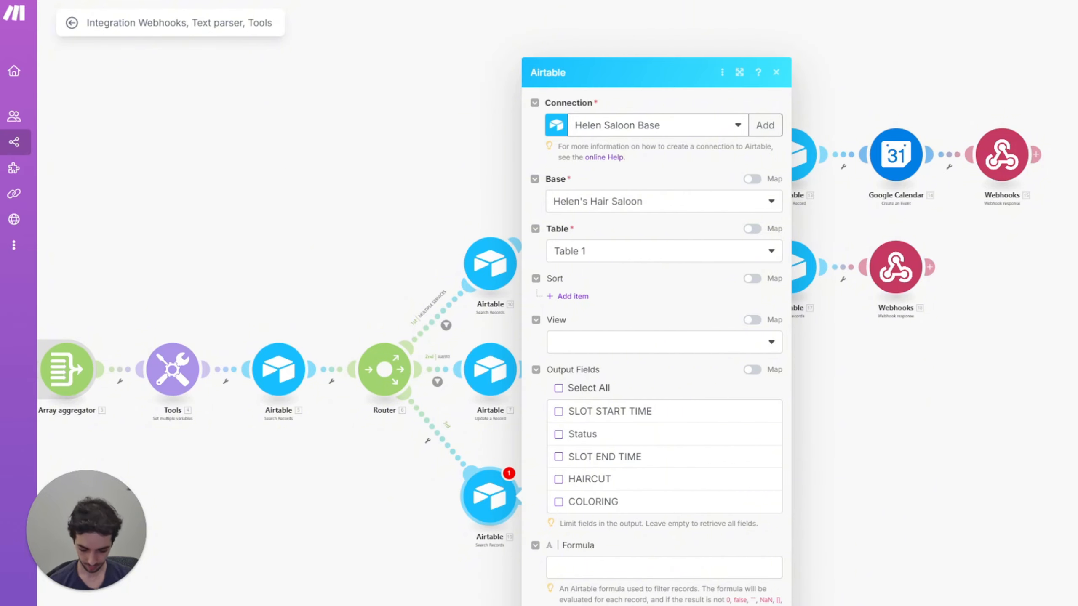
{"action": "left_click", "coordinate": [618, 568]}
{"action": "key", "text": "ctrl+v"}
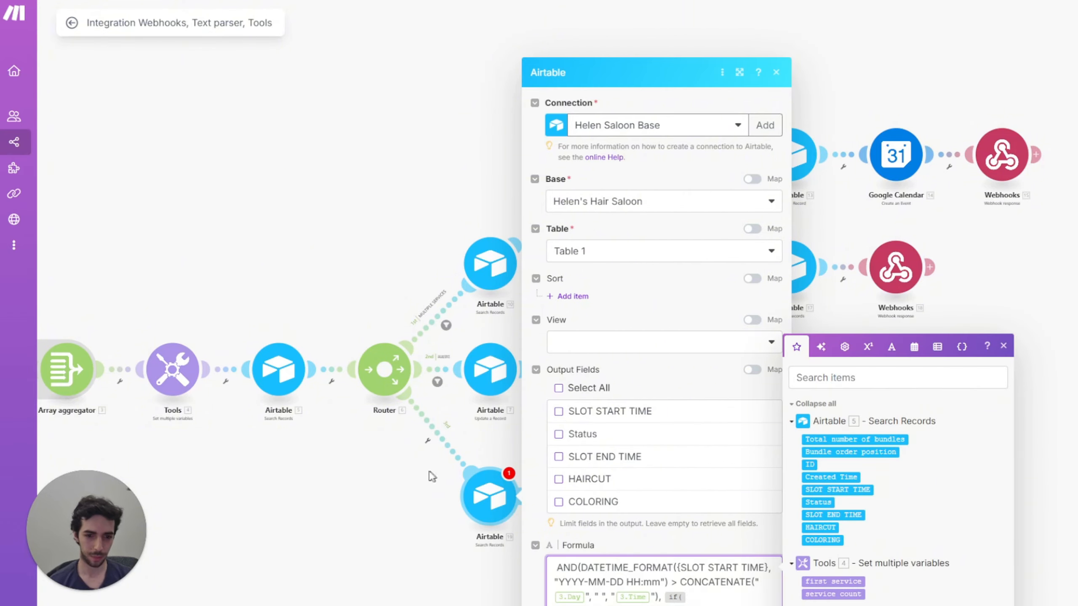
{"action": "left_click", "coordinate": [430, 473]}
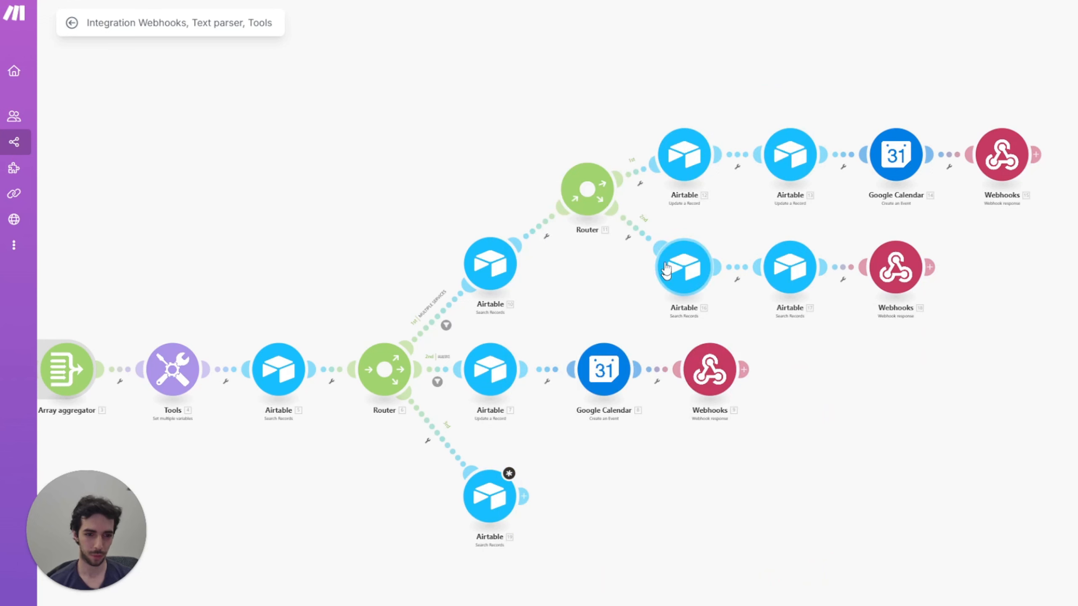
Step: Swap the formula's Day/Time for 1. calendar day/time of day and use 4. first service, then save
{"action": "left_click", "coordinate": [510, 515]}
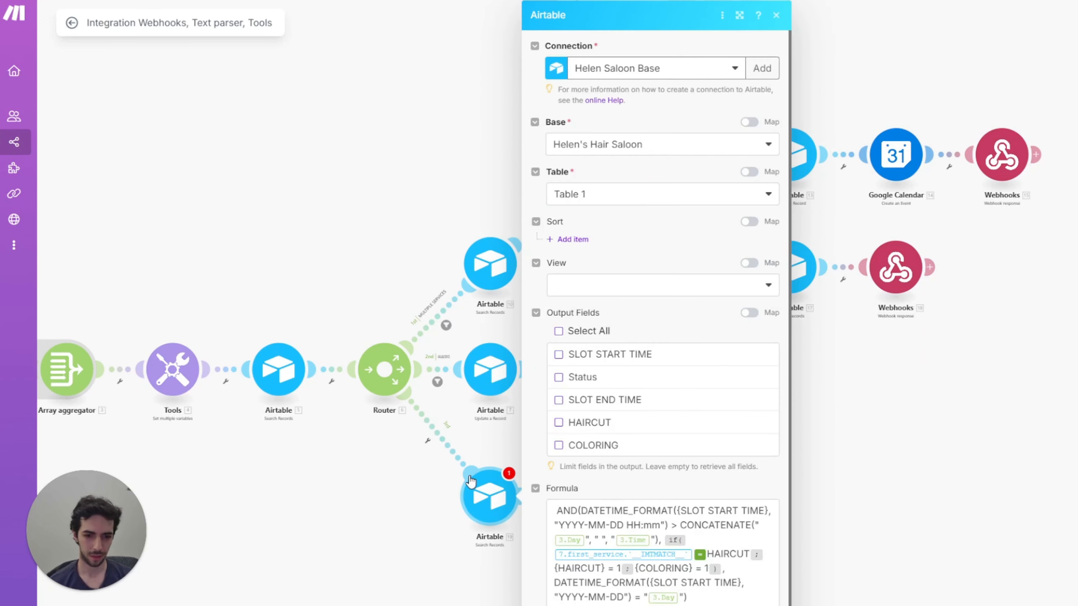
{"action": "left_click", "coordinate": [582, 540]}
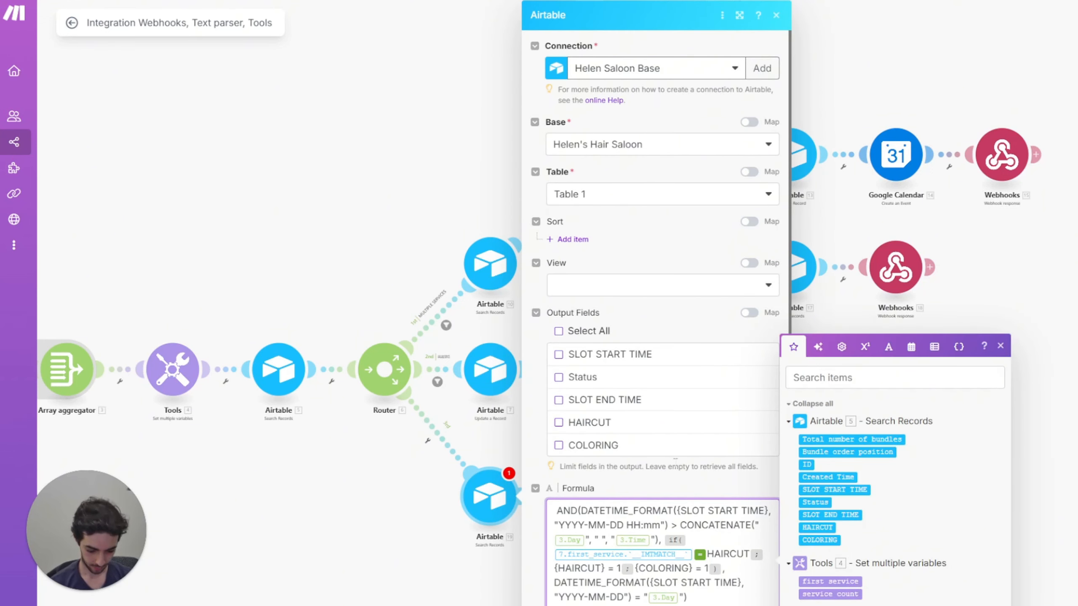
{"action": "key", "text": "BackSpace"}
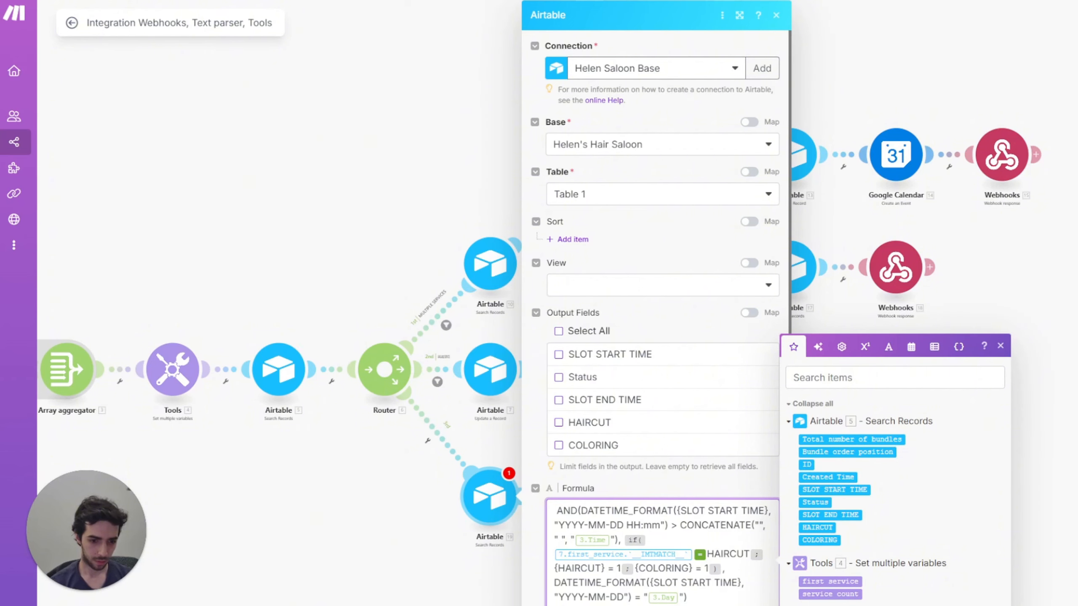
{"action": "type", "text": "1. calendar day"}
{"action": "key", "text": "BackSpace"}
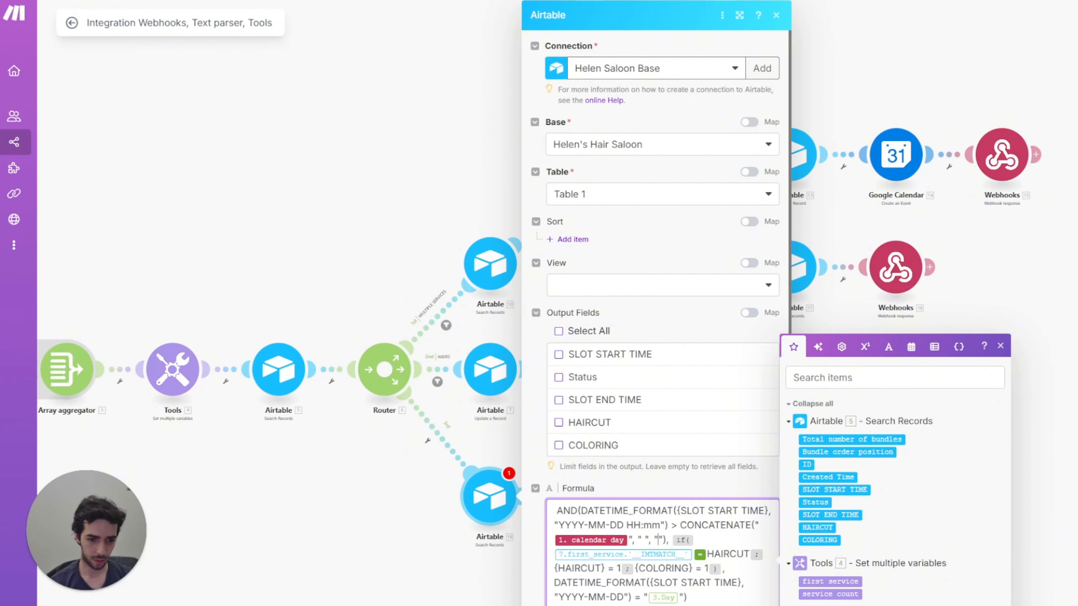
{"action": "key", "text": "ctrl+v"}
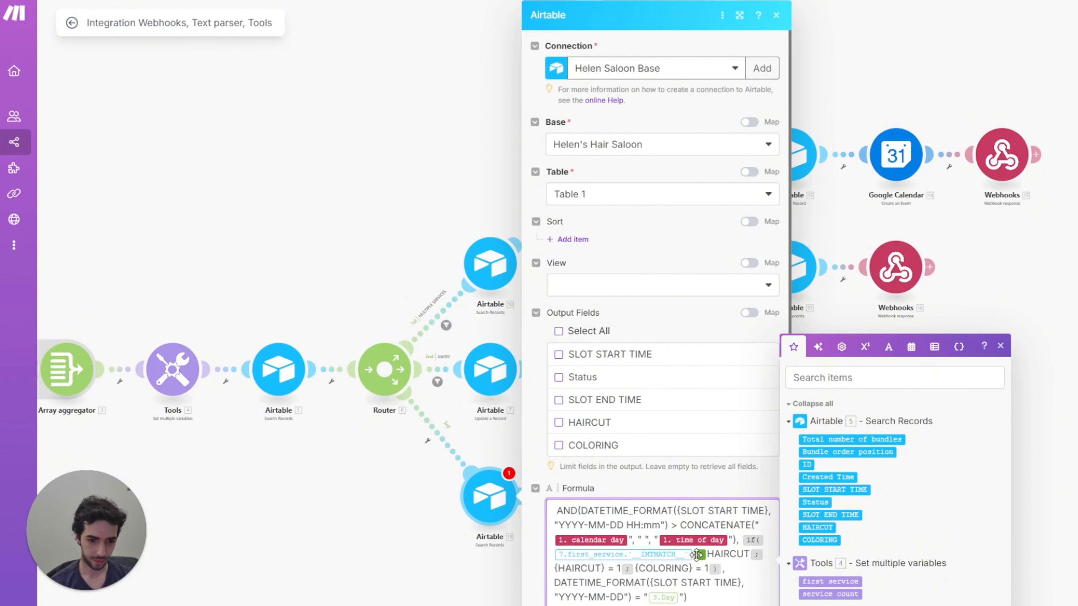
{"action": "left_click", "coordinate": [694, 557]}
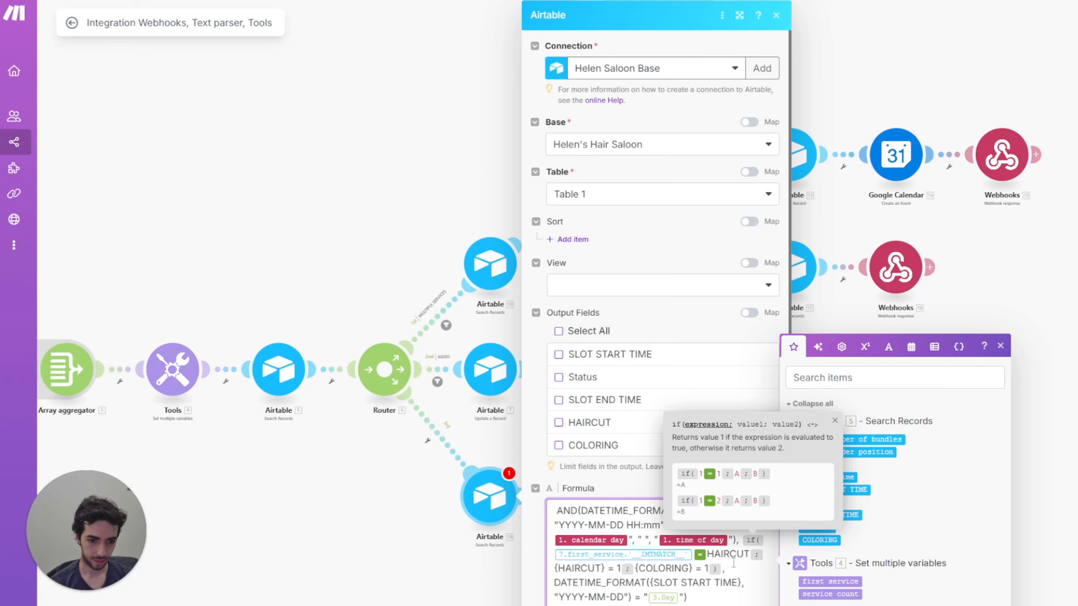
{"action": "left_click", "coordinate": [827, 582]}
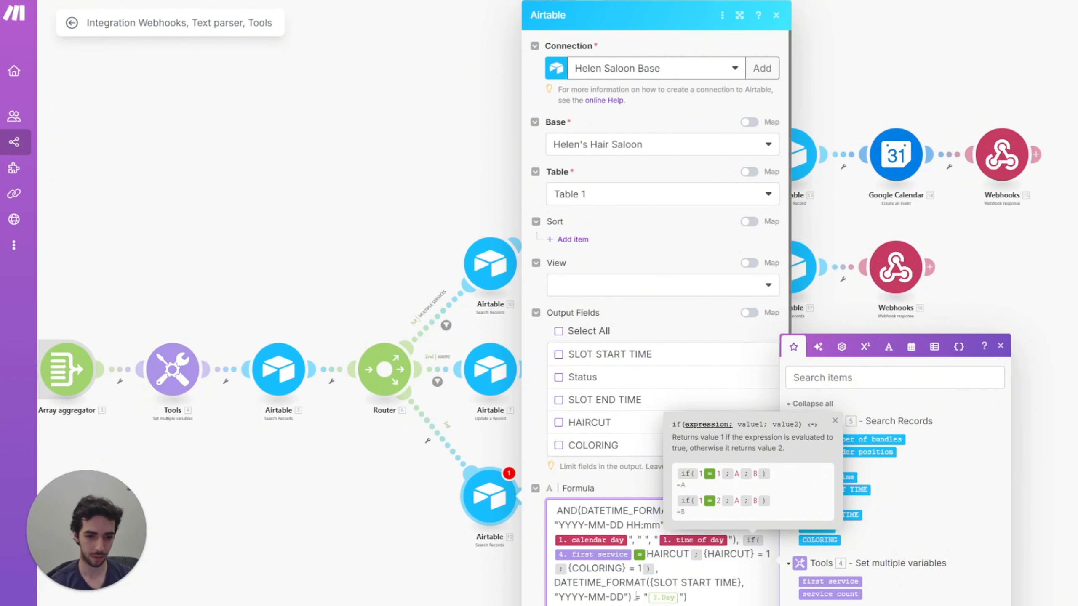
{"action": "left_click", "coordinate": [680, 599]}
{"action": "key", "text": "BackSpace"}
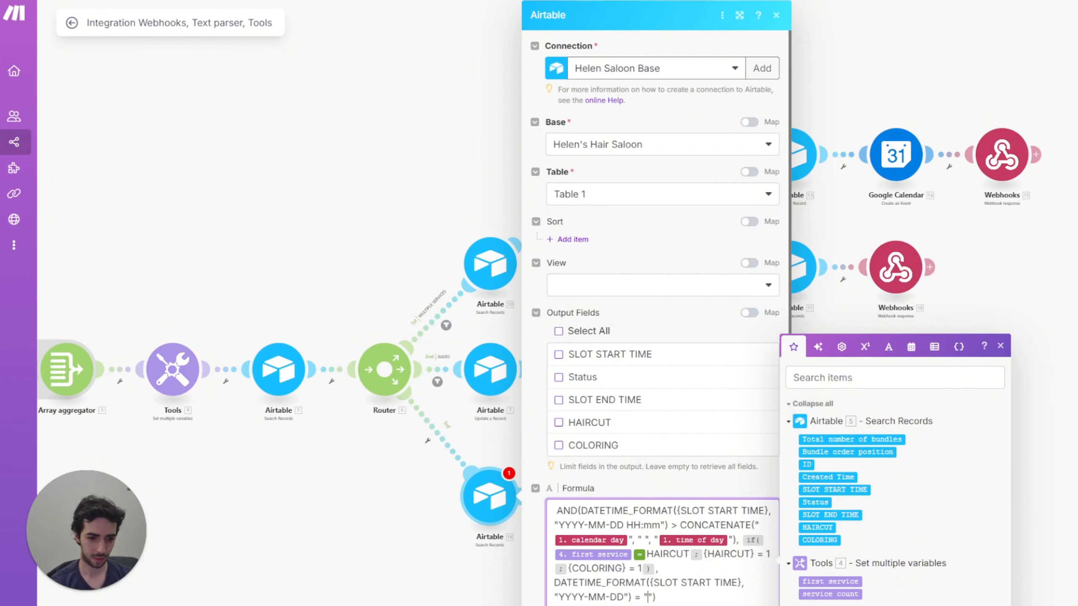
{"action": "type", "text": "1. calendar day"}
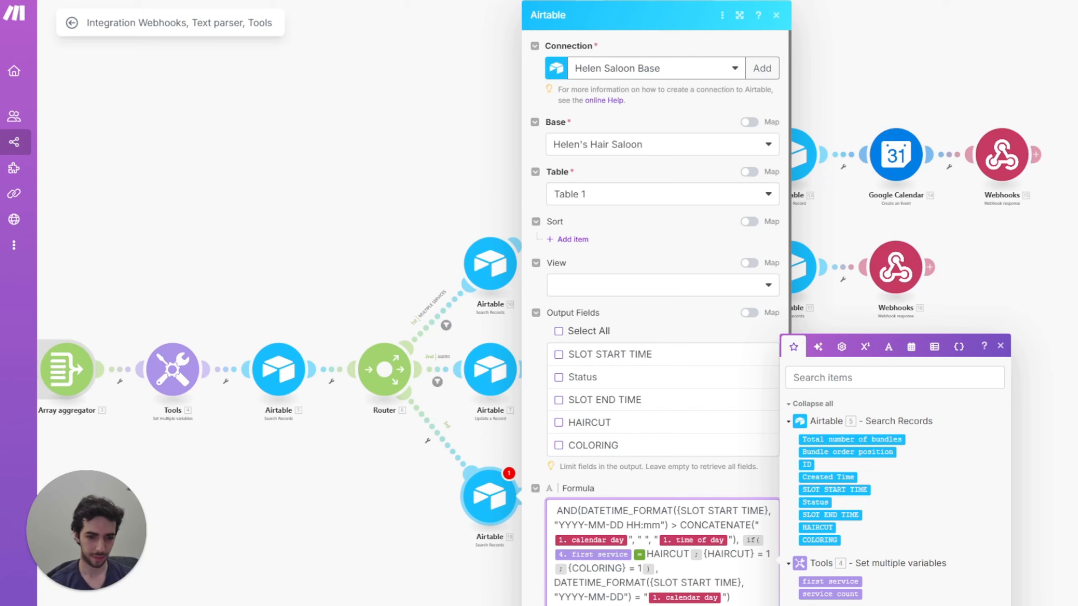
{"action": "left_click", "coordinate": [263, 285]}
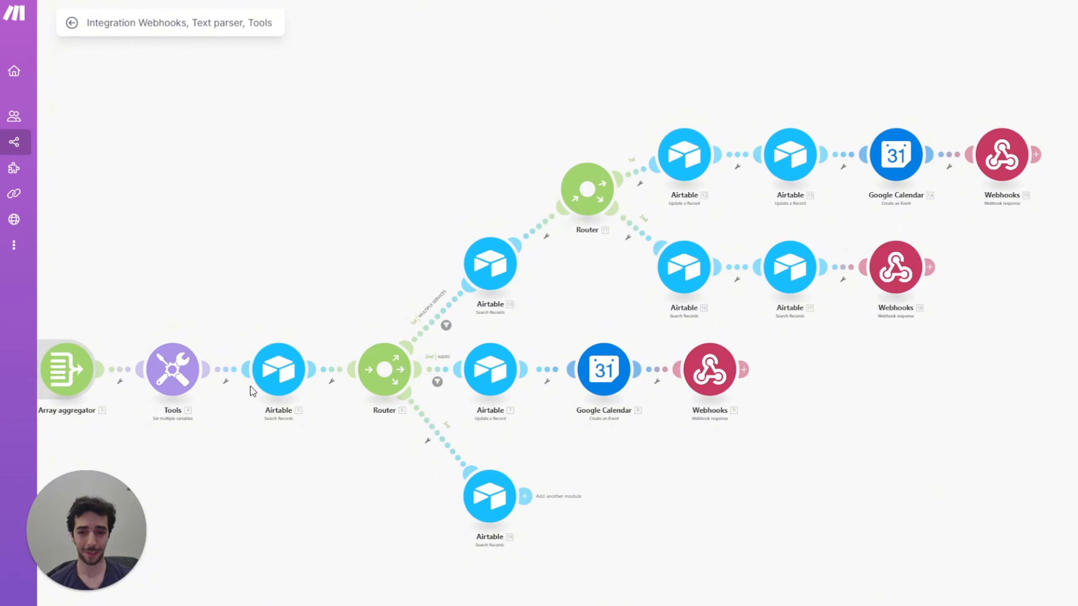
Step: Add a Flow Control router after Airtable 19 and arrange its two empty branches
{"action": "left_click_drag", "start_coordinate": [383, 289], "coordinate": [284, 248]}
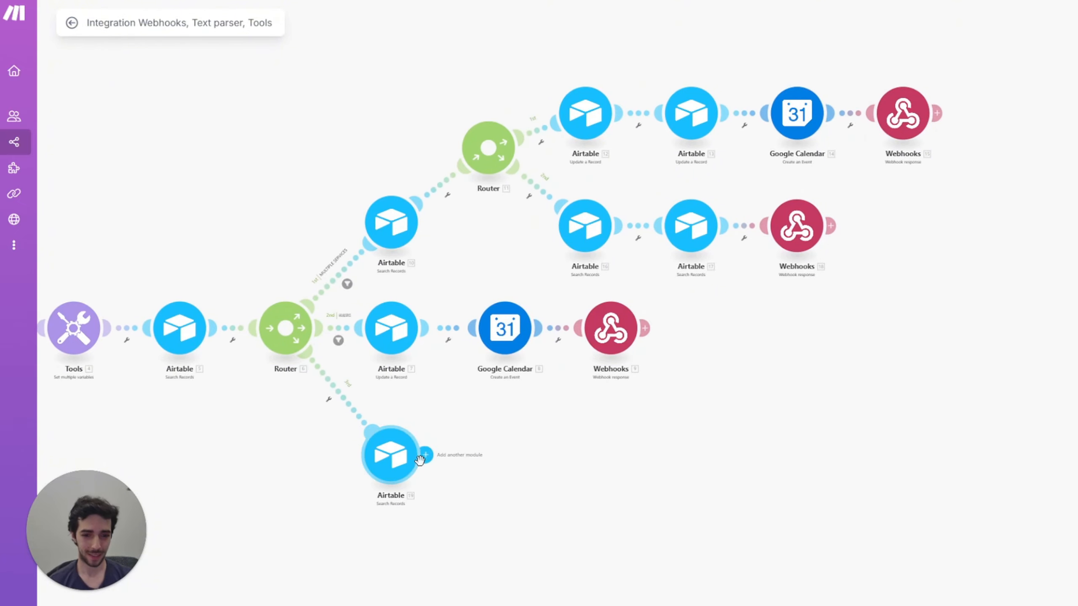
{"action": "mouse_move", "coordinate": [441, 469]}
{"action": "left_click", "coordinate": [494, 458]}
{"action": "left_click", "coordinate": [594, 518]}
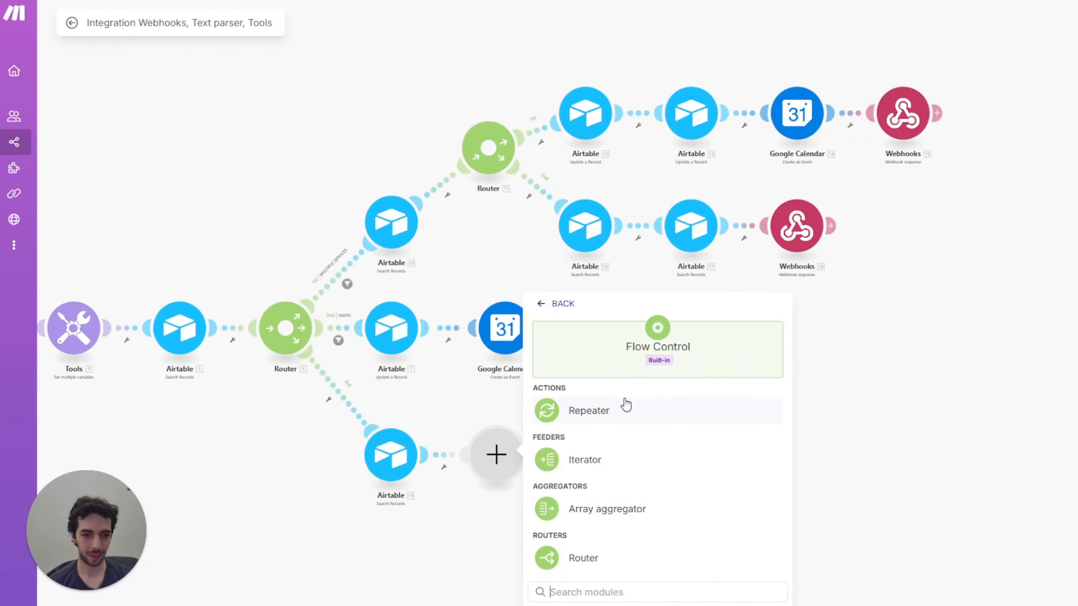
{"action": "left_click", "coordinate": [586, 559]}
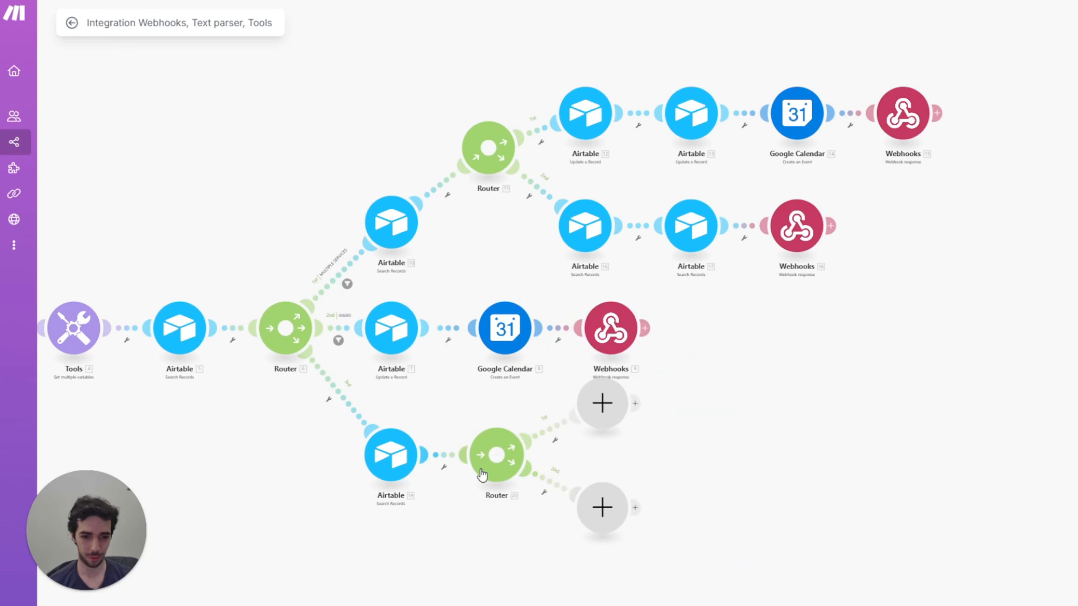
{"action": "left_click_drag", "start_coordinate": [613, 514], "coordinate": [594, 561]}
{"action": "left_click_drag", "start_coordinate": [598, 418], "coordinate": [598, 464]}
Step: Set up a filter on Router 20's first route labelled SINGLE SERVICE
{"action": "left_click", "coordinate": [550, 463]}
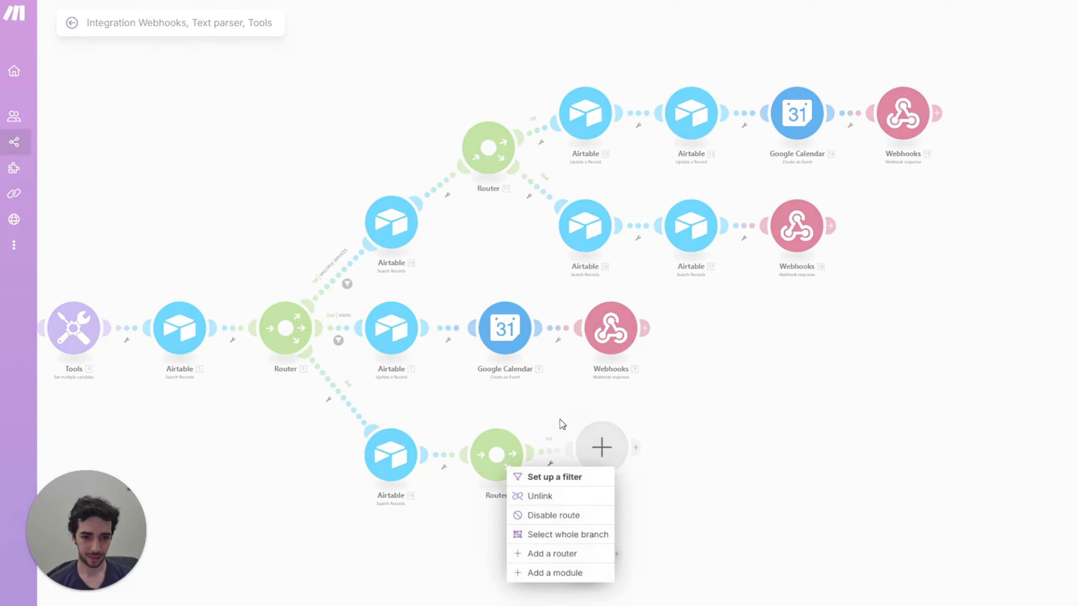
{"action": "left_click", "coordinate": [554, 477]}
{"action": "left_click", "coordinate": [652, 360]}
{"action": "type", "text": "s"}
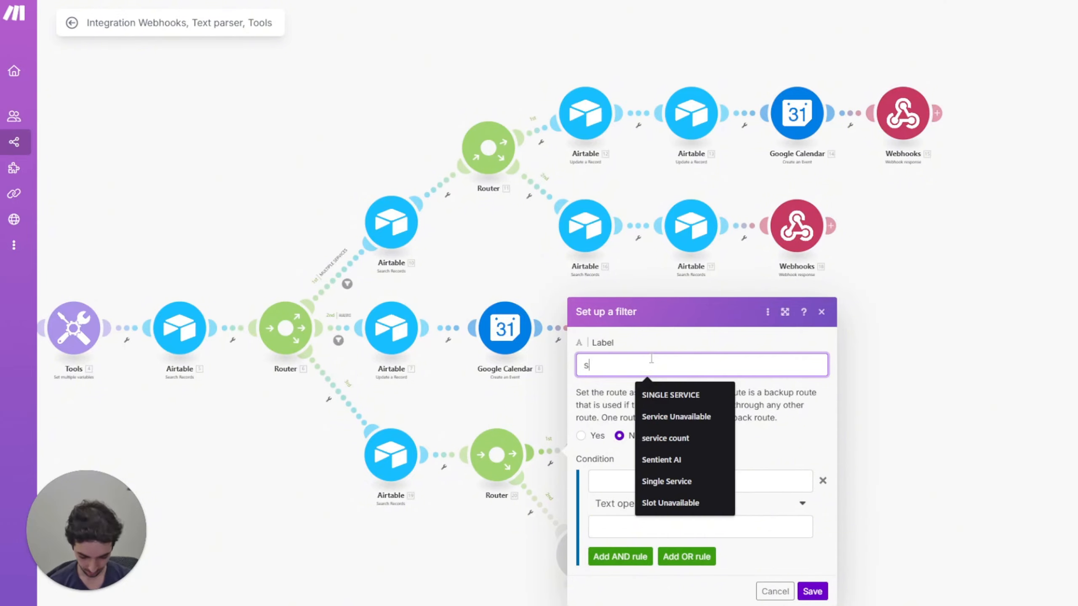
{"action": "type", "text": "ingle serv"}
{"action": "key", "text": "Down"}
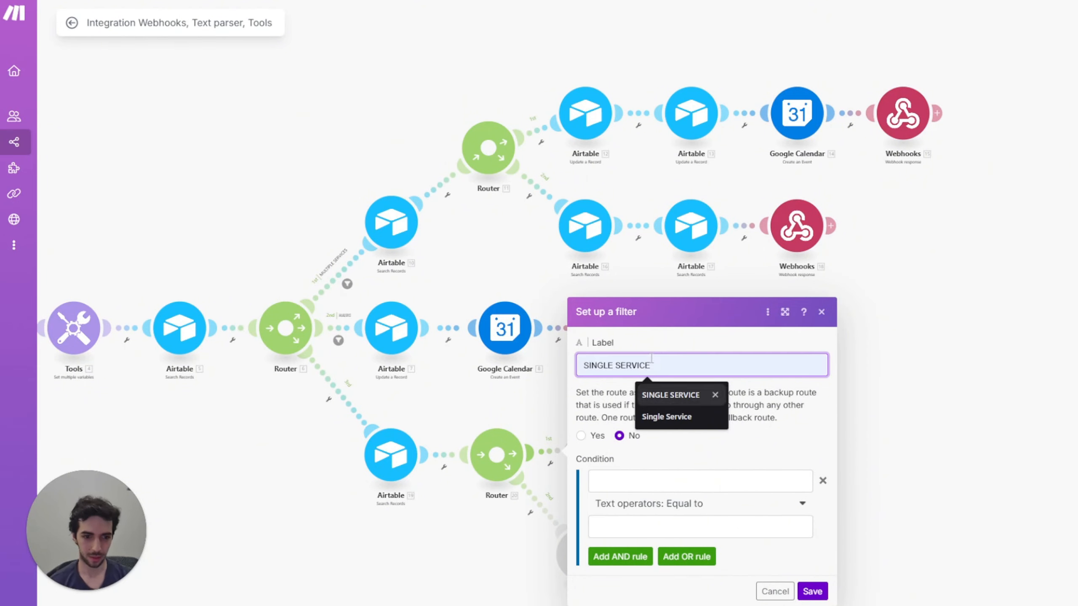
{"action": "key", "text": "Return"}
Step: Build the condition length(3. Array[]) with the Numeric Equal to operator
{"action": "left_click", "coordinate": [657, 481]}
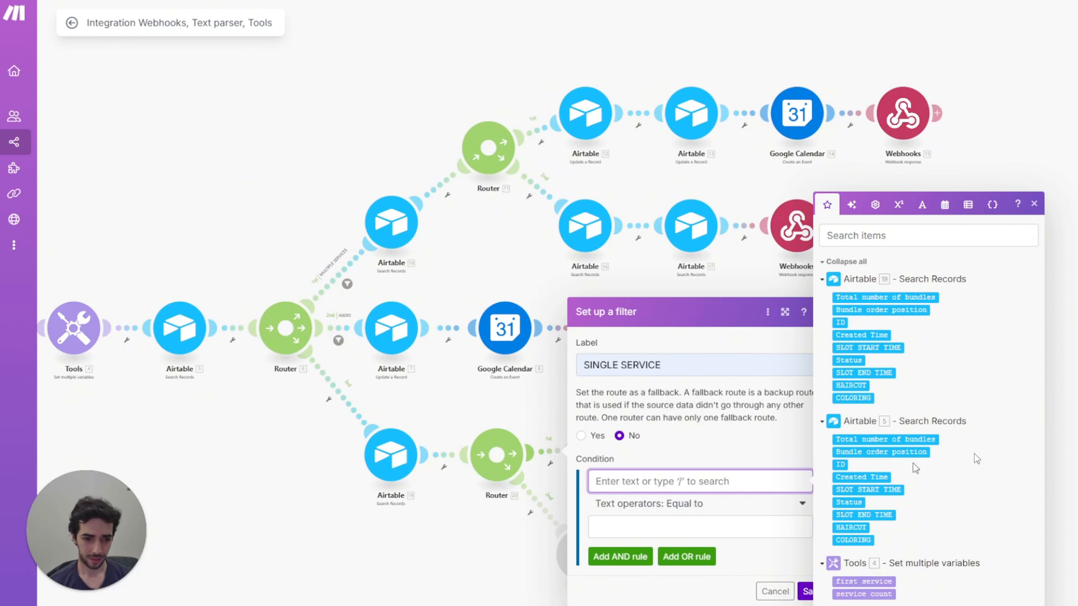
{"action": "type", "text": "length"}
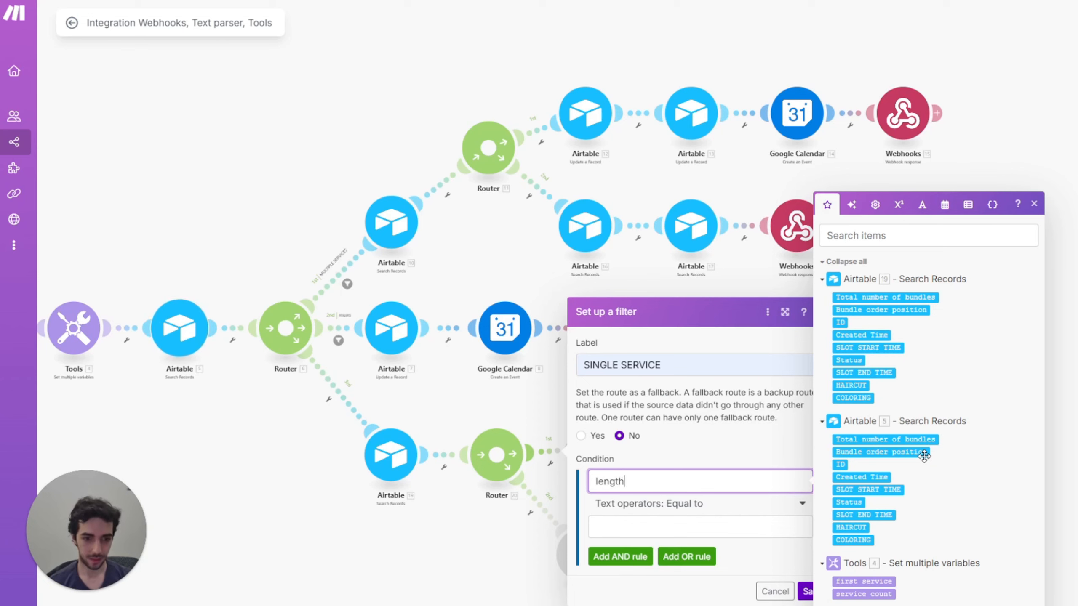
{"action": "type", "text": "("}
{"action": "left_click", "coordinate": [857, 605]}
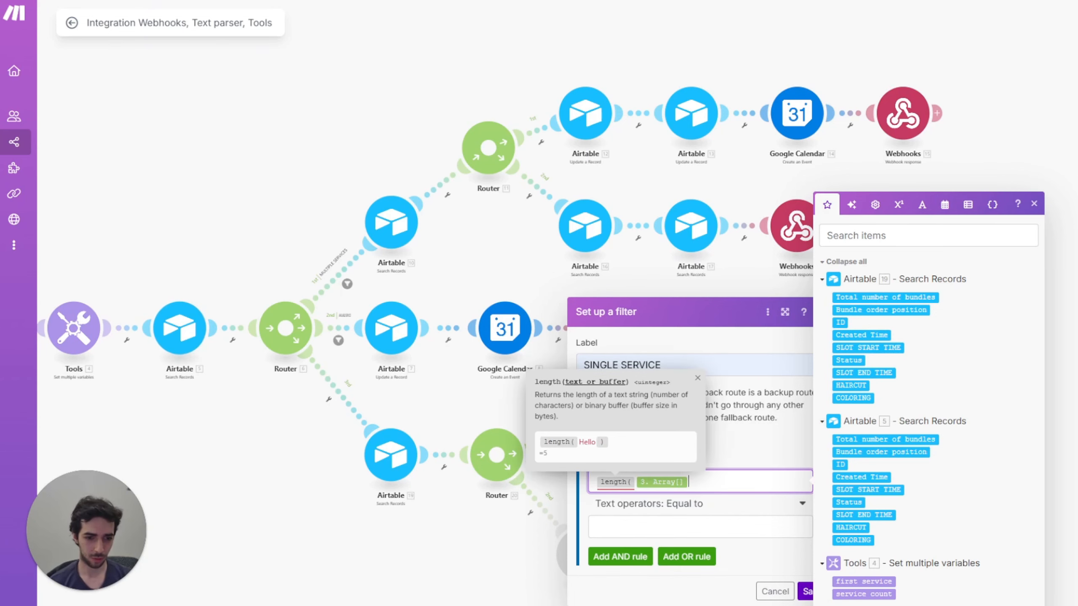
{"action": "type", "text": ")"}
{"action": "left_click", "coordinate": [705, 505]}
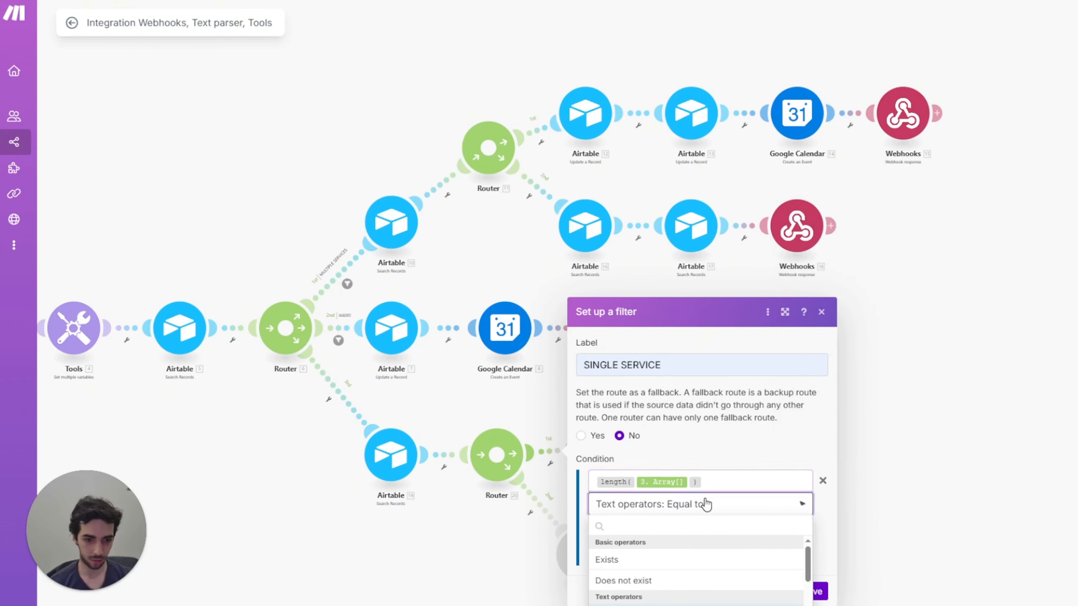
{"action": "scroll", "coordinate": [623, 577], "scroll_direction": "down", "scroll_amount": 10}
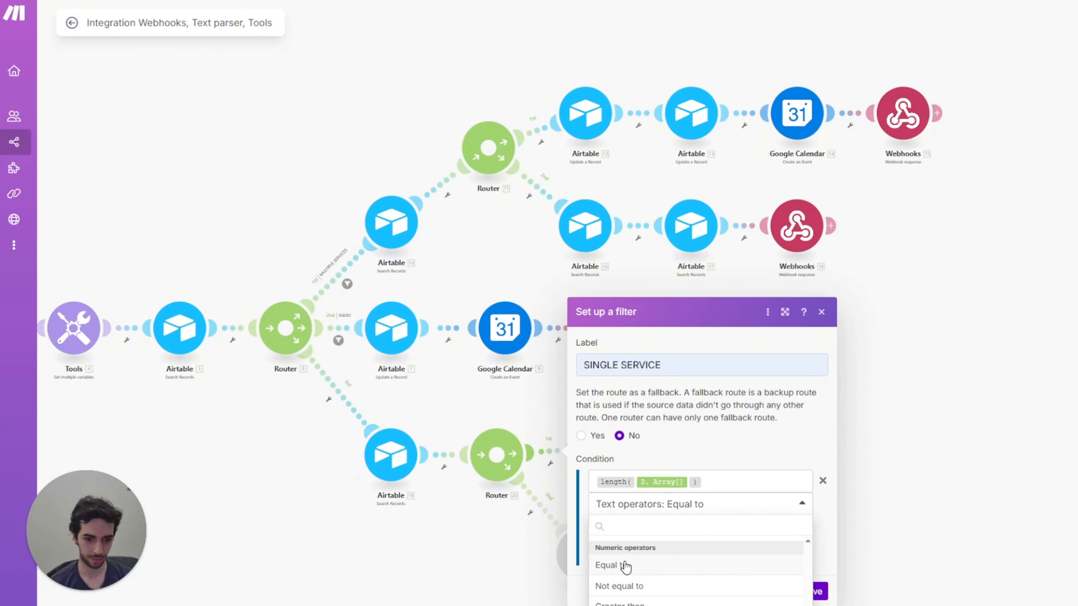
{"action": "left_click", "coordinate": [625, 566]}
Step: Save the SINGLE SERVICE filter and add a Webhook response module with status 404
{"action": "type", "text": "1"}
{"action": "left_click", "coordinate": [807, 594]}
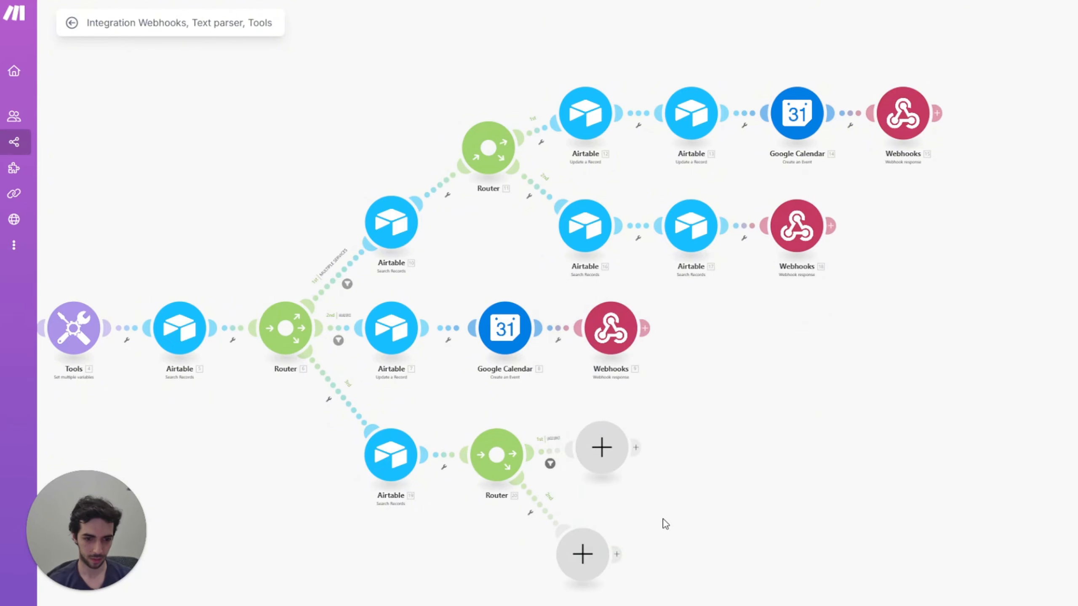
{"action": "left_click_drag", "start_coordinate": [600, 458], "coordinate": [602, 450]}
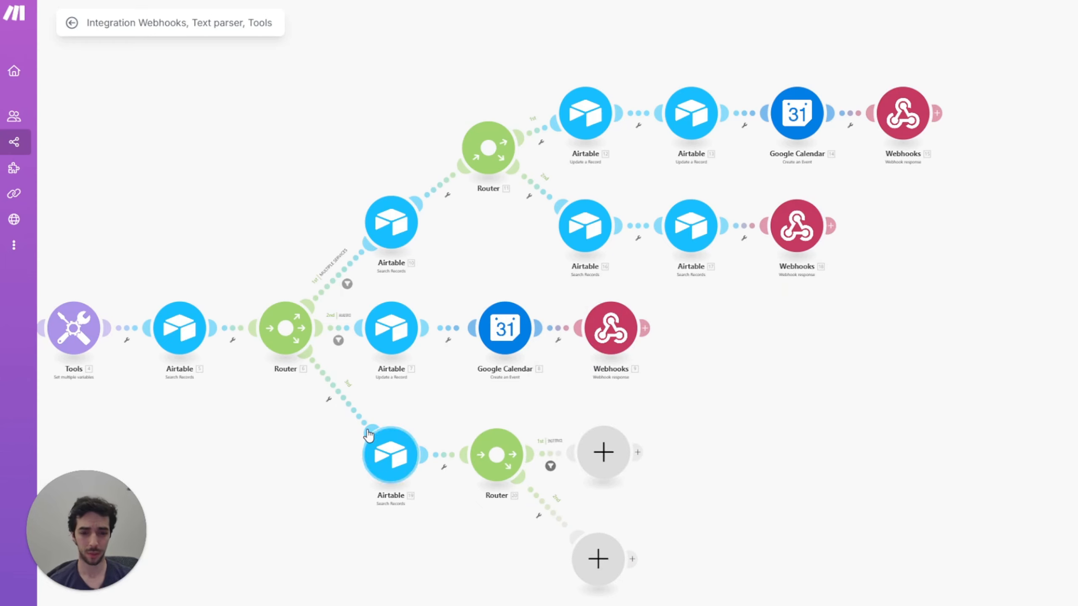
{"action": "left_click", "coordinate": [596, 454]}
{"action": "left_click", "coordinate": [703, 344]}
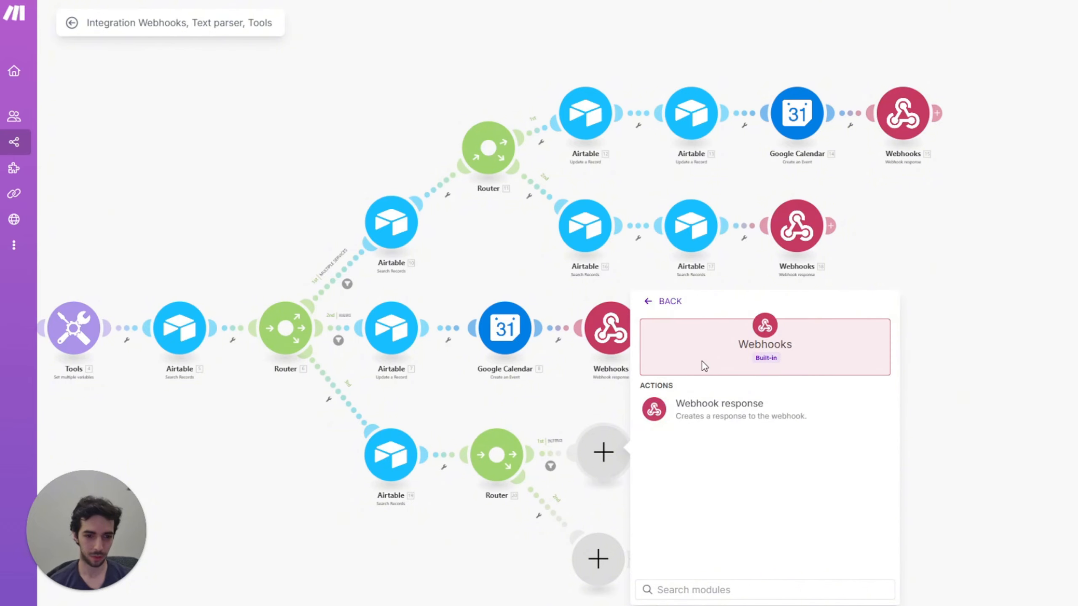
{"action": "left_click", "coordinate": [700, 415]}
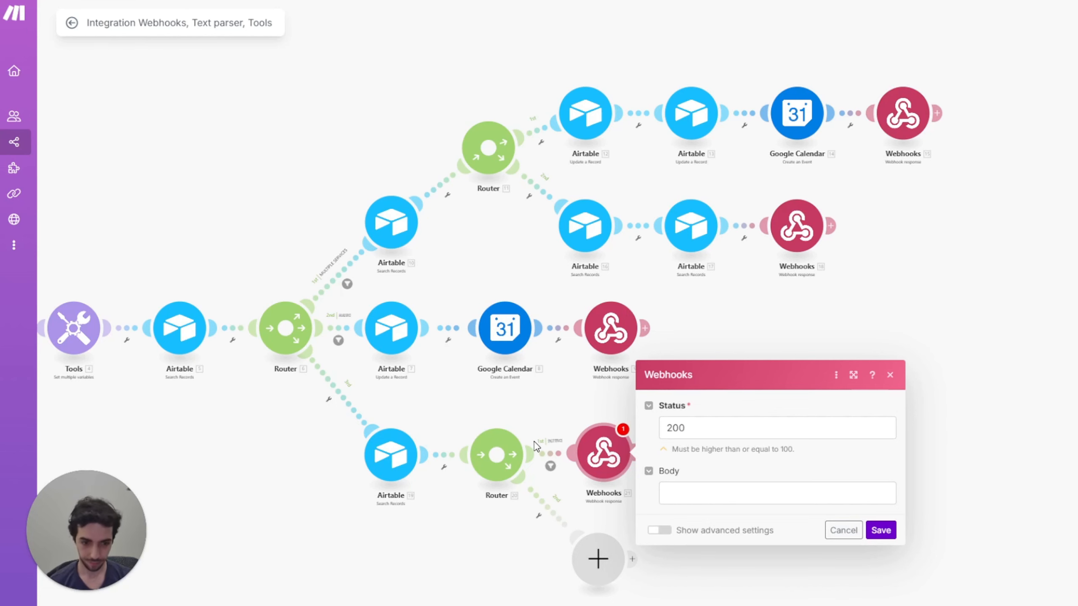
{"action": "double_click", "coordinate": [699, 433]}
{"action": "type", "text": "404"}
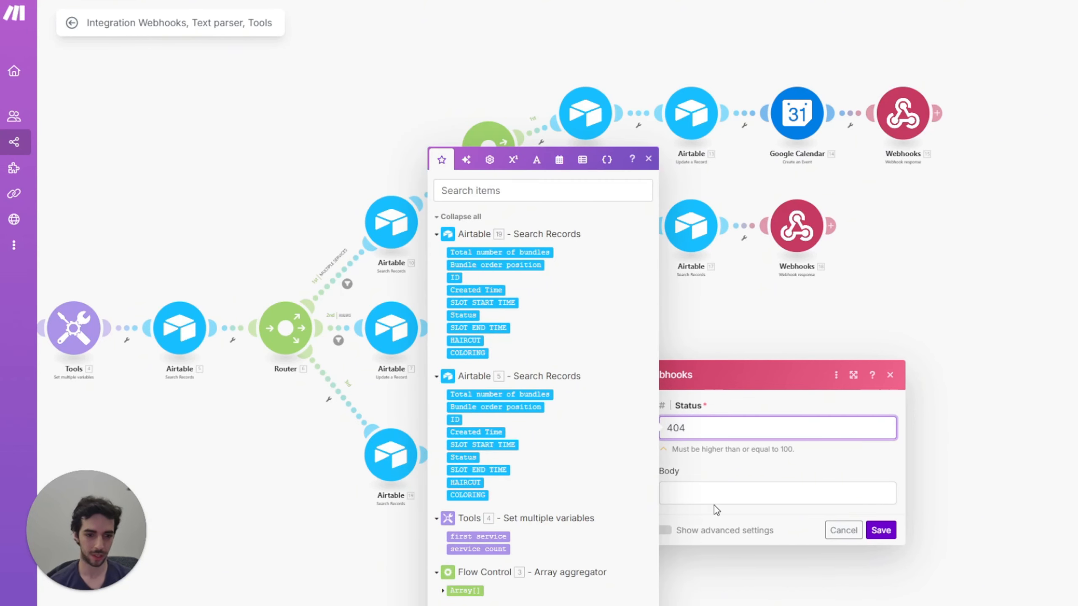
Step: Paste the JSON body and map 19. SLOT START TIME into slot_day, slot_month and slot_time
{"action": "left_click", "coordinate": [719, 496]}
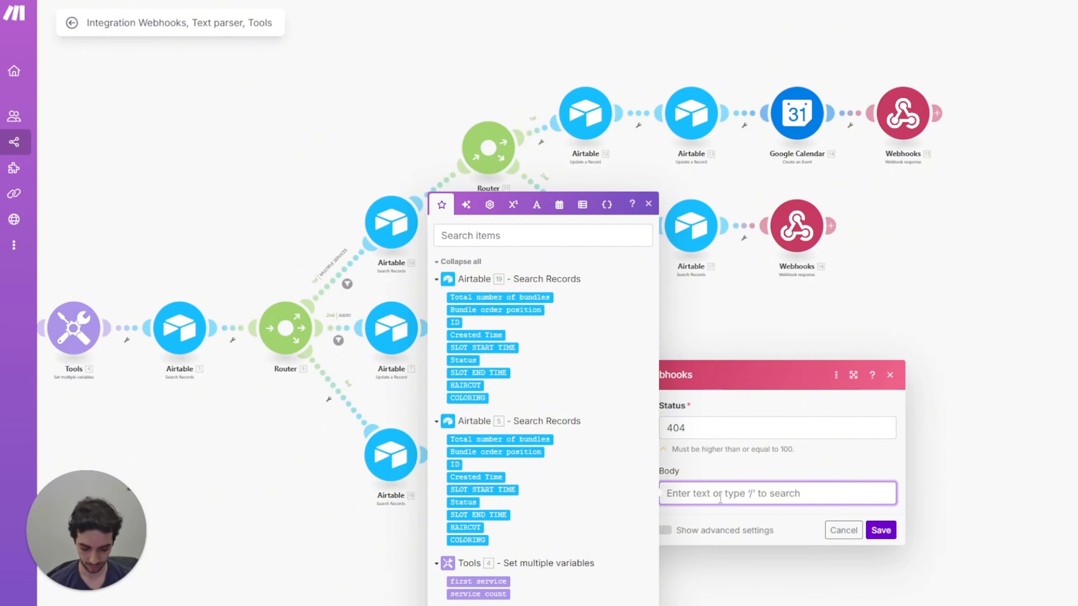
{"action": "key", "text": "ctrl+v"}
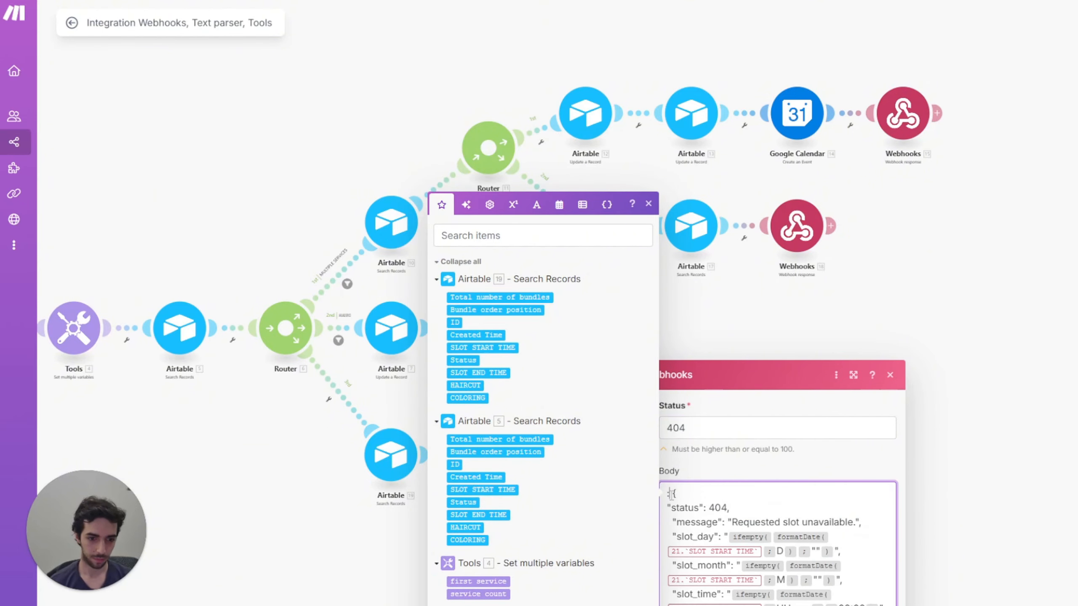
{"action": "scroll", "coordinate": [705, 484], "scroll_direction": "down", "scroll_amount": 2}
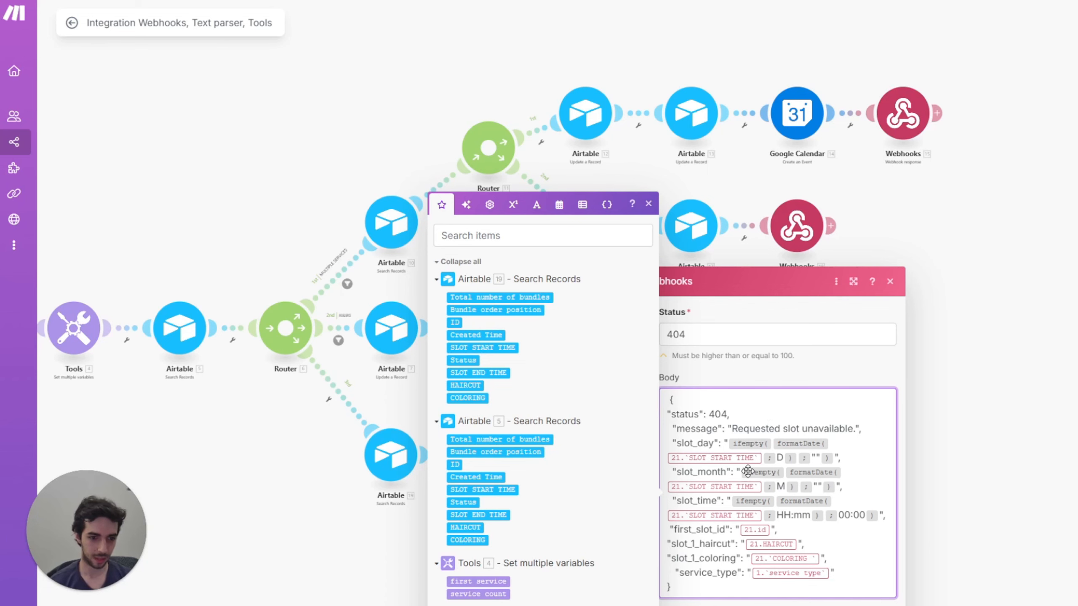
{"action": "mouse_move", "coordinate": [792, 438]}
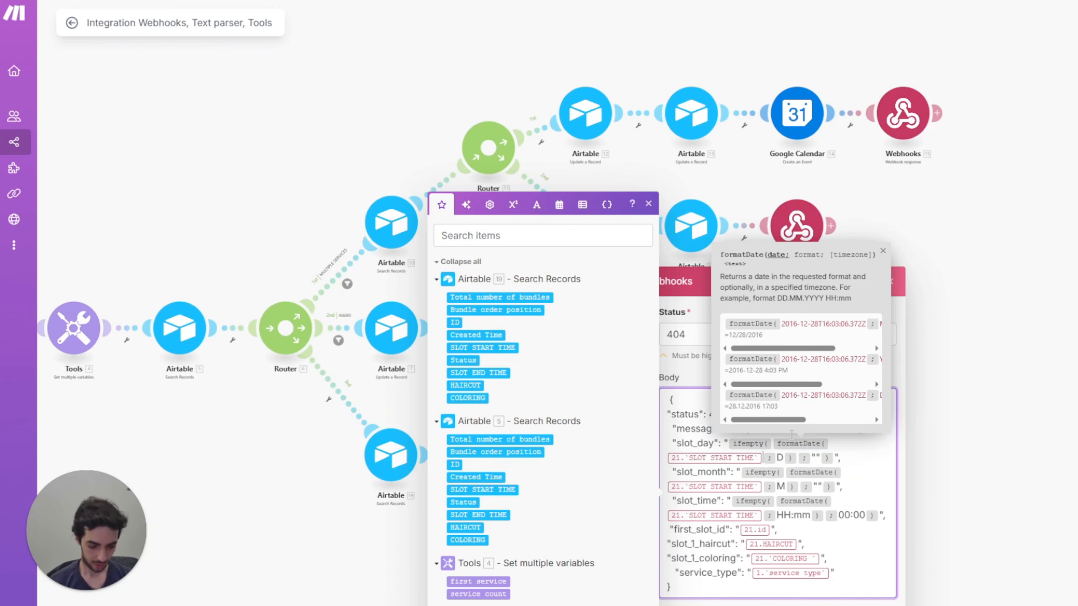
{"action": "key", "text": "BackSpace"}
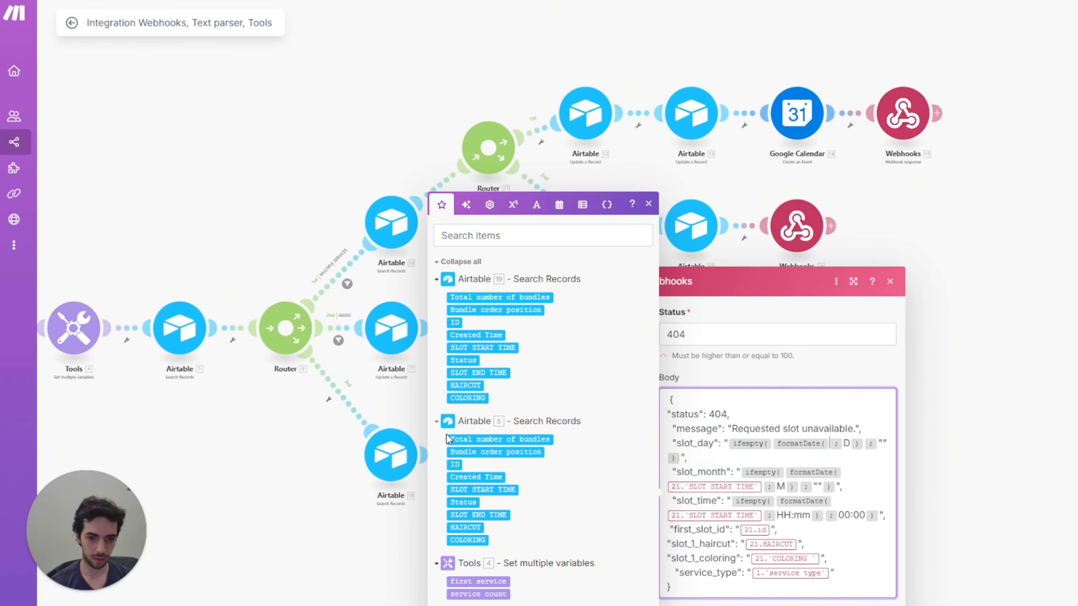
{"action": "scroll", "coordinate": [396, 511], "scroll_direction": "up", "scroll_amount": 4}
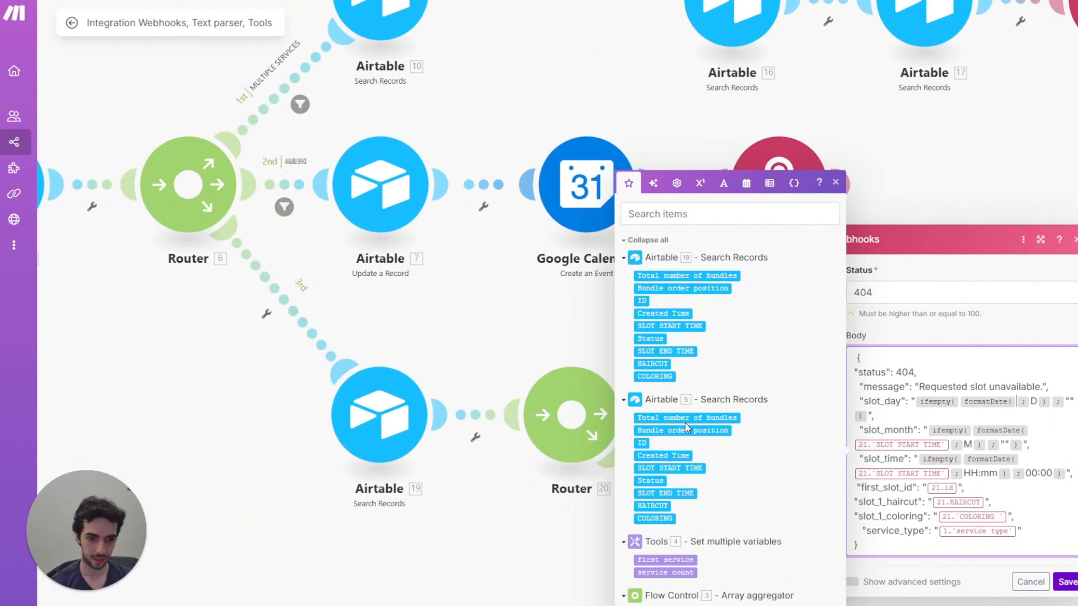
{"action": "left_click", "coordinate": [670, 325]}
{"action": "left_click", "coordinate": [952, 446]}
{"action": "key", "text": "BackSpace"}
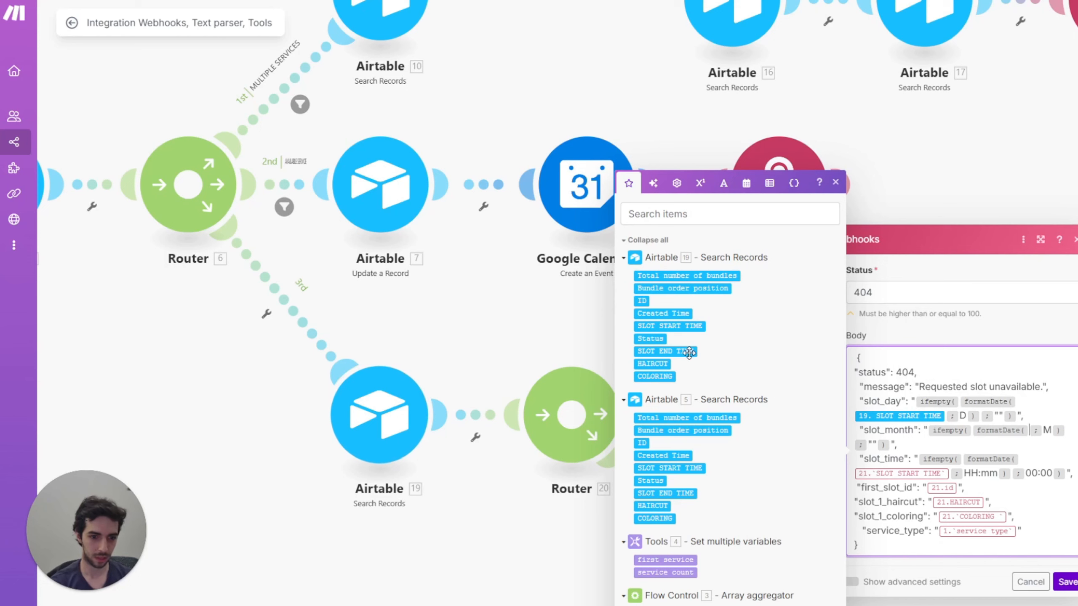
{"action": "left_click", "coordinate": [675, 325]}
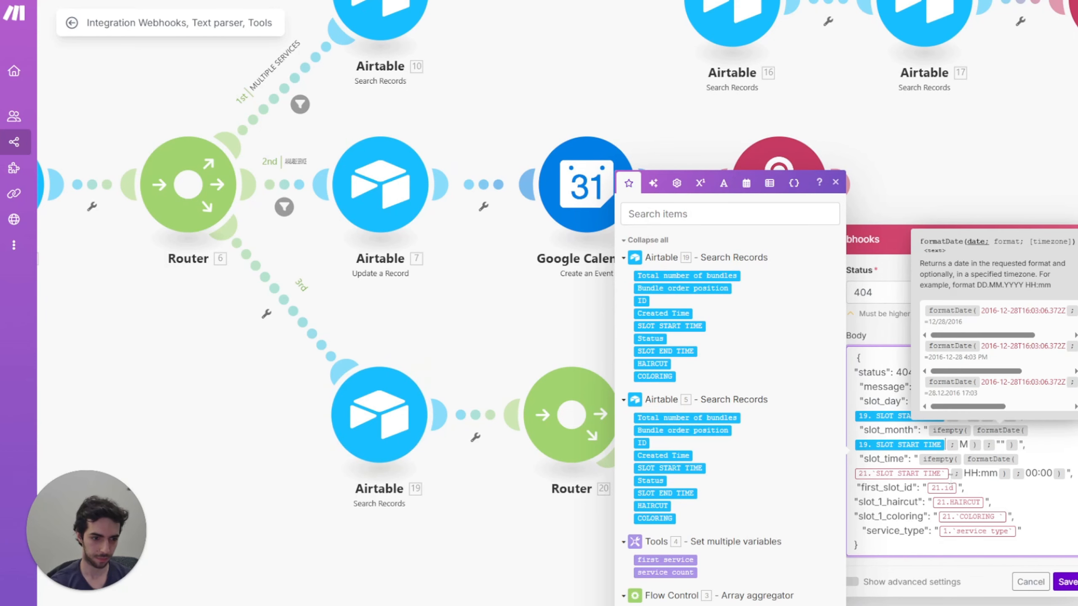
{"action": "left_click", "coordinate": [952, 475]}
{"action": "key", "text": "BackSpace"}
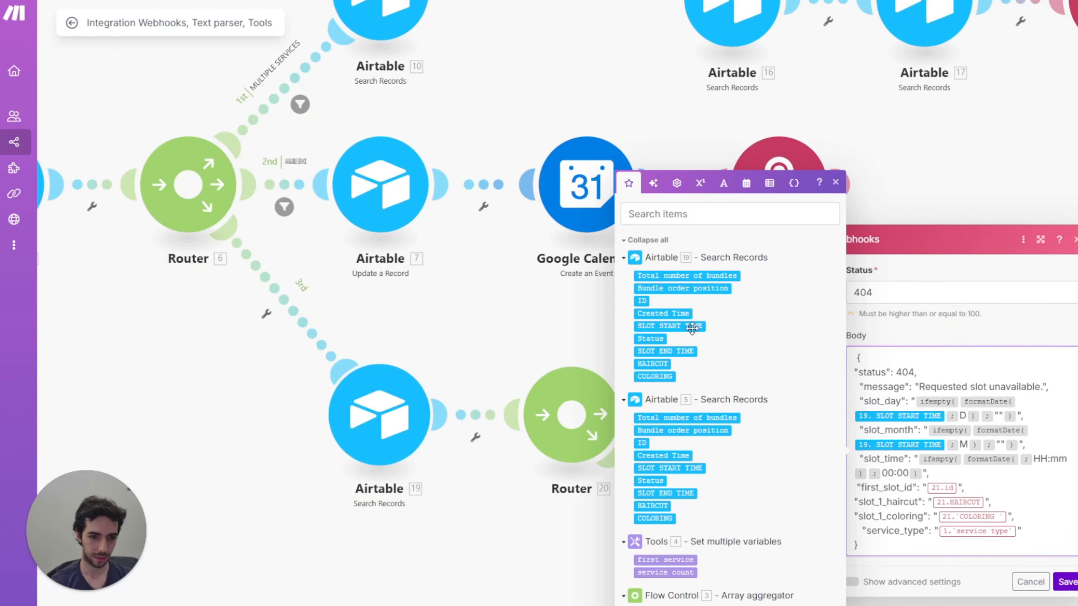
{"action": "left_click", "coordinate": [692, 326]}
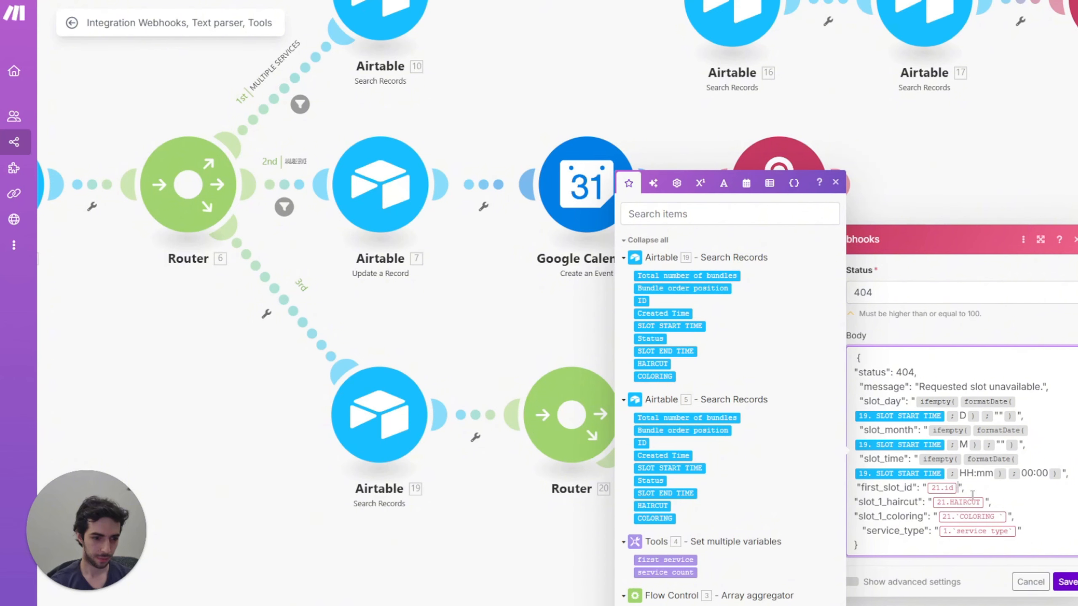
Step: Map 19. ID, HAIRCUT and COLORING into first_slot_id, slot_1_haircut and slot_1_coloring
{"action": "key", "text": "BackSpace"}
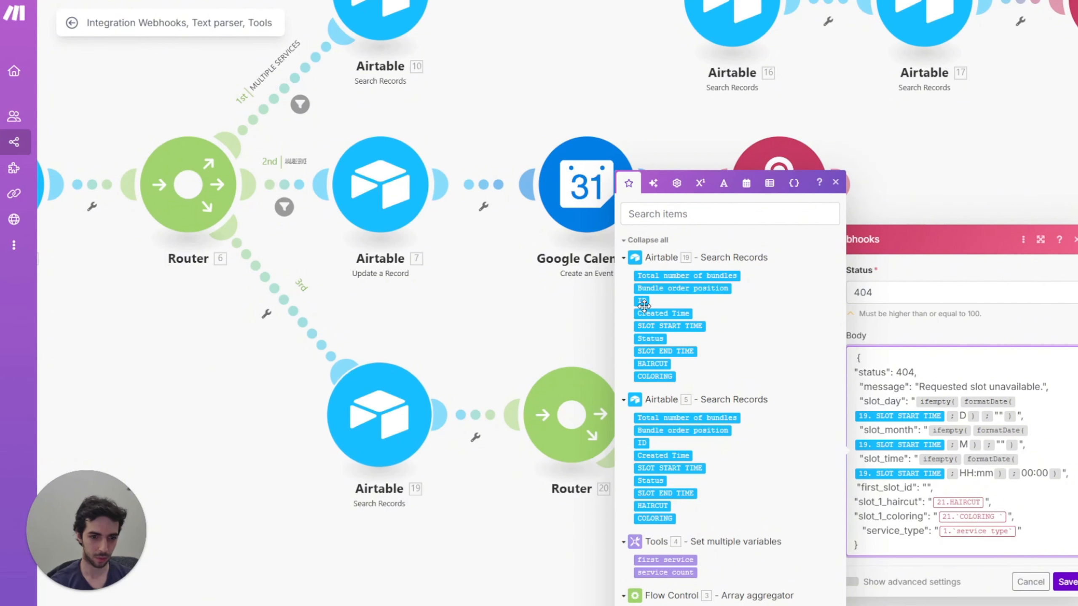
{"action": "left_click", "coordinate": [642, 301]}
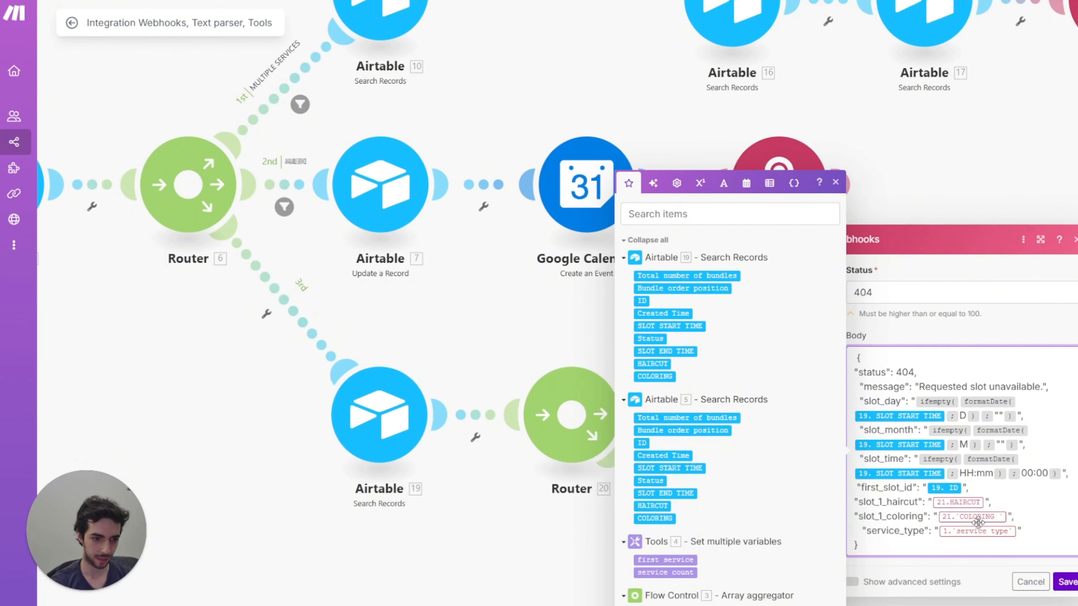
{"action": "left_click", "coordinate": [985, 504]}
{"action": "key", "text": "BackSpace"}
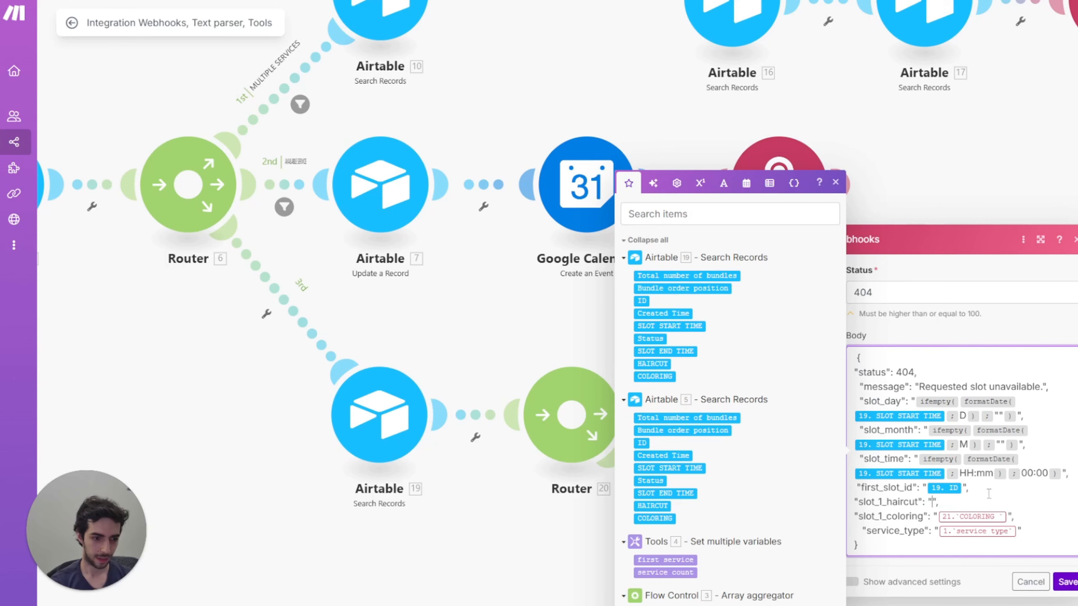
{"action": "left_click", "coordinate": [652, 364]}
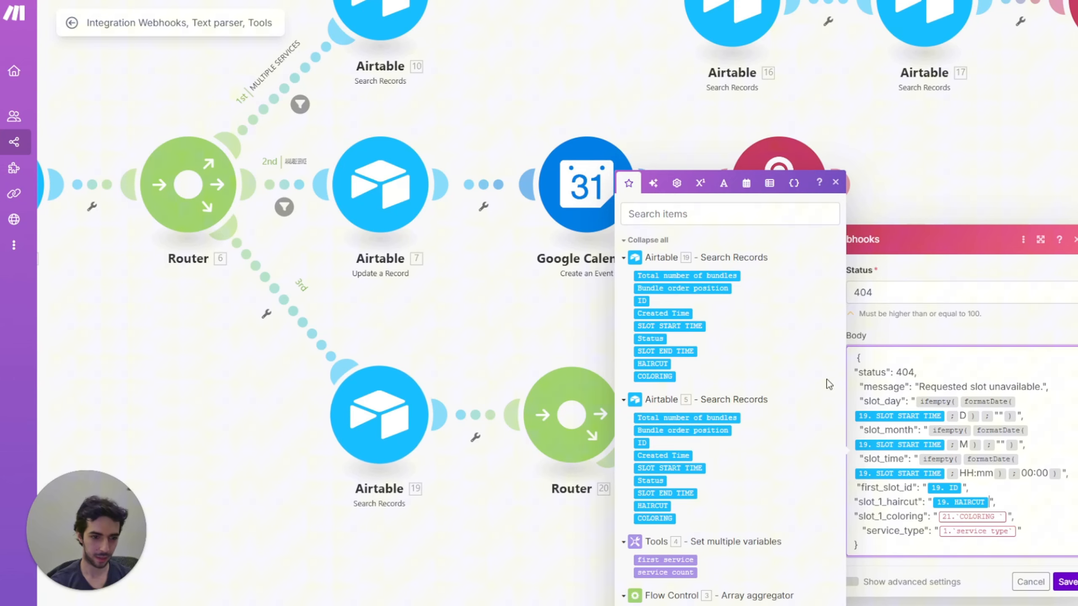
{"action": "left_click", "coordinate": [1010, 516]}
{"action": "key", "text": "BackSpace"}
{"action": "left_click", "coordinate": [655, 376]}
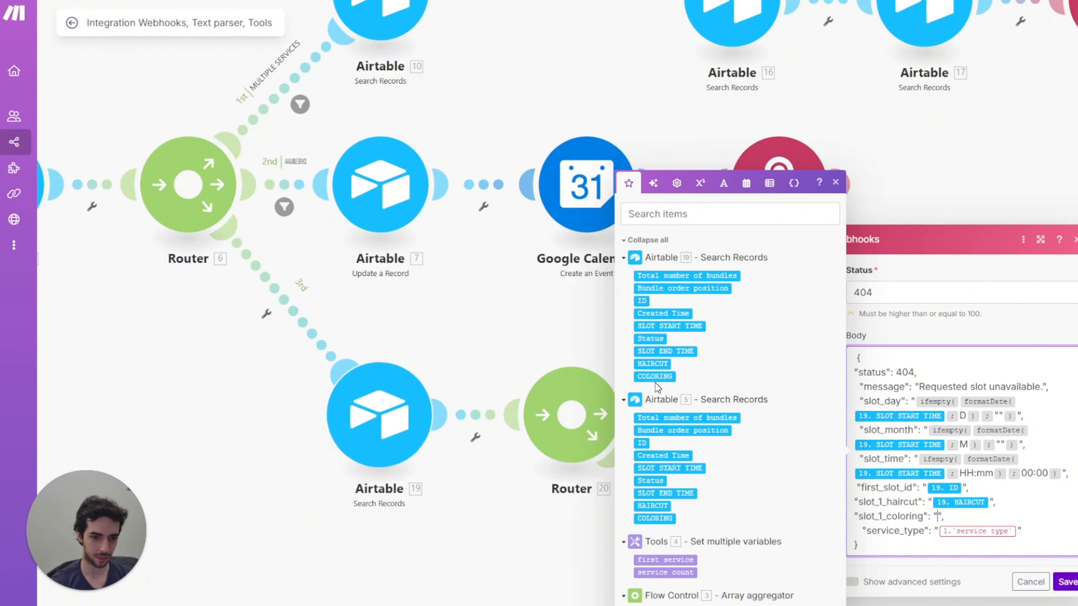
Step: Replace the service_type mapping with '1. type of service' and save the 404 response
{"action": "left_click", "coordinate": [1019, 531]}
{"action": "key", "text": "BackSpace"}
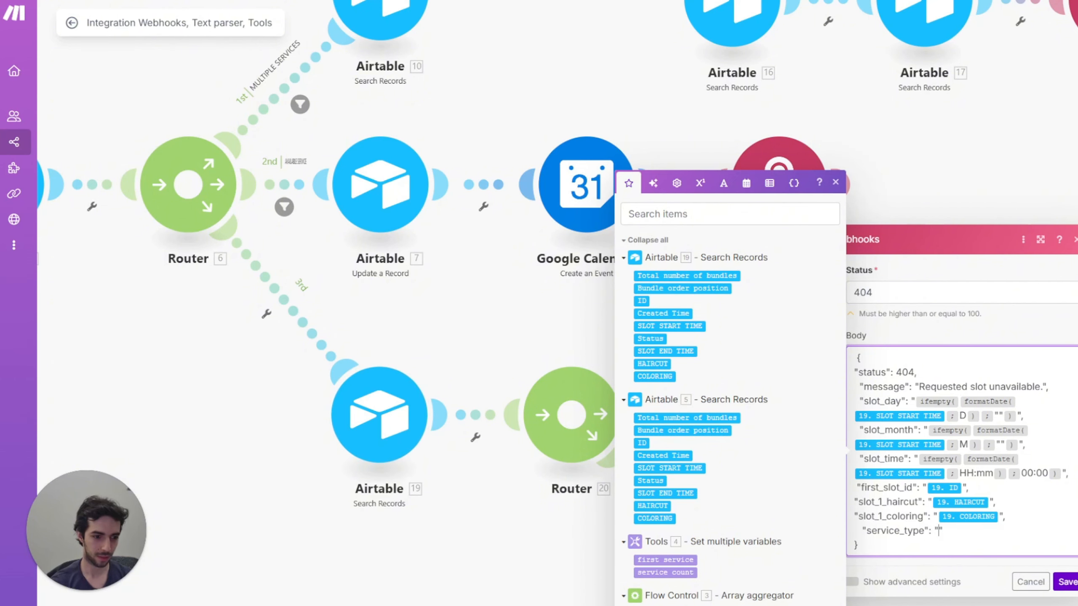
{"action": "key", "text": "ctrl+z"}
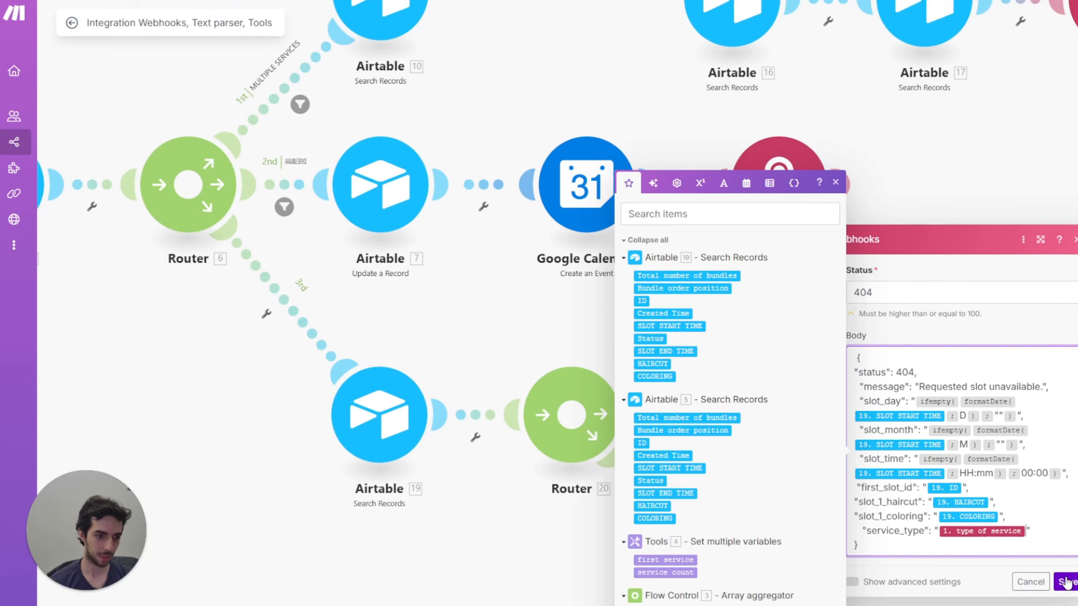
{"action": "left_click", "coordinate": [1067, 583]}
{"action": "scroll", "coordinate": [568, 288], "scroll_direction": "down", "scroll_amount": 5}
{"action": "scroll", "coordinate": [613, 320], "scroll_direction": "up", "scroll_amount": 4}
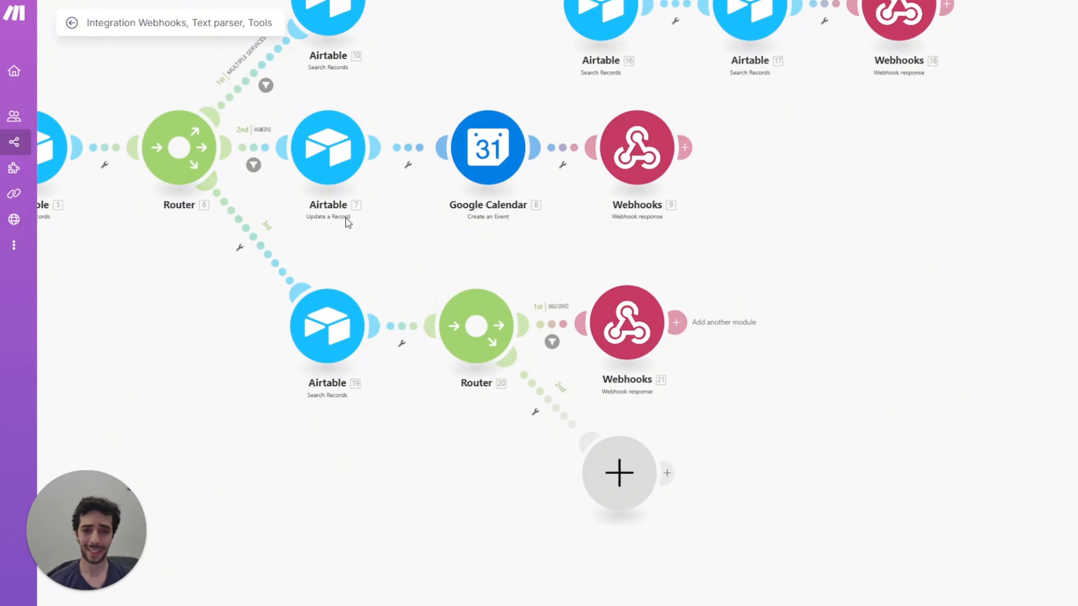
Step: Label Router 20's second route MULTIPLE SERVICES in a new filter
{"action": "left_click_drag", "start_coordinate": [347, 220], "coordinate": [482, 283]}
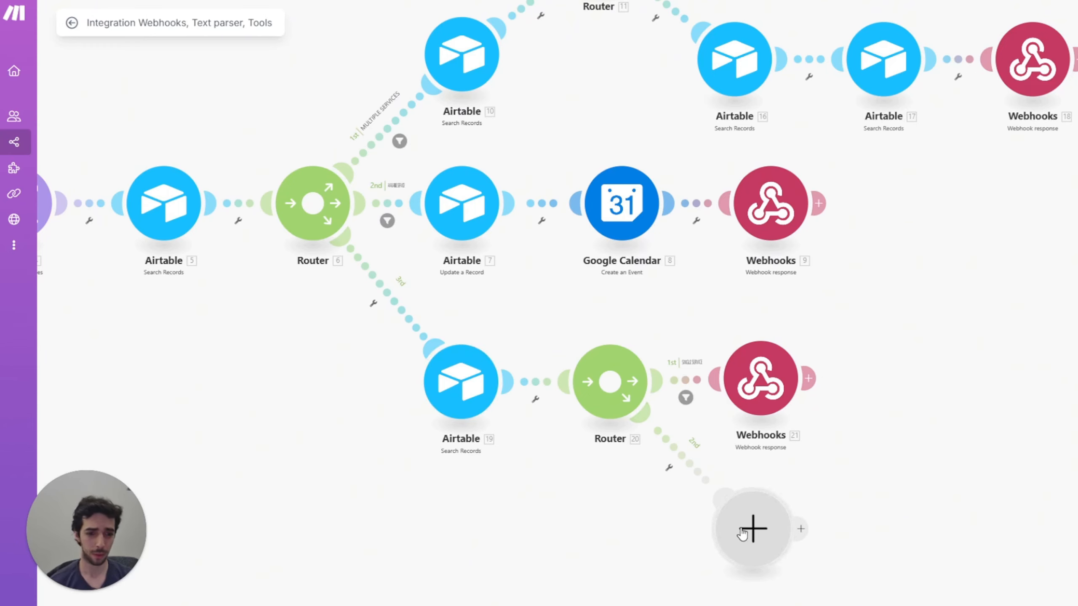
{"action": "right_click", "coordinate": [685, 478]}
{"action": "left_click", "coordinate": [674, 483]}
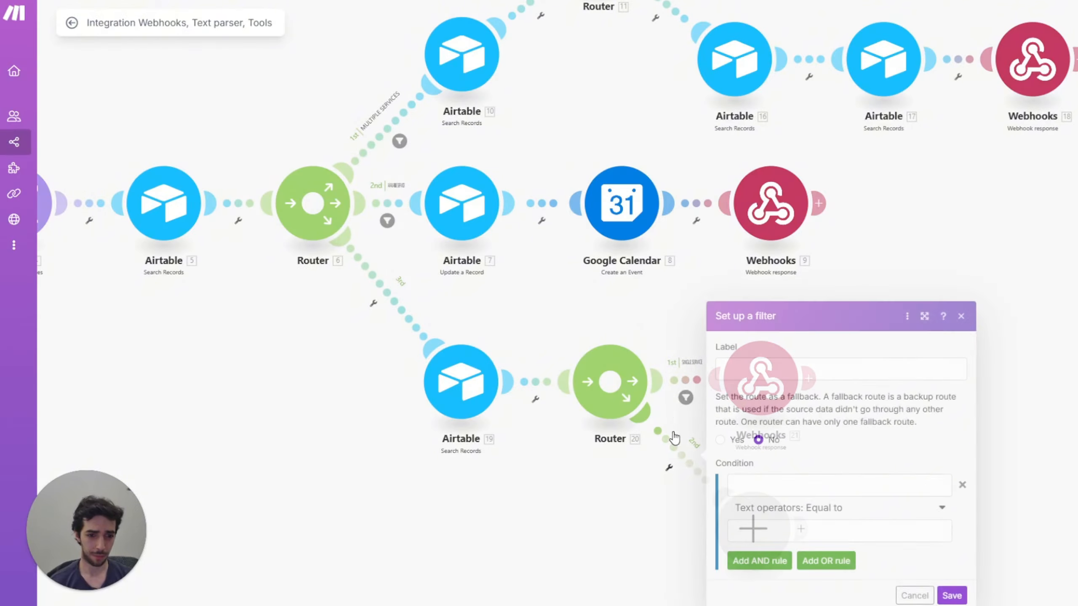
{"action": "left_click", "coordinate": [779, 367]}
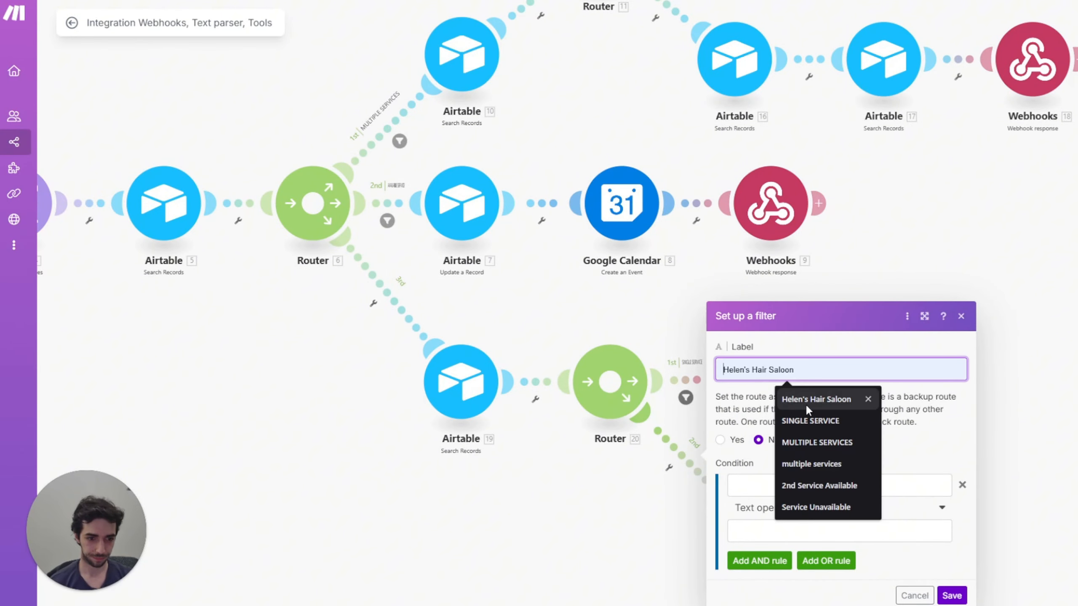
{"action": "left_click", "coordinate": [816, 440]}
Step: Set the filter condition to length(3.Array[]) with the numeric Greater than operator
{"action": "left_click", "coordinate": [777, 479]}
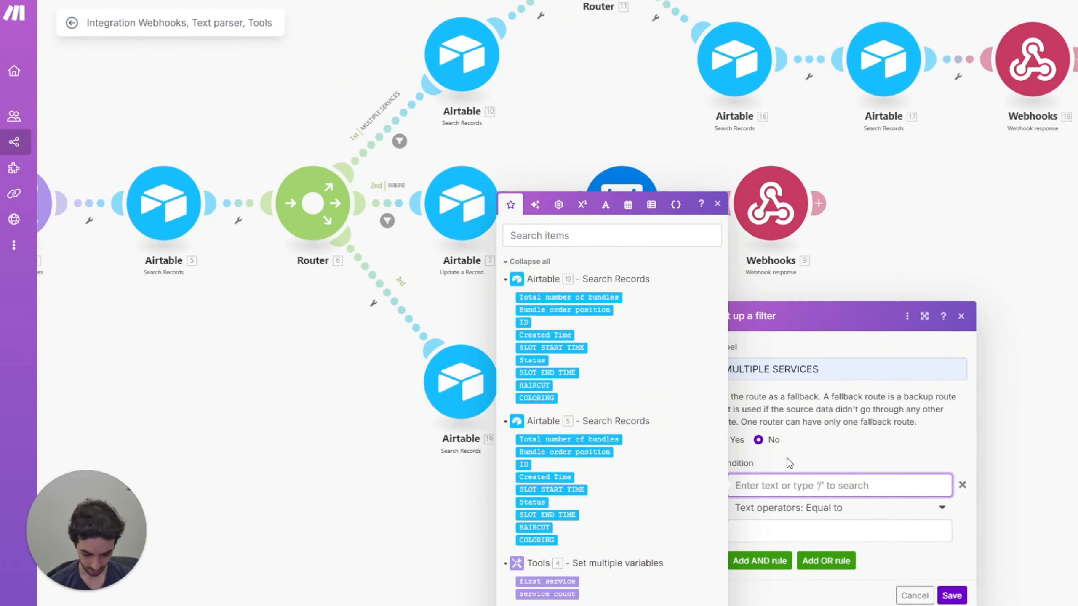
{"action": "type", "text": "length"}
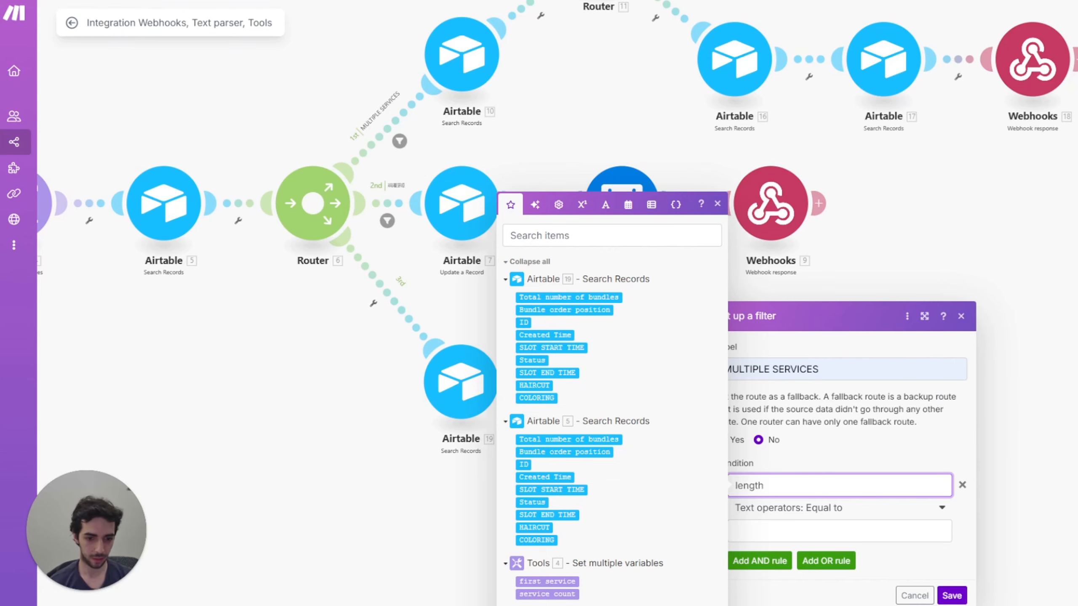
{"action": "type", "text": "3. Array[]"}
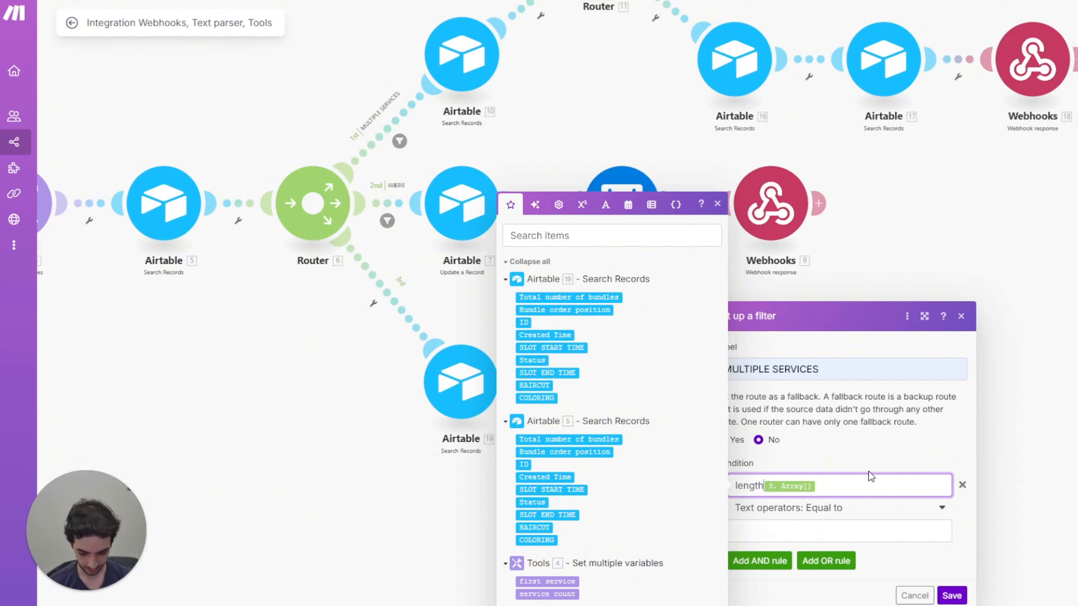
{"action": "type", "text": "( "}
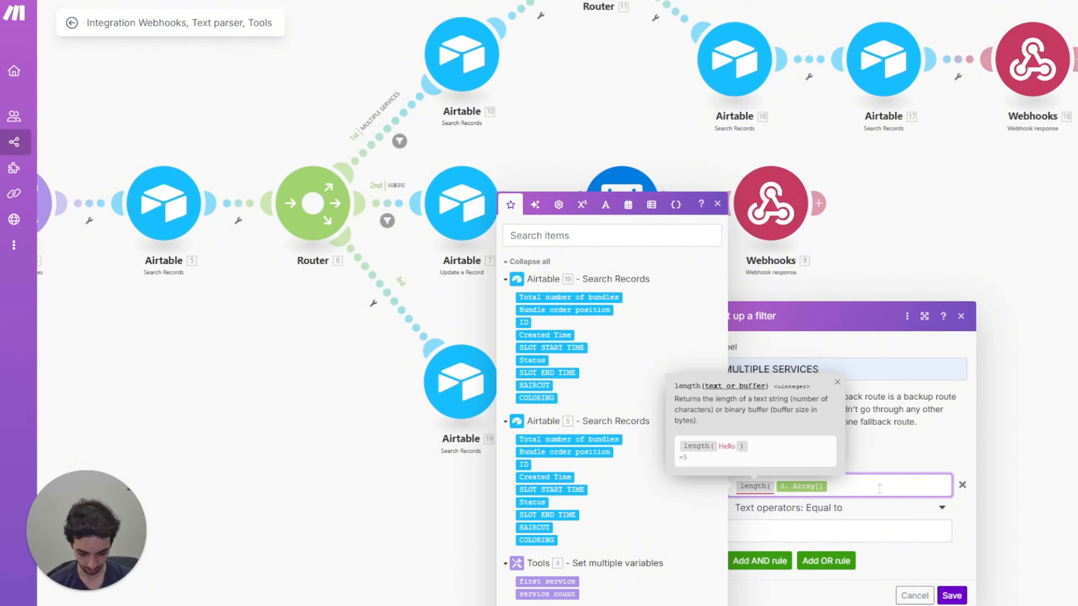
{"action": "type", "text": ")"}
{"action": "left_click", "coordinate": [878, 510]}
{"action": "scroll", "coordinate": [836, 573], "scroll_direction": "down", "scroll_amount": 5}
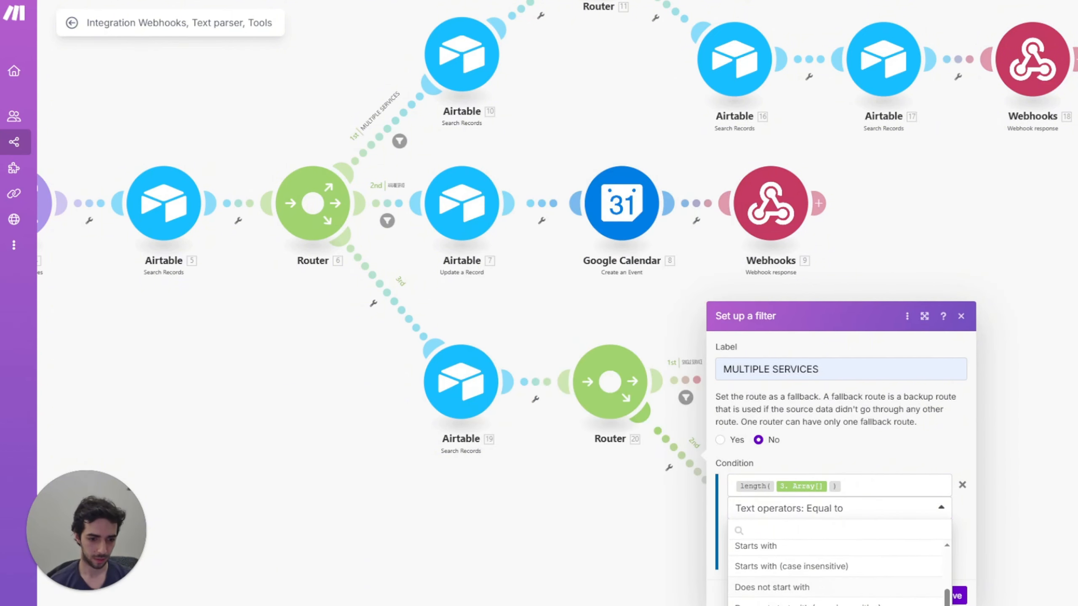
{"action": "scroll", "coordinate": [836, 573], "scroll_direction": "down", "scroll_amount": 5}
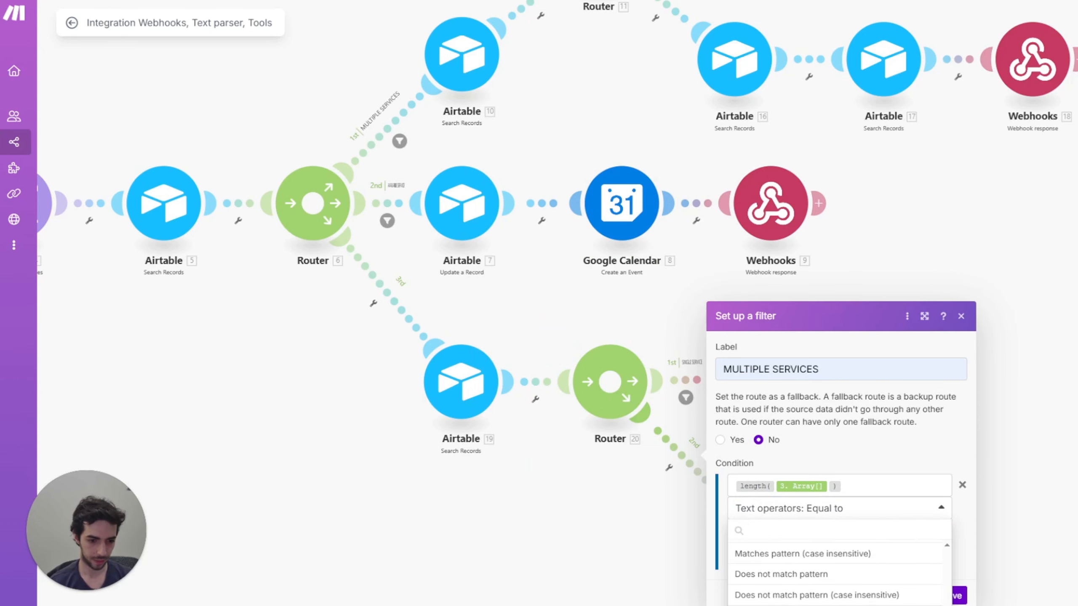
{"action": "left_click", "coordinate": [793, 548]}
{"action": "left_click", "coordinate": [792, 532]}
Step: Save the filter with comparison value 1 and add an Airtable Search Records module
{"action": "type", "text": "1"}
{"action": "left_click", "coordinate": [951, 595]}
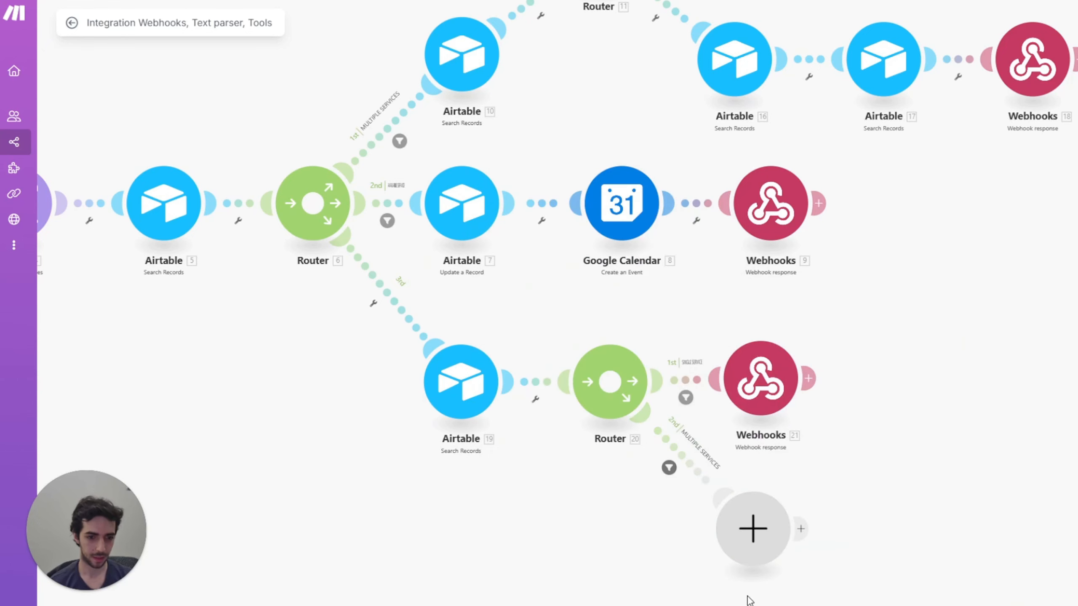
{"action": "left_click", "coordinate": [749, 531]}
{"action": "left_click", "coordinate": [845, 453]}
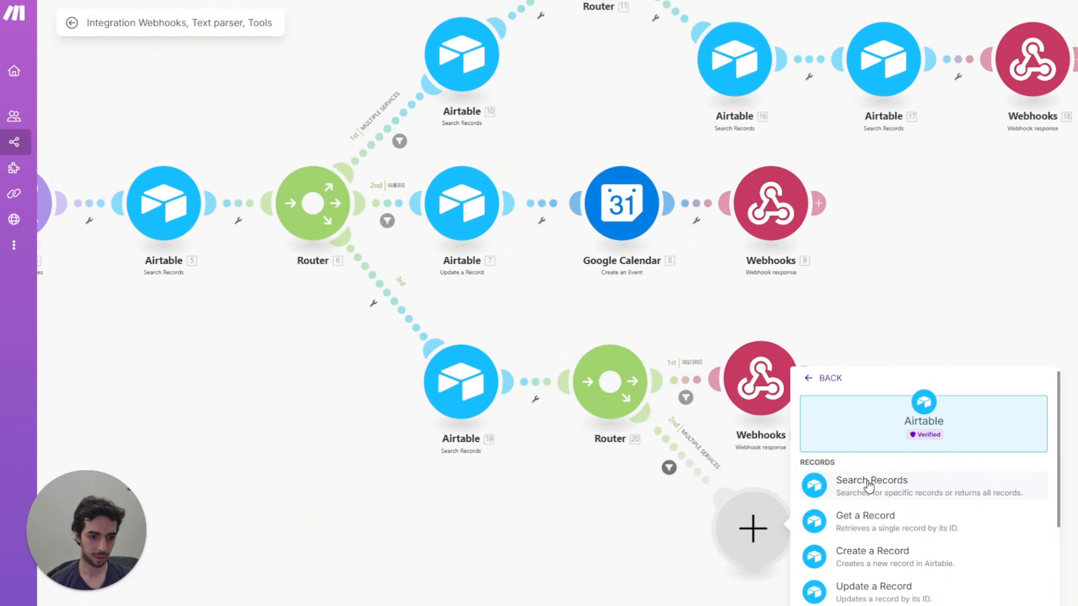
{"action": "left_click", "coordinate": [878, 494]}
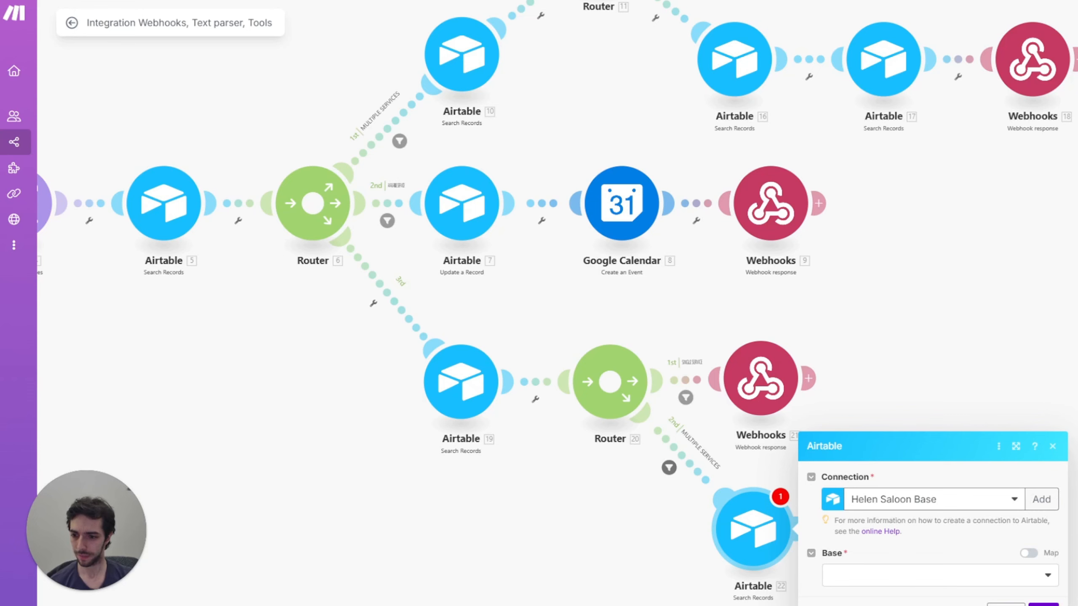
Step: Copy Airtable 17's formula and point Airtable 22 at the hair salon base's Table 1
{"action": "left_click", "coordinate": [868, 78]}
{"action": "left_click", "coordinate": [909, 146]}
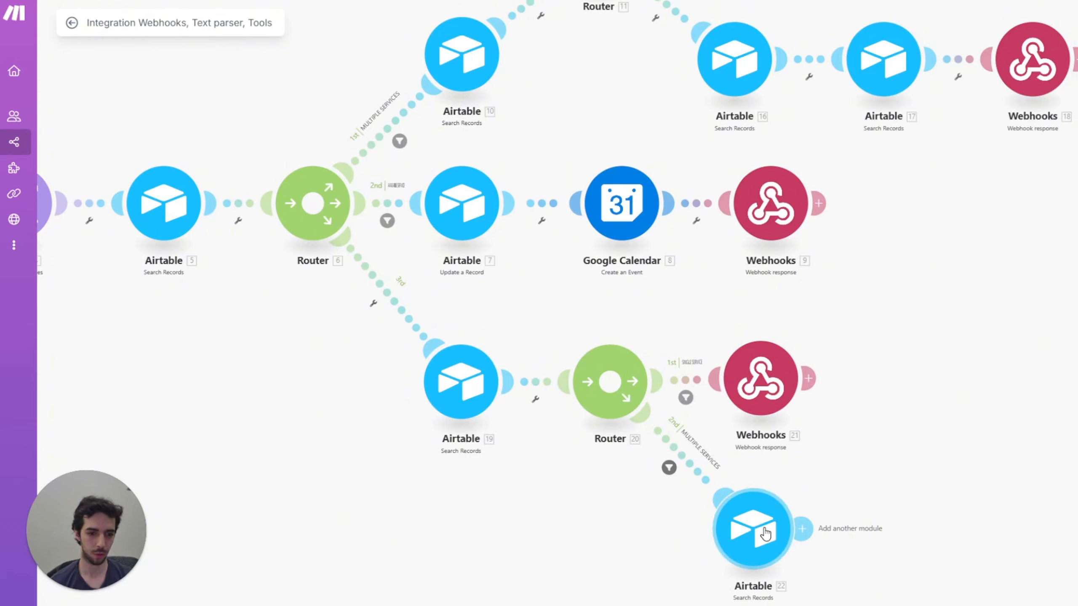
{"action": "left_click", "coordinate": [765, 533]}
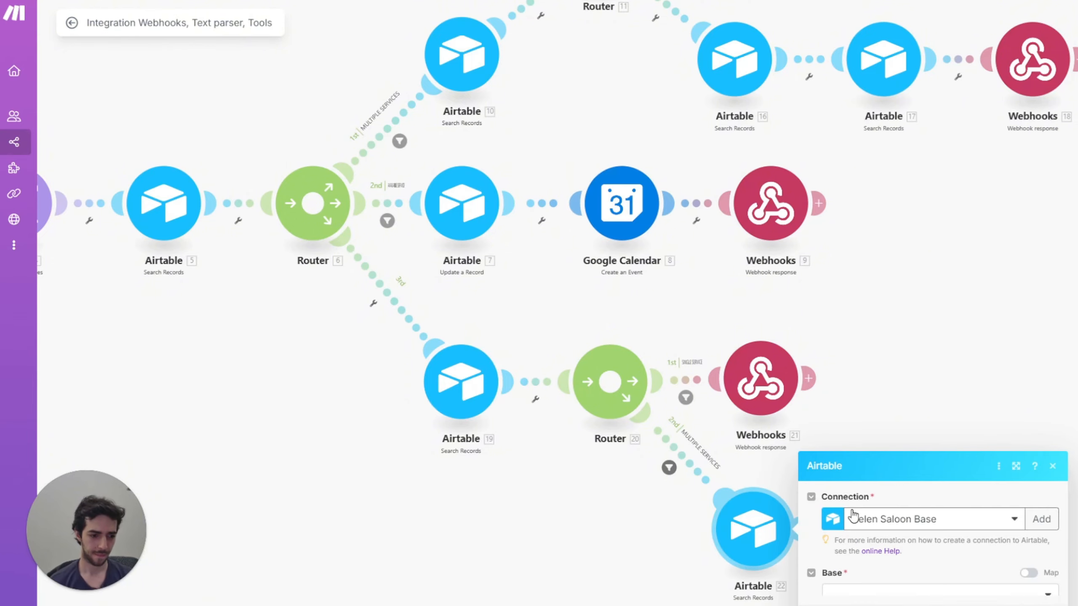
{"action": "left_click", "coordinate": [895, 590]}
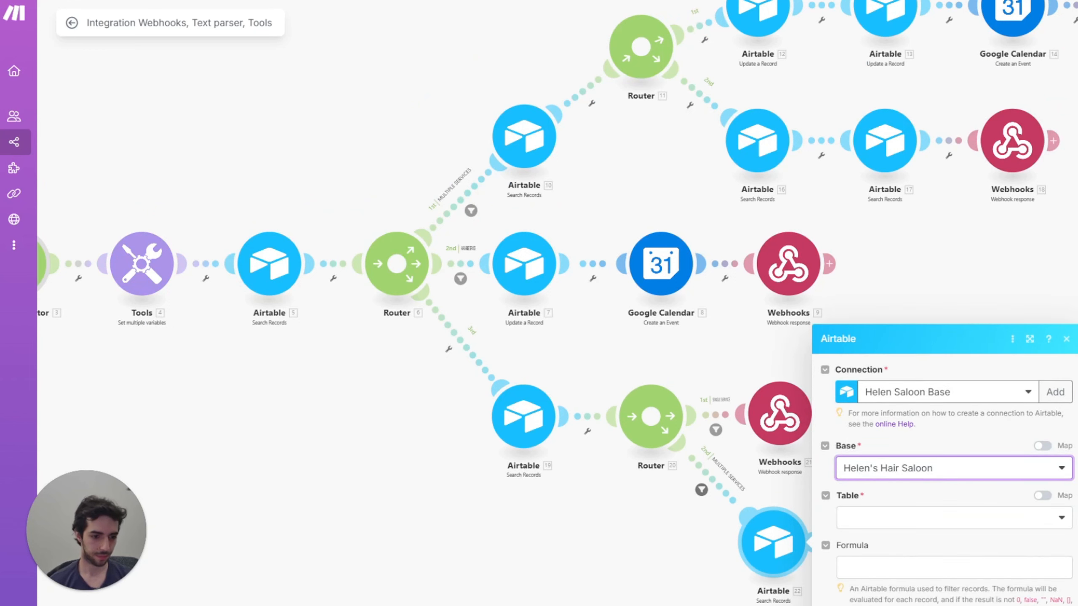
{"action": "left_click", "coordinate": [908, 531]}
{"action": "left_click", "coordinate": [908, 548]}
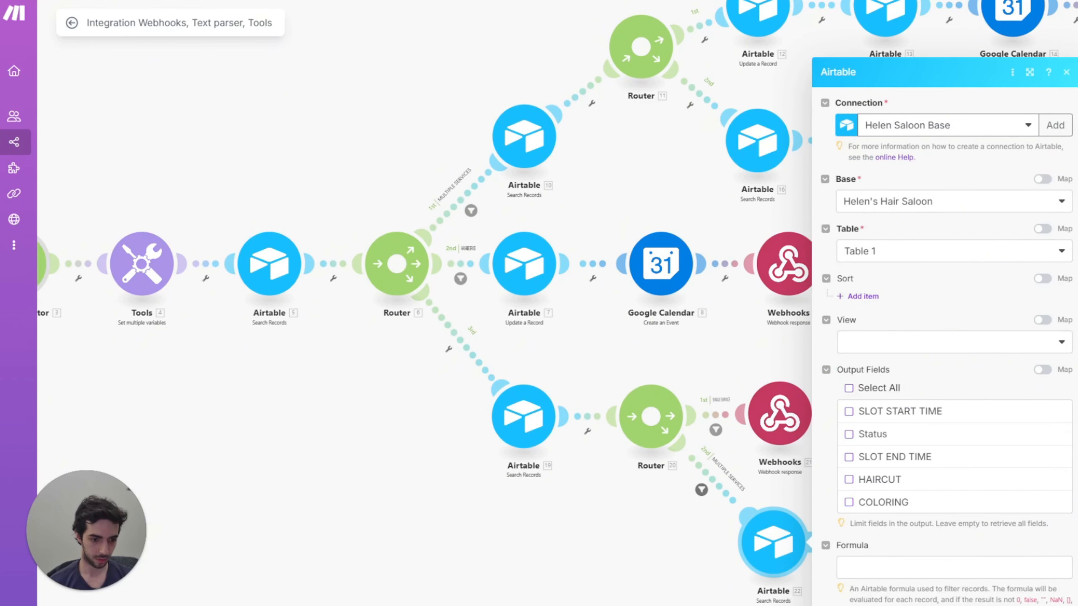
Step: Paste the search formula and remap its SLOT END TIME to Airtable 19's
{"action": "left_click", "coordinate": [954, 567]}
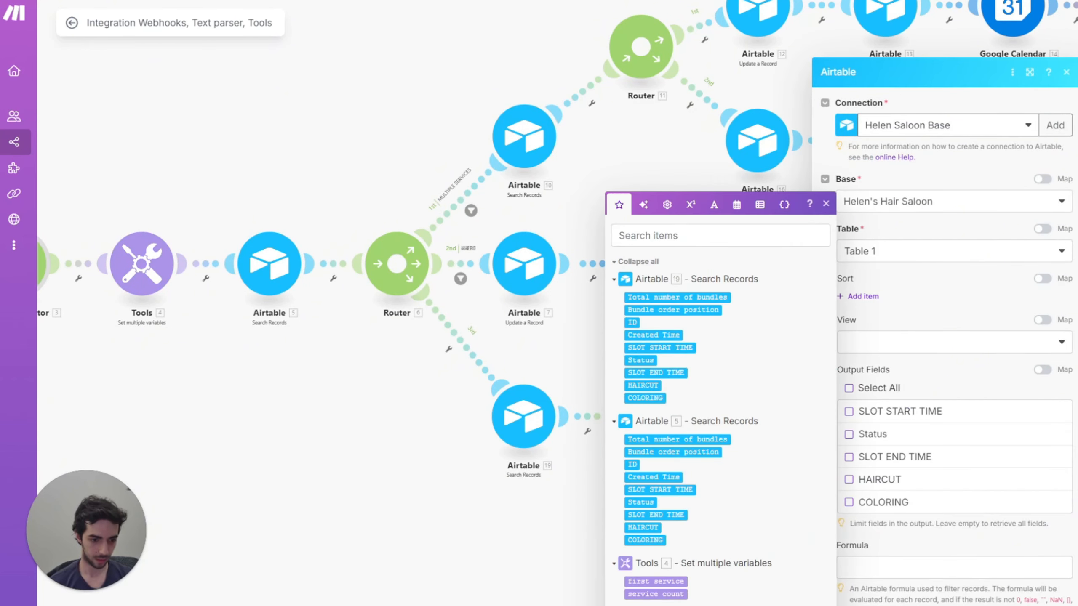
{"action": "left_click", "coordinate": [885, 558]}
{"action": "key", "text": "ctrl+v"}
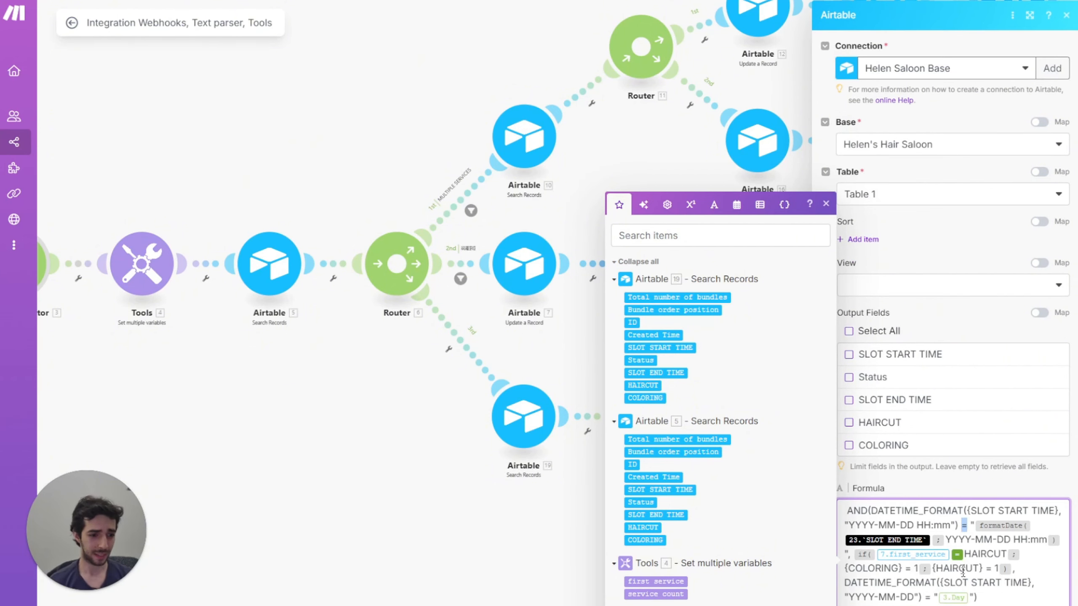
{"action": "left_click", "coordinate": [933, 541]}
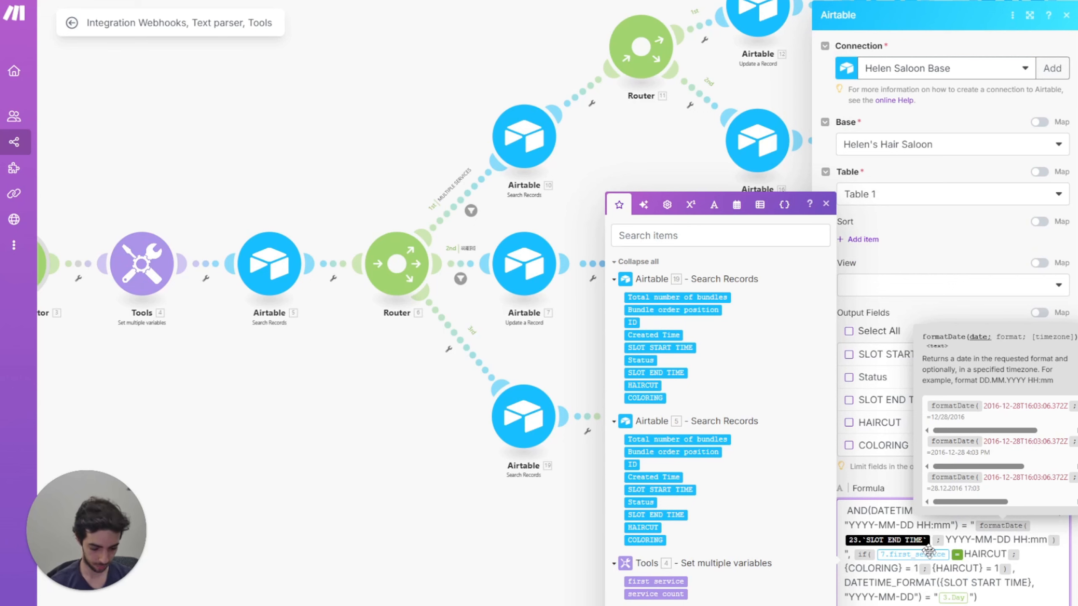
{"action": "key", "text": "BackSpace"}
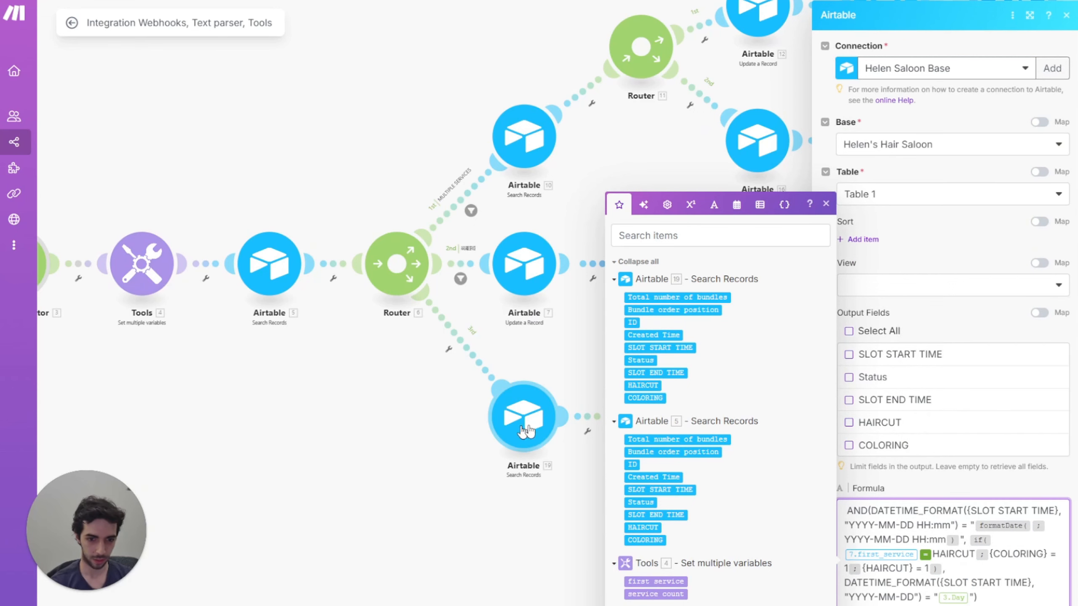
{"action": "left_click", "coordinate": [656, 373]}
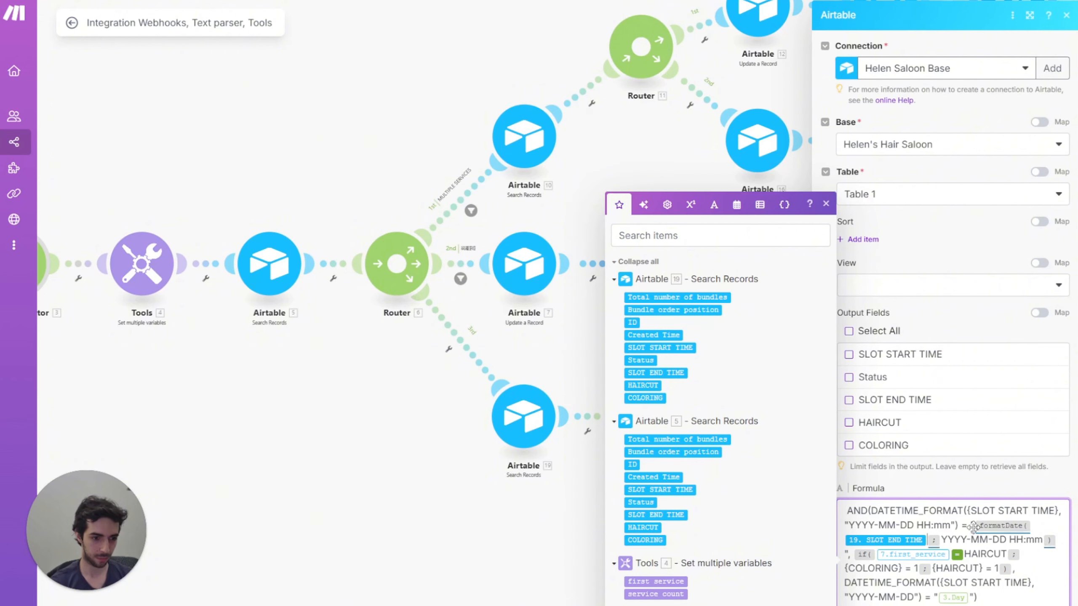
{"action": "double_click", "coordinate": [965, 526]}
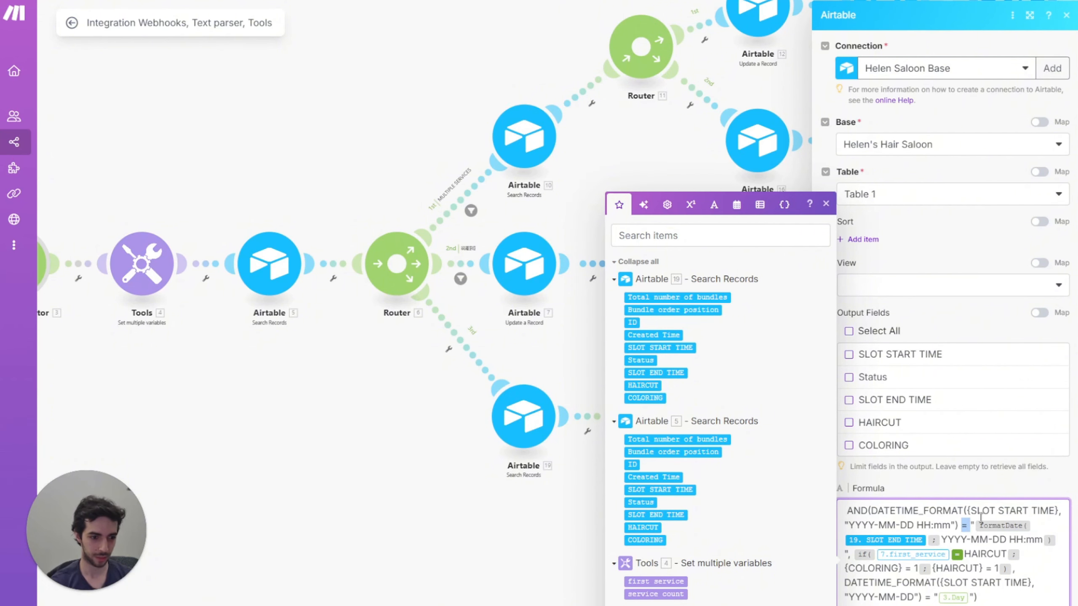
{"action": "left_click_drag", "start_coordinate": [976, 511], "coordinate": [1038, 509]}
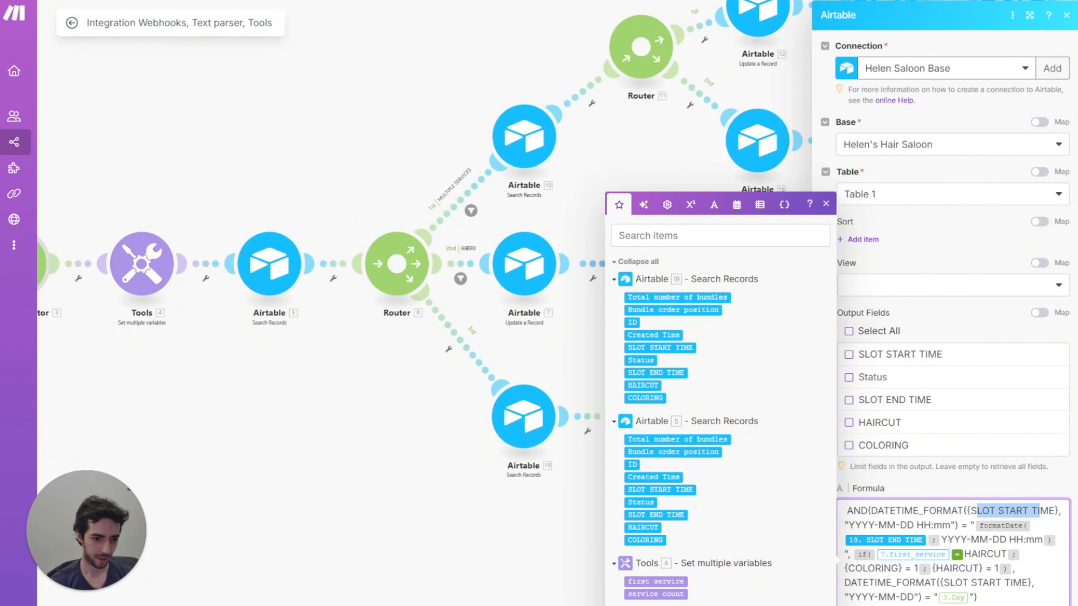
Step: Remap first service from the Tools variables and the calendar day, then close
{"action": "left_click", "coordinate": [952, 555]}
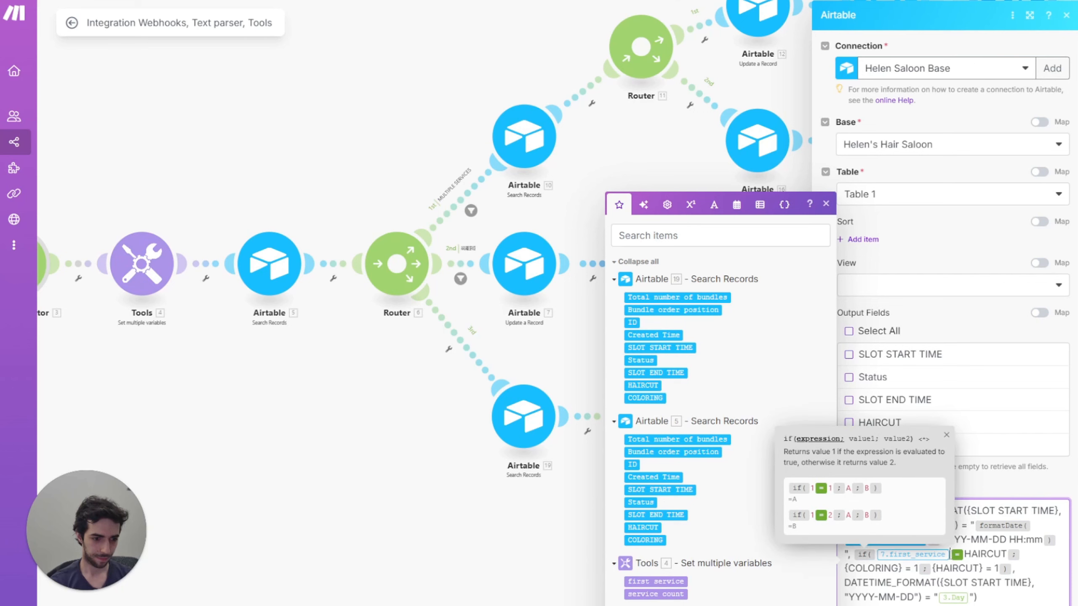
{"action": "key", "text": "BackSpace"}
{"action": "left_click", "coordinate": [645, 582]}
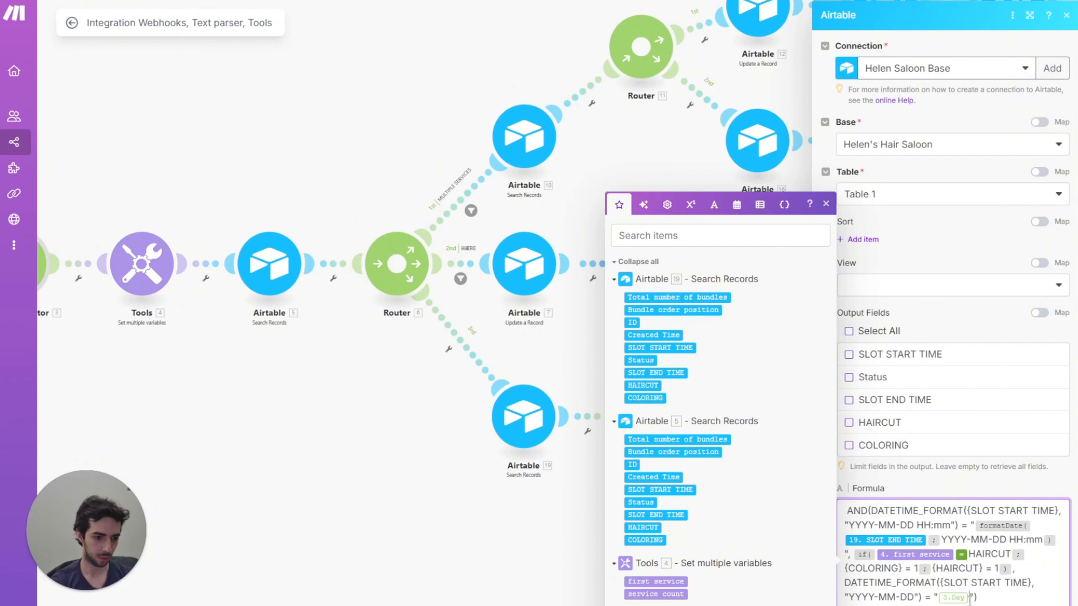
{"action": "key", "text": "BackSpace"}
{"action": "type", "text": "1. calendar day"}
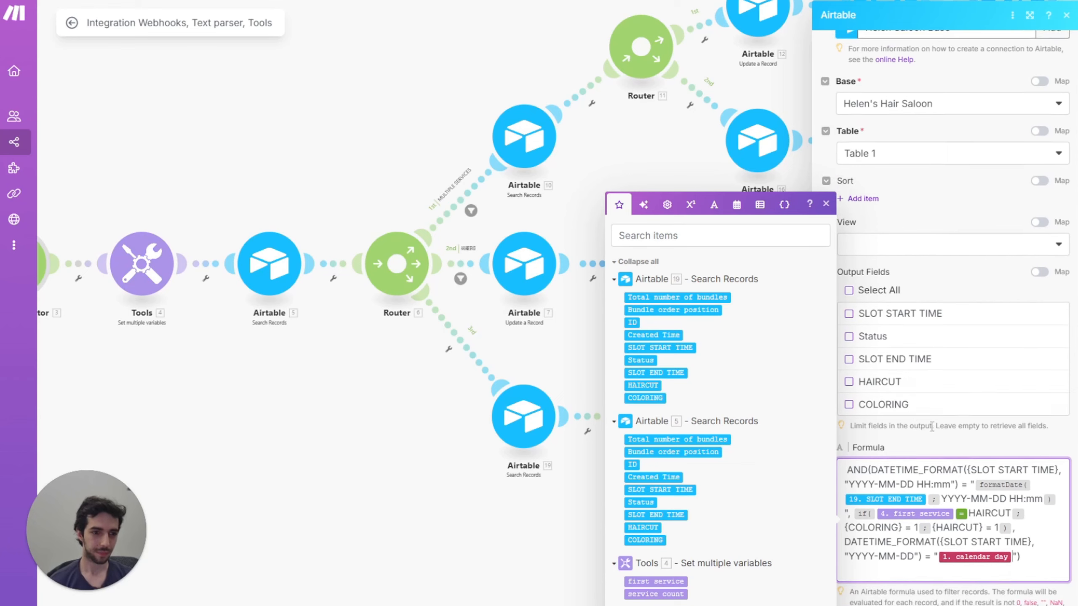
{"action": "key", "text": "Return"}
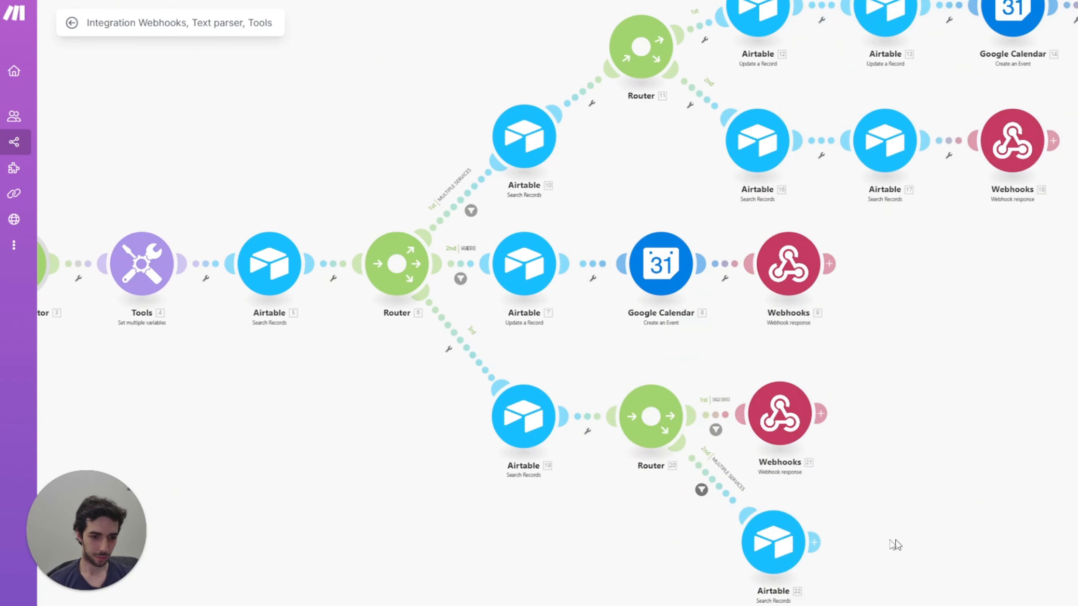
{"action": "left_click_drag", "start_coordinate": [896, 545], "coordinate": [812, 519]}
Step: Add a Webhook response module after Airtable 22 and paste the prepared JSON body
{"action": "left_click", "coordinate": [731, 517]}
{"action": "left_click", "coordinate": [883, 407]}
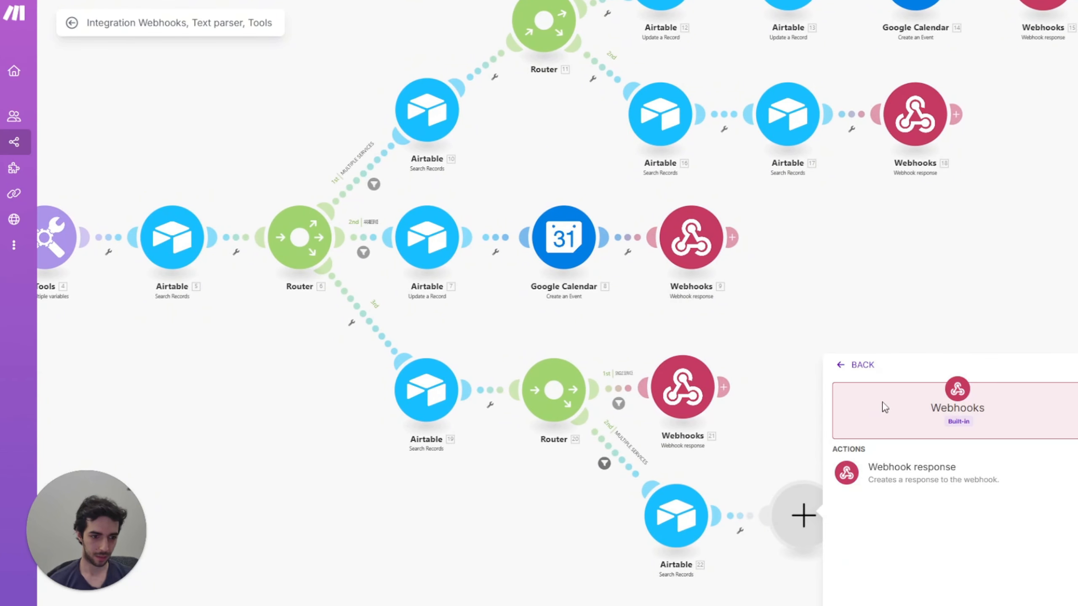
{"action": "left_click", "coordinate": [872, 468]}
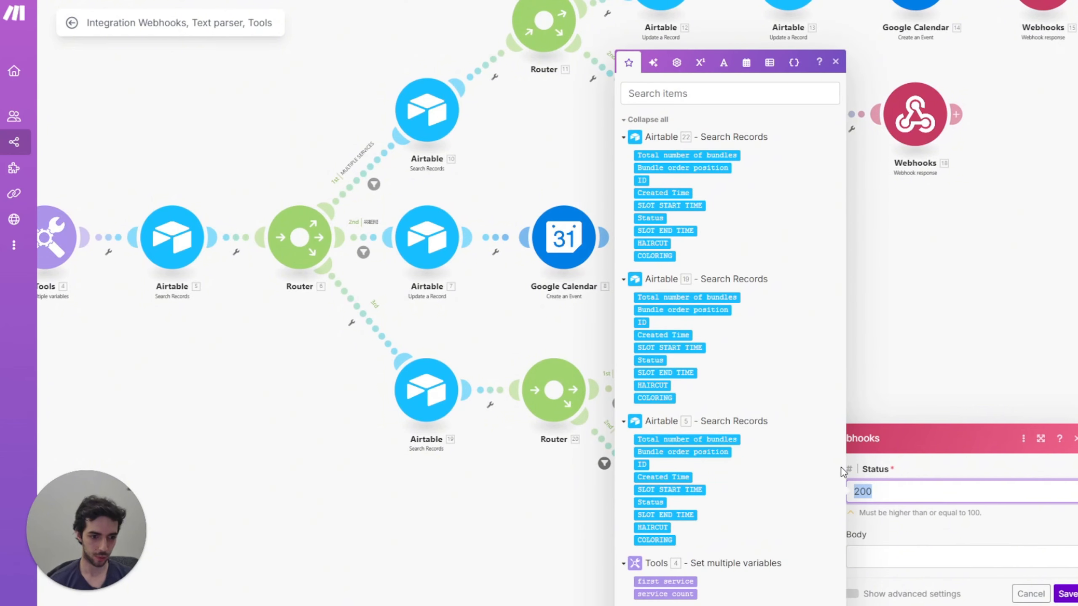
{"action": "left_click", "coordinate": [902, 552]}
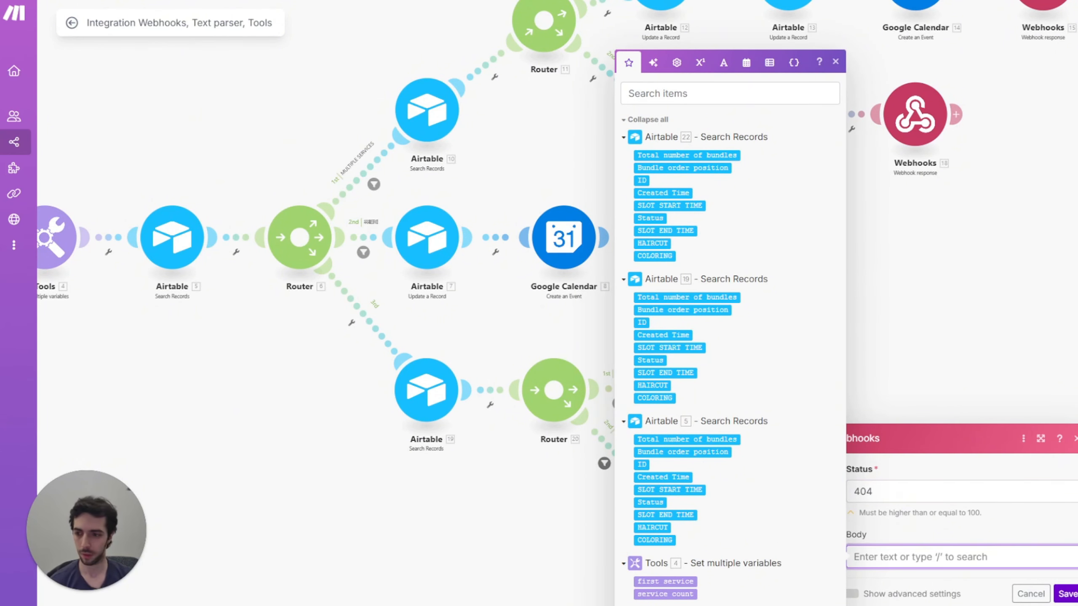
{"action": "key", "text": "Escape"}
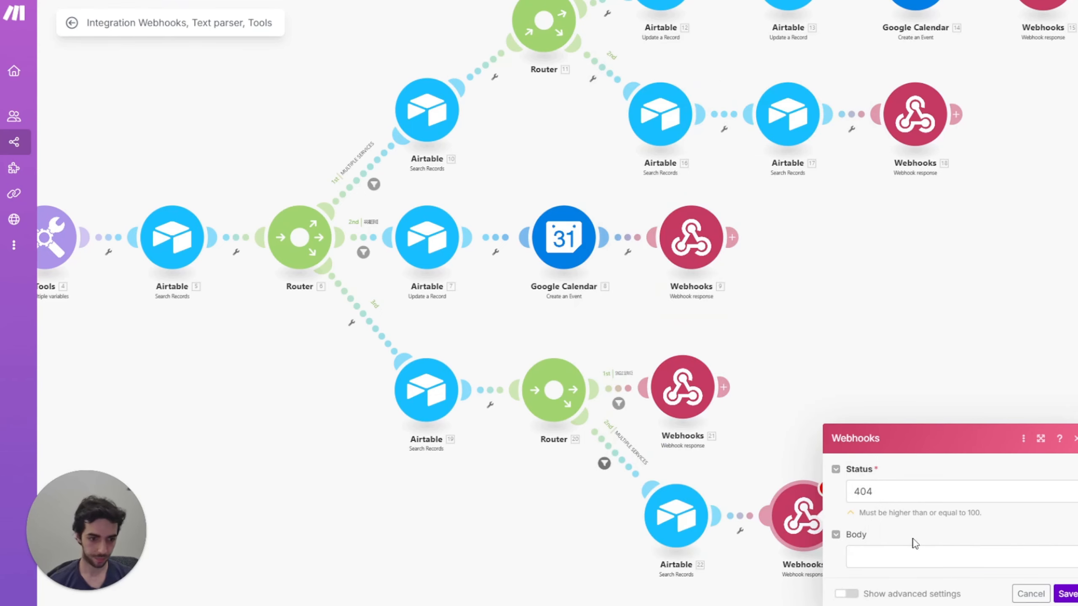
{"action": "left_click", "coordinate": [902, 551]}
{"action": "key", "text": "ctrl+v"}
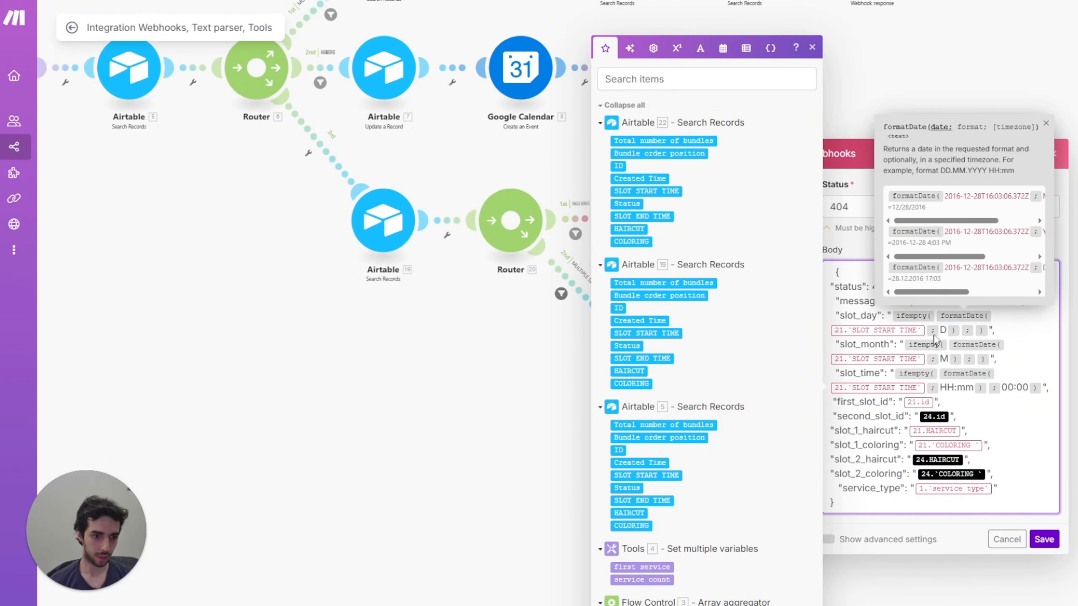
Step: Map Airtable 19's SLOT START TIME, SLOT END TIME and ID into slot_day, slot_month, slot_time, first_slot_id
{"action": "key", "text": "BackSpace"}
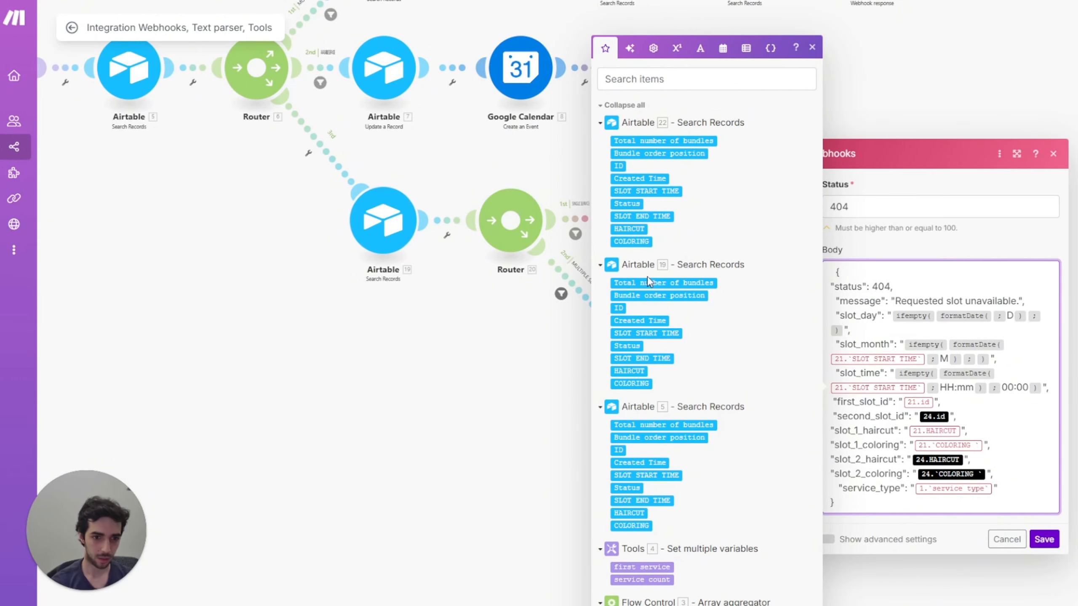
{"action": "left_click", "coordinate": [652, 334]}
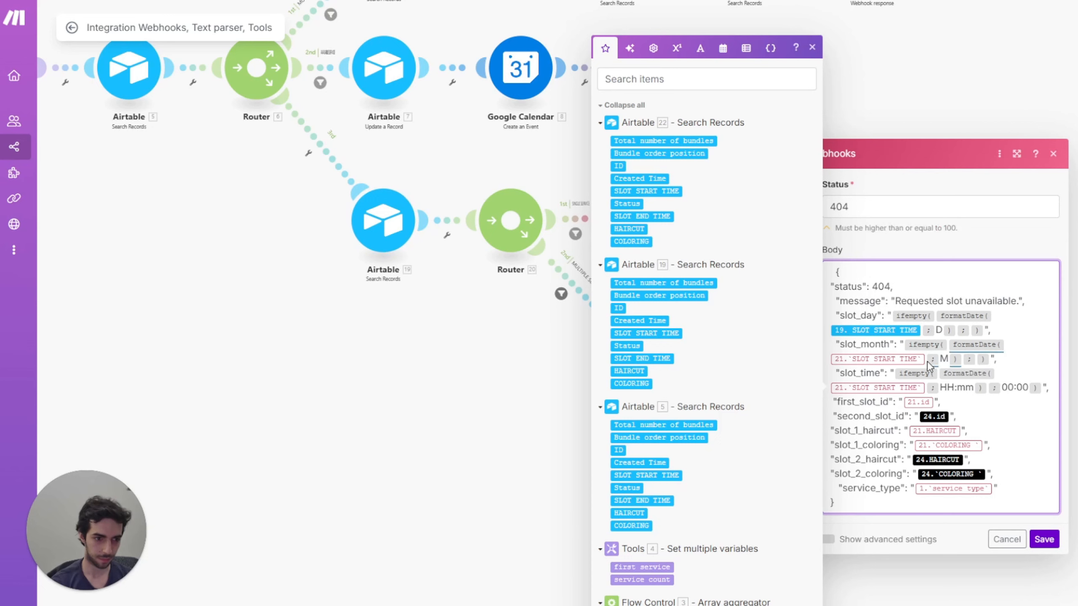
{"action": "left_click", "coordinate": [671, 334]}
{"action": "key", "text": "BackSpace"}
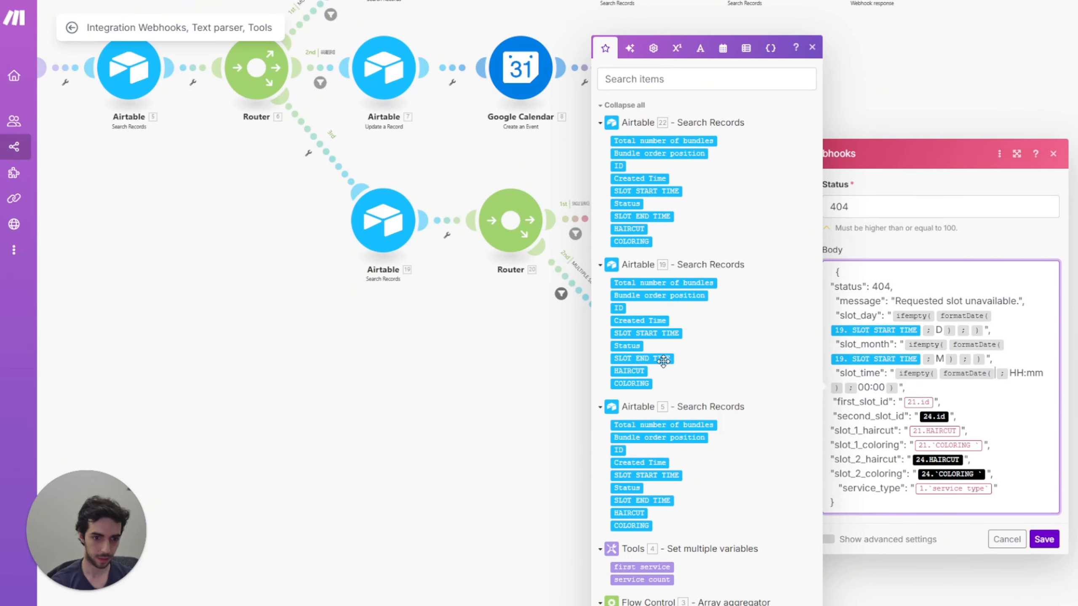
{"action": "left_click", "coordinate": [656, 359]}
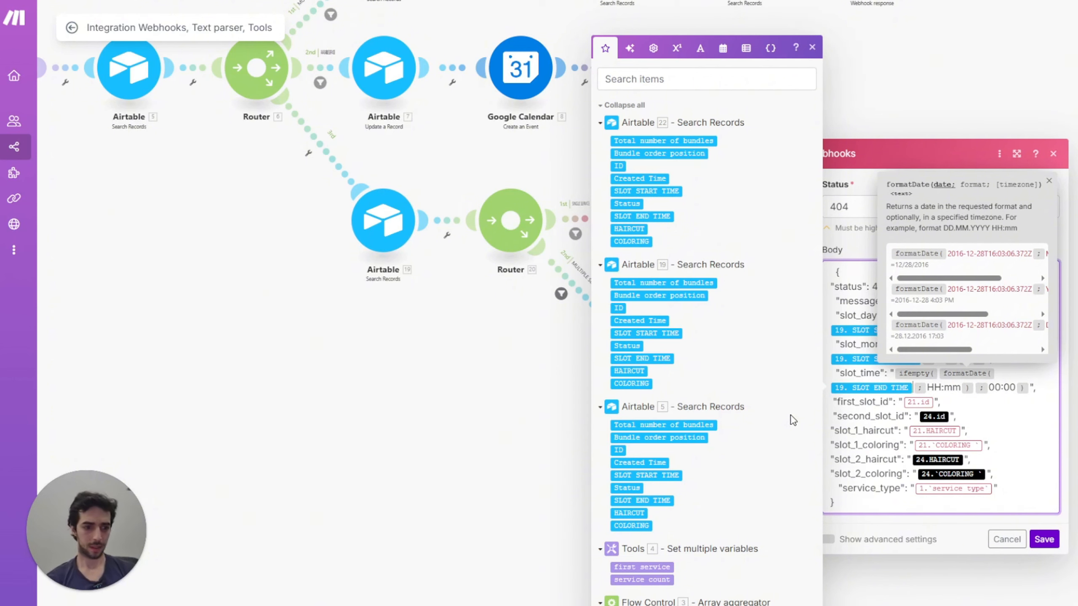
{"action": "left_click", "coordinate": [935, 407]}
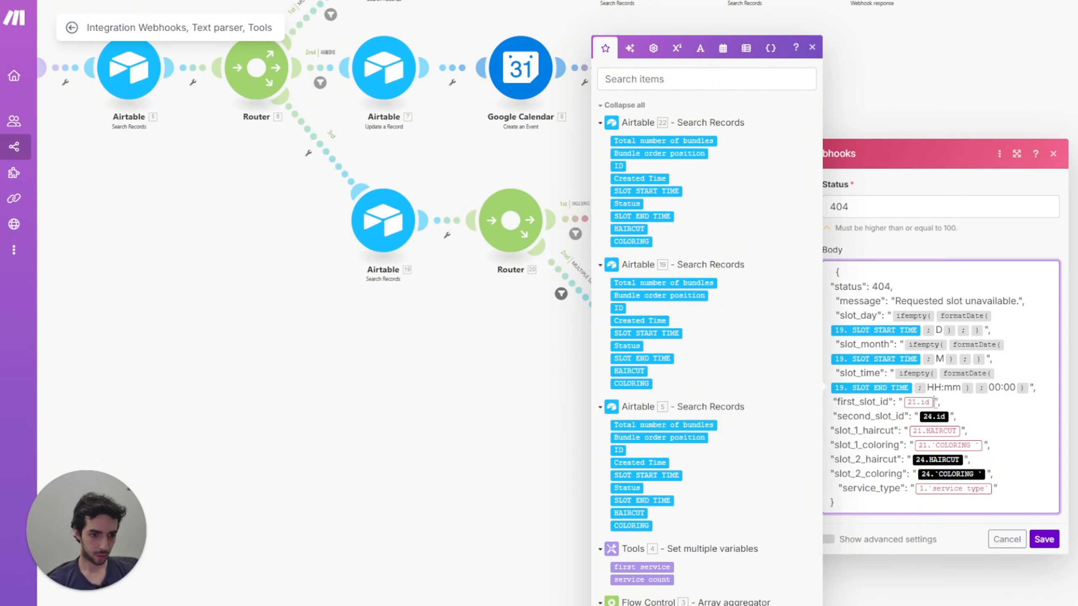
{"action": "key", "text": "BackSpace"}
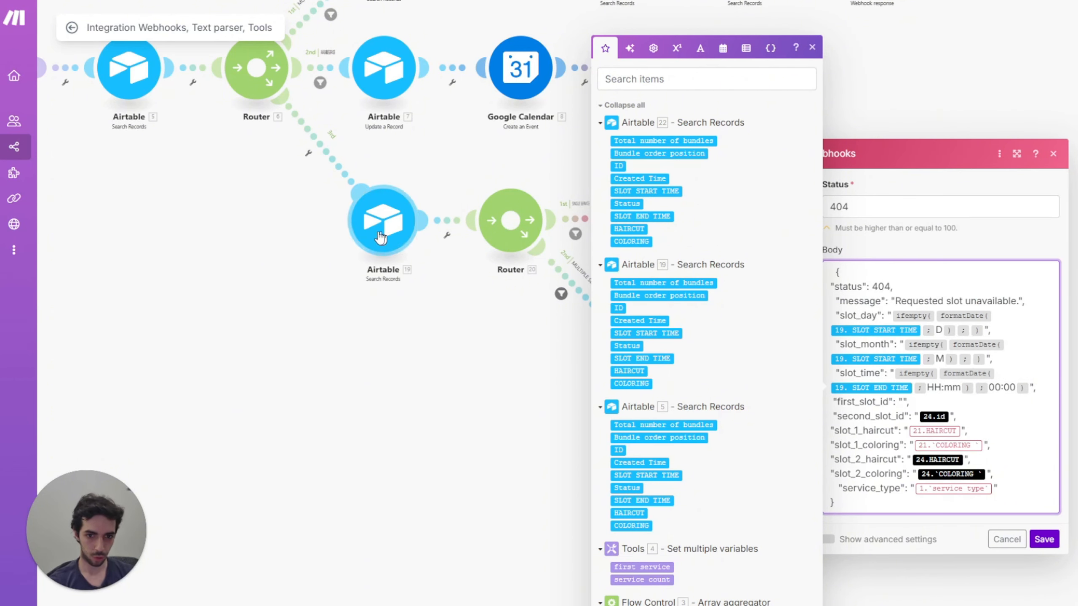
{"action": "left_click", "coordinate": [623, 308]}
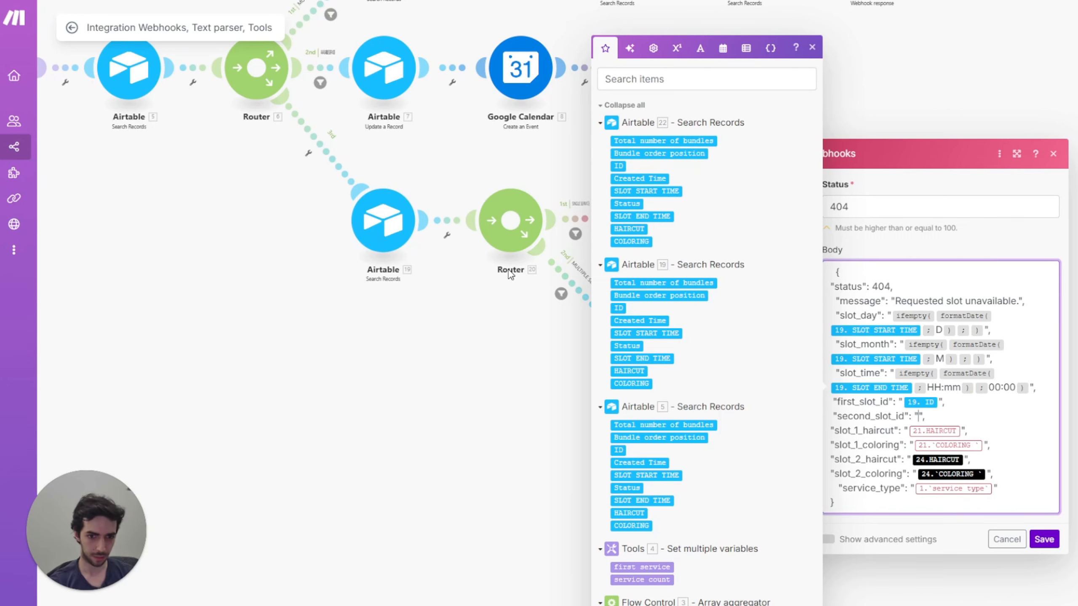
Step: Map Airtable 19's HAIRCUT and COLORING into slot_1_haircut and slot_1_coloring
{"action": "left_click_drag", "start_coordinate": [514, 361], "coordinate": [347, 340]}
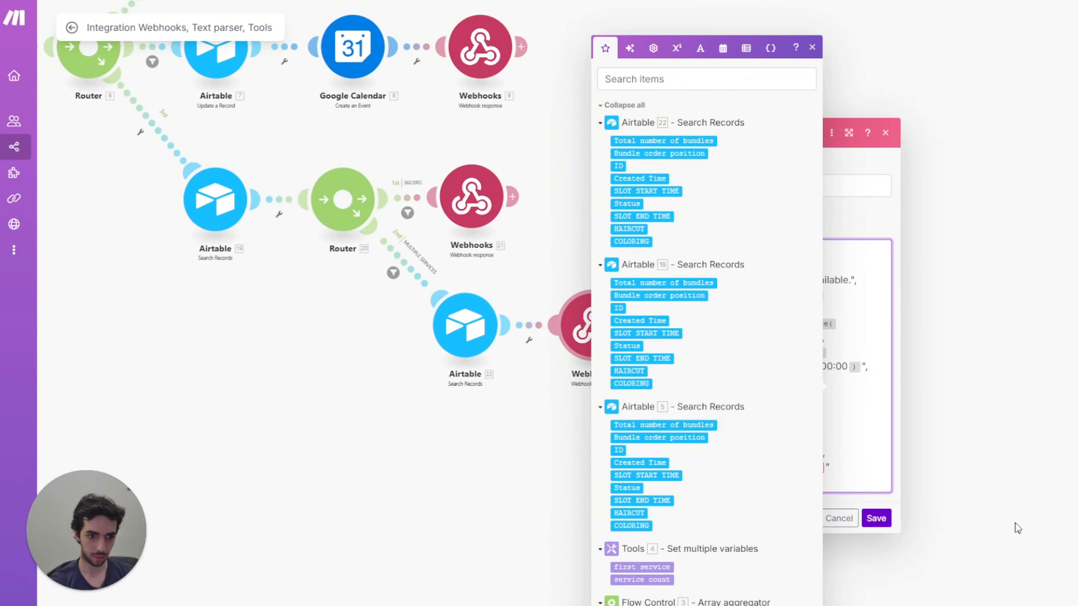
{"action": "left_click", "coordinate": [813, 48]}
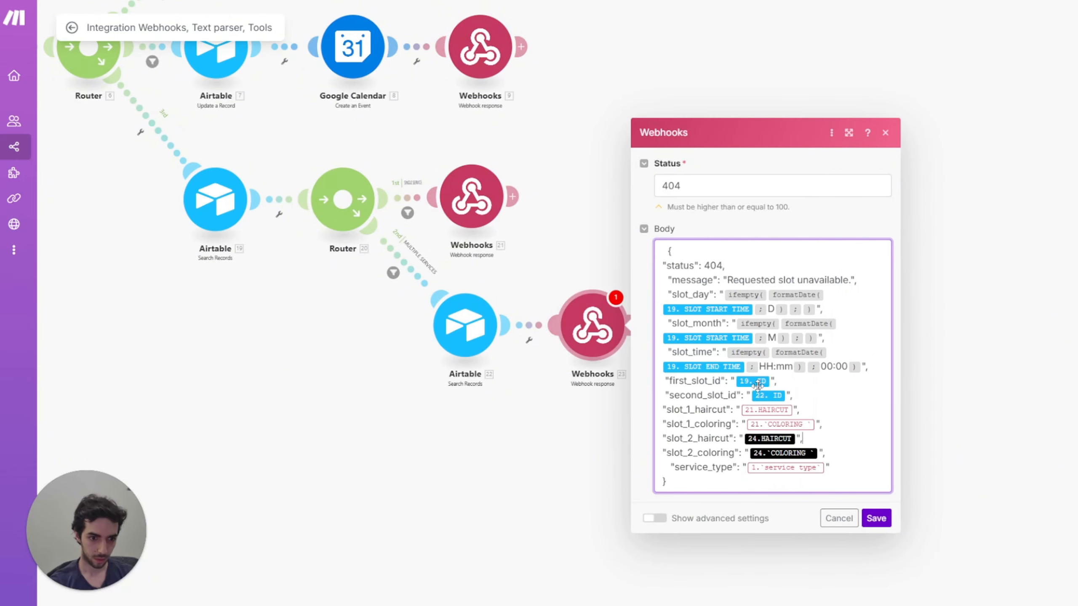
{"action": "left_click", "coordinate": [793, 412]}
{"action": "key", "text": "BackSpace"}
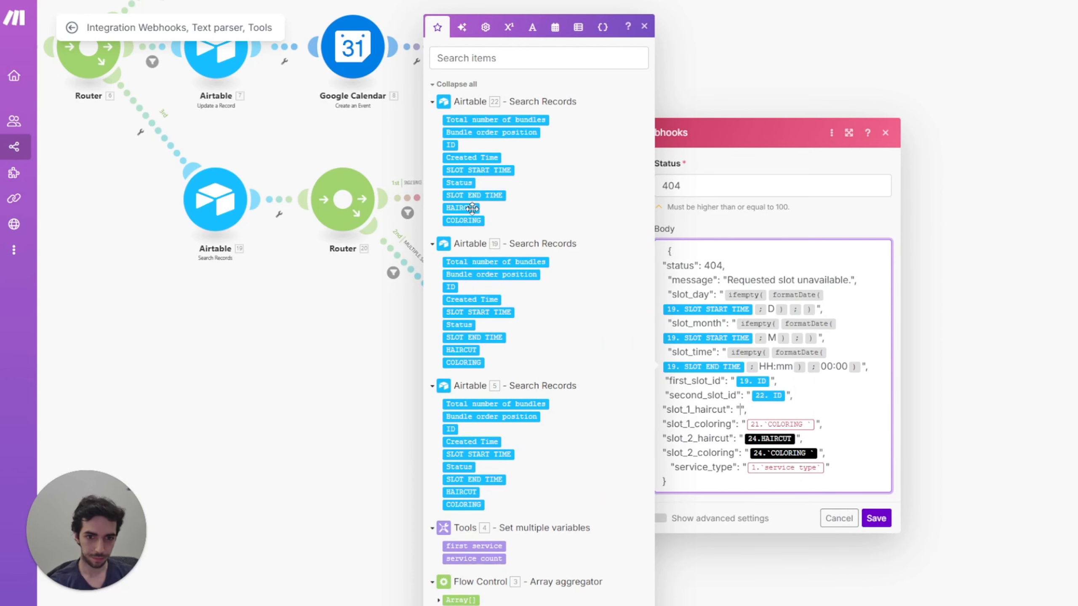
{"action": "left_click", "coordinate": [472, 208]}
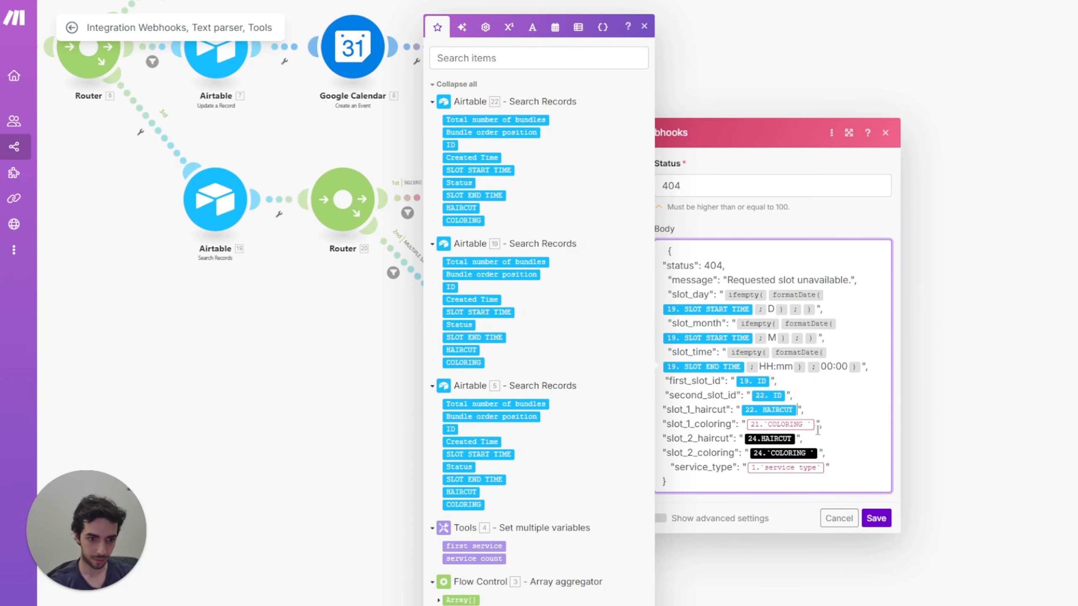
{"action": "key", "text": "BackSpace"}
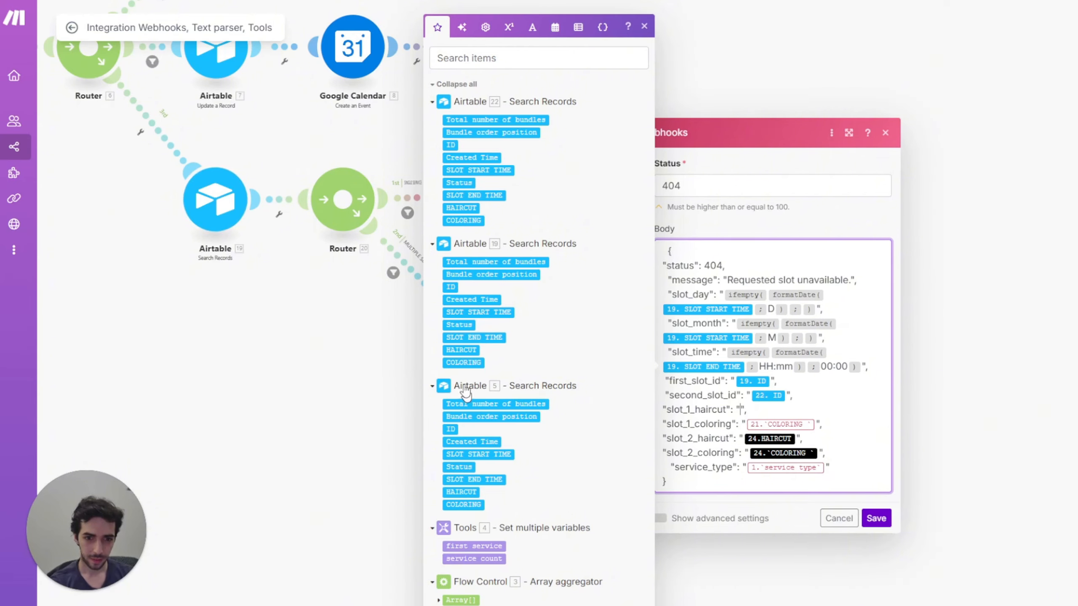
{"action": "left_click", "coordinate": [462, 352]}
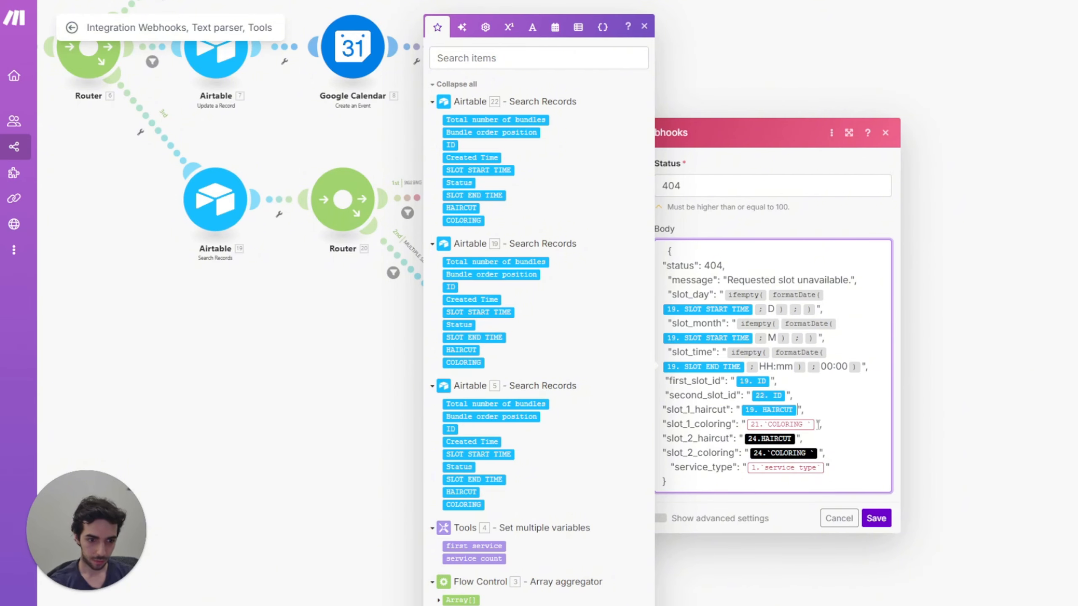
{"action": "key", "text": "BackSpace"}
{"action": "left_click", "coordinate": [463, 363]}
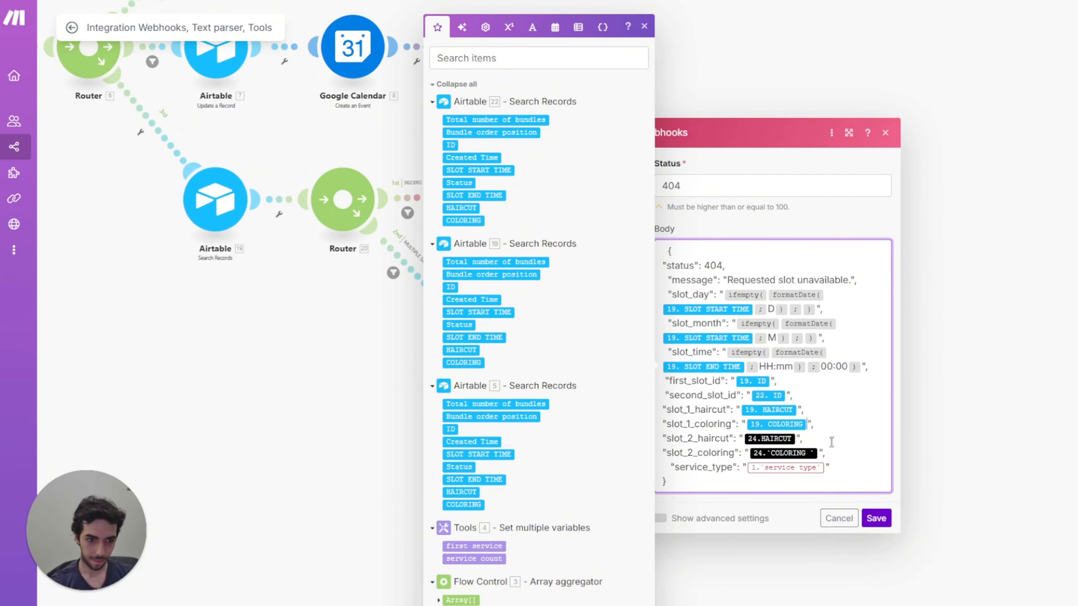
Step: Map Airtable 22's HAIRCUT and COLORING into the slot_2 fields and save the response
{"action": "key", "text": "BackSpace"}
{"action": "left_click", "coordinate": [461, 208]}
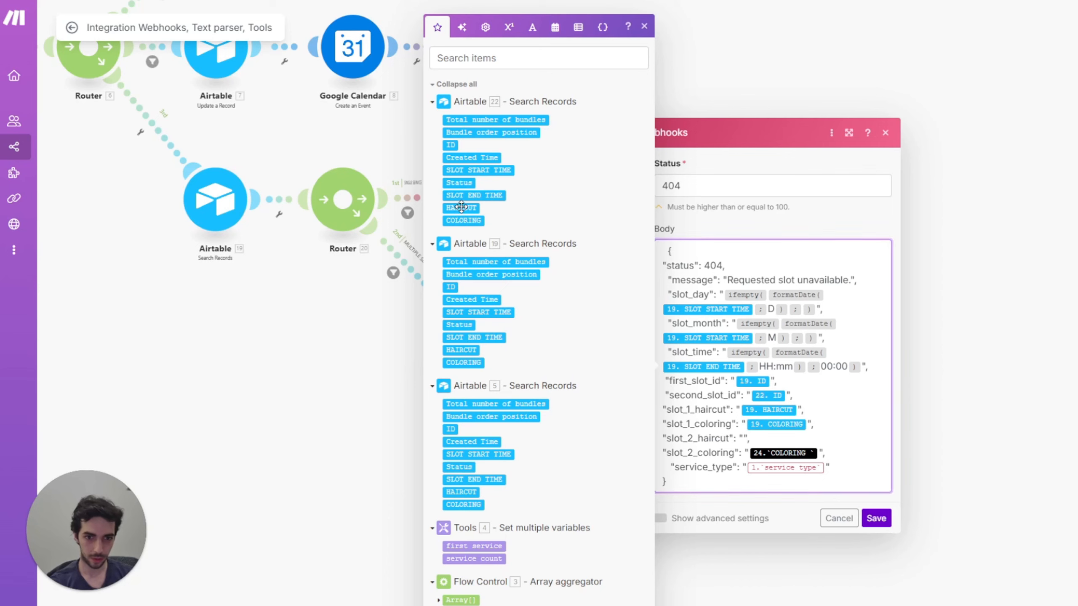
{"action": "left_click", "coordinate": [820, 454]}
{"action": "key", "text": "BackSpace"}
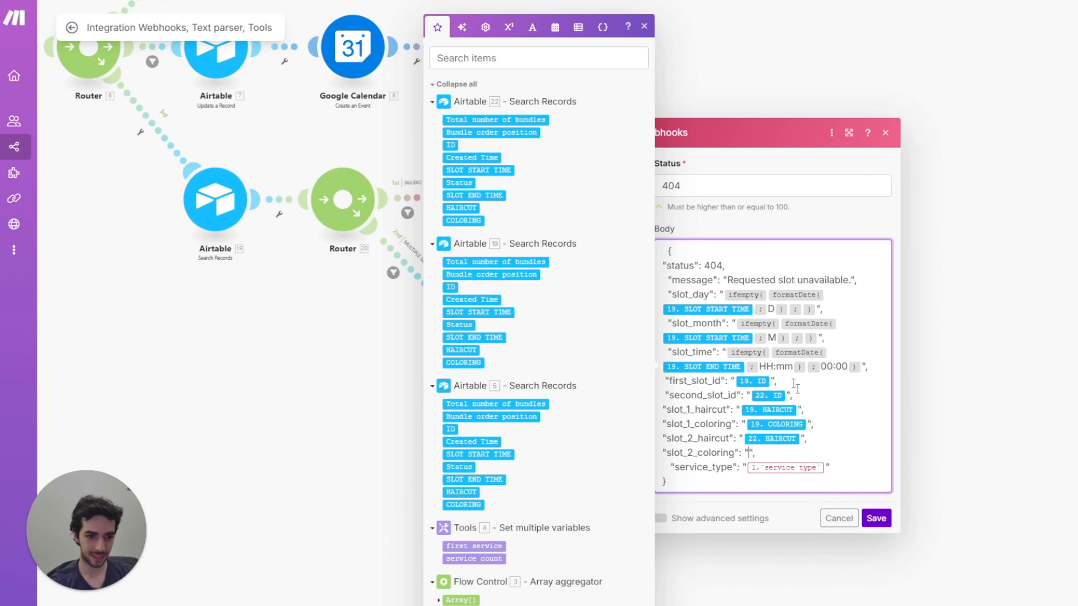
{"action": "left_click", "coordinate": [480, 219]}
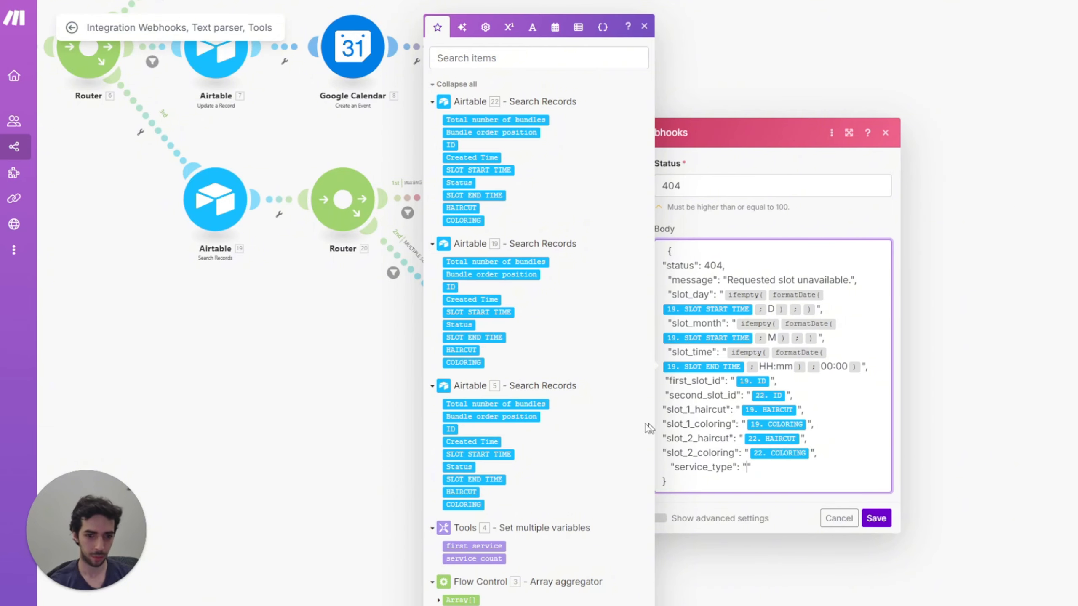
{"action": "left_click", "coordinate": [875, 519]}
{"action": "scroll", "coordinate": [714, 270], "scroll_direction": "down", "scroll_amount": 8}
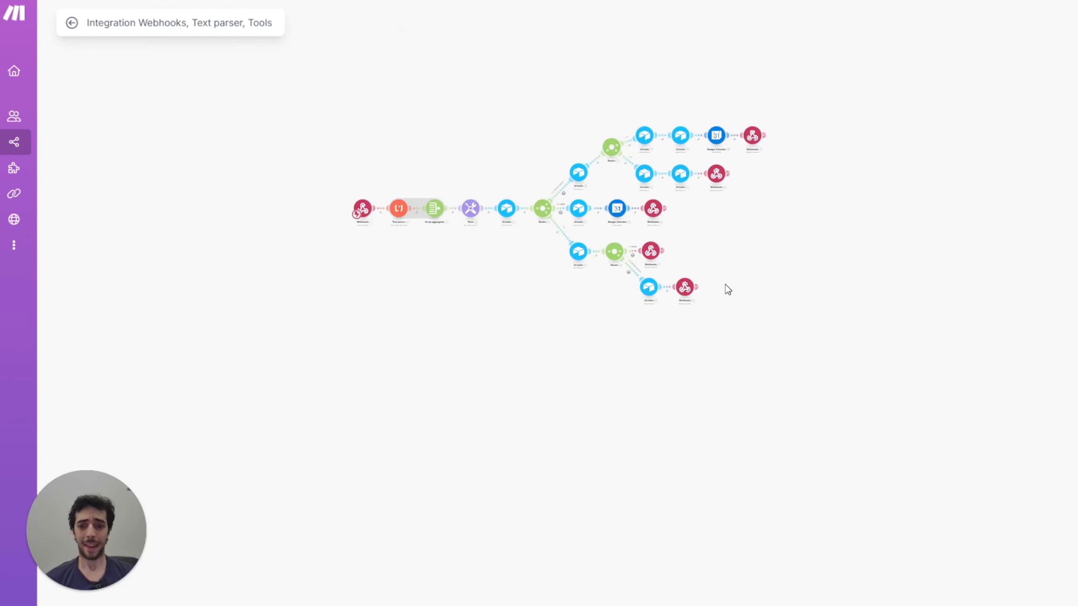
{"action": "scroll", "coordinate": [726, 285], "scroll_direction": "up", "scroll_amount": 5}
{"action": "scroll", "coordinate": [711, 341], "scroll_direction": "down", "scroll_amount": 3}
{"action": "left_click_drag", "start_coordinate": [636, 598], "coordinate": [596, 547]}
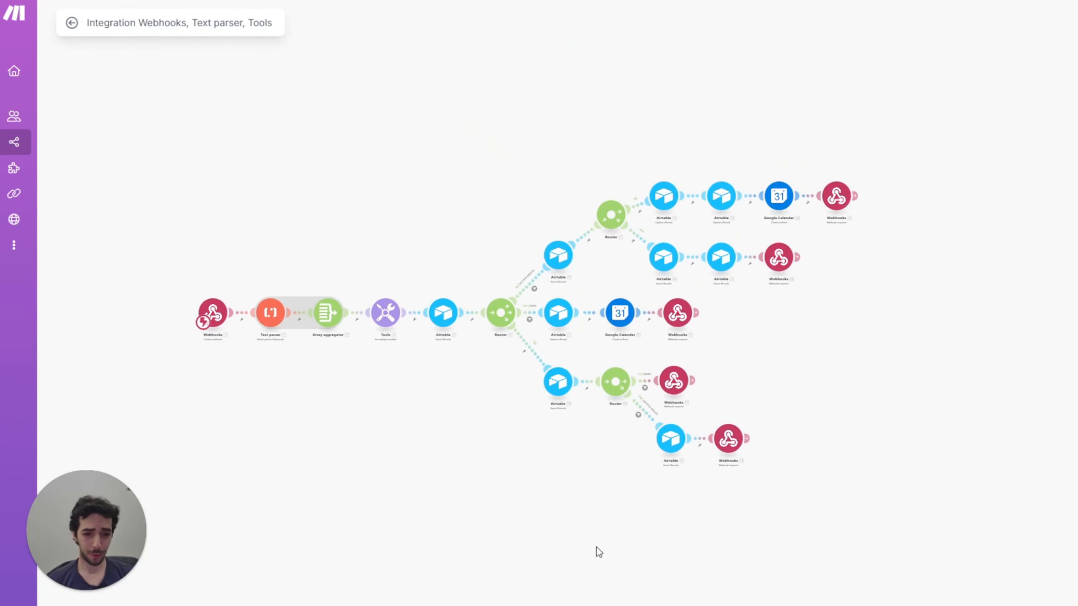
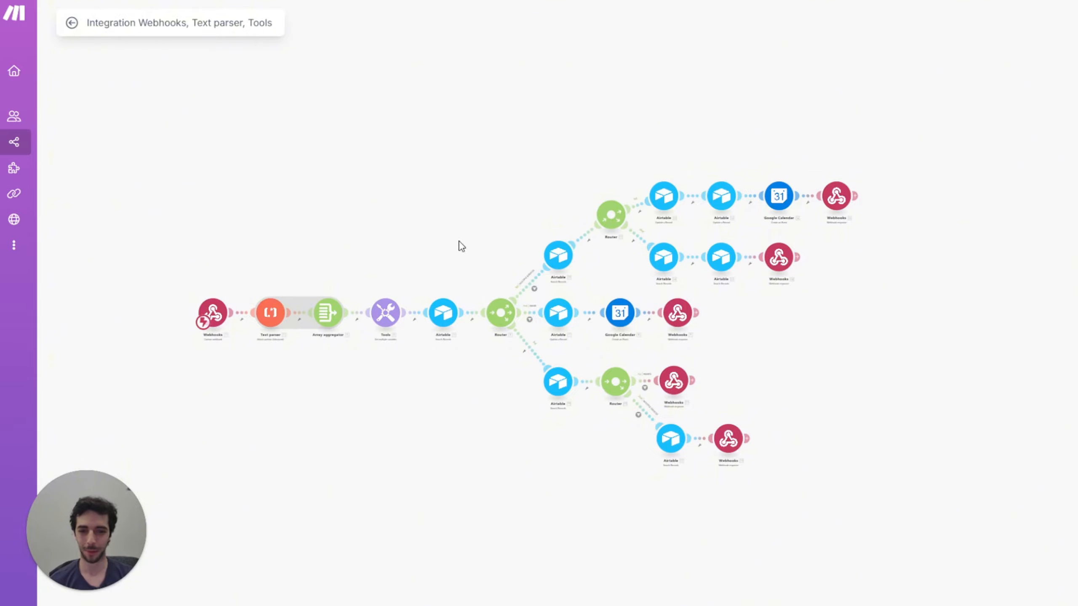
Step: Keep the Webhooks trigger's schedule on 'Run scenario: Immediately' and save it
{"action": "scroll", "coordinate": [454, 251], "scroll_direction": "up", "scroll_amount": 3}
{"action": "left_click_drag", "start_coordinate": [457, 245], "coordinate": [475, 208]}
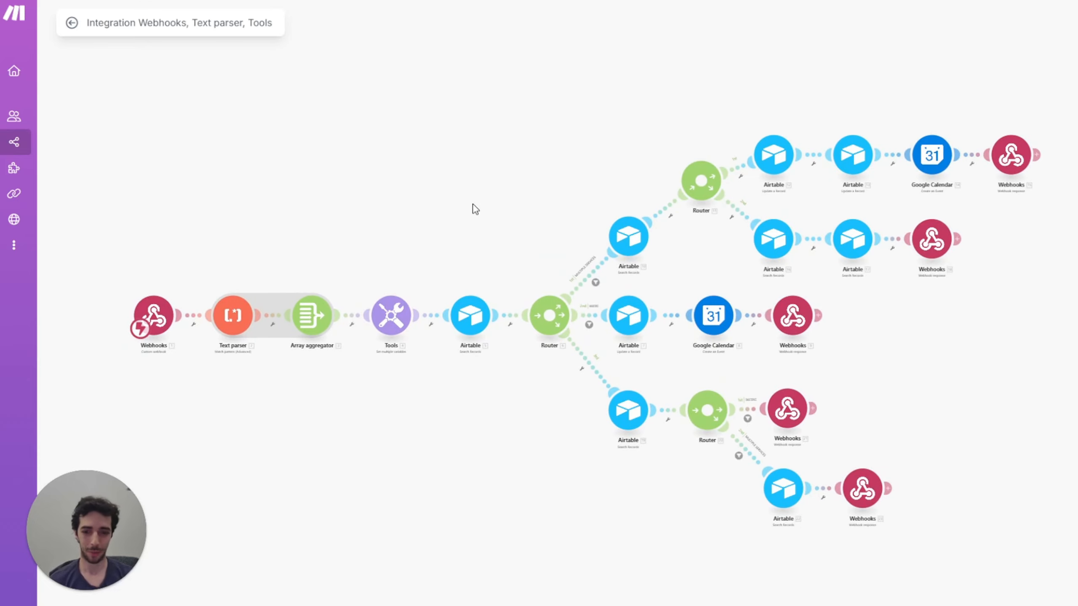
{"action": "left_click", "coordinate": [139, 328]}
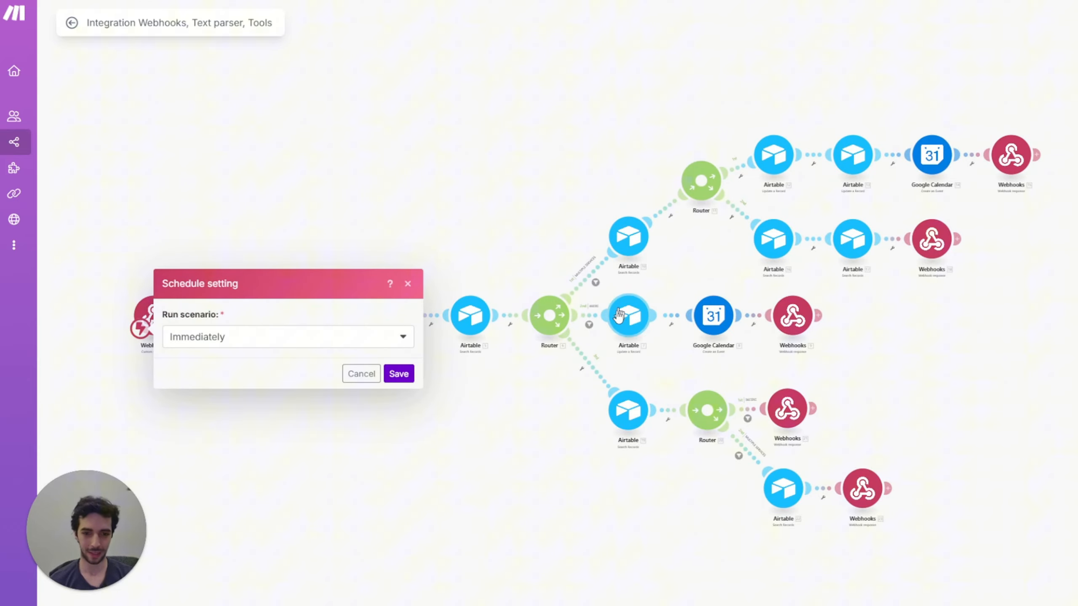
{"action": "left_click", "coordinate": [395, 374]}
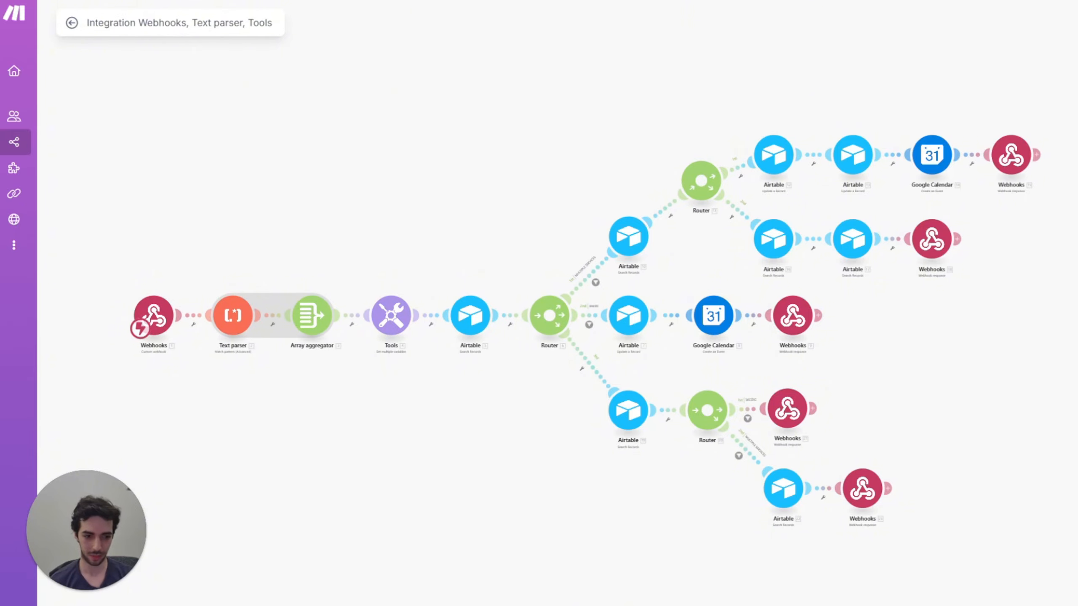
{"action": "scroll", "coordinate": [629, 101], "scroll_direction": "down", "scroll_amount": 5}
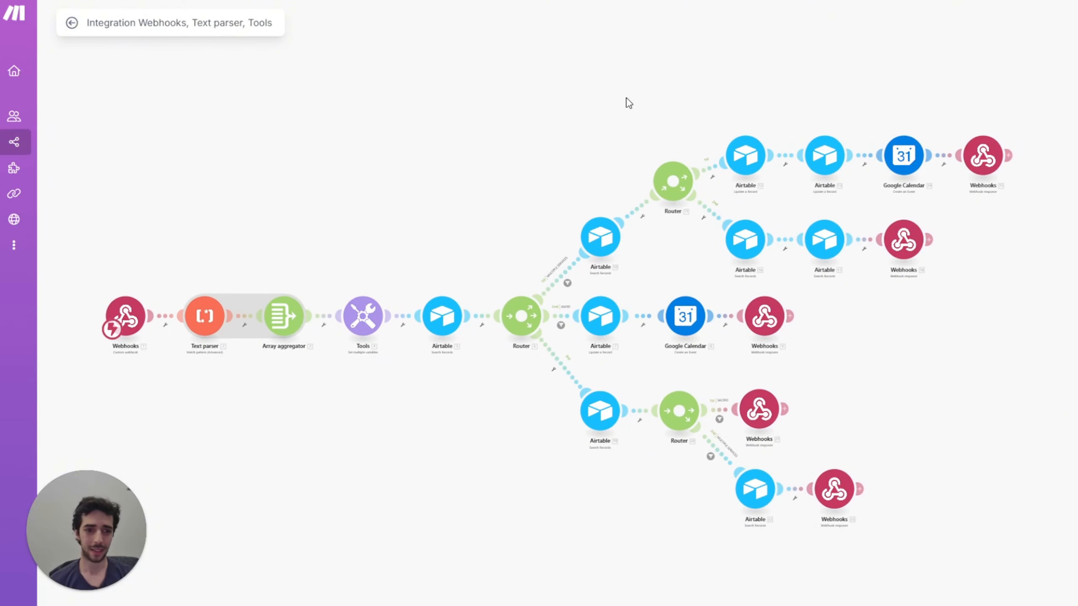
{"action": "scroll", "coordinate": [646, 155], "scroll_direction": "up", "scroll_amount": 2}
{"action": "scroll", "coordinate": [646, 163], "scroll_direction": "up", "scroll_amount": 3}
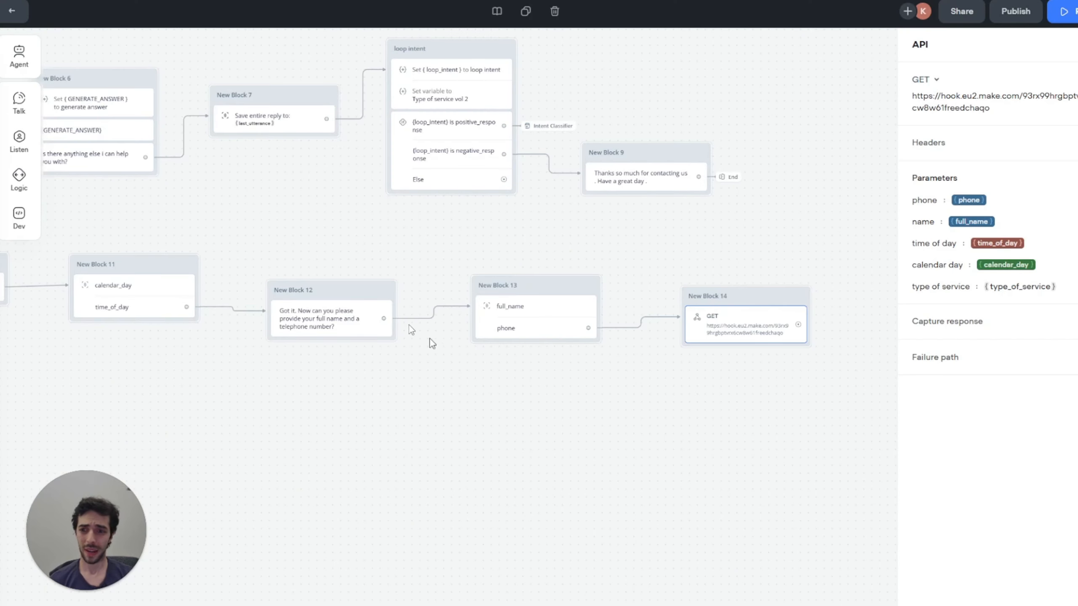
Step: Capture the GET response's status object into a newly created status variable
{"action": "scroll", "coordinate": [806, 183], "scroll_direction": "right", "scroll_amount": 3}
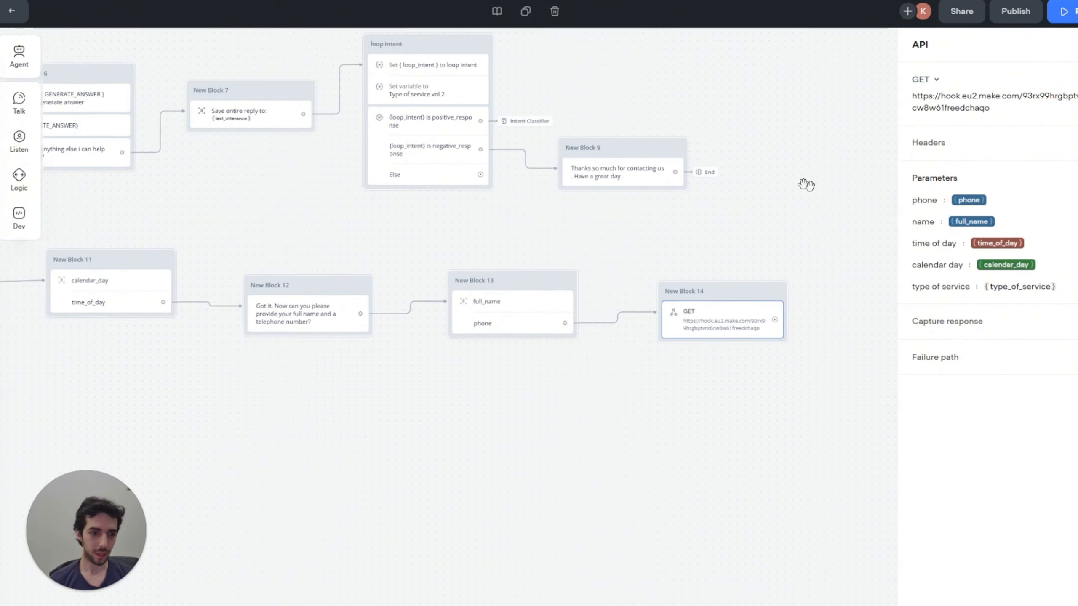
{"action": "left_click", "coordinate": [643, 305]}
{"action": "left_click", "coordinate": [948, 322]}
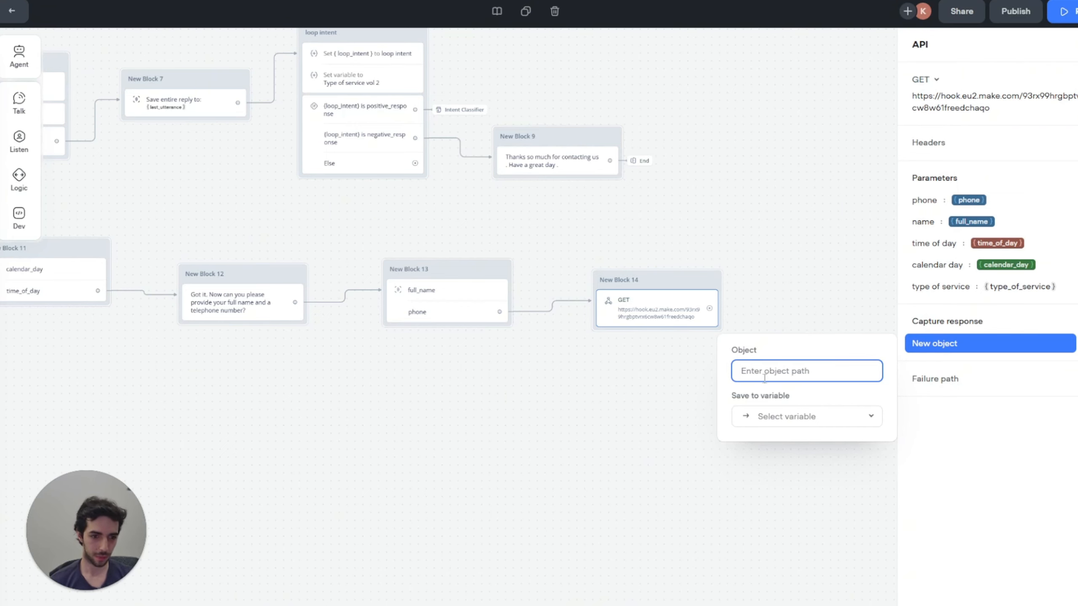
{"action": "type", "text": "sa"}
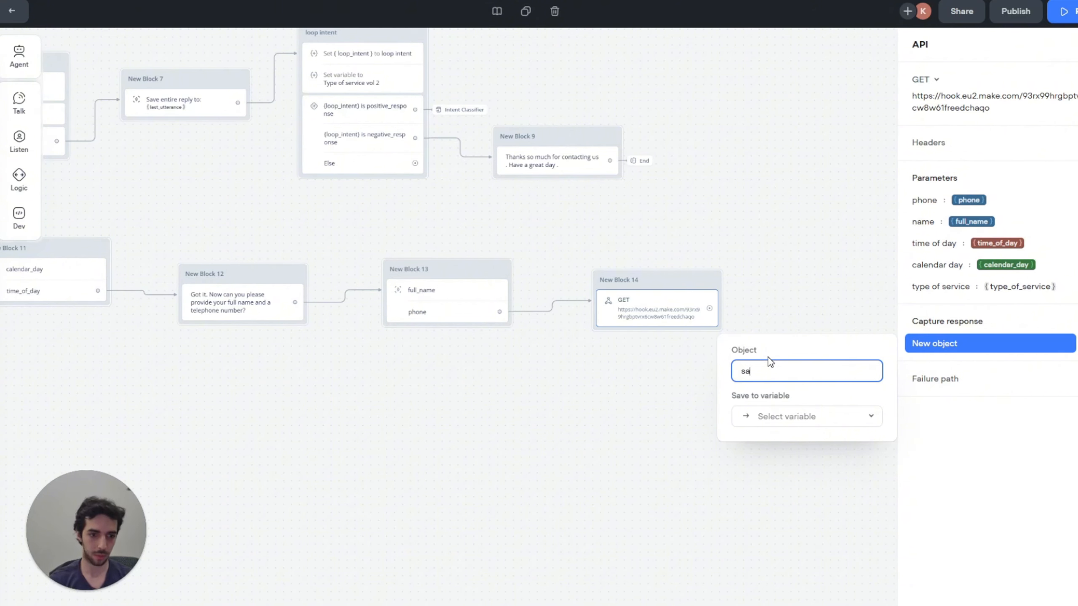
{"action": "type", "text": "atus"}
{"action": "left_click", "coordinate": [800, 246]}
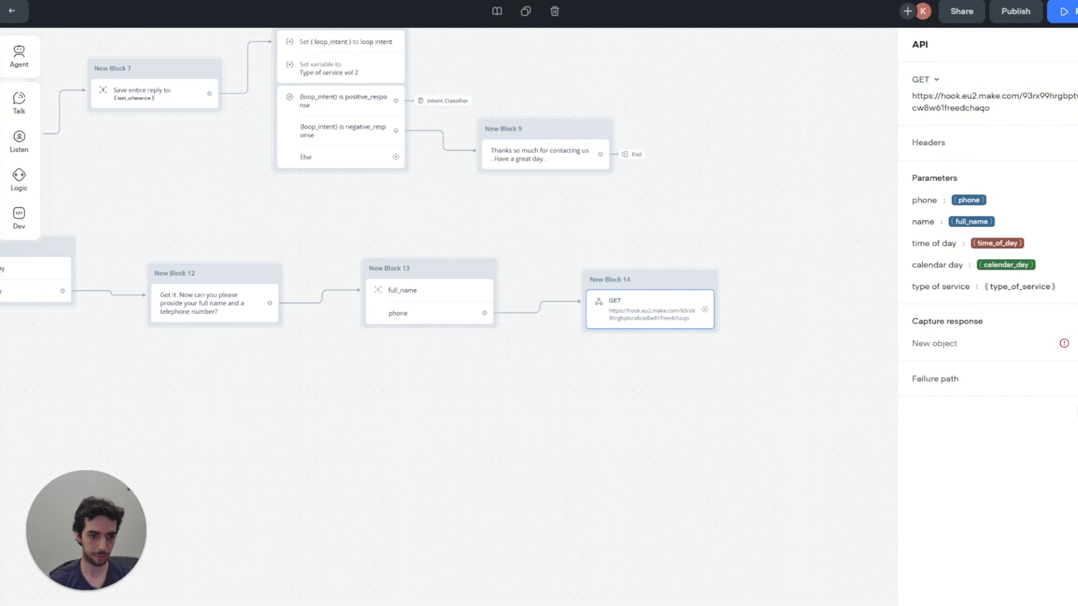
{"action": "left_click", "coordinate": [1007, 351]}
{"action": "left_click", "coordinate": [852, 421]}
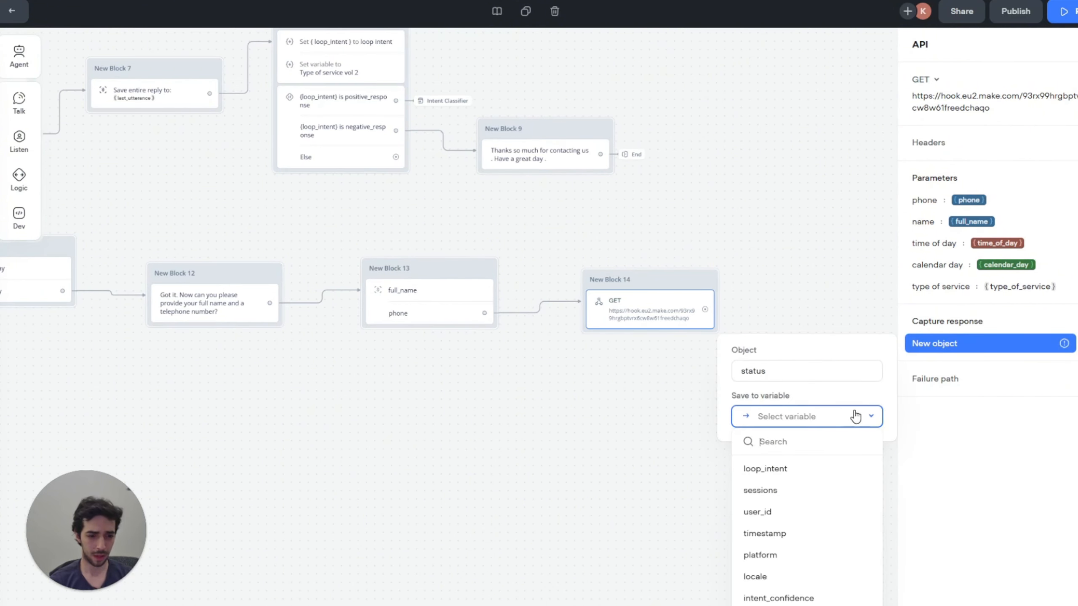
{"action": "left_click", "coordinate": [806, 605]}
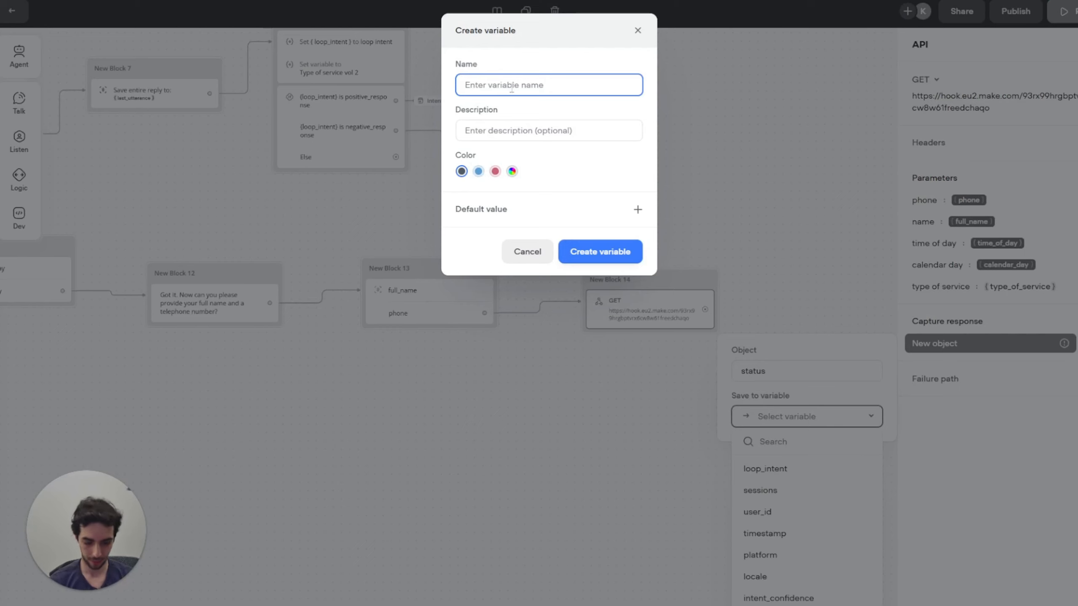
{"action": "type", "text": "status"}
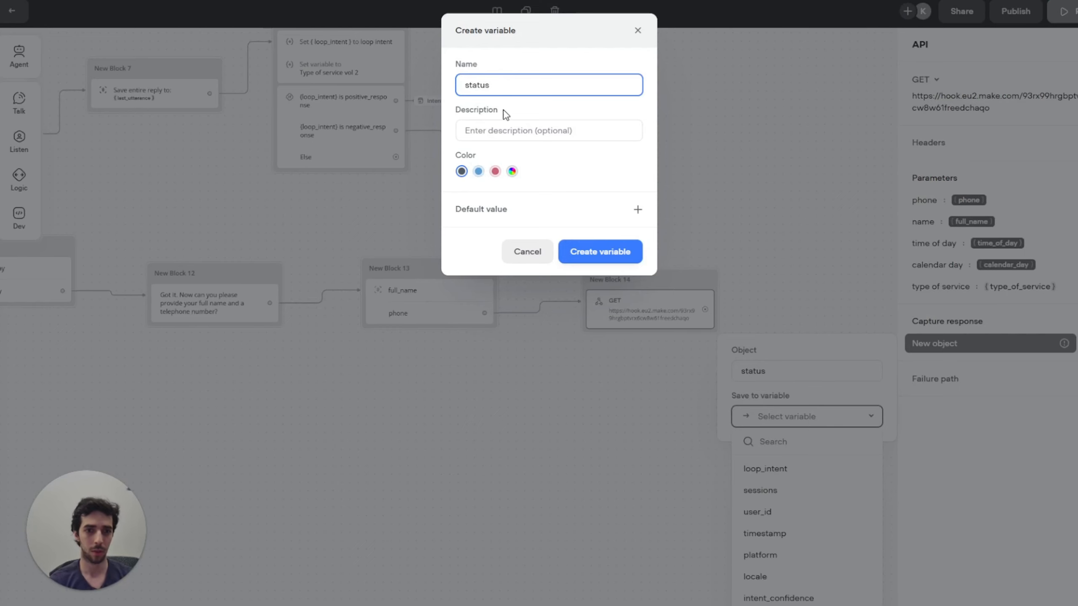
{"action": "left_click", "coordinate": [573, 253]}
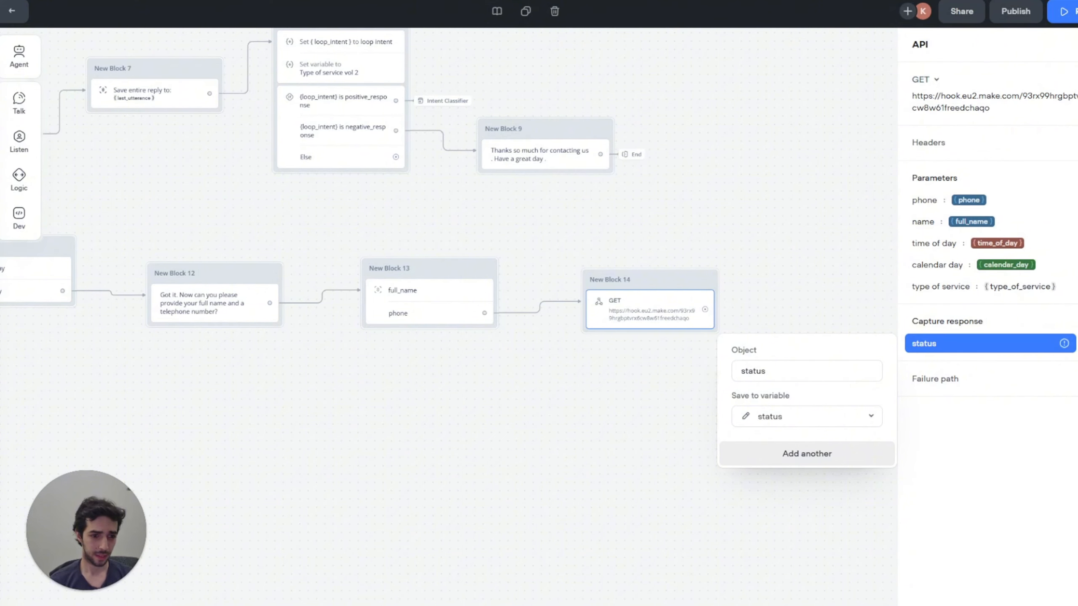
Step: Add a second, empty capture entry and recheck the status entry's variable and warning
{"action": "left_click", "coordinate": [807, 454]}
{"action": "left_click", "coordinate": [1033, 367]}
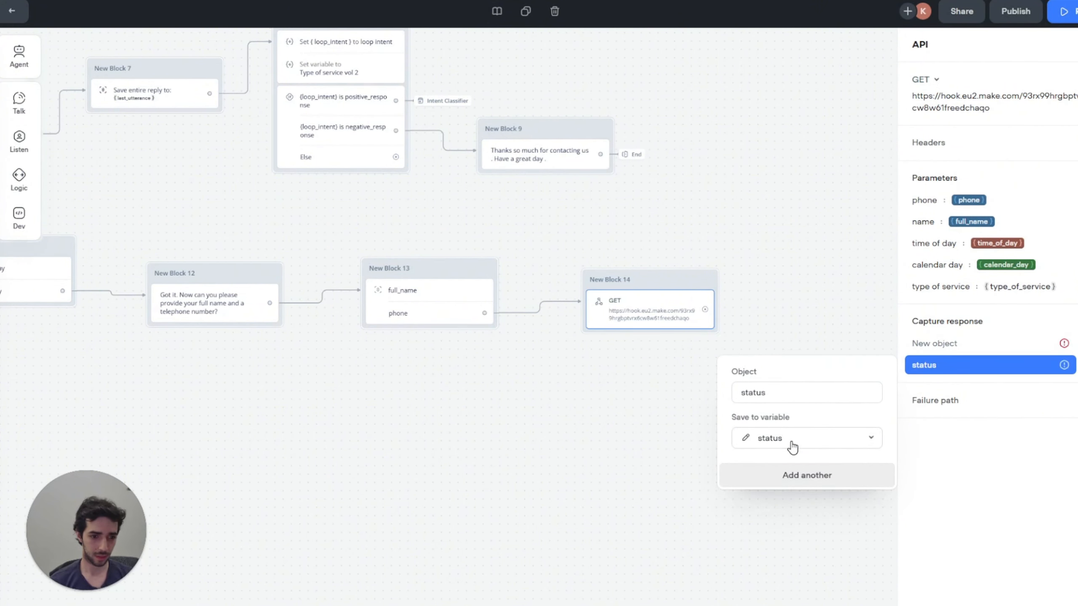
{"action": "left_click", "coordinate": [746, 438]}
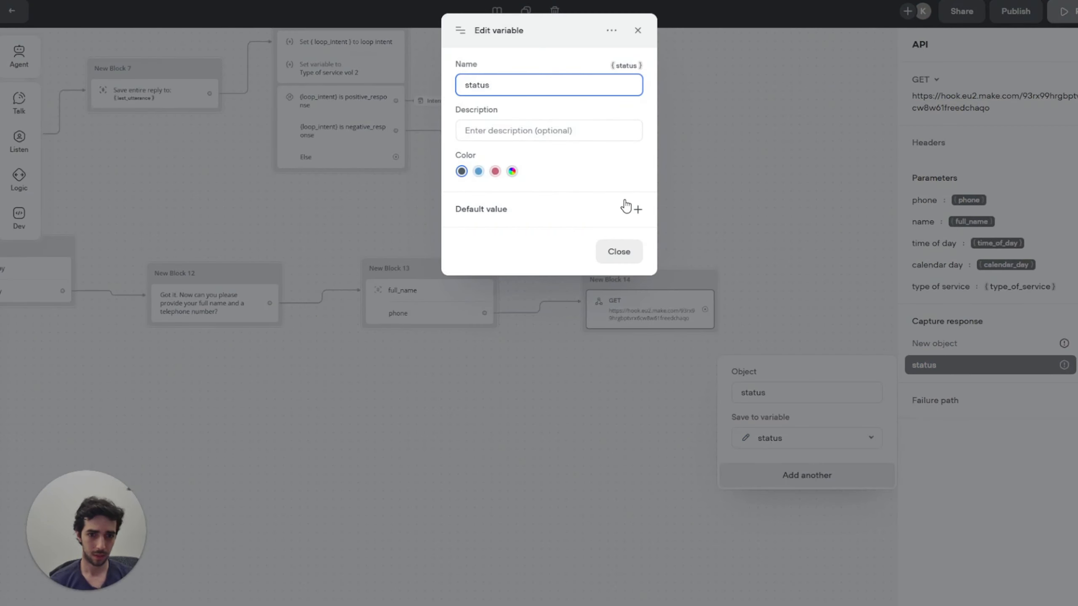
{"action": "left_click", "coordinate": [619, 252]}
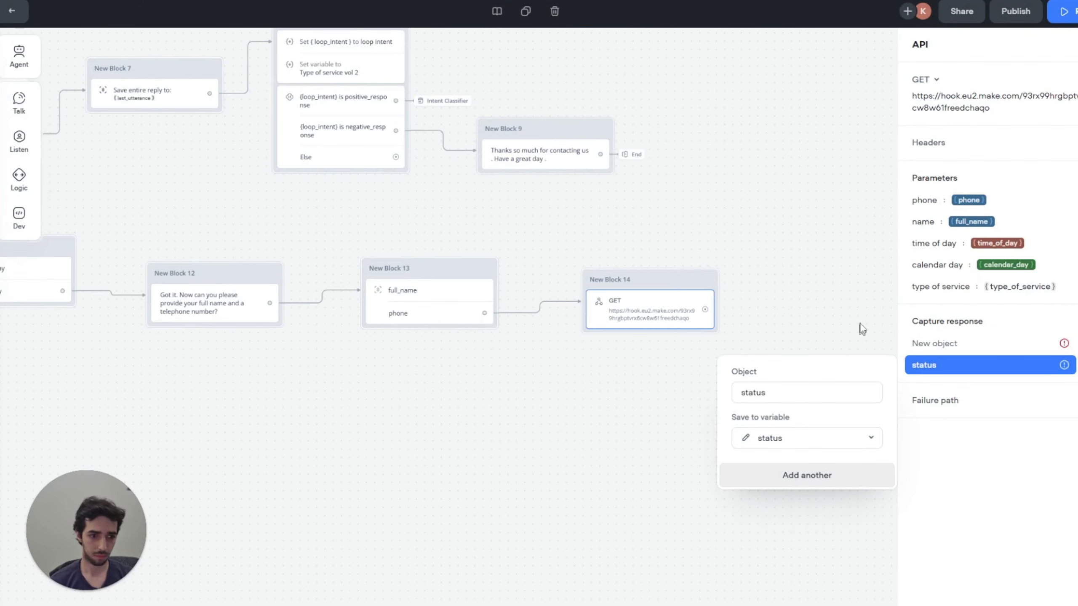
{"action": "left_click", "coordinate": [1063, 365]}
{"action": "left_click", "coordinate": [1063, 368]}
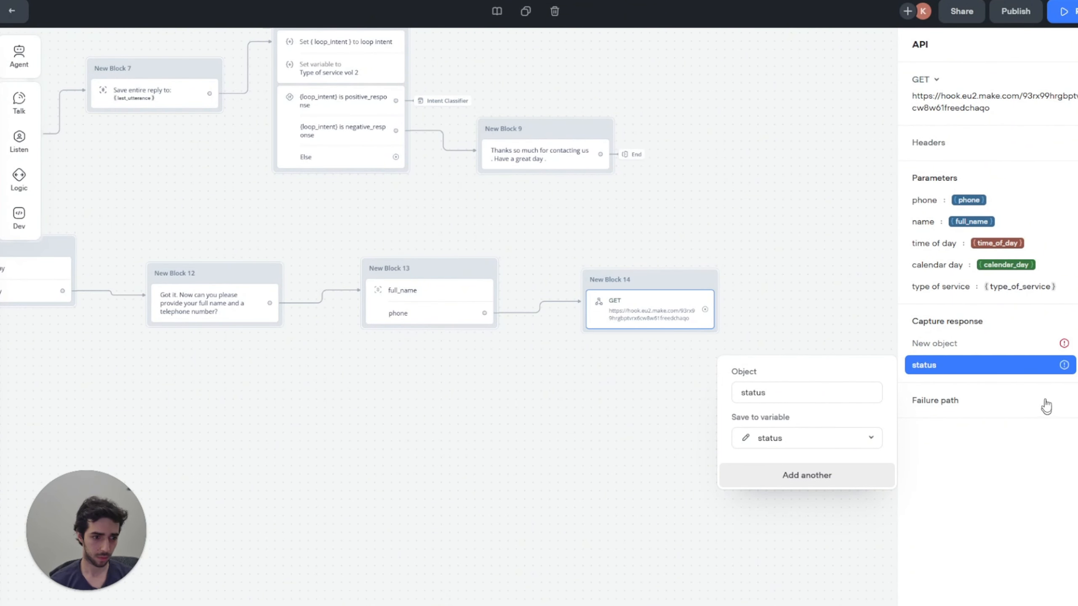
{"action": "left_click", "coordinate": [1057, 353]}
{"action": "left_click", "coordinate": [1063, 367]}
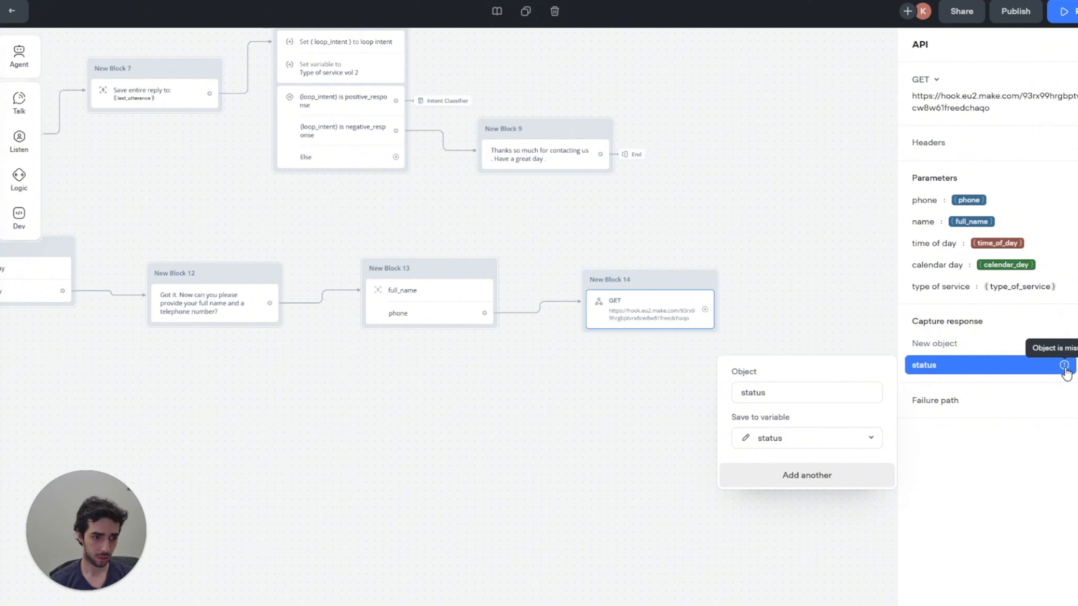
{"action": "left_click", "coordinate": [757, 394]}
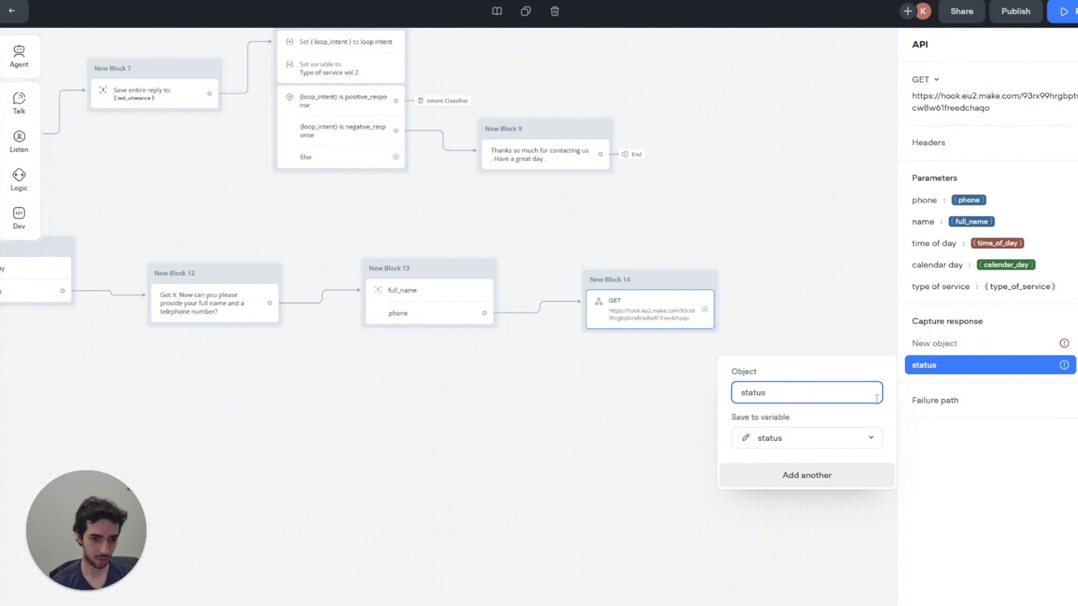
Step: Replace the old status entry with a fresh capture of status into the status variable
{"action": "left_click", "coordinate": [1064, 365]}
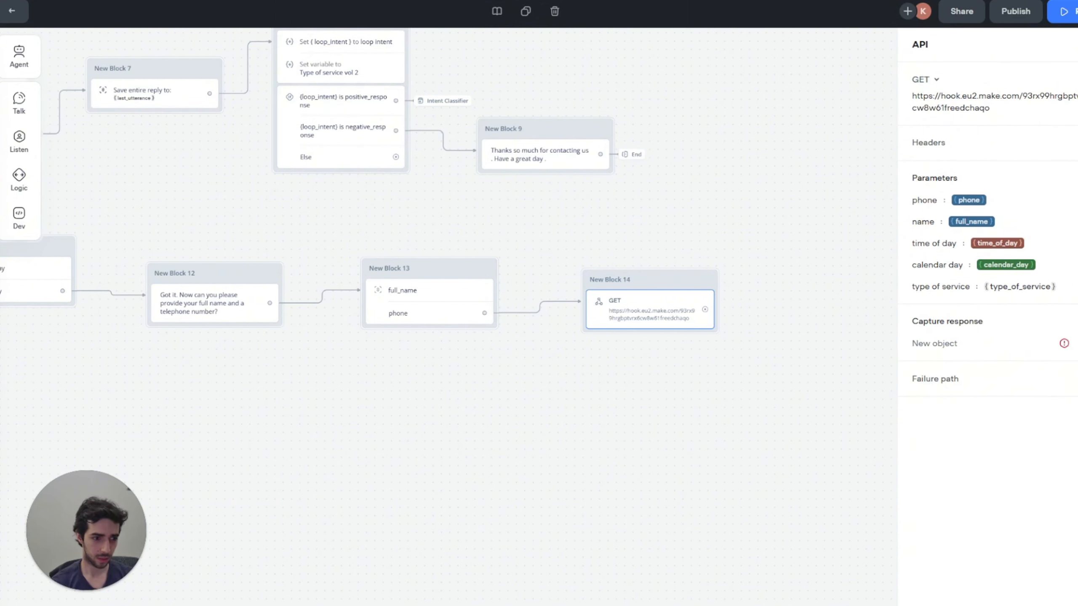
{"action": "left_click", "coordinate": [934, 344]}
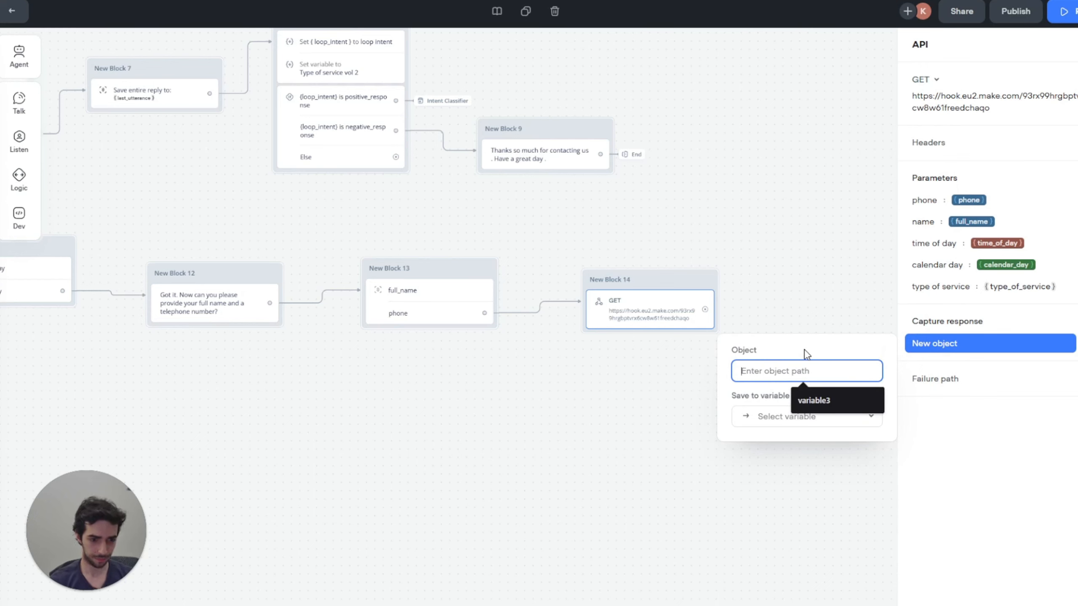
{"action": "type", "text": "status"}
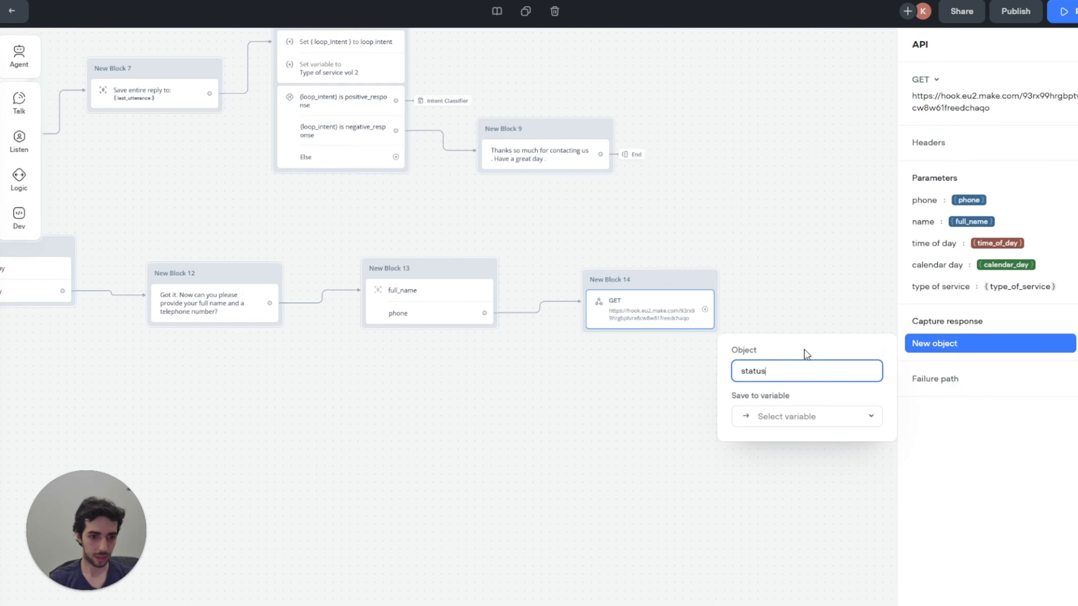
{"action": "left_click", "coordinate": [806, 416]}
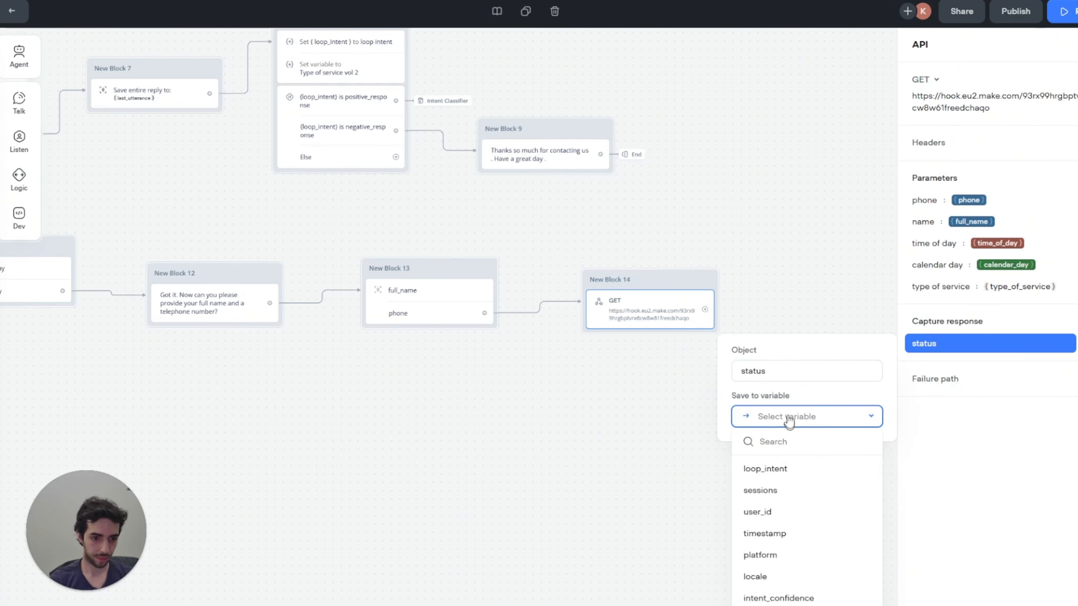
{"action": "type", "text": "st"}
{"action": "left_click", "coordinate": [770, 465]}
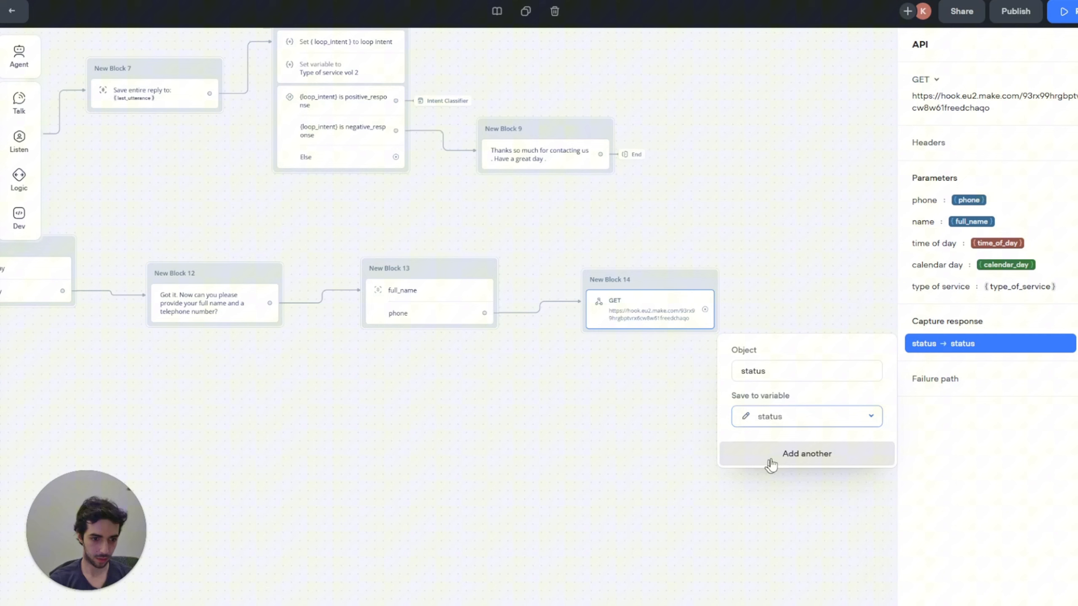
Step: Capture 'slot time' from the response into a new slot_time variable
{"action": "left_click", "coordinate": [828, 455]}
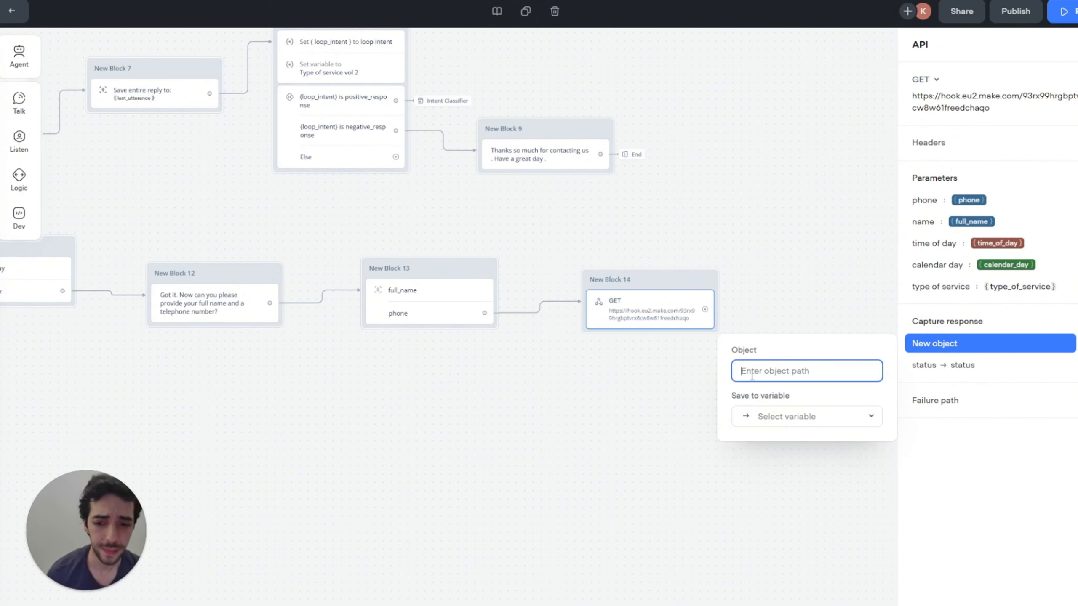
{"action": "type", "text": "slot"}
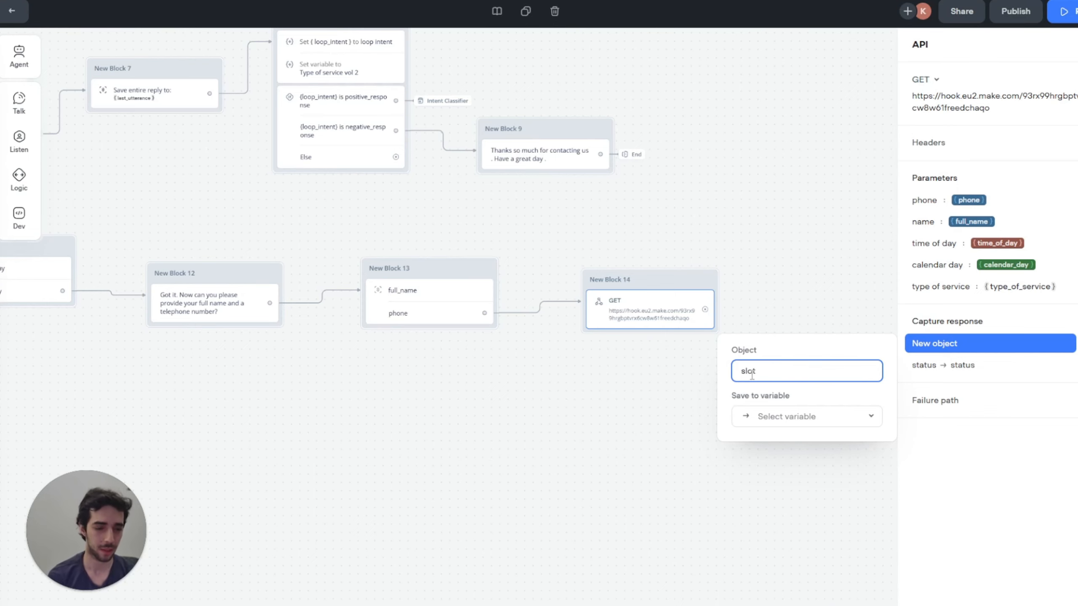
{"action": "type", "text": " time"}
{"action": "left_click", "coordinate": [830, 422]}
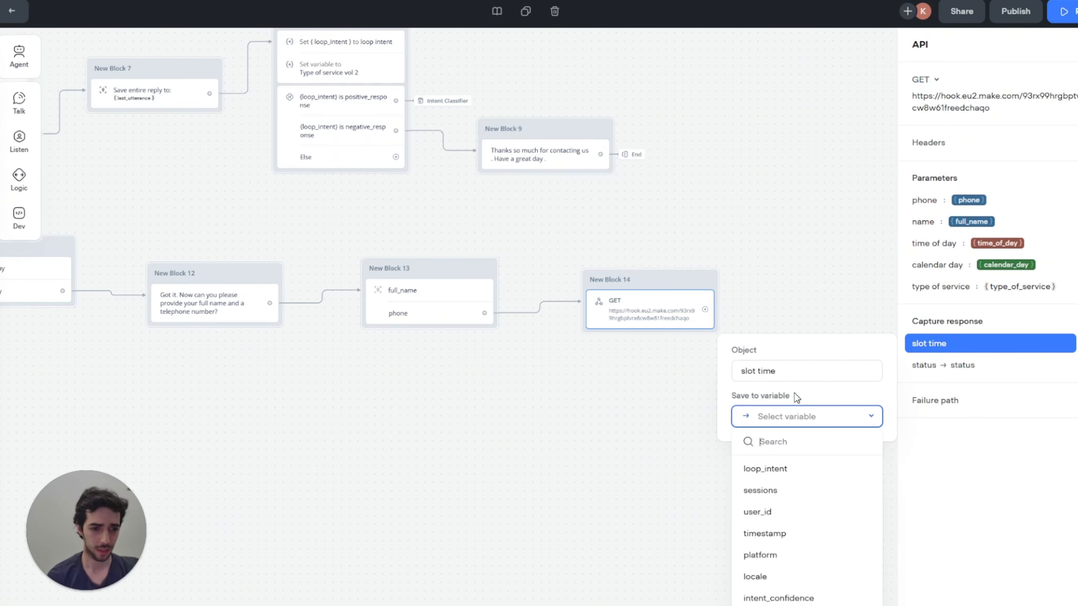
{"action": "key", "text": "Return"}
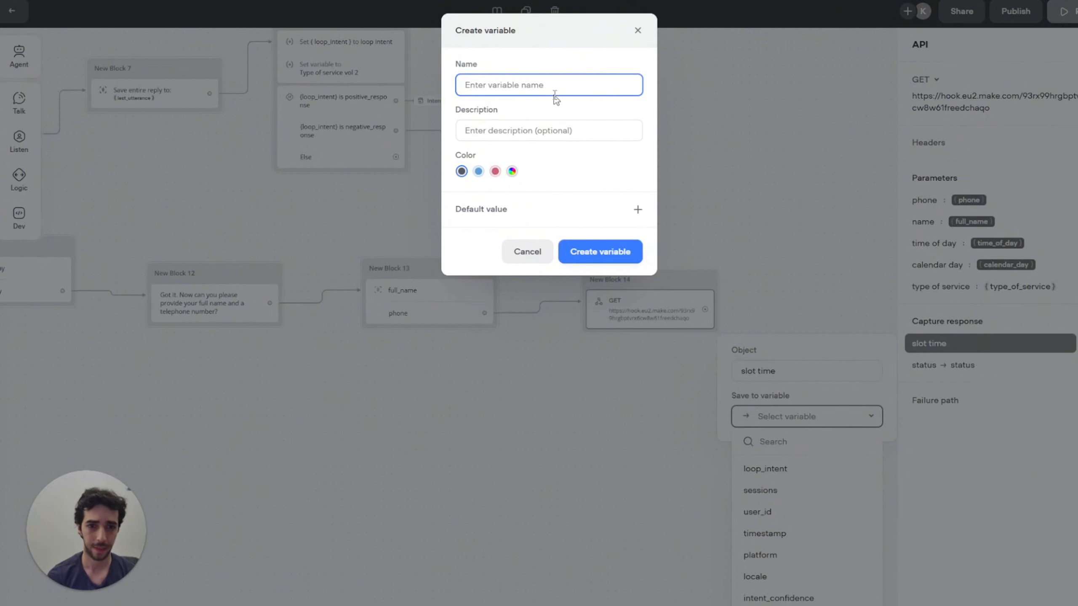
{"action": "type", "text": "slot_time"}
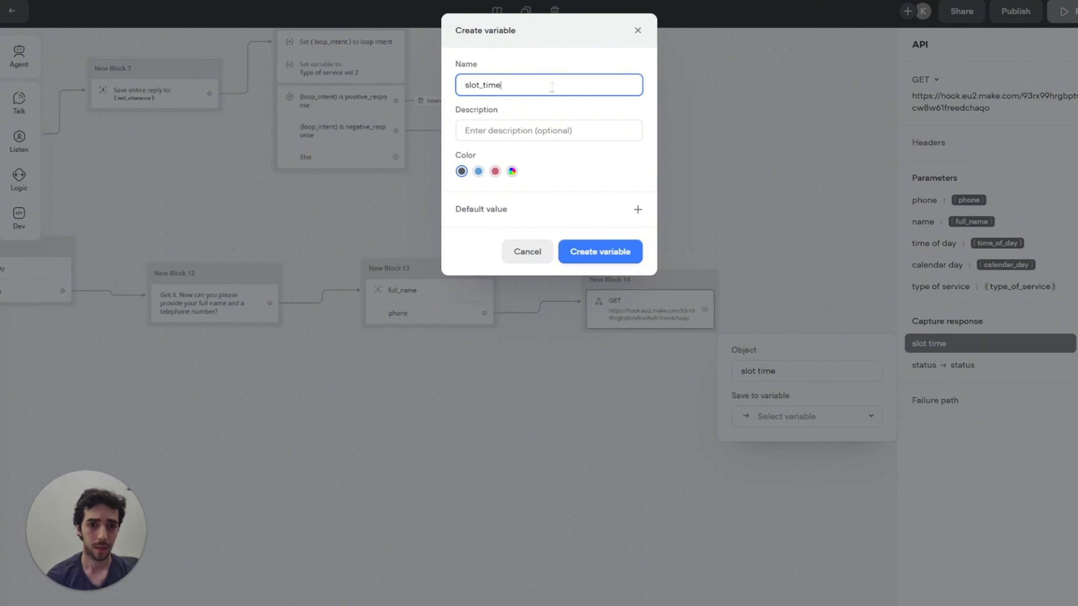
{"action": "left_click", "coordinate": [599, 251]}
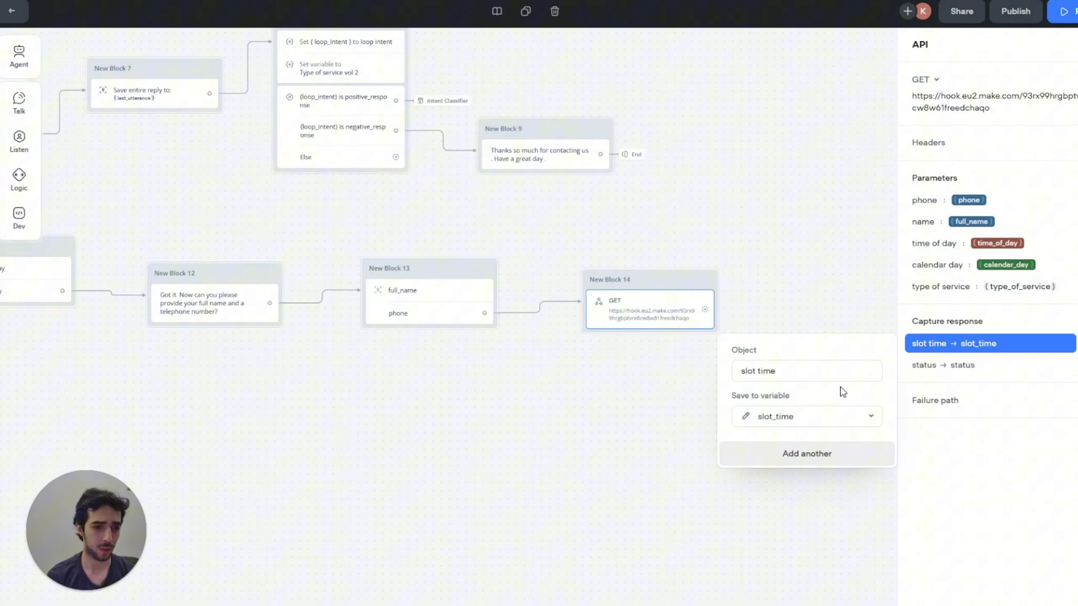
Step: Capture 'slot day' and 'slot month' into new slot_day and slot_month variables
{"action": "left_click", "coordinate": [839, 458]}
{"action": "type", "text": "slot"}
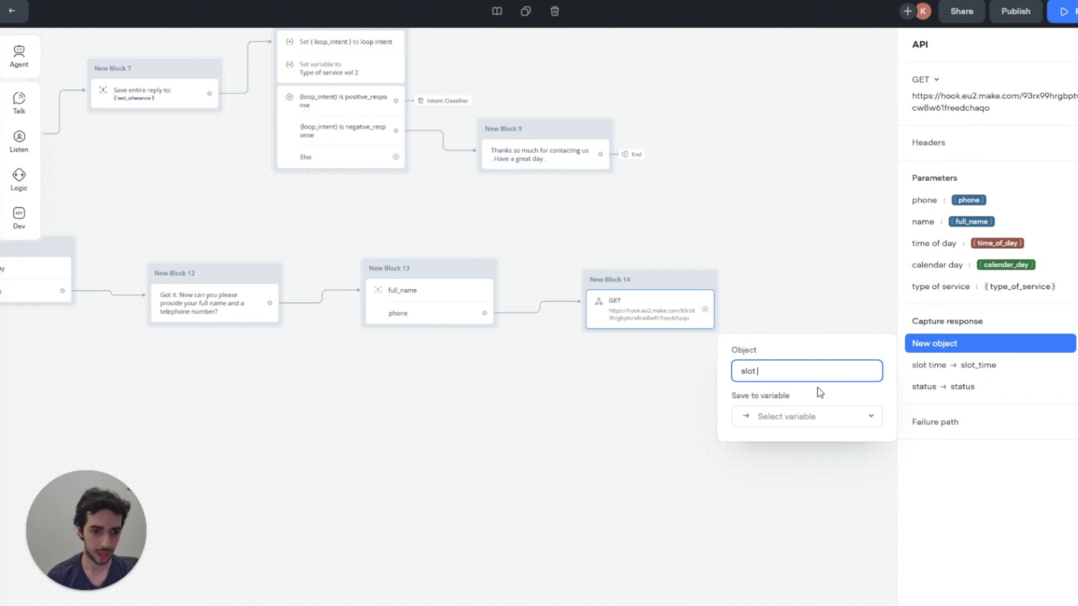
{"action": "type", "text": " day"}
{"action": "left_click", "coordinate": [830, 417]}
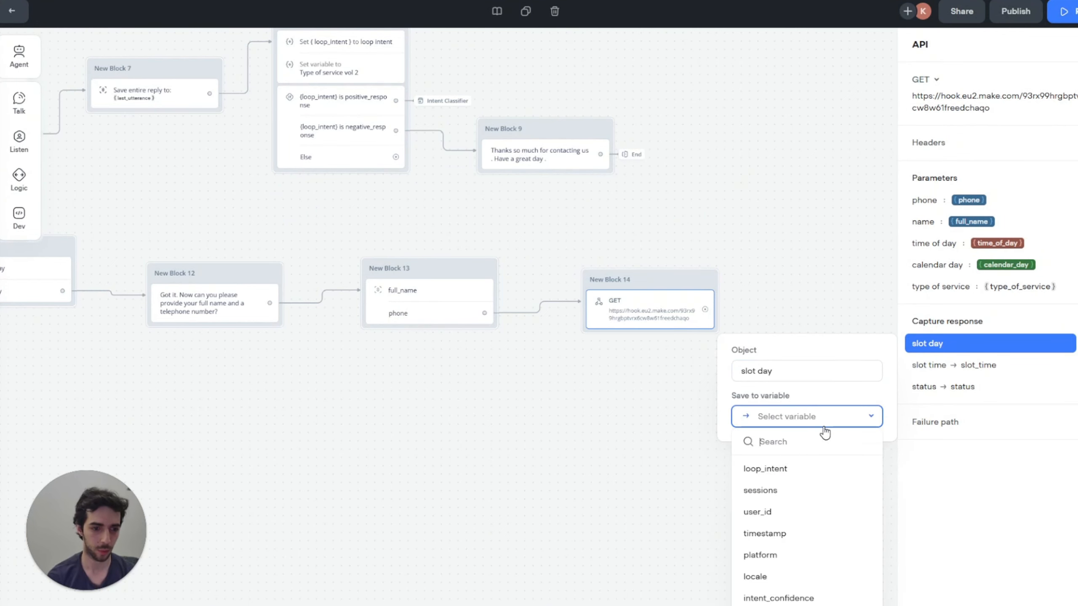
{"action": "left_click", "coordinate": [822, 432]}
{"action": "type", "text": "slot_d"}
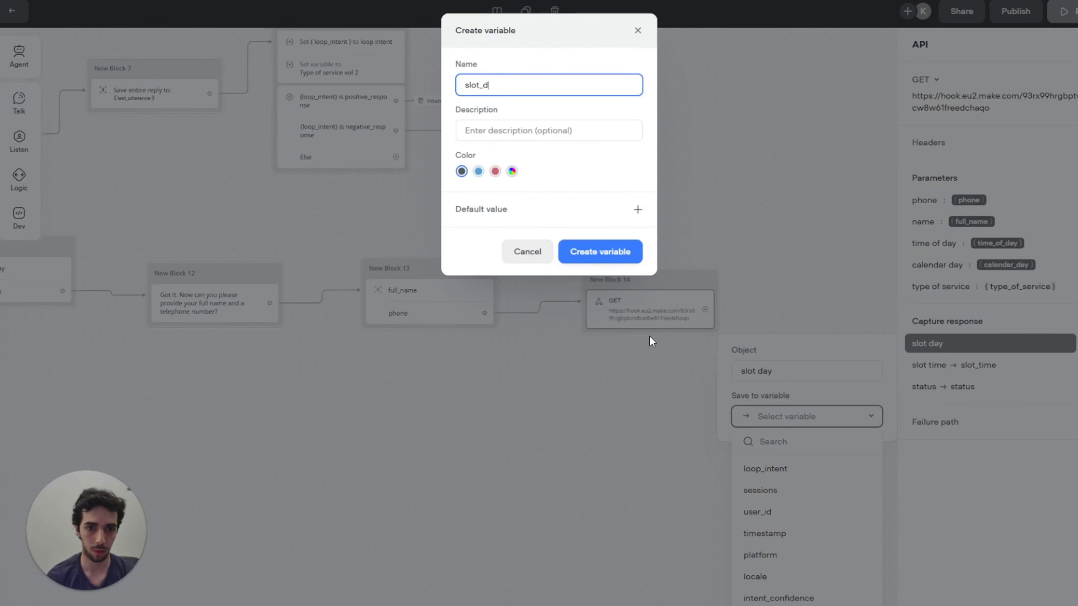
{"action": "type", "text": "ay"}
{"action": "left_click", "coordinate": [599, 253]}
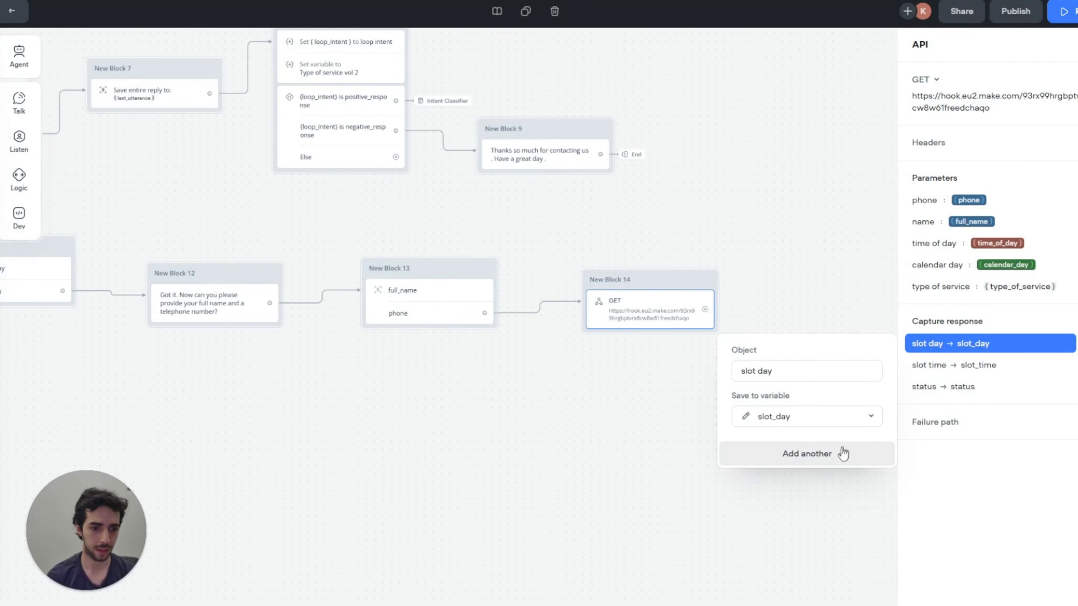
{"action": "left_click", "coordinate": [843, 453]}
{"action": "type", "text": "slot "}
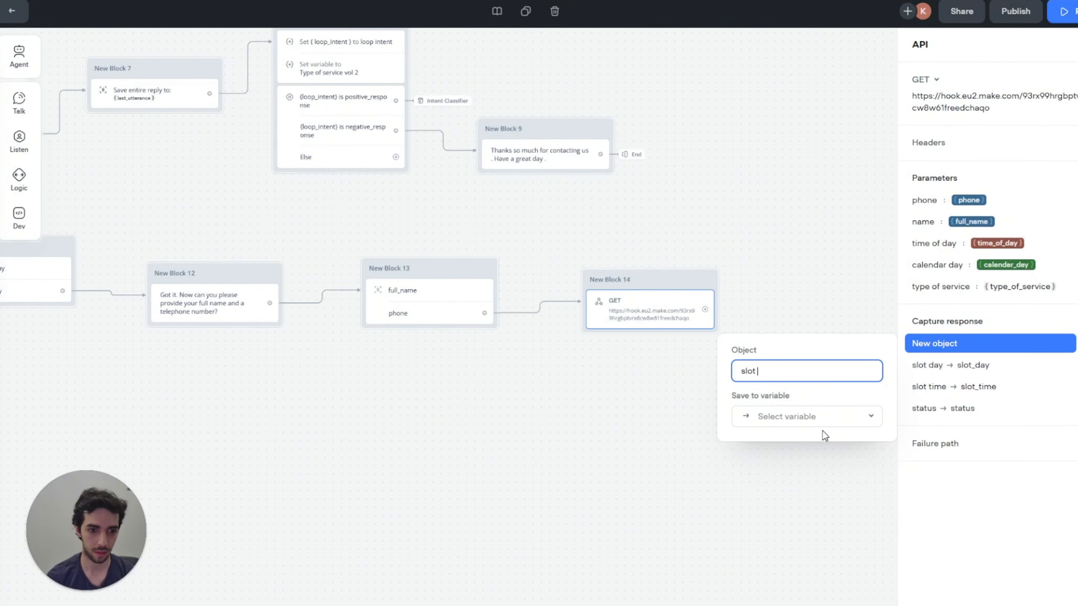
{"action": "type", "text": "month"}
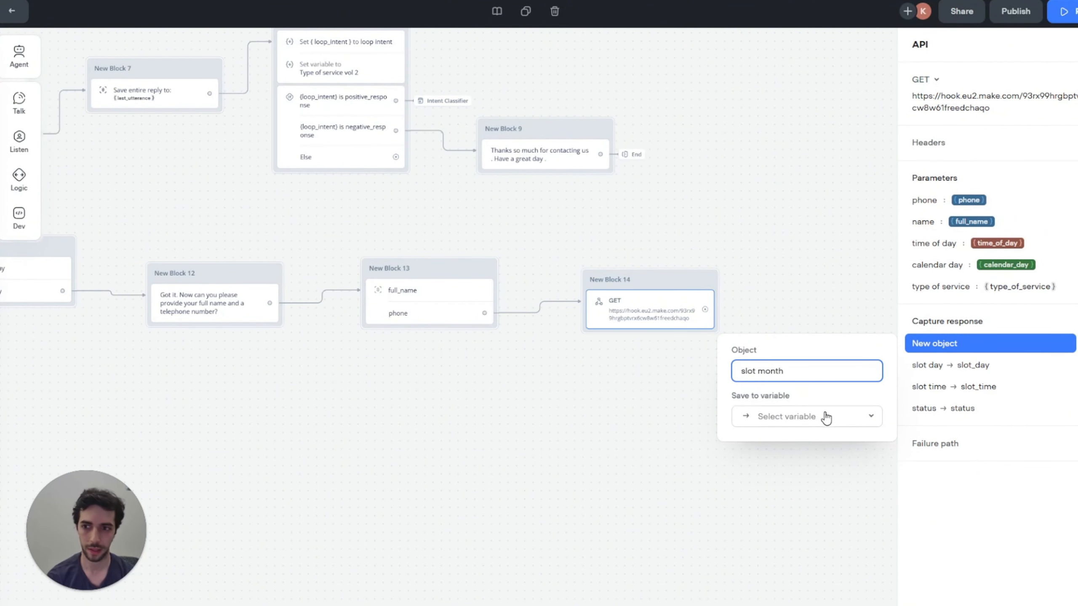
{"action": "left_click", "coordinate": [818, 417]}
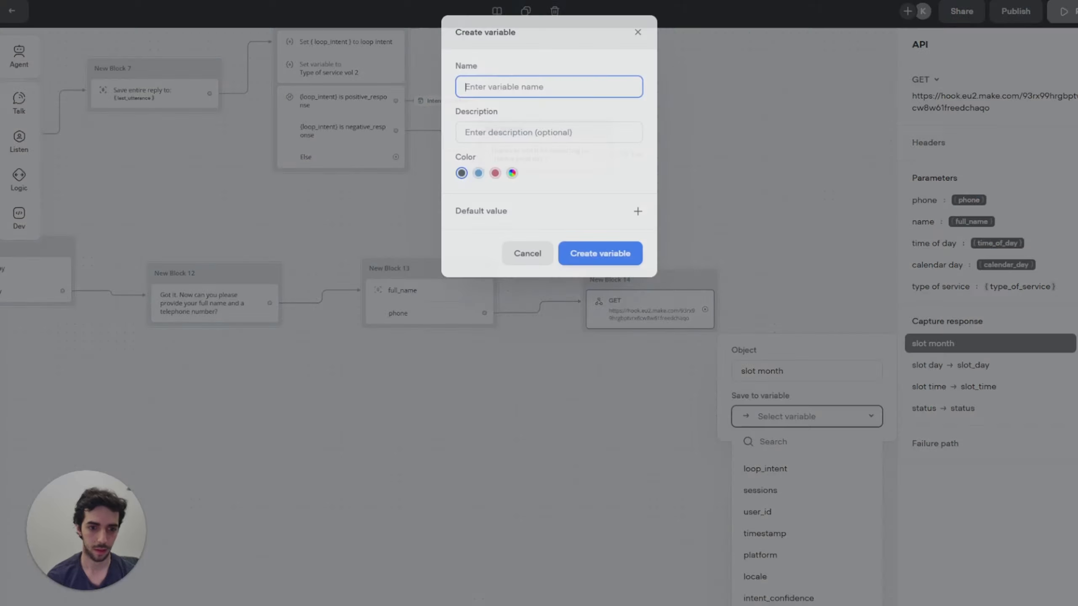
{"action": "type", "text": "slot_month"}
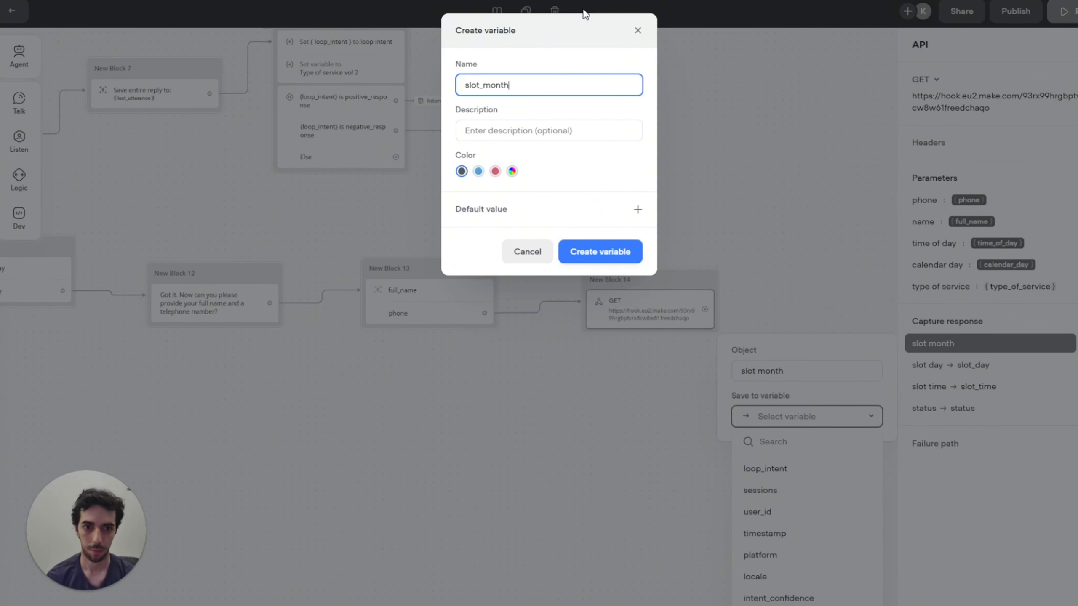
{"action": "left_click", "coordinate": [582, 256]}
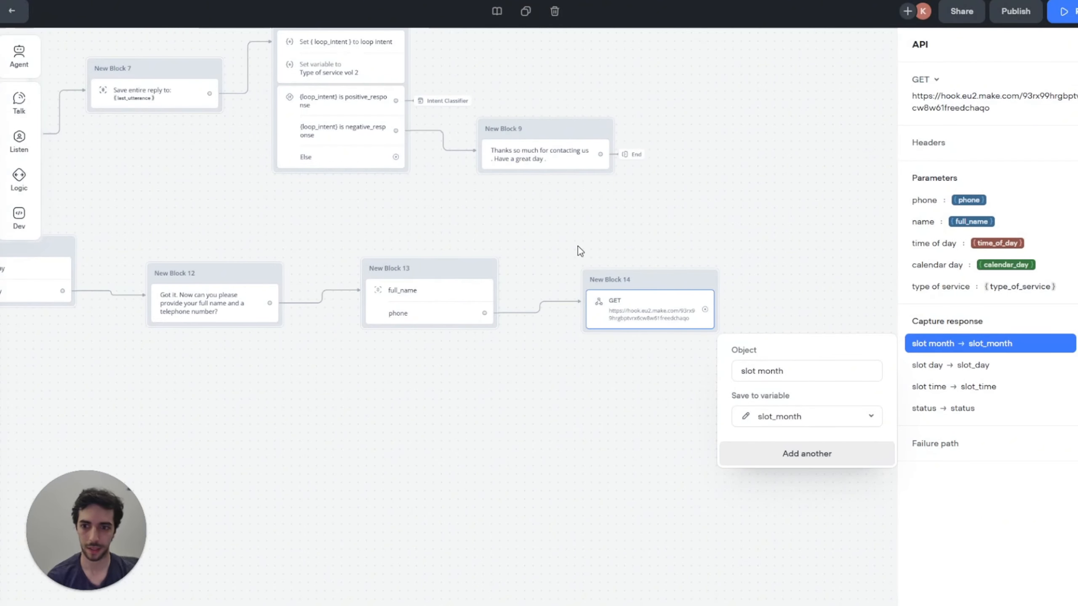
Step: Start another capture entry with path 'fi' and inspect Make's webhook response body fields
{"action": "left_click", "coordinate": [822, 454]}
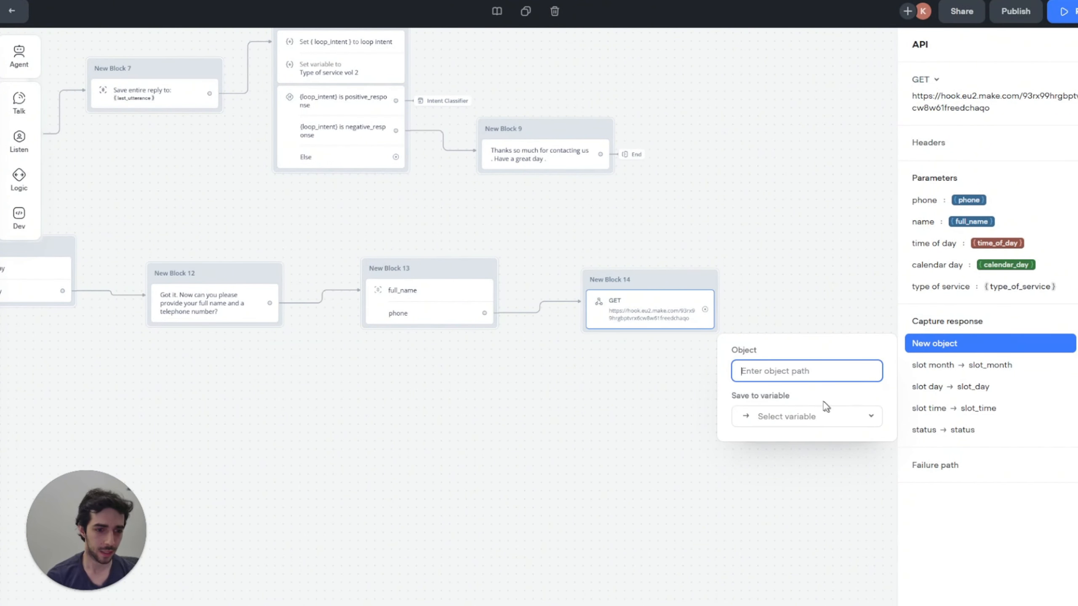
{"action": "type", "text": "first_slot_id\": \"19. ID\","}
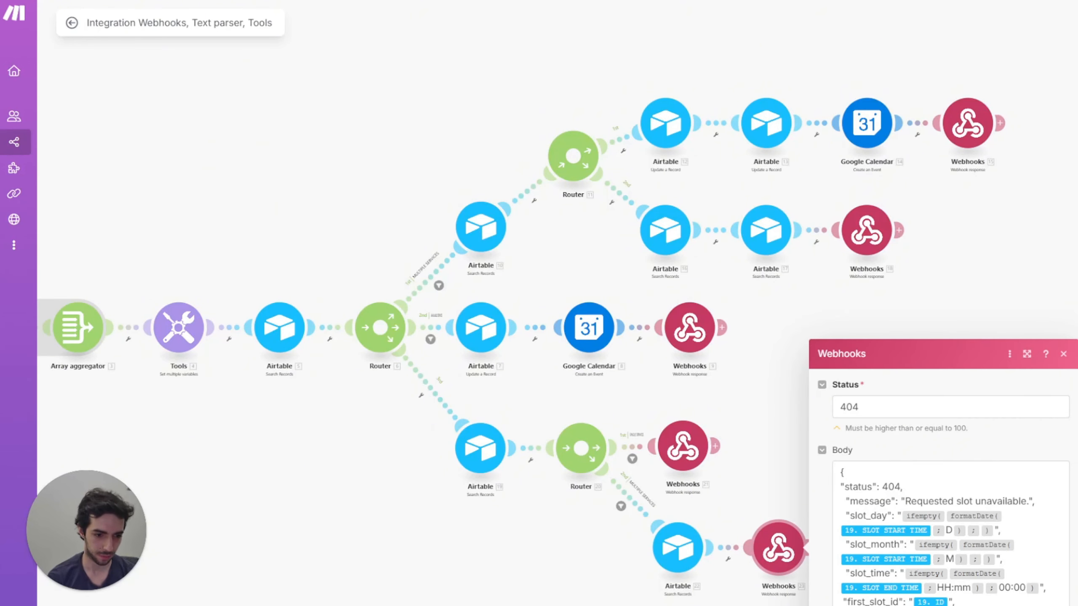
{"action": "left_click", "coordinate": [840, 603]}
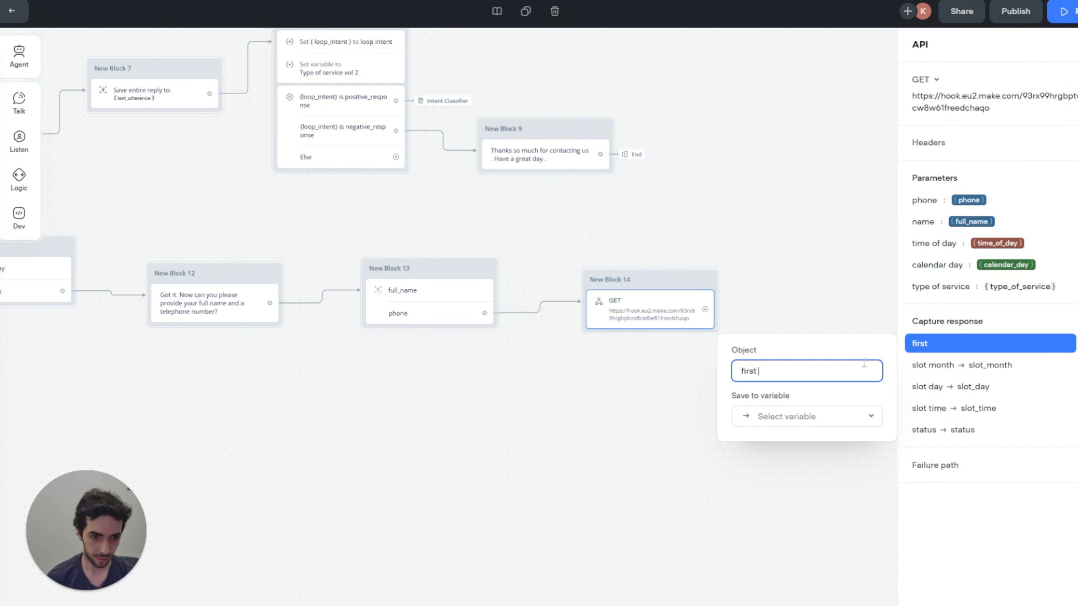
Step: Capture 'first slot id' into a new first_slot_id variable
{"action": "type", "text": "slot id"}
{"action": "left_click", "coordinate": [812, 420]}
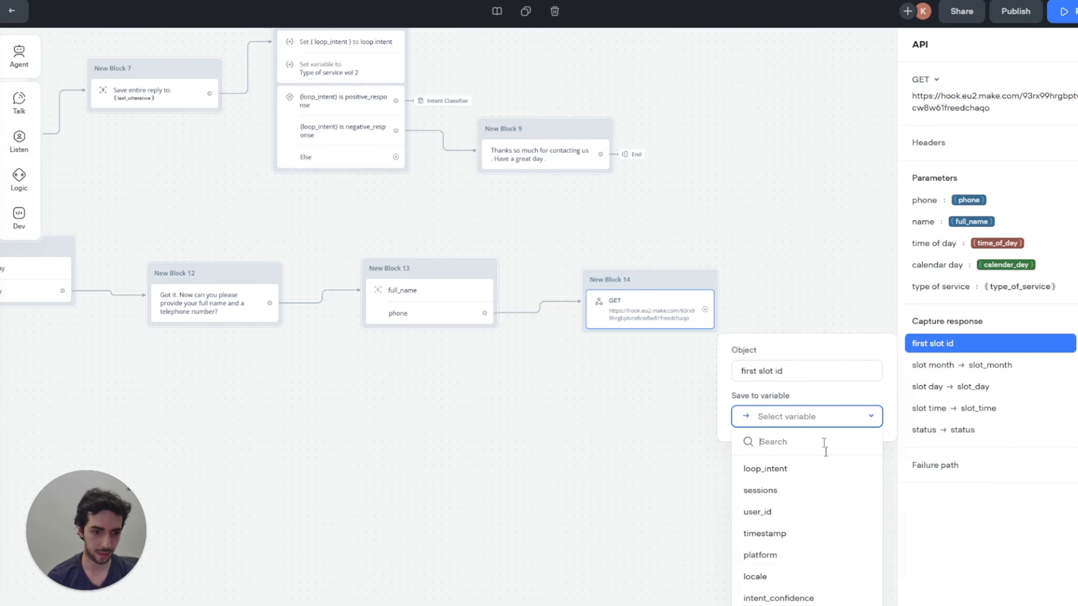
{"action": "left_click", "coordinate": [807, 604]}
{"action": "type", "text": "first_slot_id"}
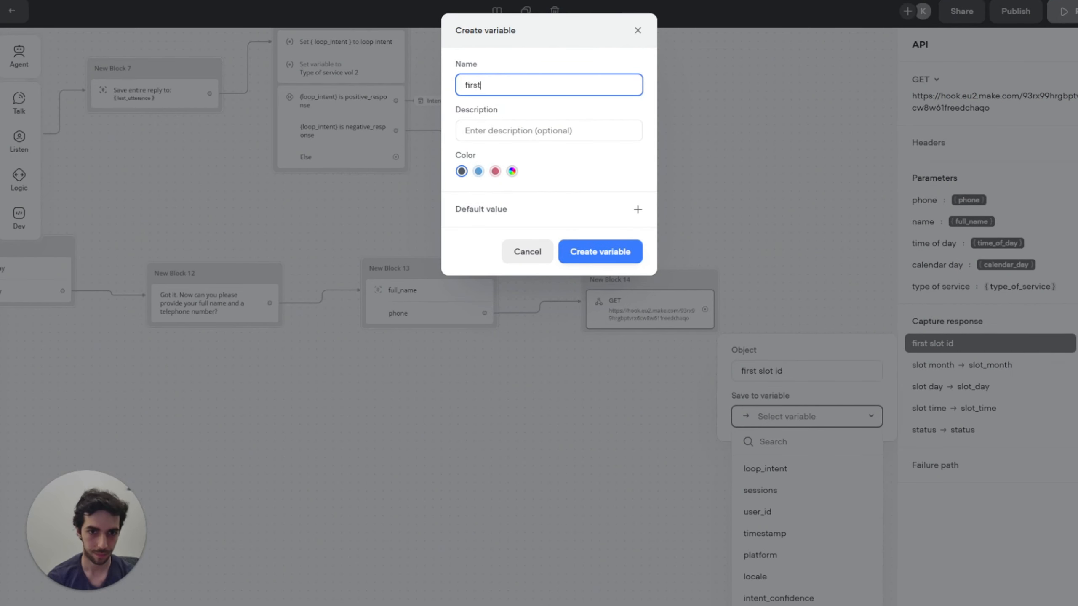
{"action": "left_click", "coordinate": [610, 250]}
Step: Capture 'second slot id' into a new second_slot_id variable, fixing typos along the way
{"action": "left_click", "coordinate": [820, 453]}
{"action": "type", "text": "sexond slot id"}
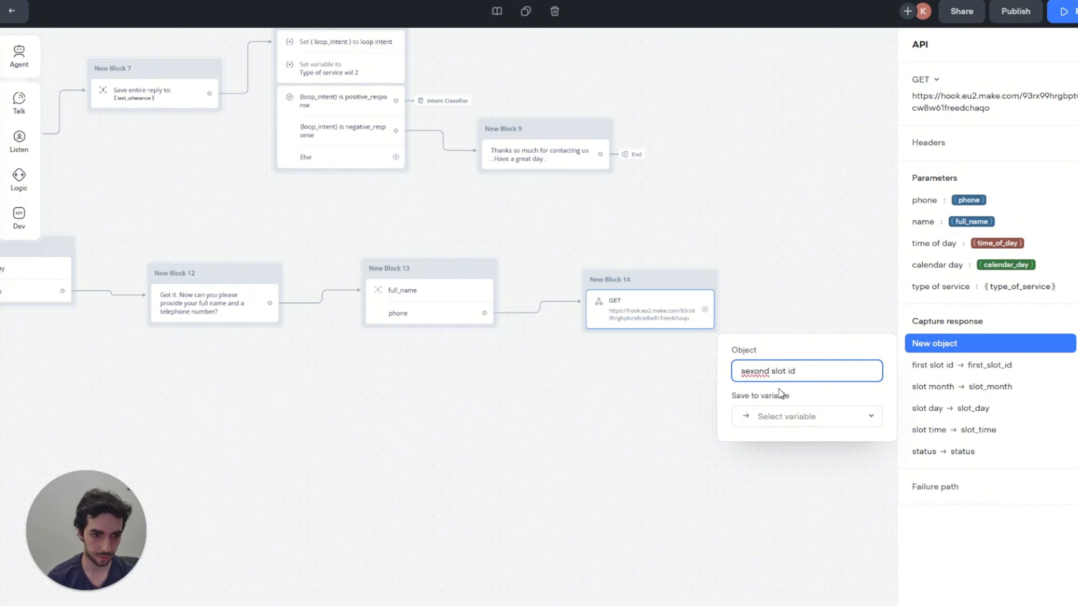
{"action": "left_click", "coordinate": [751, 369]}
{"action": "key", "text": "BackSpace"}
{"action": "type", "text": "c"}
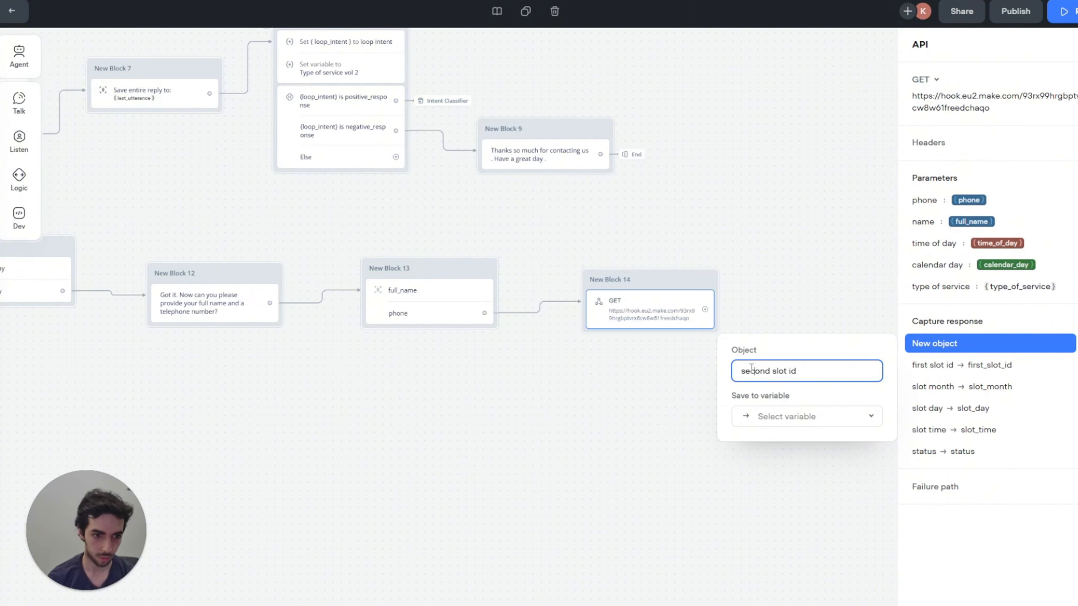
{"action": "left_click", "coordinate": [837, 419]}
{"action": "left_click", "coordinate": [806, 603]}
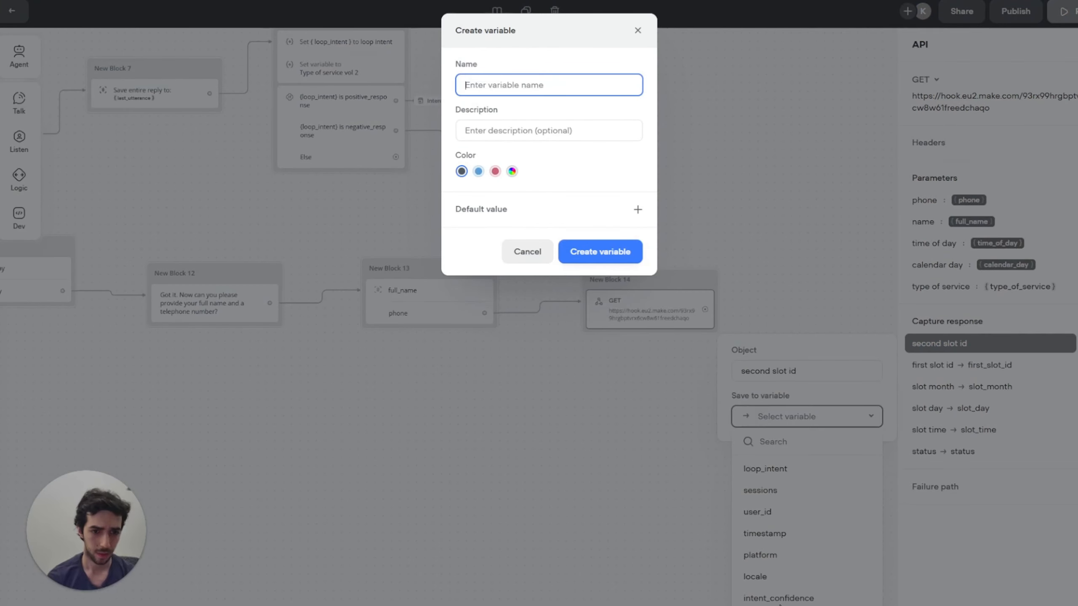
{"action": "type", "text": "secpnd"}
{"action": "key", "text": "BackSpace"}
{"action": "key", "text": "BackSpace"}
{"action": "key", "text": "BackSpace"}
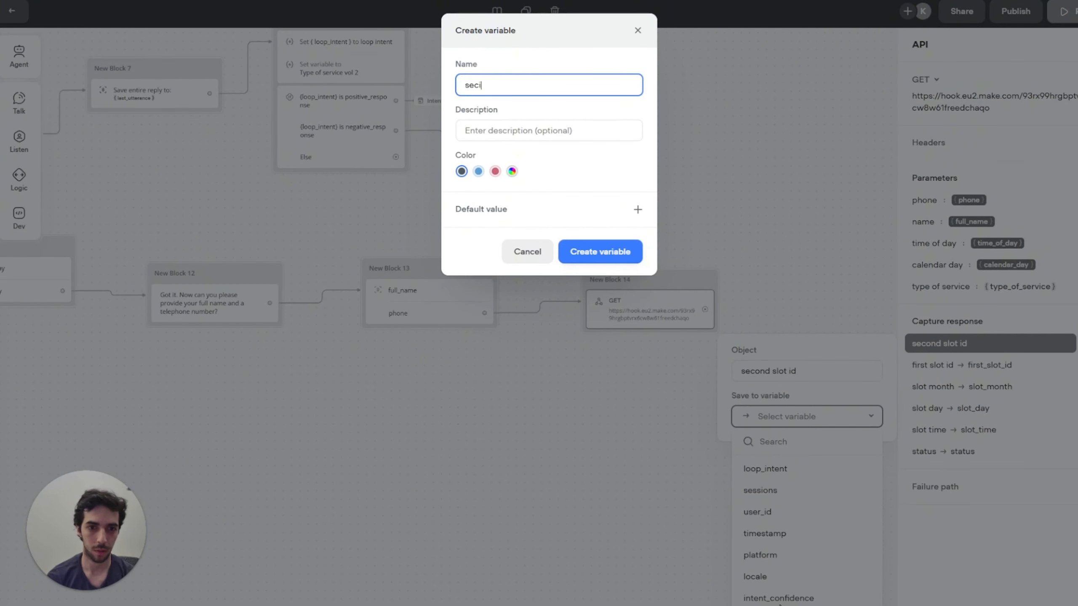
{"action": "type", "text": "ond_slot_id"}
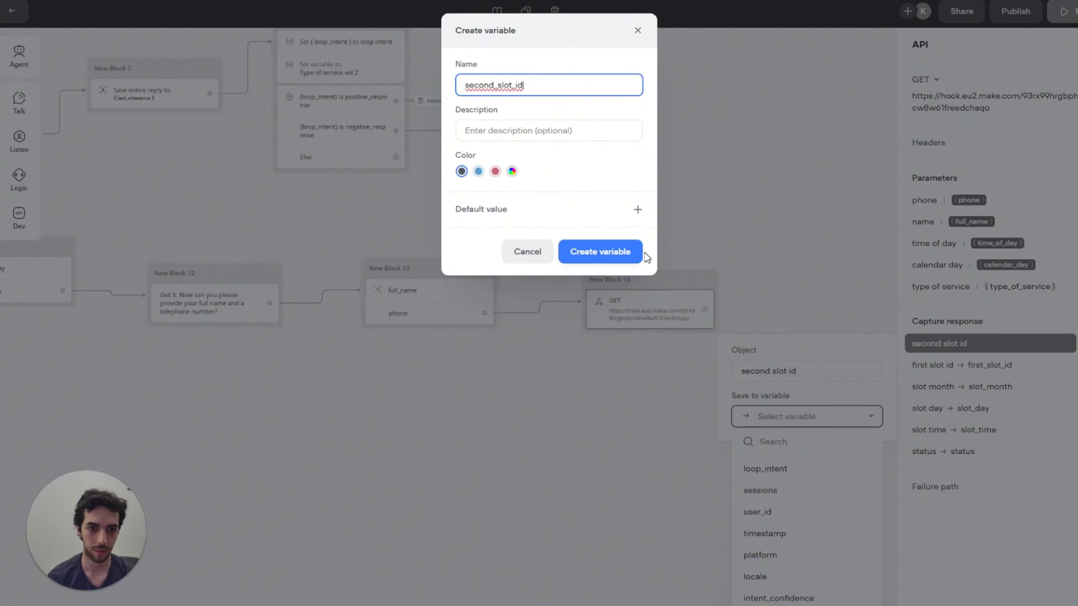
{"action": "left_click", "coordinate": [633, 254]}
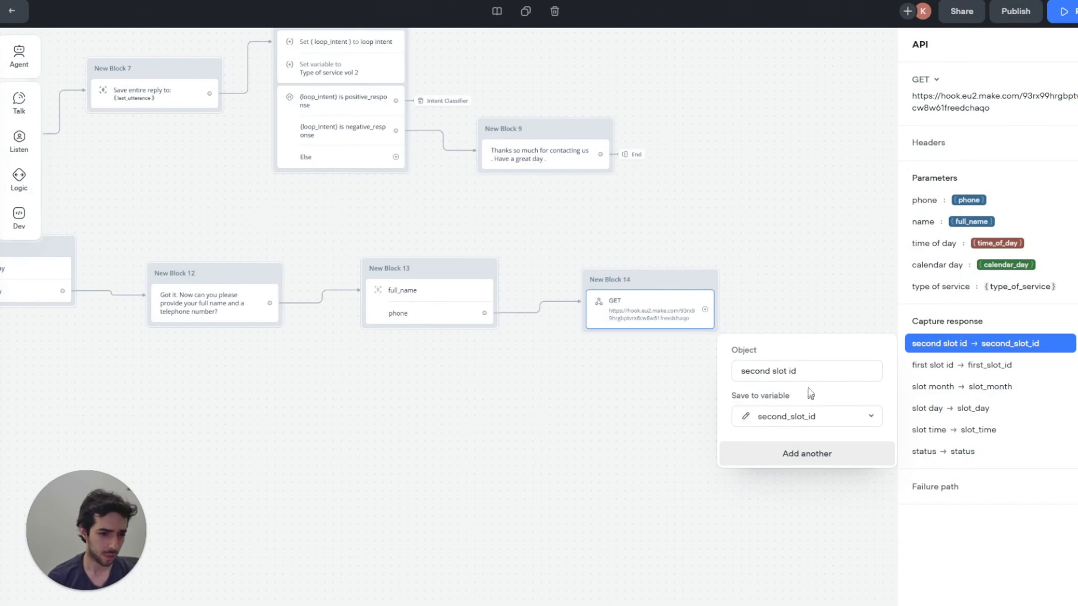
{"action": "left_click", "coordinate": [798, 454]}
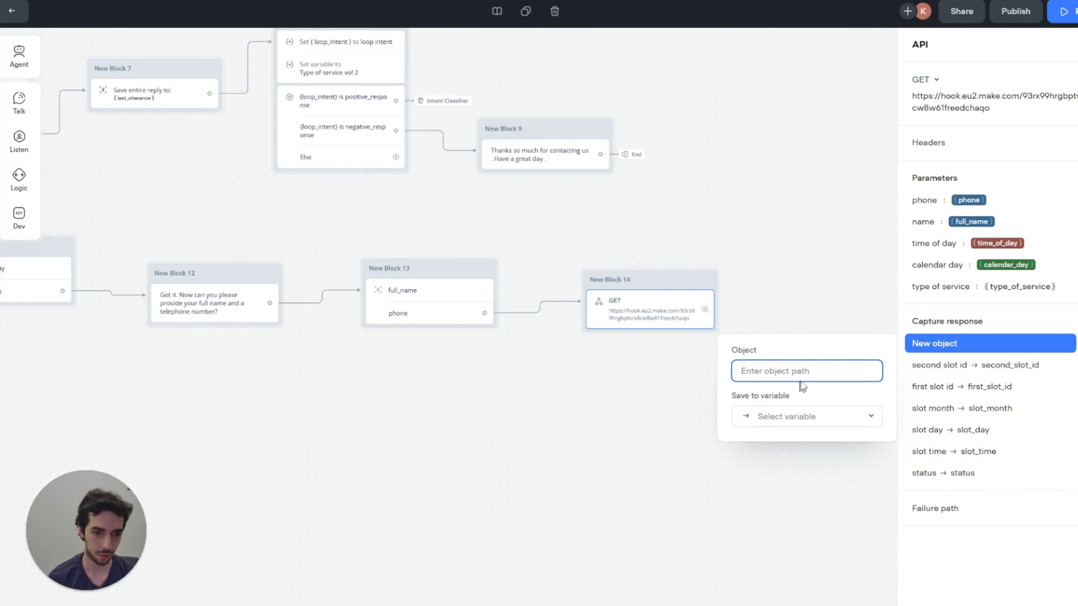
Step: Capture 'slot 1 haircut' and 'slot 1 coloring' into new slot_1_haircut and slot_1_coloring variables
{"action": "type", "text": "s"}
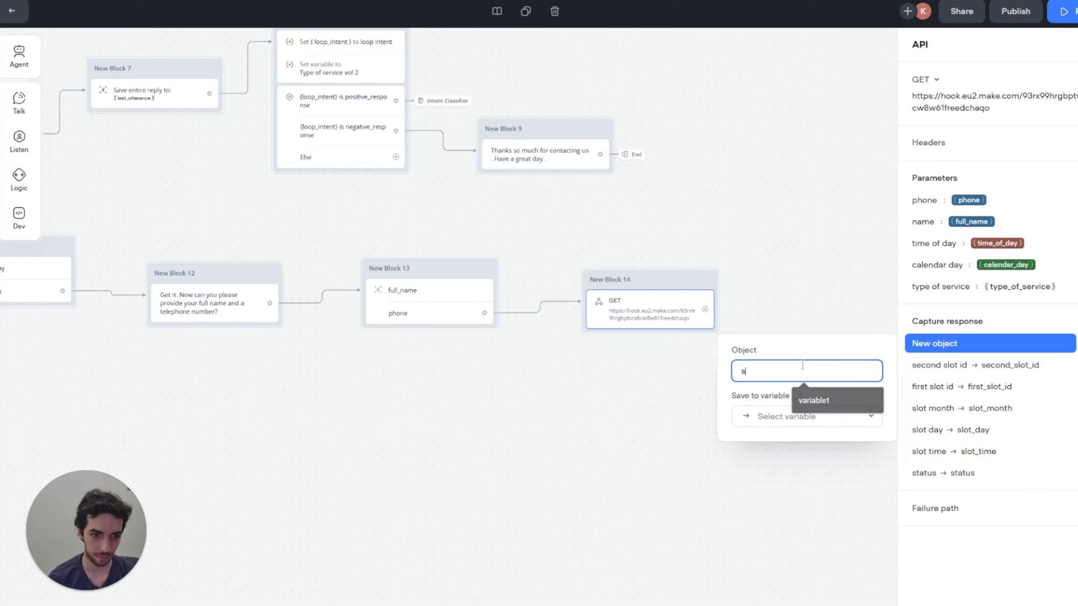
{"action": "type", "text": "lot 1 haricur"}
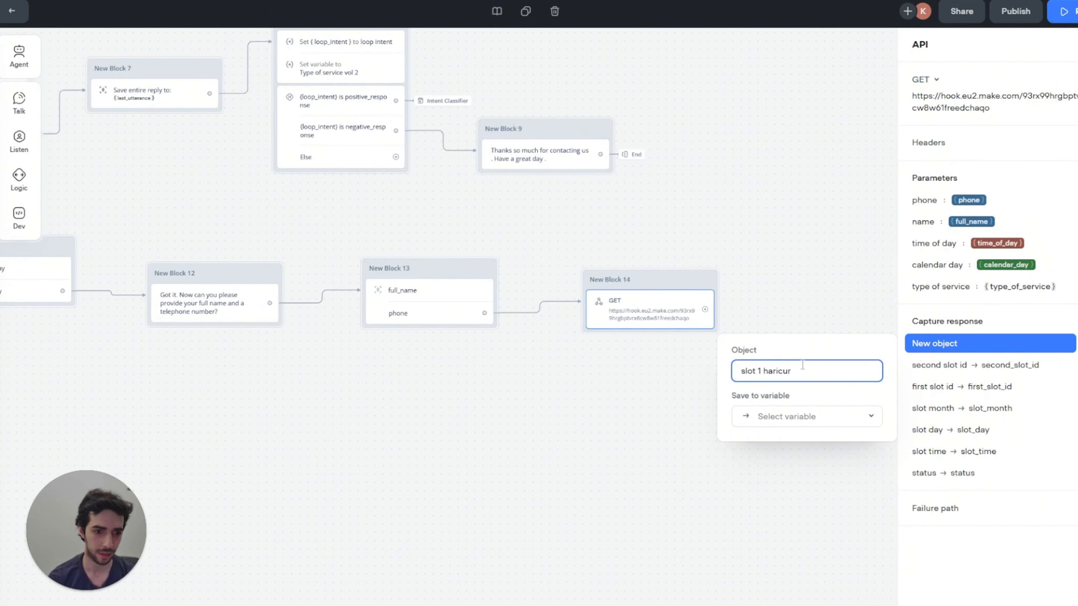
{"action": "key", "text": "BackSpace"}
{"action": "left_click", "coordinate": [817, 431]}
{"action": "left_click", "coordinate": [799, 604]}
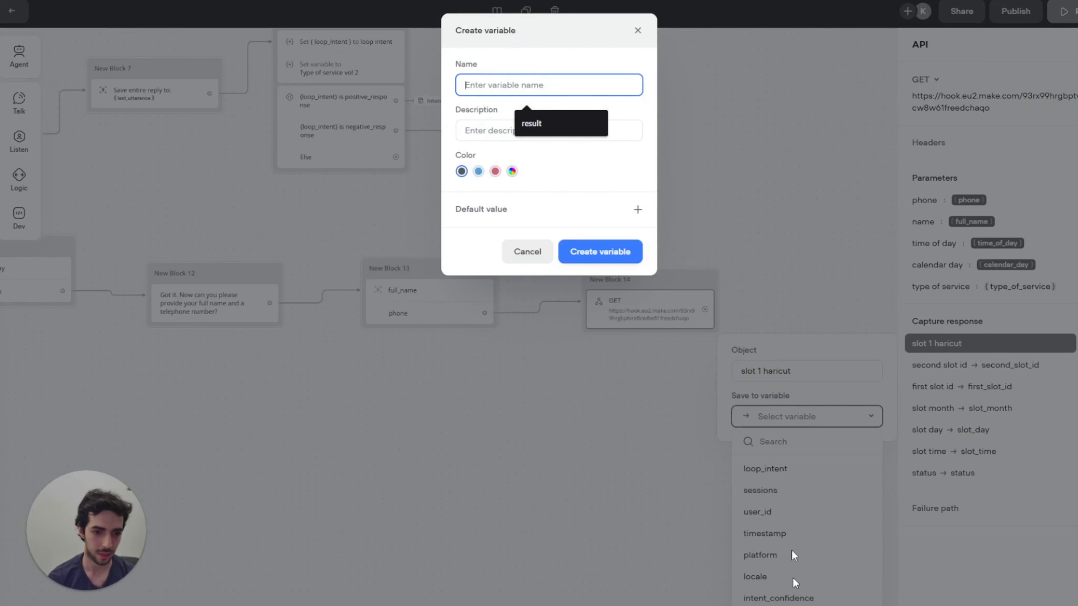
{"action": "type", "text": "slot_1_haricu"}
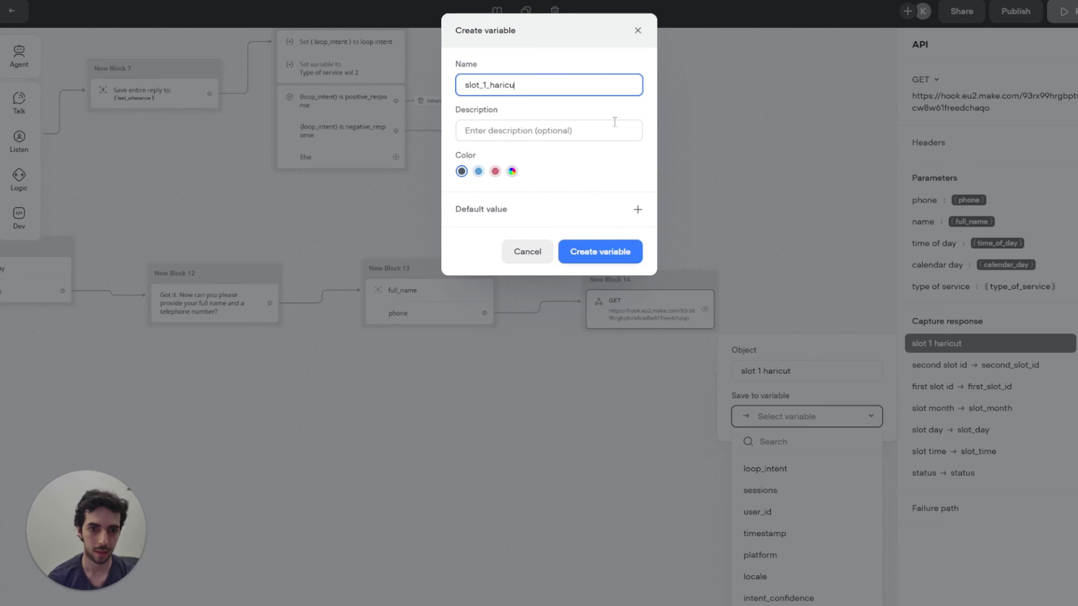
{"action": "key", "text": "BackSpace"}
{"action": "key", "text": "BackSpace"}
{"action": "key", "text": "BackSpace"}
{"action": "key", "text": "BackSpace"}
{"action": "type", "text": "ircu"}
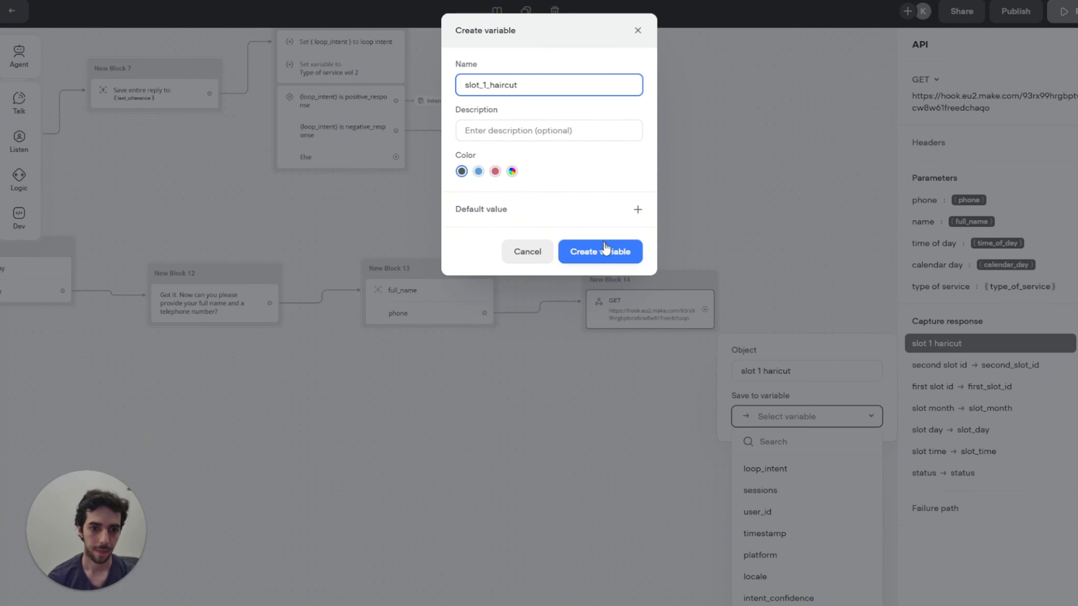
{"action": "left_click", "coordinate": [605, 250]}
{"action": "left_click", "coordinate": [825, 454]}
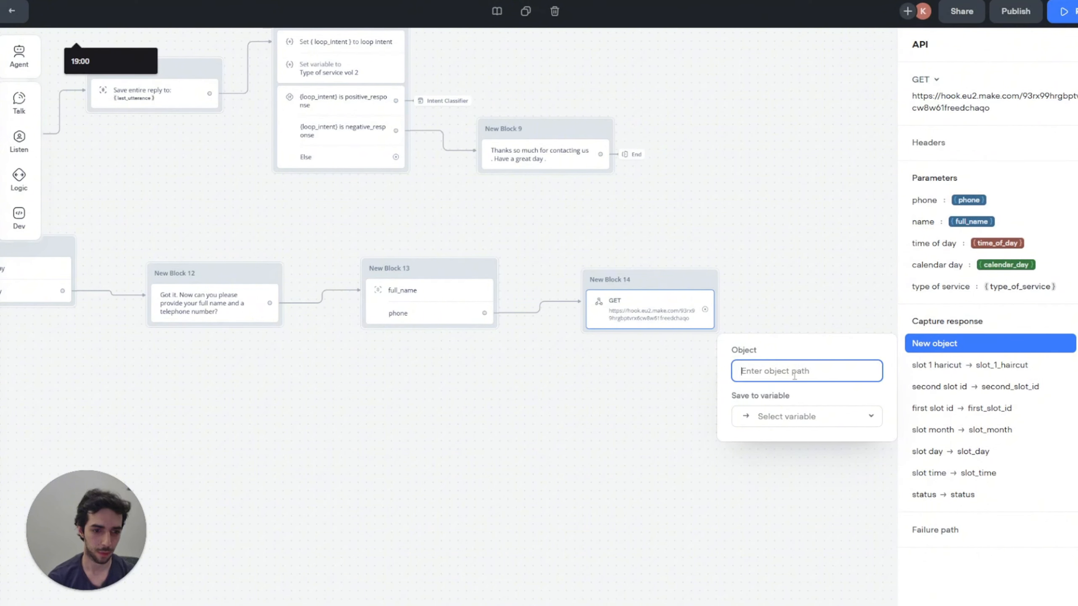
{"action": "type", "text": "slot 1 coloring"}
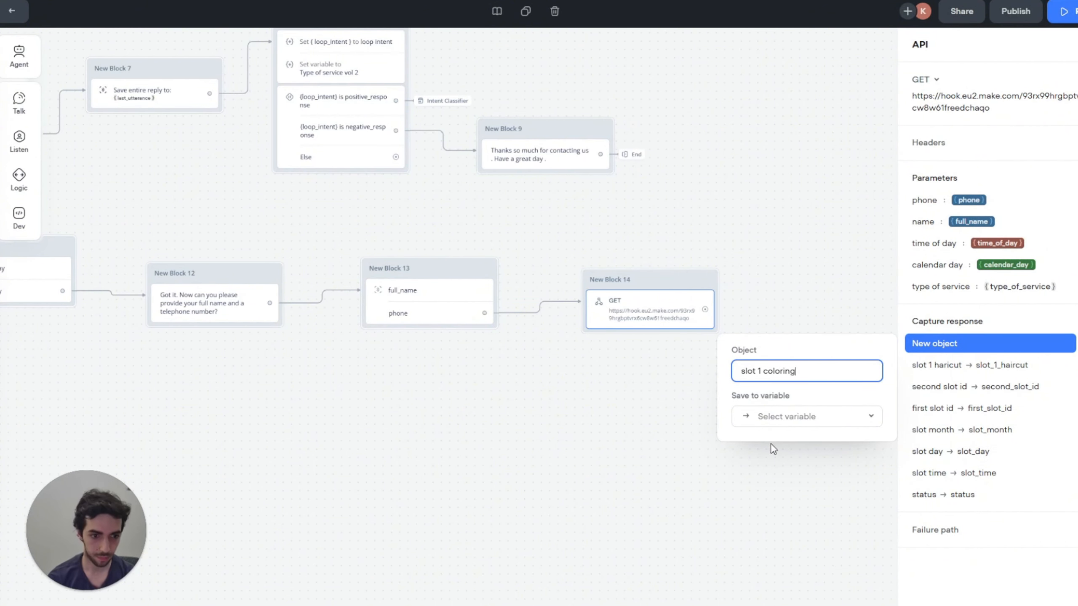
{"action": "left_click", "coordinate": [787, 427]}
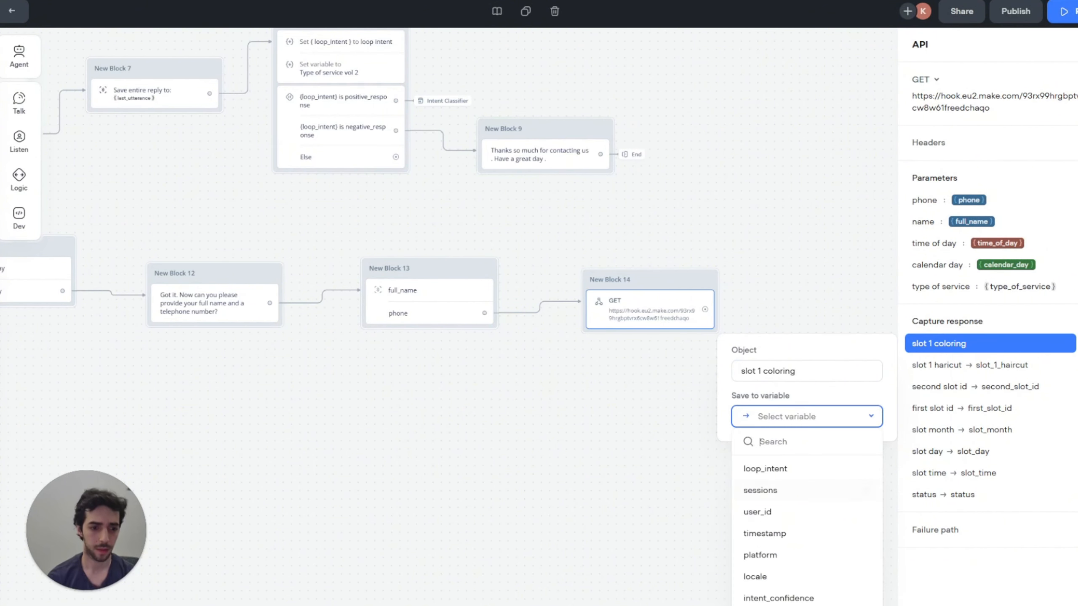
{"action": "type", "text": "slot_"}
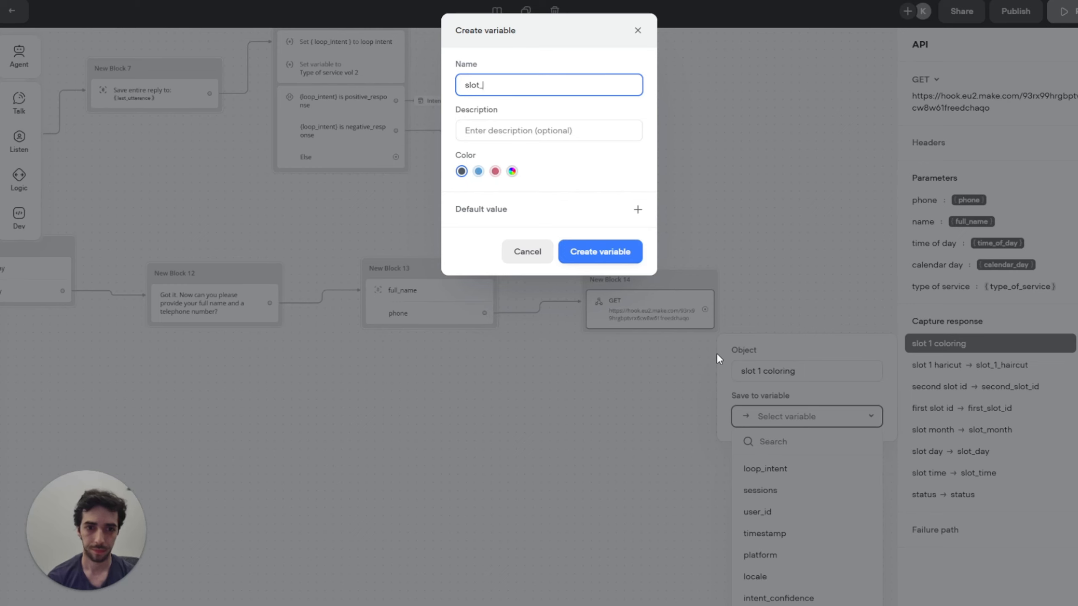
{"action": "type", "text": "1_color"}
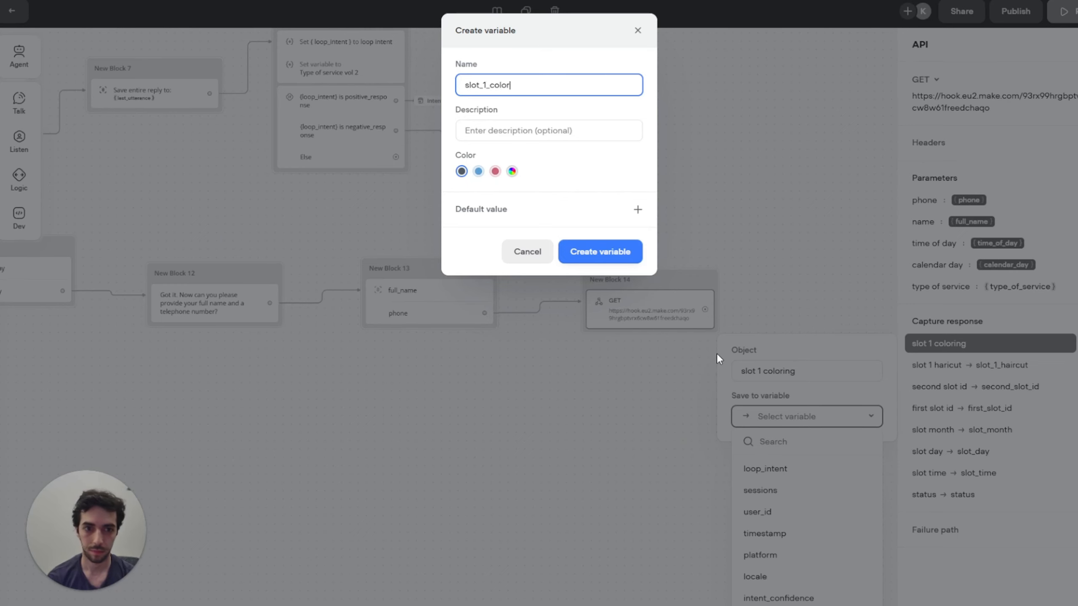
{"action": "type", "text": "ing"}
{"action": "left_click", "coordinate": [594, 251]}
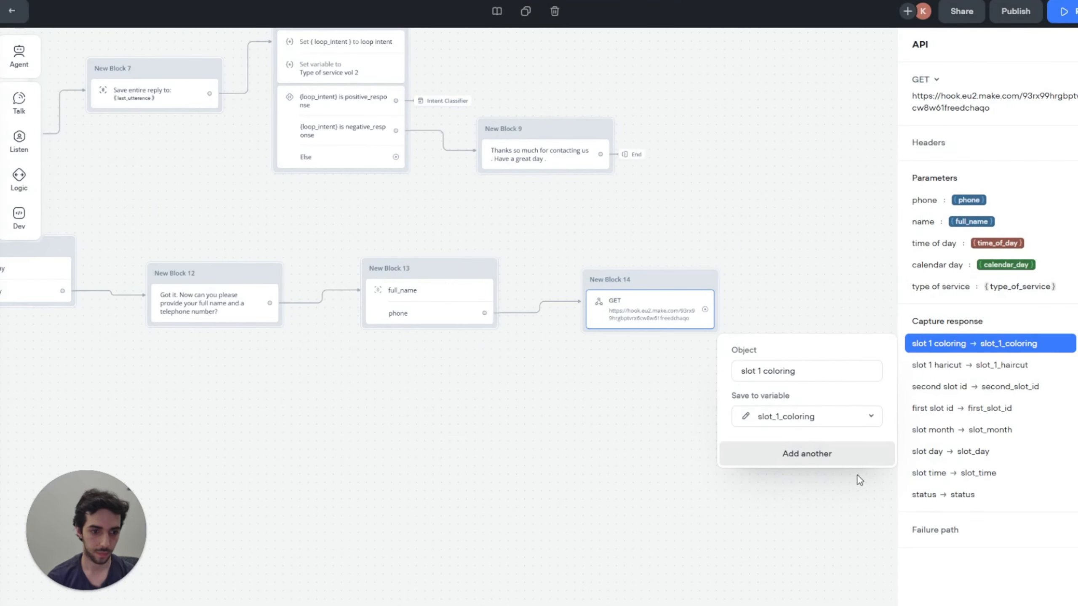
Step: Capture 'slot 2 haircut' and 'slot 2 coloring' into new slot_2_haircut and slot_2_coloring variables
{"action": "left_click", "coordinate": [807, 454]}
{"action": "type", "text": "slot 2"}
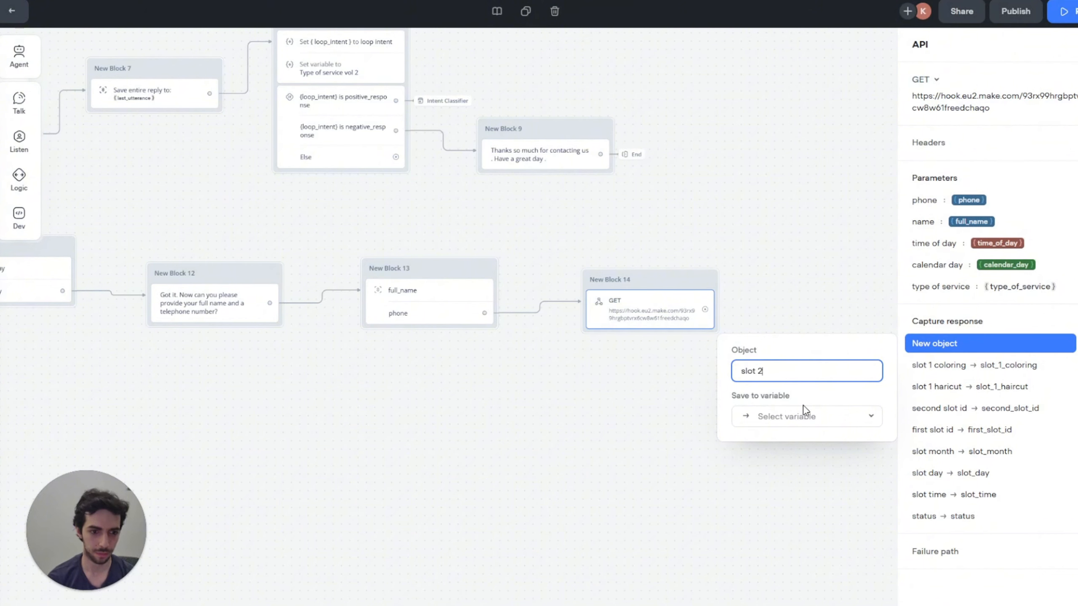
{"action": "type", "text": " c"}
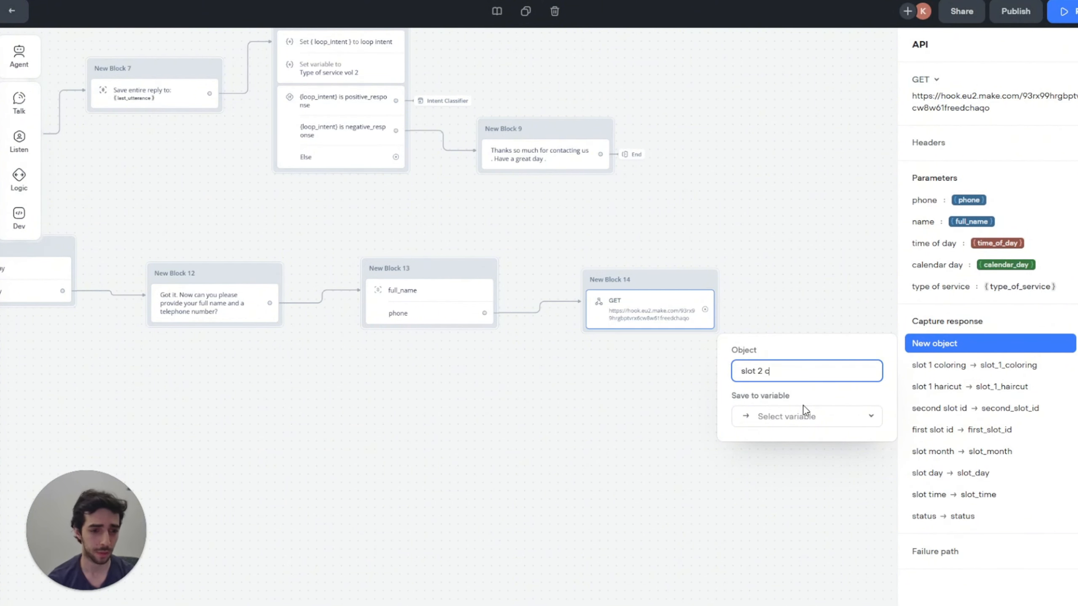
{"action": "key", "text": "BackSpace"}
{"action": "type", "text": "haircut"}
{"action": "left_click", "coordinate": [809, 418]}
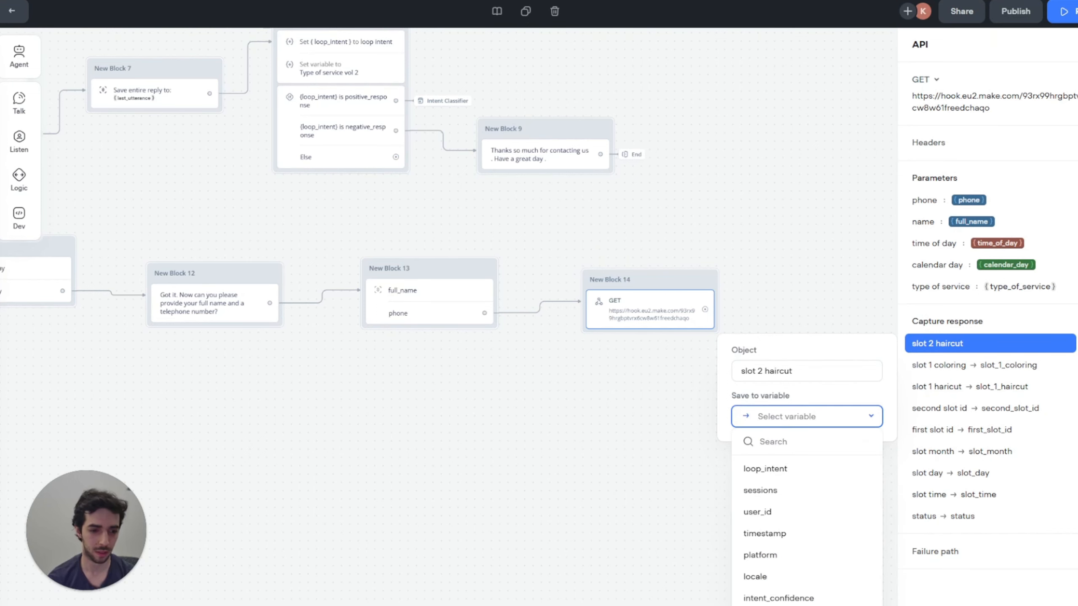
{"action": "left_click", "coordinate": [806, 604]}
{"action": "type", "text": "slot_"}
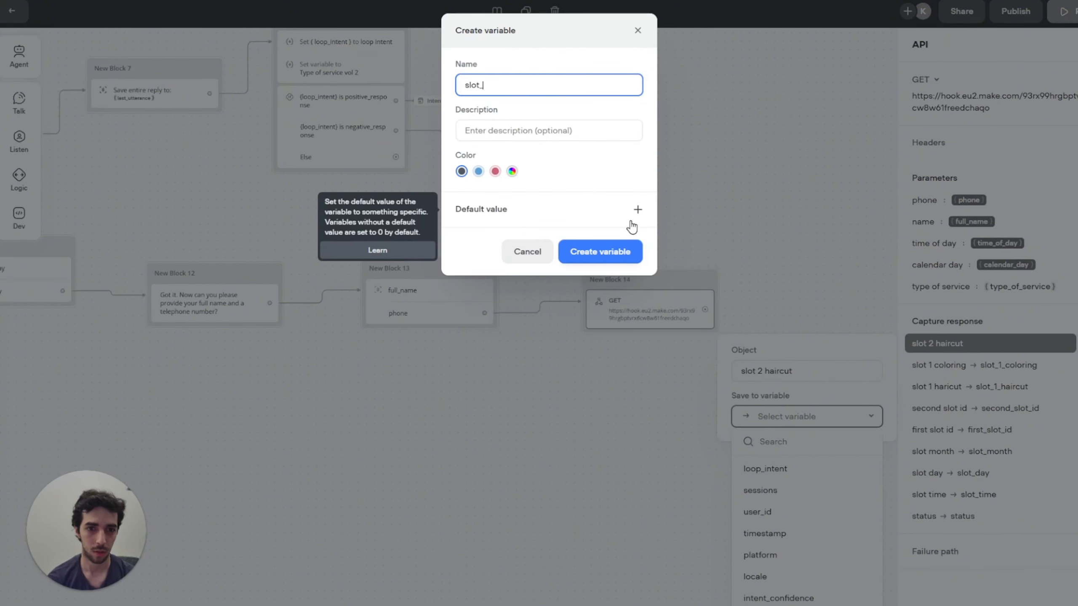
{"action": "type", "text": "3_ha"}
{"action": "type", "text": "ircut"}
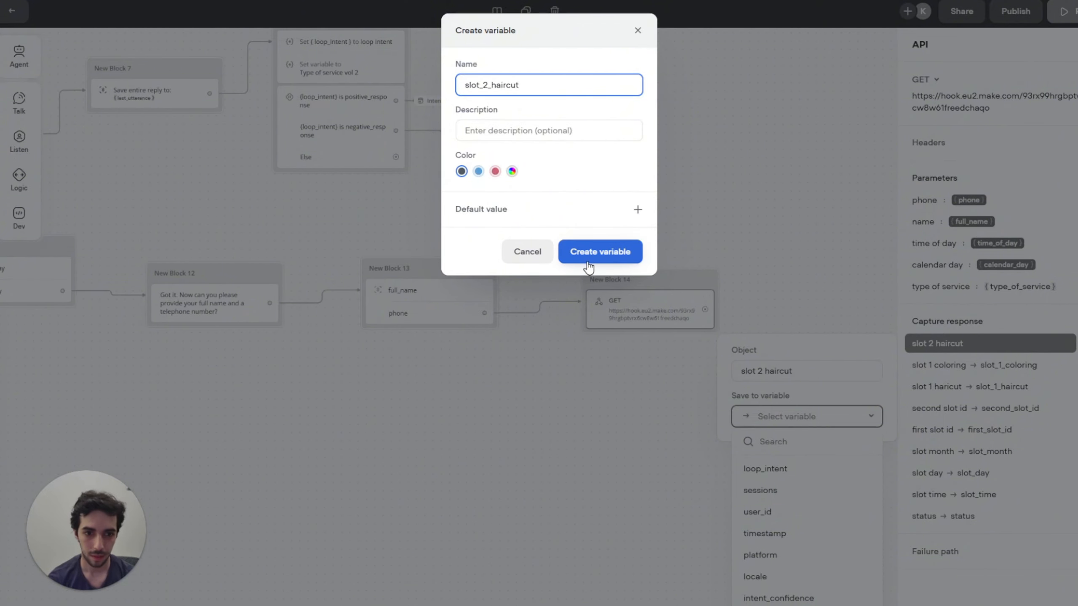
{"action": "left_click", "coordinate": [601, 251]}
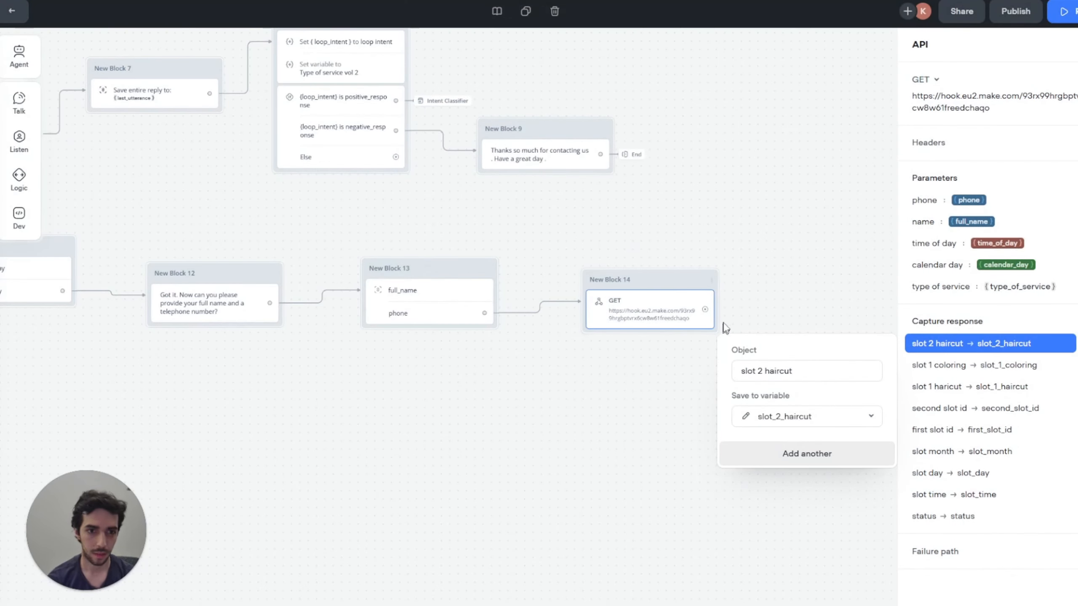
{"action": "left_click", "coordinate": [825, 458]}
{"action": "type", "text": "slo"}
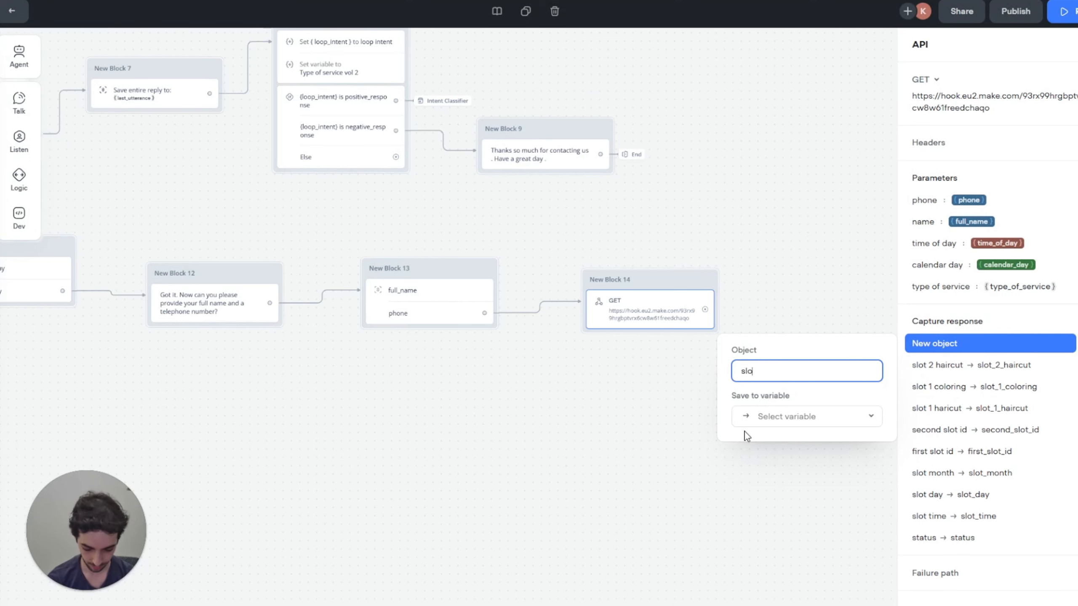
{"action": "type", "text": "t 2 coloring"}
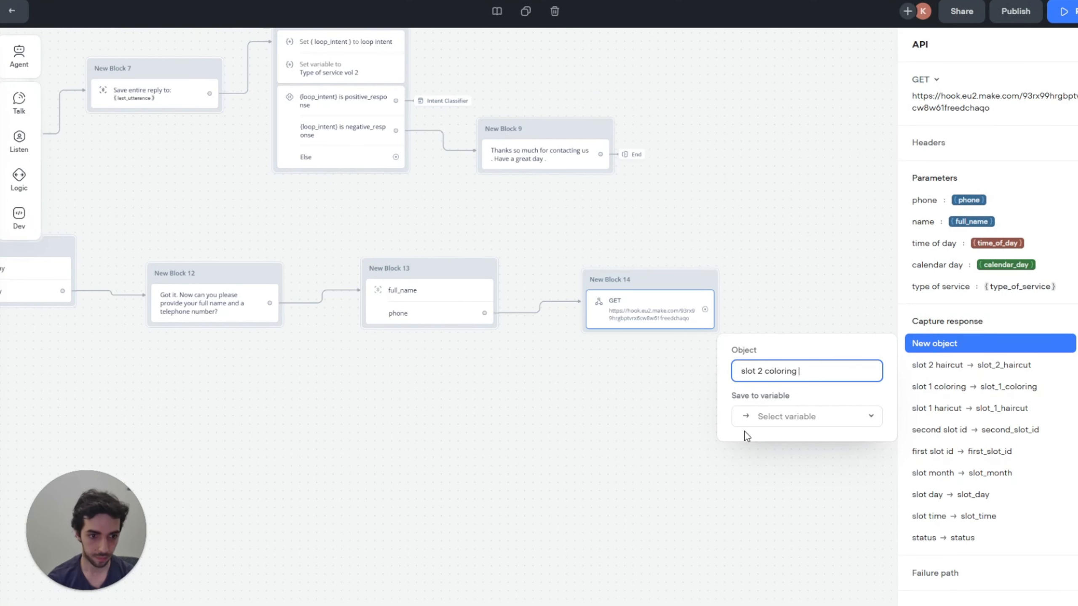
{"action": "left_click", "coordinate": [825, 420]}
{"action": "type", "text": "sl"}
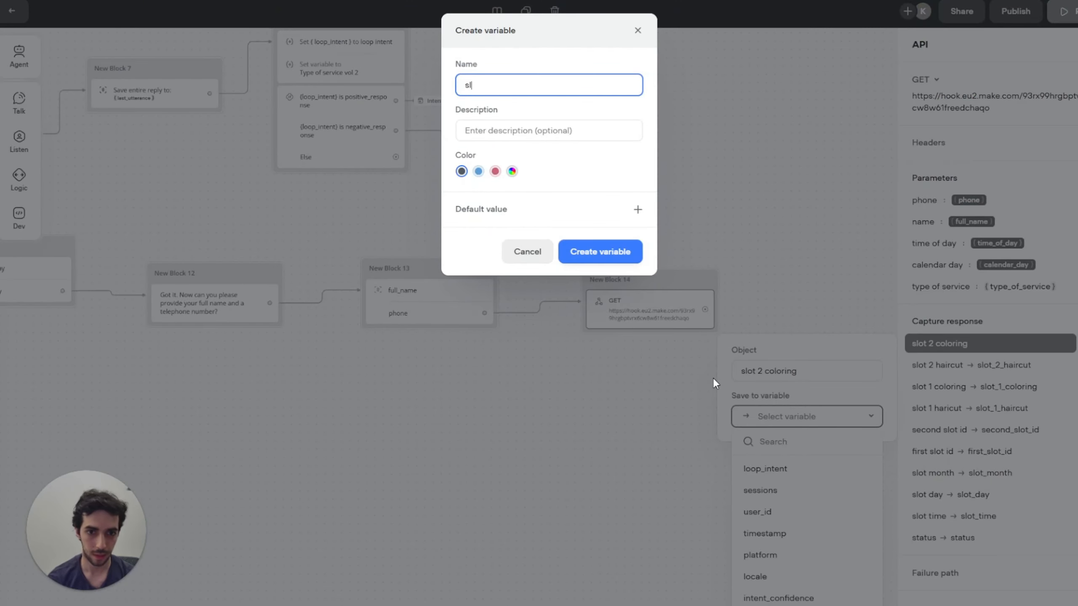
{"action": "type", "text": "ot_2_coloring"}
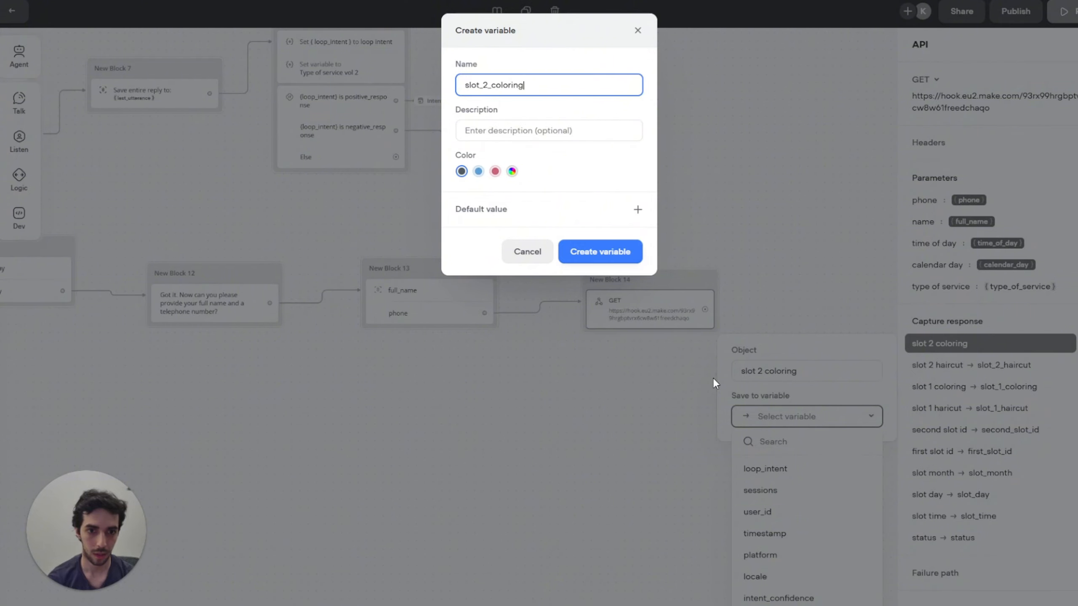
{"action": "left_click", "coordinate": [602, 252]}
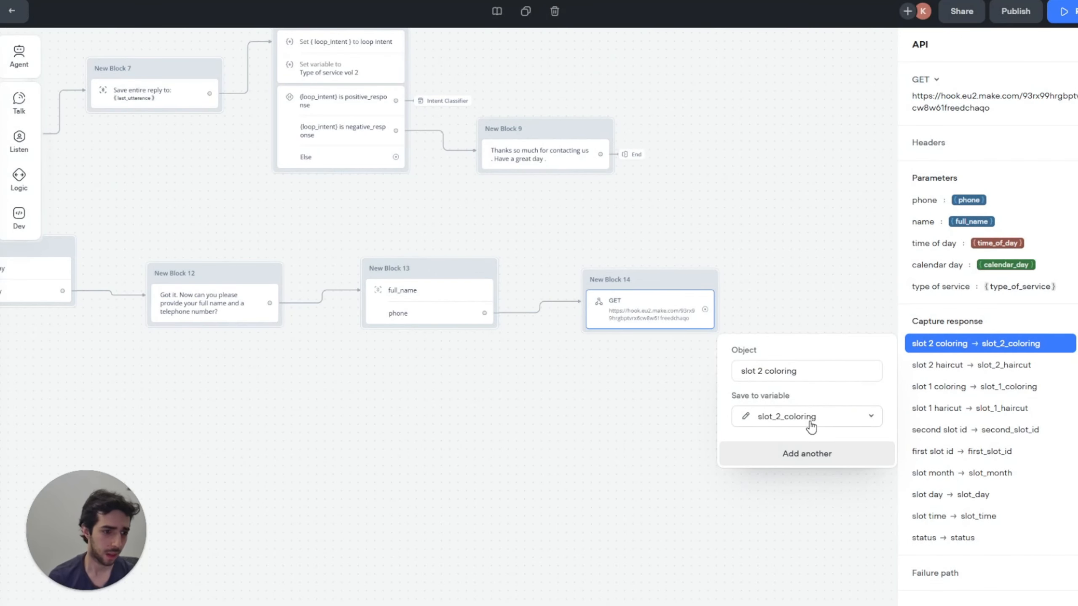
Step: Capture 'response service type' into a new response_service_type variable
{"action": "left_click", "coordinate": [831, 460]}
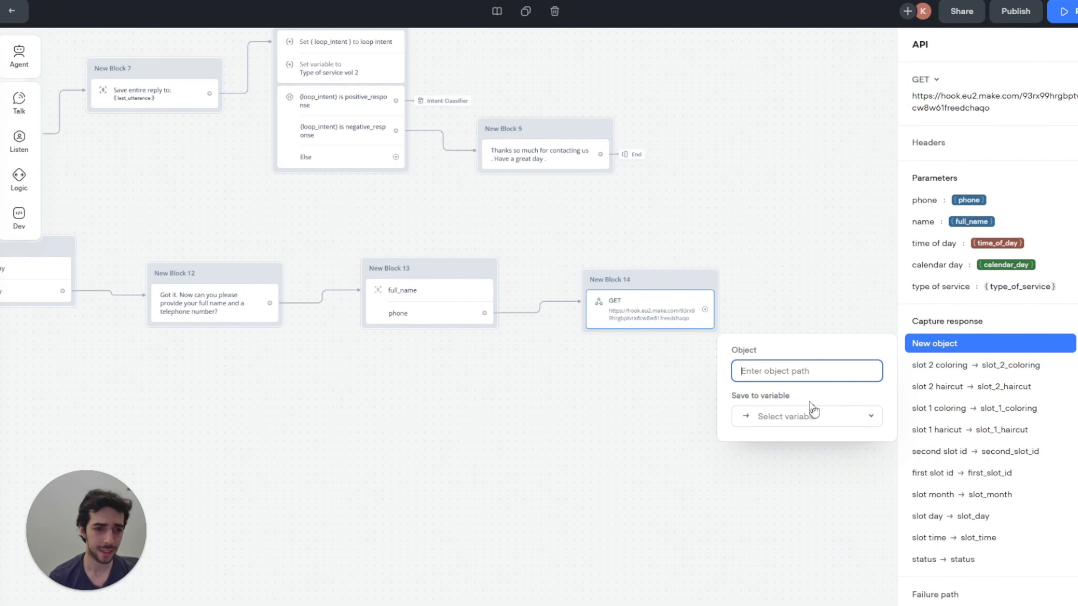
{"action": "type", "text": "res"}
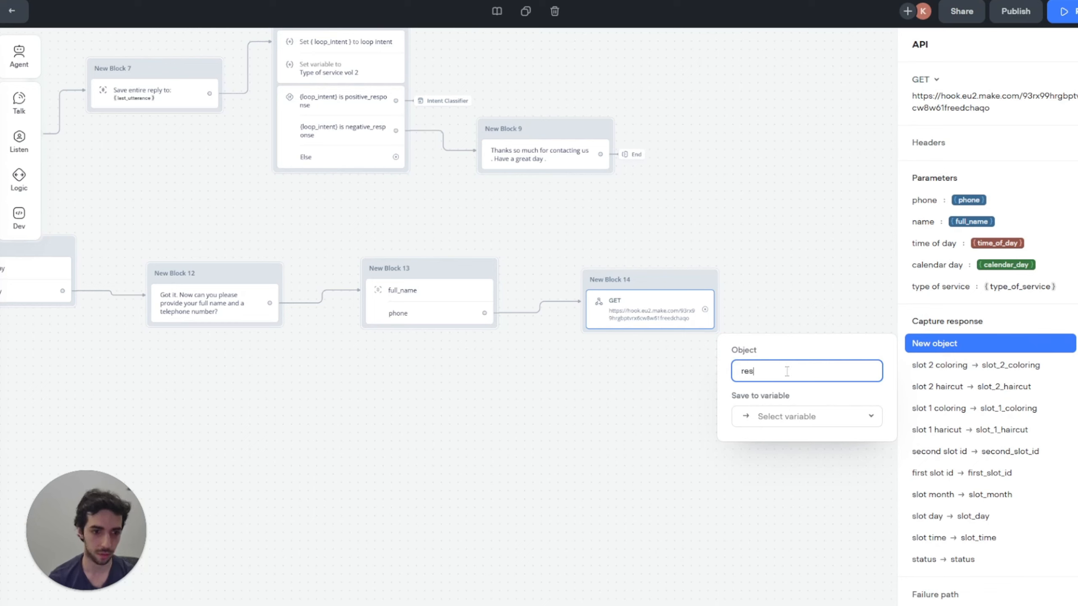
{"action": "type", "text": "oib==="}
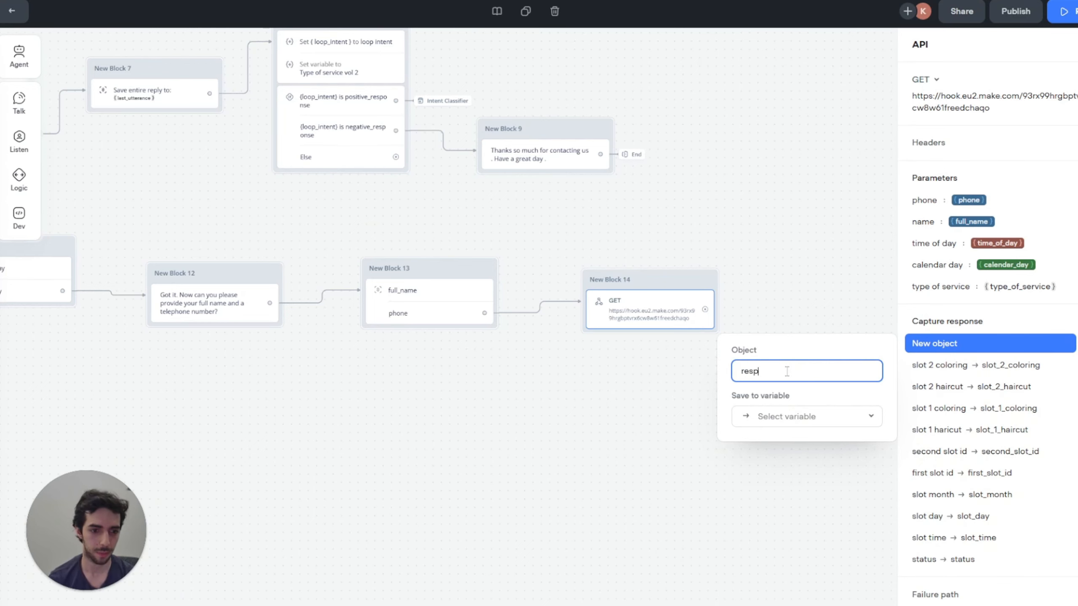
{"action": "type", "text": "onse"}
{"action": "key", "text": "BackSpace"}
{"action": "key", "text": "BackSpace"}
{"action": "key", "text": "BackSpace"}
{"action": "key", "text": "BackSpace"}
{"action": "type", "text": "obs"}
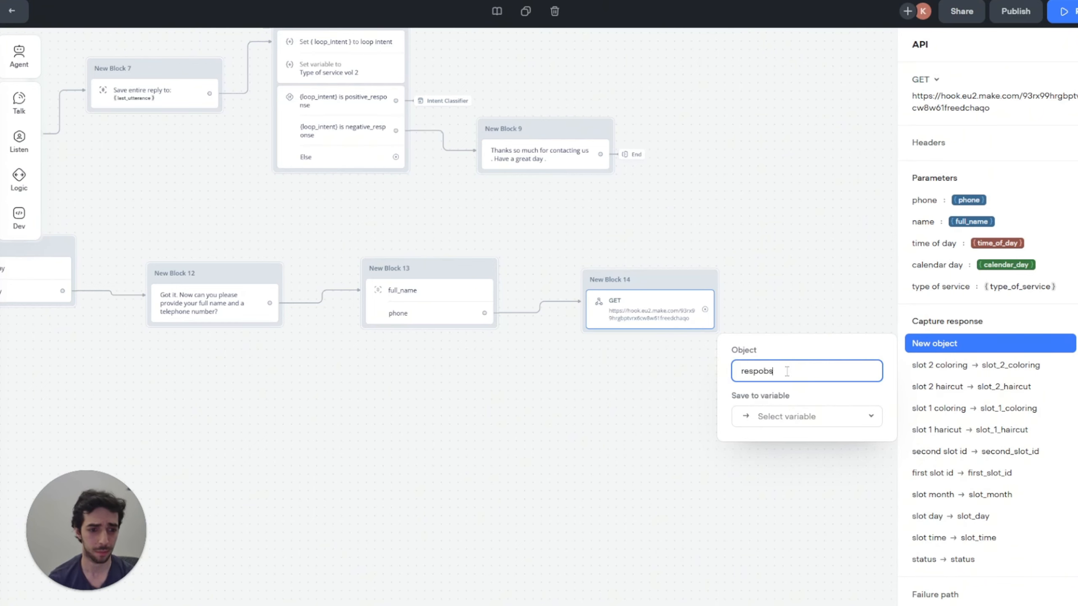
{"action": "key", "text": "BackSpace"}
{"action": "key", "text": "BackSpace"}
{"action": "type", "text": "nse "}
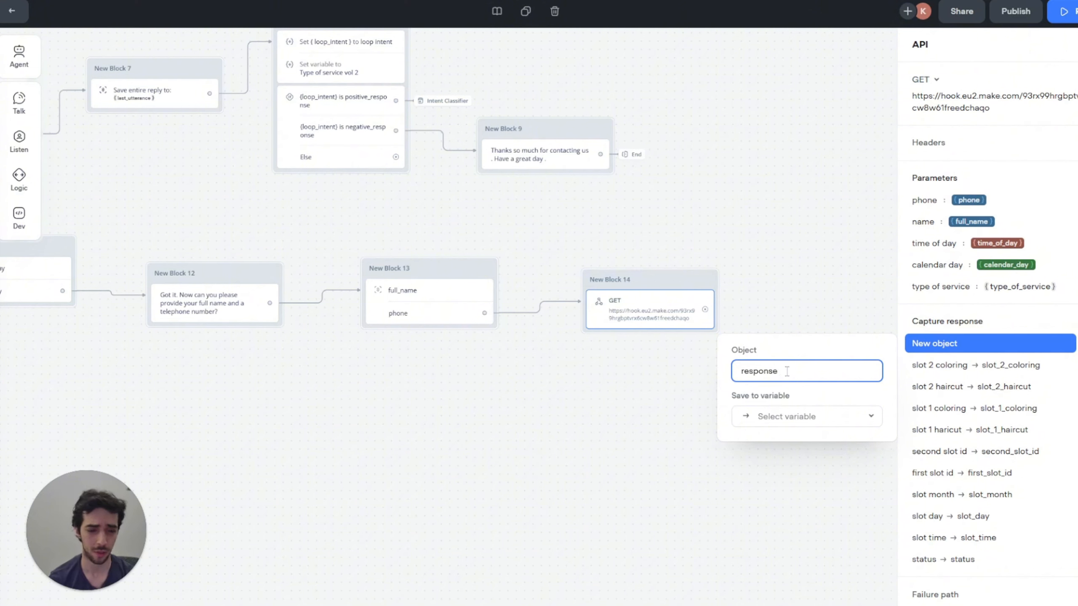
{"action": "type", "text": "service tyoe"}
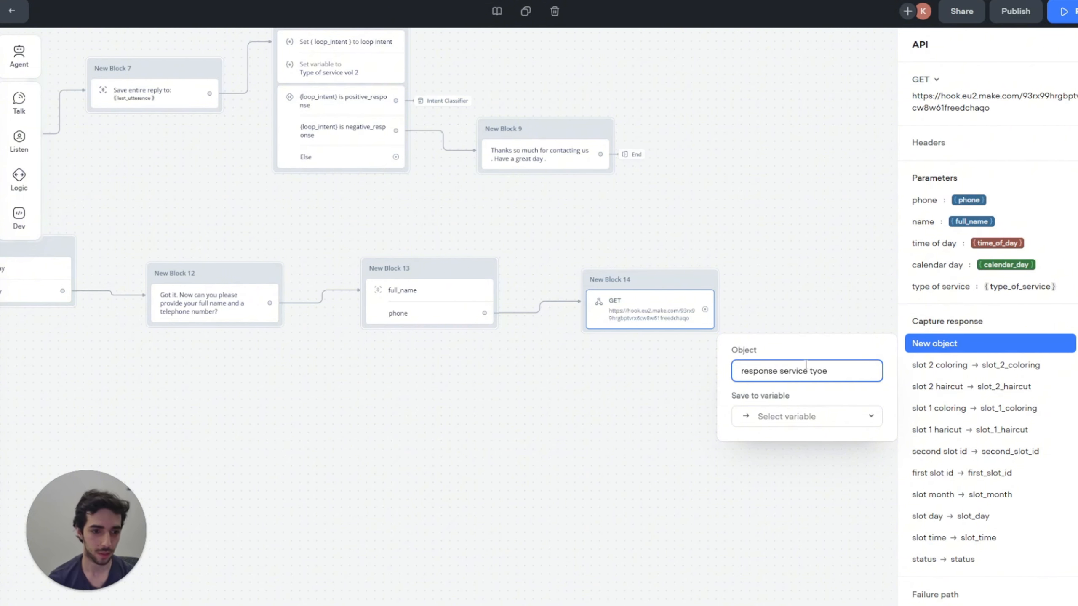
{"action": "key", "text": "BackSpace"}
{"action": "left_click", "coordinate": [870, 416]}
{"action": "left_click", "coordinate": [746, 415]}
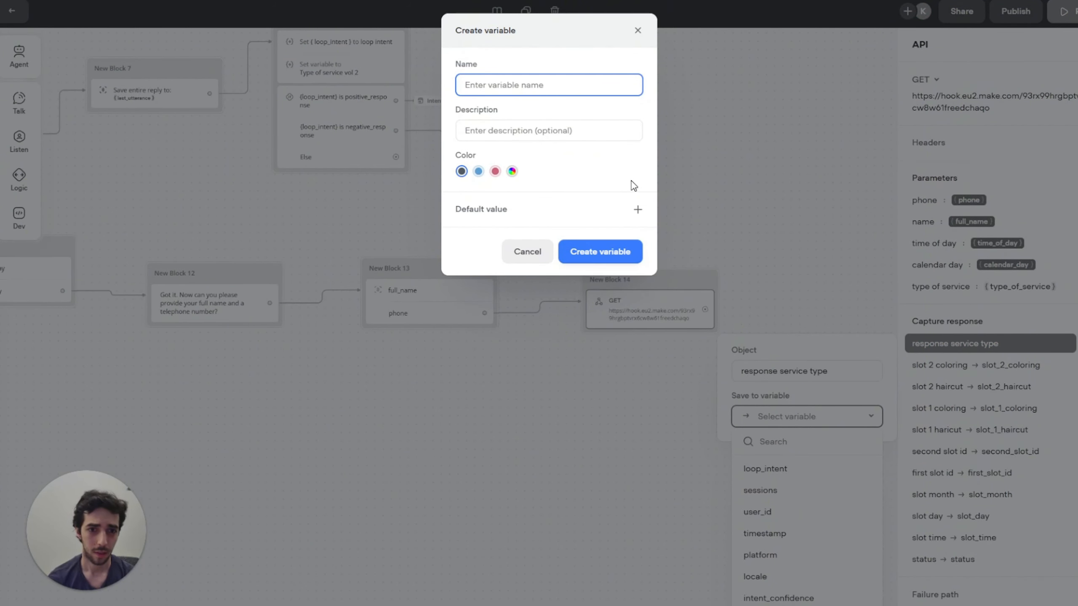
{"action": "type", "text": "response_service_type"}
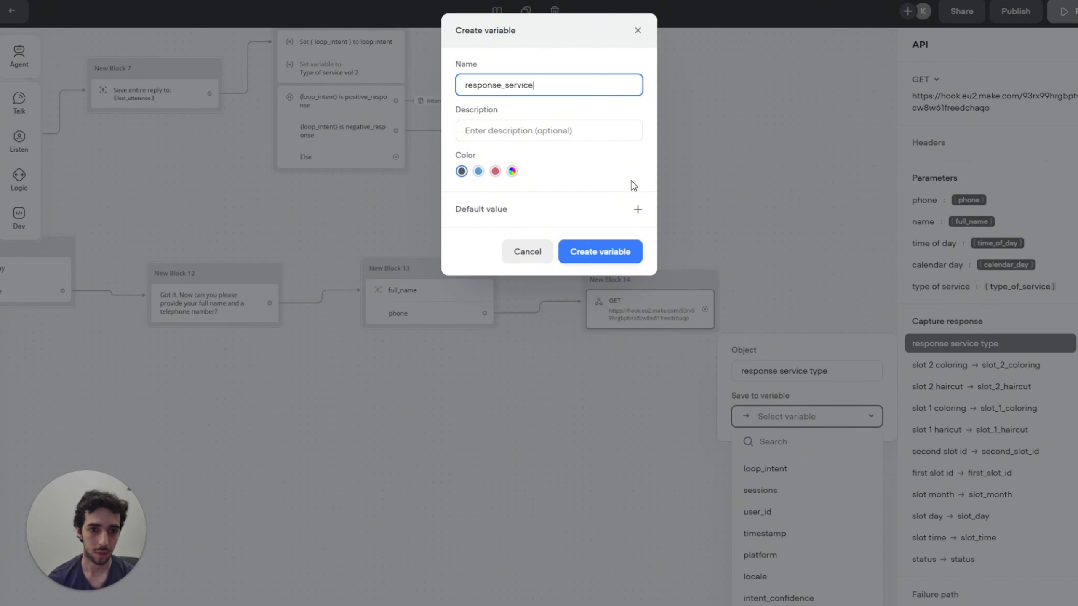
{"action": "left_click", "coordinate": [599, 255]}
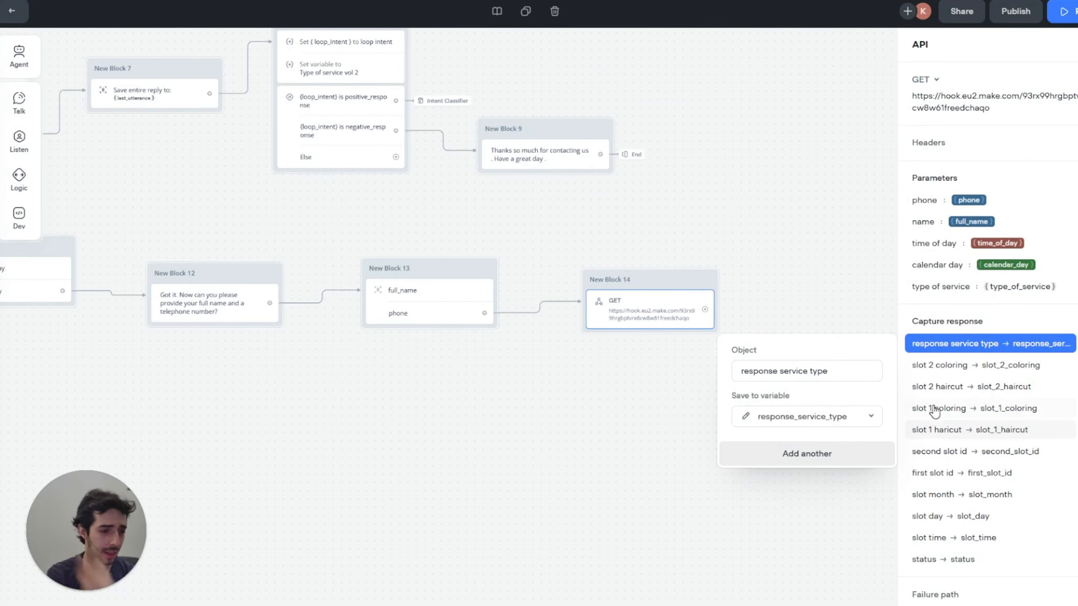
Step: Capture 'message' into a new response_message variable
{"action": "left_click", "coordinate": [793, 460]}
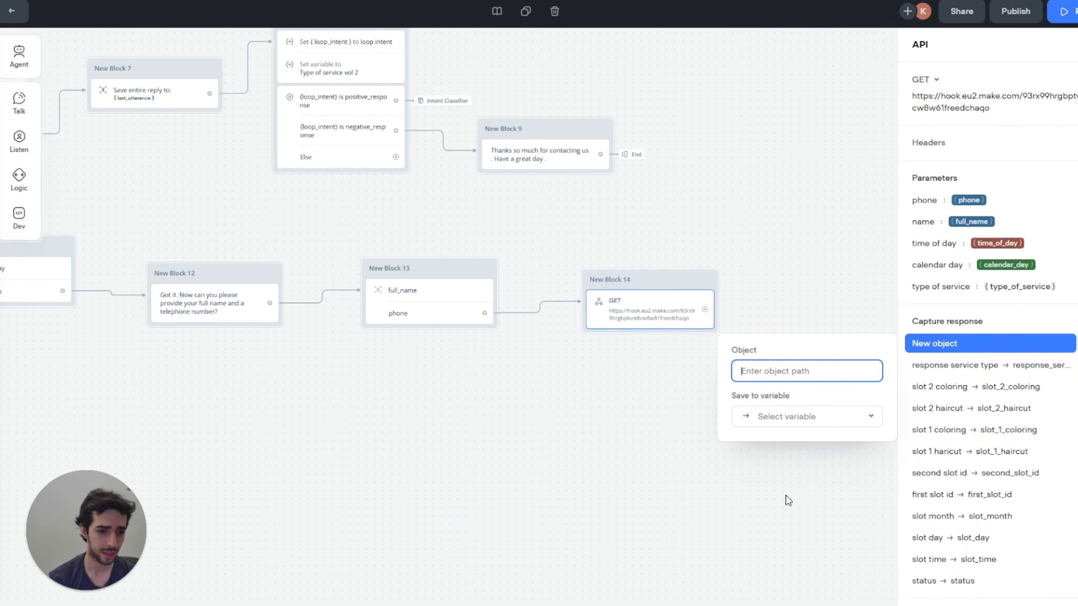
{"action": "type", "text": "message"}
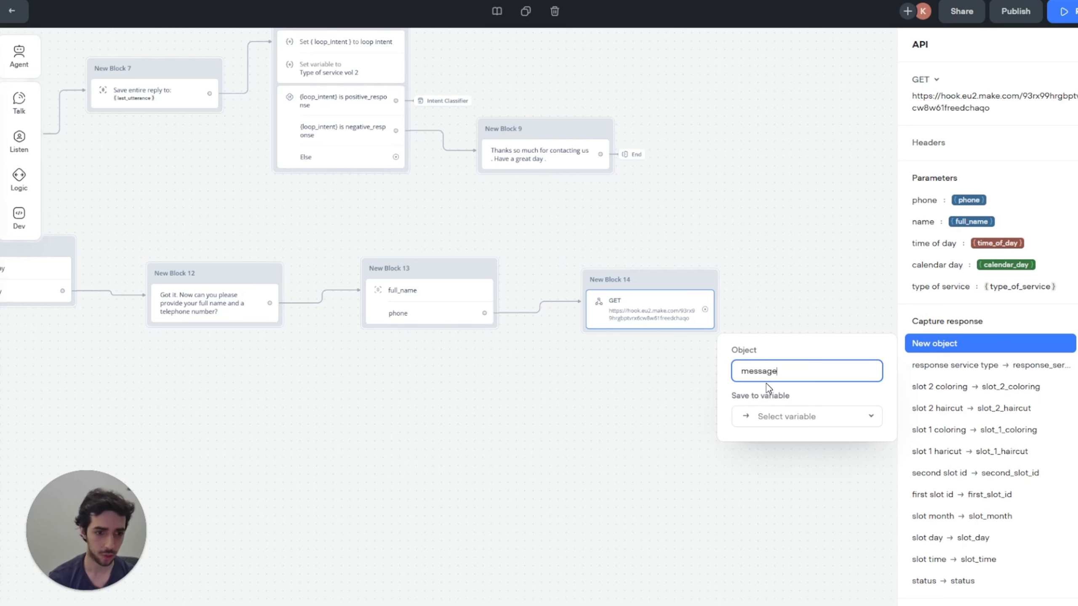
{"action": "left_click", "coordinate": [857, 422]}
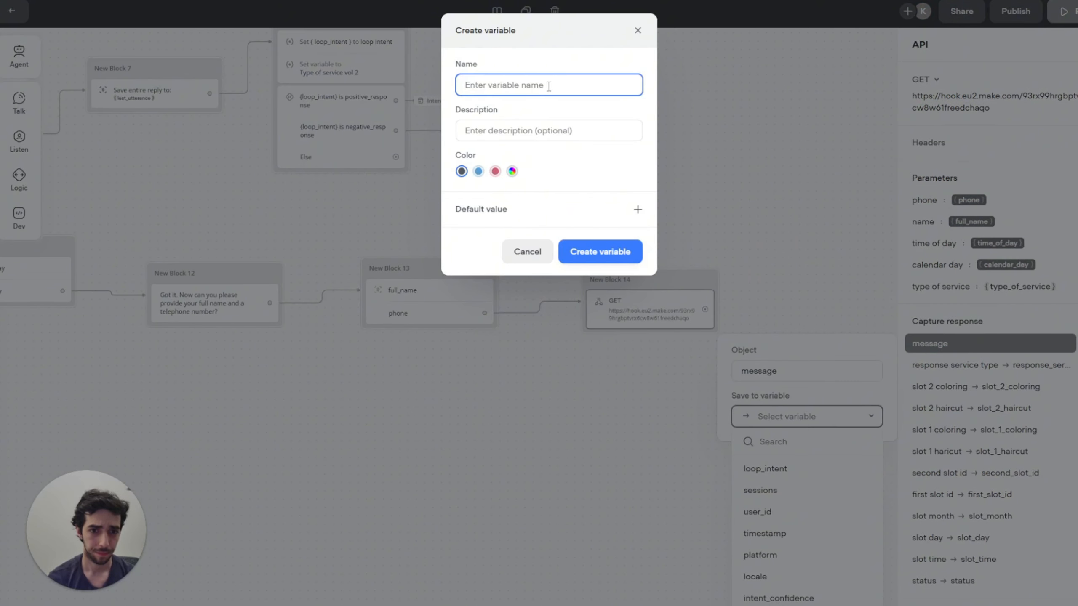
{"action": "type", "text": "response_"}
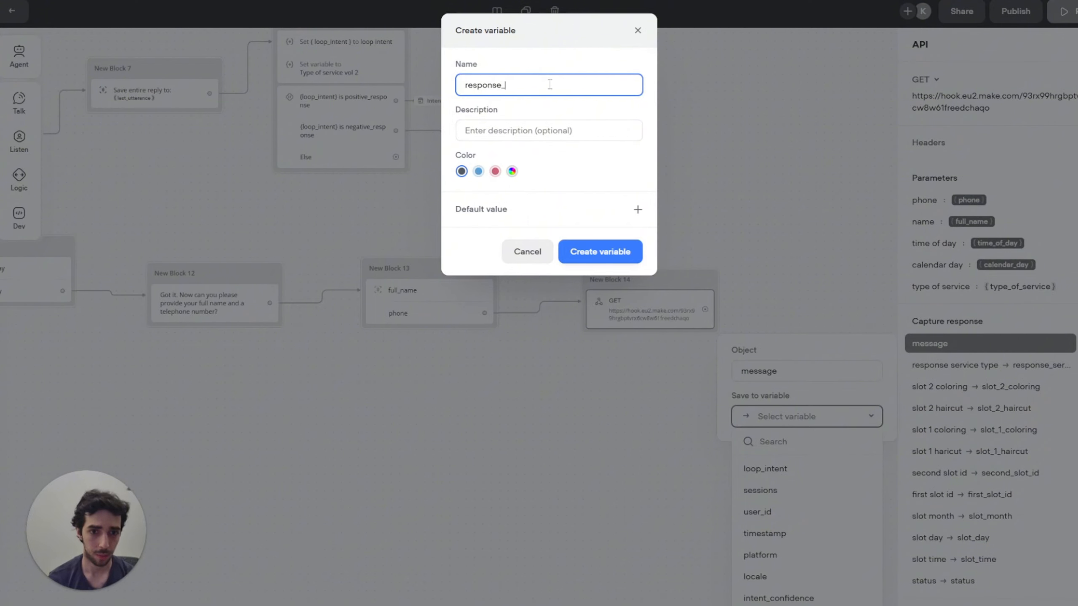
{"action": "type", "text": "message"}
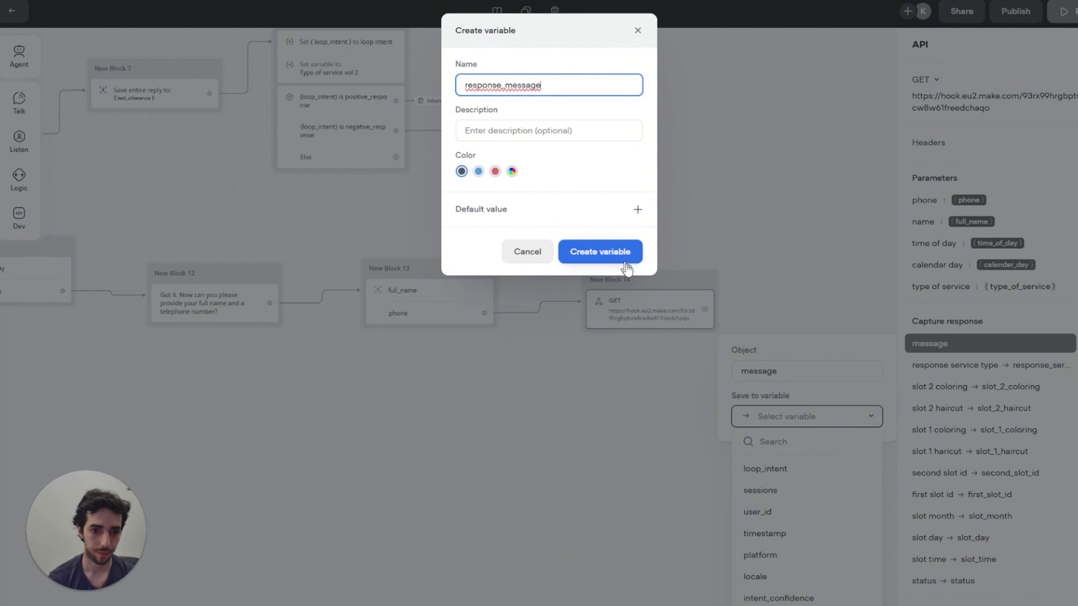
{"action": "left_click", "coordinate": [628, 257]}
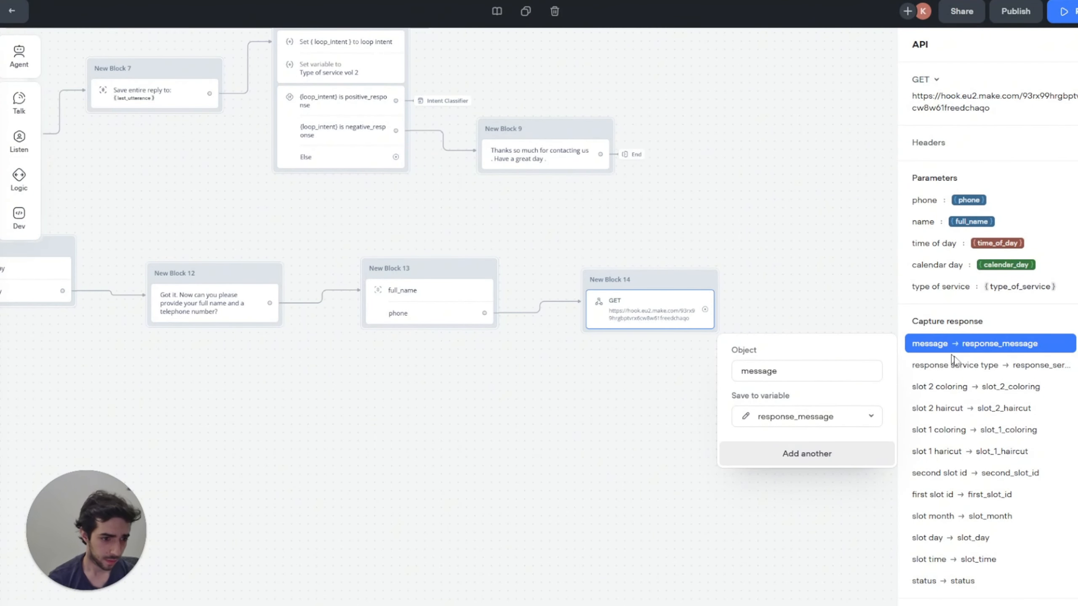
{"action": "left_click", "coordinate": [792, 372]}
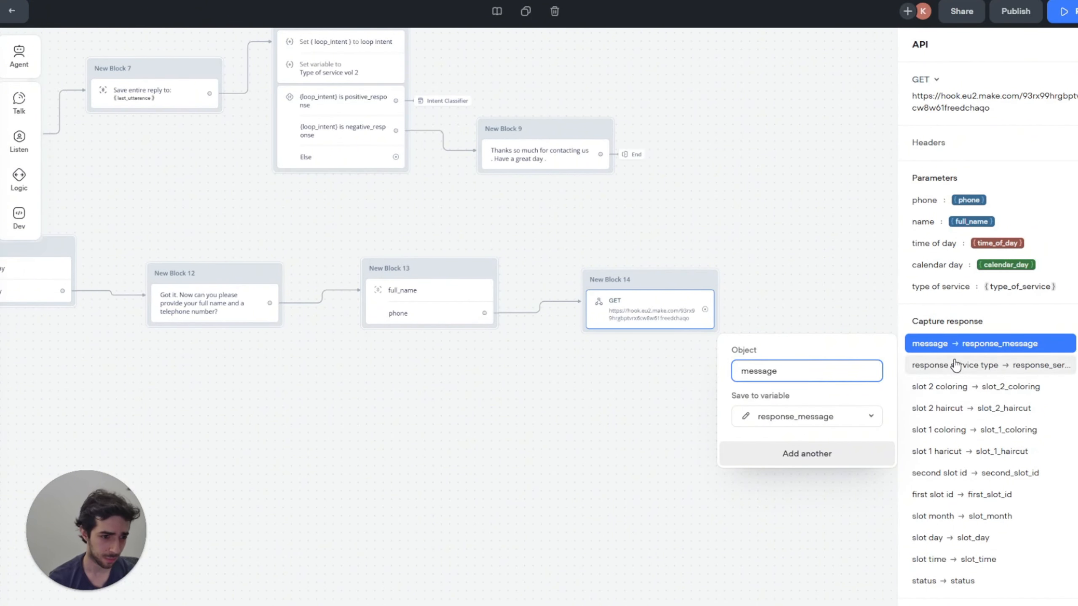
Step: Remove the word 'response' from the service type capture path, undoing an accidental GET block deletion
{"action": "left_click", "coordinate": [933, 365]}
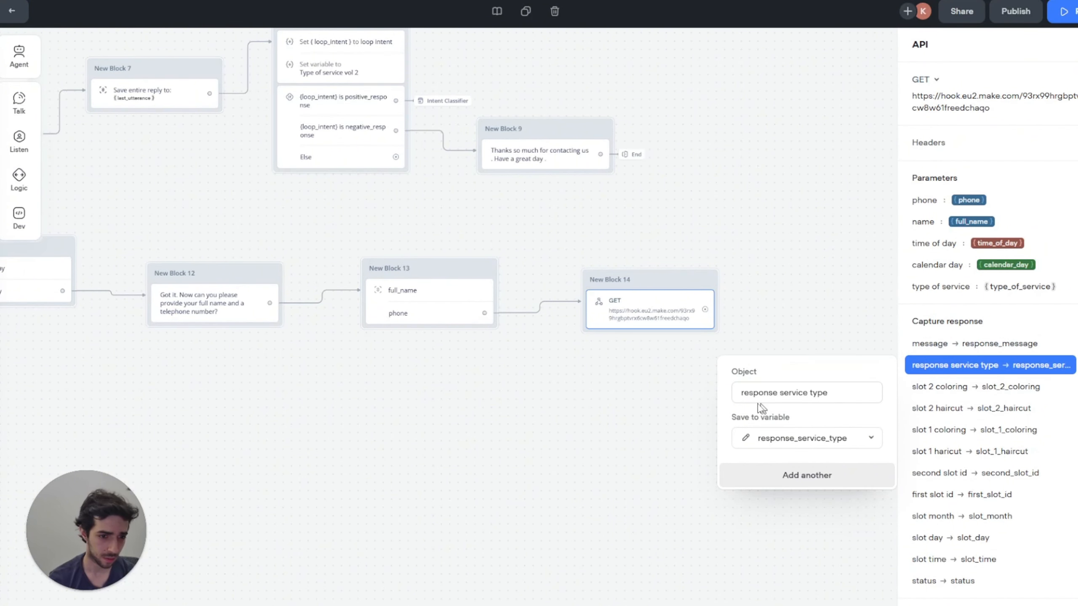
{"action": "left_click_drag", "start_coordinate": [777, 397], "coordinate": [716, 400]}
{"action": "key", "text": "BackSpace"}
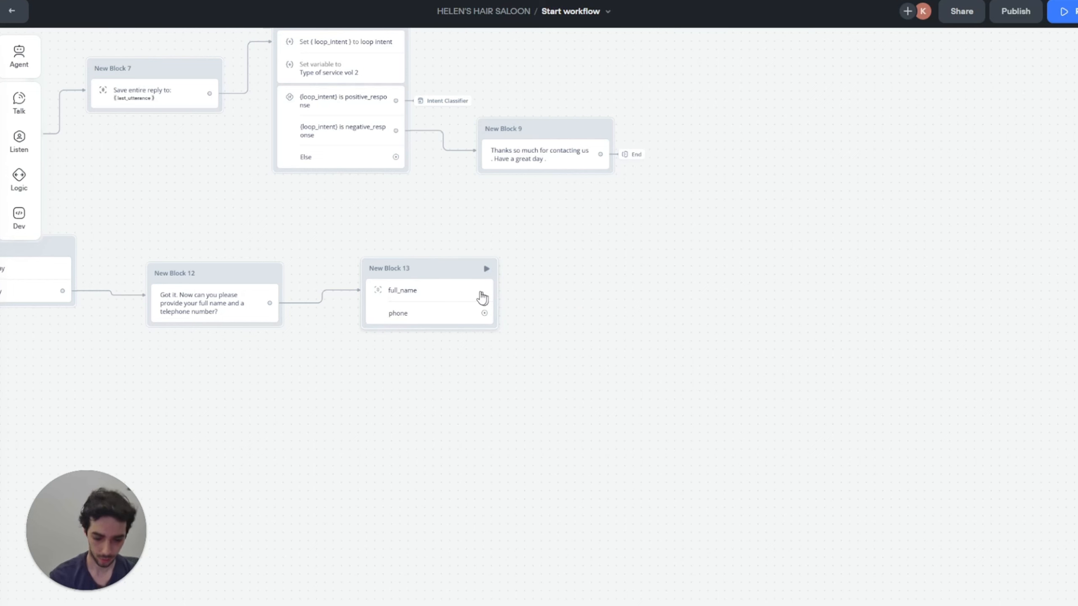
{"action": "key", "text": "ctrl+z"}
{"action": "left_click", "coordinate": [626, 320]}
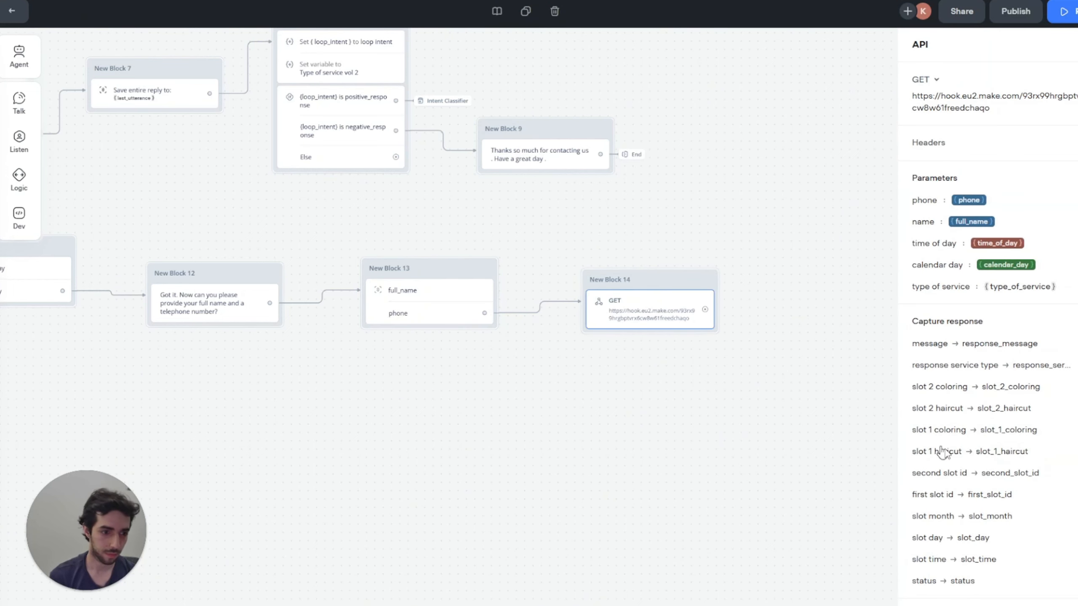
{"action": "left_click", "coordinate": [979, 375]}
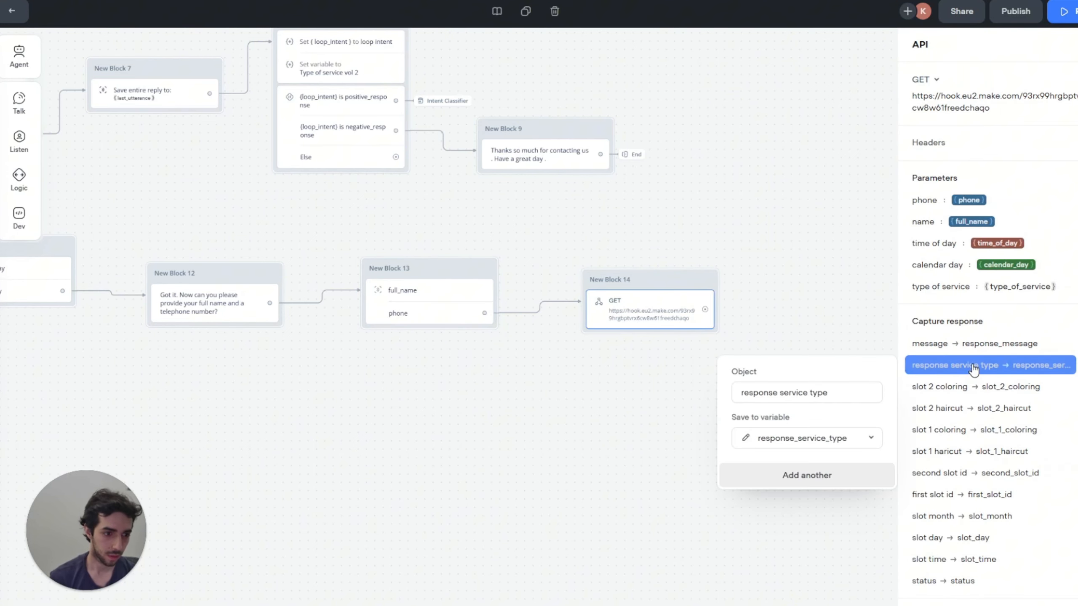
{"action": "double_click", "coordinate": [776, 396]}
{"action": "key", "text": "BackSpace"}
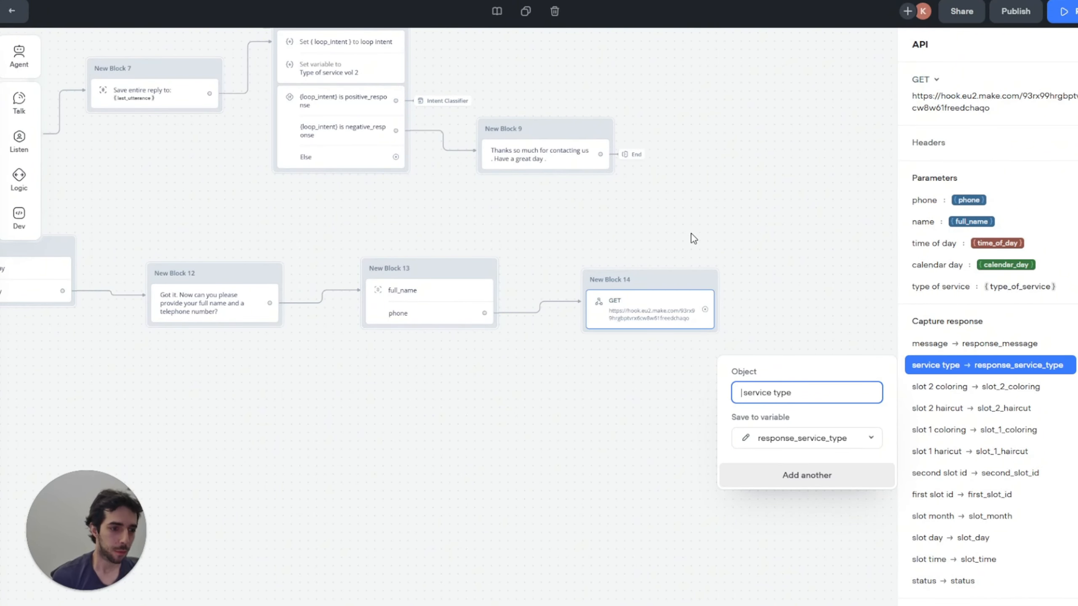
Step: Open Block 14's GET request settings showing phone, name, time, day and service parameters
{"action": "left_click_drag", "start_coordinate": [780, 264], "coordinate": [678, 280]}
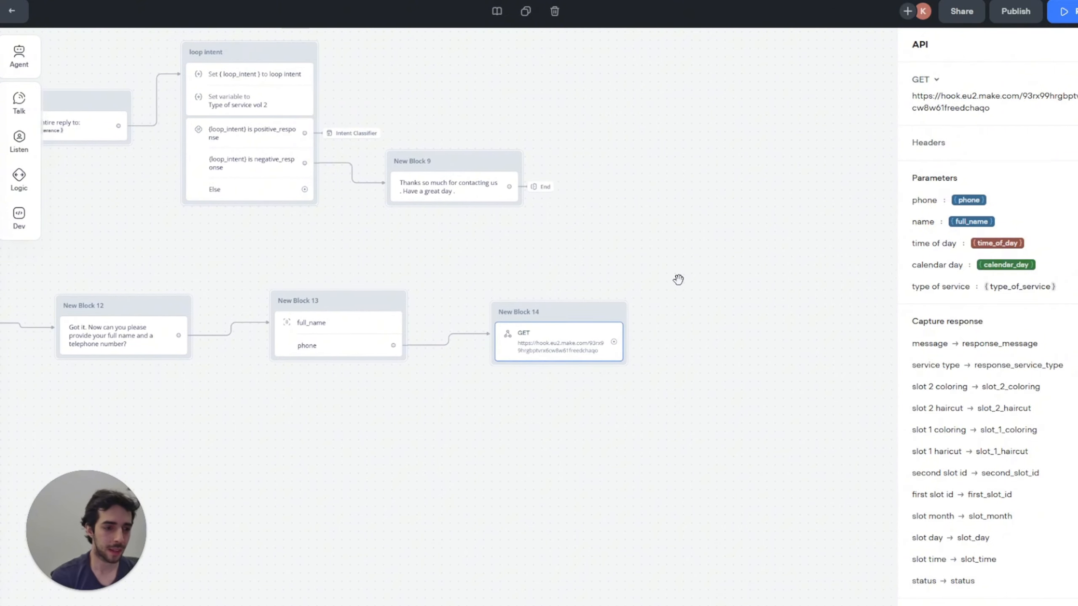
{"action": "left_click", "coordinate": [678, 280]}
{"action": "left_click", "coordinate": [536, 345]}
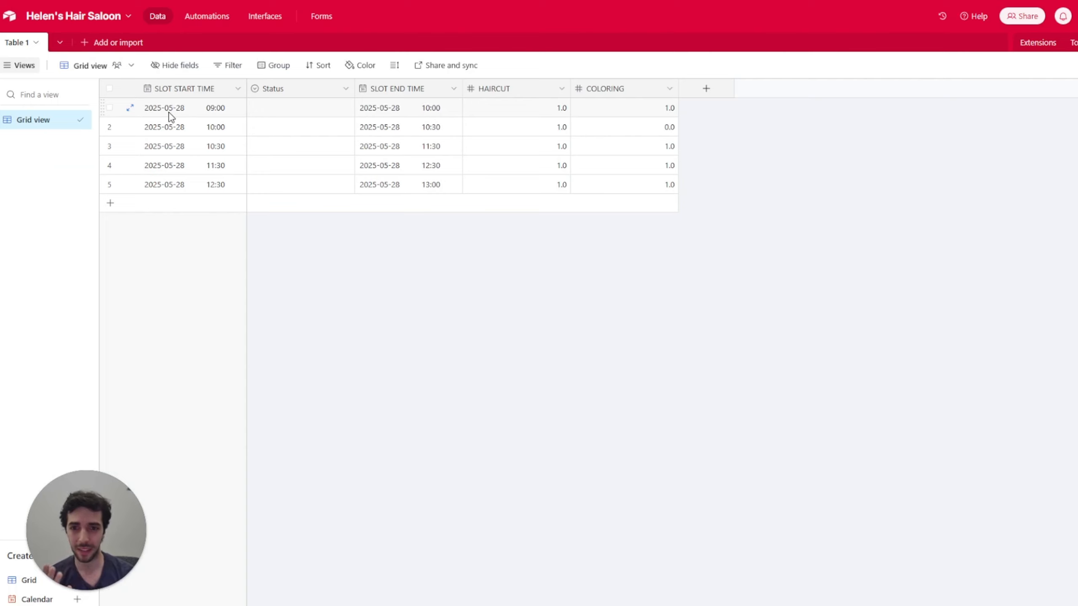
{"action": "left_click", "coordinate": [182, 130]}
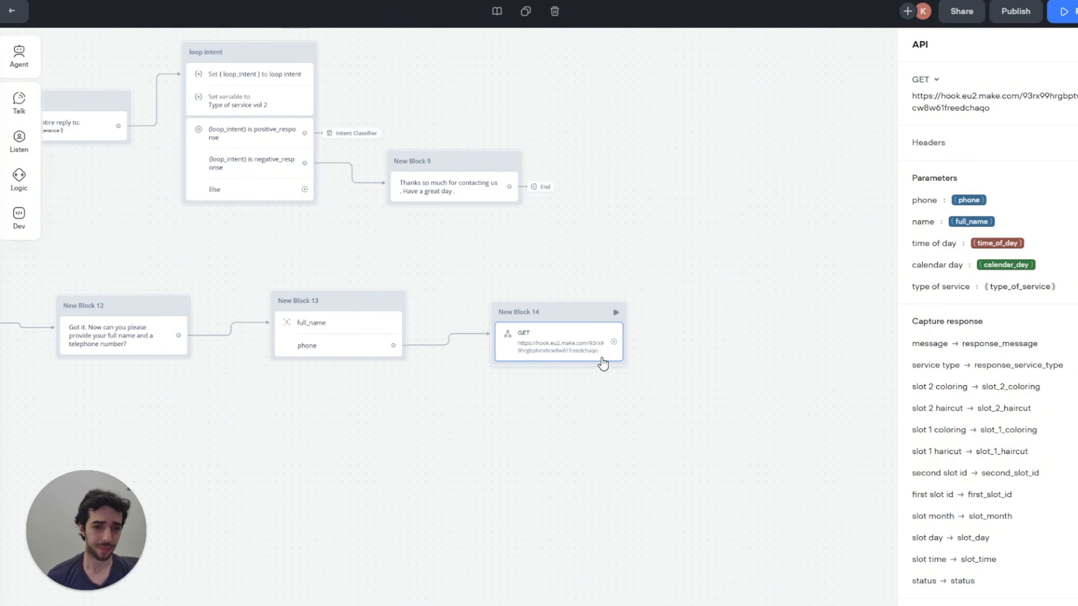
Step: Connect a Function step after Block 14's GET block and create a new untitled JavaScript function
{"action": "left_click", "coordinate": [604, 283]}
{"action": "left_click_drag", "start_coordinate": [521, 325], "coordinate": [575, 322]}
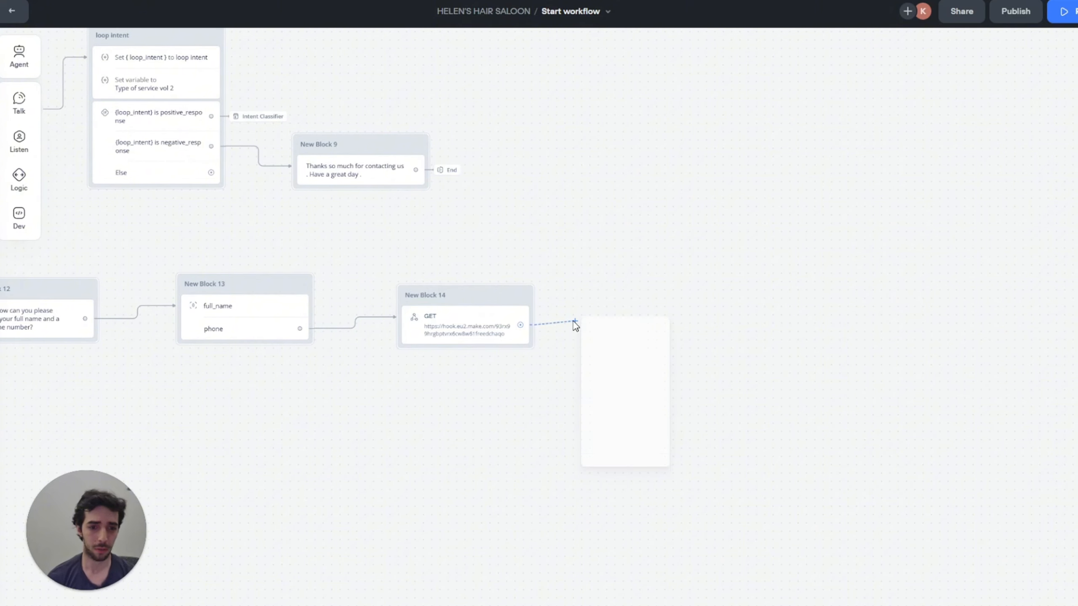
{"action": "mouse_move", "coordinate": [630, 439]}
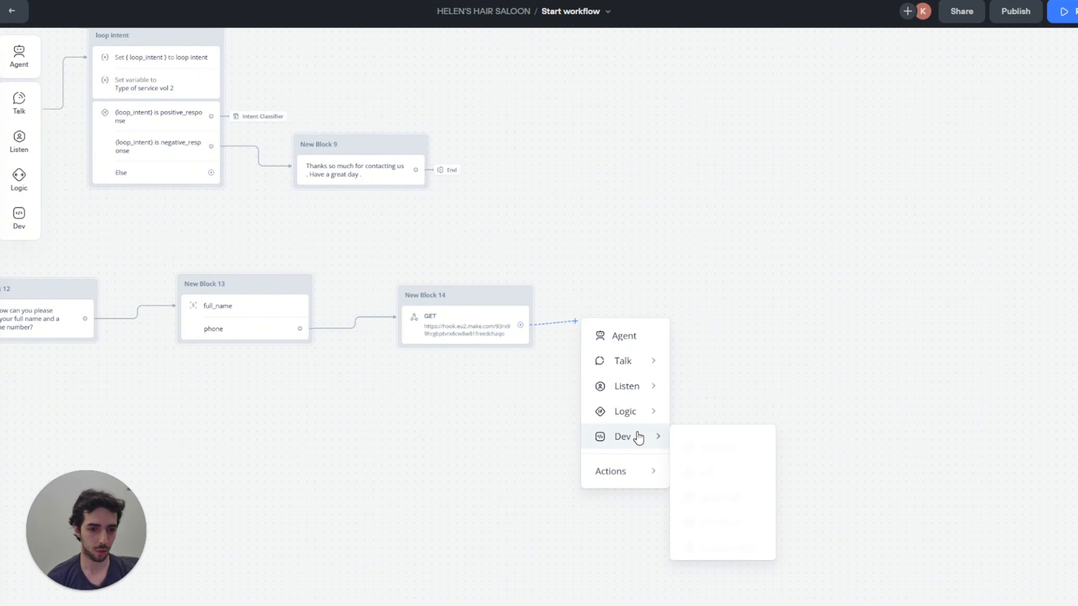
{"action": "left_click", "coordinate": [709, 443]}
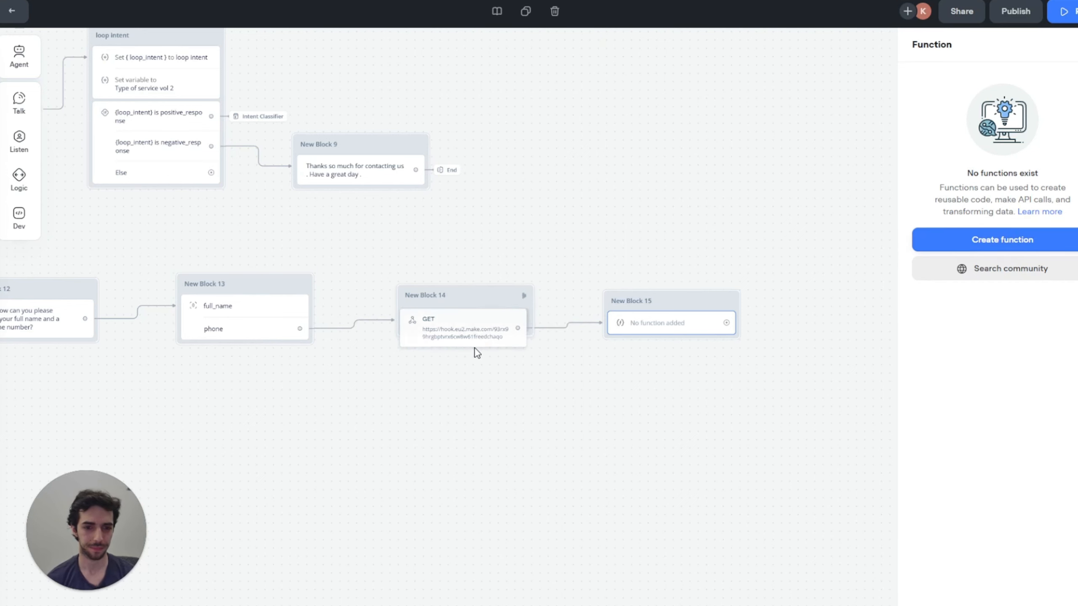
{"action": "left_click", "coordinate": [482, 331]}
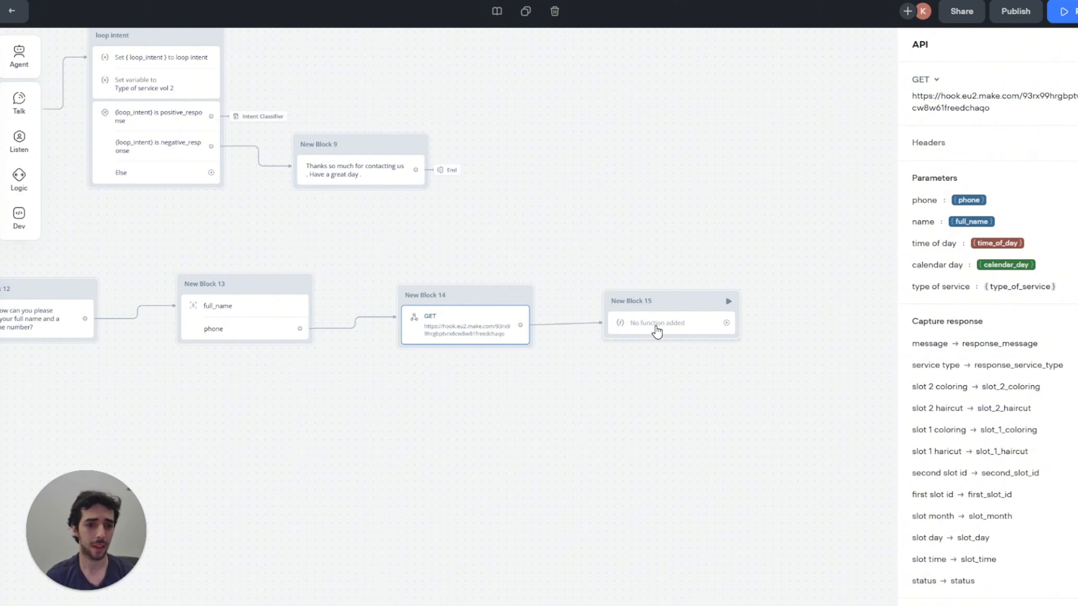
{"action": "left_click", "coordinate": [656, 324]}
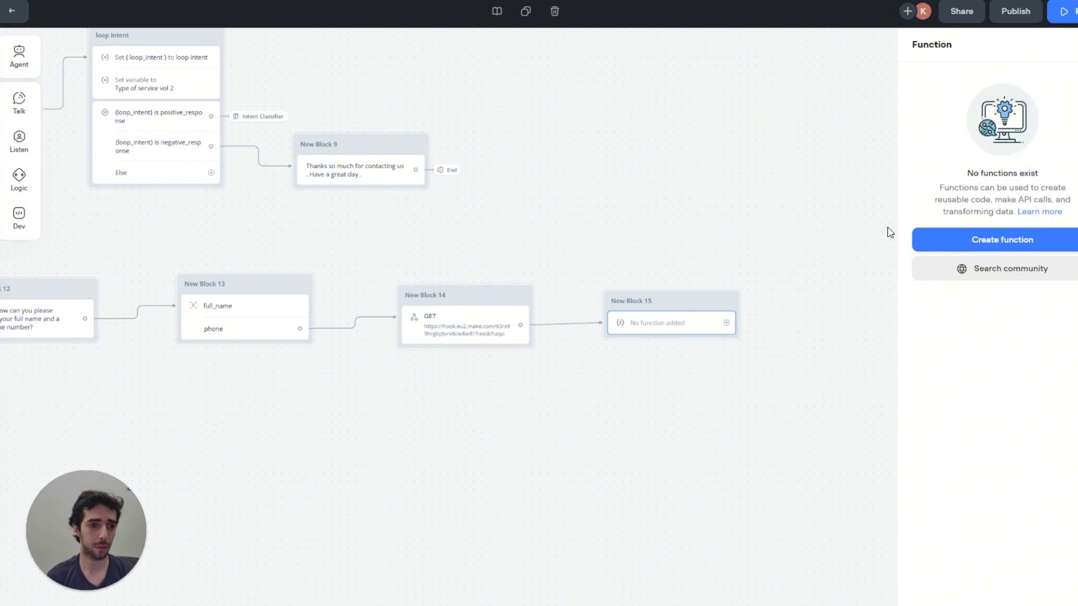
{"action": "left_click", "coordinate": [1039, 241]}
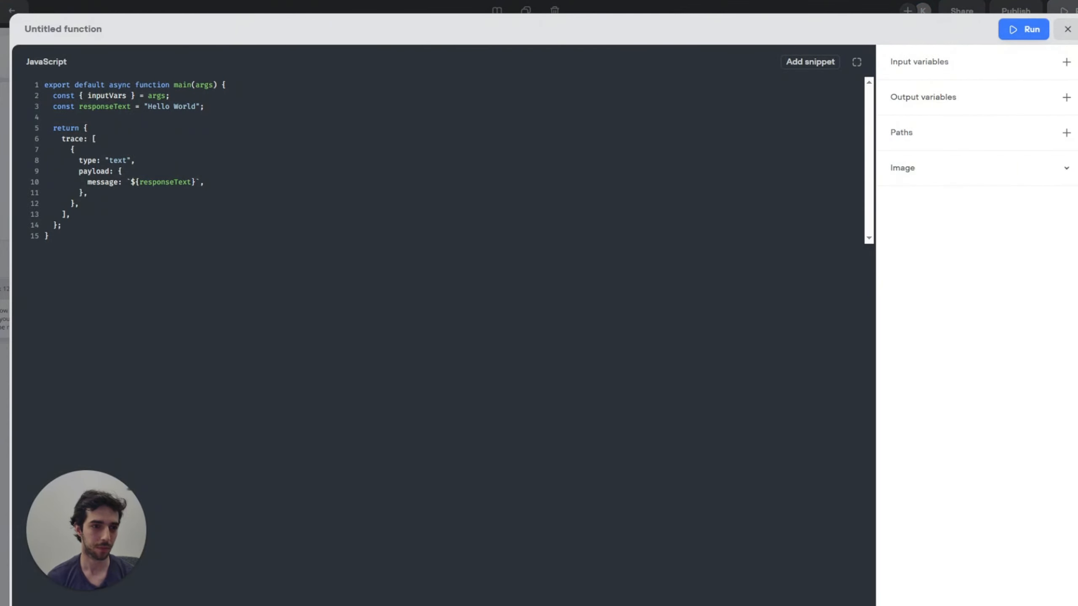
Step: Replace the template function body with the pasted slot time, day and month validation code
{"action": "left_click", "coordinate": [72, 233]}
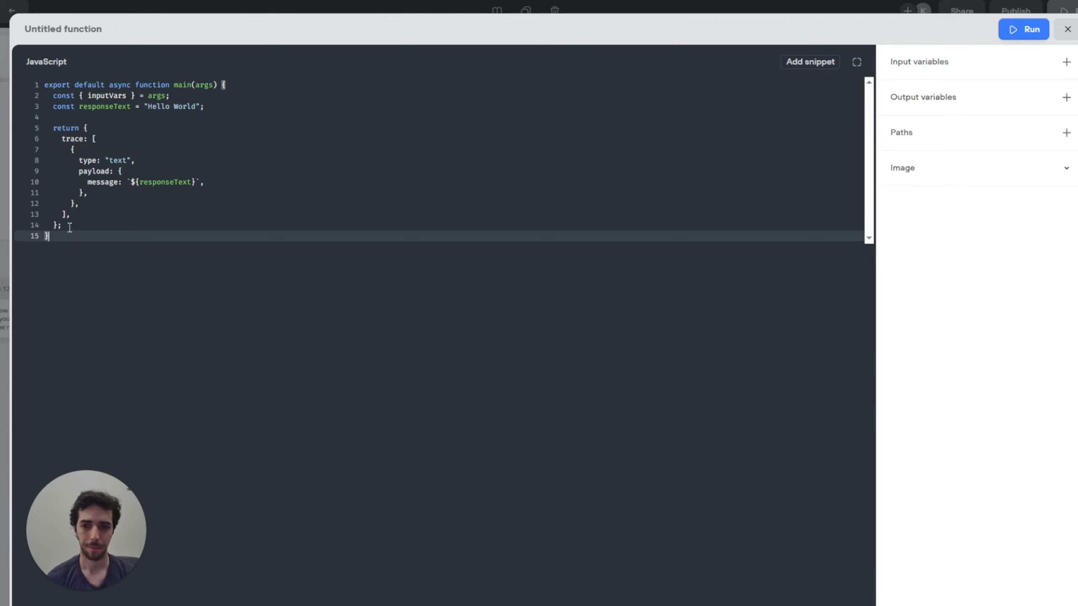
{"action": "left_click_drag", "start_coordinate": [68, 225], "coordinate": [24, 97]}
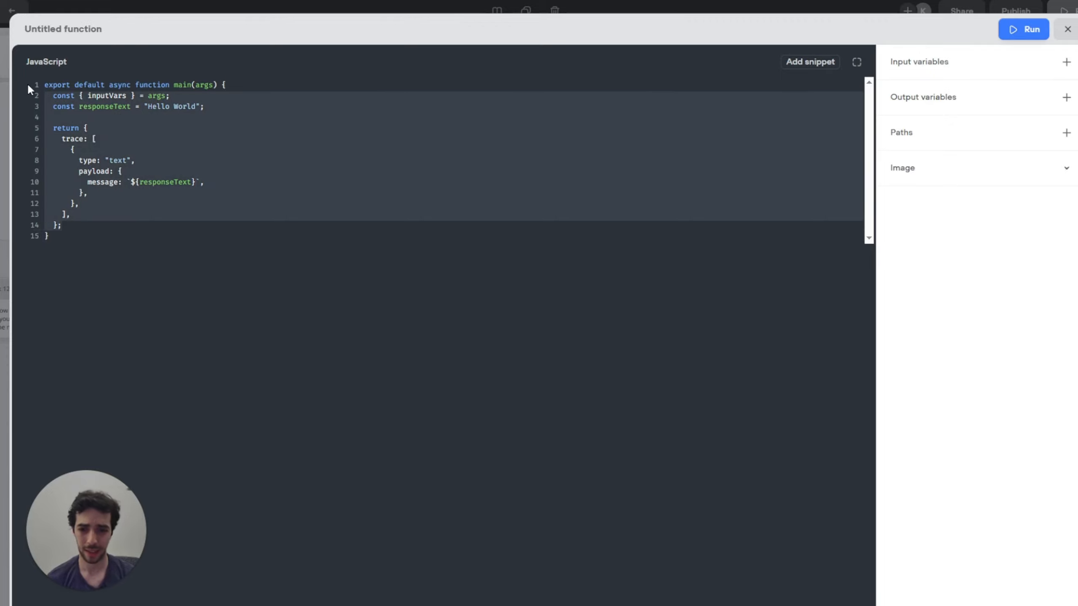
{"action": "left_click", "coordinate": [76, 227]}
{"action": "left_click_drag", "start_coordinate": [53, 225], "coordinate": [50, 89]}
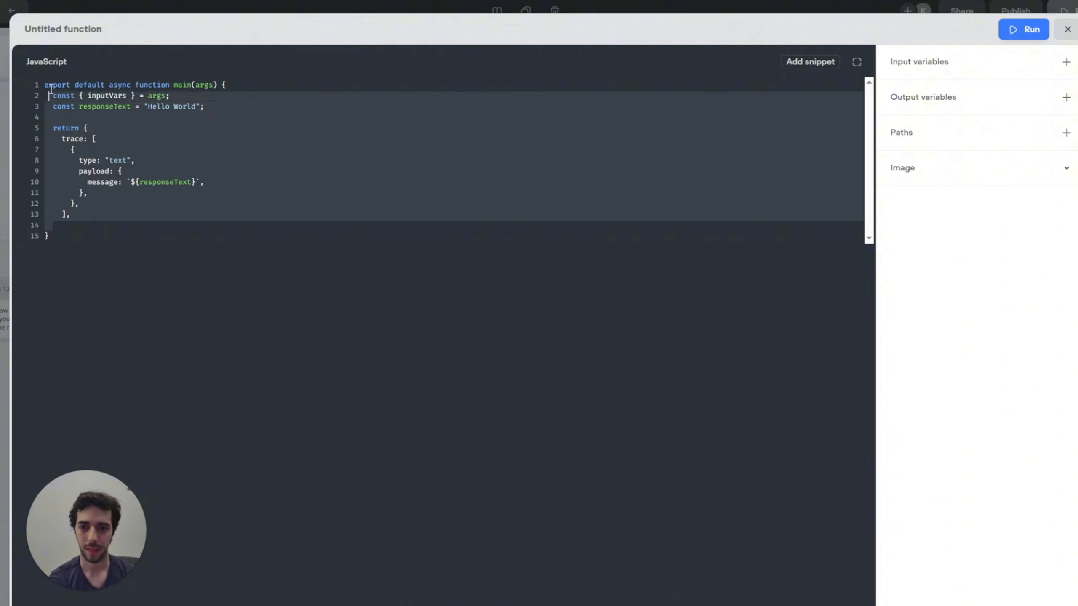
{"action": "key", "text": "BackSpace"}
{"action": "left_click", "coordinate": [166, 88]}
{"action": "left_click", "coordinate": [87, 96]}
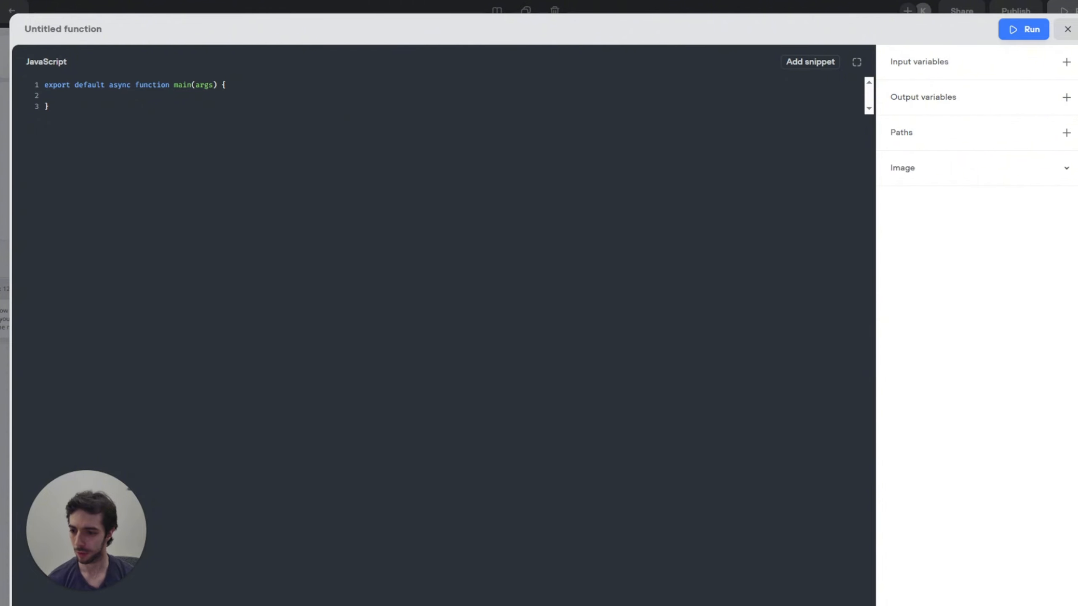
{"action": "left_click", "coordinate": [76, 96]}
{"action": "key", "text": "ctrl+v"}
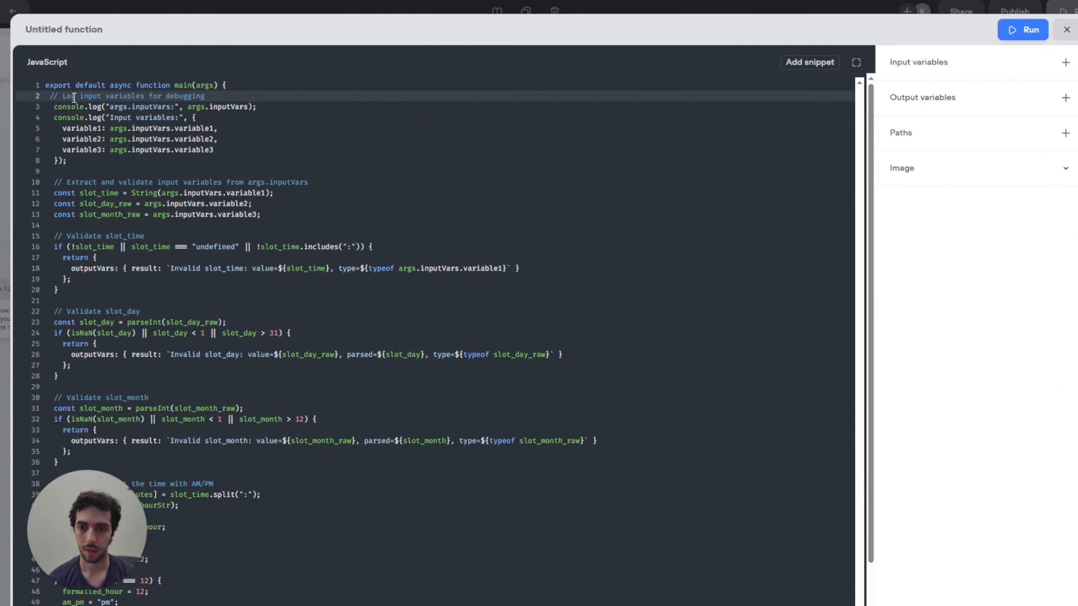
Step: Add inputs variable1, variable2 and variable3 and an output named result
{"action": "left_click", "coordinate": [948, 64]}
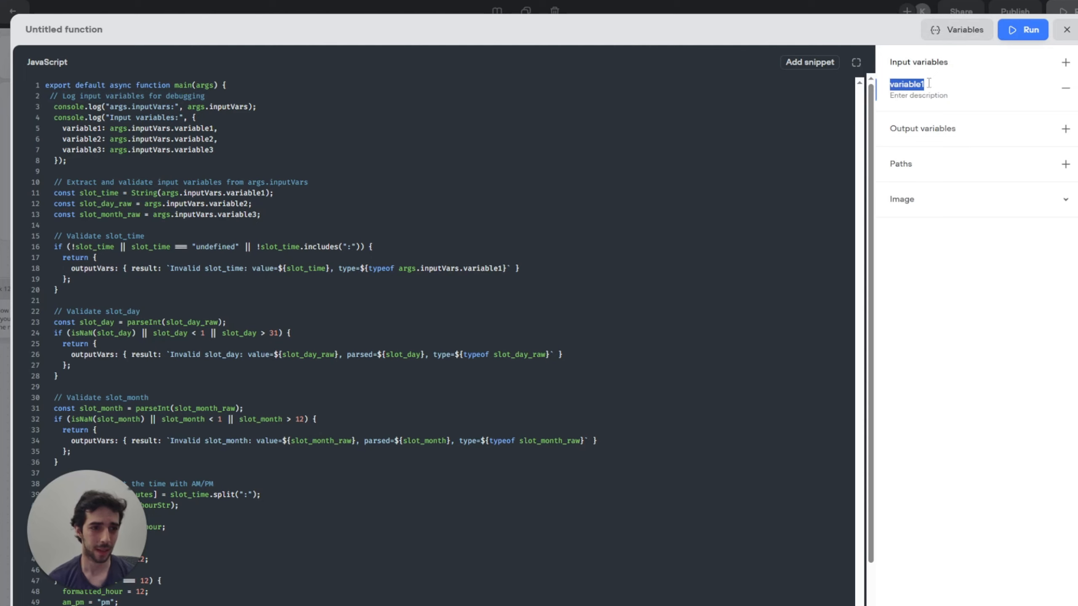
{"action": "type", "text": "s"}
{"action": "key", "text": "BackSpace"}
{"action": "type", "text": "var"}
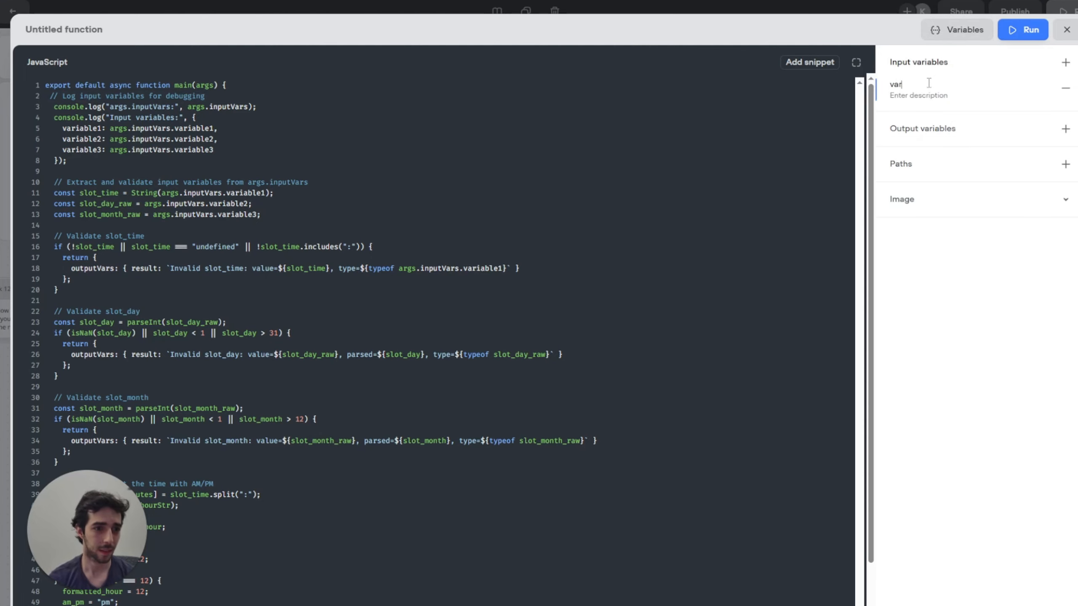
{"action": "type", "text": "iable_1_"}
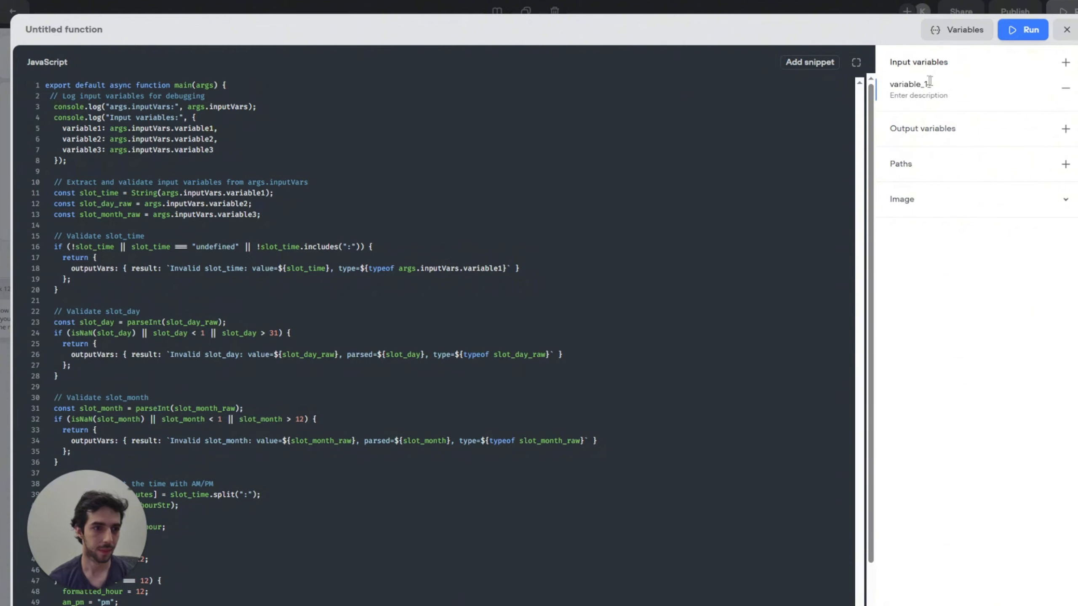
{"action": "left_click", "coordinate": [1065, 62]}
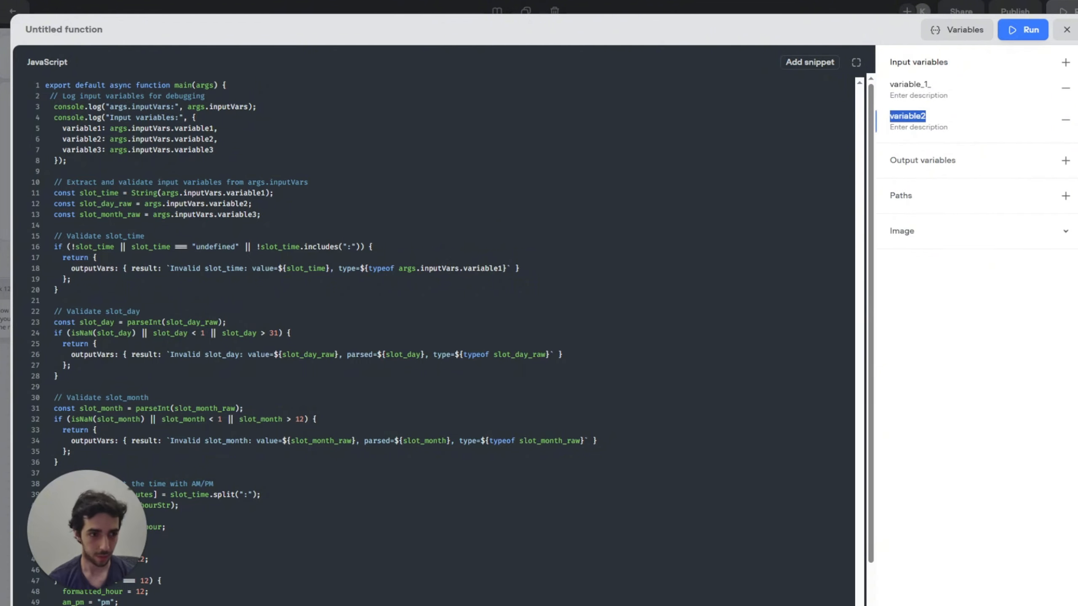
{"action": "key", "text": "Return"}
{"action": "key", "text": "Return"}
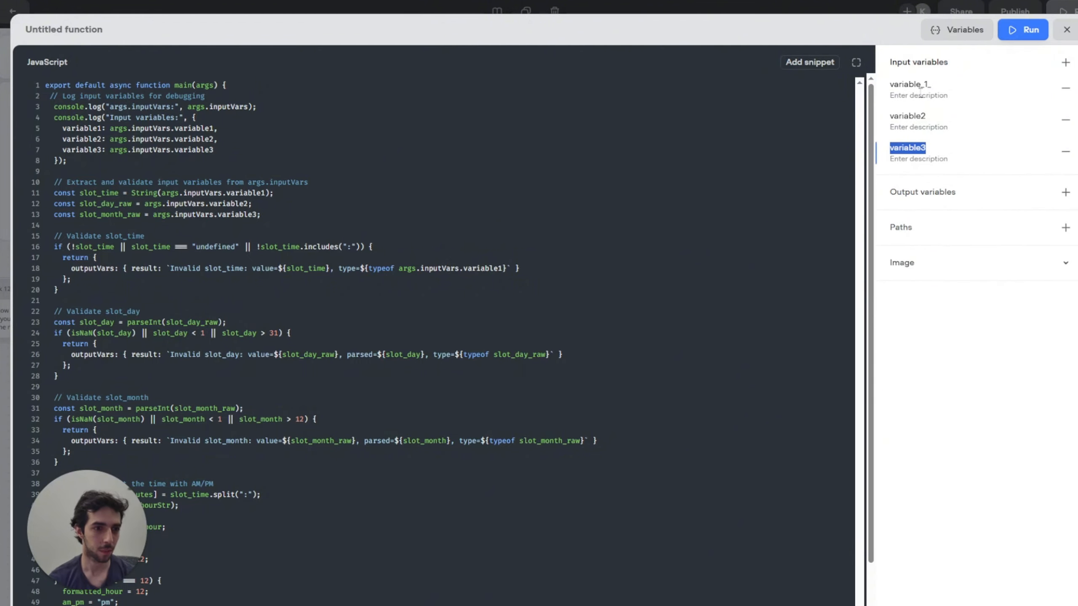
{"action": "left_click", "coordinate": [950, 83]}
{"action": "type", "text": "1"}
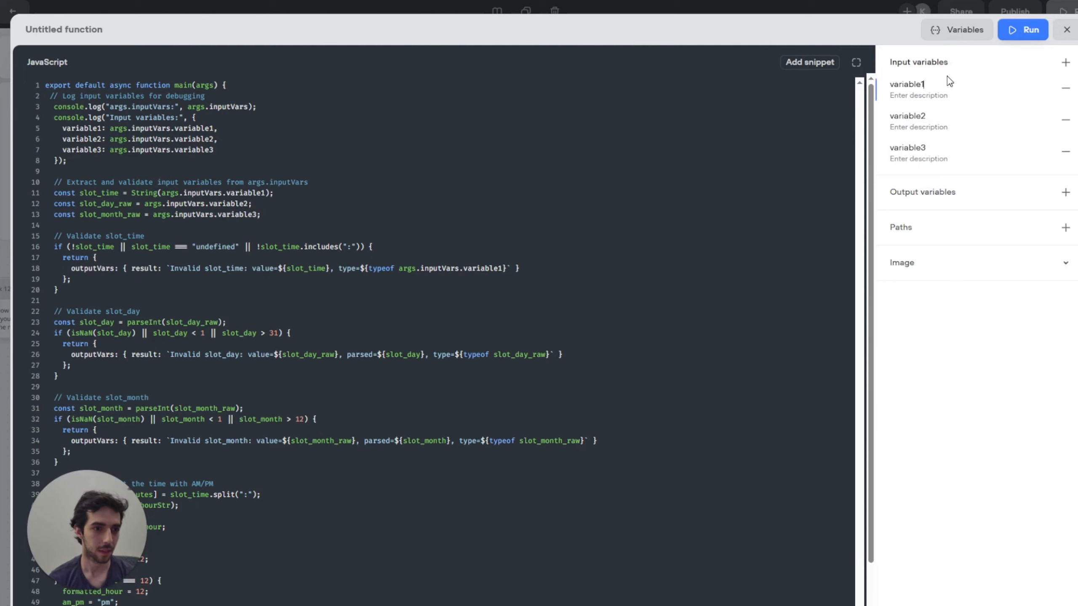
{"action": "left_click", "coordinate": [955, 193]}
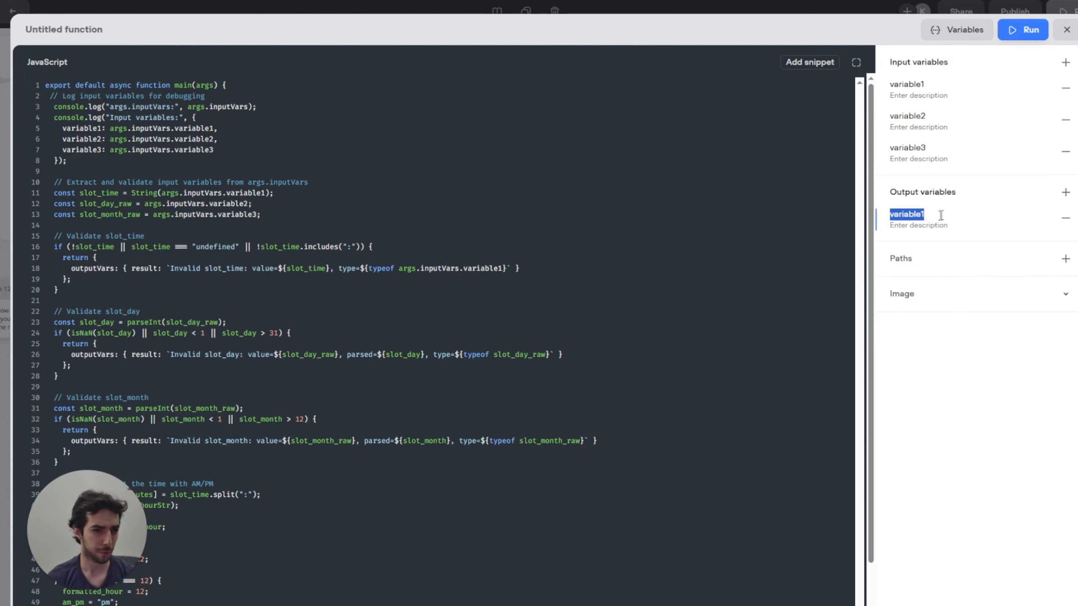
{"action": "type", "text": "result"}
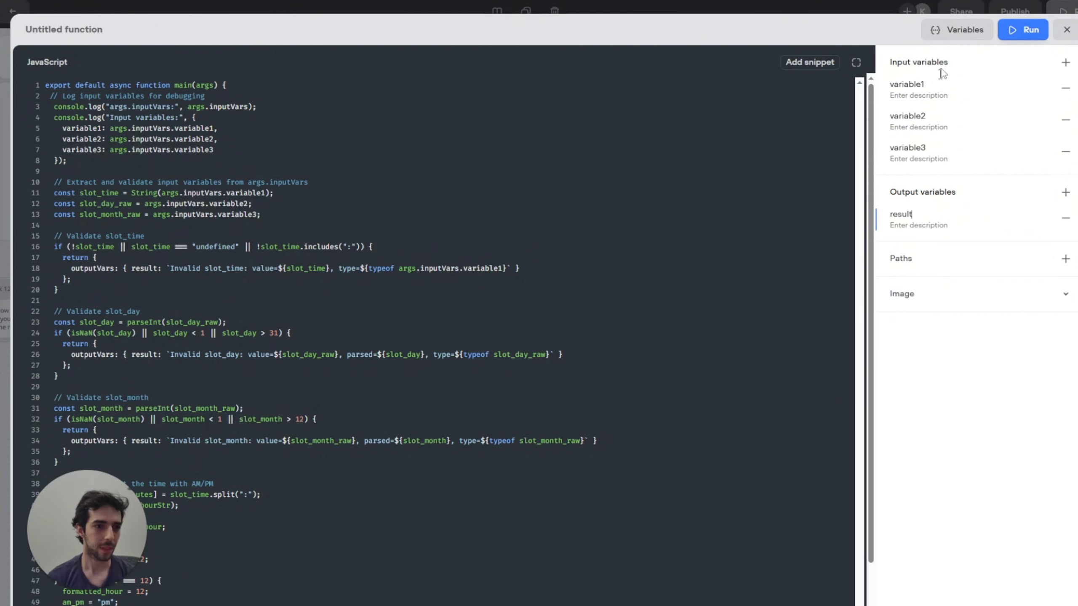
{"action": "left_click", "coordinate": [1066, 30]}
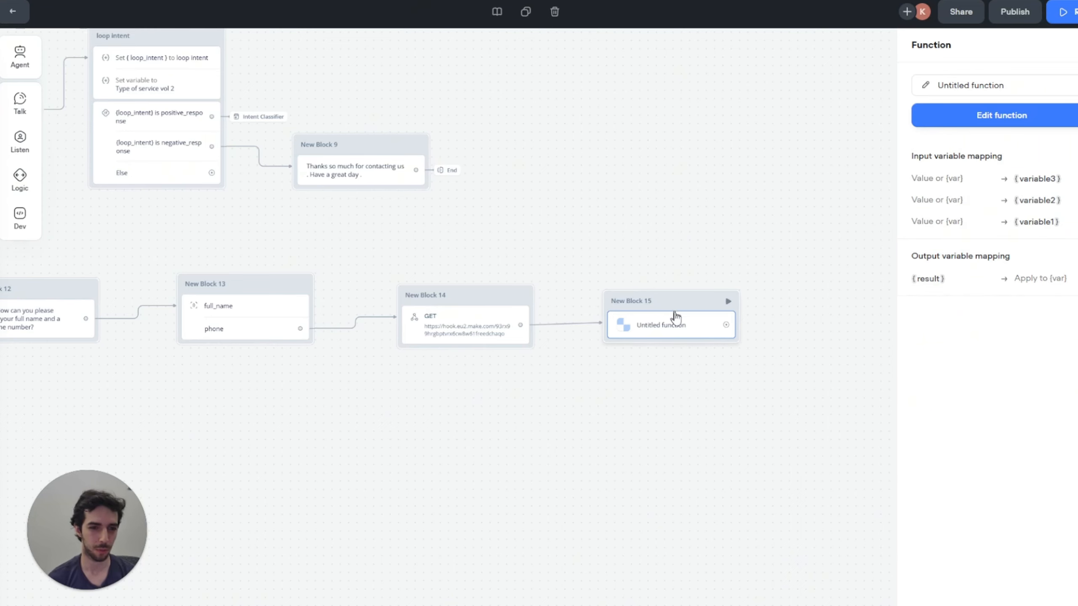
Step: Review the slot variable extraction lines in the function's code
{"action": "left_click", "coordinate": [993, 123]}
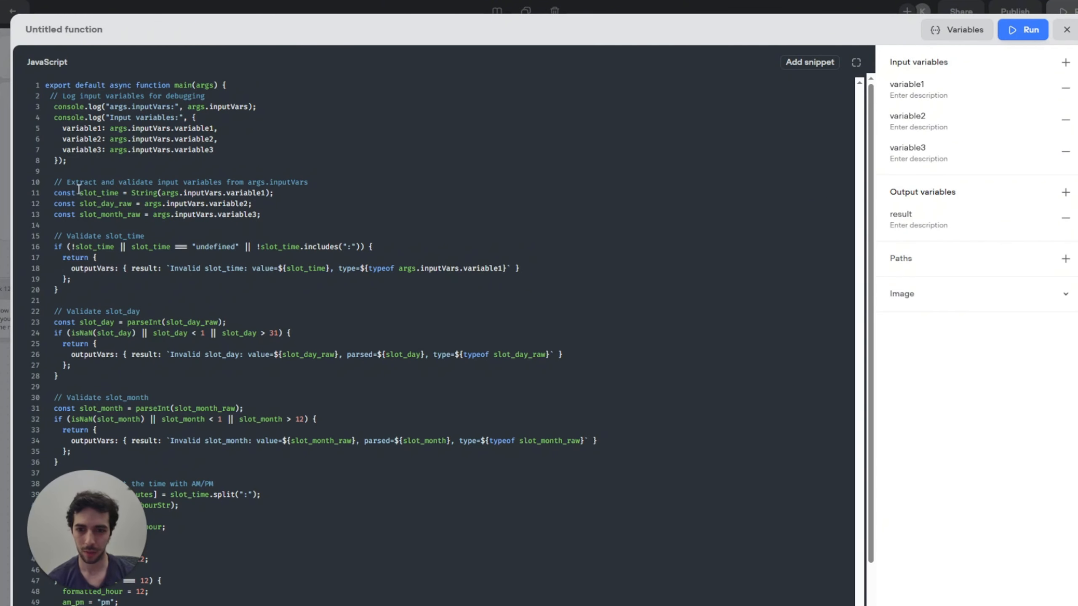
{"action": "left_click_drag", "start_coordinate": [79, 194], "coordinate": [106, 195]}
{"action": "left_click", "coordinate": [100, 207]}
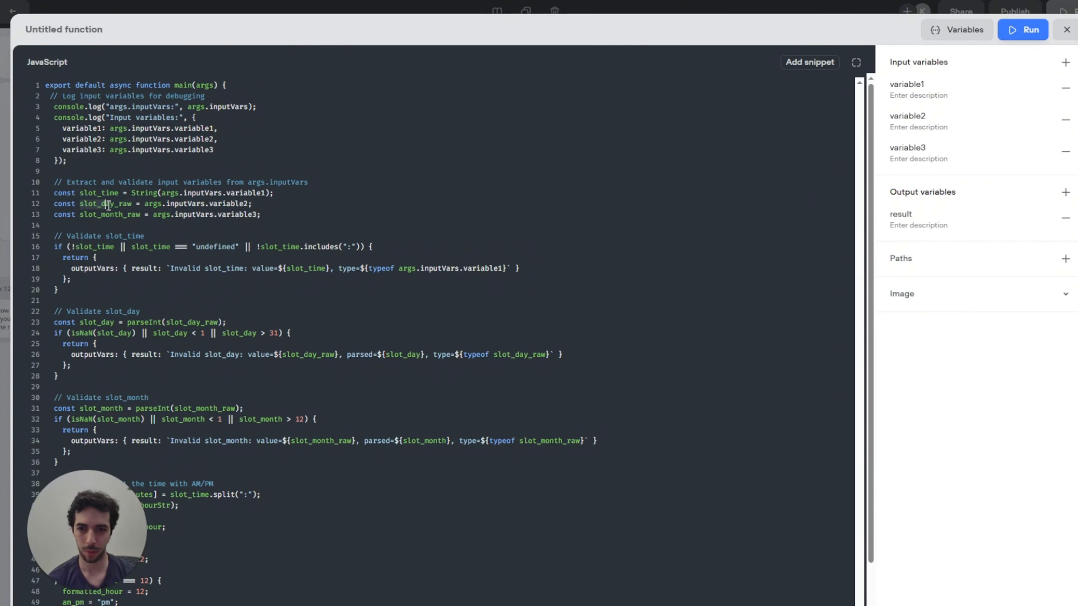
{"action": "left_click", "coordinate": [102, 216]}
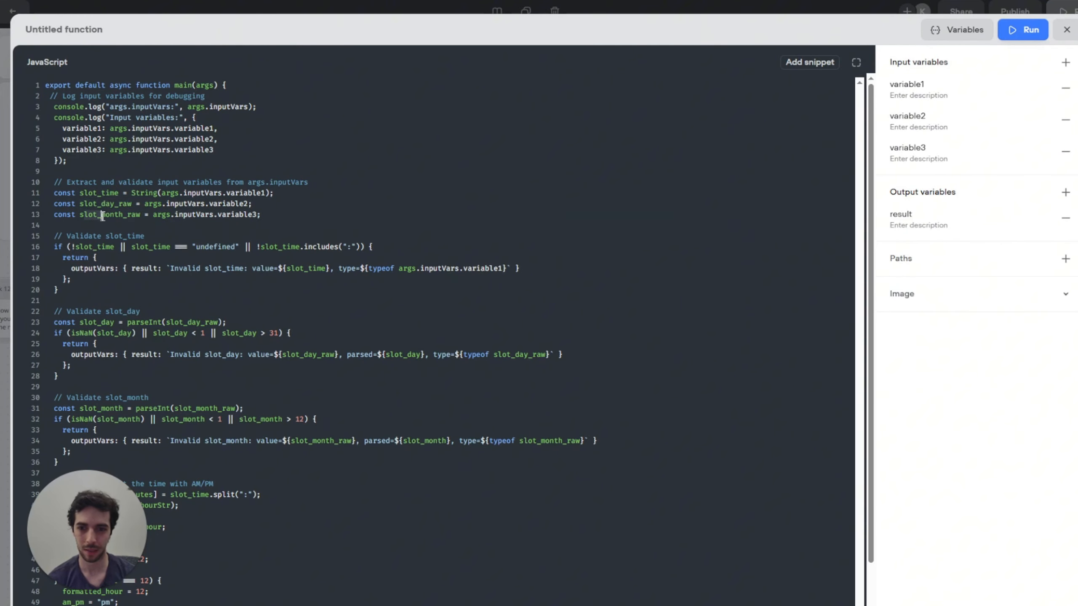
{"action": "left_click", "coordinate": [1066, 30]}
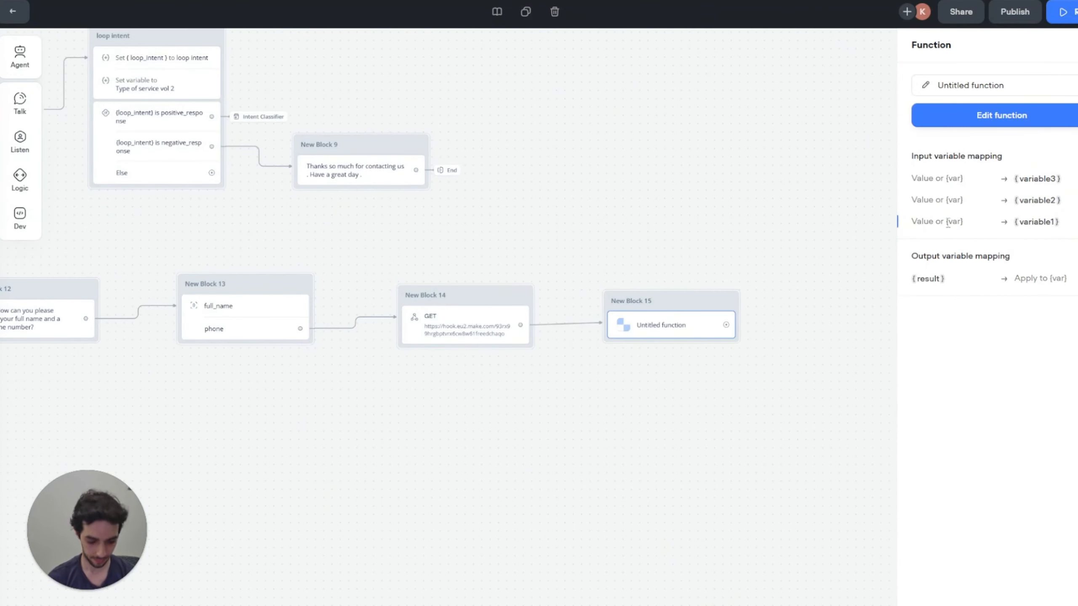
Step: Map {slot_time}, {slot_day} and {slot_month} to variable1, variable2 and variable3
{"action": "type", "text": "{slo"}
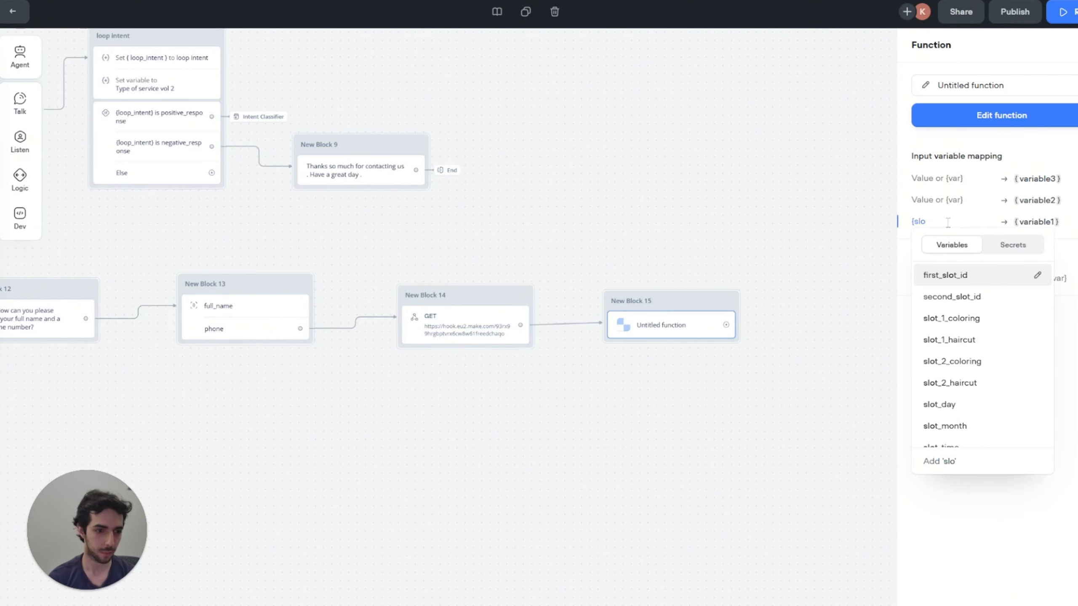
{"action": "key", "text": "Down"}
{"action": "key", "text": "Down"}
{"action": "key", "text": "Down"}
{"action": "key", "text": "Up"}
{"action": "key", "text": "Down"}
{"action": "key", "text": "Down"}
{"action": "key", "text": "Down"}
{"action": "key", "text": "Down"}
{"action": "key", "text": "Down"}
{"action": "key", "text": "Down"}
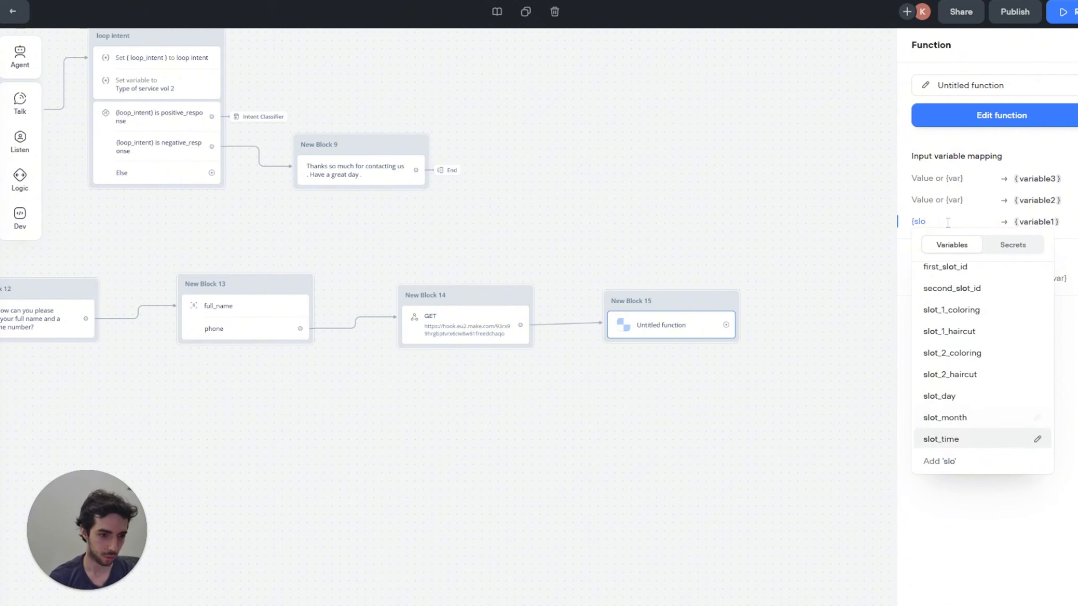
{"action": "key", "text": "Down"}
{"action": "key", "text": "Down"}
{"action": "key", "text": "Down"}
{"action": "key", "text": "Down"}
{"action": "key", "text": "Down"}
{"action": "key", "text": "Down"}
{"action": "key", "text": "Down"}
{"action": "key", "text": "Down"}
{"action": "key", "text": "Down"}
{"action": "key", "text": "Down"}
{"action": "key", "text": "Down"}
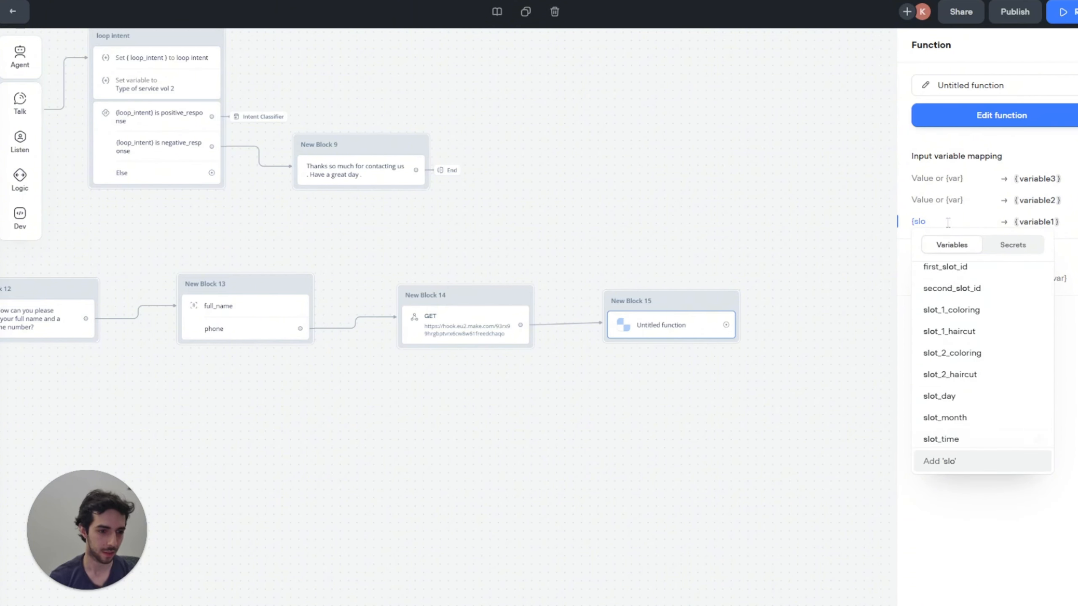
{"action": "key", "text": "Up"}
{"action": "key", "text": "Return"}
{"action": "left_click", "coordinate": [927, 206]}
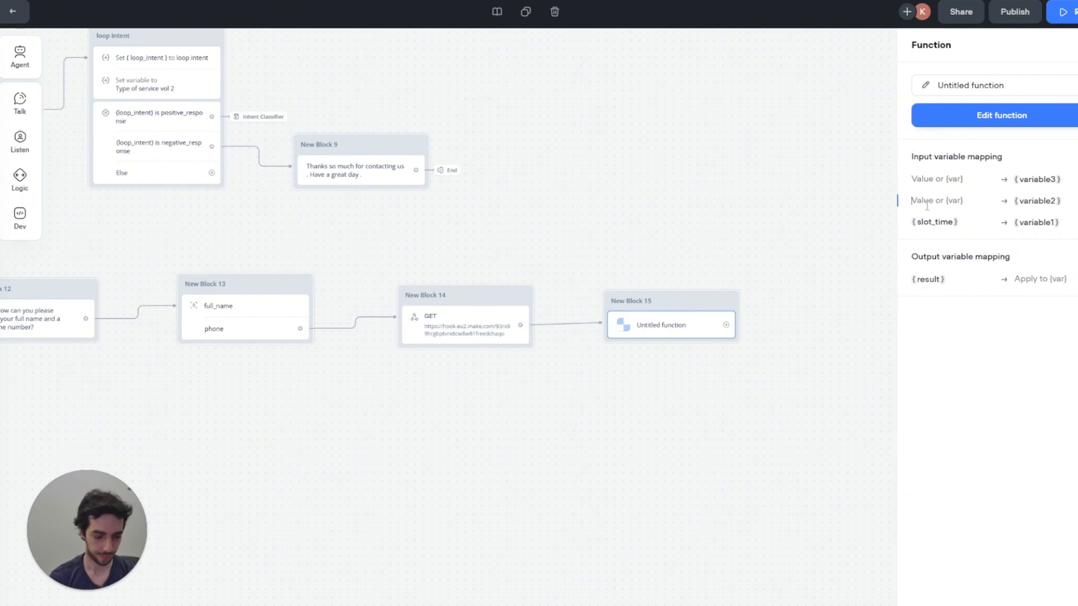
{"action": "type", "text": "{slot"}
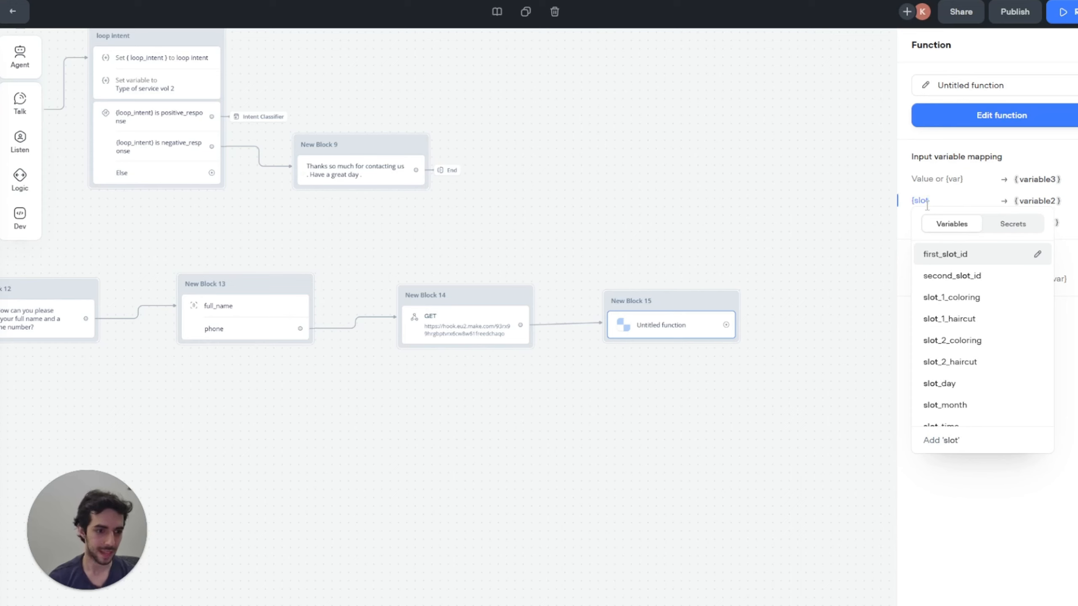
{"action": "key", "text": "Down"}
{"action": "key", "text": "Down"}
{"action": "key", "text": "Down"}
{"action": "key", "text": "Down"}
{"action": "key", "text": "Down"}
{"action": "key", "text": "Down"}
{"action": "key", "text": "Return"}
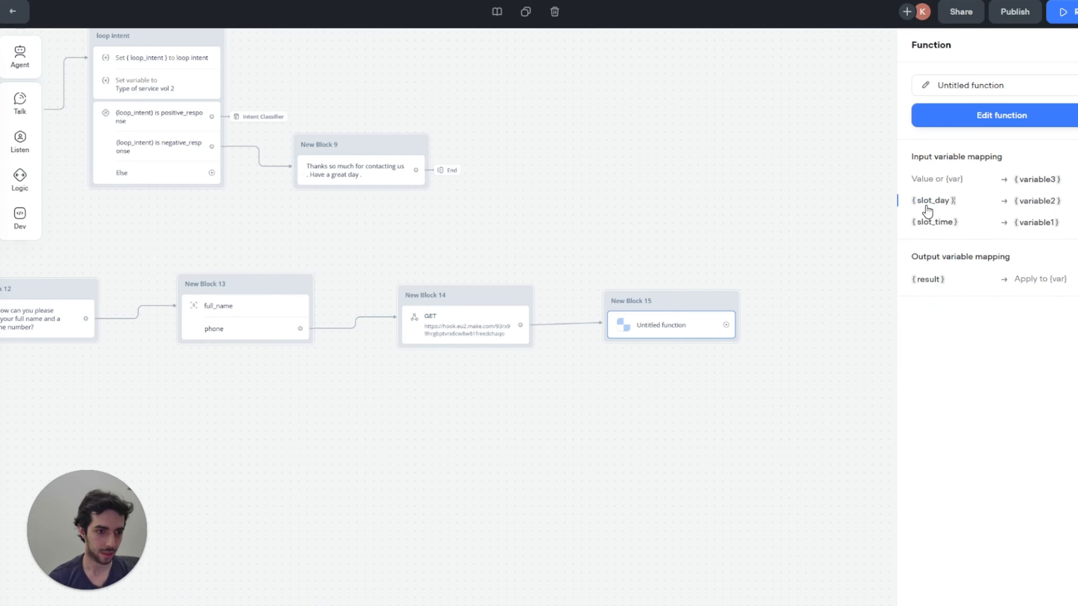
{"action": "left_click", "coordinate": [936, 180]}
{"action": "type", "text": "{slot"}
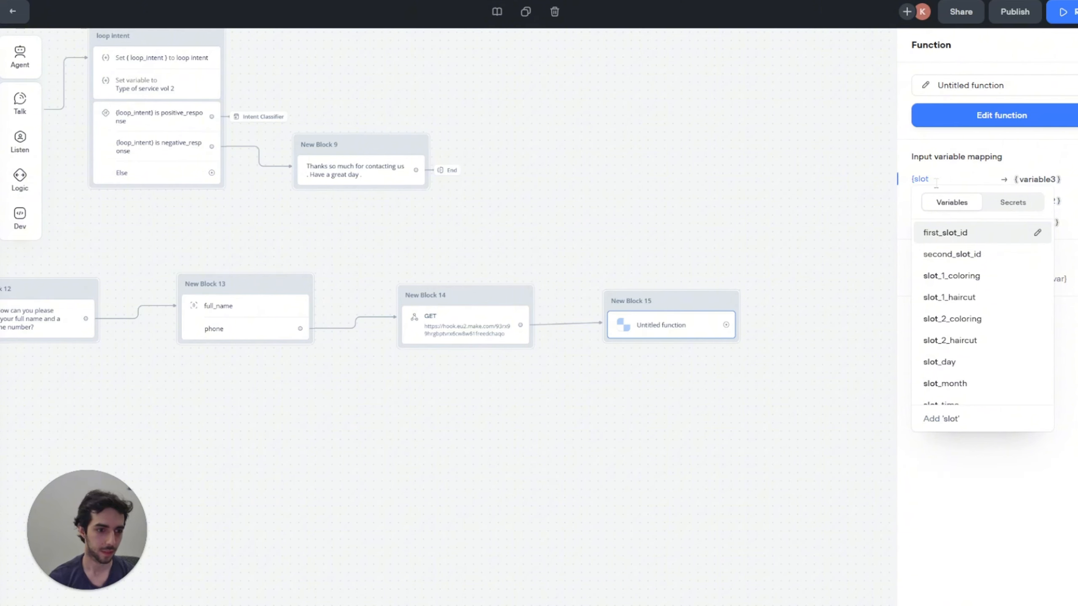
{"action": "key", "text": "Down"}
{"action": "key", "text": "Down"}
{"action": "key", "text": "Down"}
{"action": "key", "text": "Down"}
{"action": "key", "text": "Down"}
{"action": "key", "text": "Down"}
{"action": "key", "text": "Down"}
{"action": "key", "text": "Return"}
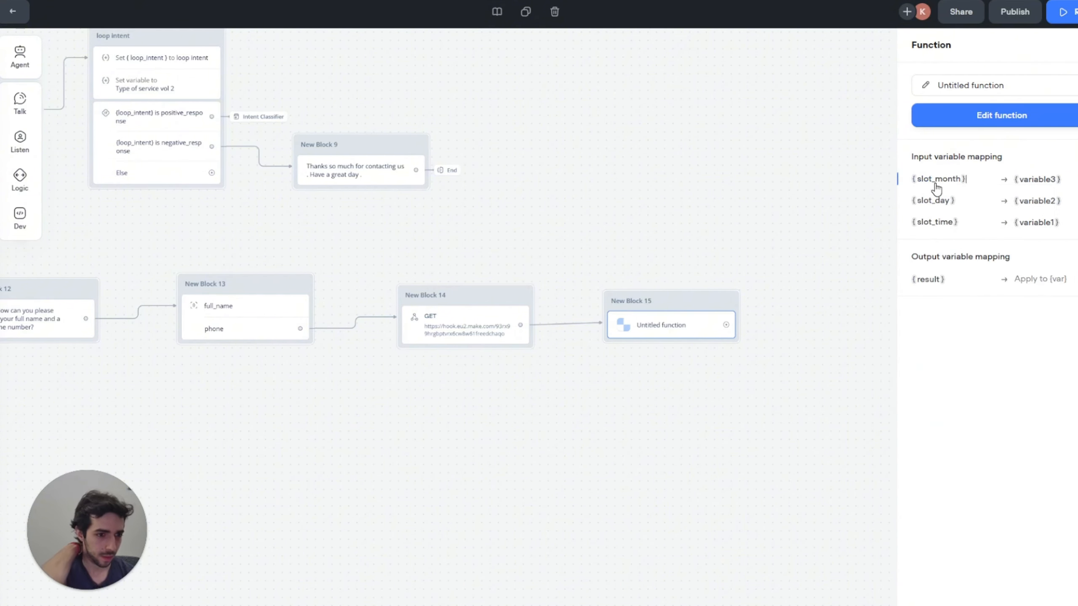
Step: Store the function's result in a newly created final_format variable
{"action": "left_click", "coordinate": [1018, 279]}
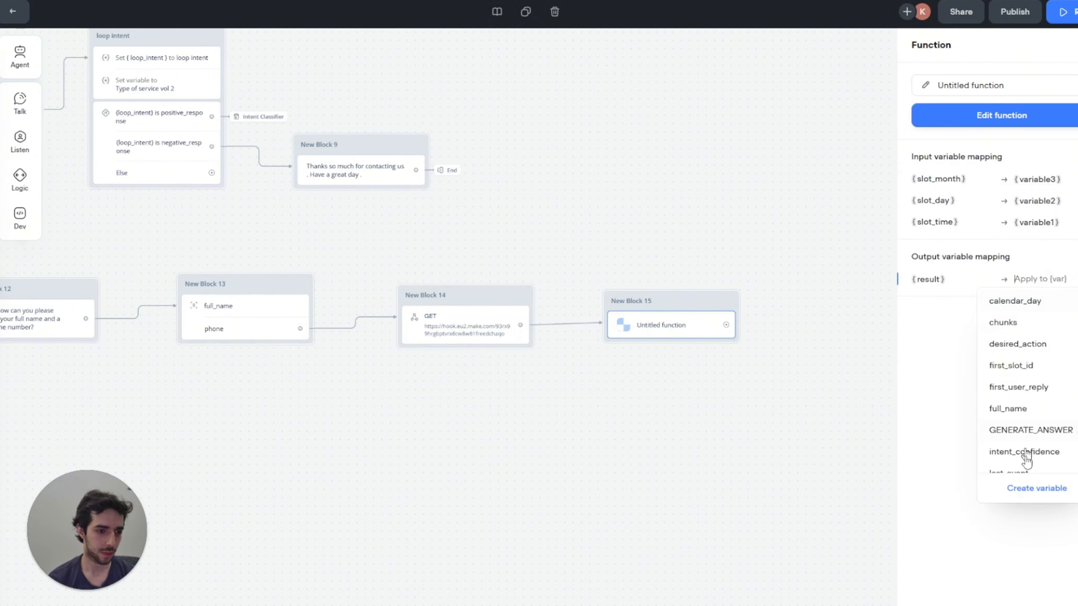
{"action": "left_click", "coordinate": [1035, 488]}
{"action": "type", "text": "fi"}
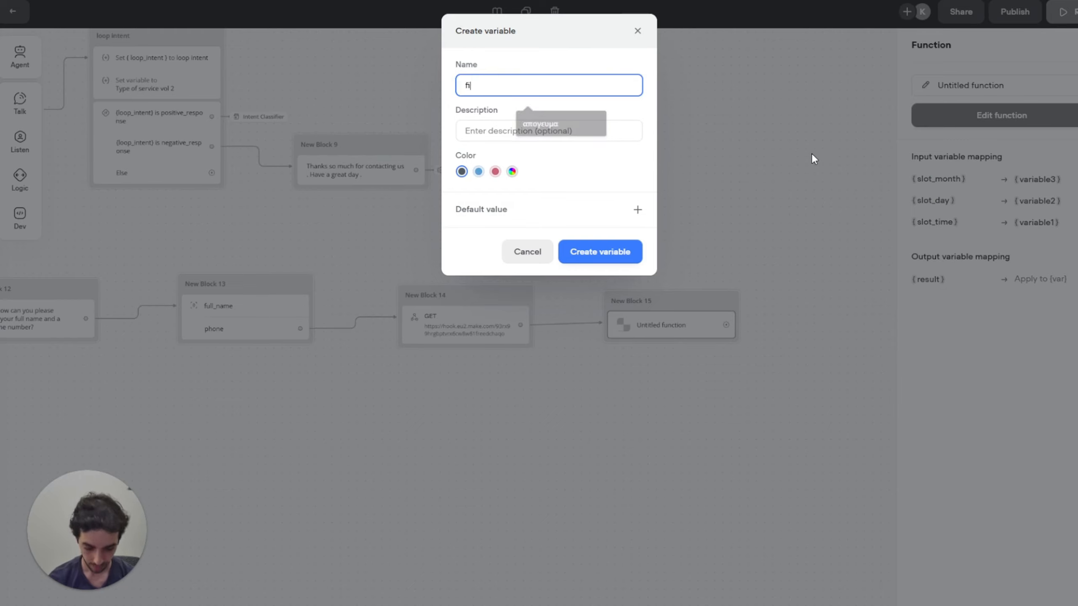
{"action": "type", "text": "nal_fomr"}
{"action": "key", "text": "BackSpace"}
{"action": "type", "text": "rmat"}
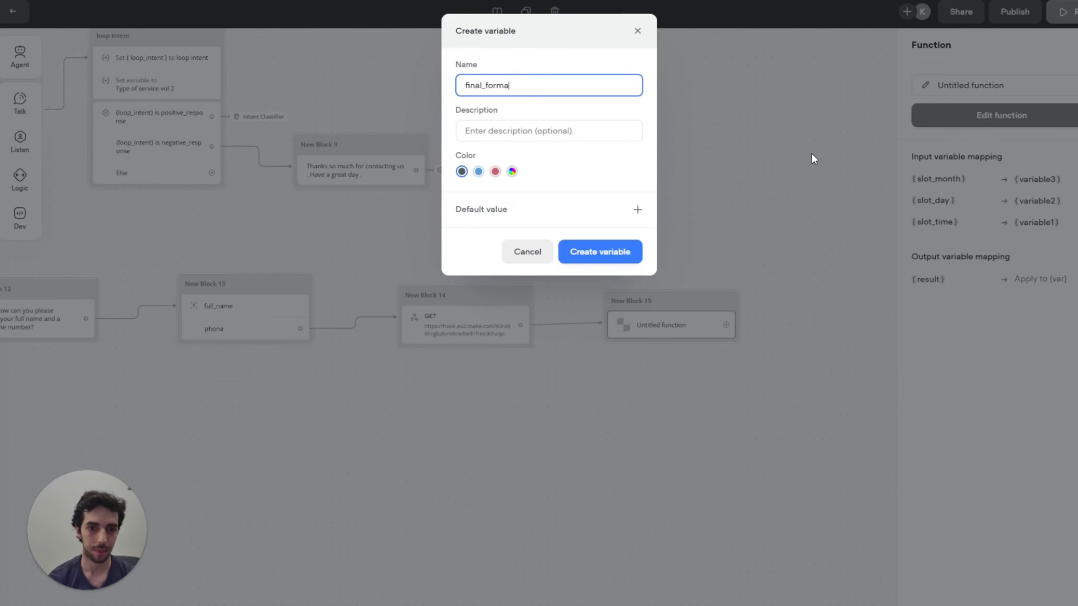
{"action": "left_click", "coordinate": [613, 251]}
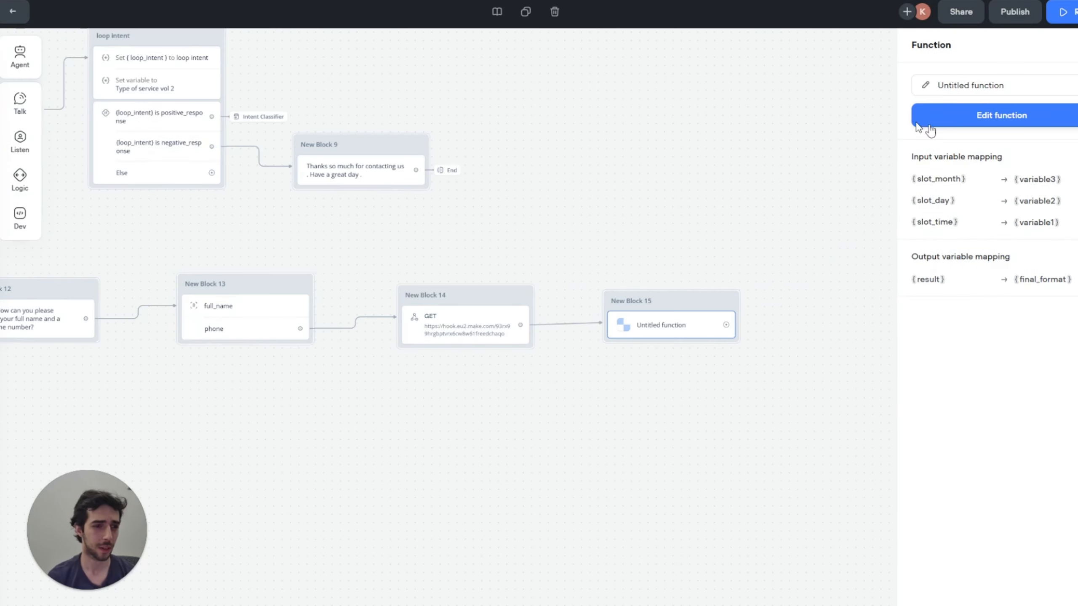
{"action": "left_click", "coordinate": [999, 120]}
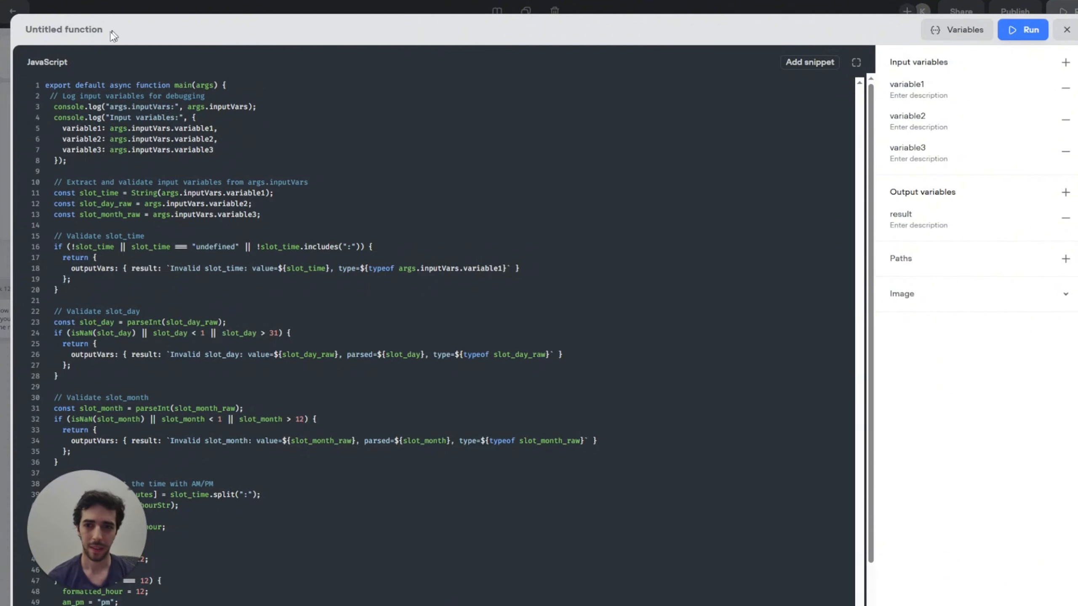
Step: Rename the function 'final format' and test-run it with 17:00, 28 and 6
{"action": "left_click", "coordinate": [88, 30]}
{"action": "type", "text": "final "}
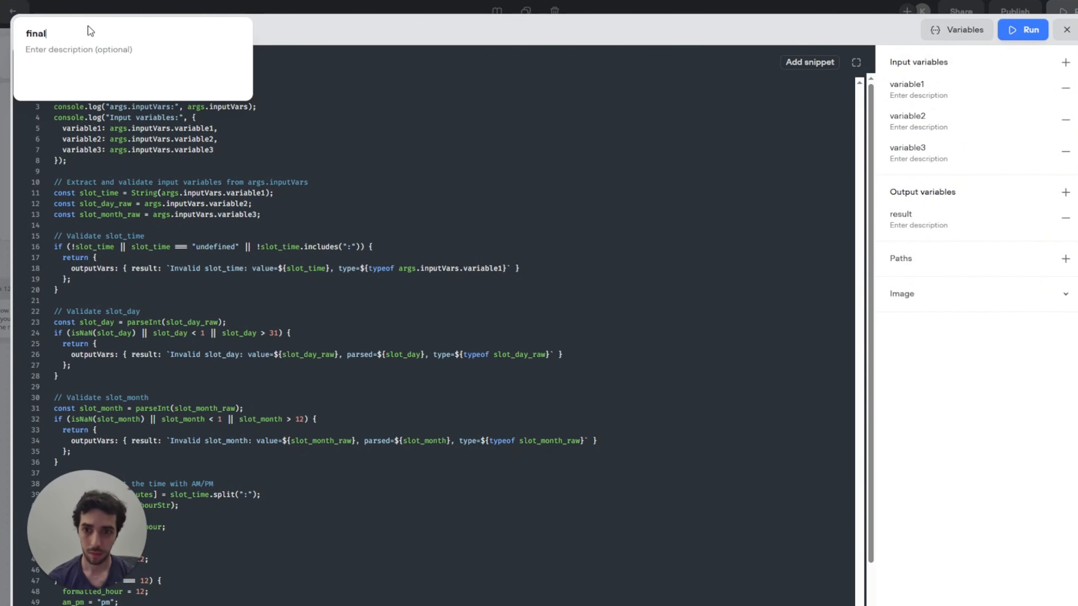
{"action": "type", "text": "format"}
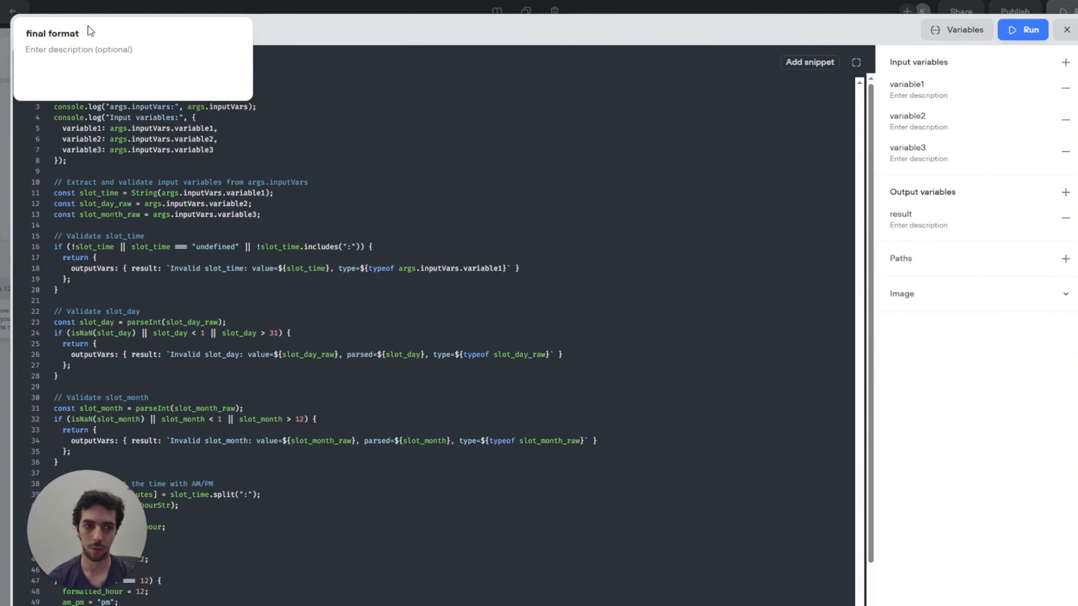
{"action": "left_click", "coordinate": [1018, 30]}
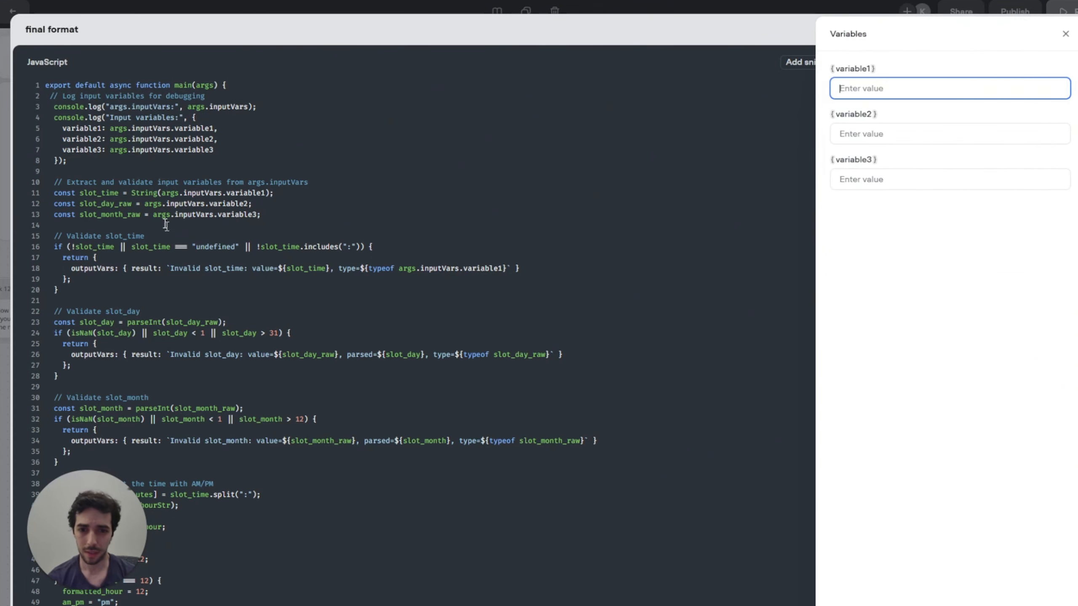
{"action": "type", "text": "17:00"}
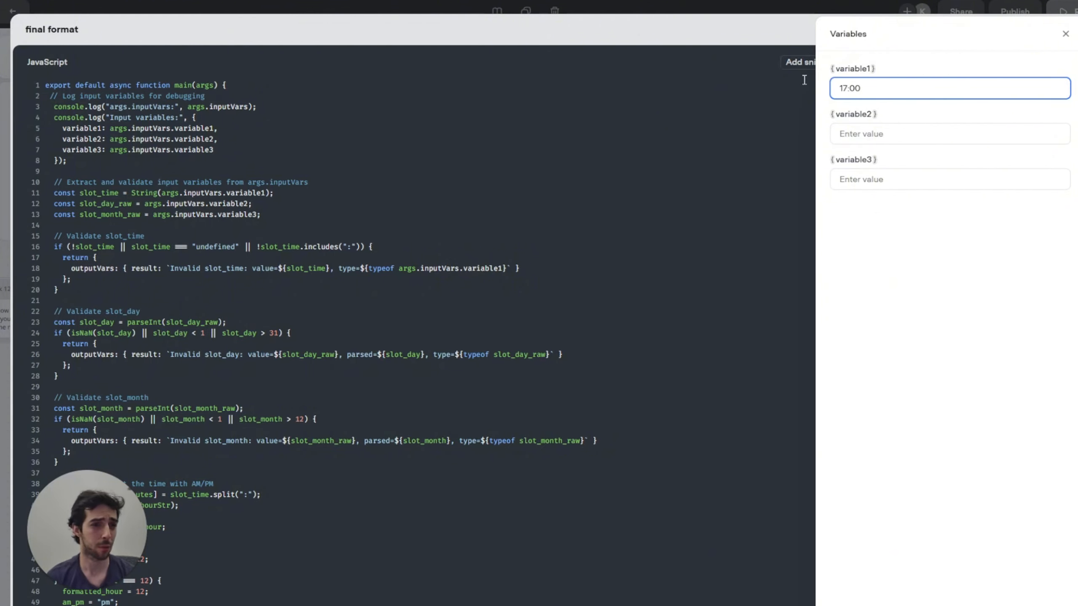
{"action": "left_click_drag", "start_coordinate": [864, 88], "coordinate": [835, 88]}
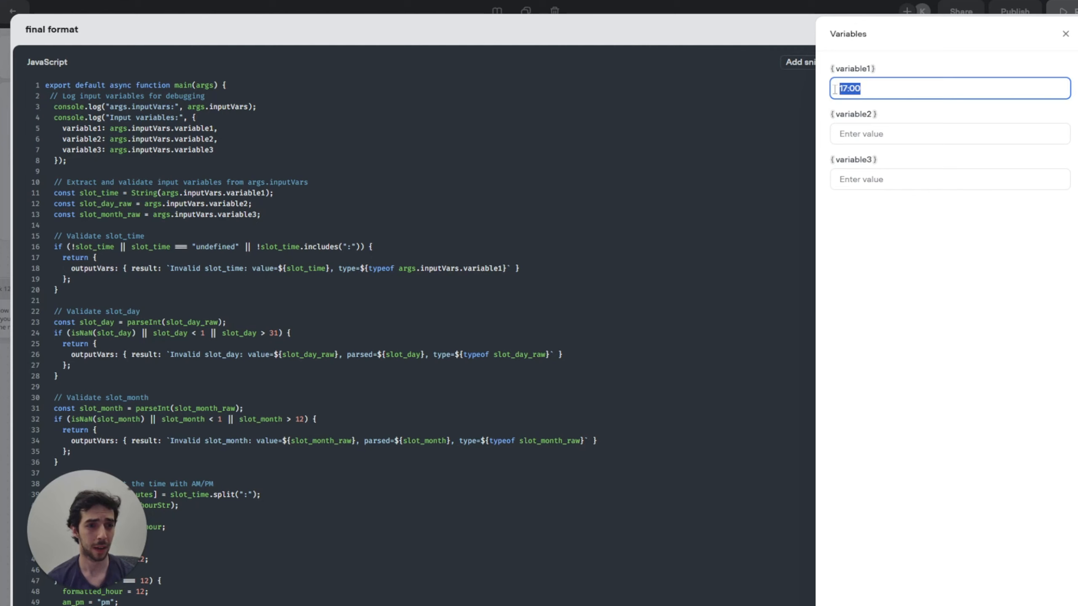
{"action": "left_click", "coordinate": [904, 89]}
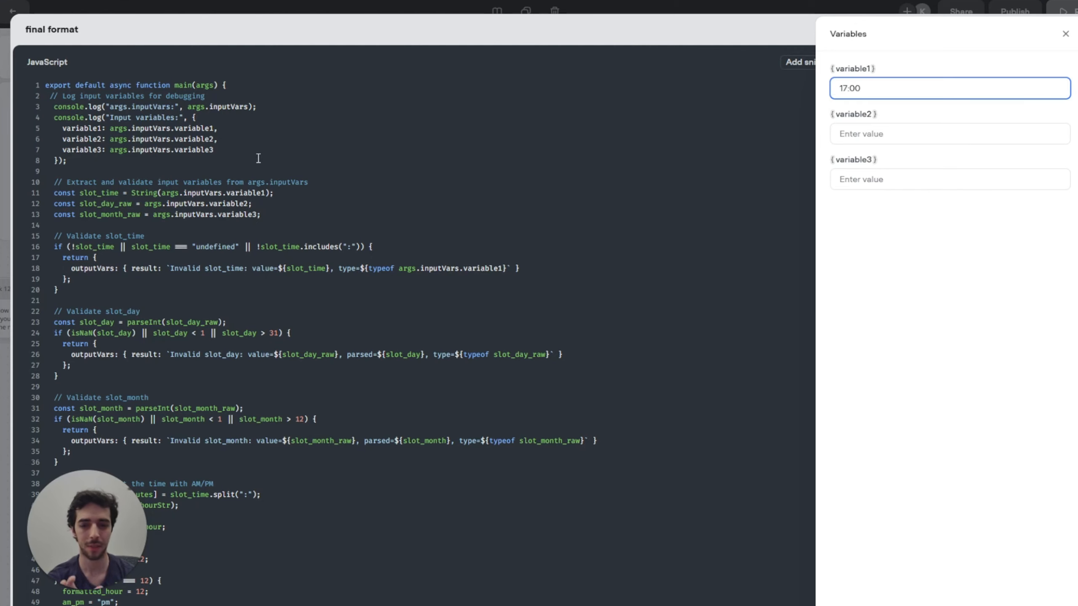
{"action": "left_click", "coordinate": [861, 135]}
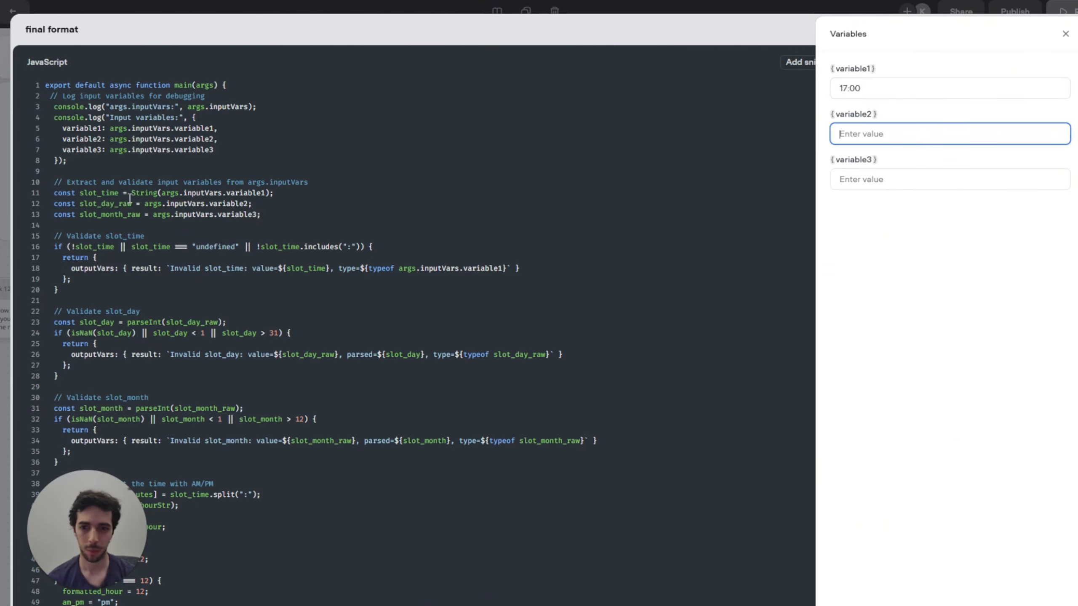
{"action": "type", "text": "28"}
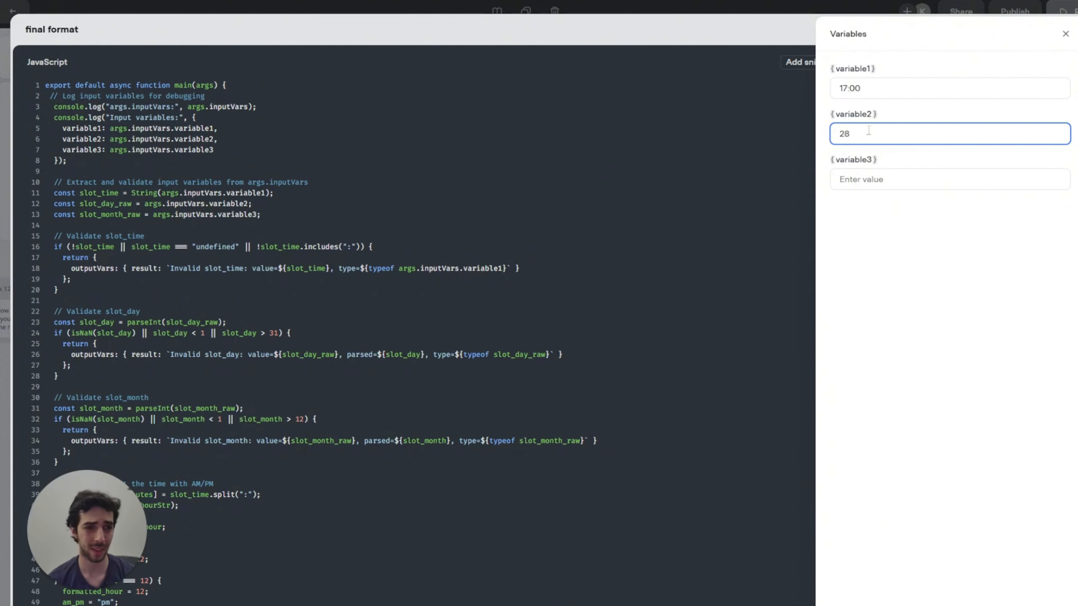
{"action": "left_click", "coordinate": [875, 176]}
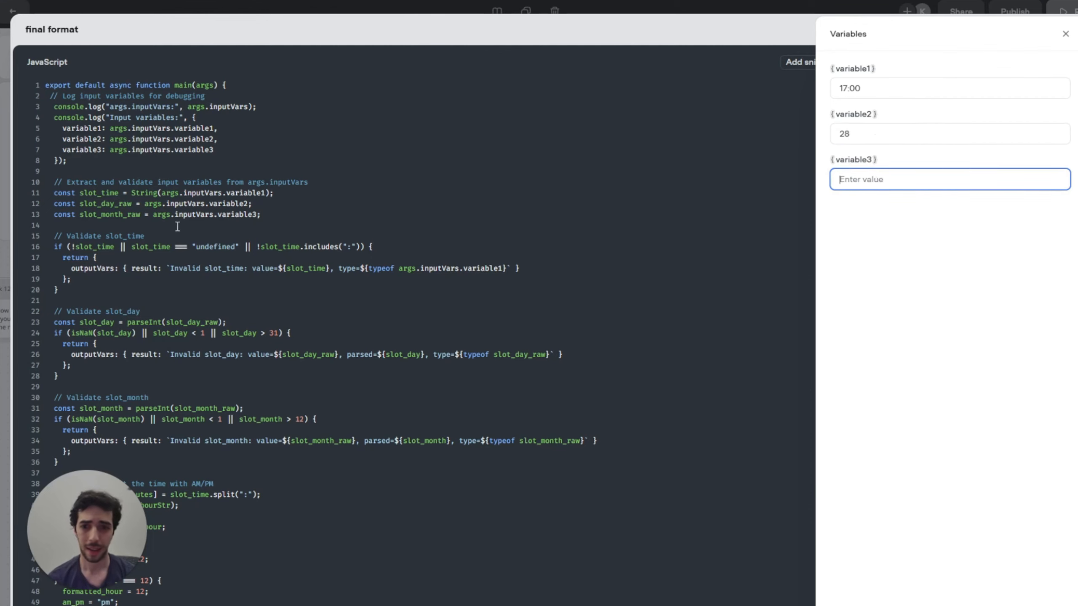
{"action": "type", "text": "6"}
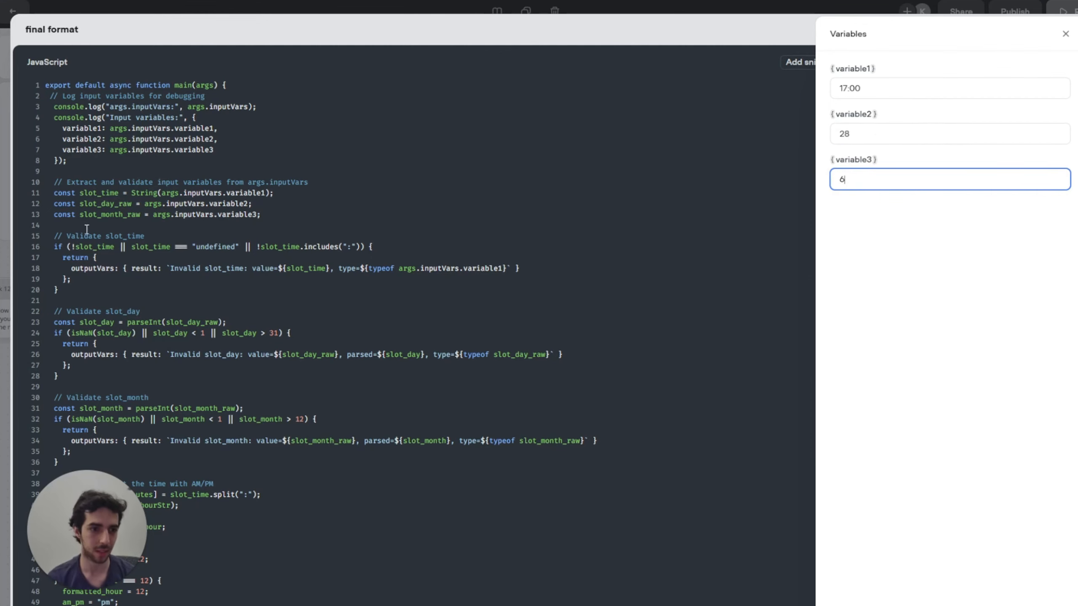
{"action": "left_click", "coordinate": [1018, 604]}
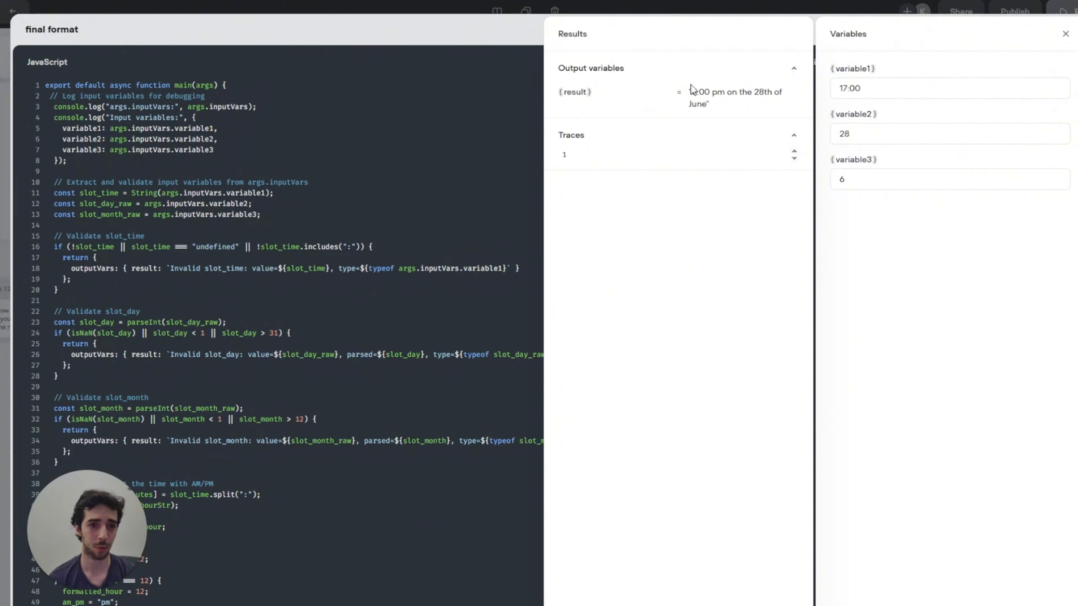
{"action": "left_click_drag", "start_coordinate": [696, 92], "coordinate": [769, 92]}
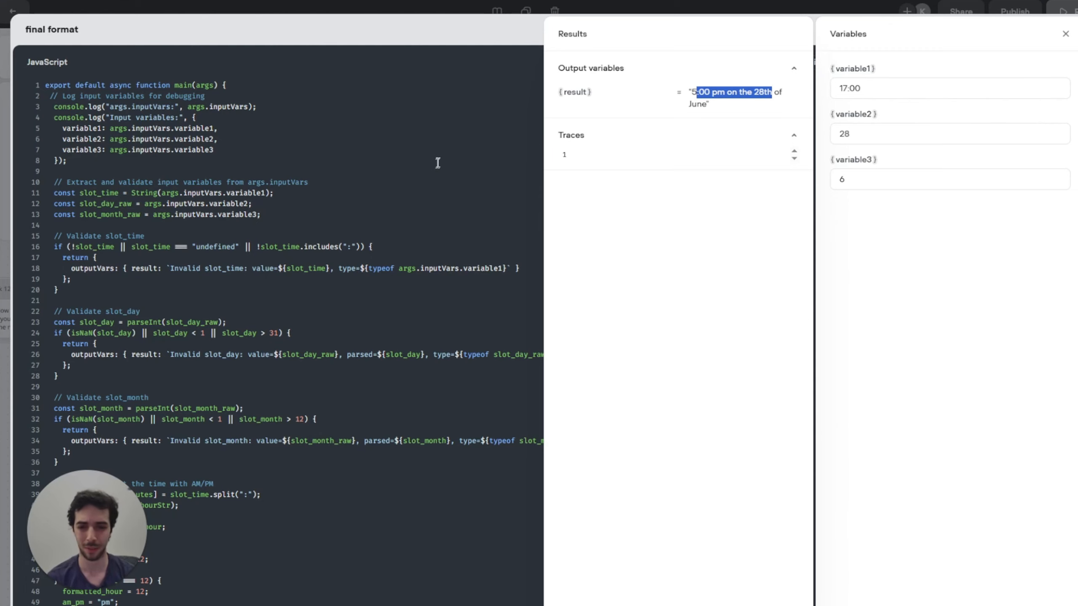
{"action": "left_click", "coordinate": [1064, 34]}
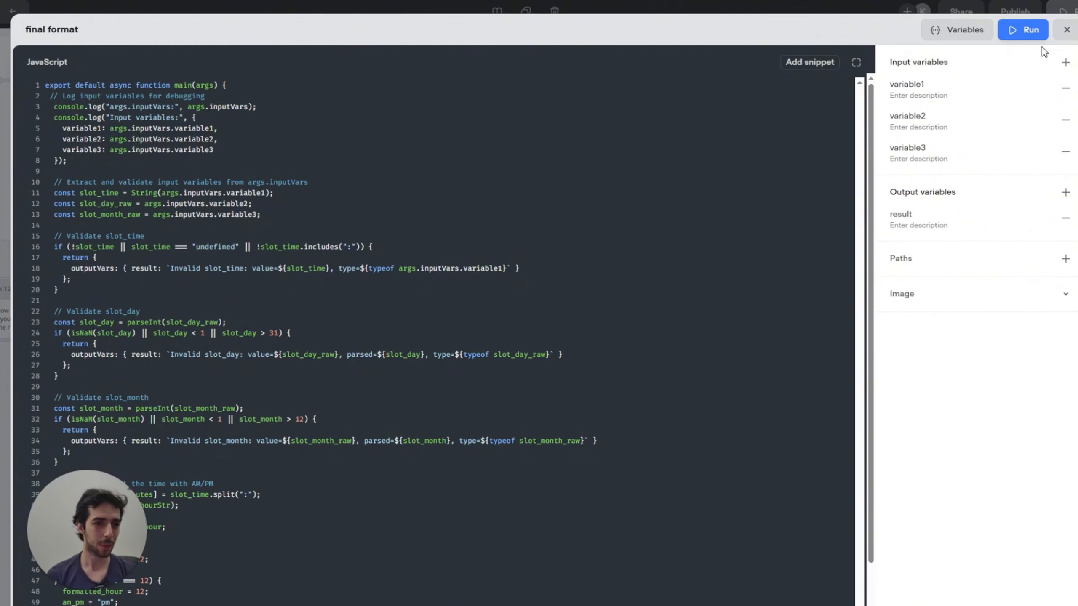
Step: Review the GET request's parameters, then draw a new connection out of final format
{"action": "left_click", "coordinate": [1065, 30]}
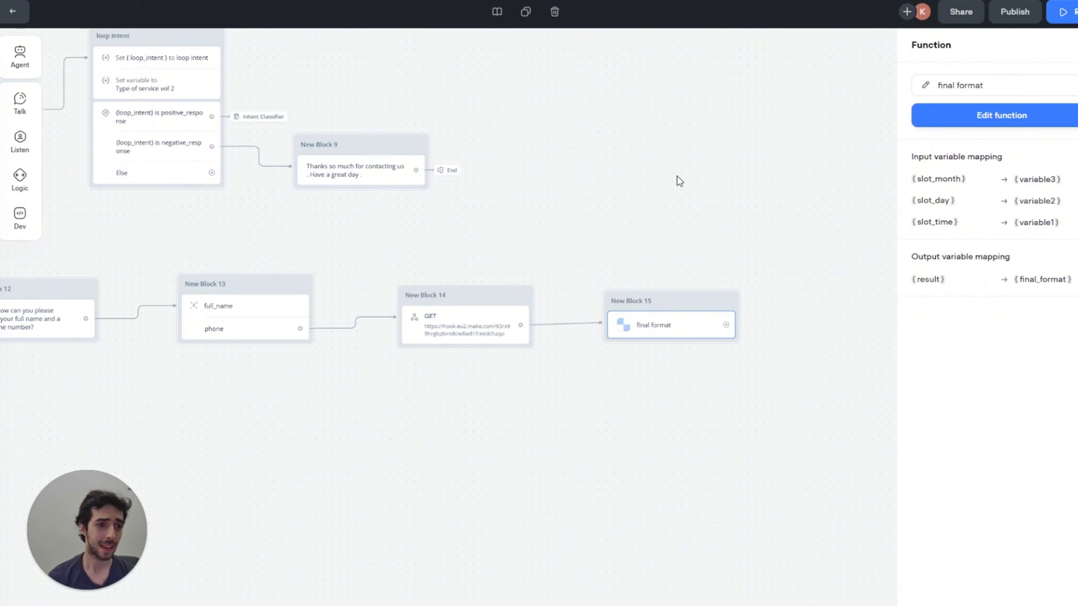
{"action": "left_click_drag", "start_coordinate": [679, 180], "coordinate": [565, 173]}
{"action": "left_click_drag", "start_coordinate": [550, 210], "coordinate": [531, 208]}
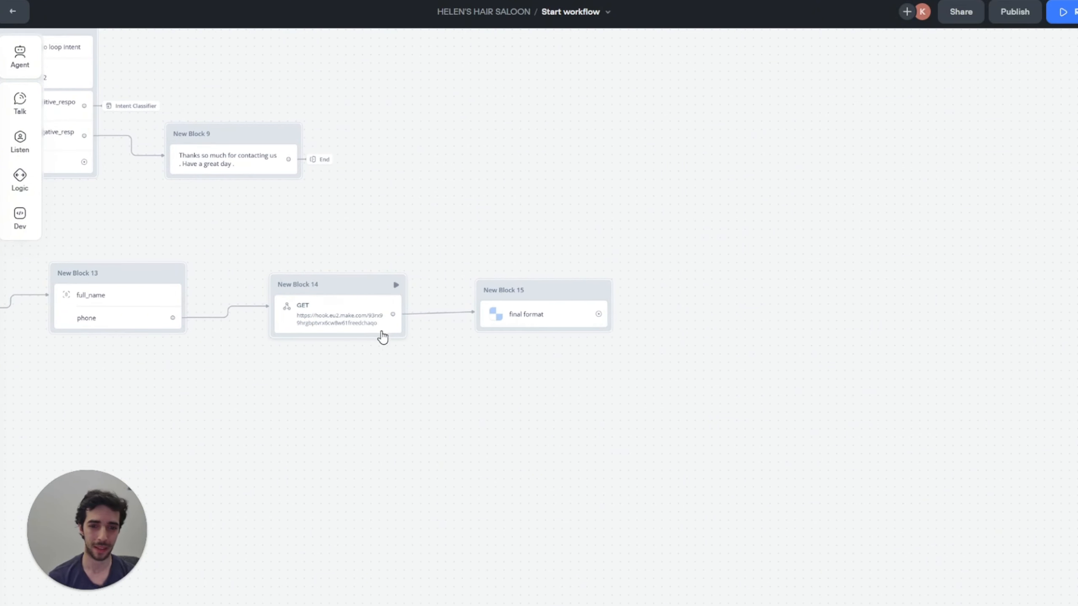
{"action": "left_click", "coordinate": [324, 327]}
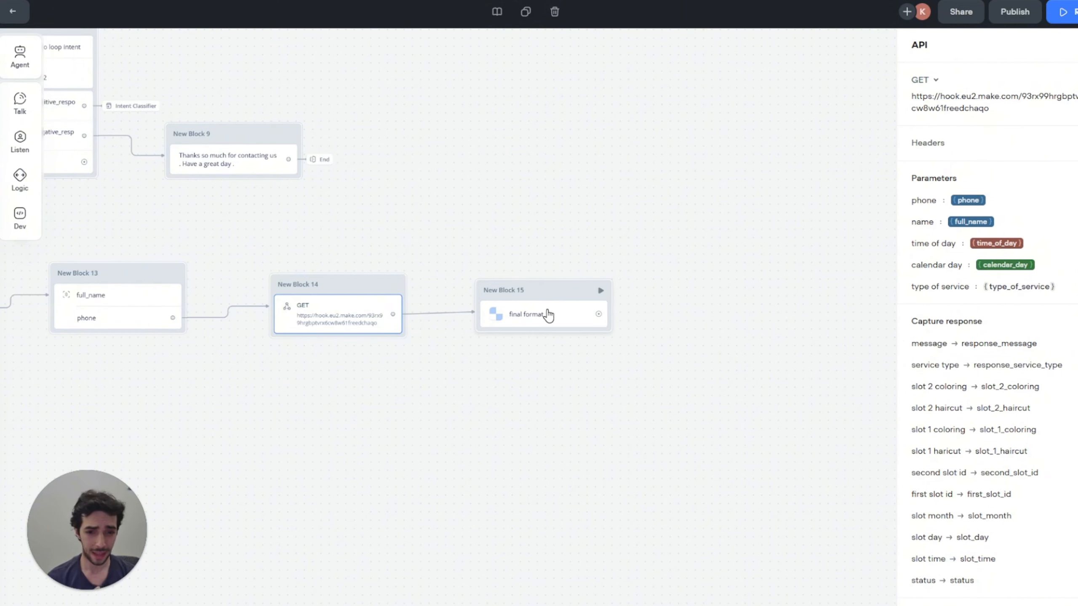
{"action": "left_click_drag", "start_coordinate": [573, 244], "coordinate": [514, 236]}
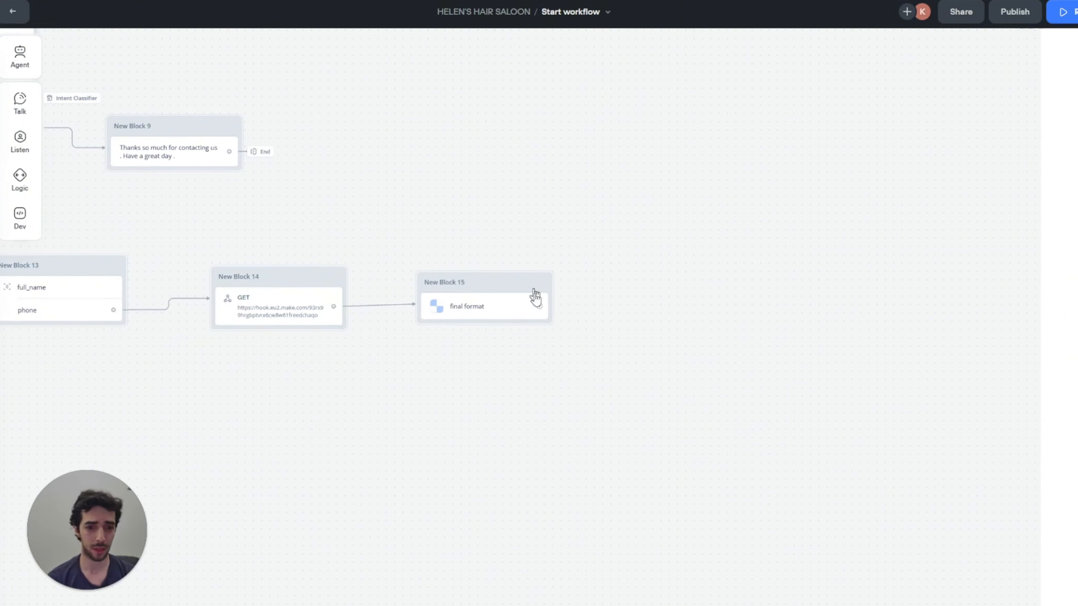
{"action": "left_click_drag", "start_coordinate": [540, 305], "coordinate": [647, 267]}
{"action": "mouse_move", "coordinate": [732, 365]}
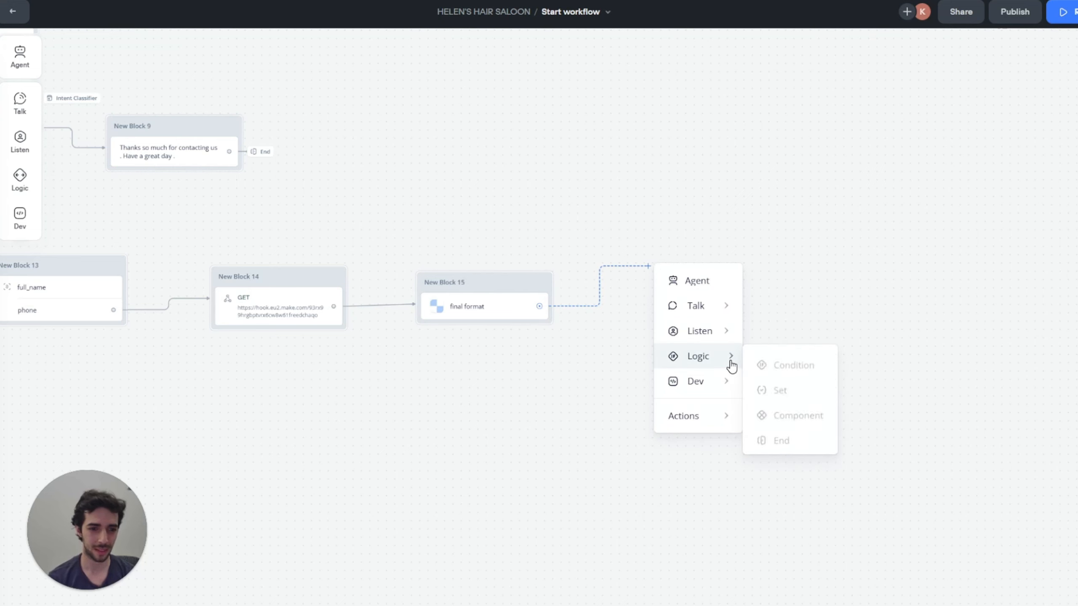
Step: Add a condition block after final format with a path checking the status variable
{"action": "left_click", "coordinate": [798, 363]}
{"action": "left_click", "coordinate": [988, 138]}
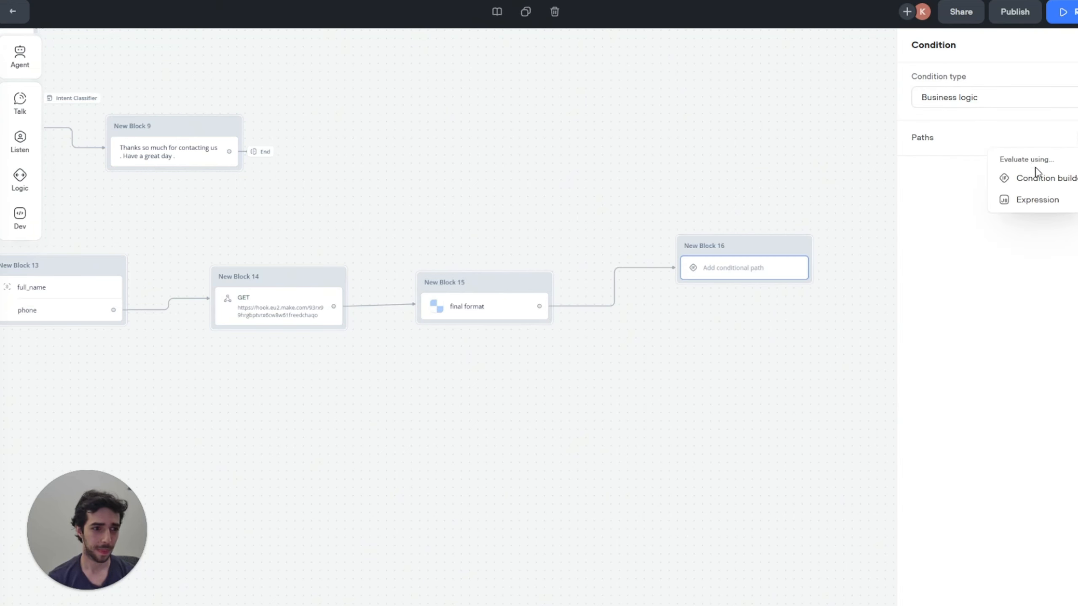
{"action": "left_click", "coordinate": [1035, 177]}
{"action": "left_click", "coordinate": [738, 196]}
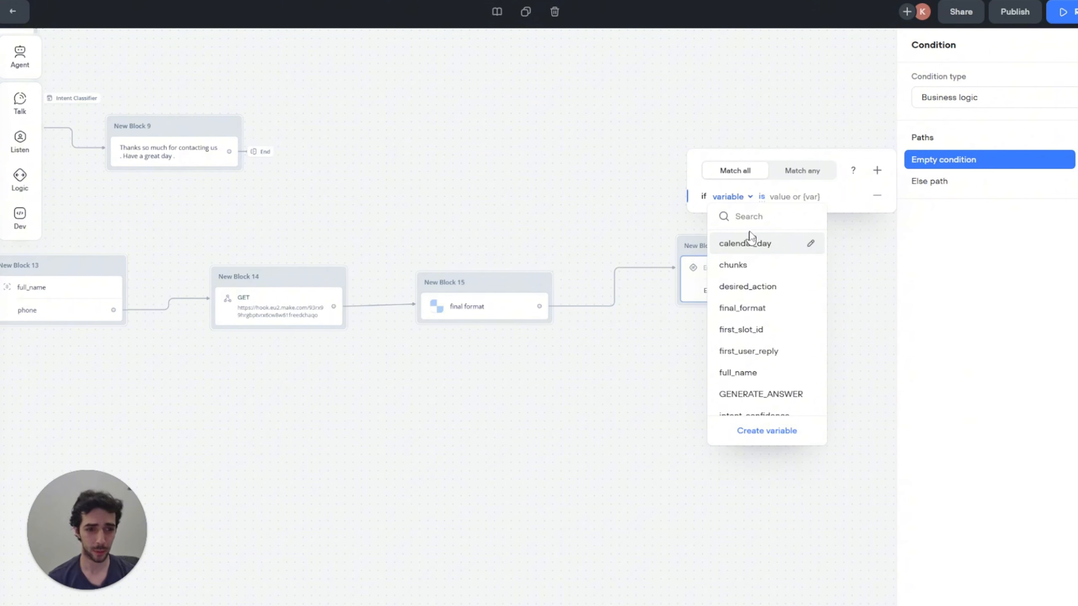
{"action": "type", "text": "s"}
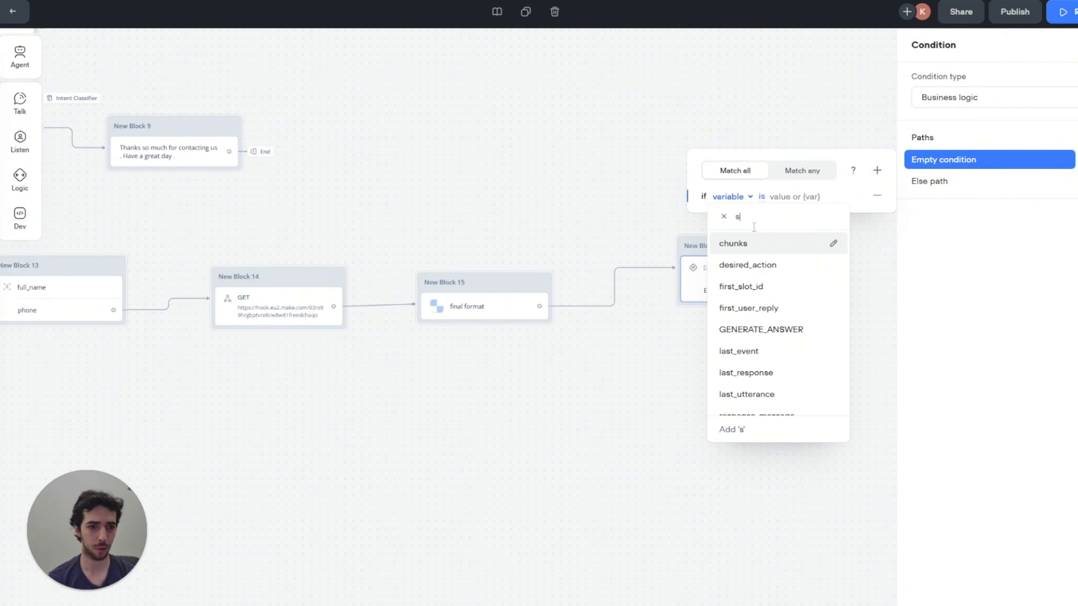
{"action": "type", "text": "ta"}
{"action": "left_click", "coordinate": [772, 242]}
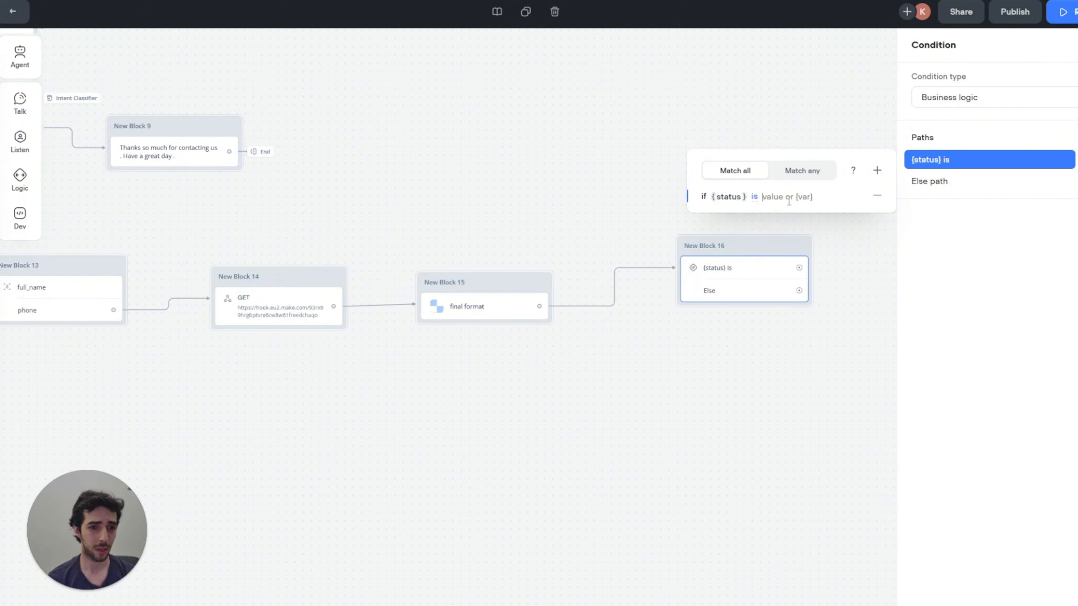
{"action": "type", "text": "1"}
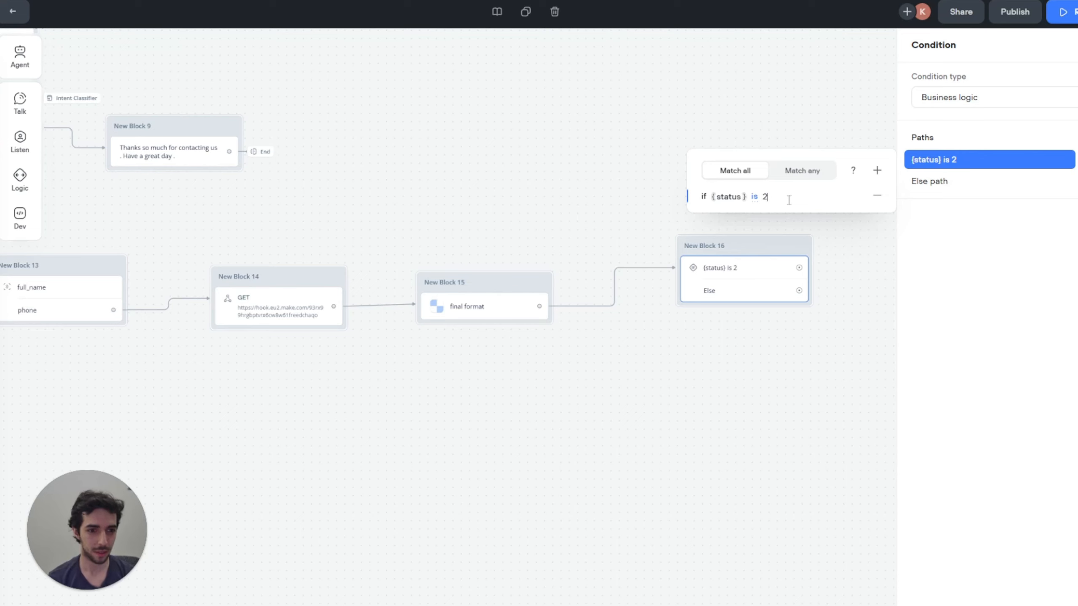
{"action": "type", "text": "00"}
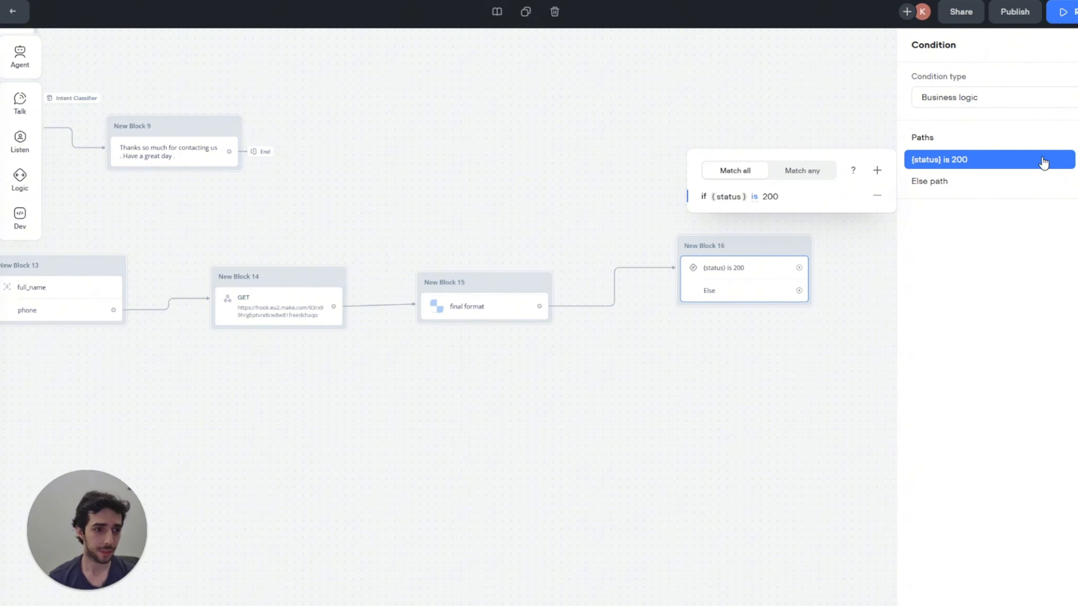
Step: Add a second condition path for {status} is 404
{"action": "left_click", "coordinate": [1077, 137]}
{"action": "left_click", "coordinate": [1018, 180]}
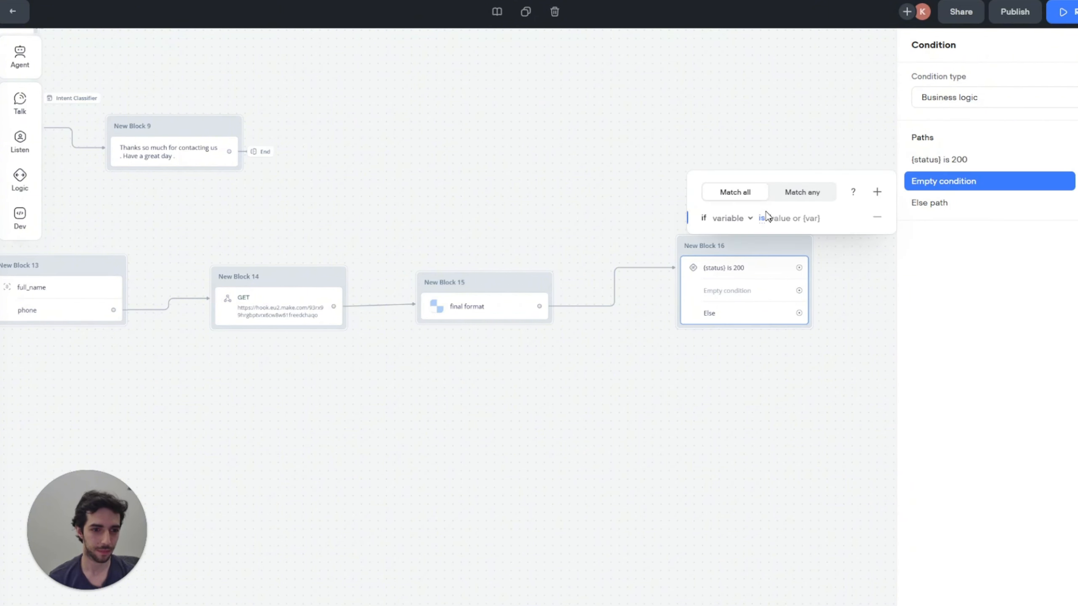
{"action": "left_click", "coordinate": [748, 219]}
{"action": "type", "text": "sta"}
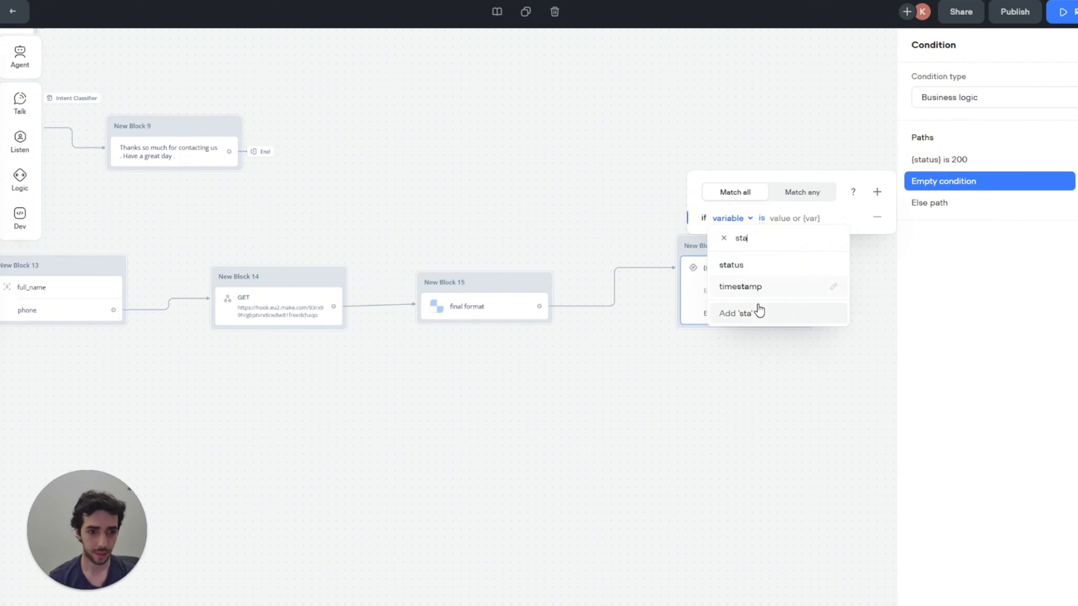
{"action": "left_click", "coordinate": [732, 265]}
{"action": "type", "text": "404"}
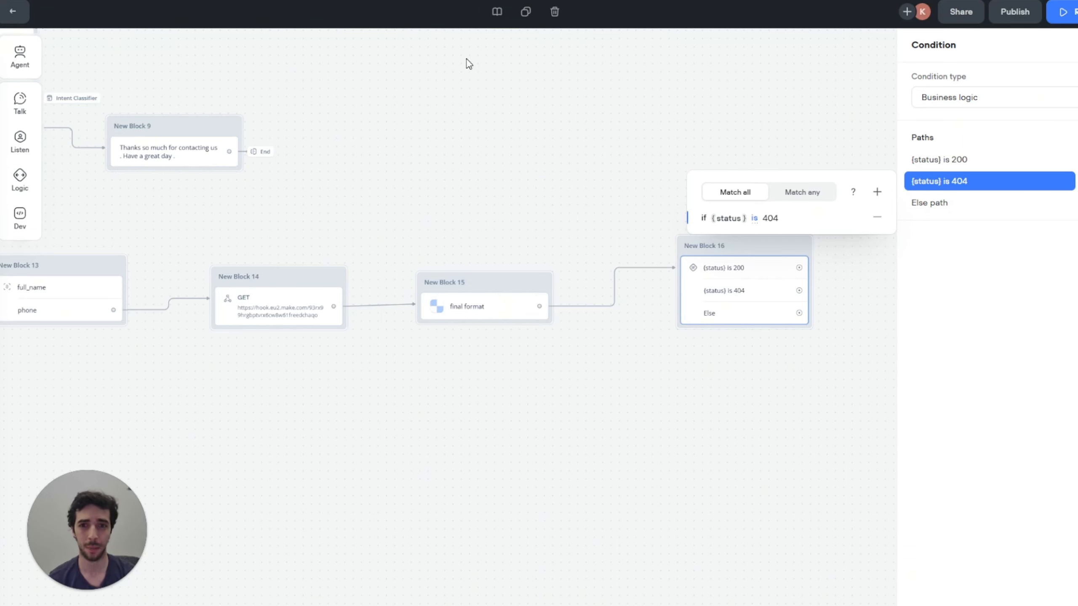
{"action": "left_click", "coordinate": [546, 144]}
Step: Route the GET request's Failure branch into final format as well
{"action": "left_click_drag", "start_coordinate": [615, 147], "coordinate": [440, 159]}
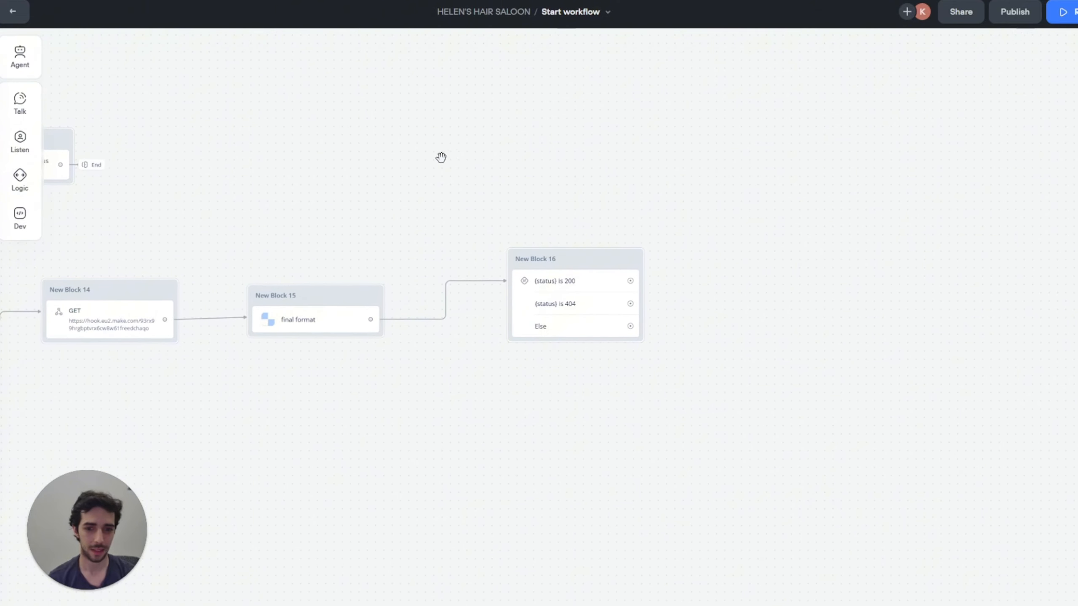
{"action": "scroll", "coordinate": [190, 254], "scroll_direction": "left", "scroll_amount": 2}
{"action": "left_click", "coordinate": [185, 306]}
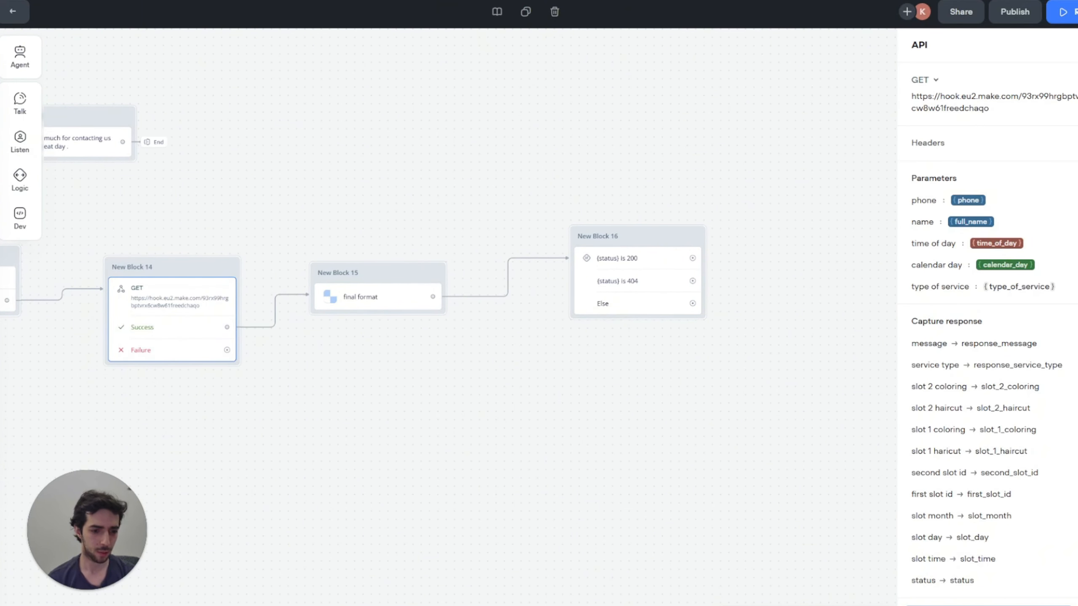
{"action": "left_click_drag", "start_coordinate": [227, 350], "coordinate": [335, 298]}
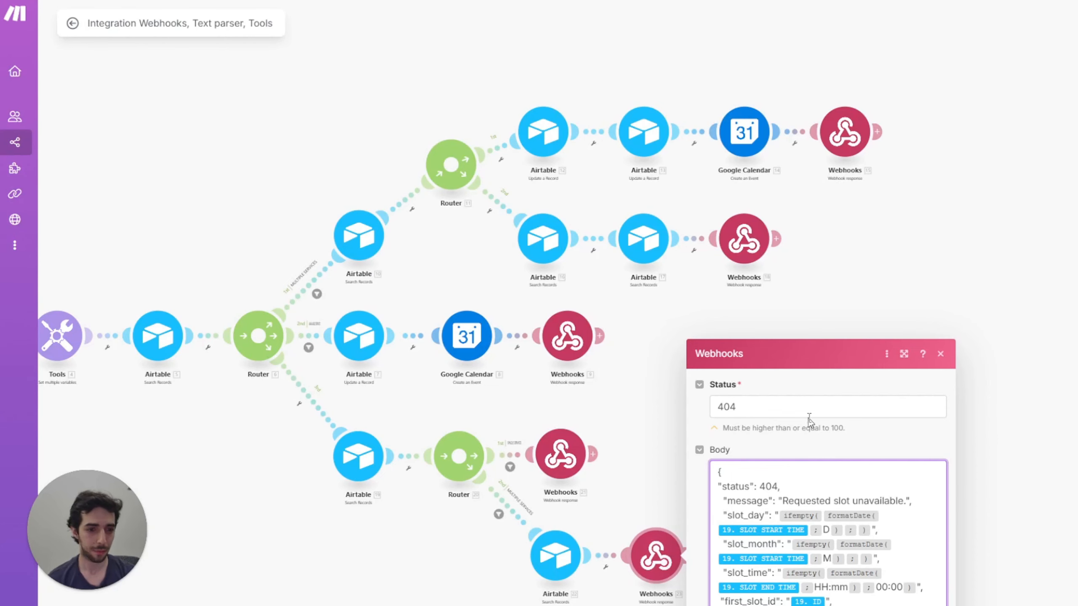
{"action": "left_click", "coordinate": [809, 407]}
Step: Check the Make webhook response's 404 Status value and close the module settings
{"action": "double_click", "coordinate": [809, 408]}
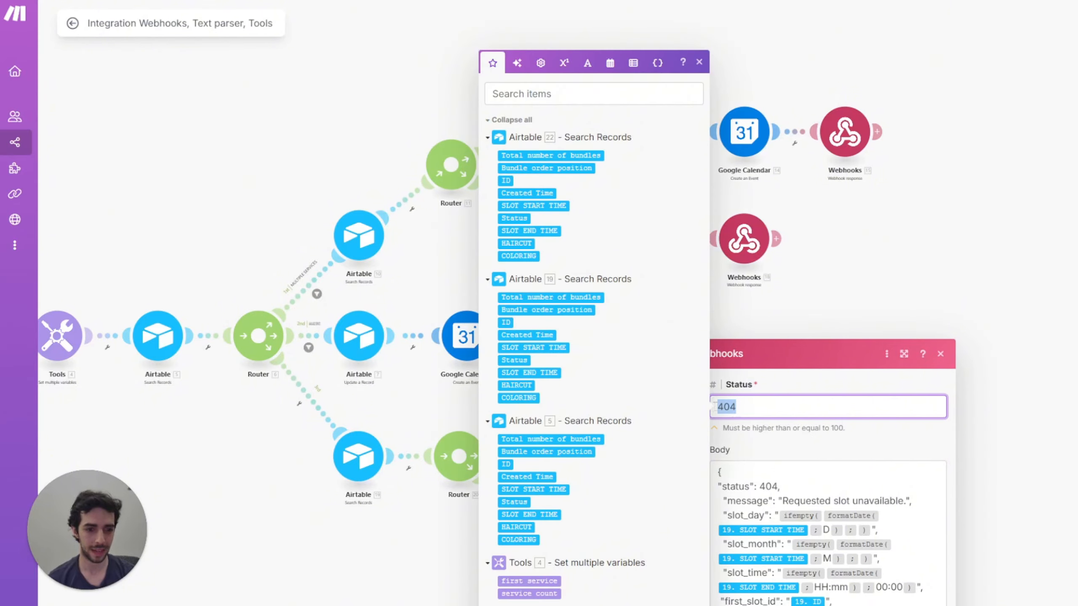
{"action": "left_click", "coordinate": [806, 308]}
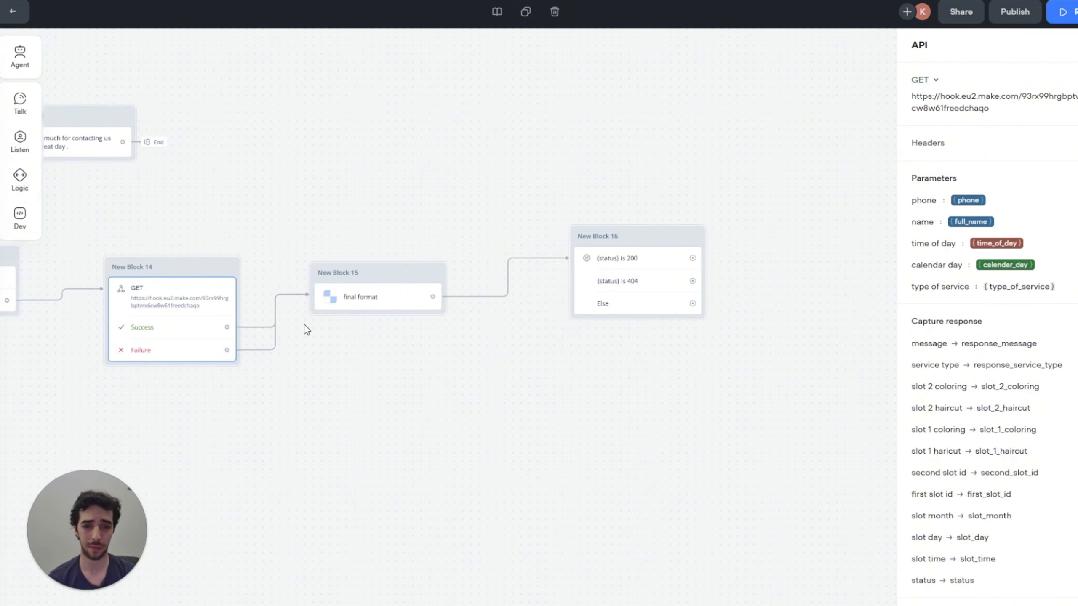
Step: Add a message on the 200 path: 'Your appointment was successfully booked at {final_format}'
{"action": "left_click_drag", "start_coordinate": [482, 193], "coordinate": [356, 214]}
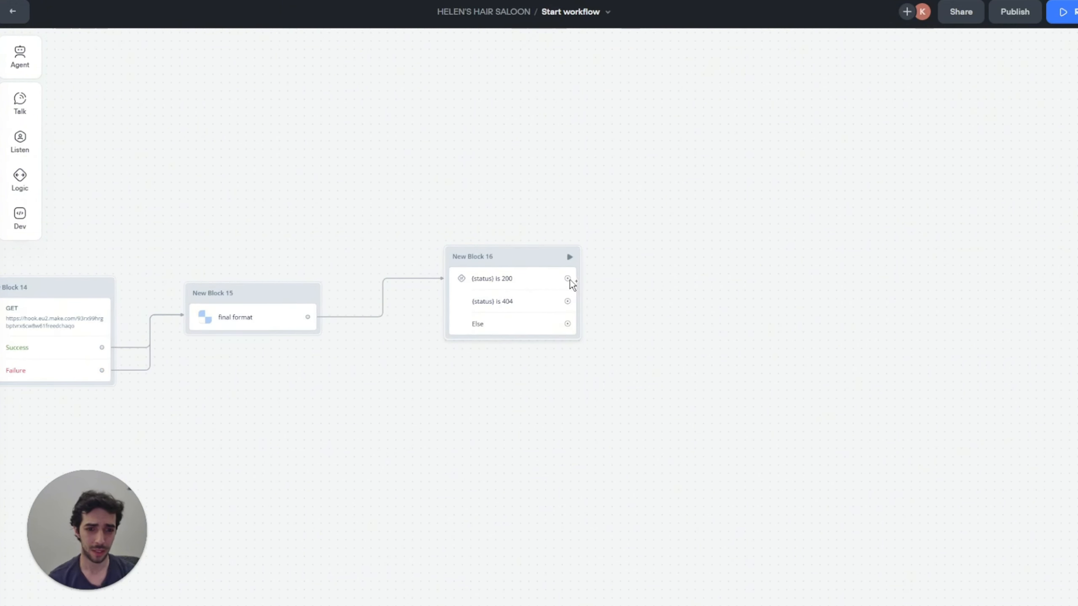
{"action": "left_click_drag", "start_coordinate": [567, 279], "coordinate": [668, 236]}
{"action": "mouse_move", "coordinate": [681, 277]}
{"action": "left_click", "coordinate": [775, 282]}
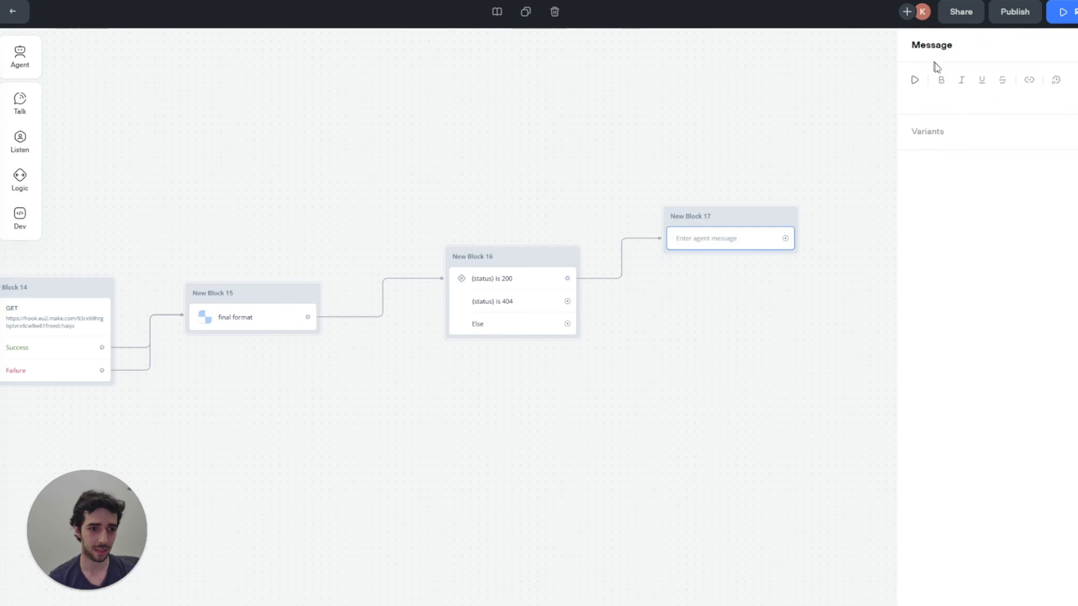
{"action": "left_click", "coordinate": [958, 95]}
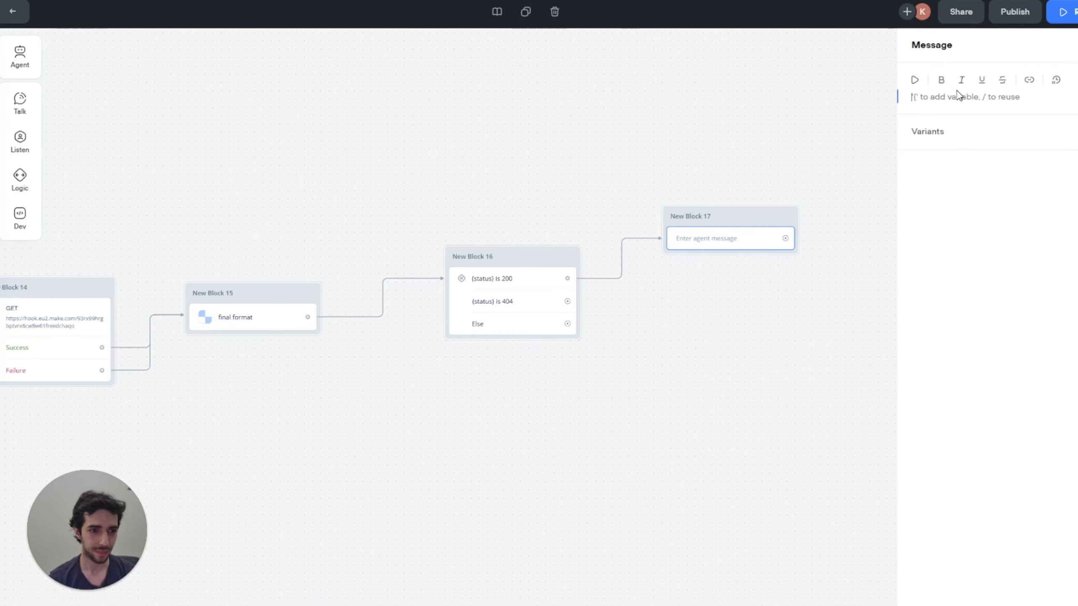
{"action": "type", "text": "Yo"}
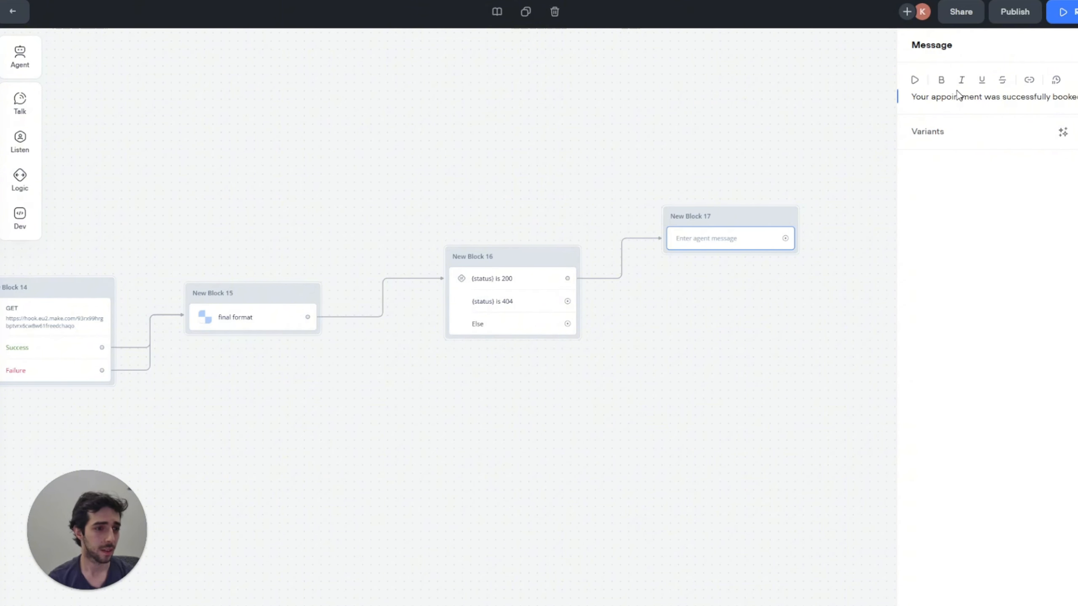
{"action": "type", "text": "at {fin"}
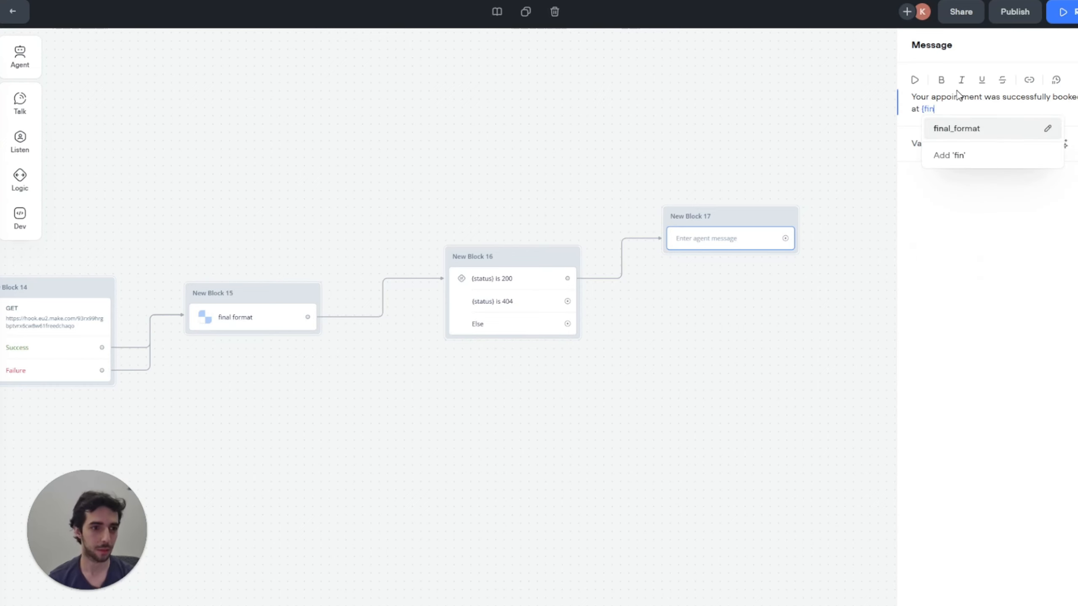
{"action": "key", "text": "Return"}
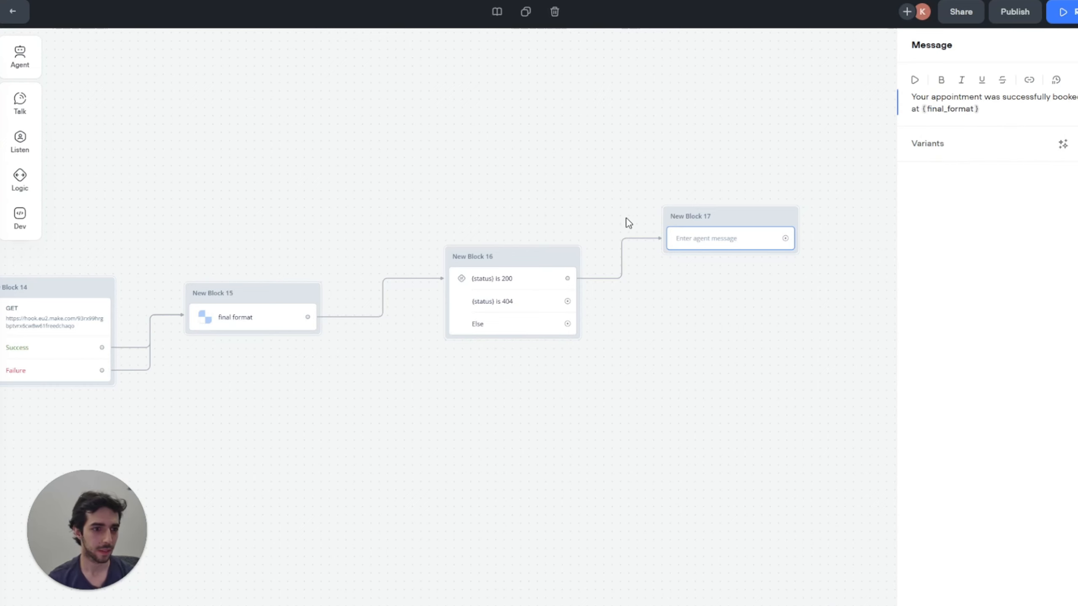
{"action": "left_click_drag", "start_coordinate": [568, 301], "coordinate": [652, 327]}
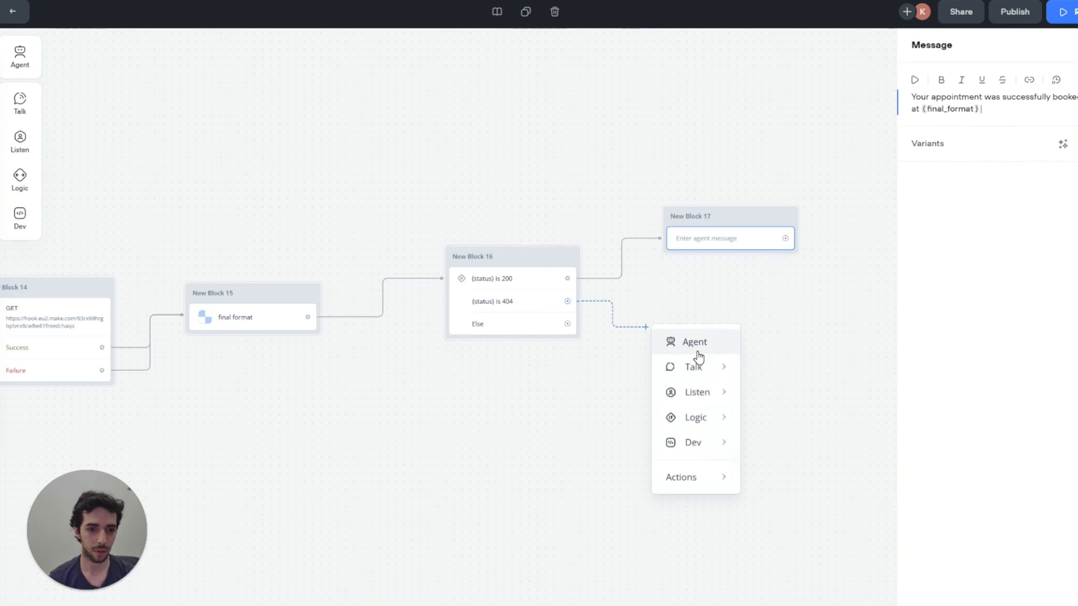
Step: Add a 404-path message: 'Unfortunately there was no availability at the requested time but how about {final_format}'
{"action": "mouse_move", "coordinate": [746, 366]}
{"action": "left_click", "coordinate": [787, 373]}
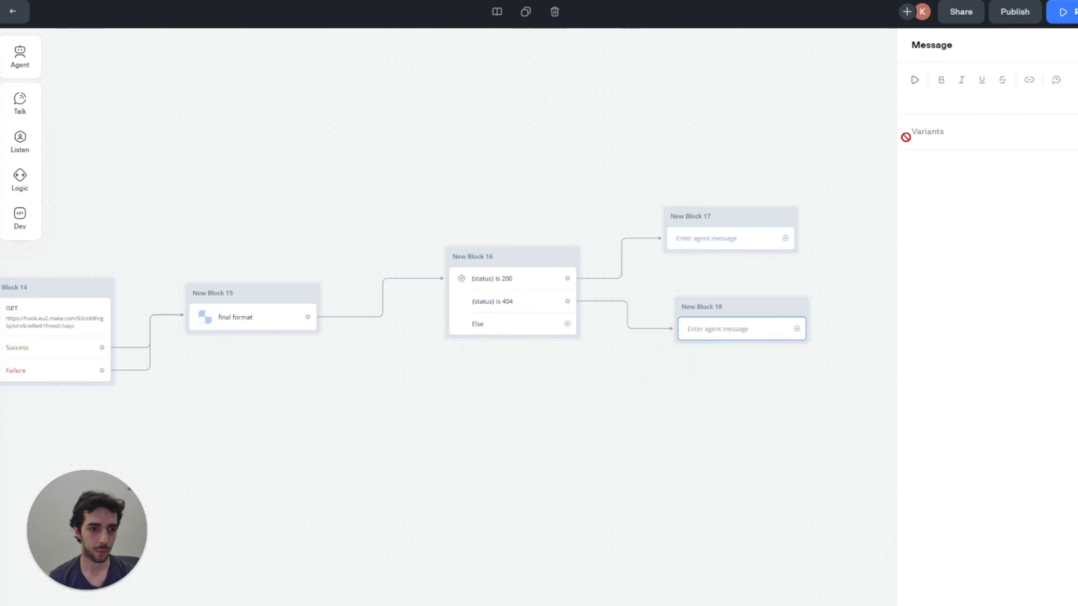
{"action": "left_click", "coordinate": [915, 97]}
{"action": "type", "text": "Unfortu"}
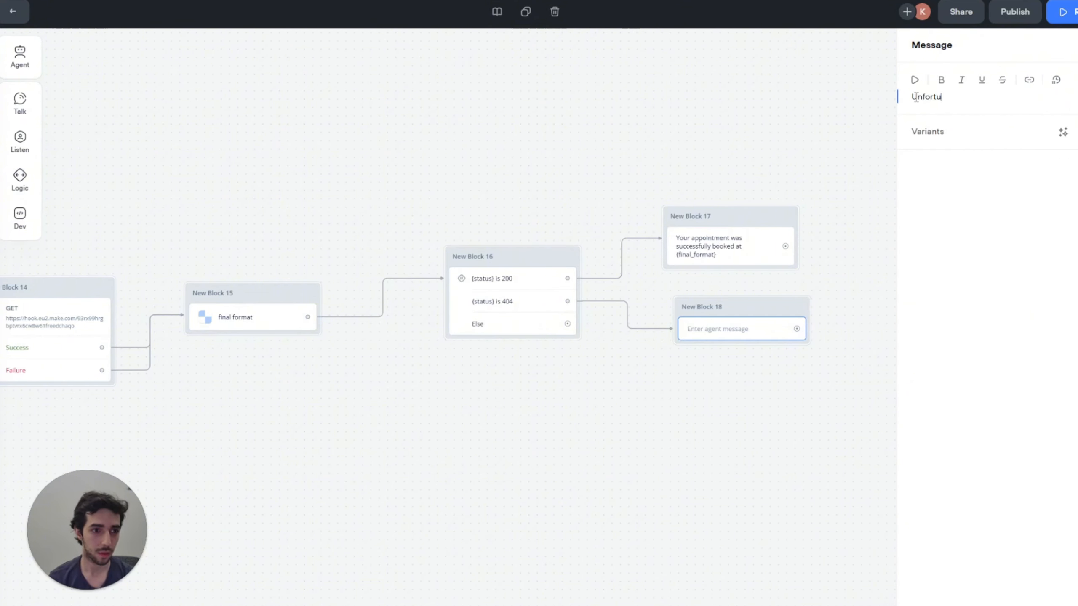
{"action": "type", "text": "nately there "}
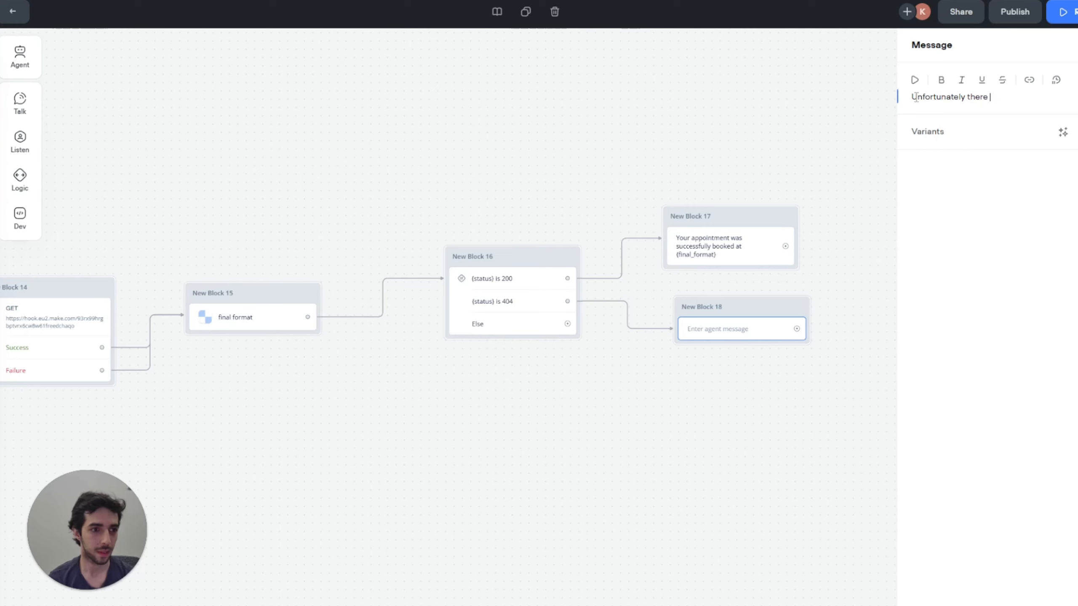
{"action": "type", "text": "was no availability "}
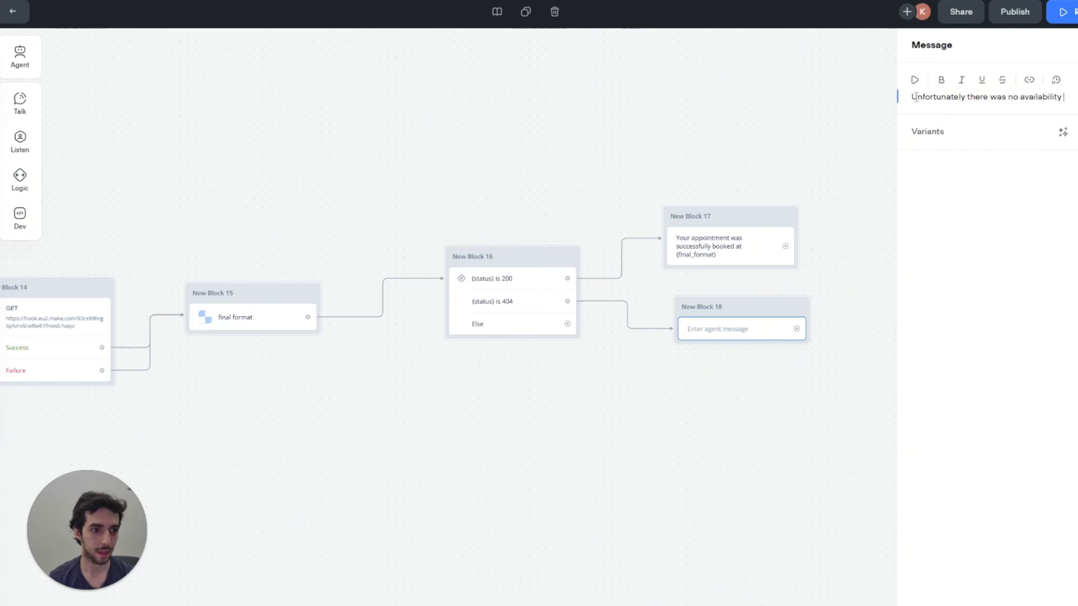
{"action": "type", "text": "at t requeste"}
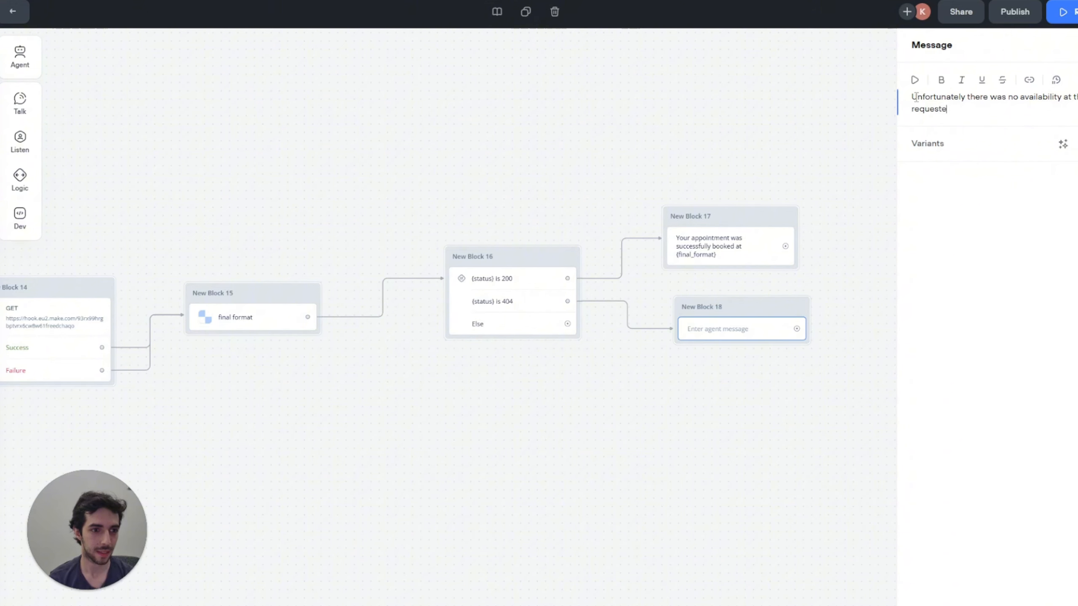
{"action": "type", "text": "d time but ho"}
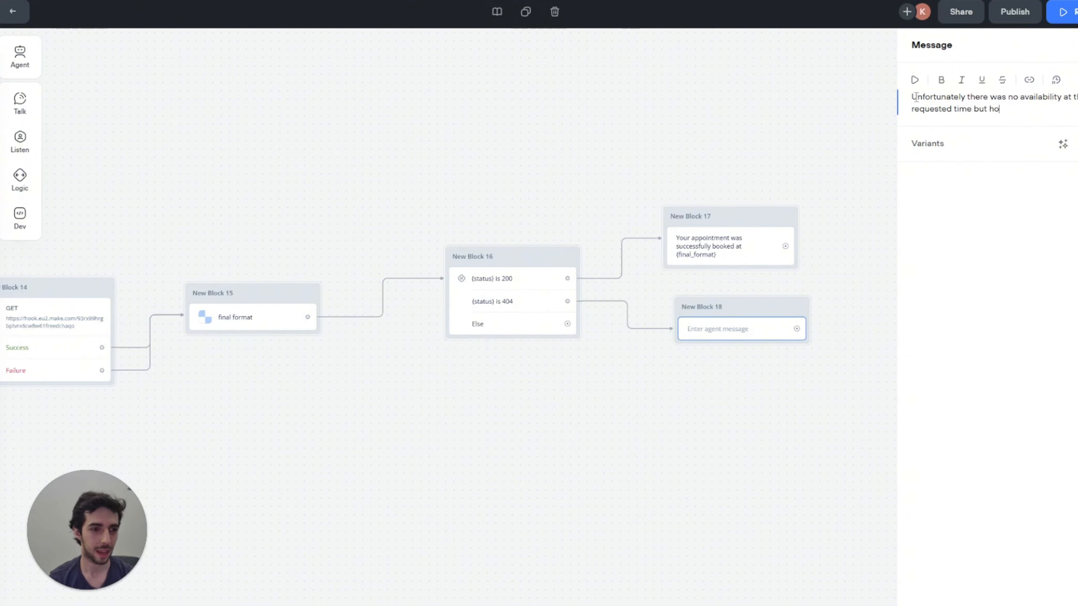
{"action": "type", "text": "w about"}
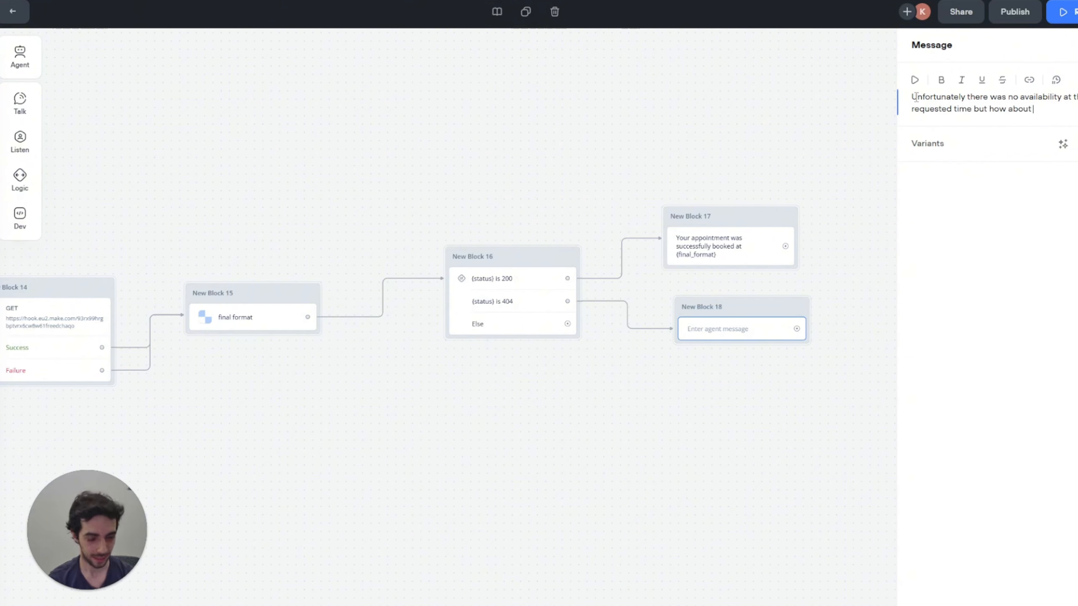
{"action": "type", "text": " {"}
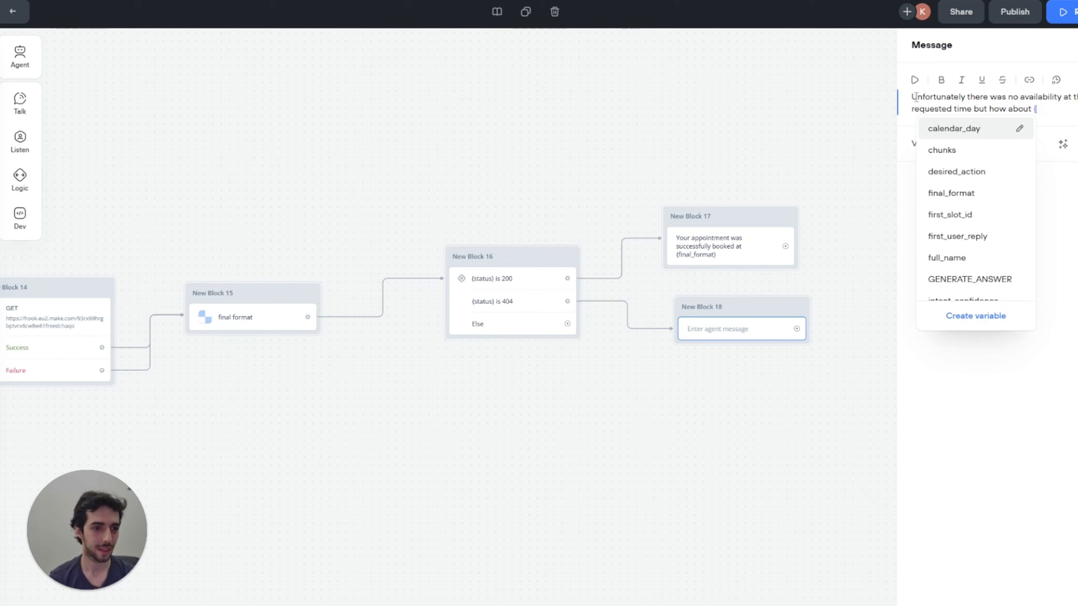
{"action": "type", "text": "fi"}
{"action": "key", "text": "Return"}
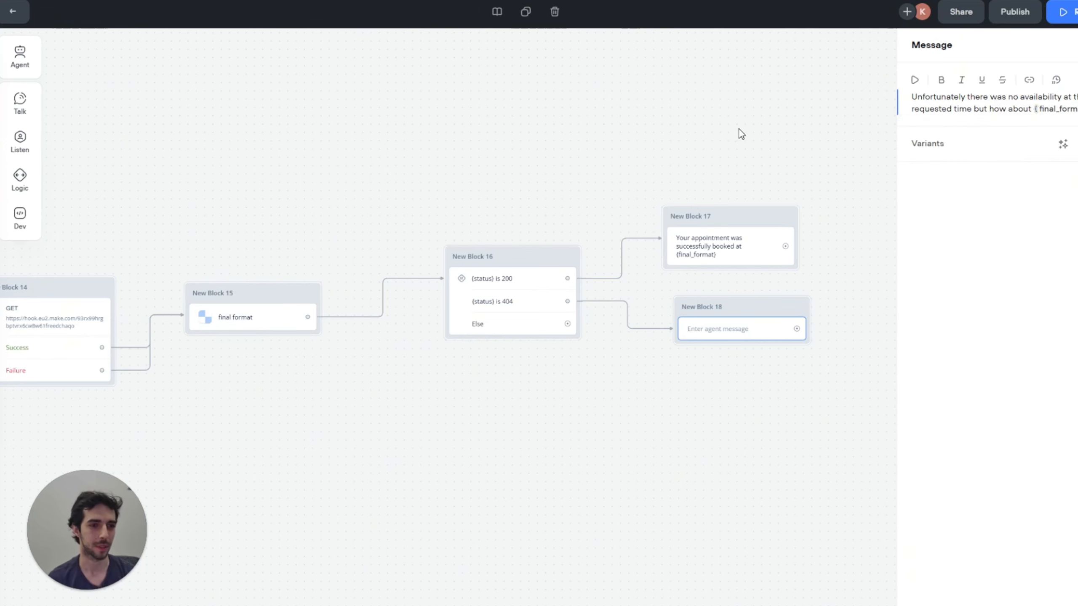
{"action": "left_click_drag", "start_coordinate": [501, 153], "coordinate": [364, 152]}
{"action": "left_click_drag", "start_coordinate": [583, 117], "coordinate": [516, 122]}
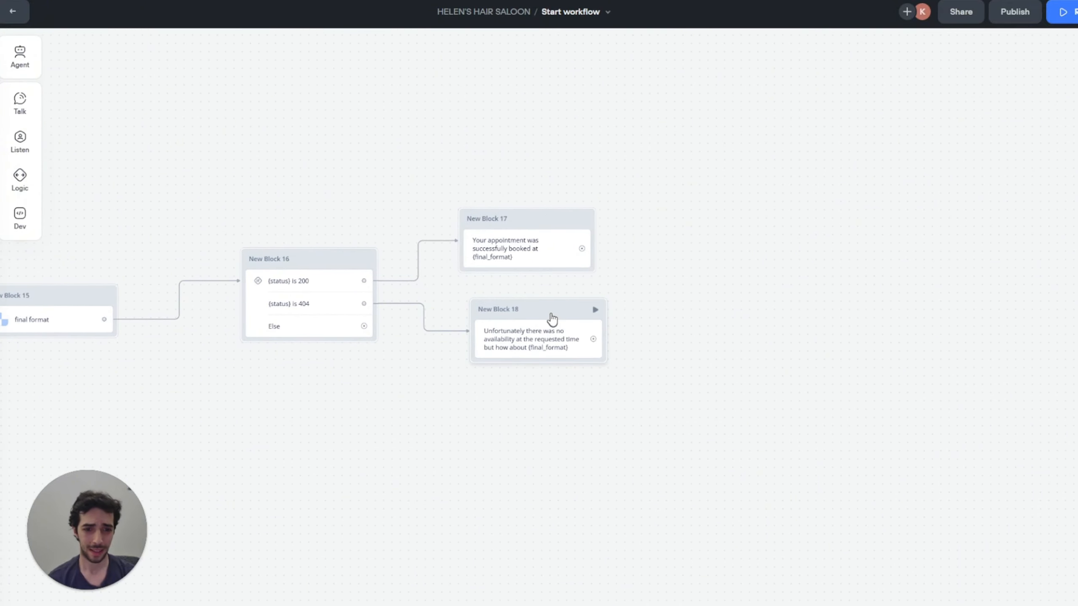
Step: End the conversation after the booking confirmation message
{"action": "left_click_drag", "start_coordinate": [549, 317], "coordinate": [537, 349]}
{"action": "left_click_drag", "start_coordinate": [581, 249], "coordinate": [645, 233]}
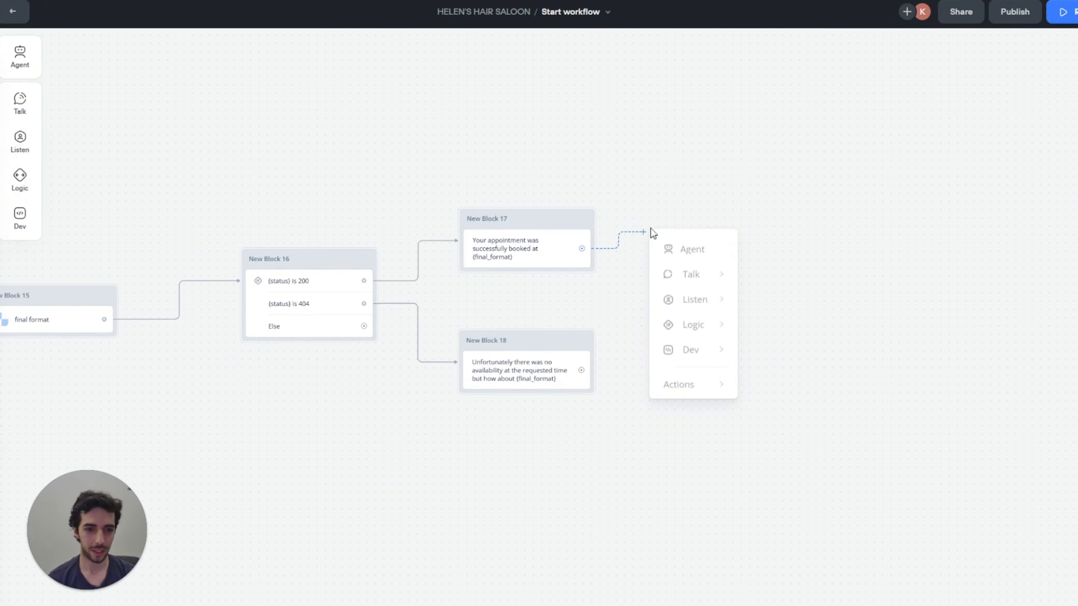
{"action": "mouse_move", "coordinate": [716, 392]}
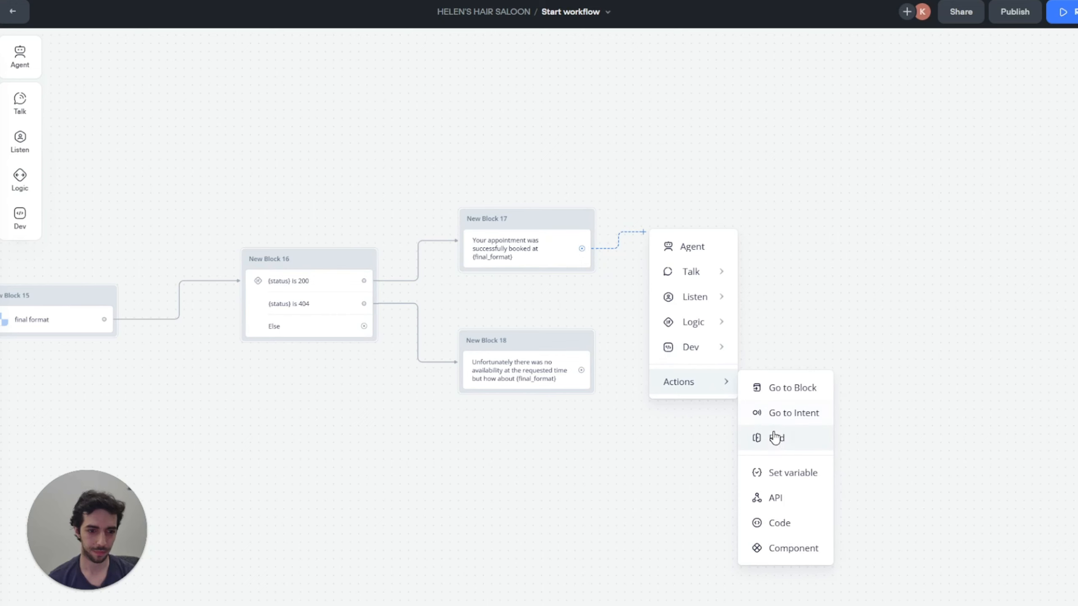
{"action": "left_click", "coordinate": [775, 440]}
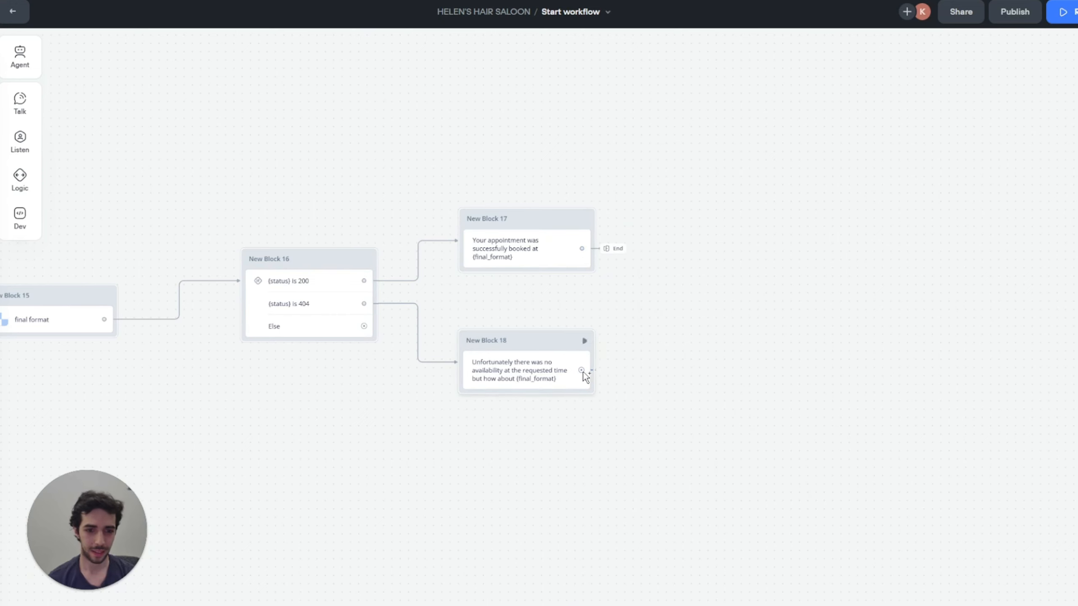
Step: Add a choice step after the no-availability message with Yes and No paths
{"action": "left_click_drag", "start_coordinate": [581, 370], "coordinate": [644, 332]}
{"action": "mouse_move", "coordinate": [689, 414]}
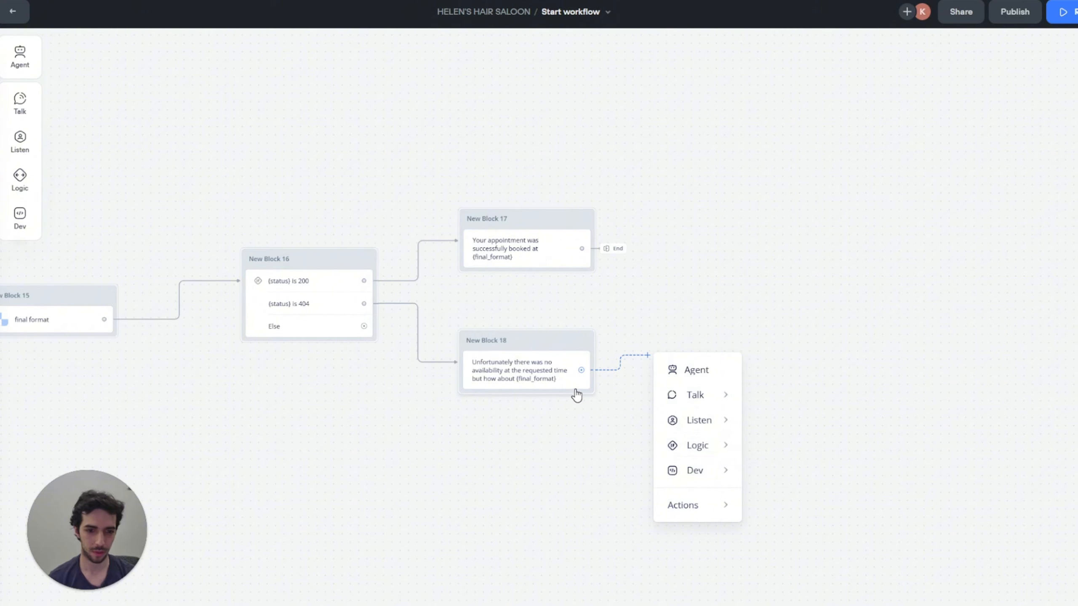
{"action": "mouse_move", "coordinate": [706, 450]}
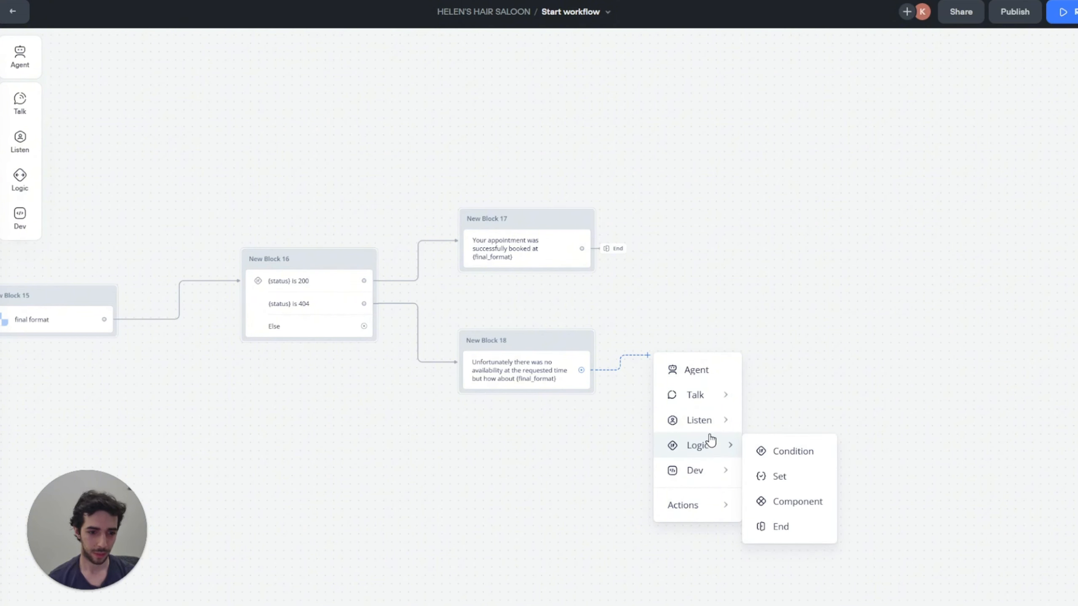
{"action": "left_click", "coordinate": [784, 452]}
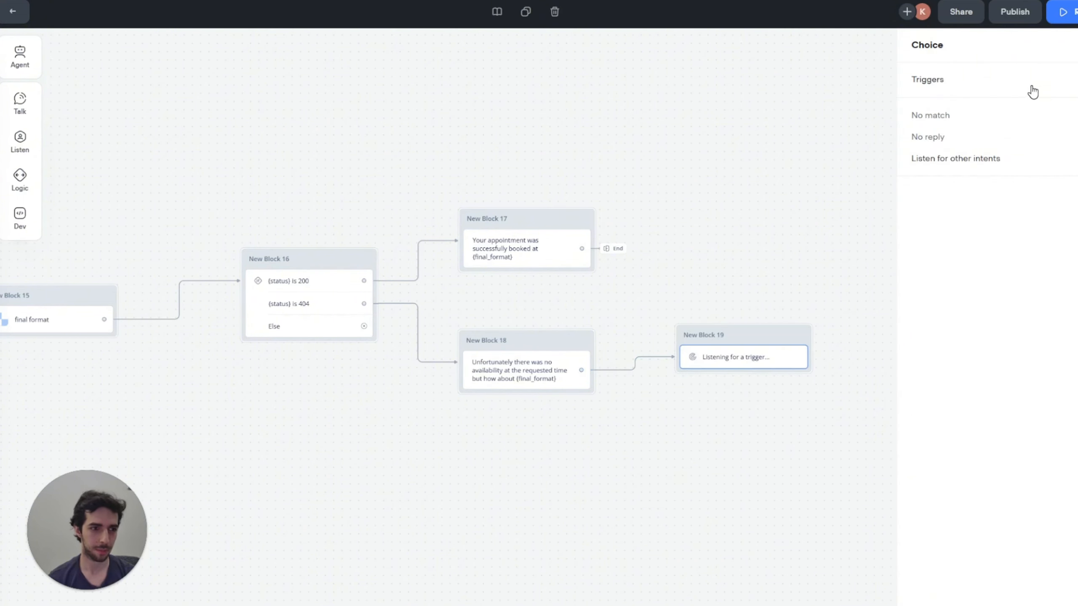
{"action": "left_click", "coordinate": [1073, 82]}
{"action": "left_click", "coordinate": [816, 137]}
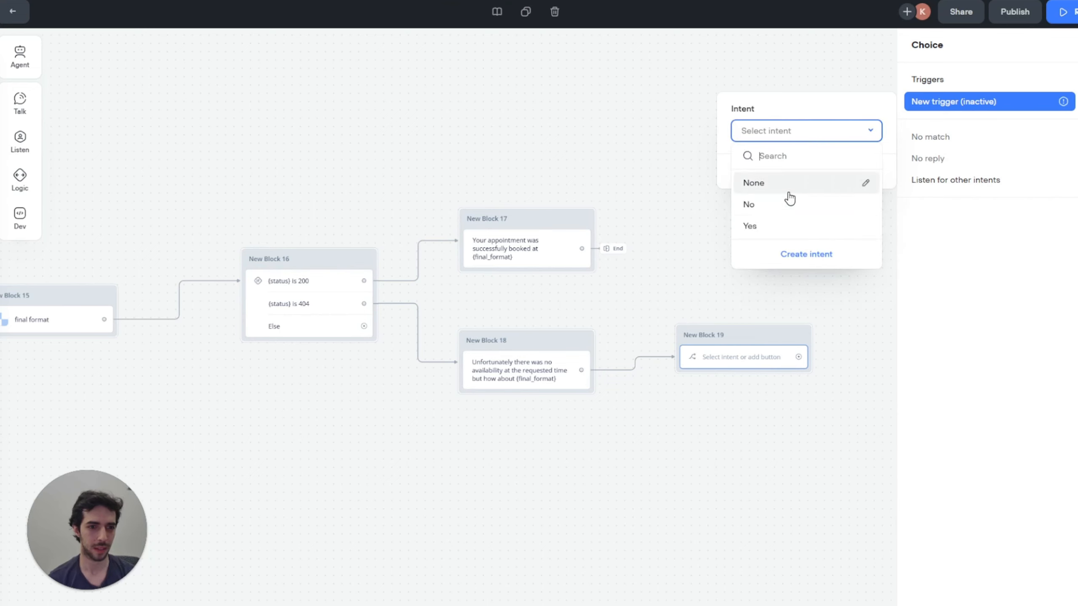
{"action": "left_click", "coordinate": [777, 223]}
{"action": "left_click", "coordinate": [1074, 82]}
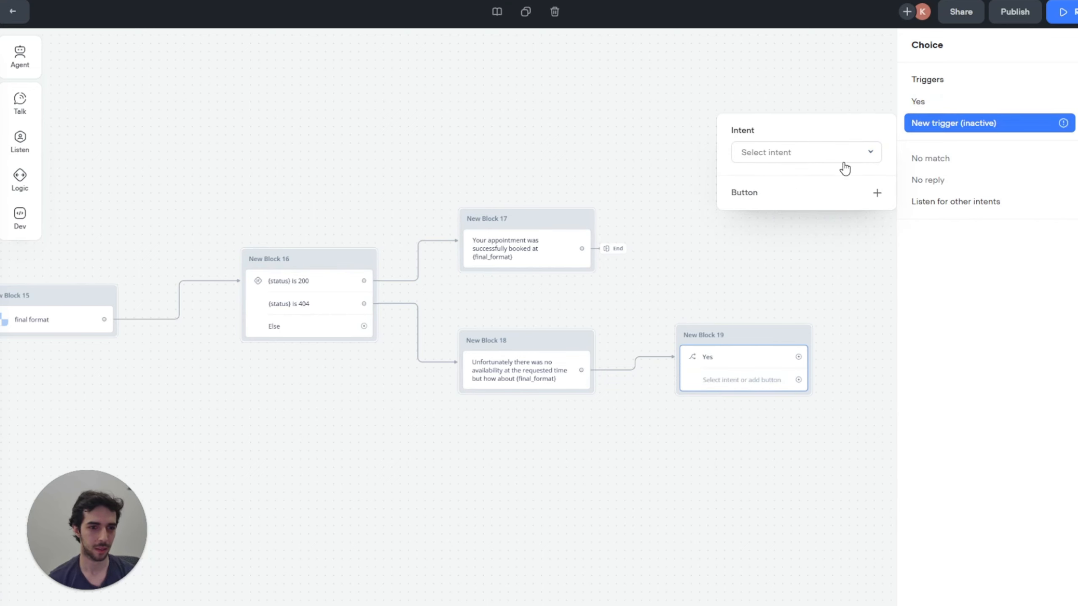
{"action": "left_click", "coordinate": [842, 150]}
{"action": "left_click", "coordinate": [780, 228]}
{"action": "left_click", "coordinate": [734, 276]}
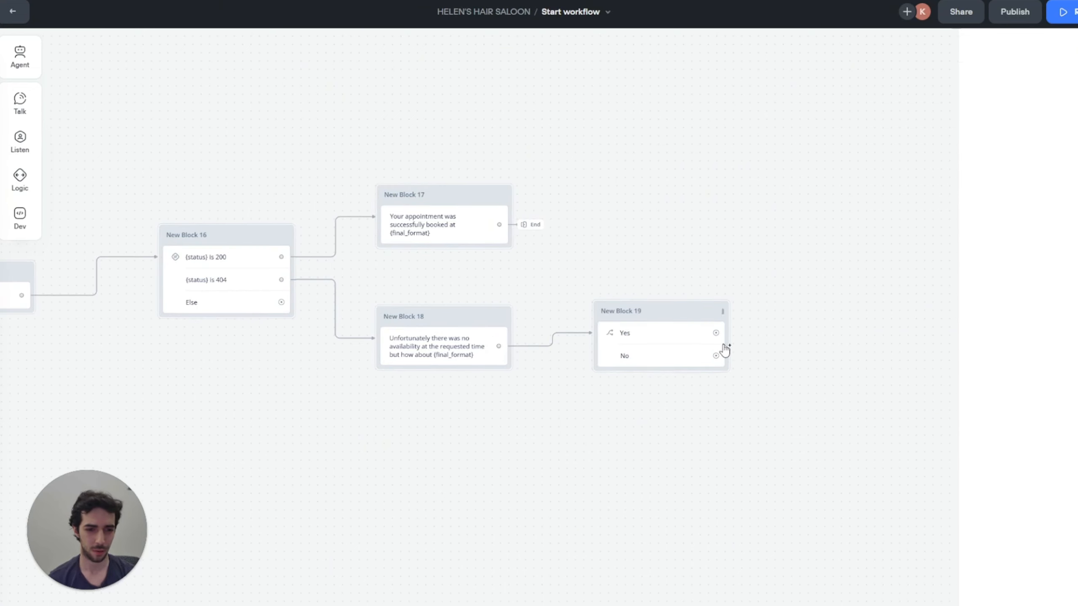
Step: Attach a new API GET request block to the Yes path
{"action": "left_click_drag", "start_coordinate": [715, 333], "coordinate": [782, 326]}
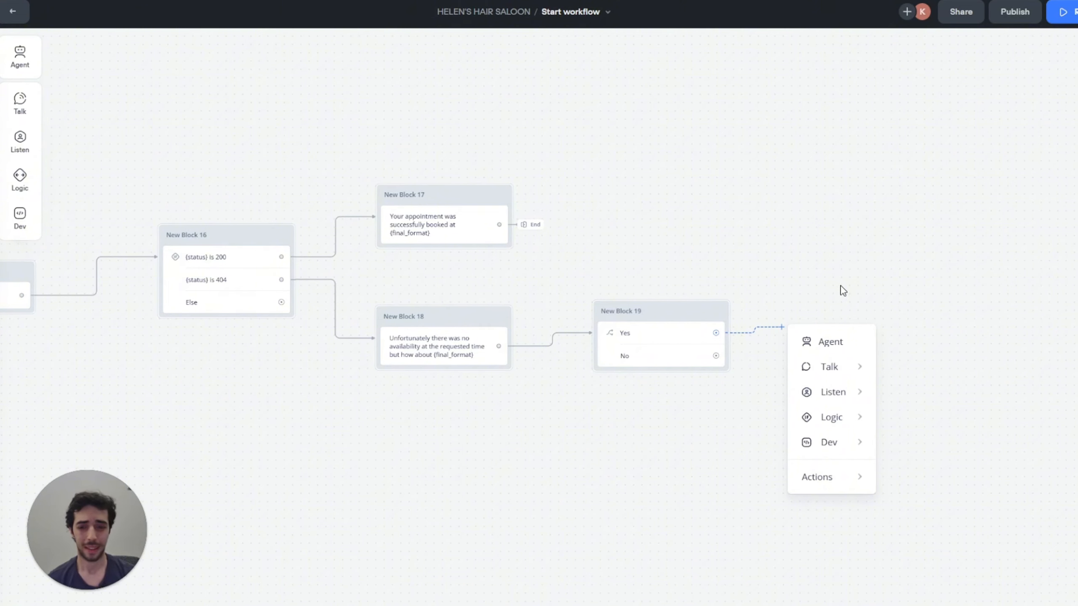
{"action": "mouse_move", "coordinate": [836, 429]}
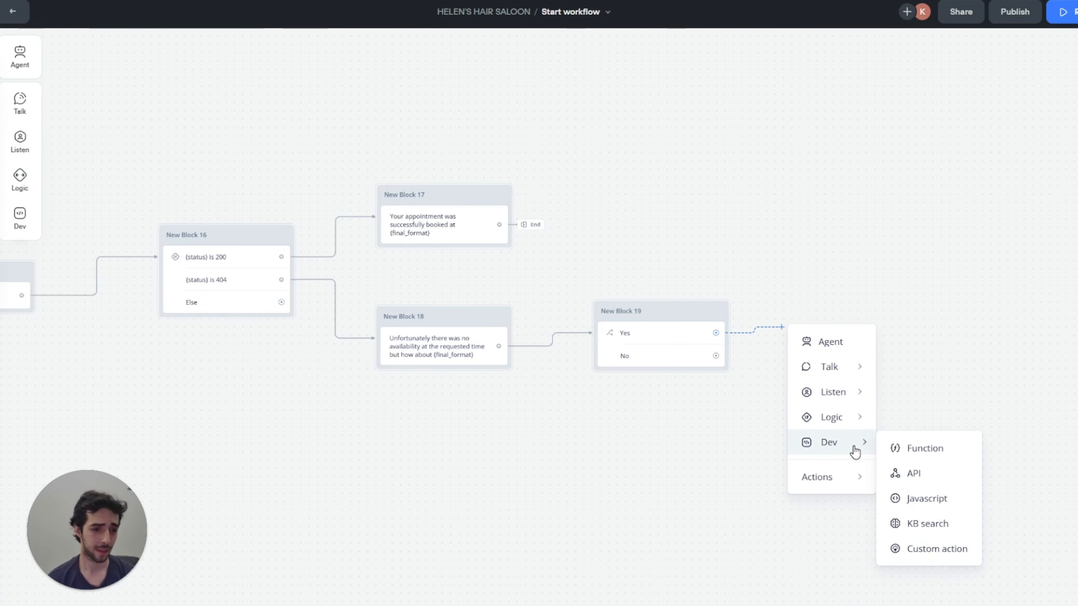
{"action": "left_click", "coordinate": [914, 472]}
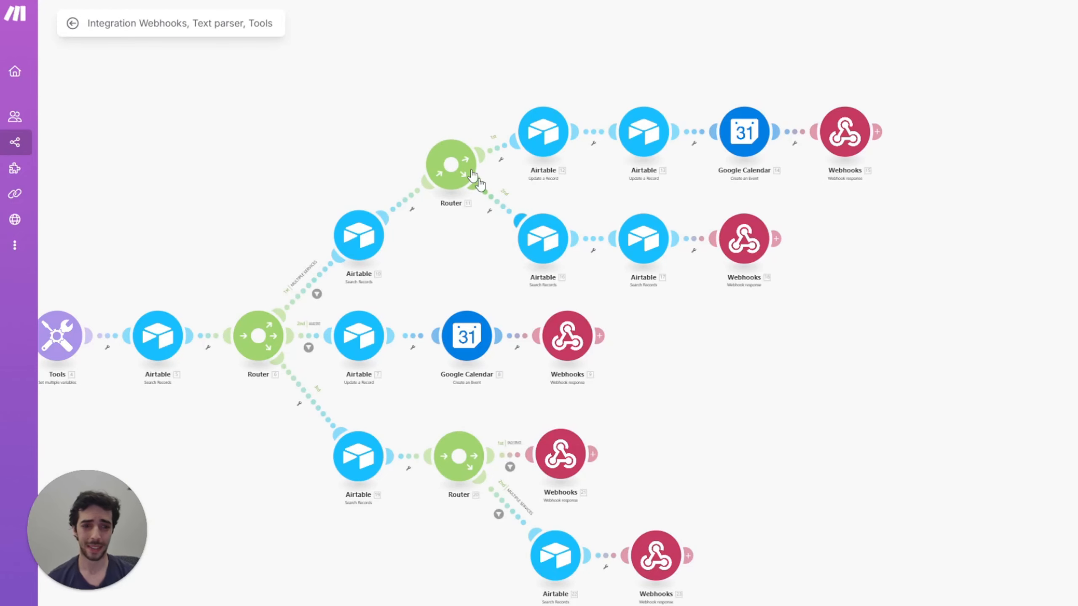
Step: Pan around the existing booking scenario to view its router and webhook response branches
{"action": "scroll", "coordinate": [523, 124], "scroll_direction": "down", "scroll_amount": 5}
{"action": "scroll", "coordinate": [518, 123], "scroll_direction": "up", "scroll_amount": 4}
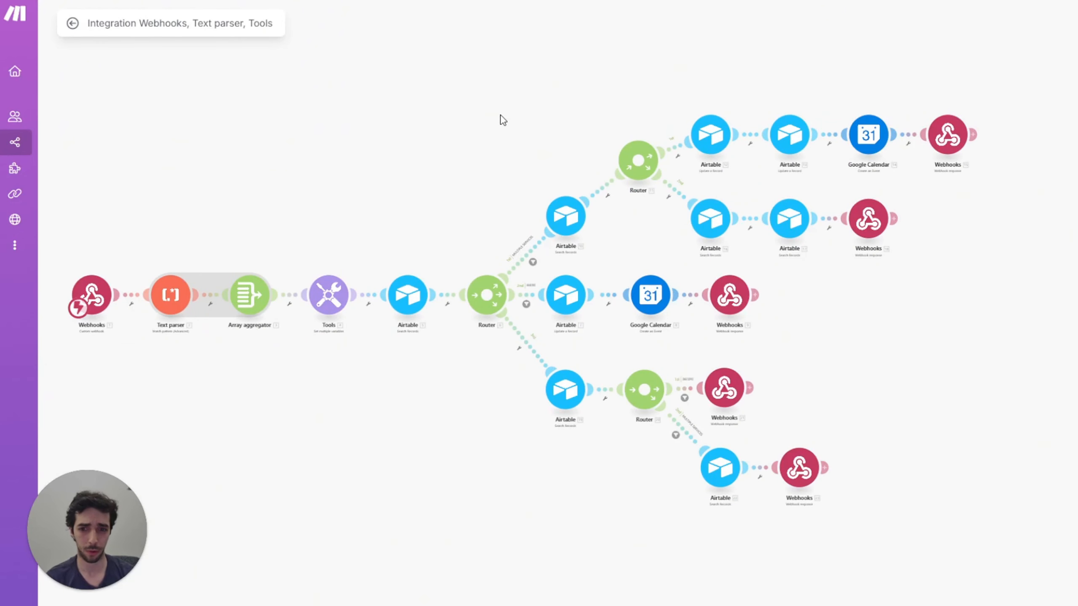
{"action": "left_click_drag", "start_coordinate": [500, 115], "coordinate": [483, 121]}
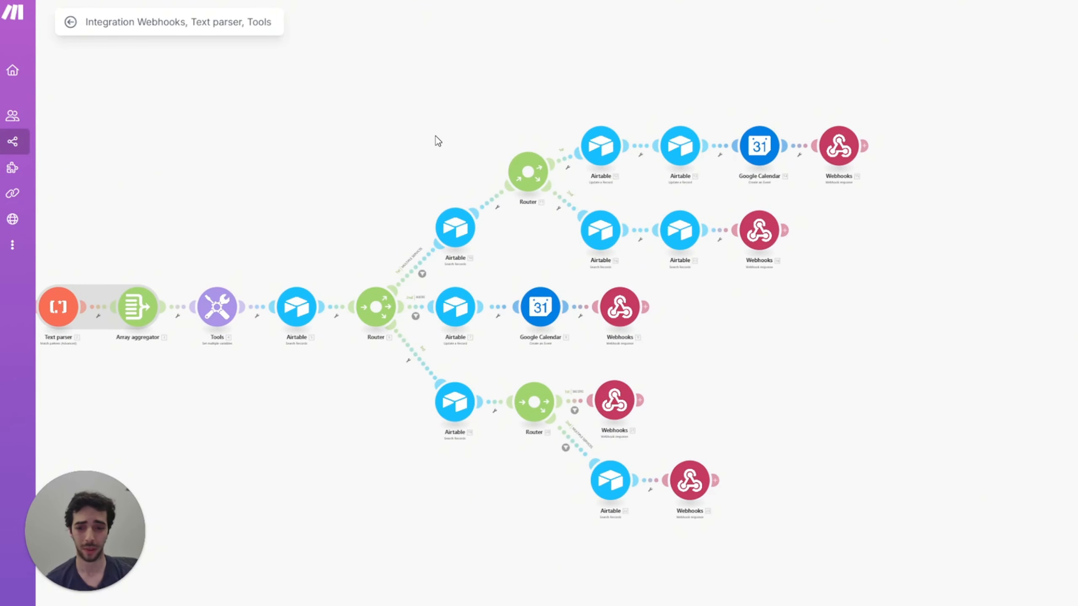
{"action": "left_click_drag", "start_coordinate": [436, 136], "coordinate": [375, 133]}
{"action": "scroll", "coordinate": [717, 231], "scroll_direction": "up", "scroll_amount": 3}
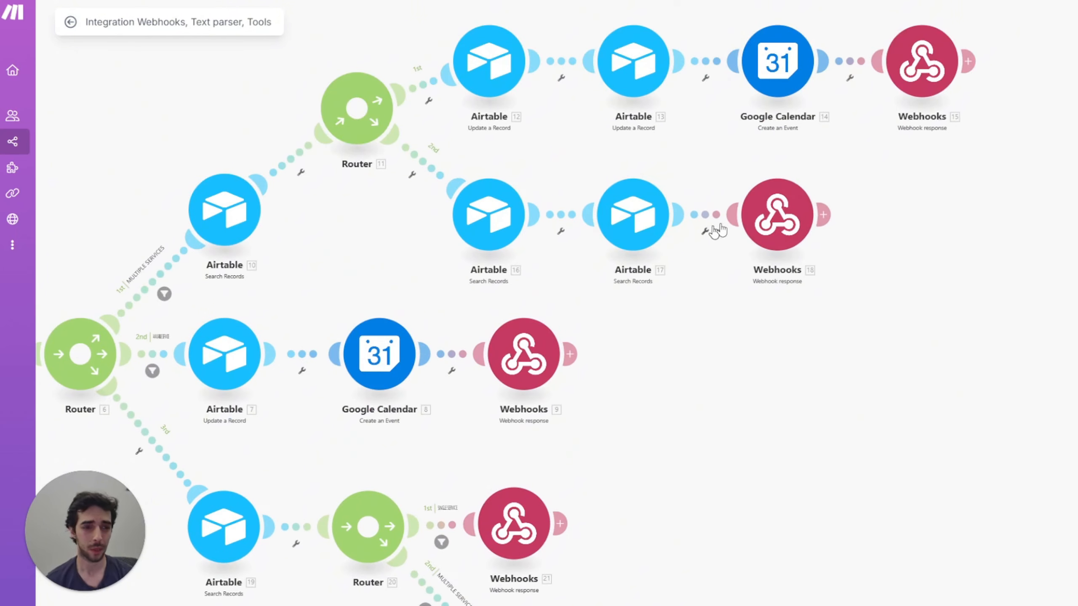
{"action": "left_click_drag", "start_coordinate": [845, 202], "coordinate": [811, 186]}
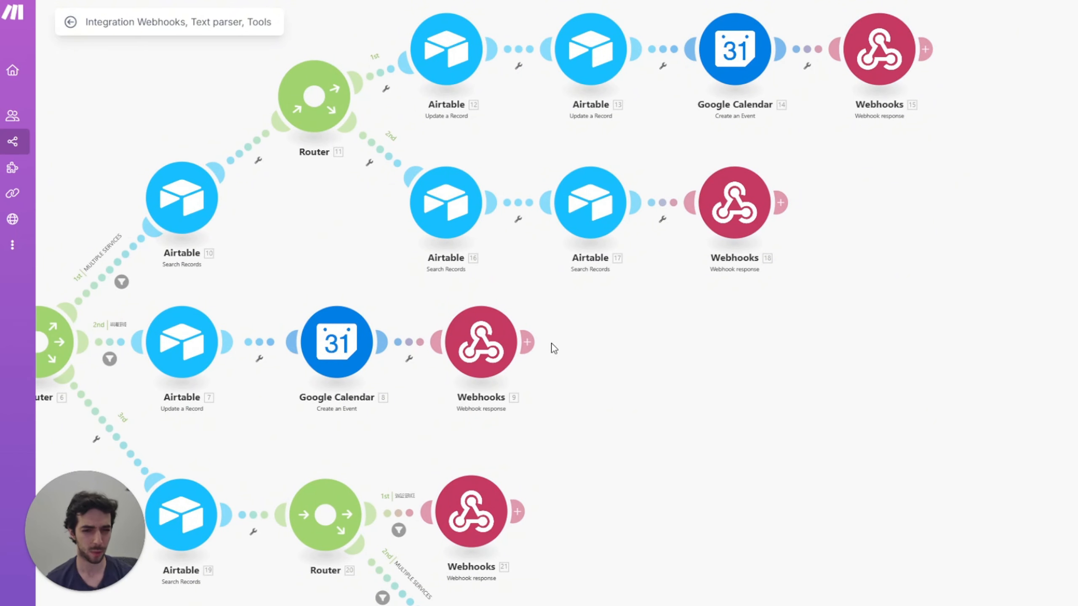
{"action": "left_click_drag", "start_coordinate": [646, 413], "coordinate": [840, 398]}
{"action": "scroll", "coordinate": [840, 397], "scroll_direction": "down", "scroll_amount": 1}
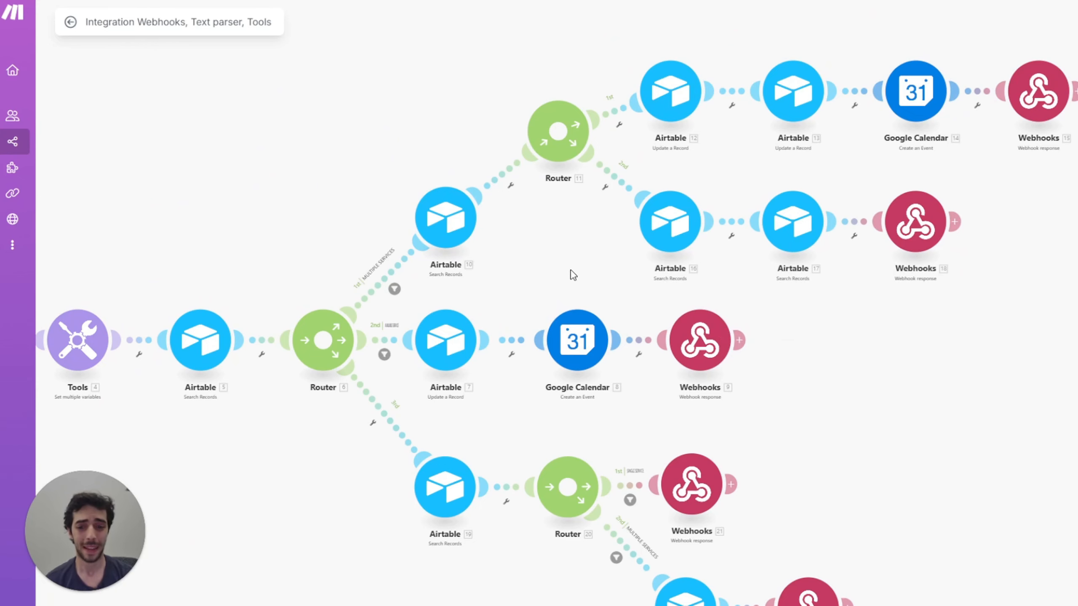
{"action": "left_click_drag", "start_coordinate": [588, 270], "coordinate": [505, 247]}
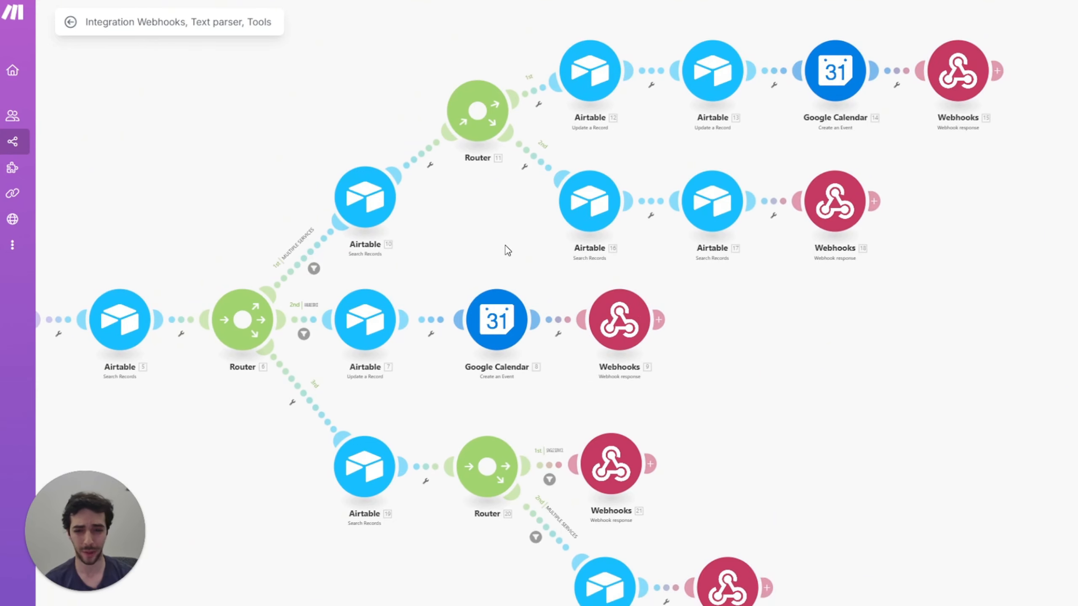
{"action": "left_click_drag", "start_coordinate": [805, 341], "coordinate": [739, 370]}
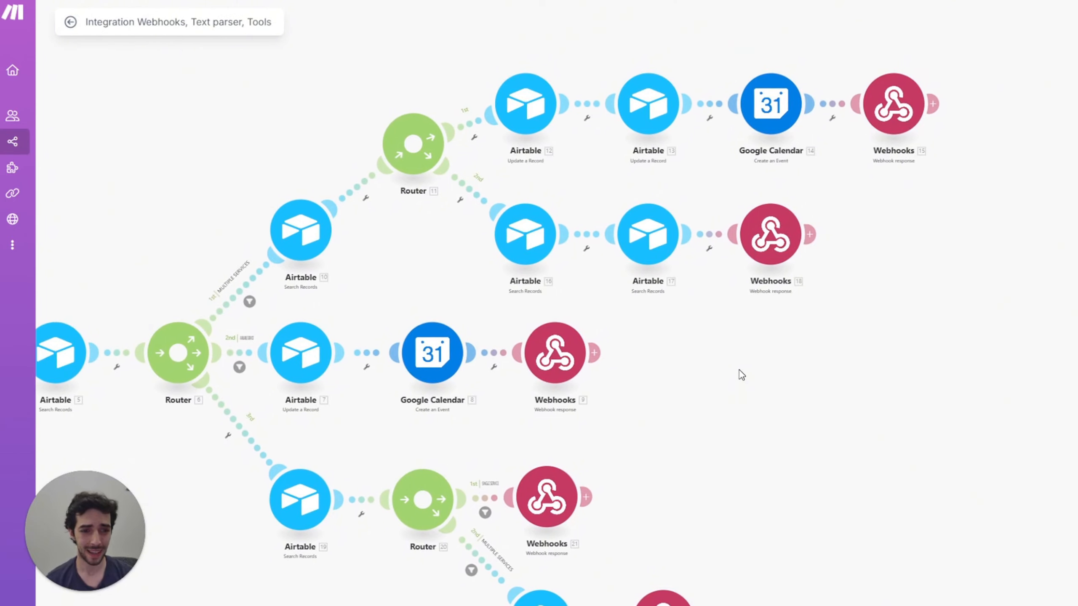
Step: Inspect the Webhooks 18 response Body JSON, including its first_slot_id key, and the lower webhook response
{"action": "left_click", "coordinate": [789, 231]}
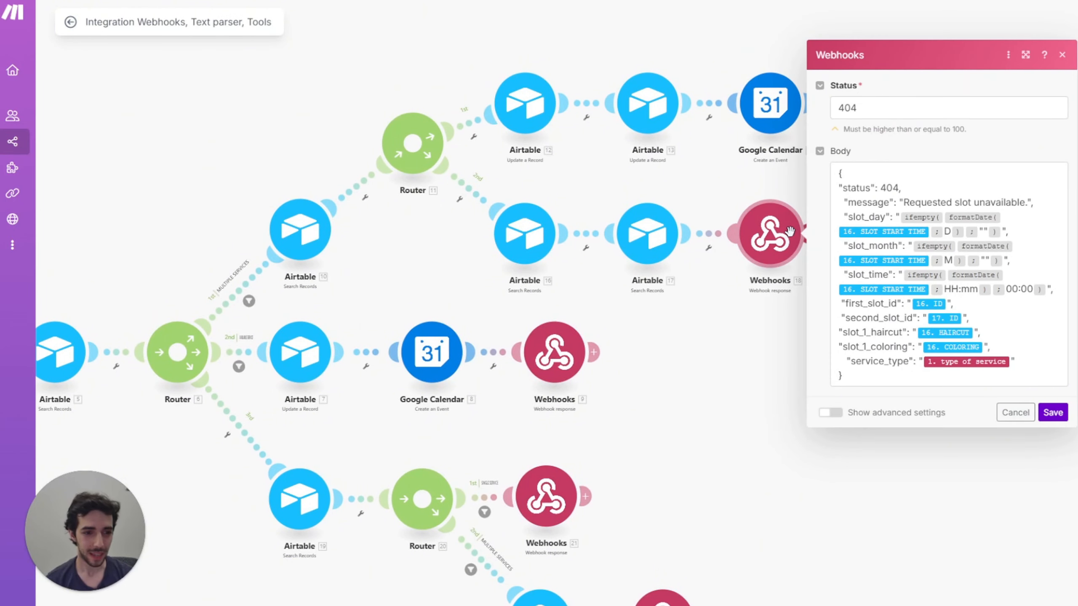
{"action": "left_click", "coordinate": [840, 304]}
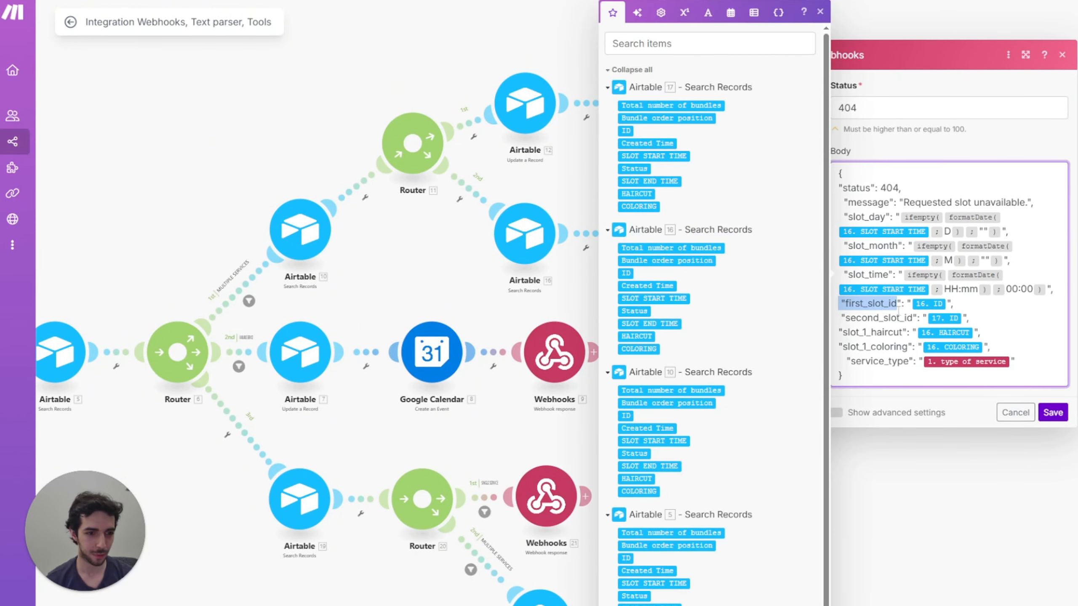
{"action": "left_click", "coordinate": [577, 575]}
{"action": "left_click", "coordinate": [662, 600]}
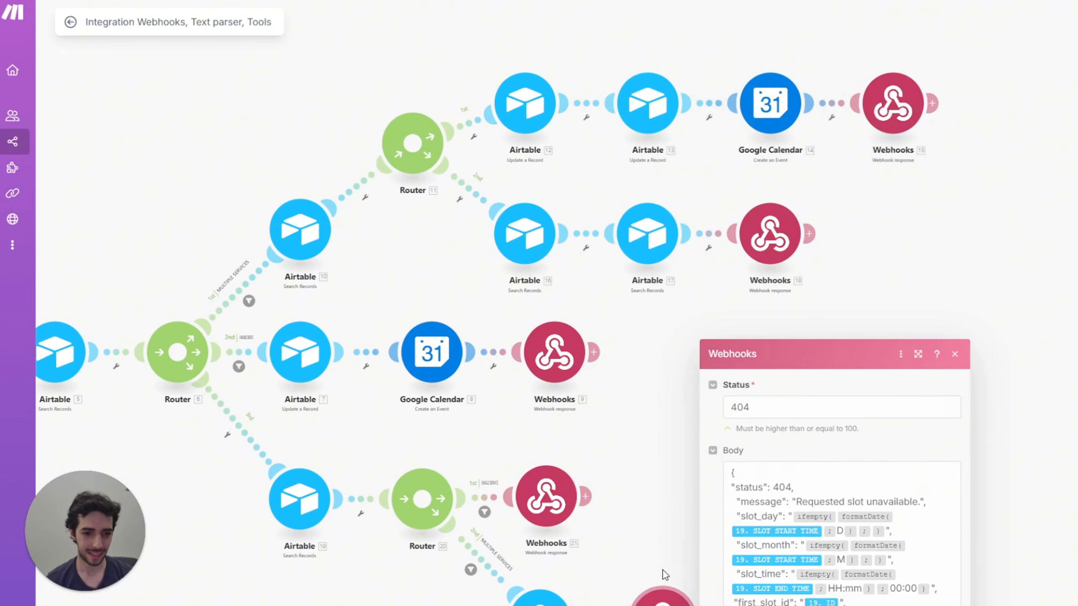
{"action": "left_click", "coordinate": [657, 363]}
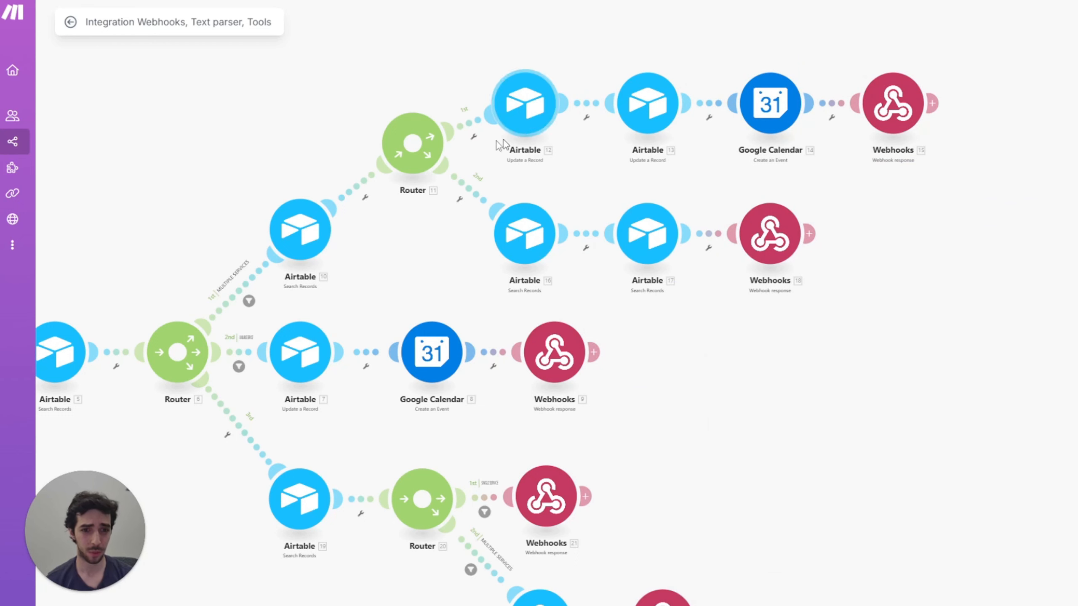
{"action": "left_click", "coordinate": [762, 244]}
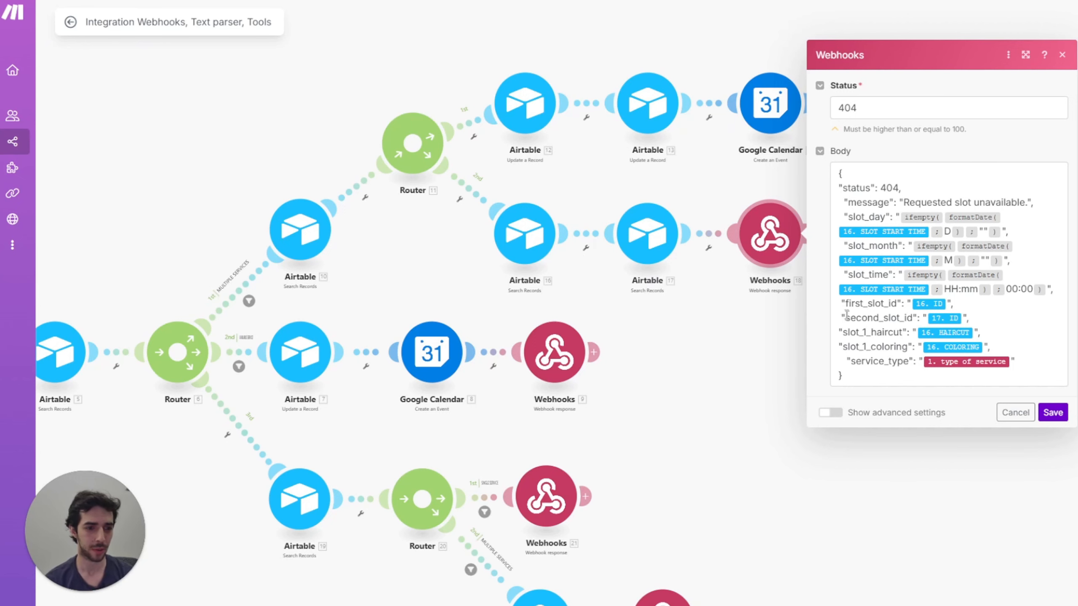
{"action": "left_click_drag", "start_coordinate": [839, 317], "coordinate": [894, 302]}
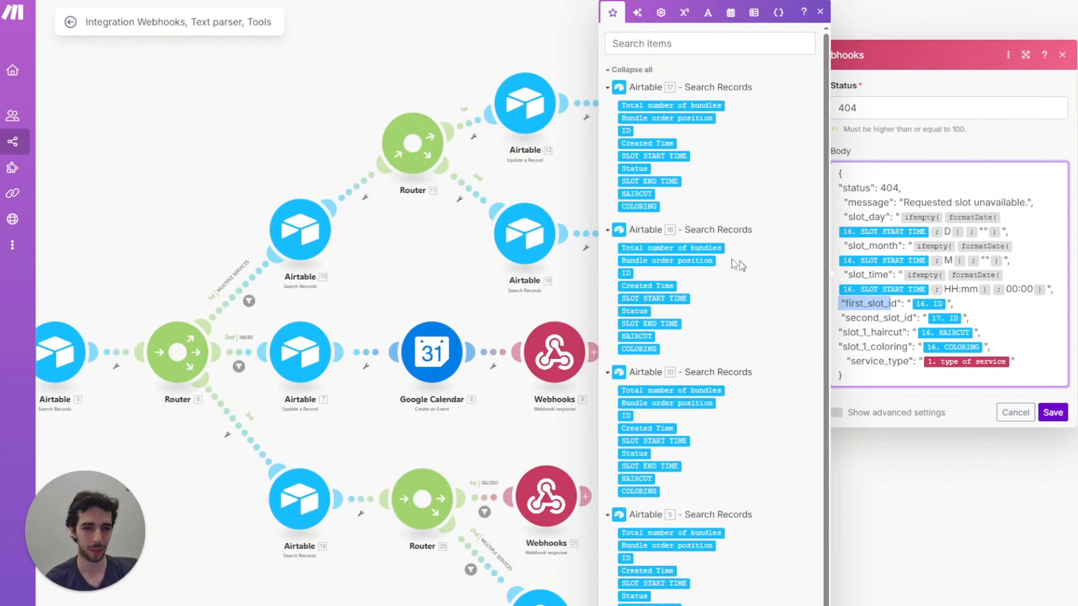
{"action": "left_click", "coordinate": [584, 306]}
Step: Check the HAIRCUT and COLORING values for each slot in the data
{"action": "scroll", "coordinate": [585, 306], "scroll_direction": "up", "scroll_amount": 5}
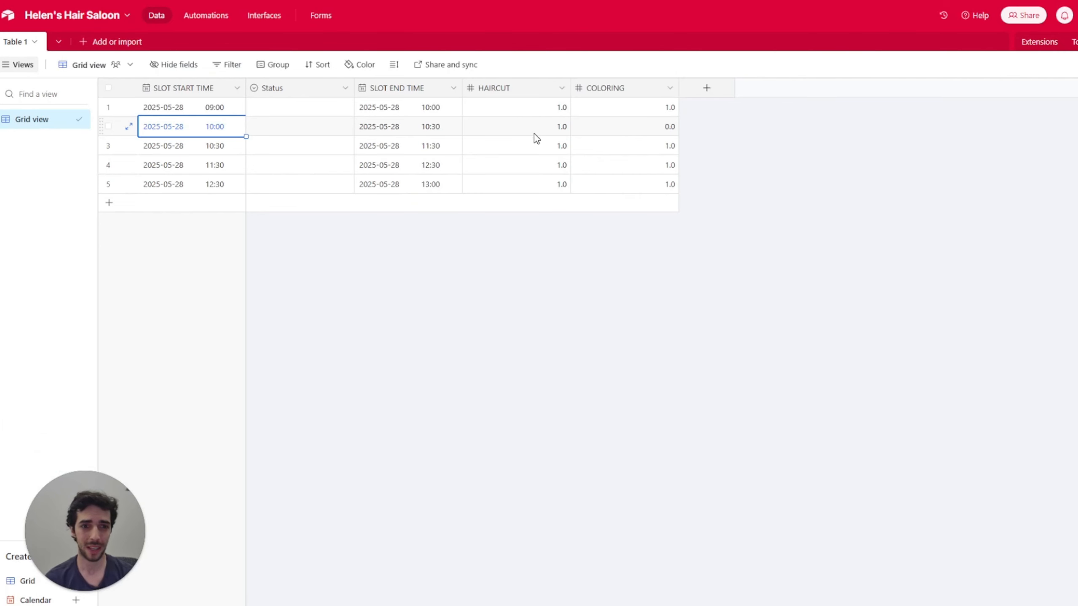
{"action": "left_click", "coordinate": [564, 165]}
{"action": "left_click", "coordinate": [638, 184]}
{"action": "key", "text": "Up"}
{"action": "left_click", "coordinate": [521, 175]}
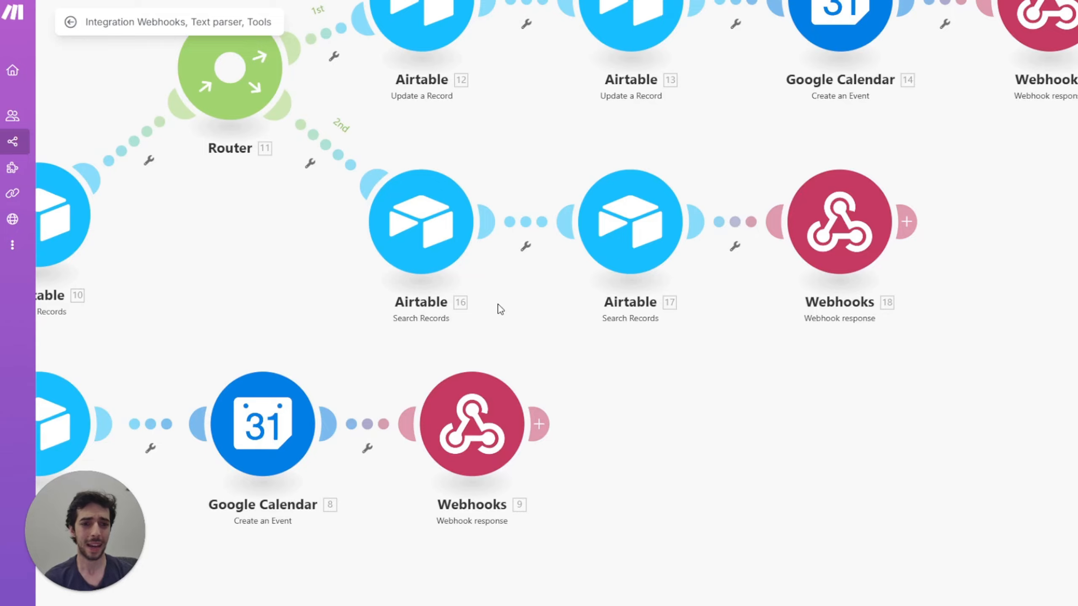
{"action": "scroll", "coordinate": [549, 265], "scroll_direction": "down", "scroll_amount": 5}
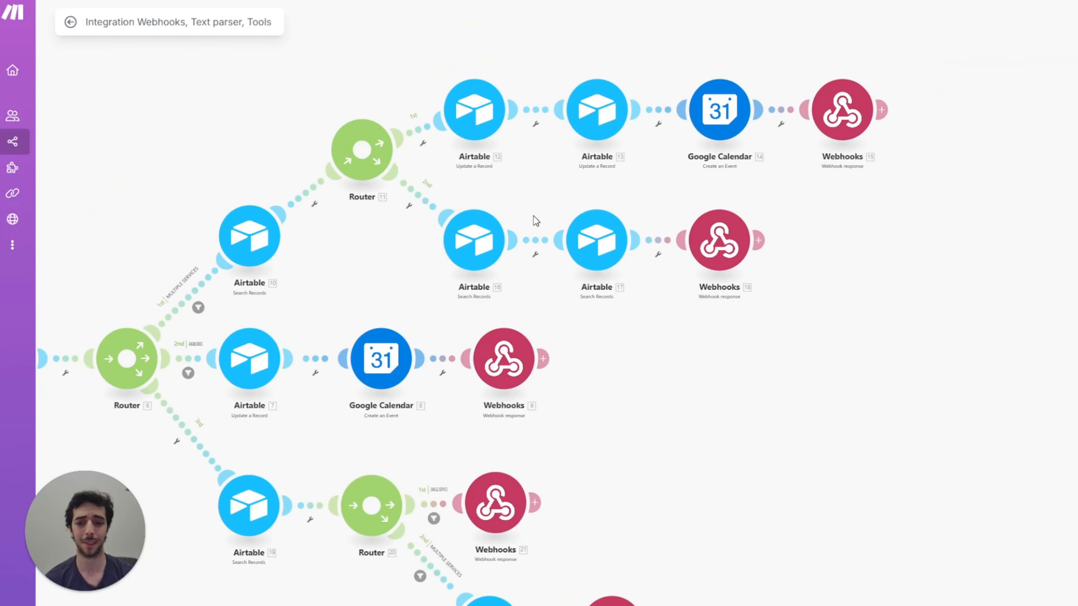
Step: Create a new scenario with a Webhooks Custom webhook trigger and add a new webhook
{"action": "mouse_move", "coordinate": [61, 145]}
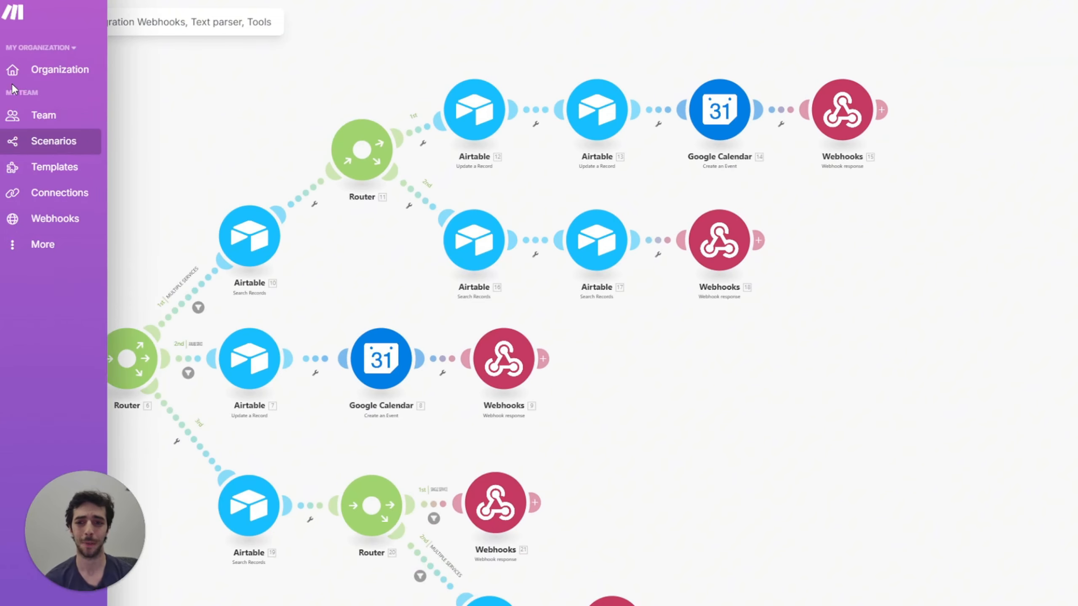
{"action": "left_click", "coordinate": [62, 144]}
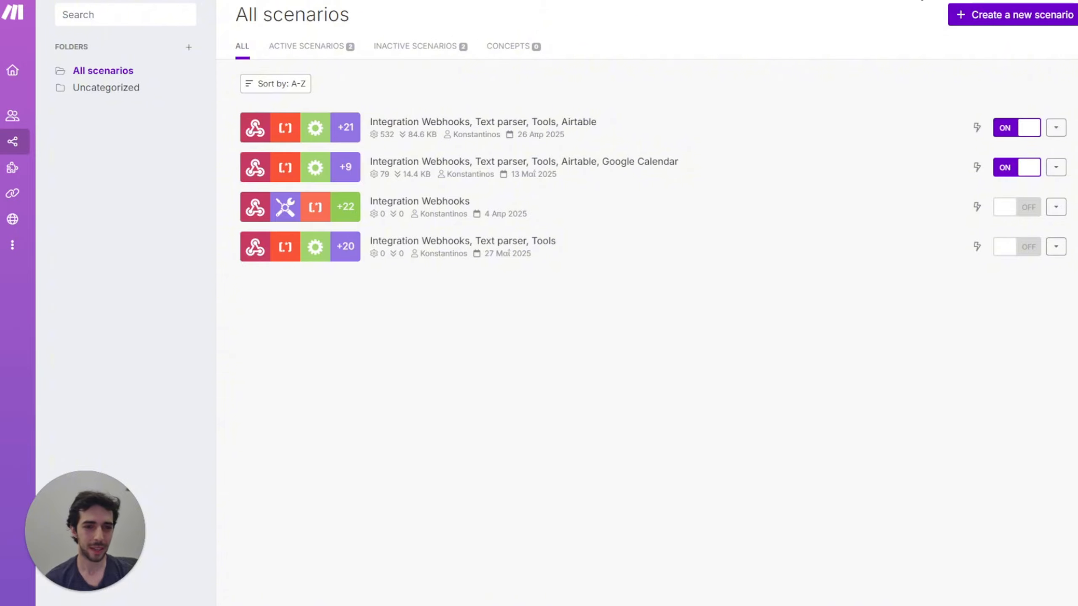
{"action": "left_click", "coordinate": [725, 125]}
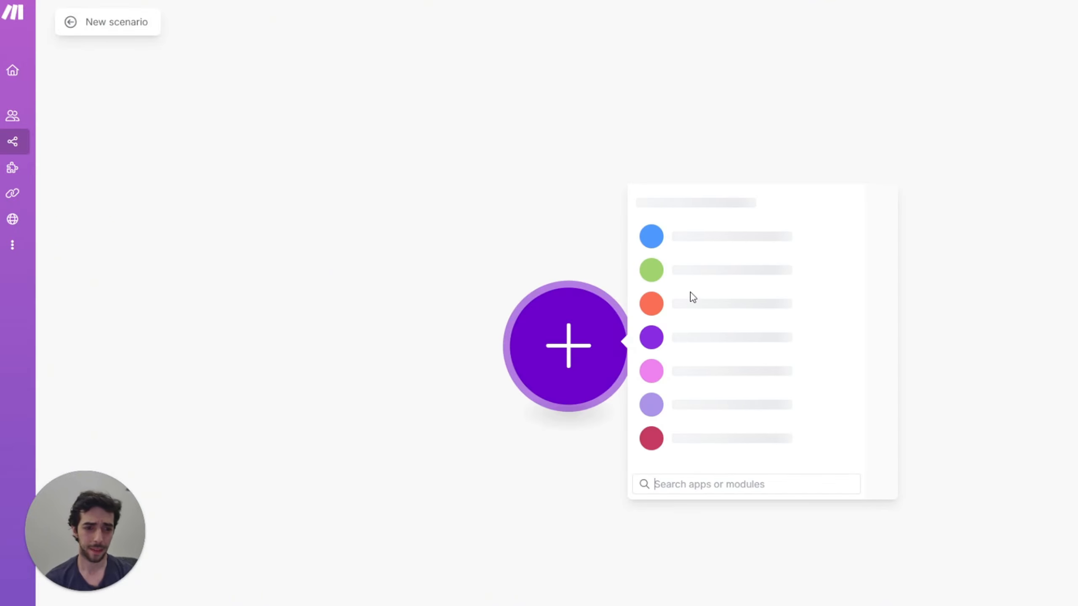
{"action": "left_click", "coordinate": [706, 304]}
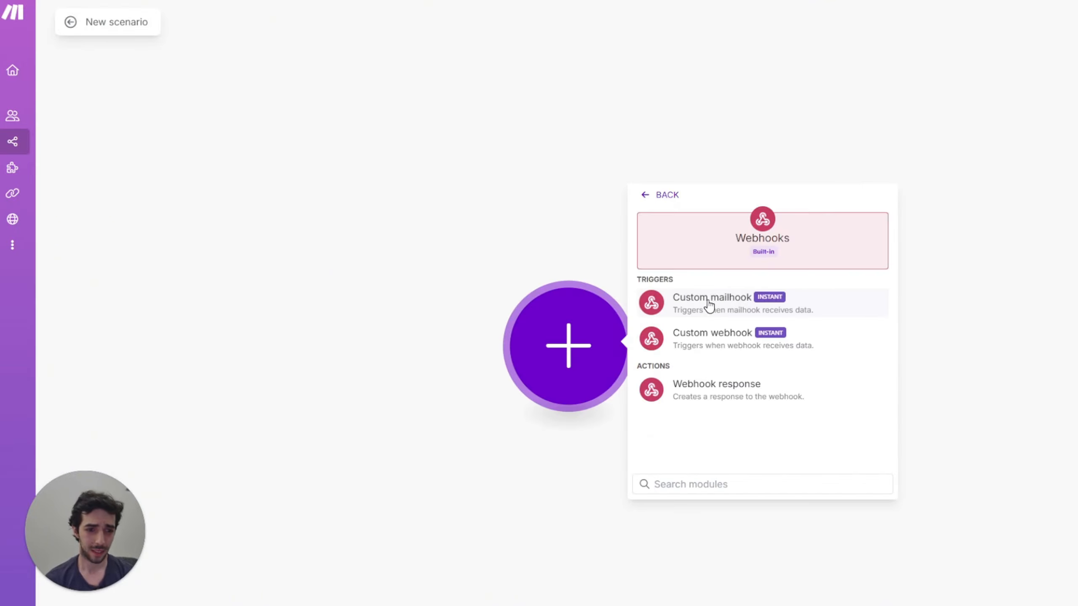
{"action": "left_click", "coordinate": [724, 336]}
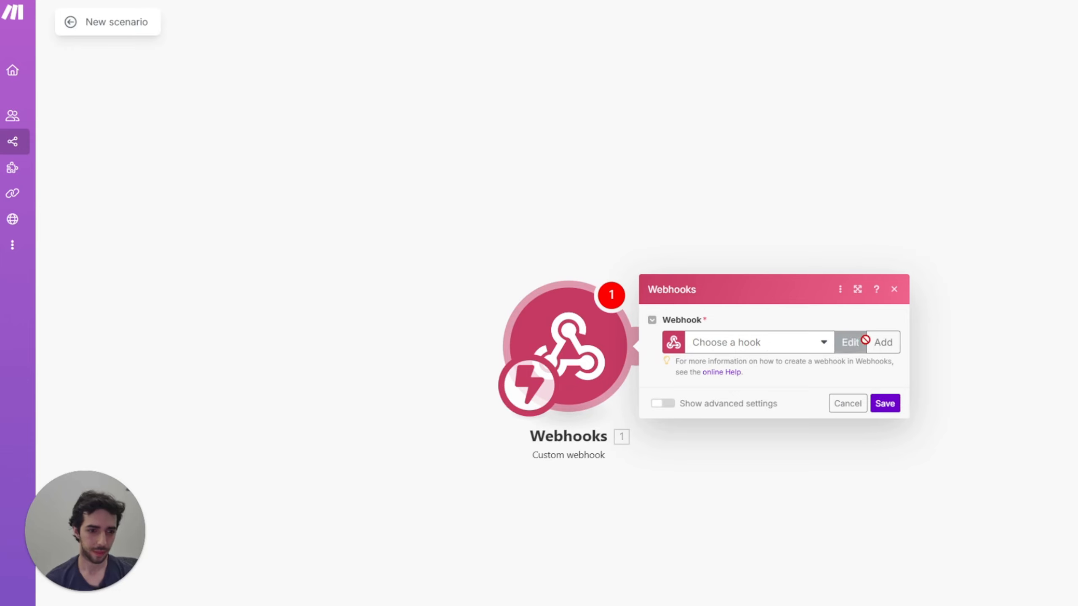
{"action": "left_click", "coordinate": [883, 342]}
Step: Name the webhook 'final booking', save it, and copy its address
{"action": "left_click_drag", "start_coordinate": [770, 294], "coordinate": [593, 288]}
{"action": "type", "text": "final bo"}
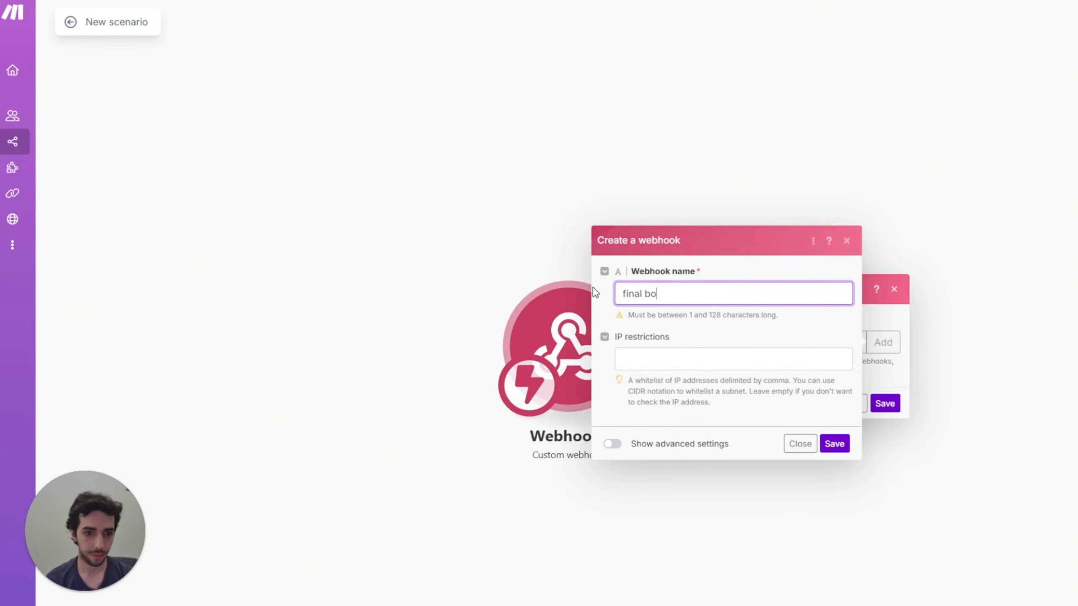
{"action": "type", "text": "oking"}
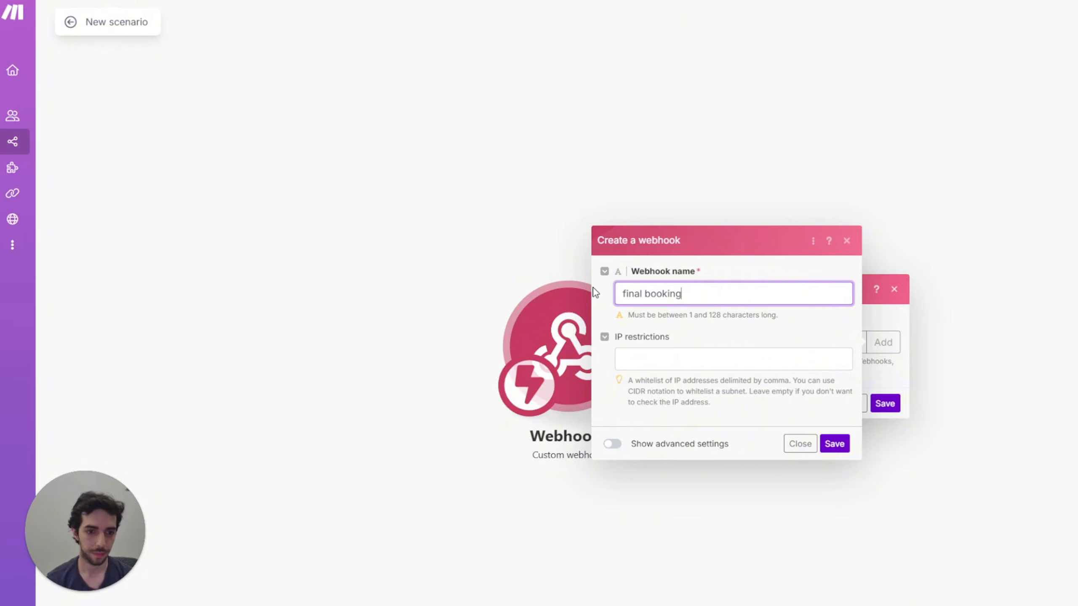
{"action": "left_click", "coordinate": [831, 444]}
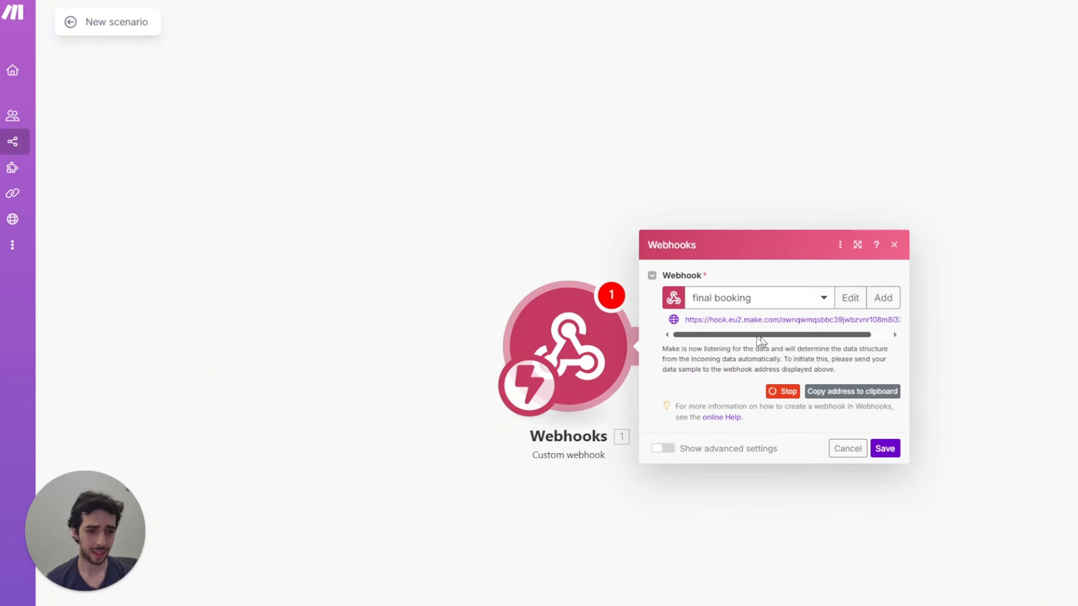
{"action": "left_click", "coordinate": [847, 391]}
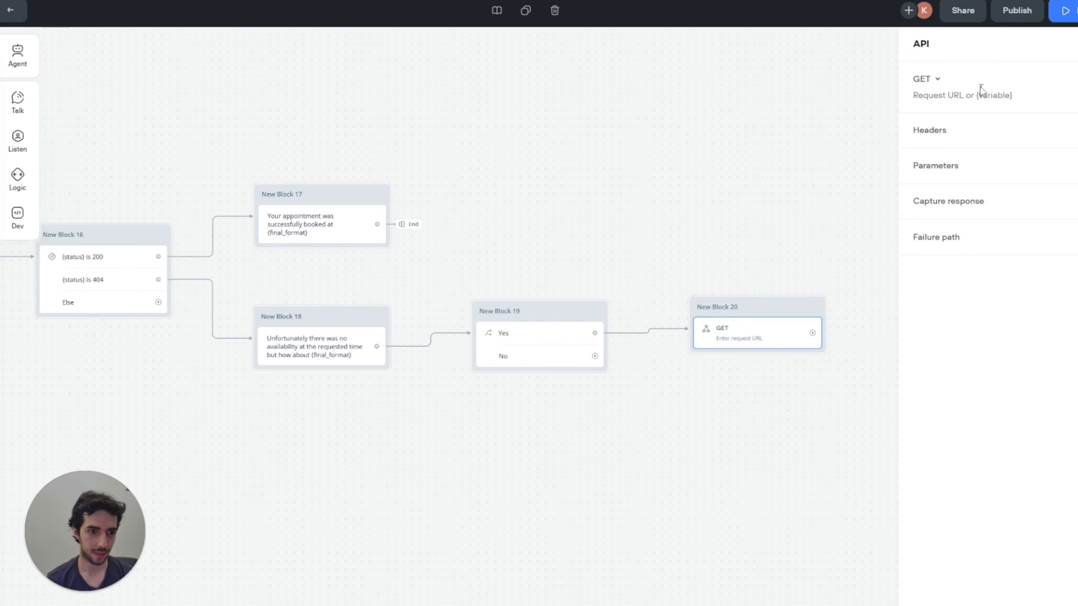
{"action": "left_click", "coordinate": [975, 98]}
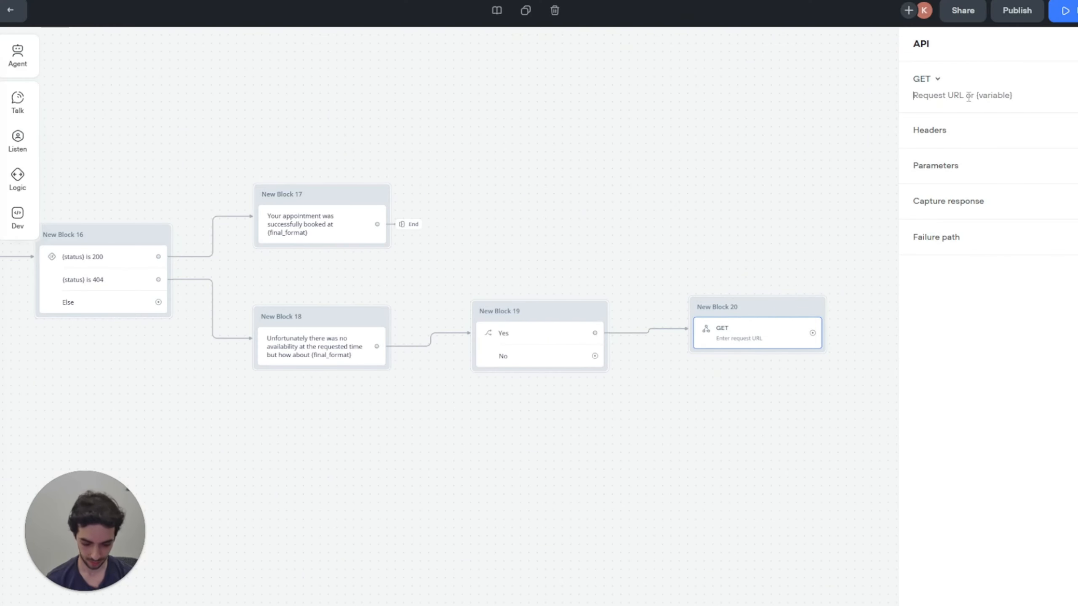
Step: Paste the Make webhook address as the request URL and add parameter first slot id = {first_slot_id}
{"action": "key", "text": "ctrl+v"}
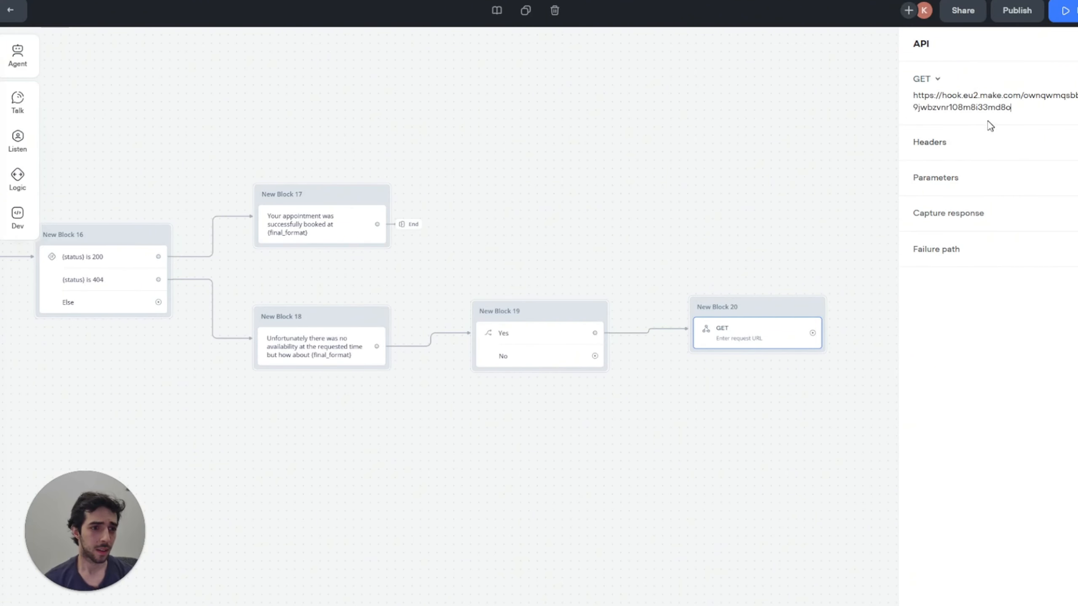
{"action": "left_click", "coordinate": [989, 189]}
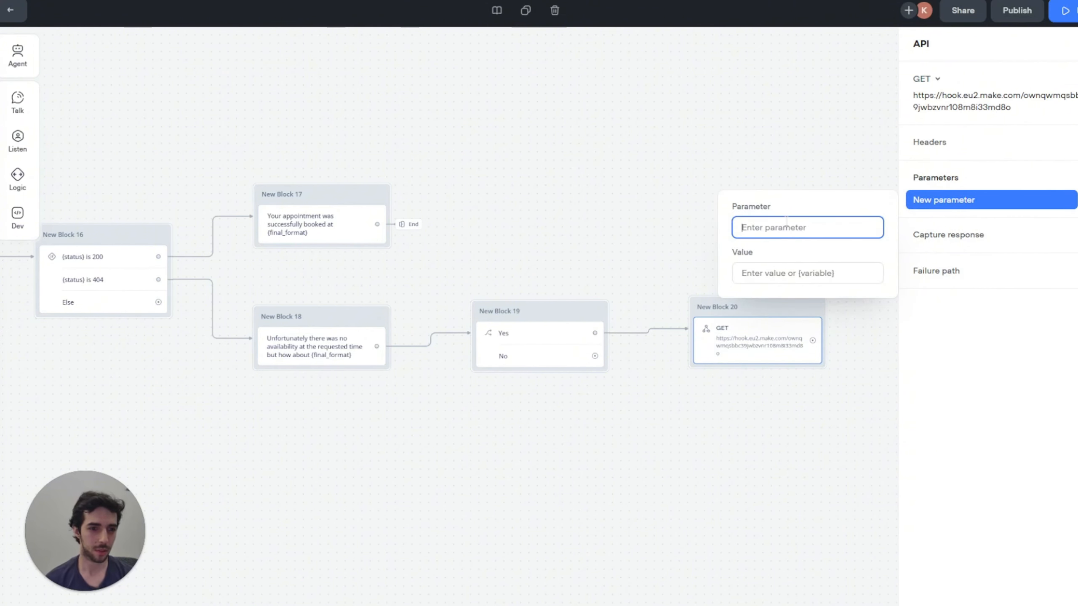
{"action": "type", "text": "first slot id"}
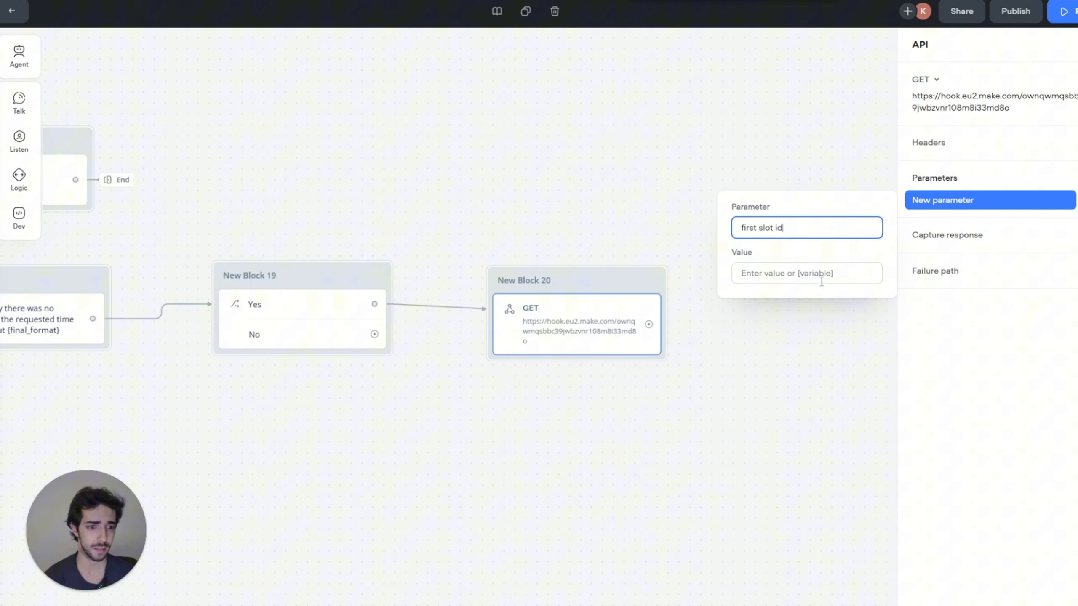
{"action": "left_click", "coordinate": [825, 280]}
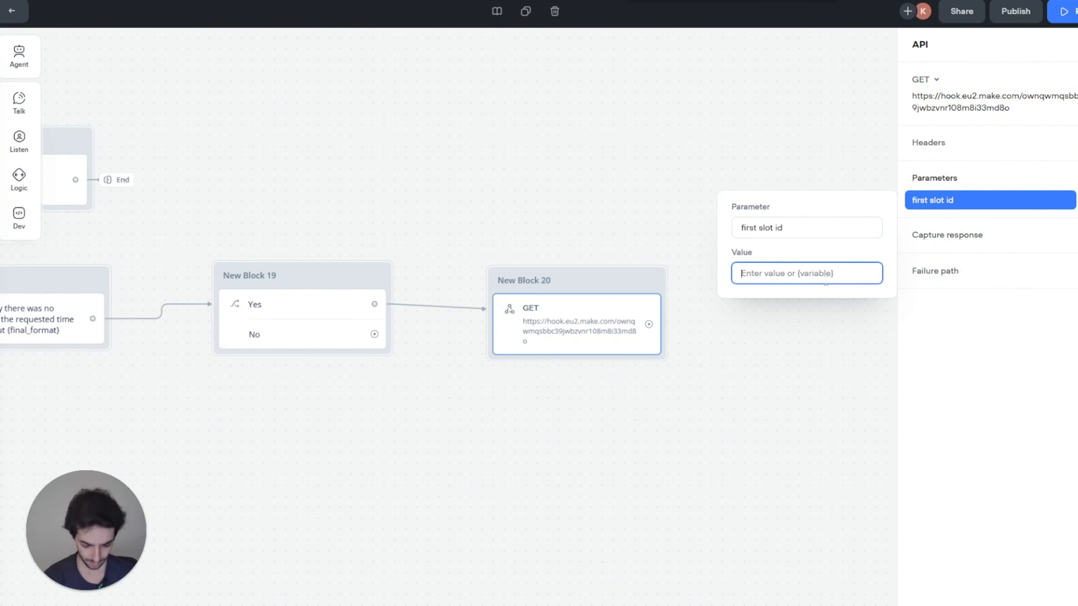
{"action": "type", "text": "{fir"}
{"action": "key", "text": "Return"}
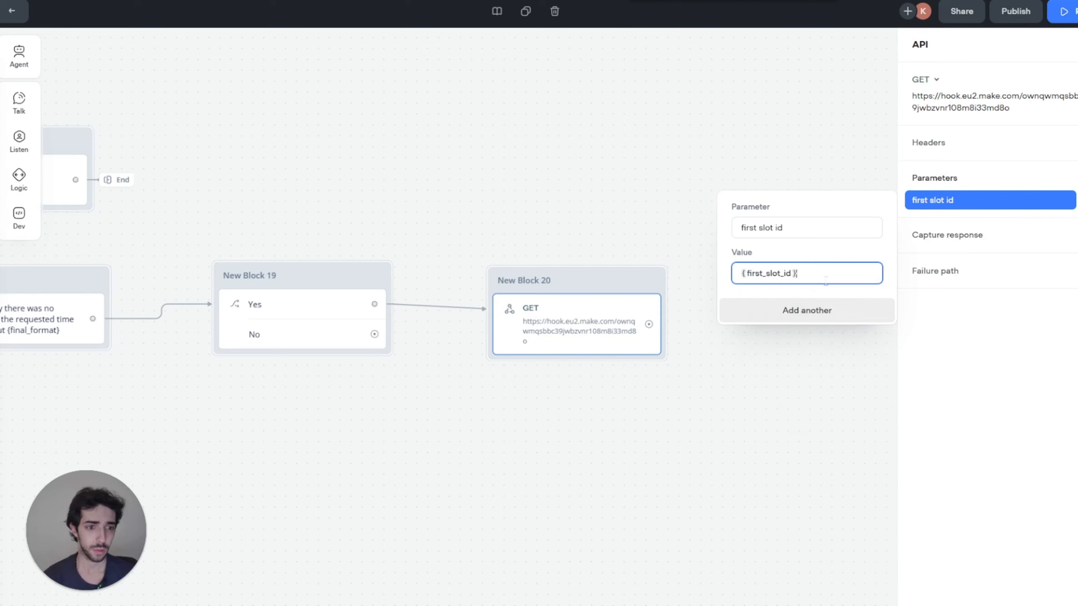
{"action": "left_click", "coordinate": [810, 315]}
Step: Add a second slot id parameter mapped to {second_slot_id}
{"action": "type", "text": "sec"}
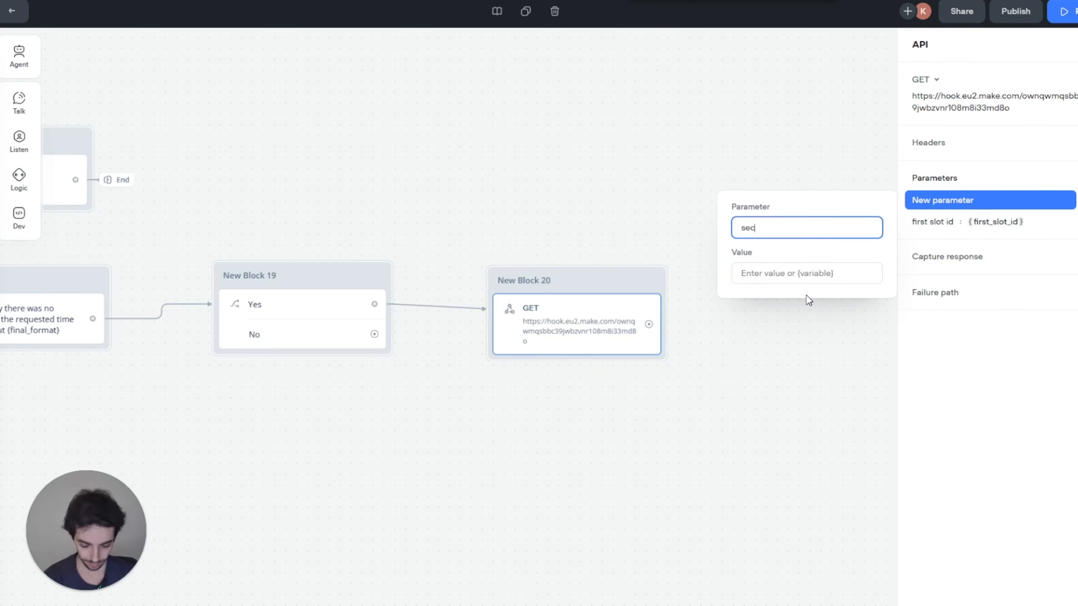
{"action": "type", "text": "ond slot it"}
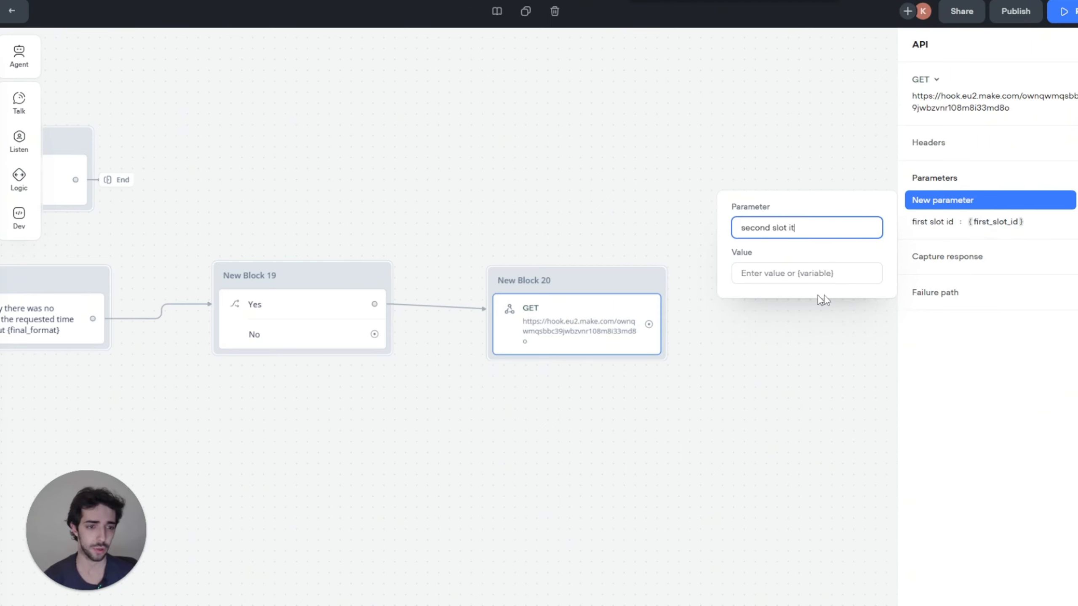
{"action": "left_click", "coordinate": [835, 276]}
{"action": "type", "text": "{"}
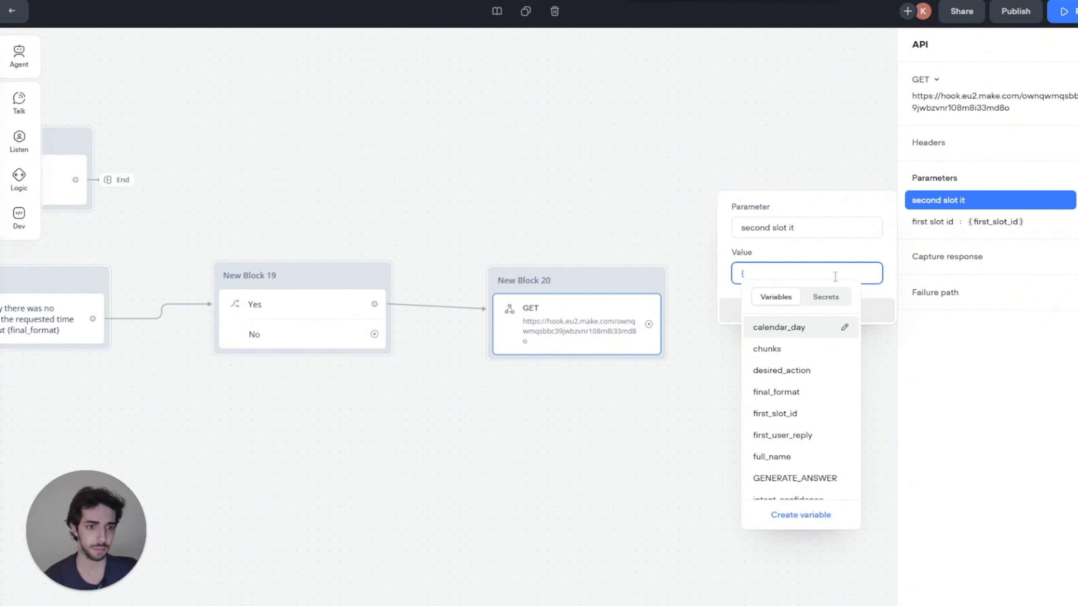
{"action": "type", "text": "seco"}
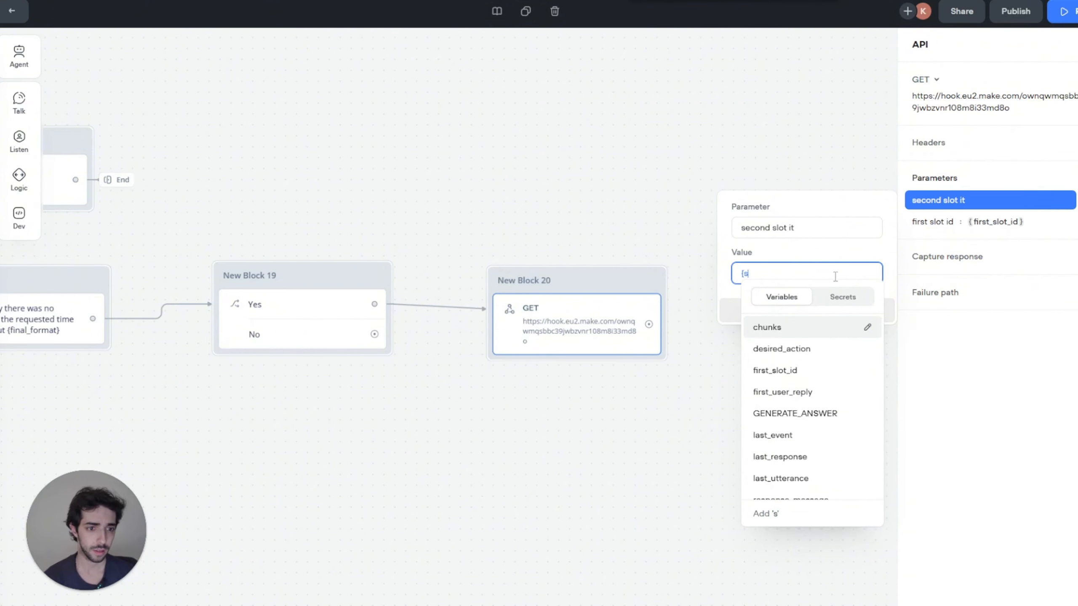
{"action": "key", "text": "Return"}
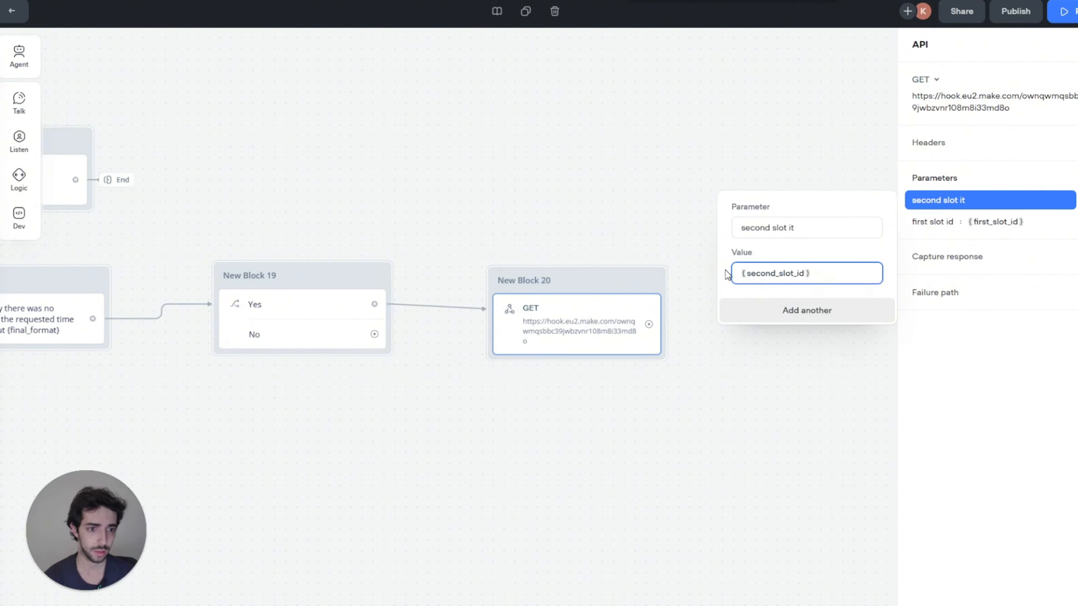
{"action": "left_click", "coordinate": [822, 230]}
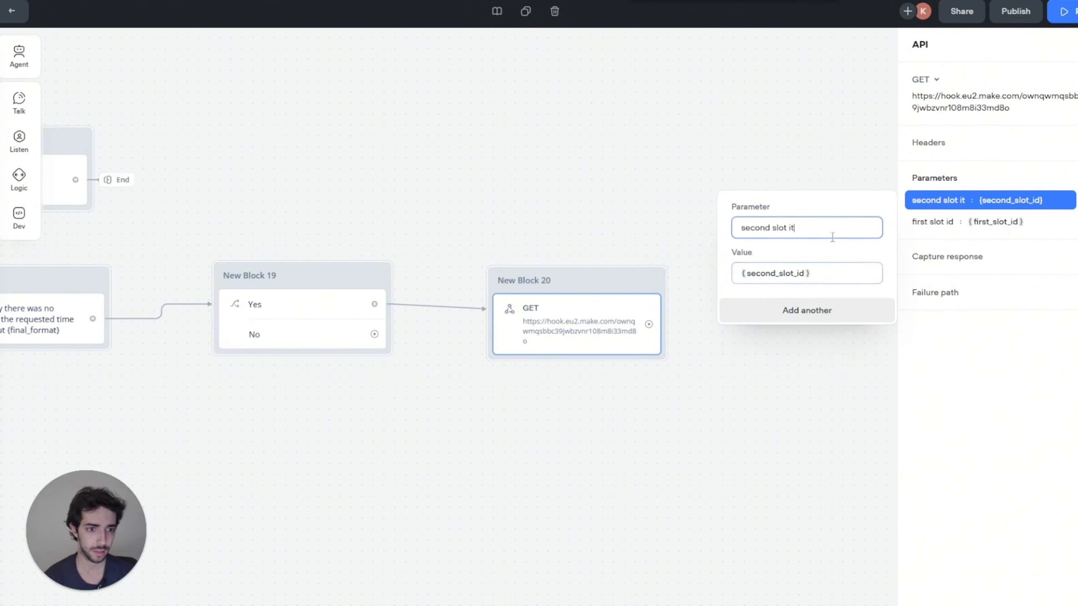
{"action": "left_click", "coordinate": [789, 320]}
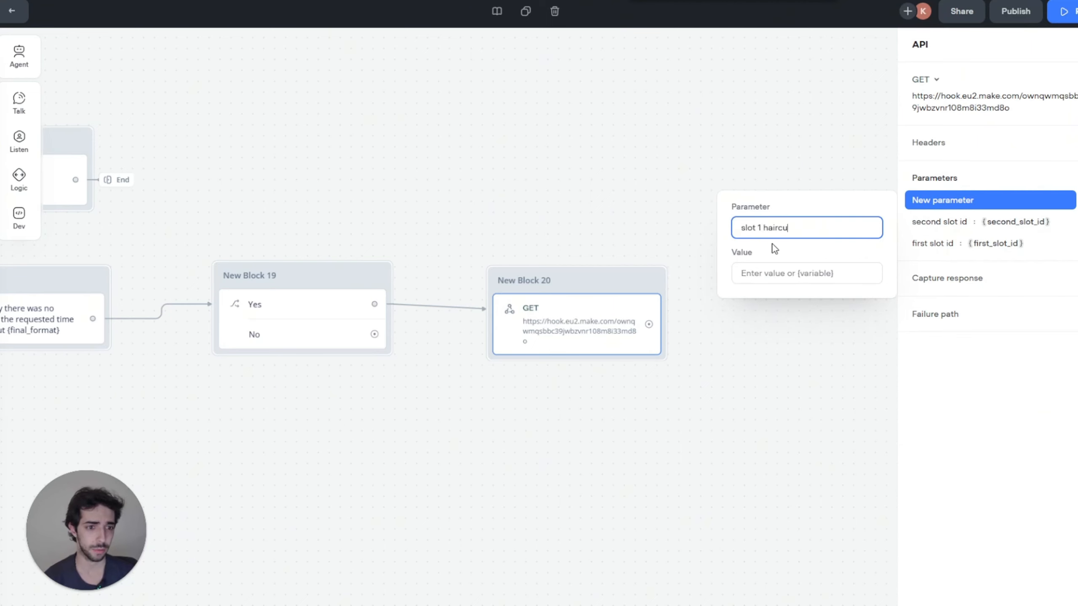
Step: Add slot 1 haircut and slot 1 coloring parameters mapped to {slot_1_haircut} and {slot_1_coloring}
{"action": "left_click", "coordinate": [782, 274]}
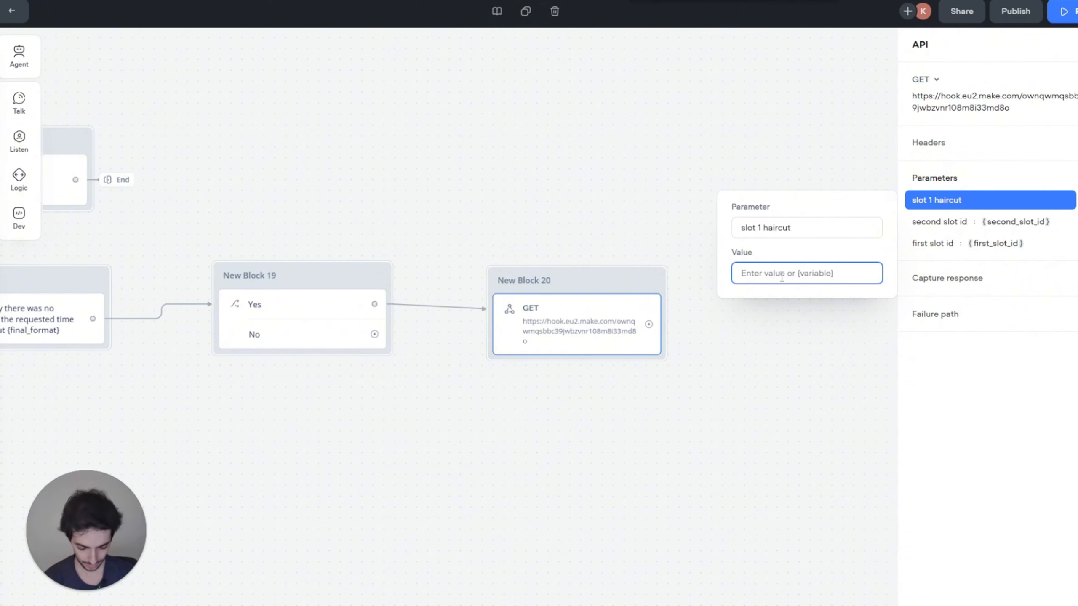
{"action": "type", "text": "{slot"}
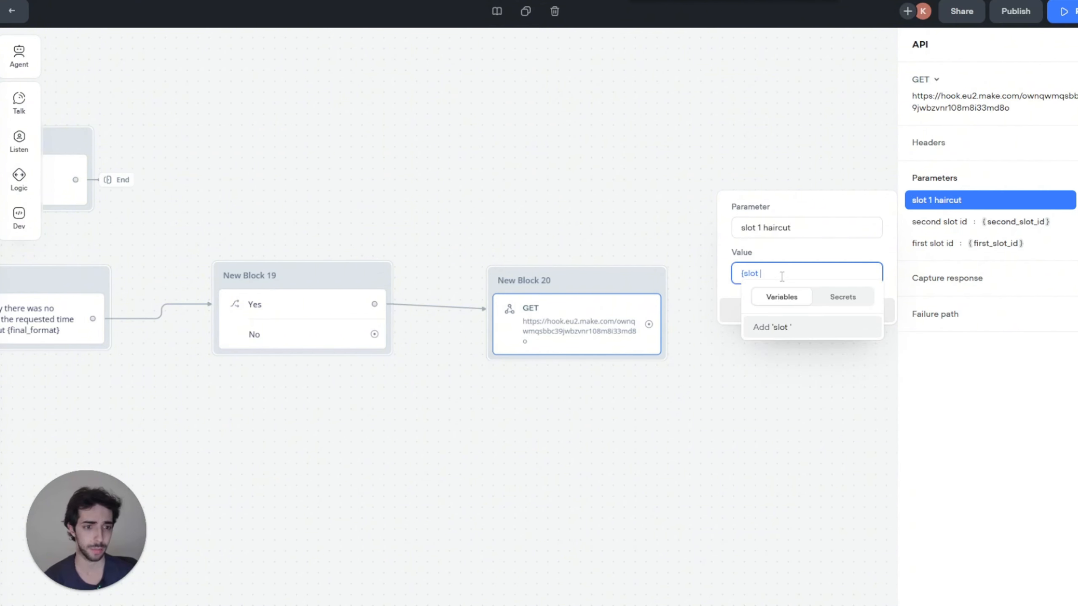
{"action": "key", "text": "Down"}
{"action": "key", "text": "Down"}
{"action": "key", "text": "Down"}
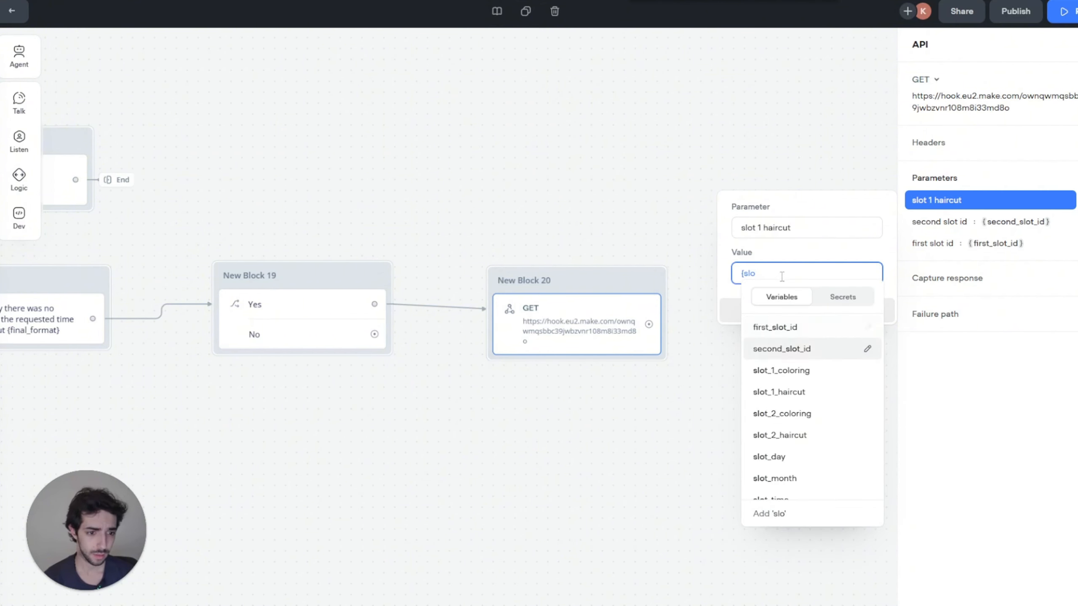
{"action": "key", "text": "Return"}
{"action": "left_click", "coordinate": [789, 310]}
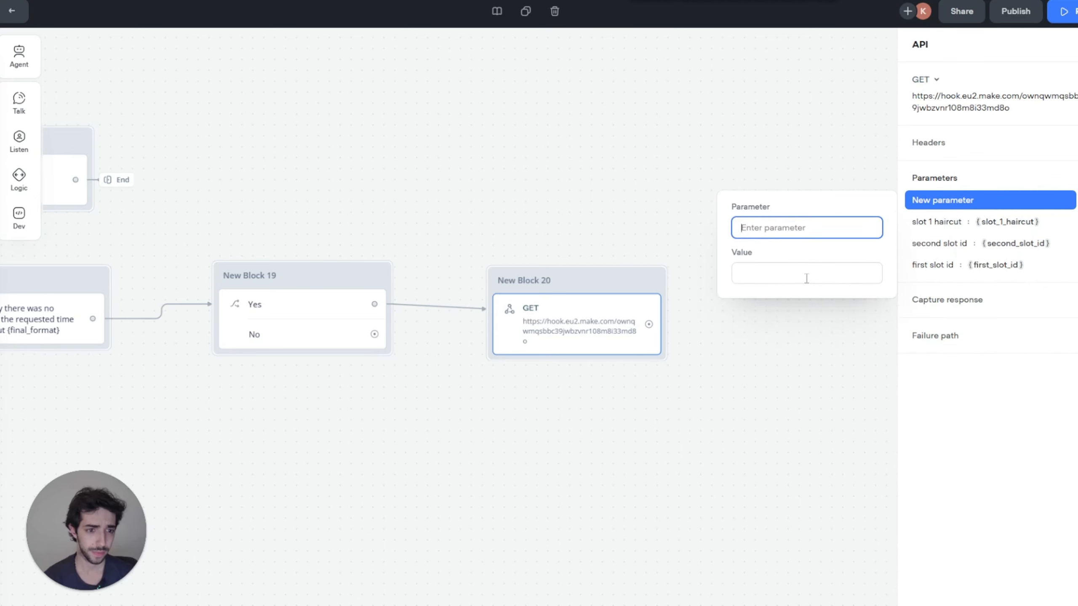
{"action": "type", "text": "slot 1 coloring"}
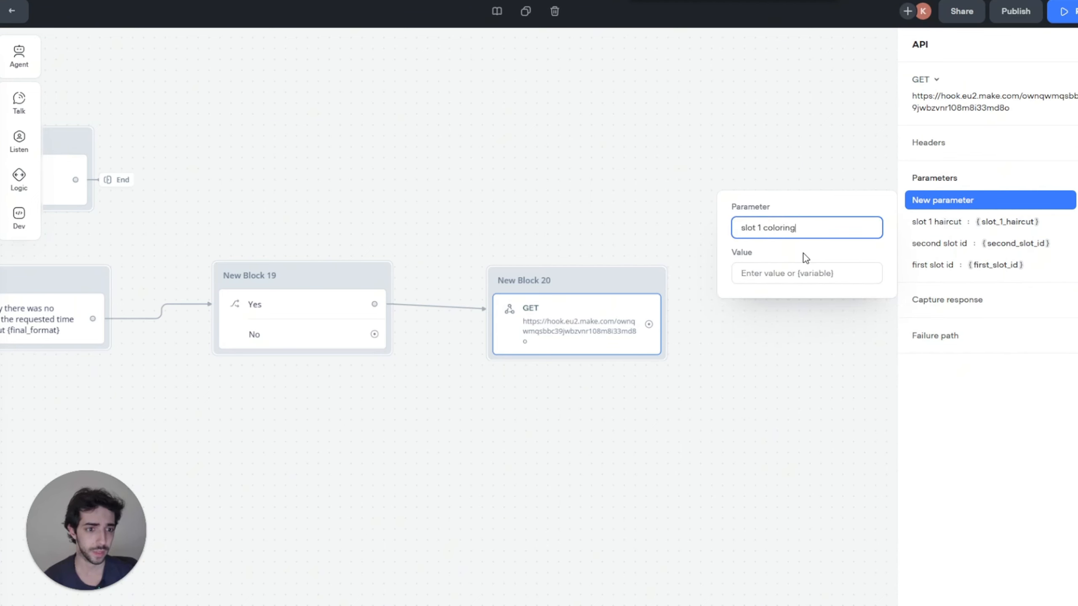
{"action": "left_click", "coordinate": [834, 274]}
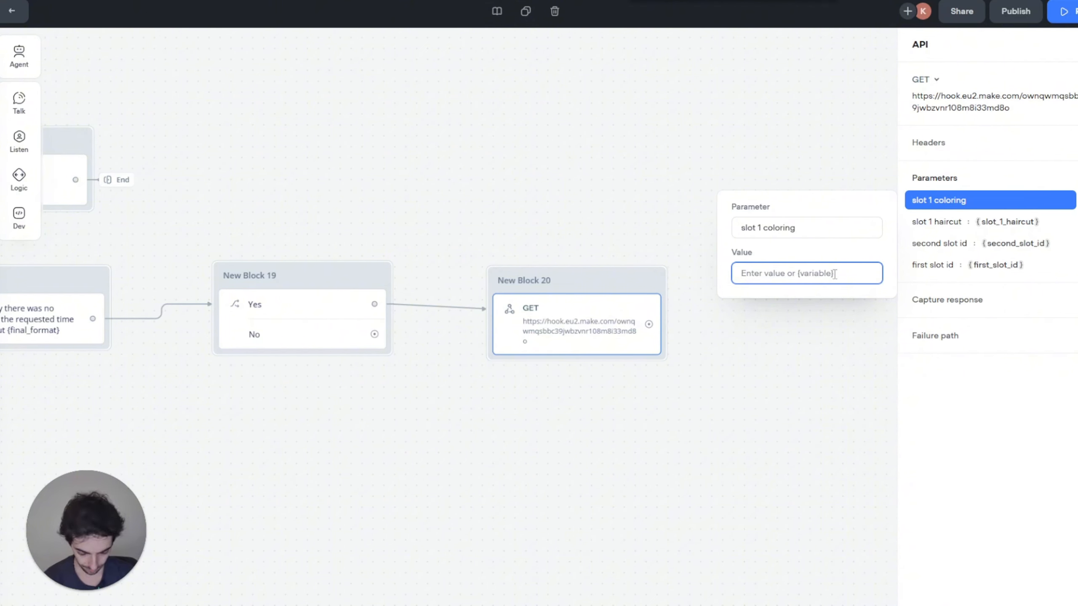
{"action": "type", "text": "{slot"}
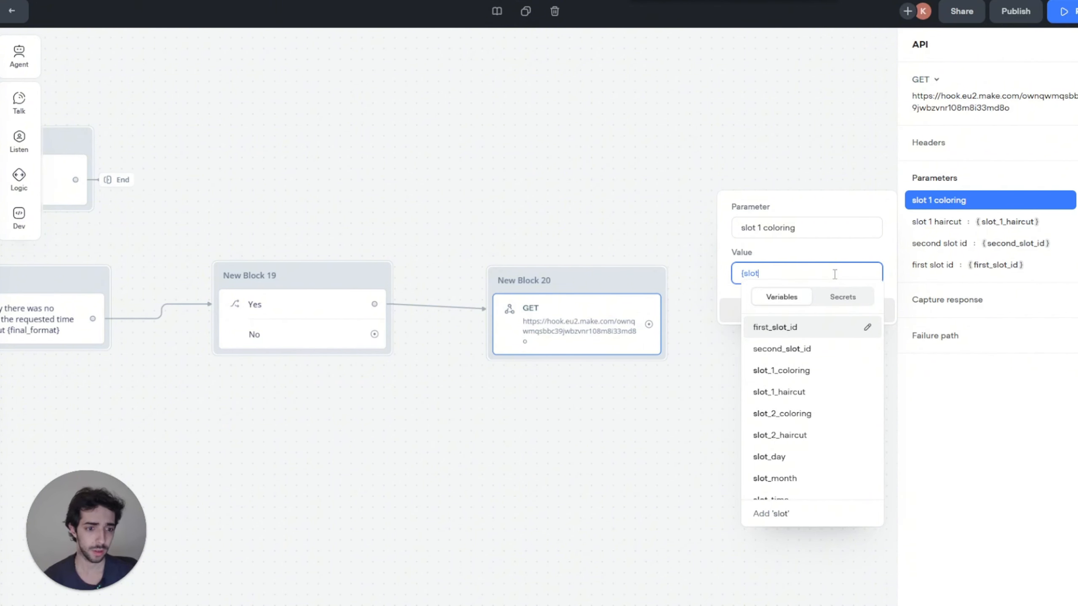
{"action": "key", "text": "Down"}
{"action": "key", "text": "Down"}
{"action": "key", "text": "Down"}
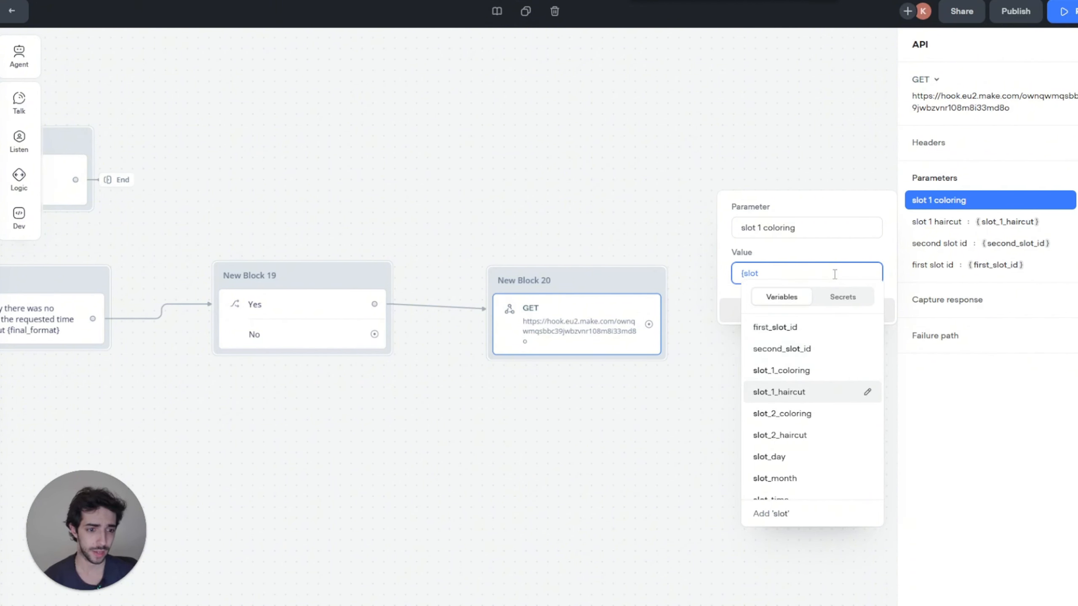
{"action": "key", "text": "Up"}
{"action": "key", "text": "Return"}
{"action": "left_click", "coordinate": [818, 310]}
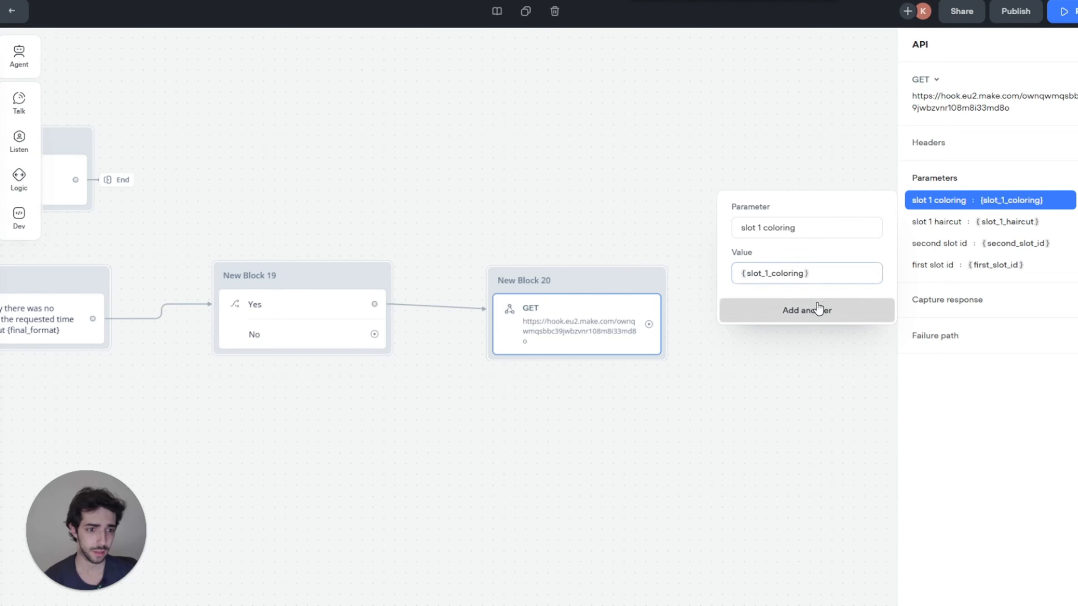
Step: Add slot 2 haircut and slot 2 coloring parameters mapped to {slot_2_haircut} and {slot_2_coloring}
{"action": "type", "text": "slot 2 haricut"}
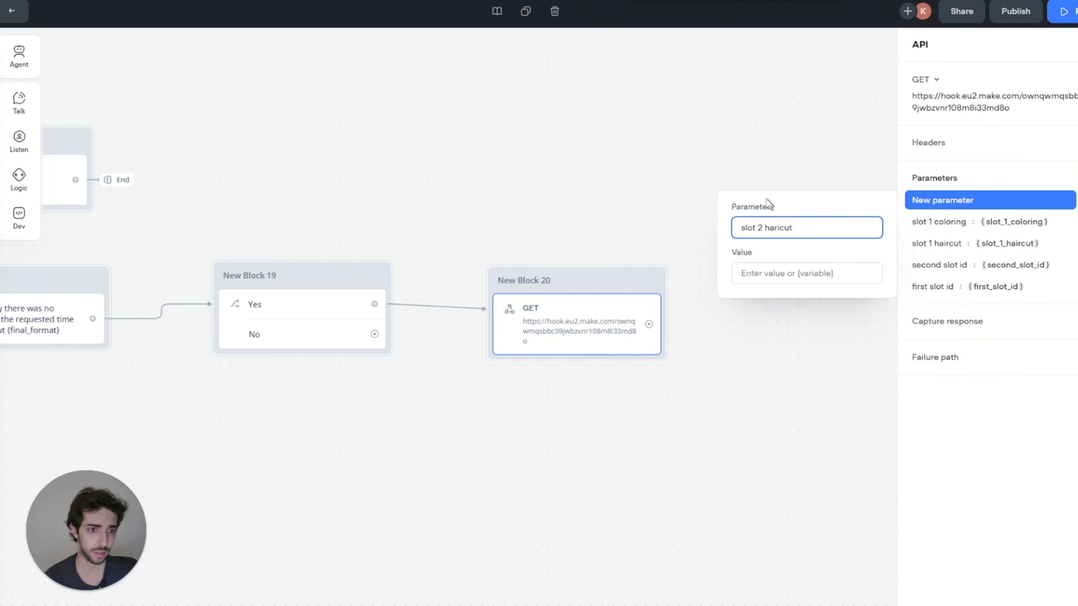
{"action": "left_click", "coordinate": [806, 273]}
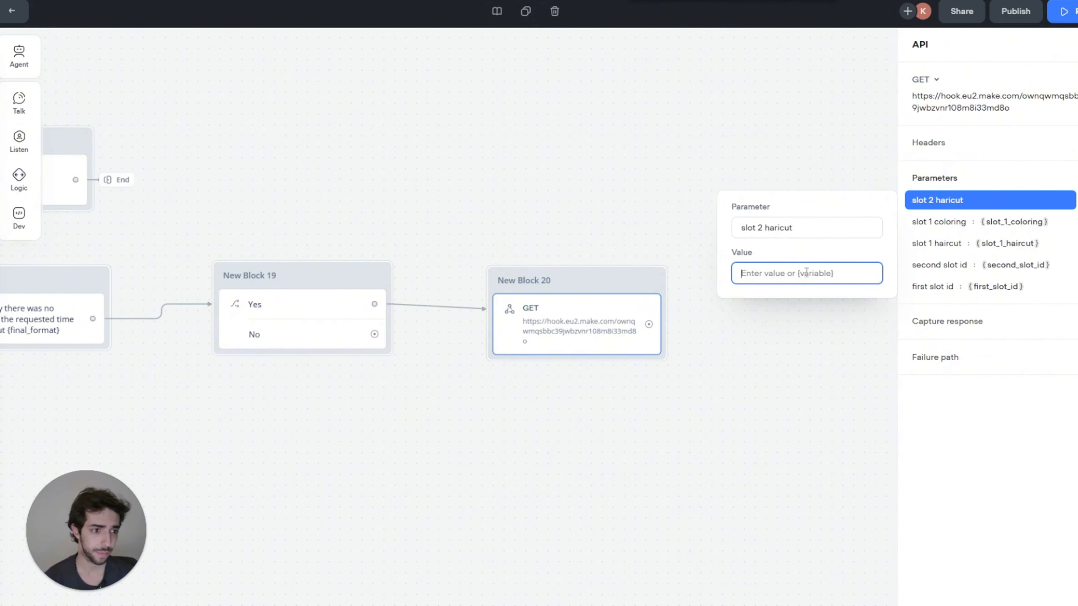
{"action": "type", "text": "{{"}
{"action": "key", "text": "BackSpace"}
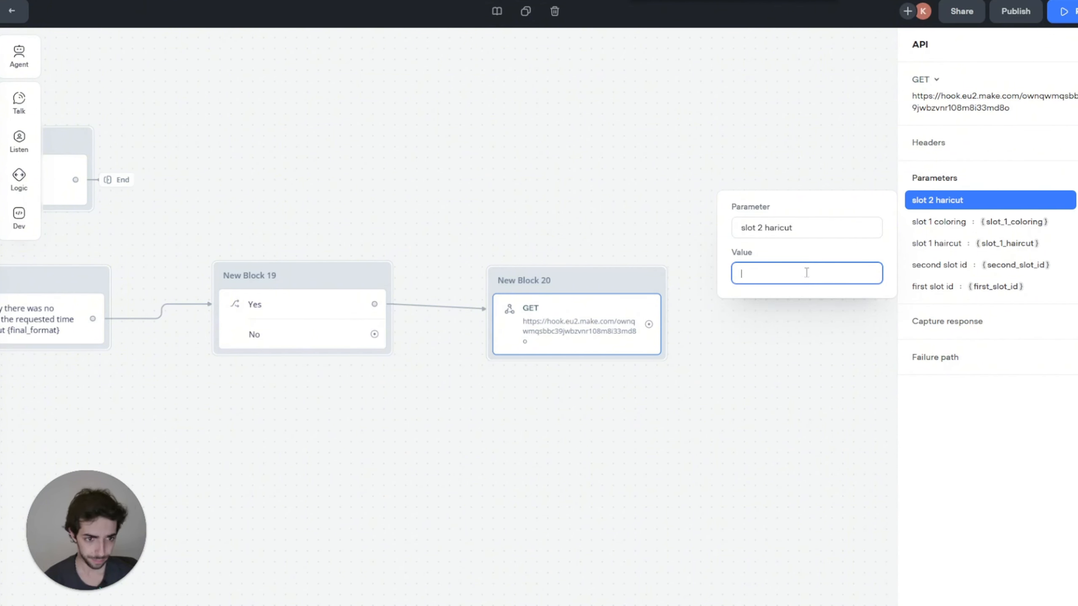
{"action": "key", "text": "BackSpace"}
{"action": "type", "text": "{slot 2"}
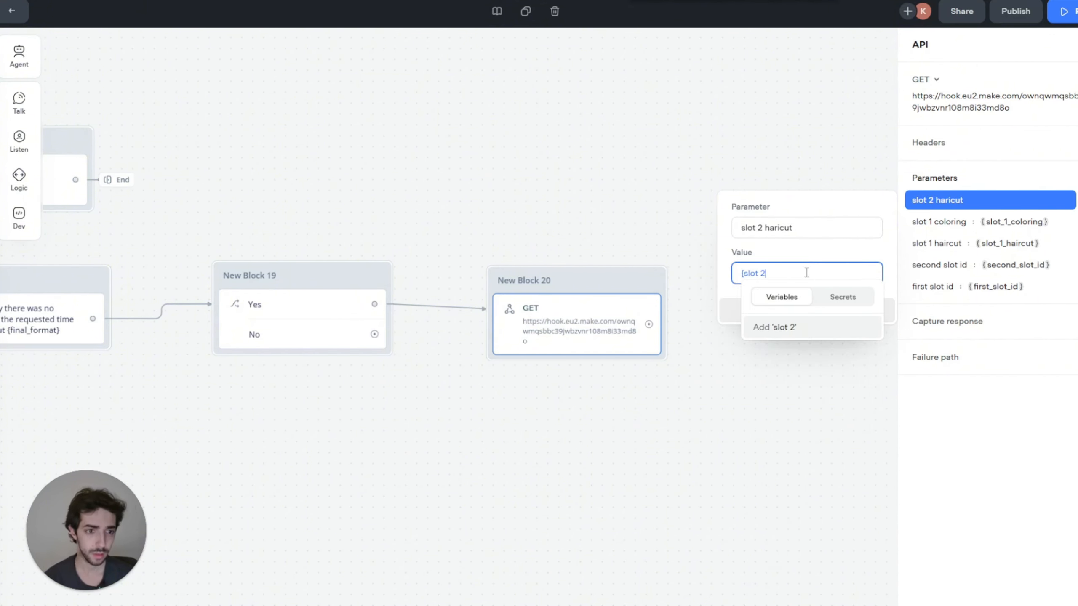
{"action": "key", "text": "BackSpace"}
{"action": "key", "text": "BackSpace"}
{"action": "key", "text": "Down"}
{"action": "key", "text": "Down"}
{"action": "key", "text": "Down"}
{"action": "key", "text": "Down"}
{"action": "key", "text": "Down"}
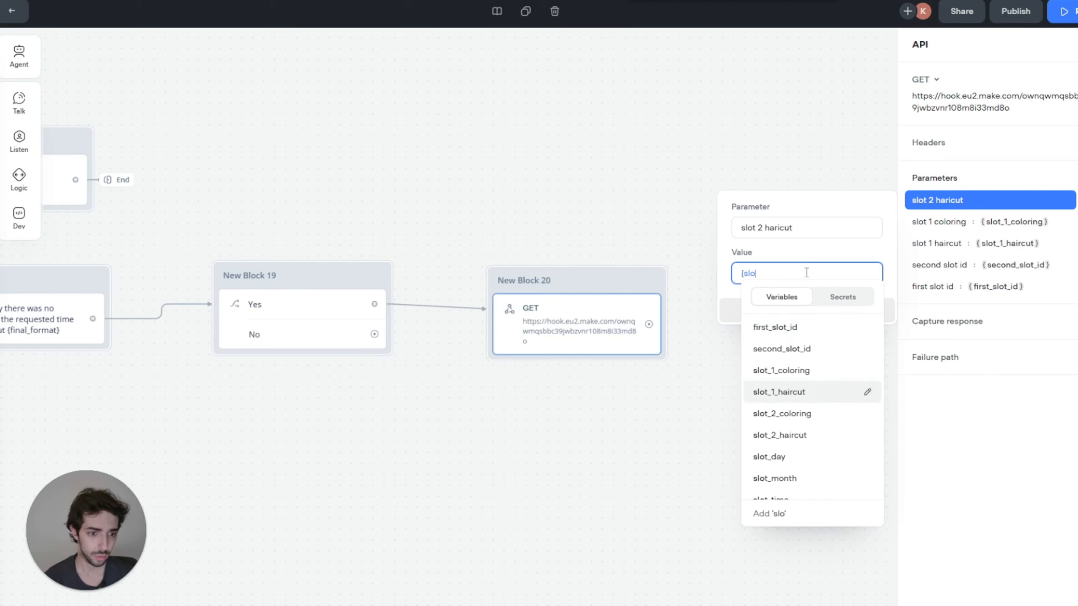
{"action": "key", "text": "Return"}
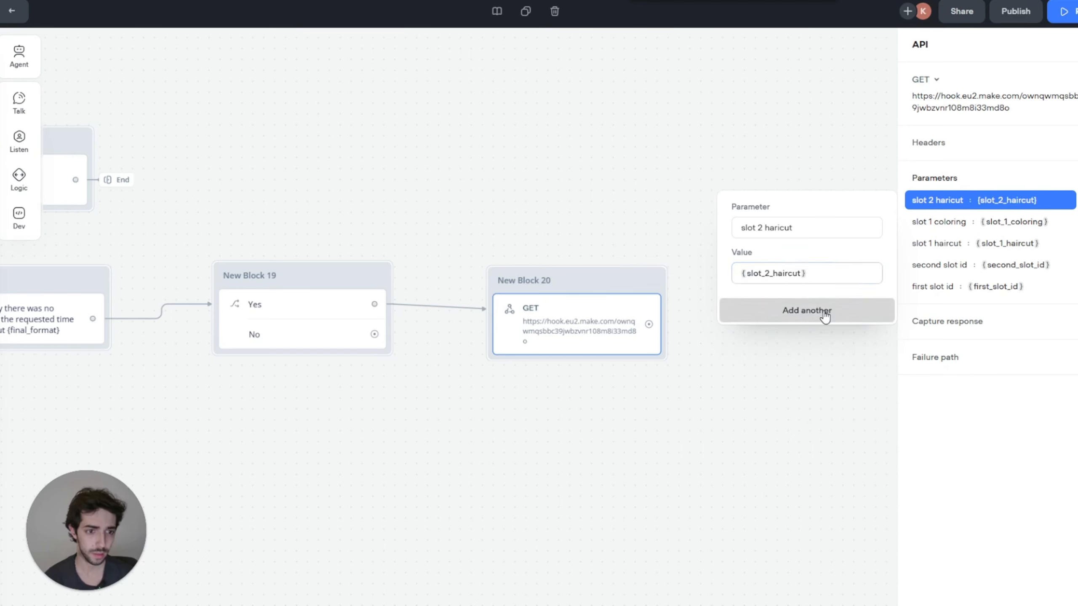
{"action": "left_click", "coordinate": [828, 311]}
{"action": "type", "text": "slot 2 coloring"}
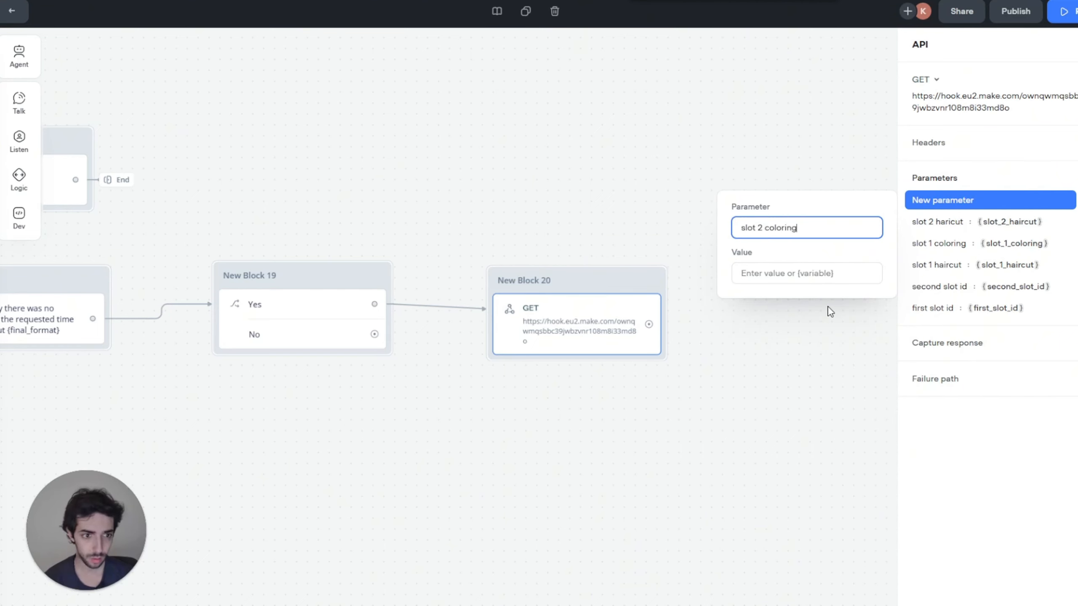
{"action": "left_click", "coordinate": [850, 267]}
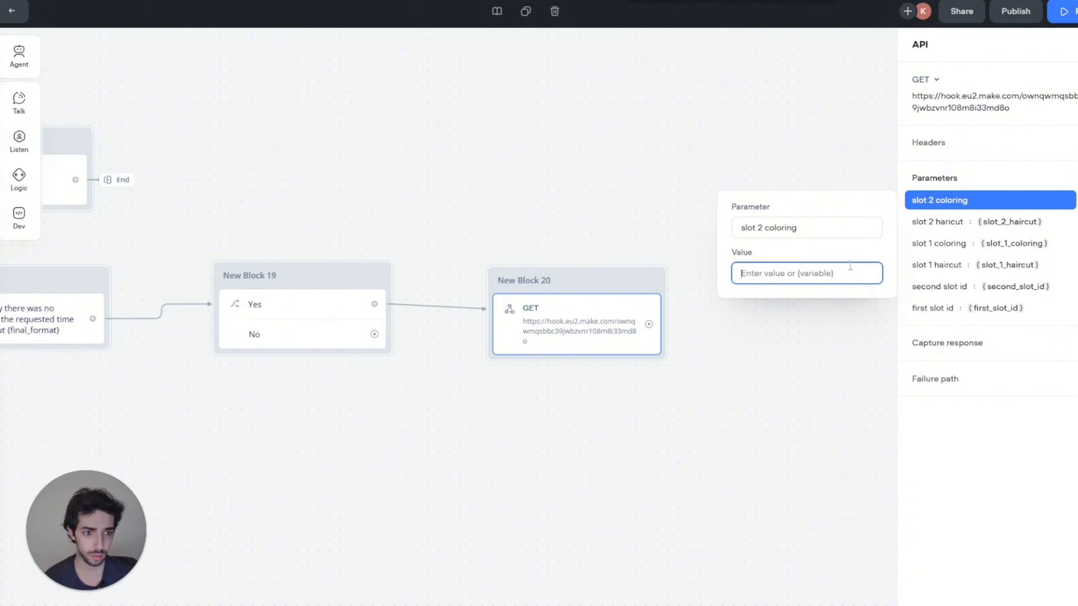
{"action": "type", "text": "{sl"}
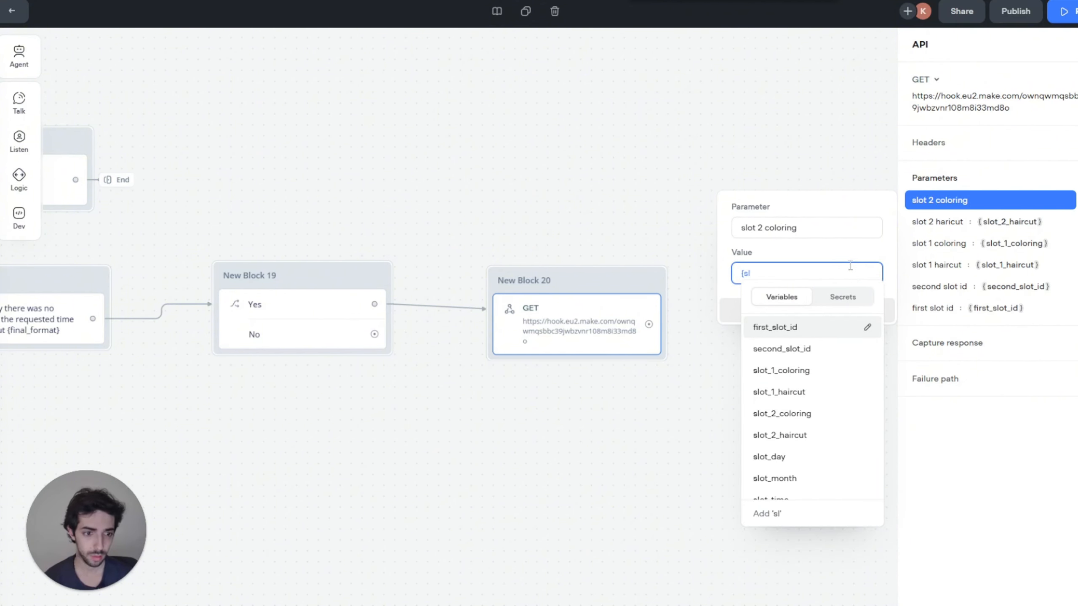
{"action": "key", "text": "Down"}
{"action": "key", "text": "Down"}
{"action": "key", "text": "Down"}
{"action": "key", "text": "Down"}
{"action": "key", "text": "Return"}
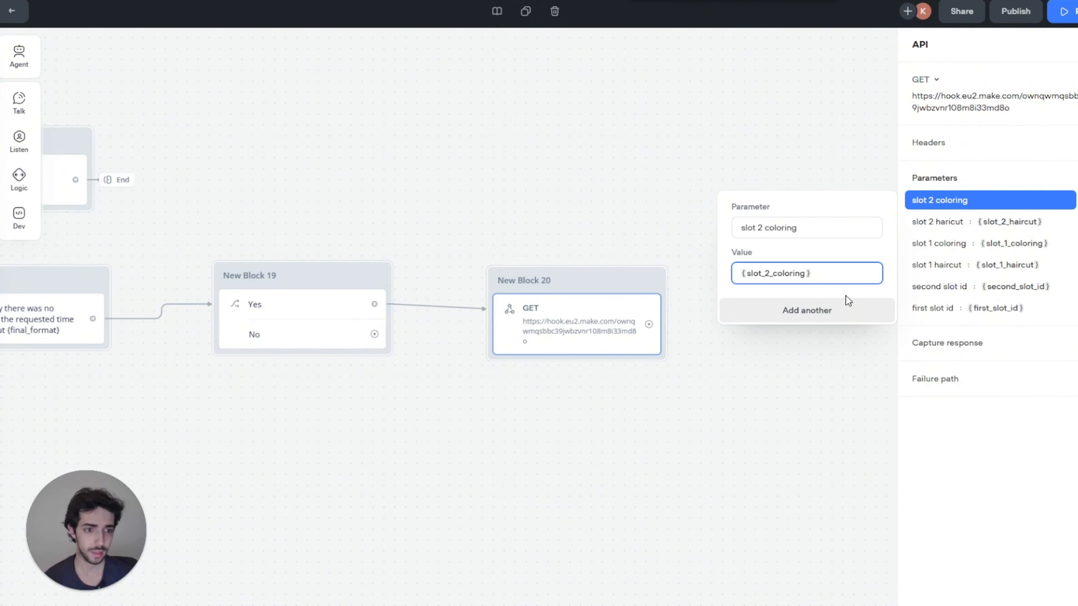
{"action": "left_click", "coordinate": [847, 308]}
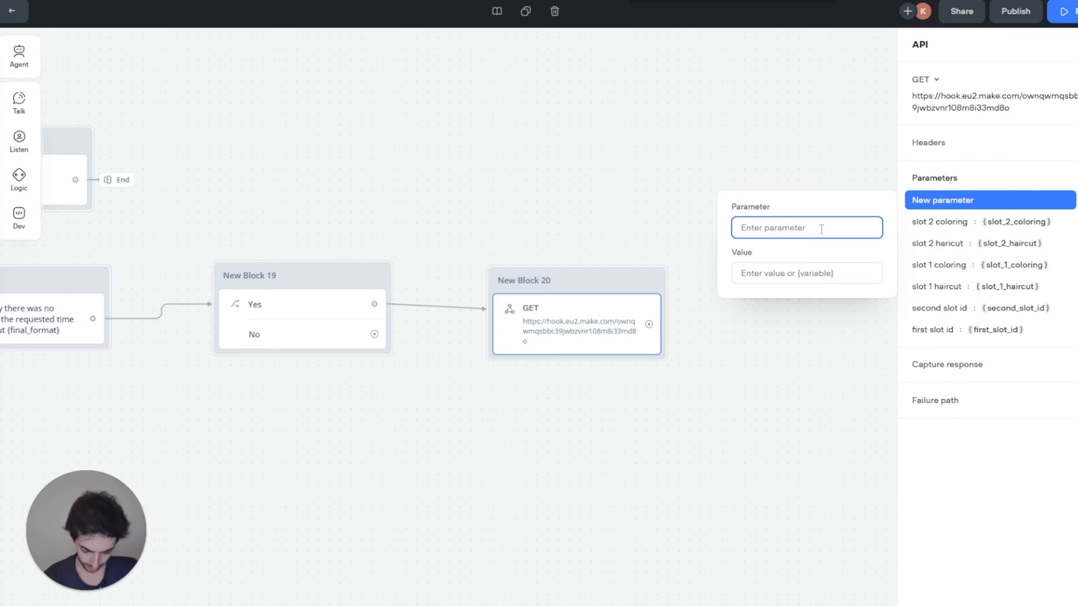
Step: Add a service type parameter mapped to {response_service_type}
{"action": "type", "text": "service type"}
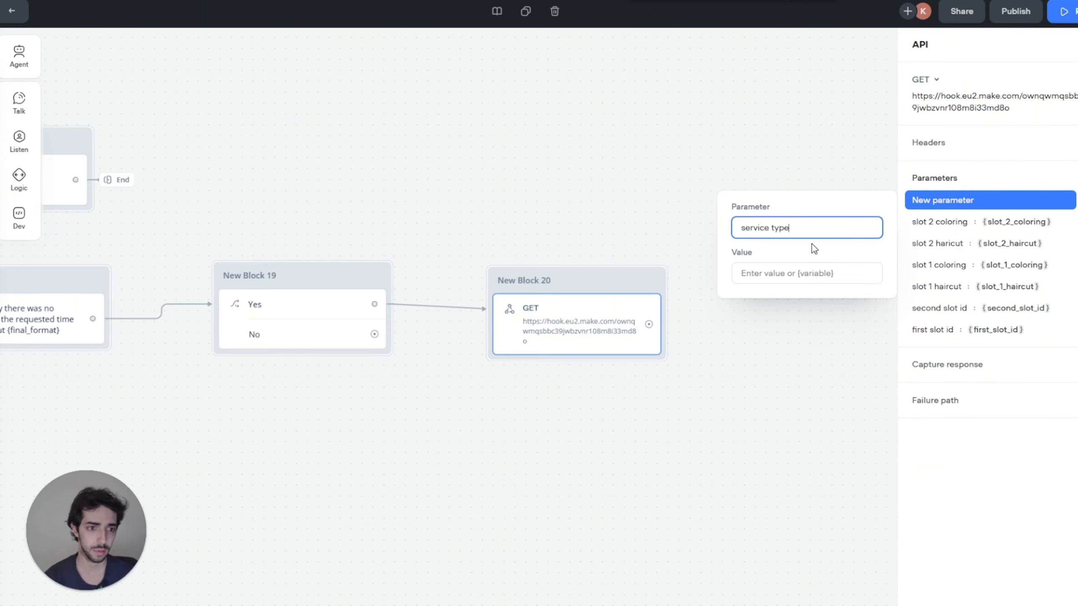
{"action": "left_click", "coordinate": [807, 273]}
{"action": "type", "text": "{res"}
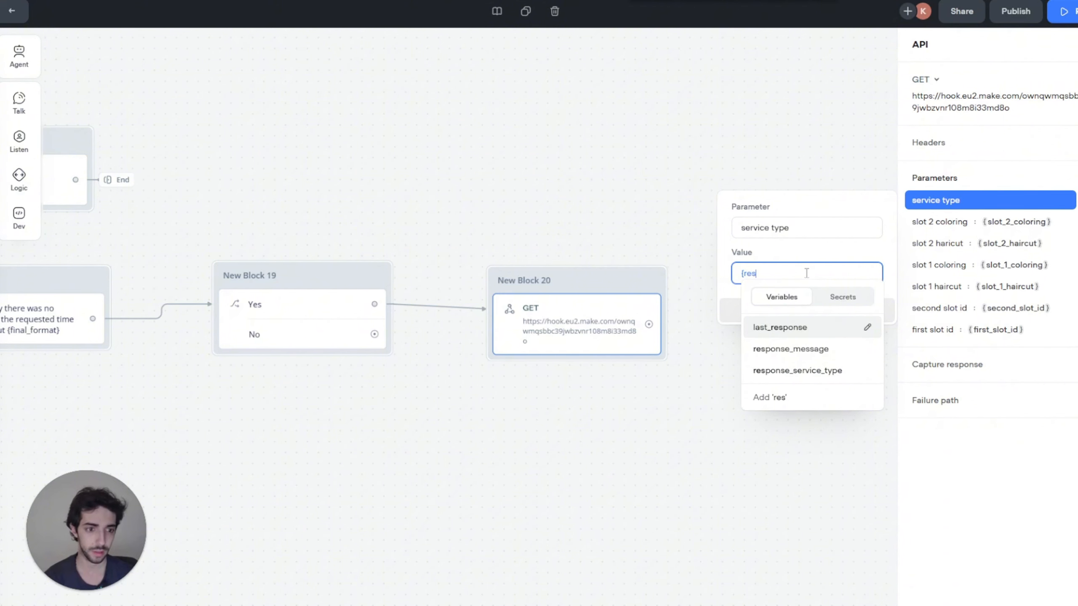
{"action": "key", "text": "Down"}
{"action": "key", "text": "Down"}
{"action": "key", "text": "Return"}
{"action": "left_click", "coordinate": [829, 310]}
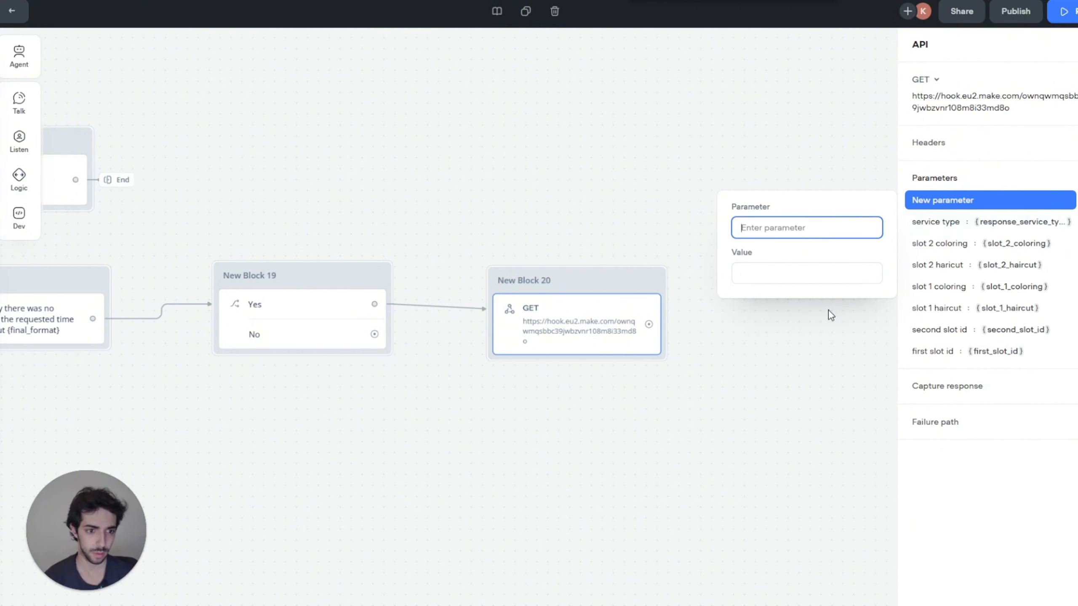
Step: Add name = {full_name} and phone number = {phone} parameters, then close the block settings
{"action": "type", "text": "f"}
{"action": "key", "text": "BackSpace"}
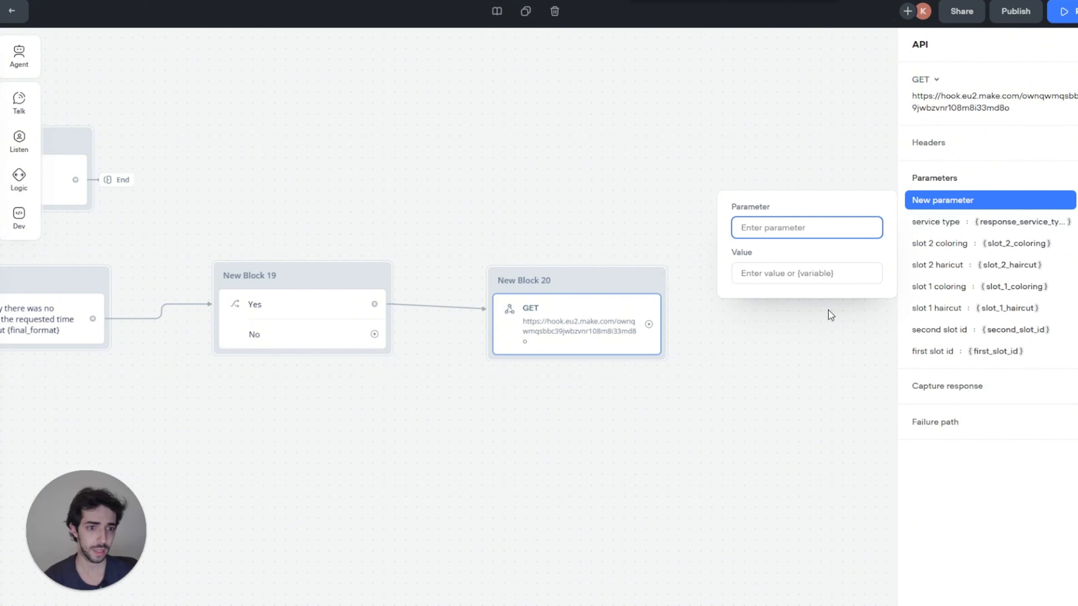
{"action": "type", "text": "nsmr="}
{"action": "key", "text": "BackSpace"}
{"action": "key", "text": "BackSpace"}
{"action": "key", "text": "BackSpace"}
{"action": "key", "text": "BackSpace"}
{"action": "key", "text": "BackSpace"}
{"action": "type", "text": "name"}
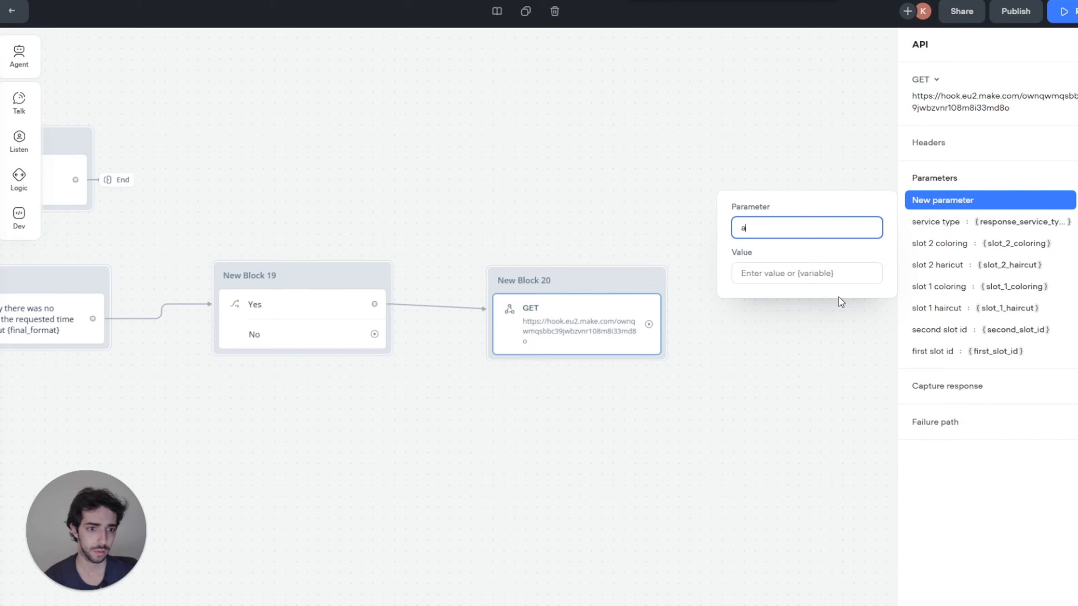
{"action": "left_click", "coordinate": [809, 279]}
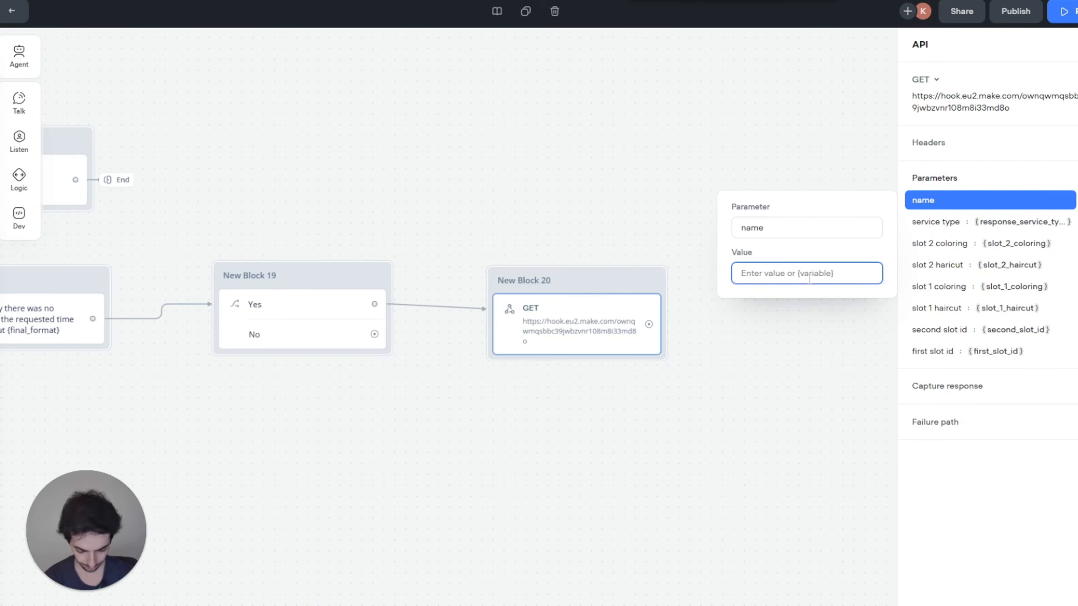
{"action": "type", "text": "{full_n"}
{"action": "key", "text": "Return"}
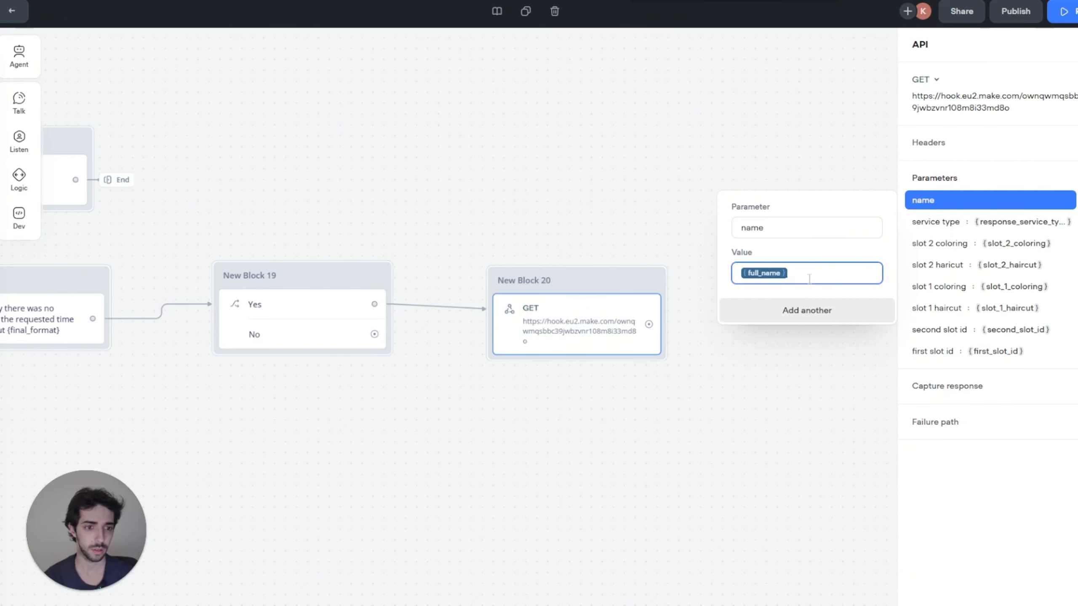
{"action": "left_click", "coordinate": [798, 310]}
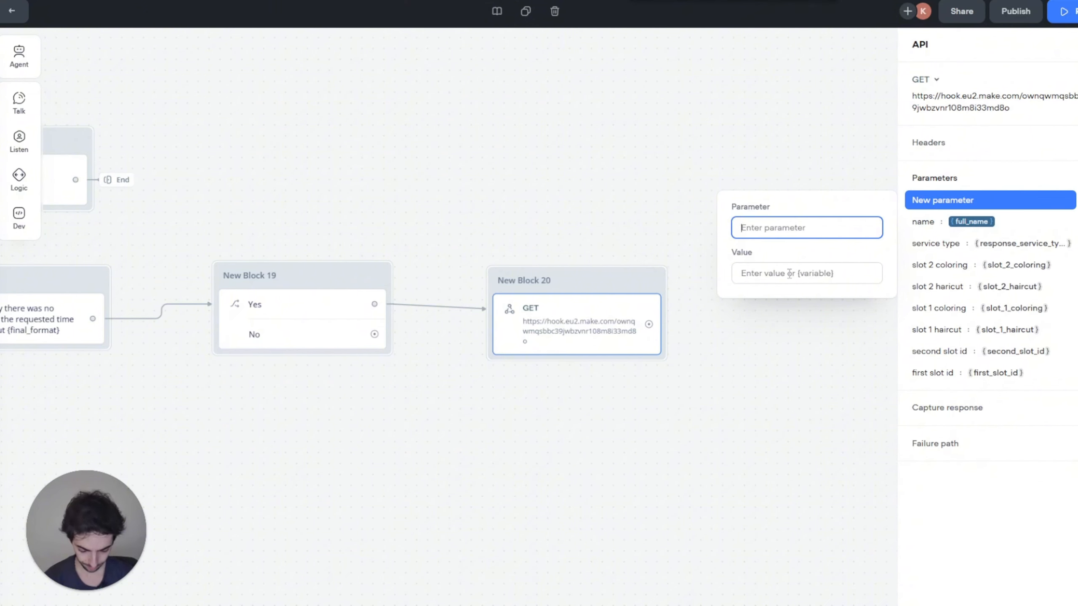
{"action": "type", "text": "phone number"}
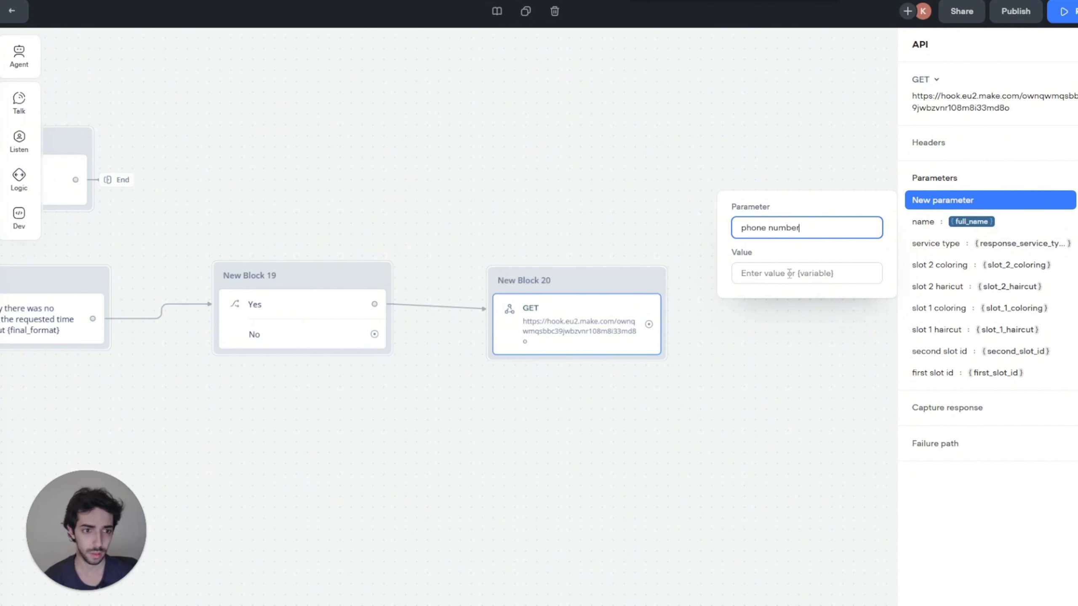
{"action": "left_click", "coordinate": [789, 273]}
{"action": "type", "text": "{"}
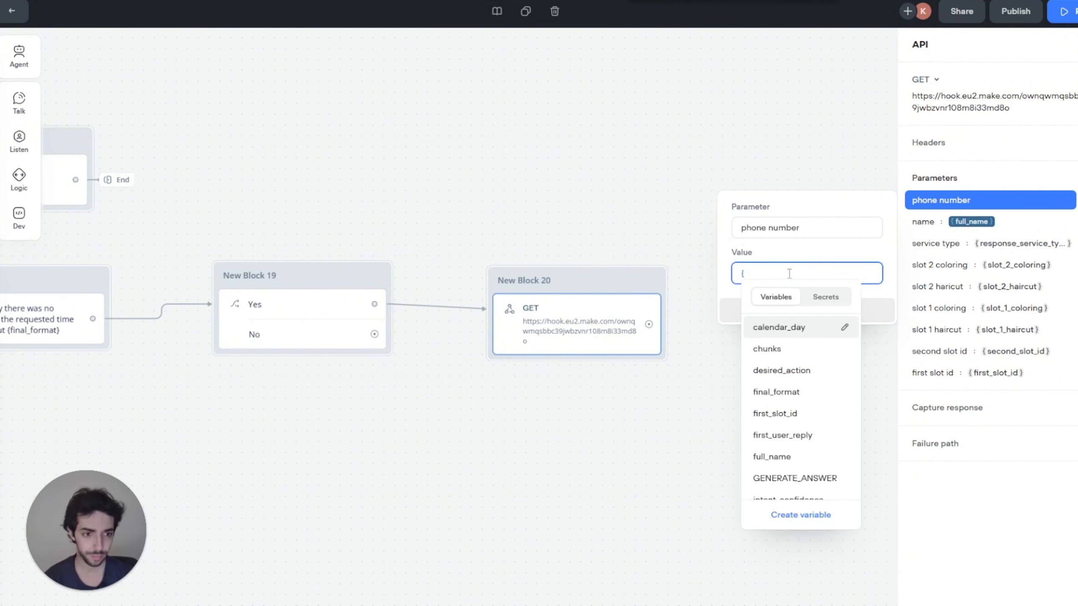
{"action": "type", "text": "phon"}
{"action": "key", "text": "Return"}
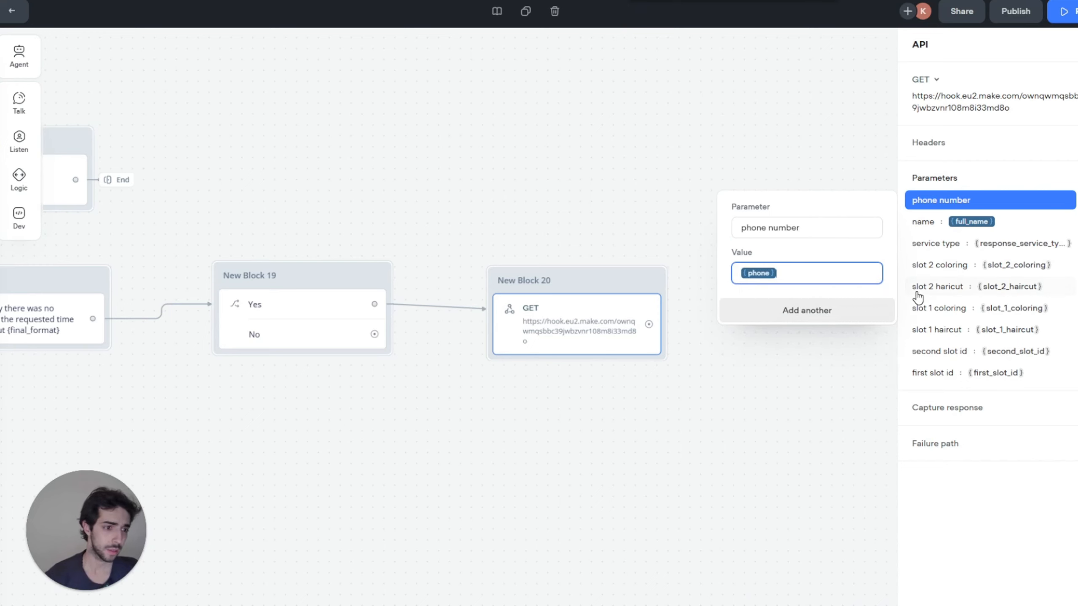
{"action": "left_click", "coordinate": [650, 203]}
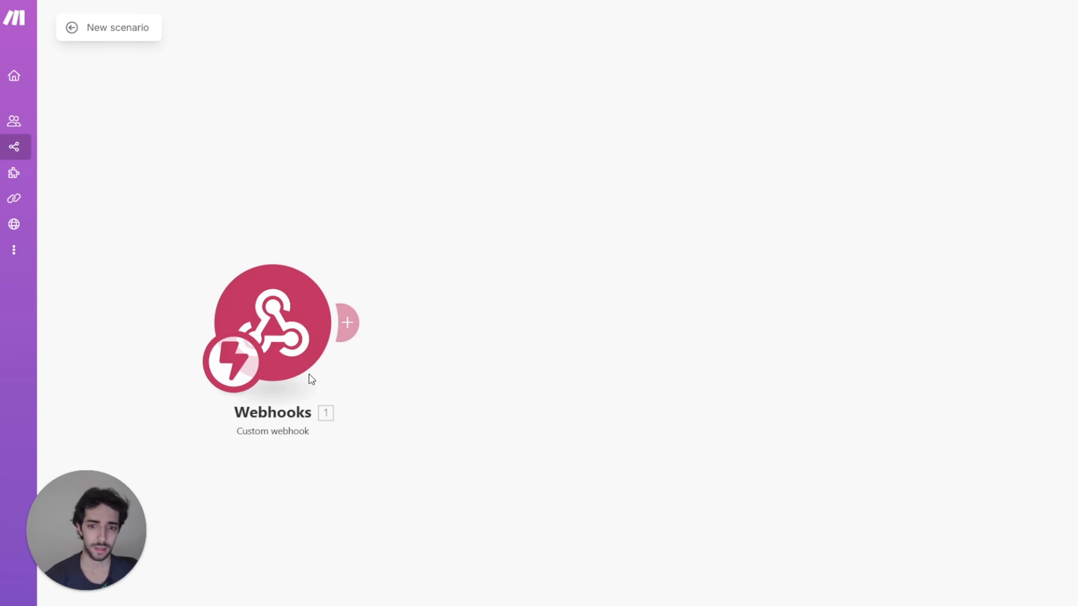
Step: Redetermine the final booking webhook's data structure from a Voiceflow test request using last values, then save
{"action": "left_click", "coordinate": [273, 313]}
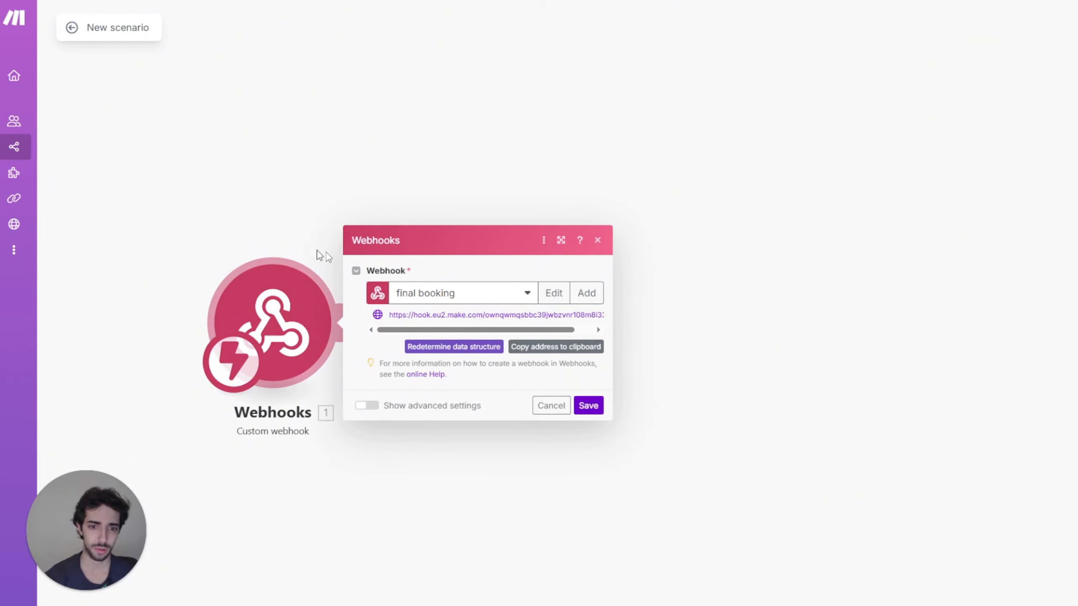
{"action": "left_click", "coordinate": [439, 350]}
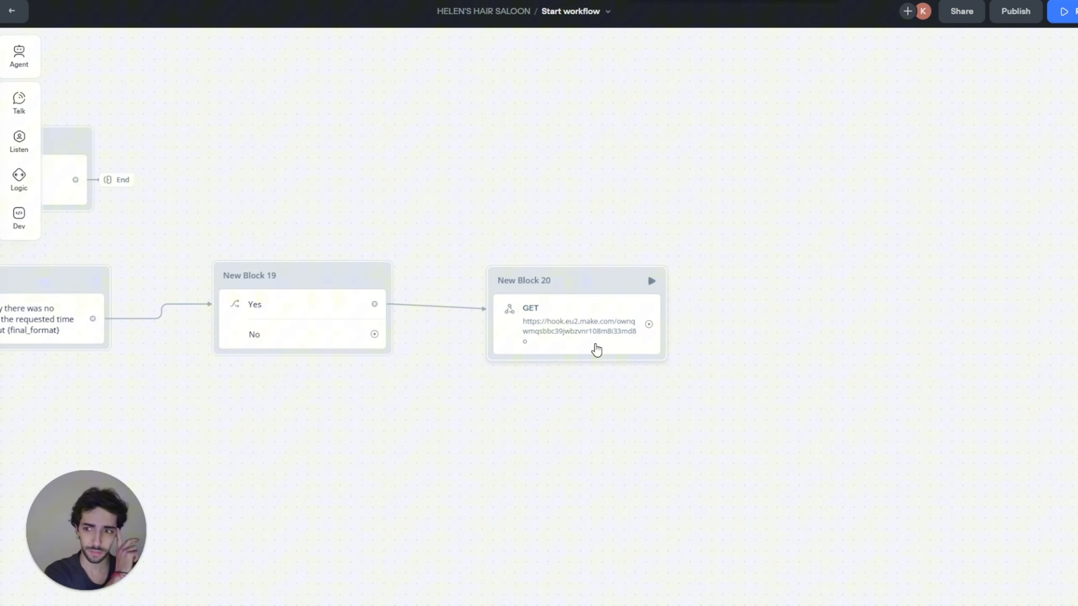
{"action": "left_click", "coordinate": [578, 296]}
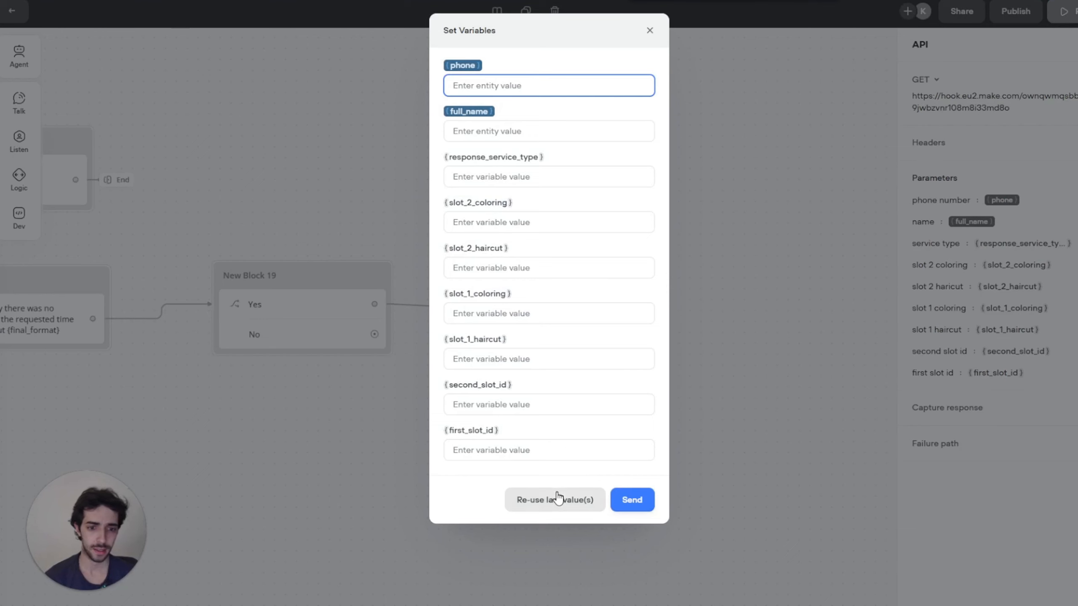
{"action": "left_click", "coordinate": [554, 500]}
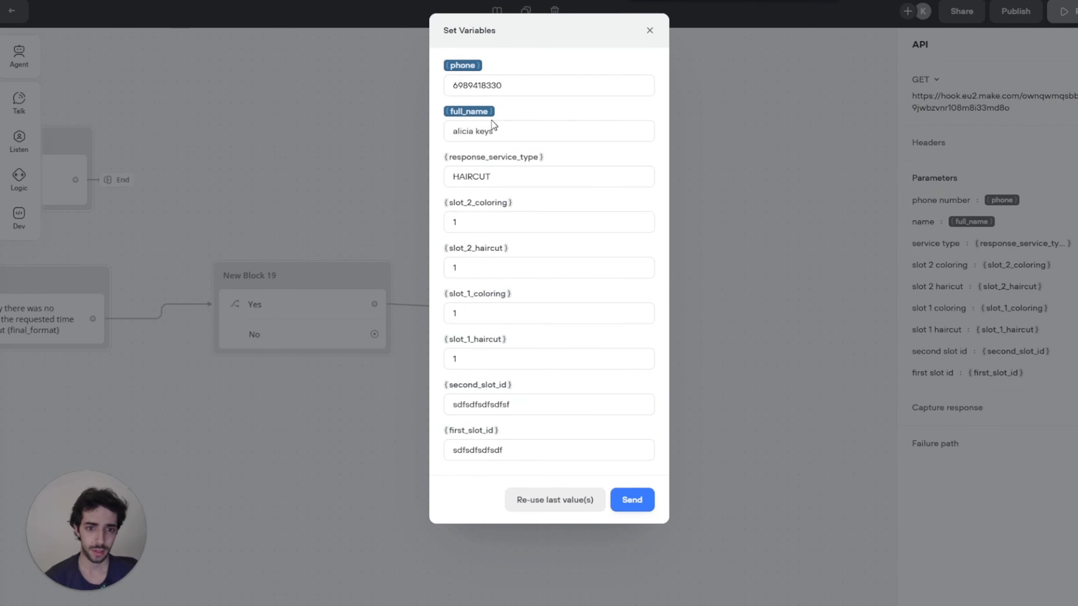
{"action": "left_click", "coordinate": [632, 499]}
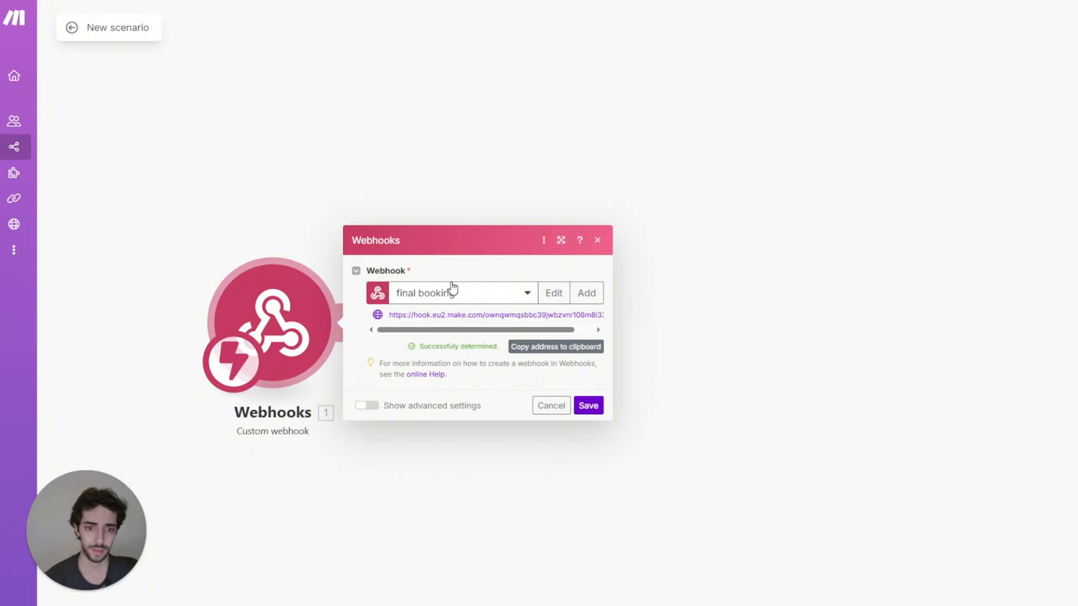
{"action": "left_click", "coordinate": [587, 406]}
{"action": "scroll", "coordinate": [252, 123], "scroll_direction": "down", "scroll_amount": 3}
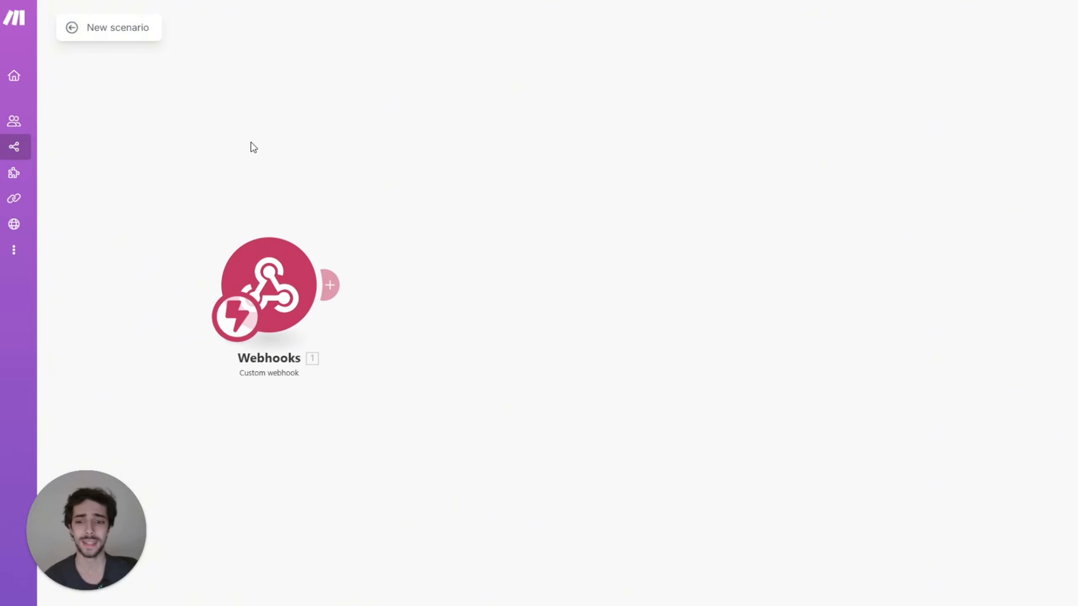
Step: Add a Text parser Match pattern (Advanced) module after the webhook
{"action": "left_click_drag", "start_coordinate": [347, 223], "coordinate": [319, 270]}
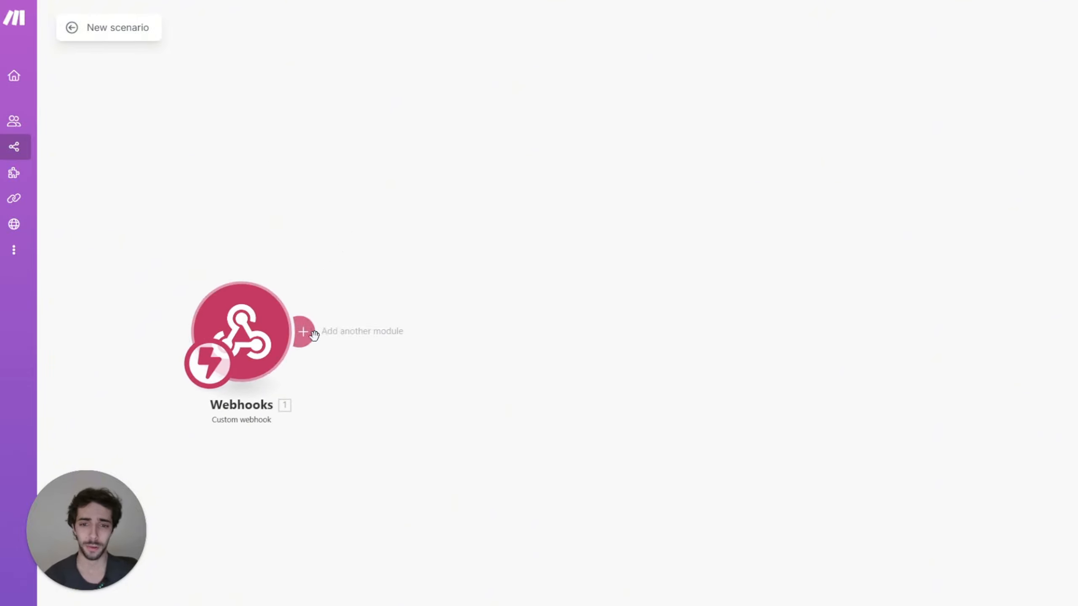
{"action": "left_click", "coordinate": [313, 335]}
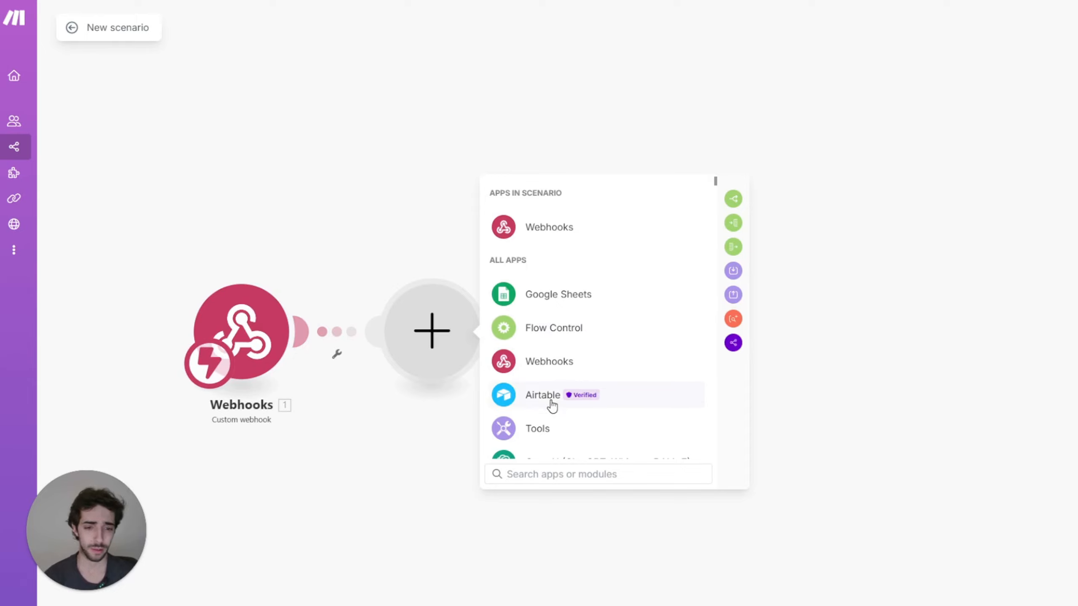
{"action": "type", "text": "tex"}
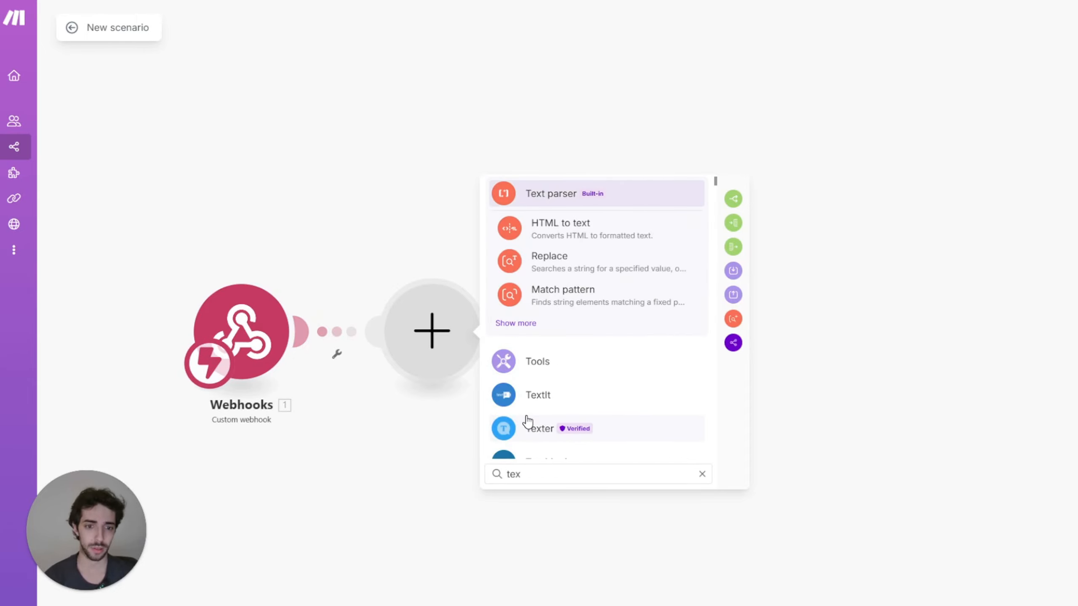
{"action": "type", "text": "t"}
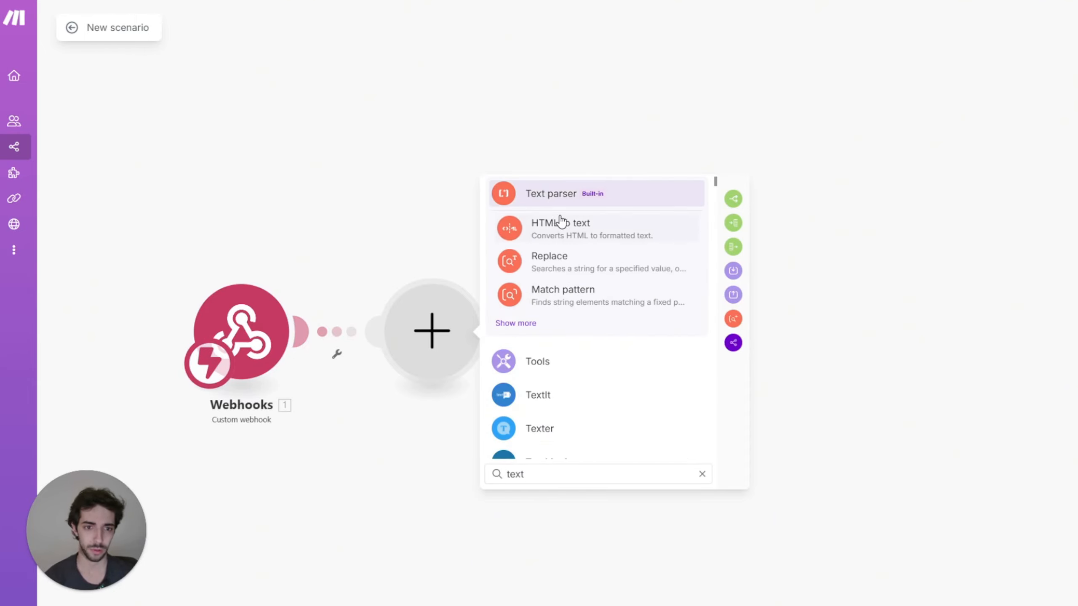
{"action": "left_click", "coordinate": [551, 194]}
{"action": "scroll", "coordinate": [680, 414], "scroll_direction": "down", "scroll_amount": 5}
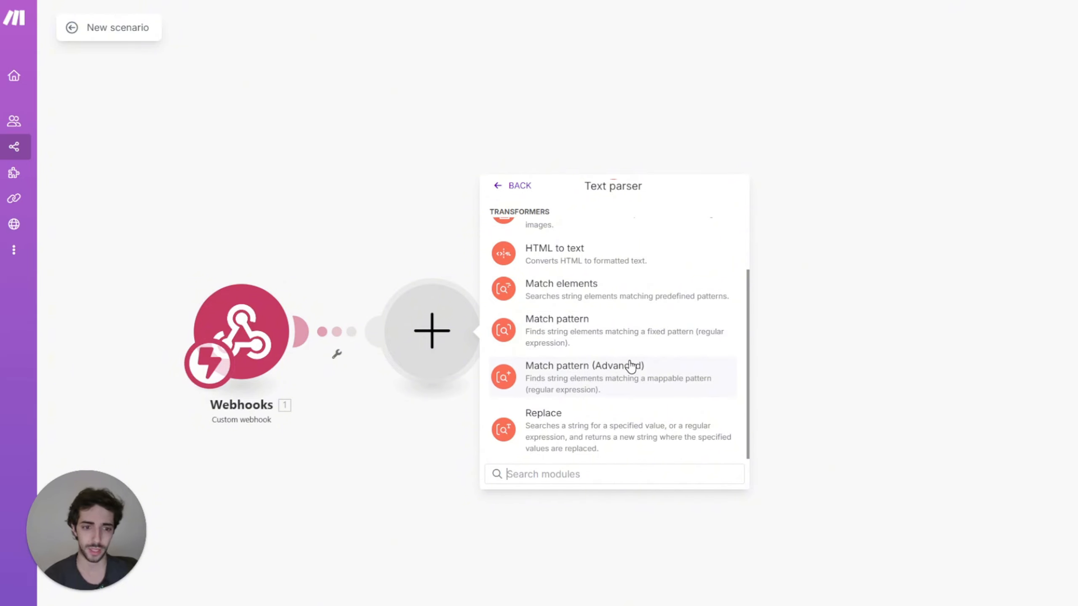
{"action": "left_click", "coordinate": [630, 366]}
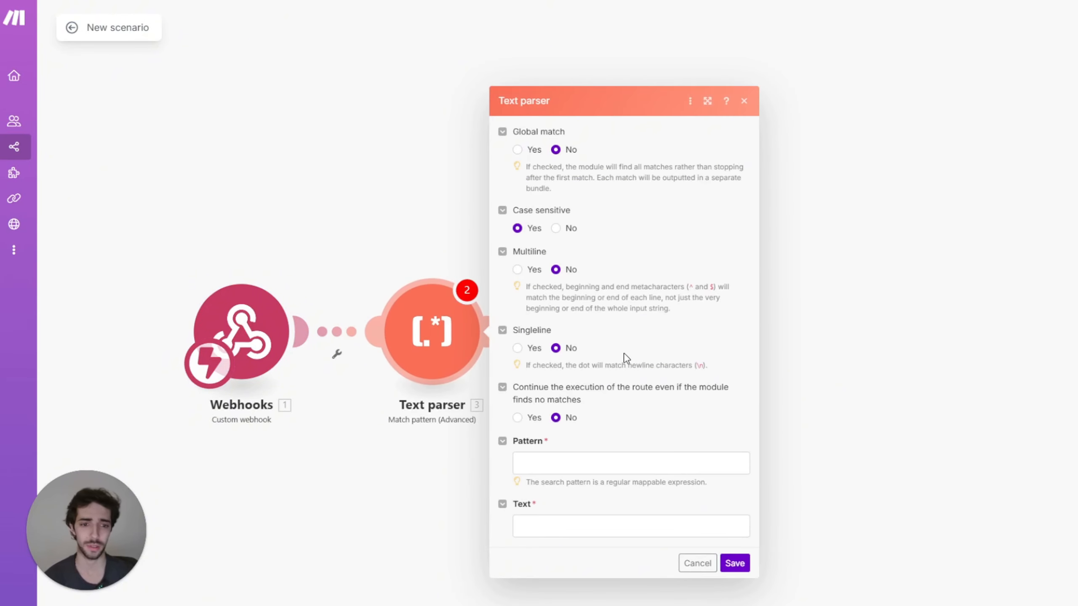
Step: Turn on Global match and continue on no match, and map service type into Text
{"action": "left_click", "coordinate": [519, 149]}
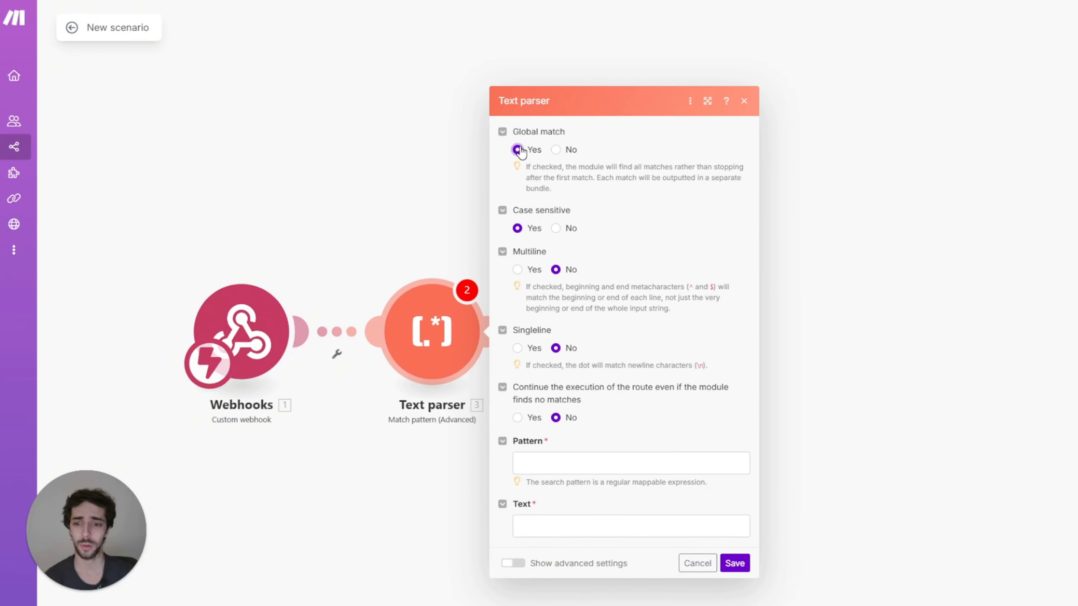
{"action": "left_click", "coordinate": [517, 418]}
{"action": "left_click", "coordinate": [537, 443]}
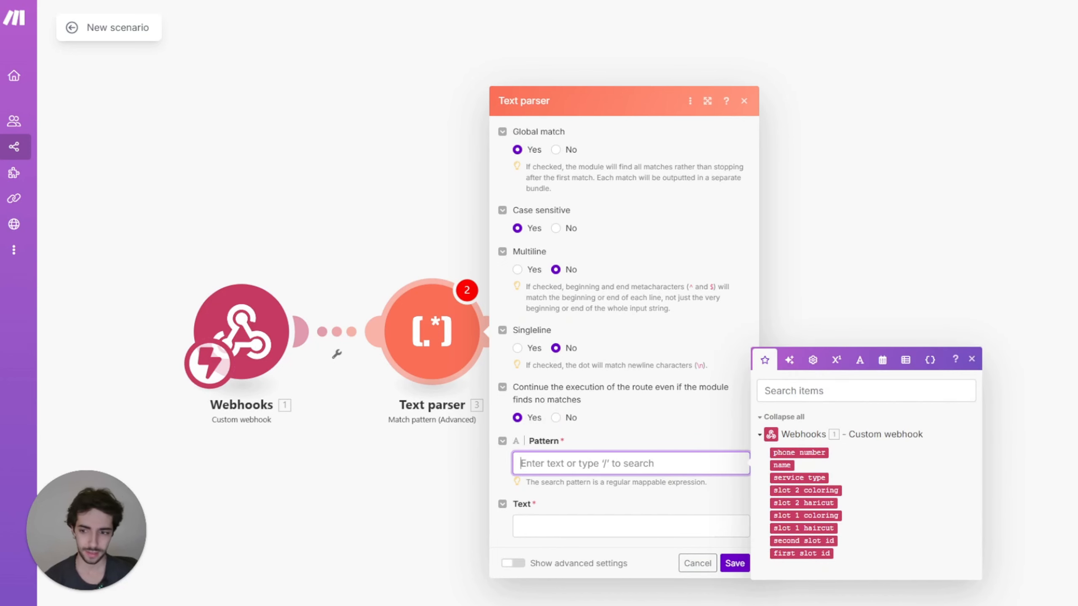
{"action": "left_click", "coordinate": [579, 531]}
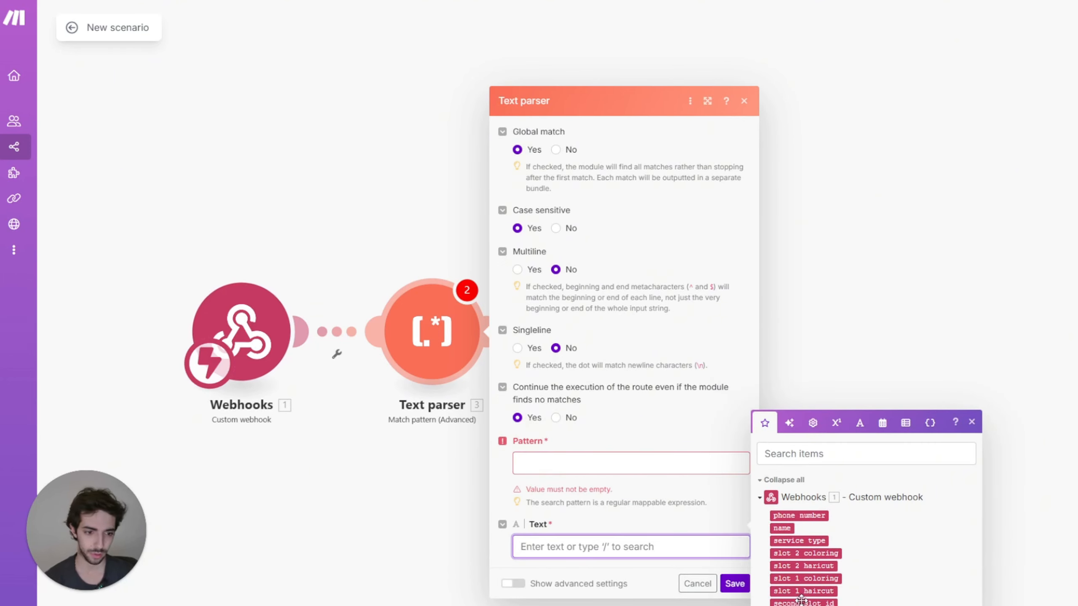
{"action": "left_click", "coordinate": [822, 539]}
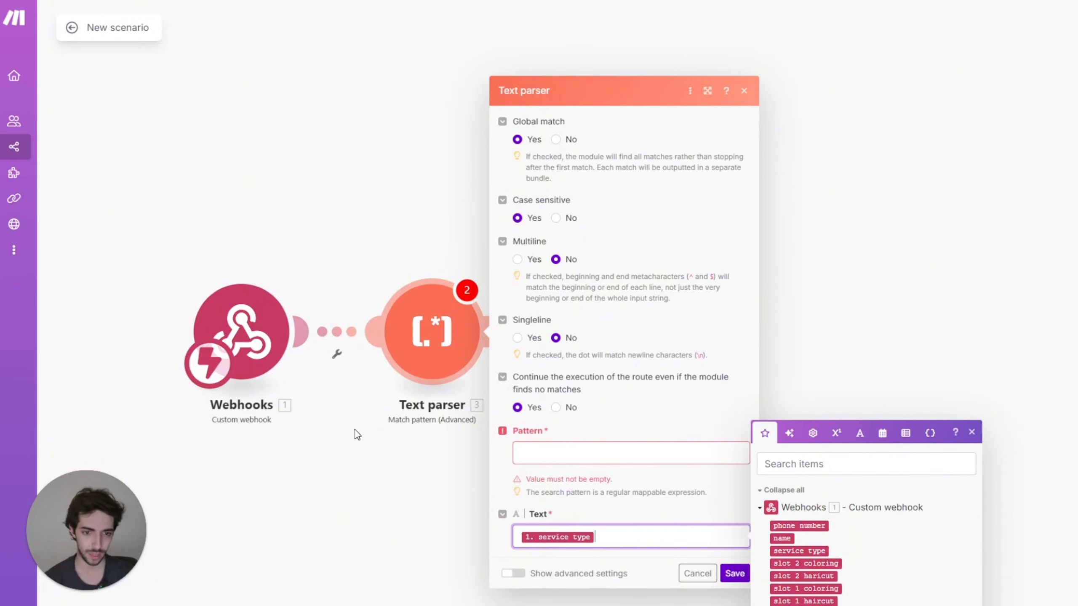
{"action": "left_click", "coordinate": [545, 460]}
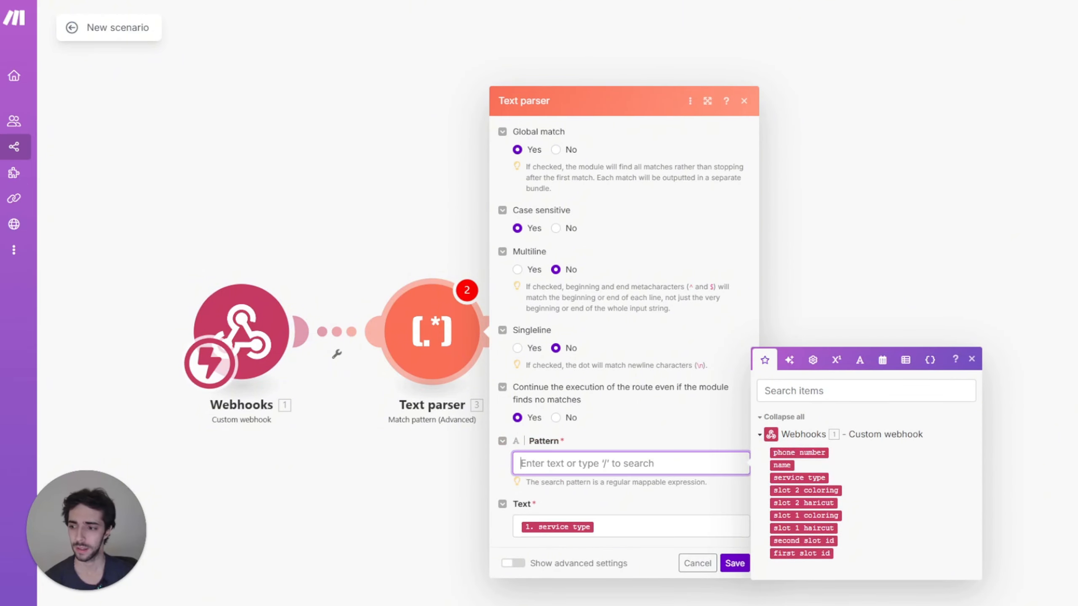
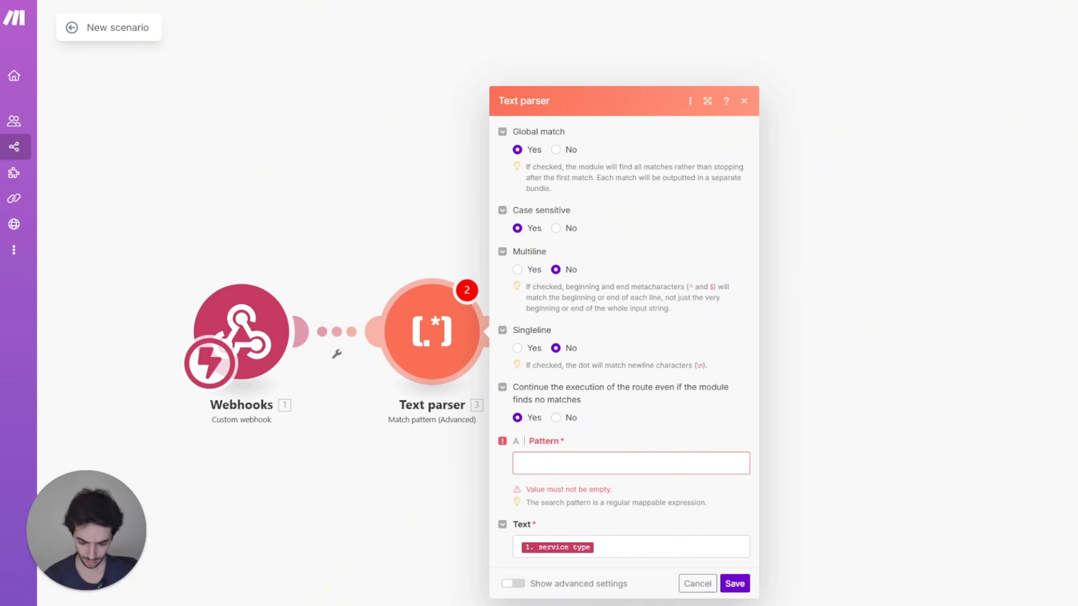
Step: Set the Text parser's match pattern to [^,\[\]\s]+ and save it
{"action": "left_click", "coordinate": [628, 464]}
{"action": "type", "text": "[^,\\[\\]\\s]+"}
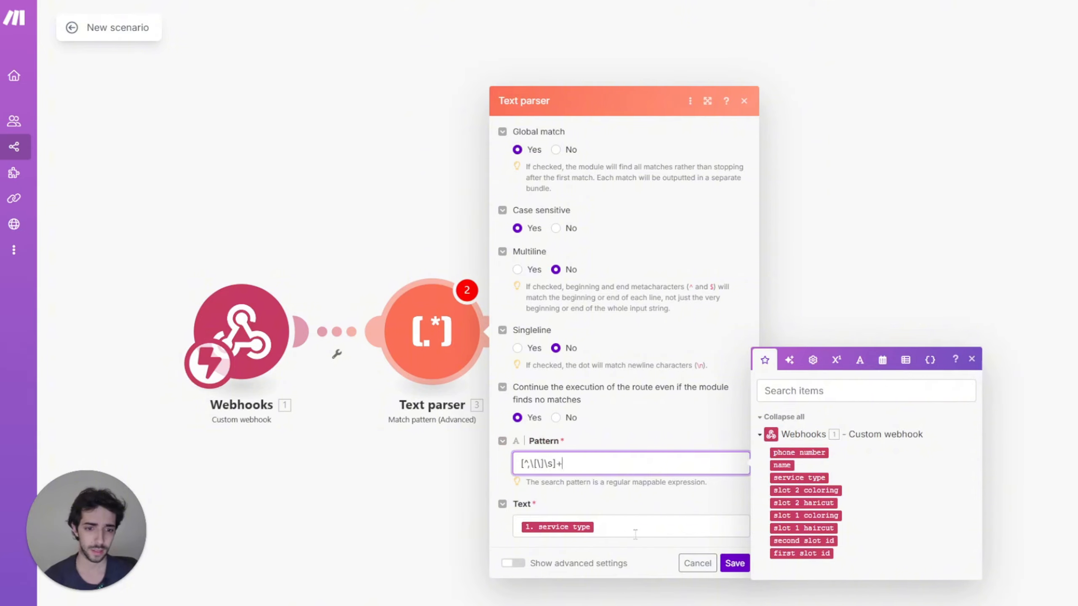
{"action": "left_click", "coordinate": [739, 573]}
Step: Add an Array aggregator that sources the Text parser and aggregates Fallback Match
{"action": "left_click", "coordinate": [493, 331]}
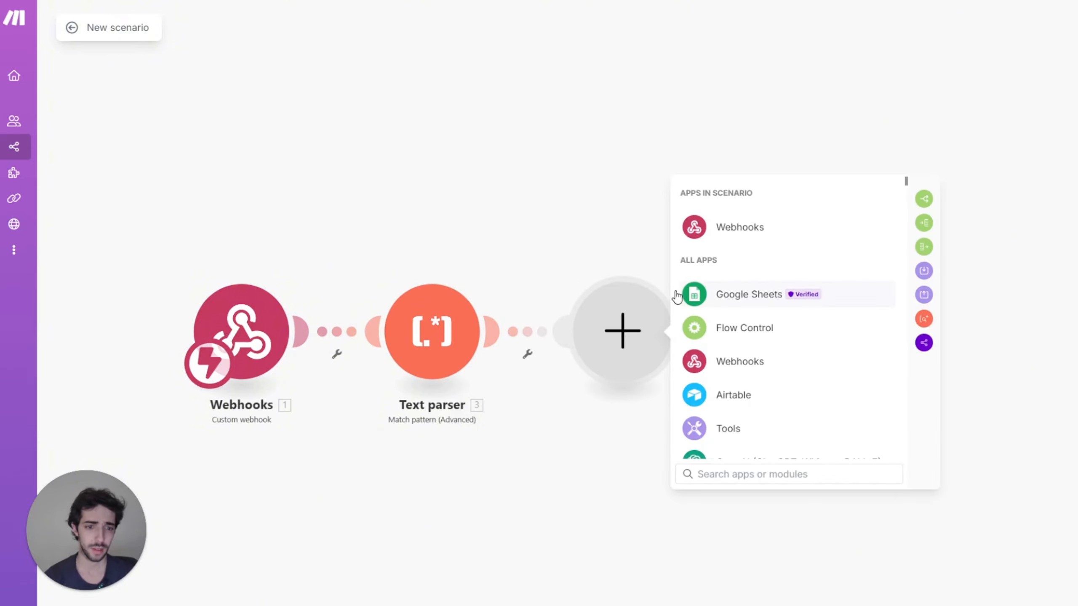
{"action": "type", "text": "arra"}
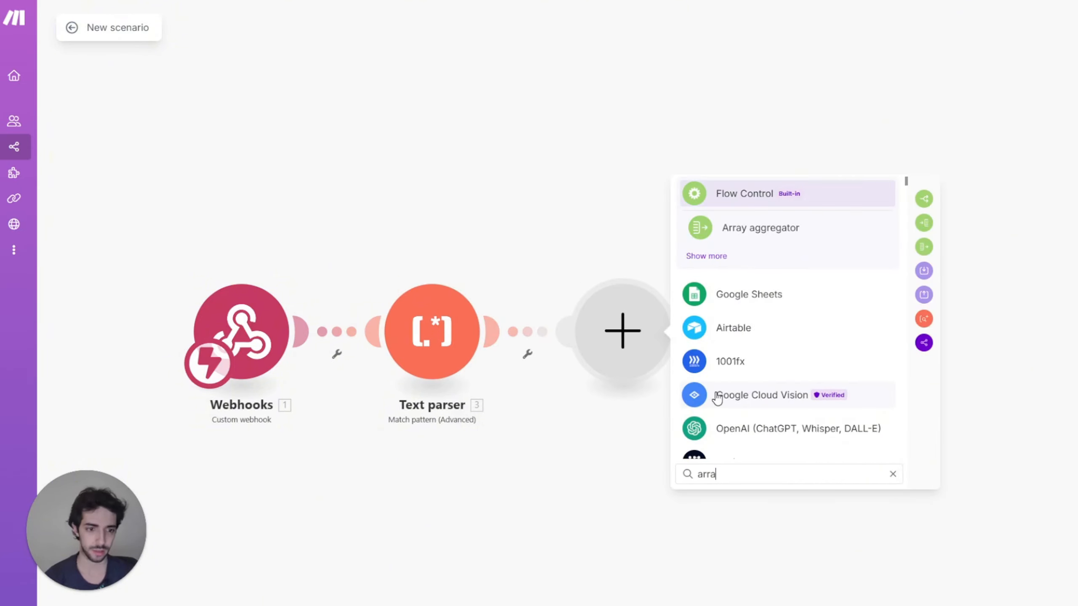
{"action": "key", "text": "Down"}
{"action": "key", "text": "Return"}
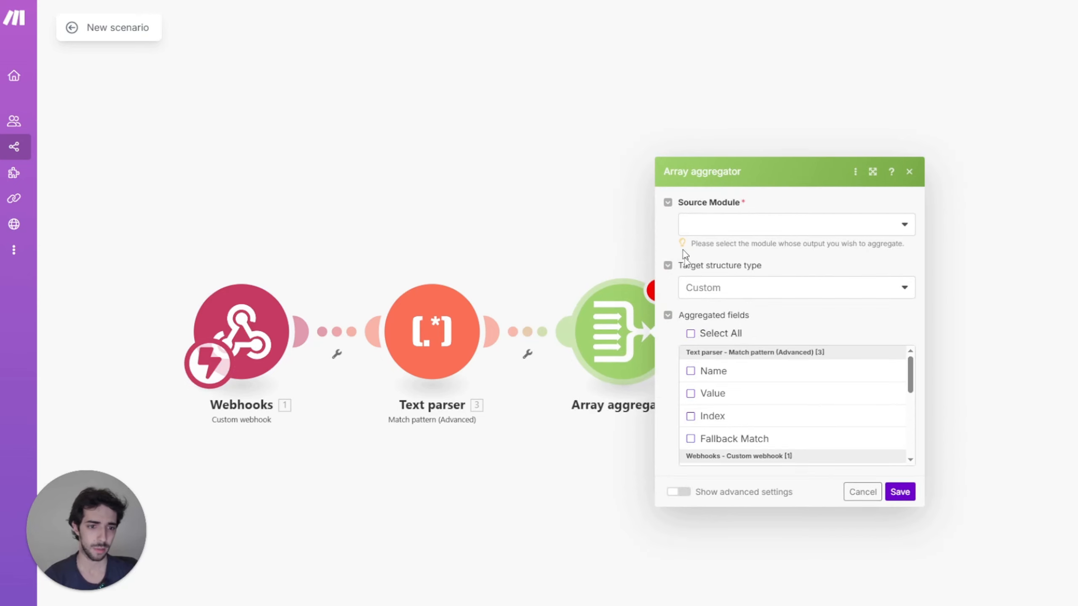
{"action": "left_click", "coordinate": [744, 229]}
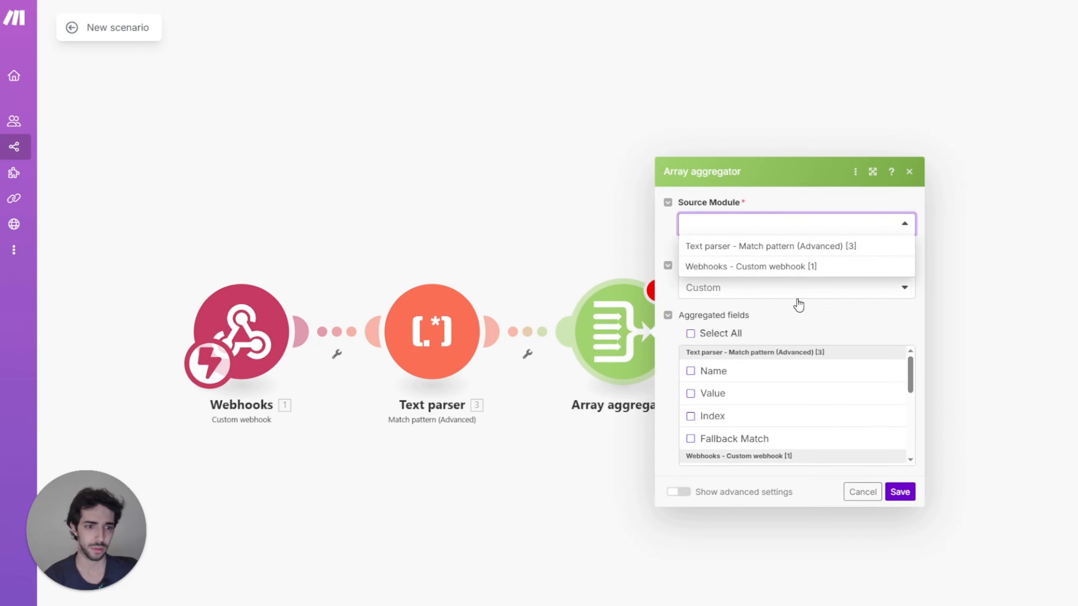
{"action": "left_click", "coordinate": [741, 250]}
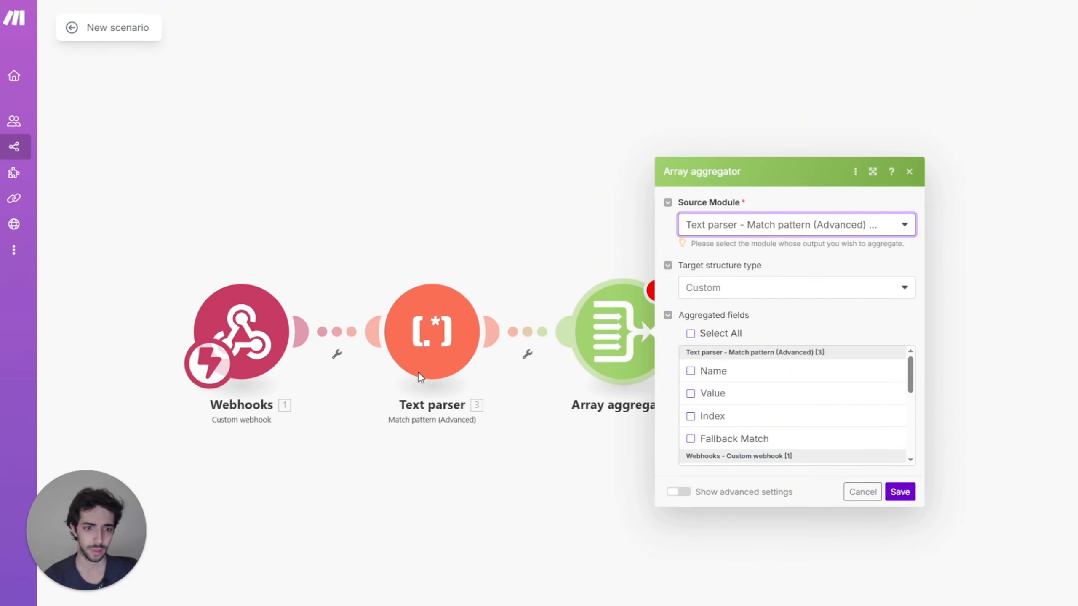
{"action": "left_click", "coordinate": [695, 440]}
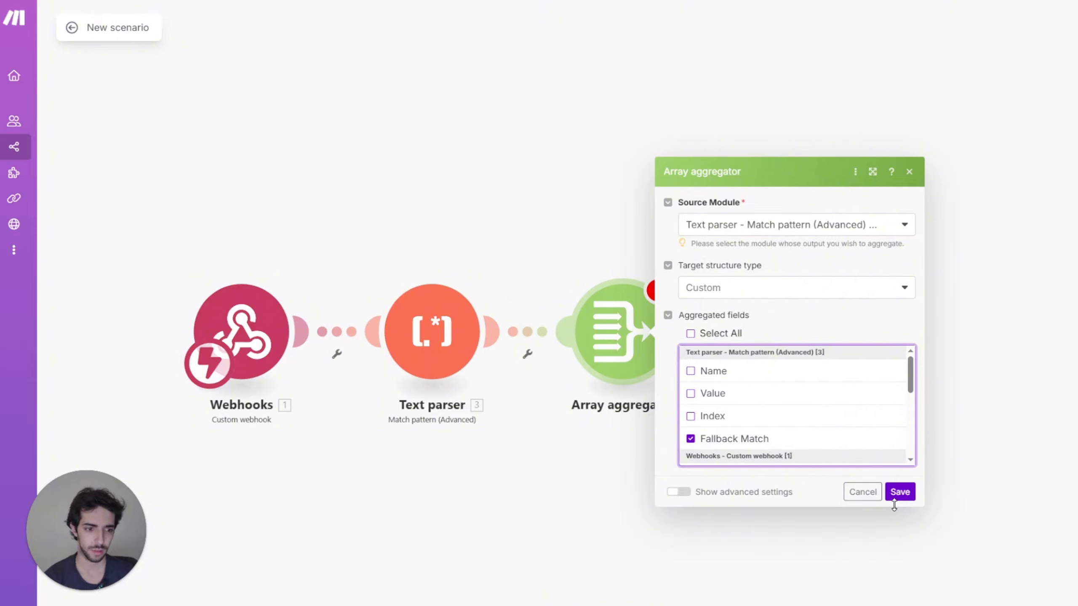
{"action": "left_click", "coordinate": [898, 492]}
{"action": "left_click_drag", "start_coordinate": [627, 186], "coordinate": [505, 167]}
{"action": "left_click", "coordinate": [569, 314]}
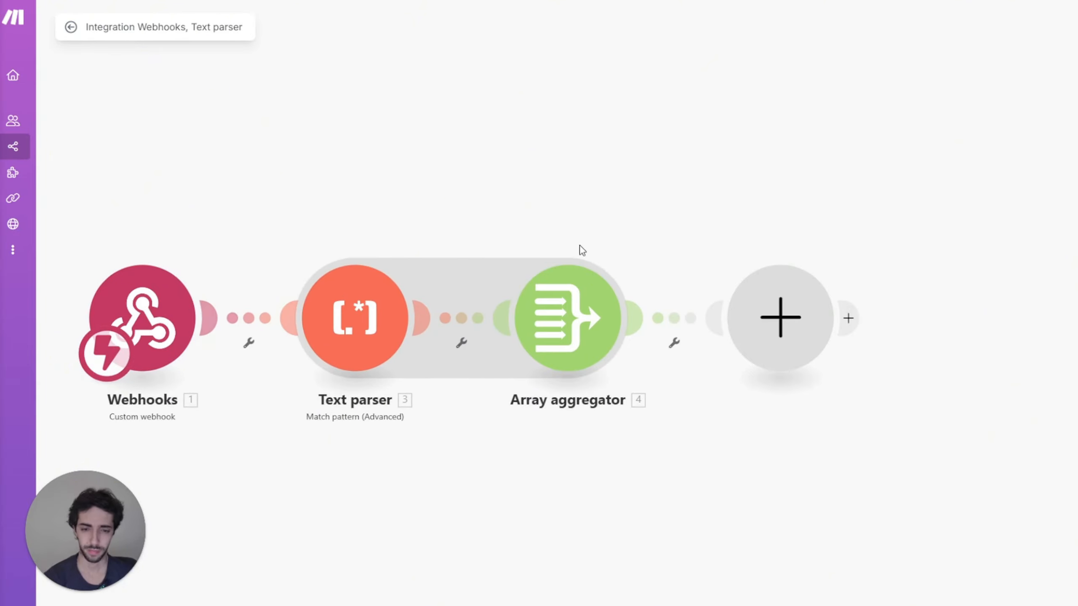
Step: Add a Tools Set variable named 'first service' with value get(4. Array[]; 1)
{"action": "left_click", "coordinate": [774, 363]}
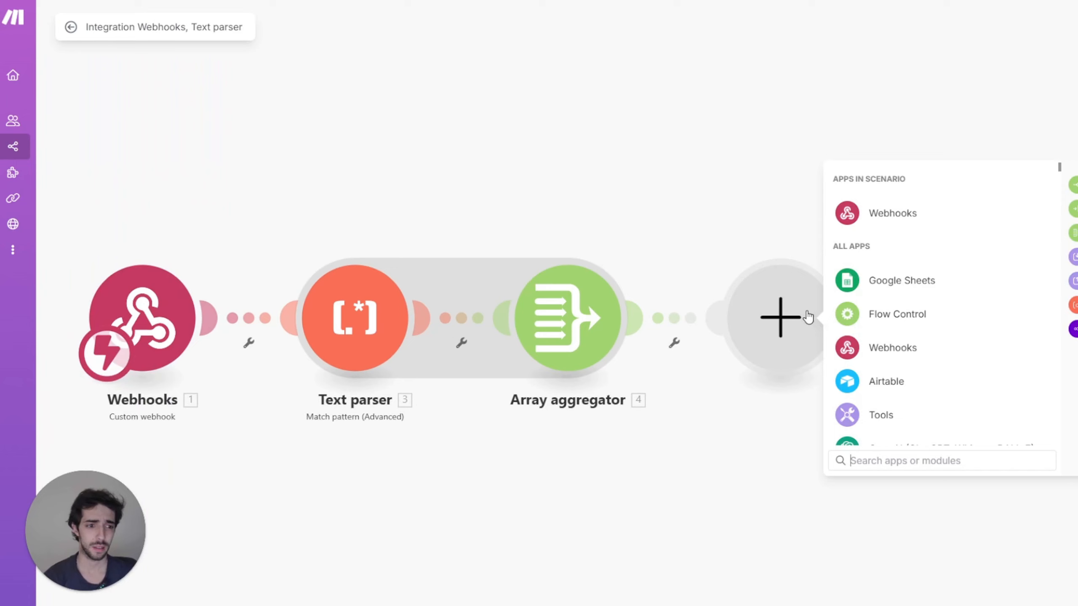
{"action": "left_click", "coordinate": [882, 411]}
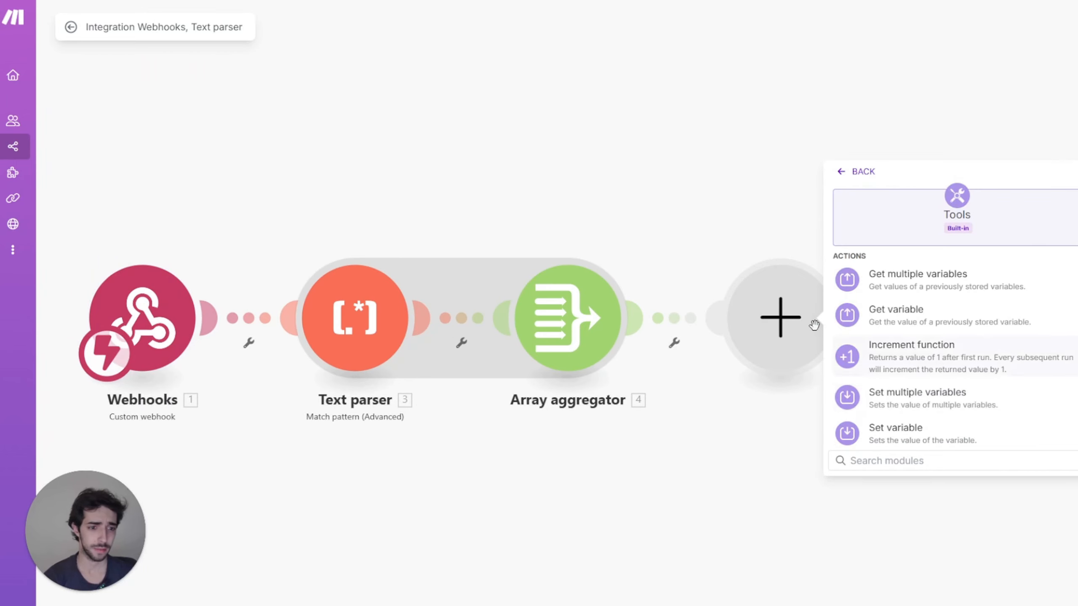
{"action": "left_click", "coordinate": [886, 436]}
{"action": "left_click", "coordinate": [867, 303]}
{"action": "type", "text": "first service"}
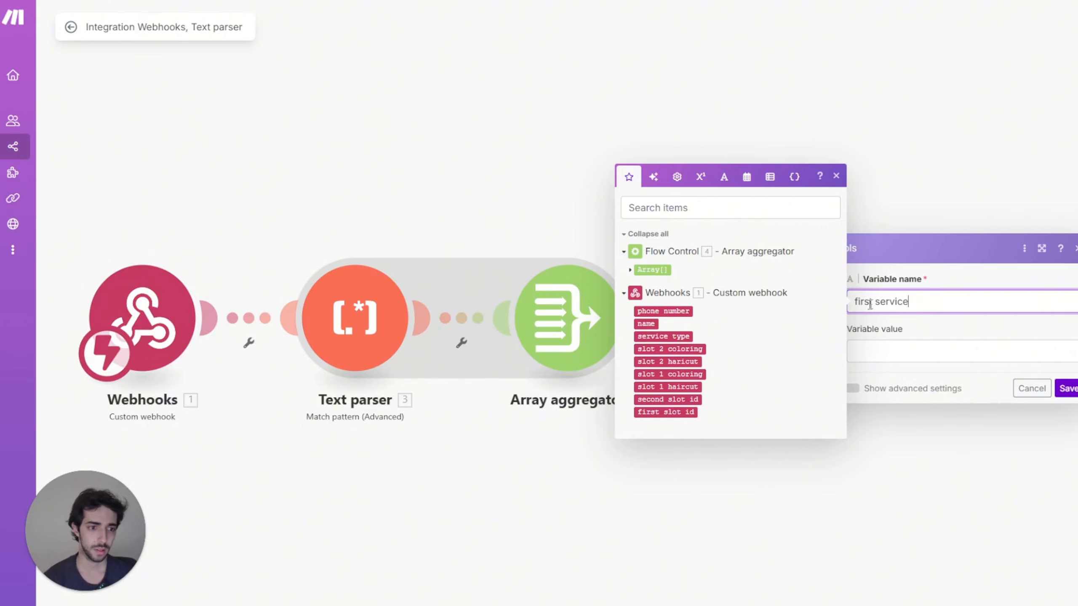
{"action": "left_click", "coordinate": [929, 350]}
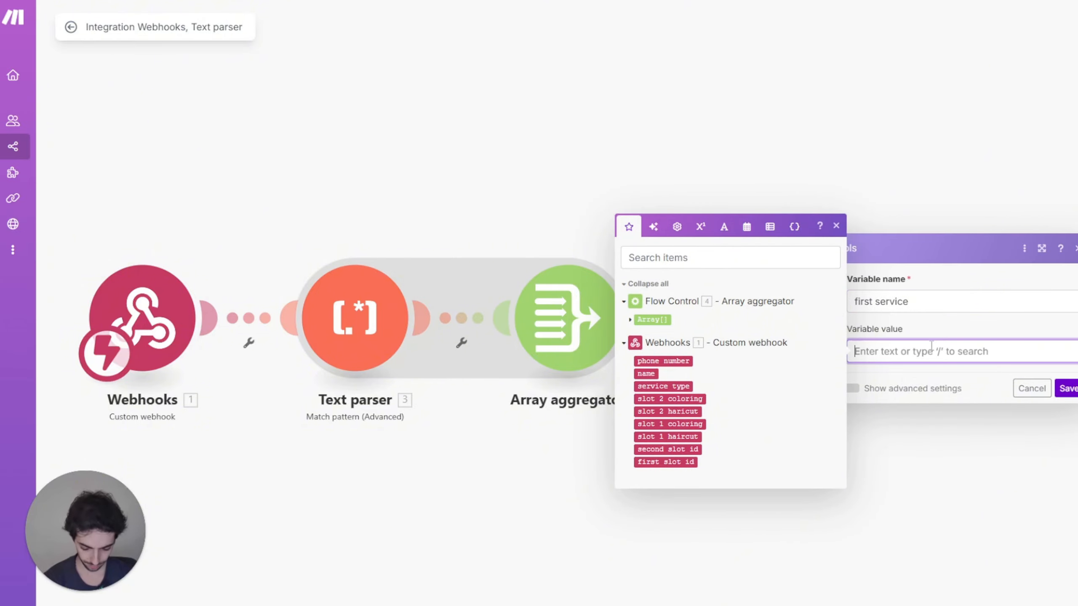
{"action": "type", "text": "get("}
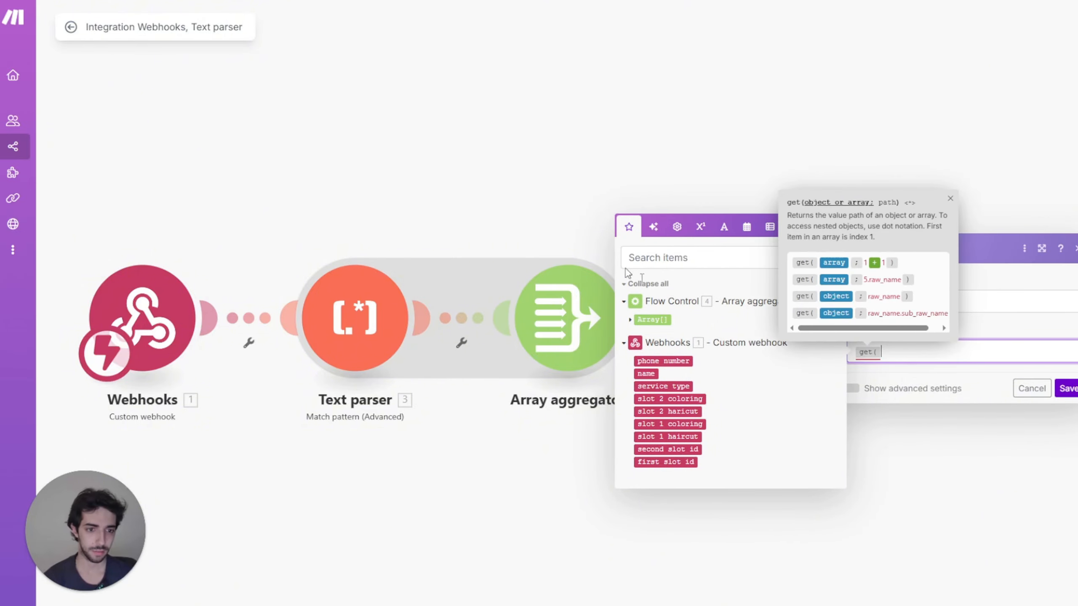
{"action": "left_click", "coordinate": [661, 318]}
{"action": "type", "text": "; "}
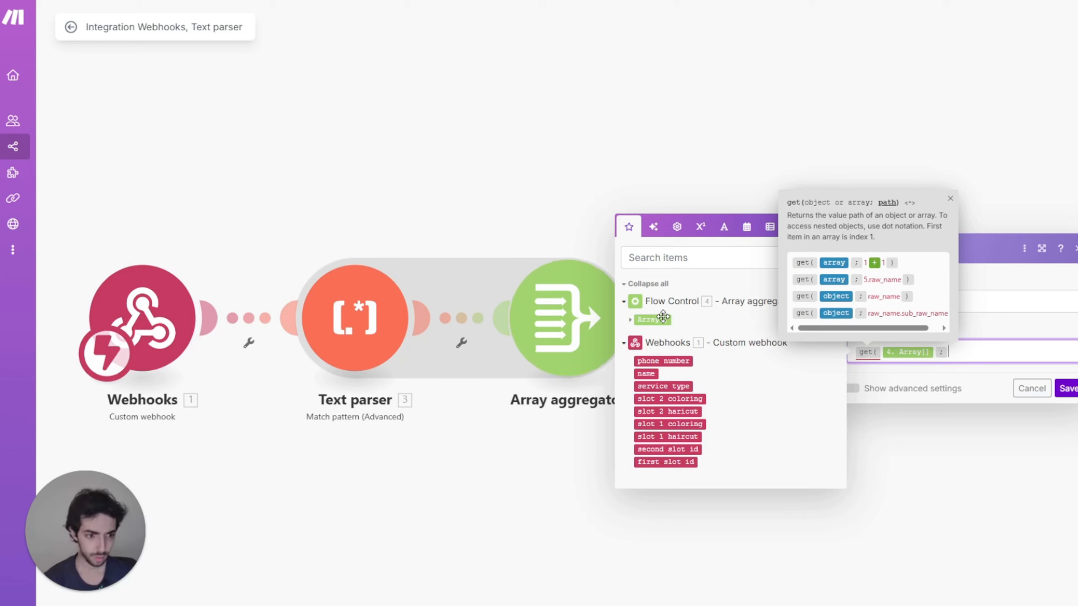
{"action": "type", "text": "1 "}
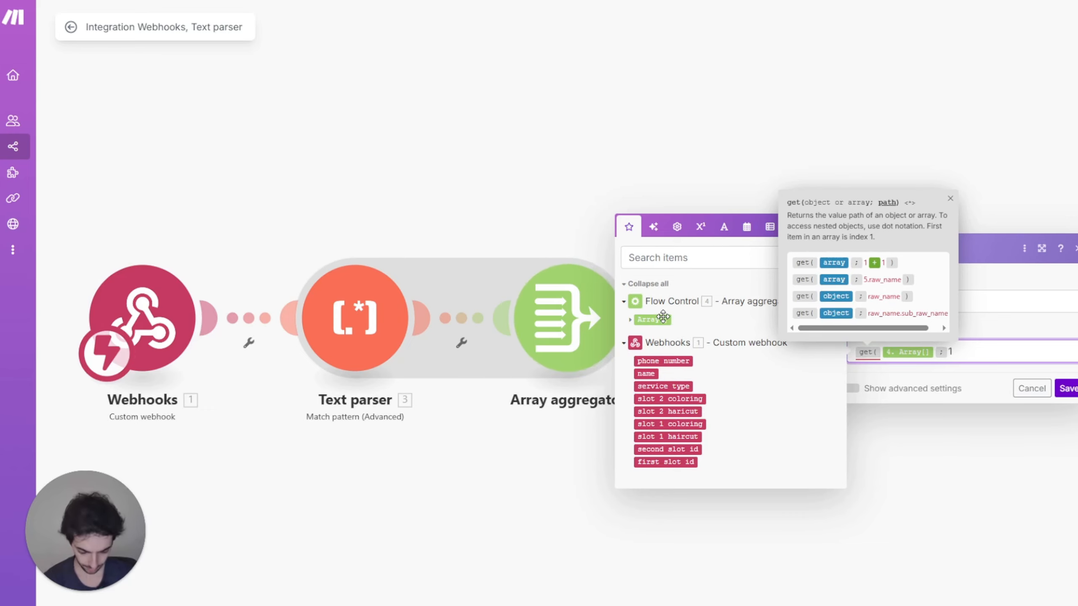
{"action": "type", "text": ")"}
{"action": "left_click", "coordinate": [1067, 389]}
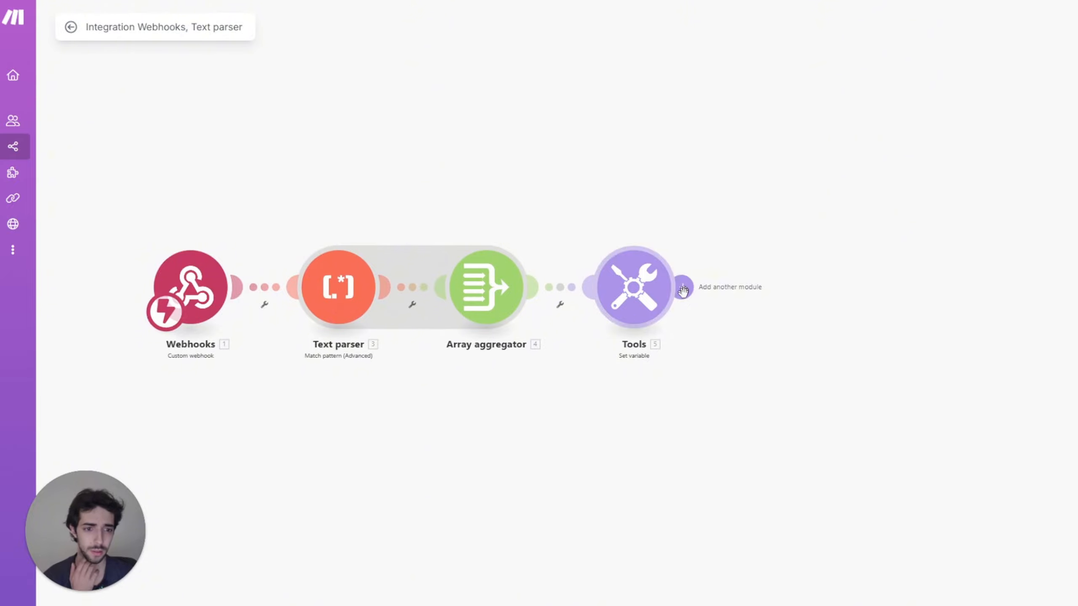
{"action": "left_click", "coordinate": [682, 289]}
Step: Add a Router after the Set variable step and delete the extra empty module
{"action": "type", "text": "router"}
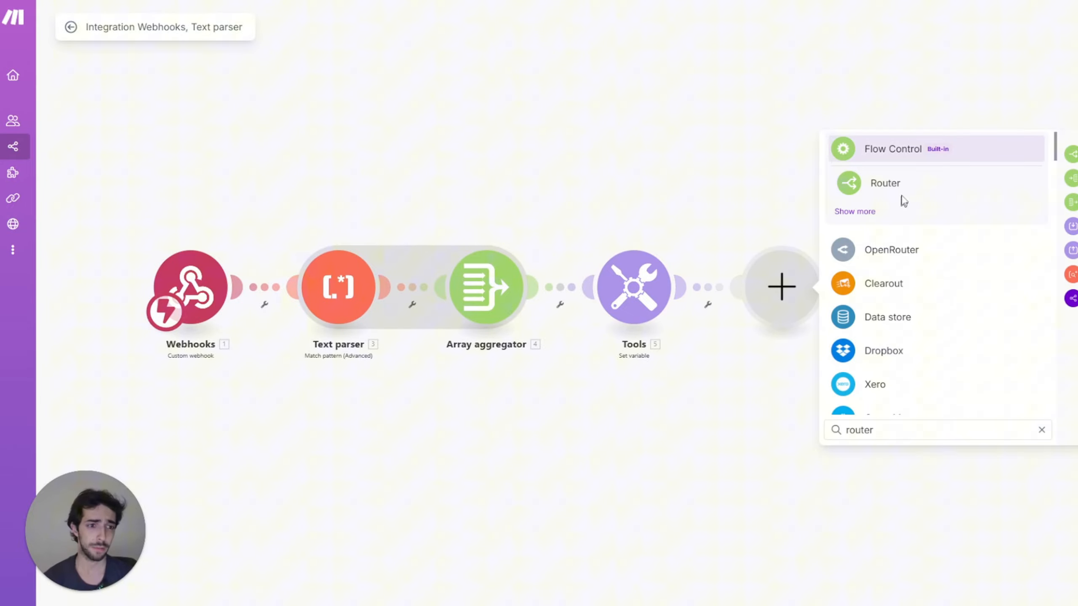
{"action": "left_click", "coordinate": [906, 187]}
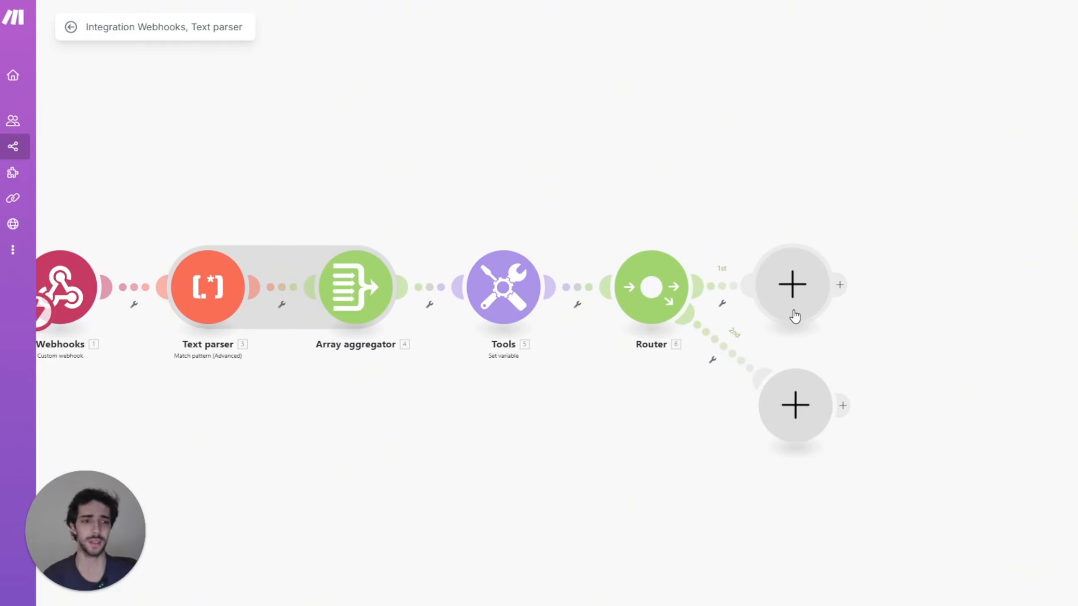
{"action": "left_click", "coordinate": [788, 315]}
{"action": "right_click", "coordinate": [796, 314]}
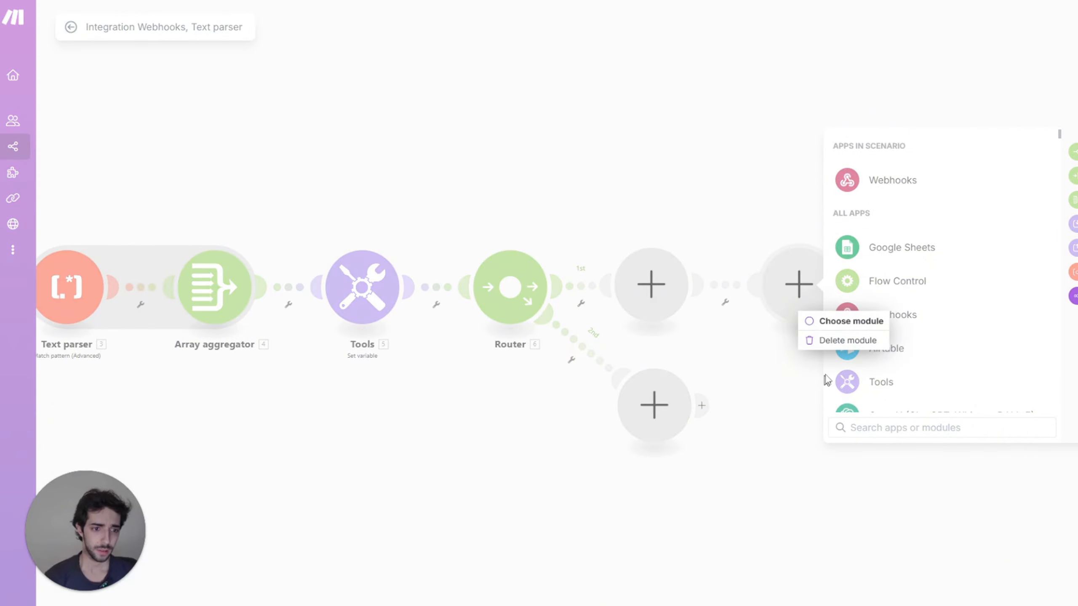
{"action": "left_click", "coordinate": [838, 342]}
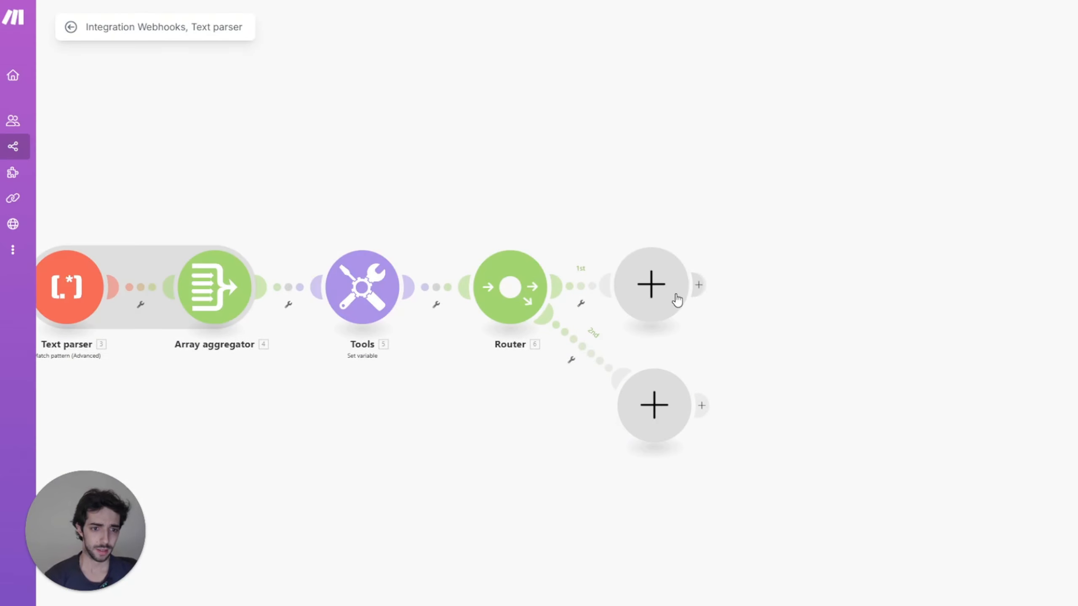
Step: Set up a filter on the first route labelled SINGLE SERVICE
{"action": "left_click", "coordinate": [582, 303]}
{"action": "left_click", "coordinate": [595, 315]}
{"action": "left_click", "coordinate": [628, 200]}
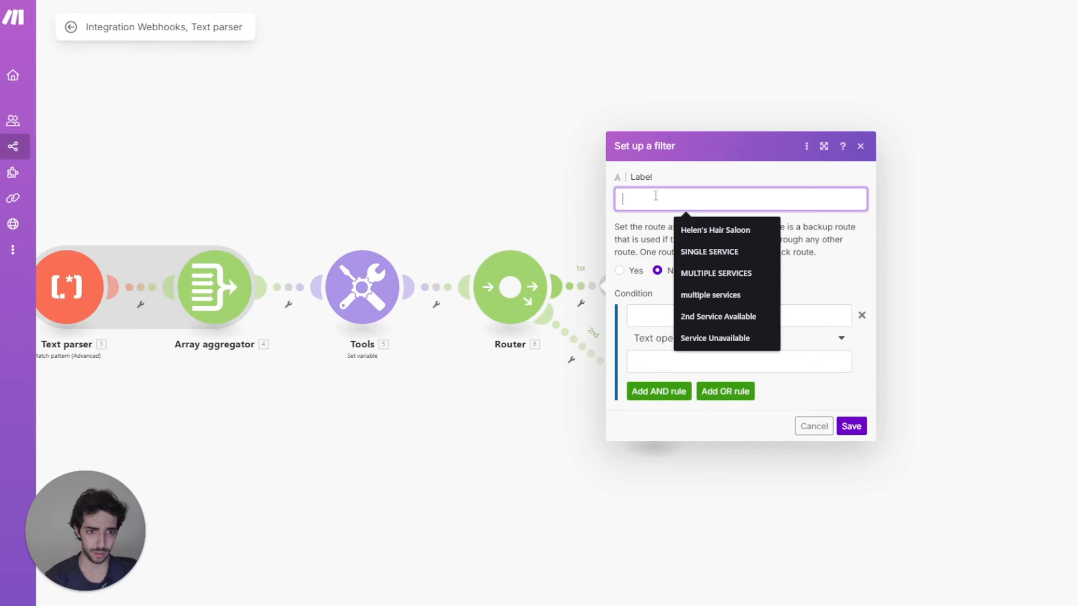
{"action": "left_click", "coordinate": [698, 252]}
Step: Make the filter condition length(Array) numeric equal to 1 and save it
{"action": "left_click", "coordinate": [638, 315]}
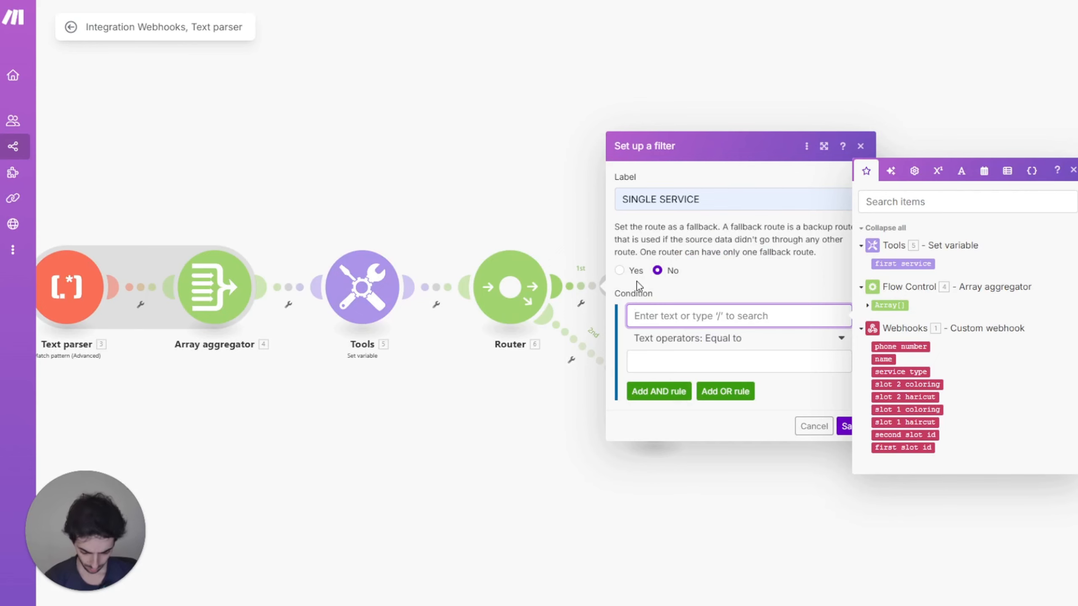
{"action": "type", "text": "length("}
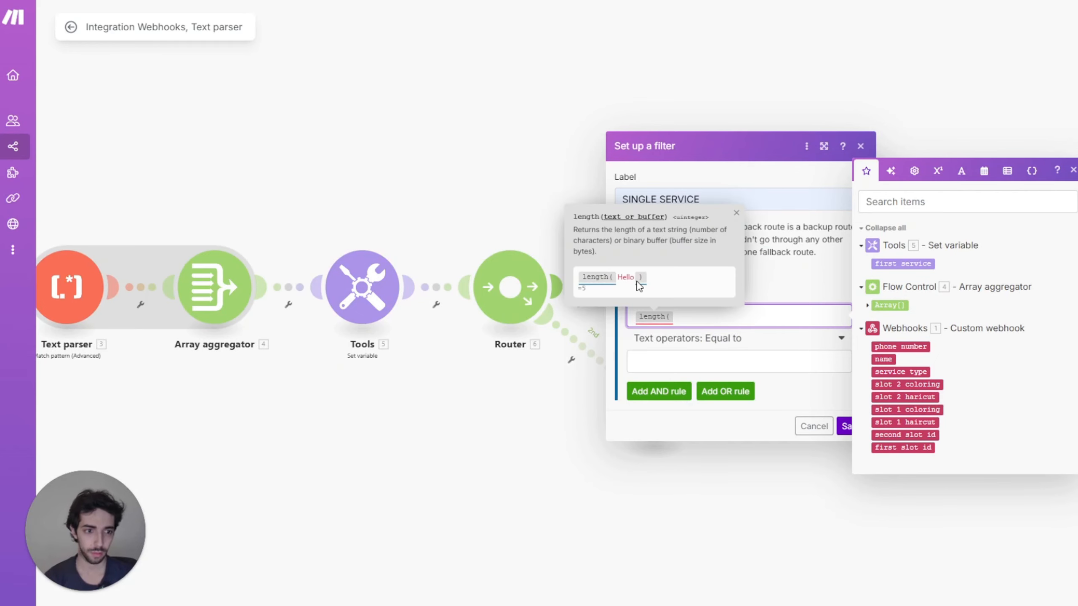
{"action": "left_click", "coordinate": [896, 306]}
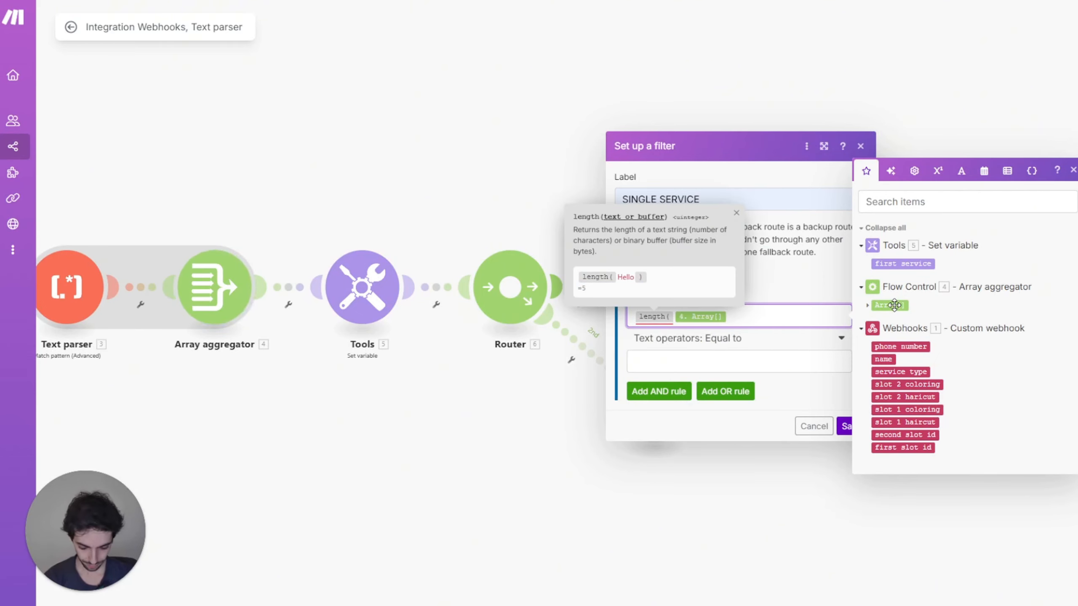
{"action": "left_click", "coordinate": [750, 342]}
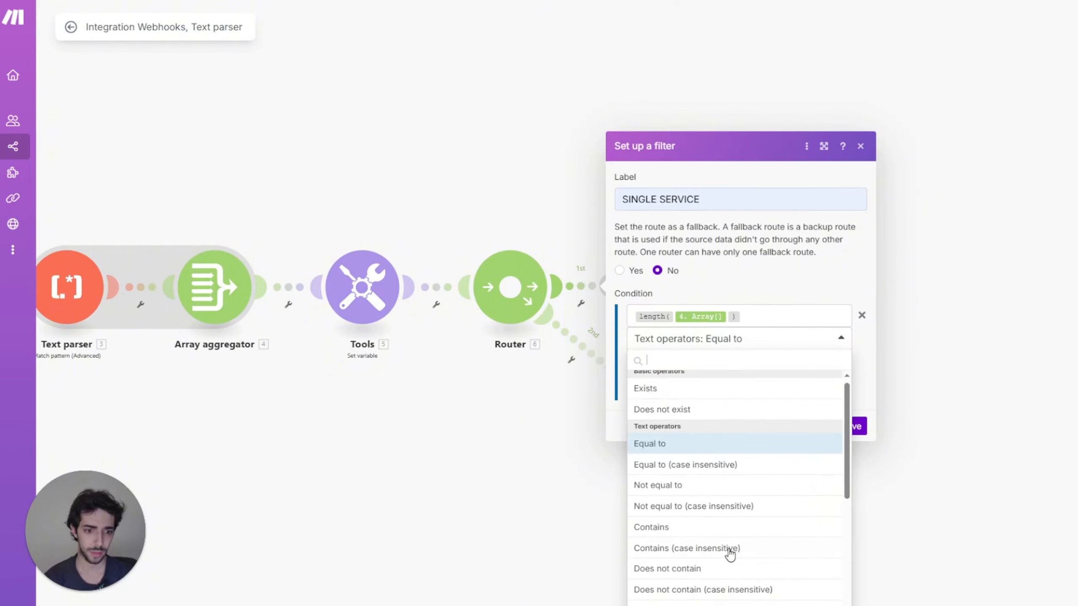
{"action": "scroll", "coordinate": [729, 552], "scroll_direction": "down", "scroll_amount": 5}
{"action": "left_click", "coordinate": [739, 586]}
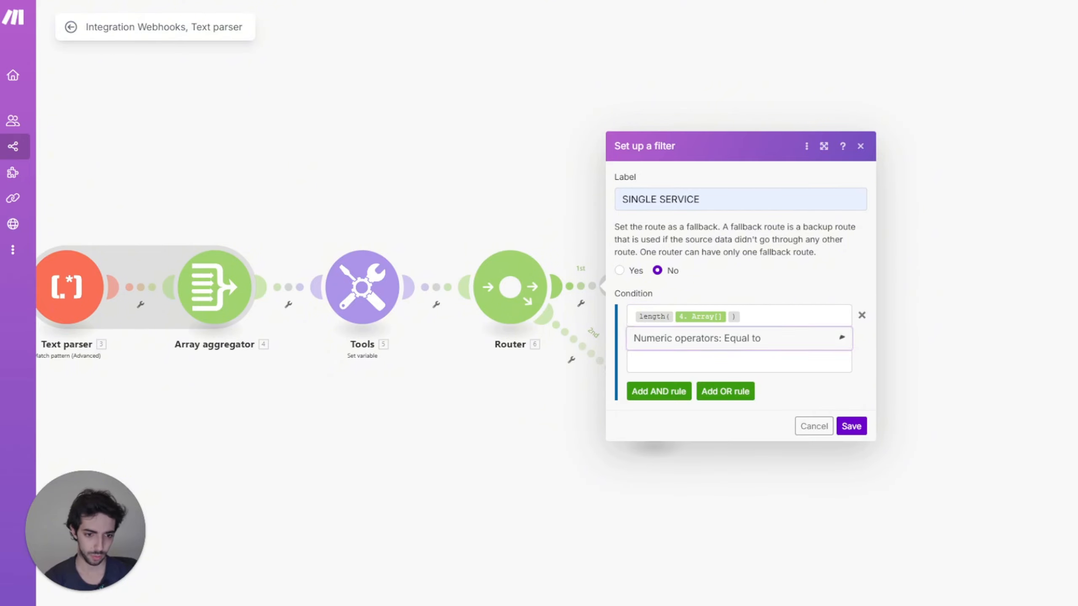
{"action": "left_click", "coordinate": [738, 362]}
{"action": "type", "text": "1"}
{"action": "left_click", "coordinate": [839, 427]}
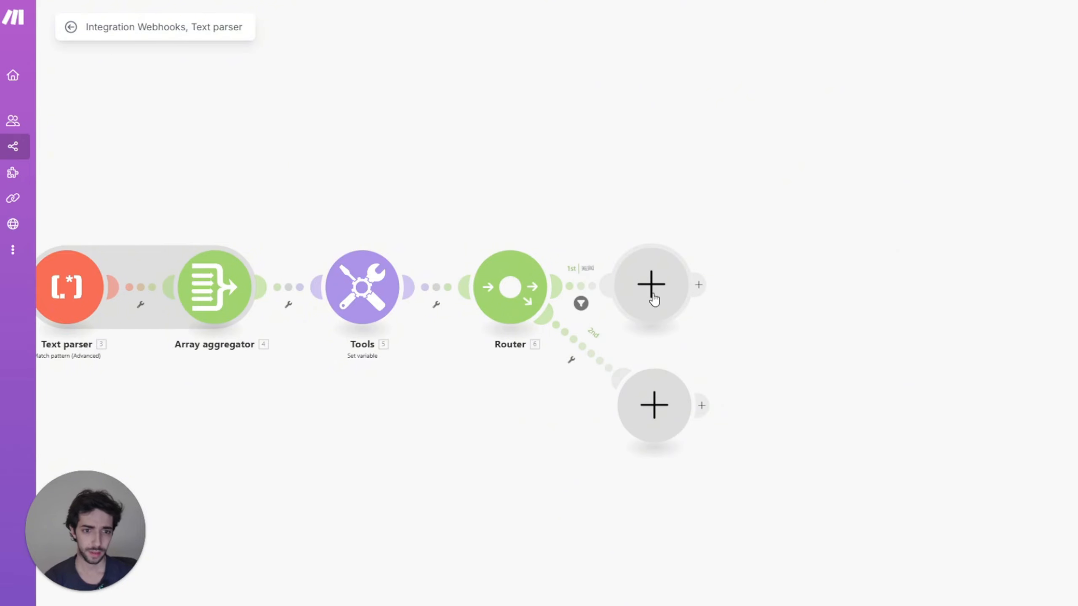
Step: Add an Airtable Update a Record on the hair salon base's Table 1, Record ID = first slot id
{"action": "left_click", "coordinate": [670, 289]}
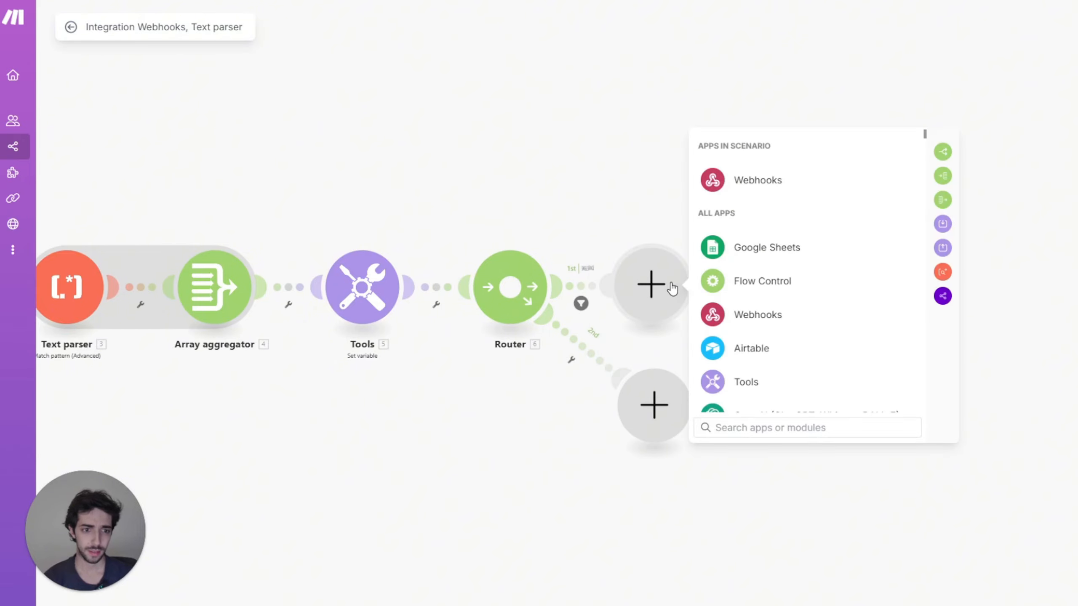
{"action": "left_click", "coordinate": [746, 349]}
{"action": "left_click", "coordinate": [770, 359]}
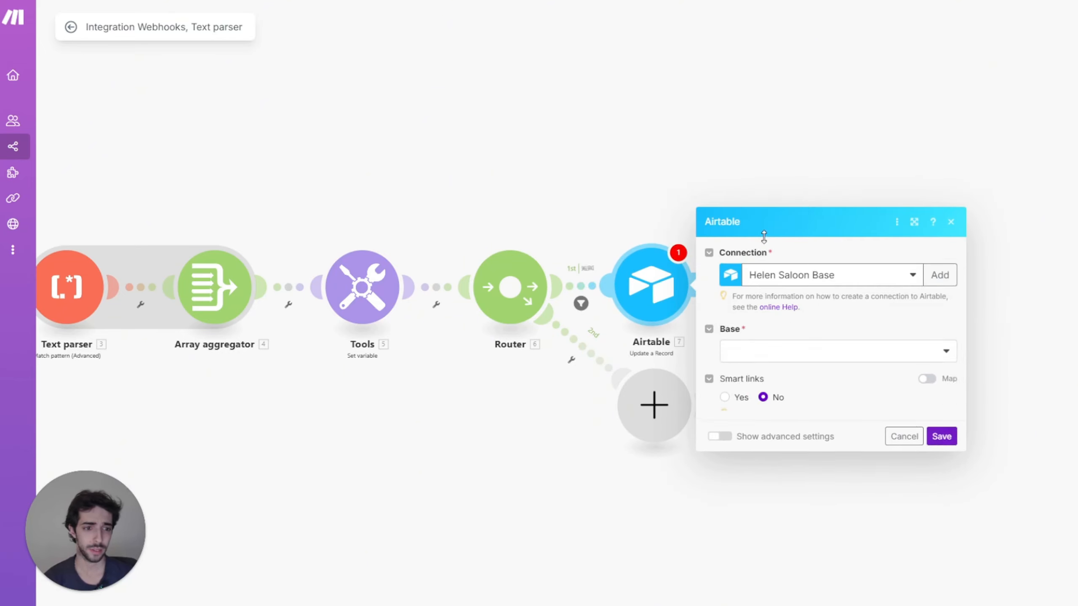
{"action": "left_click", "coordinate": [770, 268]}
{"action": "left_click", "coordinate": [771, 286]}
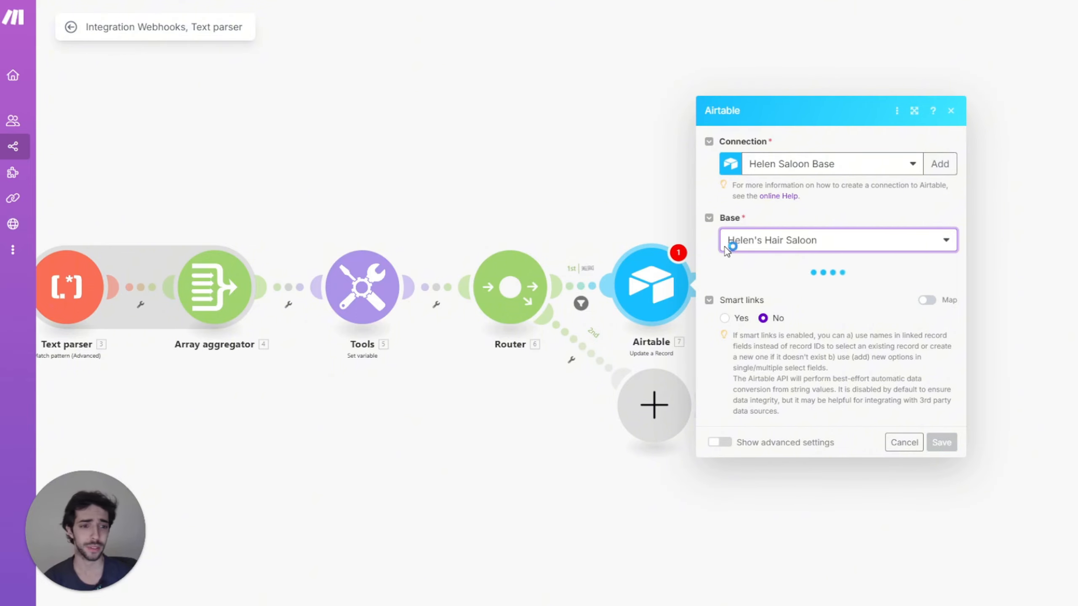
{"action": "left_click", "coordinate": [772, 291]}
{"action": "left_click", "coordinate": [759, 310]}
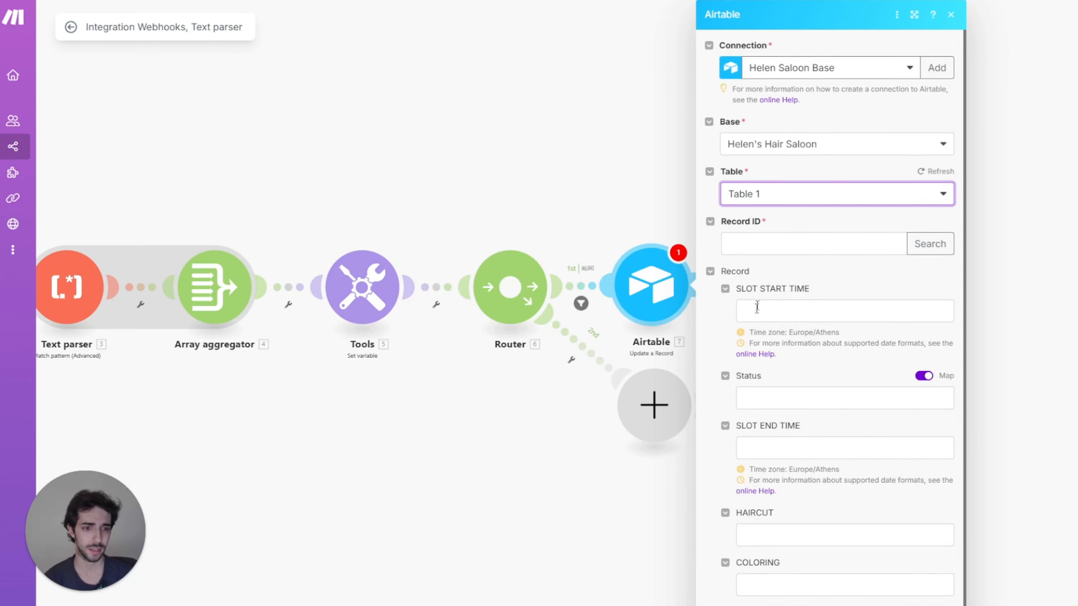
{"action": "left_click", "coordinate": [761, 243]}
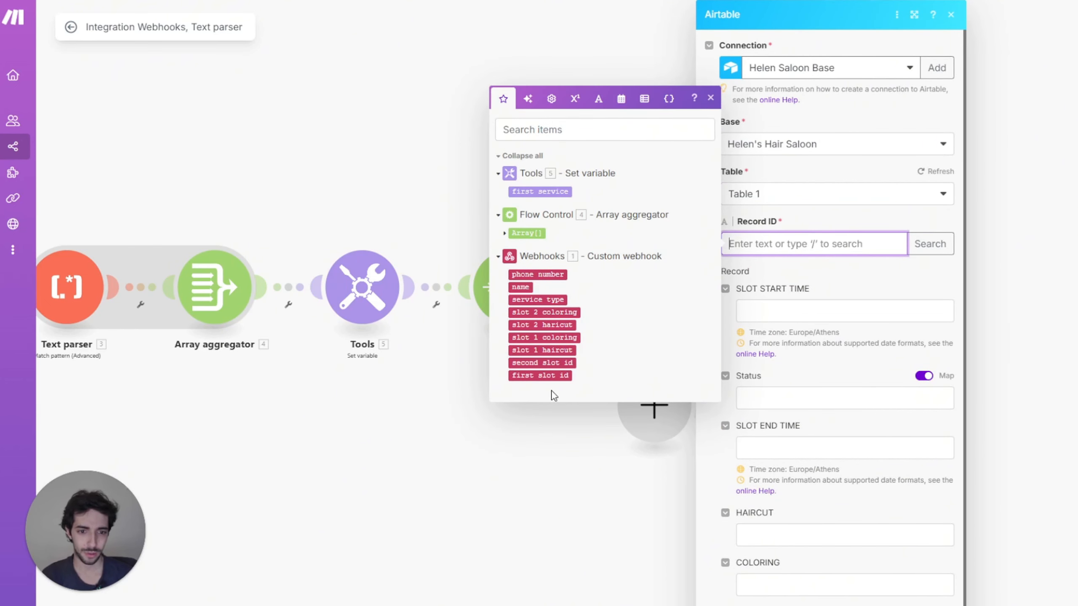
{"action": "left_click", "coordinate": [551, 375]}
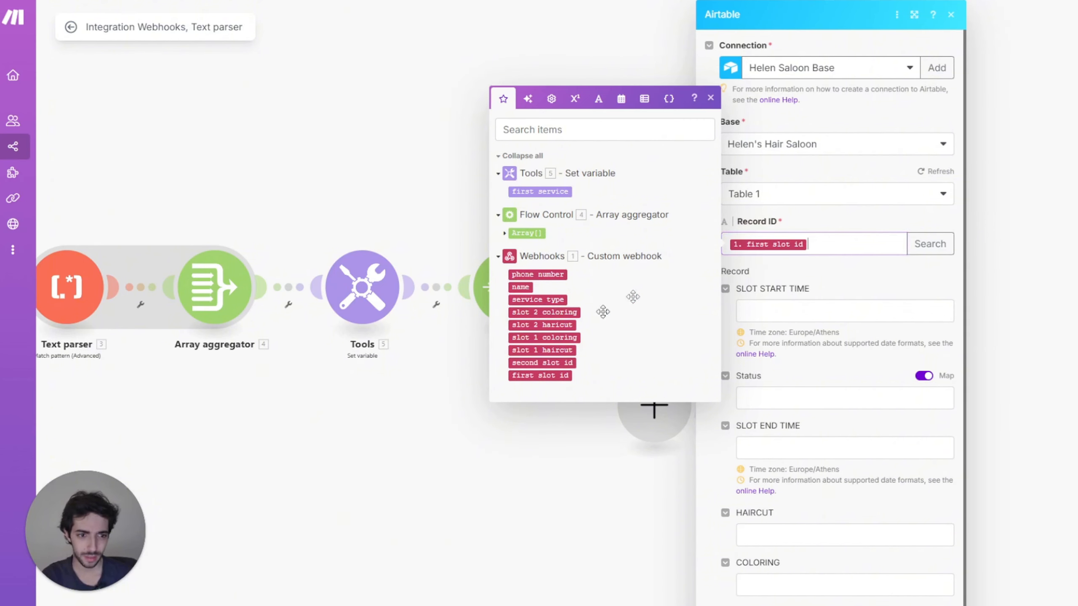
{"action": "scroll", "coordinate": [790, 484], "scroll_direction": "down", "scroll_amount": 1}
Step: Set HAIRCUT to an if() formula: 0 when first service is HAIRCUT, otherwise slot 1 haircut
{"action": "left_click", "coordinate": [775, 523]}
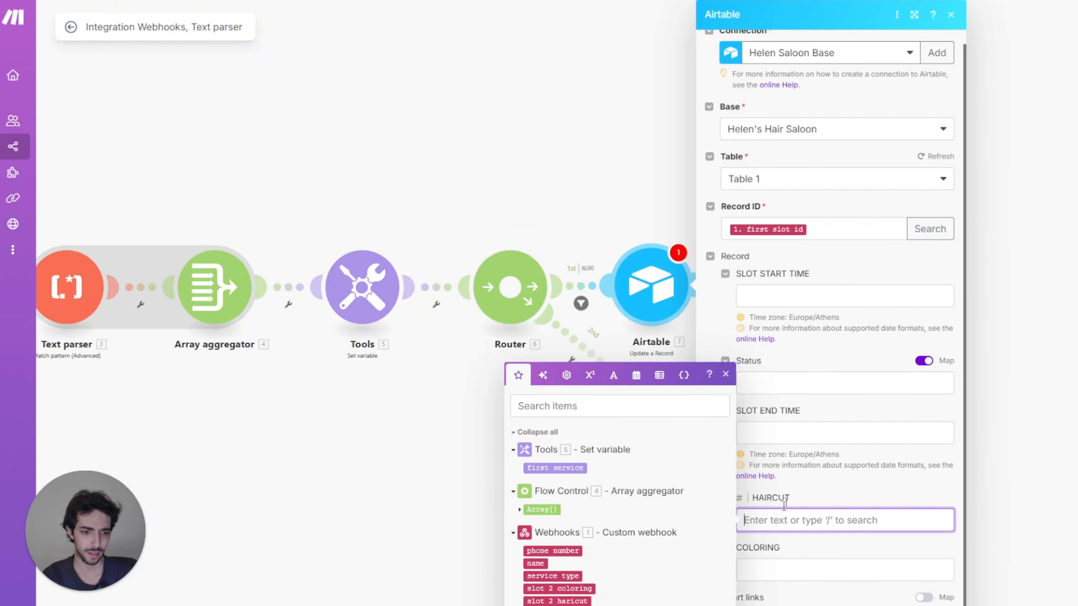
{"action": "key", "text": "Escape"}
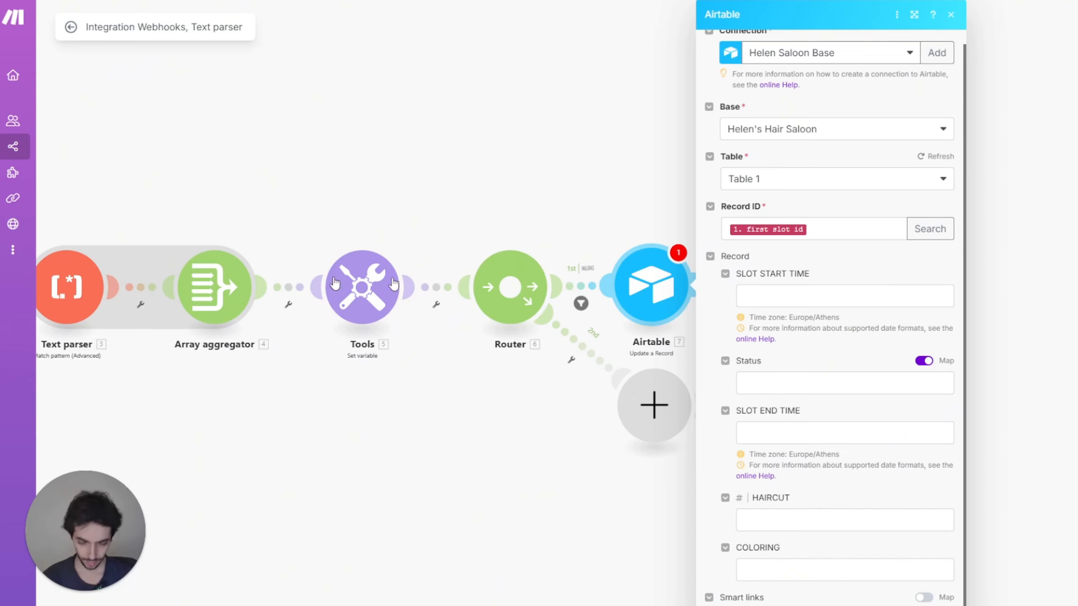
{"action": "left_click", "coordinate": [780, 521]}
{"action": "type", "text": "if(7.first_service.`__IMTMATCH__` = HAIRCUT; 0; 8.HAIRCUT)"}
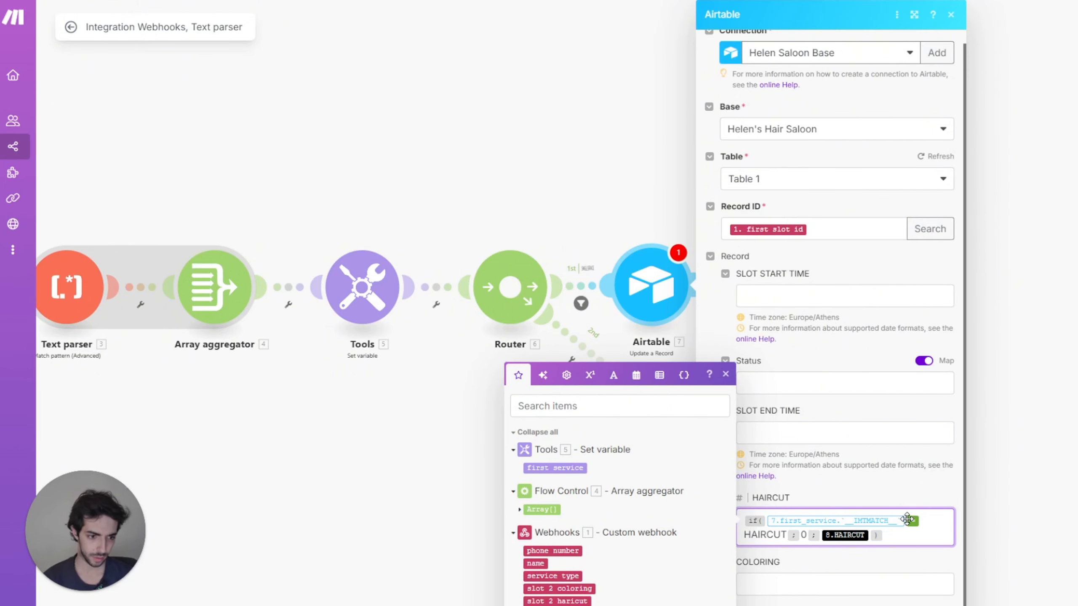
{"action": "key", "text": "BackSpace"}
{"action": "left_click", "coordinate": [555, 467]}
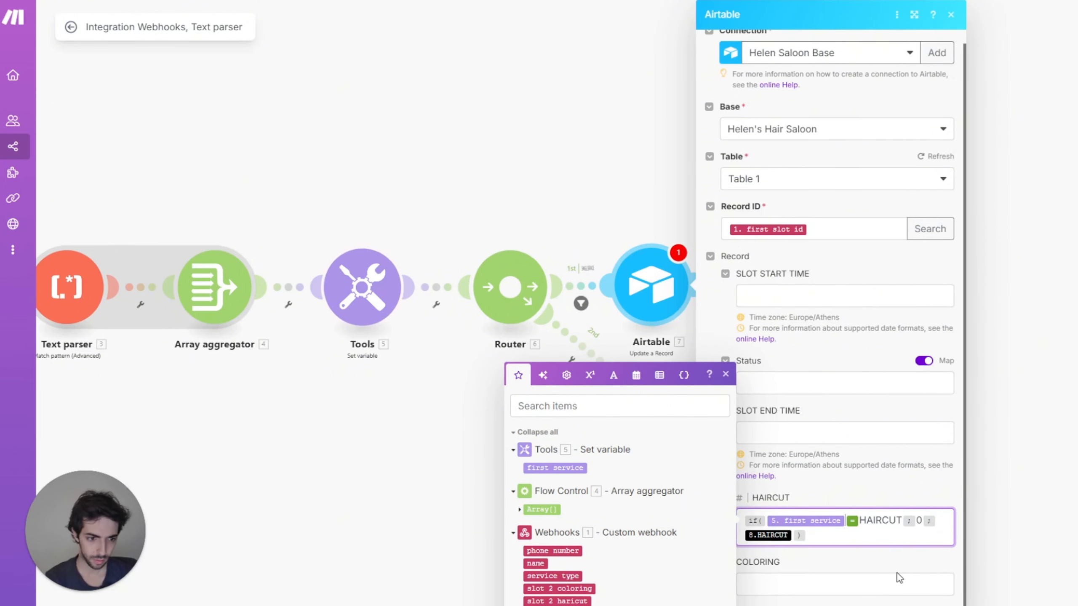
{"action": "left_click", "coordinate": [793, 533]}
{"action": "key", "text": "BackSpace"}
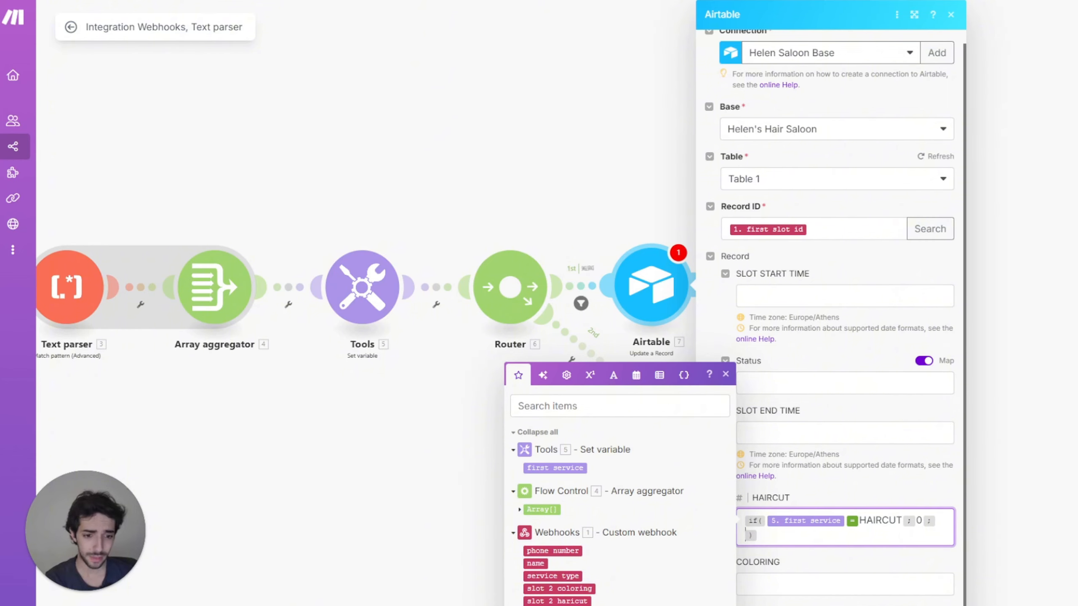
{"action": "left_click", "coordinate": [557, 605]}
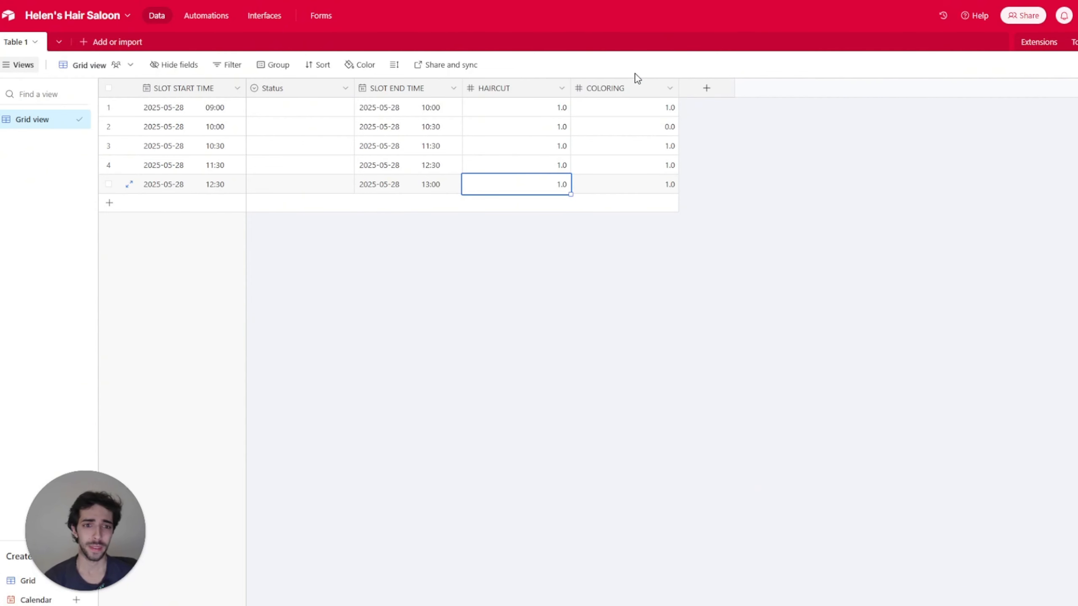
Step: Inspect the 1.0/0.0 HAIRCUT and COLORING values of the 09:00, 10:00 and 10:30 slots
{"action": "left_click", "coordinate": [546, 107]}
{"action": "left_click", "coordinate": [547, 132]}
{"action": "left_click", "coordinate": [650, 132]}
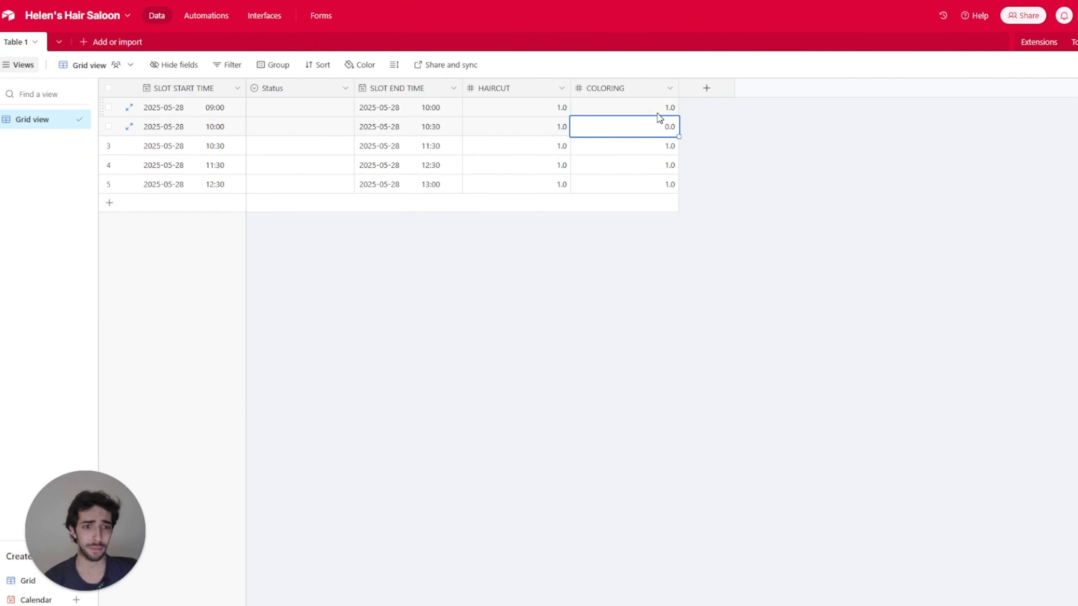
{"action": "left_click", "coordinate": [574, 143]}
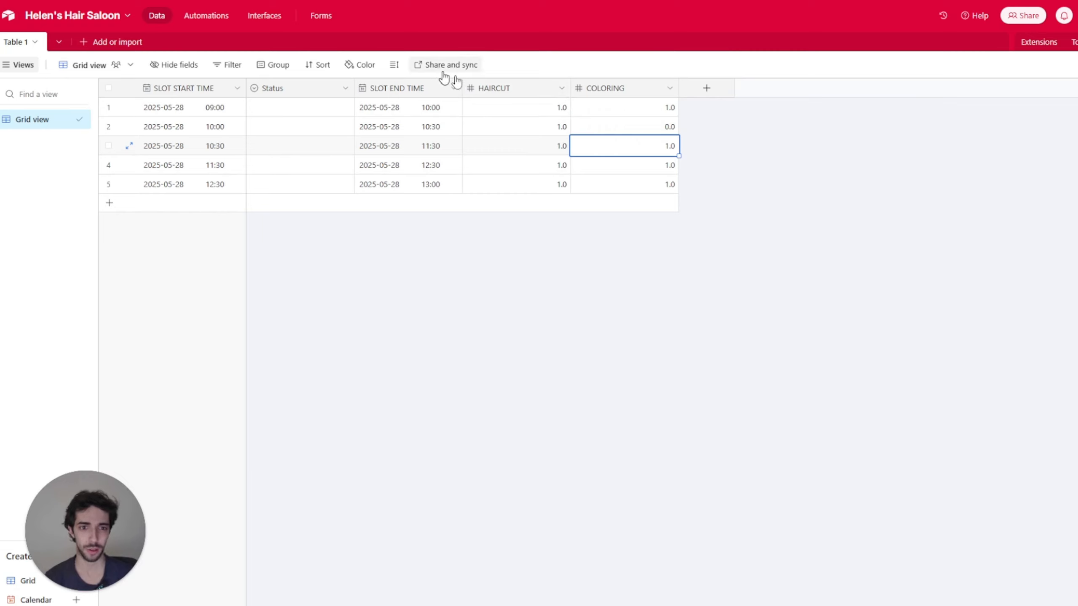
{"action": "left_click", "coordinate": [562, 107]}
{"action": "left_click", "coordinate": [564, 127]}
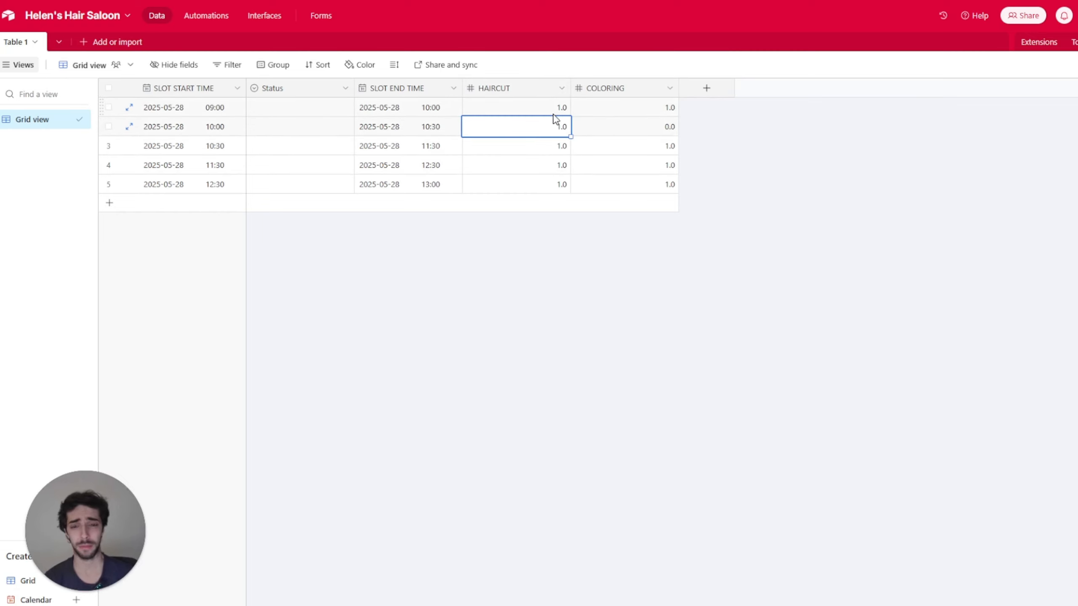
{"action": "left_click", "coordinate": [557, 110]}
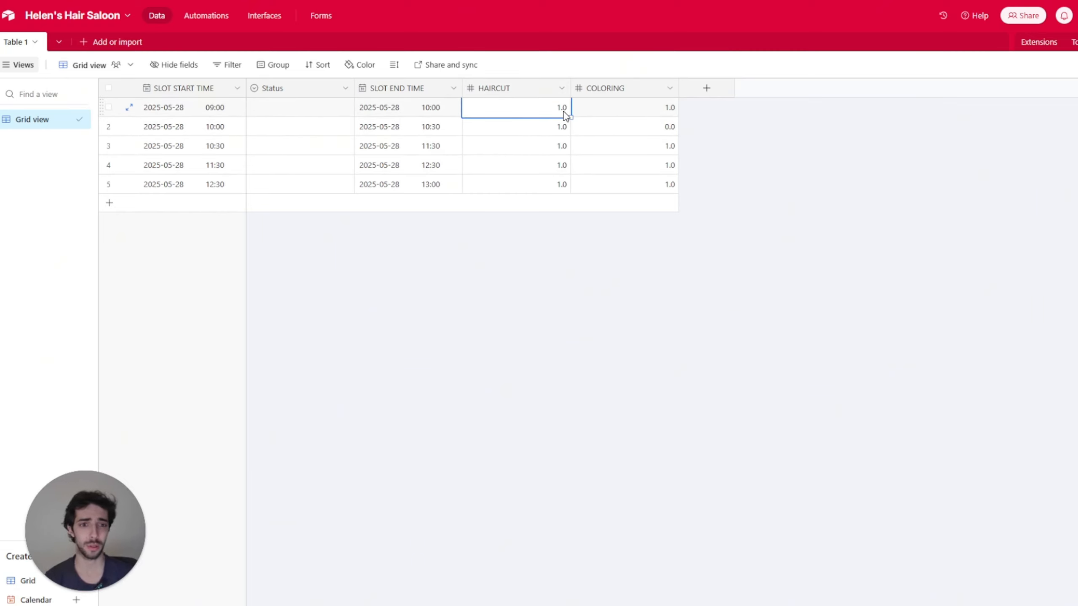
{"action": "left_click", "coordinate": [597, 125]}
{"action": "left_click", "coordinate": [563, 109]}
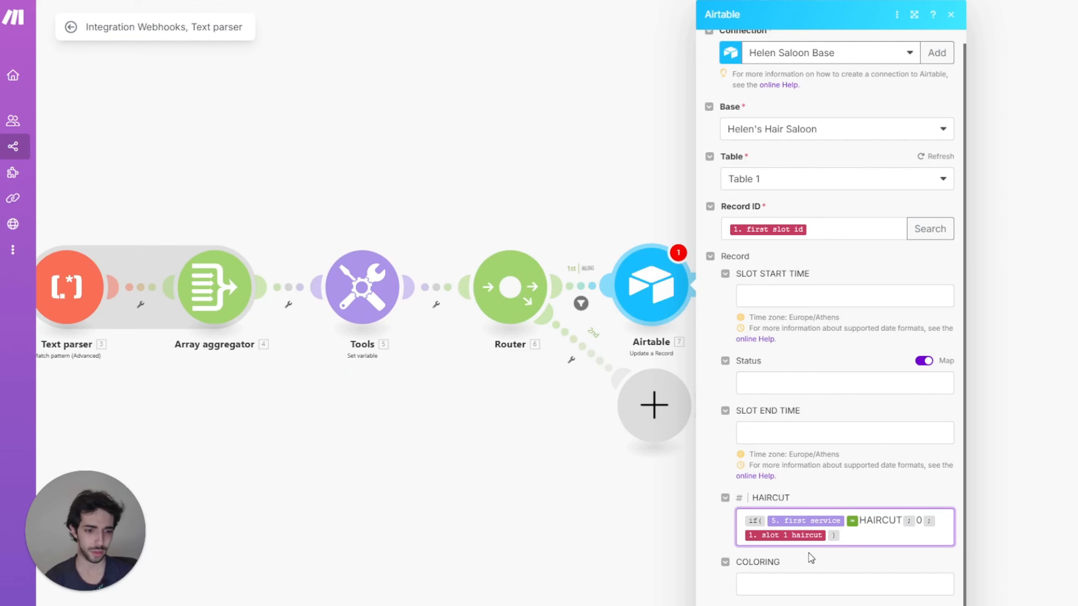
Step: Set COLORING to an if() formula: 0 when first service is COLORING, otherwise slot 1 coloring
{"action": "left_click", "coordinate": [784, 580]}
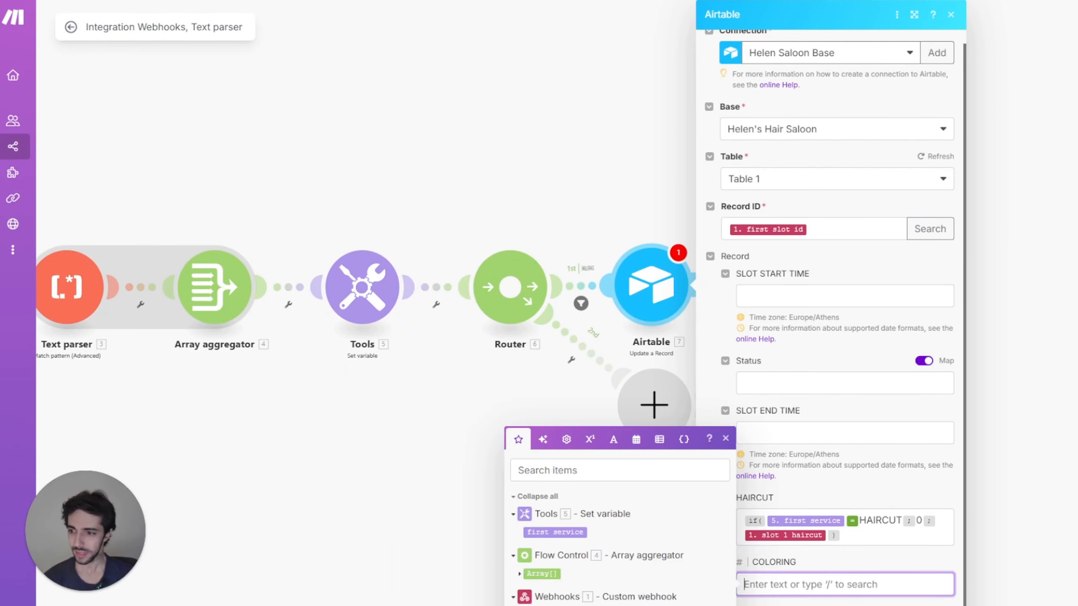
{"action": "key", "text": "Escape"}
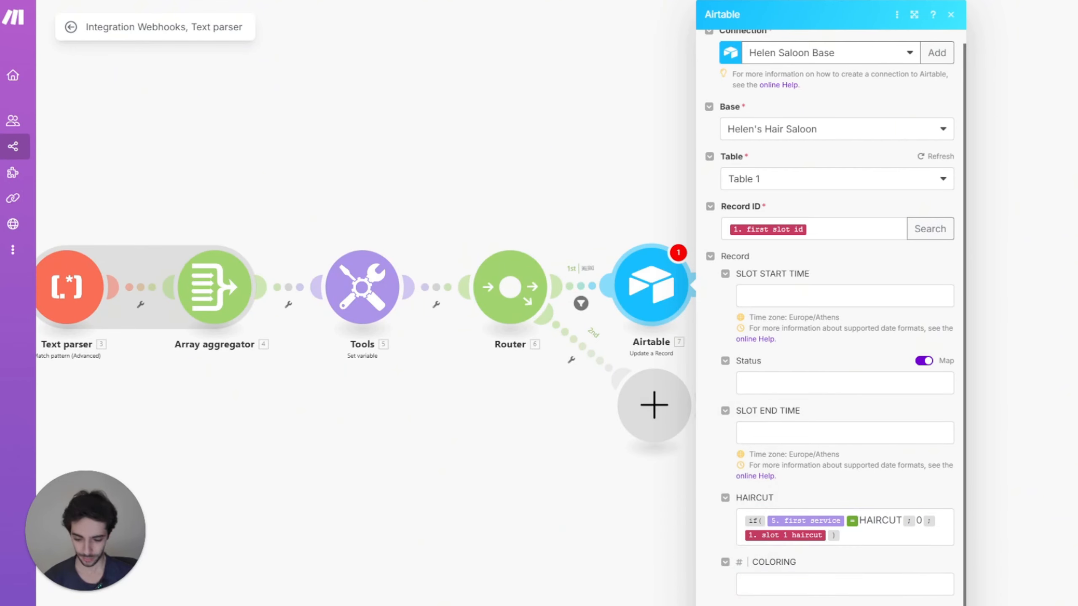
{"action": "left_click", "coordinate": [814, 595]}
{"action": "type", "text": "if(7.first_service.`__IMTMATCH__` = COLORING; 0; 8.COLORING)"}
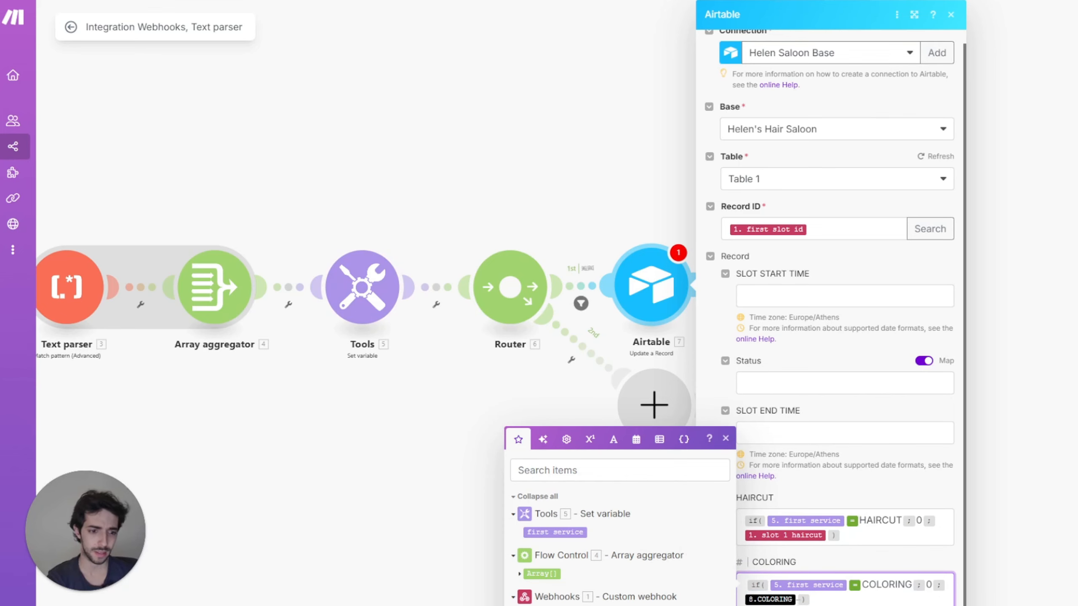
{"action": "key", "text": "BackSpace"}
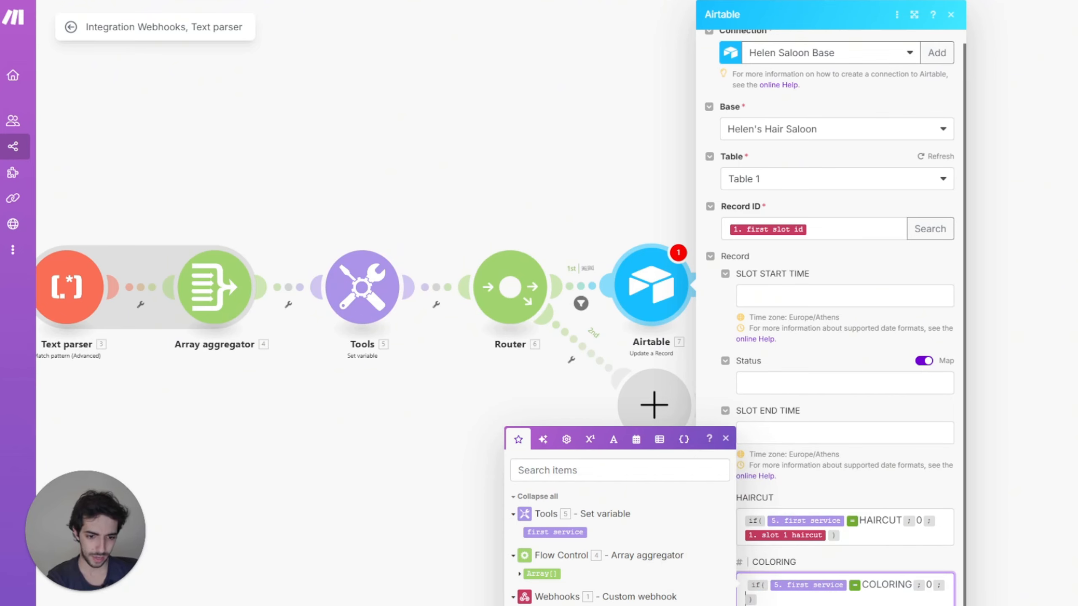
{"action": "type", "text": "1. slot 1 coloring"}
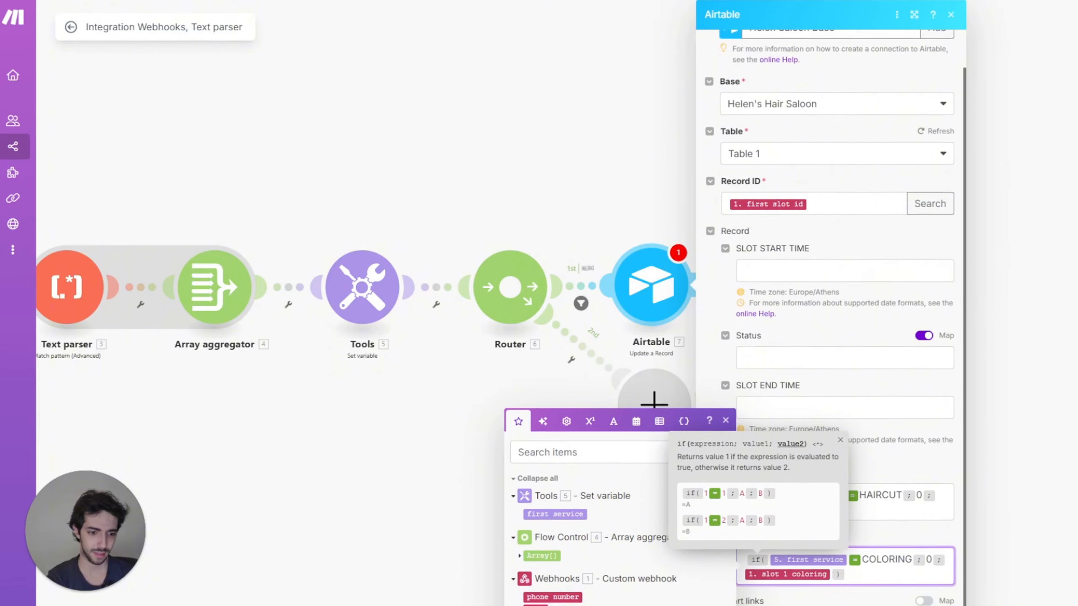
Step: Add a Google Calendar Create an Event module on the HELEN'S HAIR SALOON calendar
{"action": "key", "text": "Escape"}
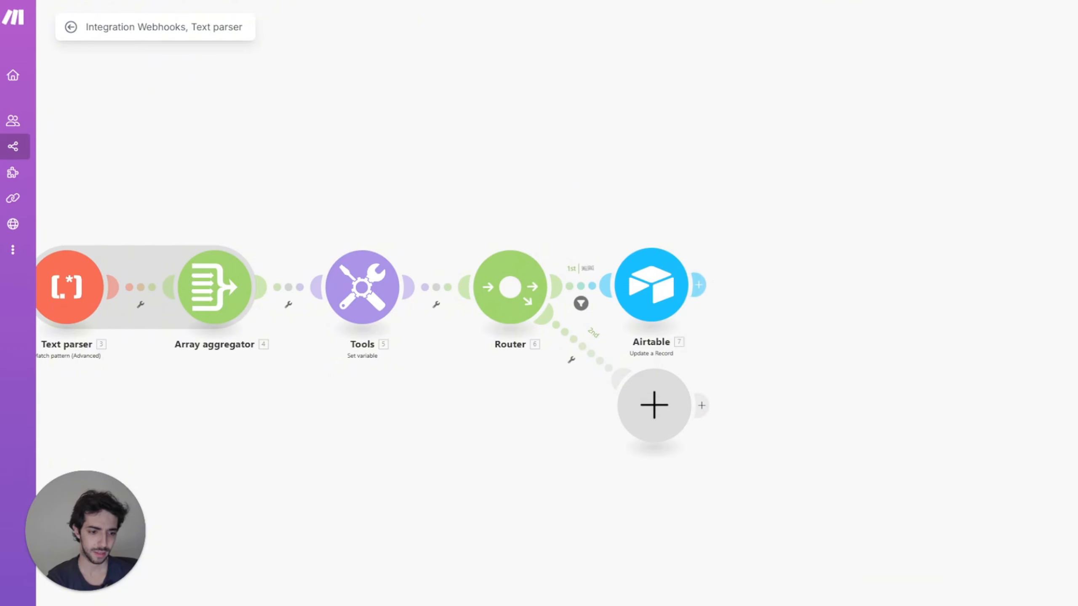
{"action": "left_click", "coordinate": [700, 285]}
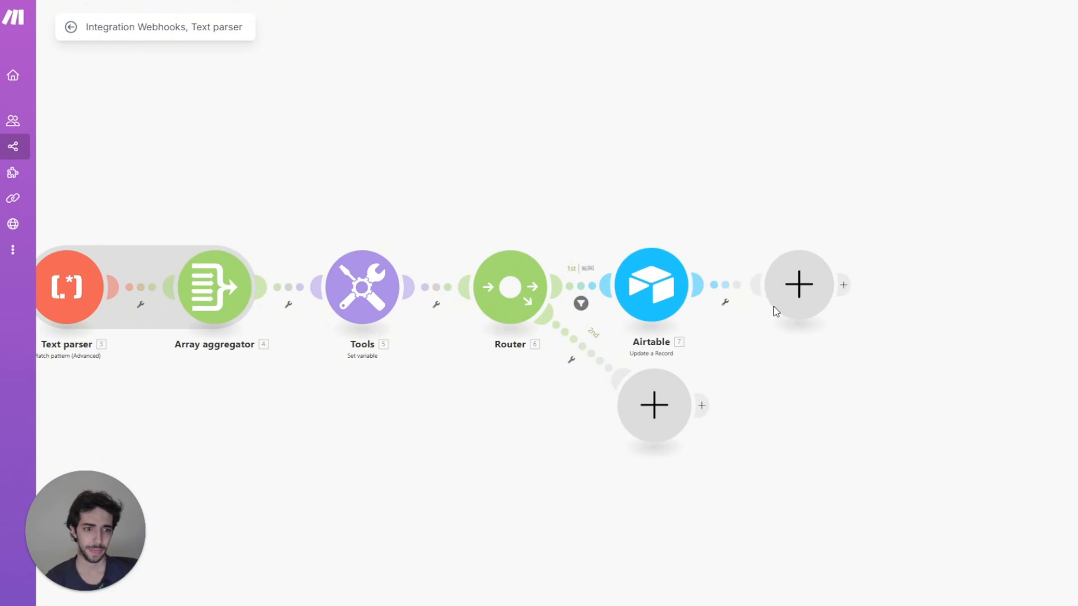
{"action": "scroll", "coordinate": [899, 339], "scroll_direction": "down", "scroll_amount": 3}
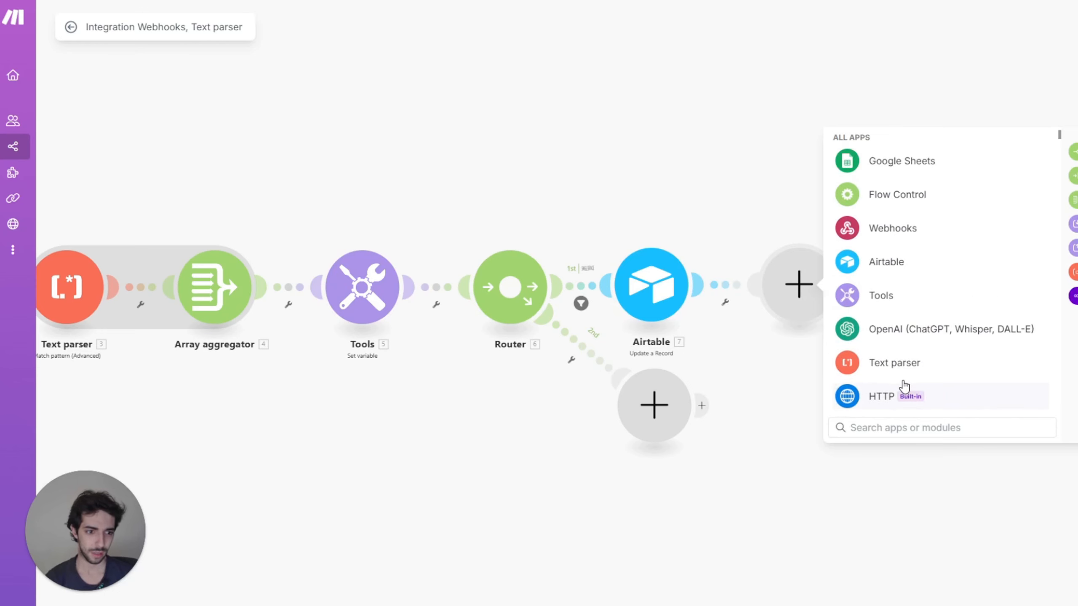
{"action": "type", "text": "go"}
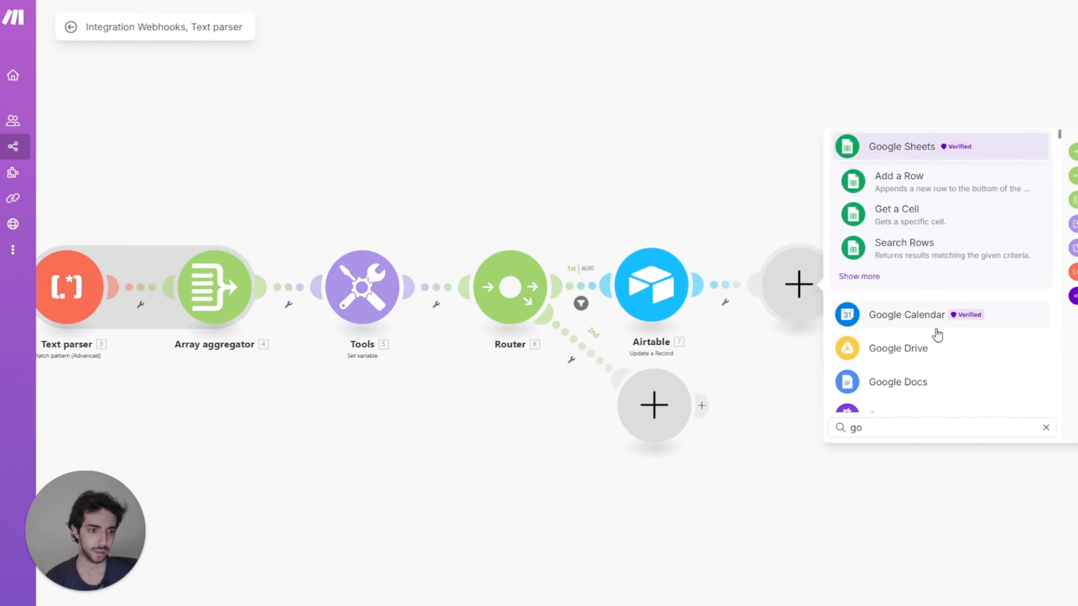
{"action": "left_click", "coordinate": [930, 316]}
{"action": "left_click", "coordinate": [919, 322]}
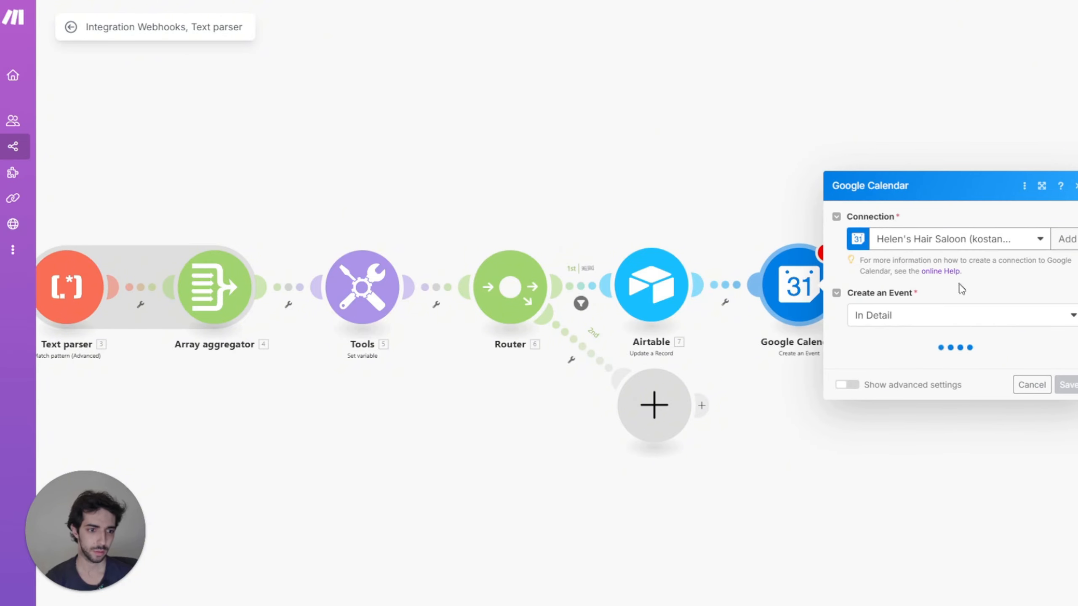
{"action": "left_click", "coordinate": [941, 193]}
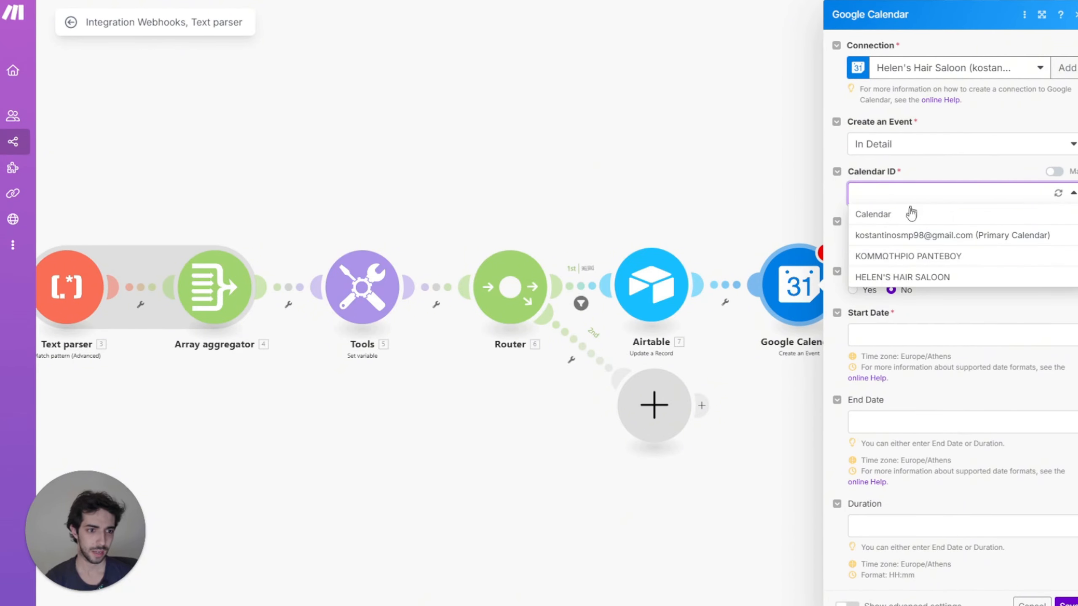
{"action": "left_click", "coordinate": [915, 278]}
Step: Name the event 'service type - name' and put the phone number in its description
{"action": "left_click", "coordinate": [909, 244]}
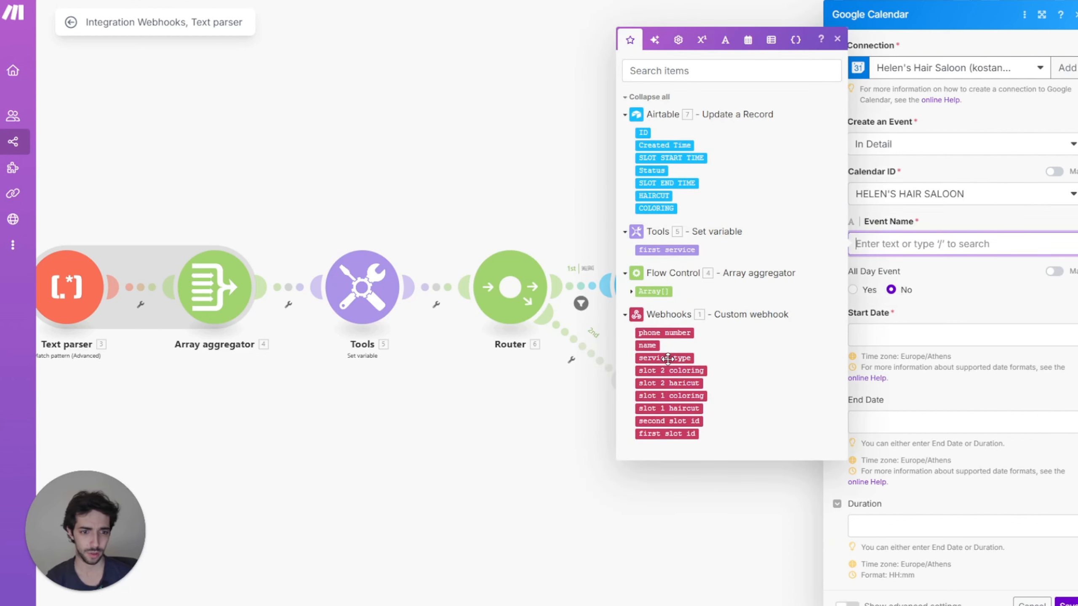
{"action": "left_click_drag", "start_coordinate": [664, 358], "coordinate": [916, 249]}
{"action": "type", "text": "-"}
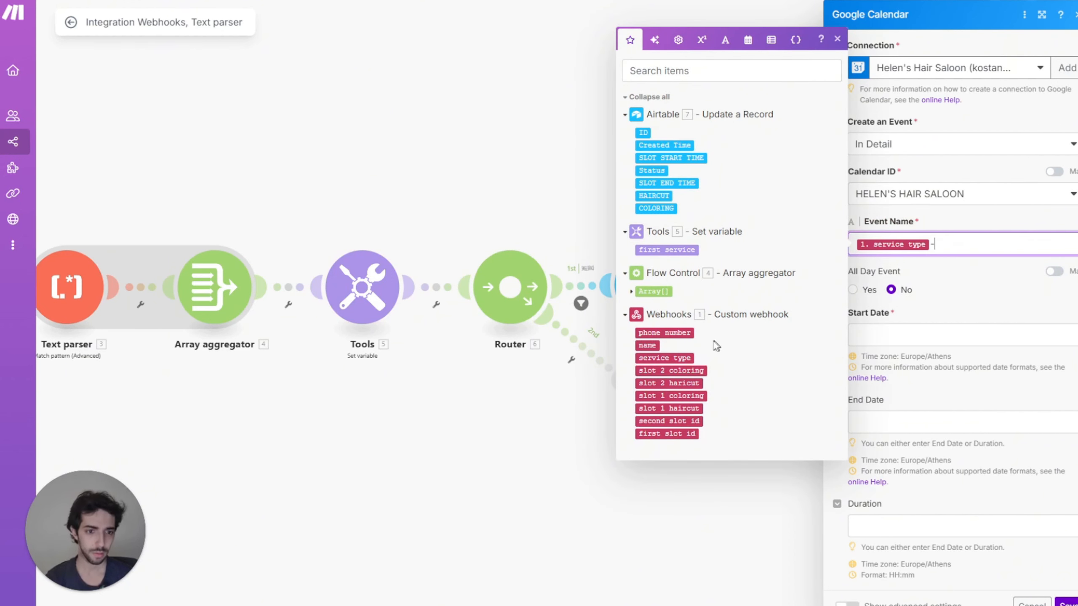
{"action": "left_click", "coordinate": [647, 346]}
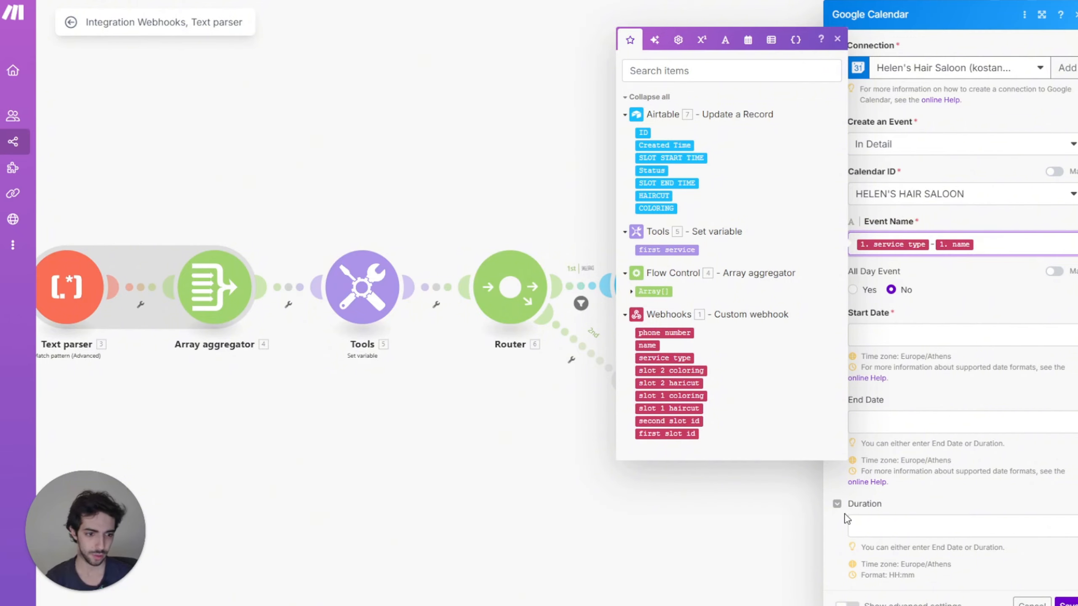
{"action": "left_click", "coordinate": [845, 602]}
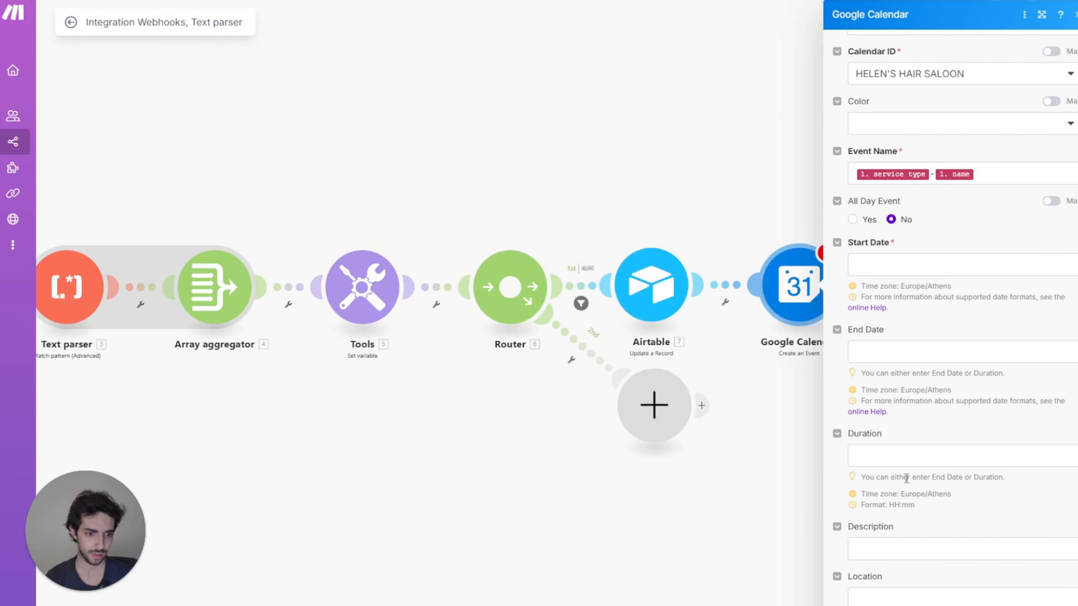
{"action": "left_click", "coordinate": [871, 546]}
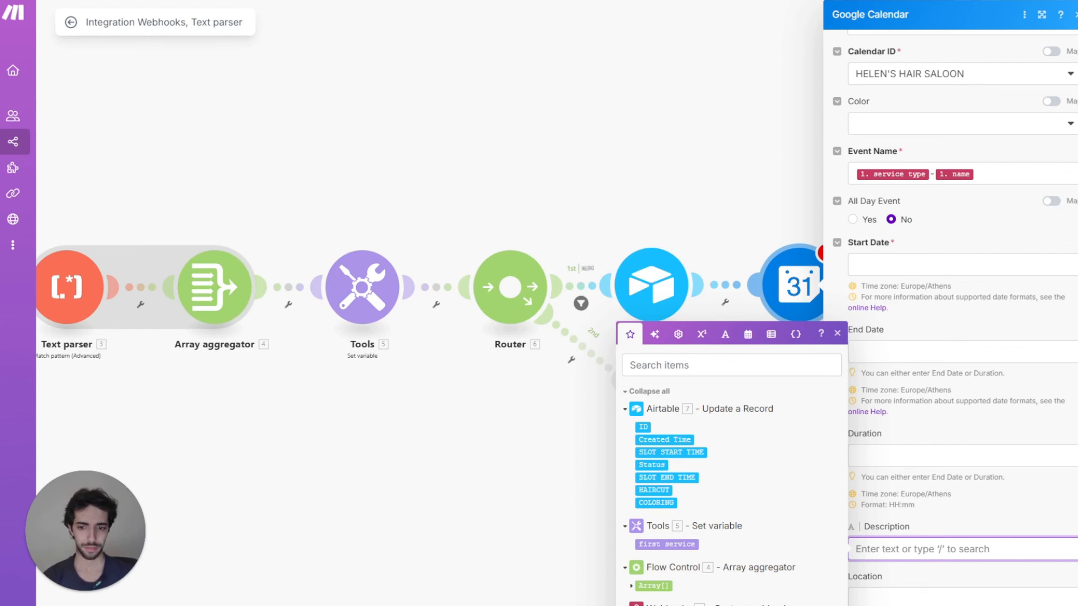
{"action": "left_click", "coordinate": [661, 605]}
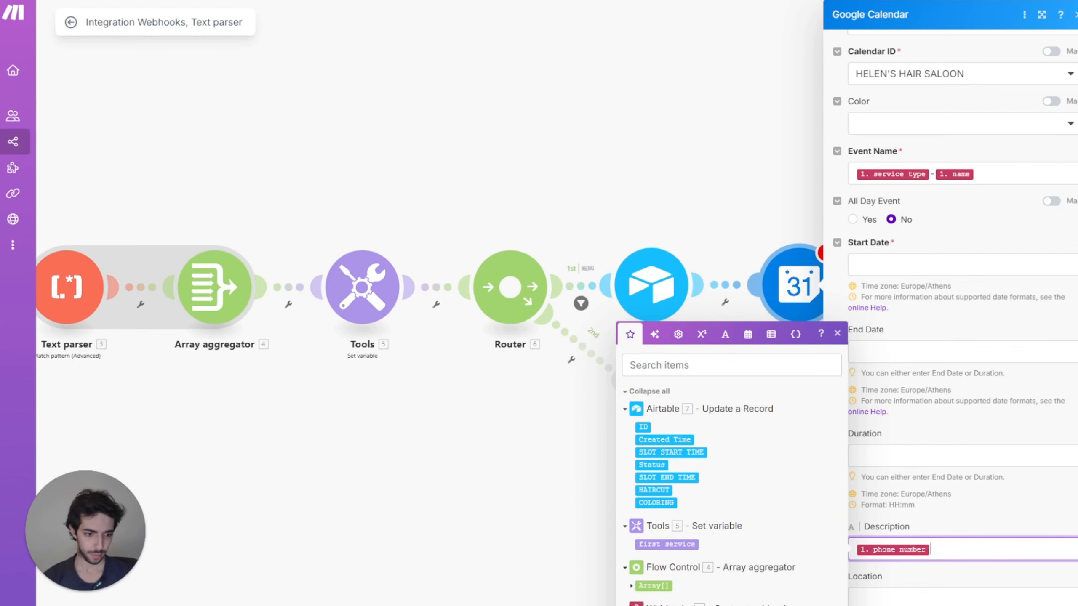
{"action": "left_click", "coordinate": [594, 603]}
Step: Map SLOT START TIME to the event start and SLOT END TIME to its end, then save
{"action": "left_click", "coordinate": [900, 263]}
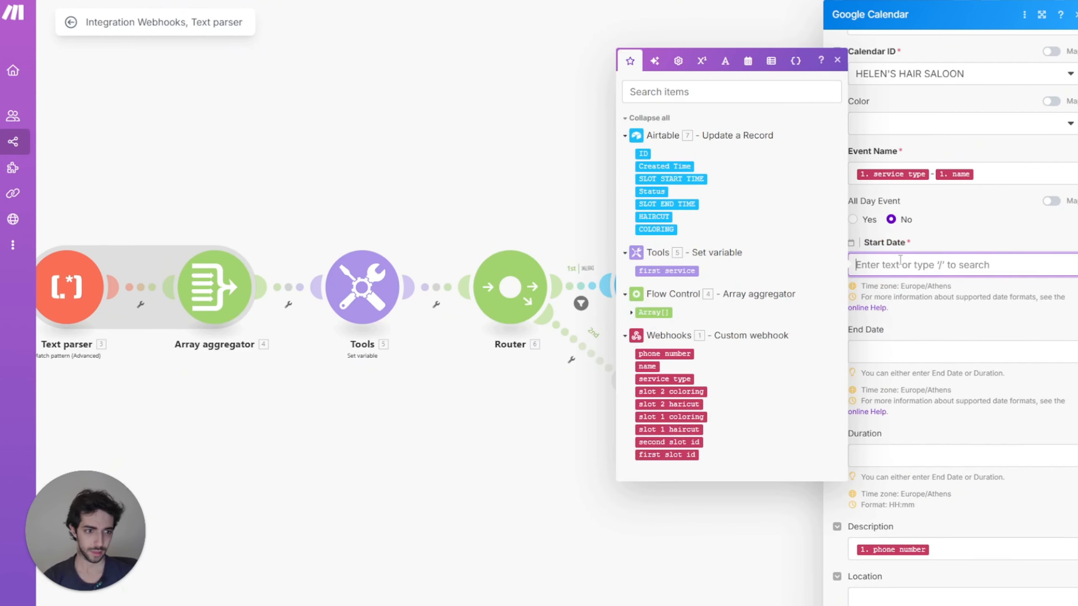
{"action": "left_click", "coordinate": [686, 179]}
{"action": "left_click", "coordinate": [906, 343]}
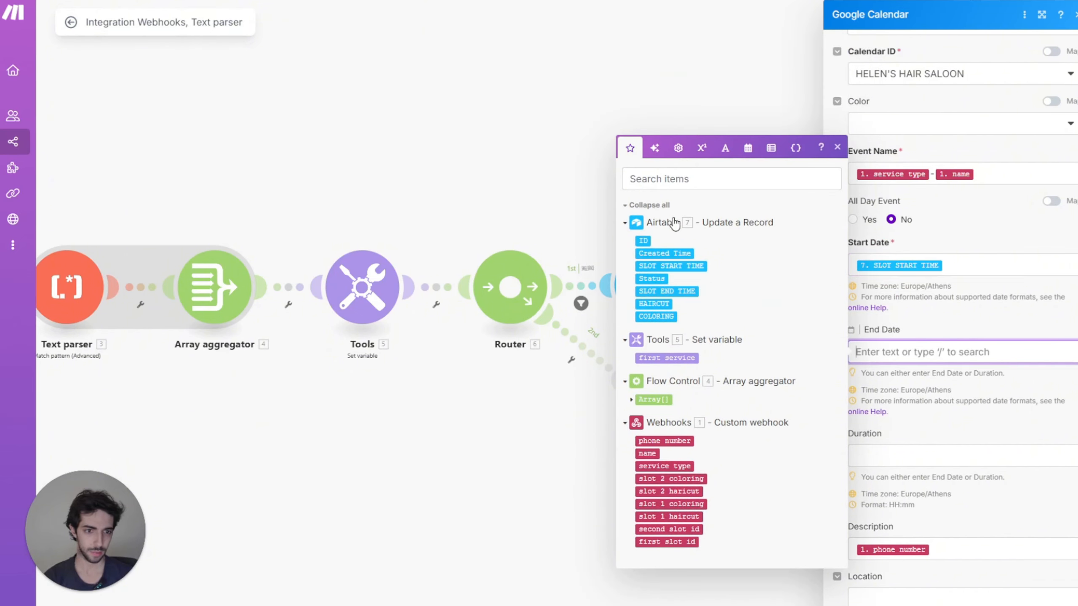
{"action": "left_click", "coordinate": [666, 291]}
{"action": "left_click", "coordinate": [551, 467]}
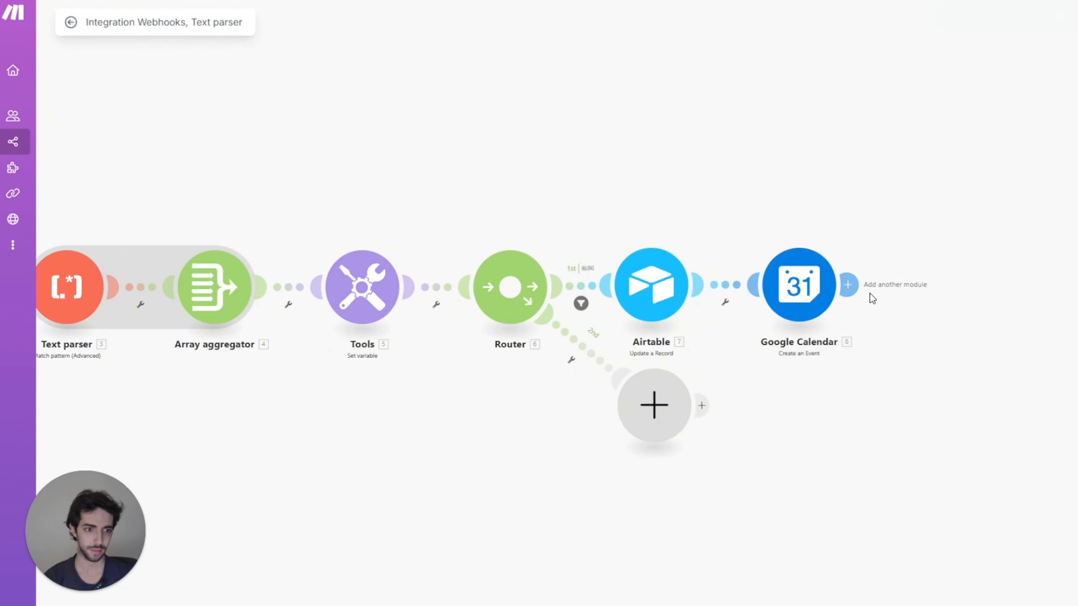
Step: Add a Webhook response with status 200 and JSON body message "successfully booked"
{"action": "left_click", "coordinate": [847, 285]}
{"action": "left_click", "coordinate": [878, 174]}
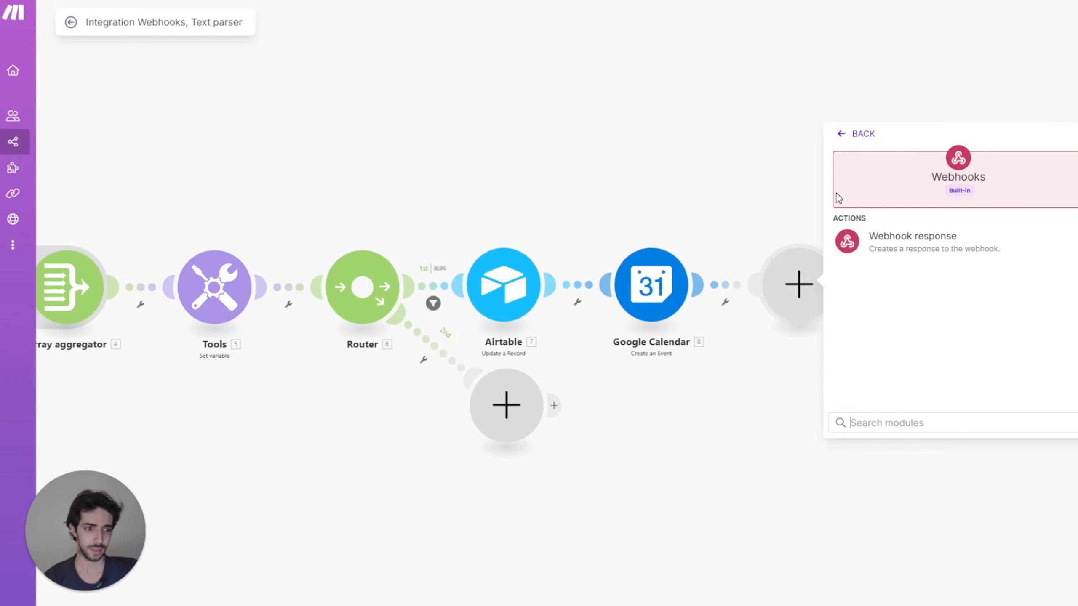
{"action": "left_click", "coordinate": [884, 234]}
{"action": "left_click", "coordinate": [877, 342]}
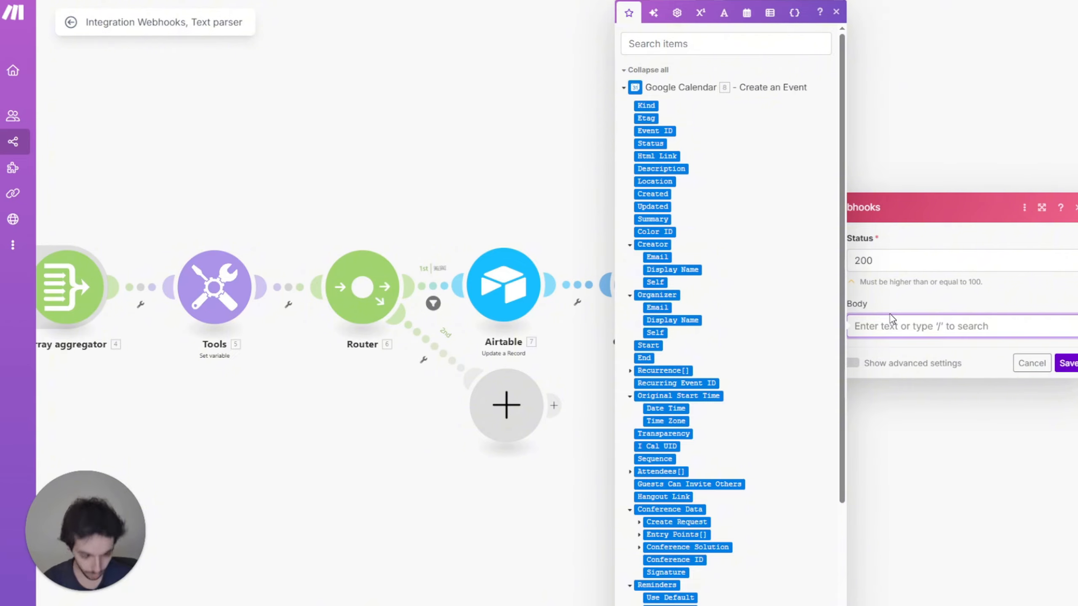
{"action": "type", "text": "{"}
{"action": "key", "text": "Return"}
{"action": "type", "text": "message\": \"successfully booked\""}
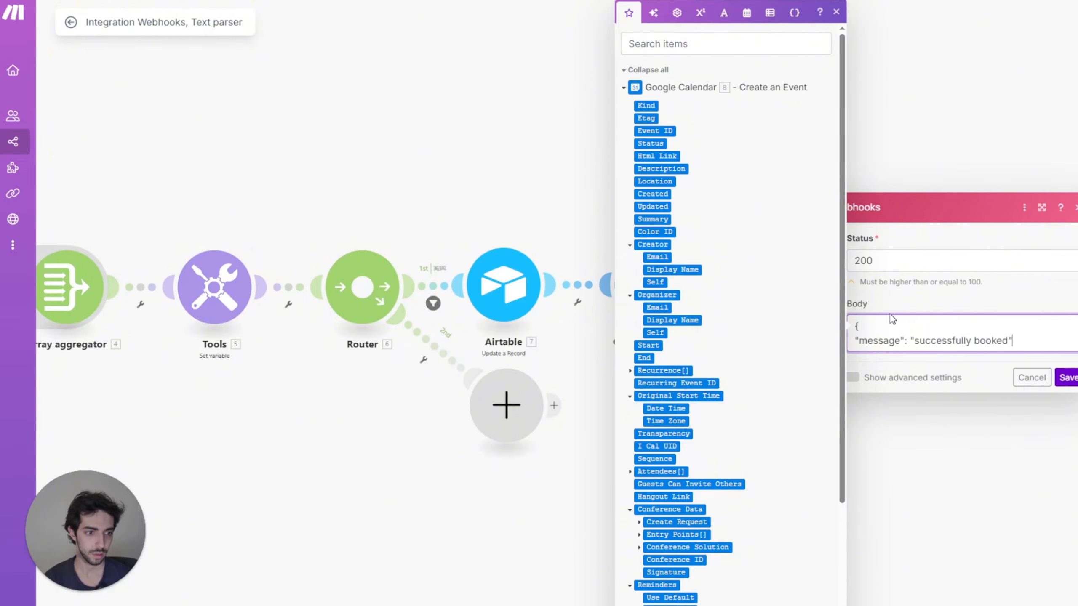
{"action": "key", "text": "Return"}
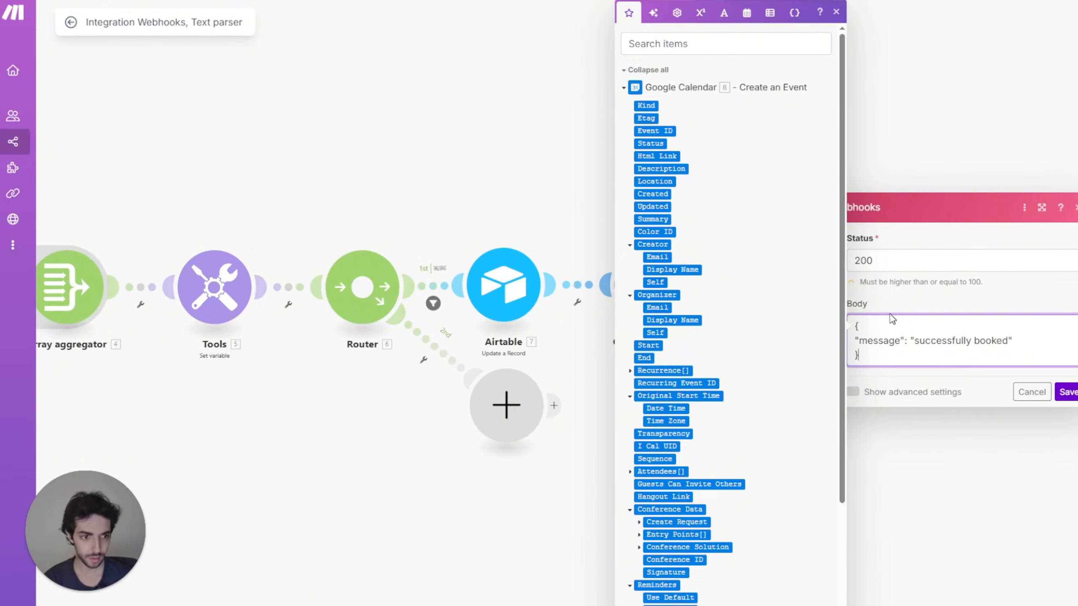
{"action": "left_click", "coordinate": [1065, 392]}
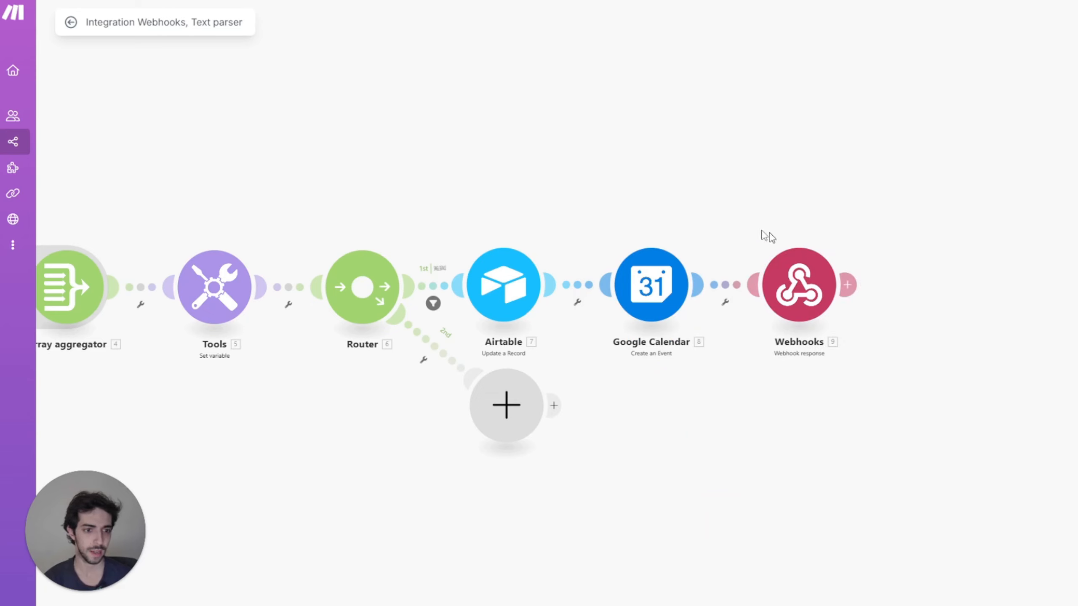
Step: Set up a filter on the second route labelled MULTIPLE SERVICES
{"action": "left_click_drag", "start_coordinate": [506, 406], "coordinate": [501, 451]}
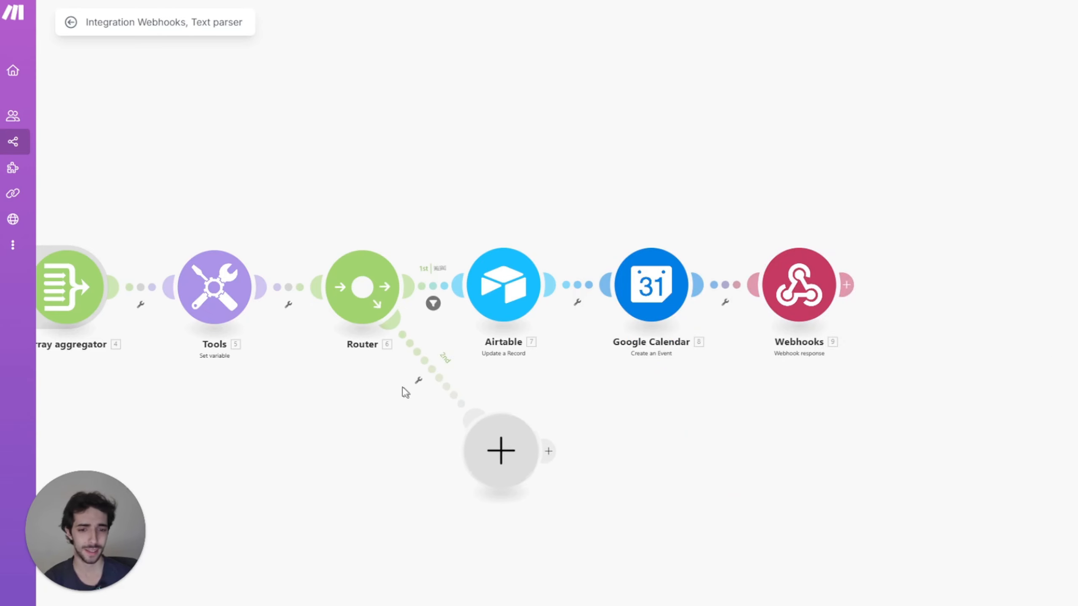
{"action": "left_click", "coordinate": [423, 385]}
{"action": "left_click", "coordinate": [421, 393]}
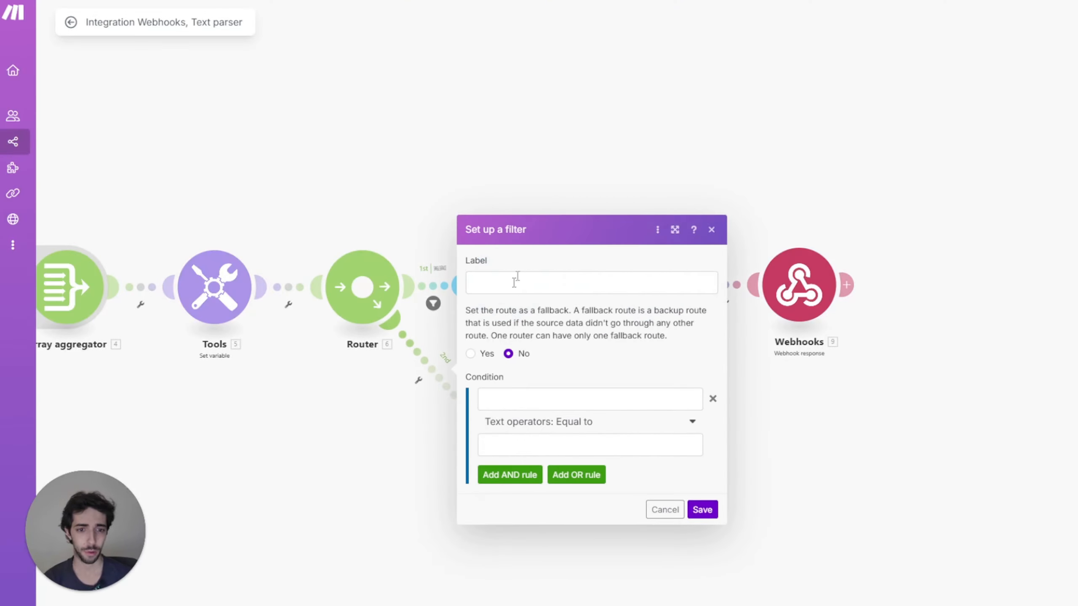
{"action": "left_click", "coordinate": [522, 287]}
{"action": "left_click", "coordinate": [551, 356]}
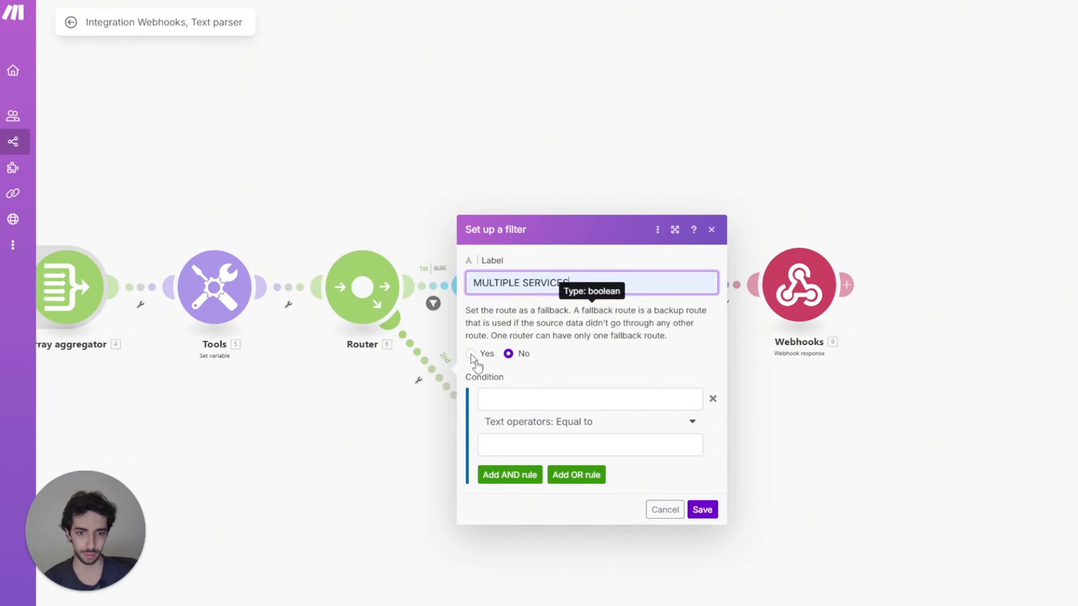
Step: Make the filter condition length(4. Array[]) numeric greater than 1 and save it
{"action": "left_click", "coordinate": [518, 393]}
{"action": "type", "text": "len"}
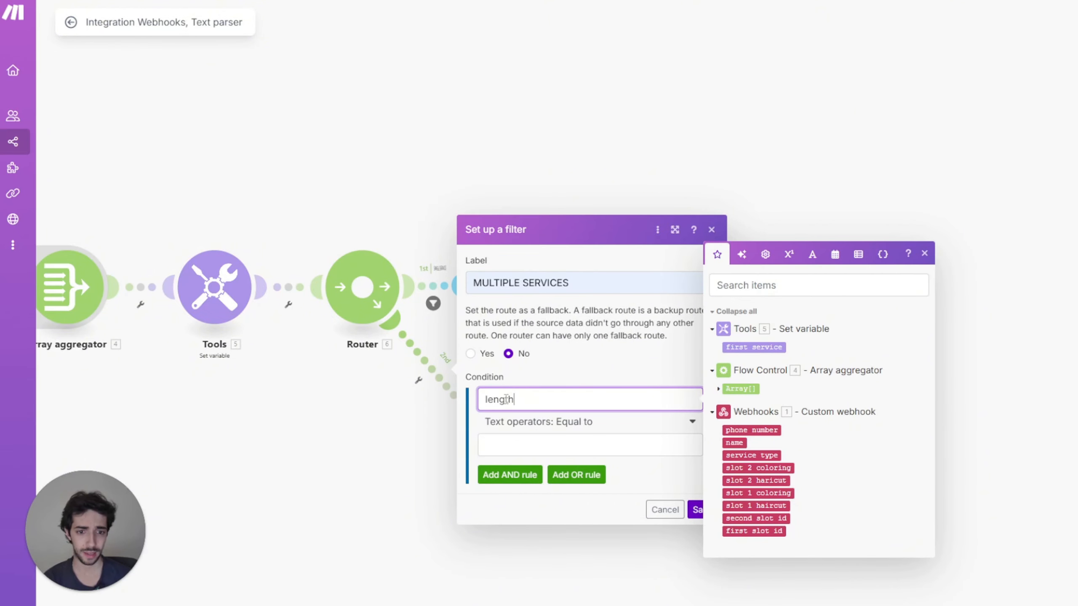
{"action": "type", "text": "gth"}
{"action": "key", "text": "Return"}
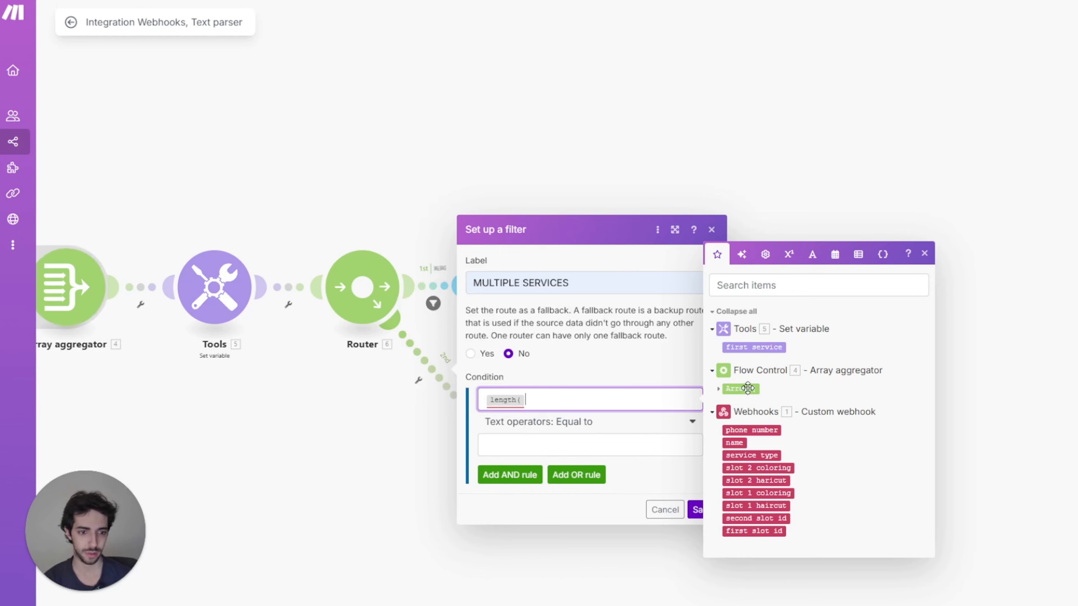
{"action": "left_click", "coordinate": [740, 388]}
{"action": "type", "text": ")"}
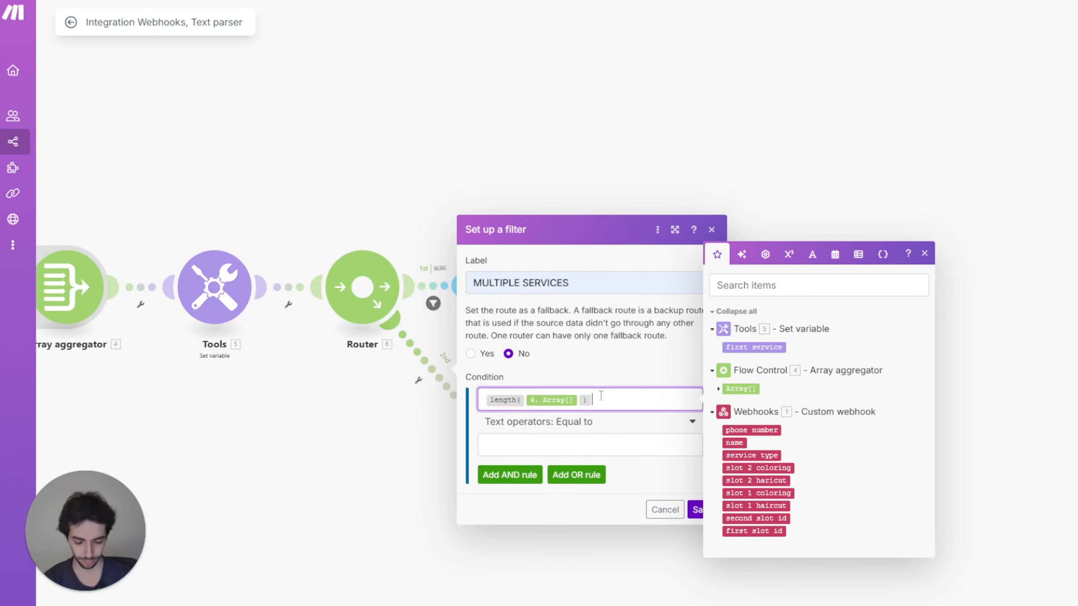
{"action": "left_click", "coordinate": [599, 423]}
{"action": "scroll", "coordinate": [589, 531], "scroll_direction": "down", "scroll_amount": 6}
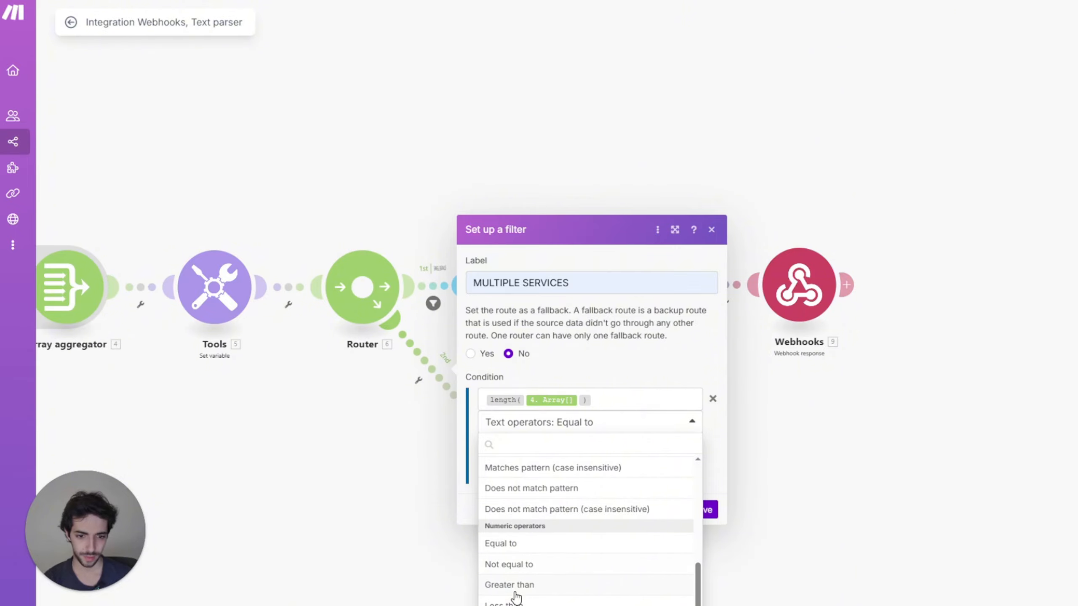
{"action": "left_click", "coordinate": [515, 586]}
{"action": "left_click", "coordinate": [560, 447]}
{"action": "type", "text": "1"}
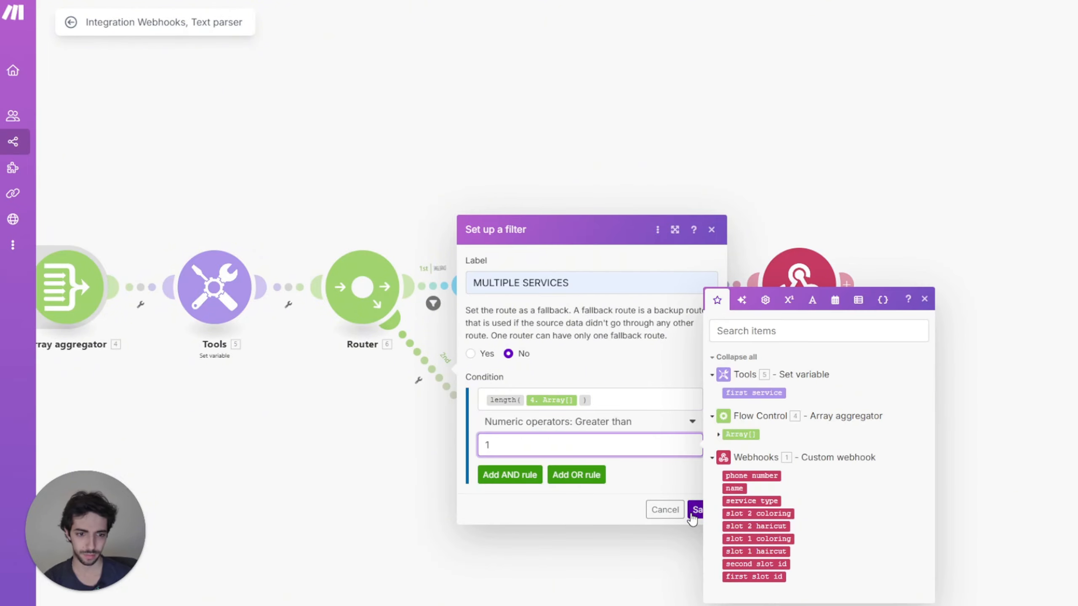
{"action": "left_click", "coordinate": [700, 508]}
{"action": "left_click", "coordinate": [701, 509]}
Step: Add an Airtable Update a Record module on the salon base's Table 1, keyed on first slot id
{"action": "left_click", "coordinate": [501, 450]}
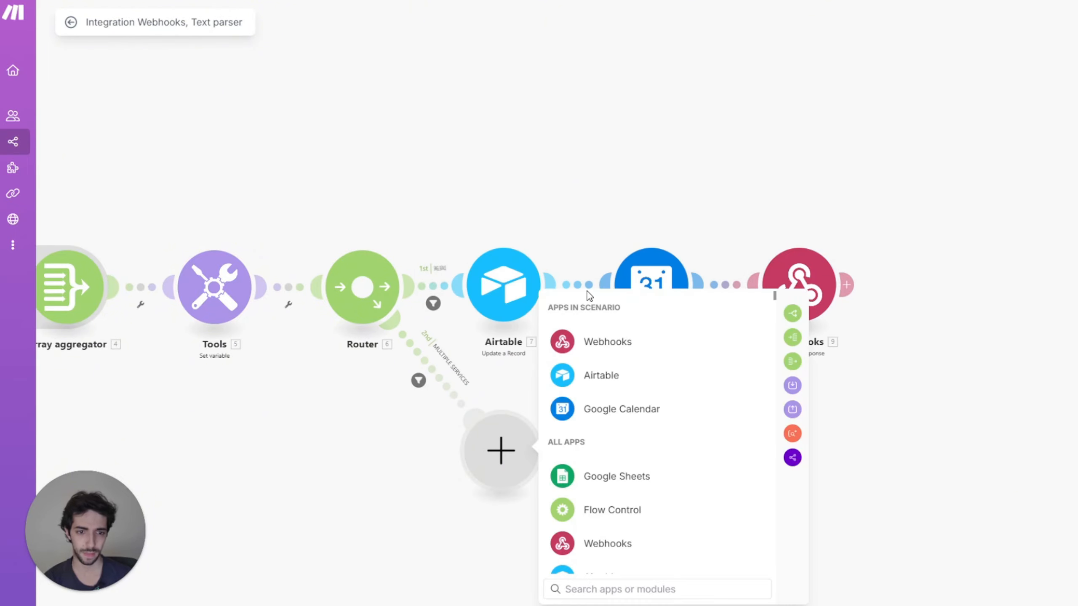
{"action": "left_click", "coordinate": [598, 374]}
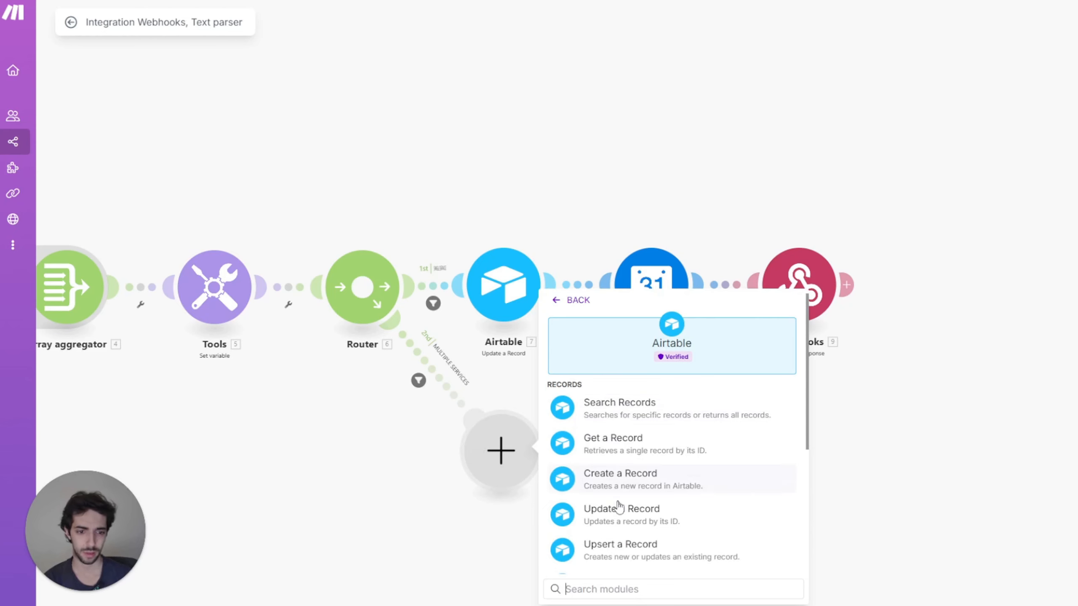
{"action": "left_click", "coordinate": [621, 515]}
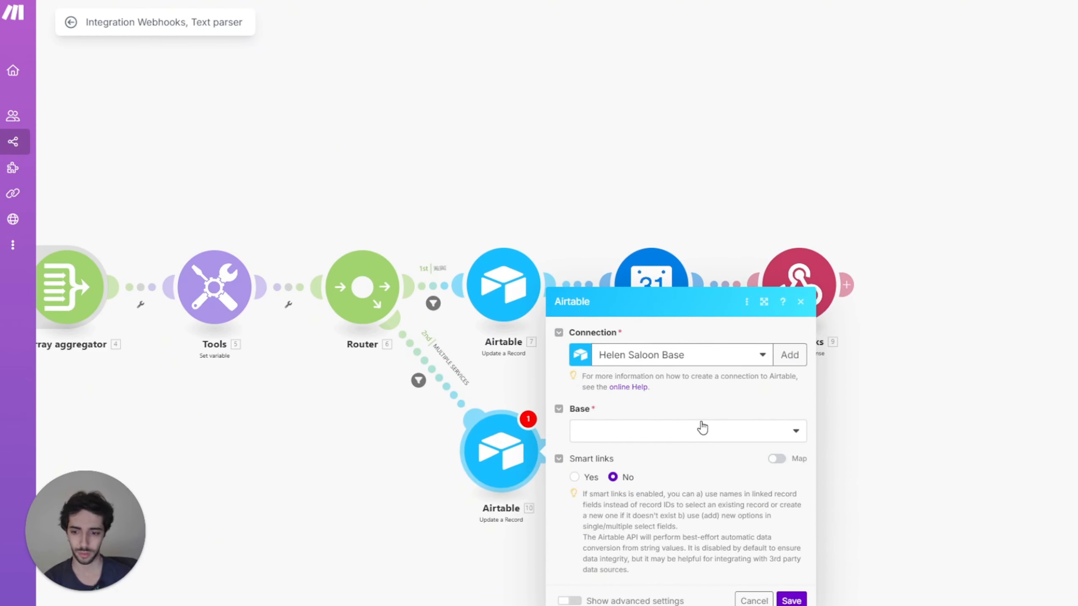
{"action": "left_click", "coordinate": [671, 440]}
{"action": "left_click", "coordinate": [663, 452]}
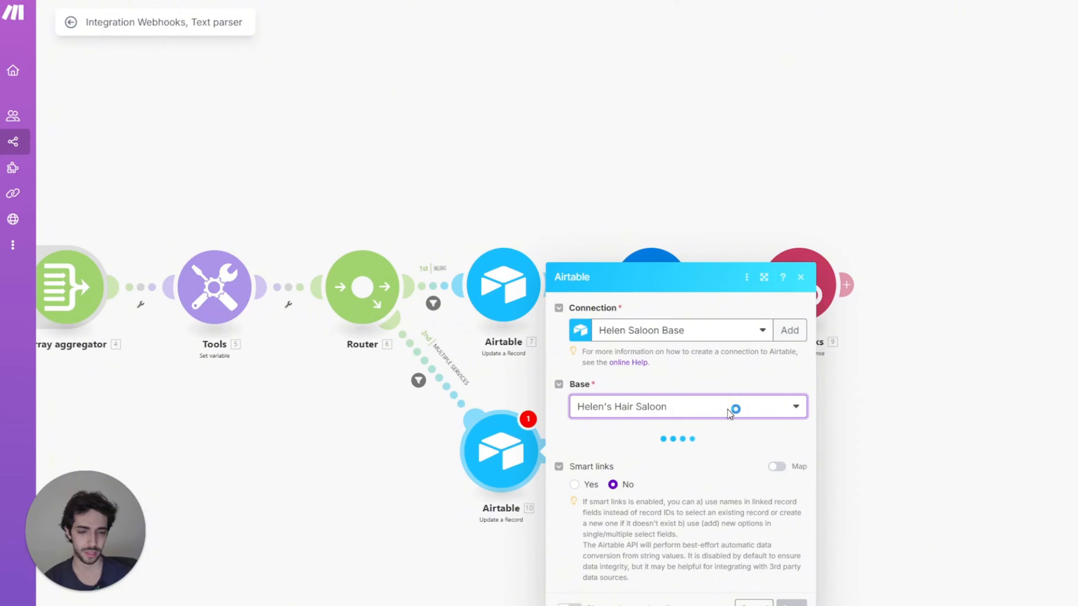
{"action": "left_click", "coordinate": [675, 446]}
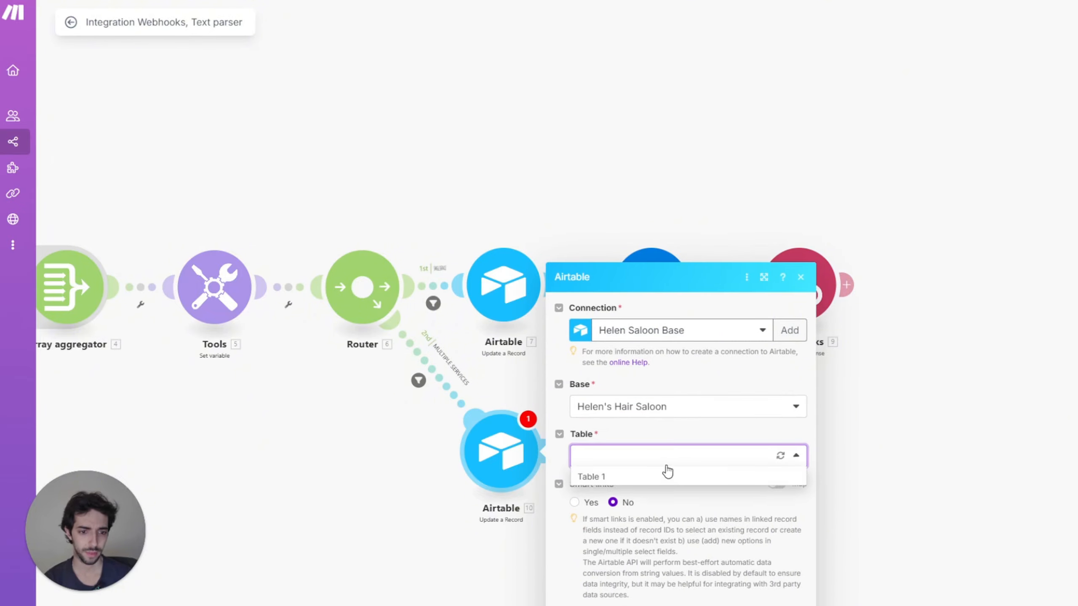
{"action": "left_click", "coordinate": [666, 471]}
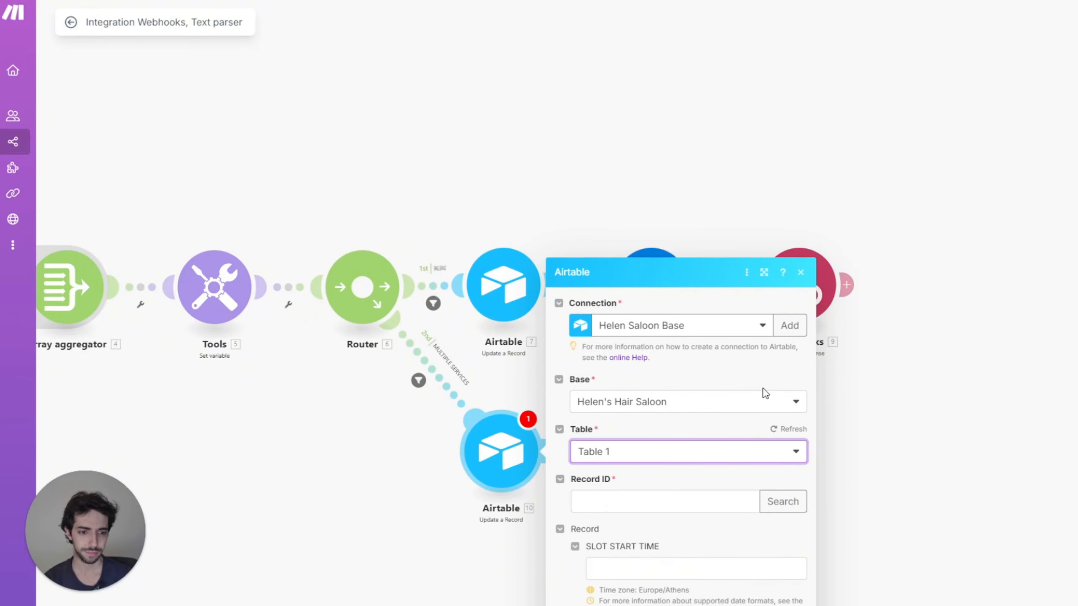
{"action": "left_click", "coordinate": [635, 228]}
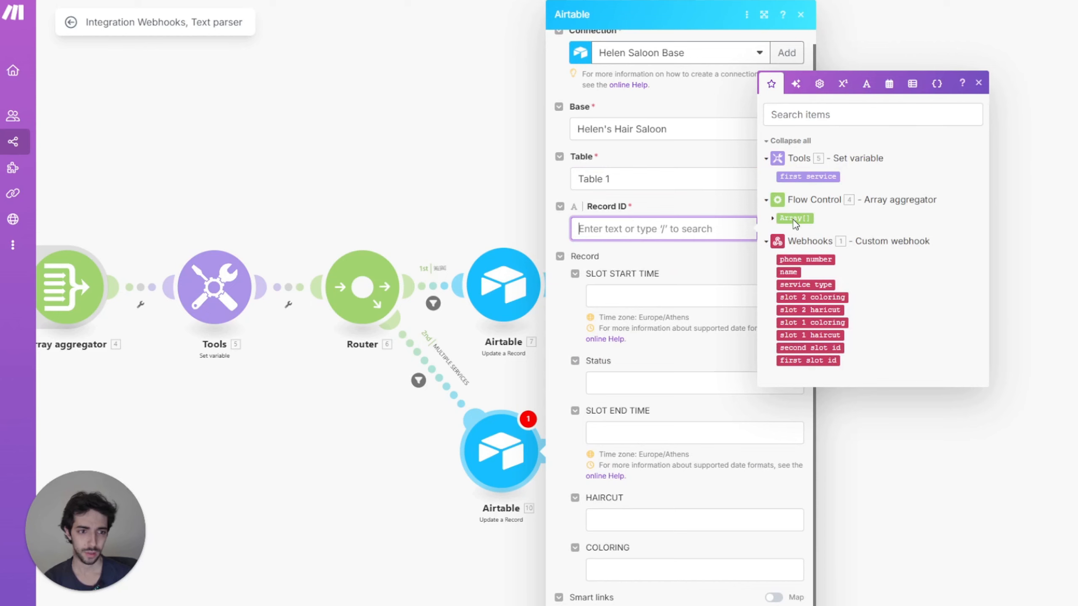
{"action": "left_click", "coordinate": [812, 361]}
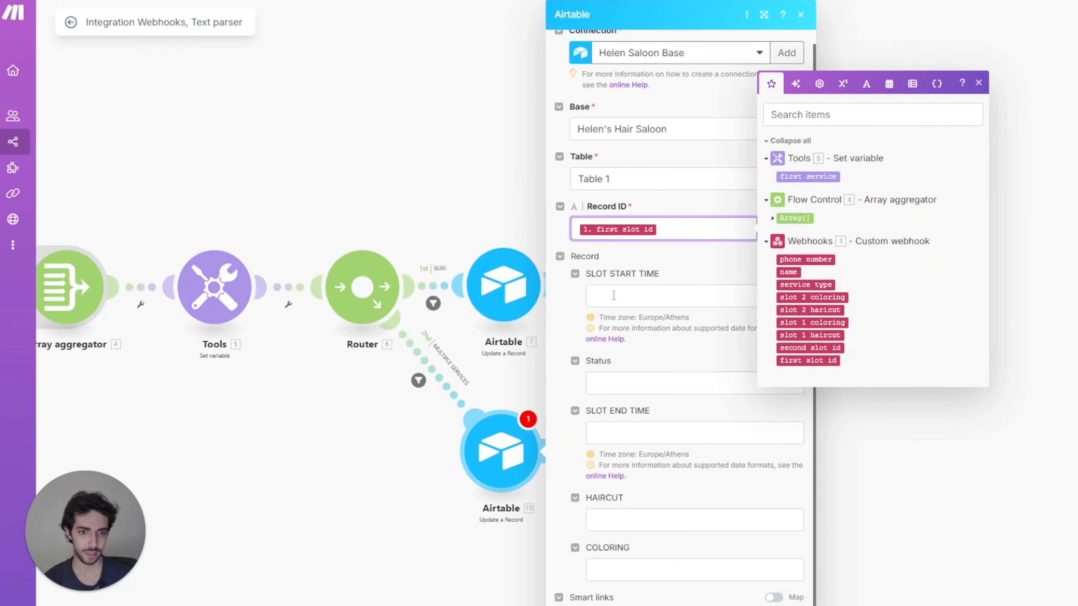
Step: Fill HAIRCUT with the if() formula, conditioned on 5. first service and returning slot 1 haircut
{"action": "left_click", "coordinate": [637, 296]}
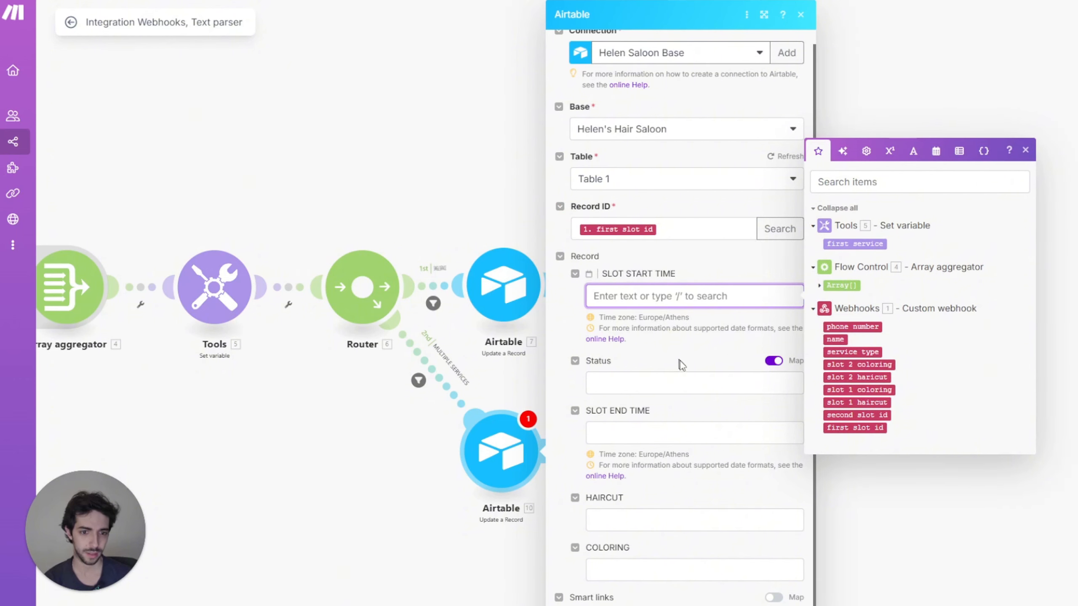
{"action": "left_click", "coordinate": [641, 386]}
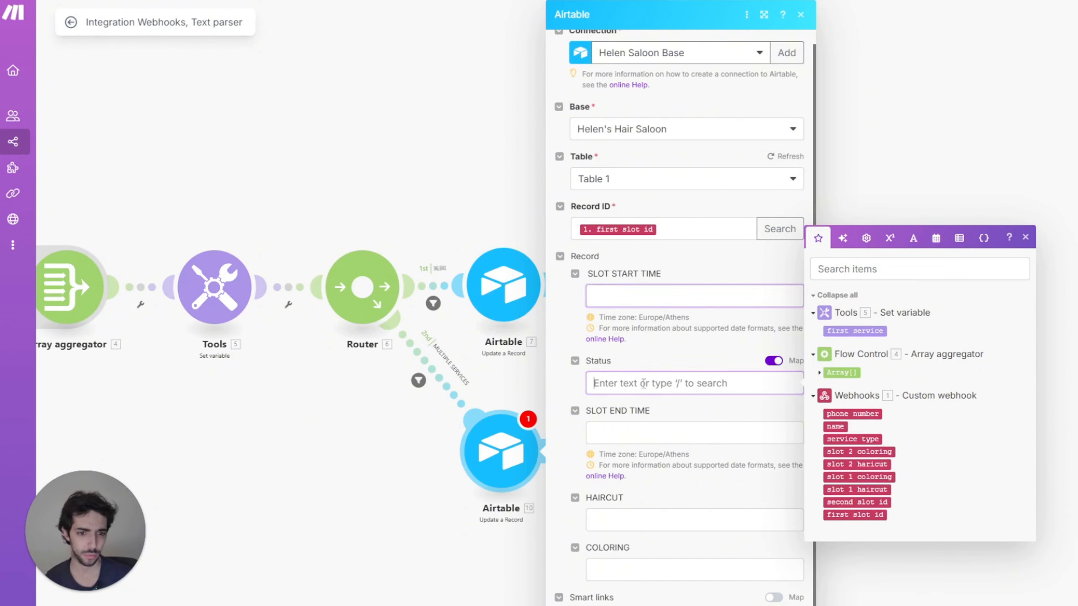
{"action": "left_click", "coordinate": [668, 516]}
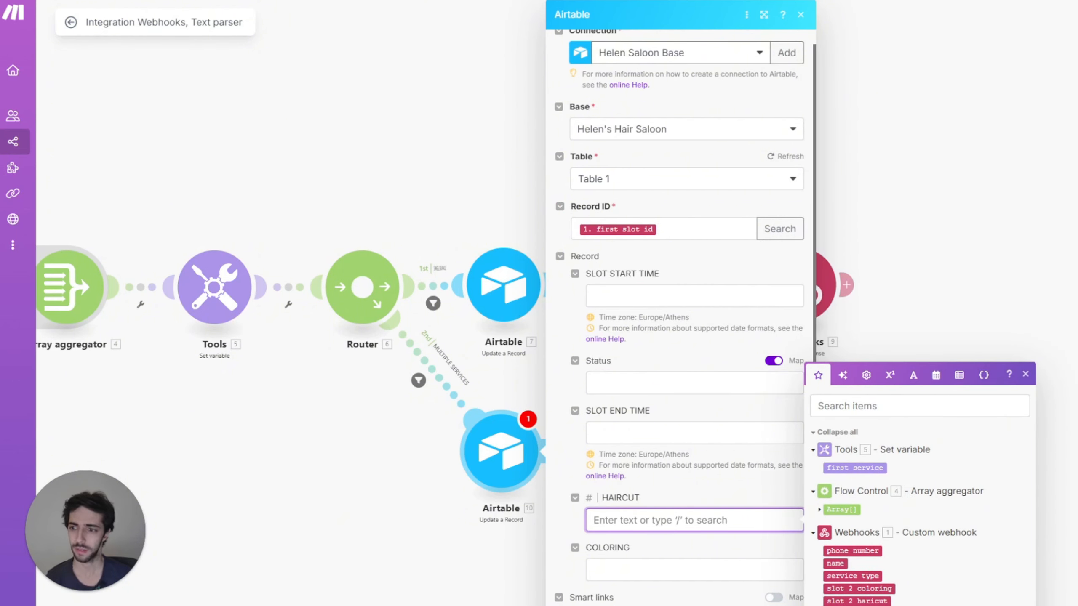
{"action": "key", "text": "Escape"}
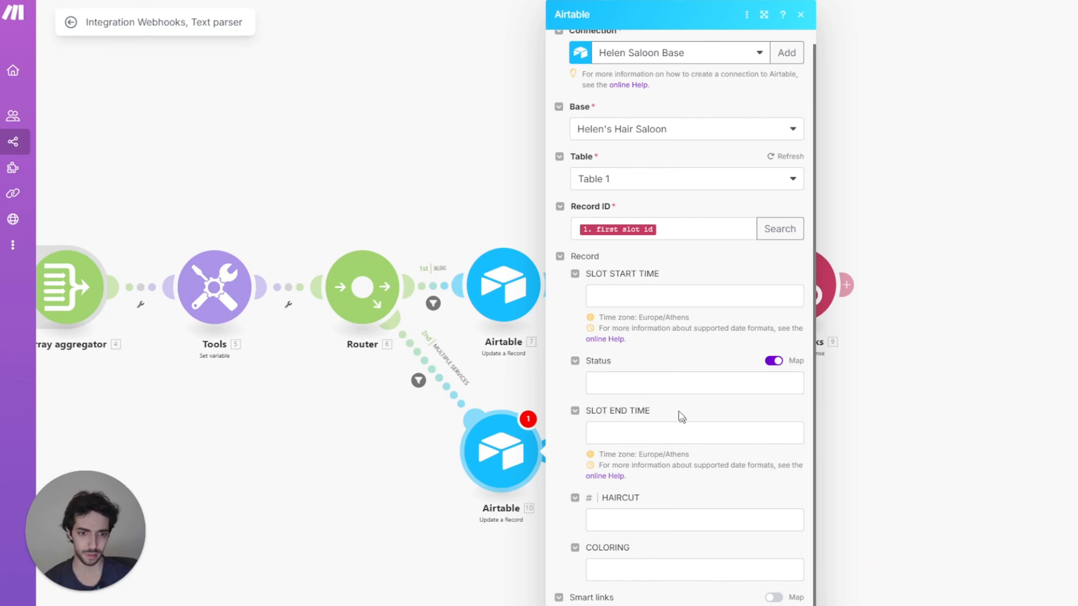
{"action": "left_click", "coordinate": [632, 519]}
{"action": "type", "text": "if(7.first_service.`__IMTMATCH__` = HAIRCUT; 0; 8.HAIRCUT)"}
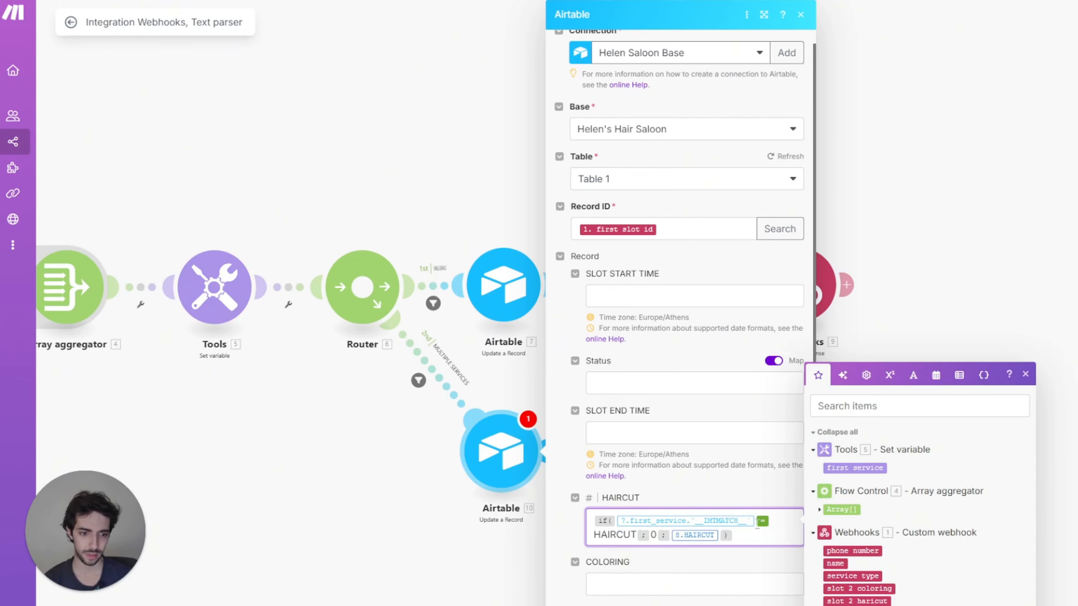
{"action": "left_click", "coordinate": [756, 522]}
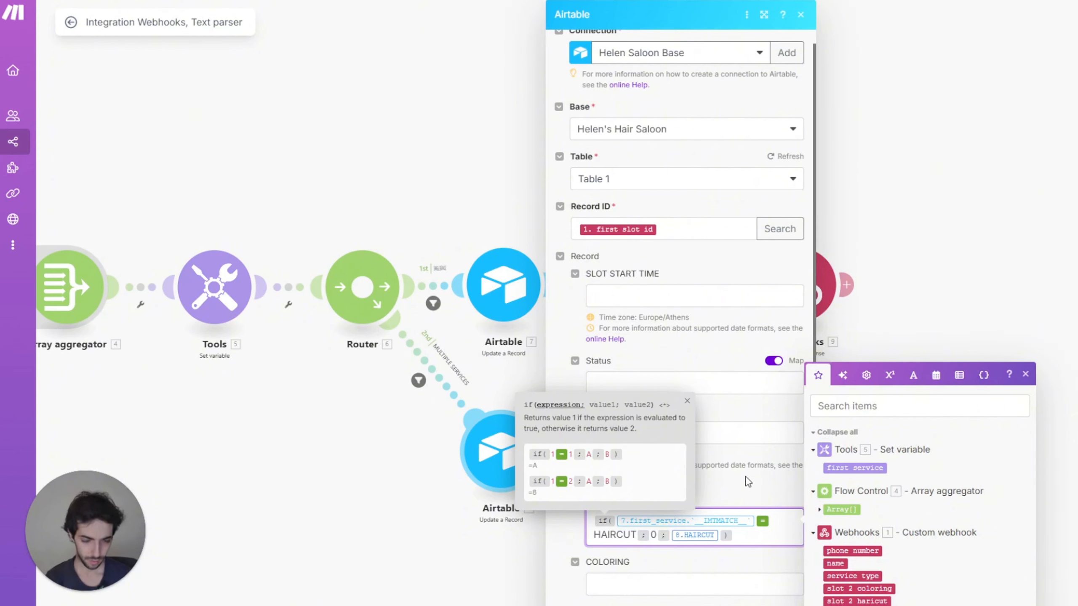
{"action": "key", "text": "BackSpace"}
{"action": "left_click", "coordinate": [855, 467]}
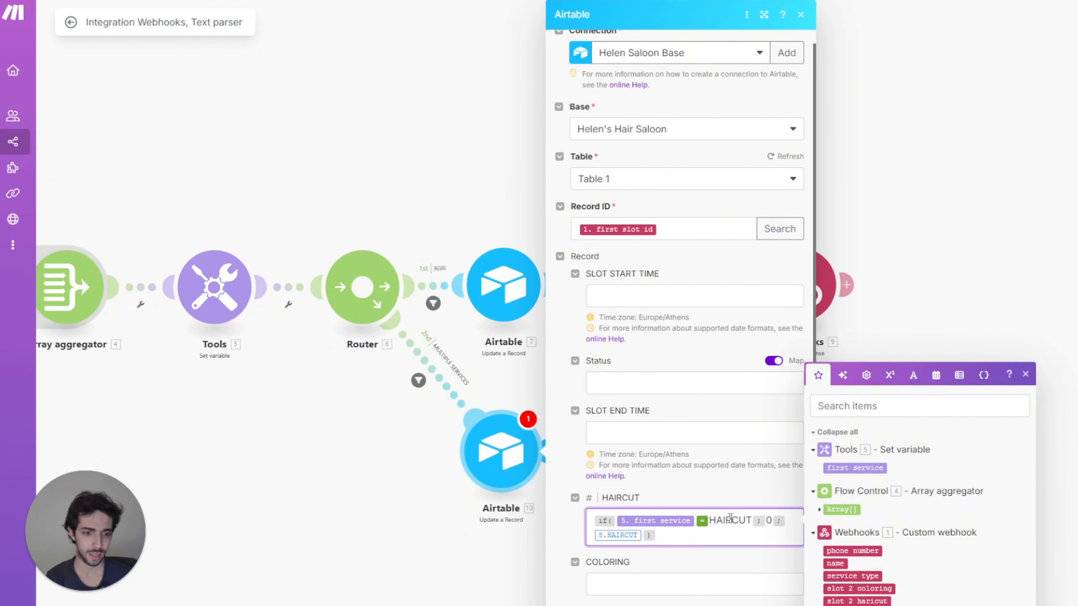
{"action": "left_click", "coordinate": [656, 545]}
{"action": "key", "text": "BackSpace"}
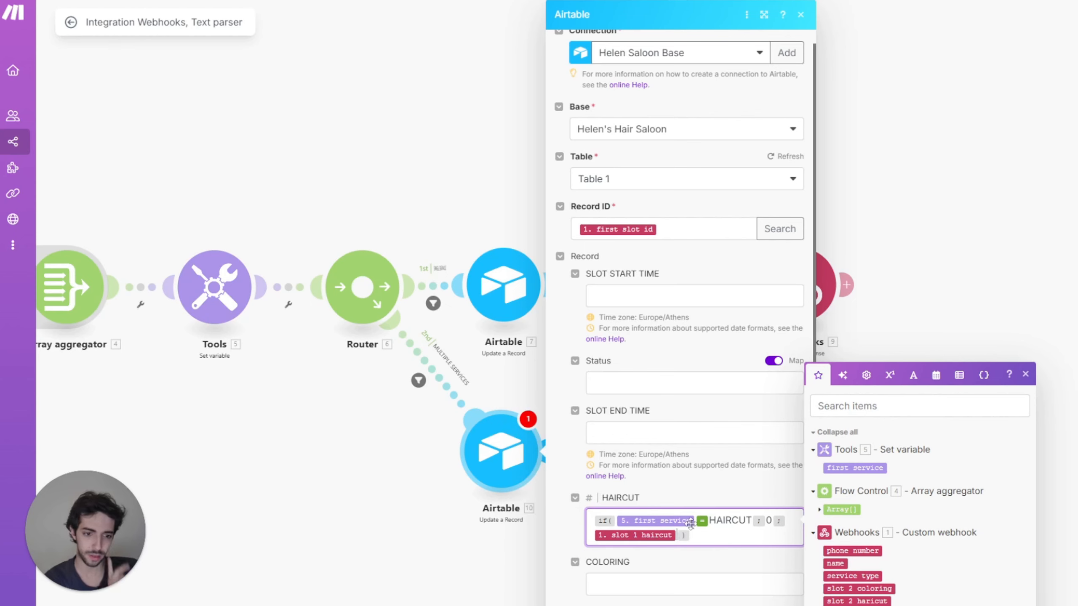
{"action": "left_click", "coordinate": [680, 584]}
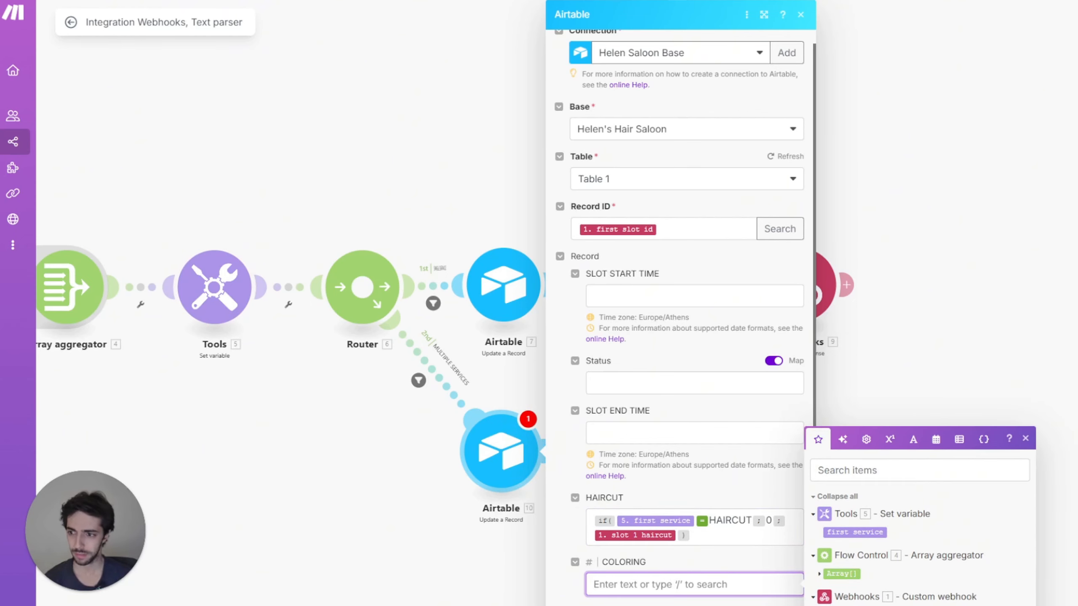
{"action": "key", "text": "Escape"}
Step: Fill COLORING with the if() formula on first service, swapping in slot 1 coloring
{"action": "left_click", "coordinate": [643, 578]}
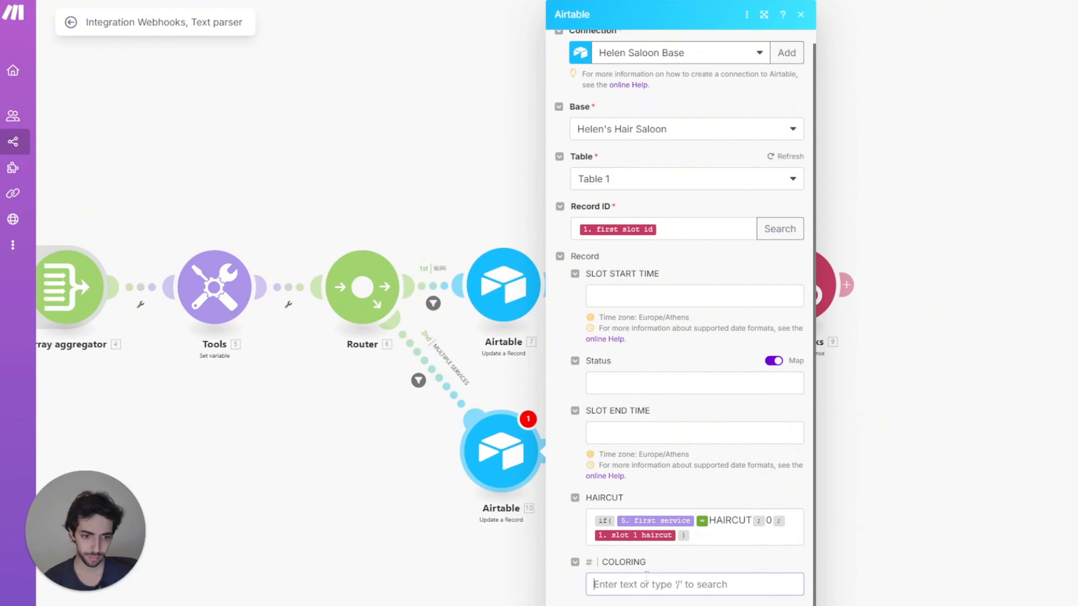
{"action": "type", "text": "if(7.first_service.`__IMTMATCH__` = COLORING; 0; 8.COLORING)"}
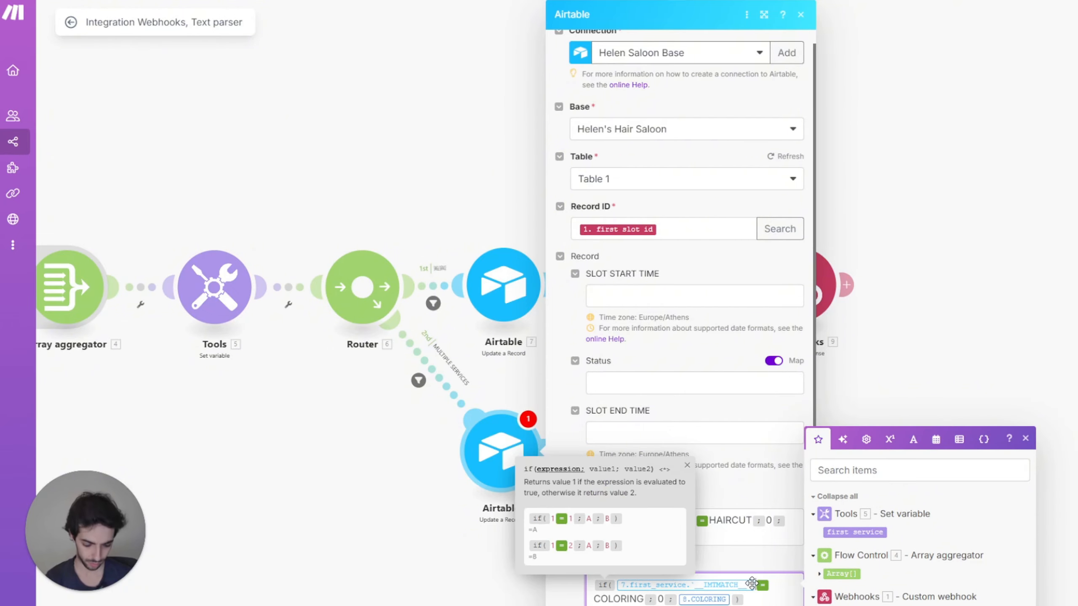
{"action": "left_click", "coordinate": [755, 585]}
{"action": "key", "text": "BackSpace"}
{"action": "left_click", "coordinate": [852, 534]}
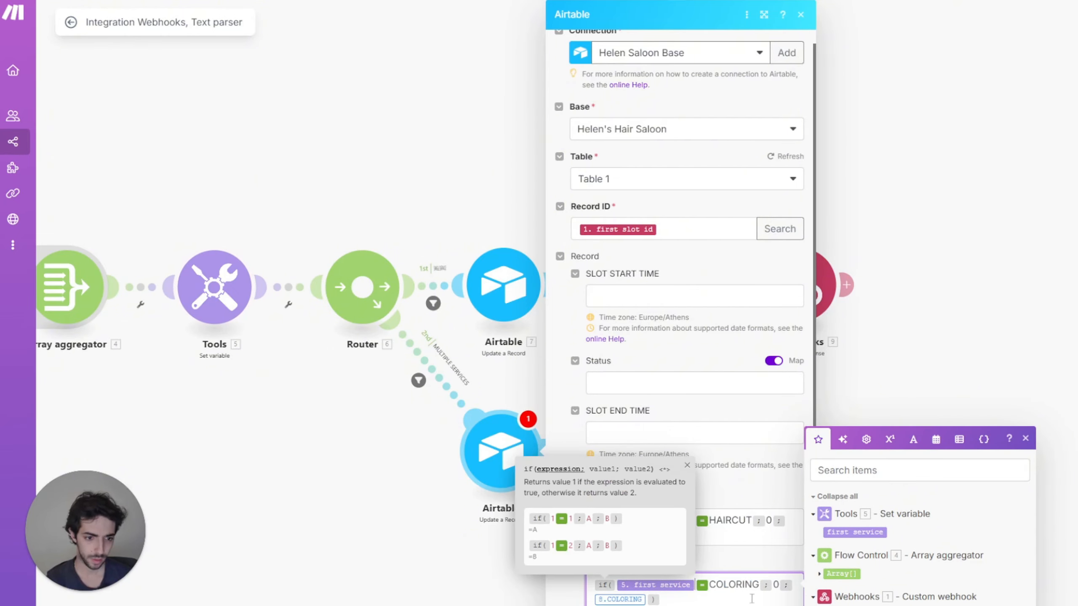
{"action": "left_click", "coordinate": [643, 596]}
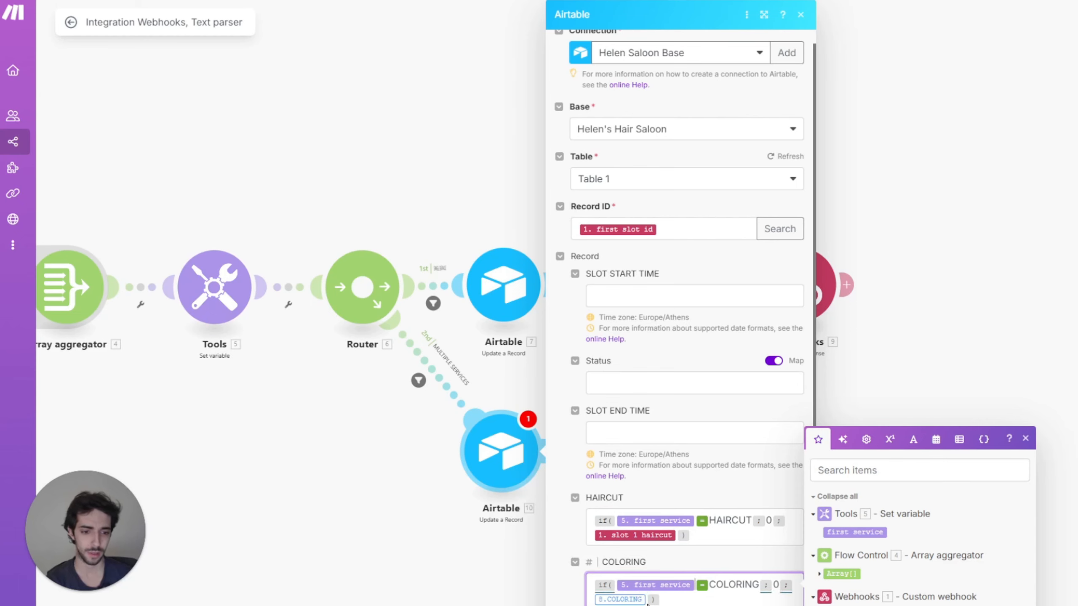
{"action": "key", "text": "BackSpace"}
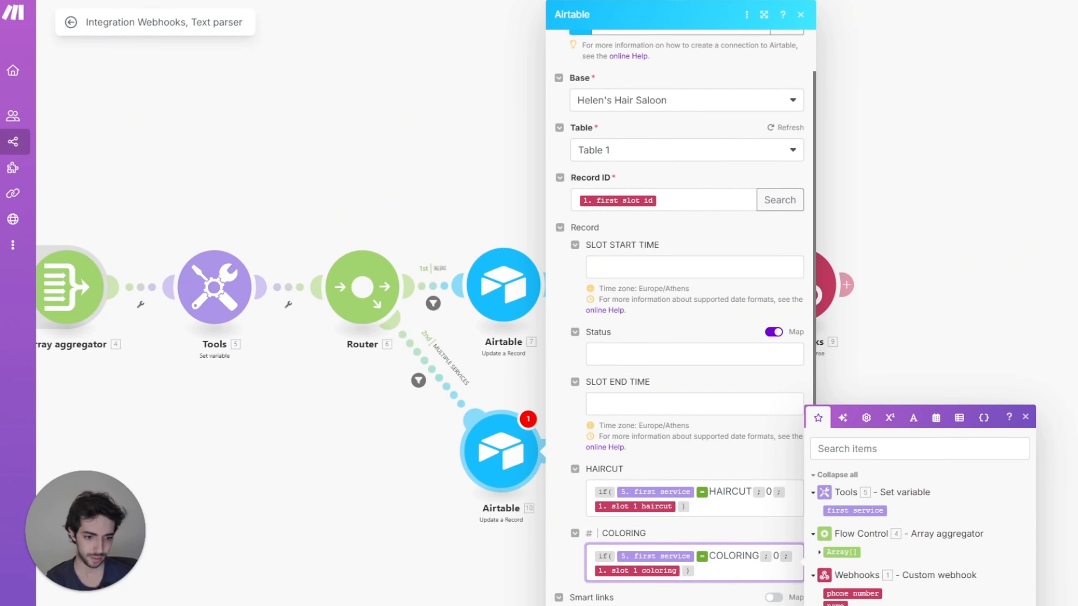
{"action": "key", "text": "Escape"}
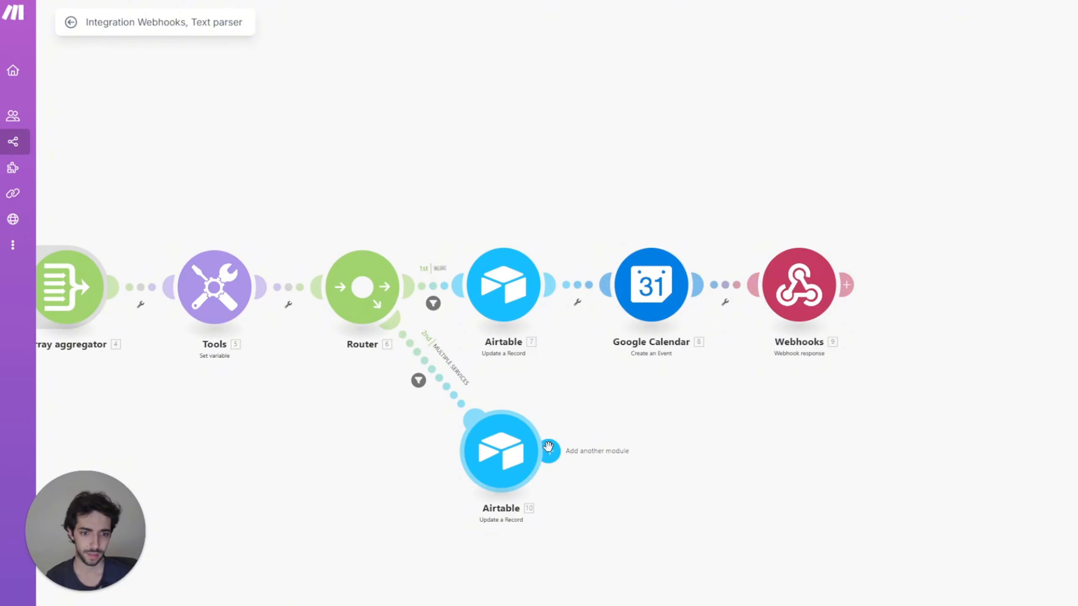
Step: Add a second Airtable Update a Record on the salon base's Table 1, keyed on second slot id
{"action": "left_click", "coordinate": [548, 451]}
{"action": "left_click", "coordinate": [752, 375]}
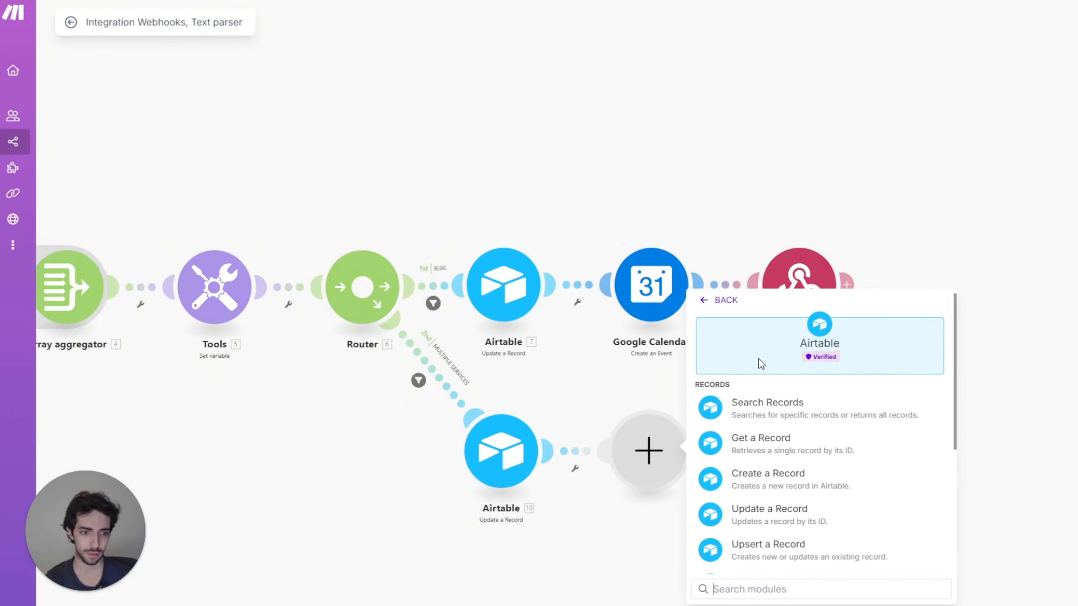
{"action": "left_click", "coordinate": [764, 520]}
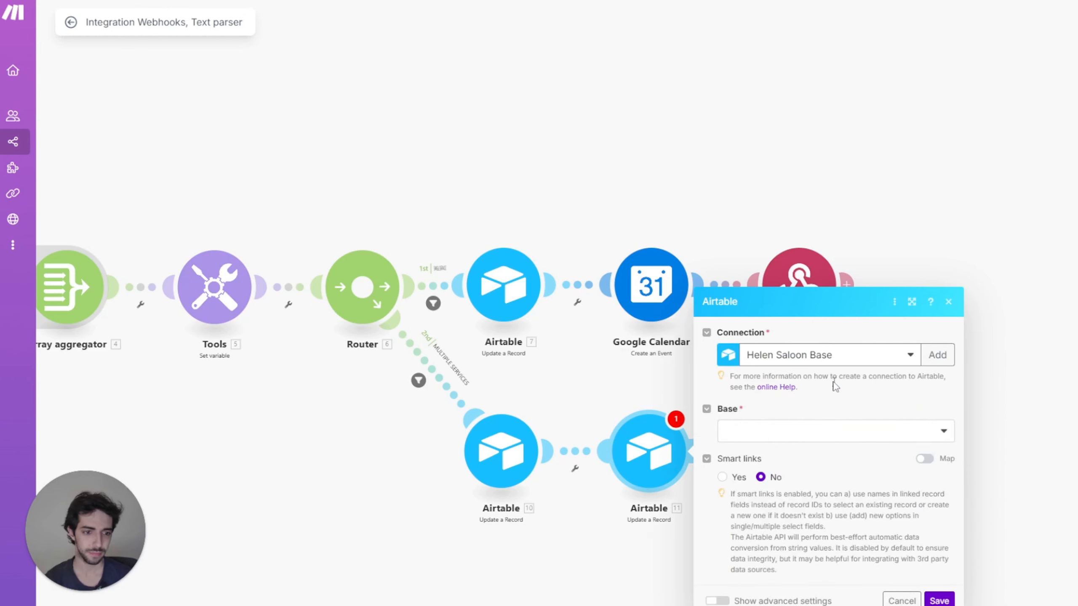
{"action": "left_click", "coordinate": [818, 433]}
{"action": "left_click", "coordinate": [818, 450]}
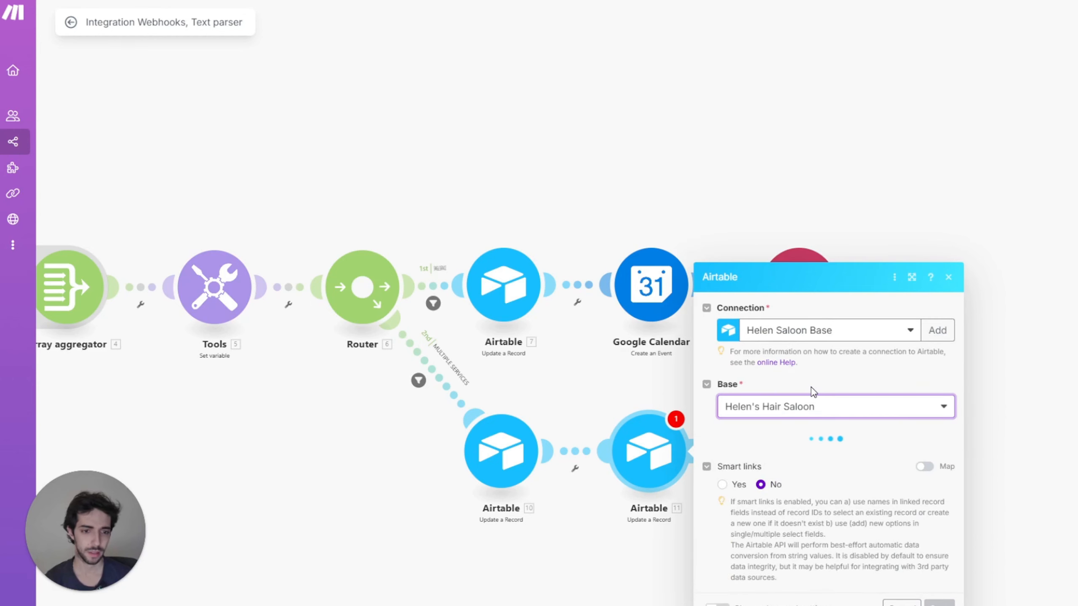
{"action": "left_click", "coordinate": [810, 462]}
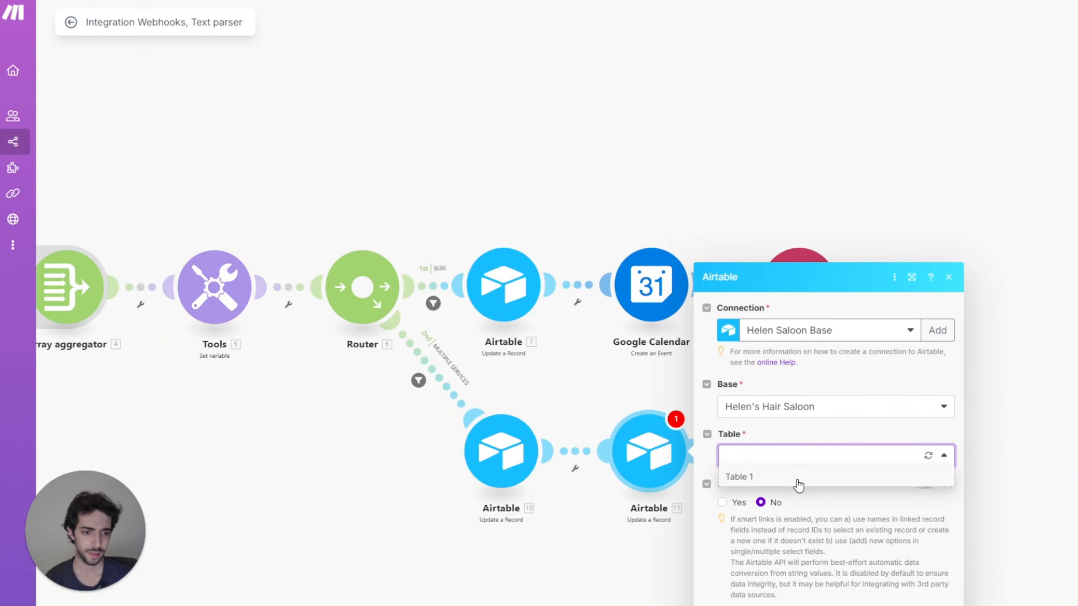
{"action": "left_click", "coordinate": [800, 477]}
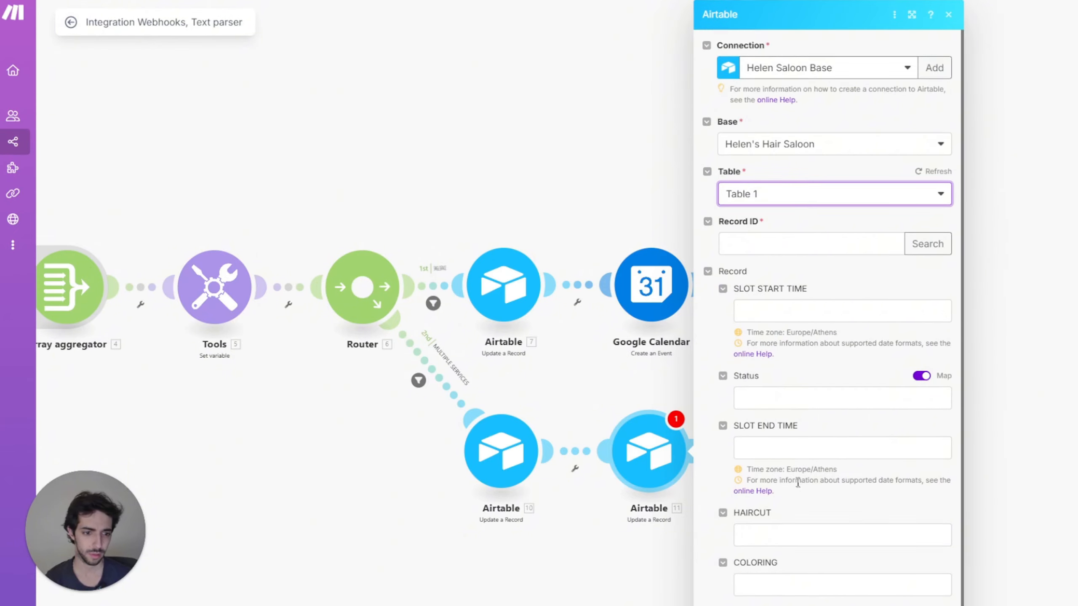
{"action": "left_click", "coordinate": [816, 229]}
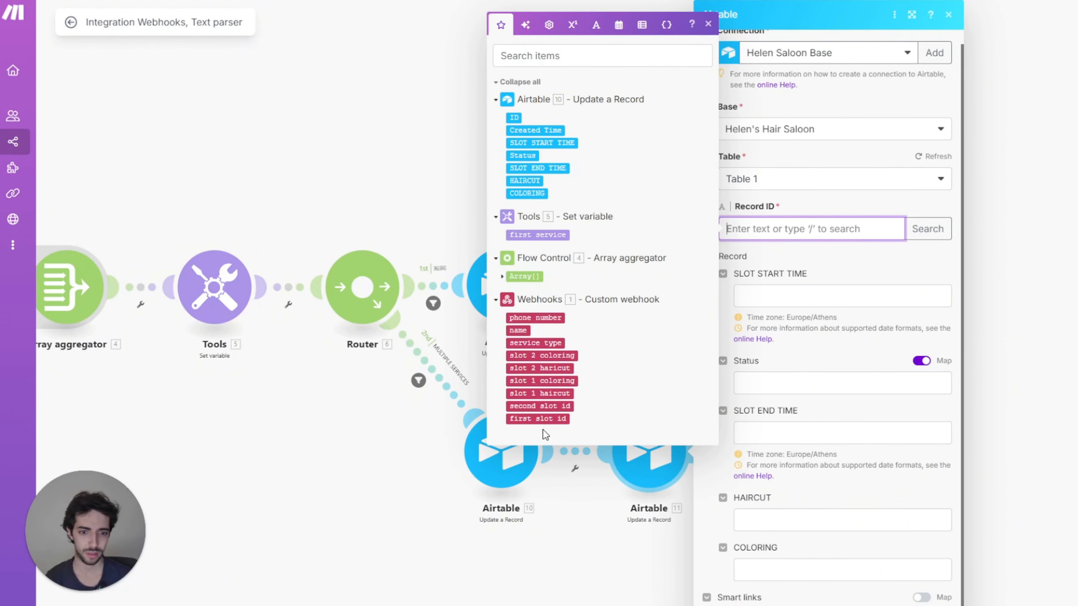
{"action": "left_click", "coordinate": [538, 408]}
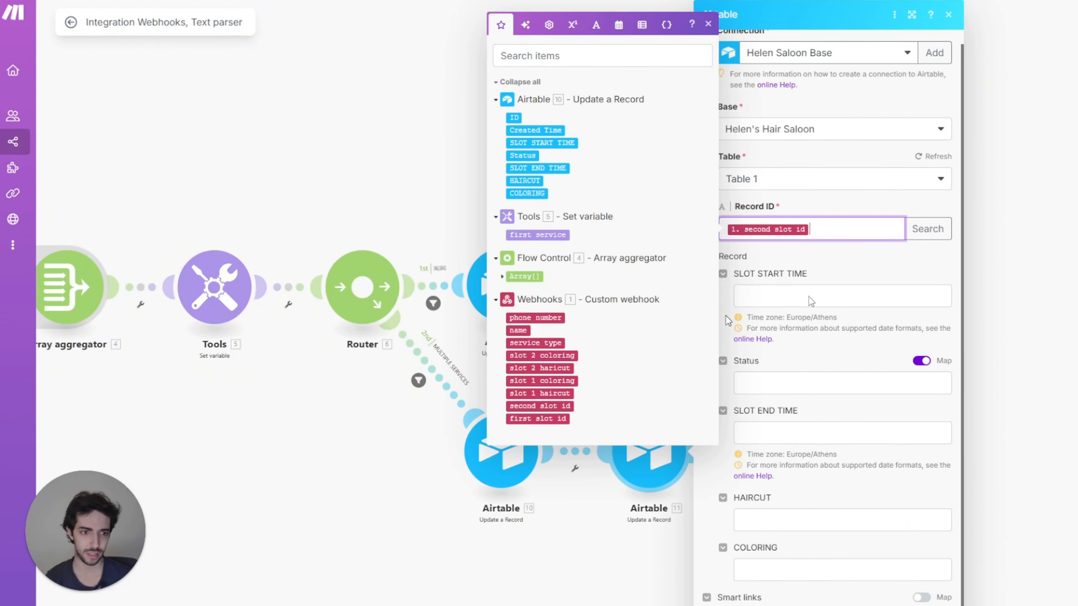
Step: Fill HAIRCUT with the if() formula on first service, falling back to slot 2 haircut
{"action": "left_click", "coordinate": [780, 519]}
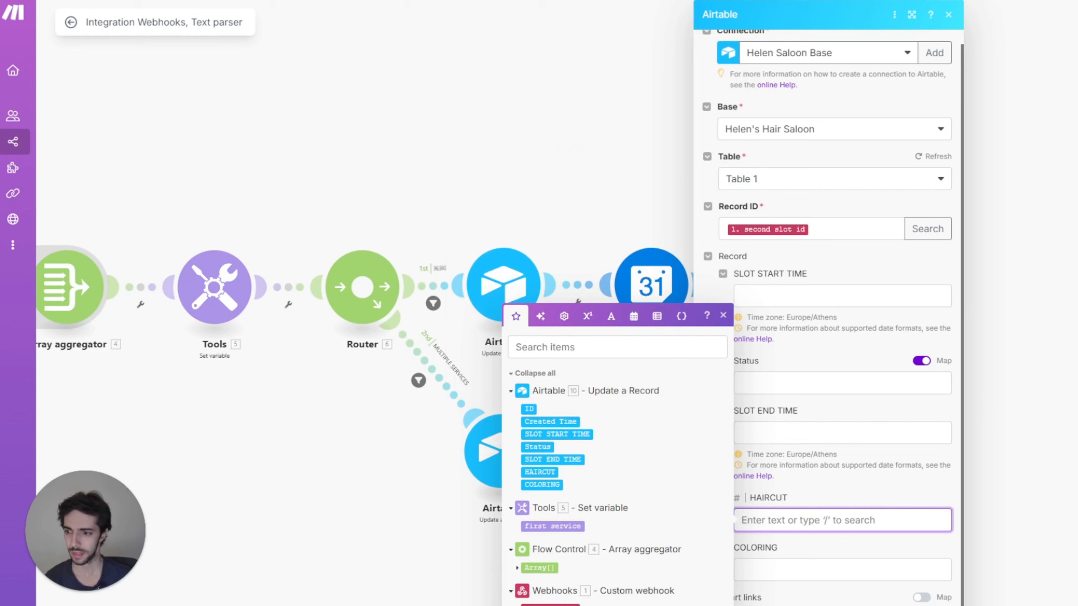
{"action": "key", "text": "Escape"}
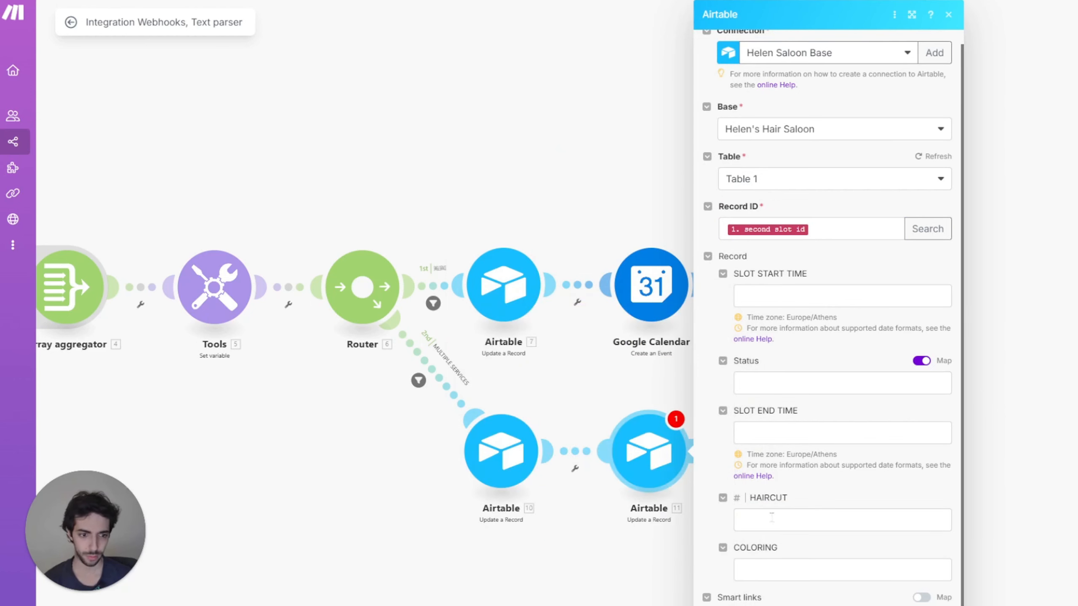
{"action": "left_click", "coordinate": [741, 520]}
{"action": "key", "text": "ctrl+v"}
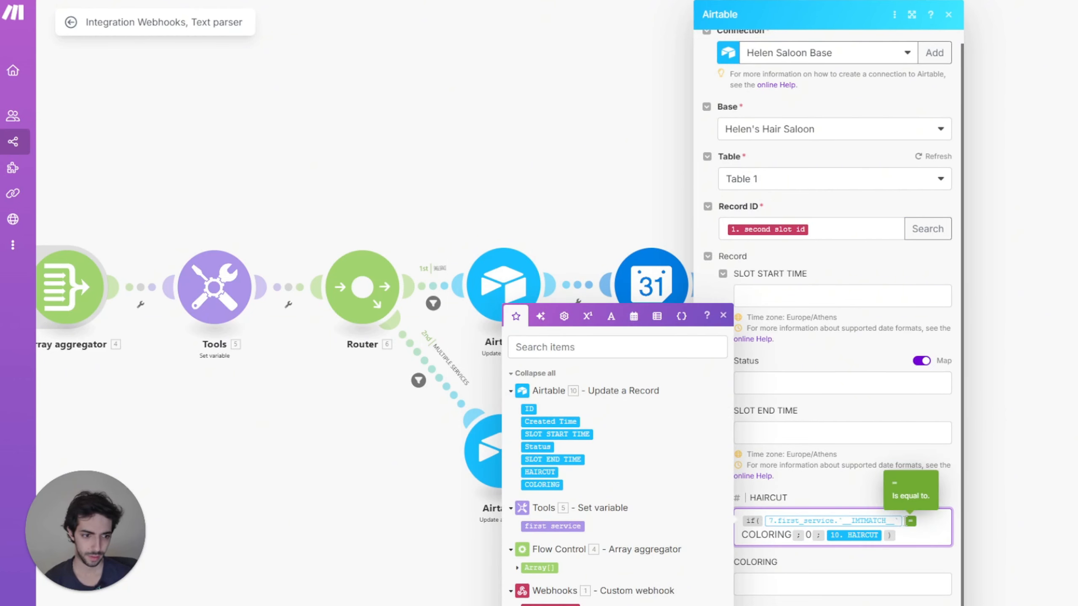
{"action": "left_click", "coordinate": [903, 521]}
{"action": "key", "text": "BackSpace"}
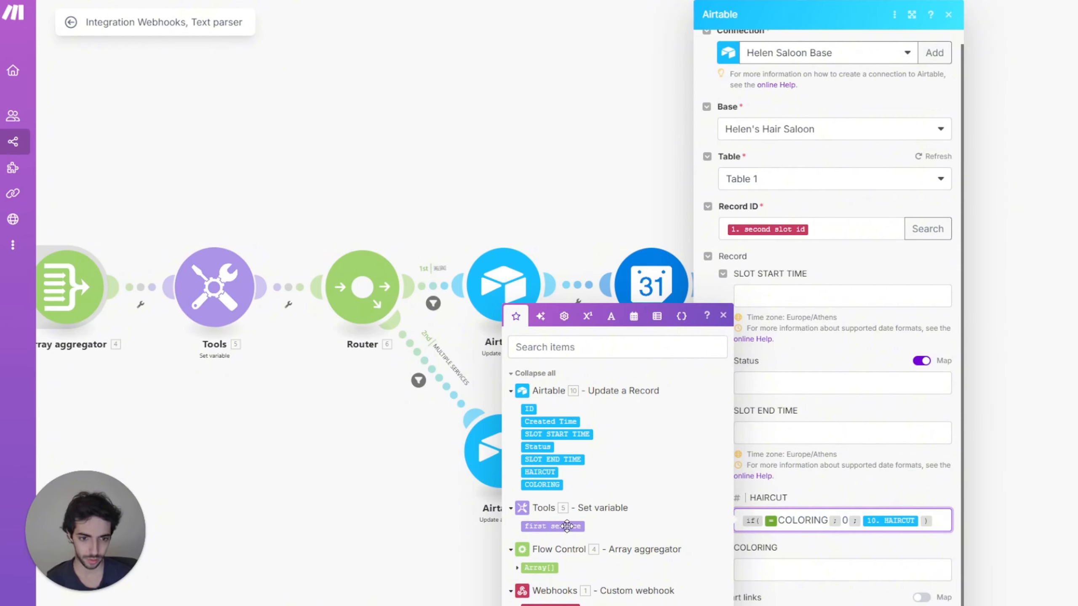
{"action": "left_click", "coordinate": [564, 526]}
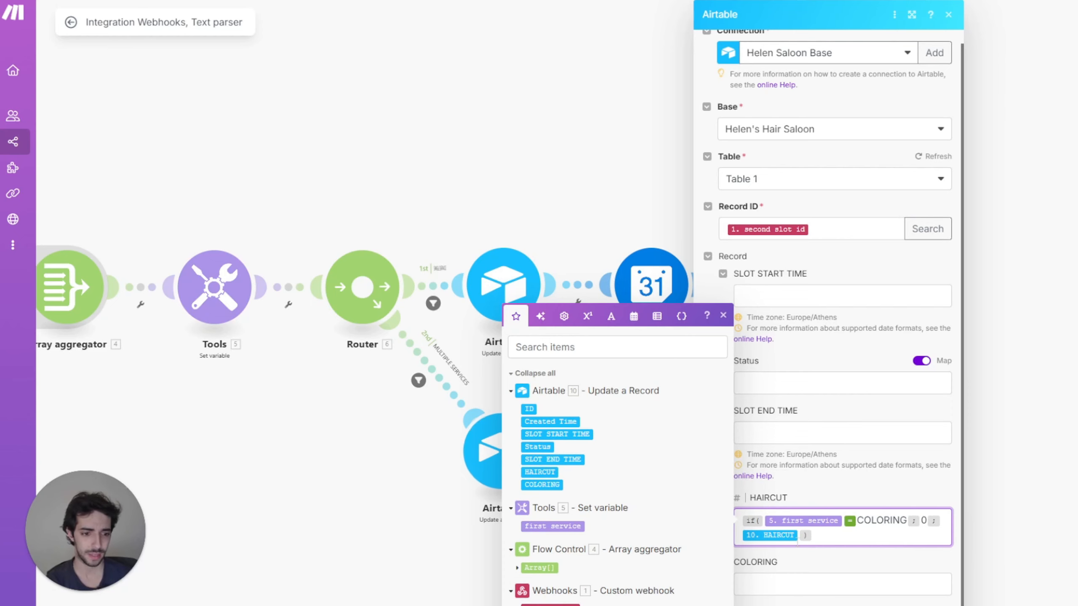
{"action": "key", "text": "BackSpace"}
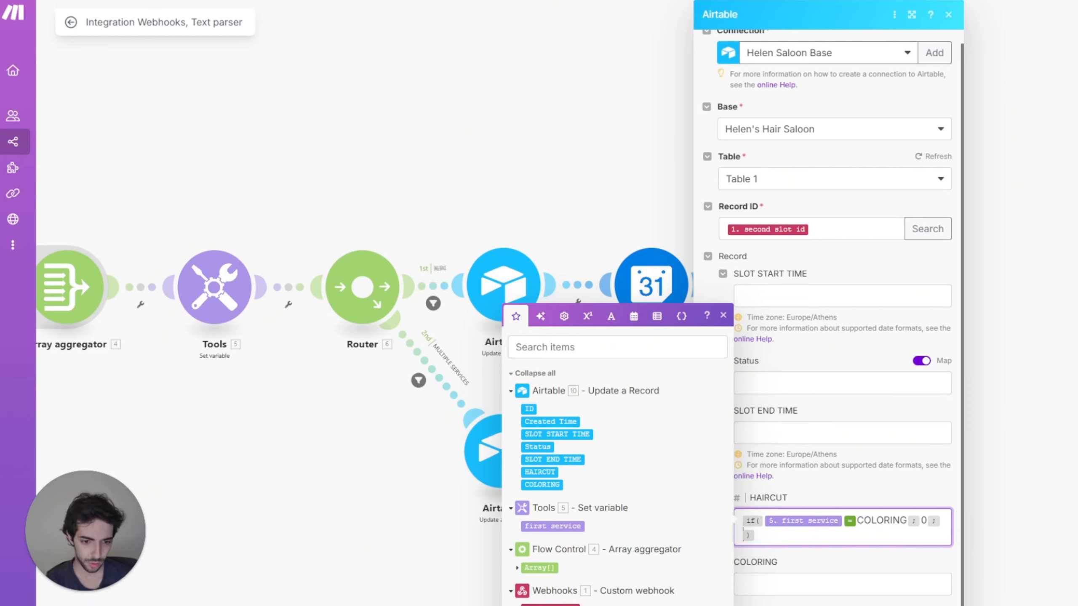
{"action": "left_click", "coordinate": [550, 605]}
Step: Fill COLORING with the if() formula on first service, returning slot 2 coloring
{"action": "left_click", "coordinate": [819, 580]}
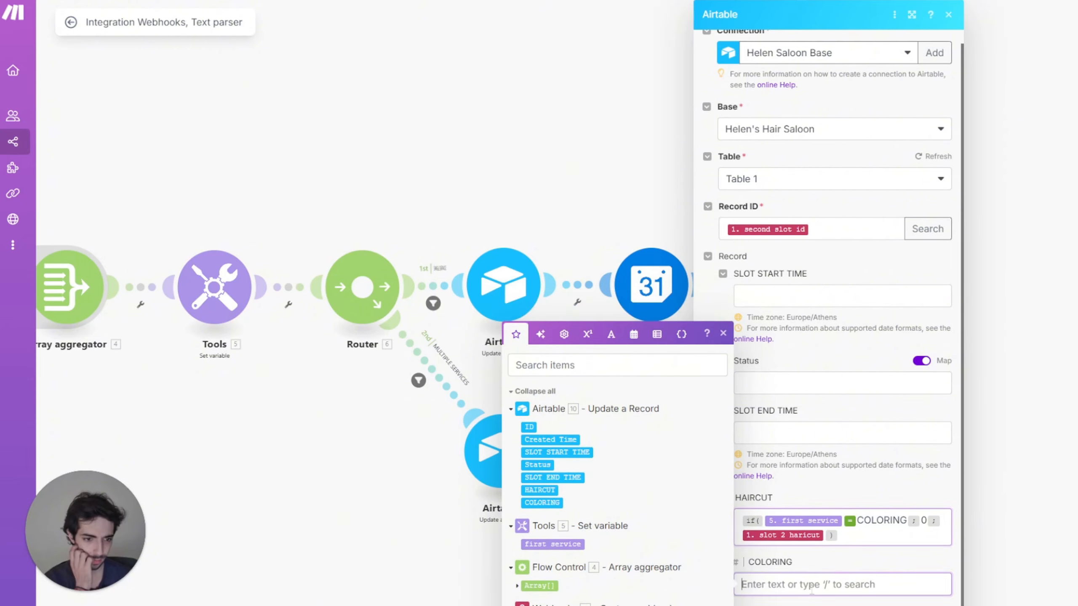
{"action": "key", "text": "Escape"}
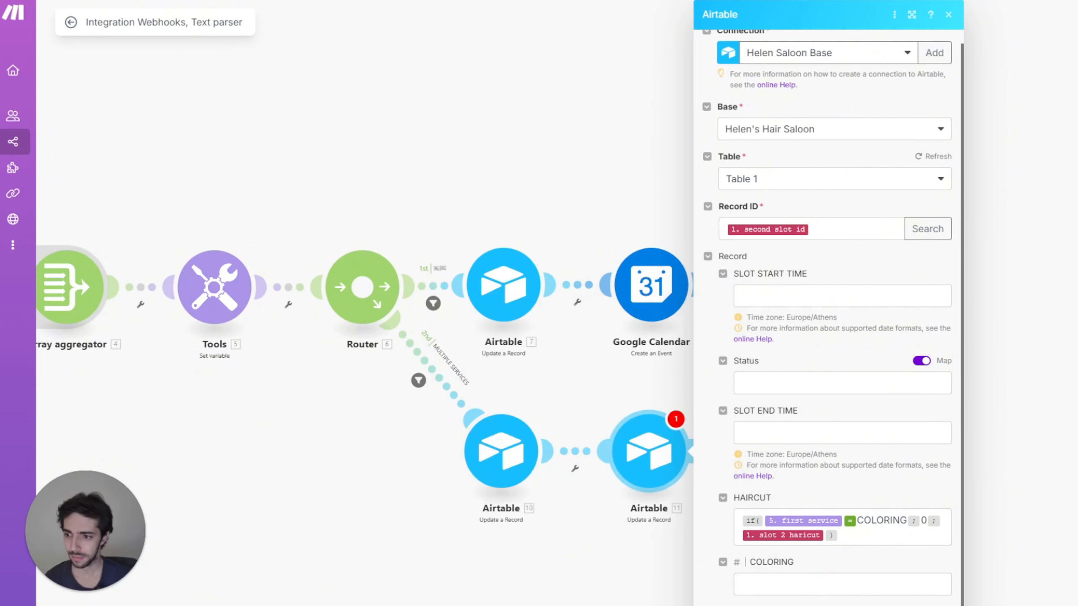
{"action": "left_click", "coordinate": [792, 588]}
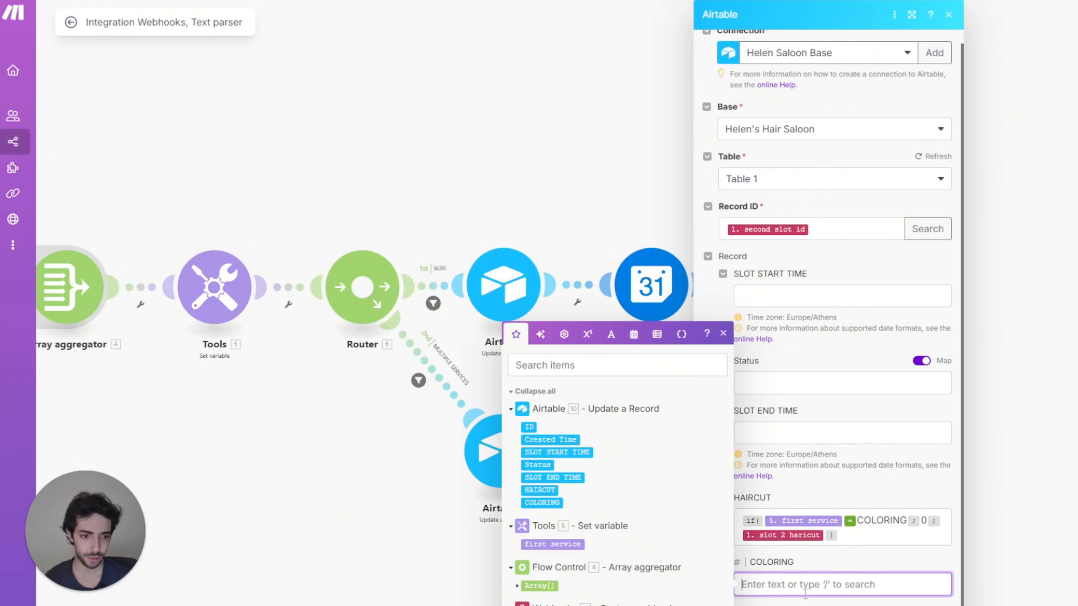
{"action": "type", "text": "if( 7.first_service.`__IMTMATCH__` = HAIRCUT ; 0 ; 10. COLORING )"}
{"action": "left_click", "coordinate": [903, 586]}
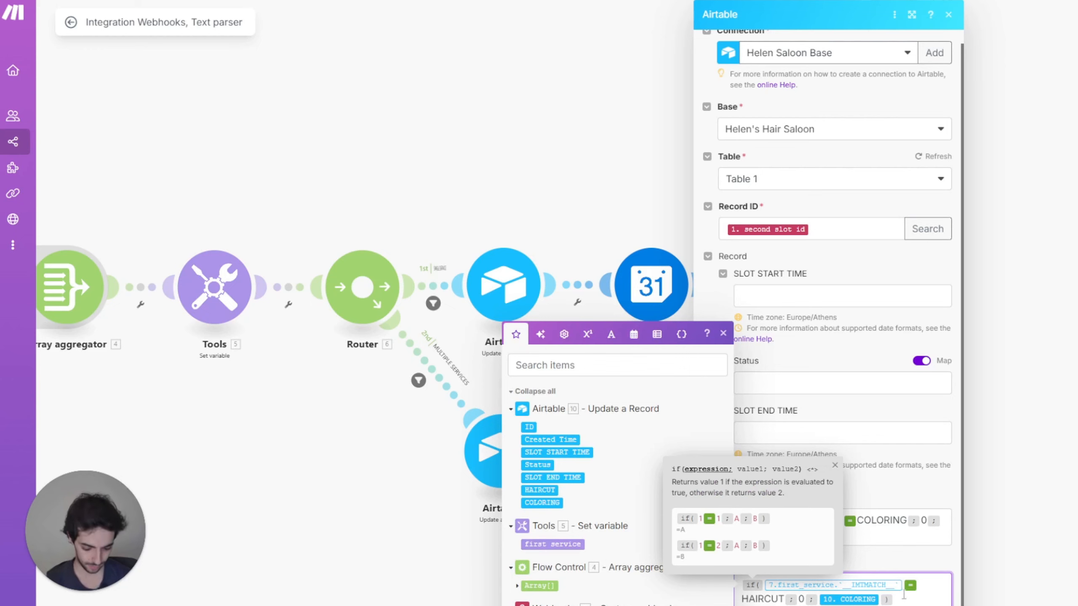
{"action": "key", "text": "BackSpace"}
{"action": "left_click", "coordinate": [552, 543]}
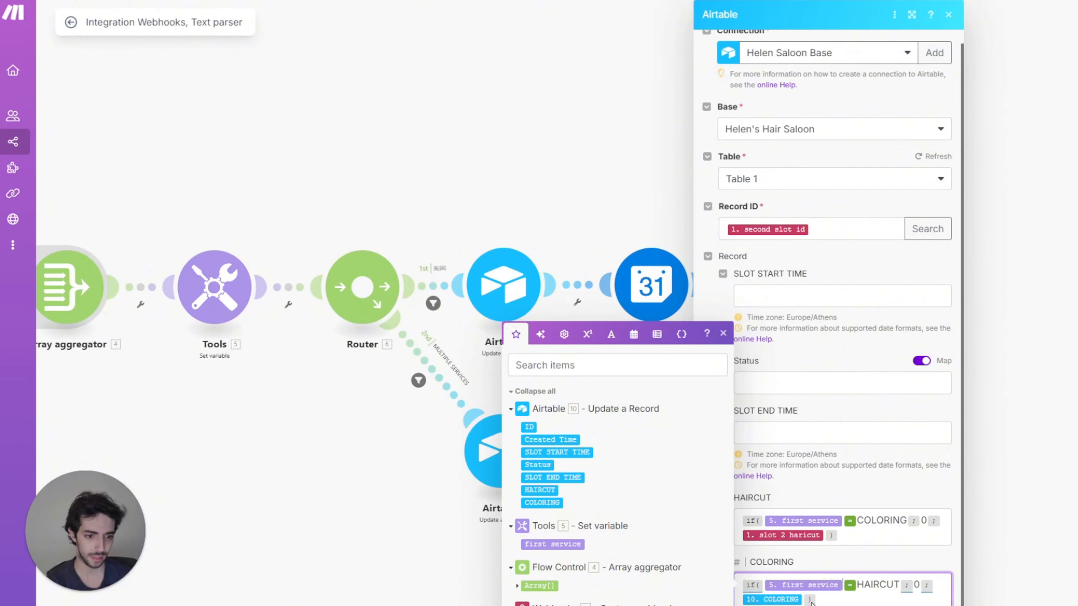
{"action": "left_click", "coordinate": [809, 602]}
{"action": "key", "text": "BackSpace"}
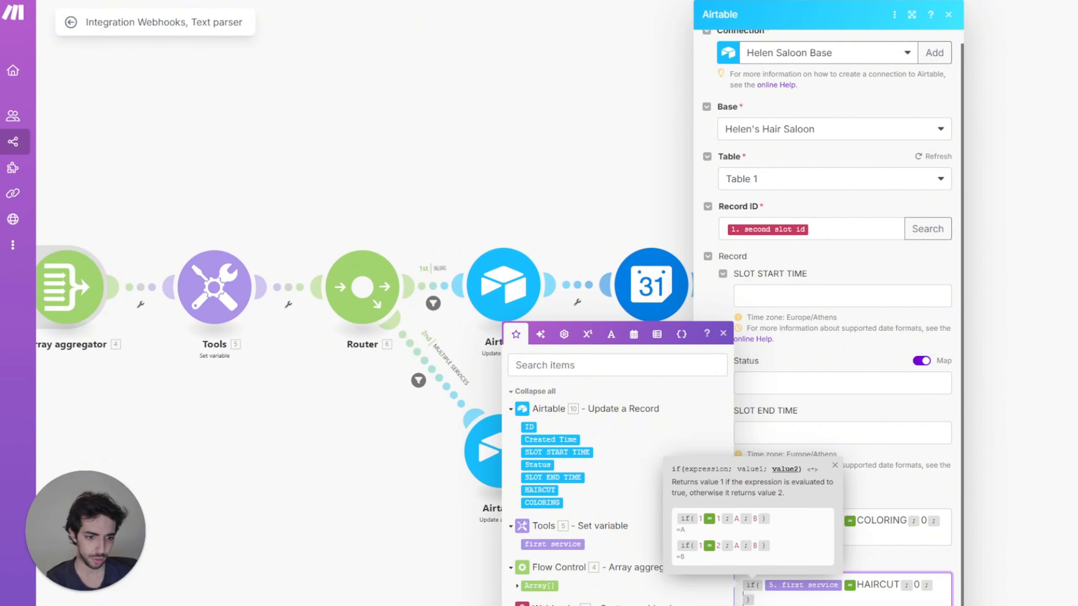
{"action": "key", "text": "ctrl+v"}
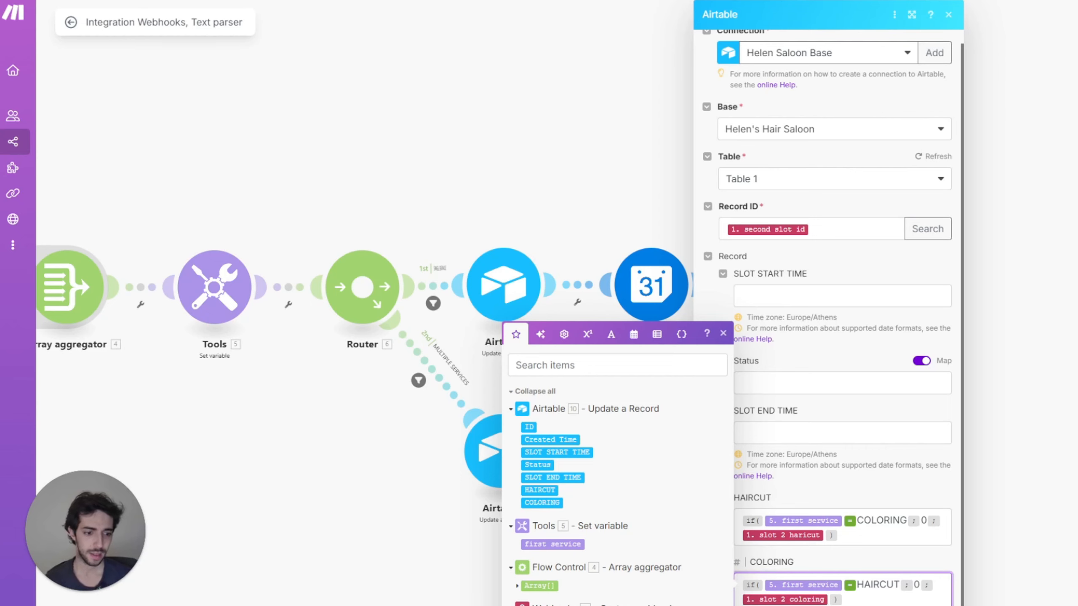
{"action": "left_click", "coordinate": [721, 408]}
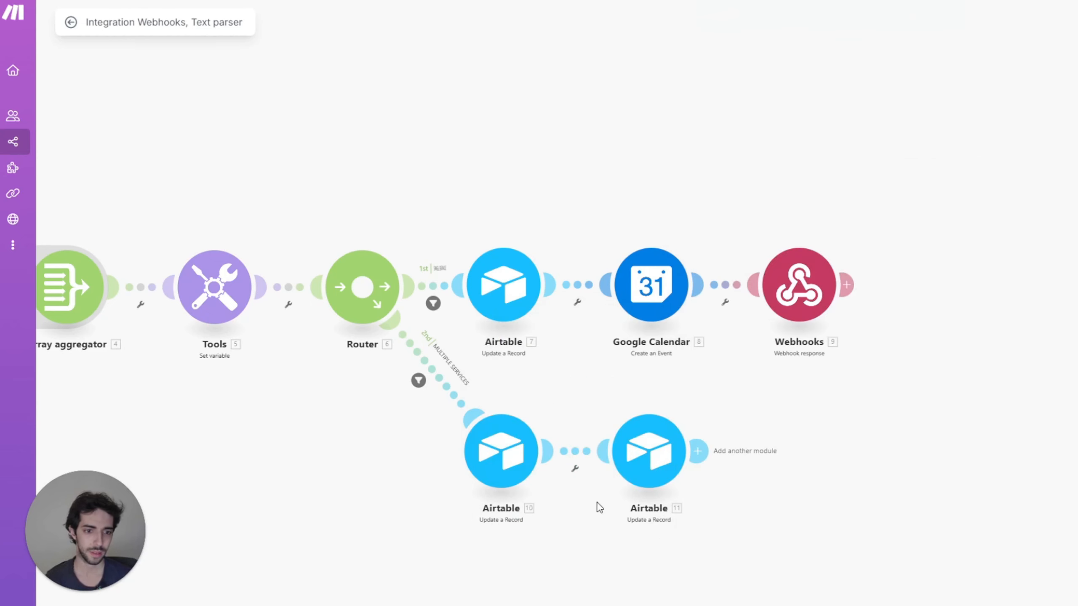
Step: Add a Google Calendar Create an Event module titled with service type - name
{"action": "left_click", "coordinate": [696, 450]}
{"action": "left_click", "coordinate": [868, 412]}
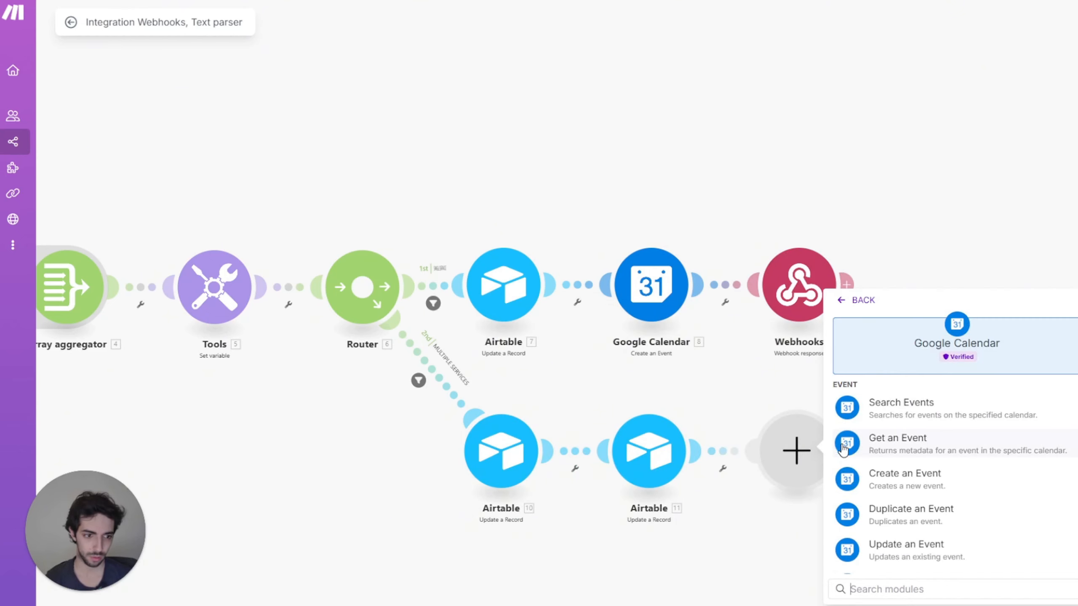
{"action": "left_click", "coordinate": [877, 484]}
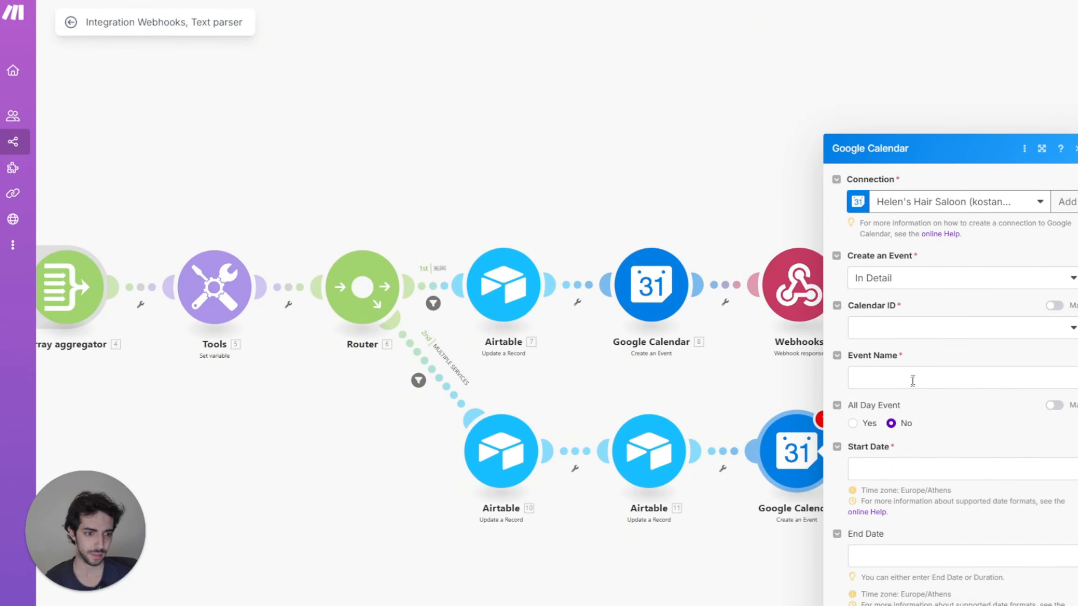
{"action": "left_click", "coordinate": [912, 378]}
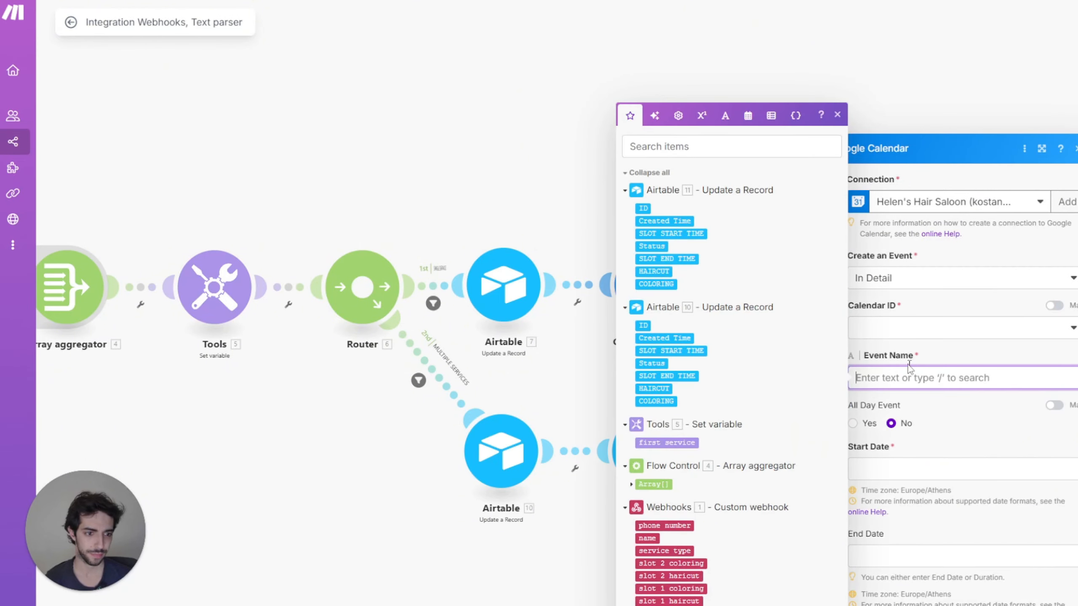
{"action": "left_click", "coordinate": [666, 559]}
{"action": "type", "text": "-"}
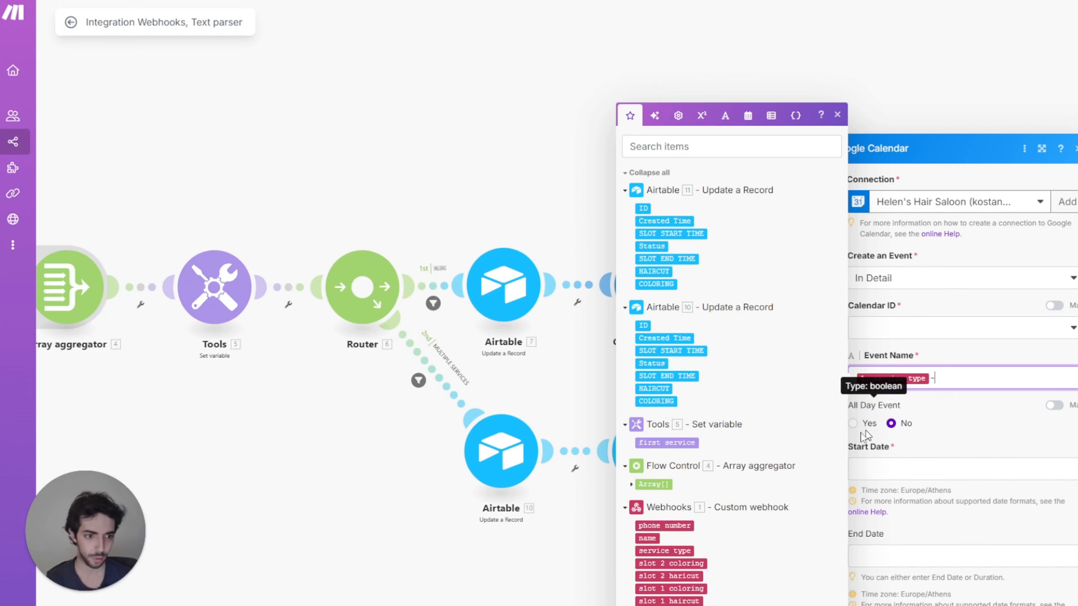
{"action": "left_click", "coordinate": [646, 538]}
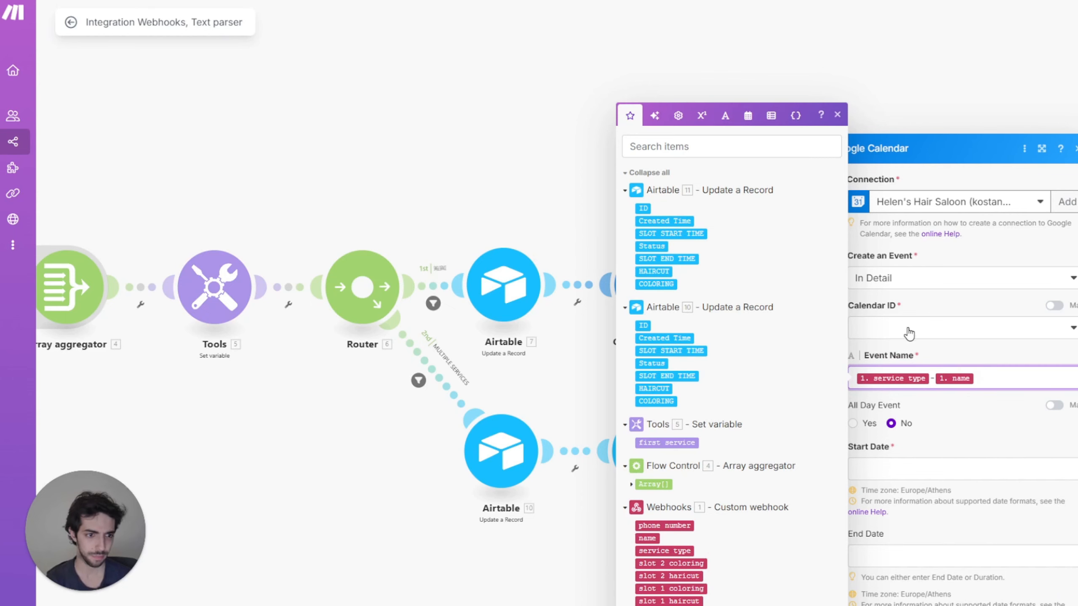
Step: Choose the HELEN'S HAIR SALOON calendar and map the phone number into the description
{"action": "left_click", "coordinate": [907, 337]}
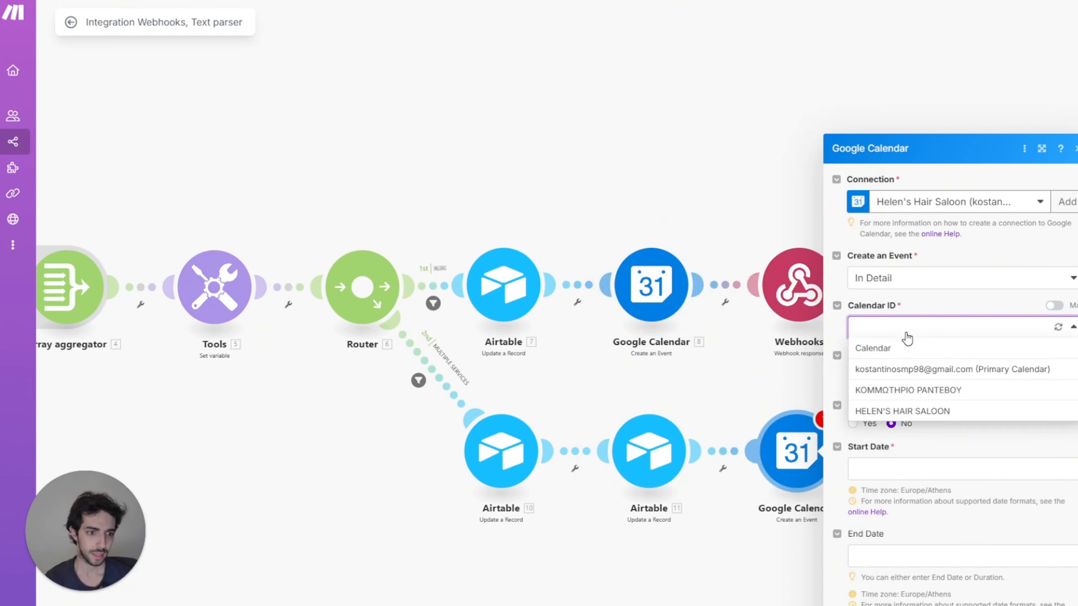
{"action": "left_click", "coordinate": [902, 411]}
{"action": "left_click", "coordinate": [946, 469]}
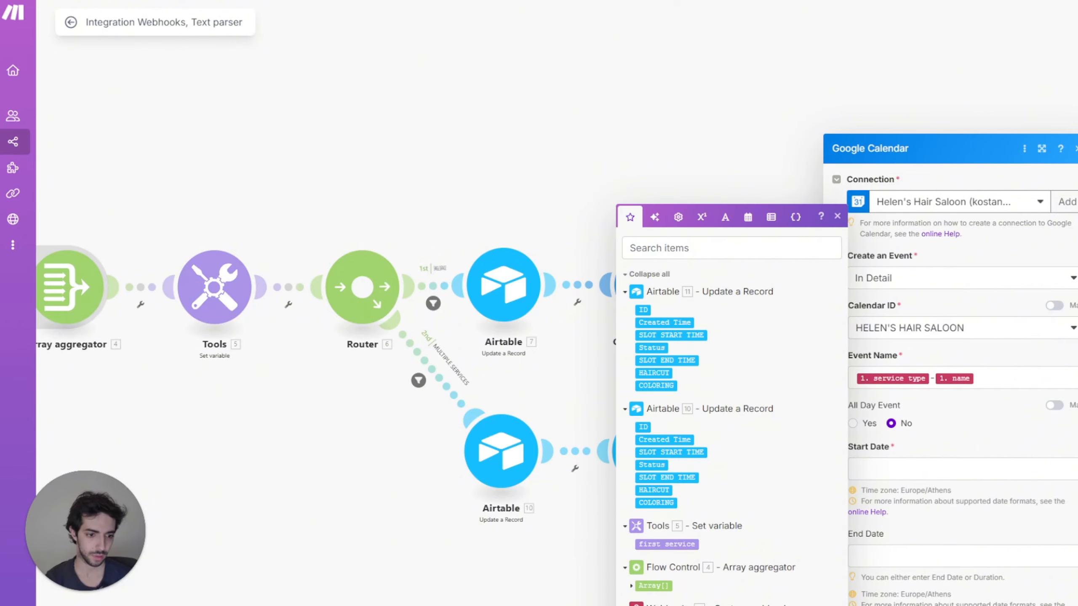
{"action": "key", "text": "Escape"}
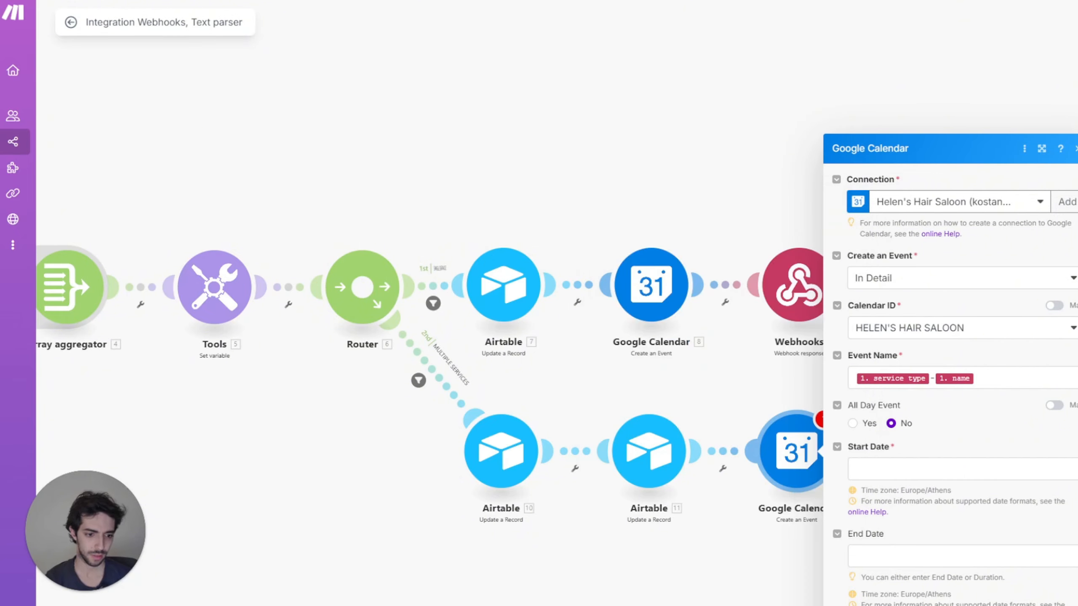
{"action": "scroll", "coordinate": [951, 340], "scroll_direction": "down", "scroll_amount": 5}
{"action": "left_click", "coordinate": [891, 430]}
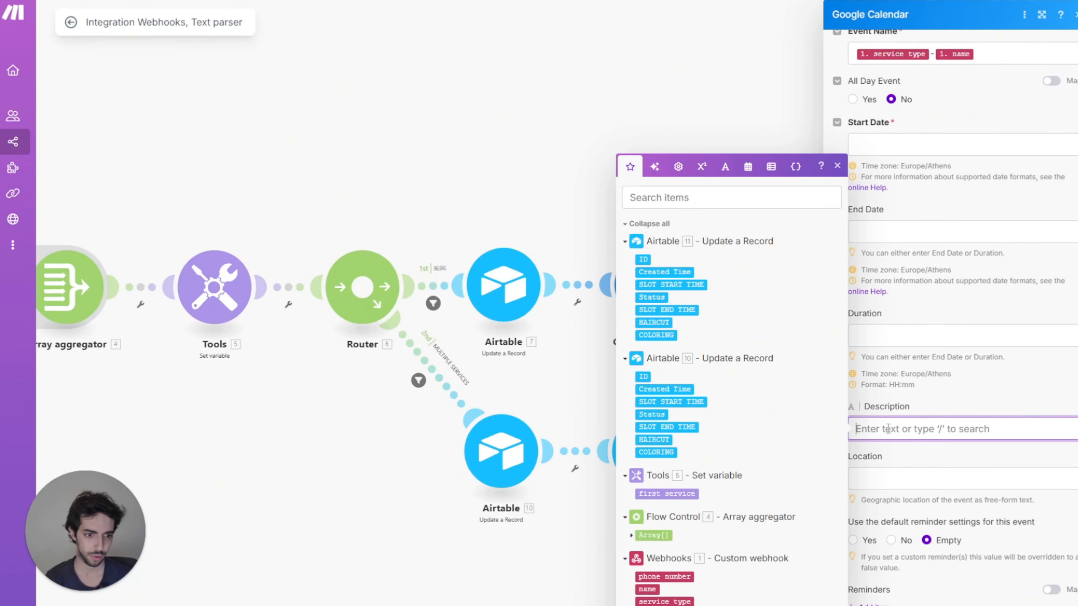
{"action": "left_click", "coordinate": [662, 576]}
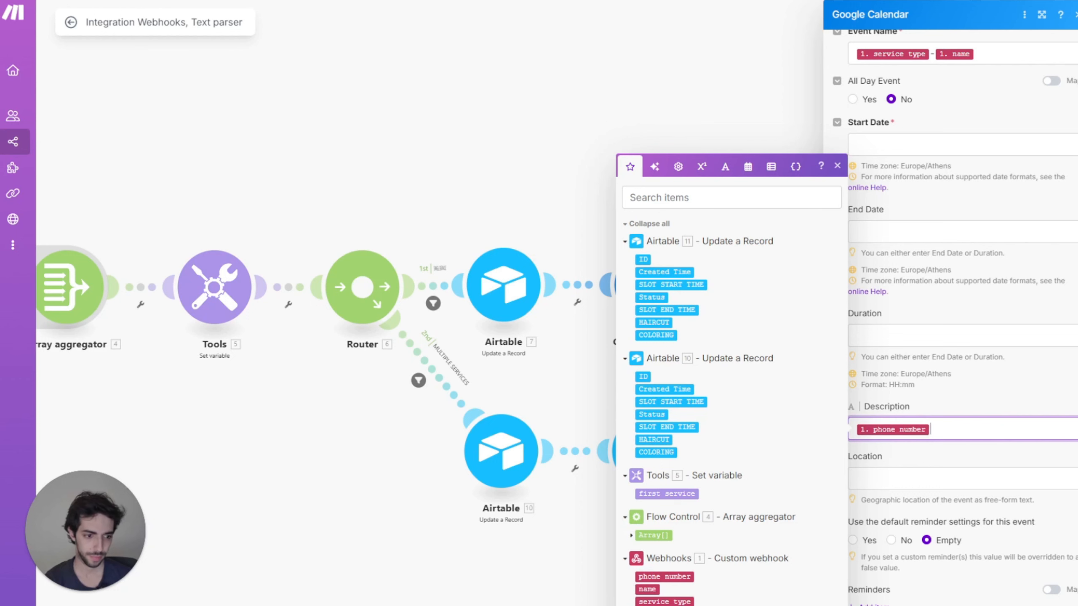
{"action": "left_click", "coordinate": [919, 281]}
Step: Map SLOT START TIME to the event start and SLOT END TIME to the end
{"action": "scroll", "coordinate": [919, 280], "scroll_direction": "down", "scroll_amount": 2}
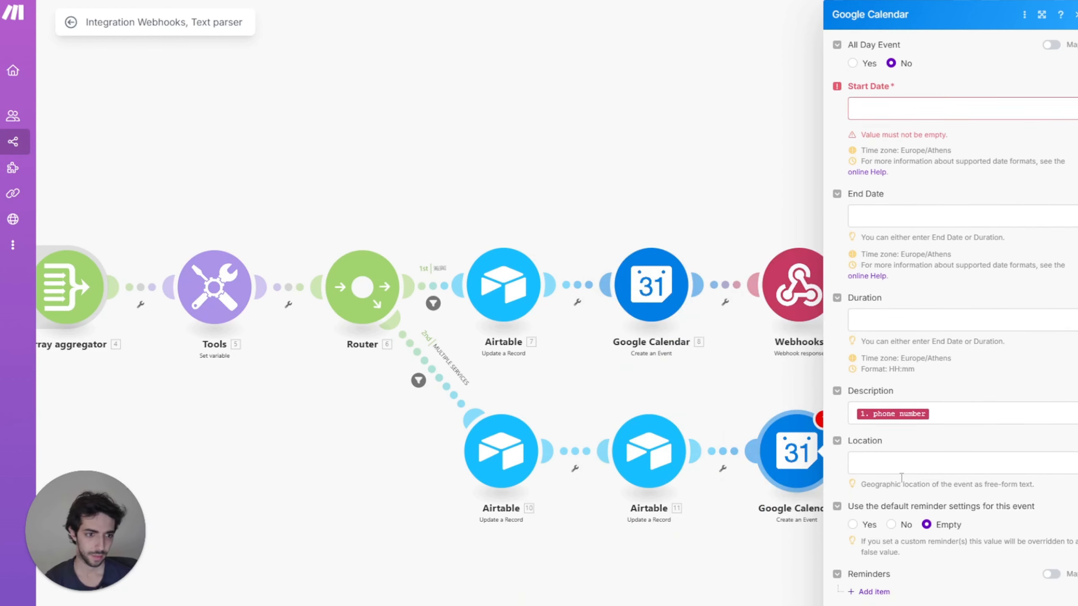
{"action": "scroll", "coordinate": [919, 281], "scroll_direction": "up", "scroll_amount": 3}
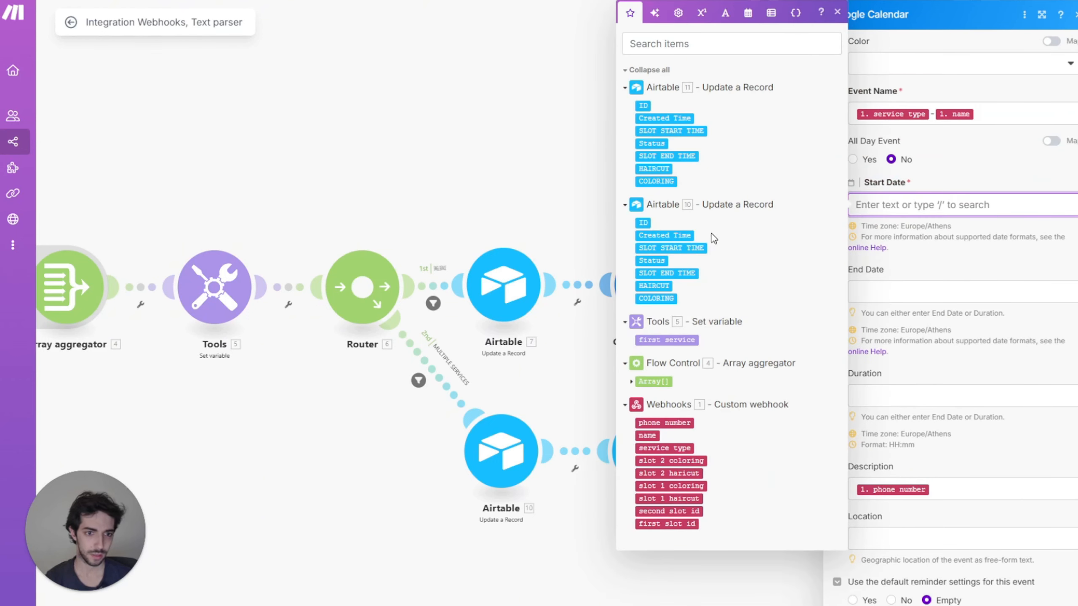
{"action": "left_click", "coordinate": [689, 248]}
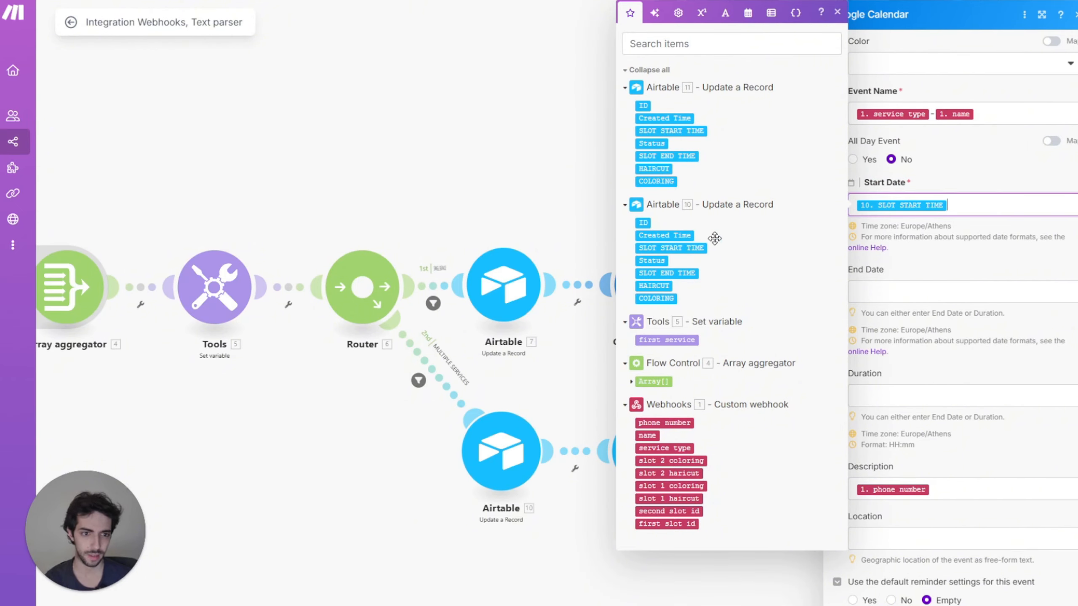
{"action": "left_click", "coordinate": [603, 493]}
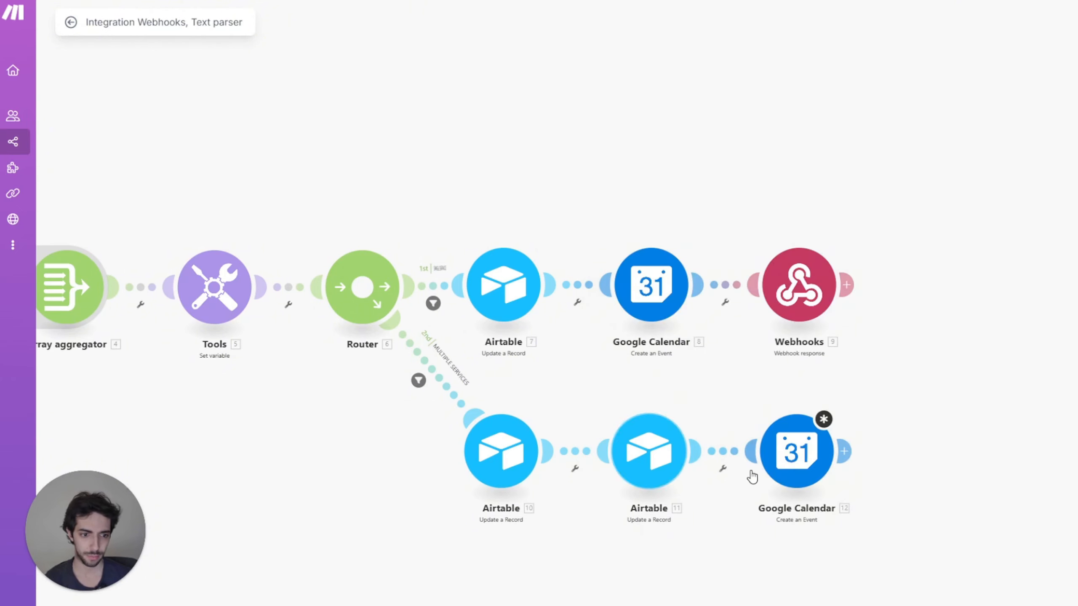
{"action": "left_click", "coordinate": [764, 467]}
{"action": "left_click", "coordinate": [876, 291]}
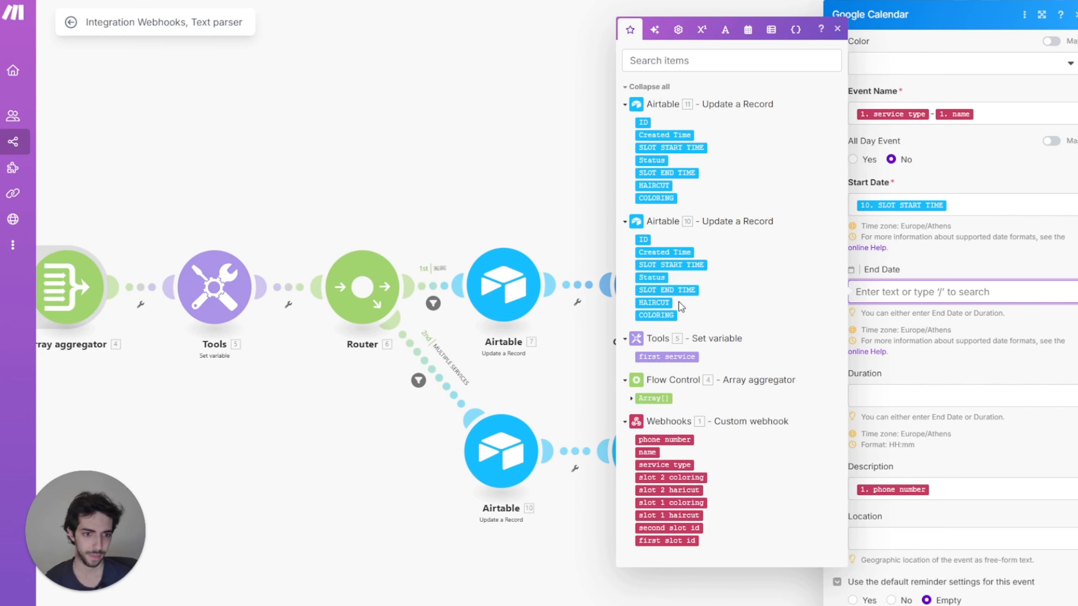
{"action": "left_click", "coordinate": [667, 172]}
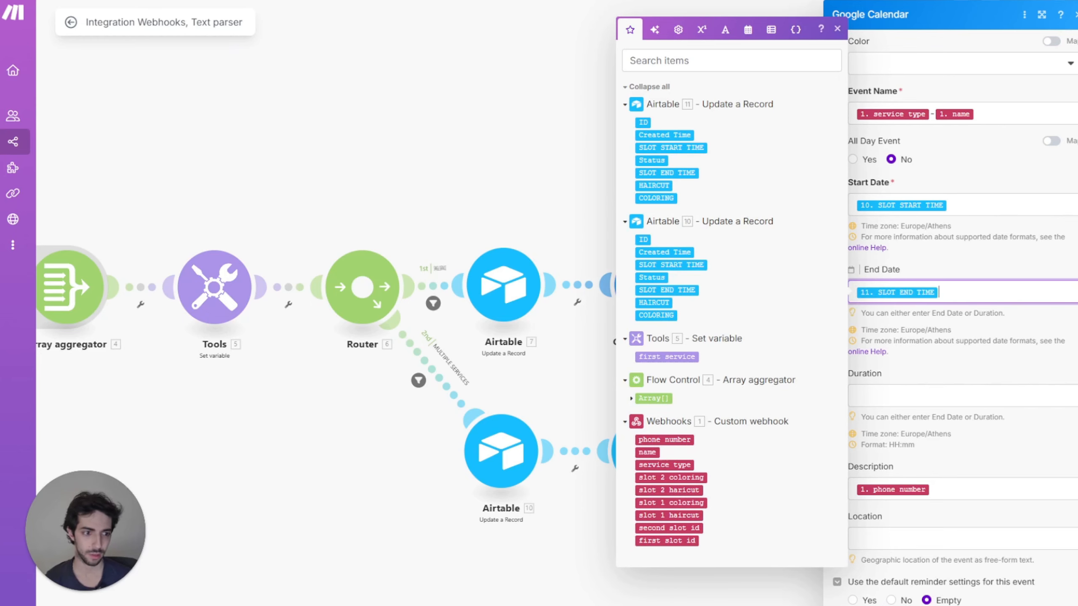
{"action": "left_click", "coordinate": [1071, 600]}
{"action": "left_click_drag", "start_coordinate": [859, 380], "coordinate": [742, 378]}
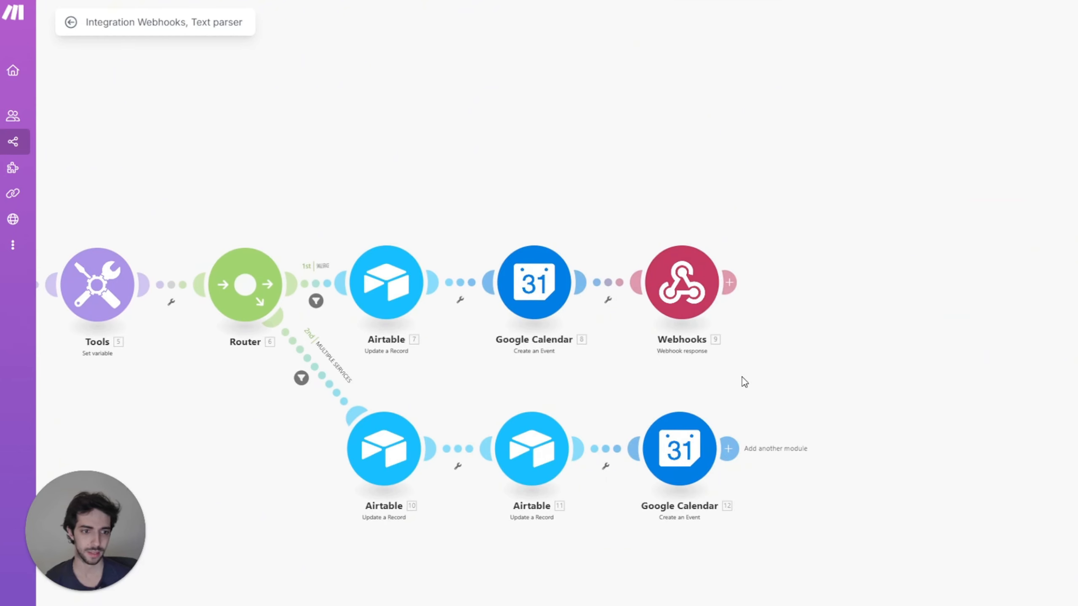
Step: Add a Webhooks Webhook response module after the second Google Calendar module
{"action": "left_click", "coordinate": [731, 449]}
{"action": "left_click", "coordinate": [861, 341]}
{"action": "left_click", "coordinate": [884, 405]}
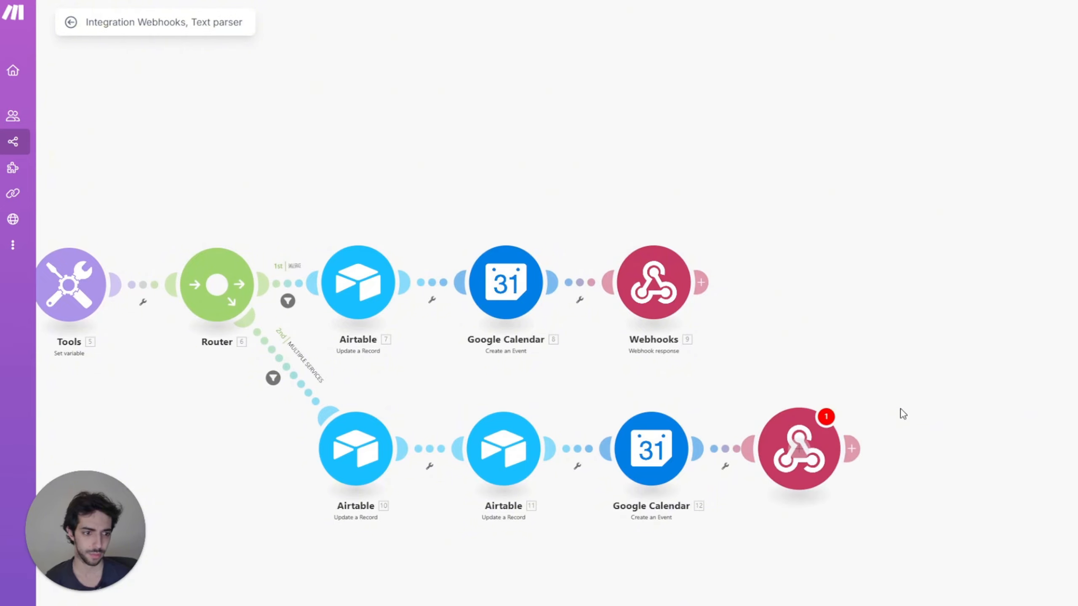
Step: Copy the first branch's JSON response body into the new webhook response and confirm
{"action": "left_click", "coordinate": [654, 282]}
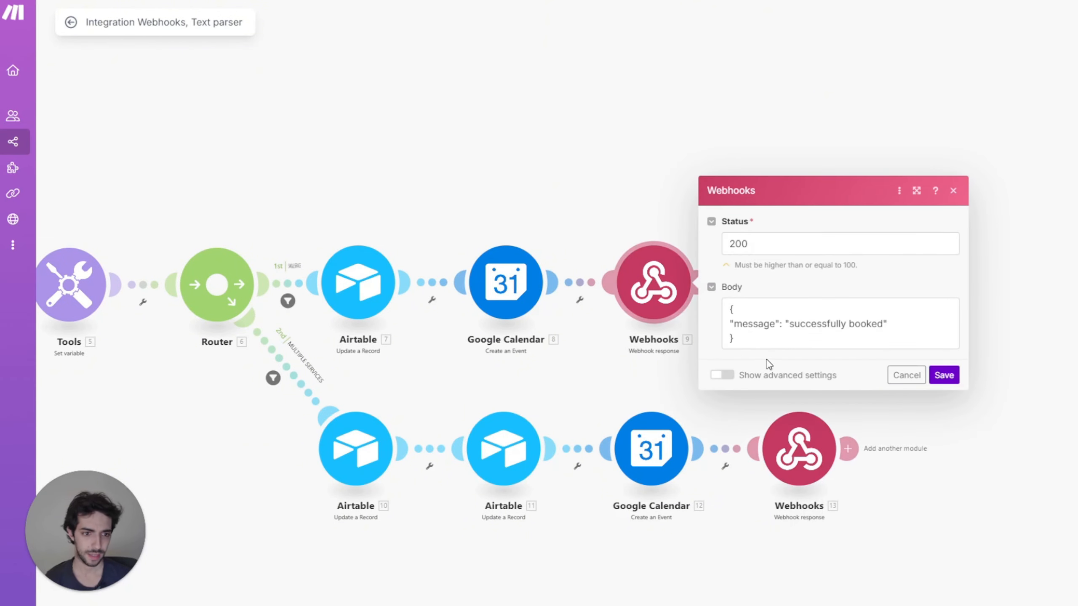
{"action": "left_click", "coordinate": [749, 344]}
{"action": "key", "text": "ctrl+a"}
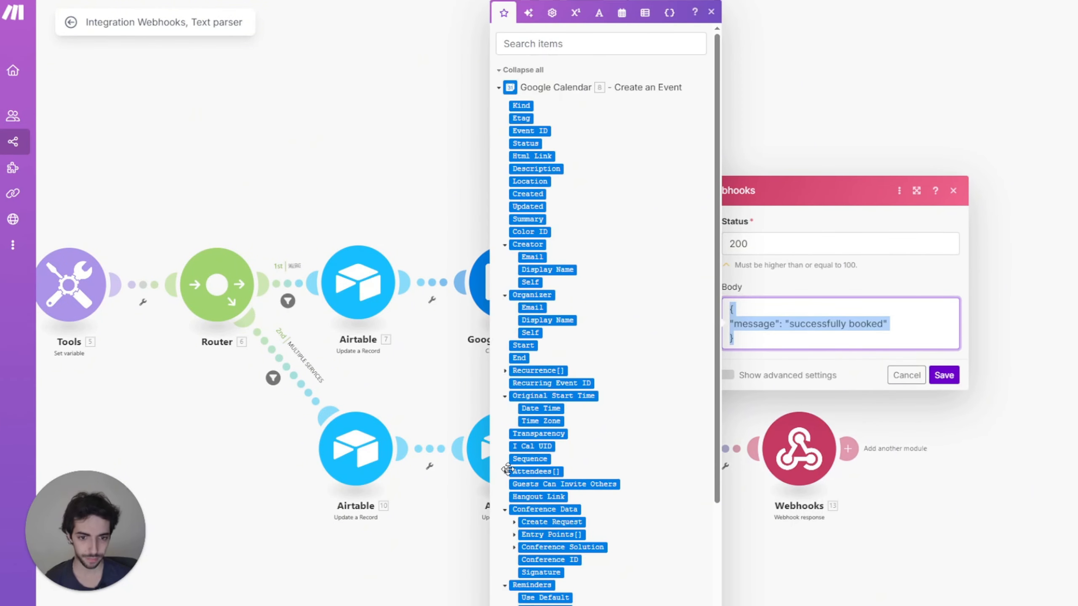
{"action": "key", "text": "ctrl+c"}
{"action": "left_click", "coordinate": [444, 553]}
{"action": "left_click", "coordinate": [799, 449]}
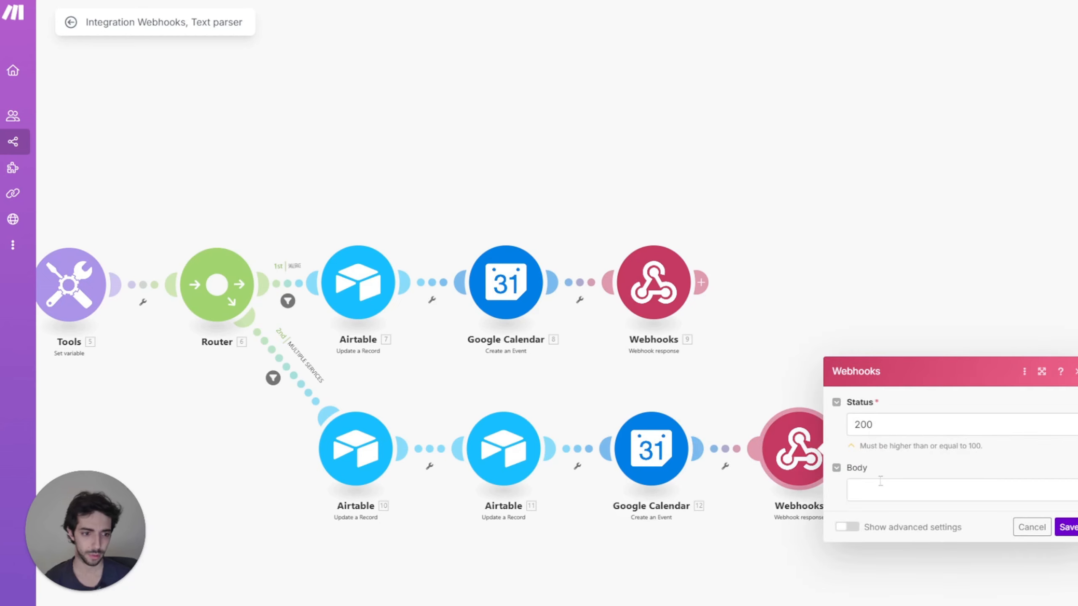
{"action": "left_click", "coordinate": [927, 505]}
{"action": "key", "text": "ctrl+v"}
{"action": "left_click", "coordinate": [1067, 556]}
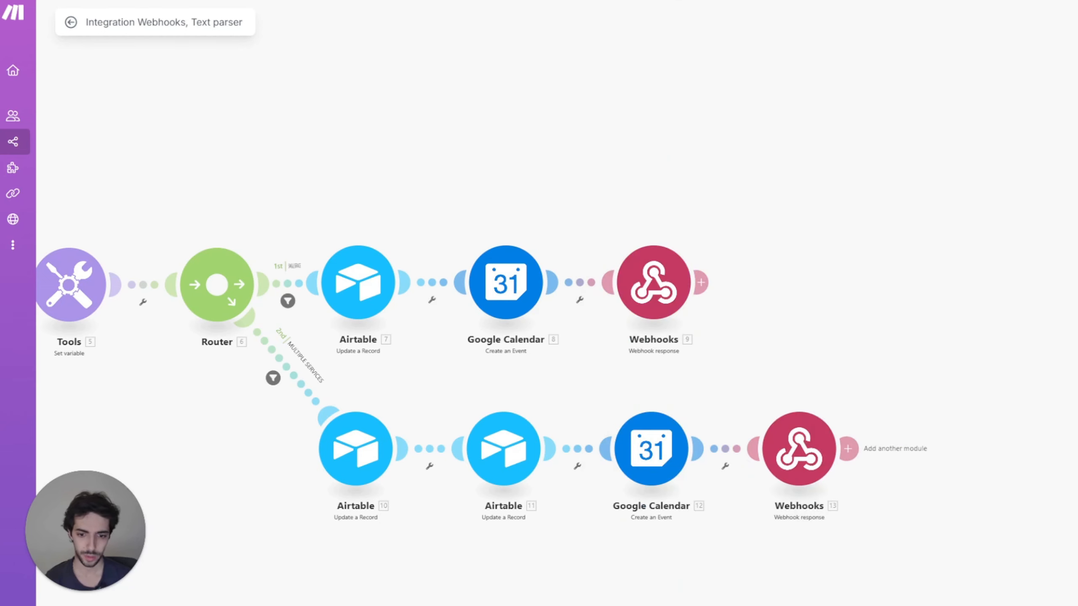
Step: Save the scenario and confirm running it immediately
{"action": "left_click", "coordinate": [123, 597]}
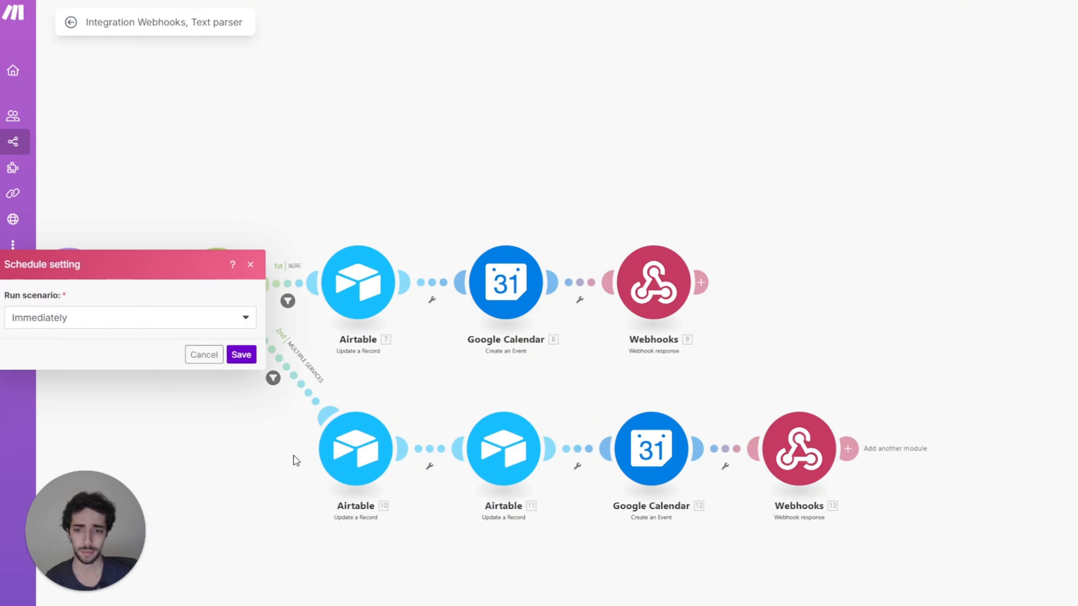
{"action": "left_click", "coordinate": [229, 355]}
{"action": "scroll", "coordinate": [465, 169], "scroll_direction": "down", "scroll_amount": 3}
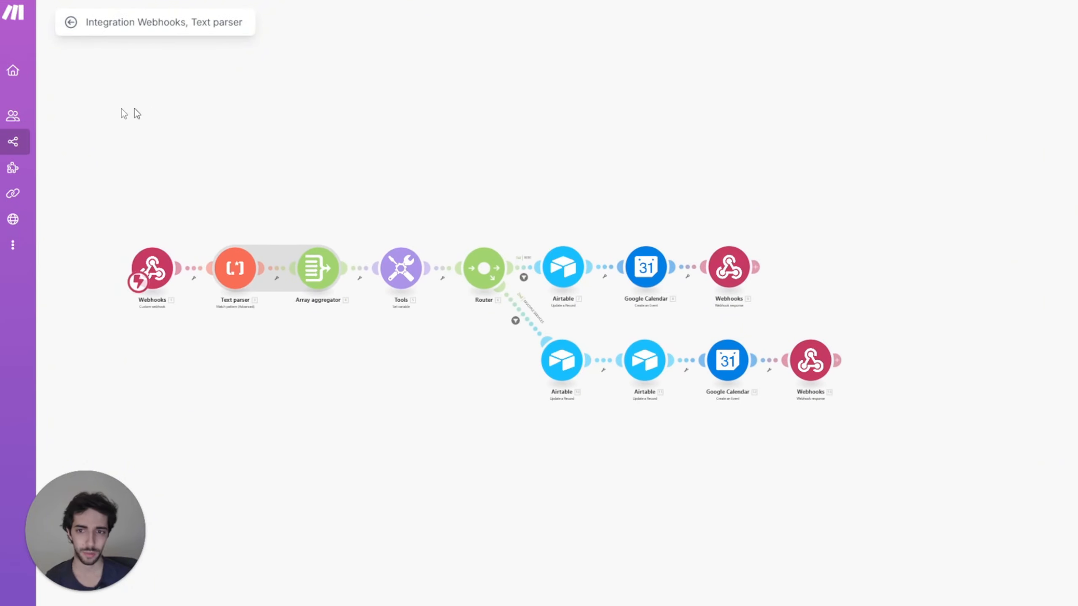
Step: Turn off the Google Calendar and Airtable scenarios, activating the Text parser, Tools and Text parser scenarios
{"action": "left_click", "coordinate": [33, 147]}
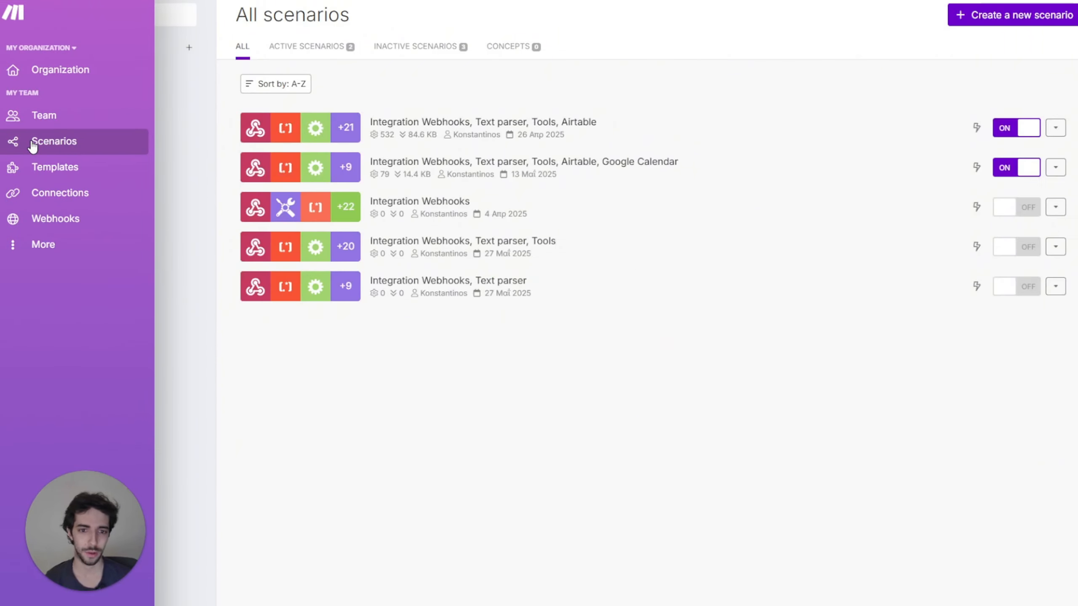
{"action": "left_click", "coordinate": [1010, 168]}
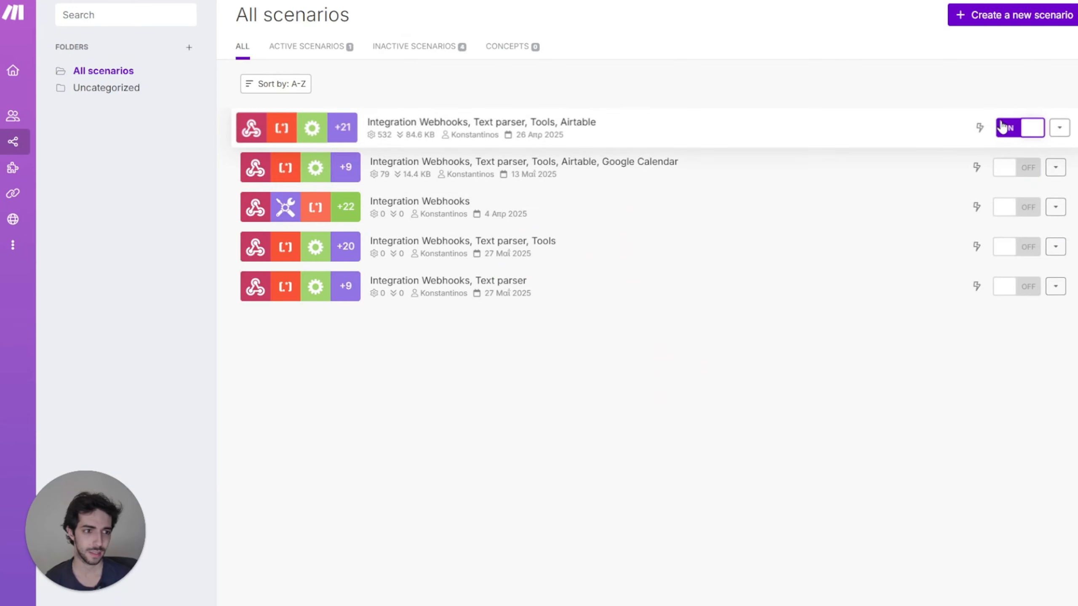
{"action": "left_click", "coordinate": [1003, 123]}
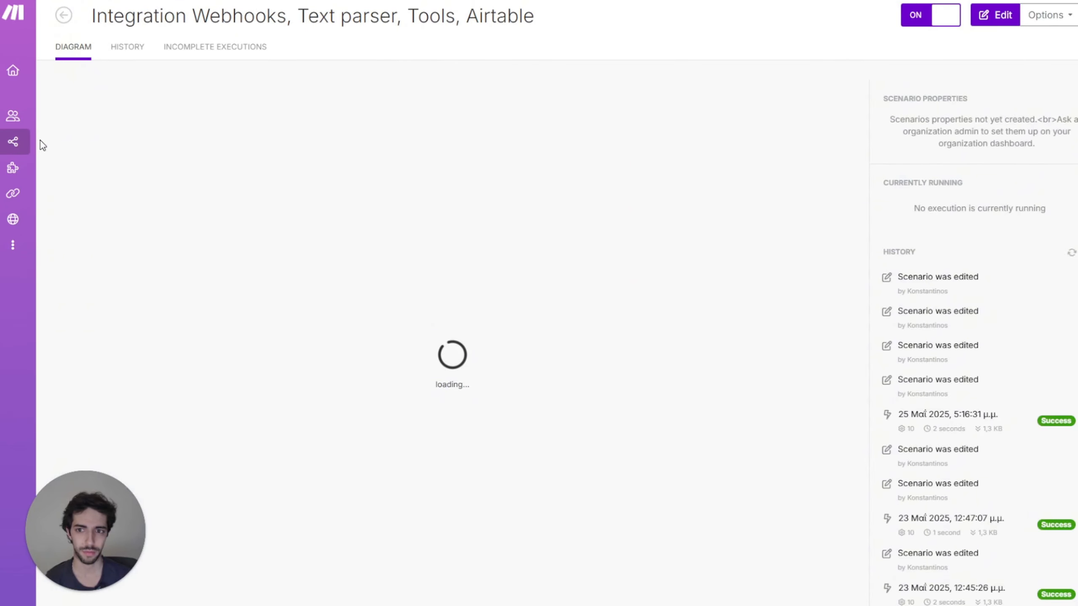
{"action": "left_click", "coordinate": [24, 143]}
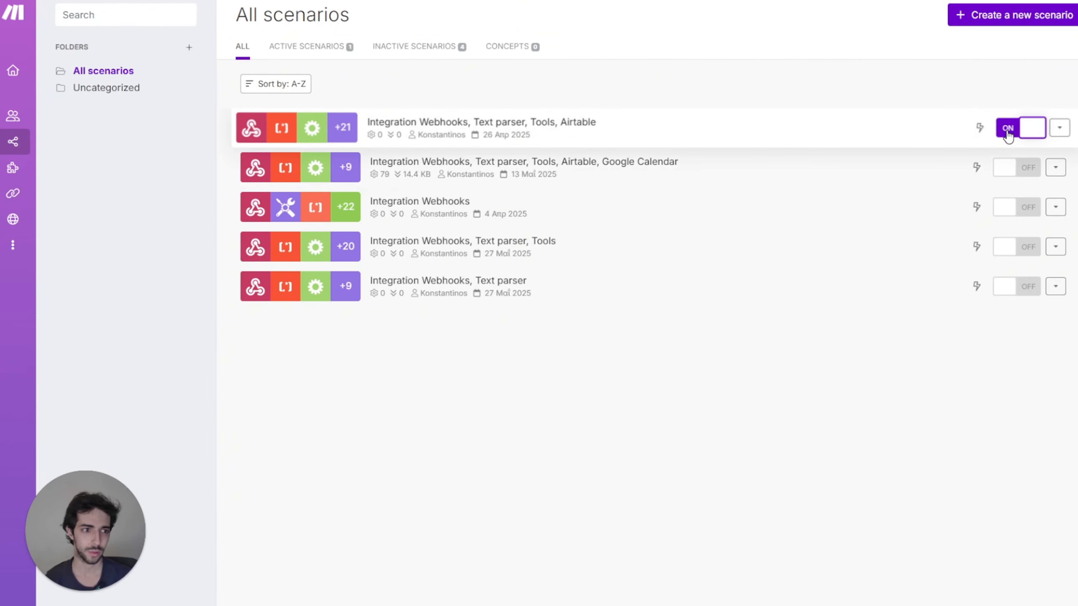
{"action": "left_click", "coordinate": [1008, 135]}
{"action": "left_click", "coordinate": [1026, 248]}
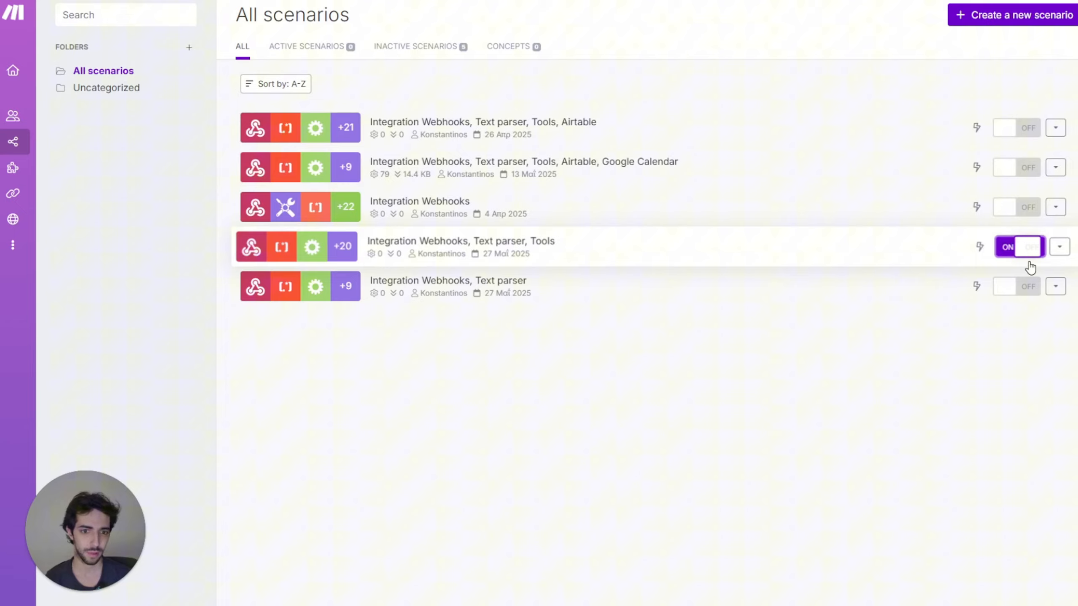
{"action": "left_click", "coordinate": [1034, 289]}
Step: Check the Text parser scenario's webhook response, then open the Integration Webhooks, Text parser, Tools scenario
{"action": "left_click", "coordinate": [491, 287]}
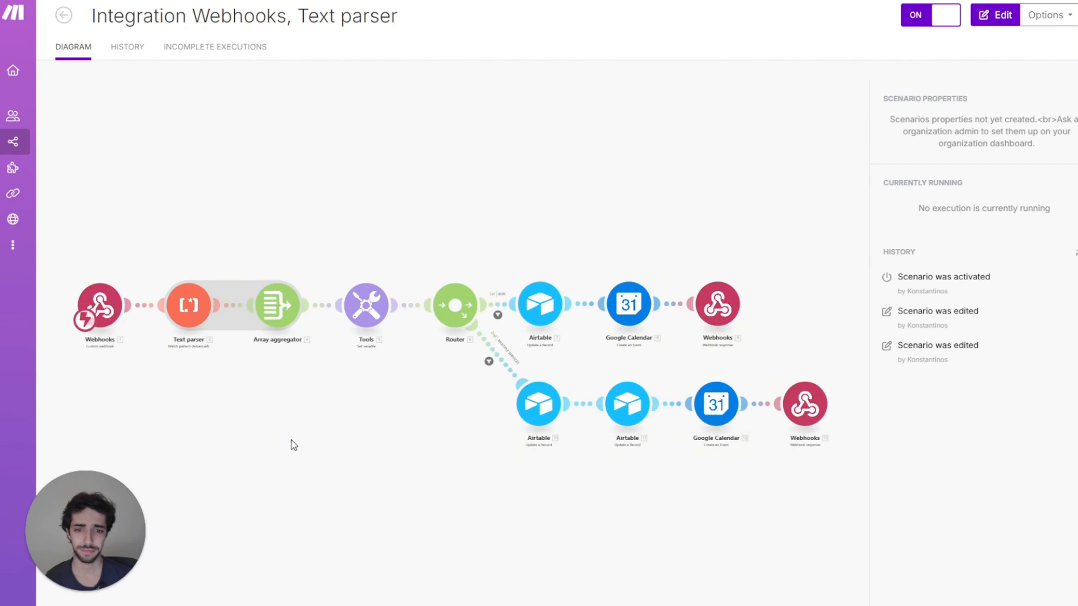
{"action": "left_click", "coordinate": [370, 467]}
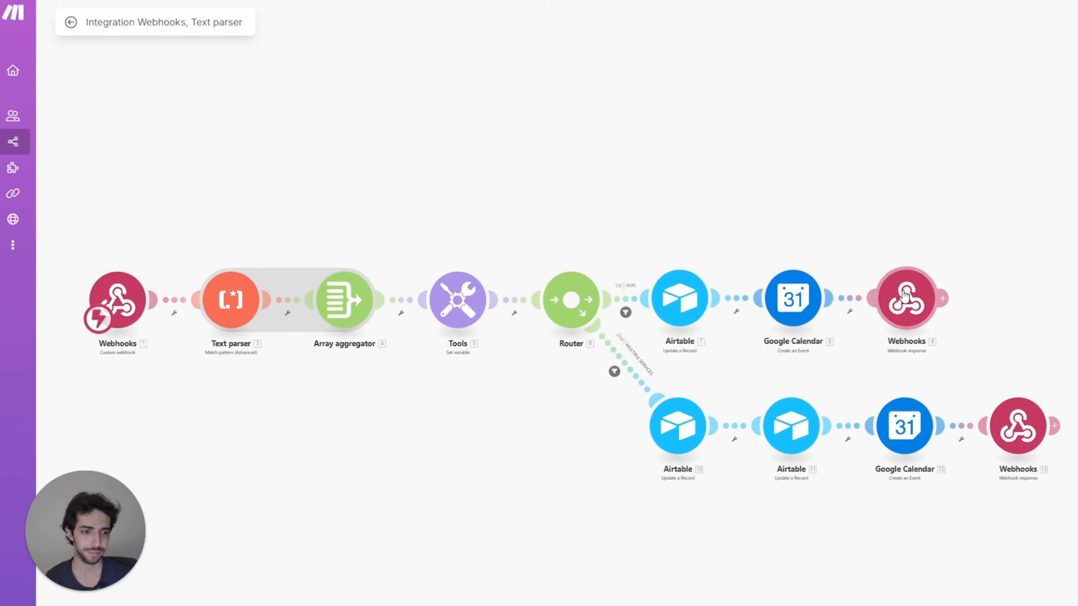
{"action": "left_click", "coordinate": [906, 295]}
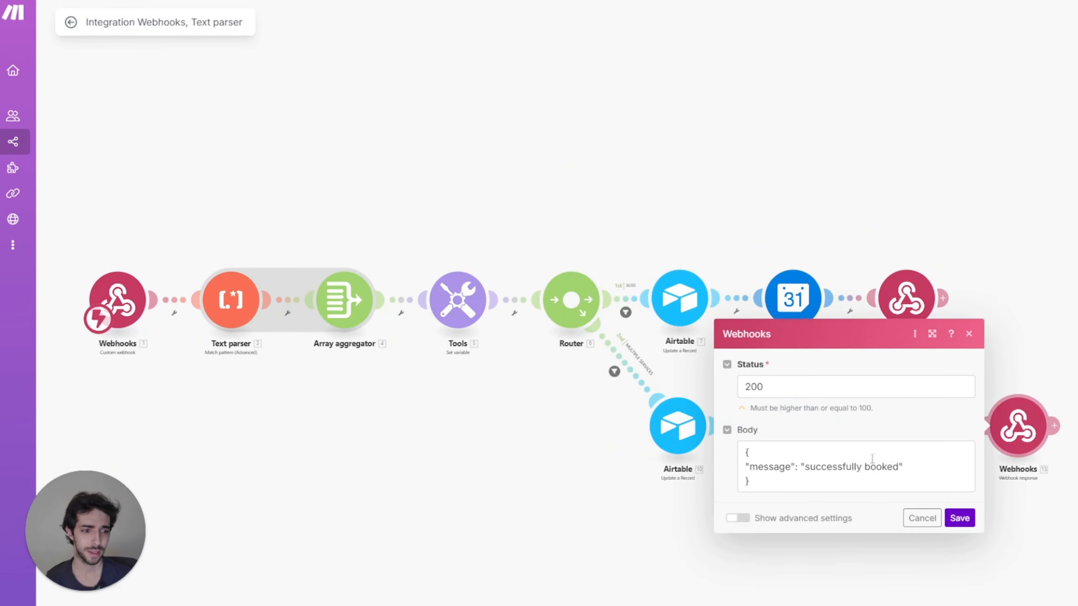
{"action": "left_click", "coordinate": [463, 516]}
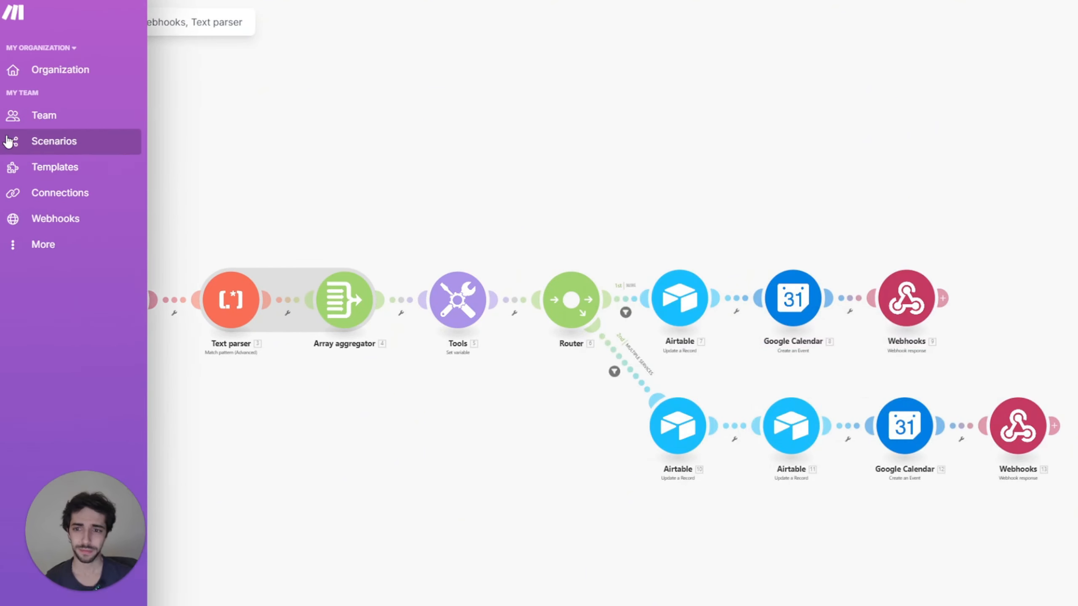
{"action": "left_click", "coordinate": [19, 142]}
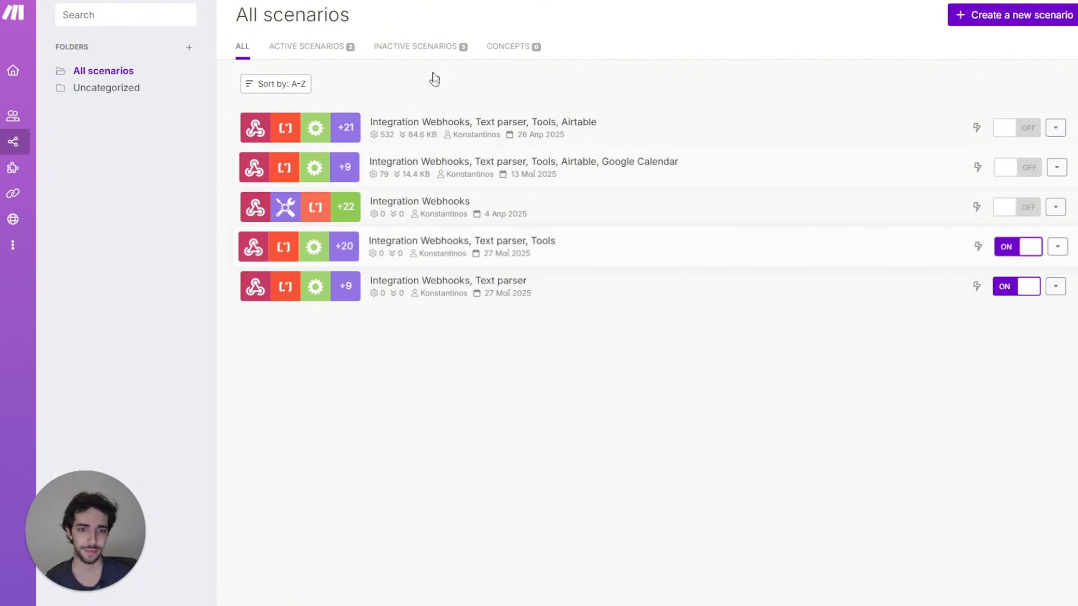
{"action": "left_click", "coordinate": [462, 240]}
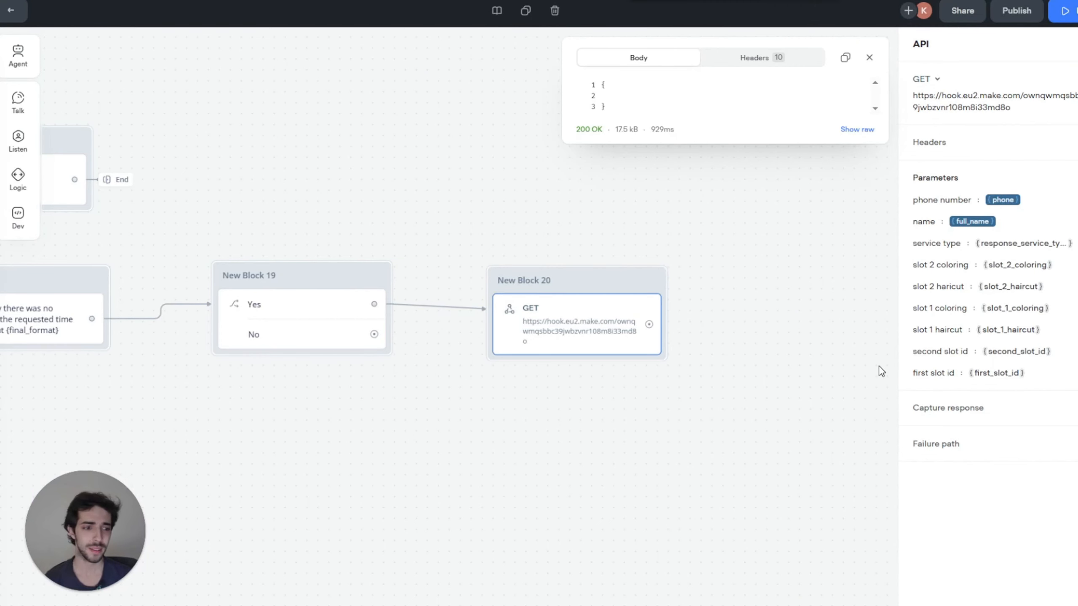
Step: Capture the response's 'message' path into a newly created confirmation_message variable
{"action": "left_click", "coordinate": [938, 413]}
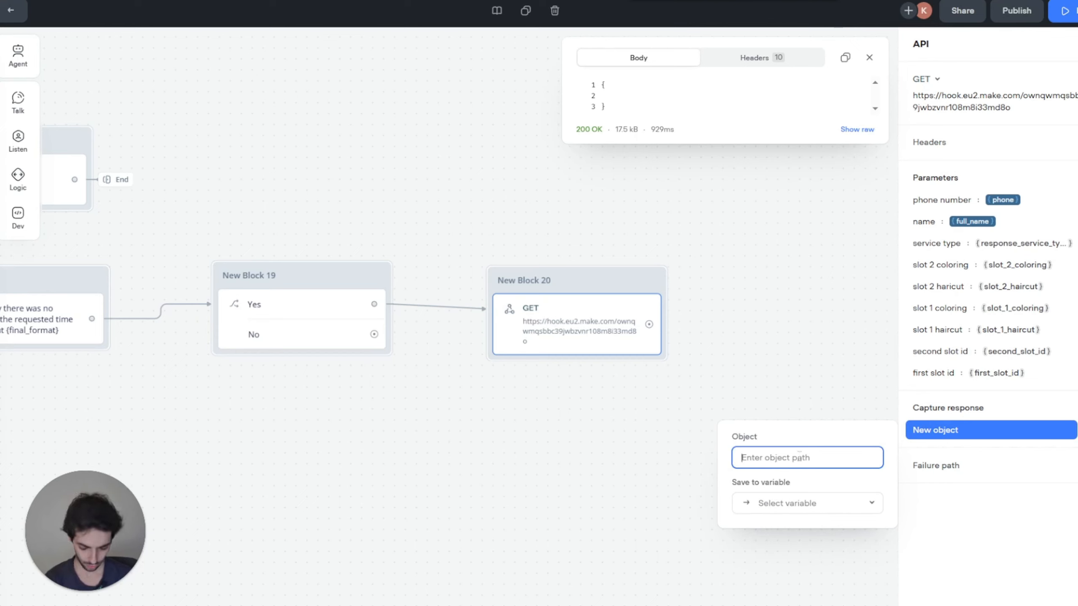
{"action": "type", "text": "message"}
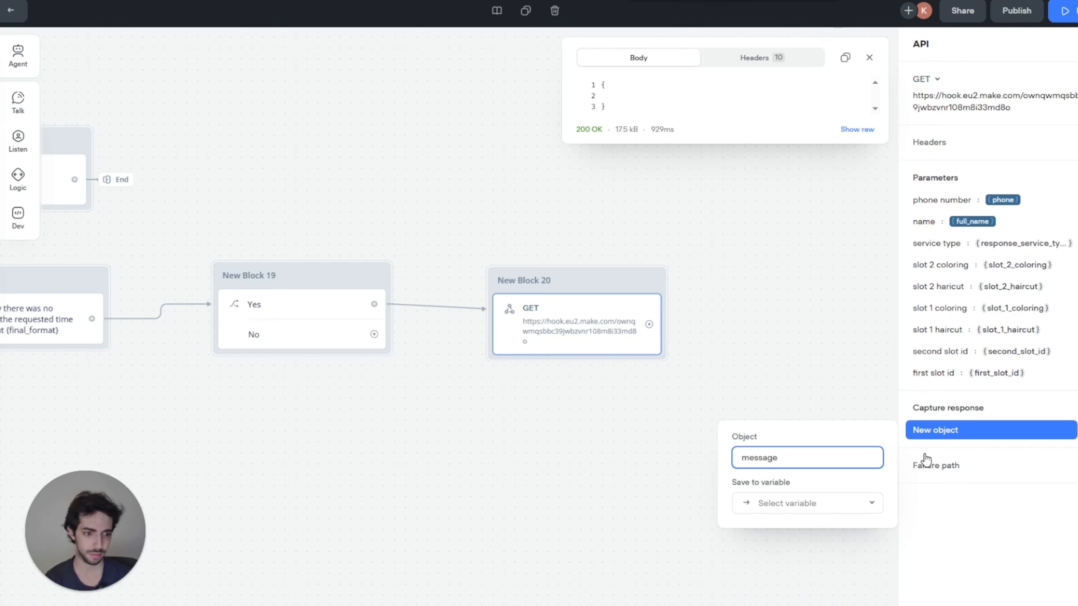
{"action": "left_click", "coordinate": [762, 512]}
{"action": "scroll", "coordinate": [806, 577], "scroll_direction": "down", "scroll_amount": 10}
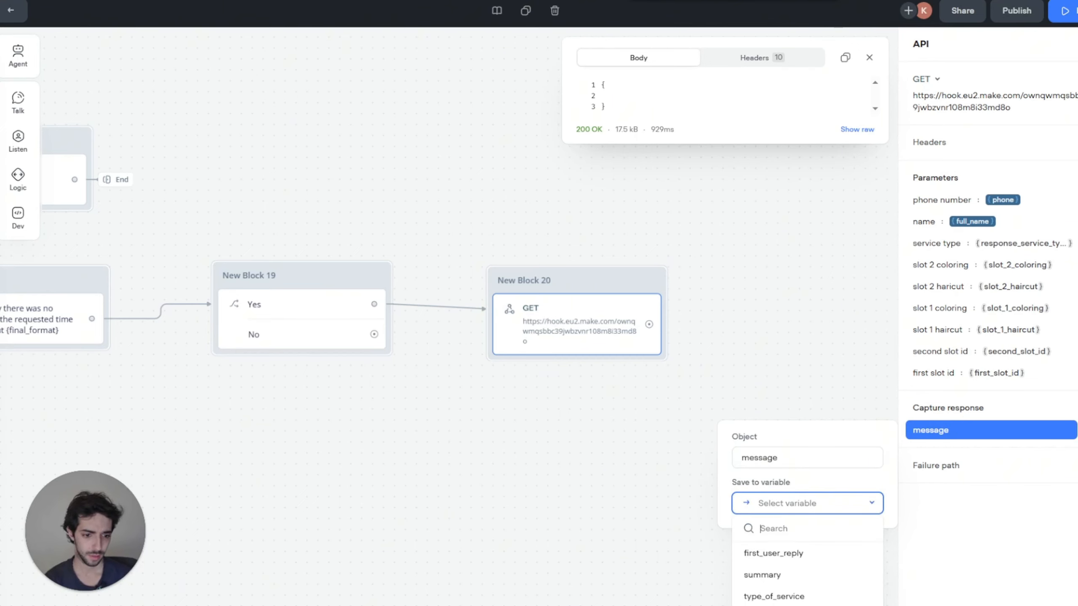
{"action": "left_click", "coordinate": [763, 603]}
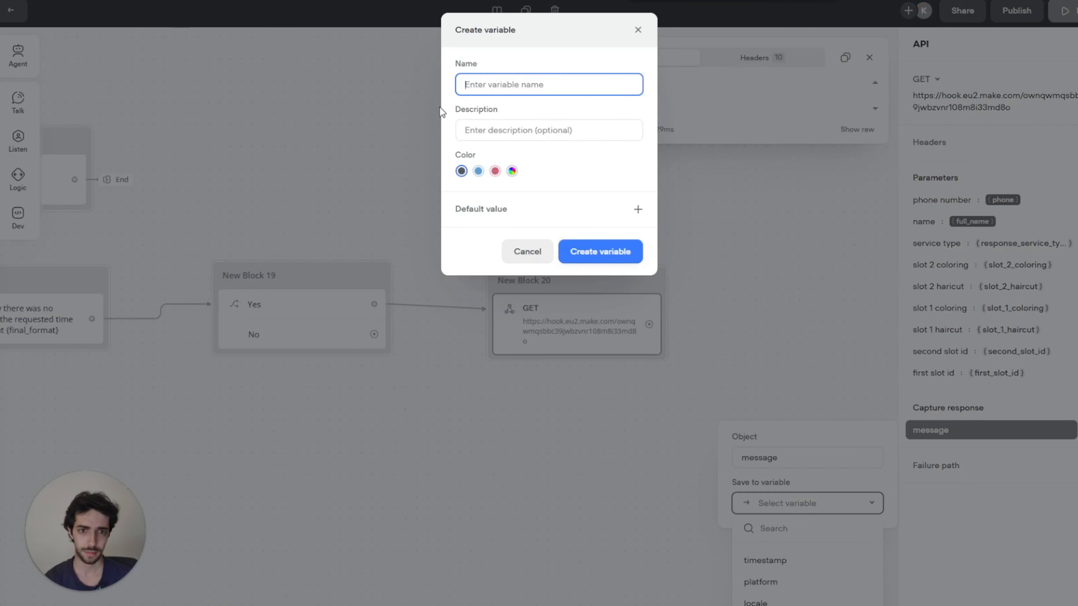
{"action": "type", "text": "message"}
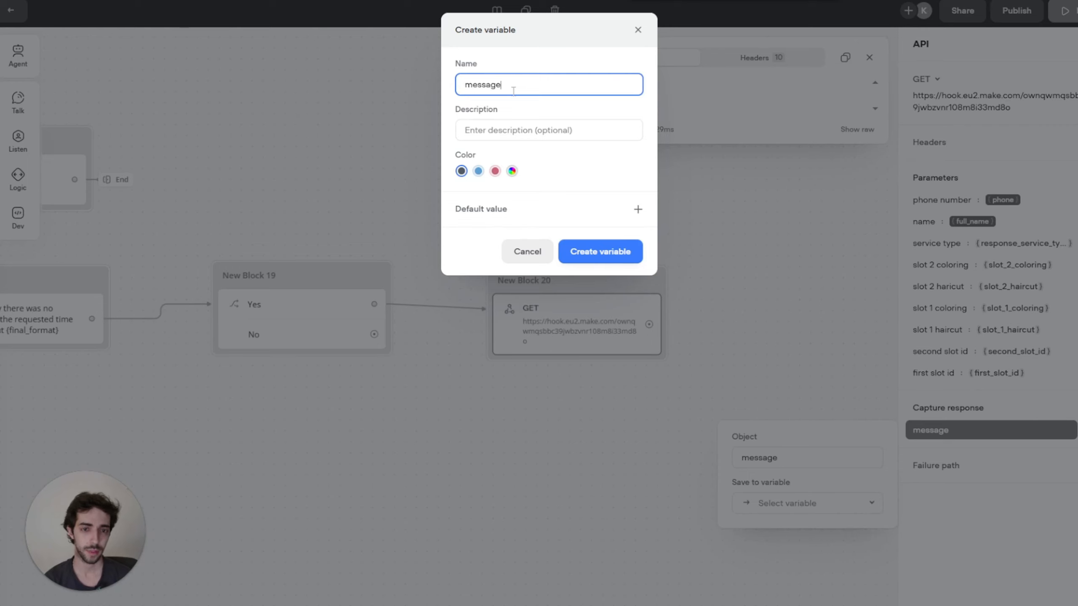
{"action": "key", "text": "BackSpace"}
{"action": "key", "text": "BackSpace"}
{"action": "key", "text": "BackSpace"}
{"action": "type", "text": "confirmation_"}
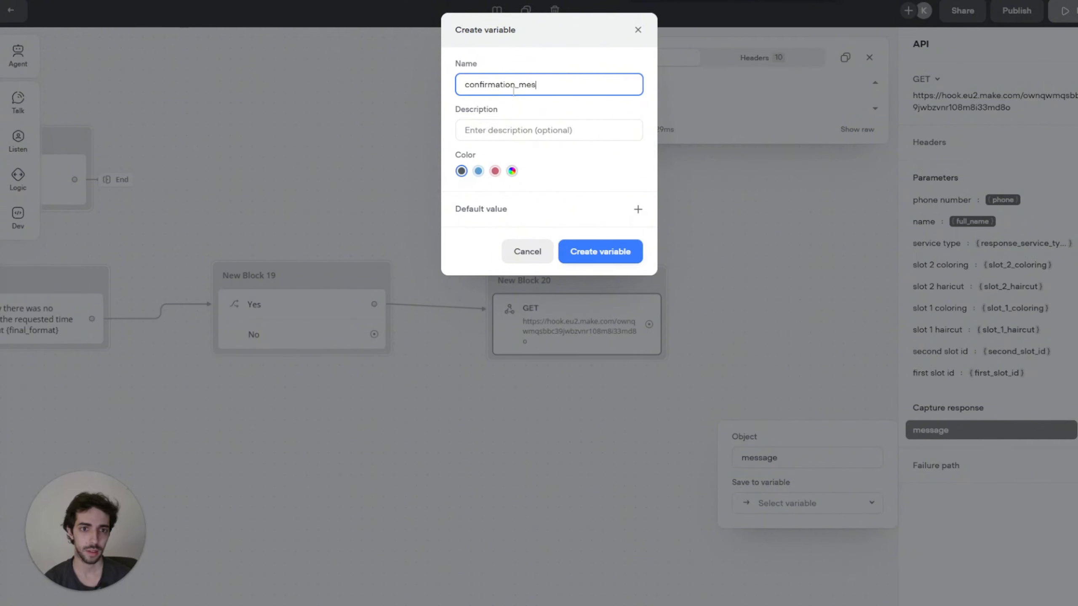
{"action": "left_click", "coordinate": [601, 252]}
{"action": "left_click_drag", "start_coordinate": [719, 307], "coordinate": [576, 301]}
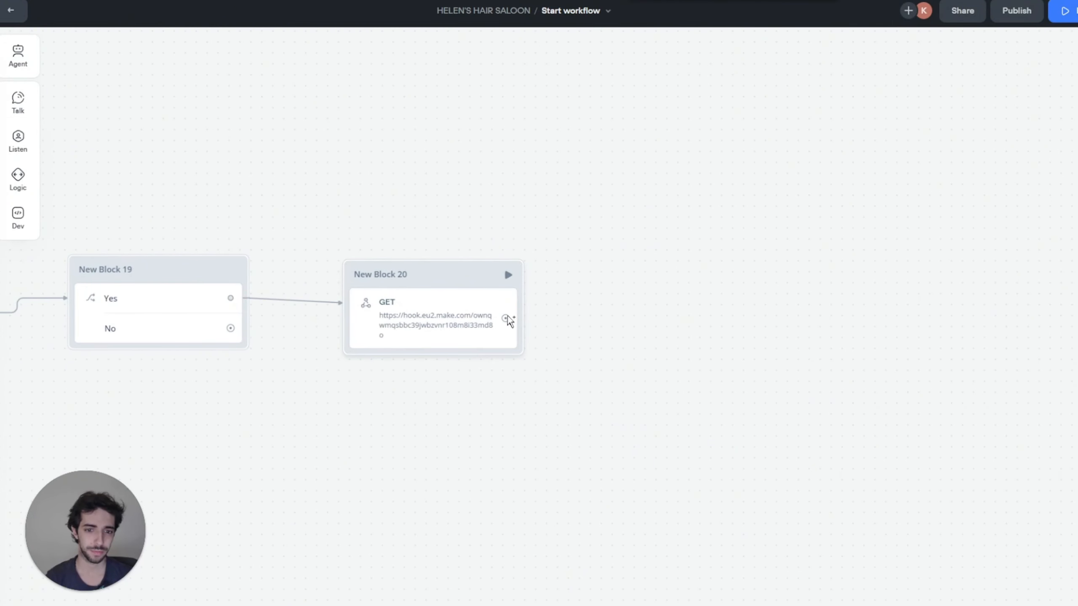
{"action": "left_click", "coordinate": [486, 323]}
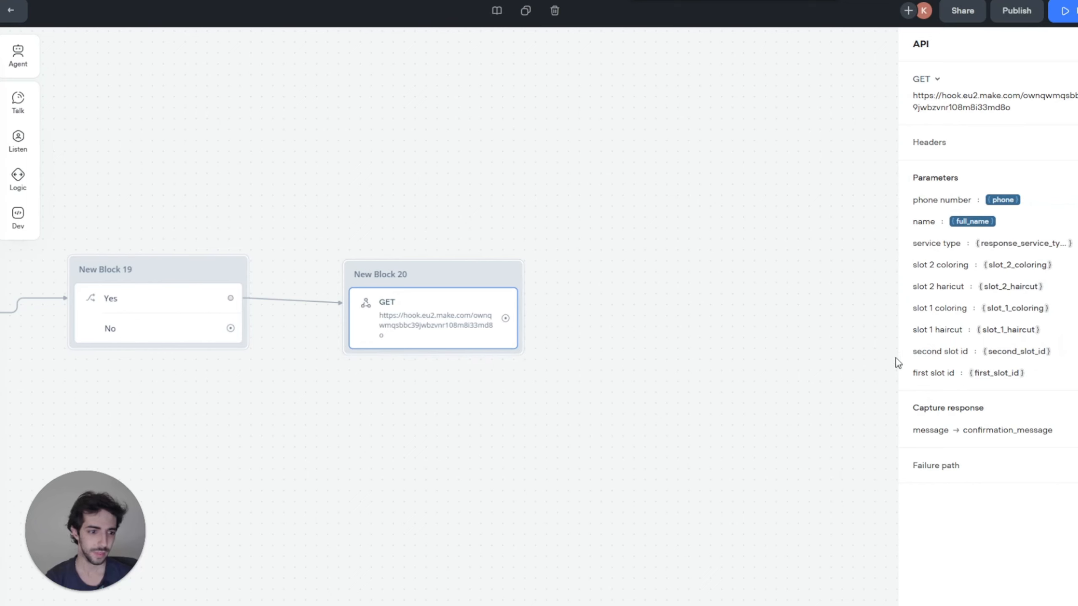
Step: Add a Message after the GET request: 'Your appointment was successfully booked. Thanks so much for calling. Have a great day.'
{"action": "left_click_drag", "start_coordinate": [505, 318], "coordinate": [633, 296]}
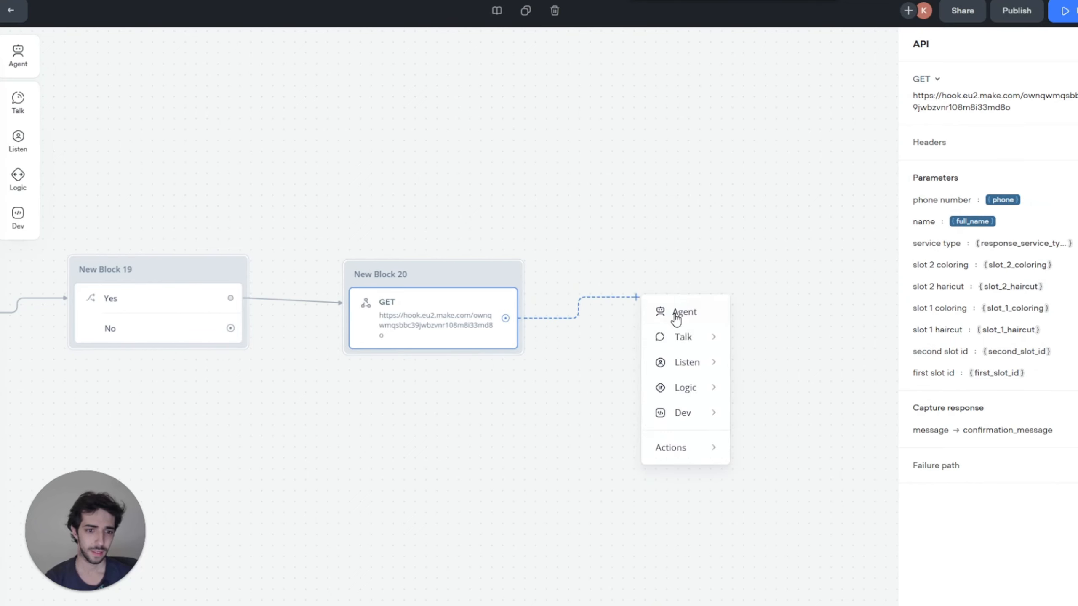
{"action": "mouse_move", "coordinate": [683, 337]}
{"action": "left_click", "coordinate": [786, 344]}
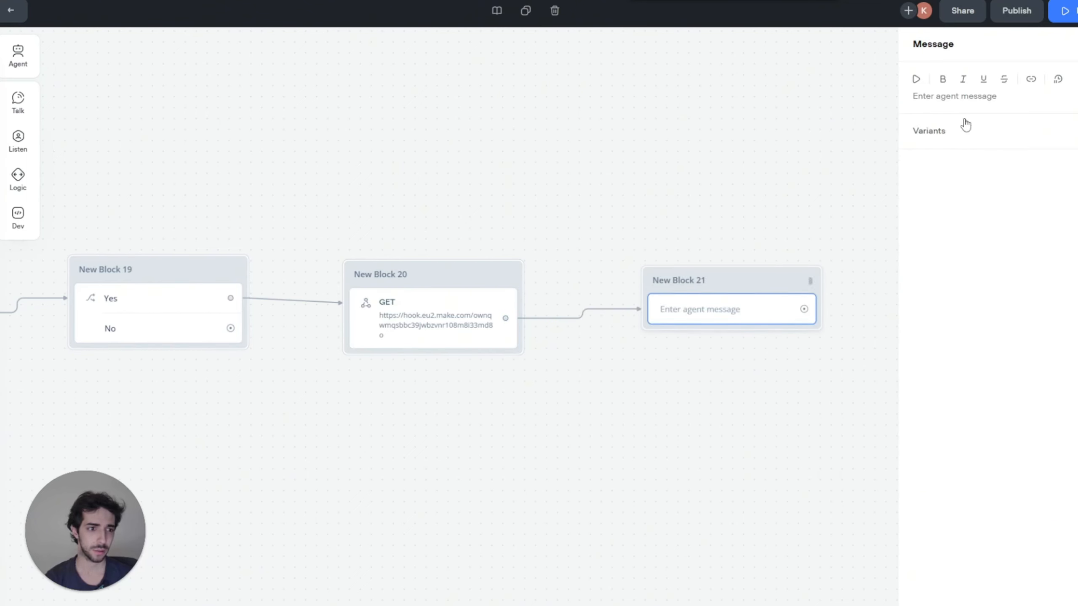
{"action": "left_click", "coordinate": [962, 102]}
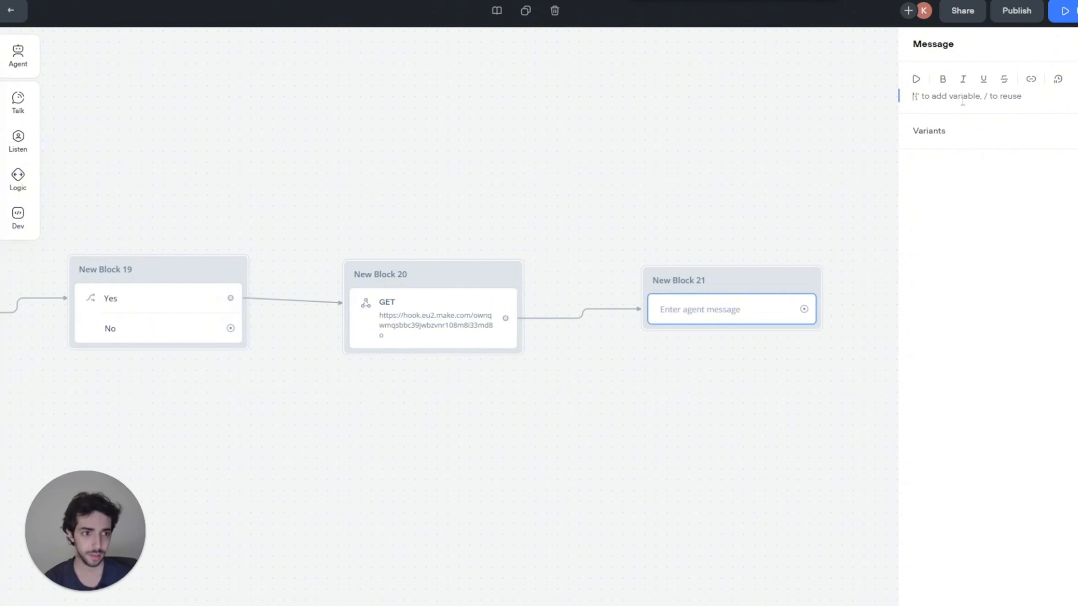
{"action": "type", "text": "Your appointment was successfully booke"}
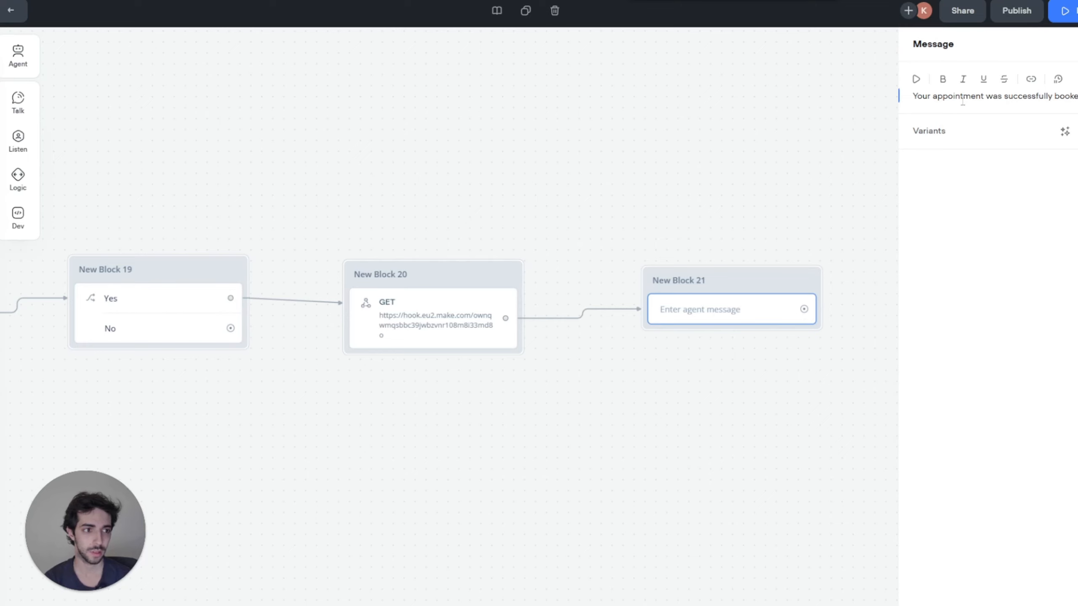
{"action": "type", "text": "Tha"}
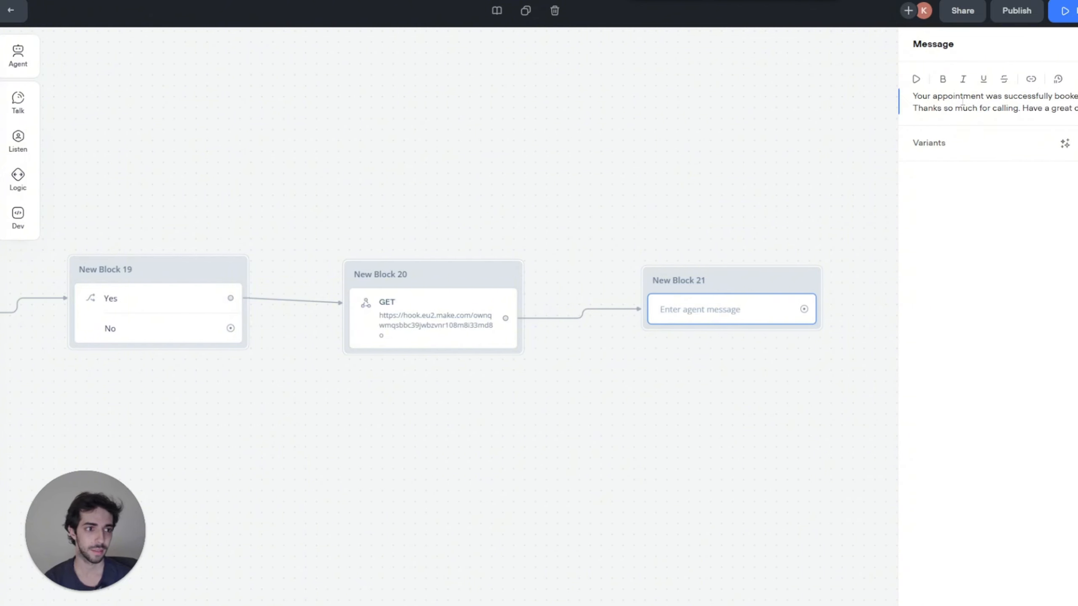
{"action": "left_click", "coordinate": [726, 244]}
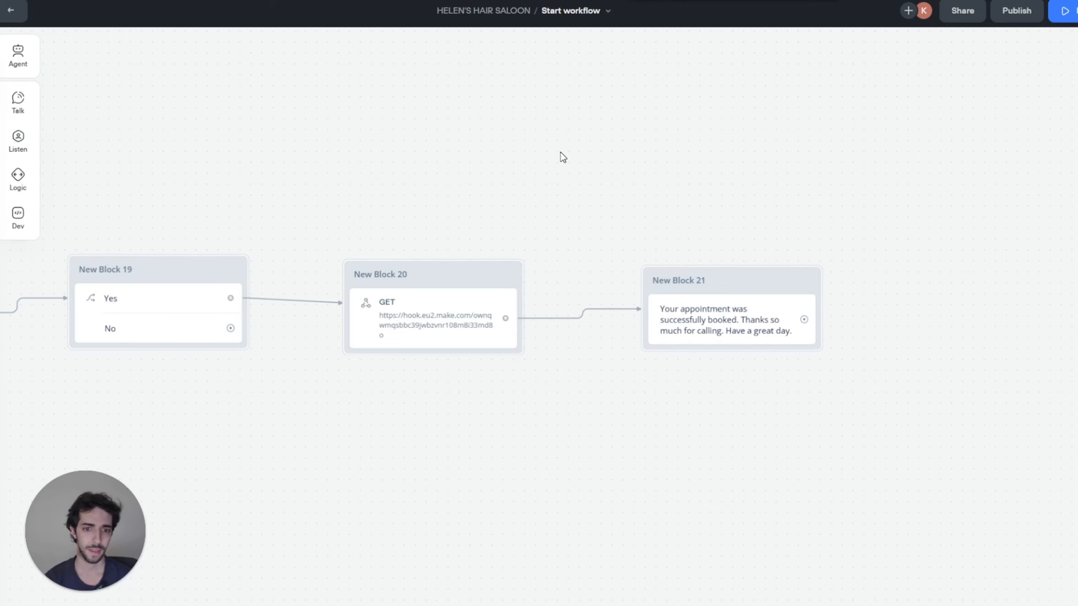
{"action": "scroll", "coordinate": [561, 157], "scroll_direction": "down", "scroll_amount": 3}
{"action": "scroll", "coordinate": [701, 157], "scroll_direction": "left", "scroll_amount": 2}
{"action": "scroll", "coordinate": [686, 192], "scroll_direction": "right", "scroll_amount": 3}
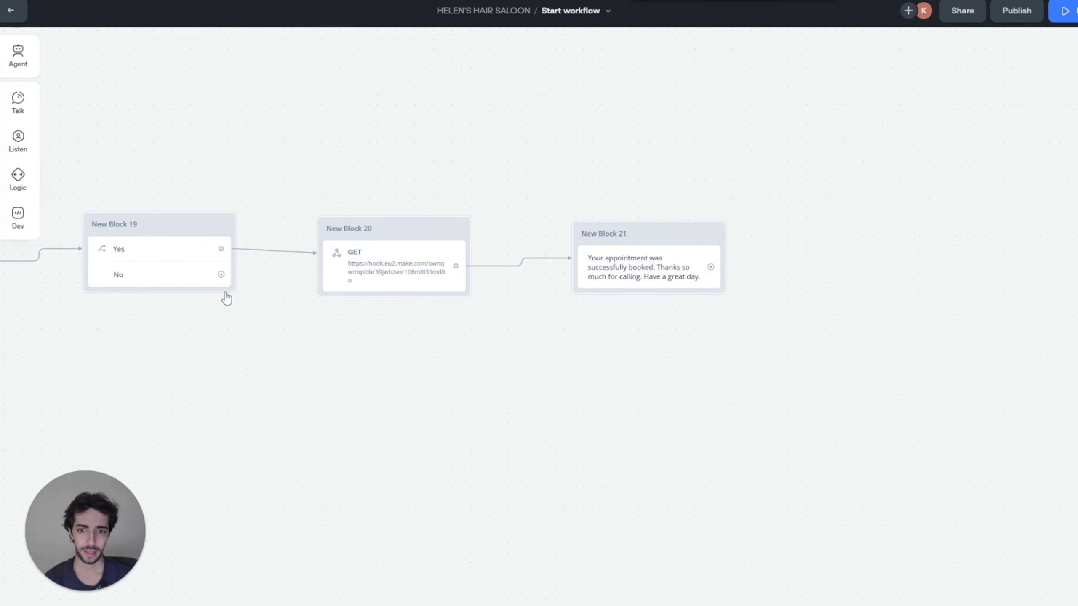
Step: Add a message on Block 19's No branch offering to connect the user to an operator
{"action": "left_click_drag", "start_coordinate": [221, 275], "coordinate": [327, 376]}
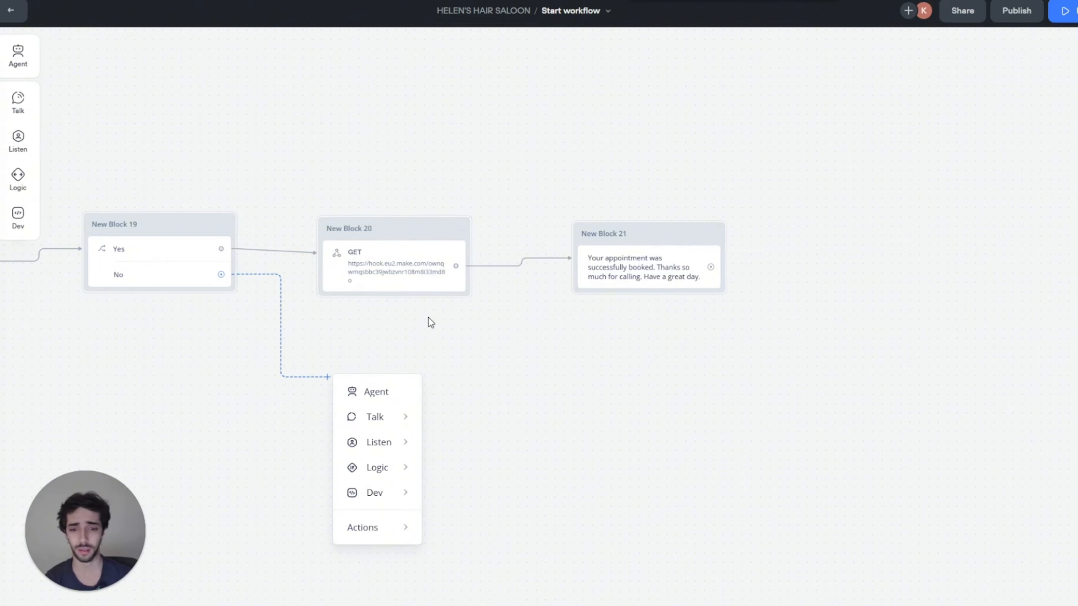
{"action": "mouse_move", "coordinate": [381, 416]}
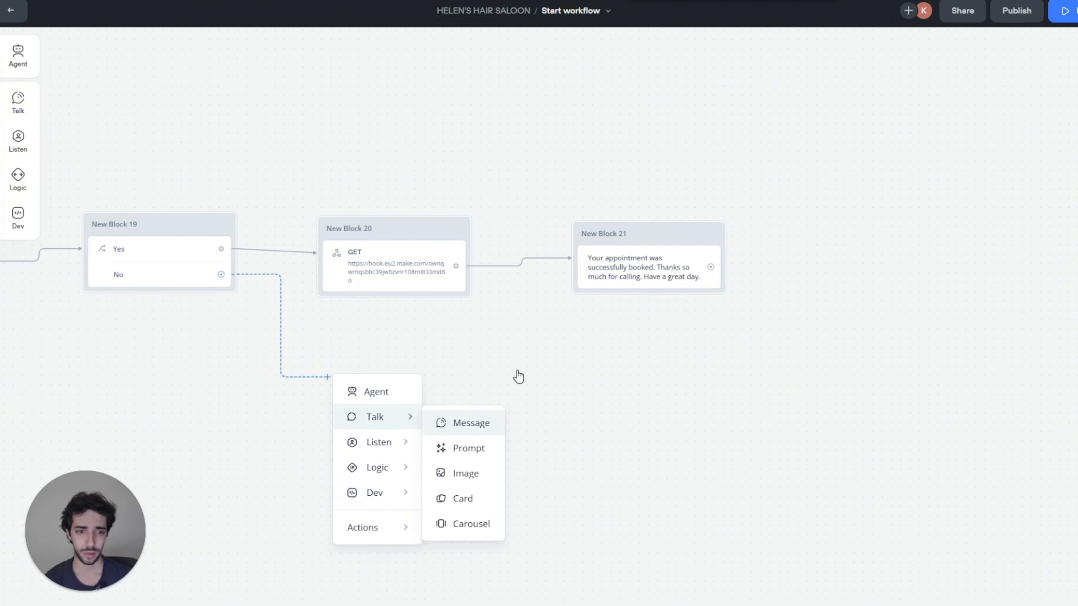
{"action": "left_click", "coordinate": [470, 422]}
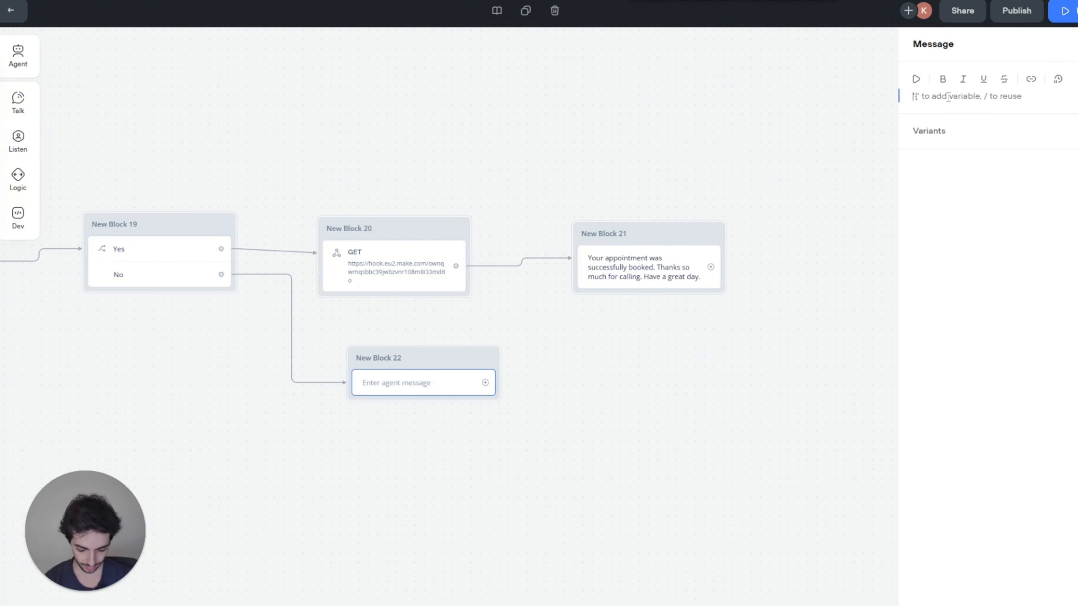
{"action": "type", "text": "P"}
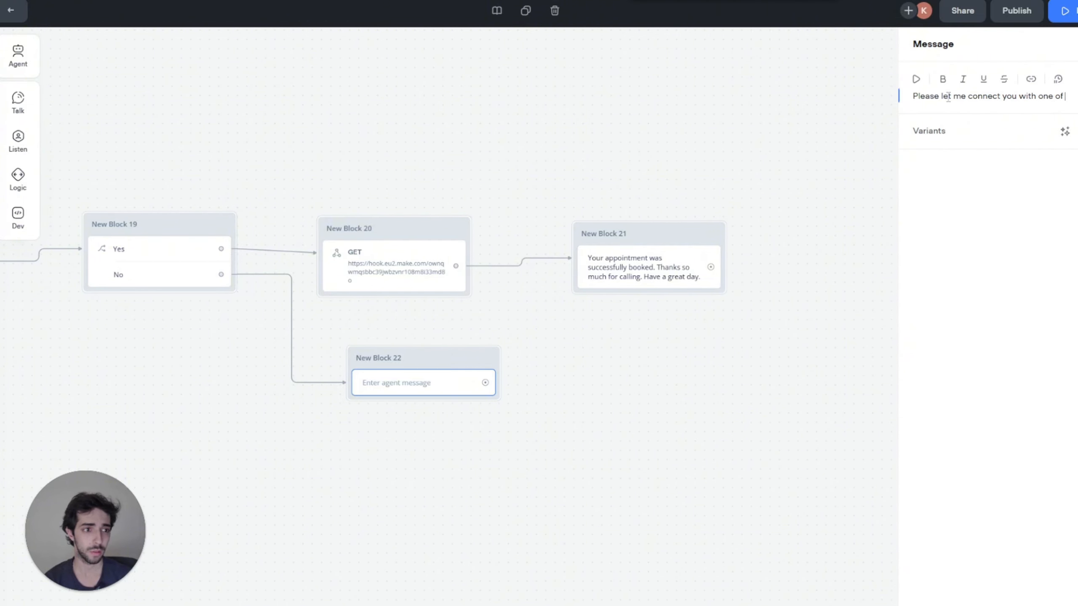
{"action": "type", "text": "operators for furth"}
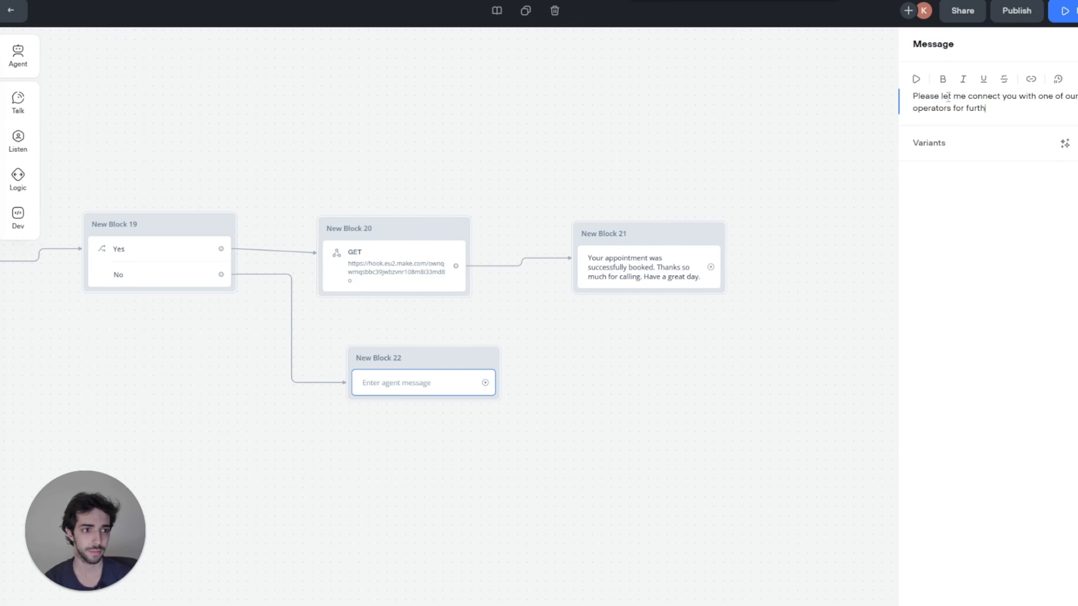
{"action": "type", "text": ","}
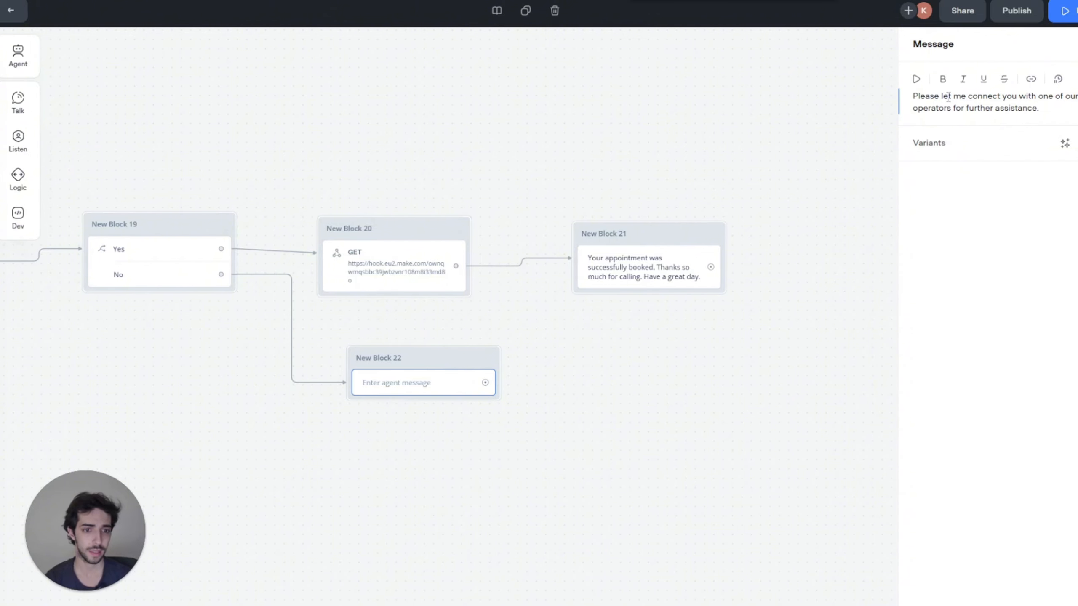
{"action": "left_click", "coordinate": [673, 414]}
Step: Attach End steps after the operator handoff message and the booking confirmation message
{"action": "left_click_drag", "start_coordinate": [486, 391], "coordinate": [536, 387]}
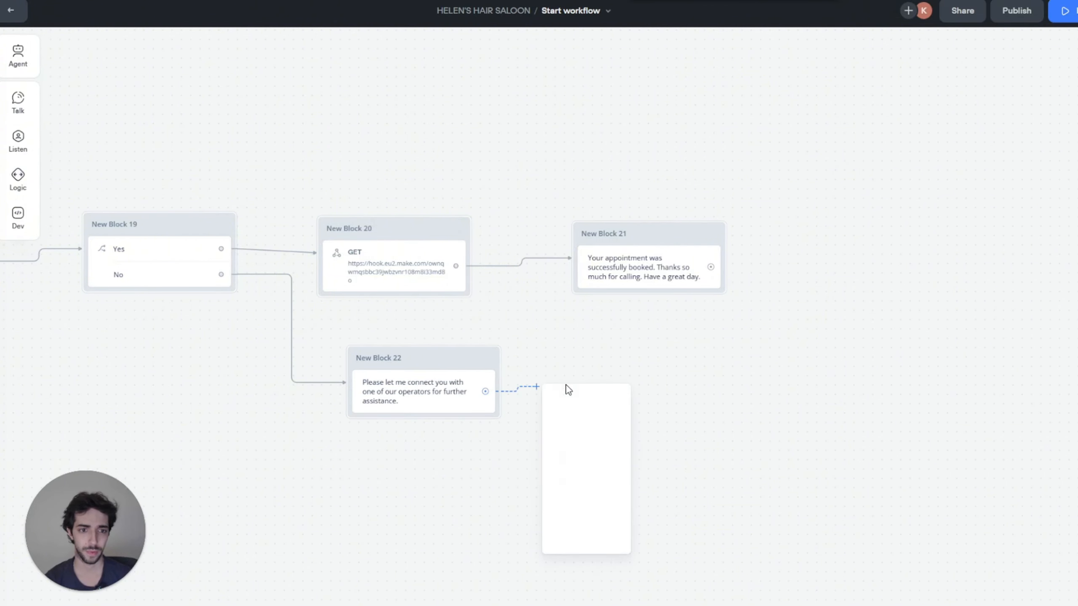
{"action": "mouse_move", "coordinate": [601, 546]}
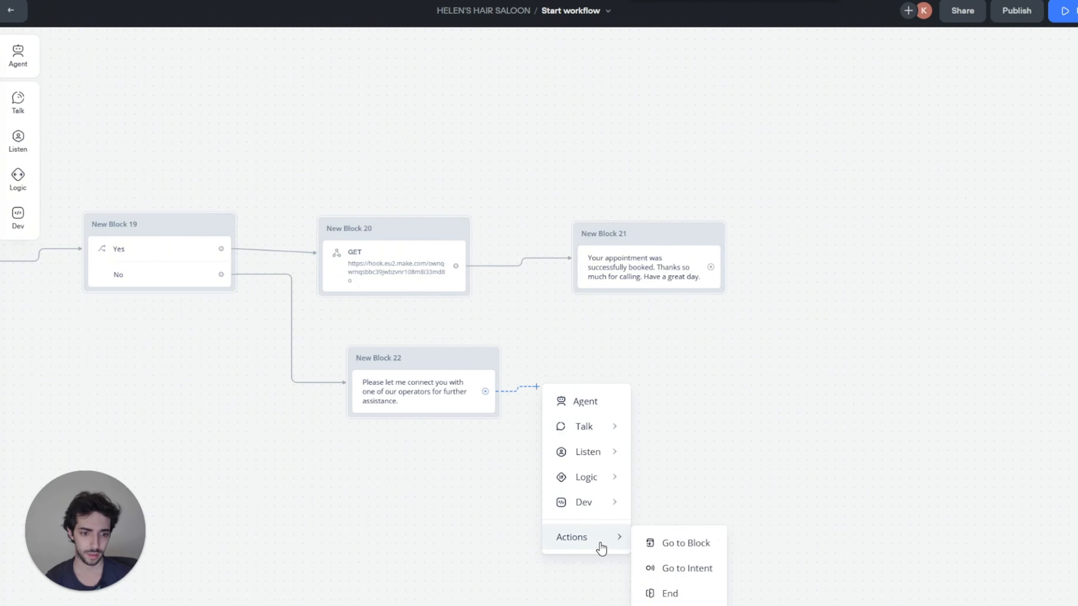
{"action": "left_click", "coordinate": [679, 591]}
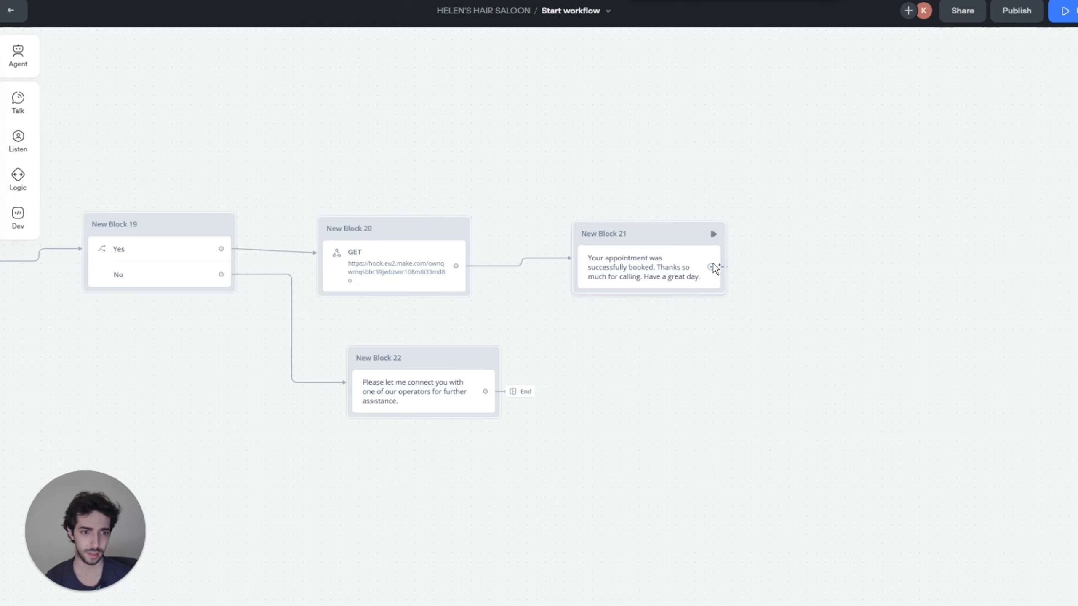
{"action": "left_click_drag", "start_coordinate": [712, 268], "coordinate": [760, 261]}
{"action": "mouse_move", "coordinate": [812, 392]}
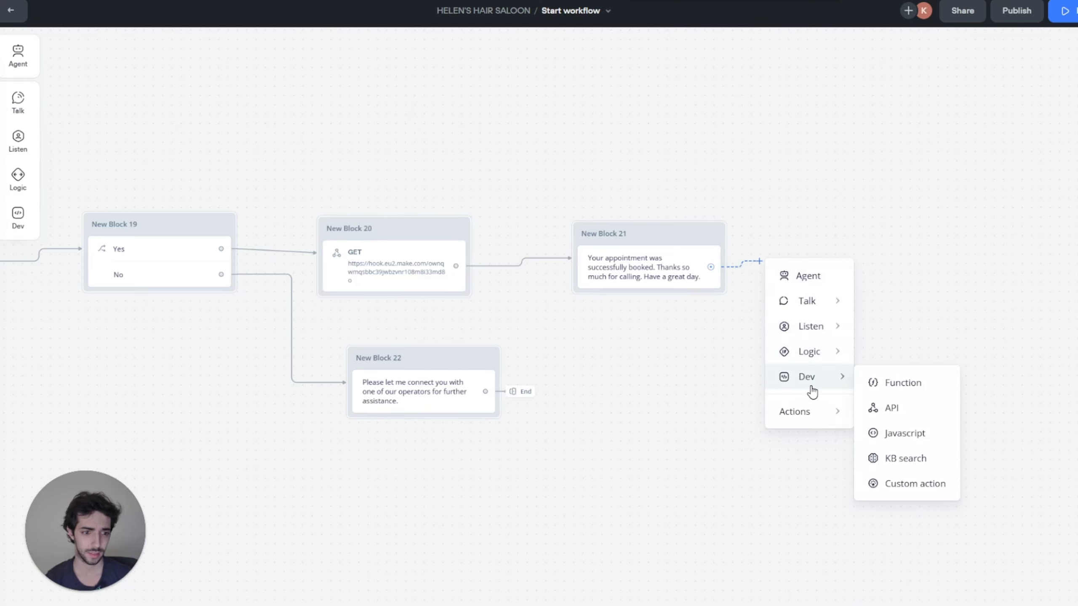
{"action": "mouse_move", "coordinate": [820, 414]}
{"action": "left_click", "coordinate": [878, 465]}
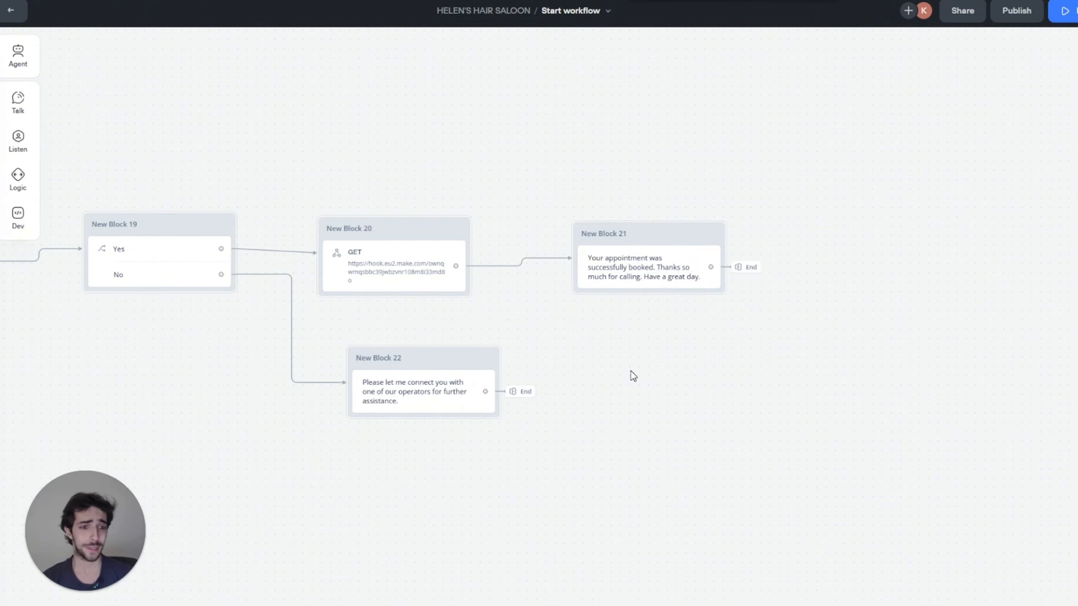
{"action": "scroll", "coordinate": [630, 371], "scroll_direction": "down", "scroll_amount": 5}
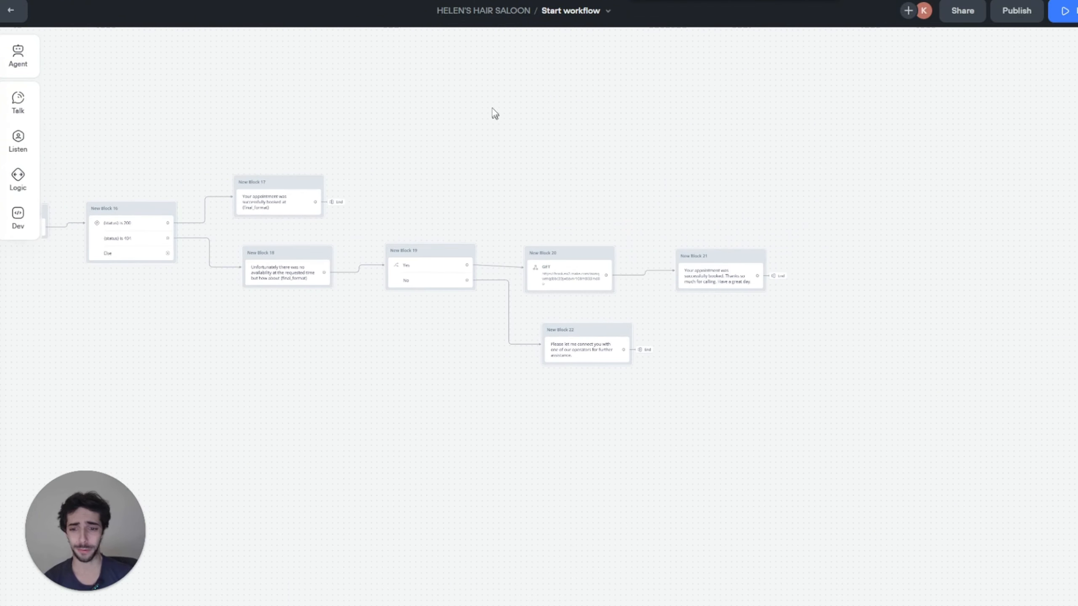
{"action": "scroll", "coordinate": [349, 120], "scroll_direction": "left", "scroll_amount": 10}
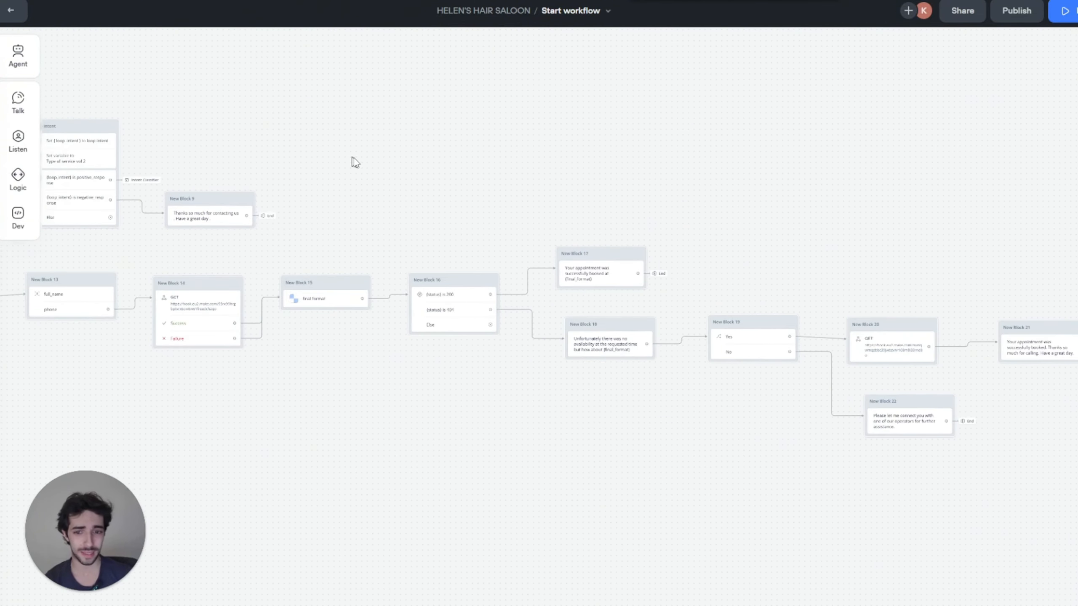
Step: Leave the Start workflow canvas and go to the agent's Knowledge section
{"action": "scroll", "coordinate": [451, 104], "scroll_direction": "left", "scroll_amount": 20}
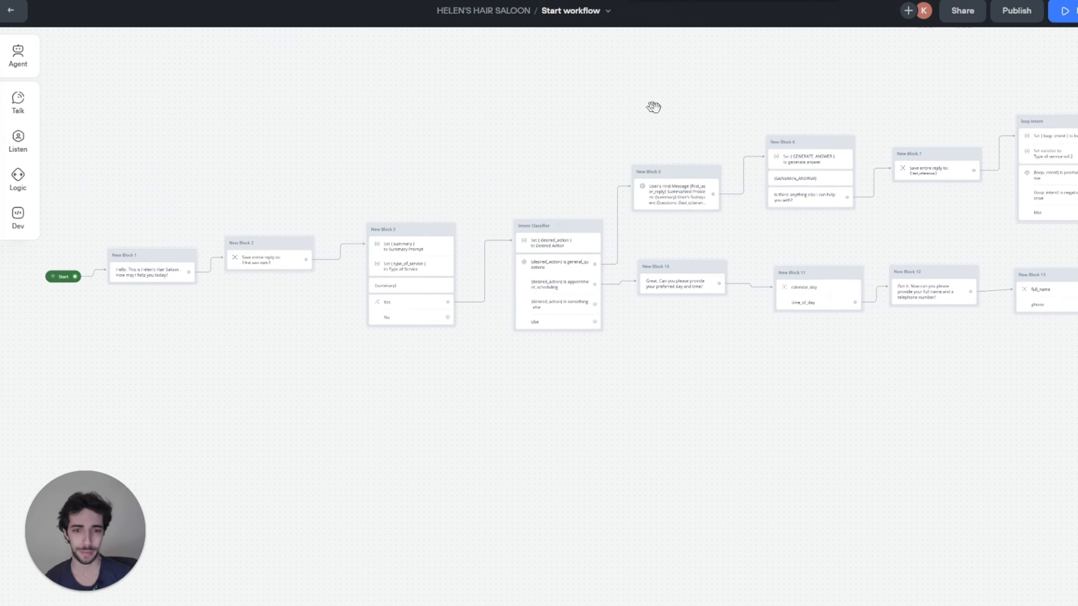
{"action": "scroll", "coordinate": [749, 113], "scroll_direction": "right", "scroll_amount": 20}
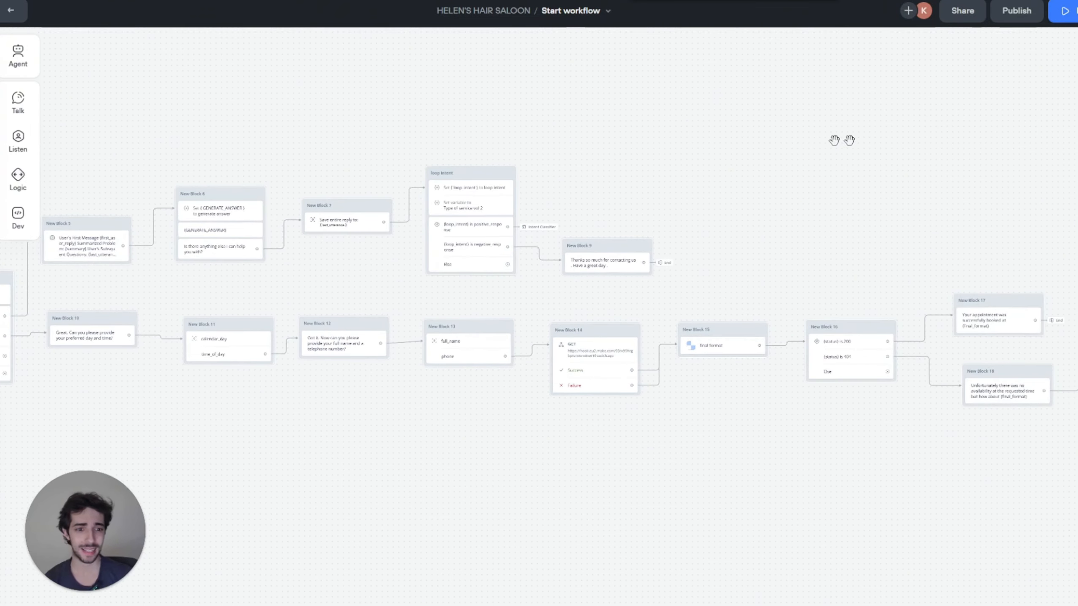
{"action": "scroll", "coordinate": [596, 135], "scroll_direction": "left", "scroll_amount": 6}
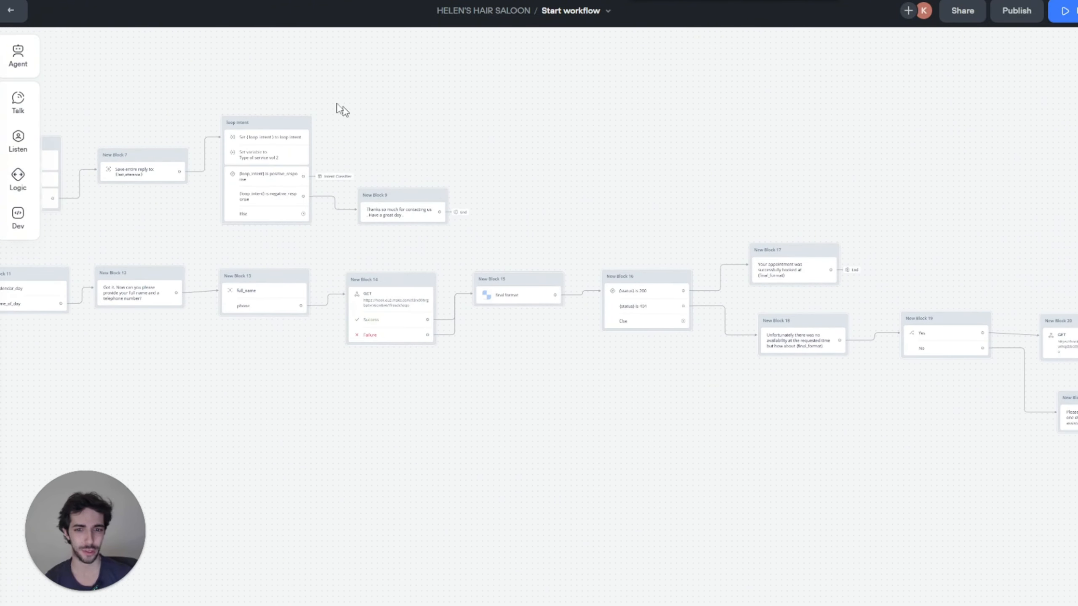
{"action": "scroll", "coordinate": [180, 65], "scroll_direction": "left", "scroll_amount": 20}
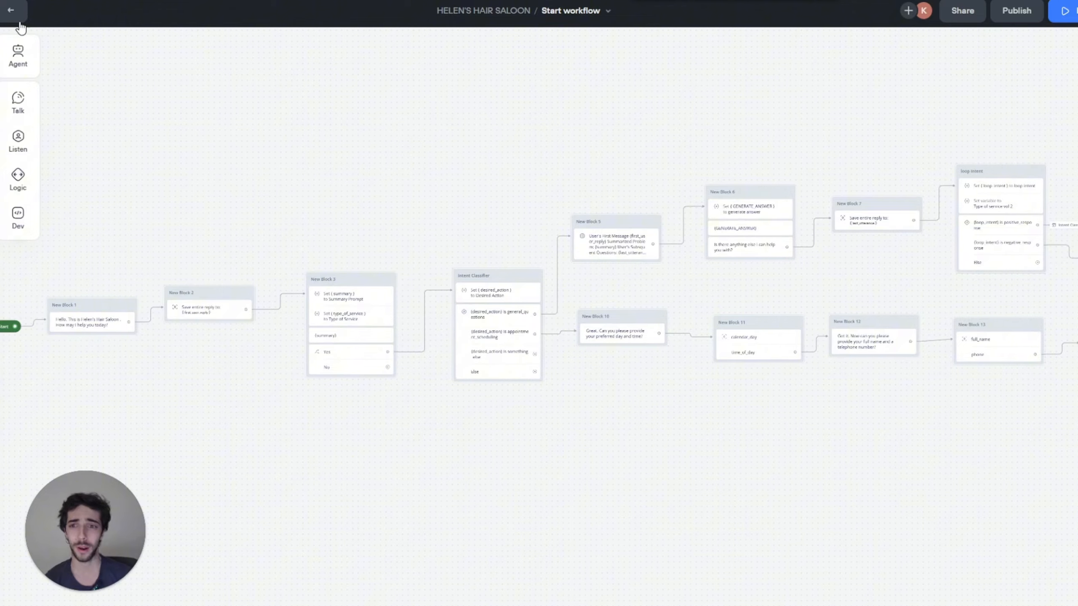
{"action": "left_click", "coordinate": [10, 10]}
{"action": "left_click", "coordinate": [117, 88]}
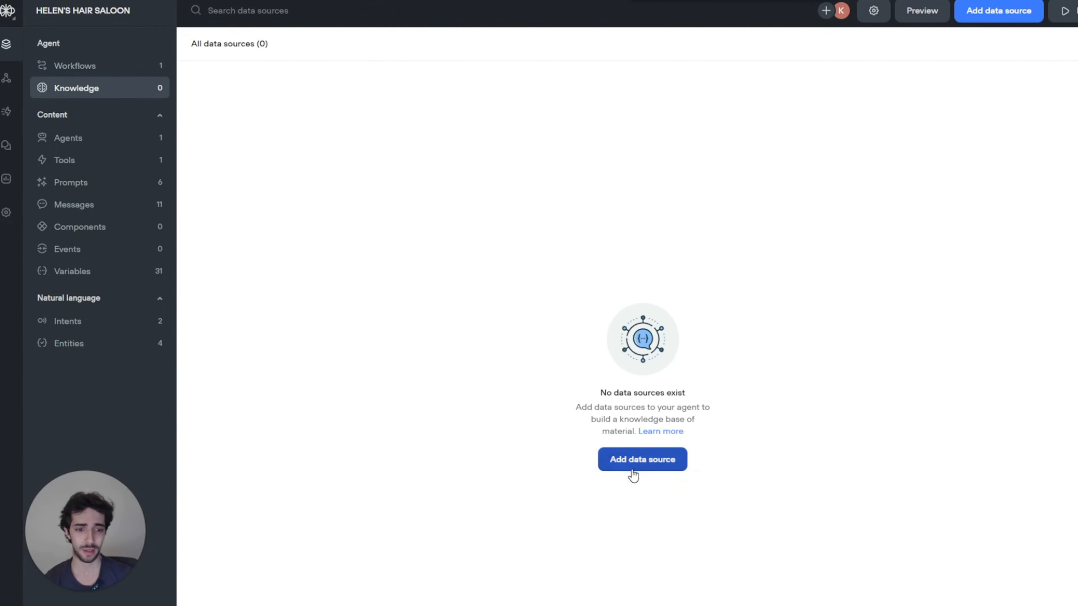
Step: Upload KB (HELEN'S SALOON).pdf from the Desktop's κομμωτηριο KB folder and import it
{"action": "left_click", "coordinate": [633, 466]}
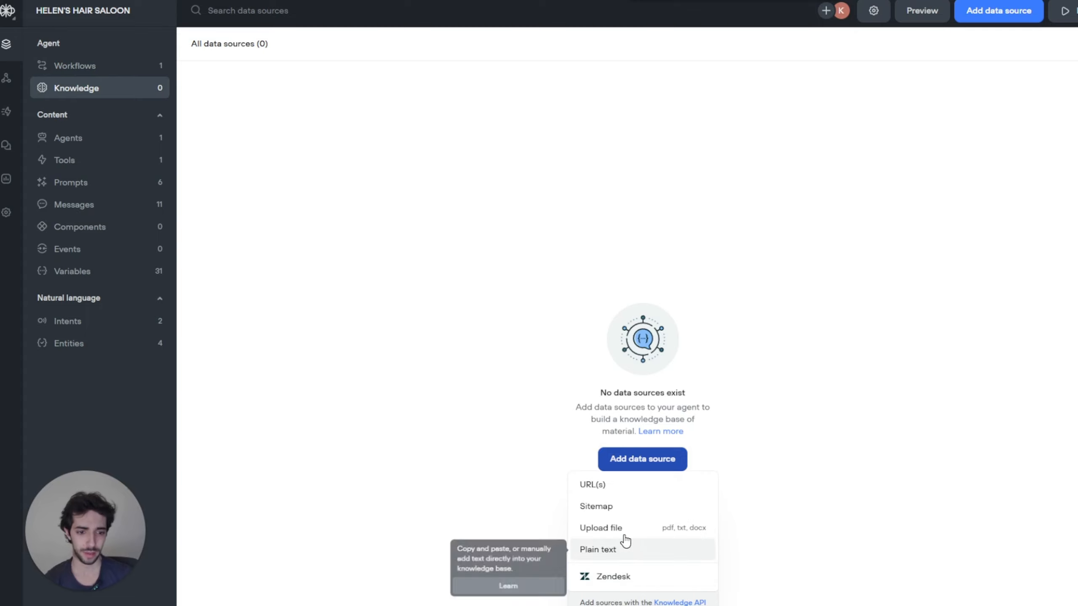
{"action": "left_click", "coordinate": [628, 528]}
{"action": "left_click", "coordinate": [537, 123]}
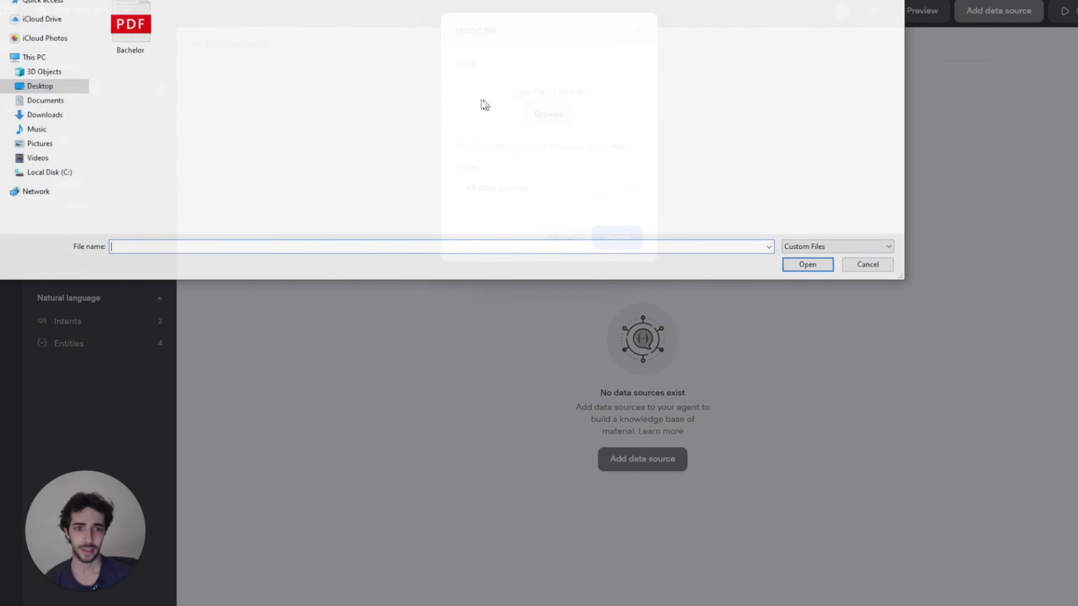
{"action": "key", "text": "ctrl+e"}
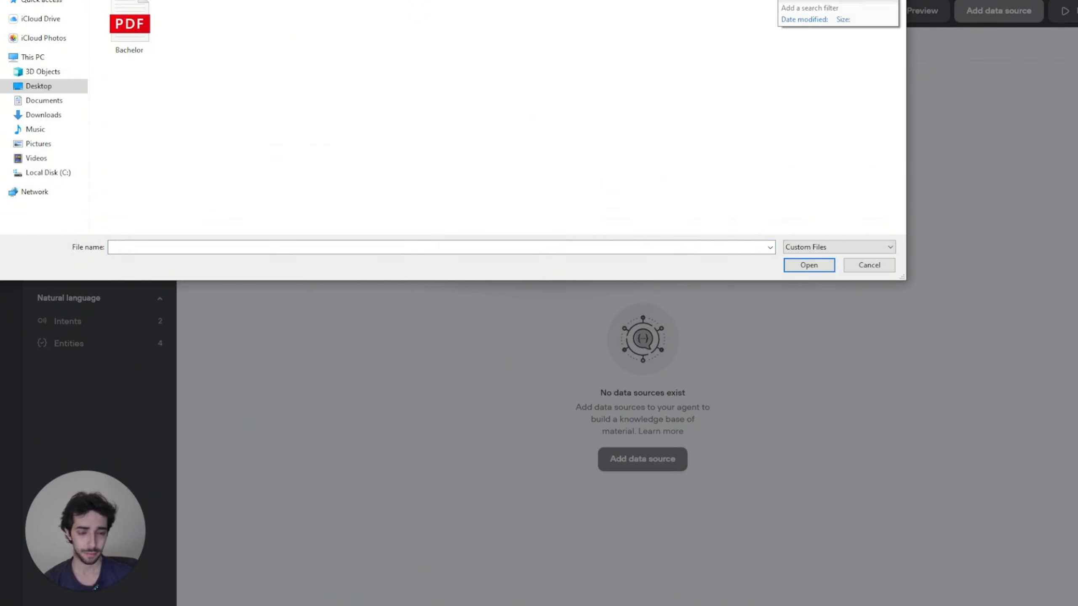
{"action": "type", "text": "data"}
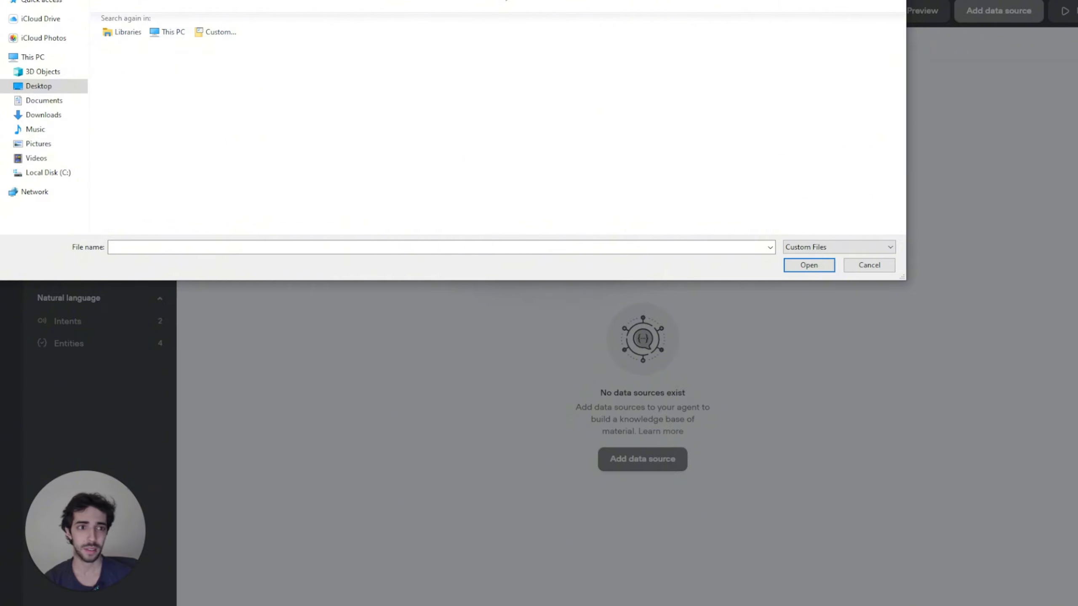
{"action": "key", "text": "Escape"}
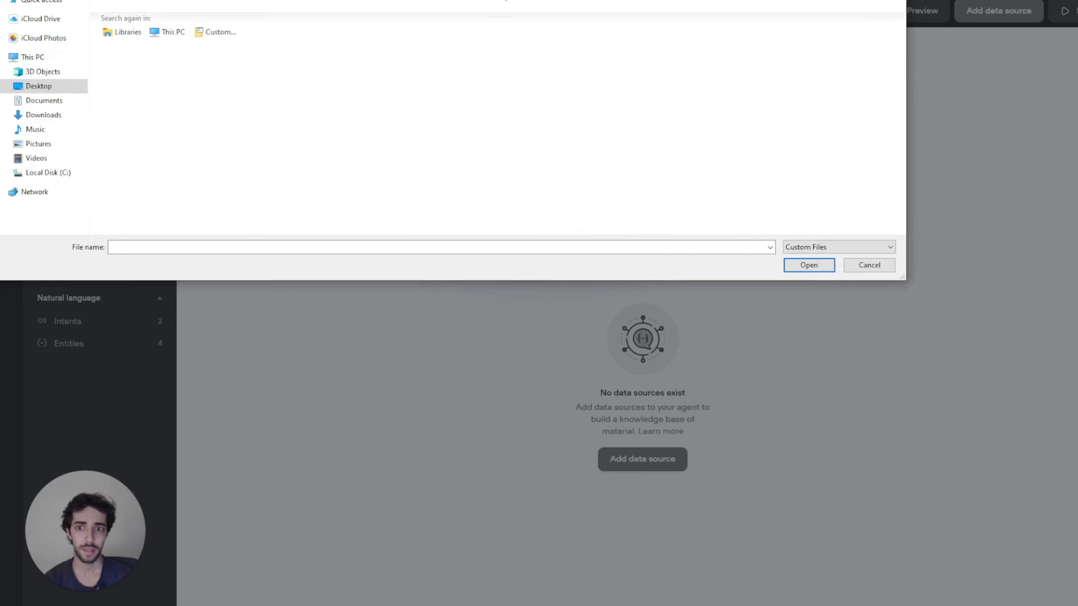
{"action": "left_click", "coordinate": [30, 87]}
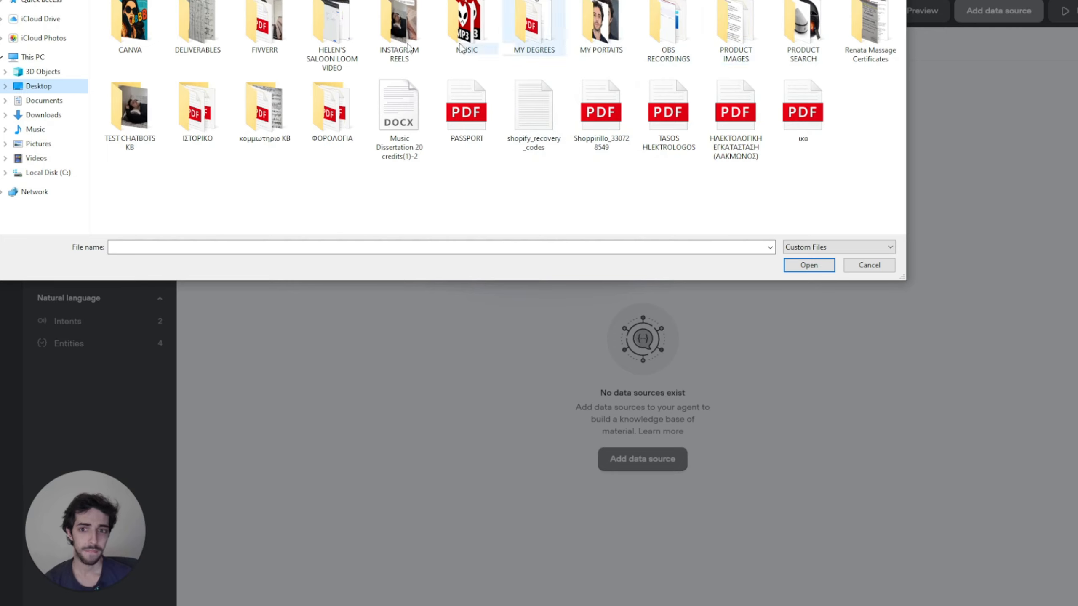
{"action": "double_click", "coordinate": [276, 114]}
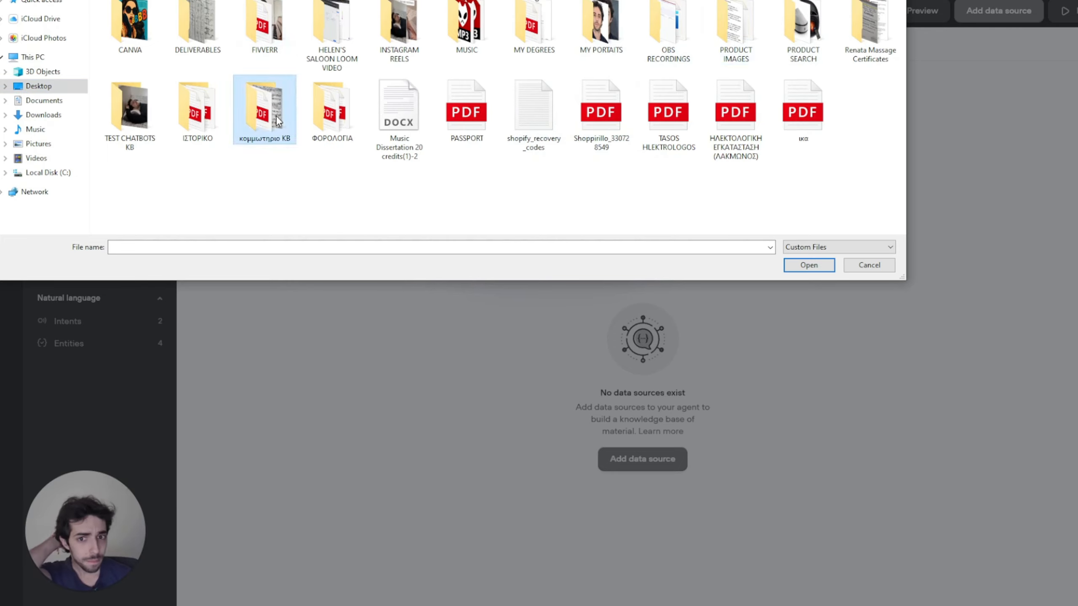
{"action": "left_click", "coordinate": [179, 21]}
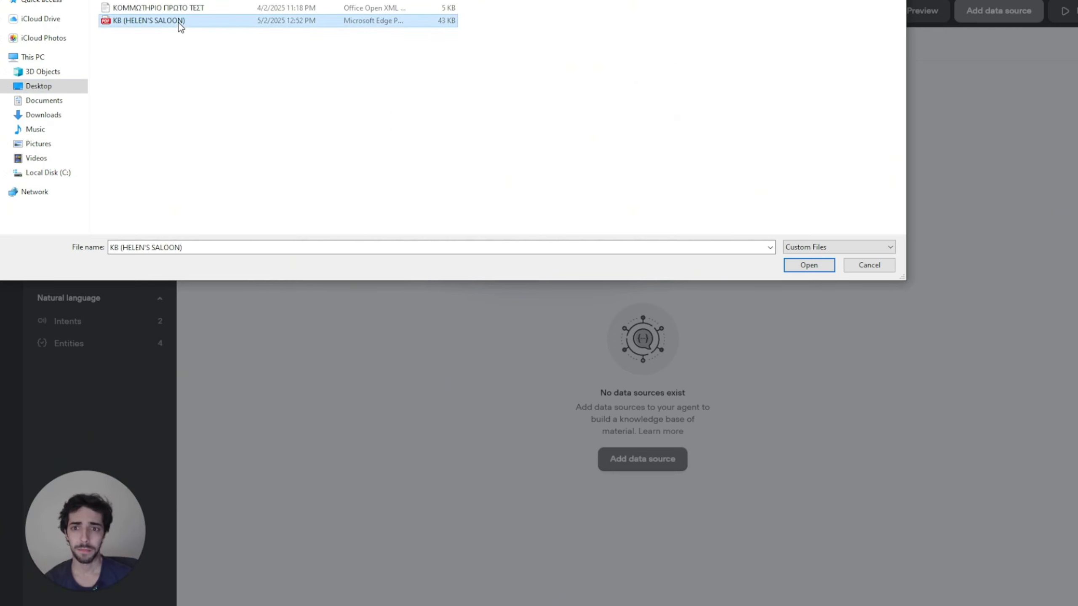
{"action": "left_click", "coordinate": [817, 266]}
{"action": "left_click", "coordinate": [617, 238]}
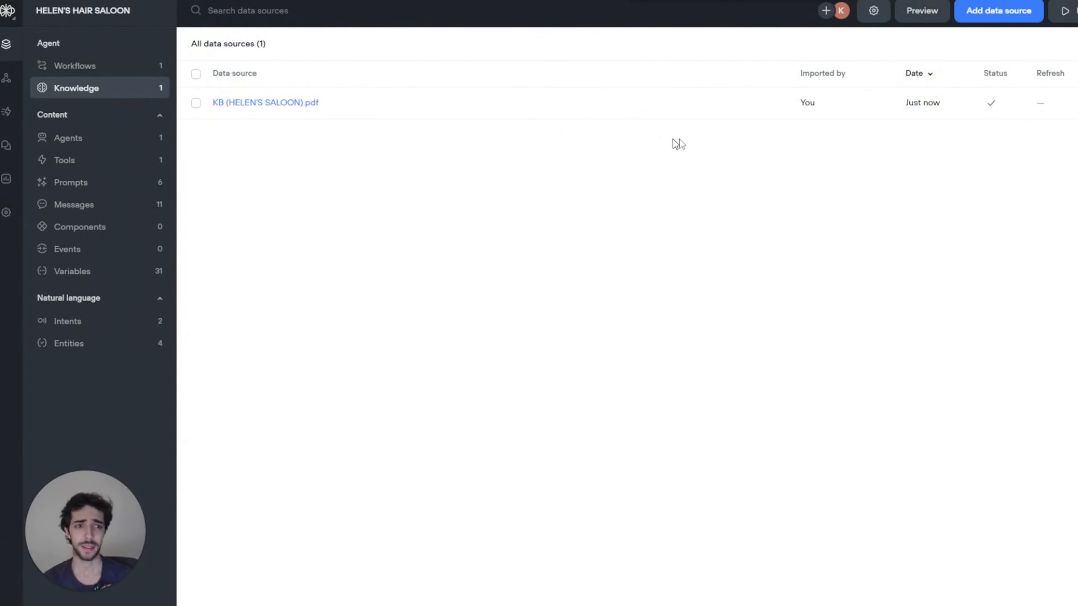
Step: Go back to Workflows and open the Start workflow on the canvas
{"action": "left_click", "coordinate": [93, 76]}
{"action": "left_click", "coordinate": [305, 115]}
{"action": "left_click", "coordinate": [314, 111]}
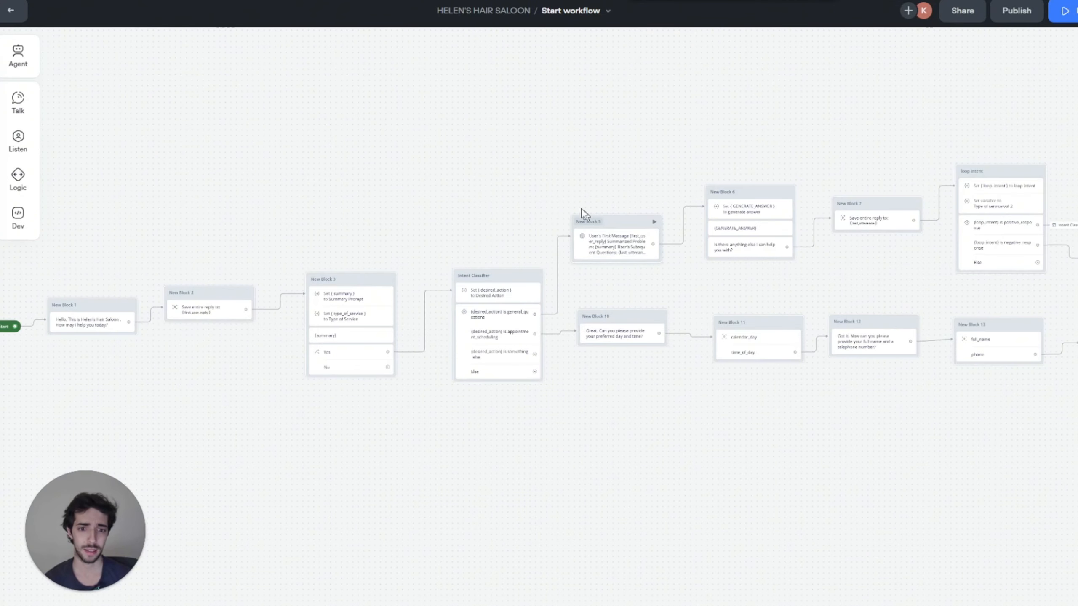
{"action": "scroll", "coordinate": [291, 178], "scroll_direction": "down", "scroll_amount": 3}
{"action": "scroll", "coordinate": [534, 221], "scroll_direction": "up", "scroll_amount": 6}
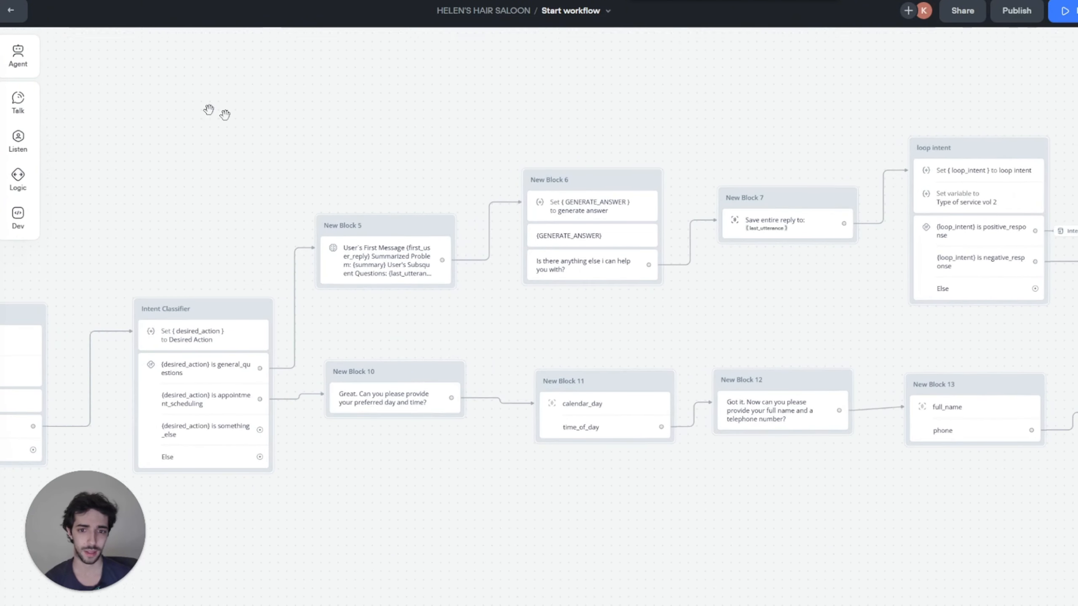
{"action": "scroll", "coordinate": [208, 109], "scroll_direction": "left", "scroll_amount": 10}
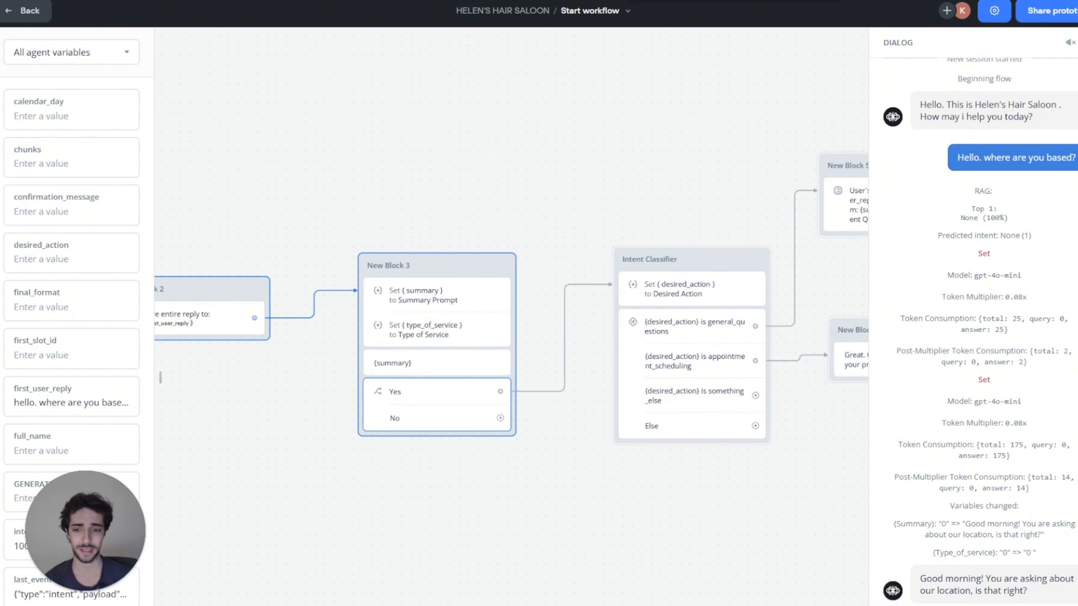
Step: Send 'Yes indeed.' and trace the path through Intent Classifier and Blocks 5, 10, 13–14
{"action": "key", "text": "Return"}
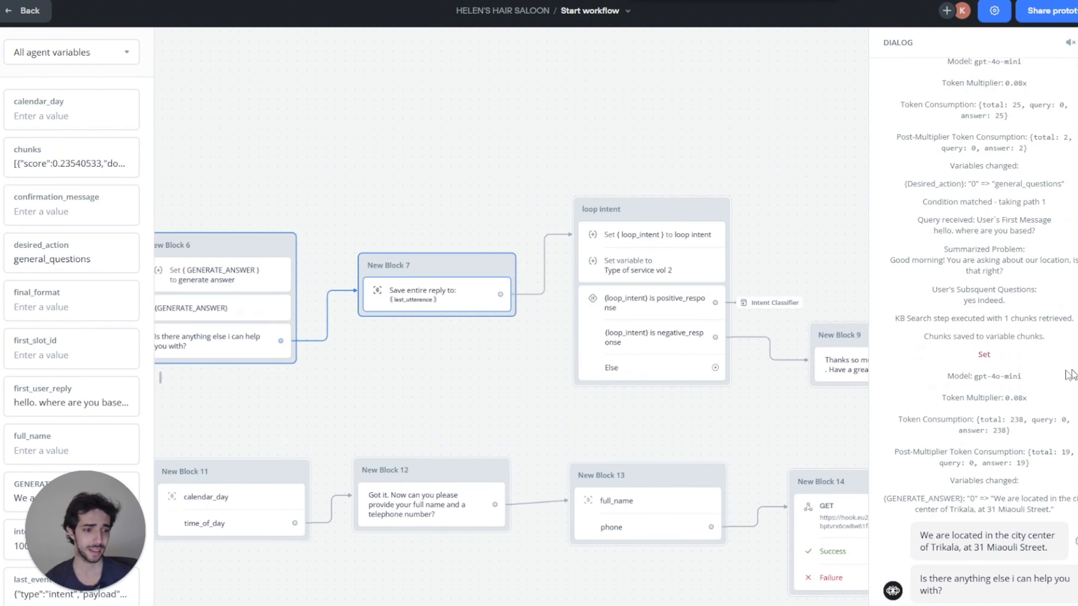
{"action": "scroll", "coordinate": [1049, 369], "scroll_direction": "up", "scroll_amount": 7}
{"action": "scroll", "coordinate": [995, 327], "scroll_direction": "down", "scroll_amount": 1}
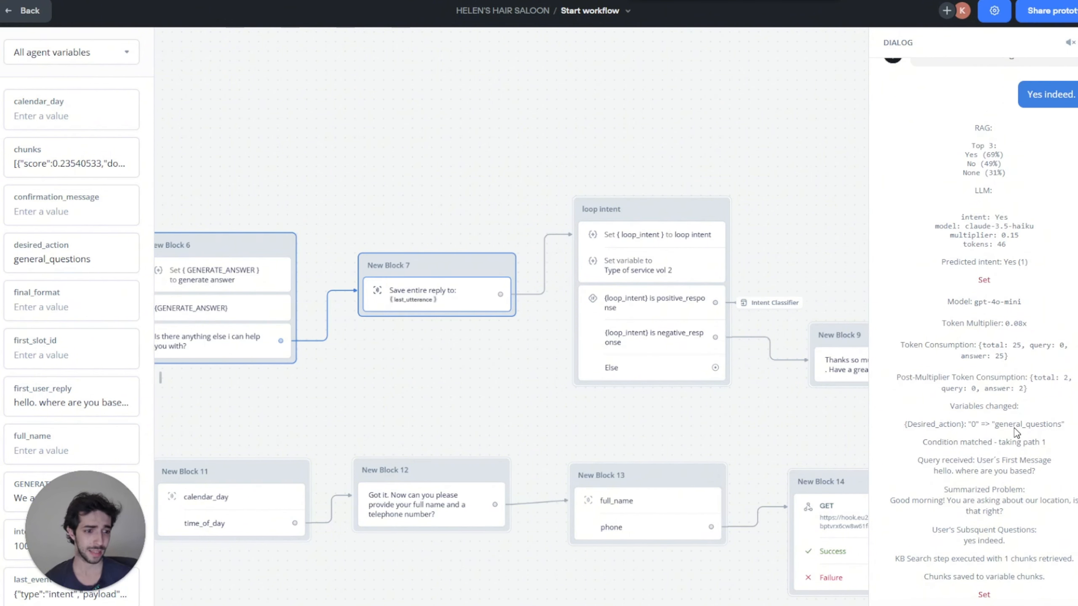
{"action": "left_click_drag", "start_coordinate": [353, 111], "coordinate": [755, 34]}
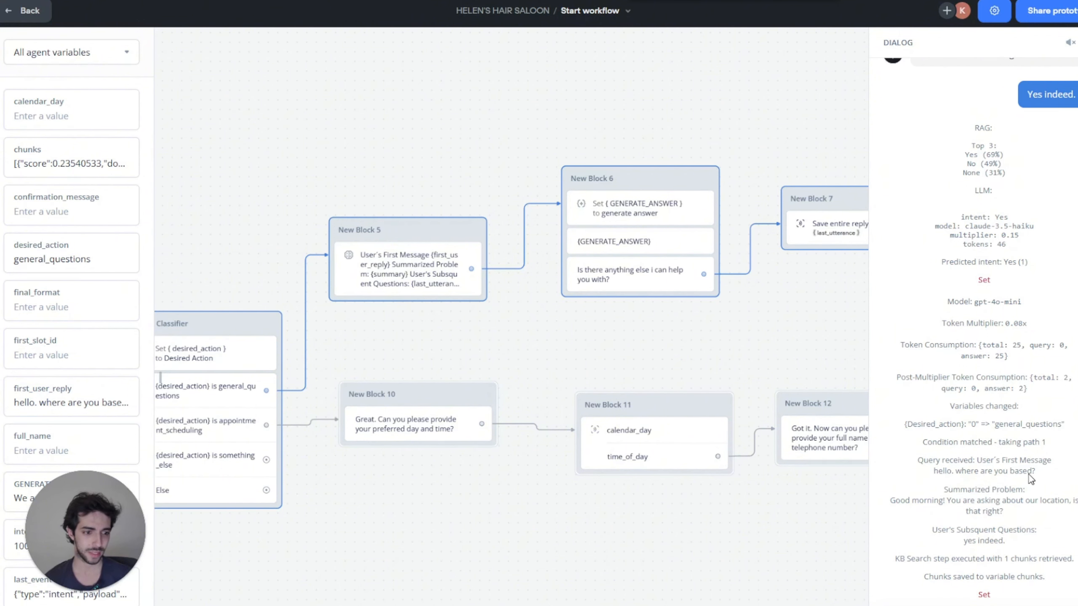
{"action": "scroll", "coordinate": [1013, 513], "scroll_direction": "down", "scroll_amount": 1}
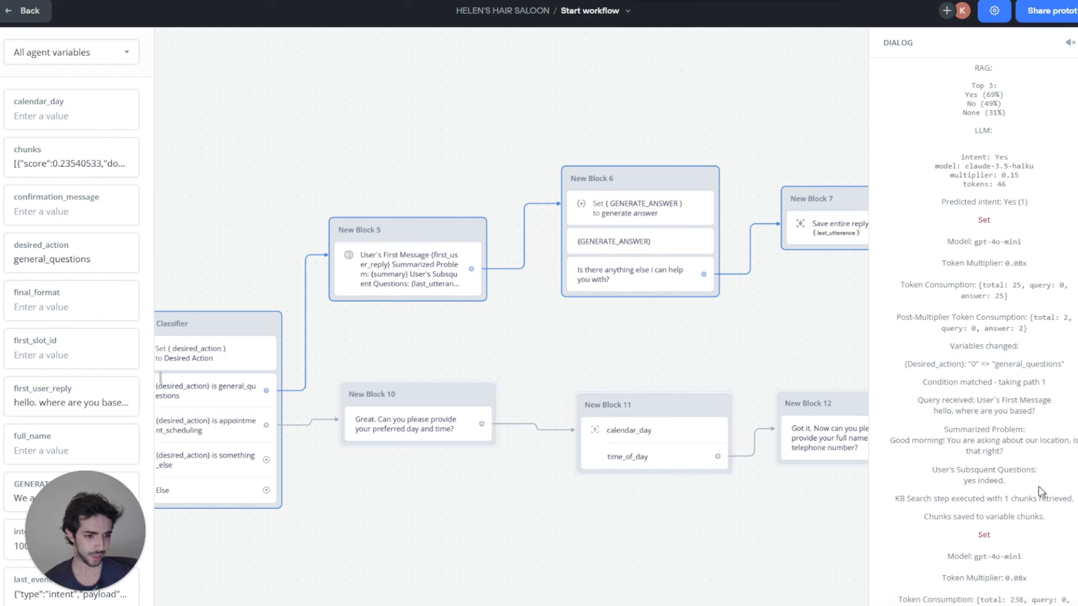
{"action": "scroll", "coordinate": [1040, 494], "scroll_direction": "down", "scroll_amount": 1}
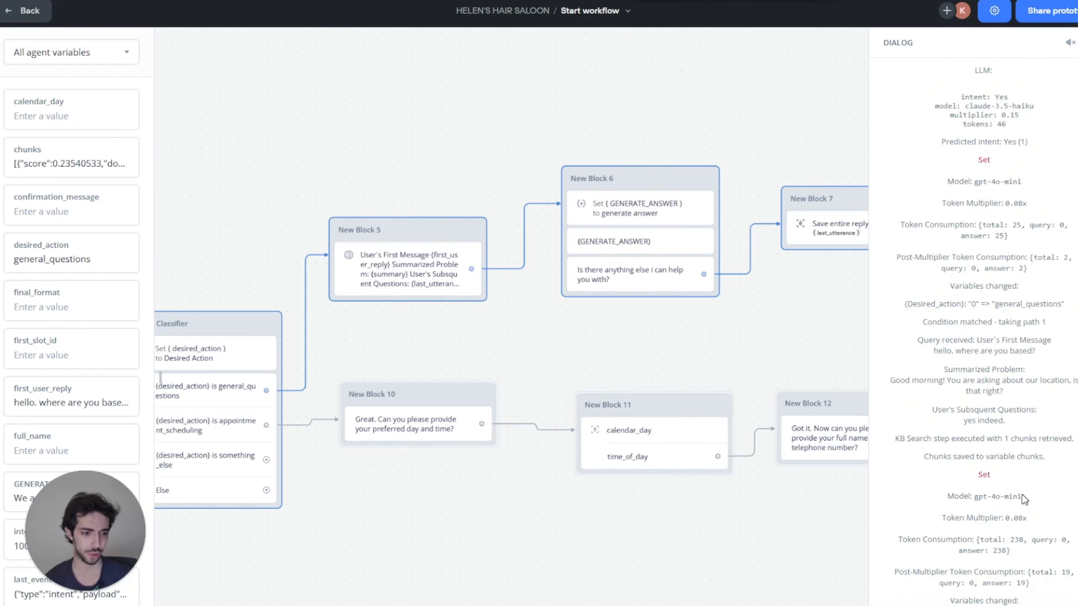
{"action": "scroll", "coordinate": [1021, 505], "scroll_direction": "down", "scroll_amount": 2}
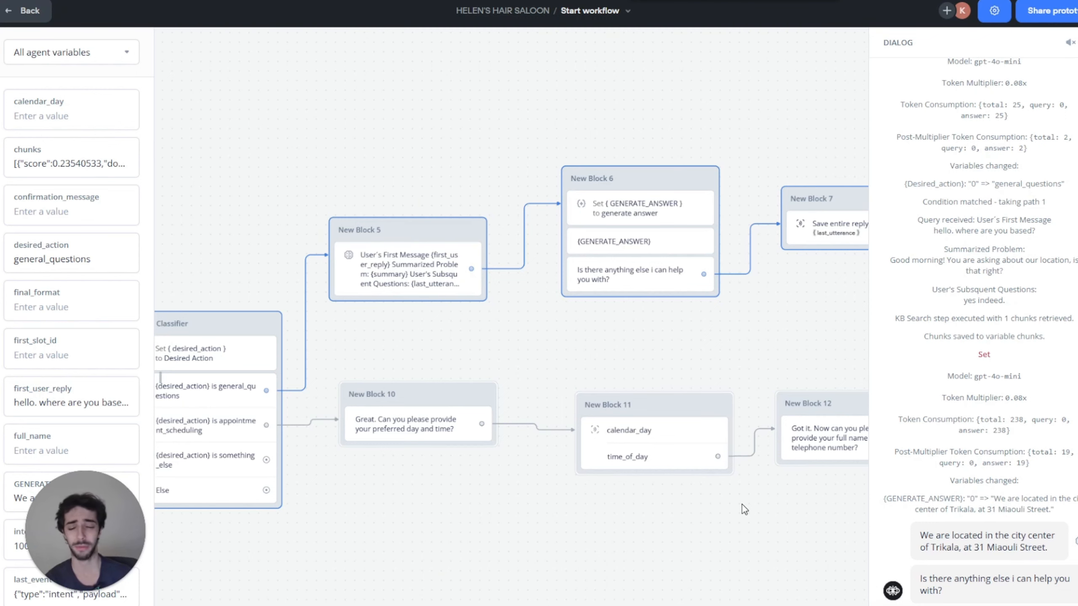
{"action": "left_click_drag", "start_coordinate": [706, 81], "coordinate": [325, 117]}
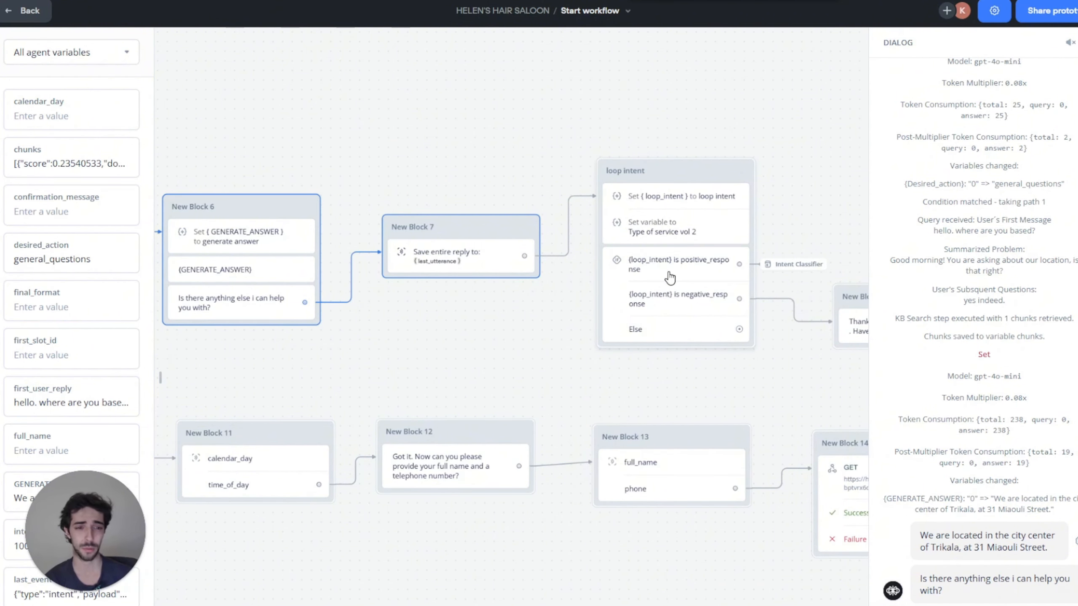
{"action": "scroll", "coordinate": [574, 100], "scroll_direction": "right", "scroll_amount": 5}
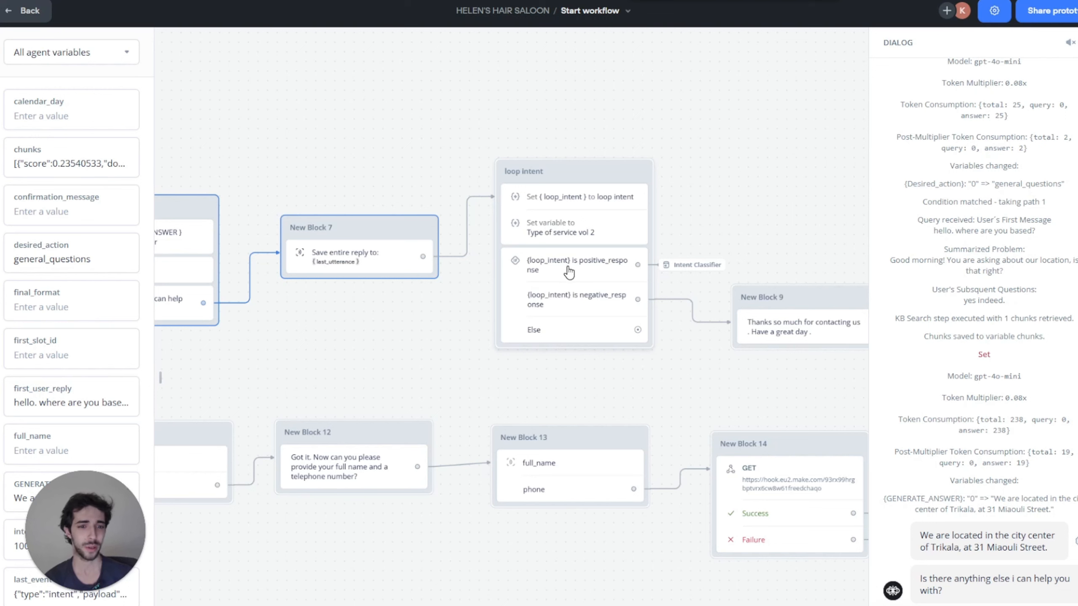
{"action": "scroll", "coordinate": [467, 179], "scroll_direction": "left", "scroll_amount": 15}
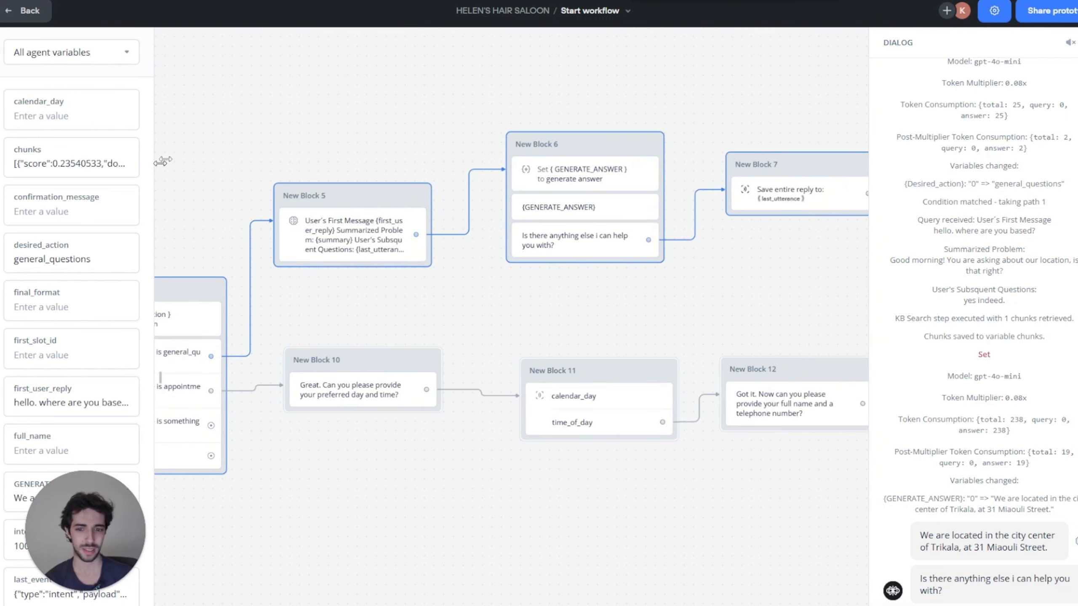
{"action": "scroll", "coordinate": [254, 151], "scroll_direction": "left", "scroll_amount": 4}
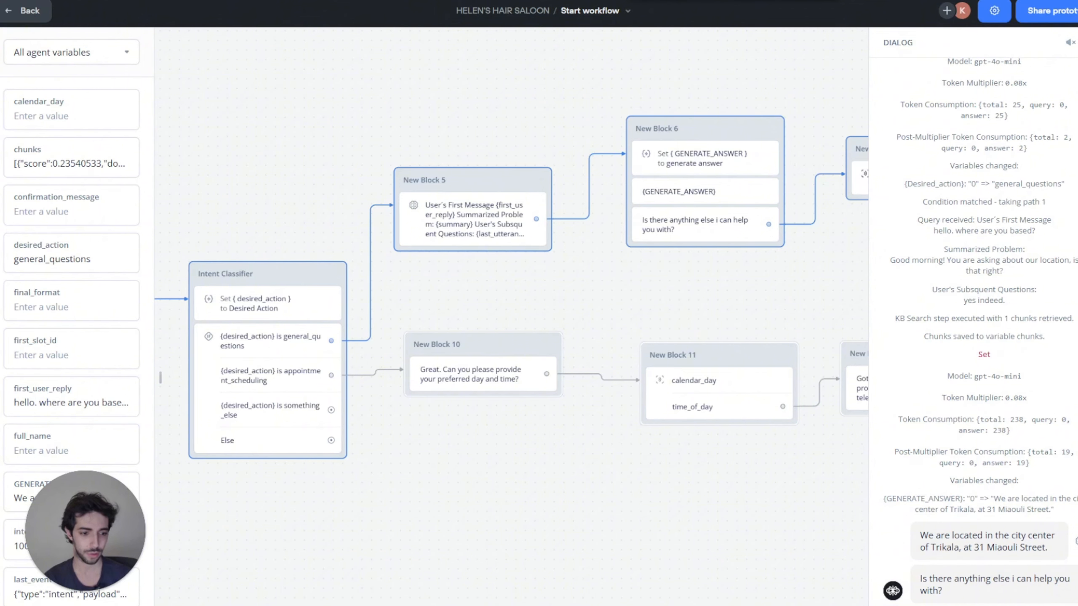
Step: Send the haircut and colouring booking request, then bring the loop intent block into view
{"action": "key", "text": "Return"}
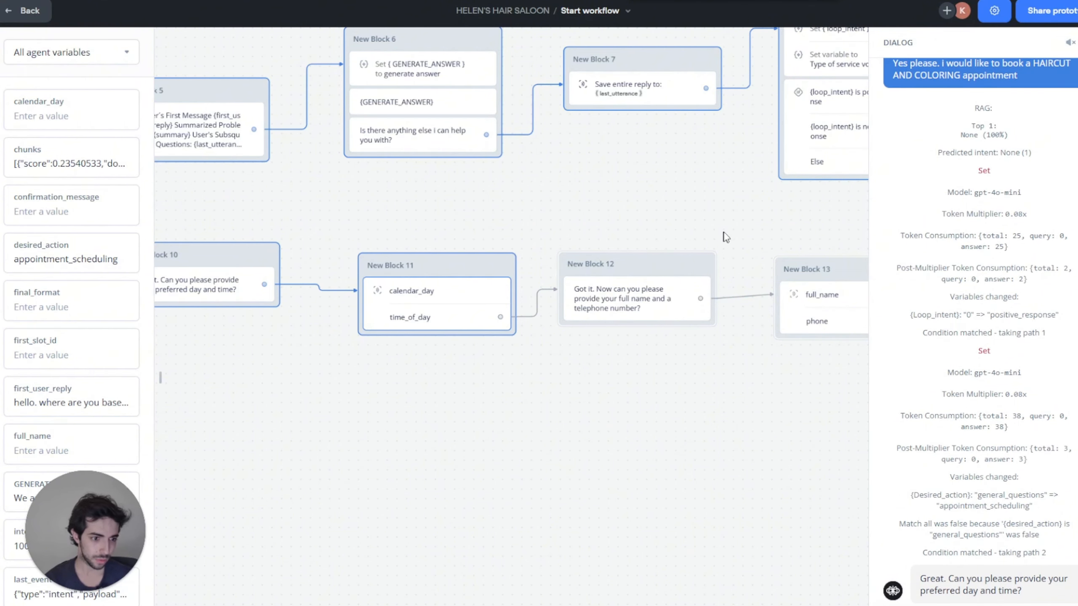
{"action": "left_click_drag", "start_coordinate": [764, 208], "coordinate": [580, 377]}
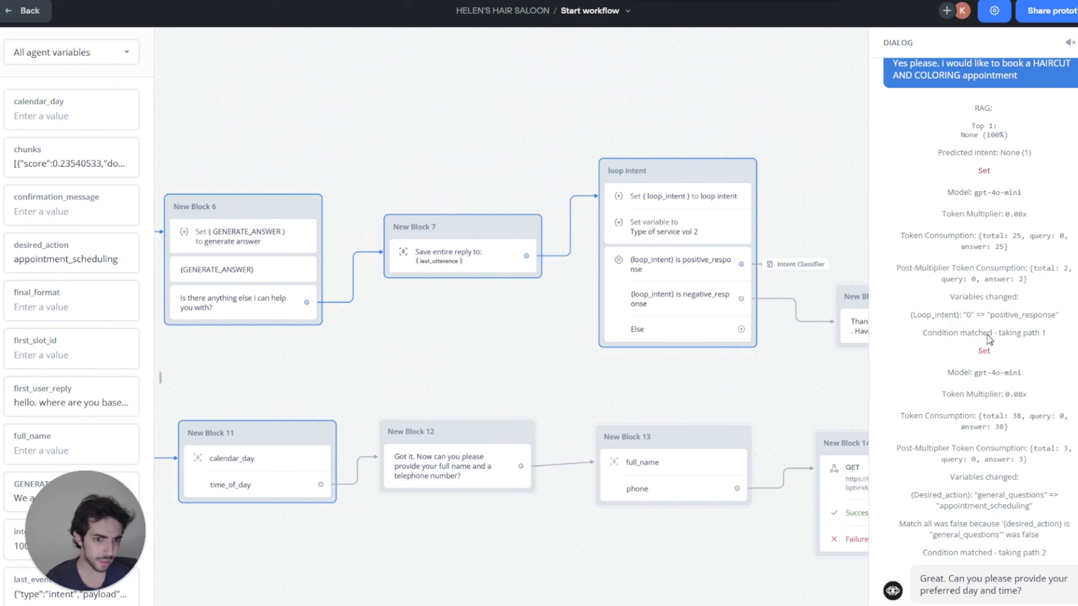
Step: Apply the Type of service vol 2 prompt output to the existing type_of_service variable
{"action": "left_click", "coordinate": [722, 239]}
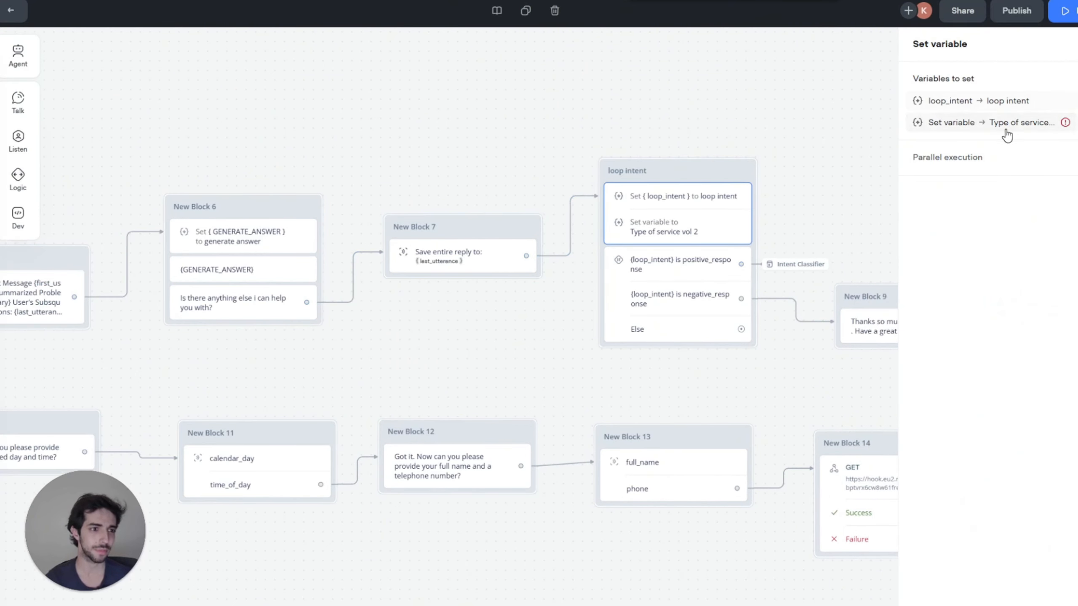
{"action": "left_click", "coordinate": [947, 123]}
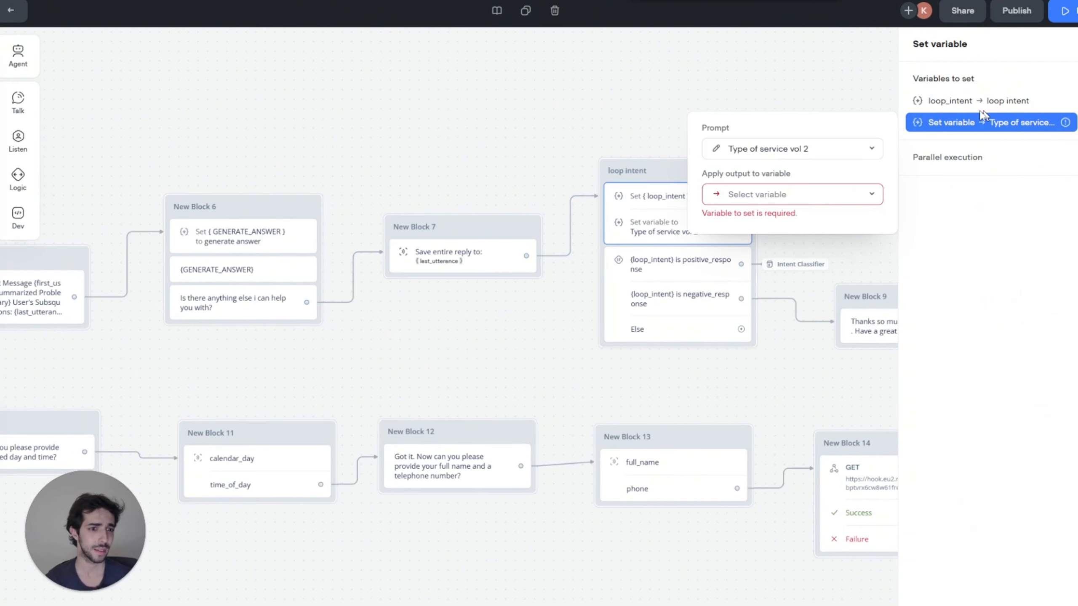
{"action": "left_click", "coordinate": [794, 198]}
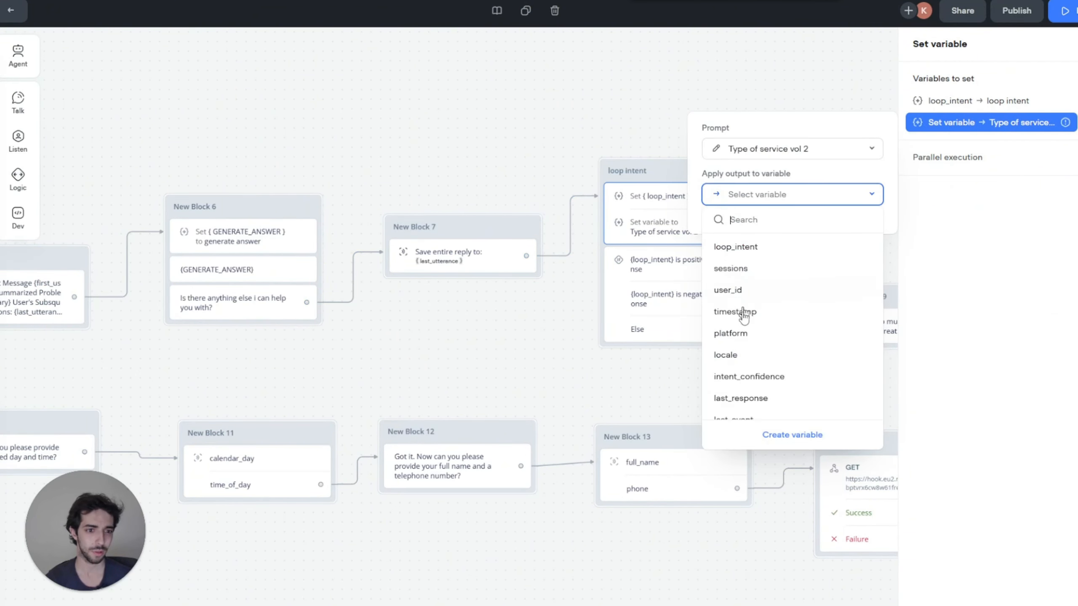
{"action": "left_click", "coordinate": [777, 437]}
{"action": "left_click", "coordinate": [514, 86]}
{"action": "type", "text": "t"}
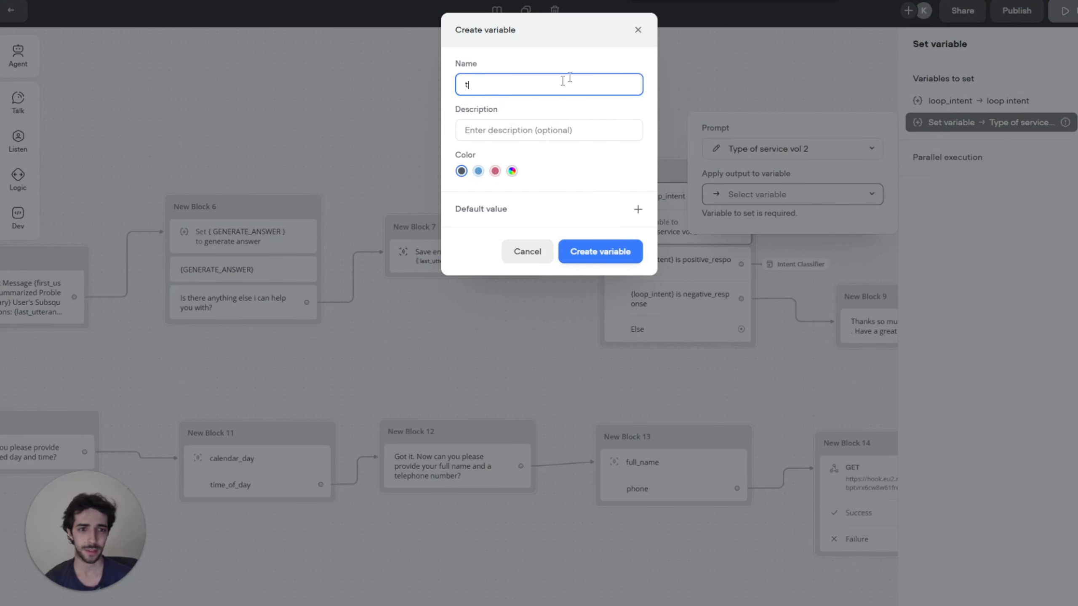
{"action": "left_click", "coordinate": [638, 31]}
{"action": "left_click", "coordinate": [782, 196]}
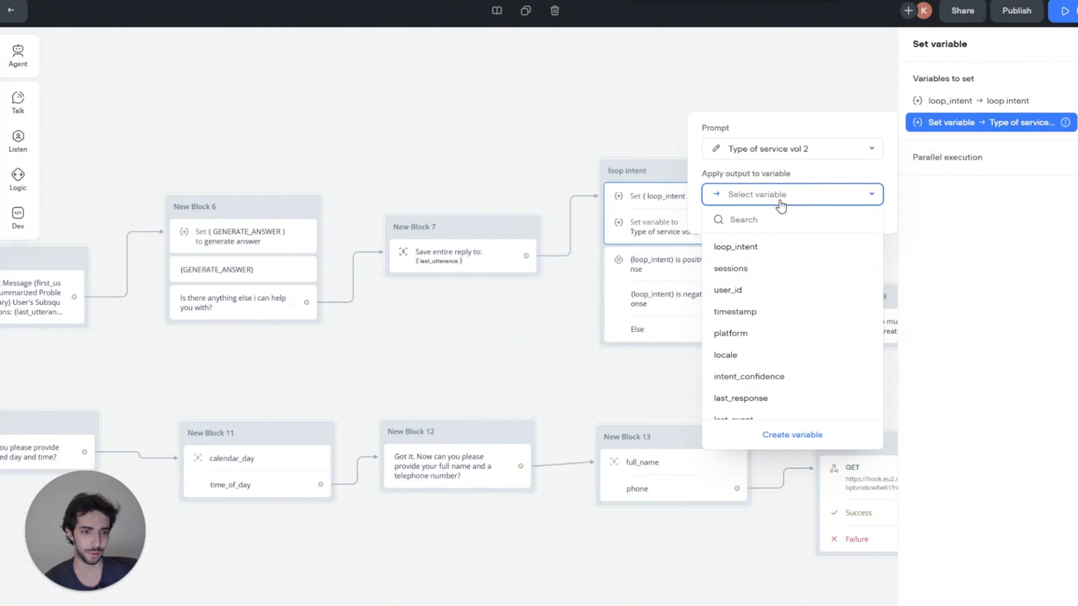
{"action": "type", "text": "{typ"}
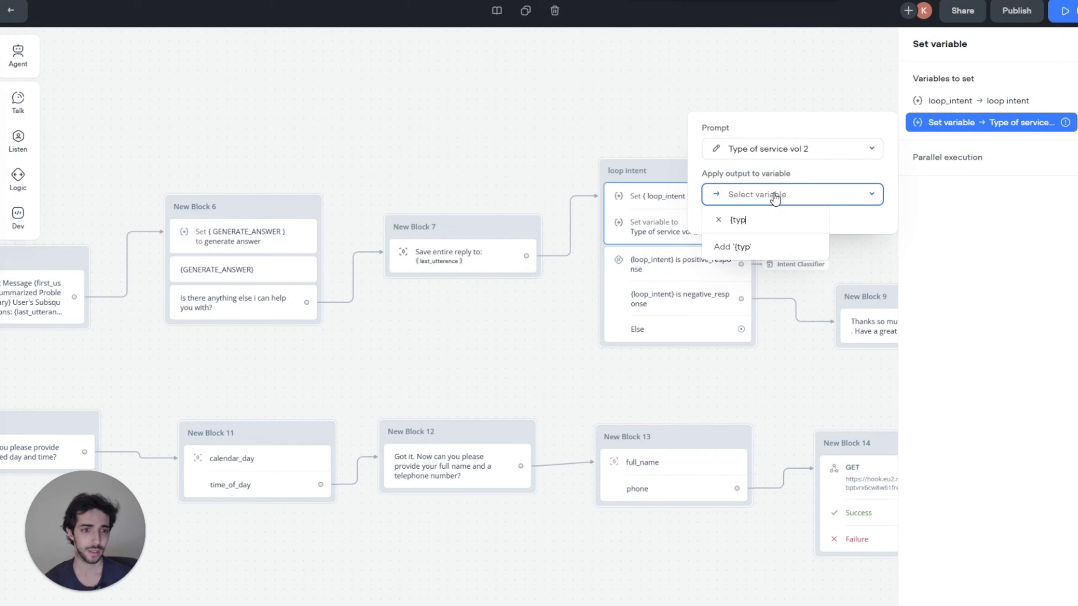
{"action": "key", "text": "BackSpace"}
{"action": "key", "text": "BackSpace"}
{"action": "key", "text": "BackSpace"}
{"action": "key", "text": "BackSpace"}
{"action": "key", "text": "BackSpace"}
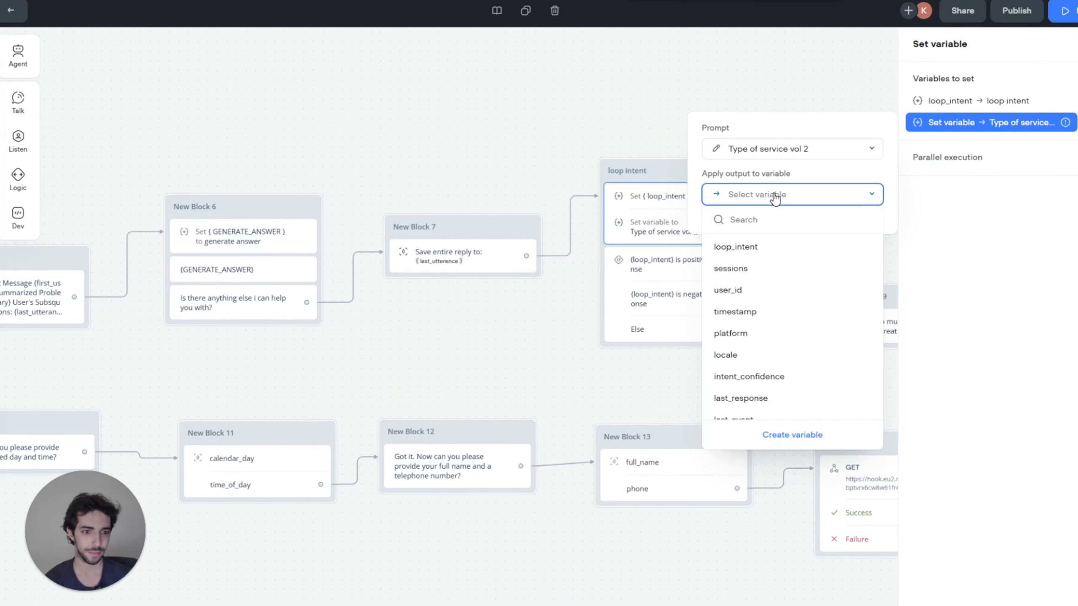
{"action": "type", "text": "typ"}
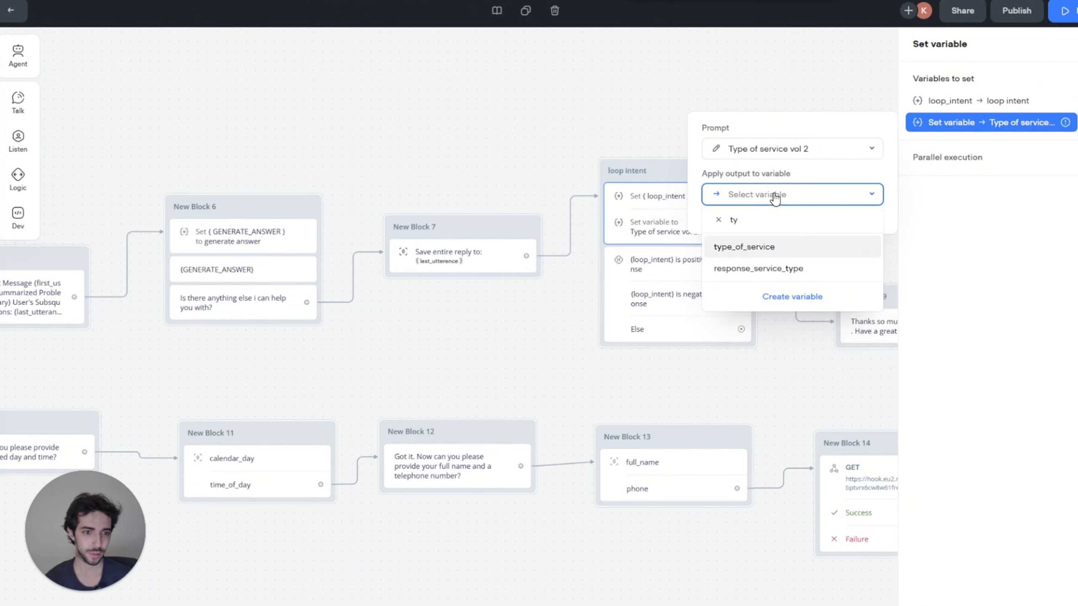
{"action": "key", "text": "Return"}
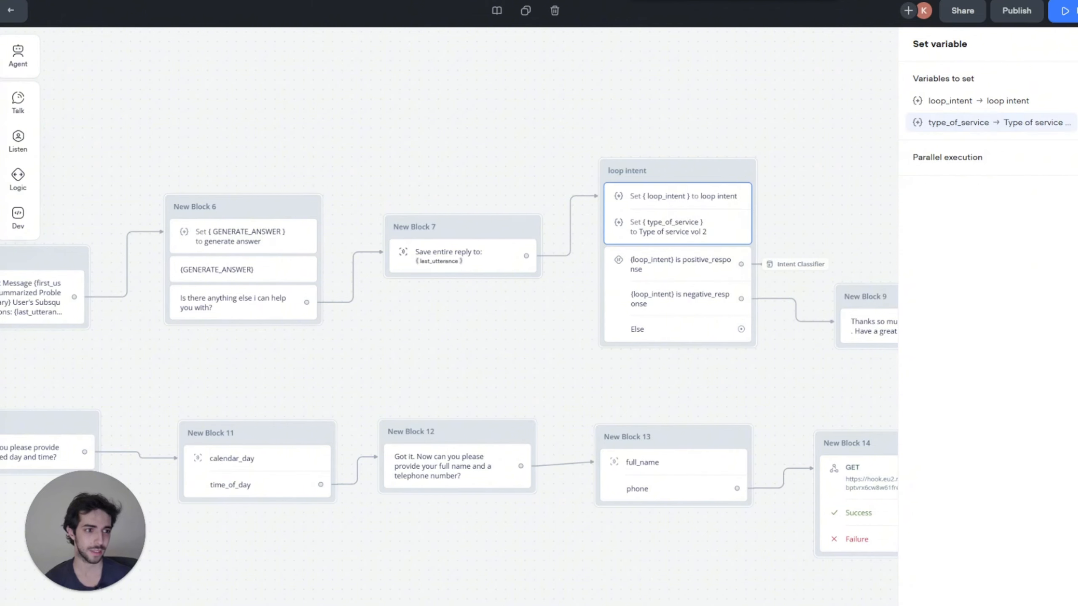
{"action": "left_click", "coordinate": [827, 83]}
{"action": "left_click", "coordinate": [831, 87]}
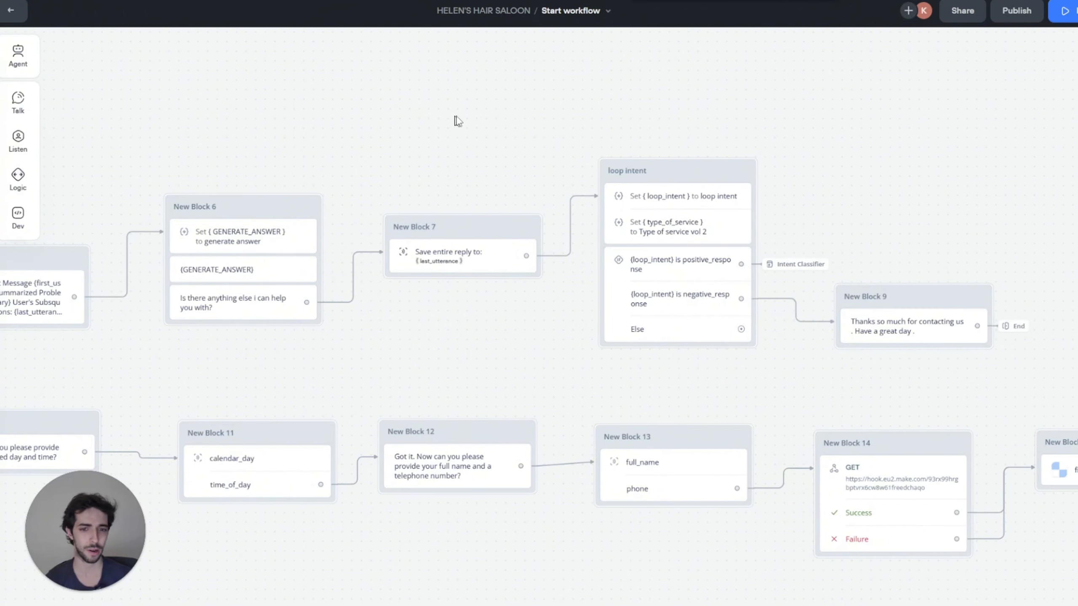
Step: Start a test run from Block 7's 'Is there anything else' message
{"action": "left_click_drag", "start_coordinate": [456, 116], "coordinate": [606, 101]}
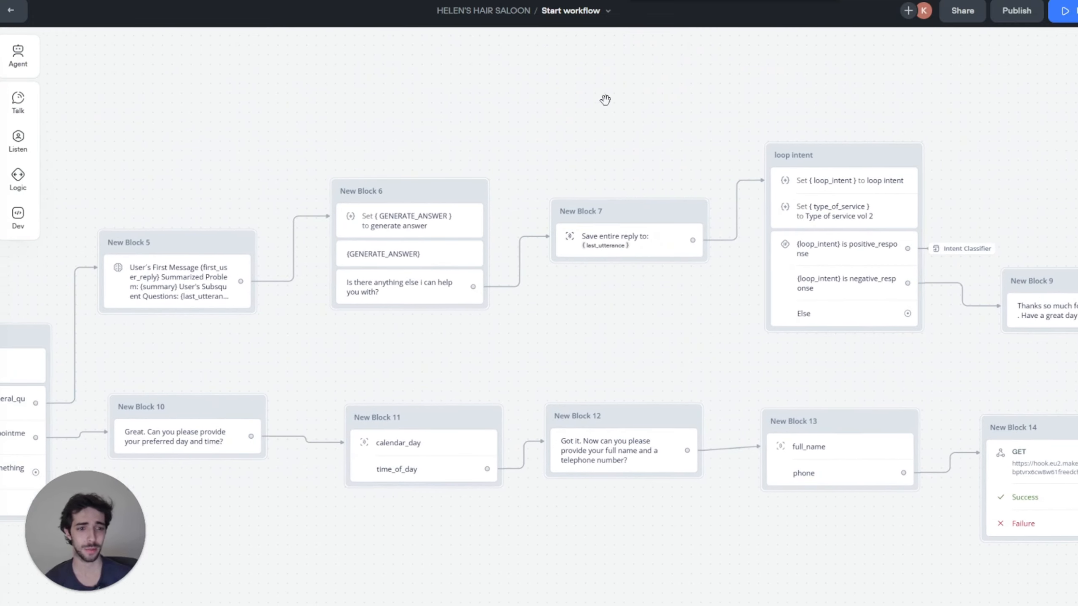
{"action": "scroll", "coordinate": [379, 102], "scroll_direction": "left", "scroll_amount": 15}
{"action": "mouse_move", "coordinate": [231, 342]}
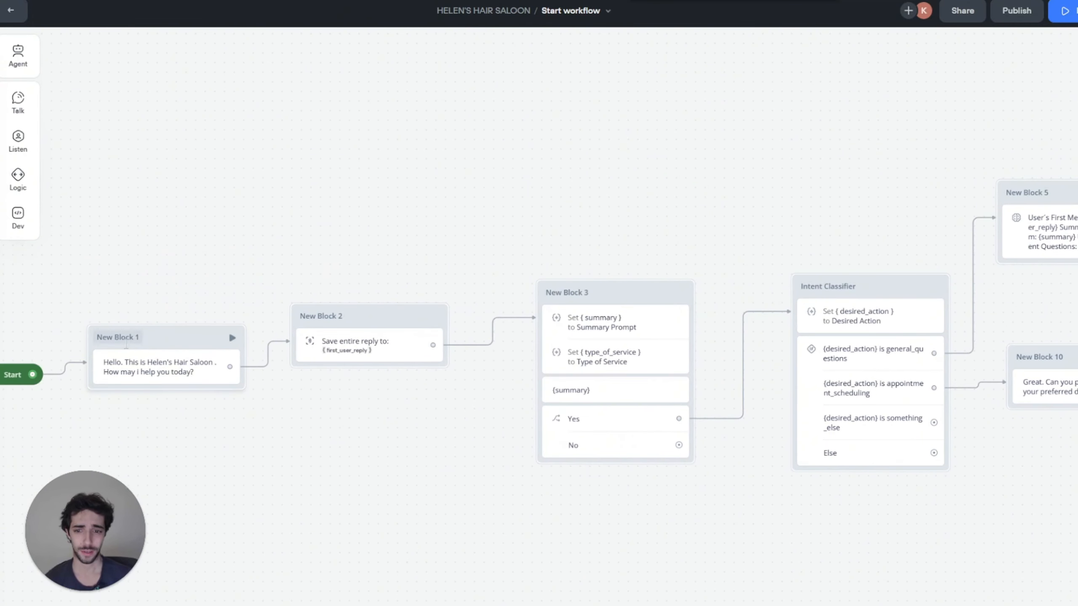
{"action": "scroll", "coordinate": [631, 137], "scroll_direction": "right", "scroll_amount": 20}
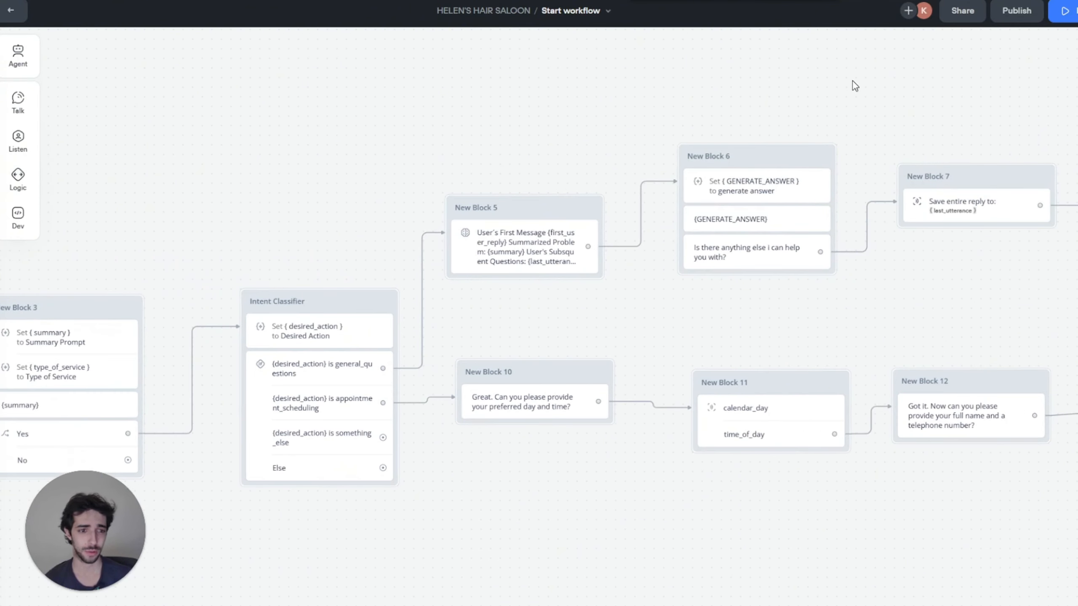
{"action": "scroll", "coordinate": [597, 135], "scroll_direction": "left", "scroll_amount": 3}
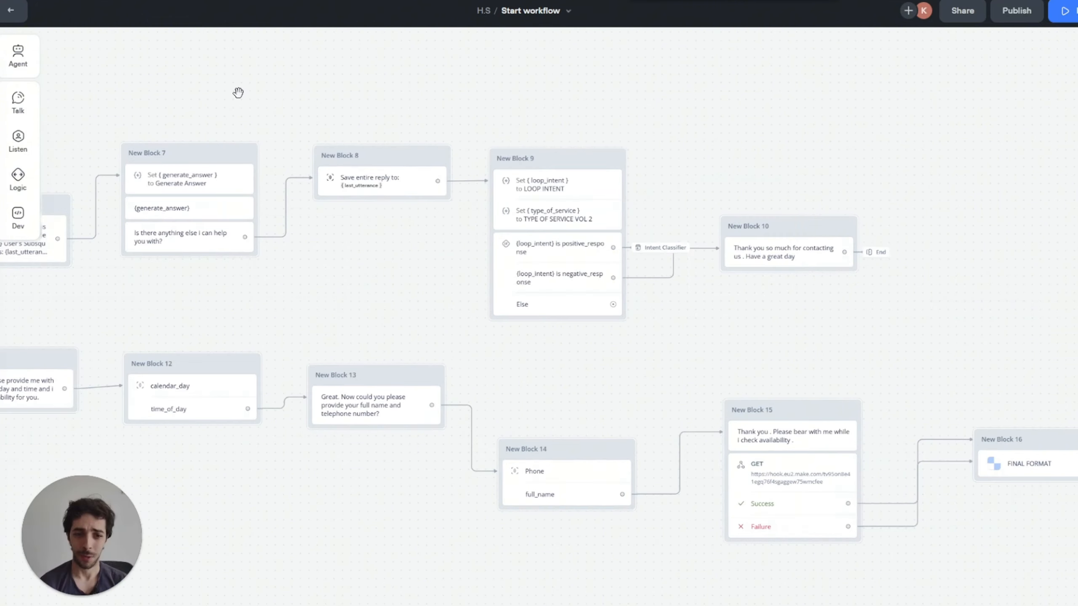
{"action": "scroll", "coordinate": [416, 236], "scroll_direction": "up", "scroll_amount": 2}
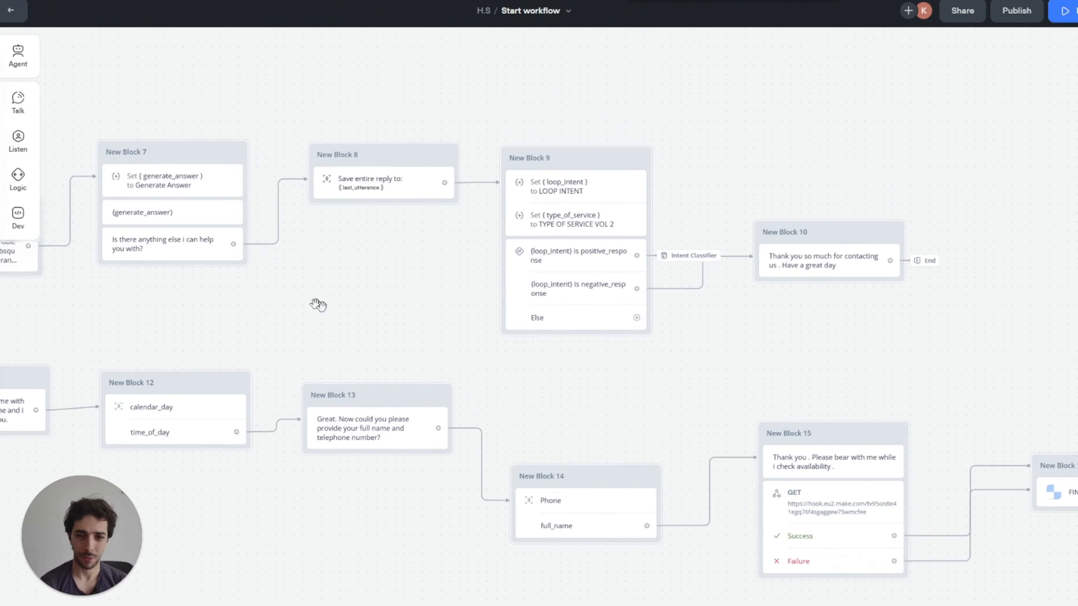
{"action": "scroll", "coordinate": [328, 238], "scroll_direction": "left", "scroll_amount": 2}
{"action": "left_click", "coordinate": [281, 271]}
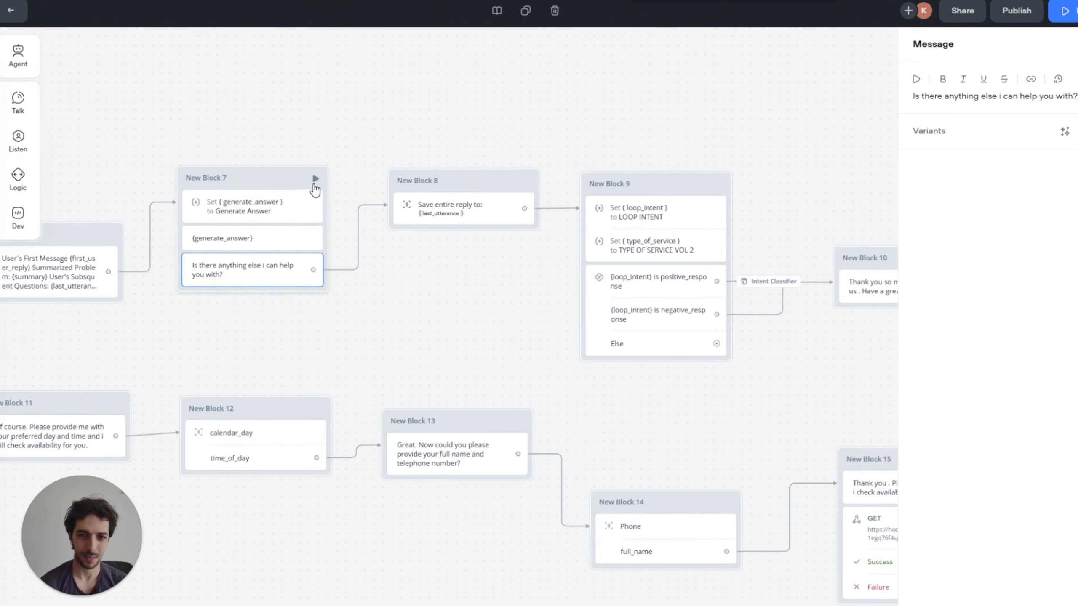
{"action": "left_click", "coordinate": [316, 179]}
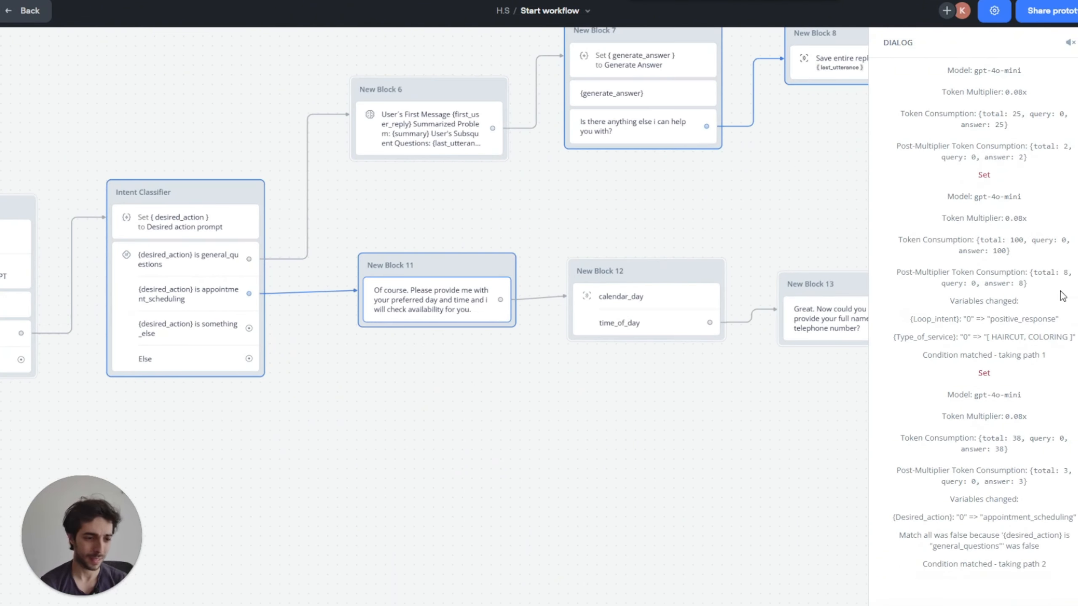
Step: Scroll through the test dialog and debug log after the haircut and coloring request
{"action": "scroll", "coordinate": [1013, 297], "scroll_direction": "up", "scroll_amount": 4}
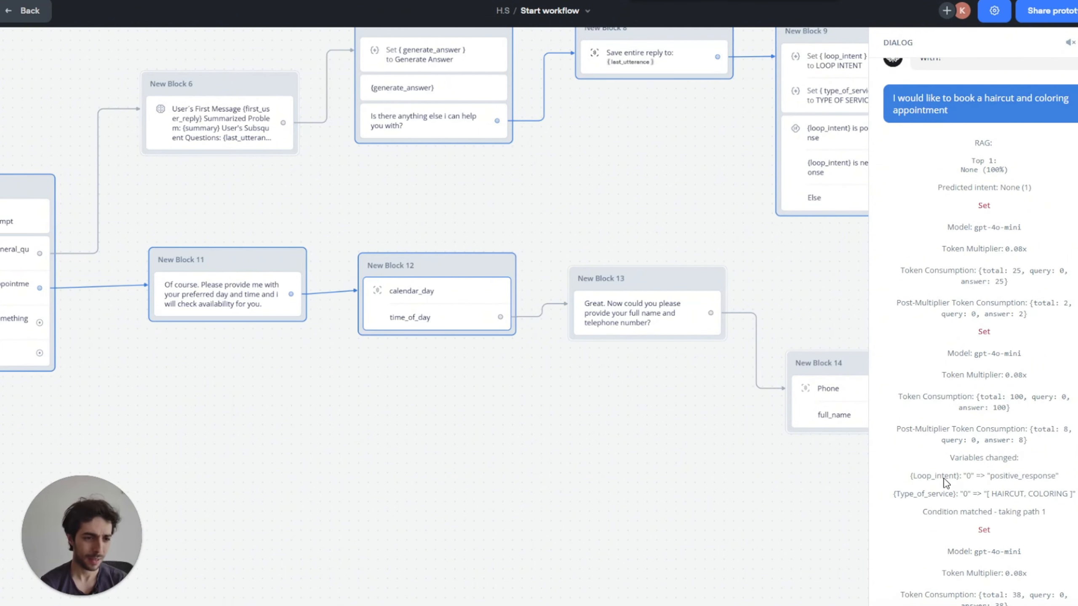
{"action": "scroll", "coordinate": [1042, 490], "scroll_direction": "up", "scroll_amount": 2}
{"action": "scroll", "coordinate": [1043, 506], "scroll_direction": "down", "scroll_amount": 4}
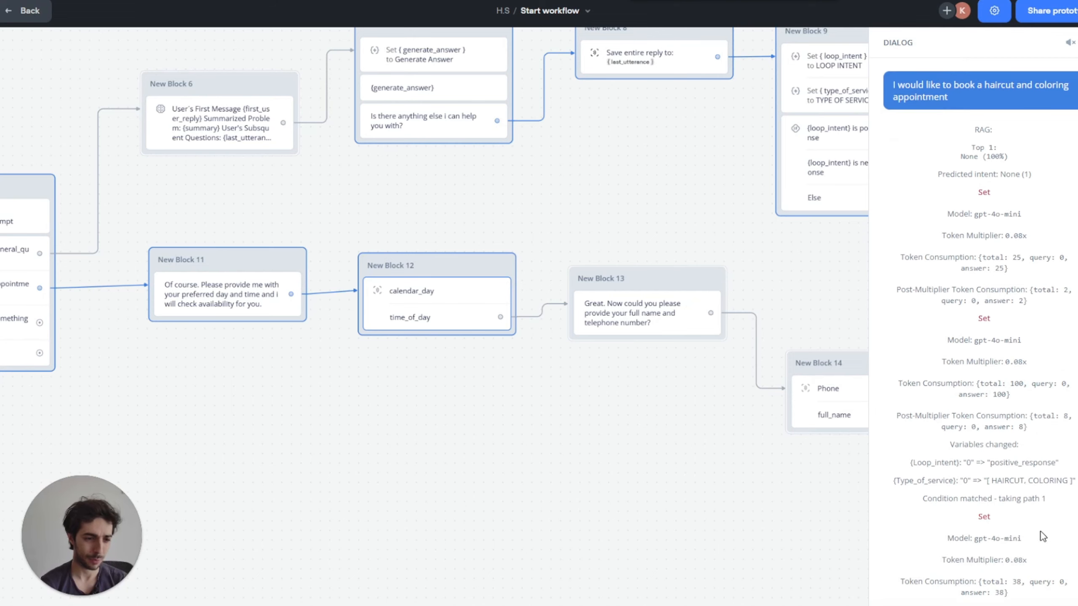
{"action": "scroll", "coordinate": [1030, 447], "scroll_direction": "down", "scroll_amount": 3}
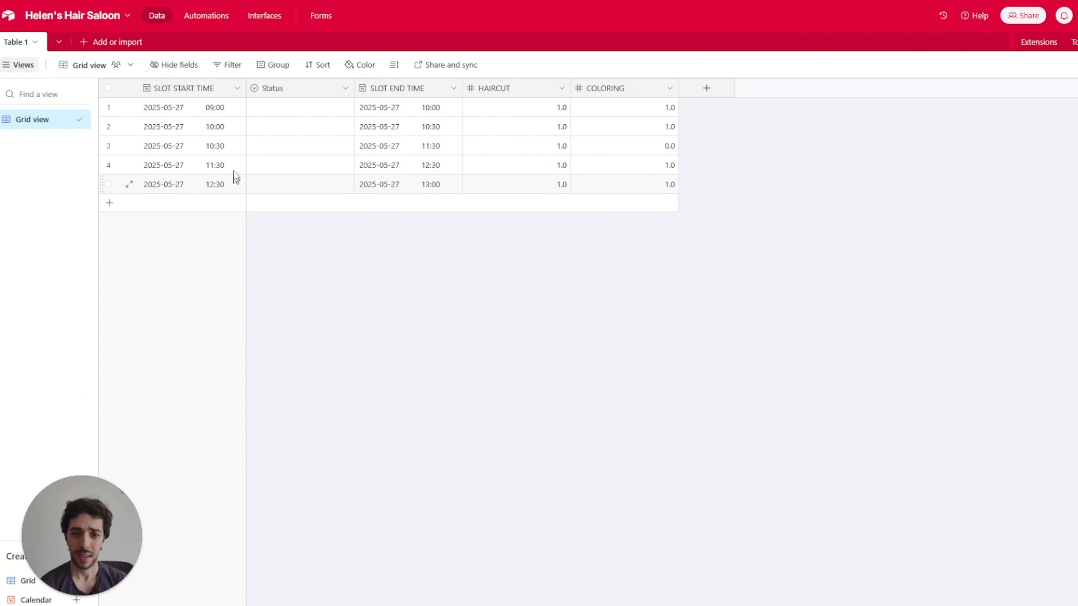
Step: Inspect the 10:00 and 10:30 slot cells, finding COLORING at 0.0 for 10:30
{"action": "left_click", "coordinate": [220, 131]}
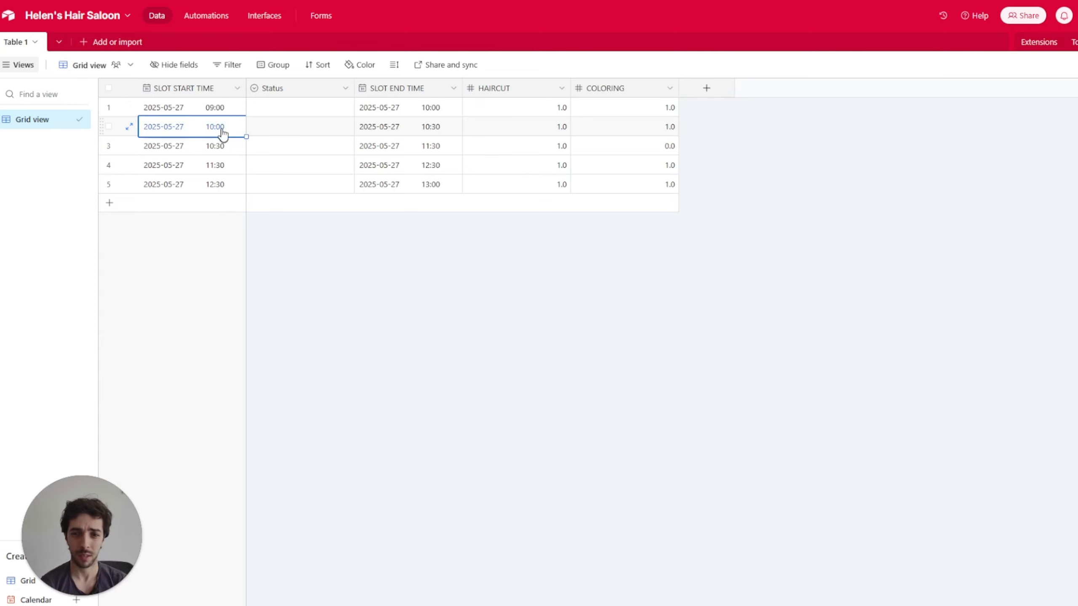
{"action": "left_click", "coordinate": [442, 150]}
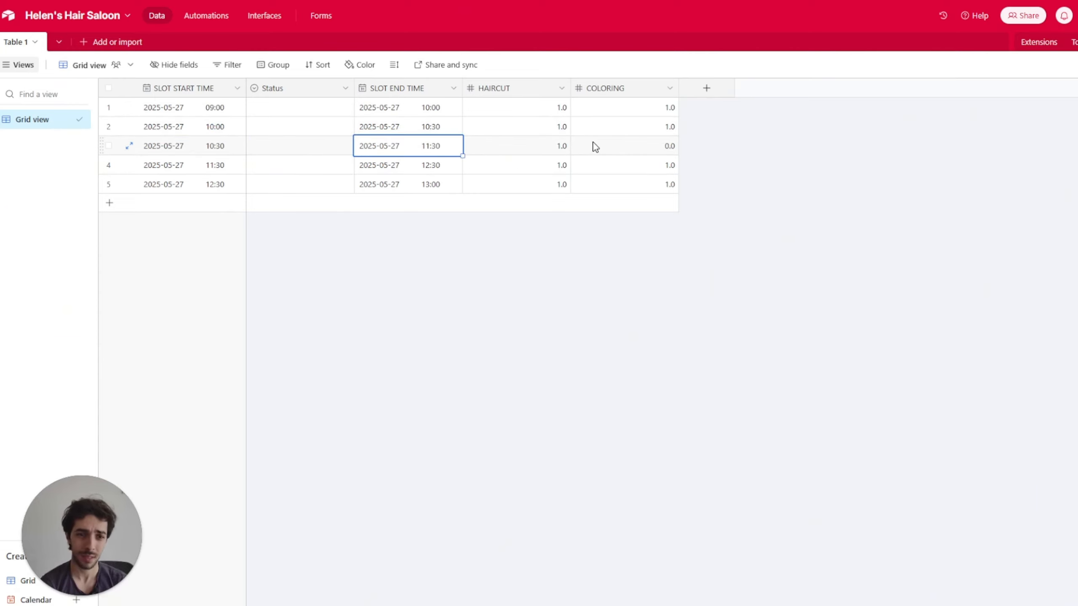
{"action": "left_click", "coordinate": [662, 149]}
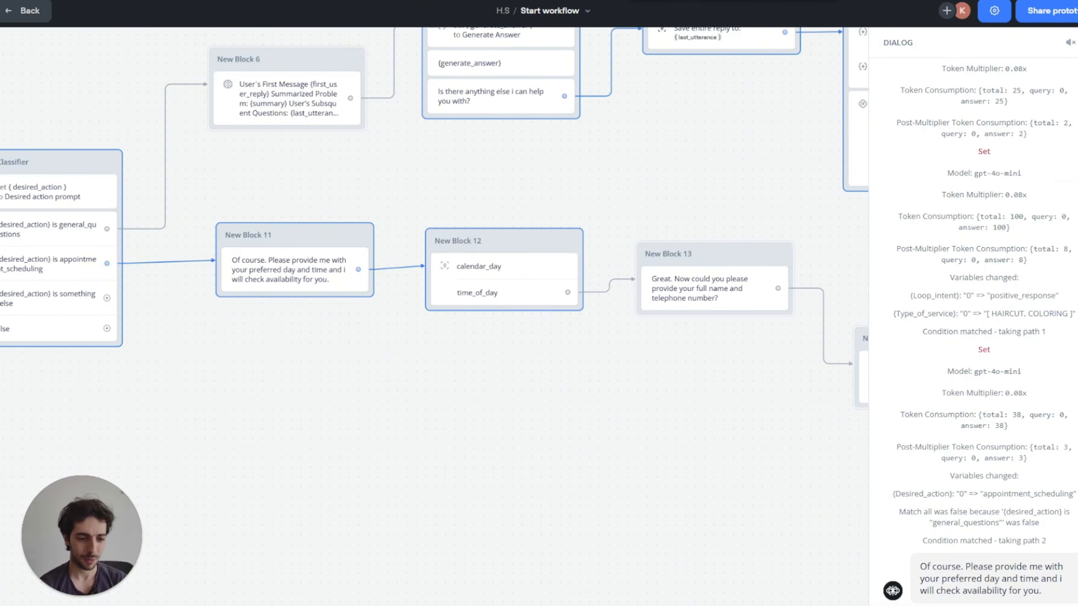
Step: Request 10 am on May 27th, then send the customer's full name and phone number; the agent offers 11:30 am
{"action": "key", "text": "Return"}
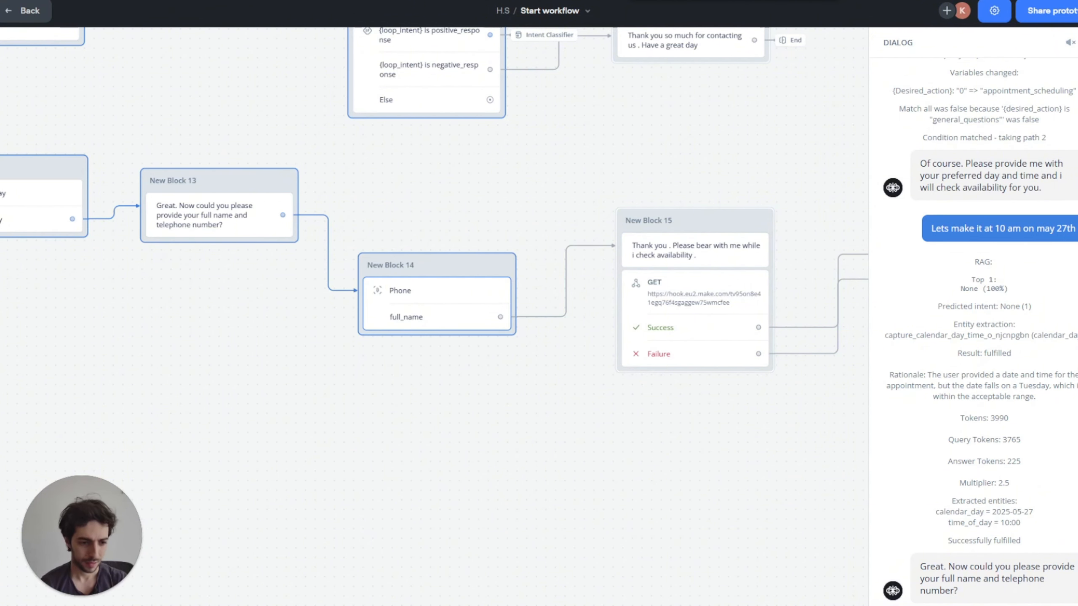
{"action": "key", "text": "Return"}
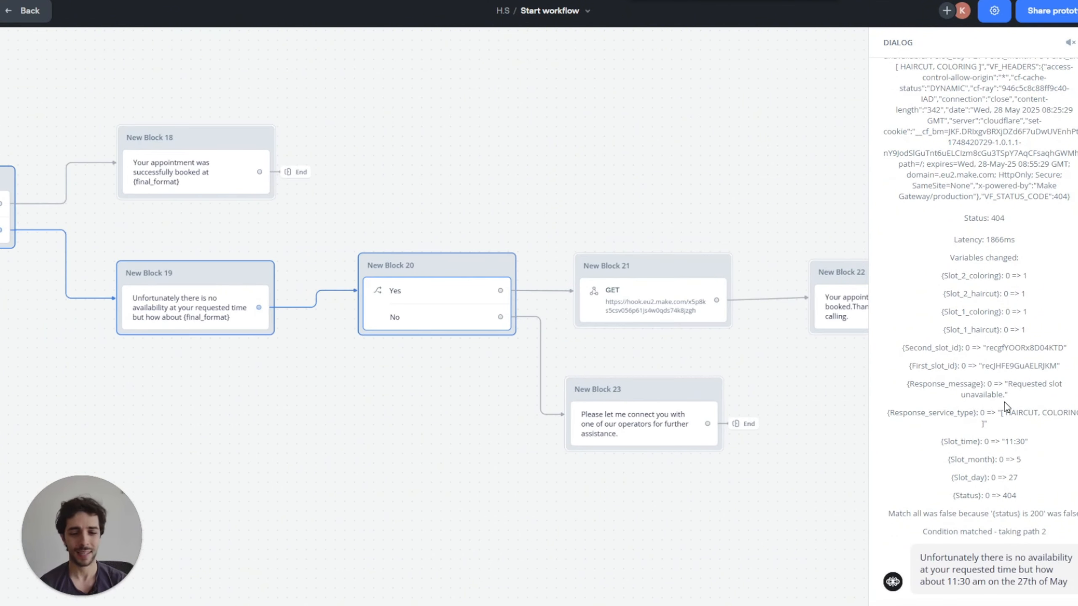
{"action": "scroll", "coordinate": [1005, 397], "scroll_direction": "up", "scroll_amount": 10}
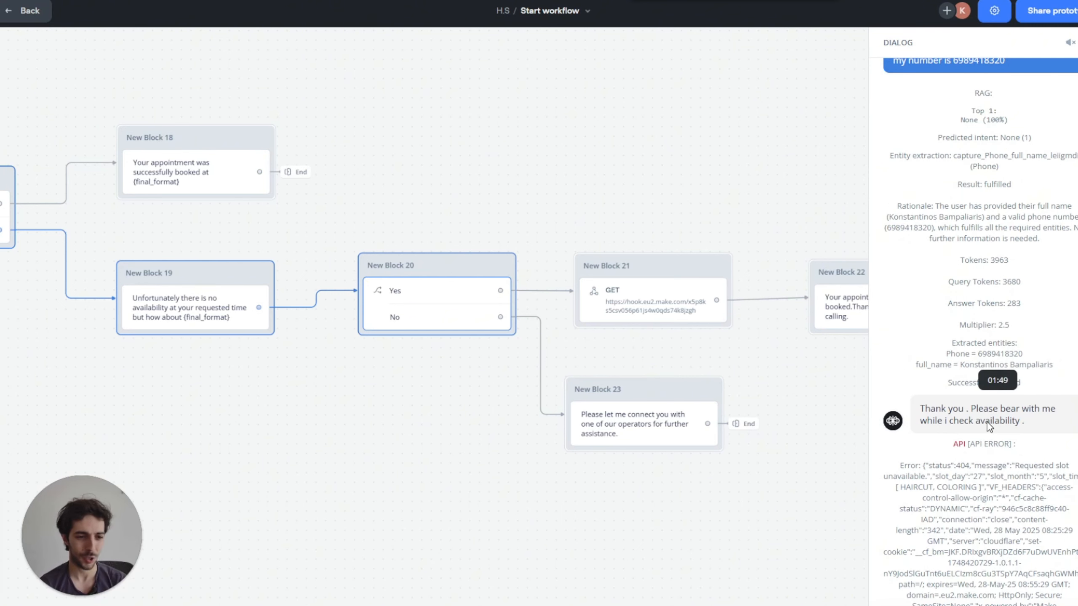
{"action": "scroll", "coordinate": [993, 391], "scroll_direction": "down", "scroll_amount": 3}
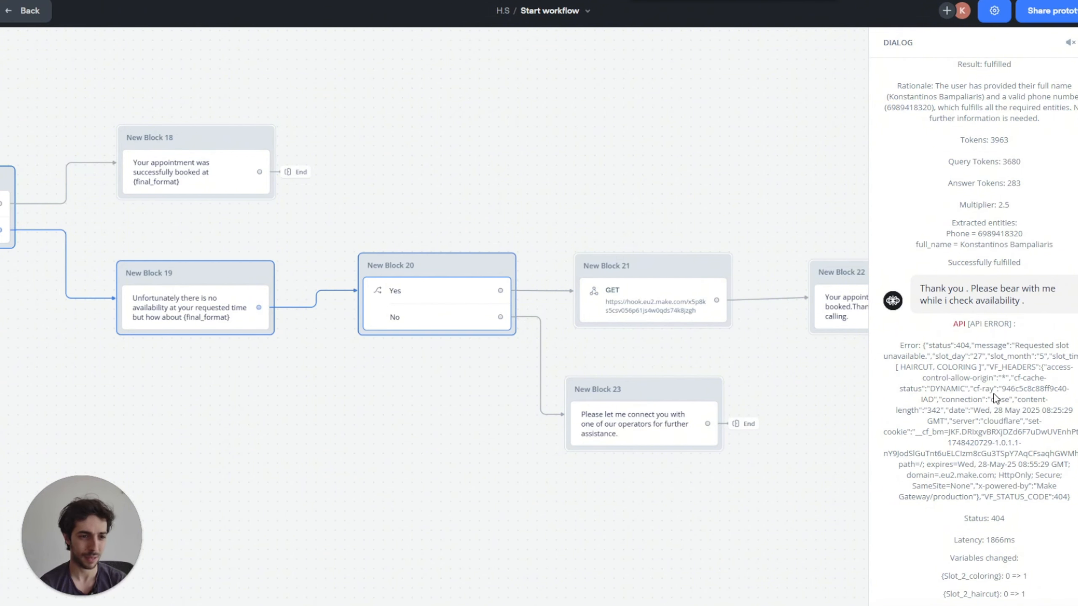
{"action": "key", "text": "ctrl+Tab"}
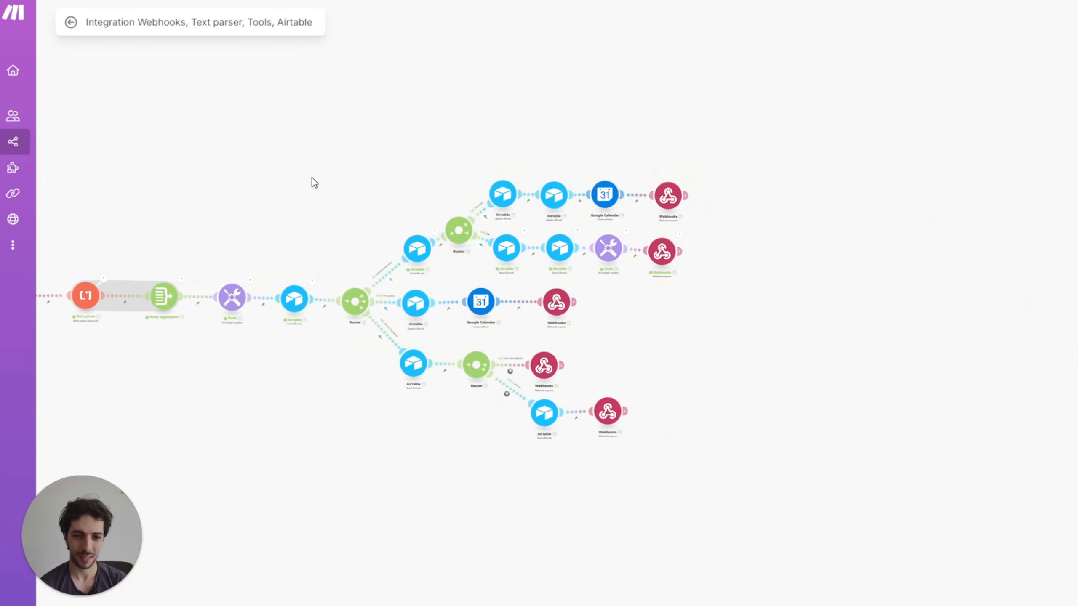
Step: Review Airtable module 18's search result, highlighting the returned slot start and end times
{"action": "scroll", "coordinate": [321, 204], "scroll_direction": "up", "scroll_amount": 5}
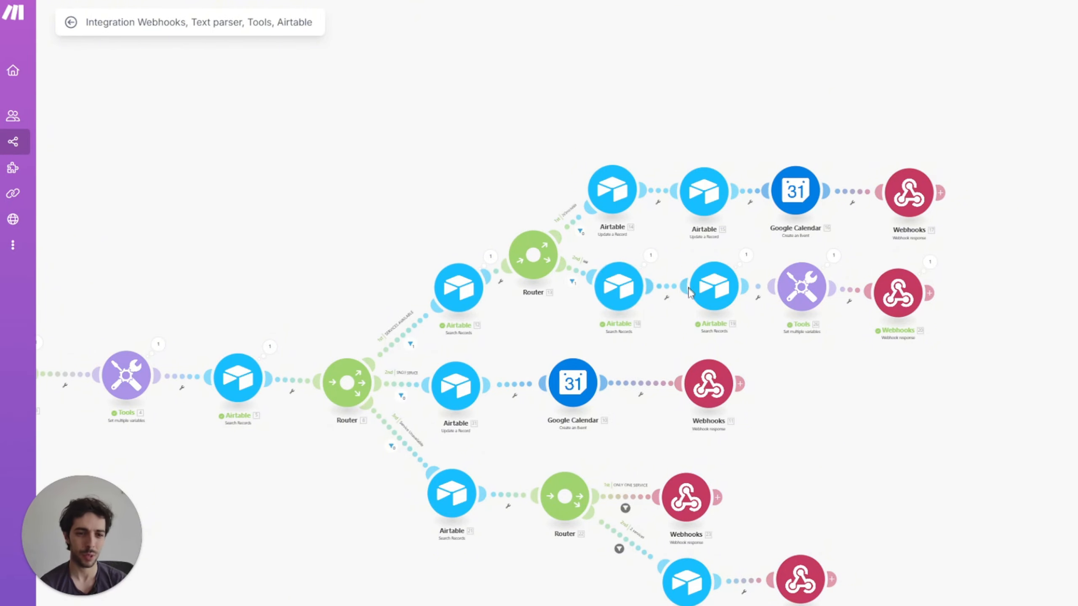
{"action": "scroll", "coordinate": [678, 320], "scroll_direction": "up", "scroll_amount": 3}
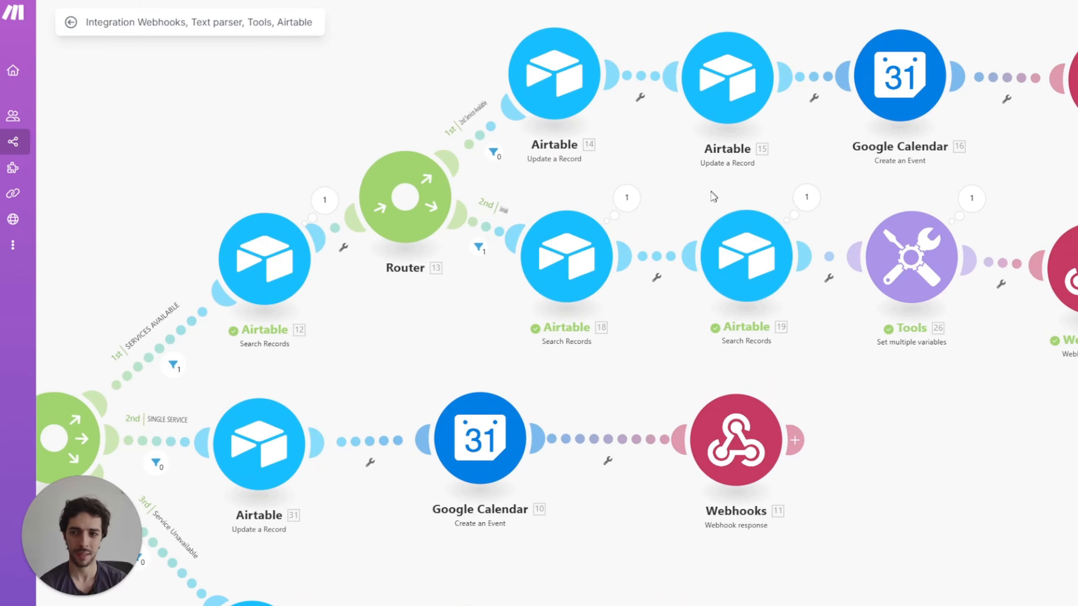
{"action": "left_click_drag", "start_coordinate": [711, 192], "coordinate": [635, 197]}
{"action": "left_click", "coordinate": [551, 205]}
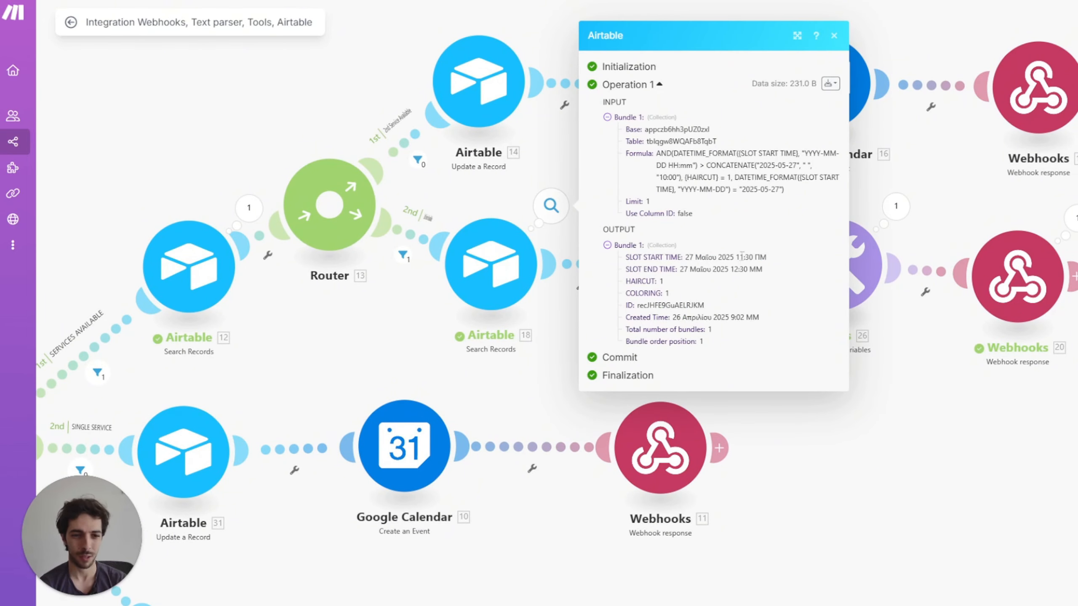
{"action": "left_click_drag", "start_coordinate": [738, 257], "coordinate": [756, 269]}
{"action": "left_click", "coordinate": [553, 172]}
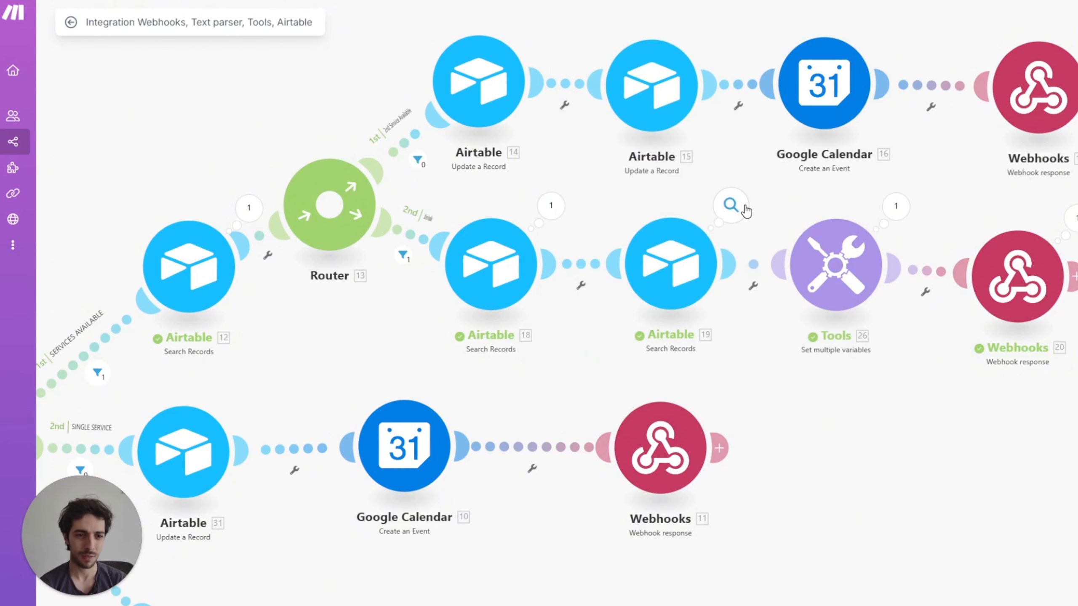
Step: Check Airtable module 19's results for HAIRCUT at 11:30 and COLORING at 12:30
{"action": "left_click", "coordinate": [731, 205]}
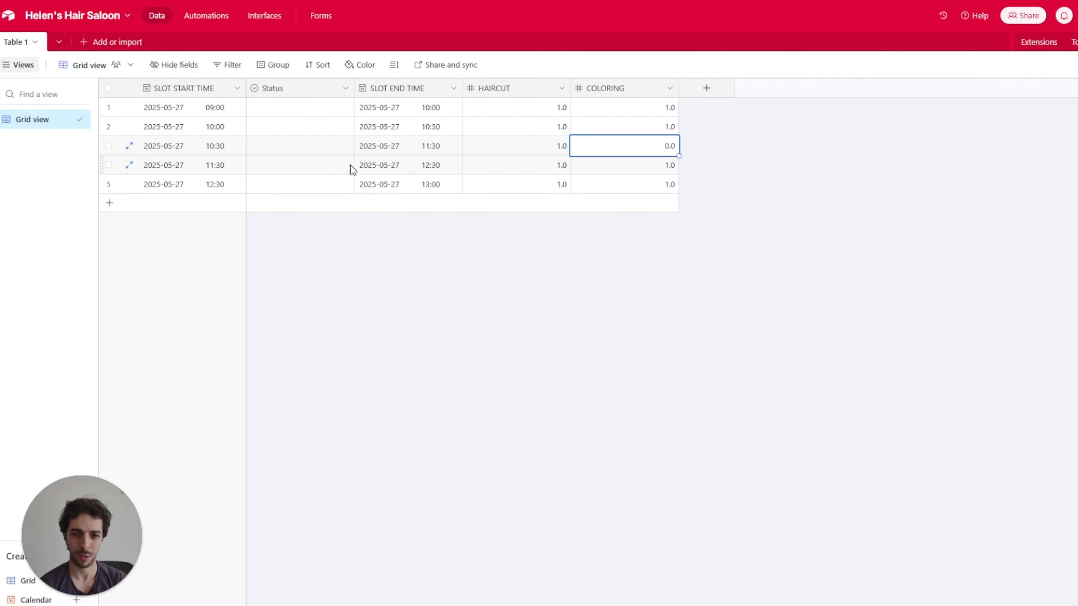
{"action": "left_click", "coordinate": [556, 171]}
{"action": "left_click", "coordinate": [627, 192]}
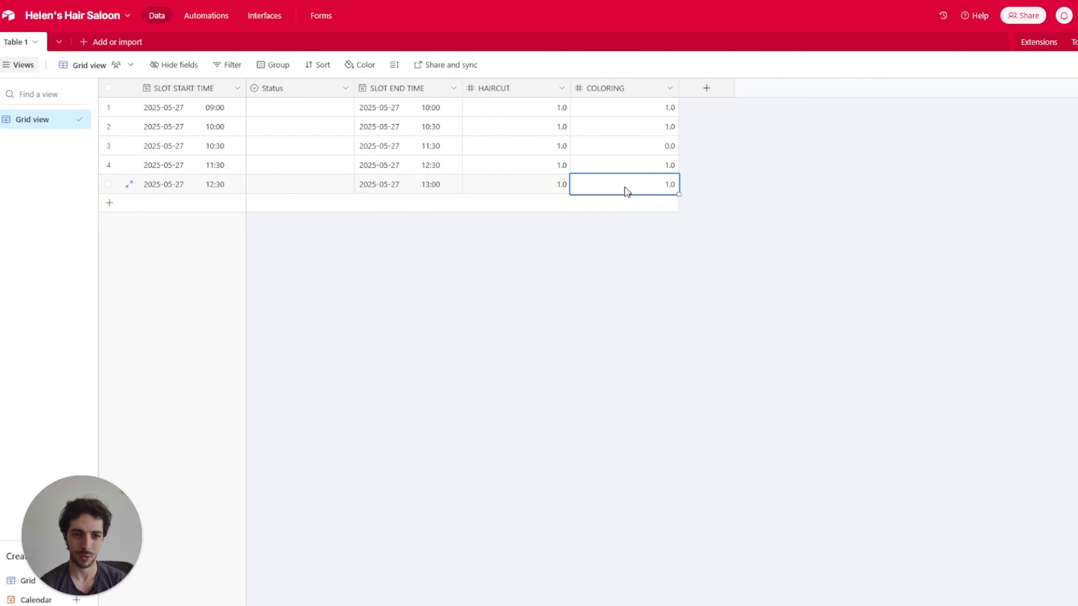
{"action": "left_click", "coordinate": [568, 165]}
{"action": "left_click", "coordinate": [632, 190]}
{"action": "left_click", "coordinate": [558, 168]}
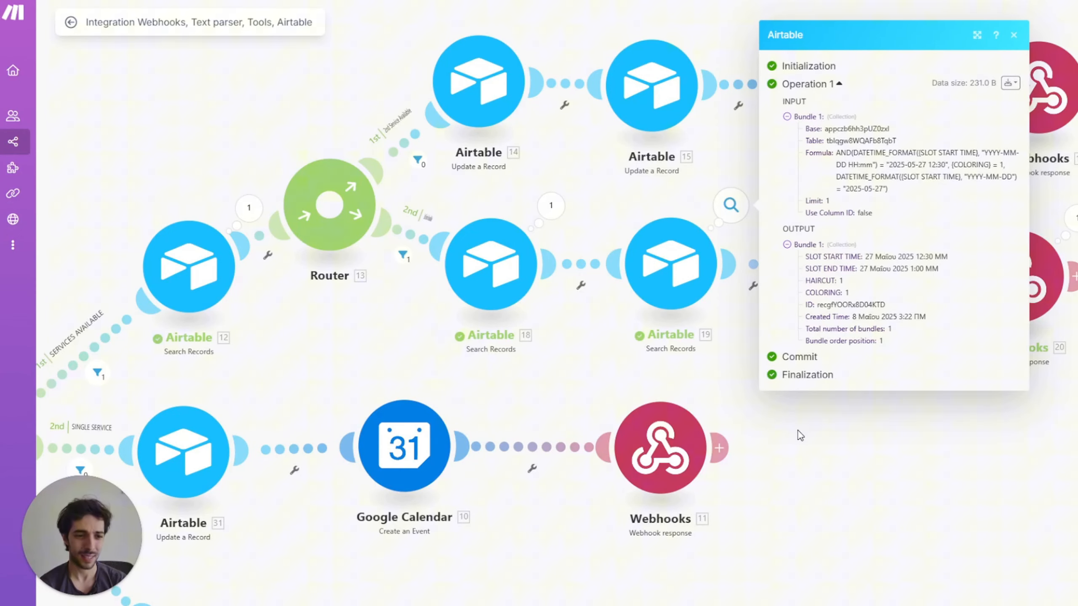
Step: Review the 404 webhook response body with the unavailable slot's date, time and alternatives
{"action": "left_click", "coordinate": [1027, 342]}
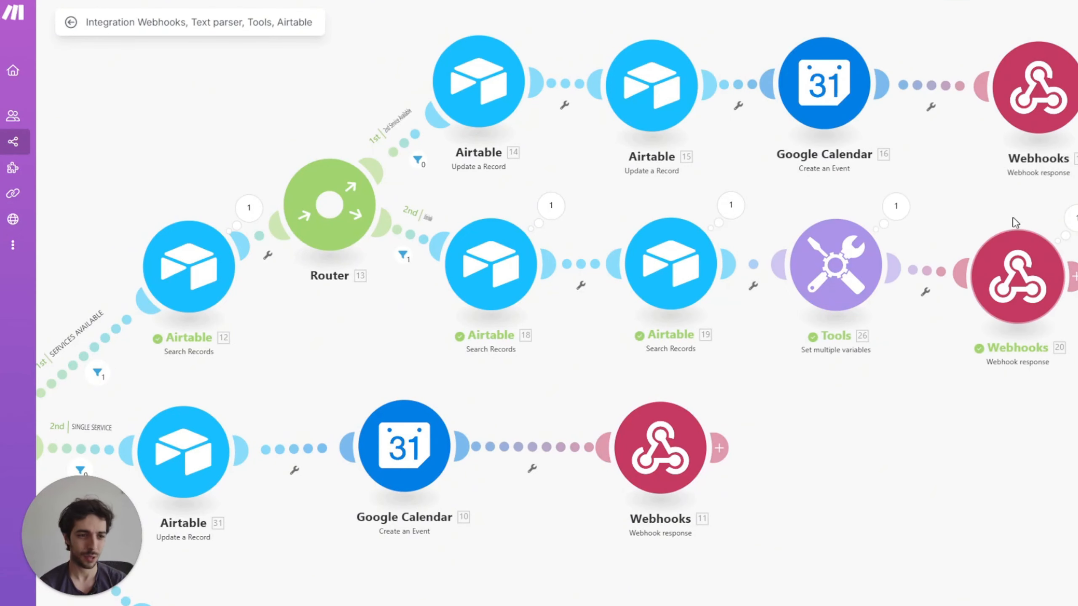
{"action": "left_click_drag", "start_coordinate": [993, 218], "coordinate": [922, 220]}
{"action": "left_click", "coordinate": [959, 242]}
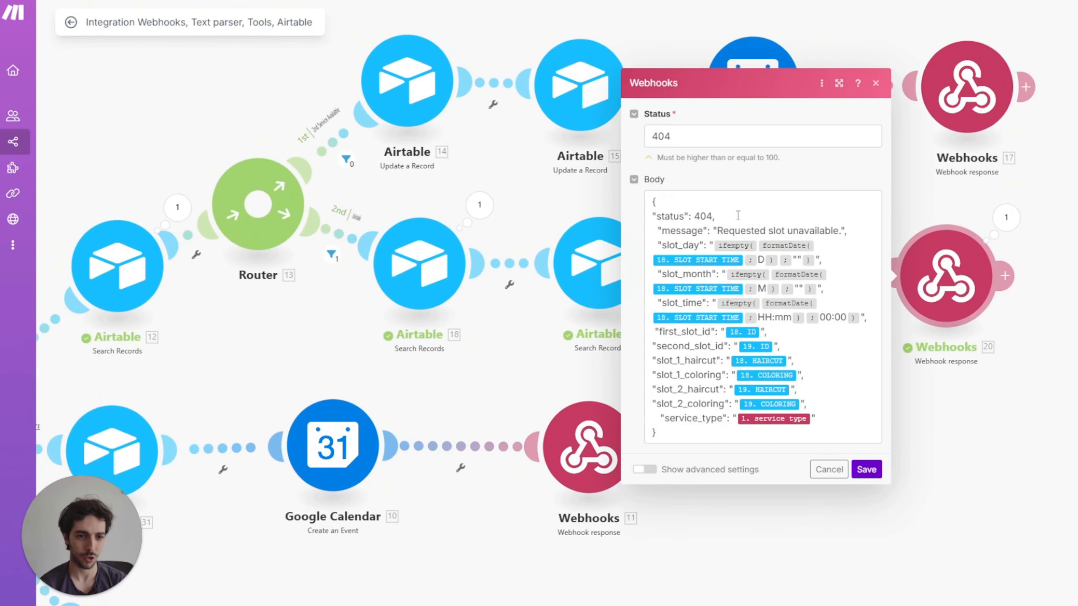
{"action": "left_click_drag", "start_coordinate": [738, 215], "coordinate": [707, 217]}
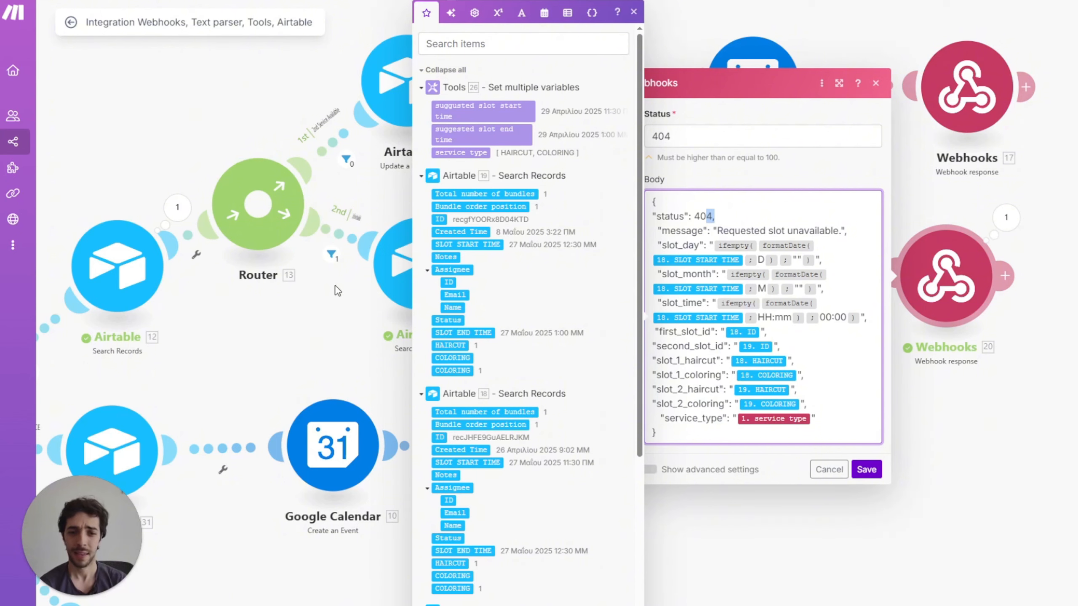
{"action": "left_click", "coordinate": [329, 326]}
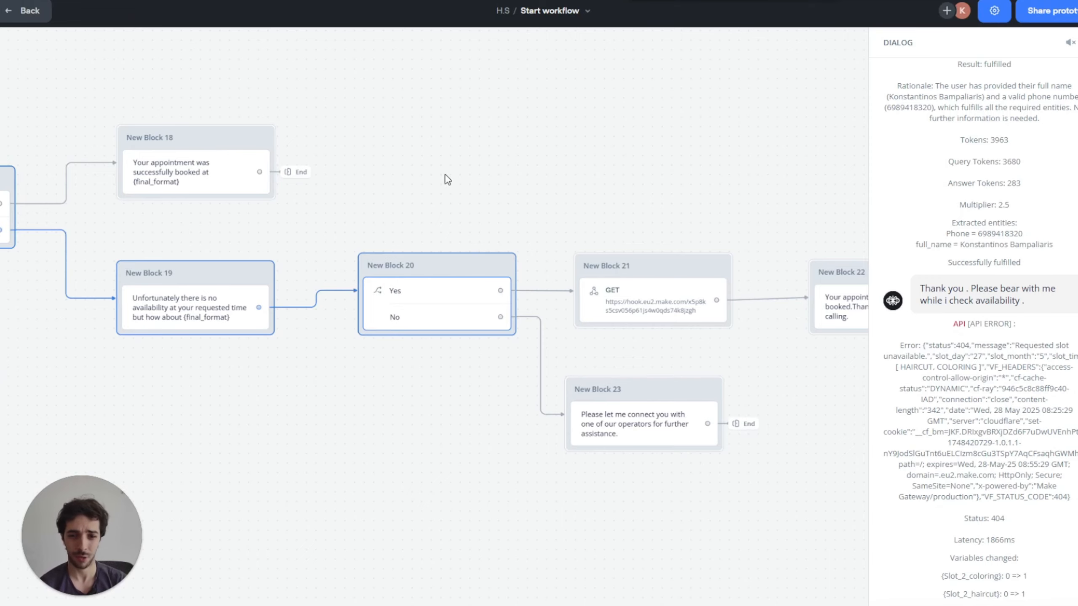
{"action": "left_click_drag", "start_coordinate": [448, 178], "coordinate": [641, 179]}
{"action": "scroll", "coordinate": [653, 179], "scroll_direction": "left", "scroll_amount": 15}
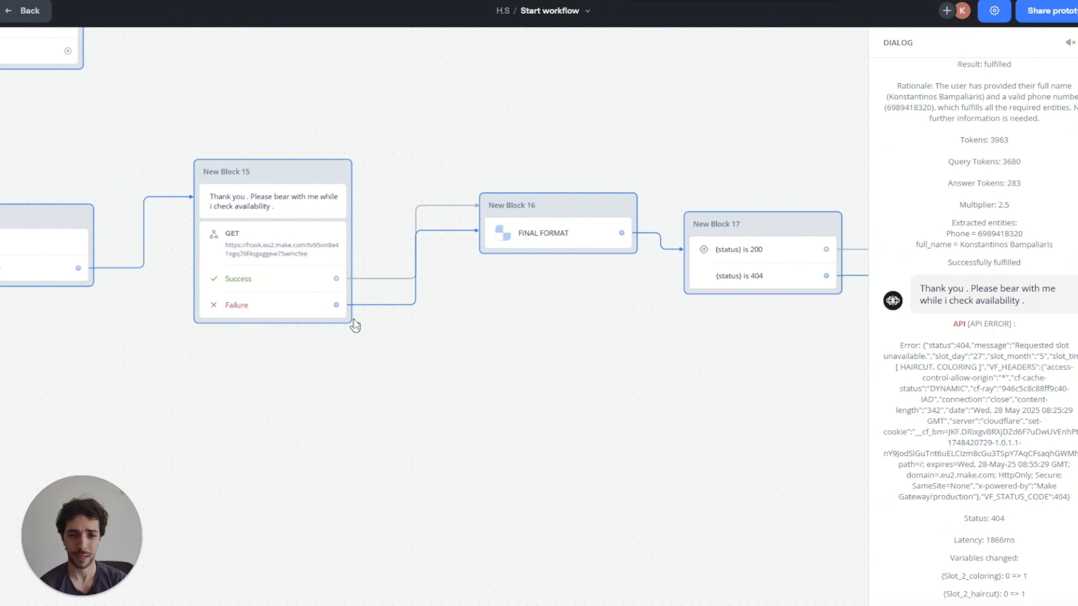
{"action": "left_click_drag", "start_coordinate": [641, 111], "coordinate": [315, 111]}
{"action": "scroll", "coordinate": [1055, 423], "scroll_direction": "down", "scroll_amount": 4}
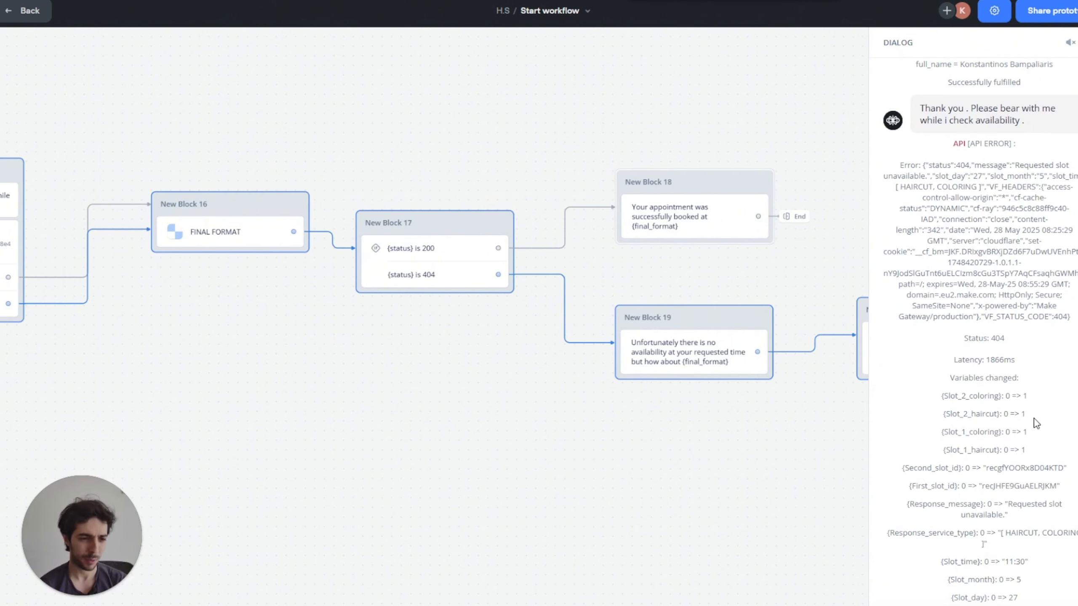
{"action": "scroll", "coordinate": [1016, 469], "scroll_direction": "down", "scroll_amount": 1}
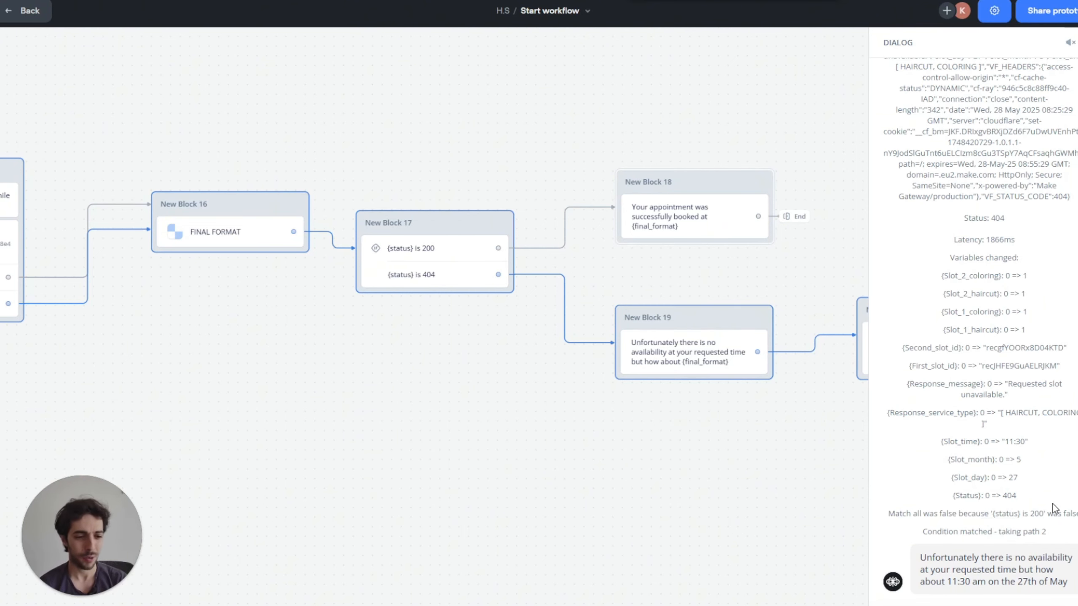
{"action": "left_click_drag", "start_coordinate": [802, 298], "coordinate": [524, 291]}
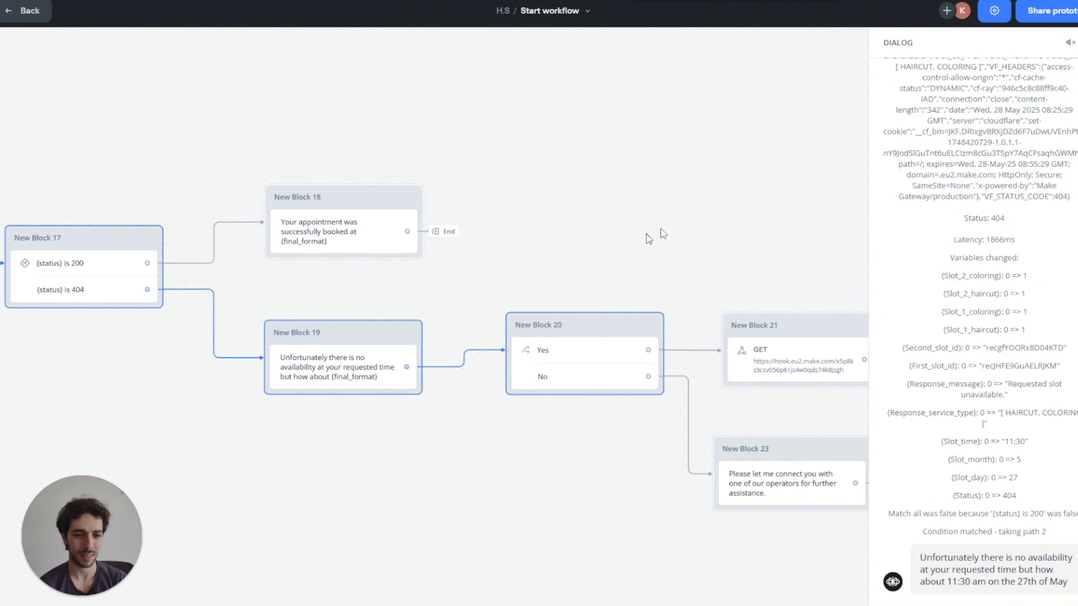
{"action": "left_click_drag", "start_coordinate": [751, 236], "coordinate": [422, 216]}
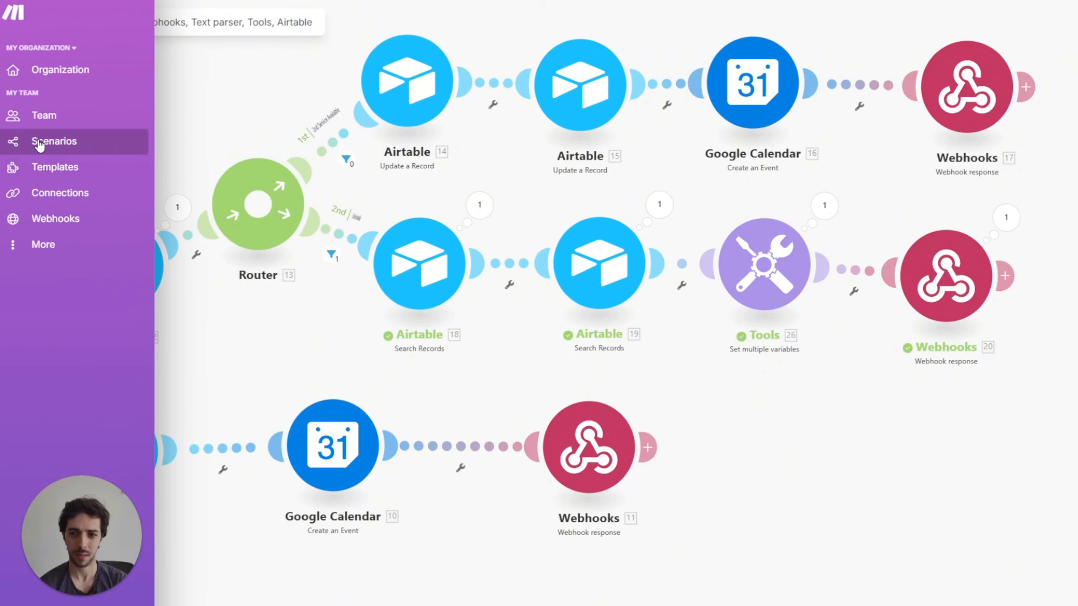
Step: Open the Google Calendar booking scenario in the full editor
{"action": "left_click", "coordinate": [42, 142]}
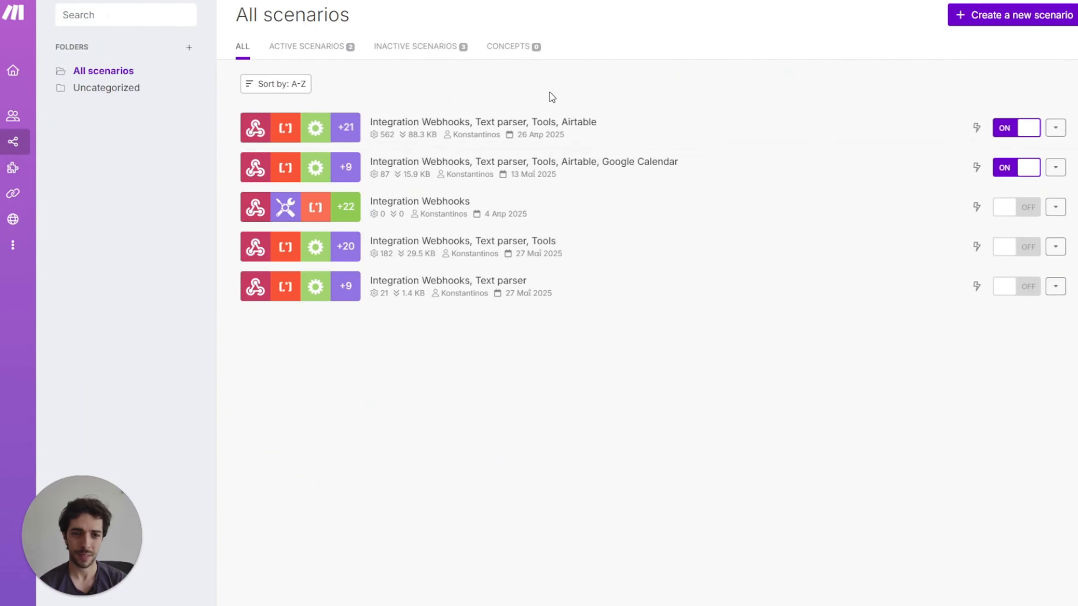
{"action": "left_click", "coordinate": [606, 169]}
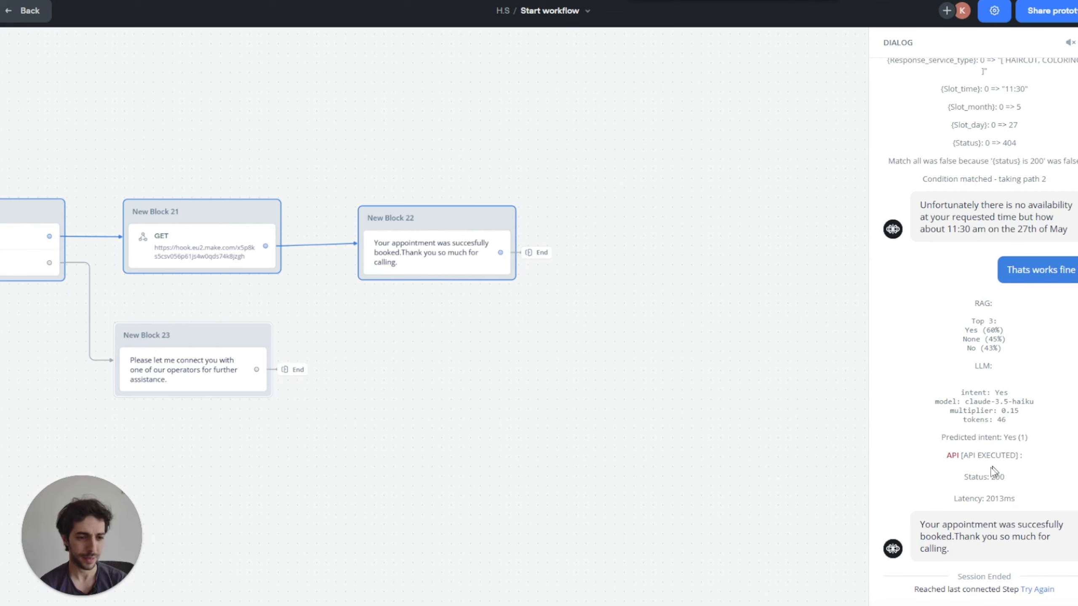
{"action": "left_click", "coordinate": [662, 1]}
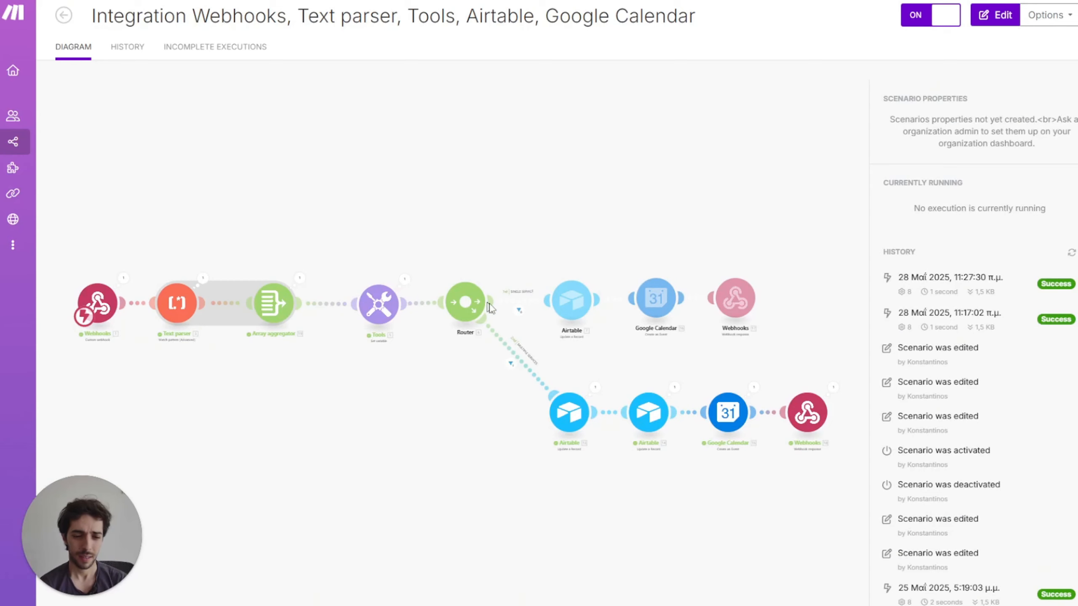
{"action": "left_click", "coordinate": [502, 170]}
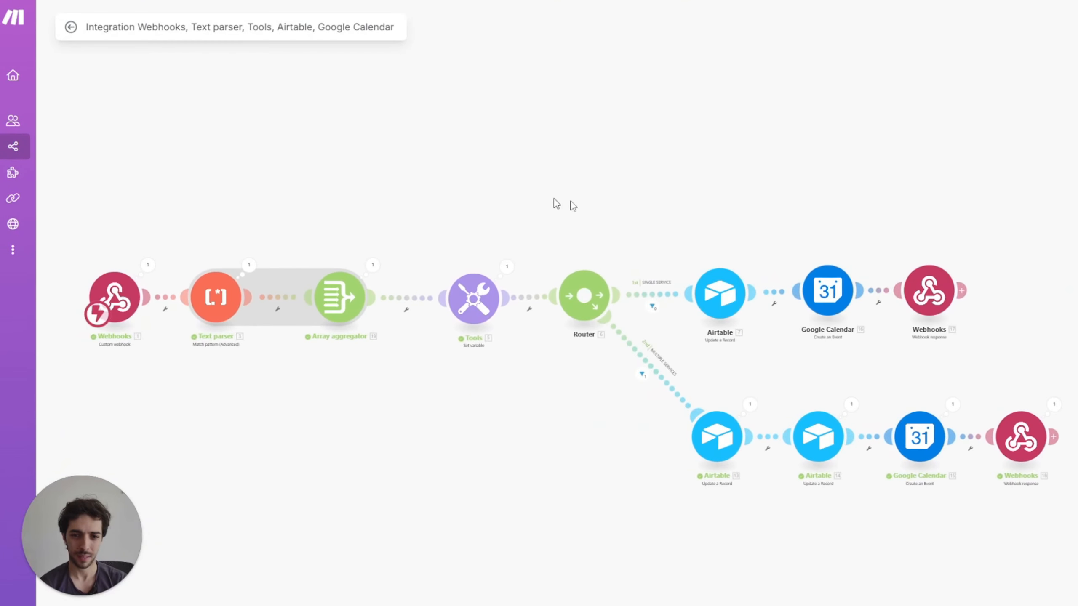
Step: Inspect the filter on the router's multiple-services route
{"action": "left_click_drag", "start_coordinate": [556, 204], "coordinate": [440, 182]}
{"action": "scroll", "coordinate": [280, 298], "scroll_direction": "right", "scroll_amount": 6}
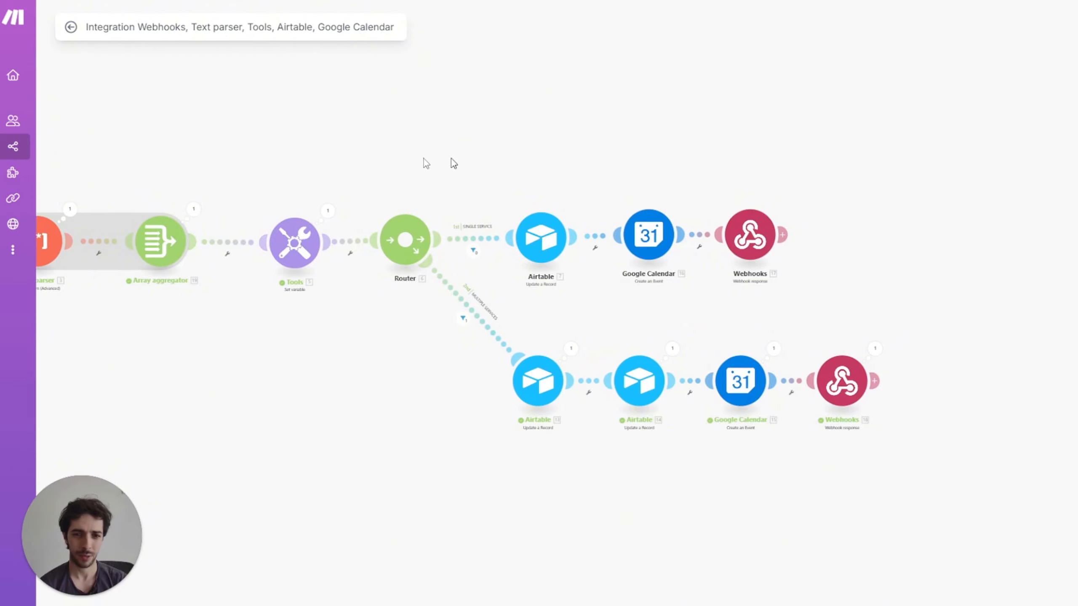
{"action": "scroll", "coordinate": [330, 354], "scroll_direction": "up", "scroll_amount": 3}
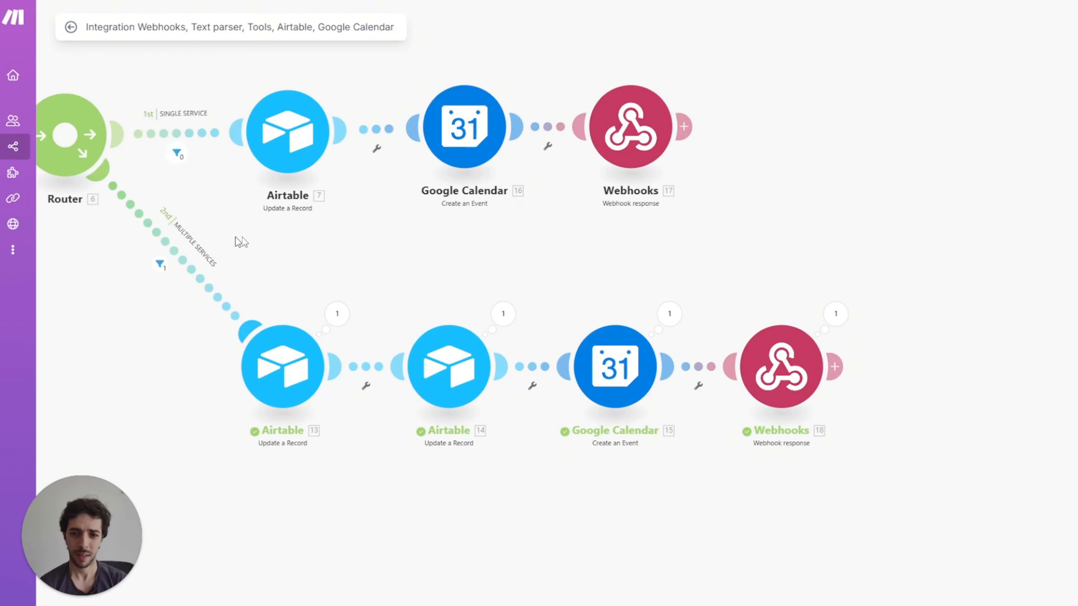
{"action": "left_click_drag", "start_coordinate": [240, 241], "coordinate": [664, 279]}
{"action": "left_click", "coordinate": [514, 295]}
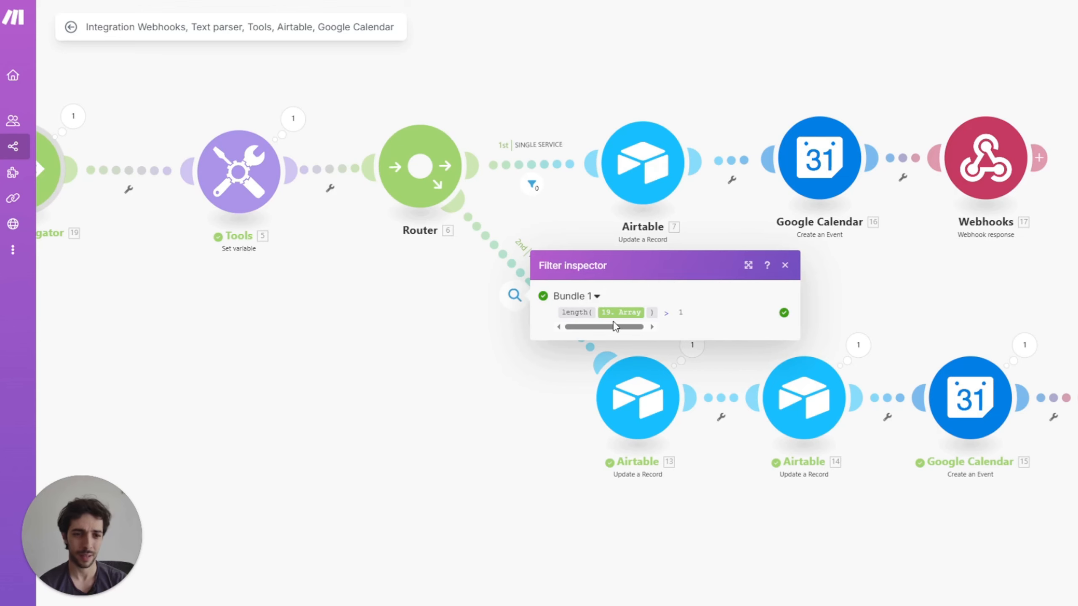
{"action": "left_click_drag", "start_coordinate": [542, 445], "coordinate": [354, 421]}
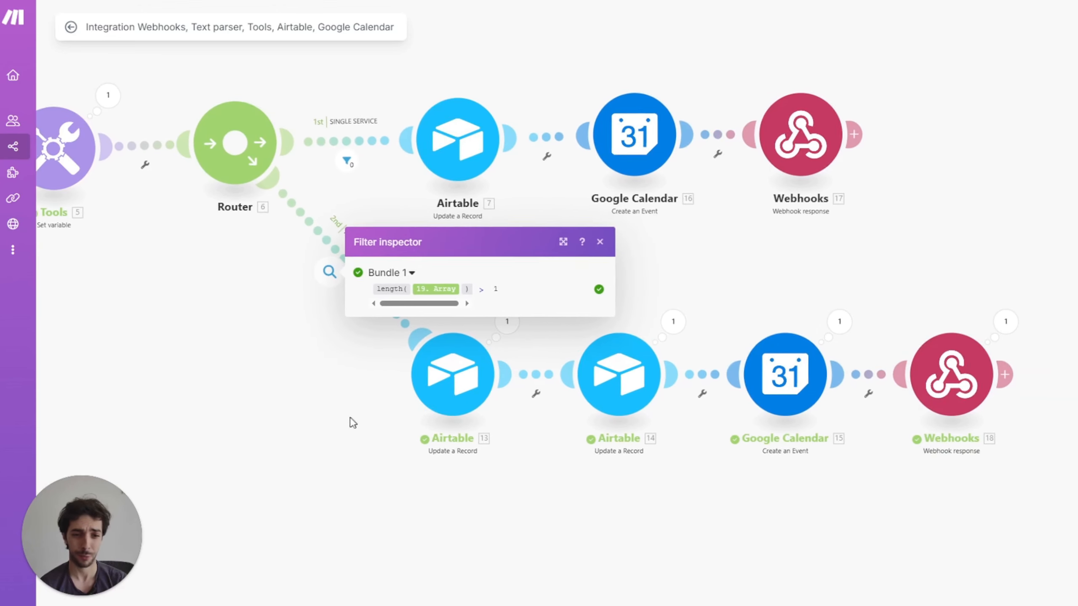
{"action": "left_click", "coordinate": [721, 231]}
Step: Review what Airtable modules 13 and 14 updated in their run
{"action": "left_click", "coordinate": [506, 323]}
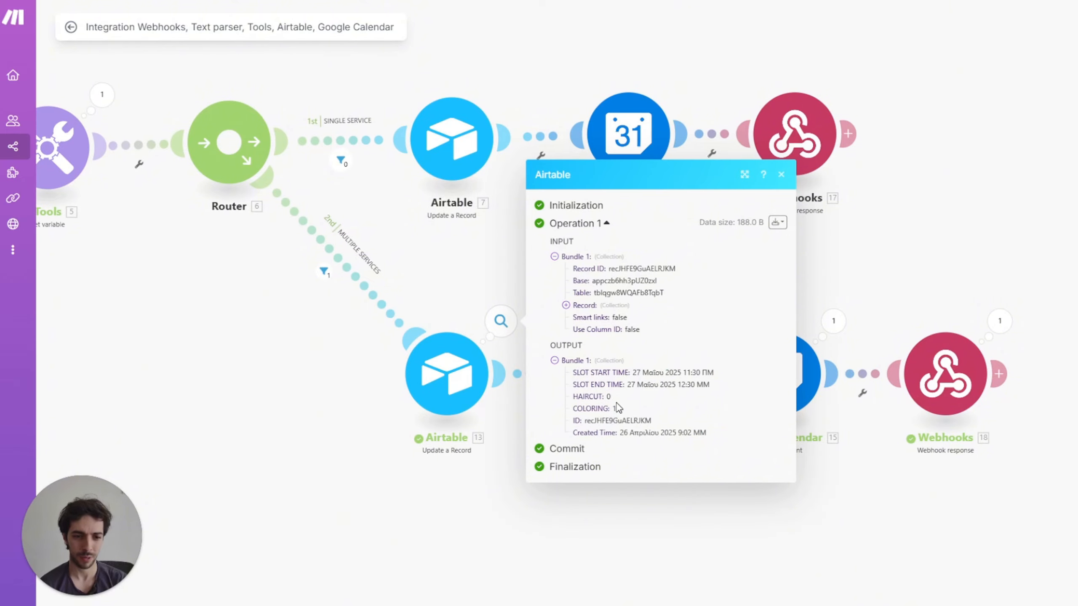
{"action": "left_click", "coordinate": [854, 272]}
{"action": "scroll", "coordinate": [697, 277], "scroll_direction": "right", "scroll_amount": 5}
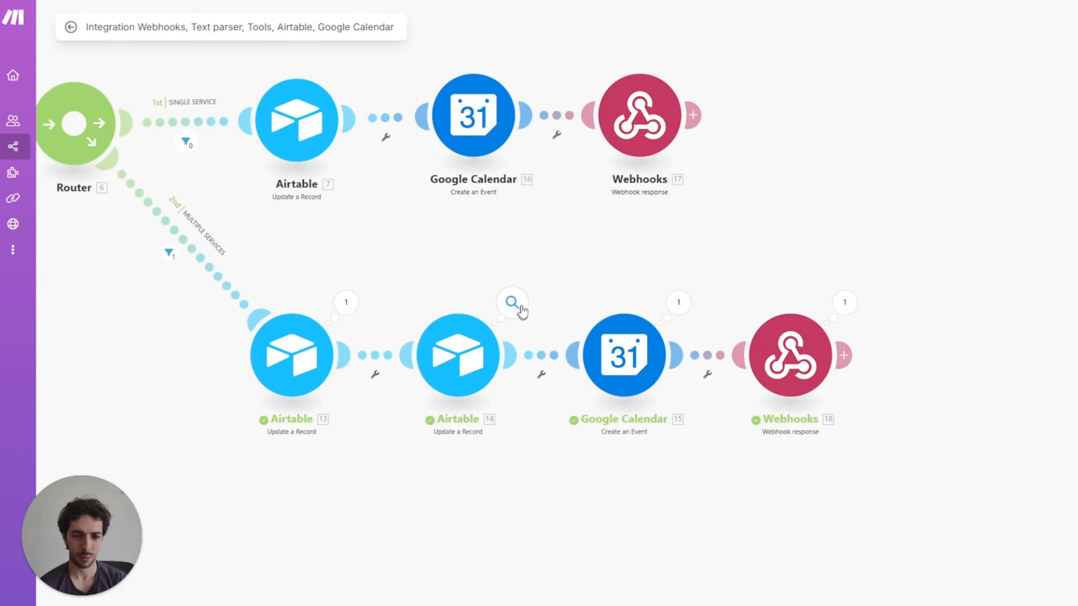
{"action": "left_click", "coordinate": [513, 302]}
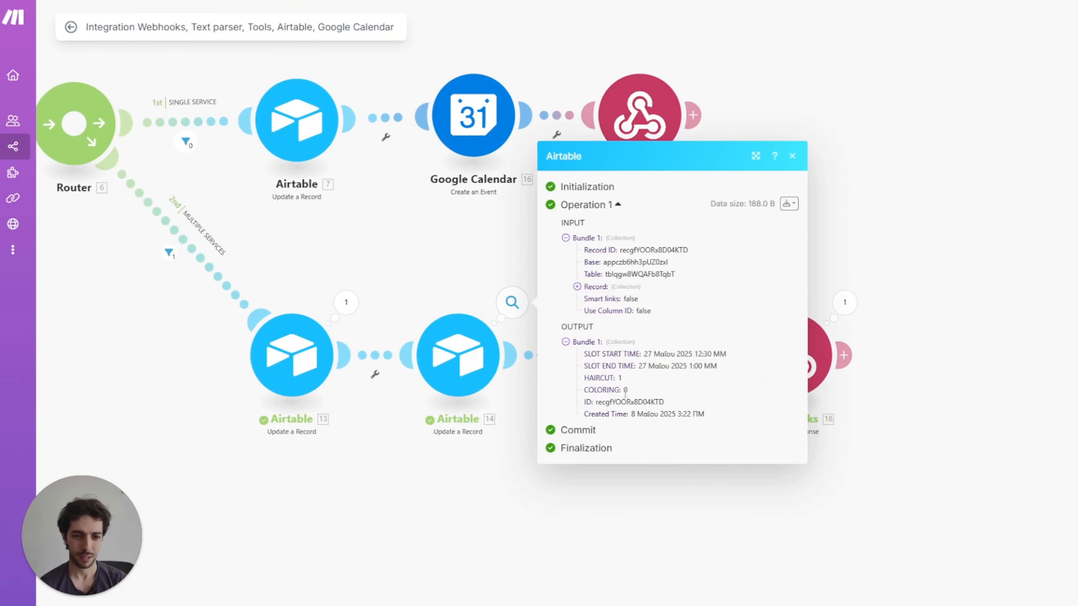
{"action": "left_click", "coordinate": [391, 225]}
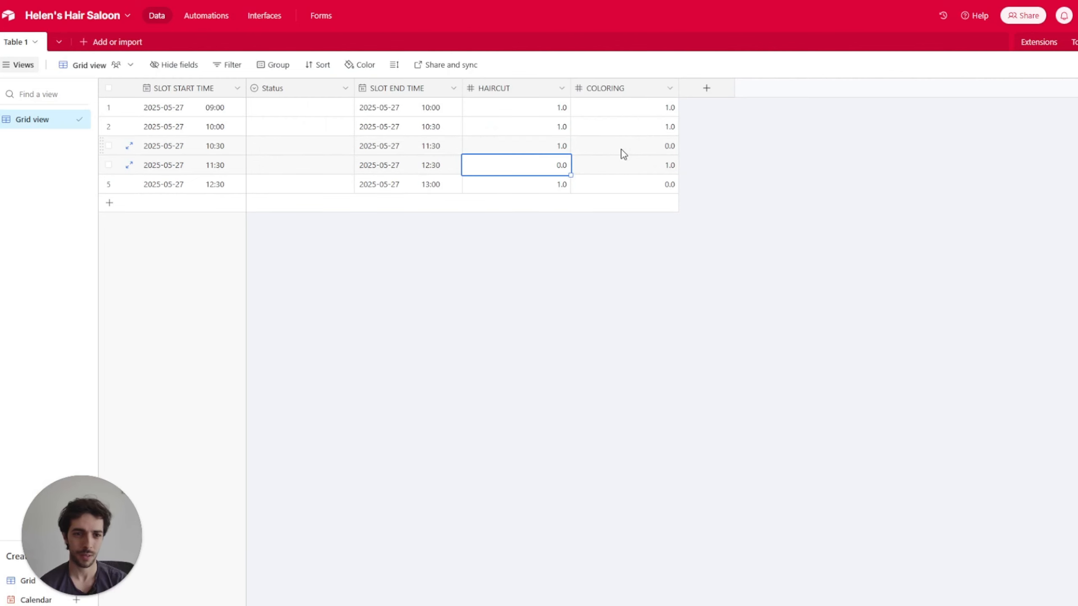
Step: Verify the Airtable HAIRCUT and COLORING values for the 11:30 and 12:30 slots
{"action": "left_click", "coordinate": [642, 190]}
{"action": "left_click", "coordinate": [548, 185]}
{"action": "left_click", "coordinate": [635, 169]}
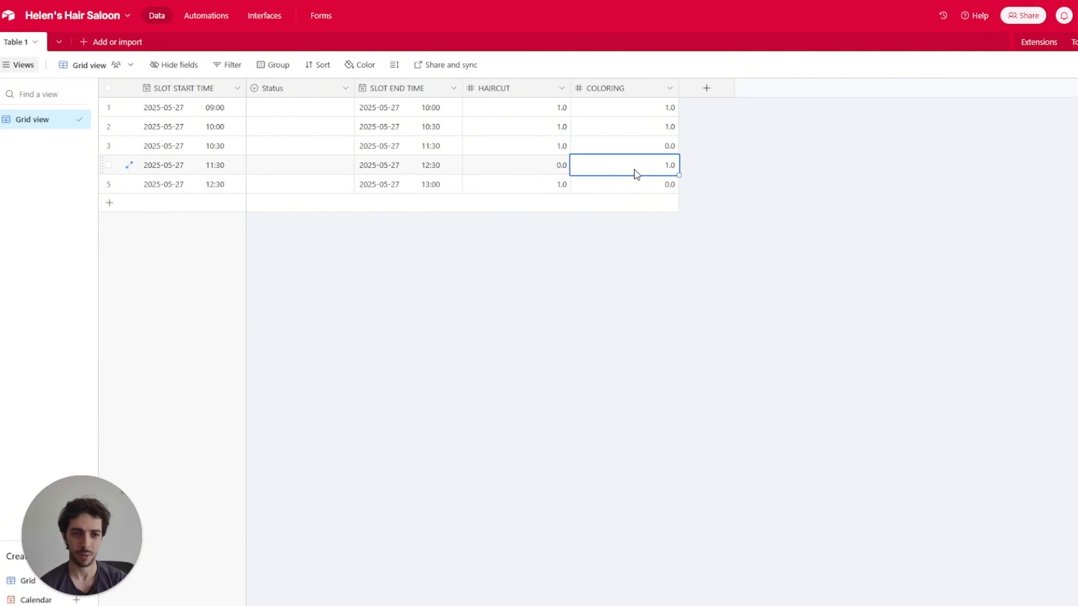
{"action": "left_click", "coordinate": [544, 172]}
{"action": "left_click", "coordinate": [606, 190]}
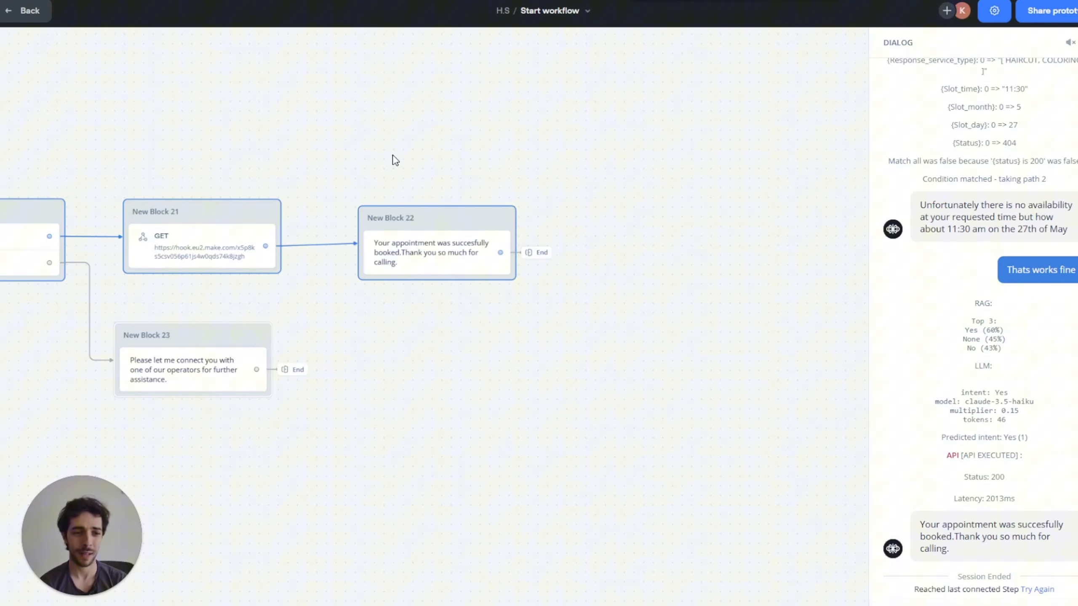
Step: Return to the Intent Classifier, close the test prototype, and drag a new block from something_else
{"action": "left_click_drag", "start_coordinate": [280, 133], "coordinate": [566, 171]}
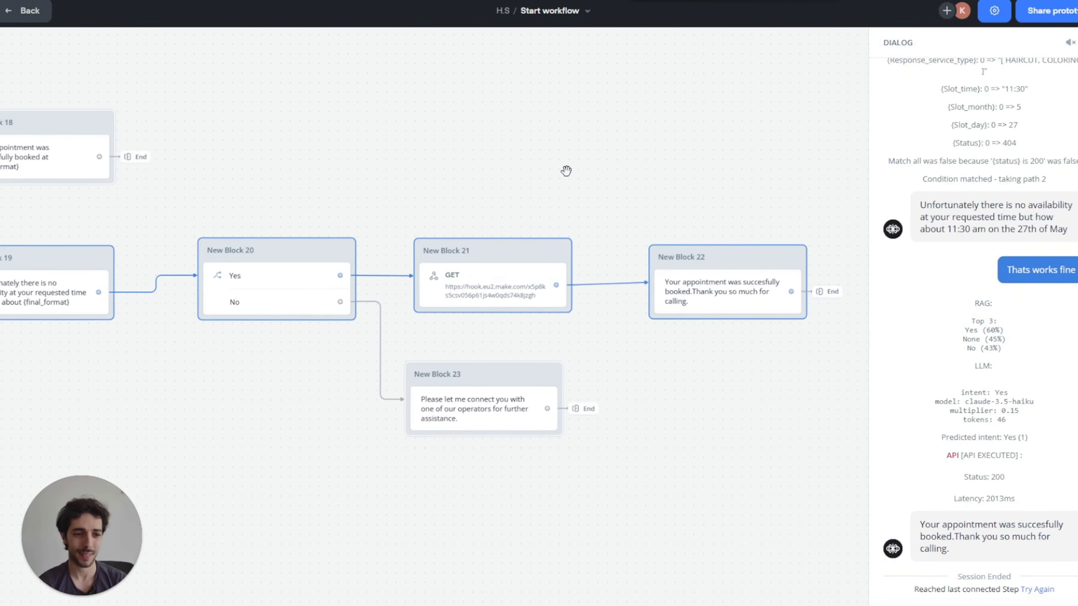
{"action": "scroll", "coordinate": [524, 224], "scroll_direction": "down", "scroll_amount": 1}
{"action": "left_click_drag", "start_coordinate": [132, 397], "coordinate": [671, 463]}
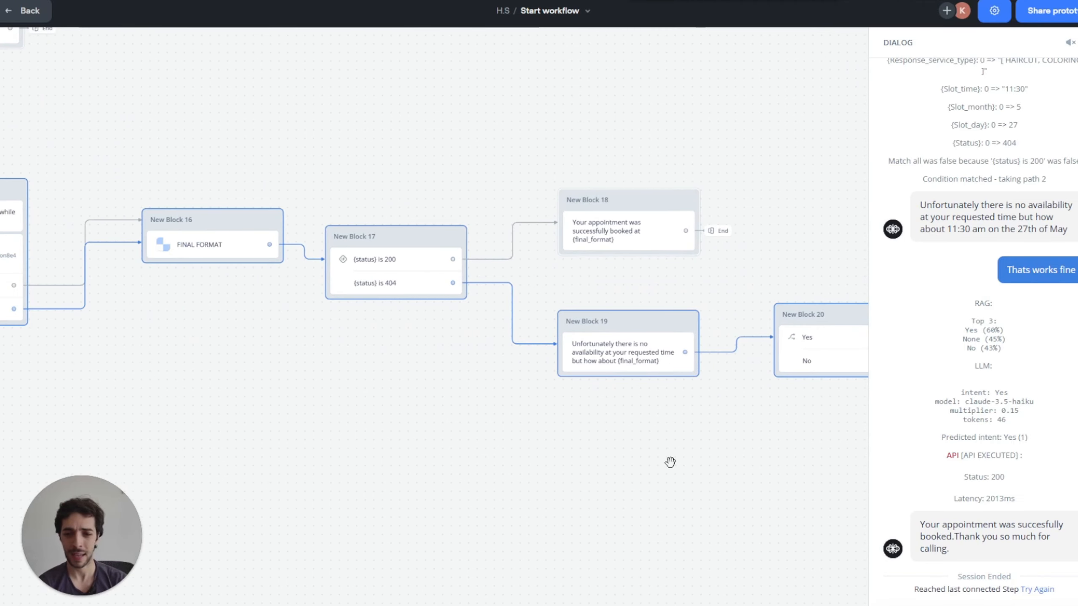
{"action": "left_click_drag", "start_coordinate": [215, 415], "coordinate": [613, 429]}
{"action": "left_click_drag", "start_coordinate": [122, 435], "coordinate": [432, 565]}
{"action": "left_click_drag", "start_coordinate": [148, 215], "coordinate": [401, 241]}
{"action": "left_click_drag", "start_coordinate": [64, 255], "coordinate": [348, 256]}
{"action": "scroll", "coordinate": [239, 357], "scroll_direction": "up", "scroll_amount": 3}
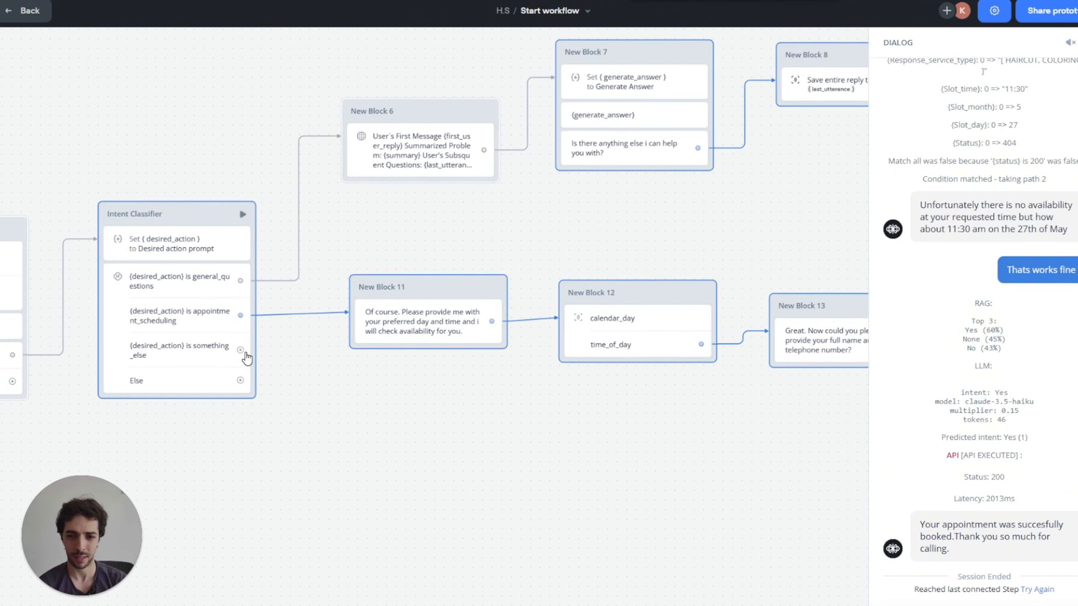
{"action": "key", "text": "Escape"}
{"action": "left_click_drag", "start_coordinate": [218, 323], "coordinate": [296, 384]}
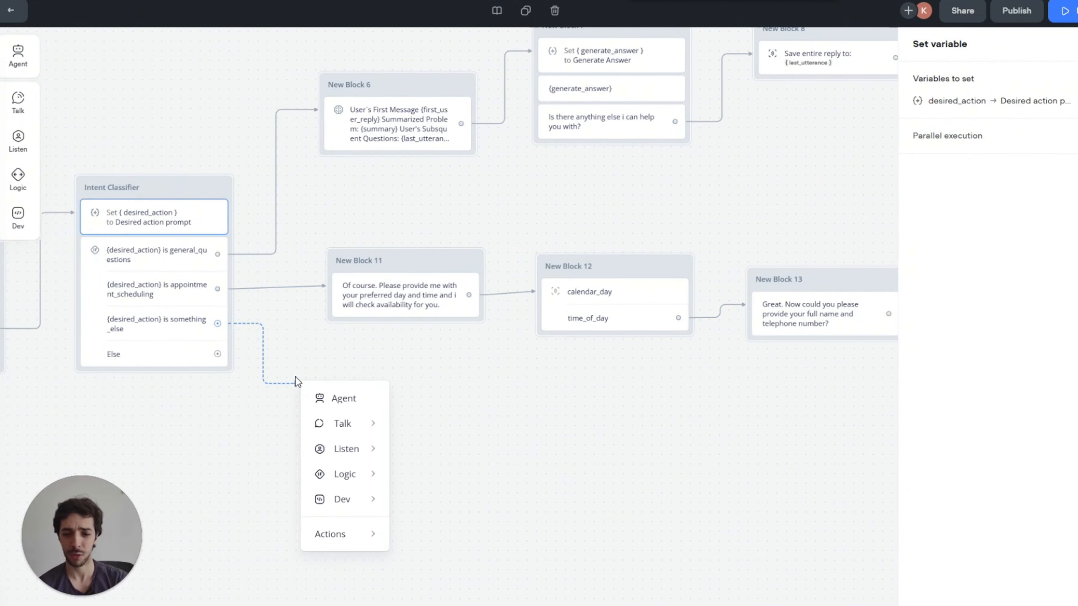